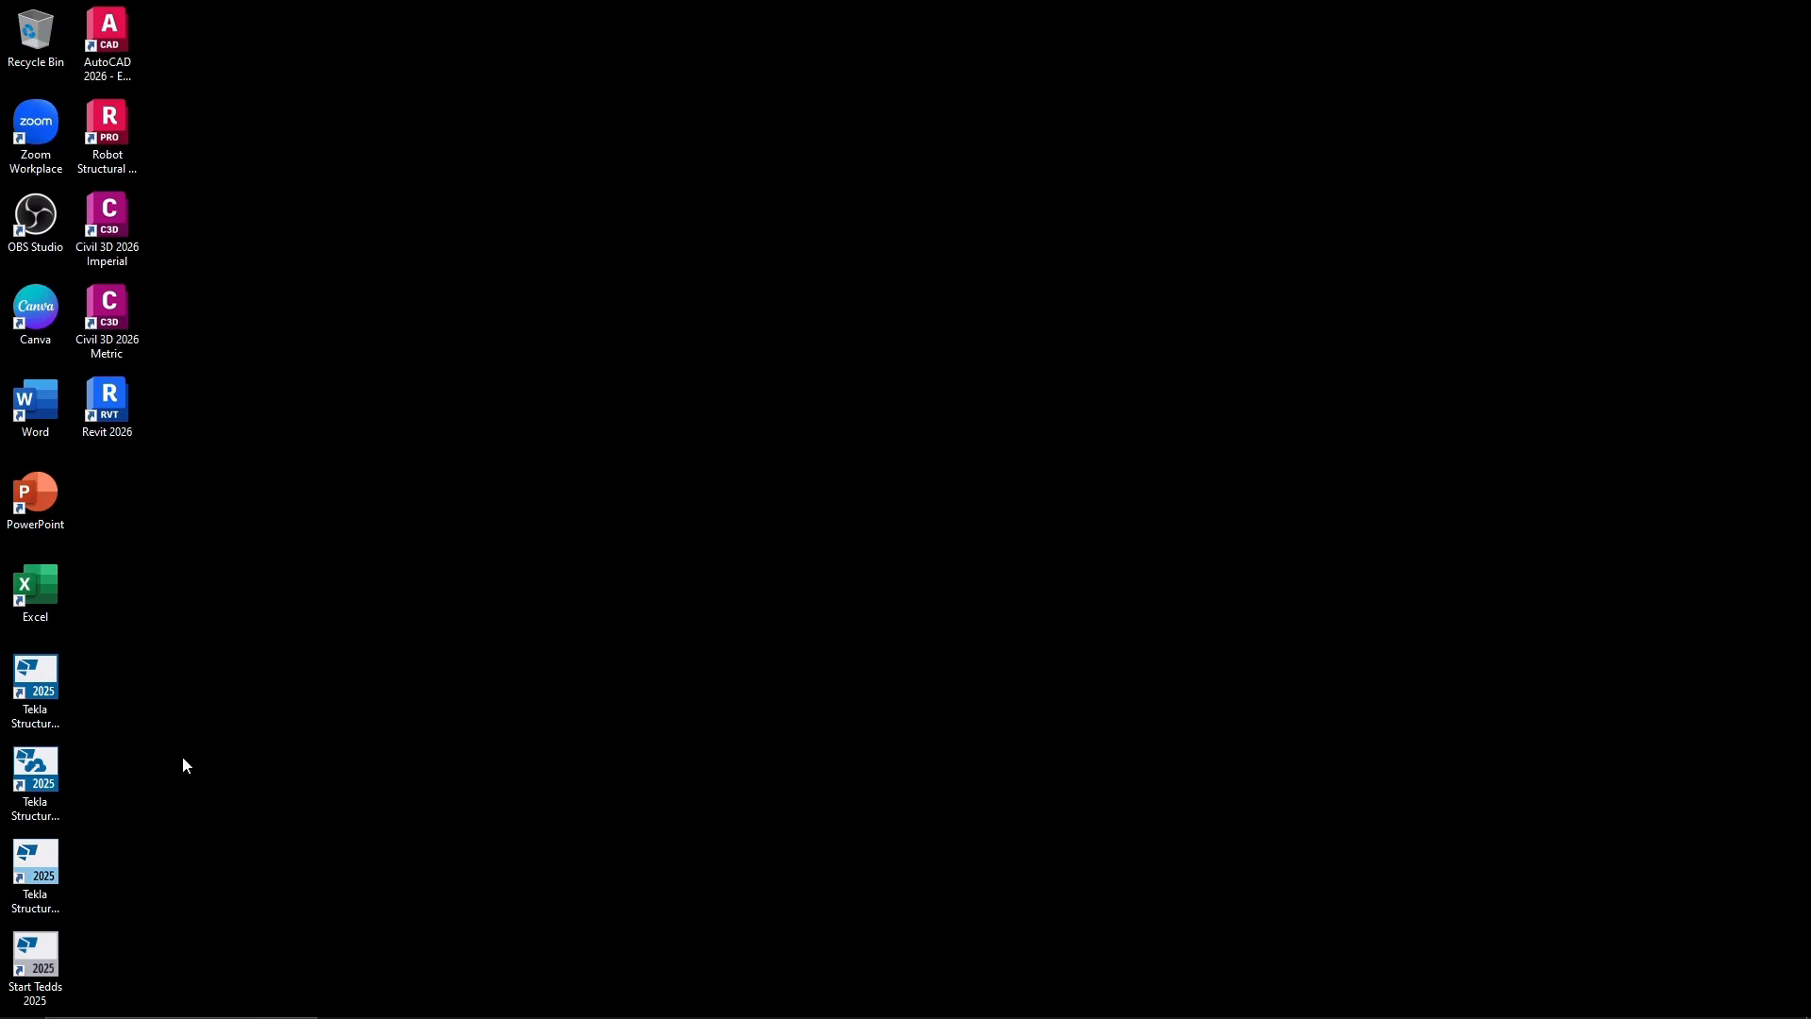
Search the web for "tekla warehouse" in Microsoft Edge and open the Tekla Warehouse site.
mouse_move(528, 1017)
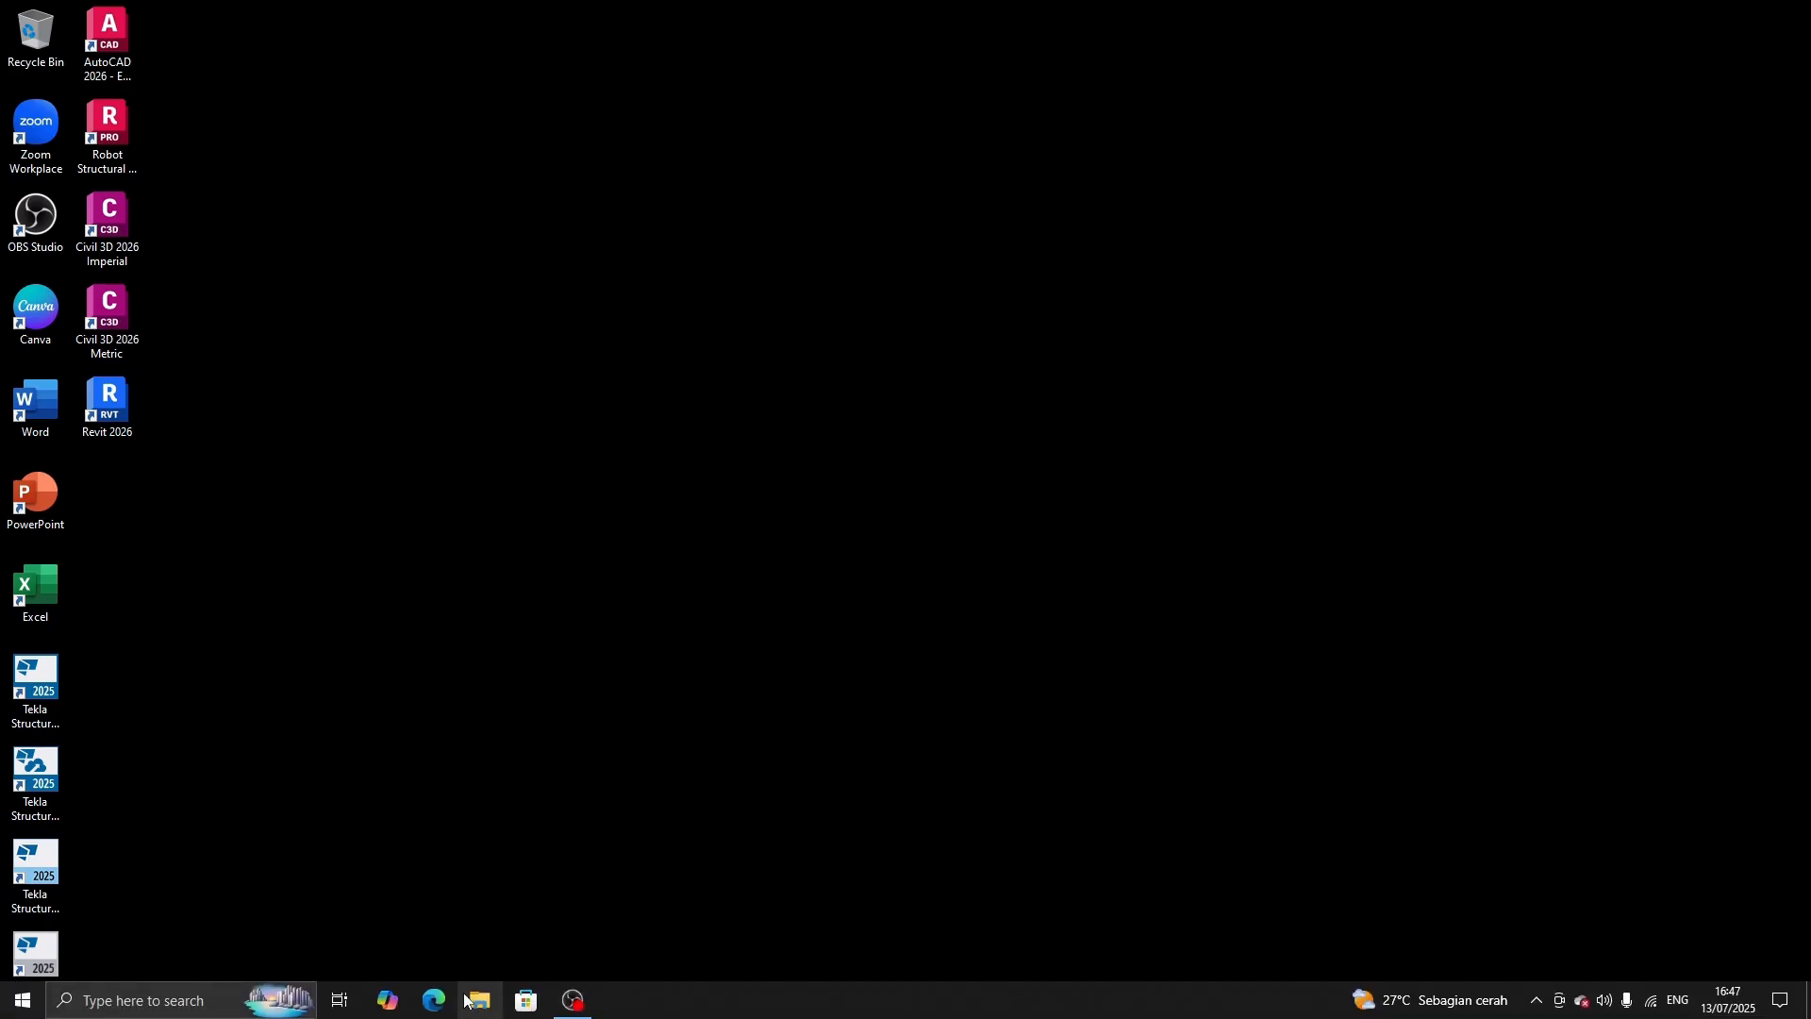
left_click(433, 1000)
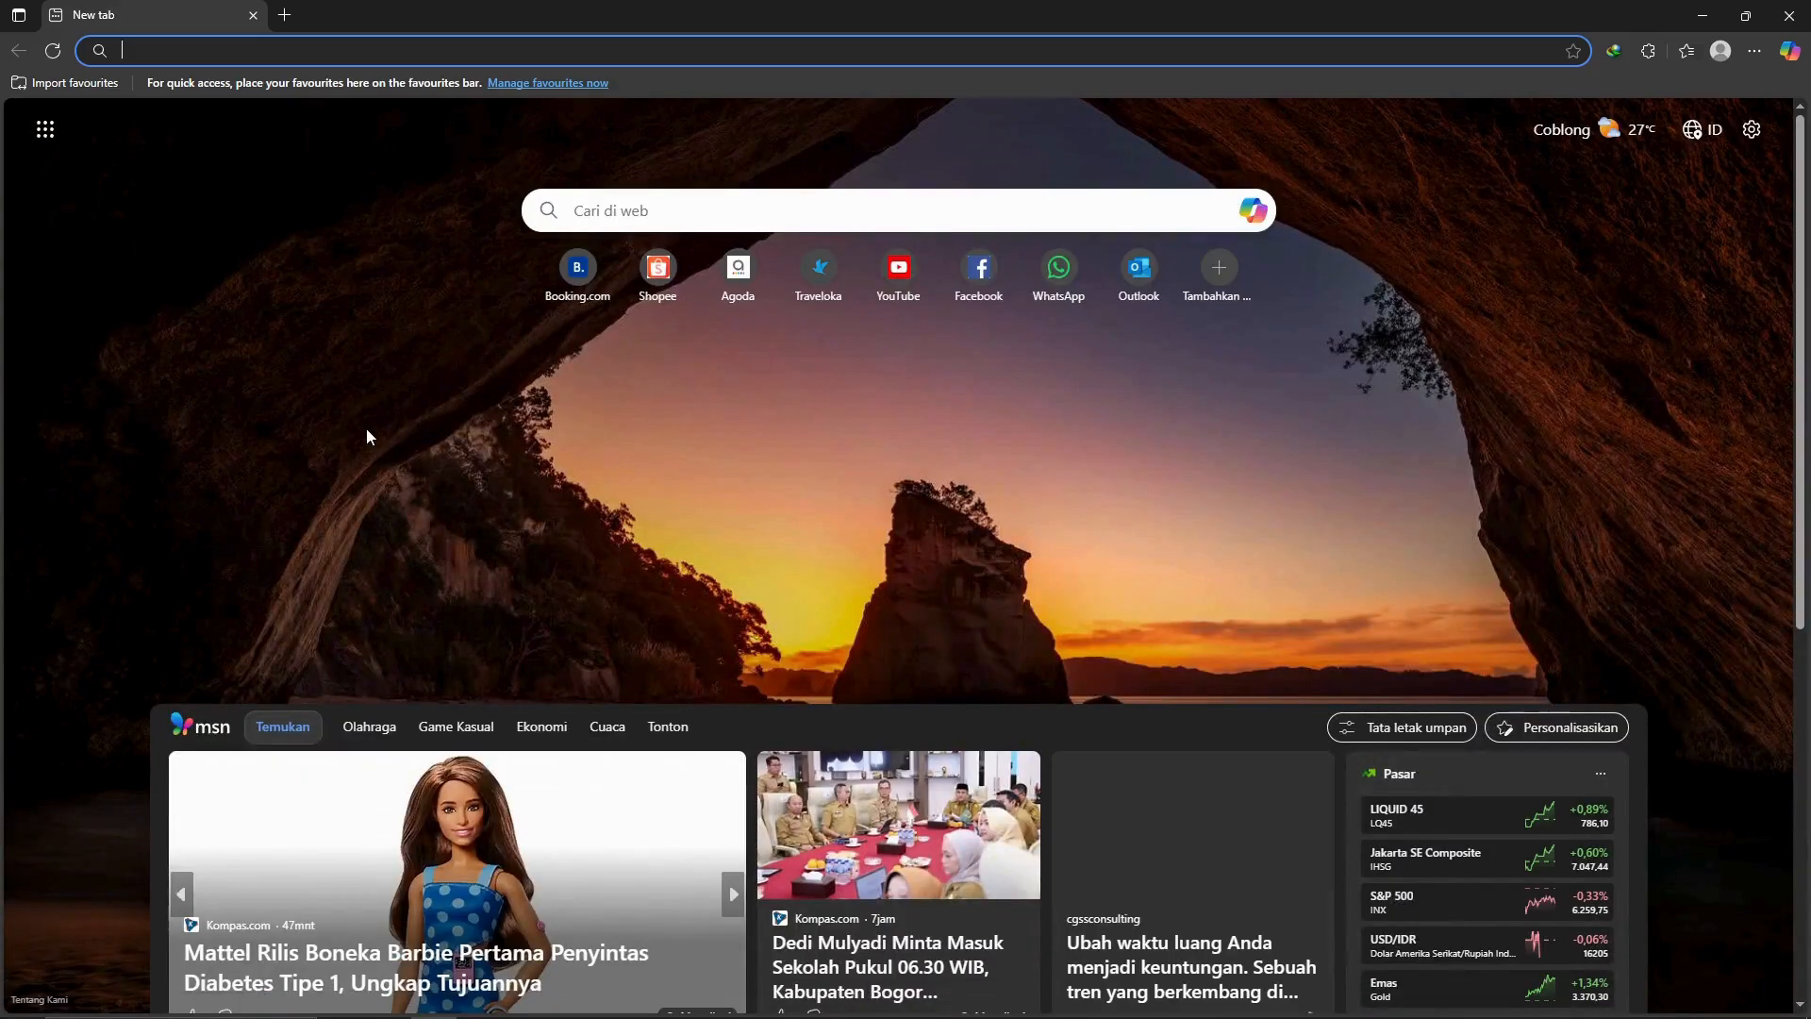
left_click(320, 58)
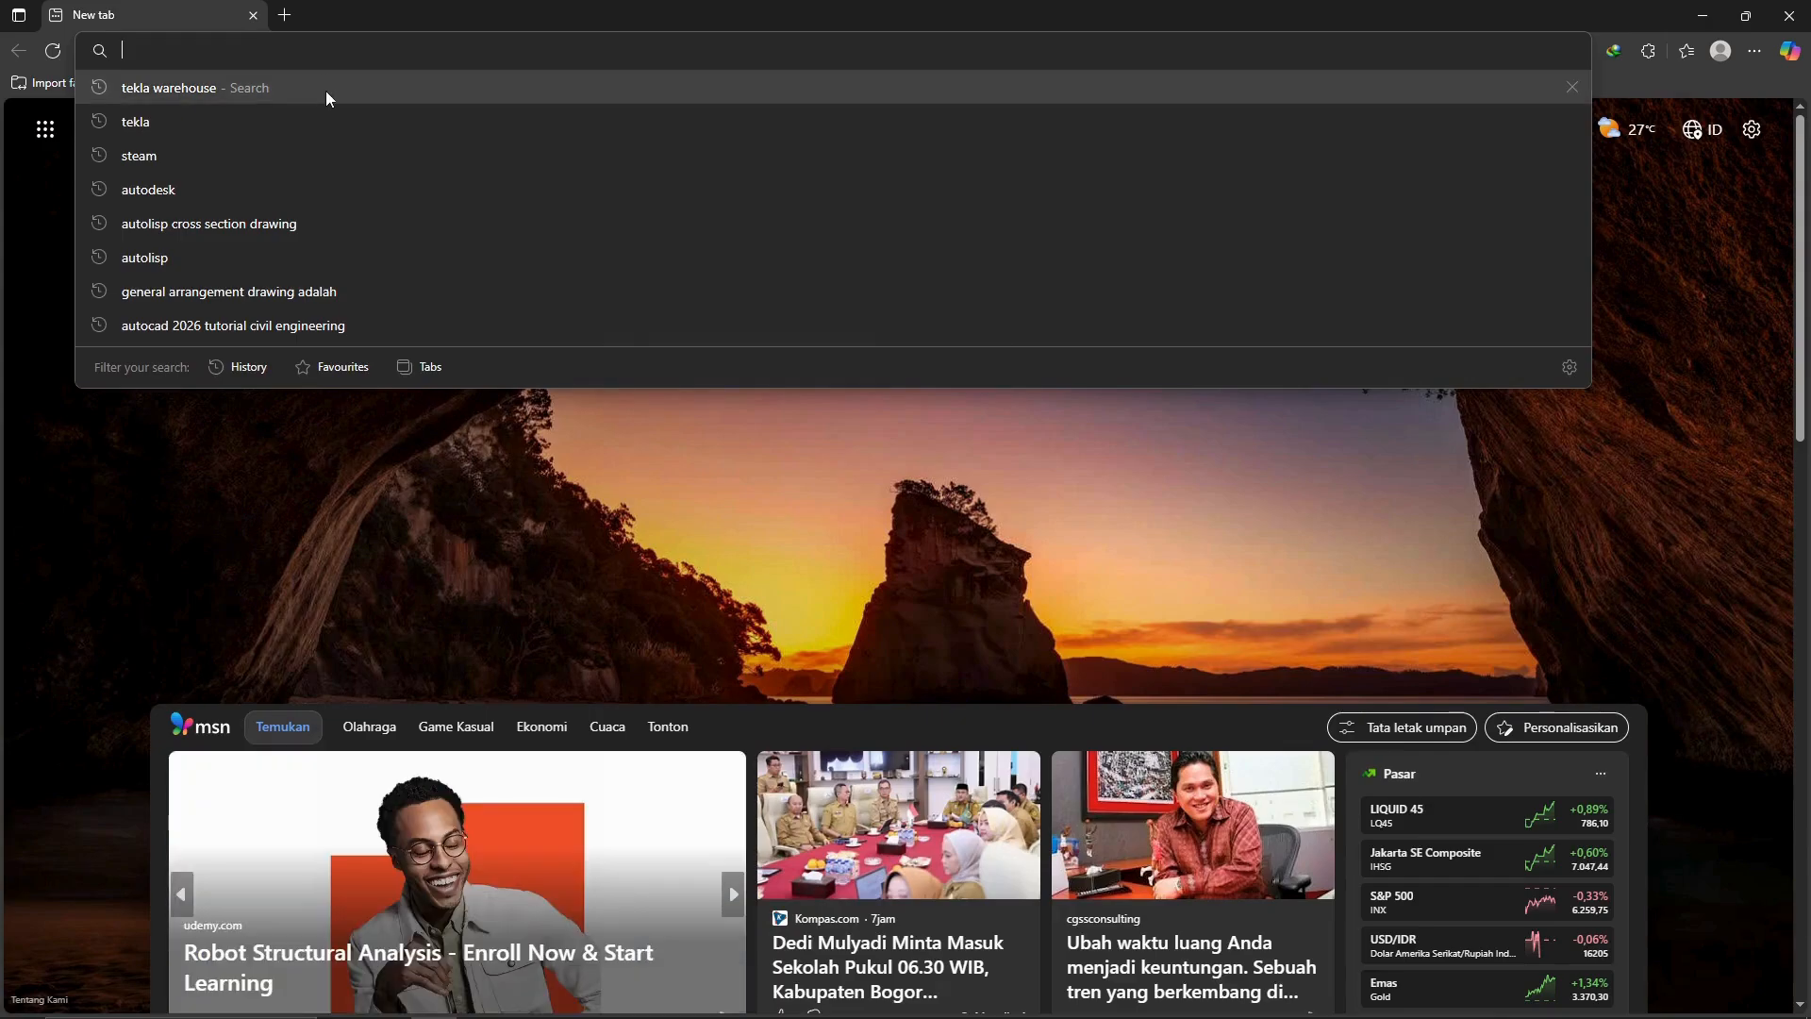
left_click(326, 90)
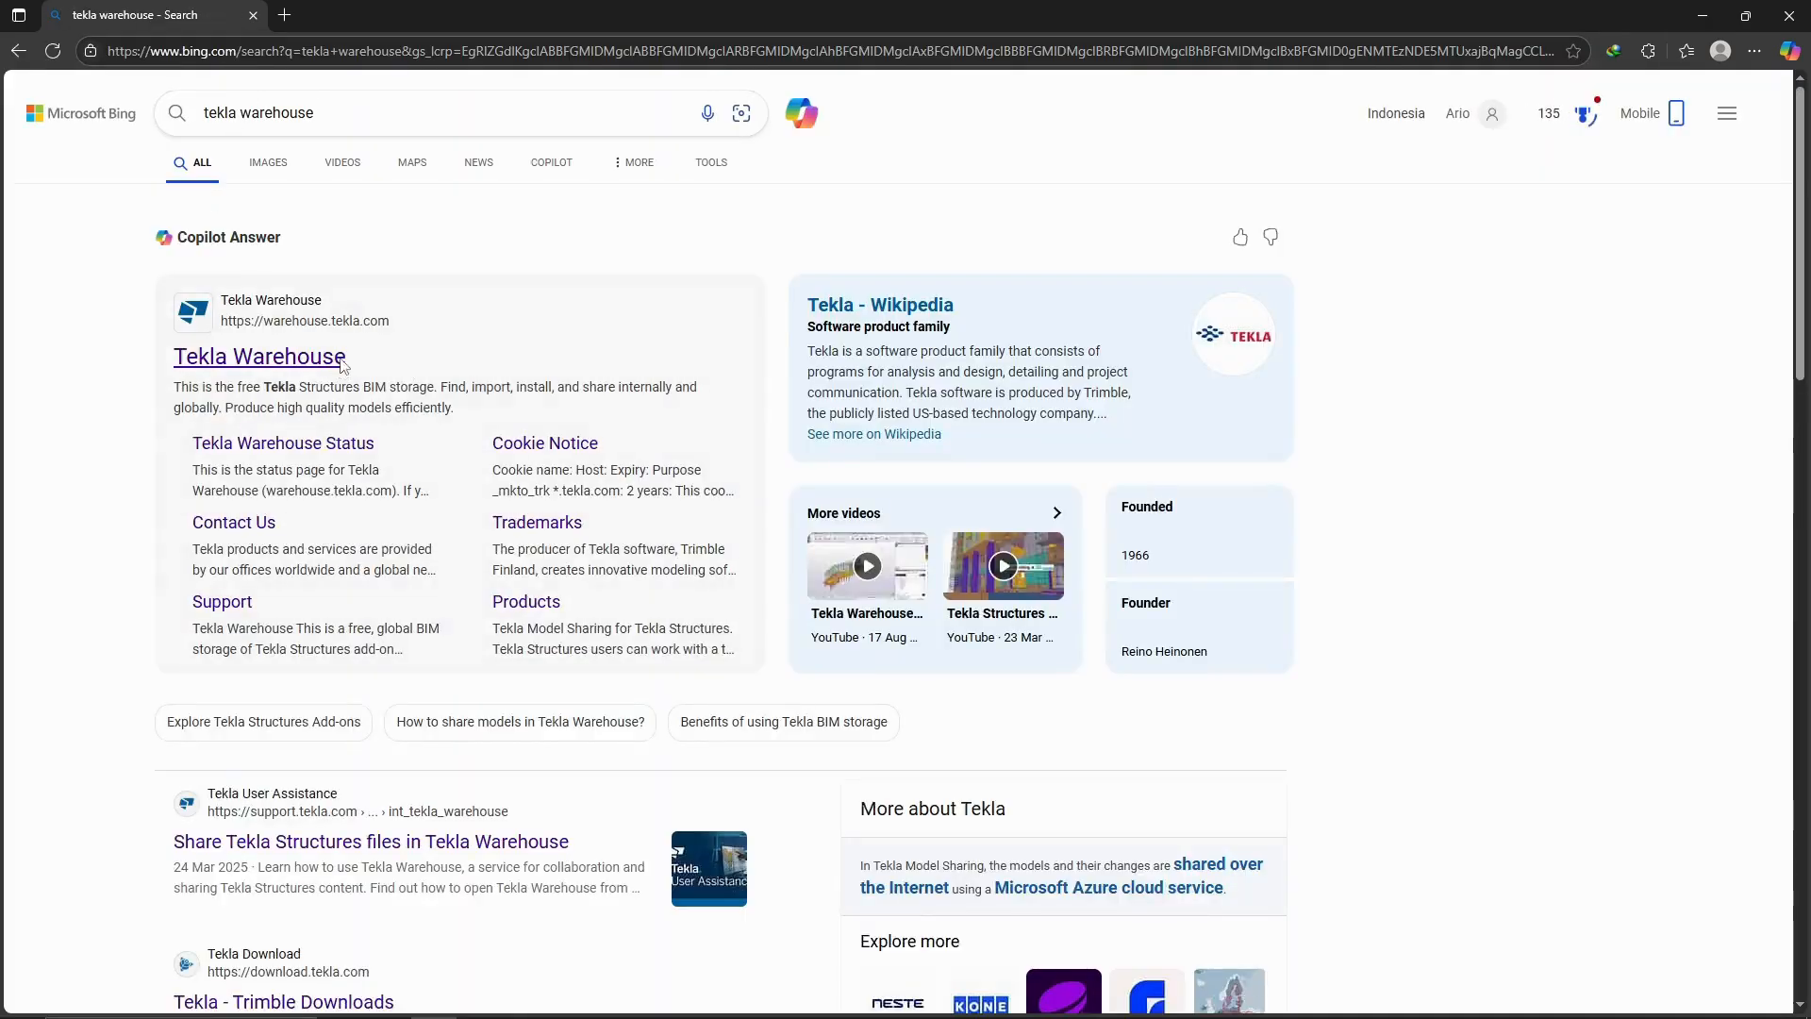
left_click(346, 363)
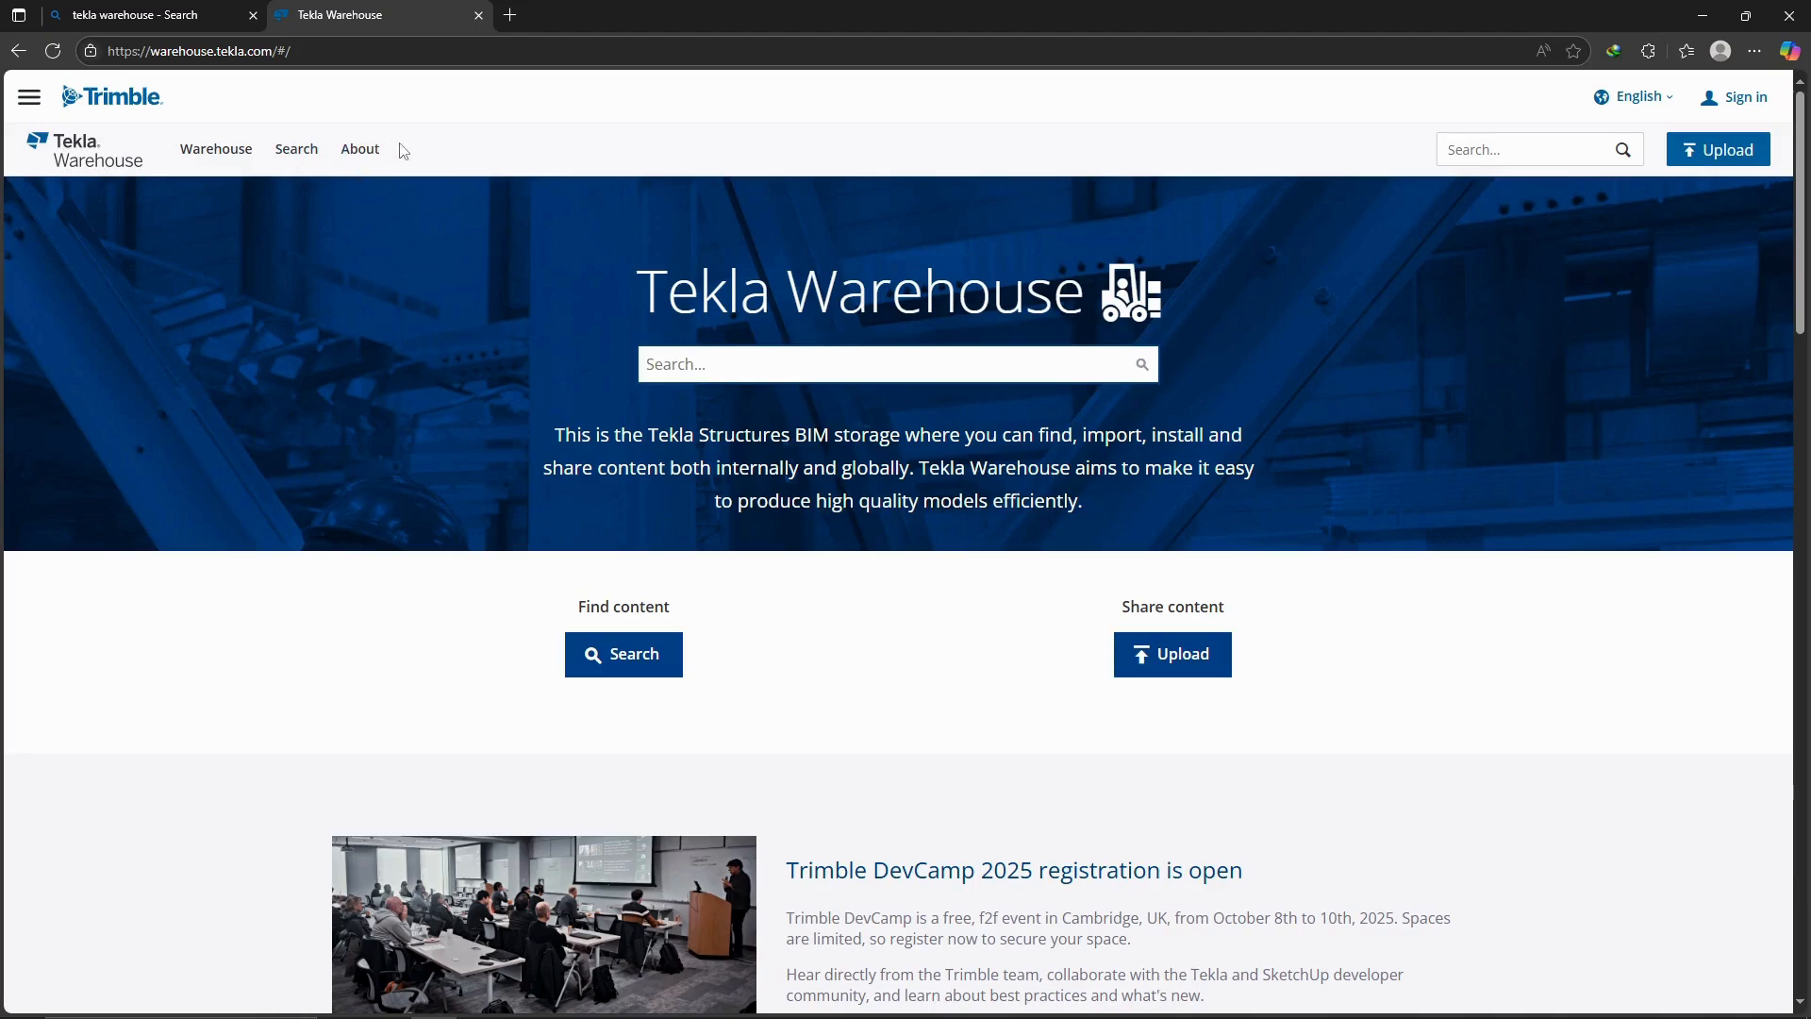
Search Tekla Warehouse for "Sample" and open the Engineering LOD350 Sample Project page.
left_click(693, 368)
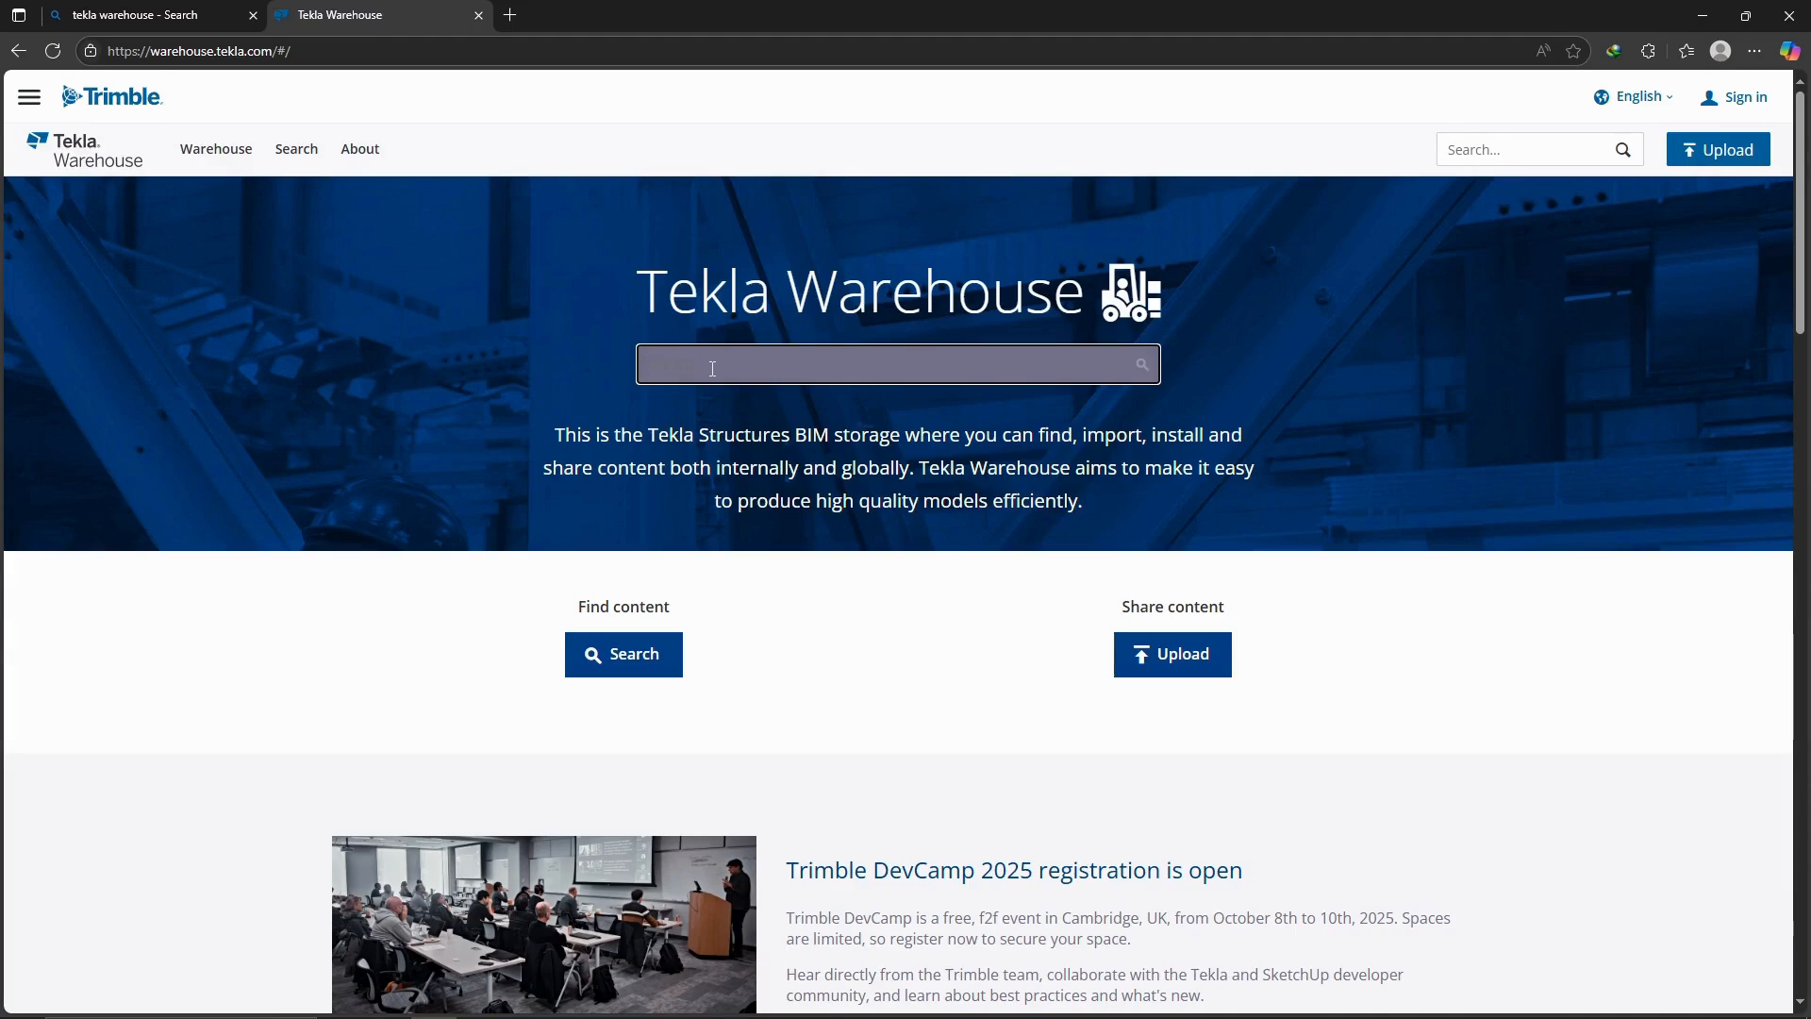
type("Sample")
key("Return")
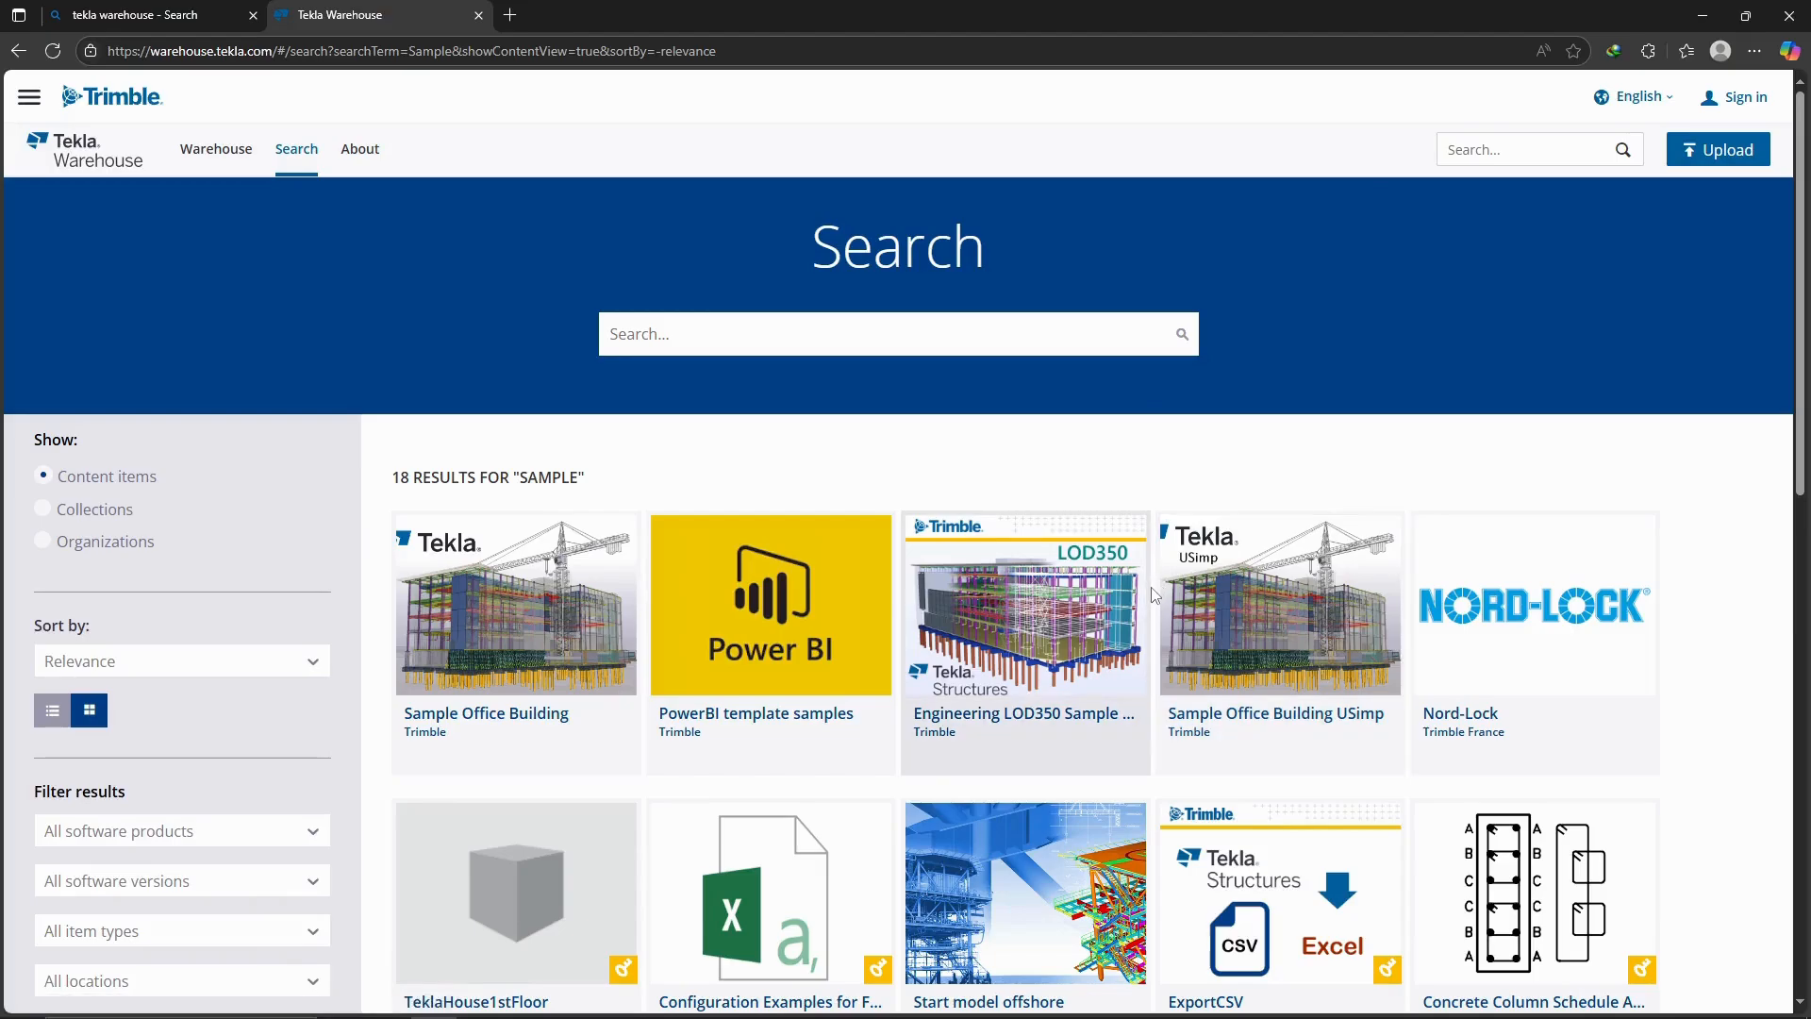
left_click(1112, 611)
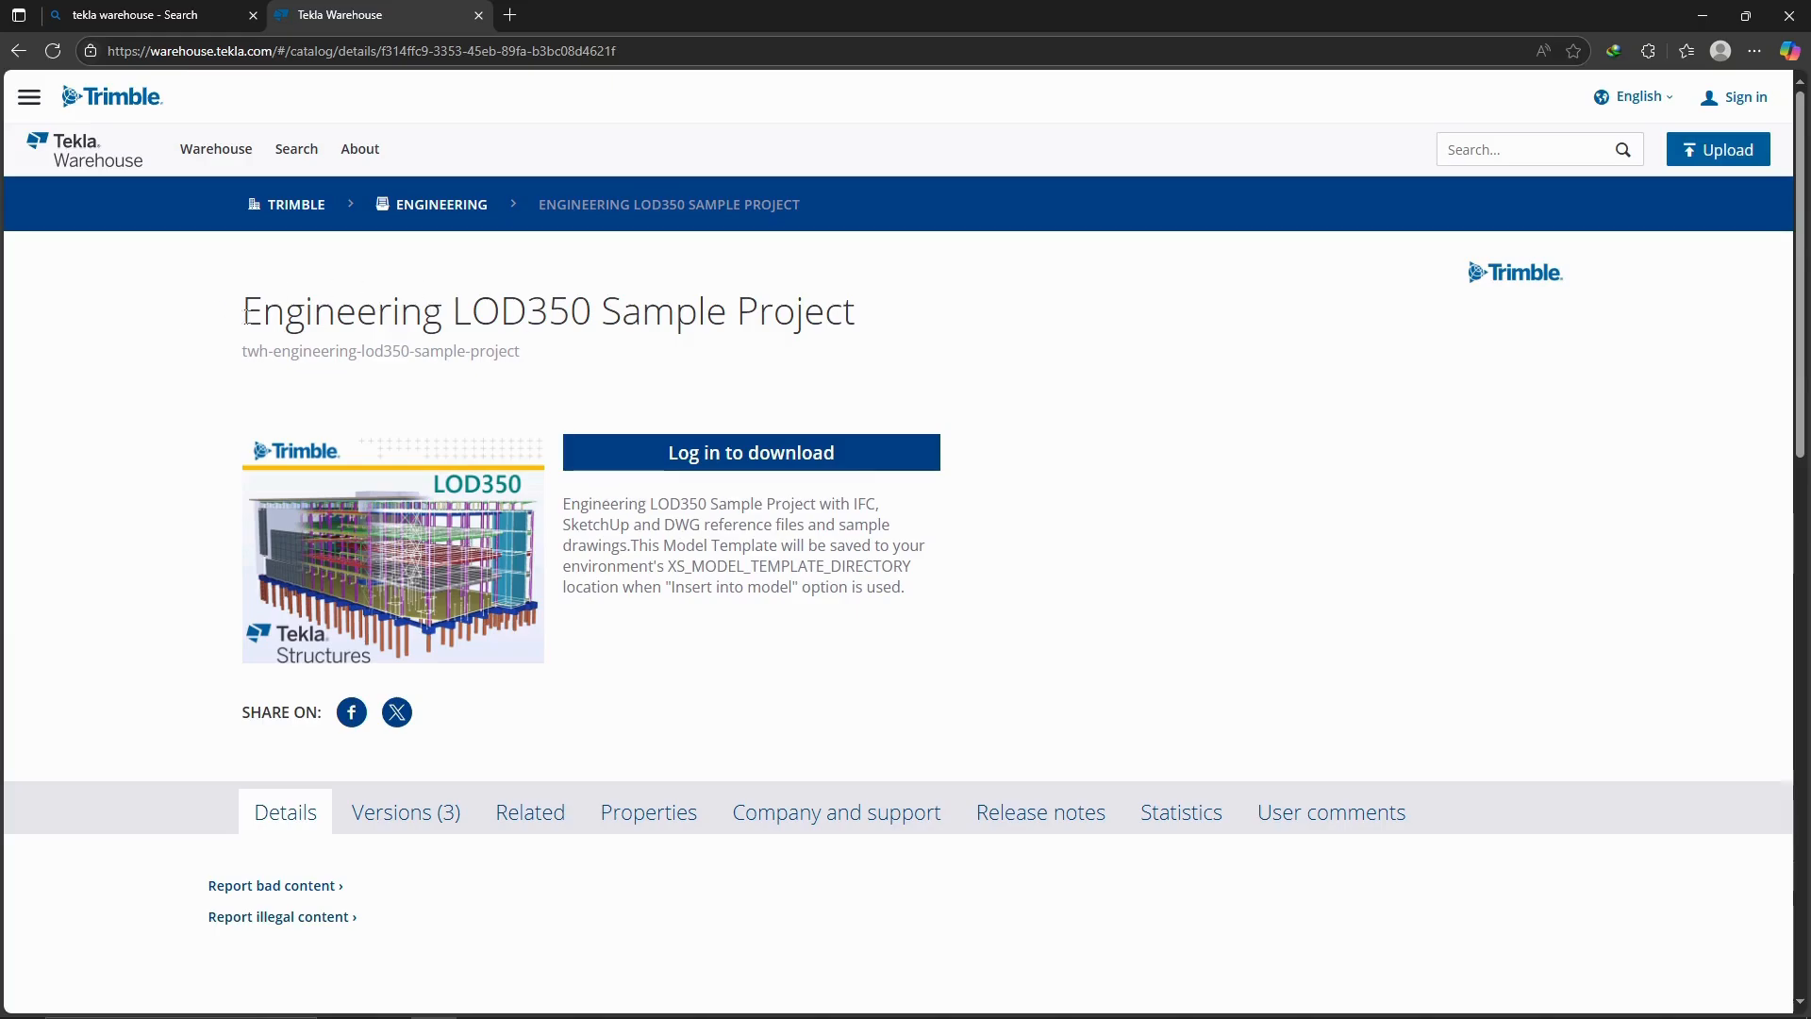
left_click_drag(244, 317, 860, 317)
left_click(981, 480)
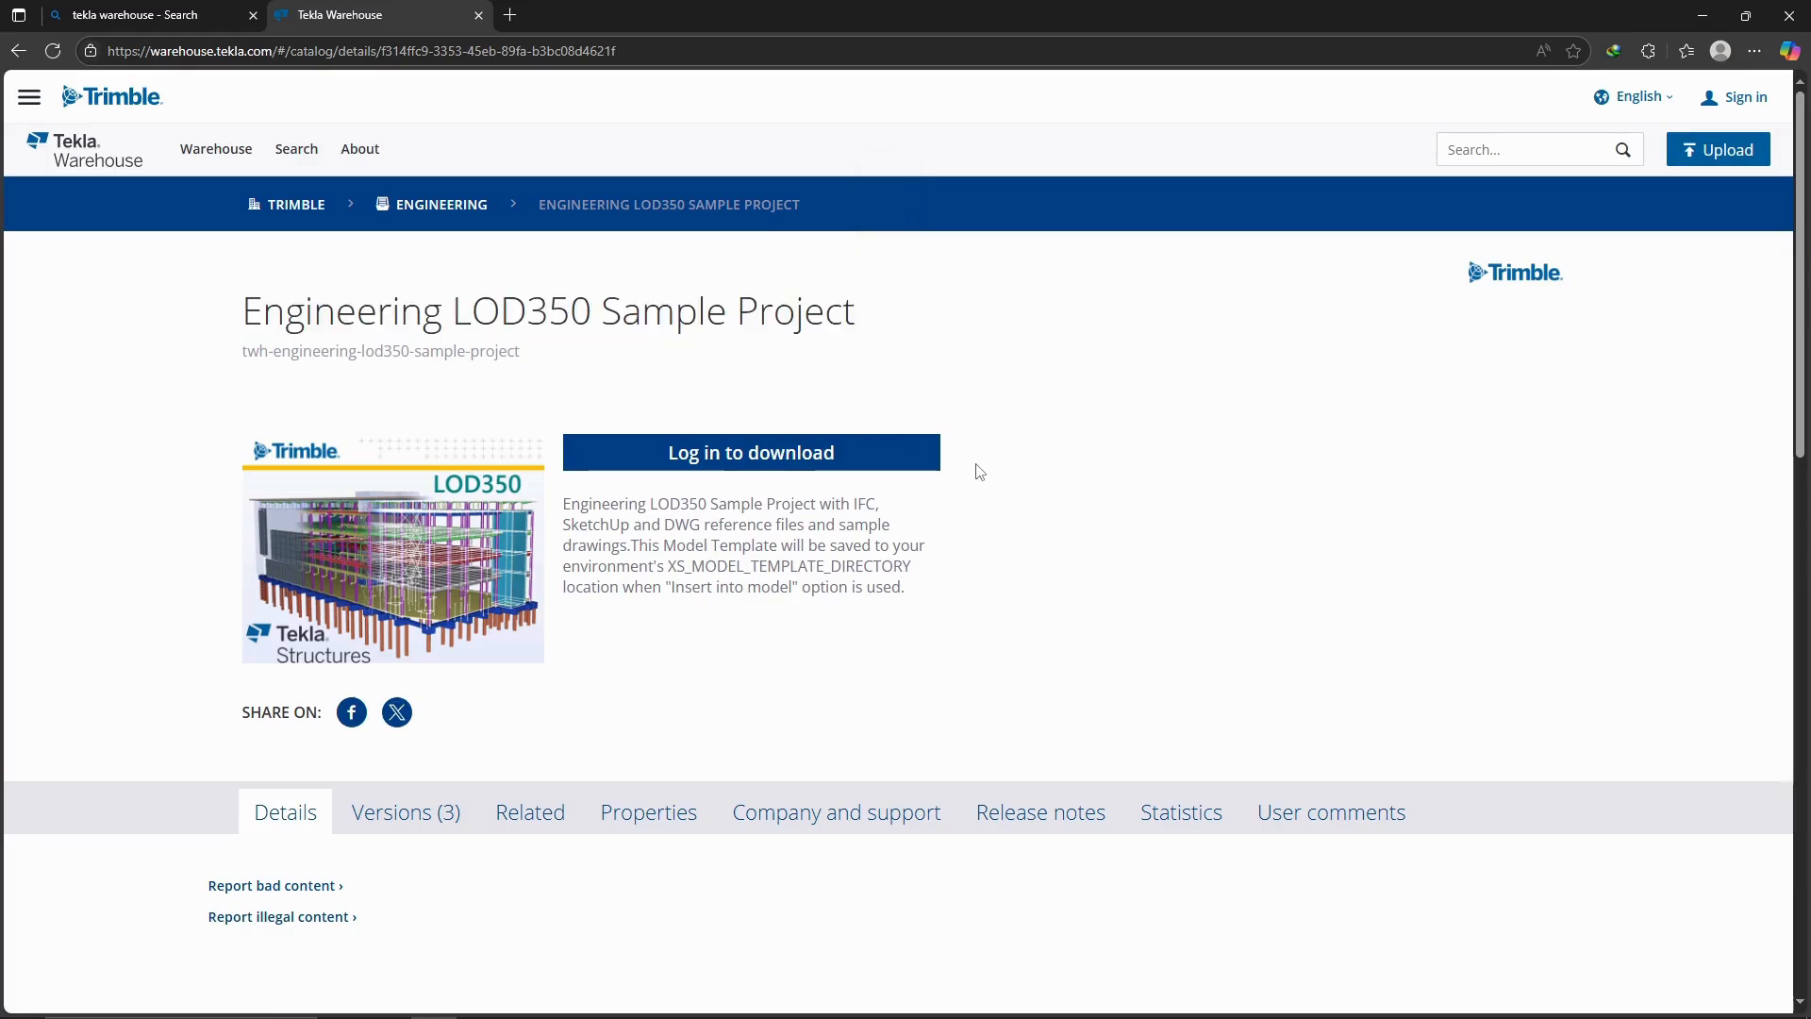
Log in for downloading, skip creating a passkey, and show the sample project's download options.
left_click(913, 459)
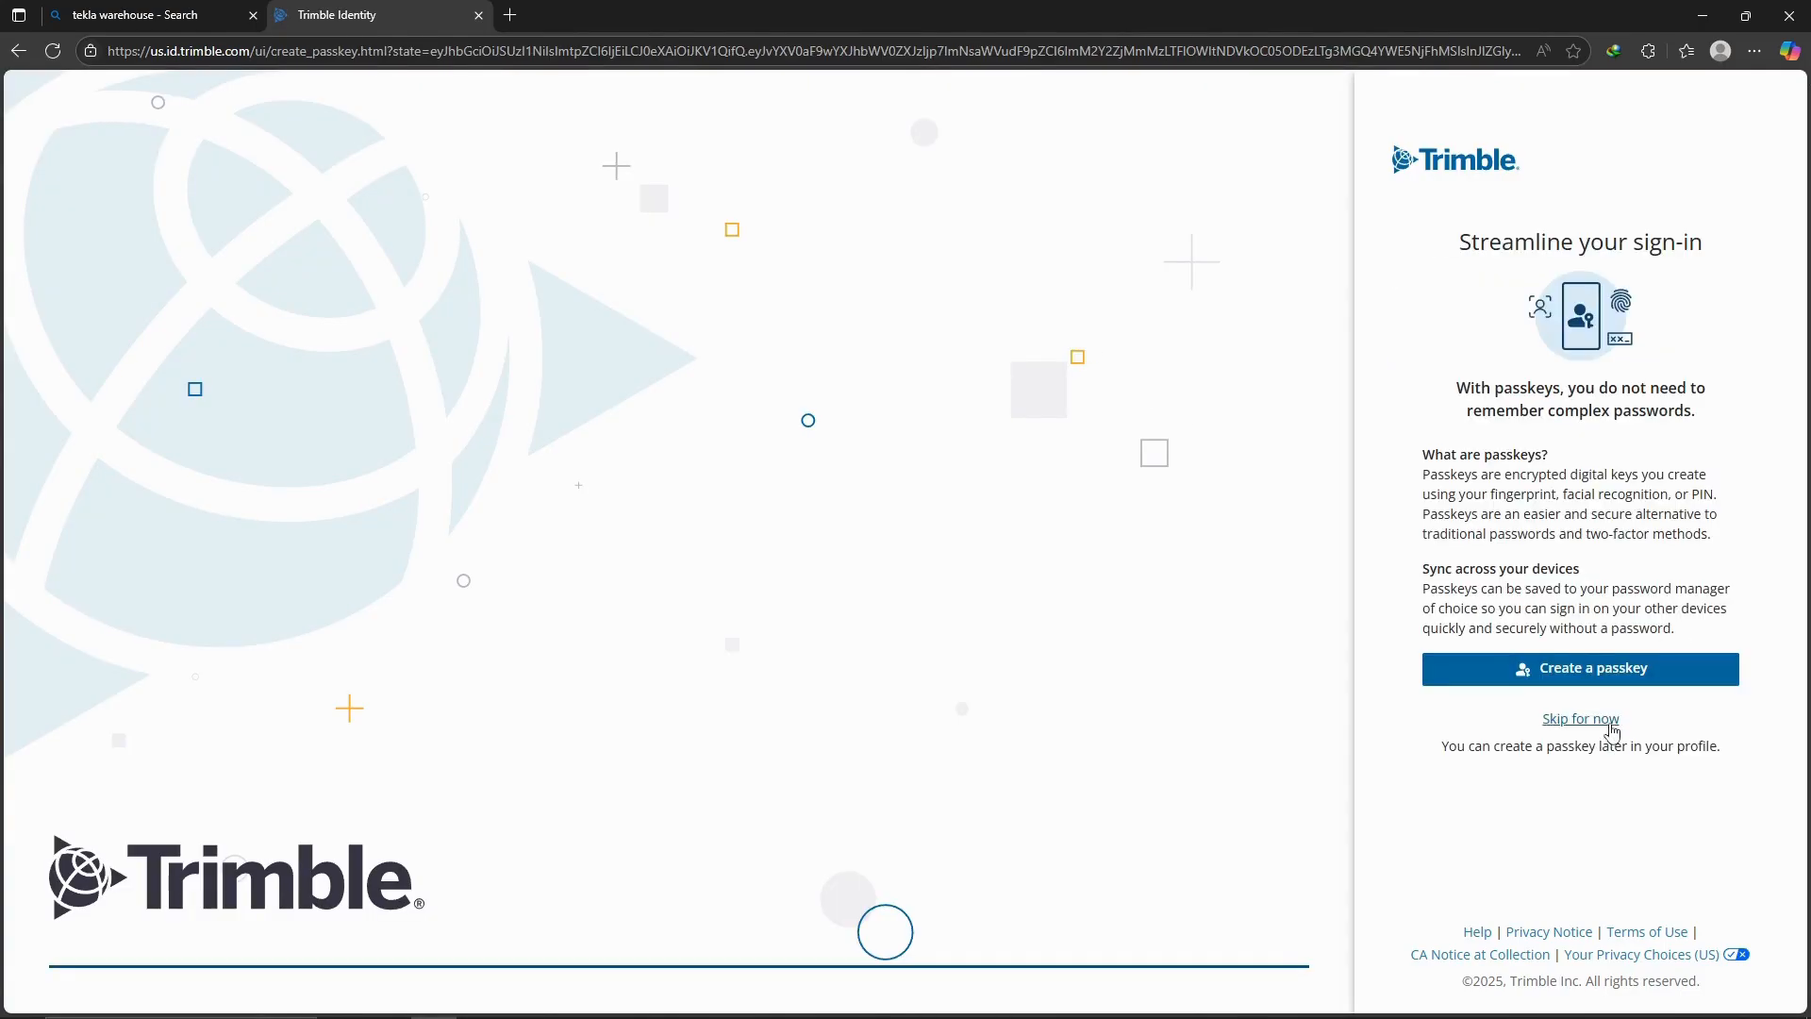
left_click(1611, 723)
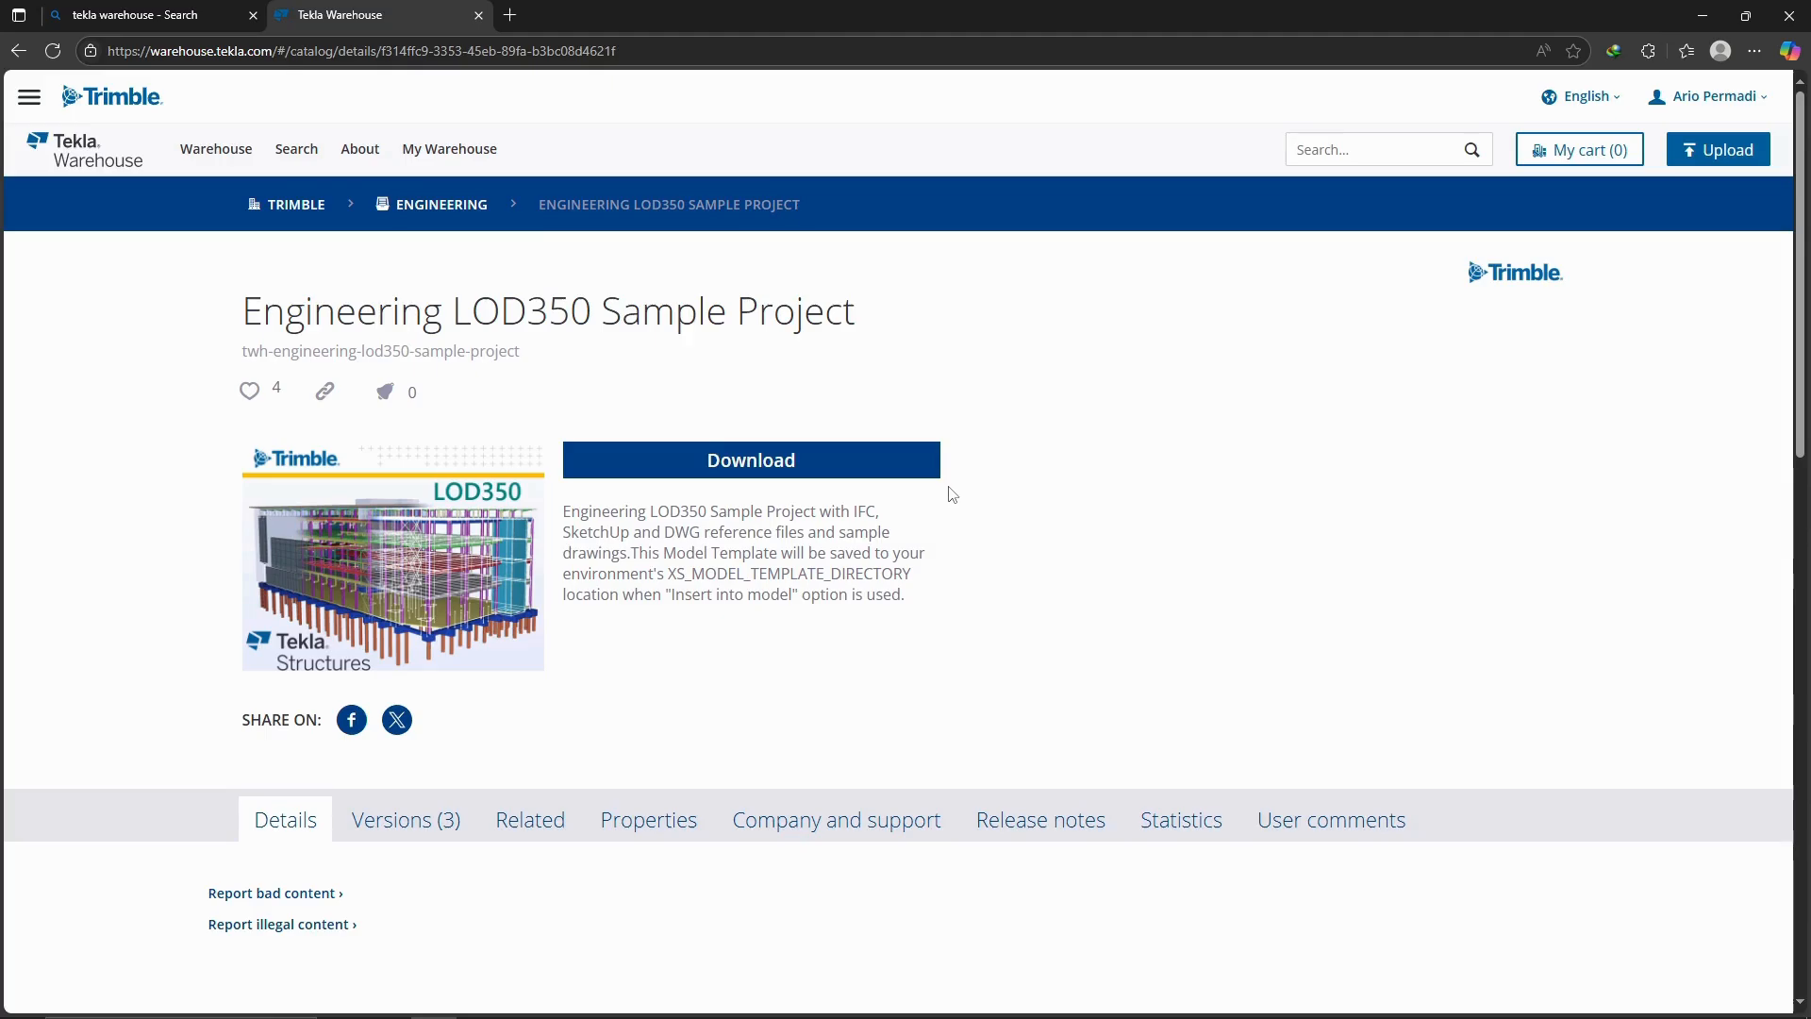
left_click(921, 468)
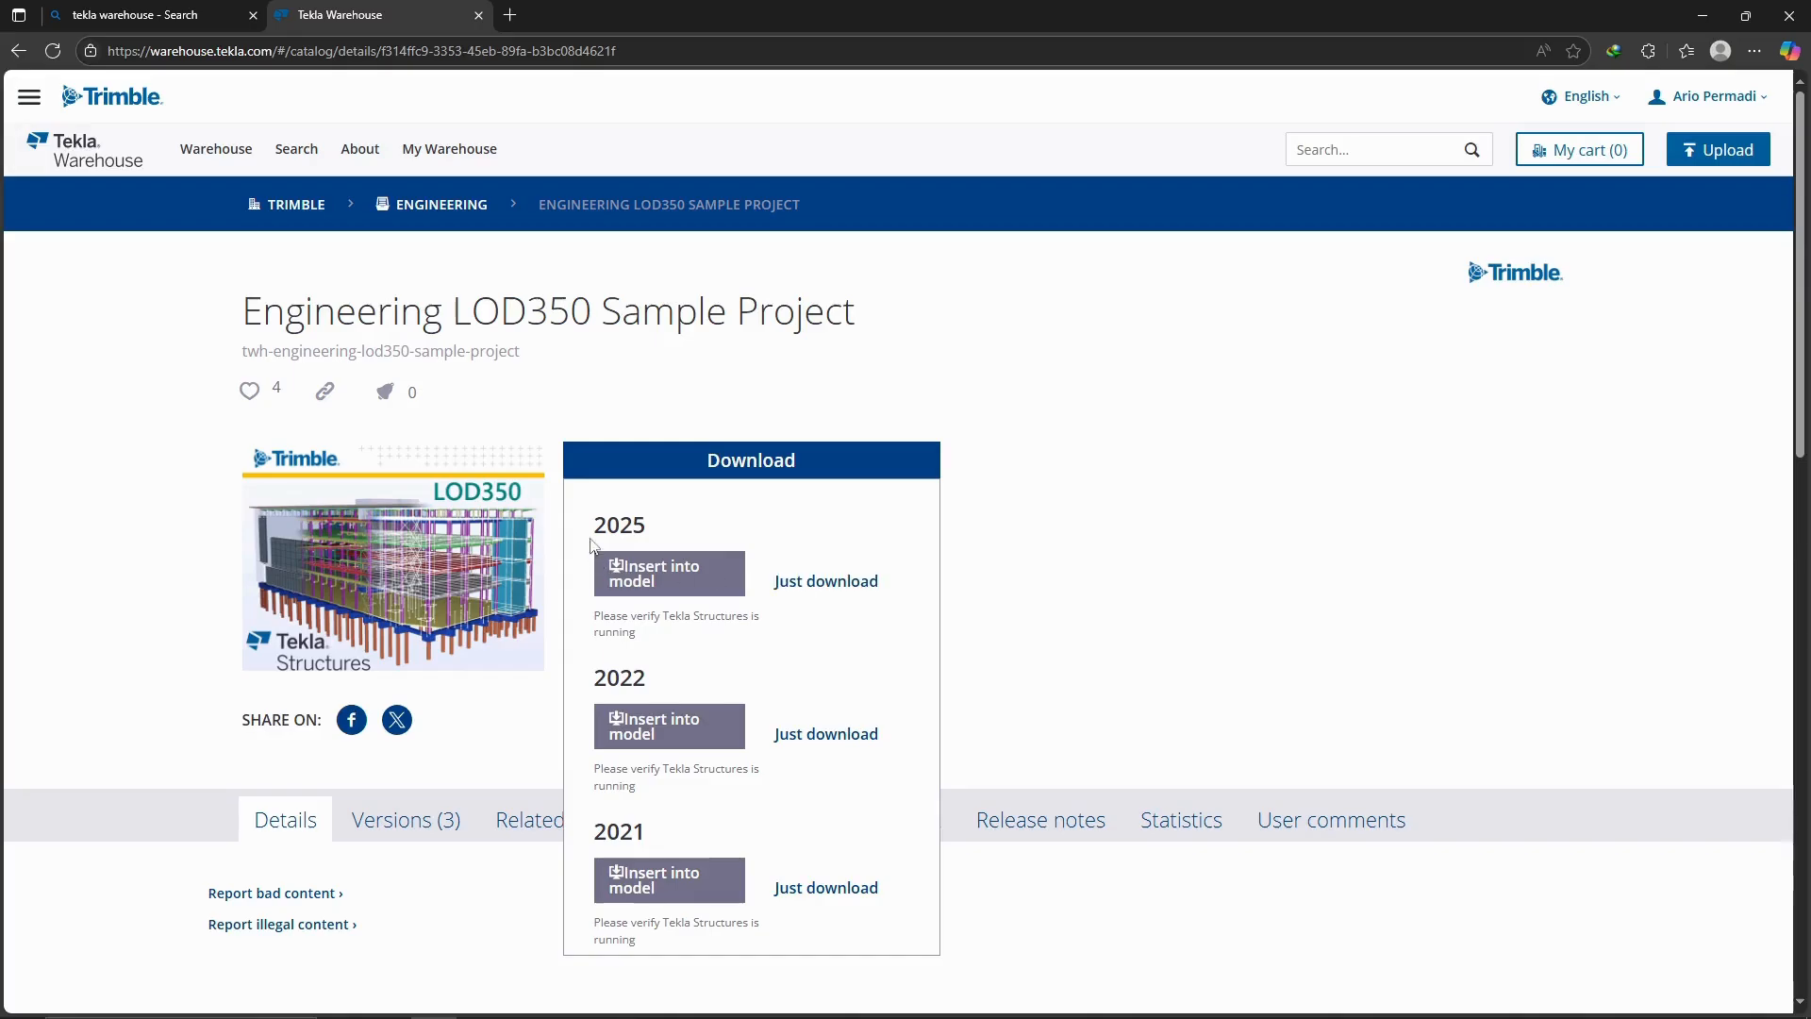
Try to download the 2025 version of the sample project without inserting it into a model, and close the browser.
left_click_drag(593, 525, 639, 524)
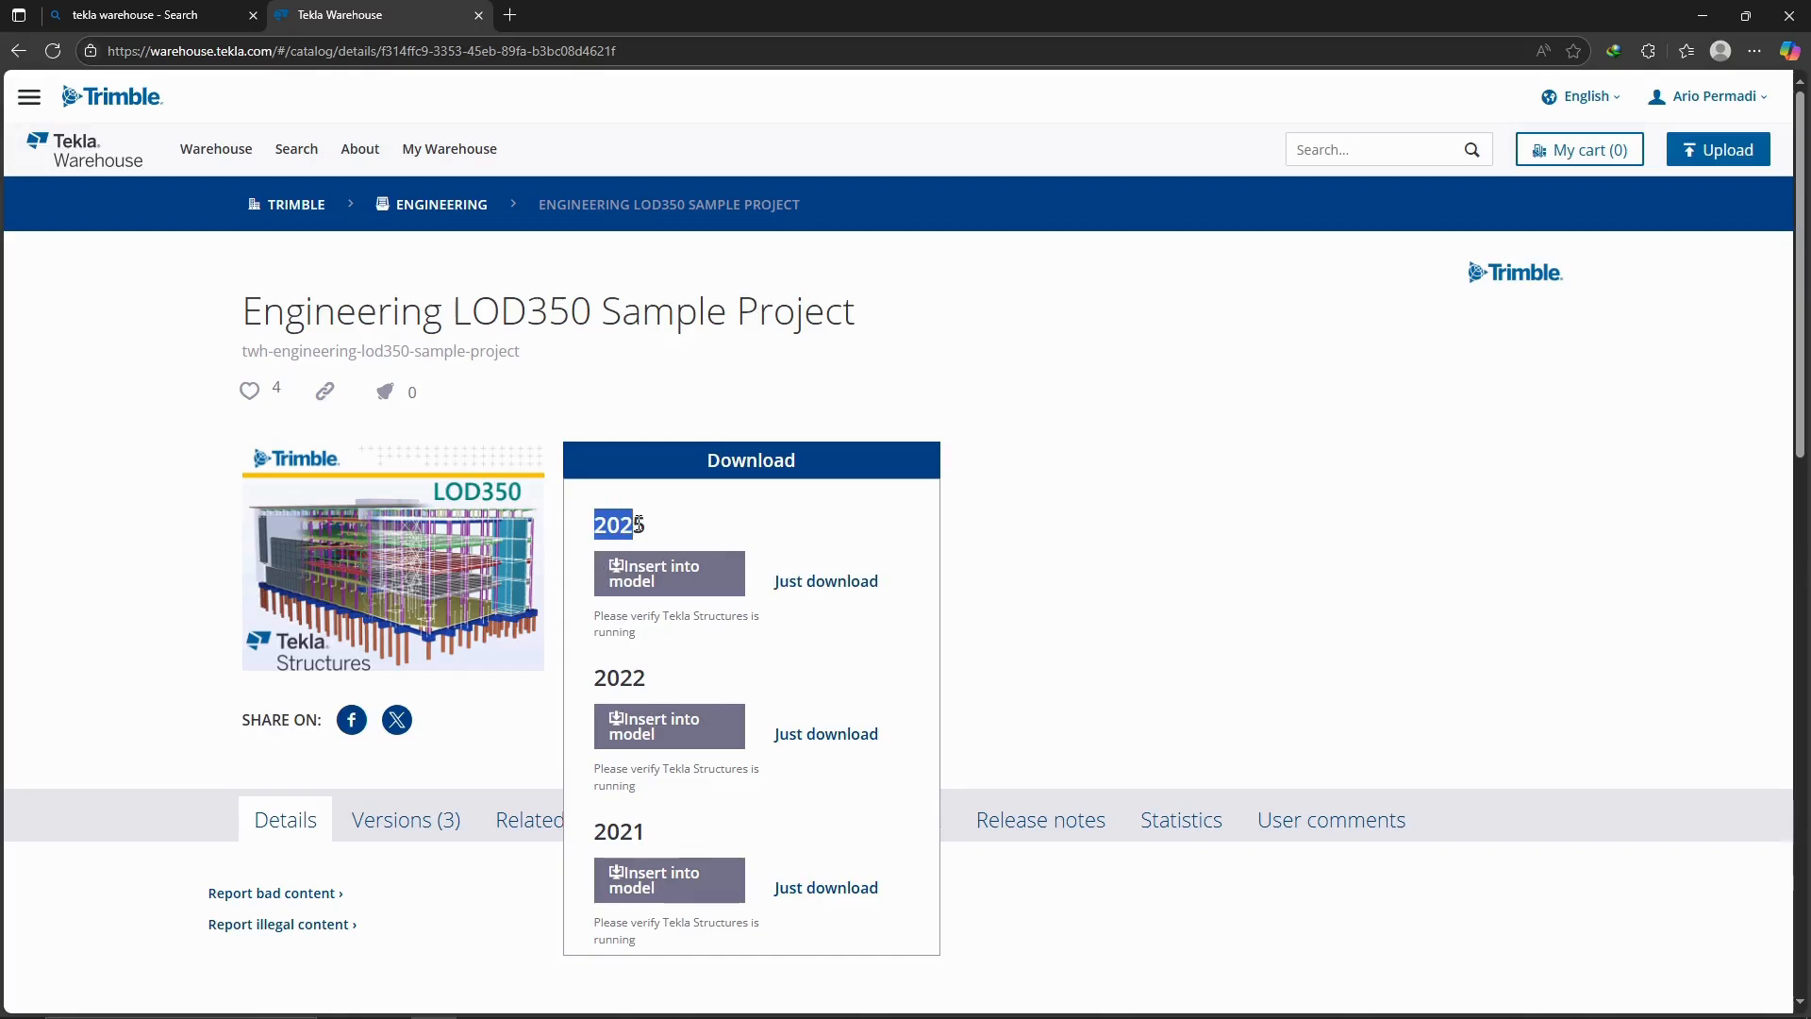
left_click(896, 594)
left_click(860, 590)
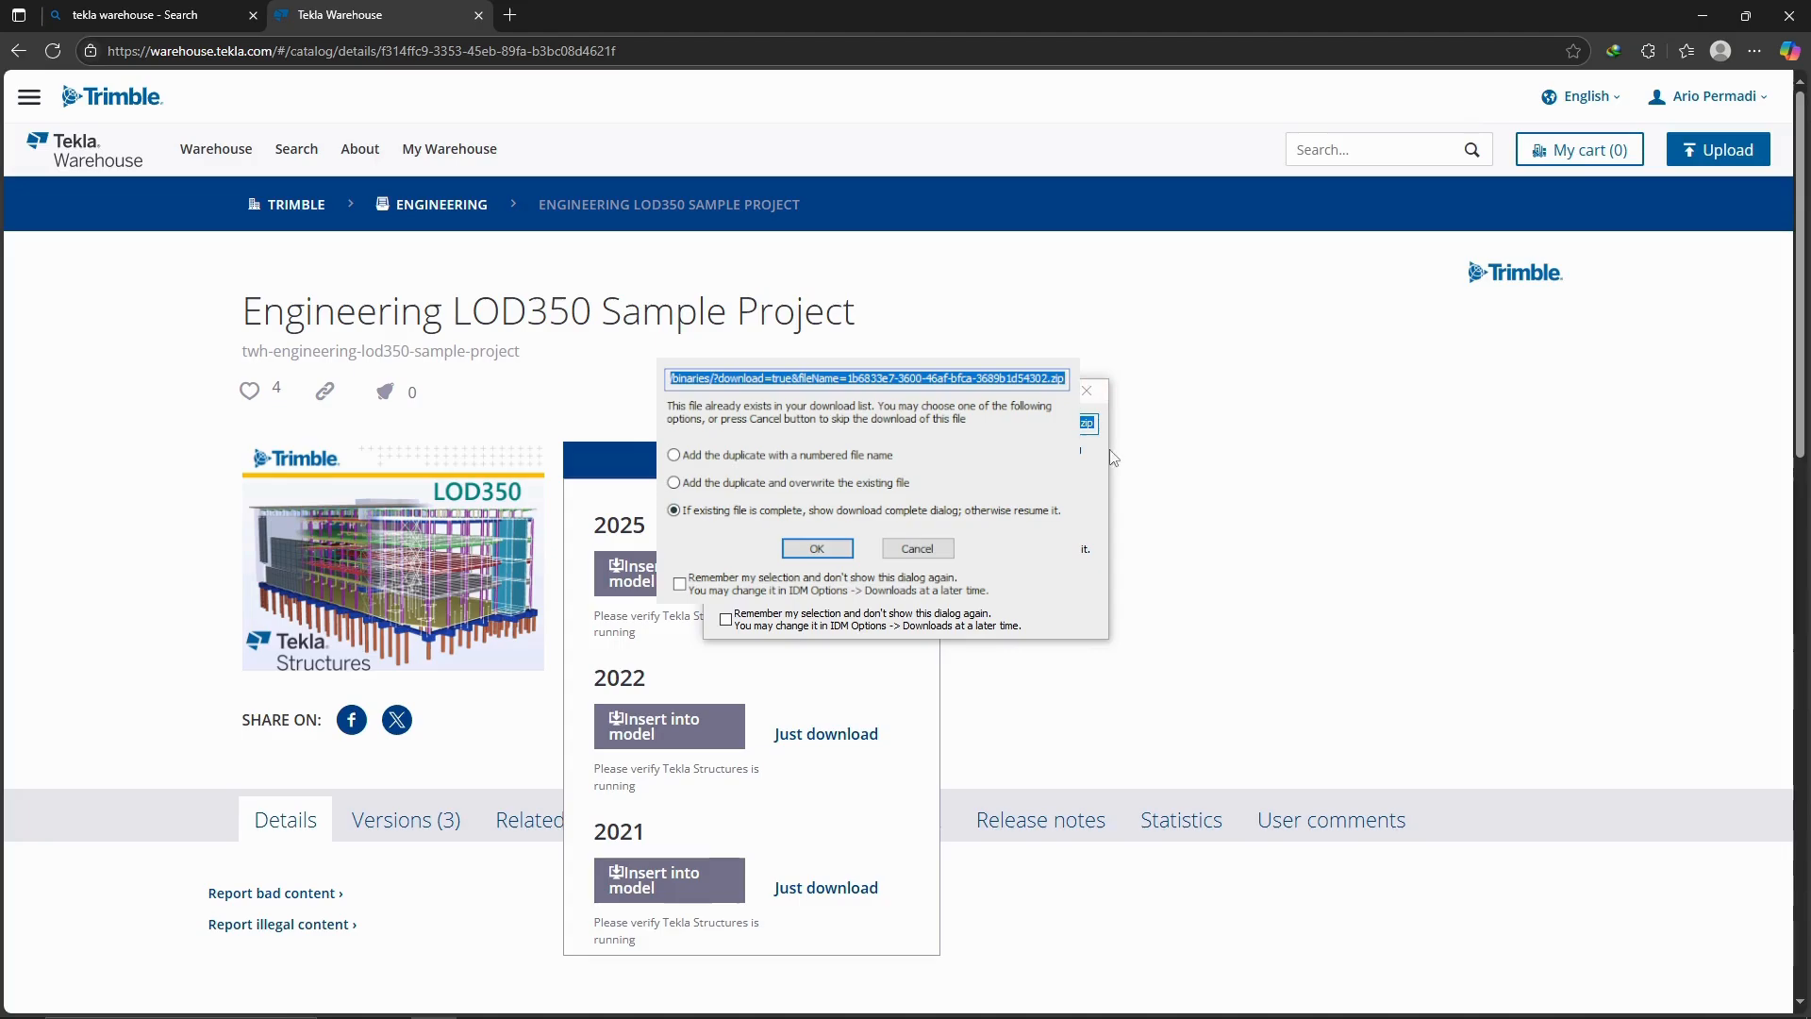
left_click(1087, 392)
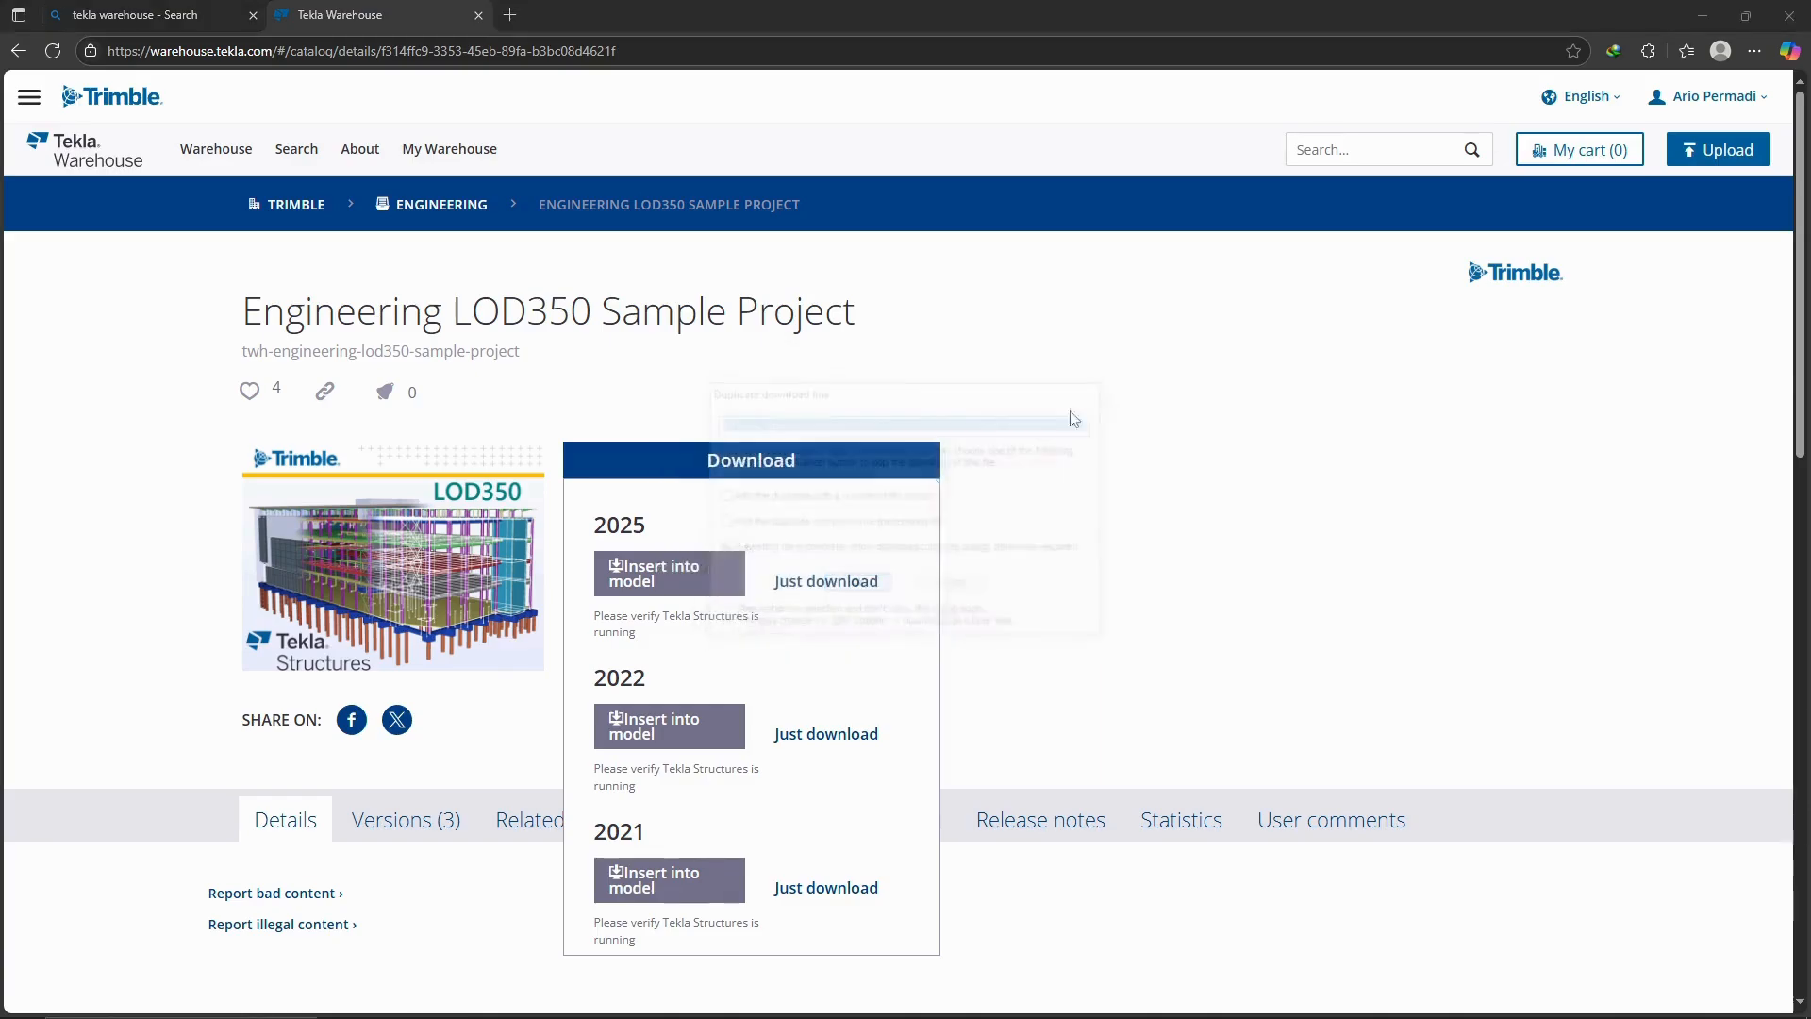
left_click(1790, 15)
In File Explorer, open the archive 1b6833e7-3600-46af-bfca-3689b1d54302 from Downloads\Compressed and the nested Engineering LOD350 Sample Project archive inside it.
left_click(479, 1000)
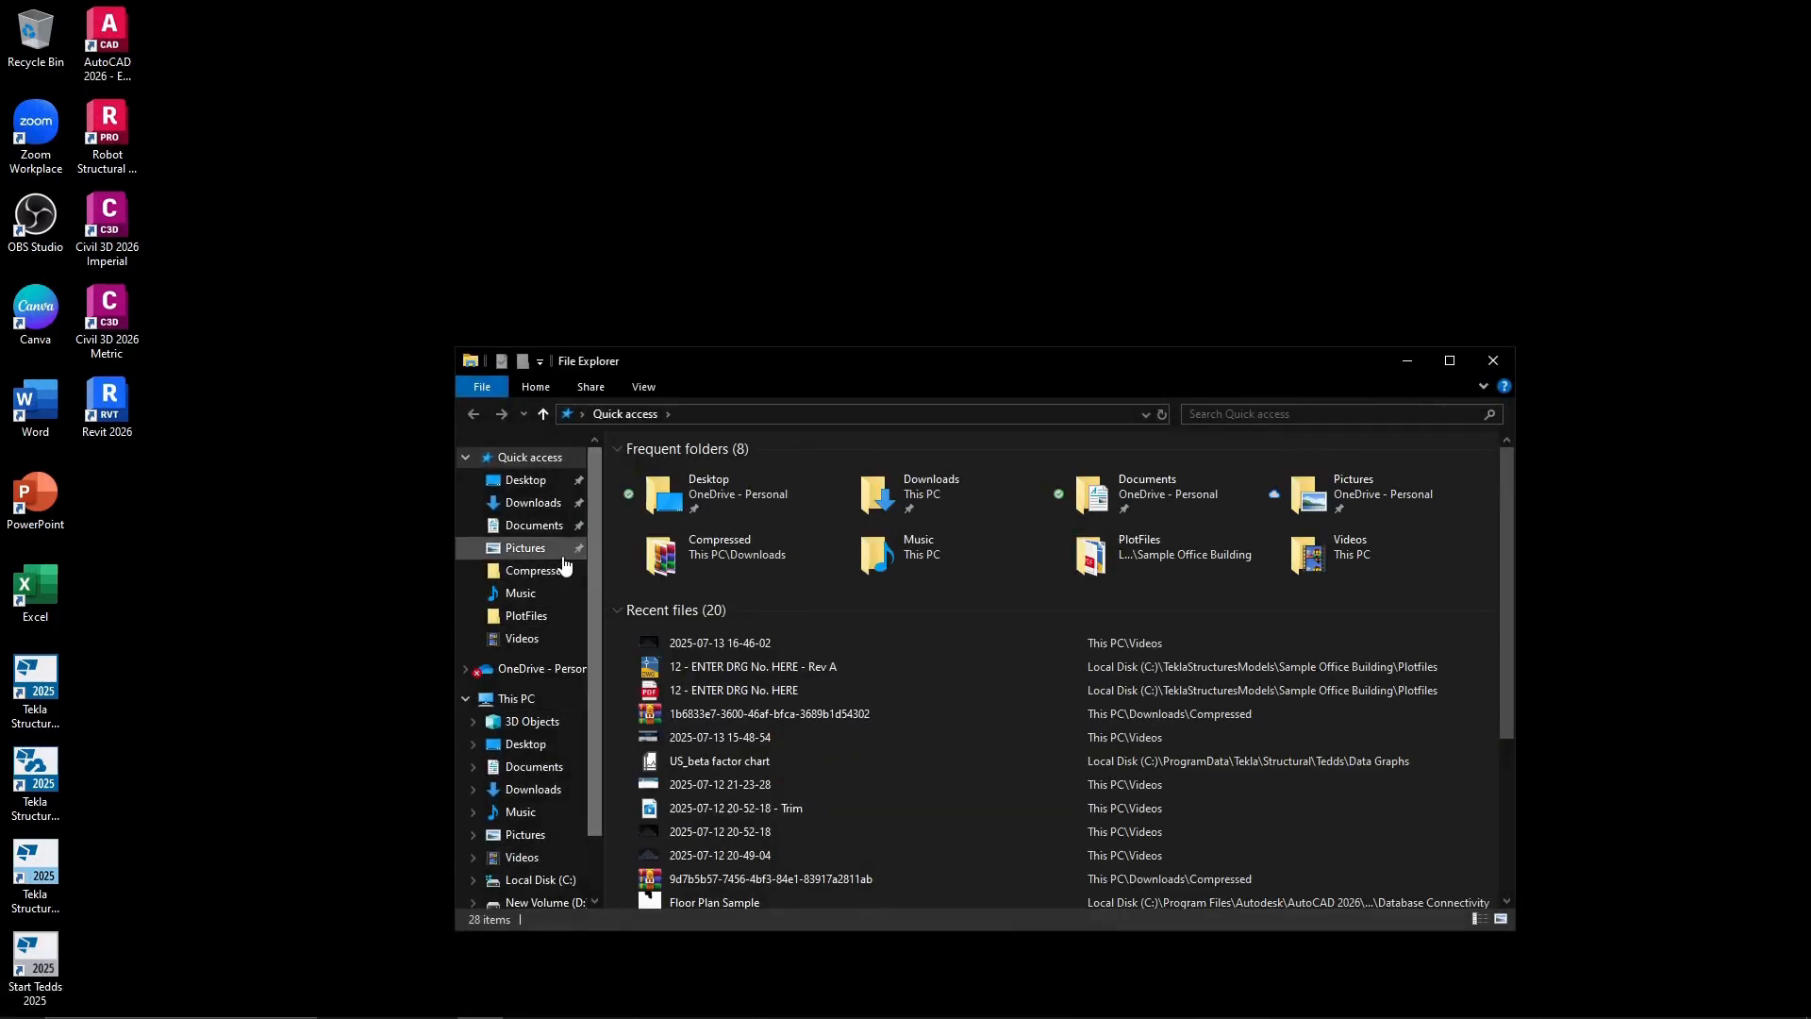
left_click(534, 502)
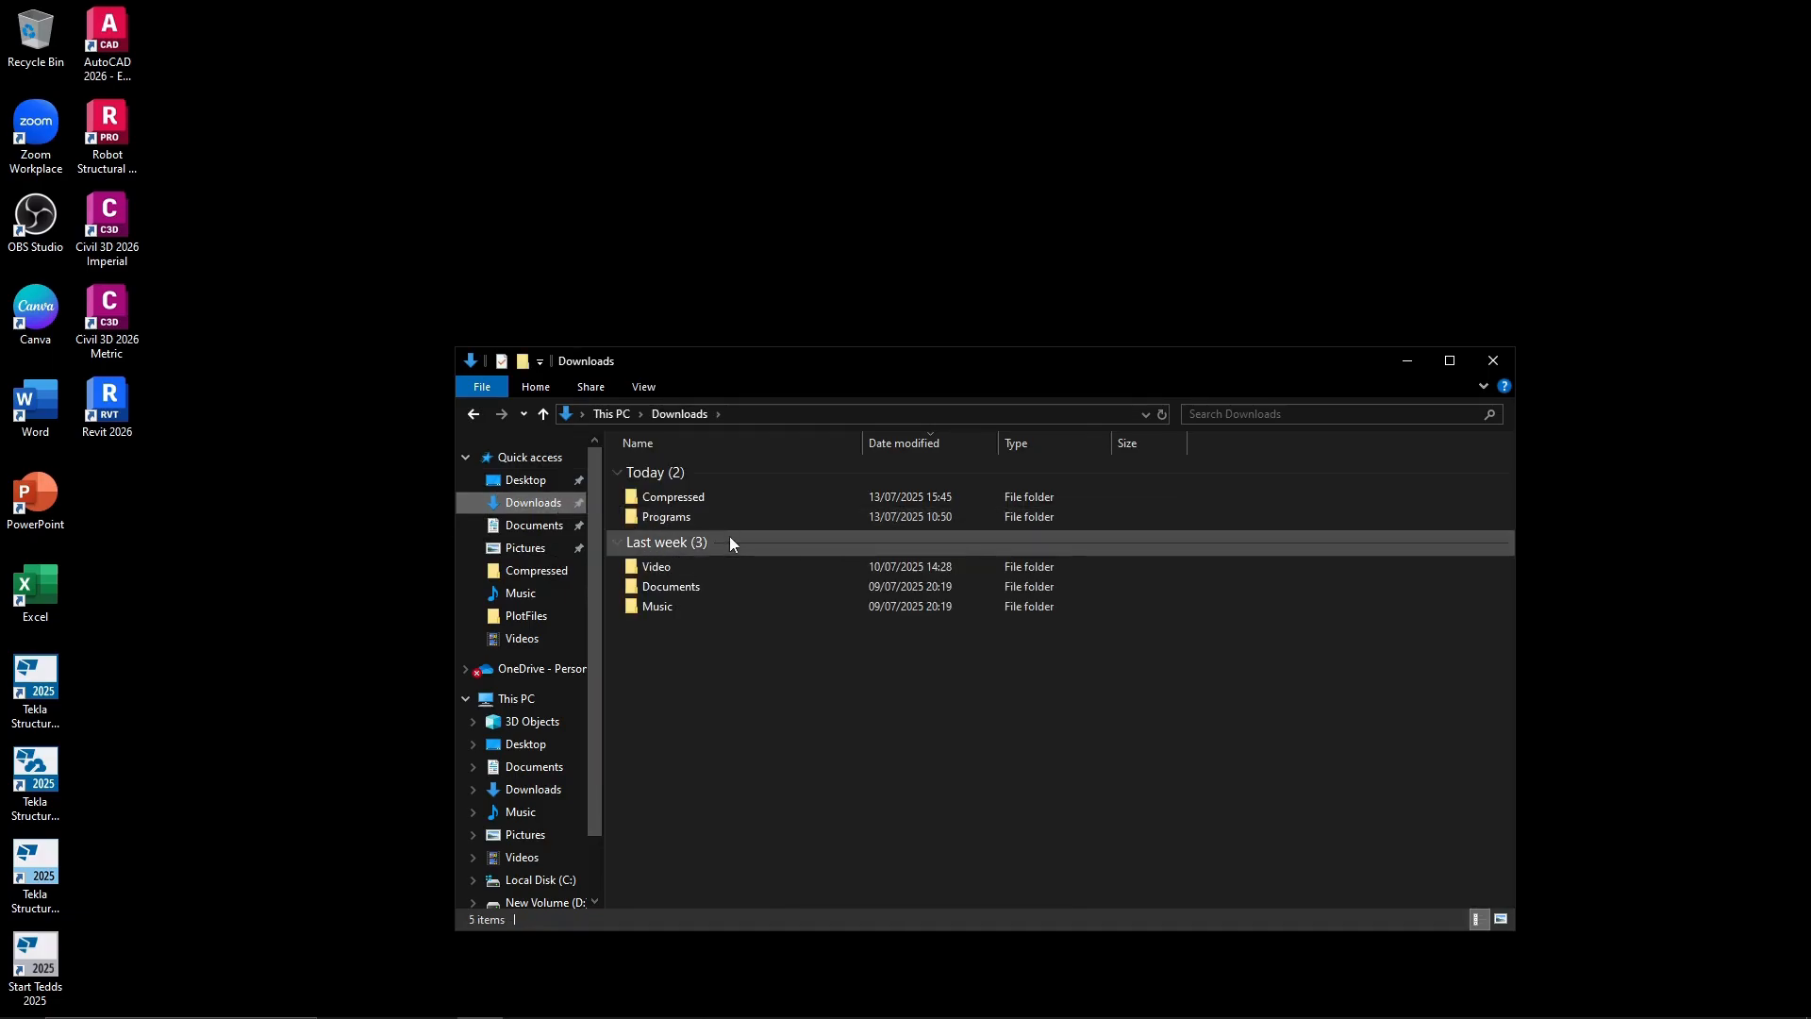
mouse_move(736, 517)
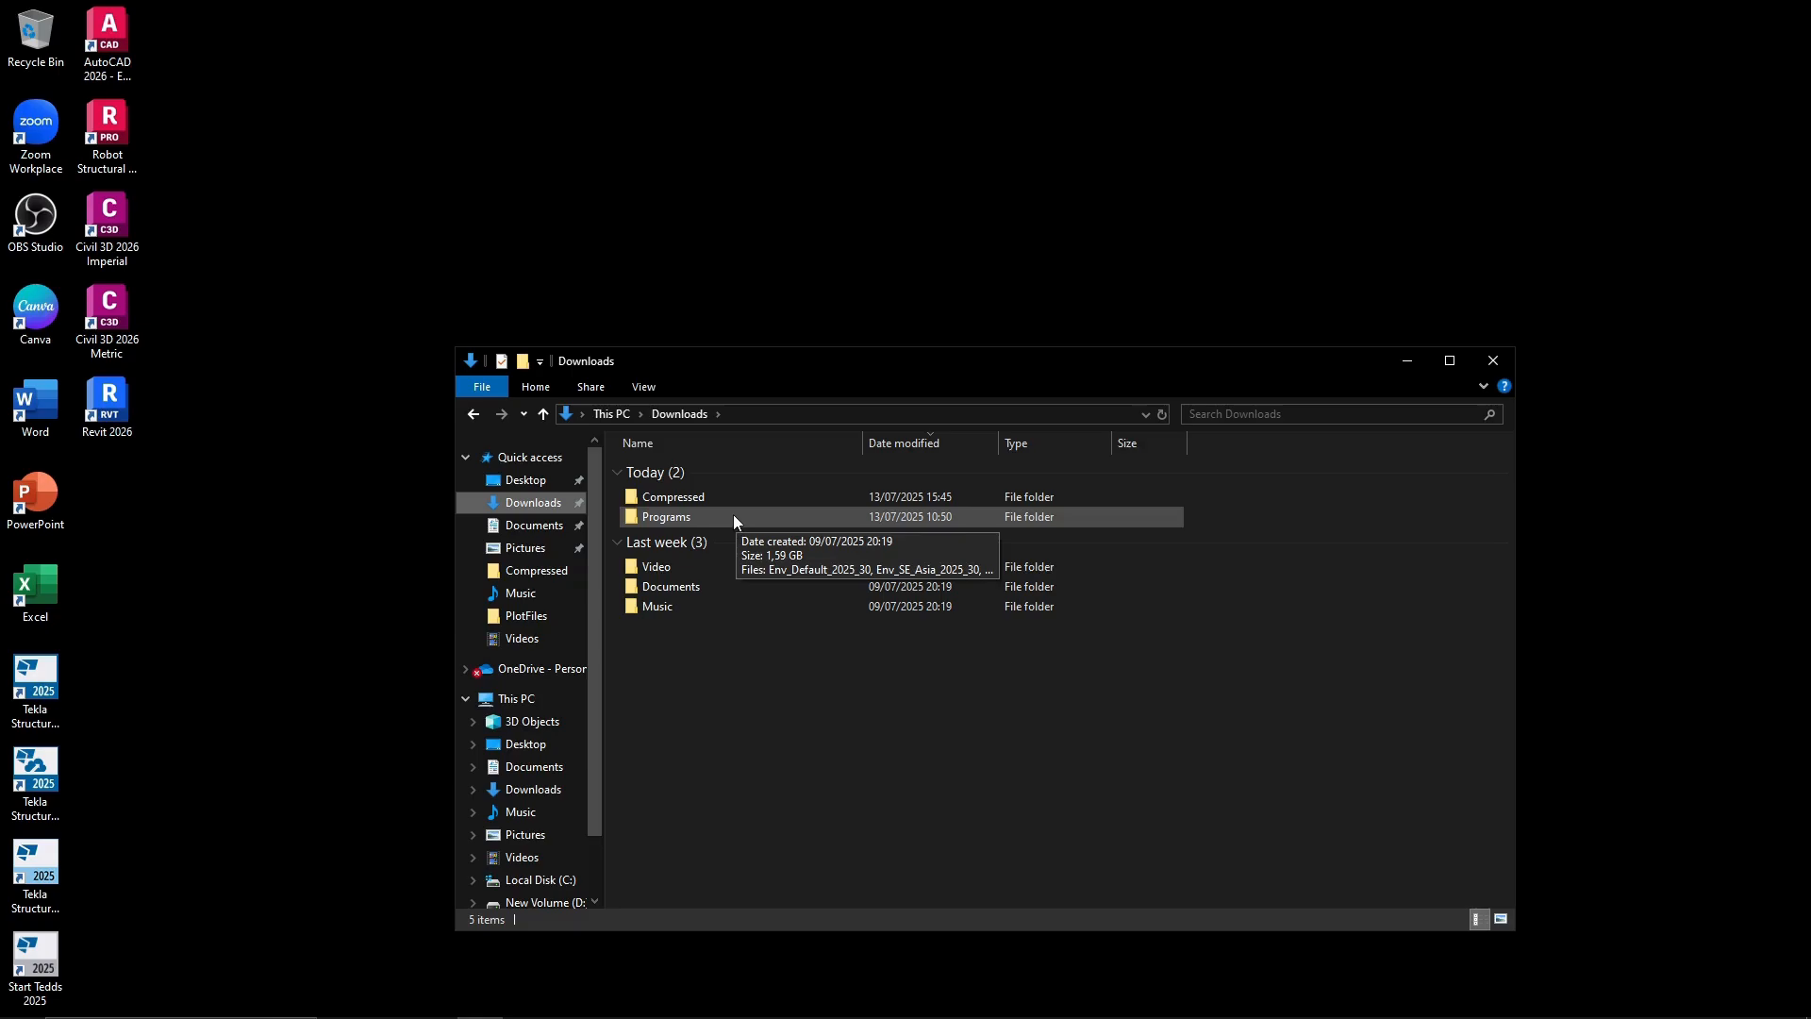
double_click(733, 497)
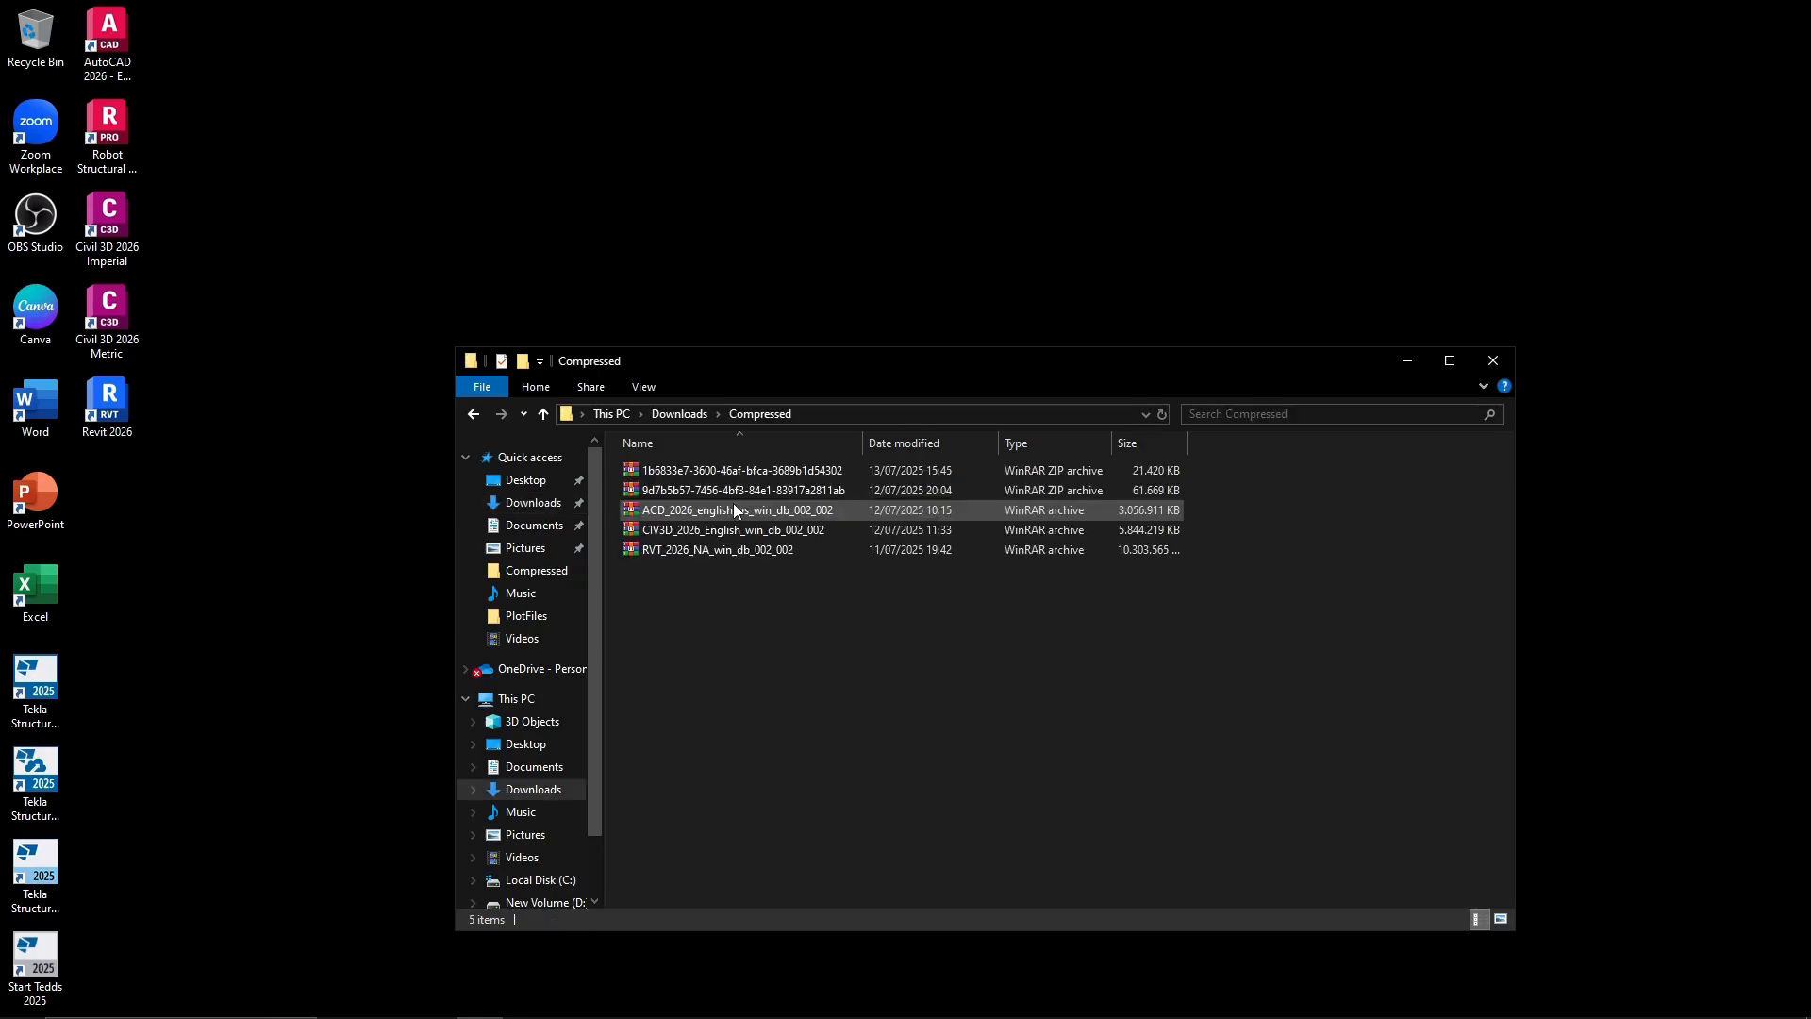
double_click(832, 469)
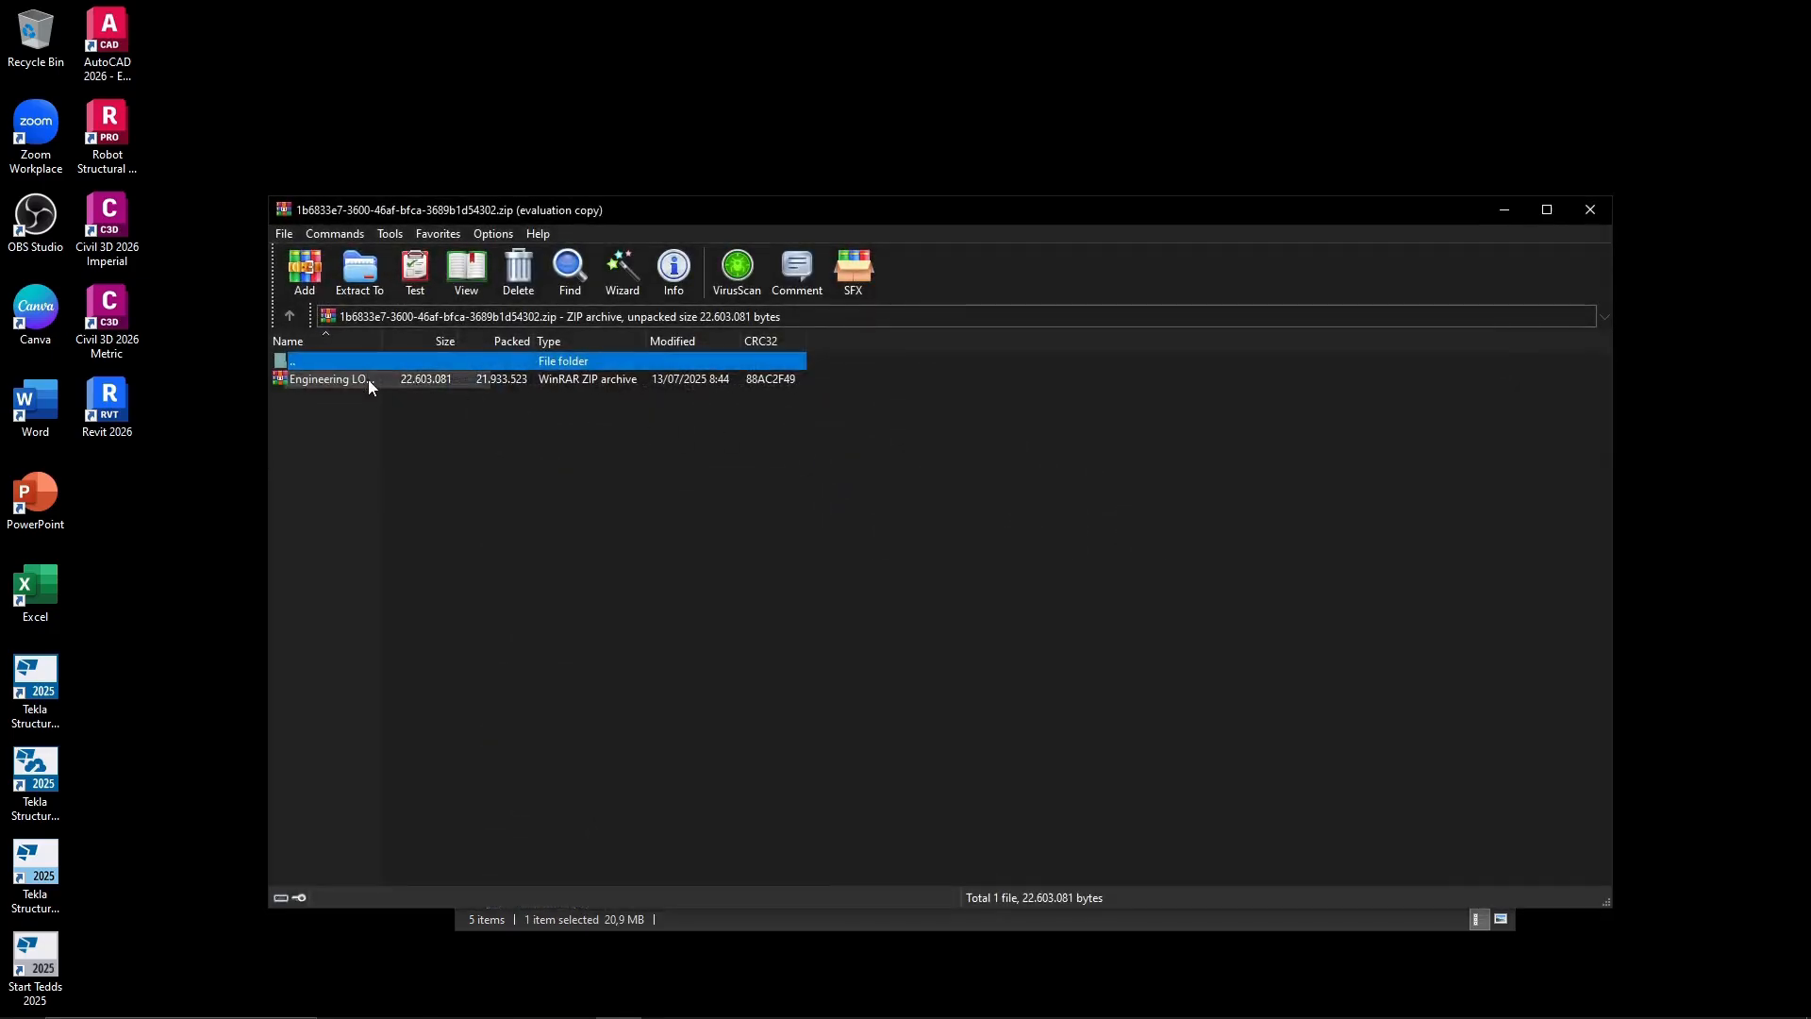
double_click(368, 380)
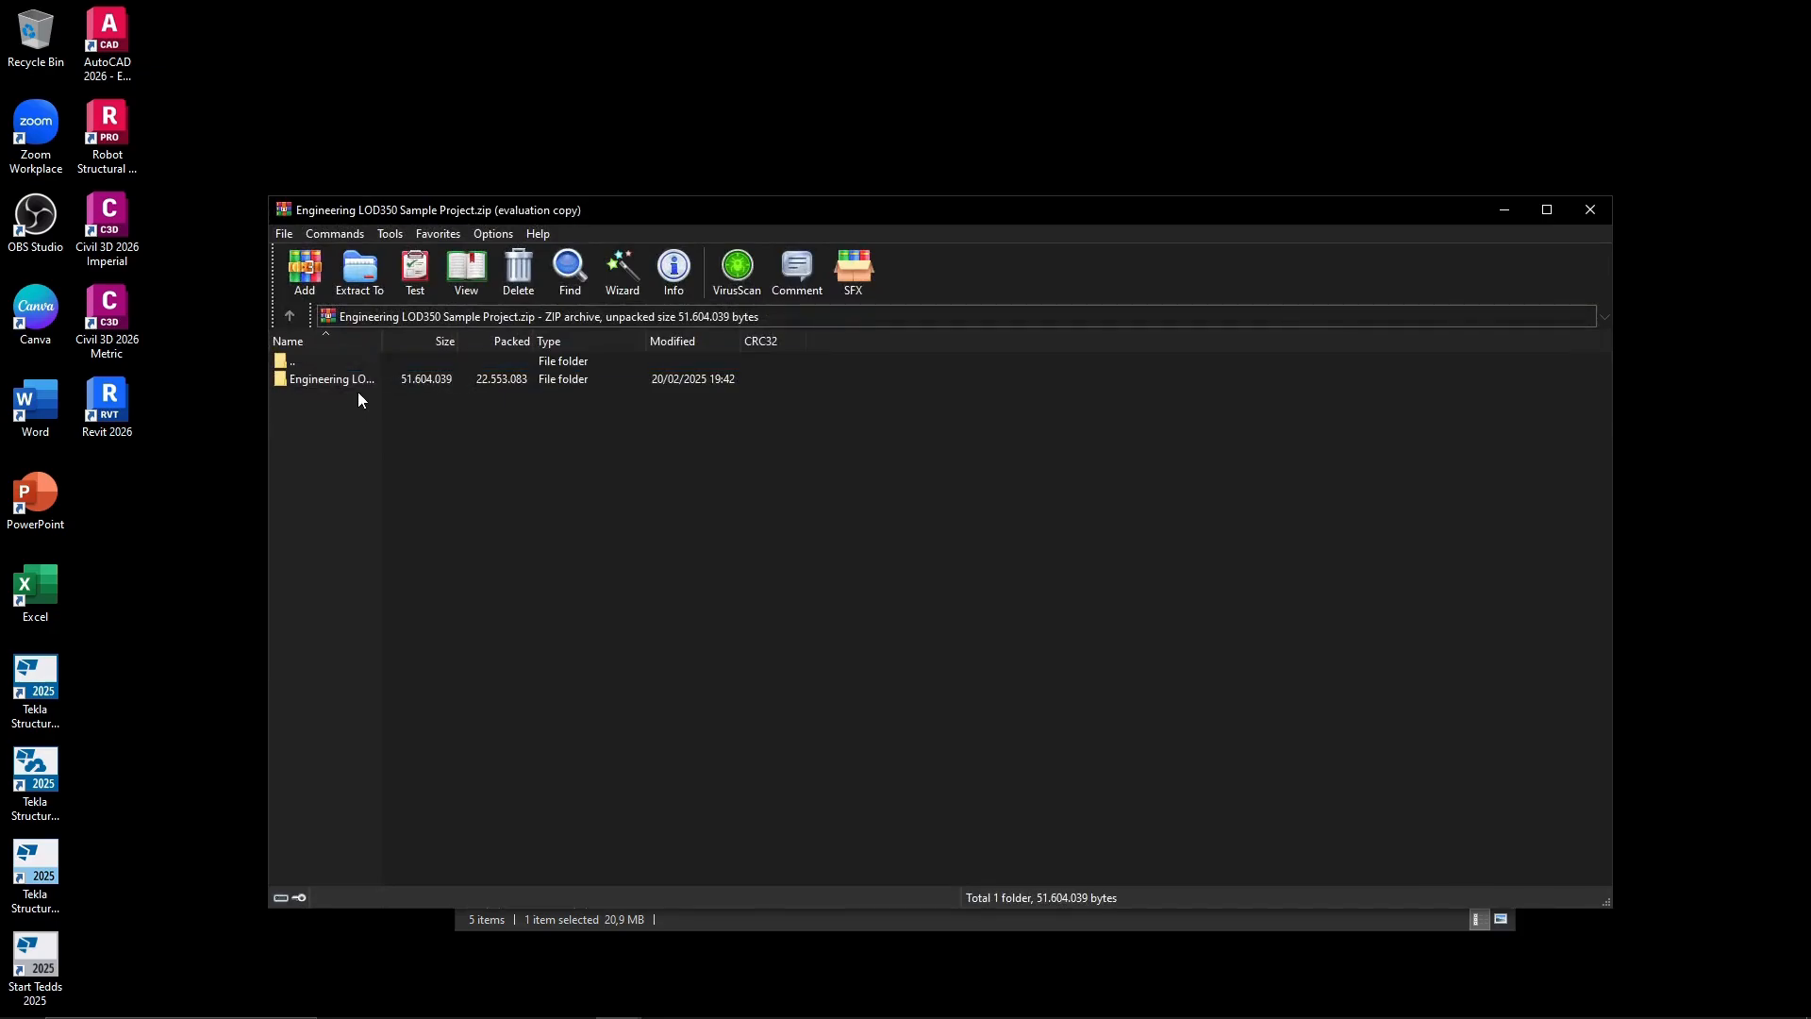
Extract the Engineering LOD350 Sample Project archive to C:\TeklaStructuresModels without replacing any existing files, and close the archive and folder windows.
left_click(358, 378)
left_click(440, 460)
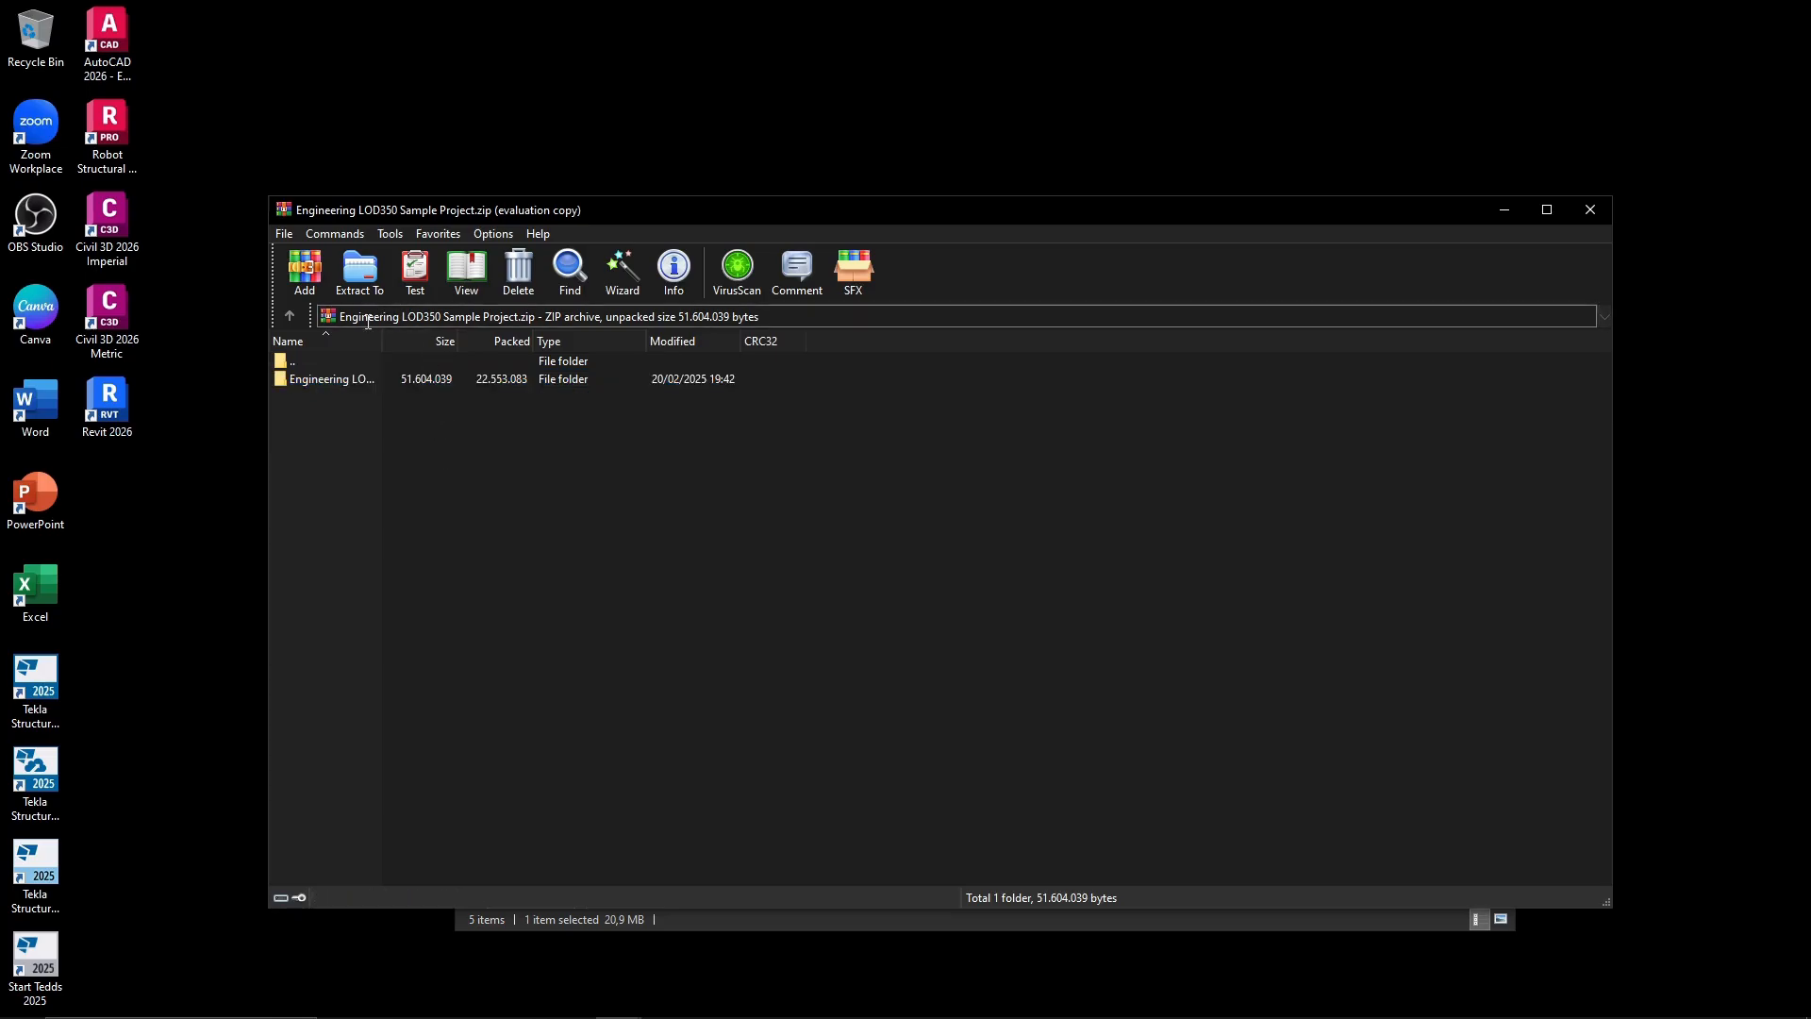
left_click(360, 274)
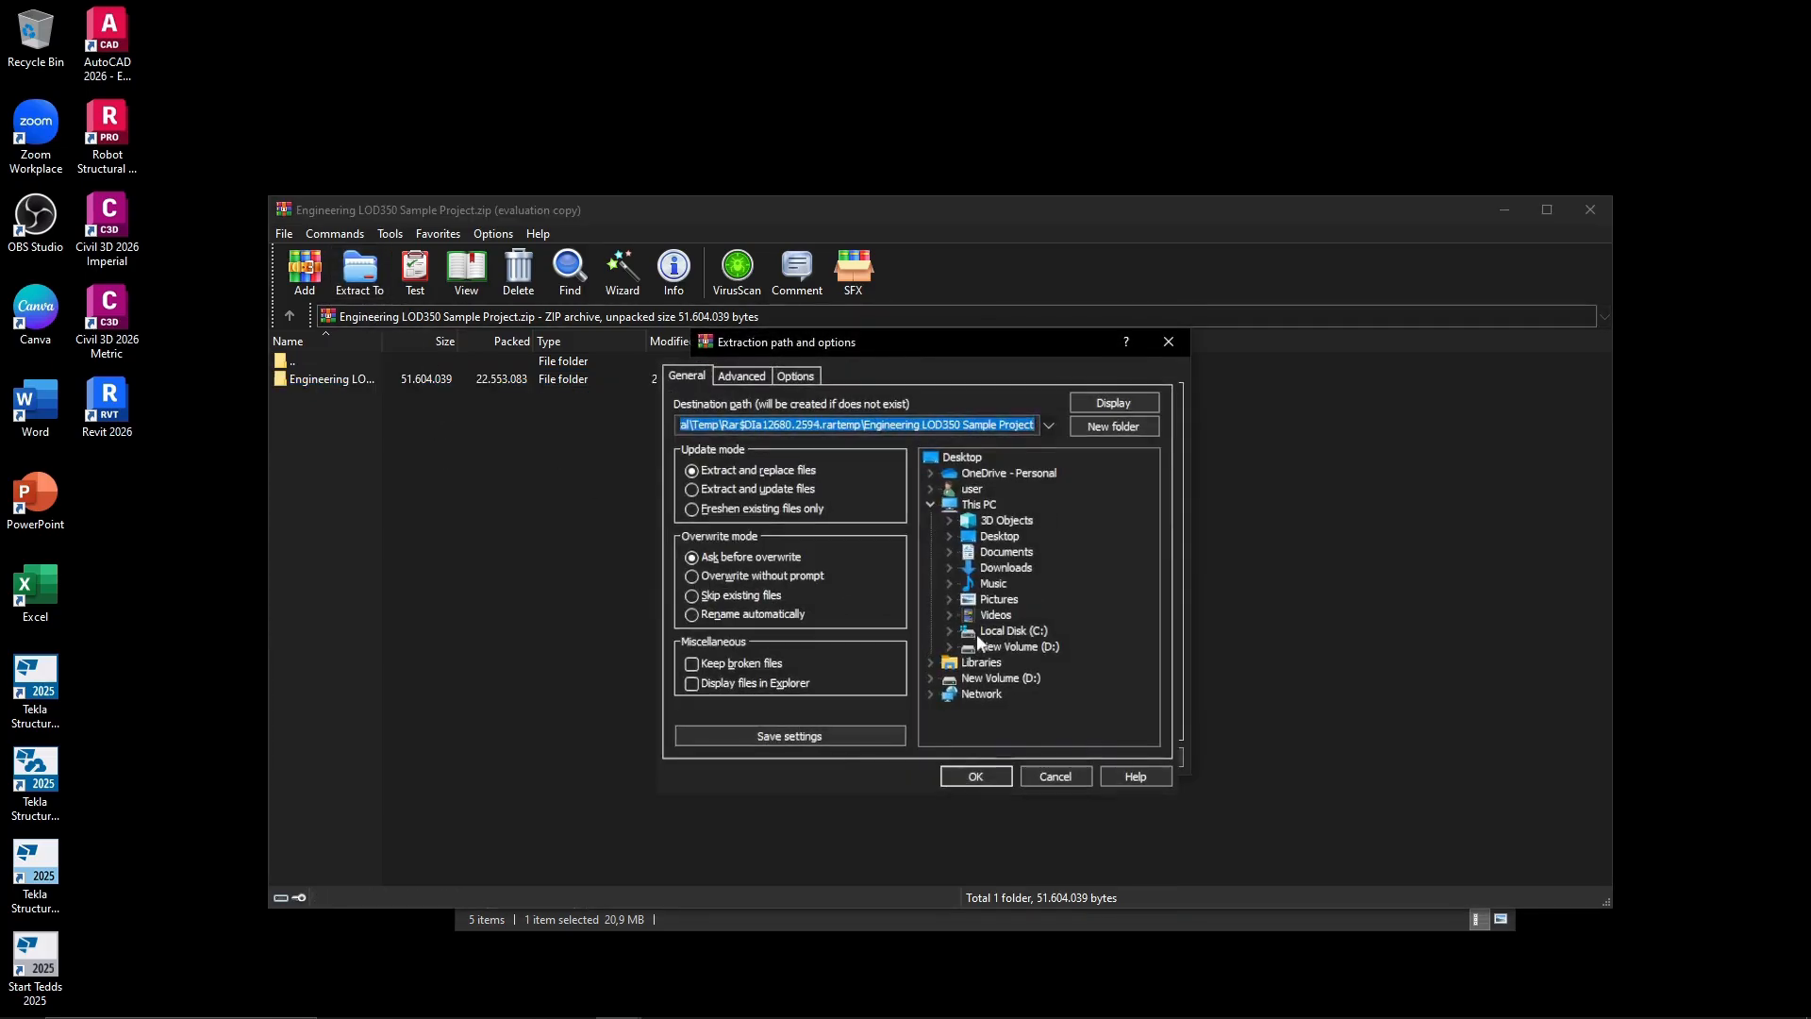
double_click(1030, 632)
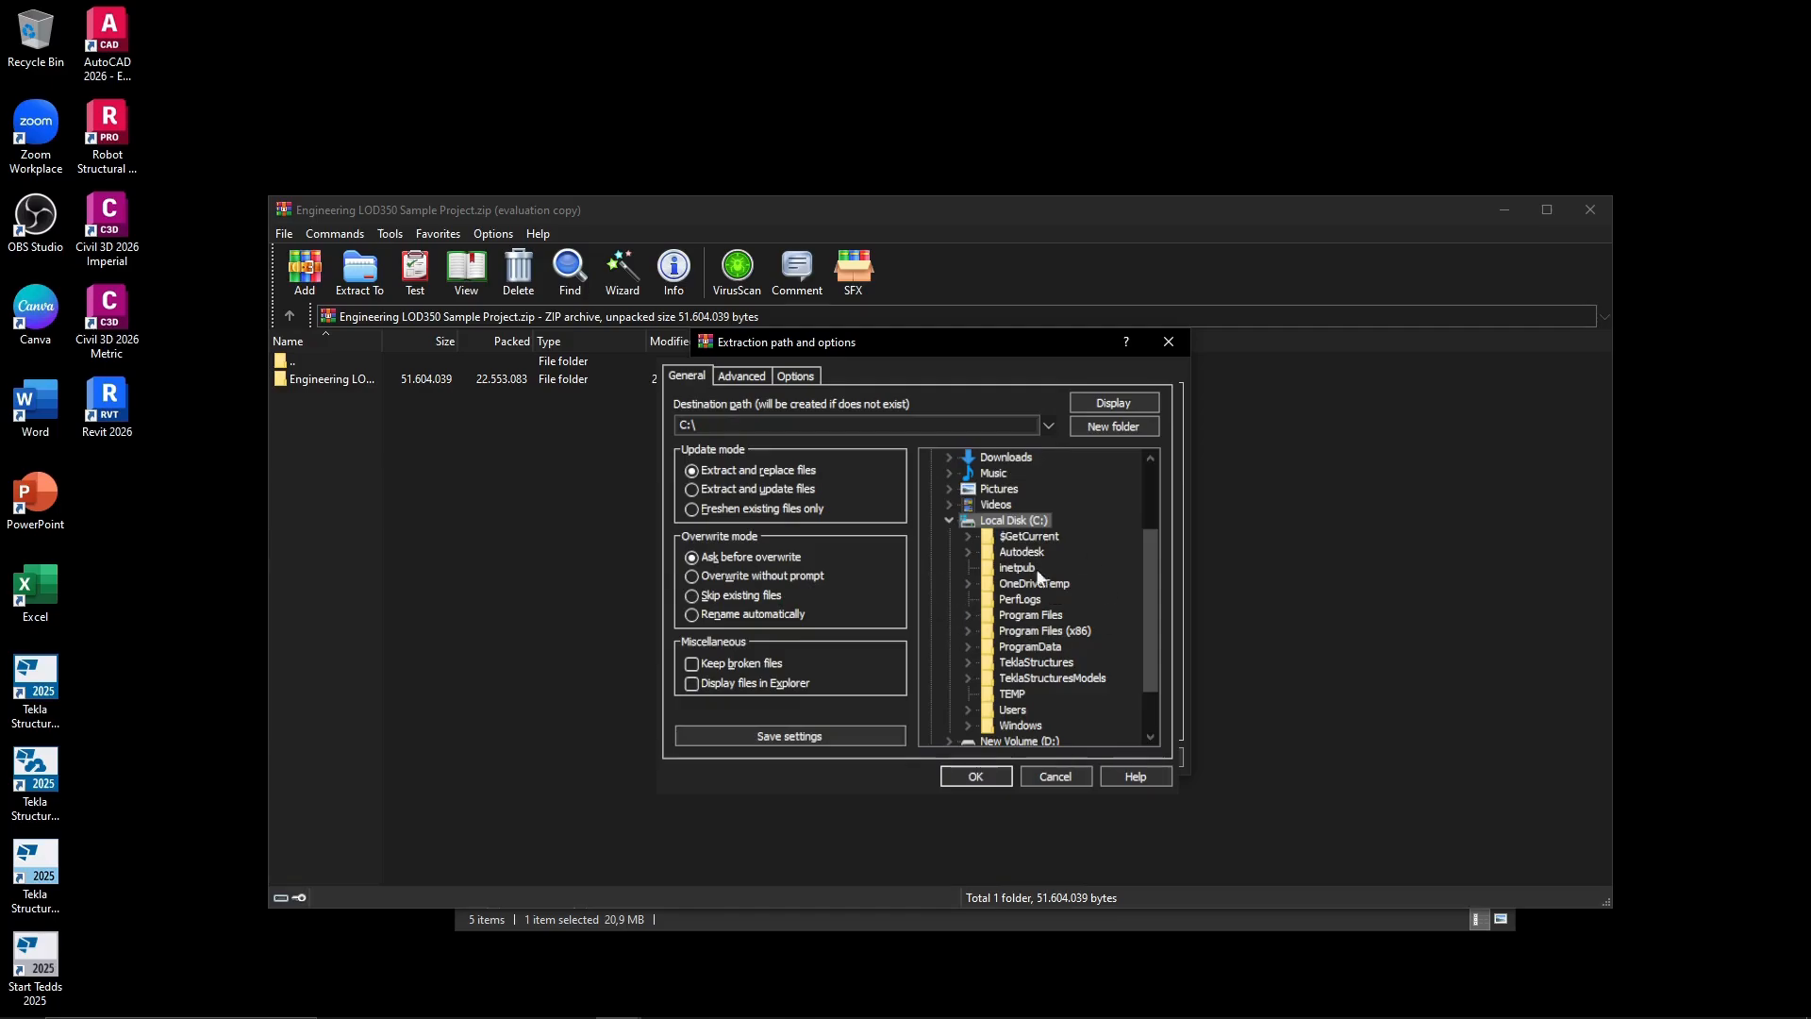
double_click(1074, 678)
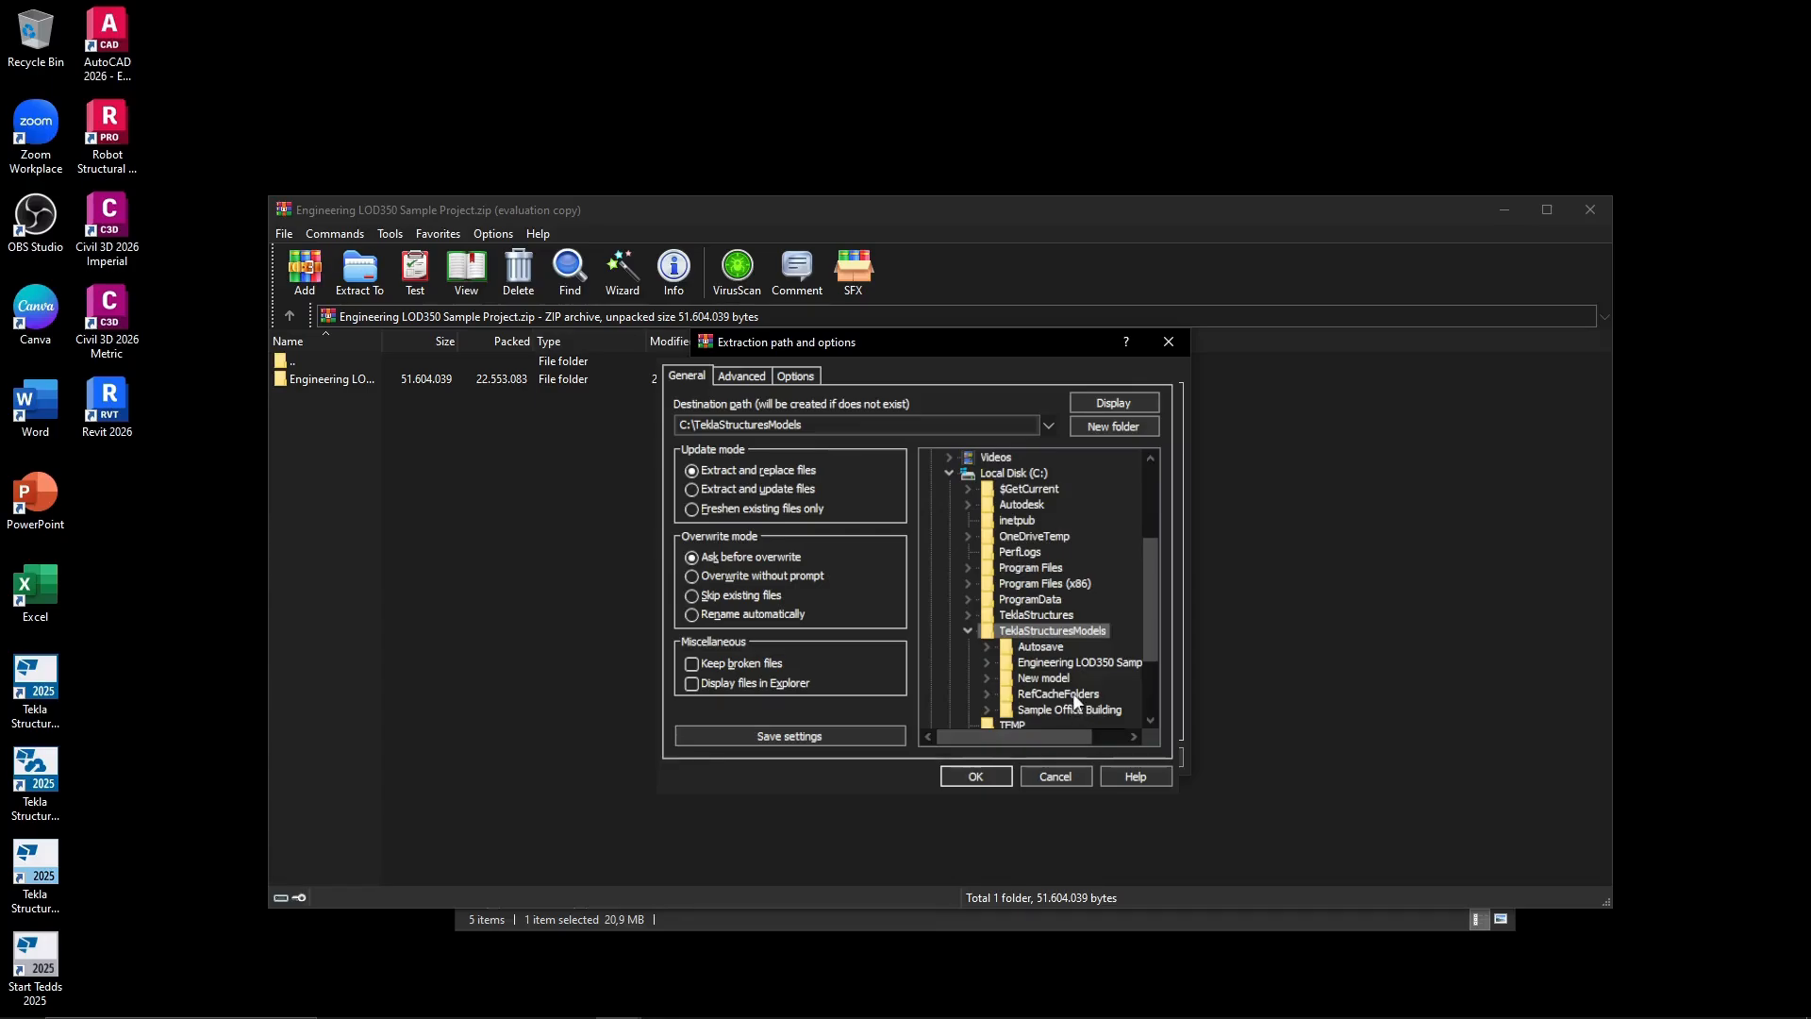
left_click(999, 773)
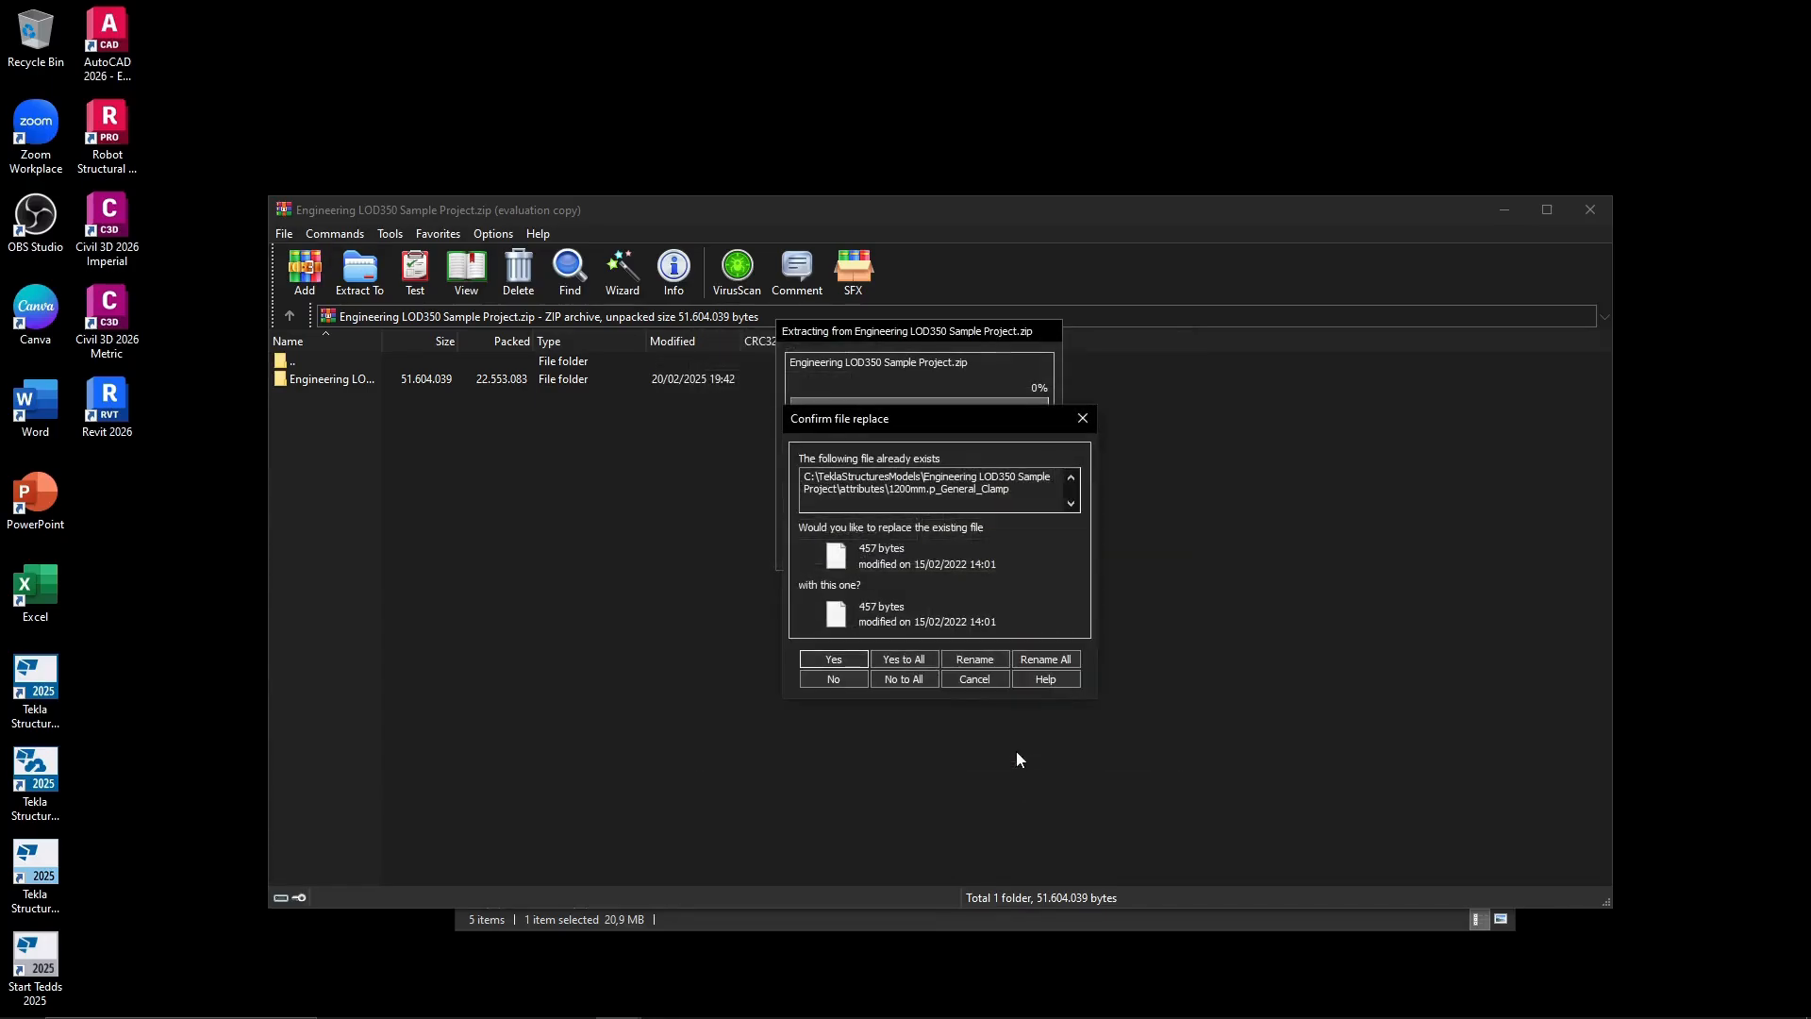
left_click(915, 678)
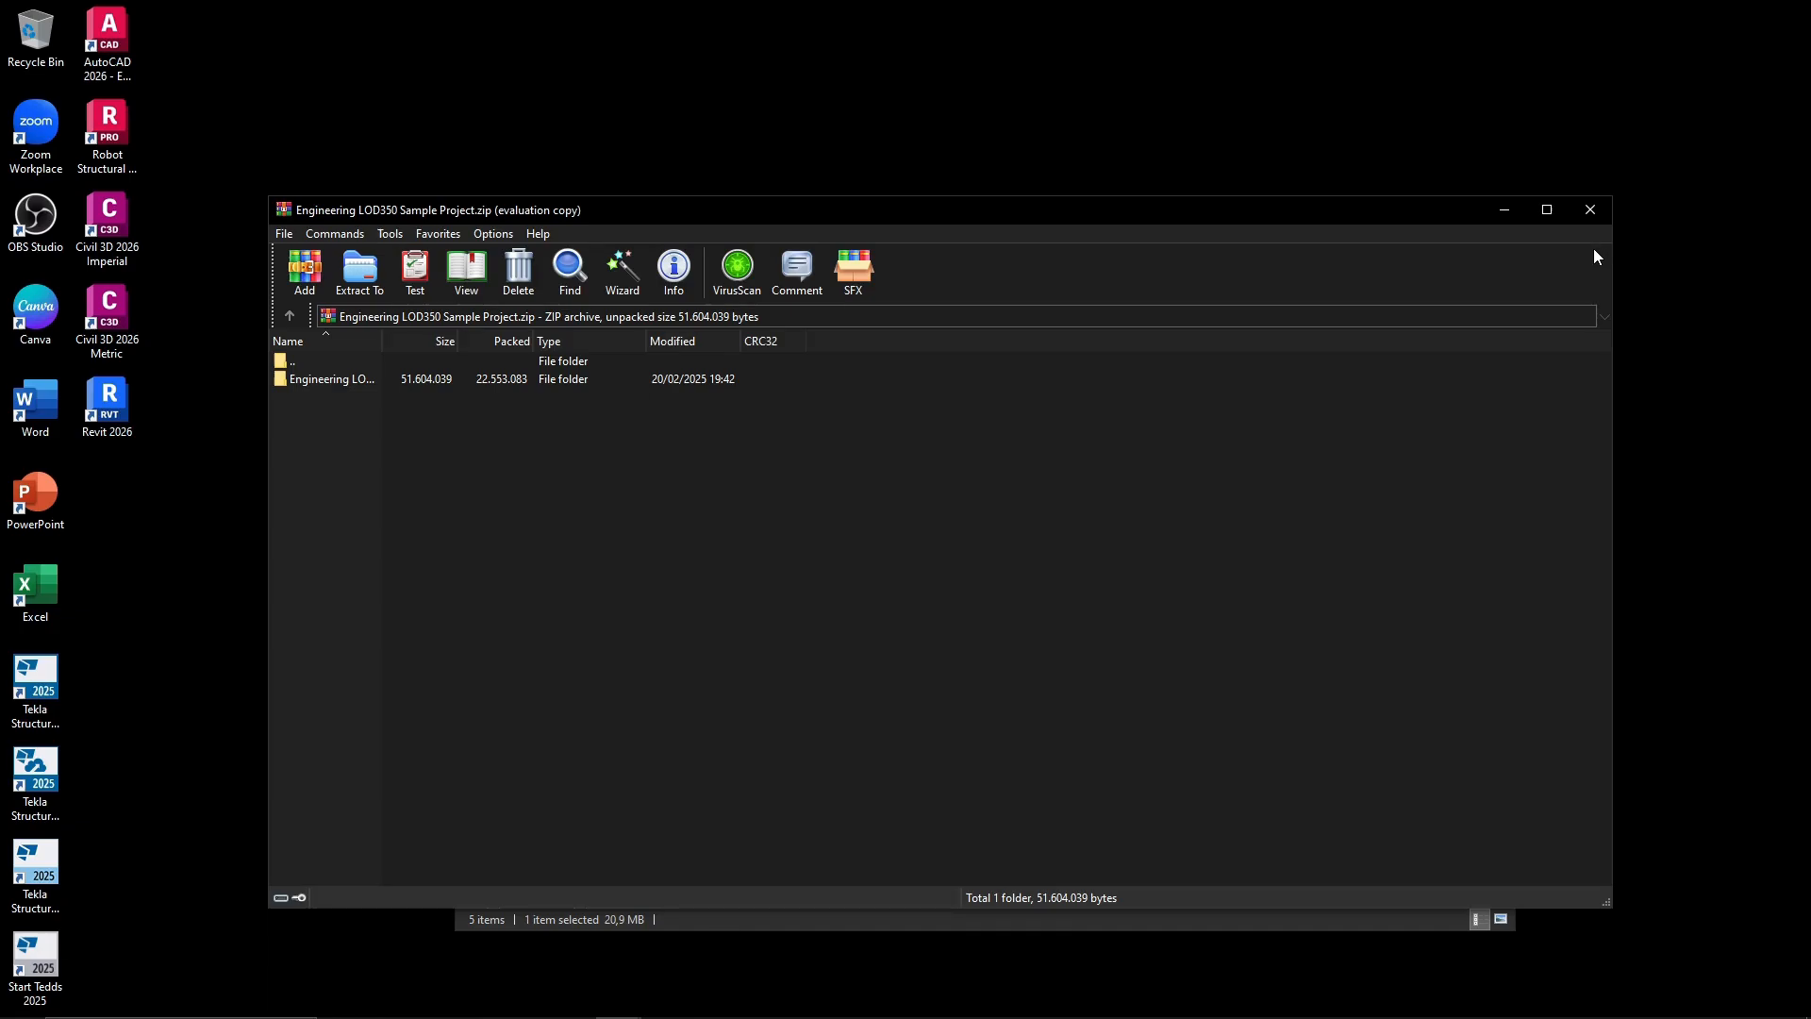
left_click(1591, 210)
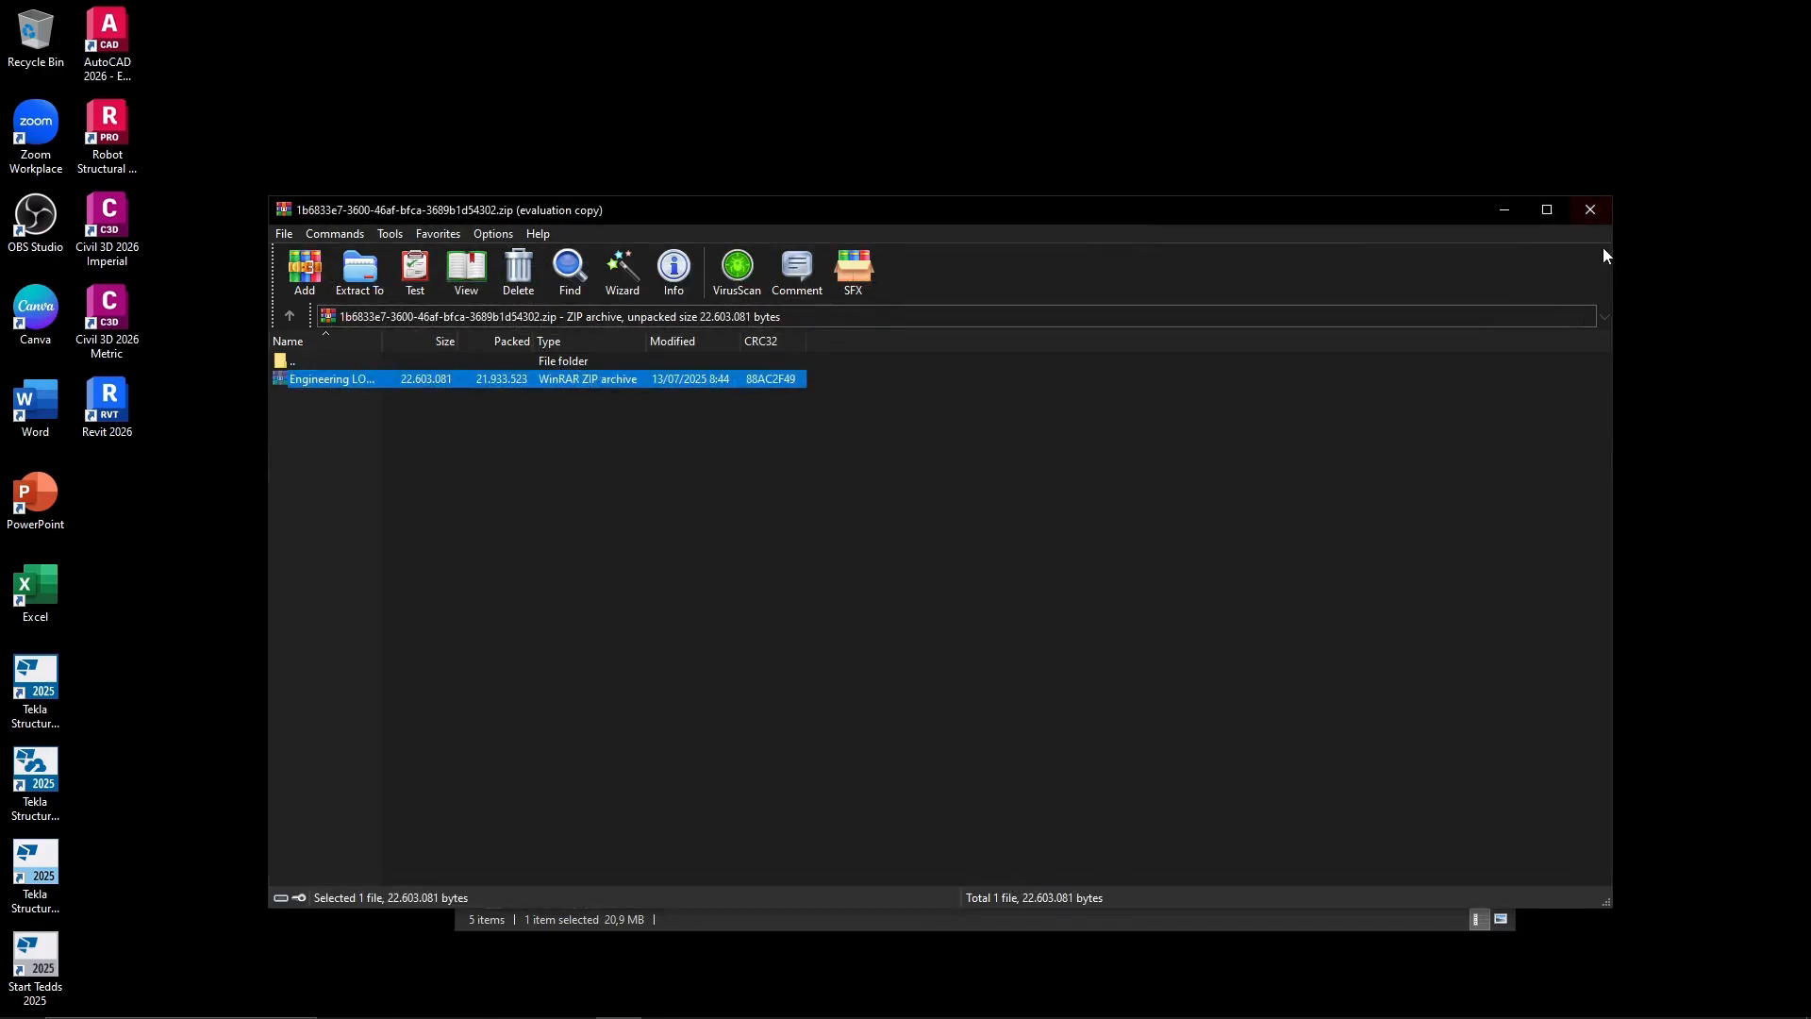
left_click(1591, 211)
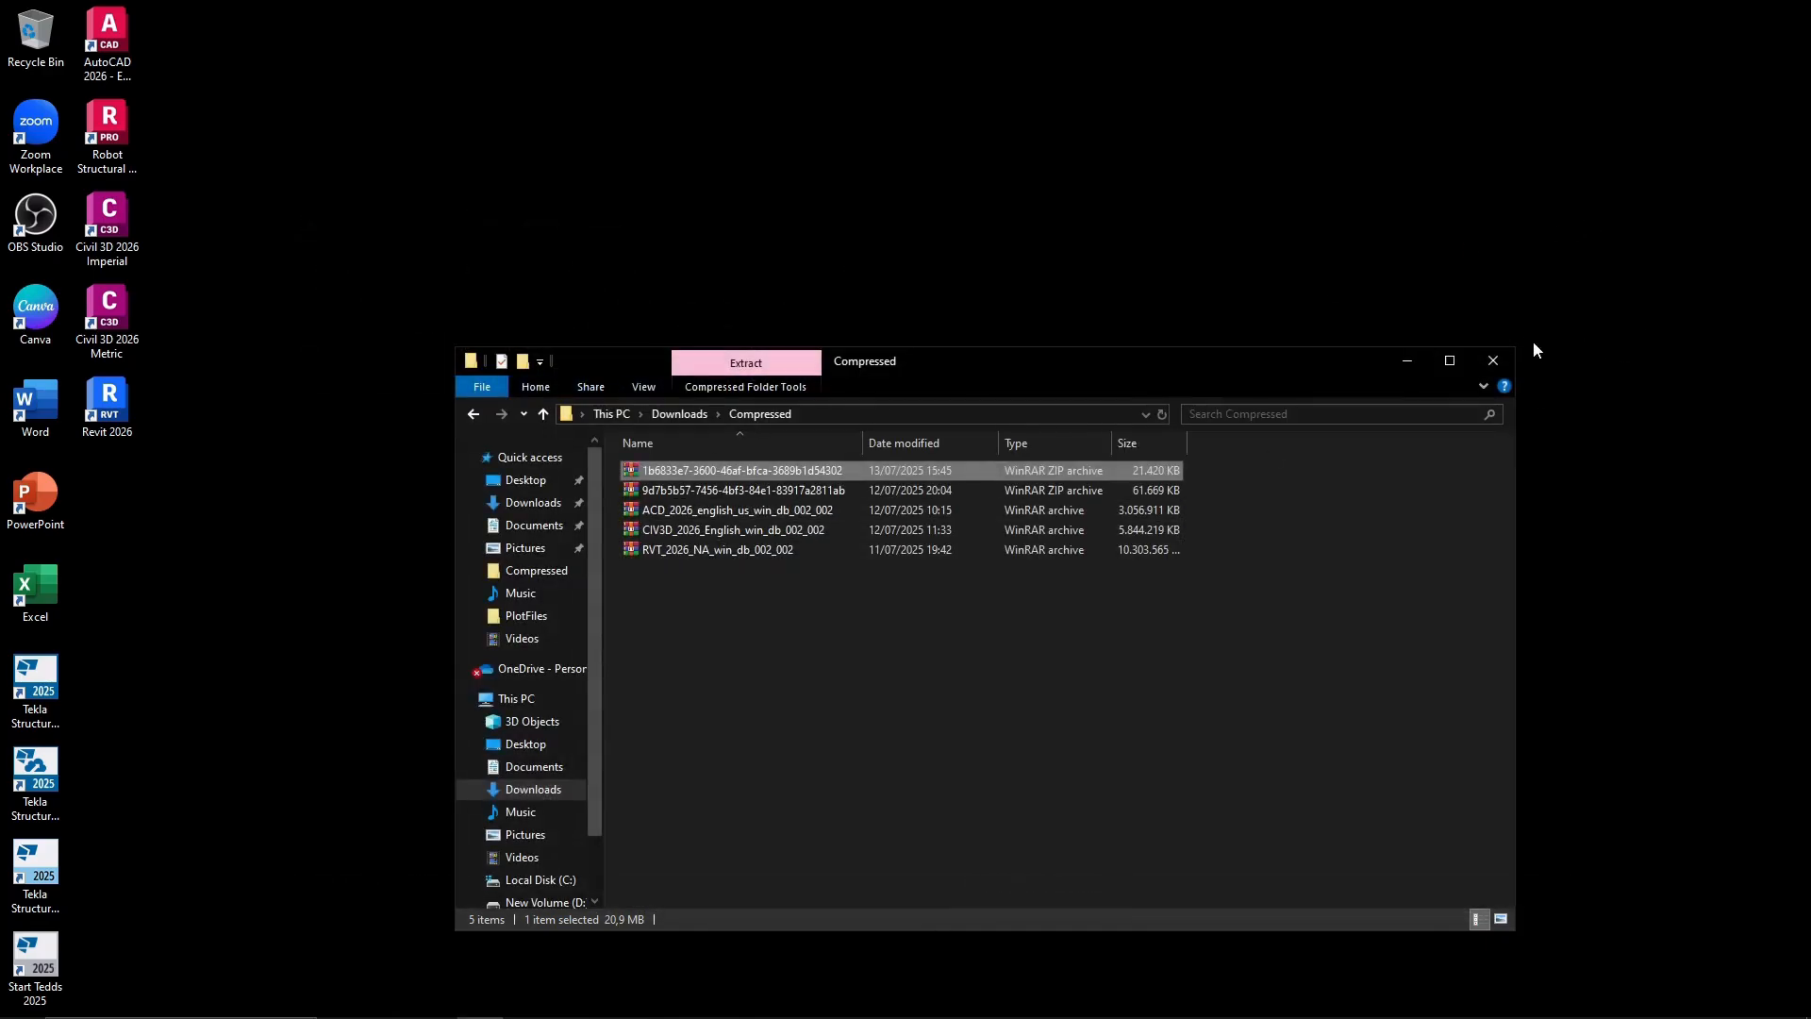
left_click(1490, 363)
Start Tekla Structures 2025 with the Default environment, the Engineer role and the Educational configuration.
double_click(36, 678)
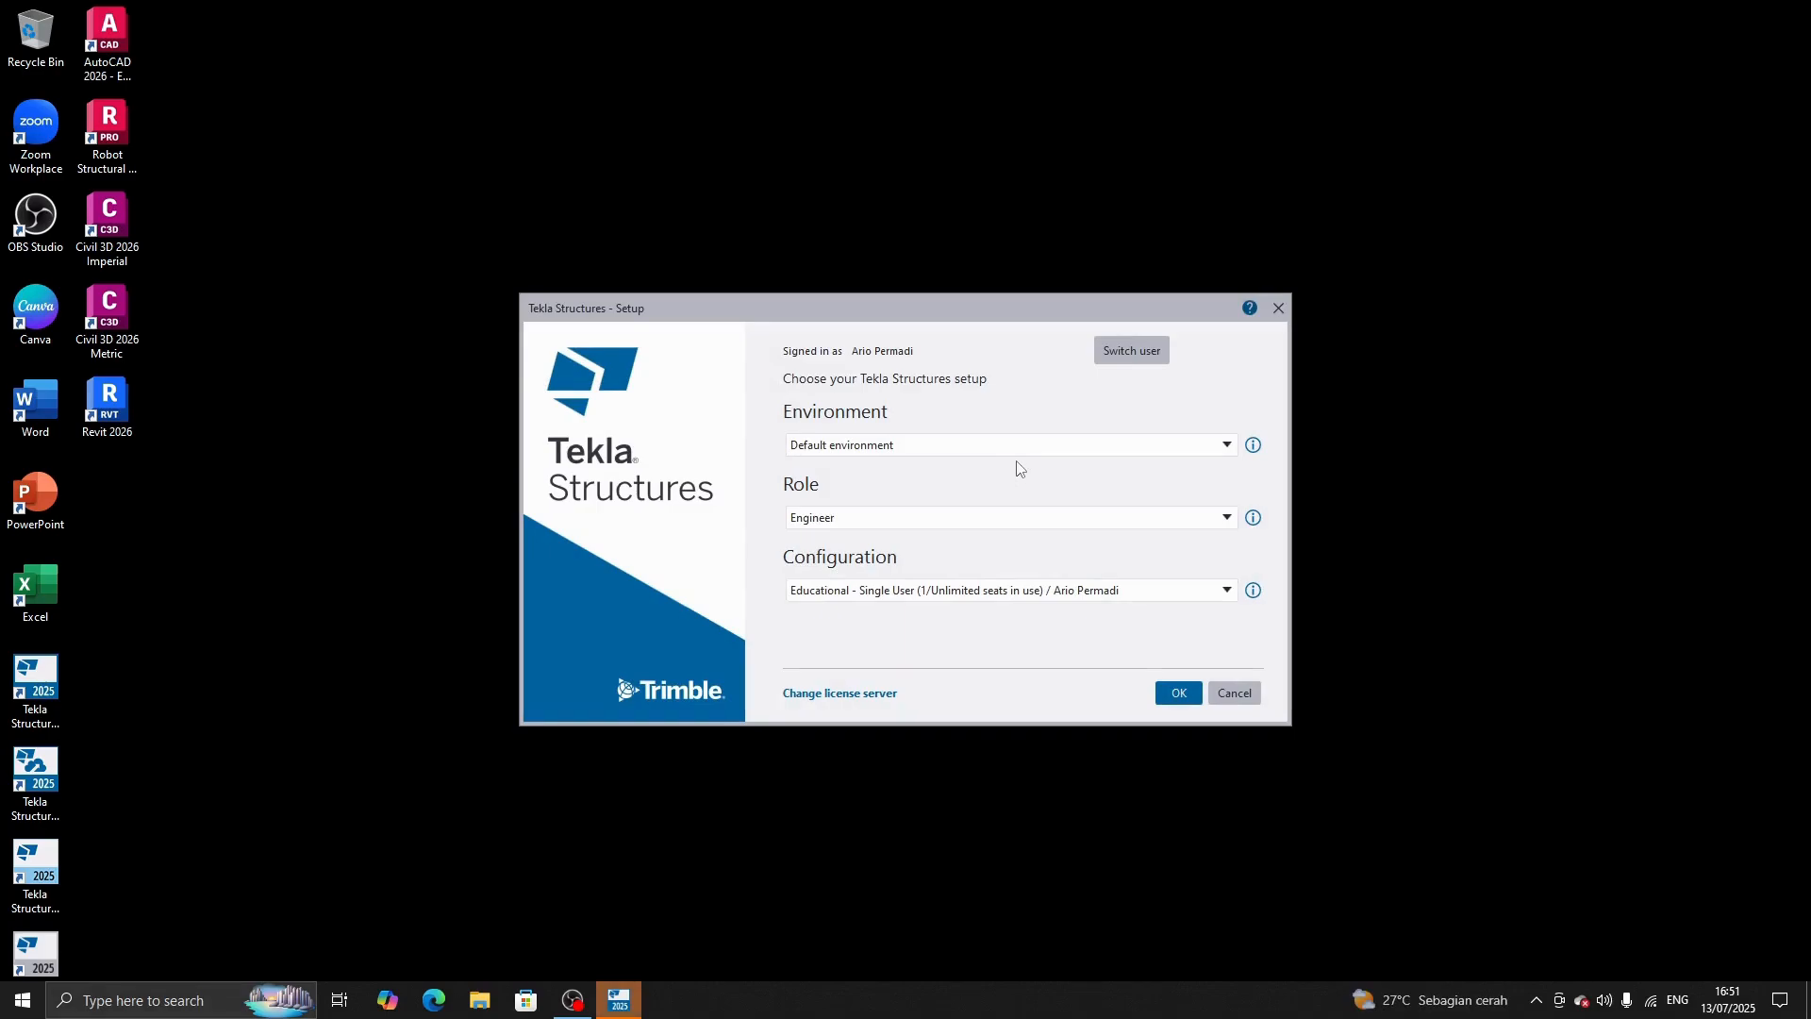
left_click(915, 463)
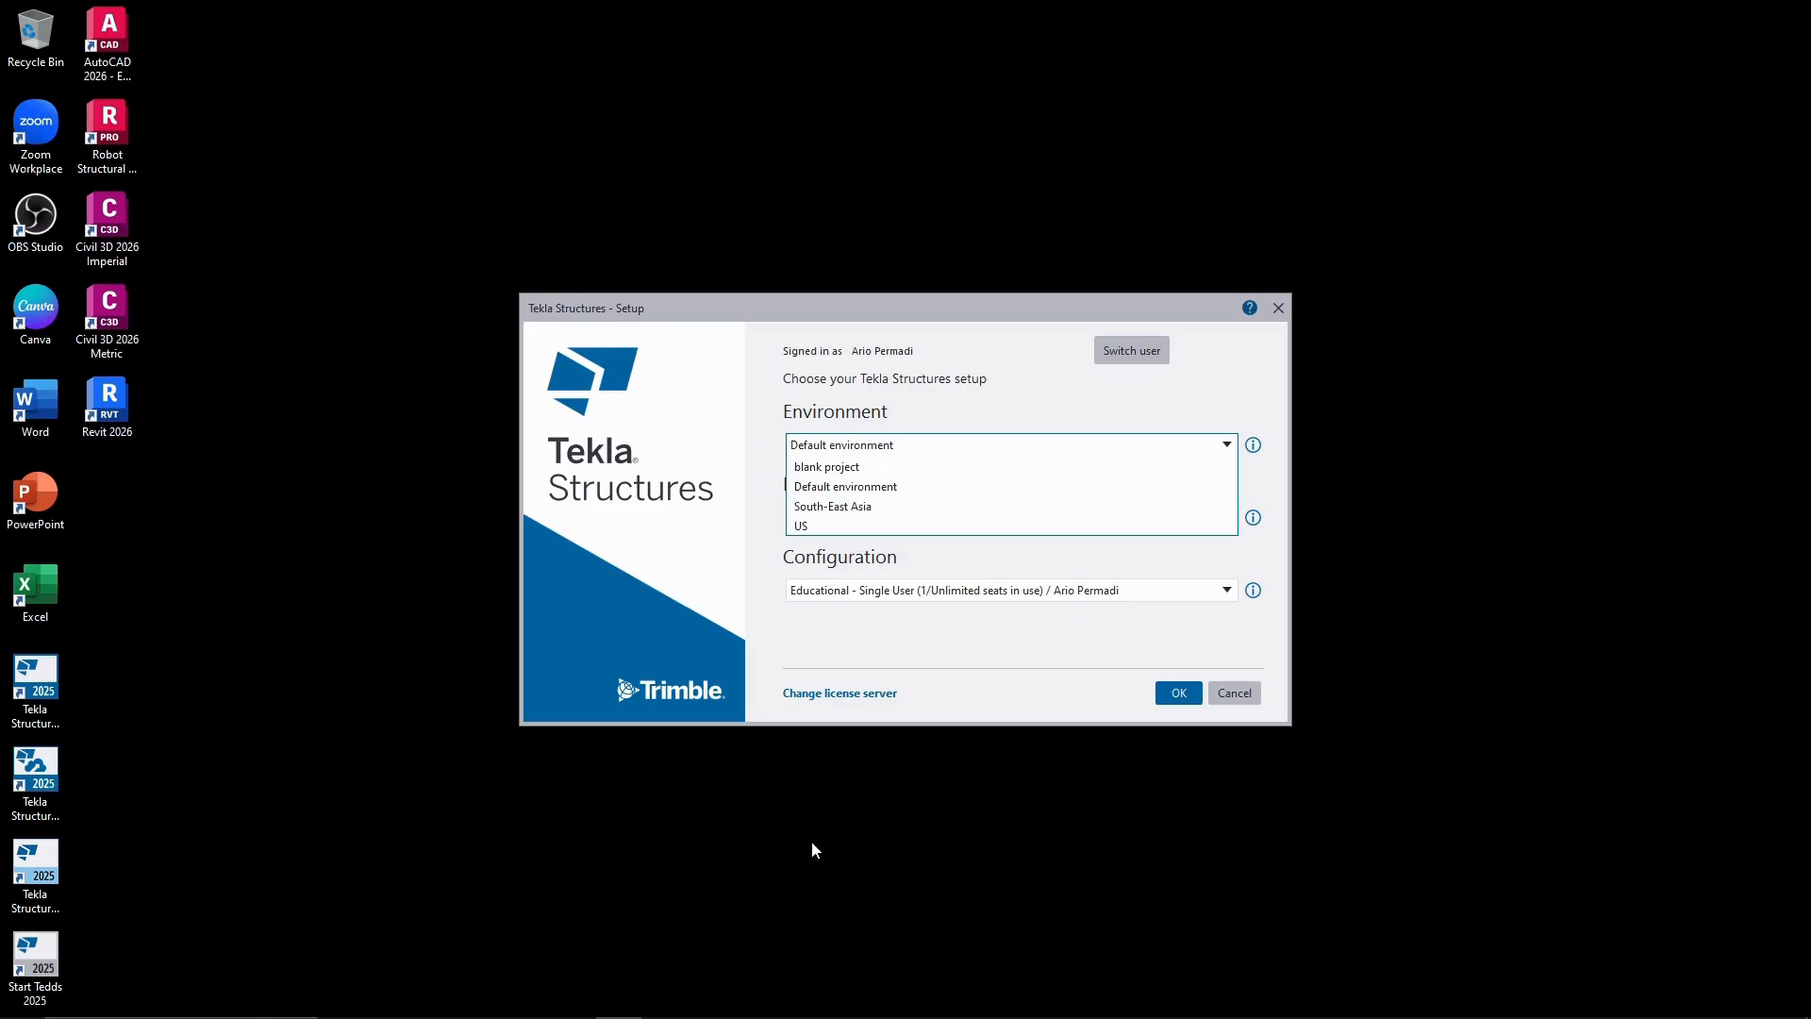
left_click(819, 878)
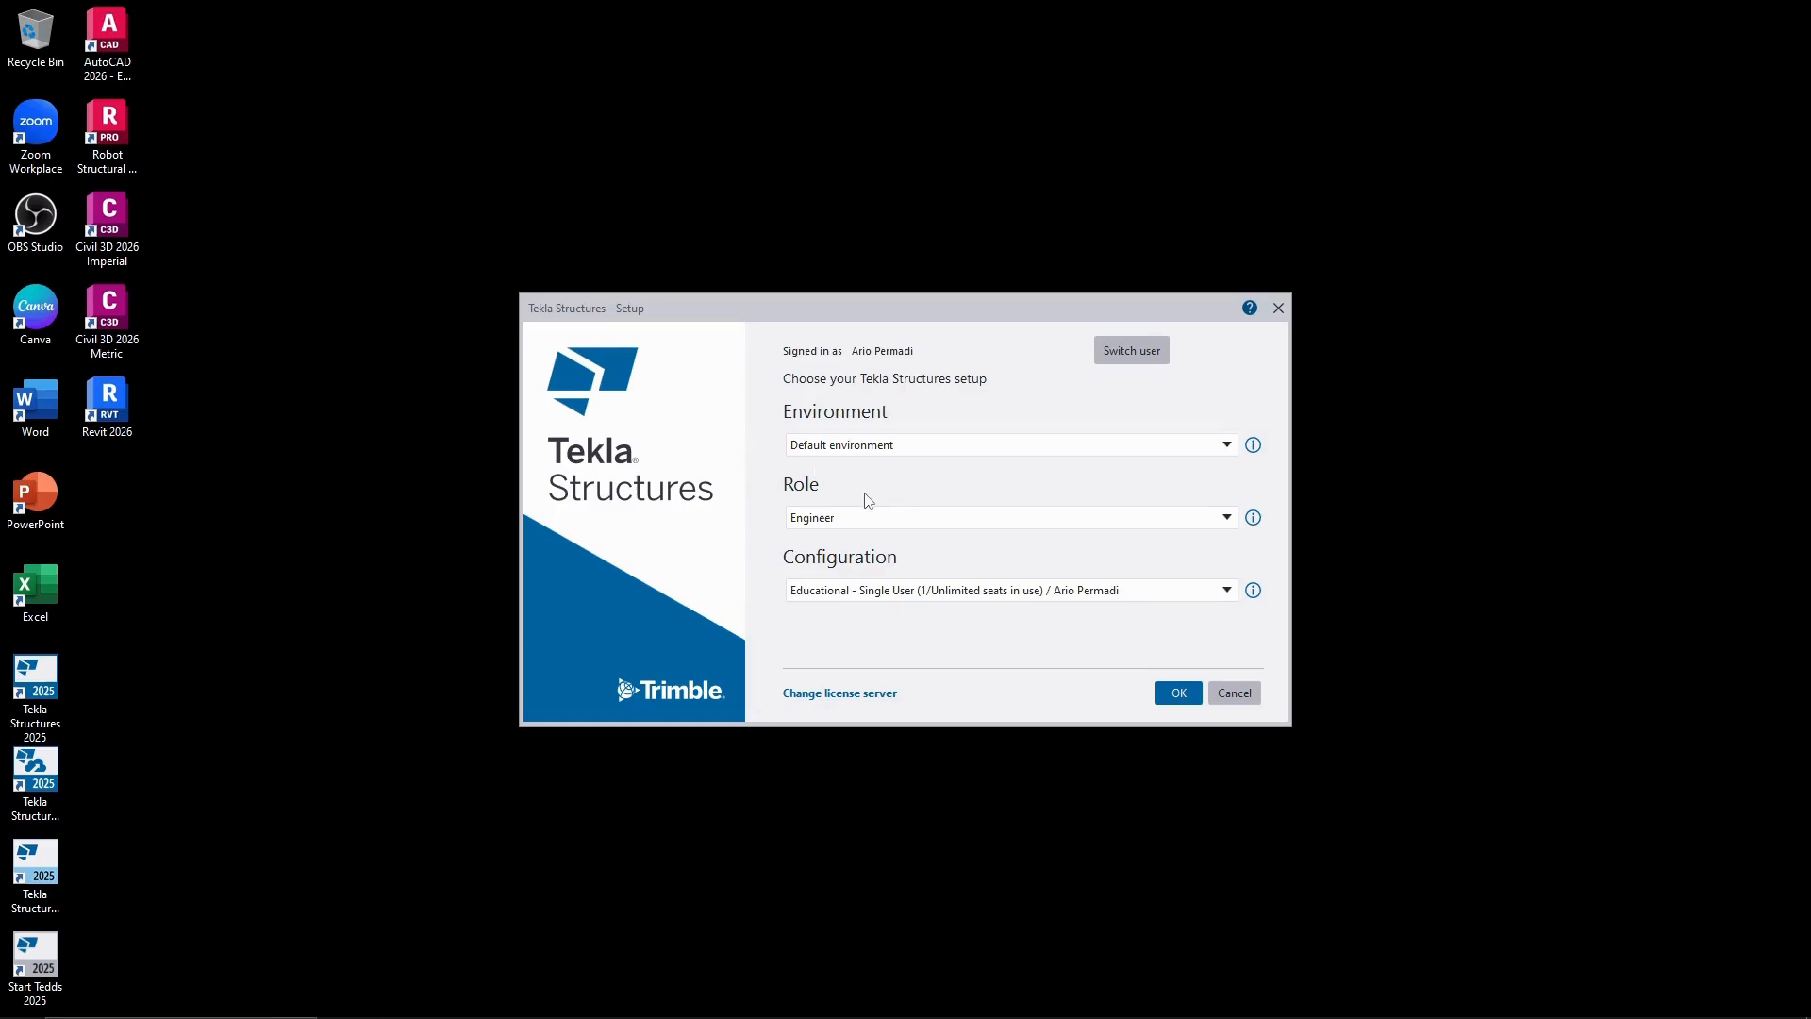
left_click(838, 526)
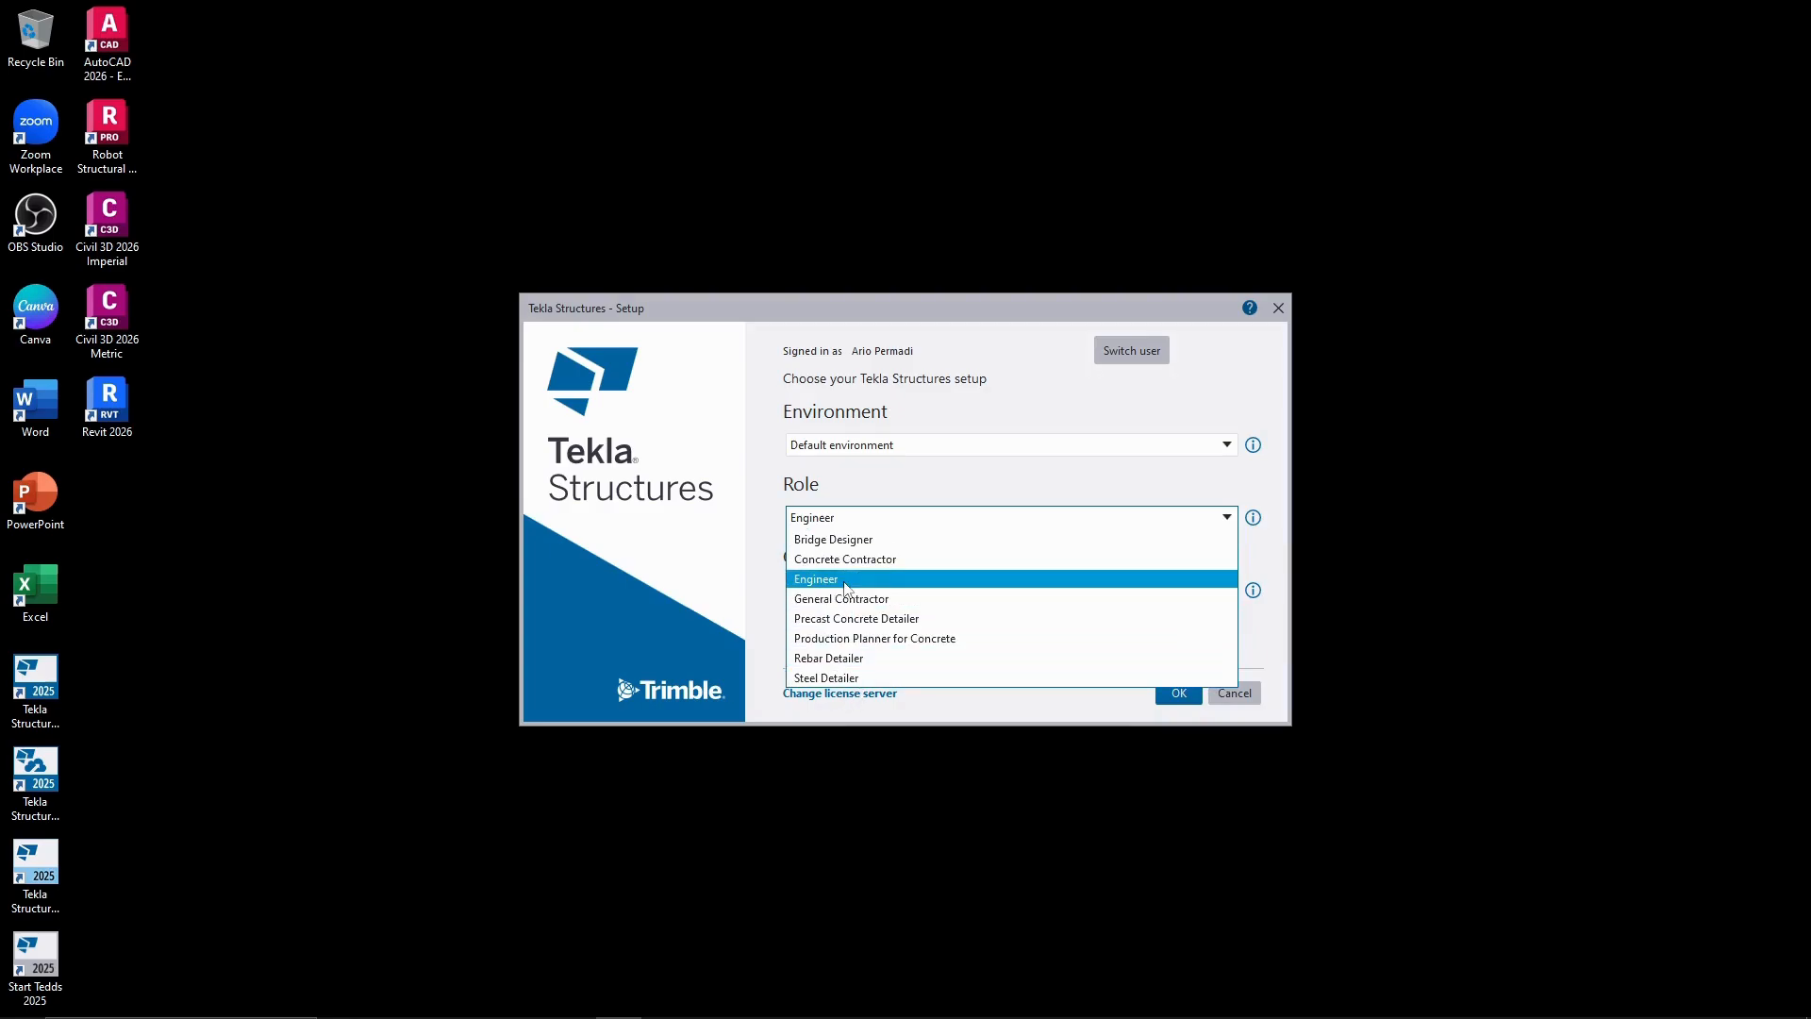
left_click(896, 579)
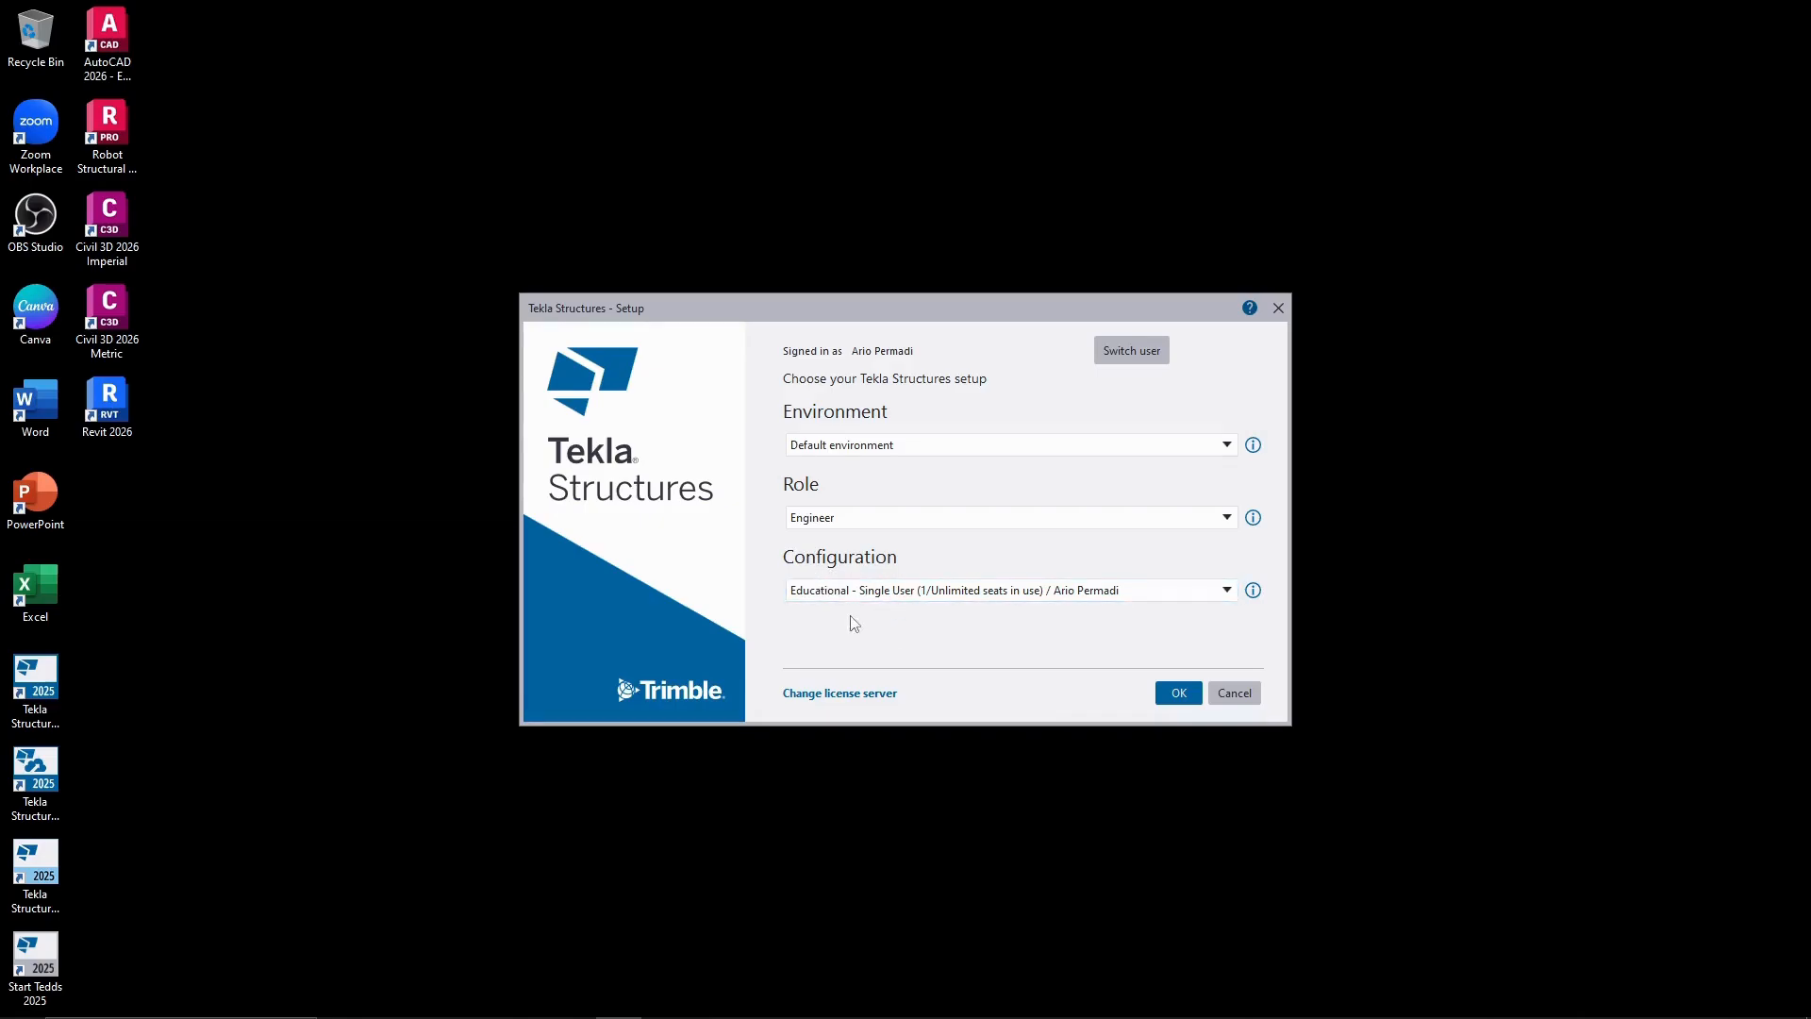
left_click(1197, 693)
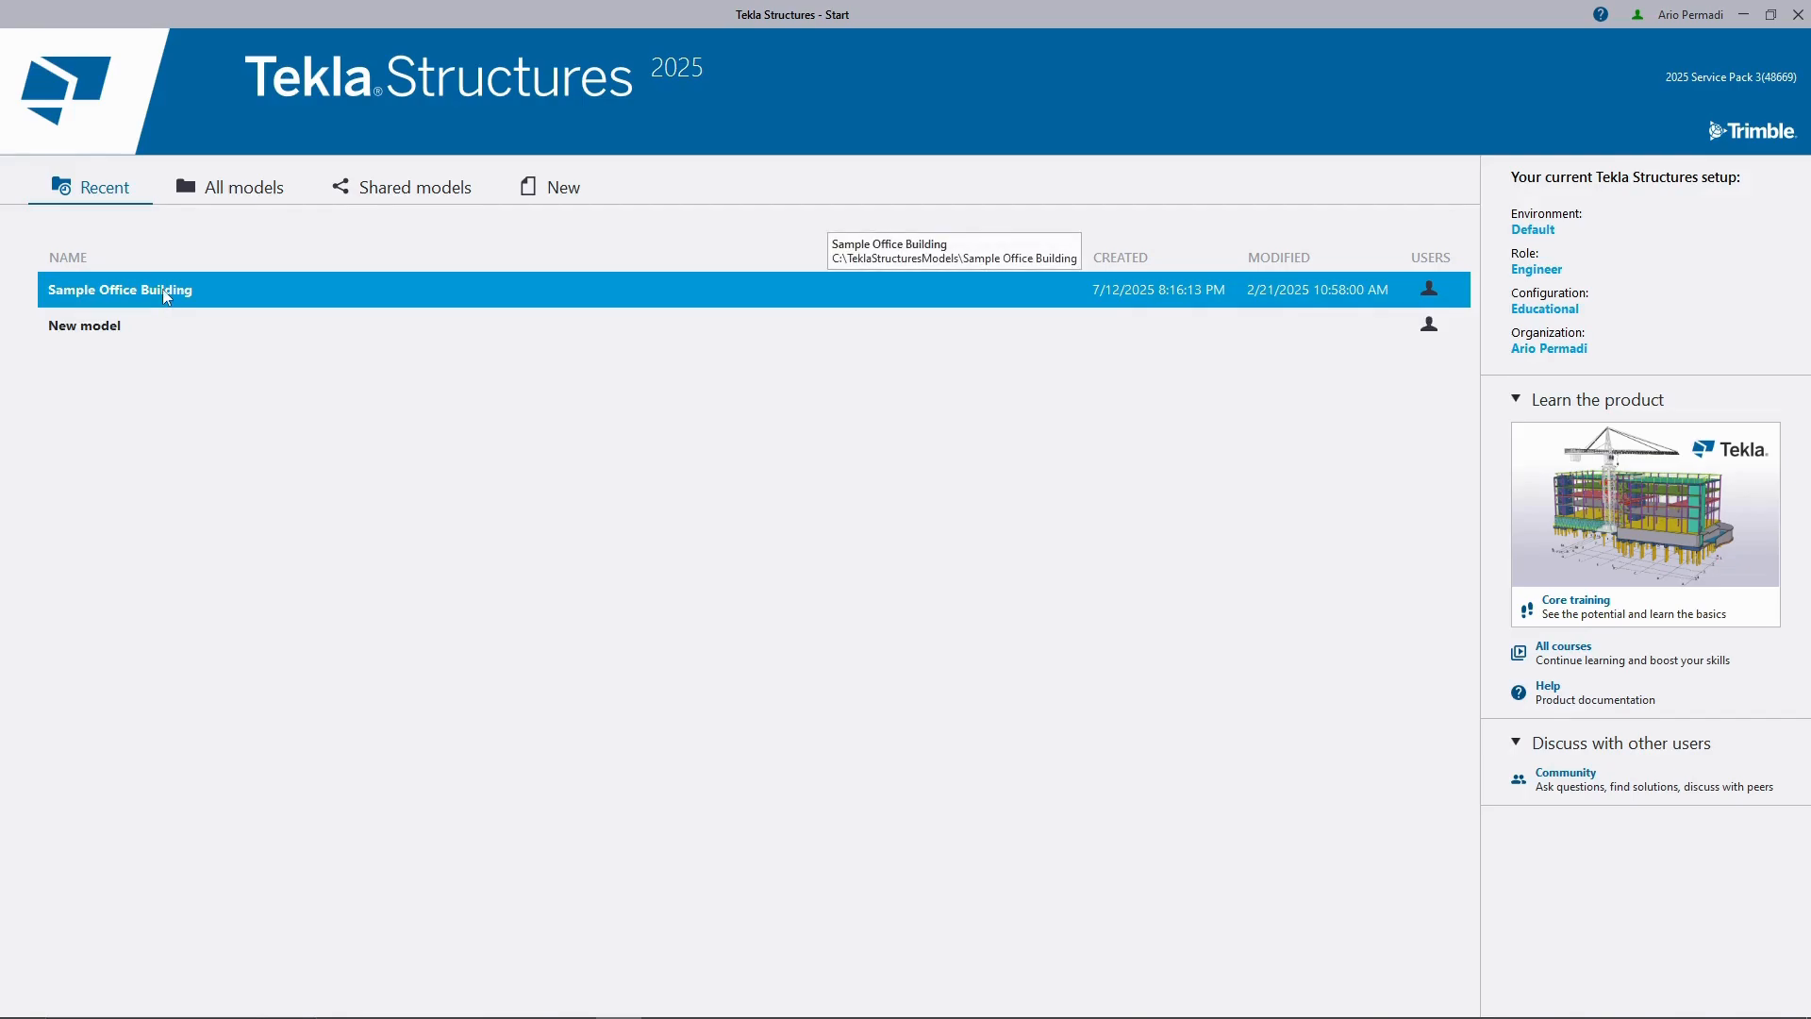
Open the Engineering LOD350 Sample Project model from C:\TeklaStructuresModels and accept the educational licence notice.
left_click(251, 189)
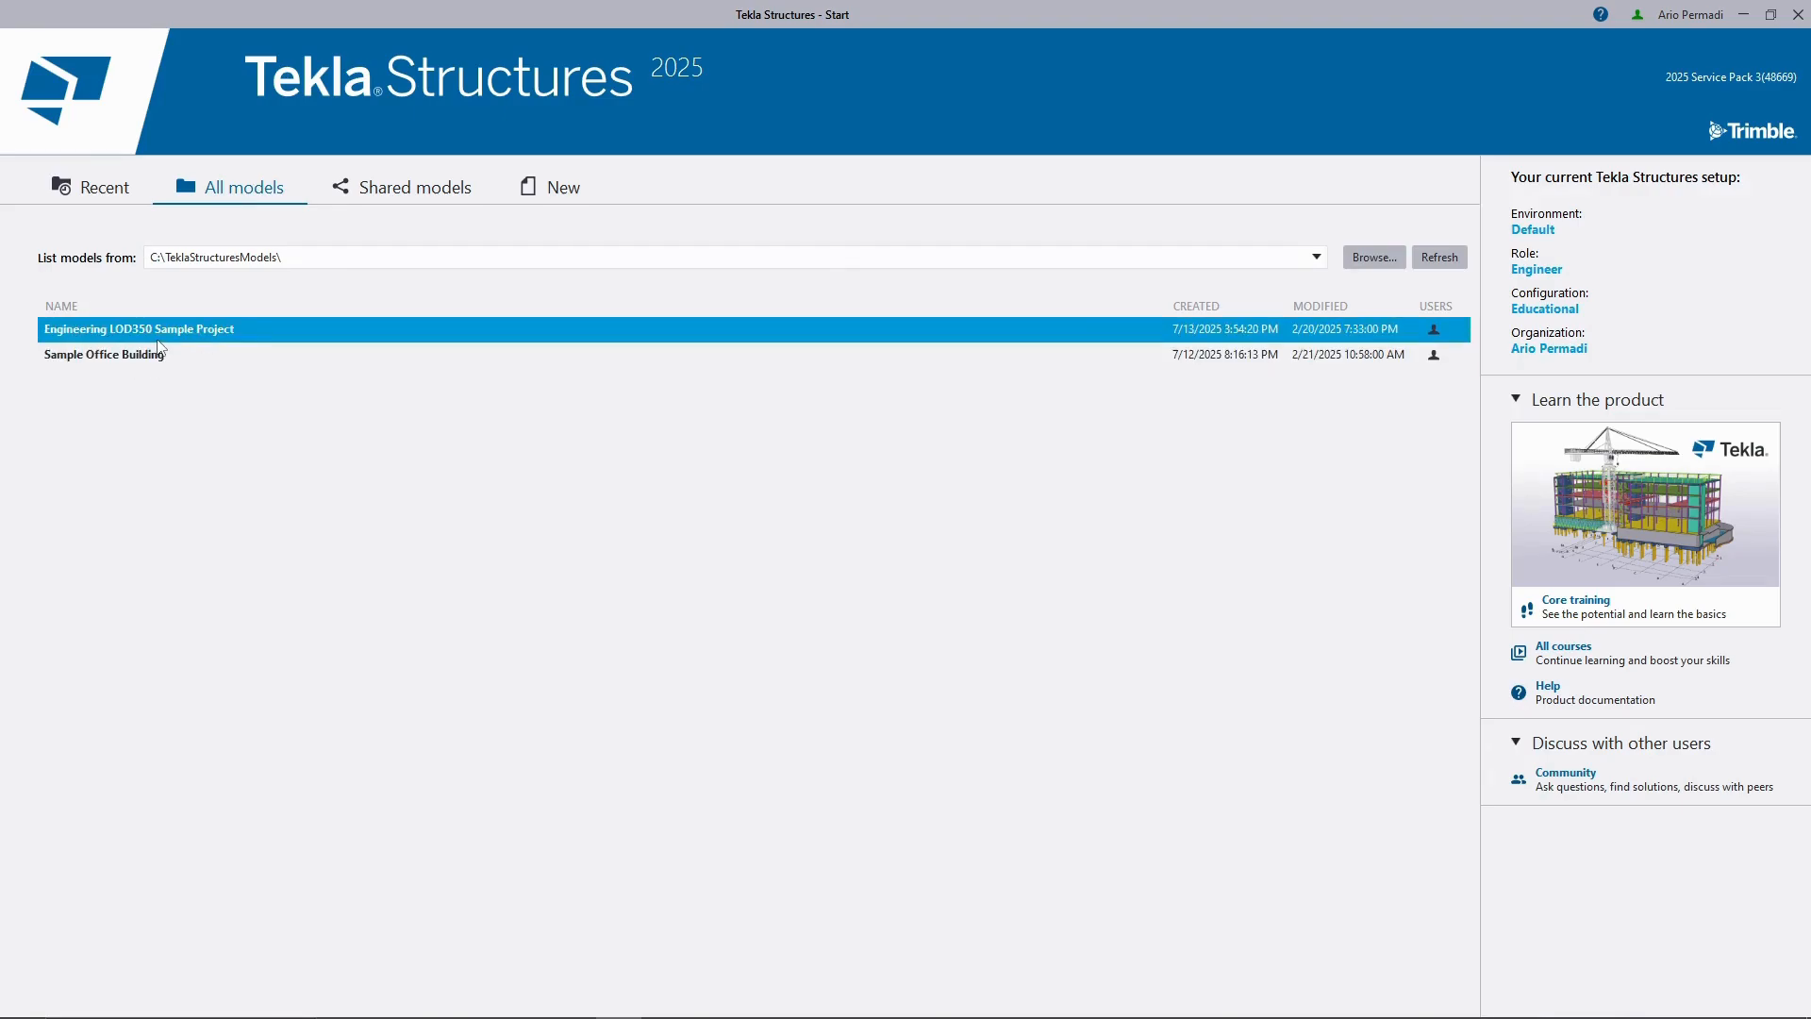
left_click(241, 329)
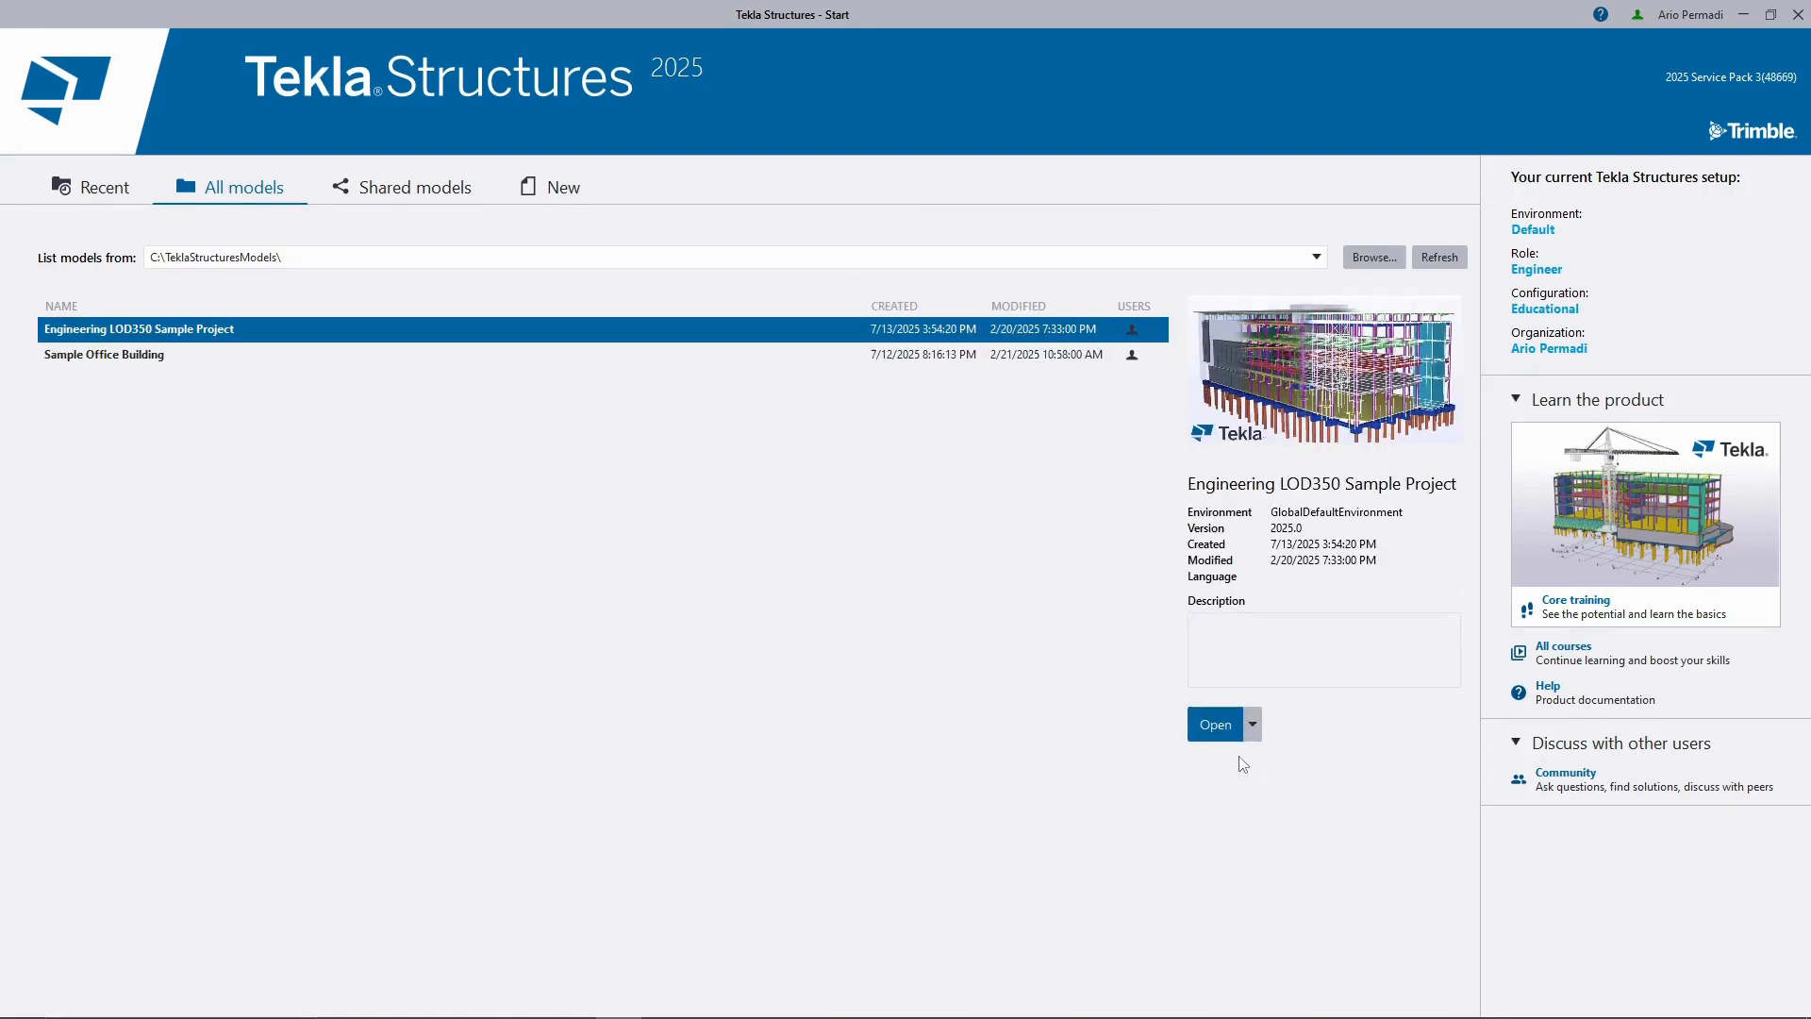
left_click(1228, 727)
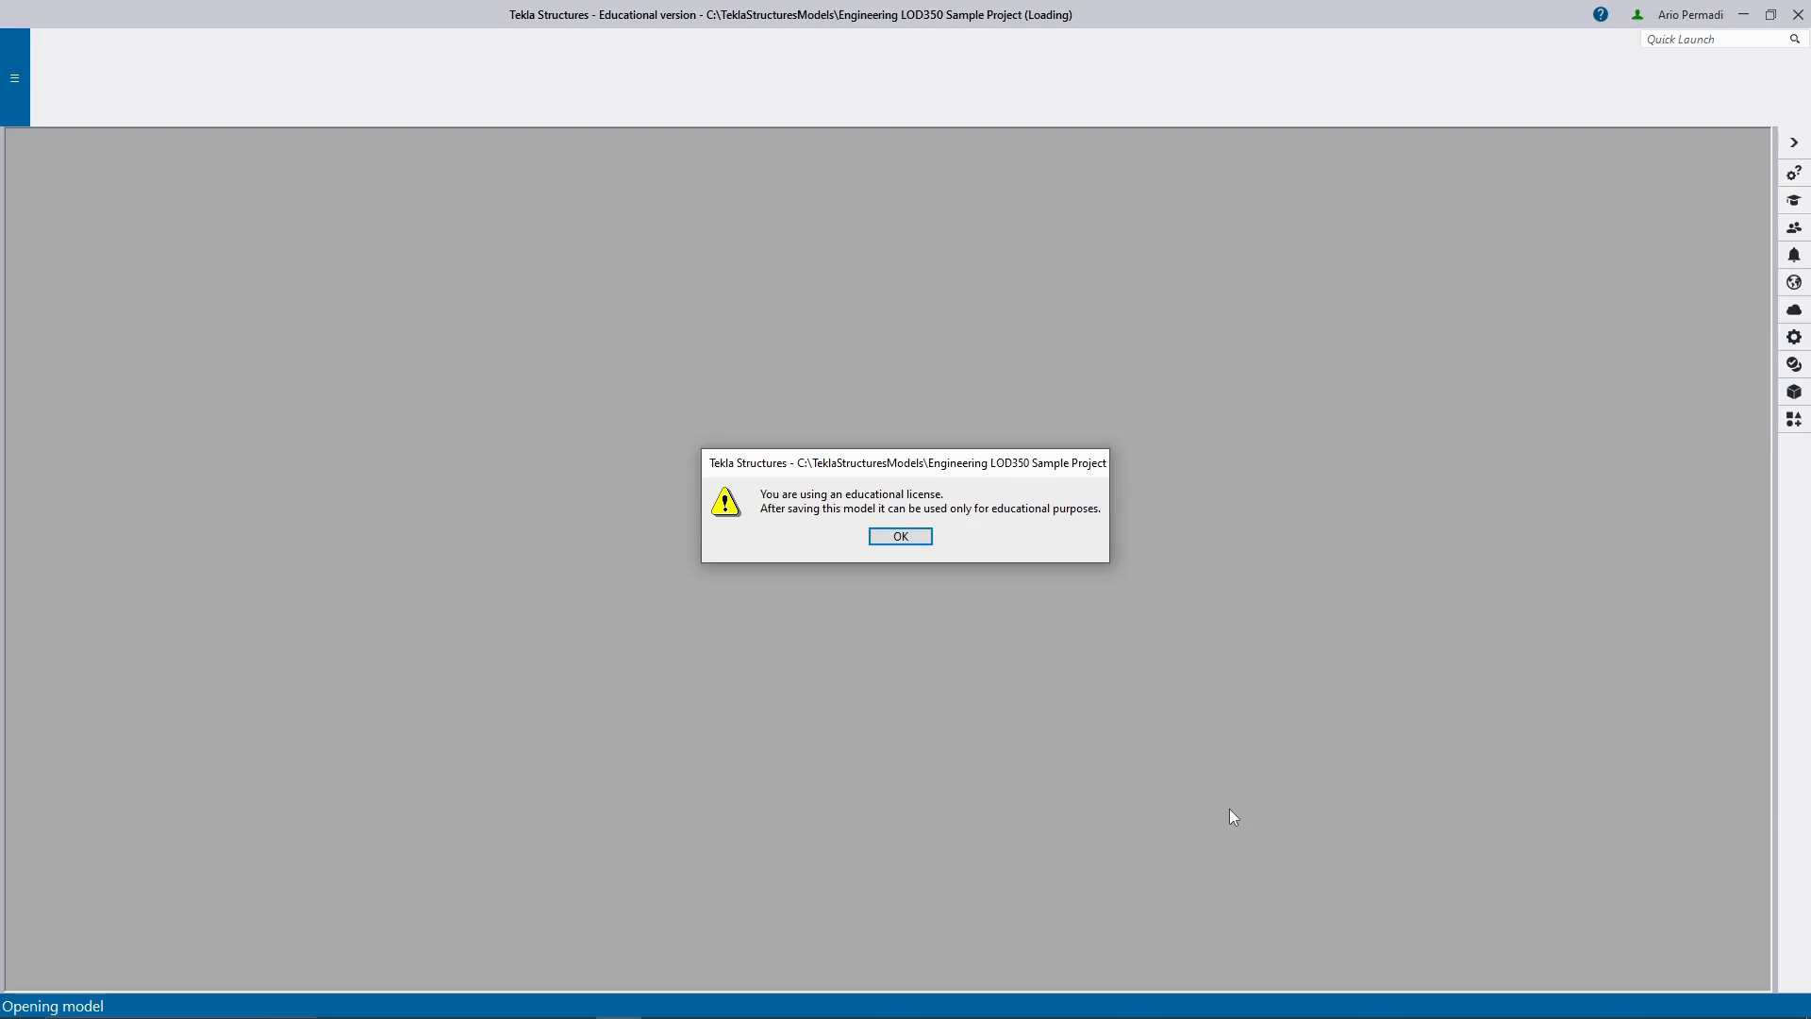
left_click(889, 538)
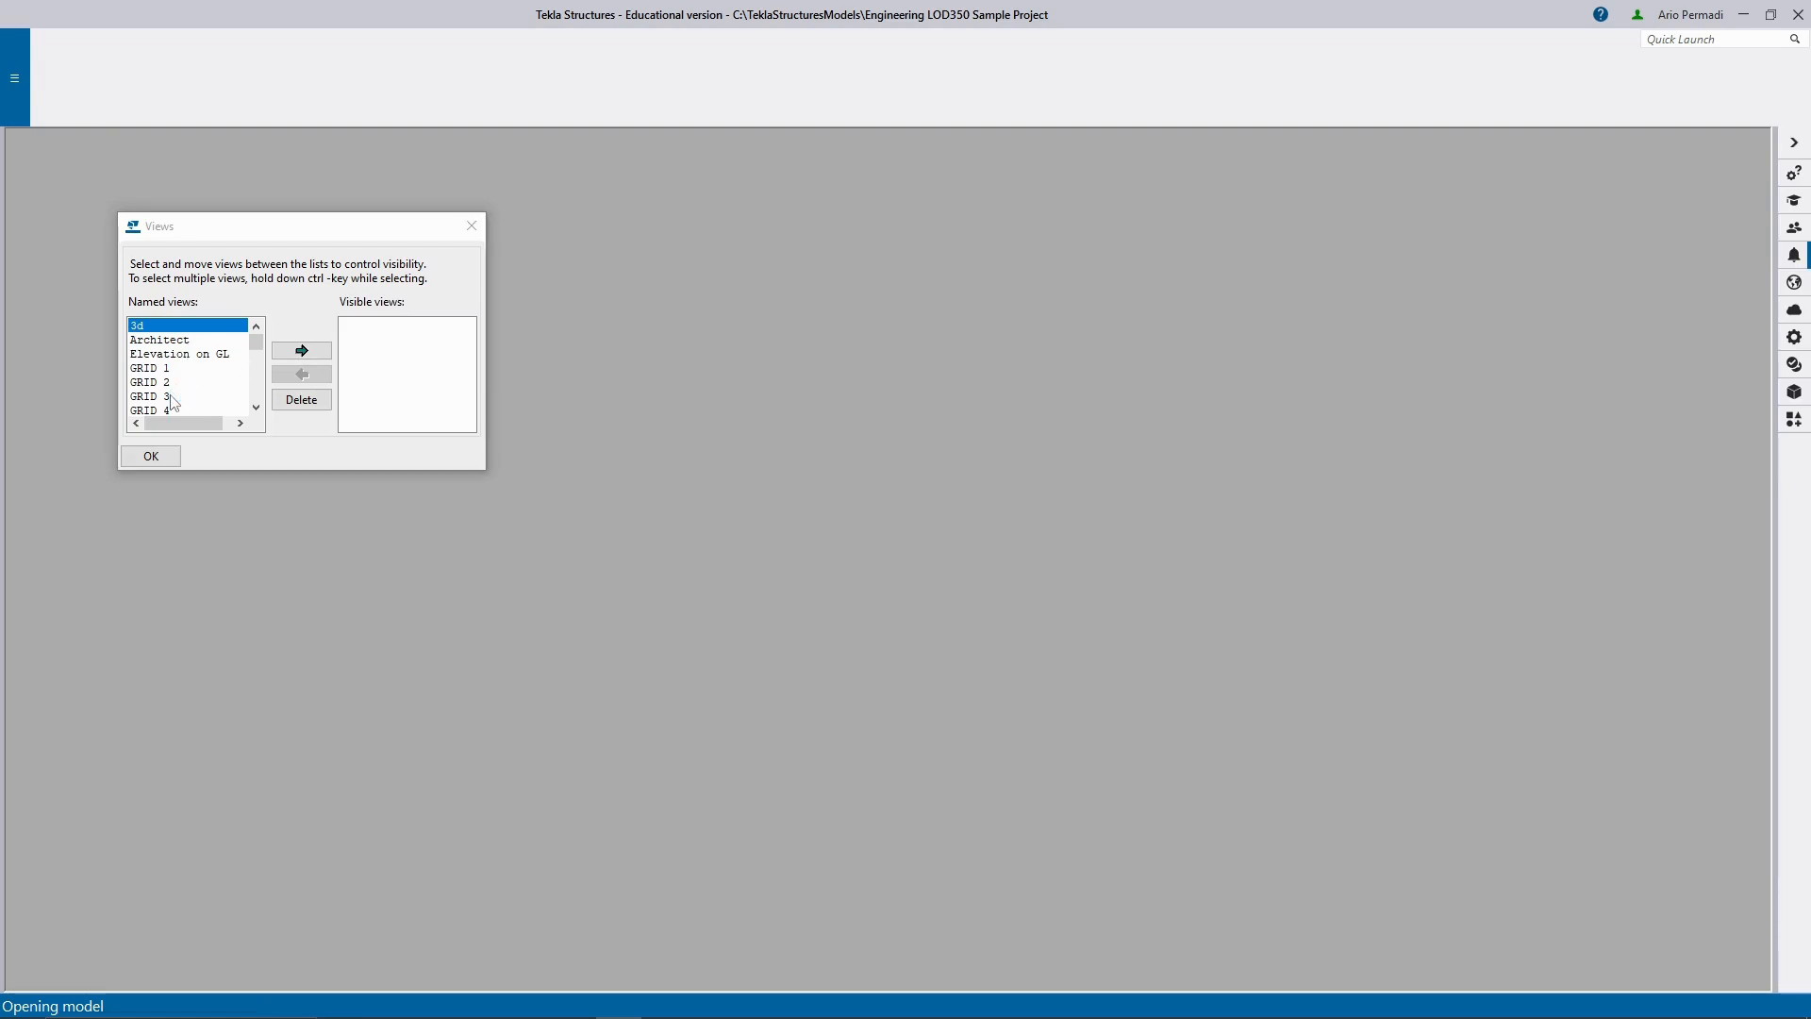
Look through the model's list of named views, from the grid elevations to the floor plans.
left_click(179, 355)
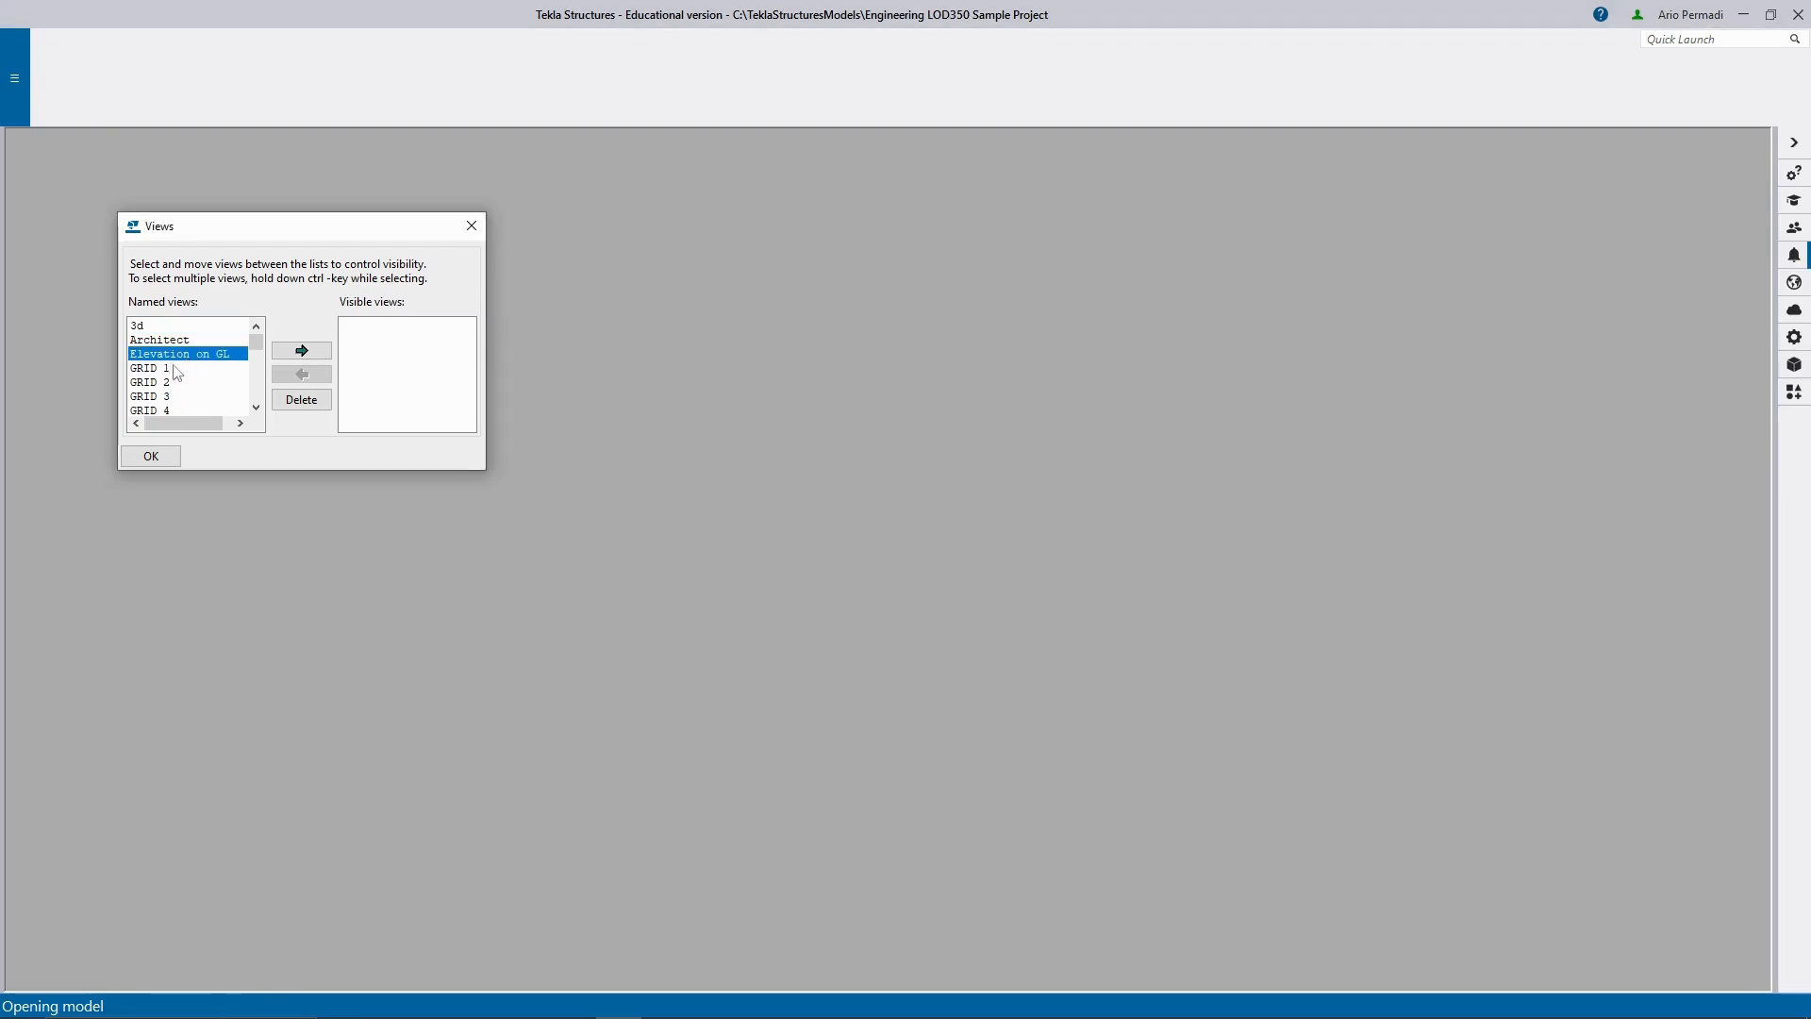
scroll(181, 381, "down", 3)
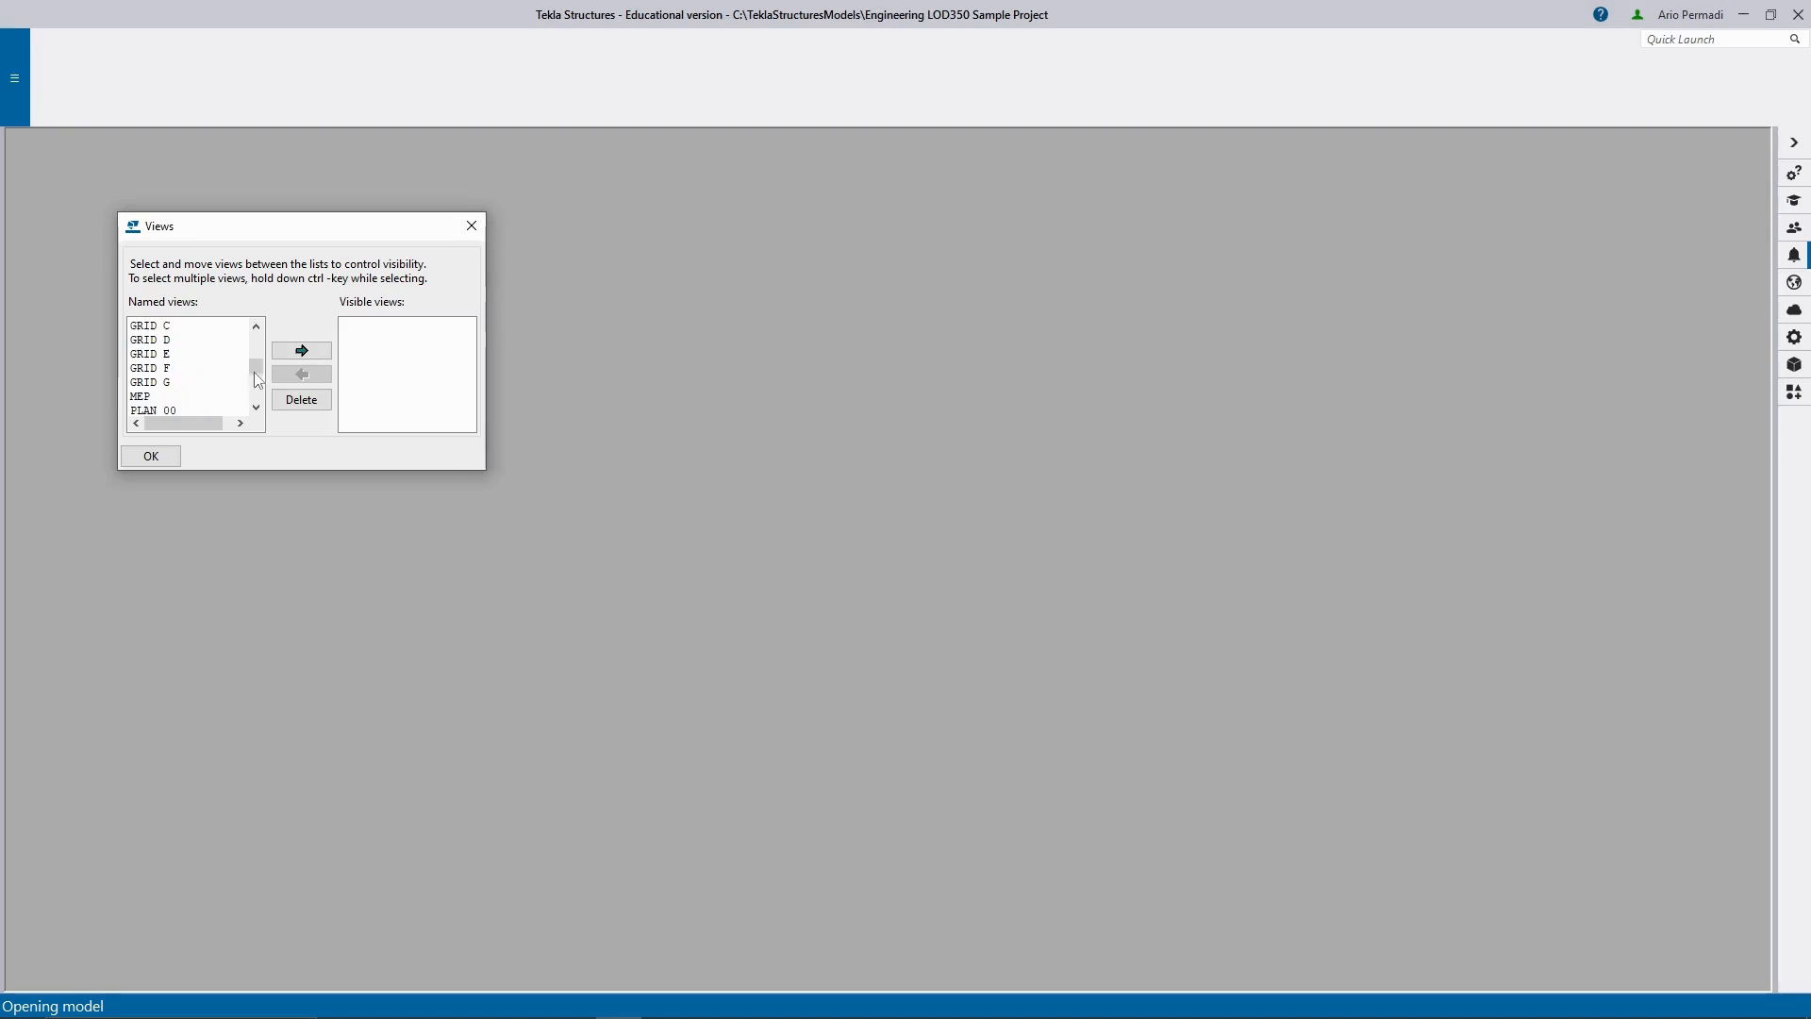
mouse_move(256, 368)
left_mouse_down()
mouse_move(255, 385)
mouse_move(257, 344)
left_mouse_up()
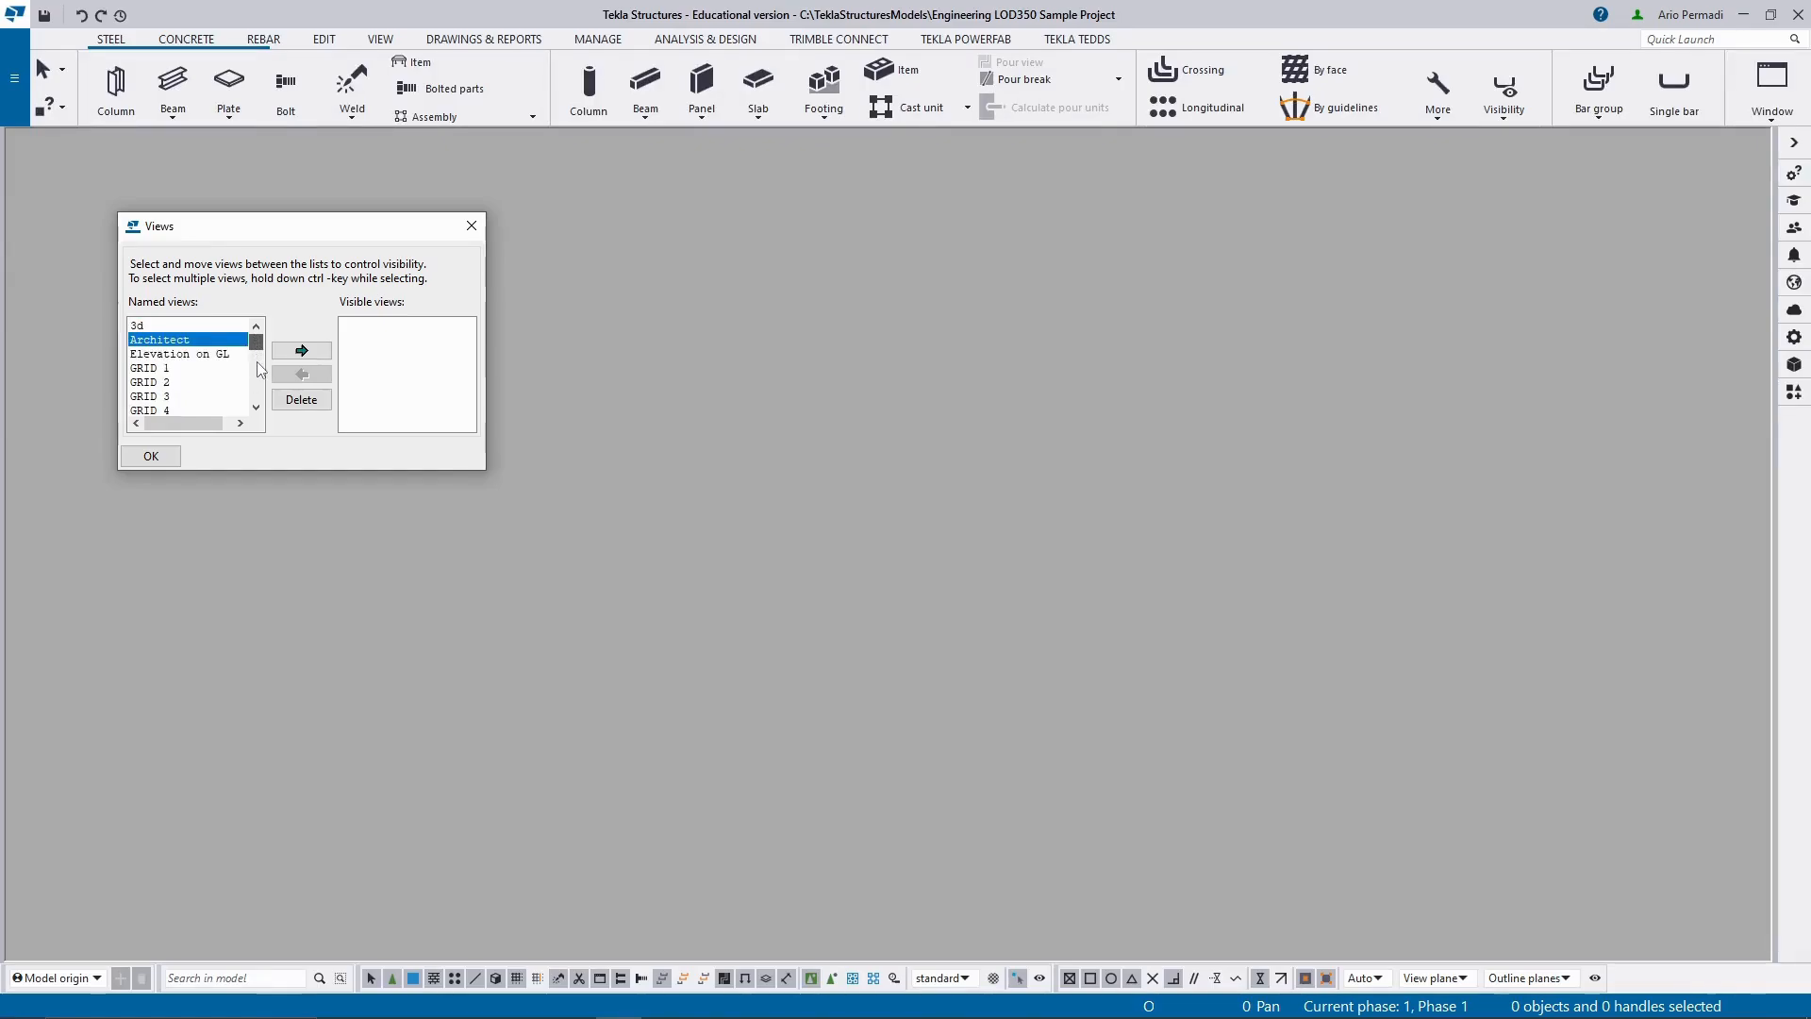
scroll(260, 366, "down", 2)
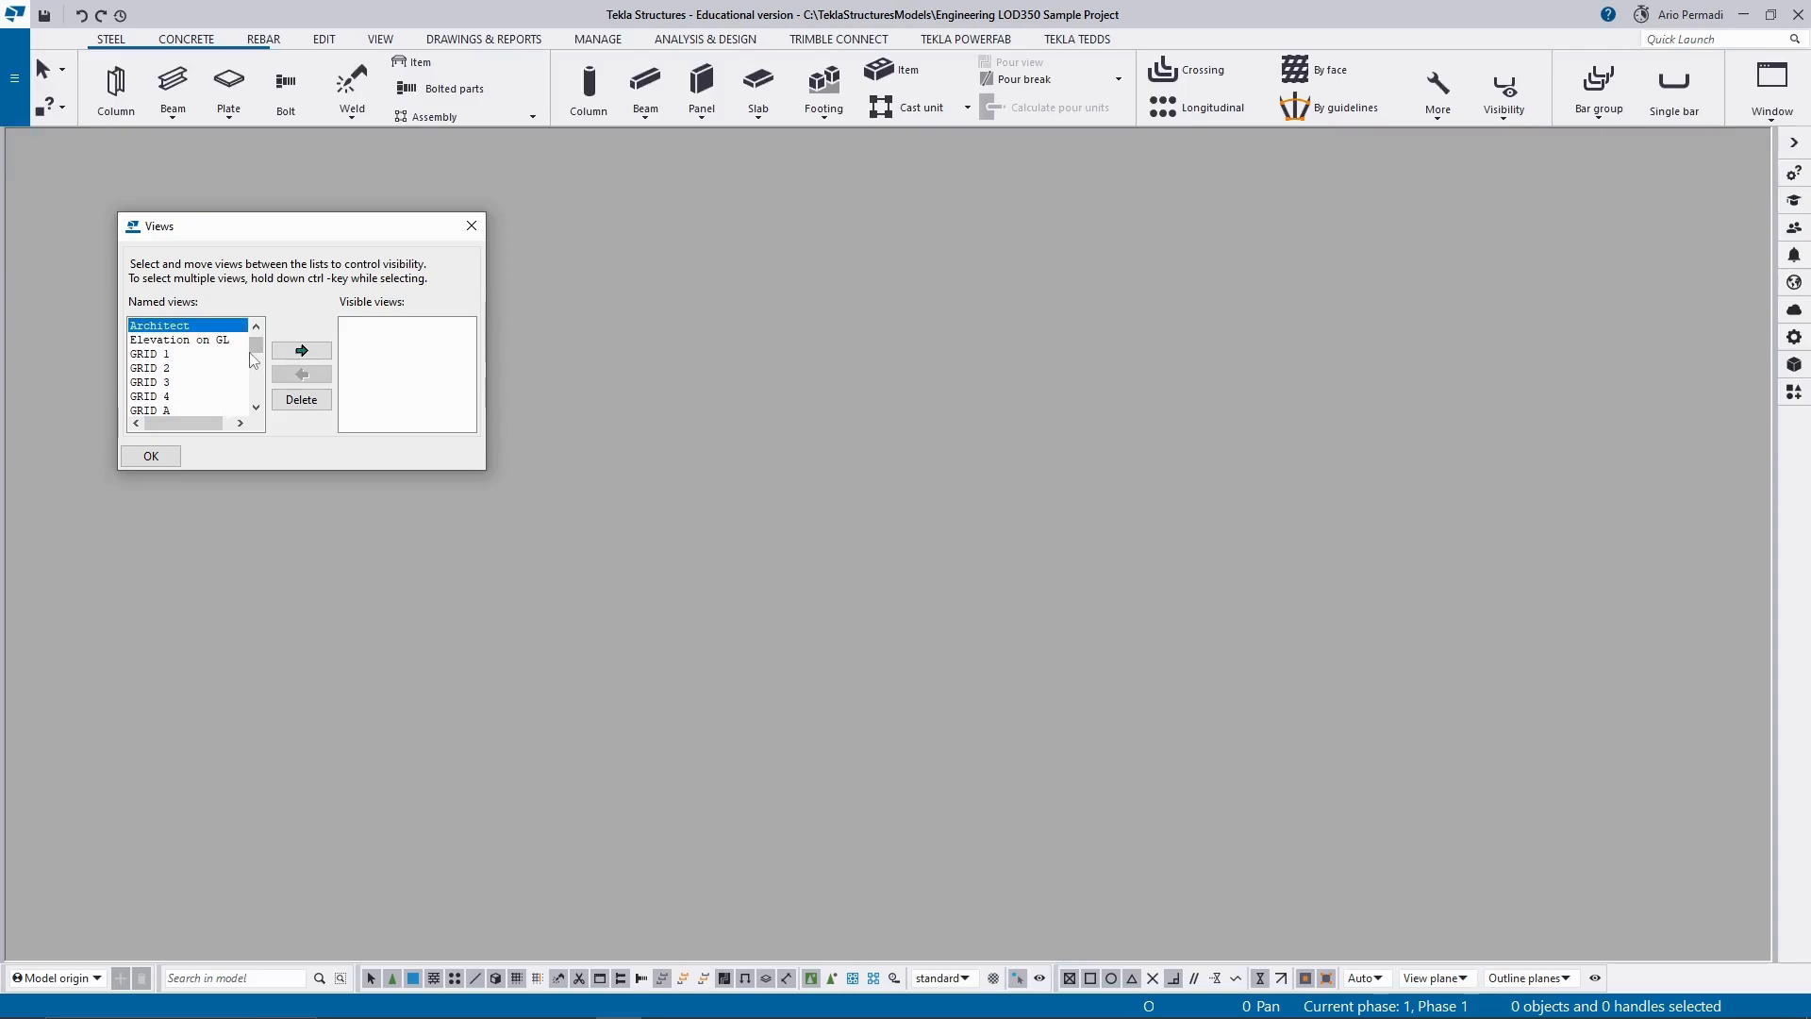
scroll(256, 363, "down", 5)
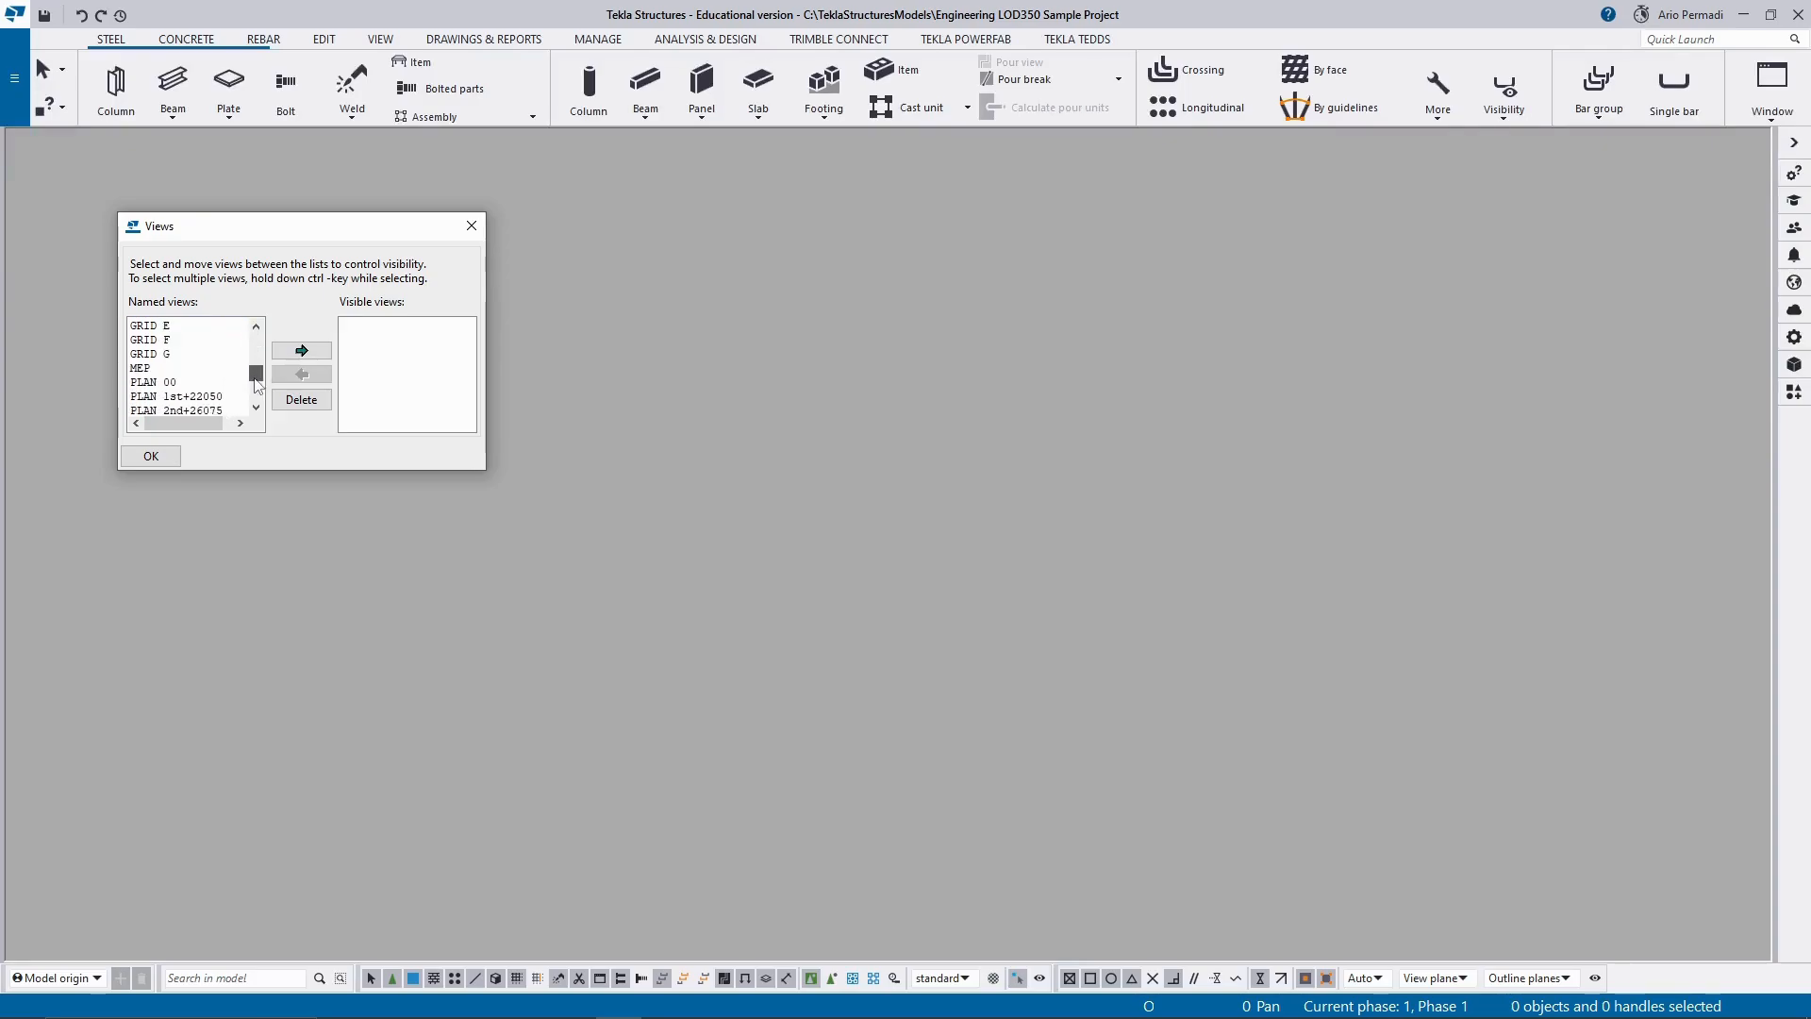
scroll(256, 387, "up", 3)
scroll(179, 387, "down", 2)
scroll(193, 382, "up", 1)
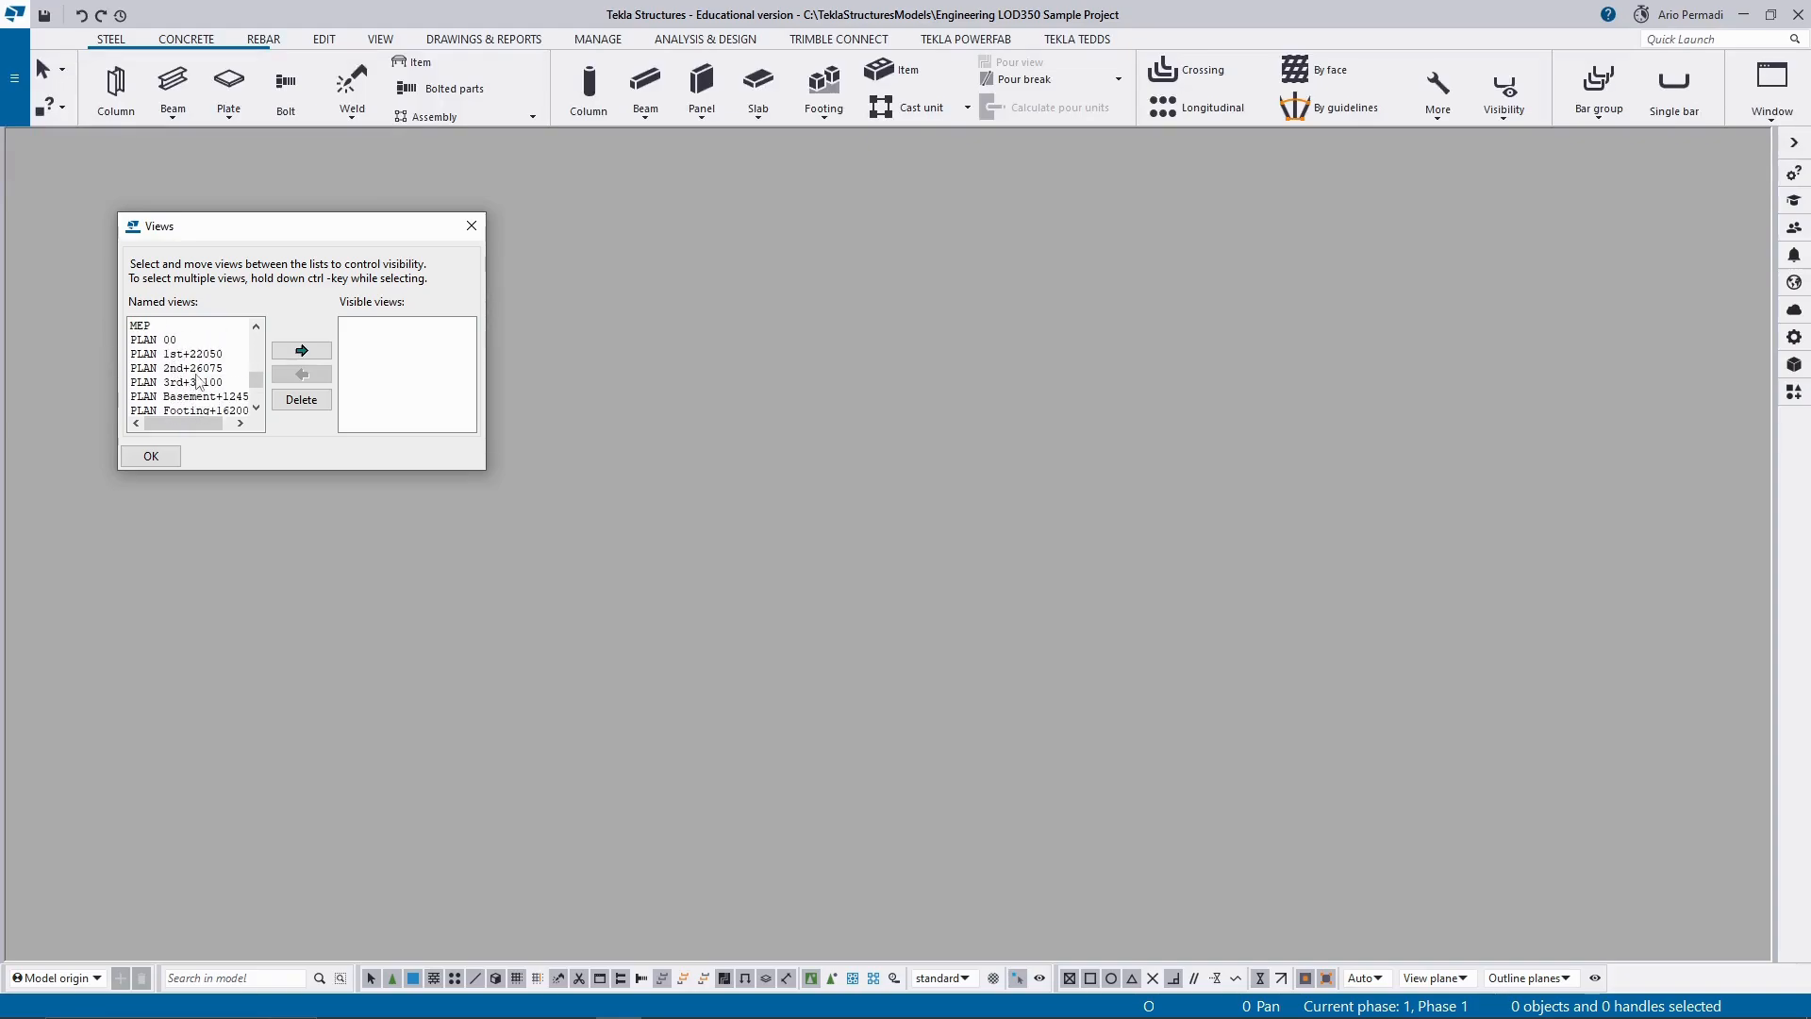
Make the named views PLAN 00, 3d and PLAN 1st+22050 visible.
double_click(156, 340)
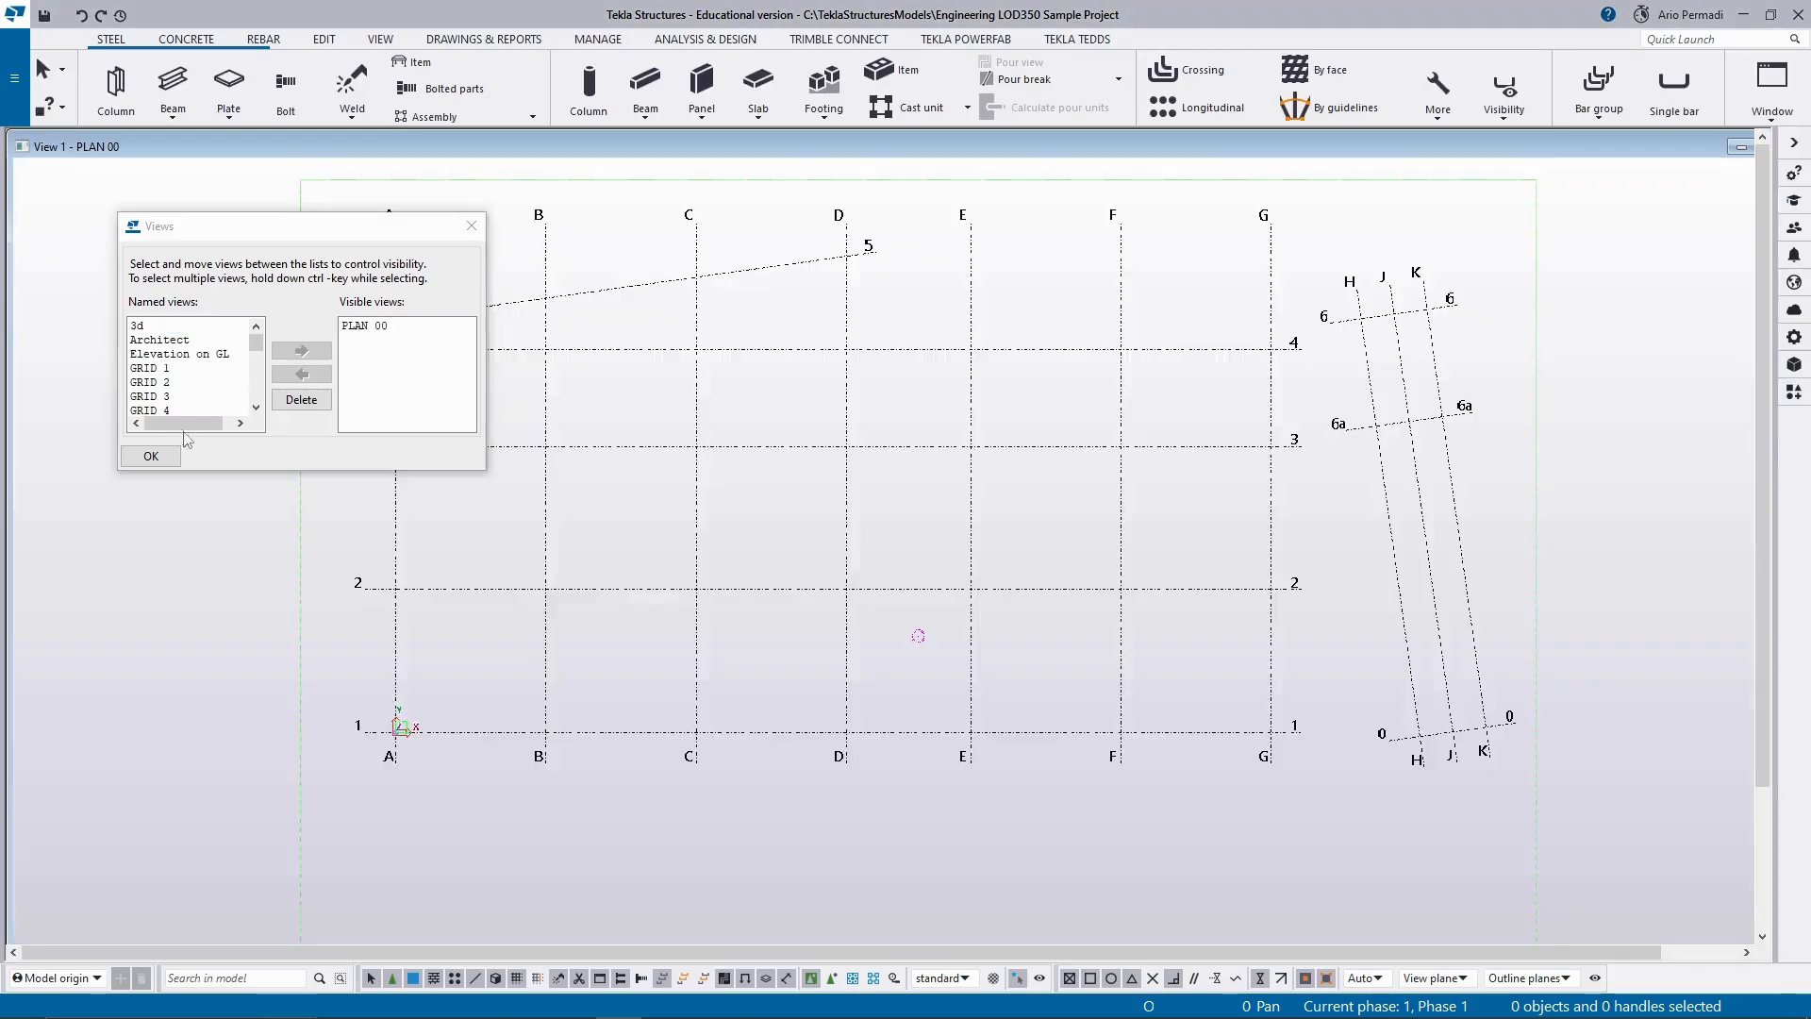
left_click(165, 326)
left_click(323, 348)
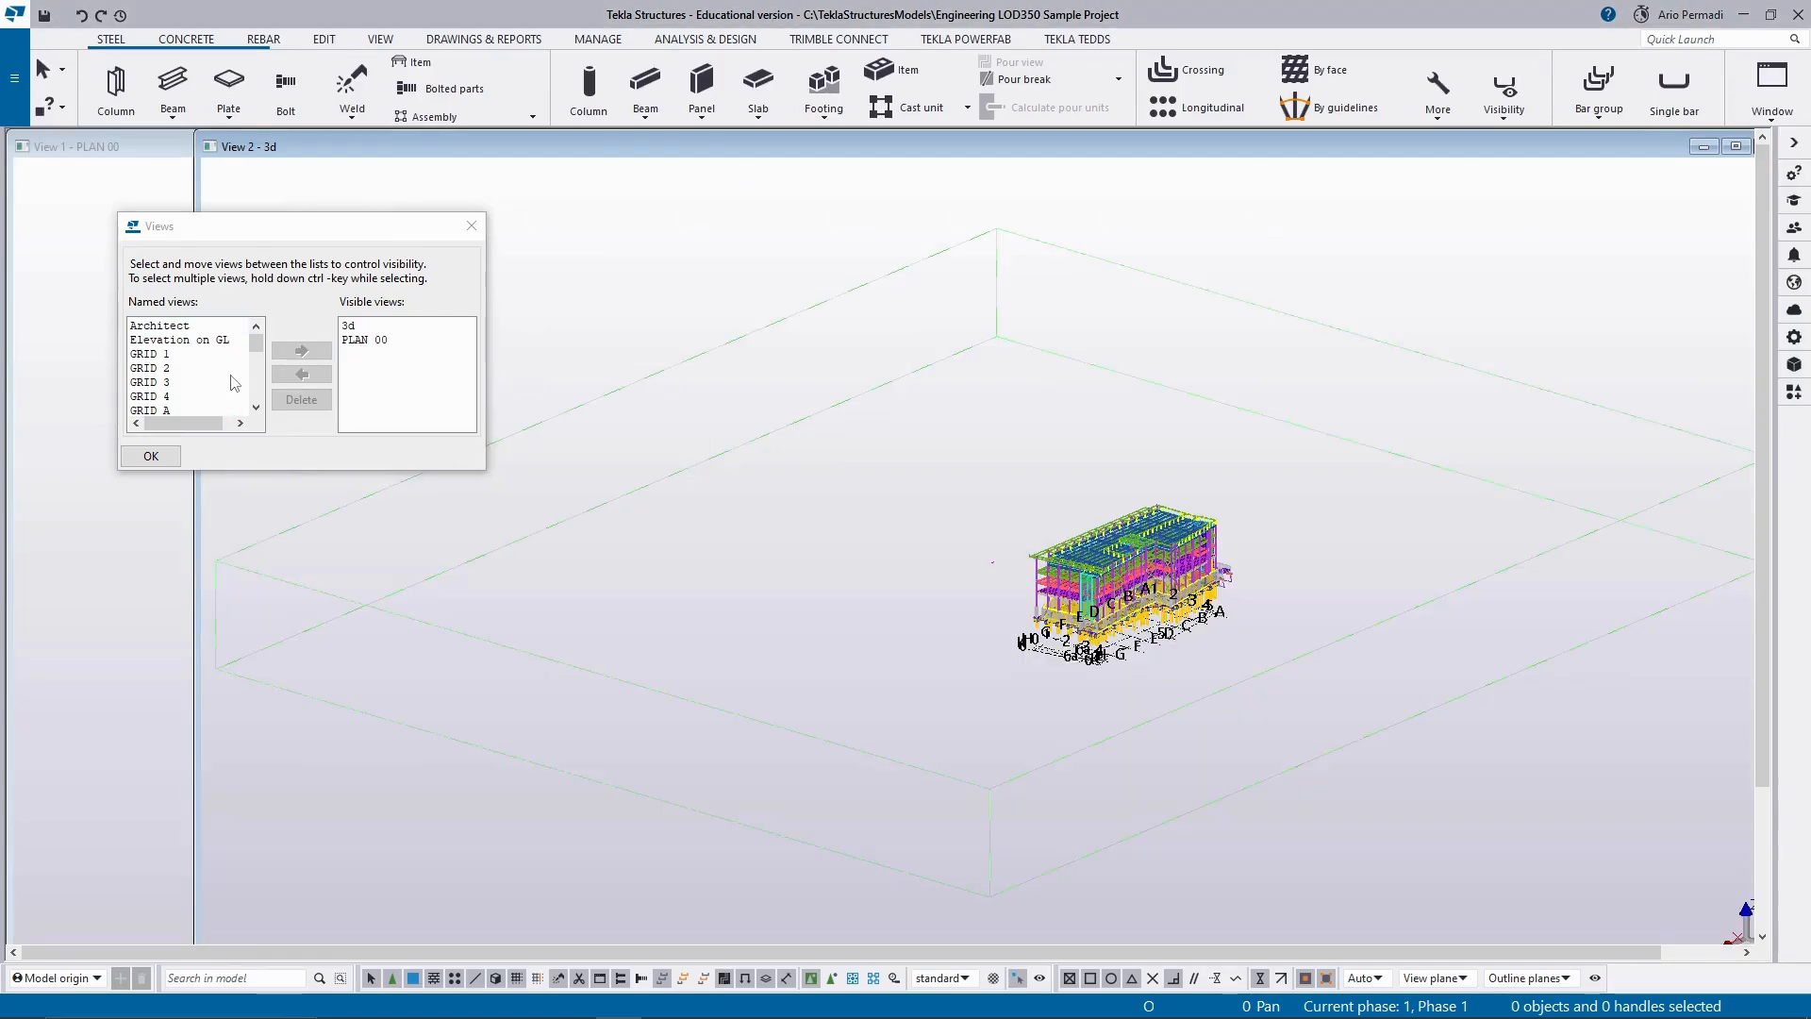
scroll(235, 382, "down", 4)
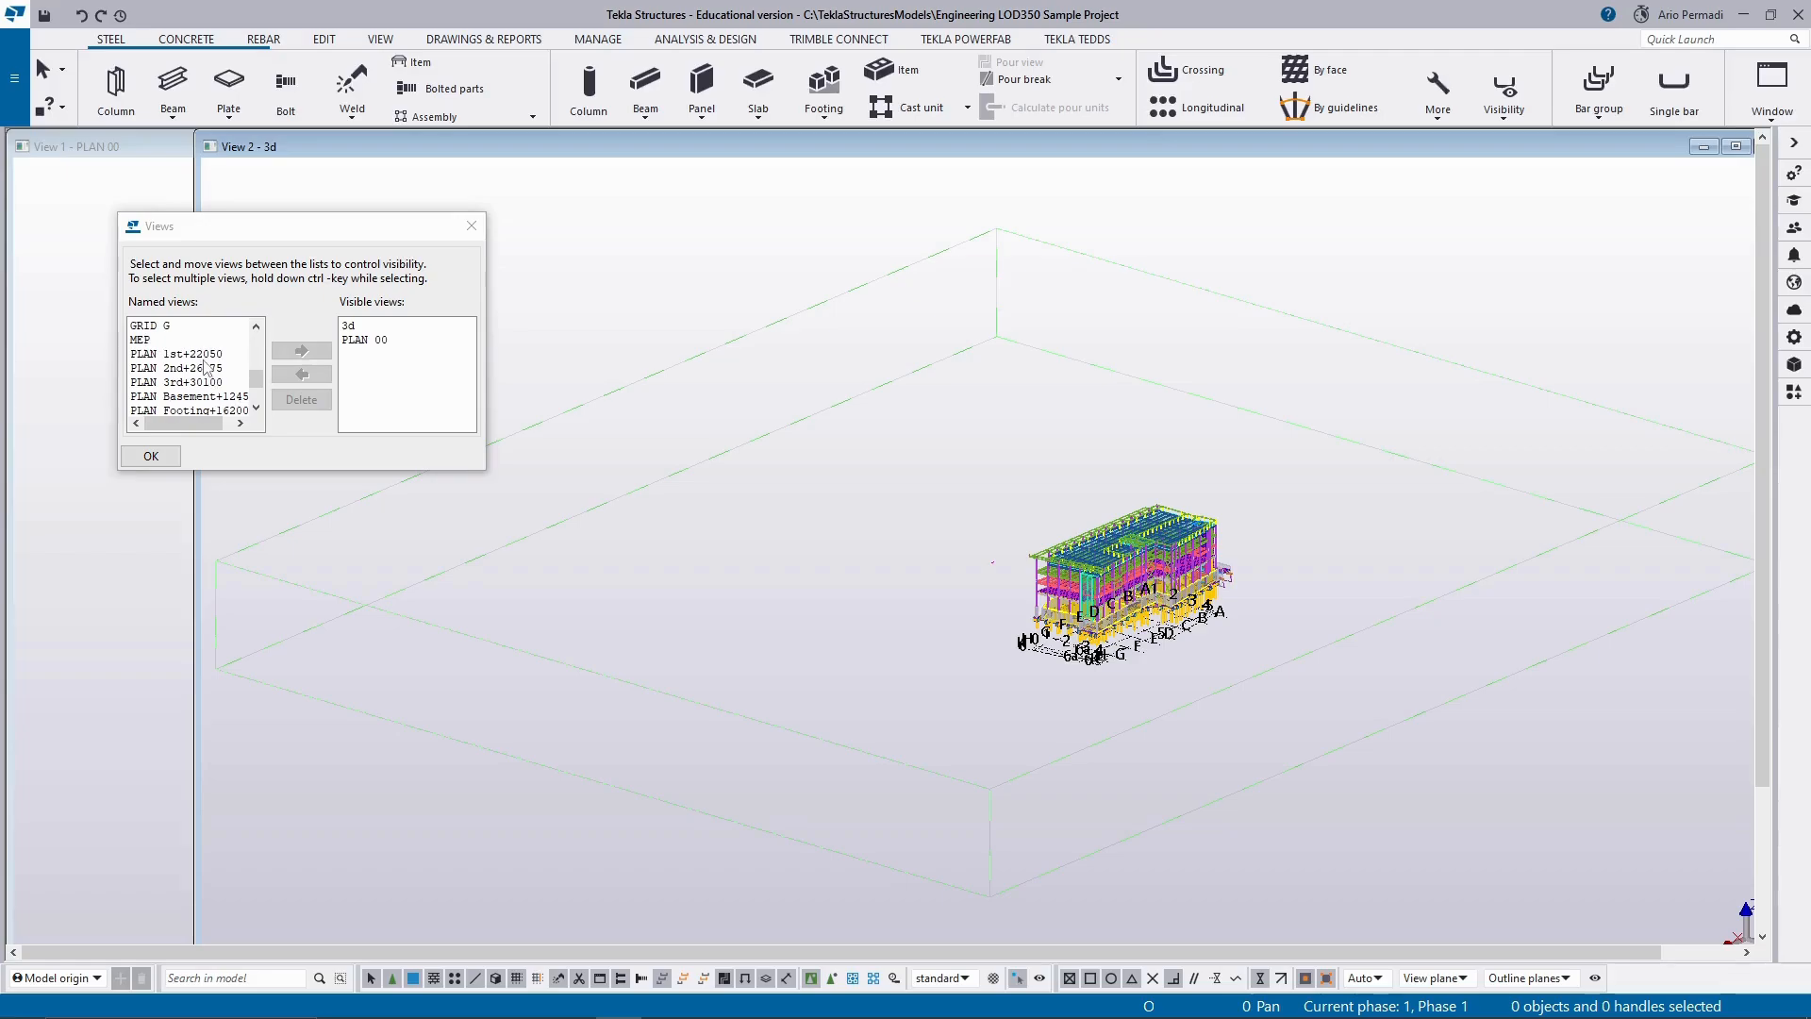
left_click(203, 354)
left_click(314, 351)
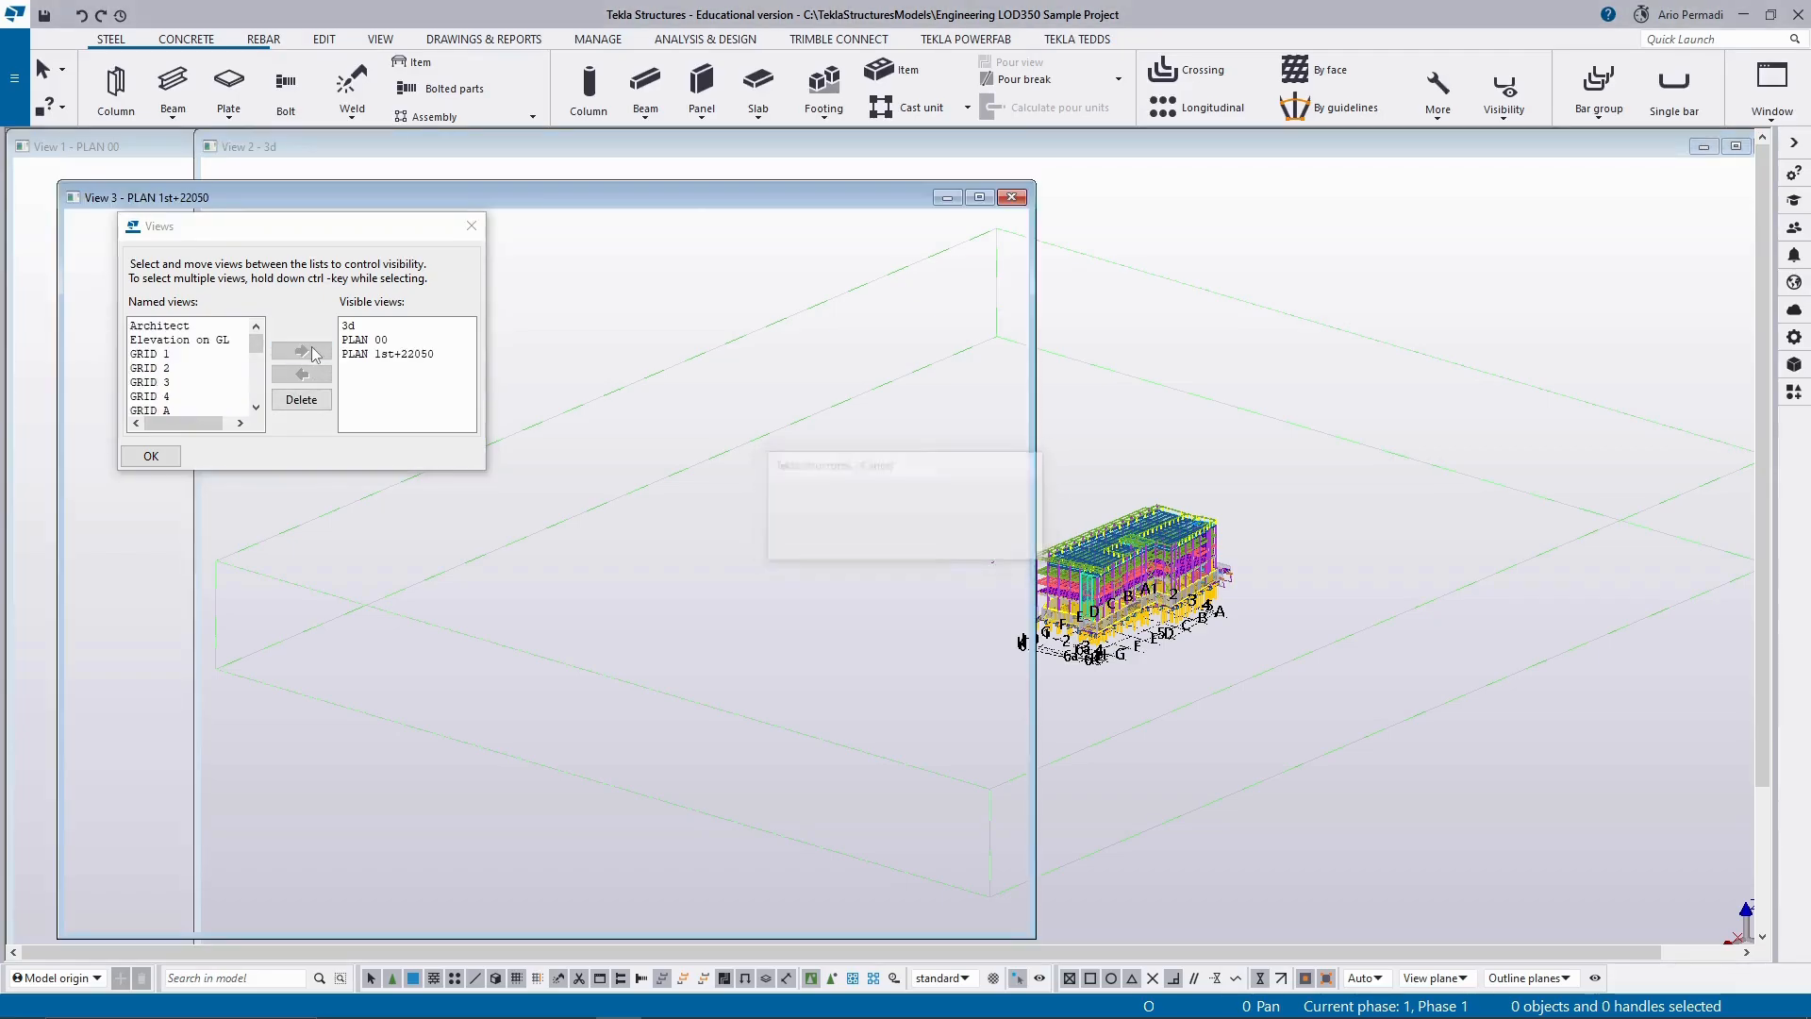
Hide the PLAN 00 view and bring the PLAN 1st+22050 view in front of the 3d view.
left_click(364, 339)
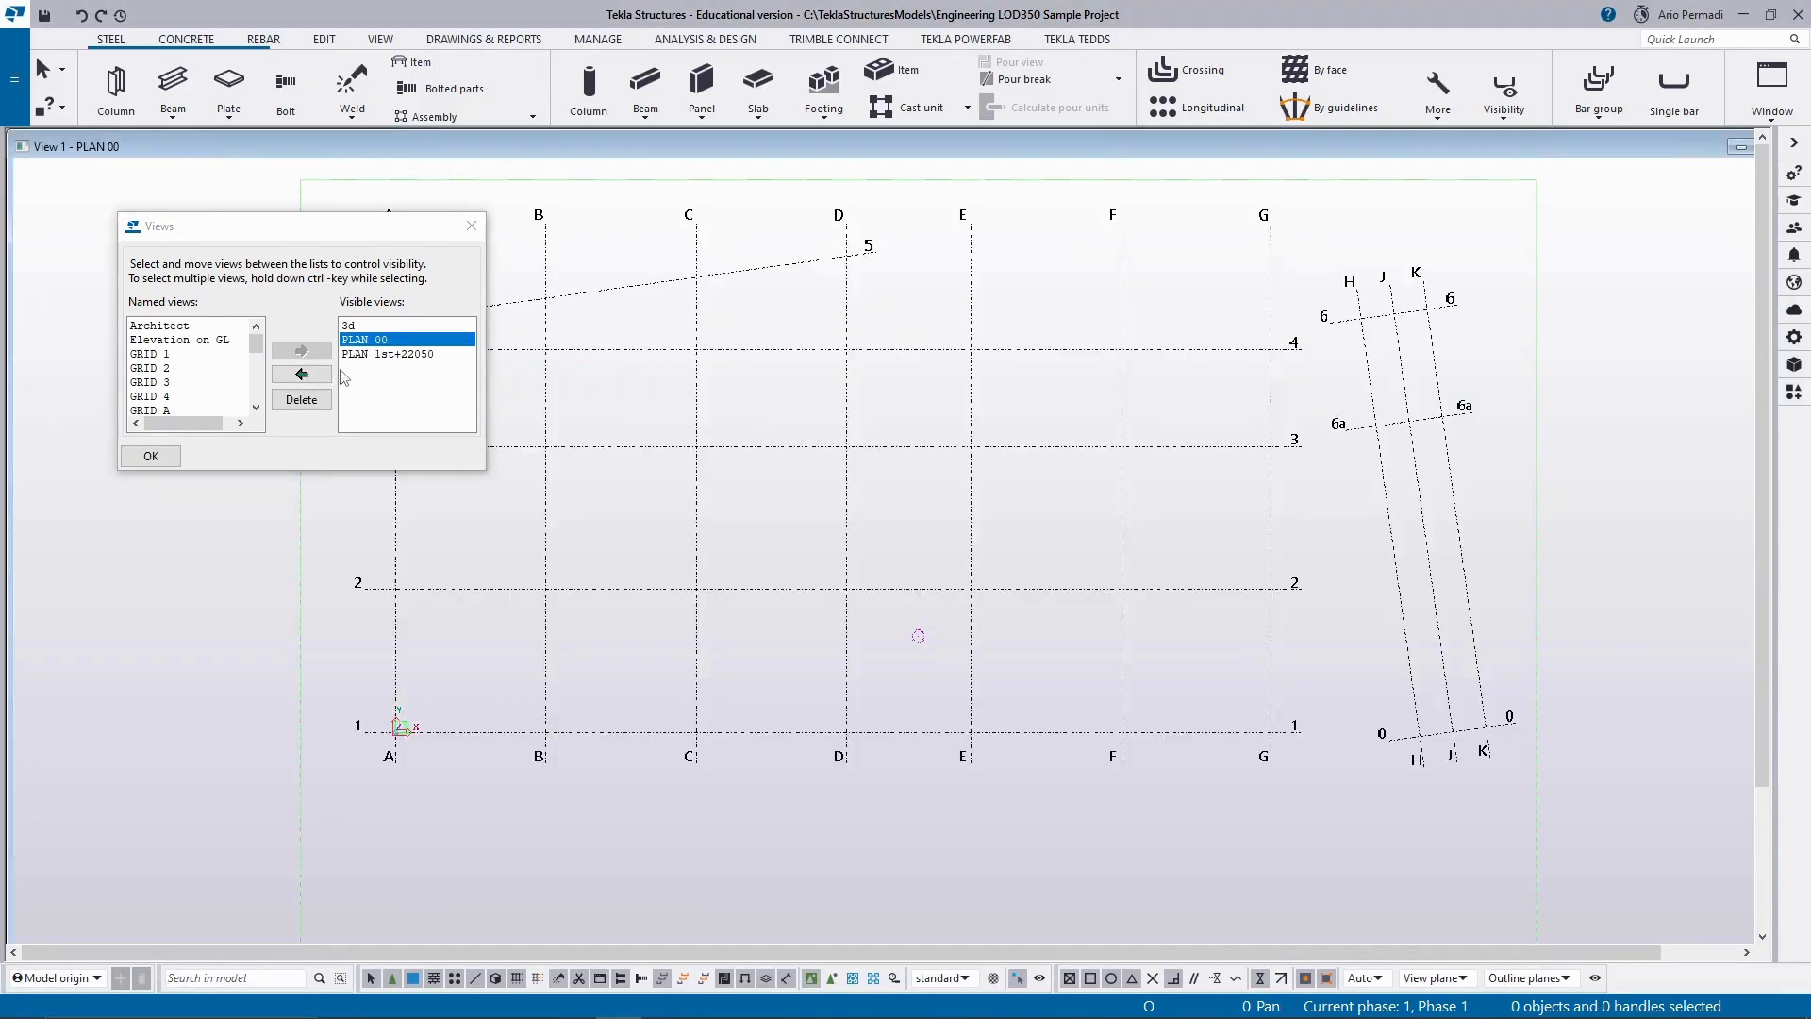
left_click(301, 374)
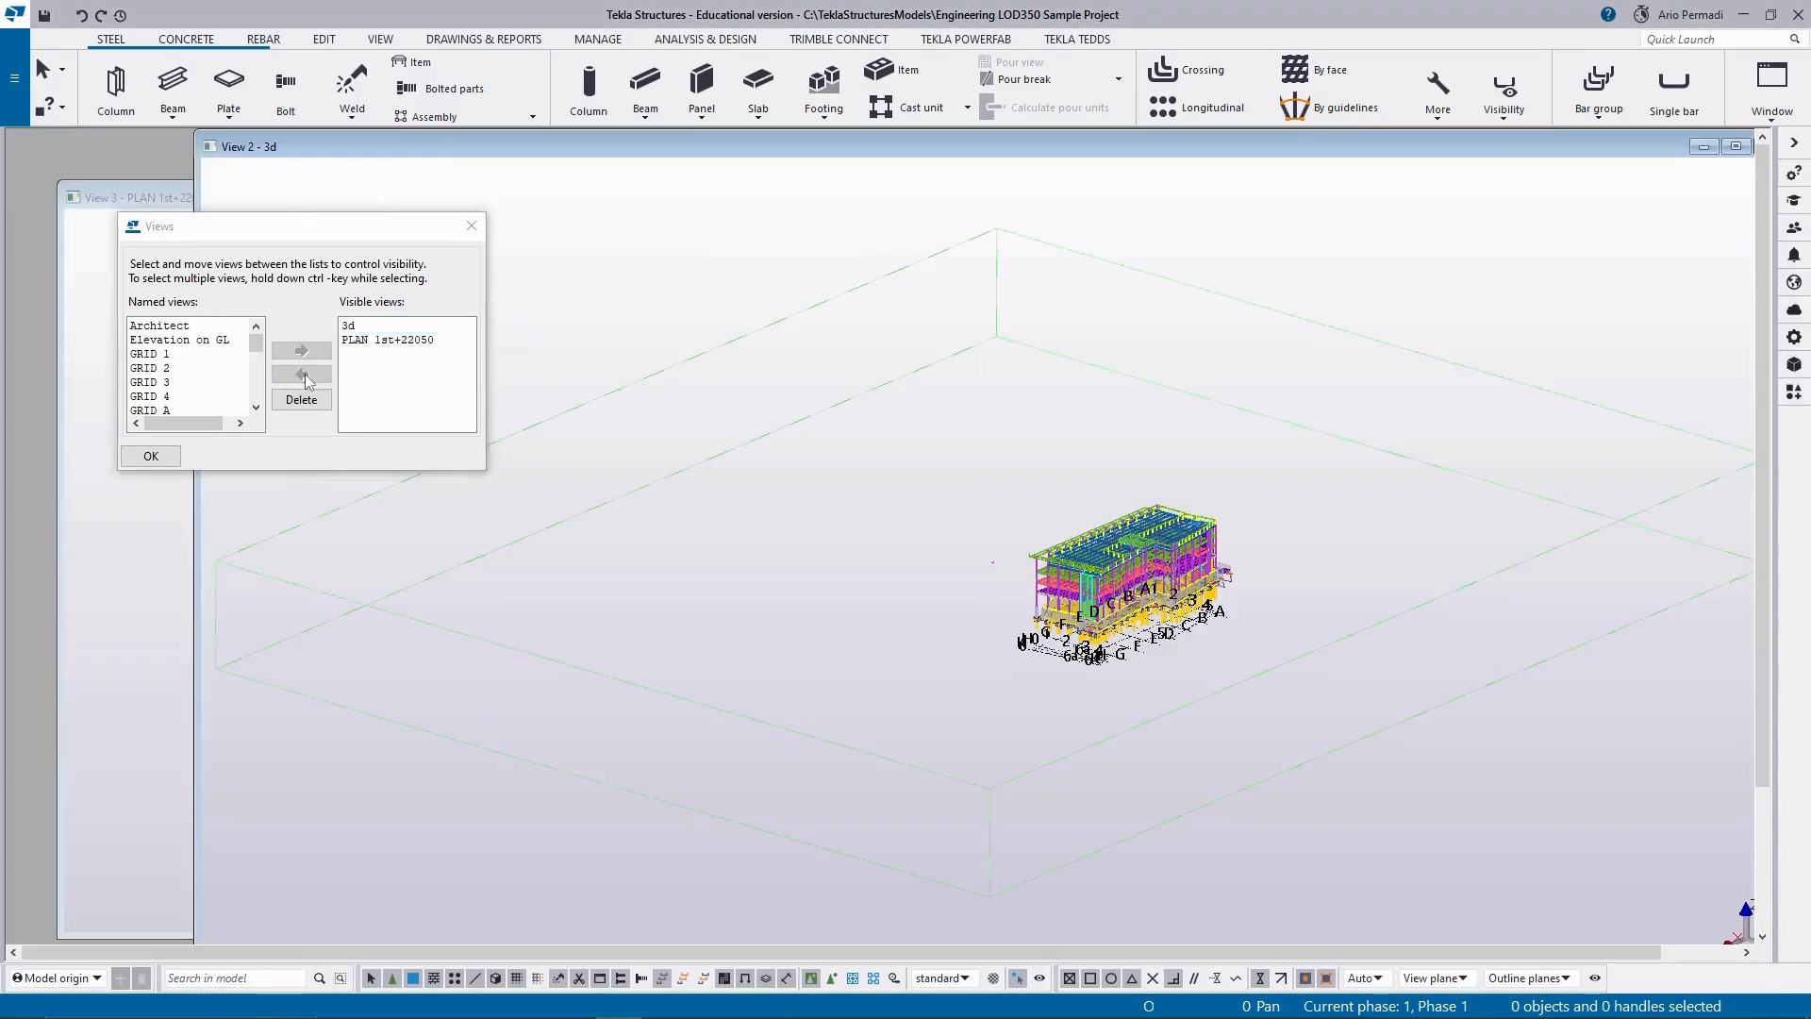
left_click(364, 326)
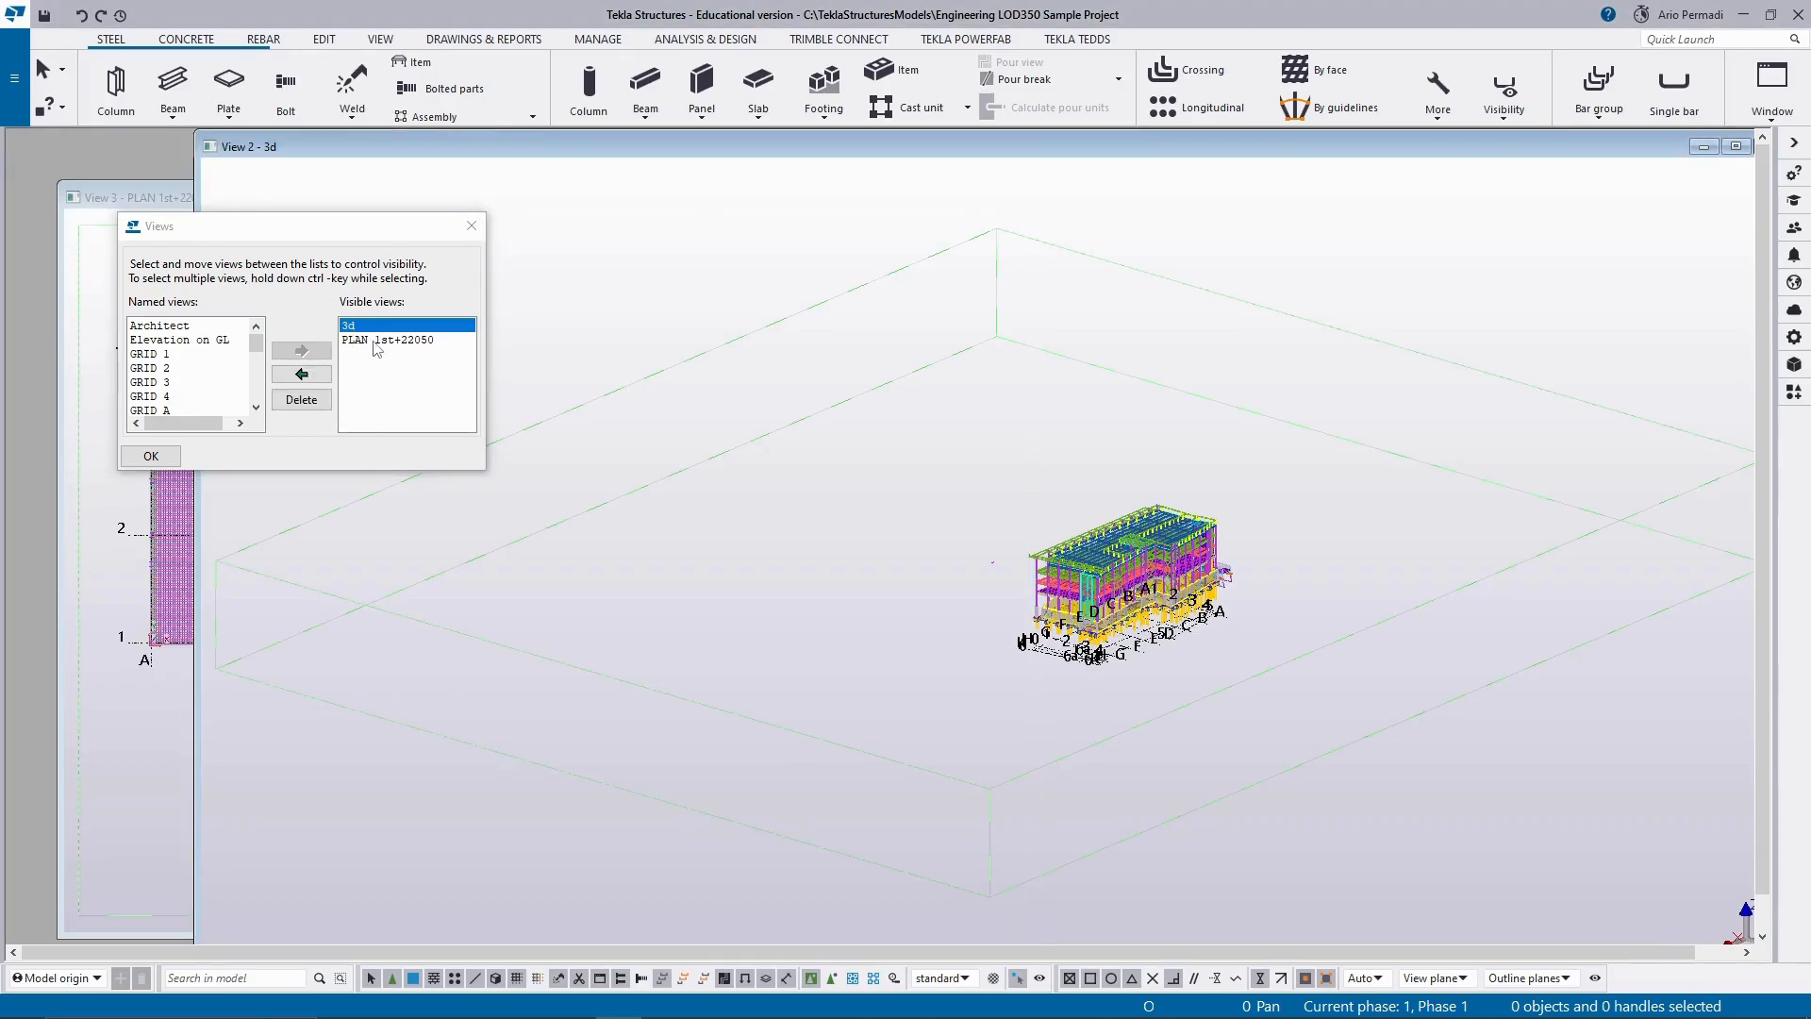
left_click(372, 340)
left_click(369, 327)
left_click(371, 340)
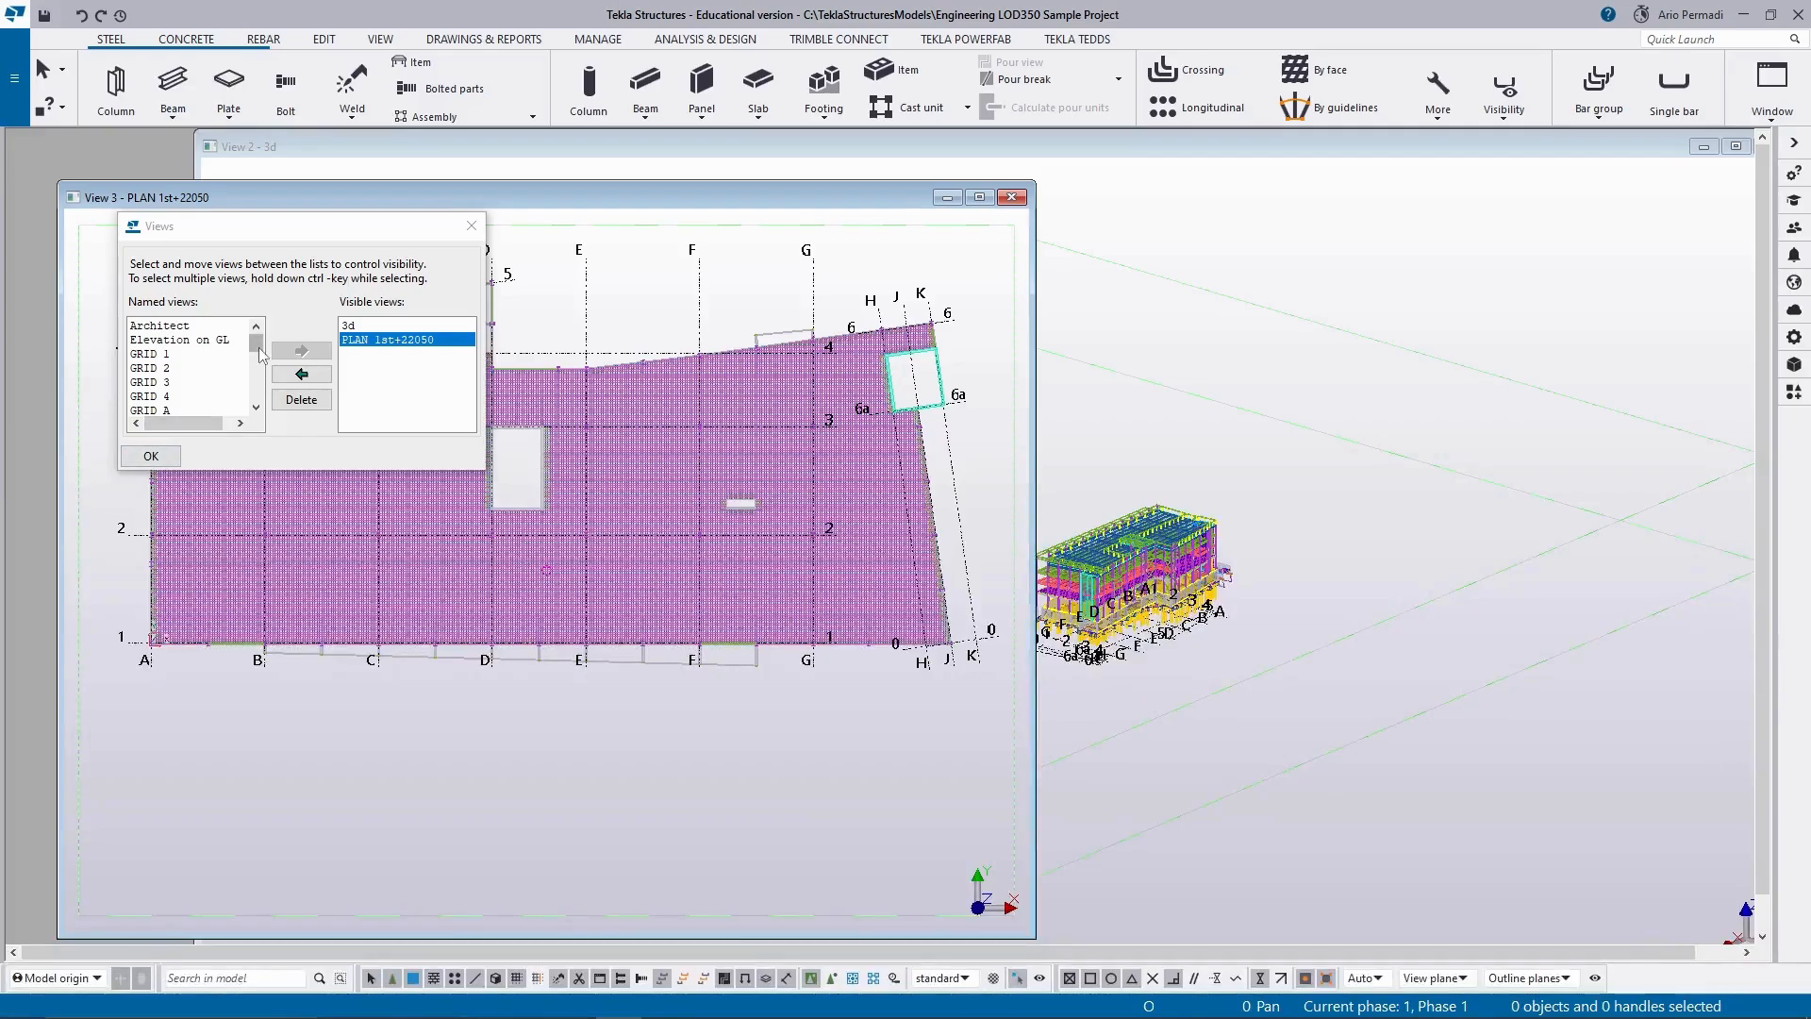
Check the remaining named plan views, including PLAN Footing+16200, and close the view list.
scroll(213, 392, "down", 5)
left_click(220, 394)
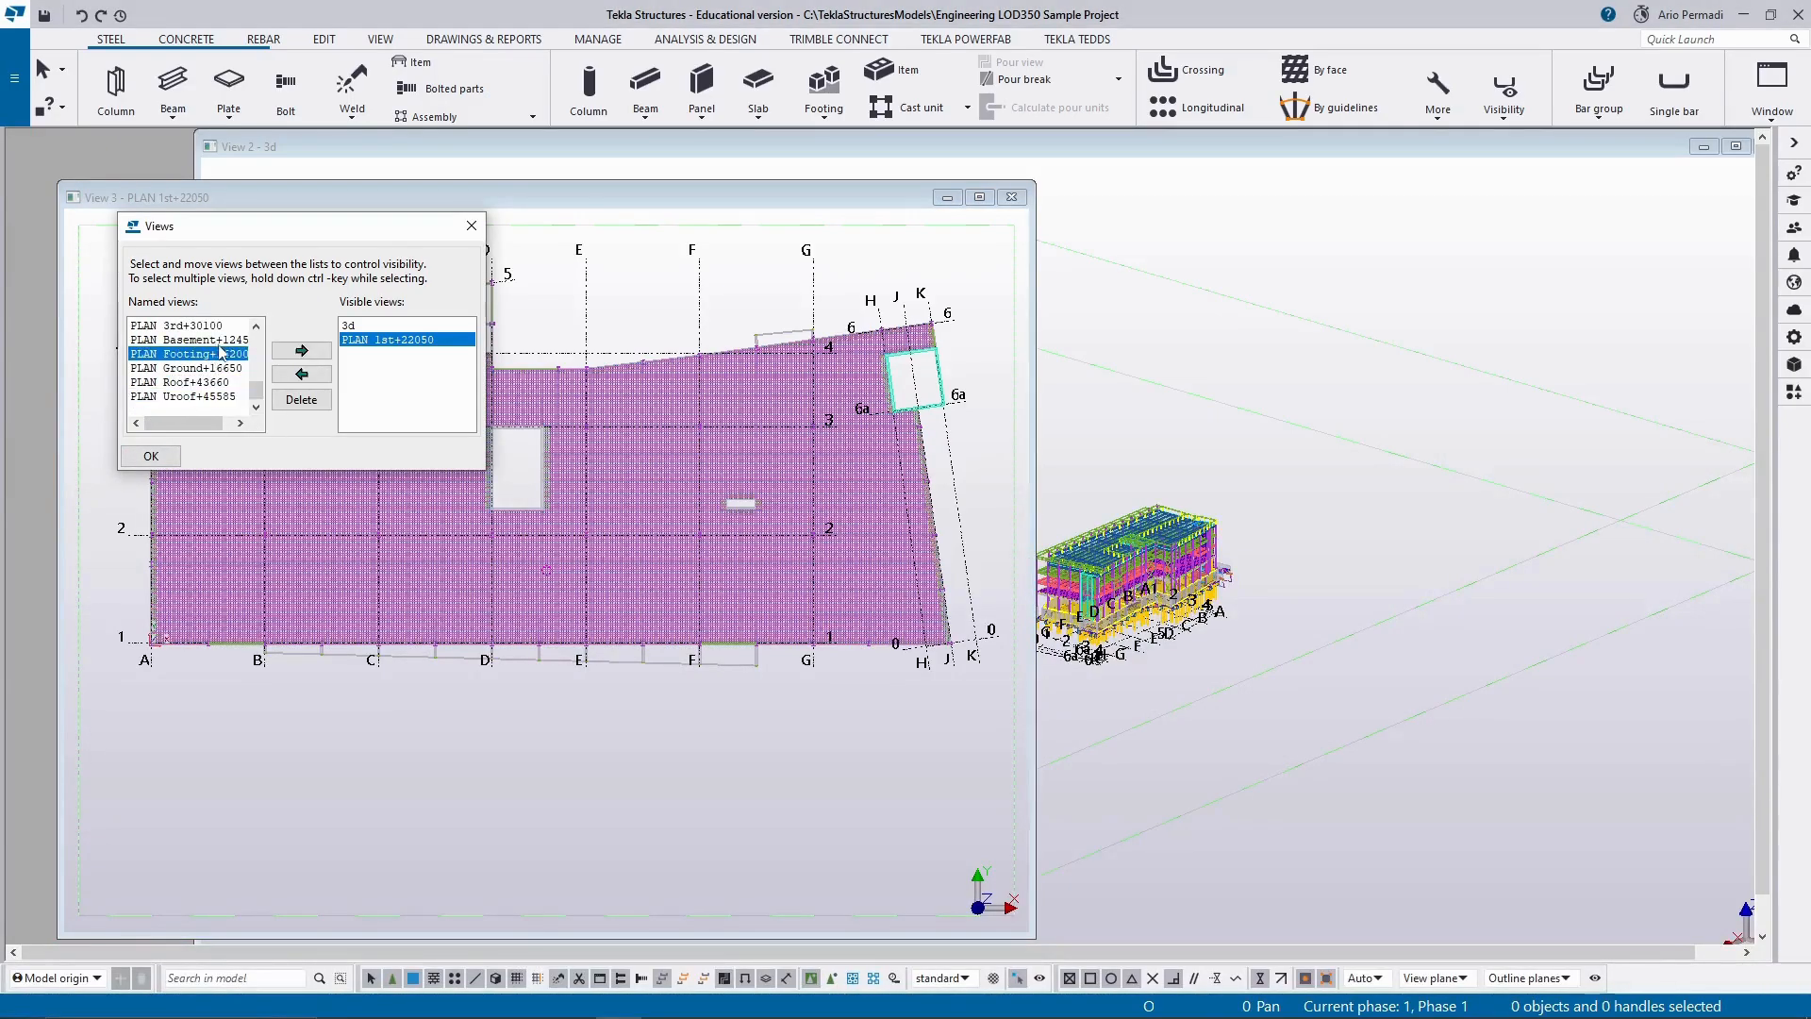
scroll(219, 386, "up", 5)
scroll(222, 393, "down", 5)
left_click(177, 458)
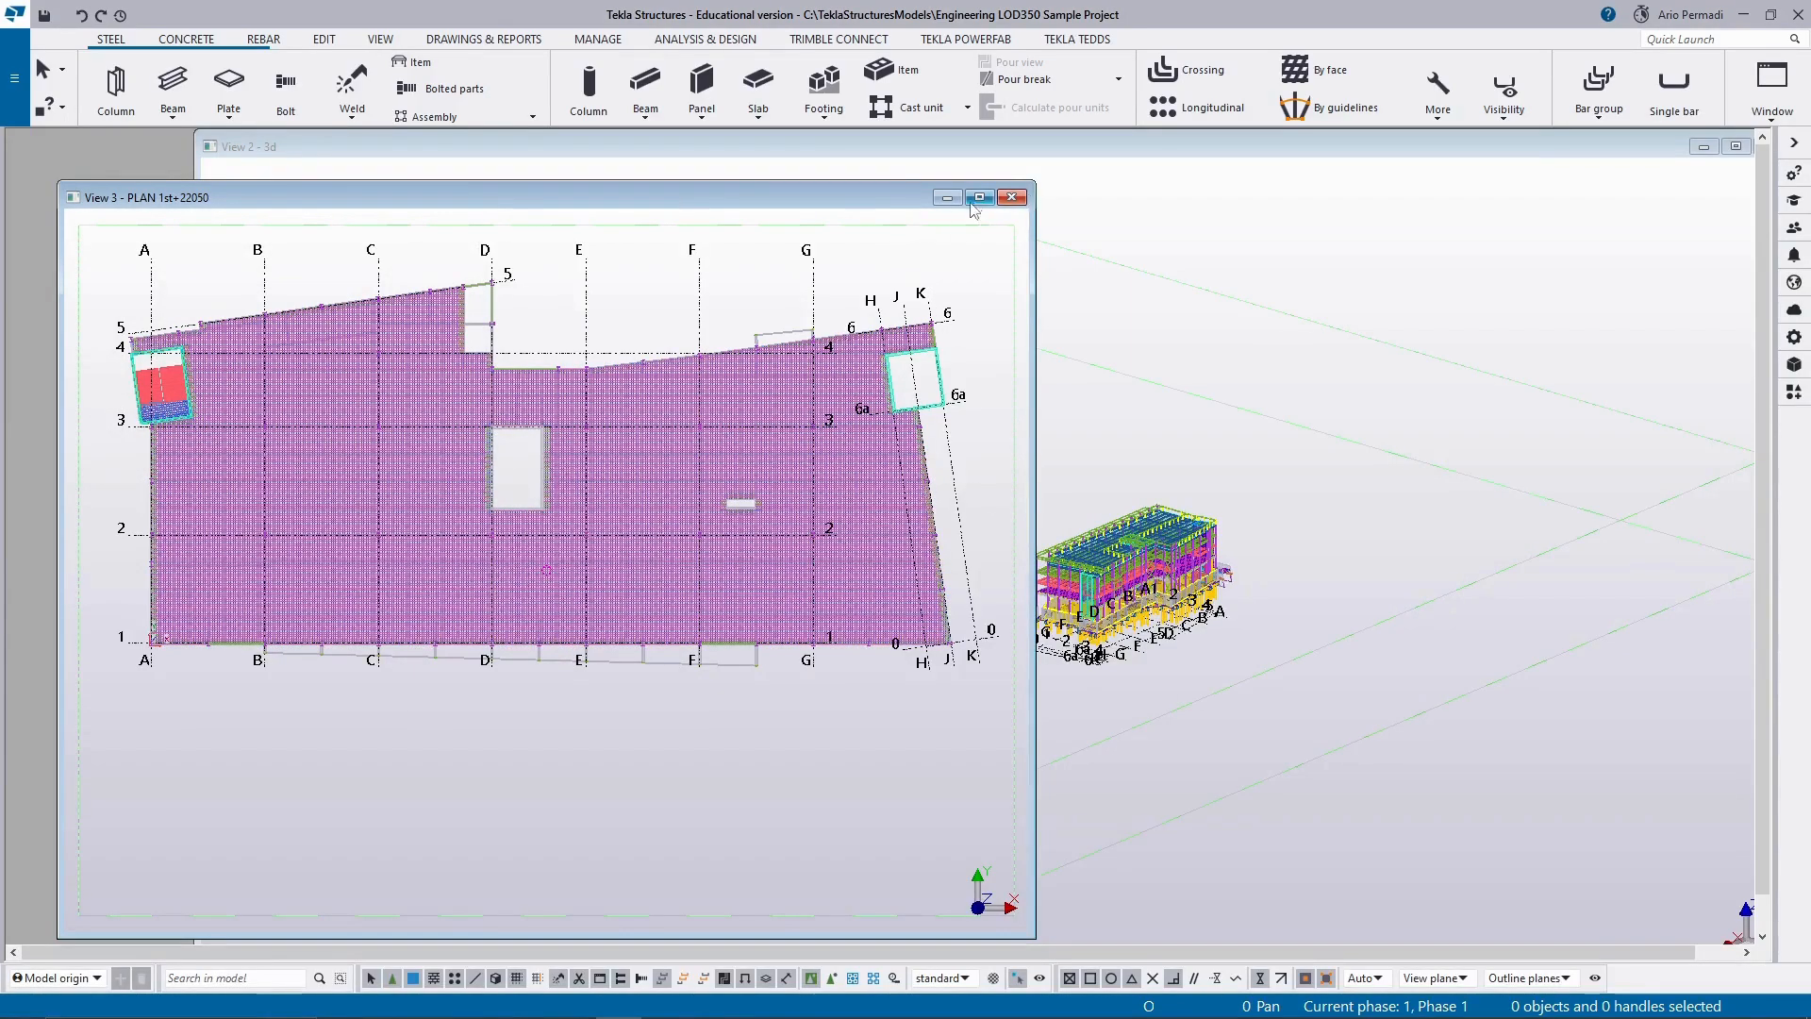
Move the first-floor plan view aside, maximize the 3d view around the building and dismiss the view's contextual toolbar.
left_click_drag(818, 193, 432, 164)
left_click(1371, 145)
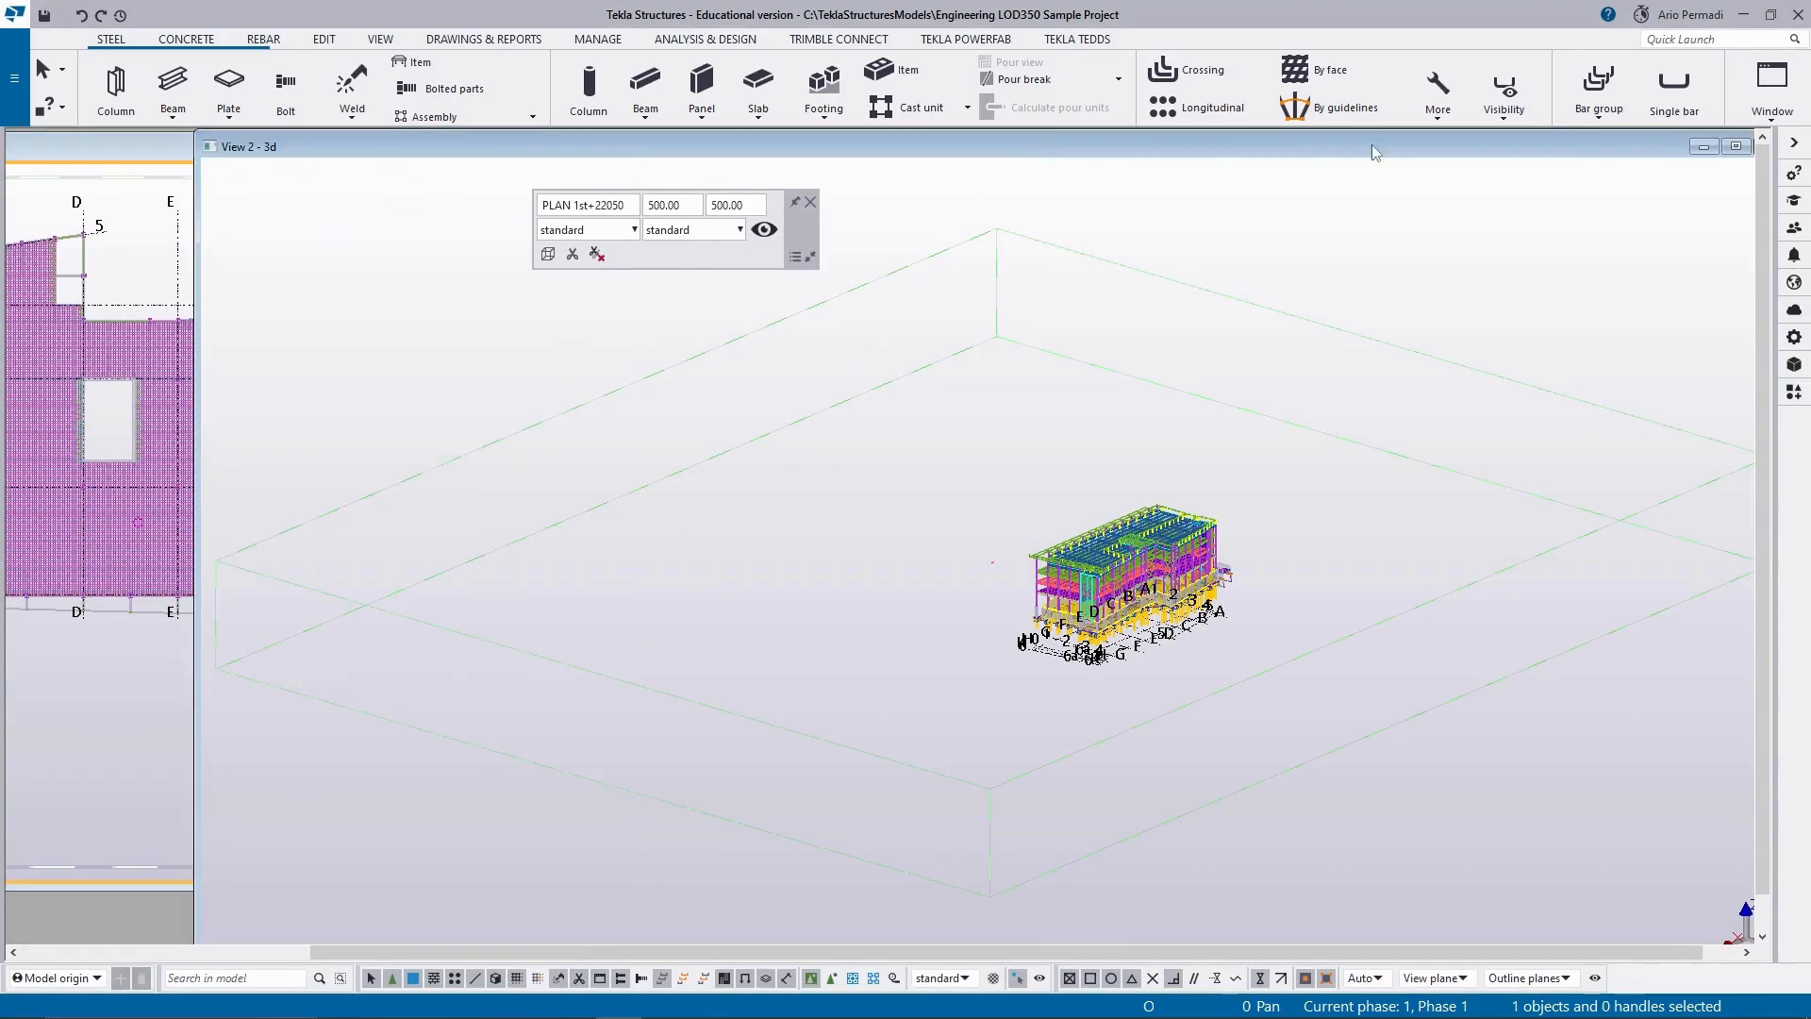
left_click(1737, 149)
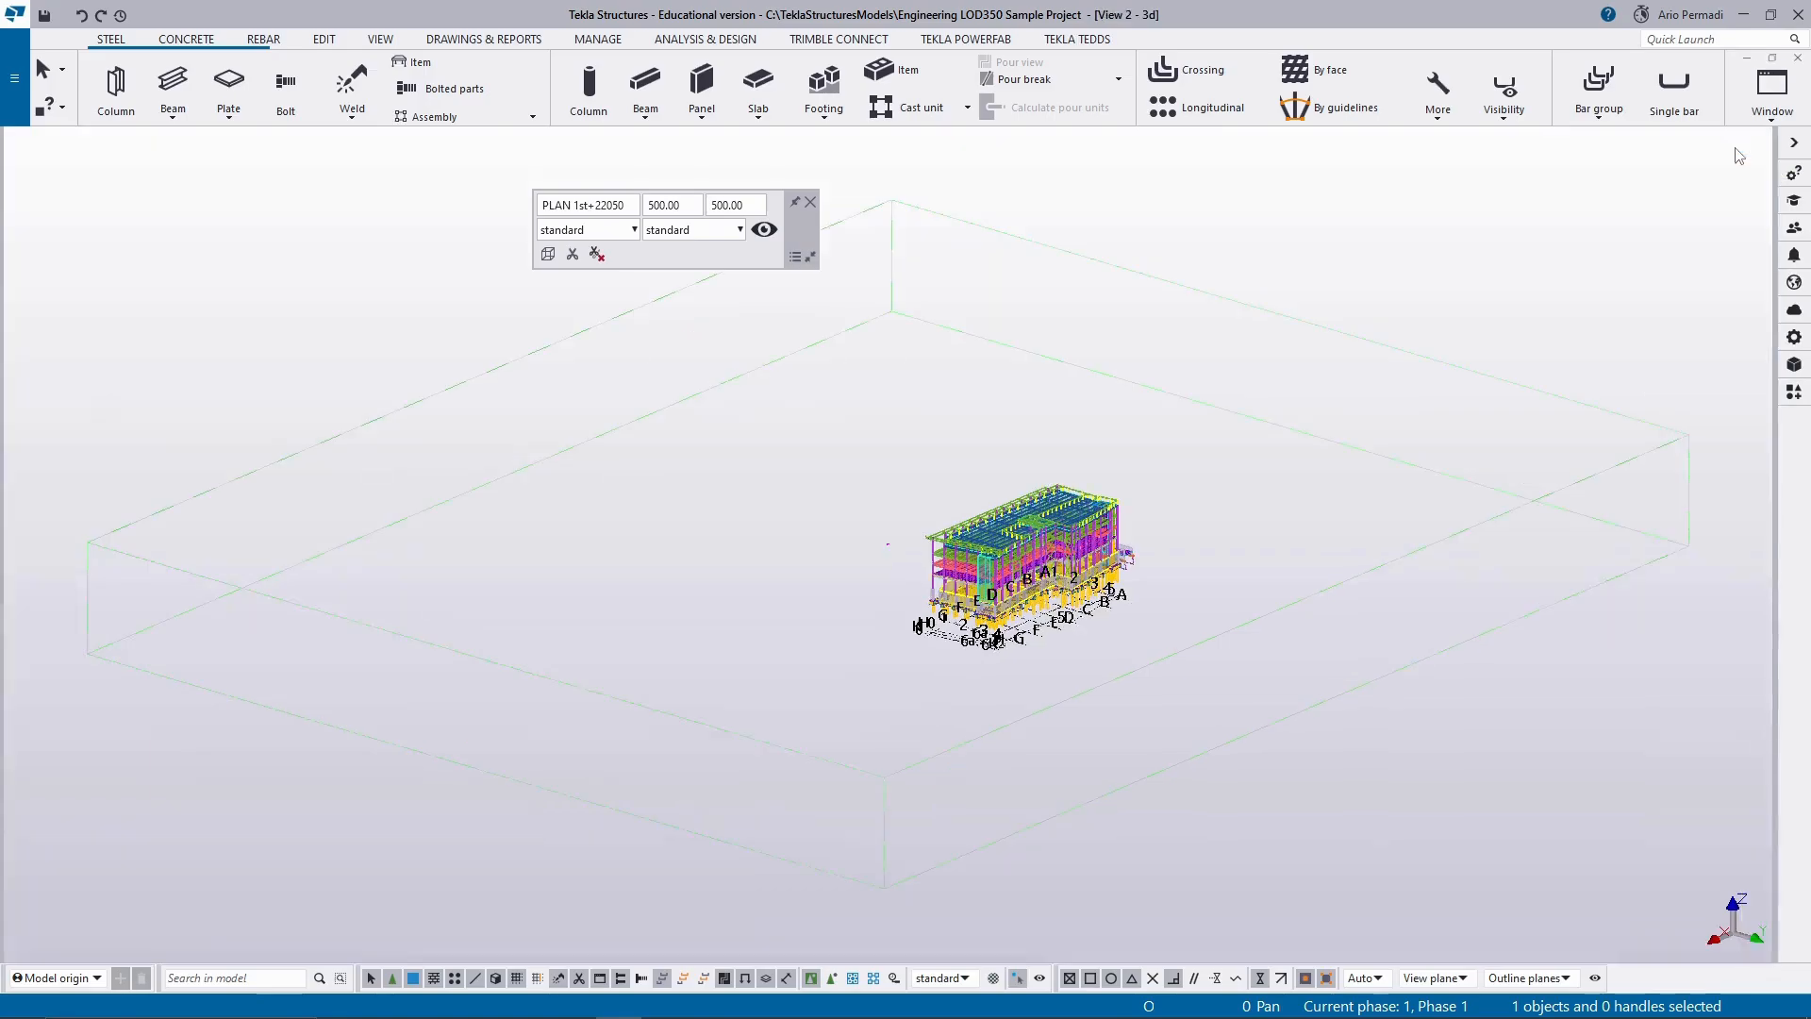
scroll(1060, 584, "up", 5)
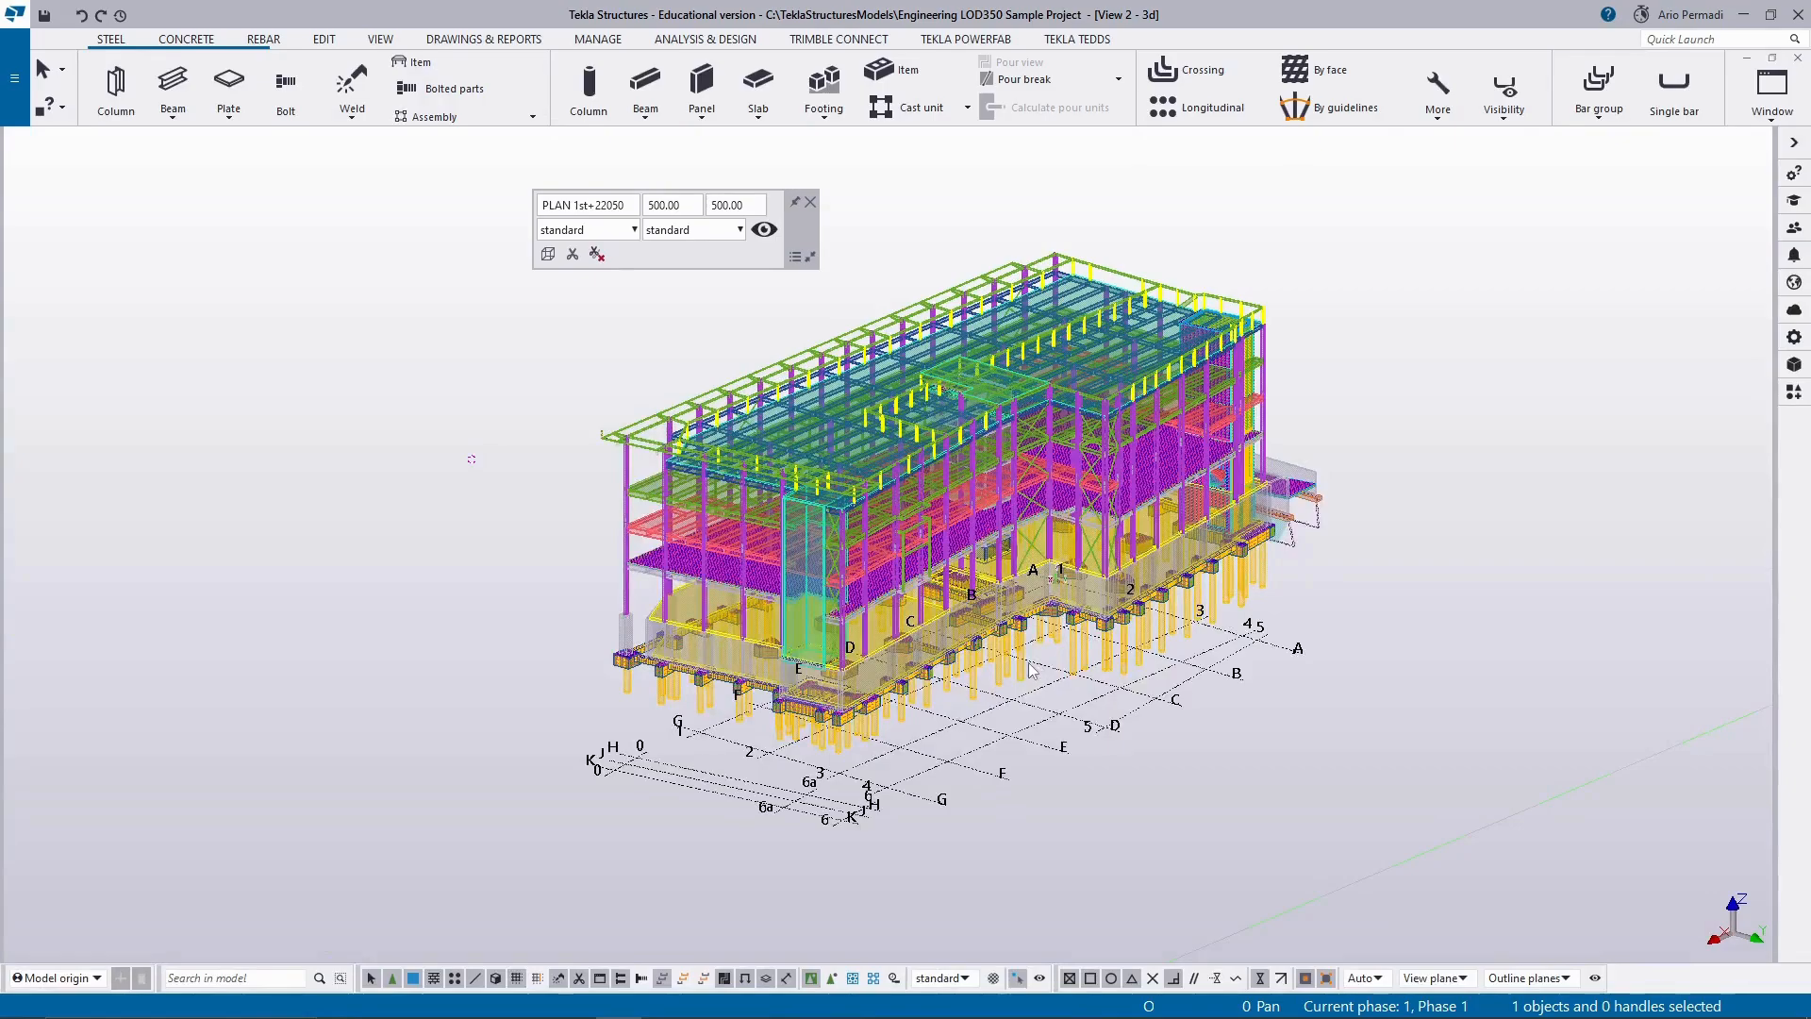
middle_click_drag(1073, 583, 990, 584)
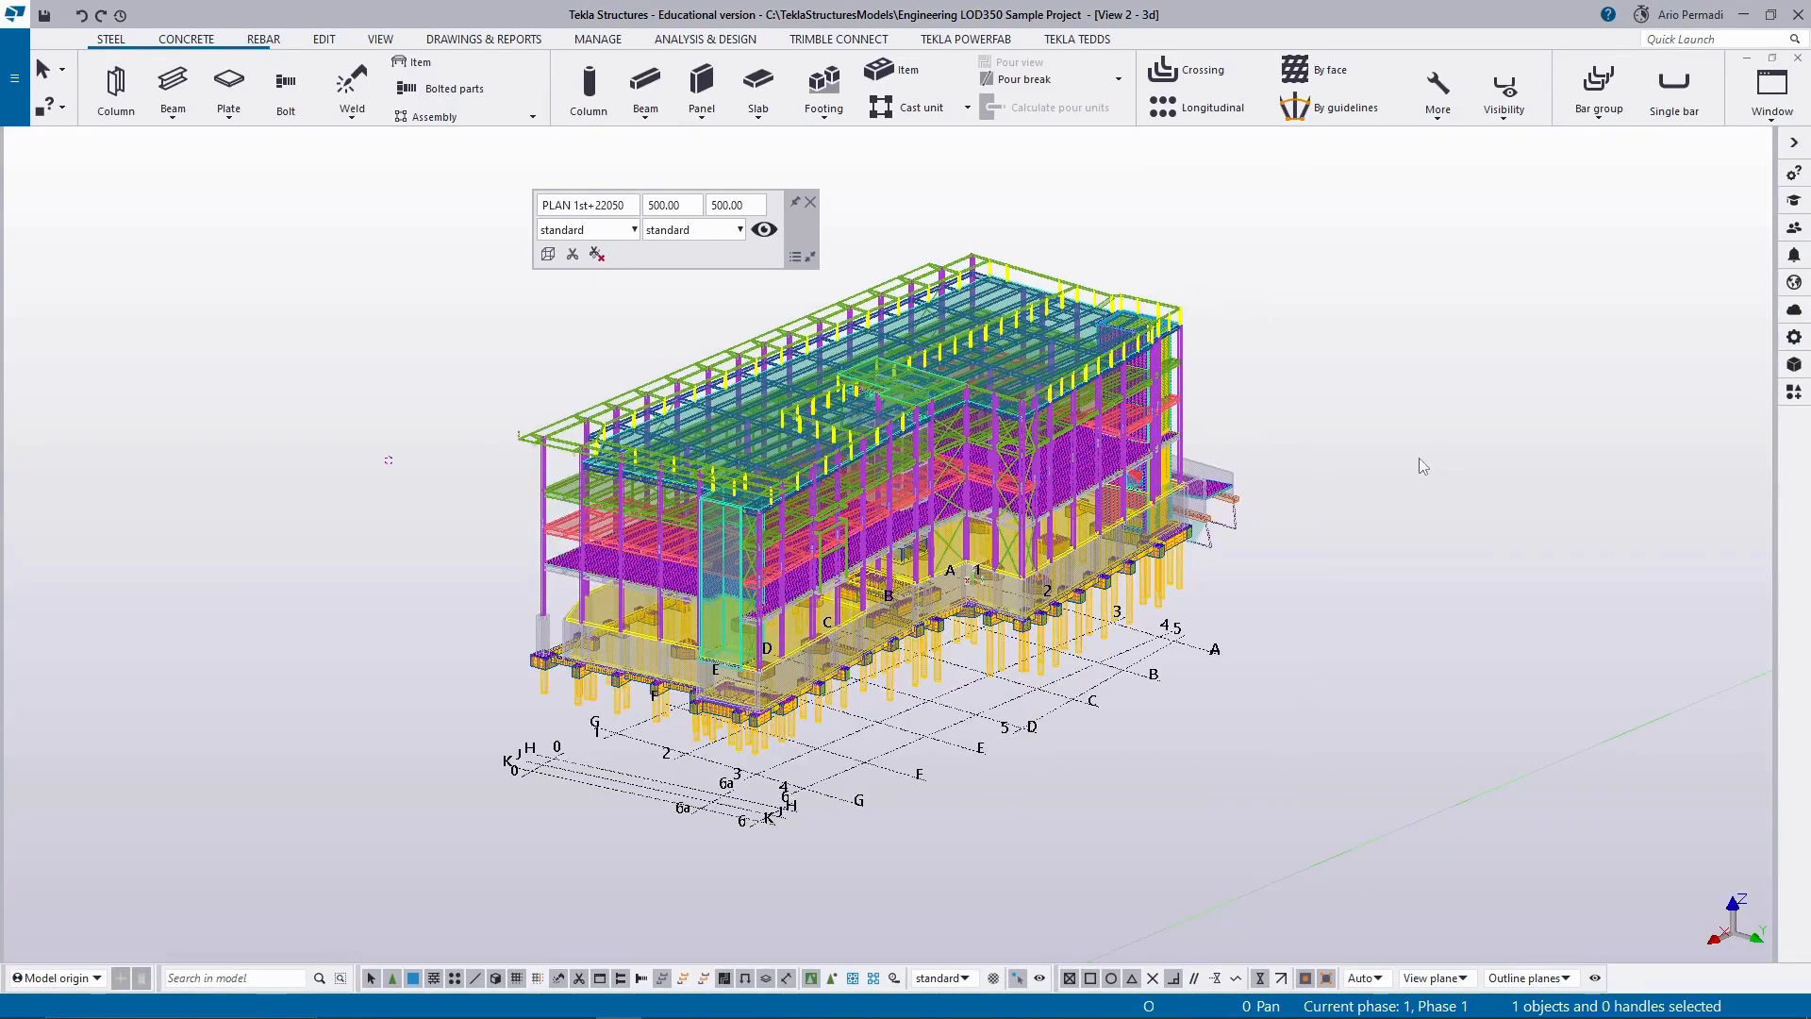
left_click(810, 202)
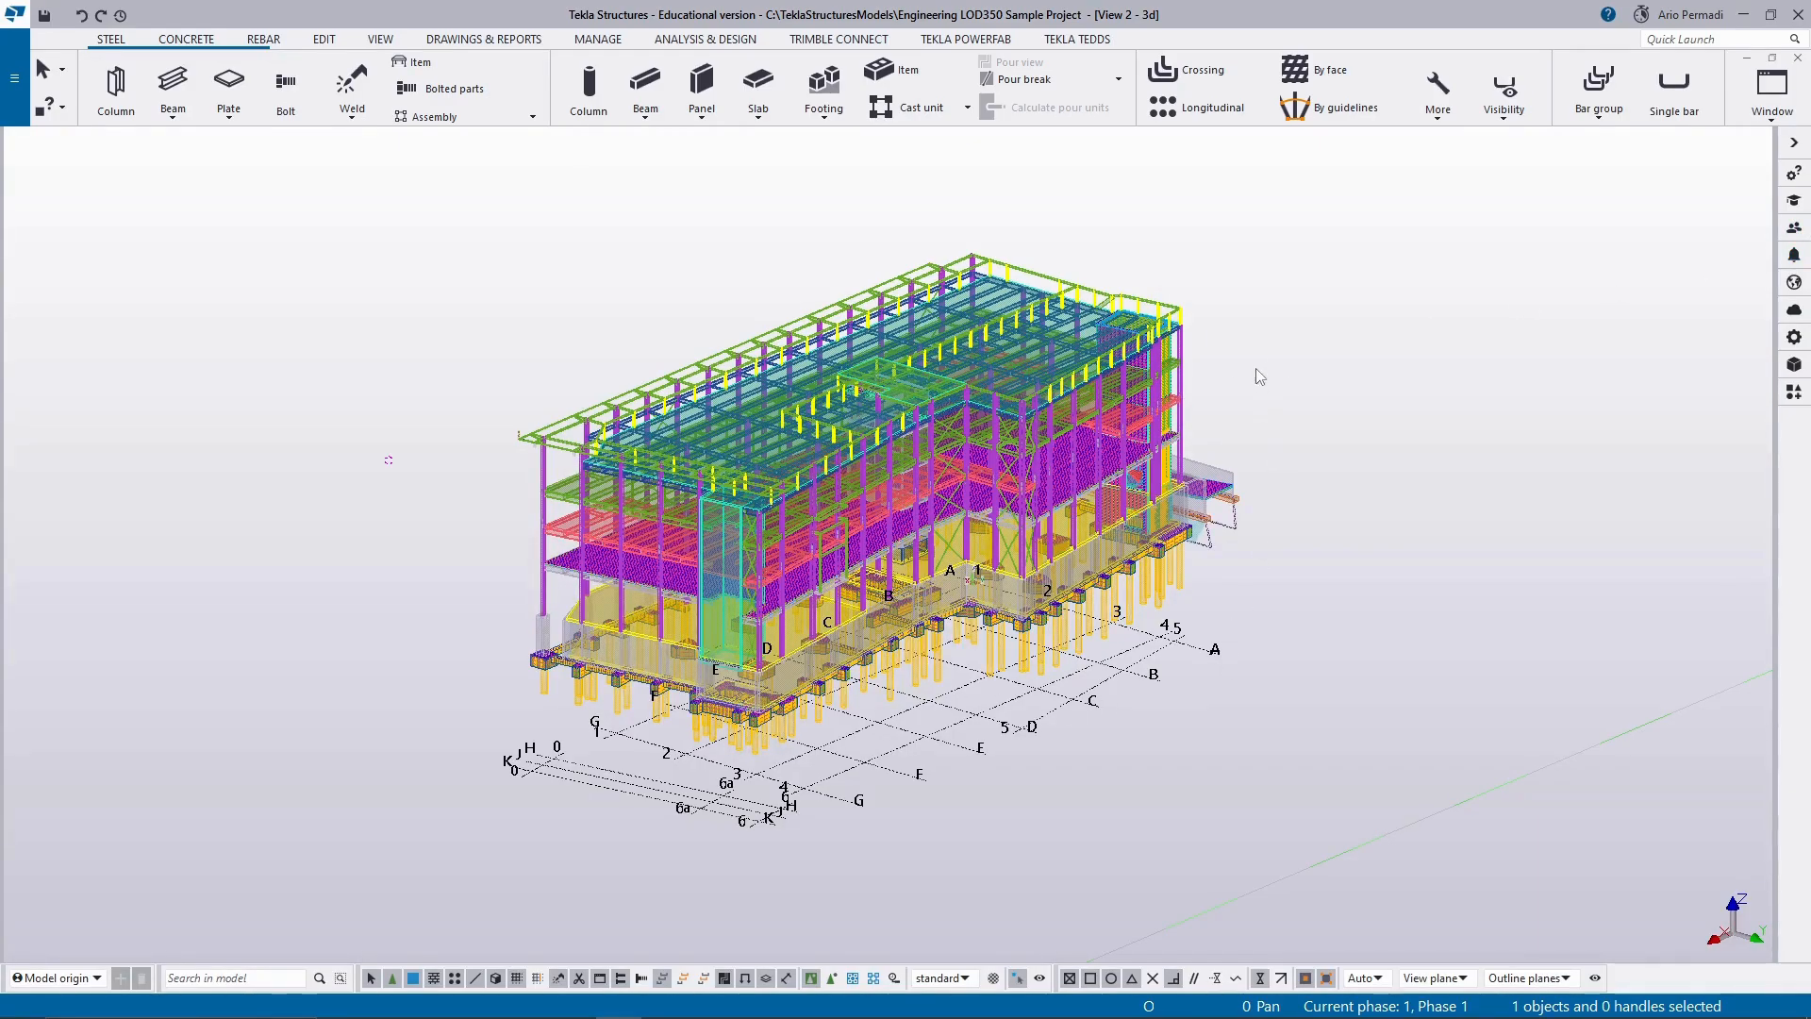
Inspect the ramp end of the building in the 3d view and select the lower HEB400 column at grid corner A-1.
middle_click_drag(1255, 370, 1116, 374)
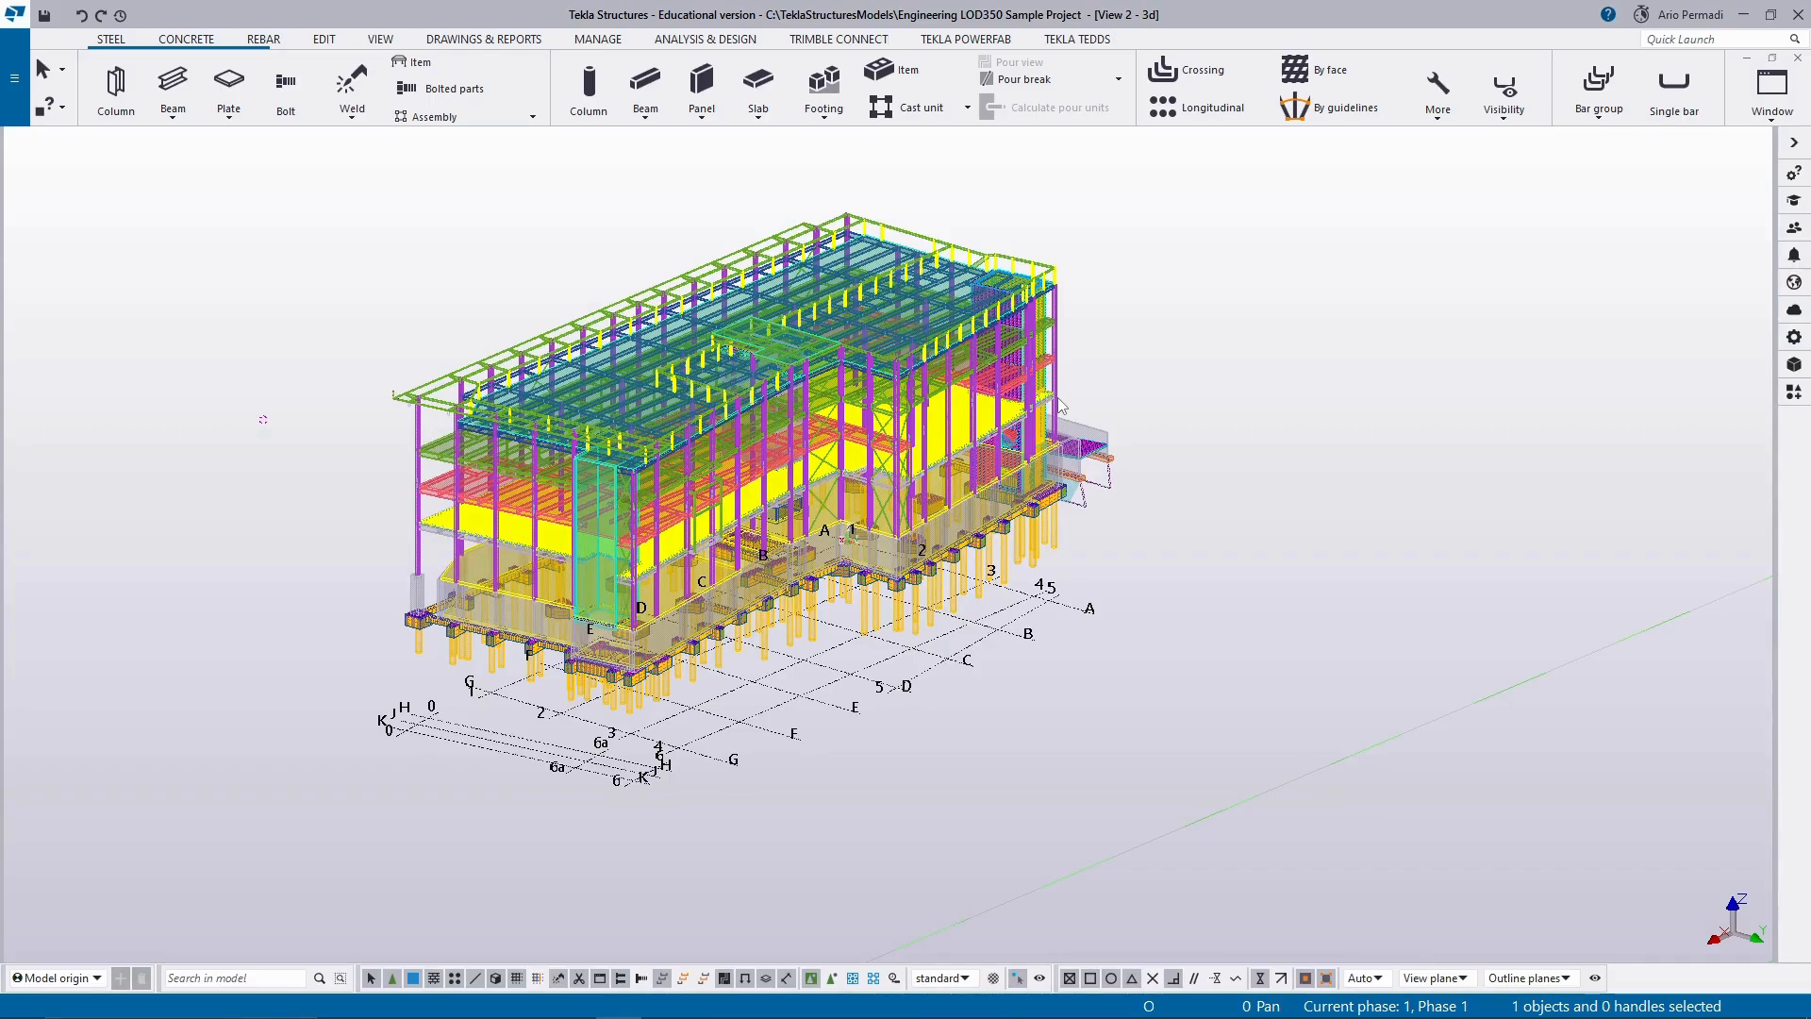
middle_click_drag(1120, 524, 1209, 478, "ctrl")
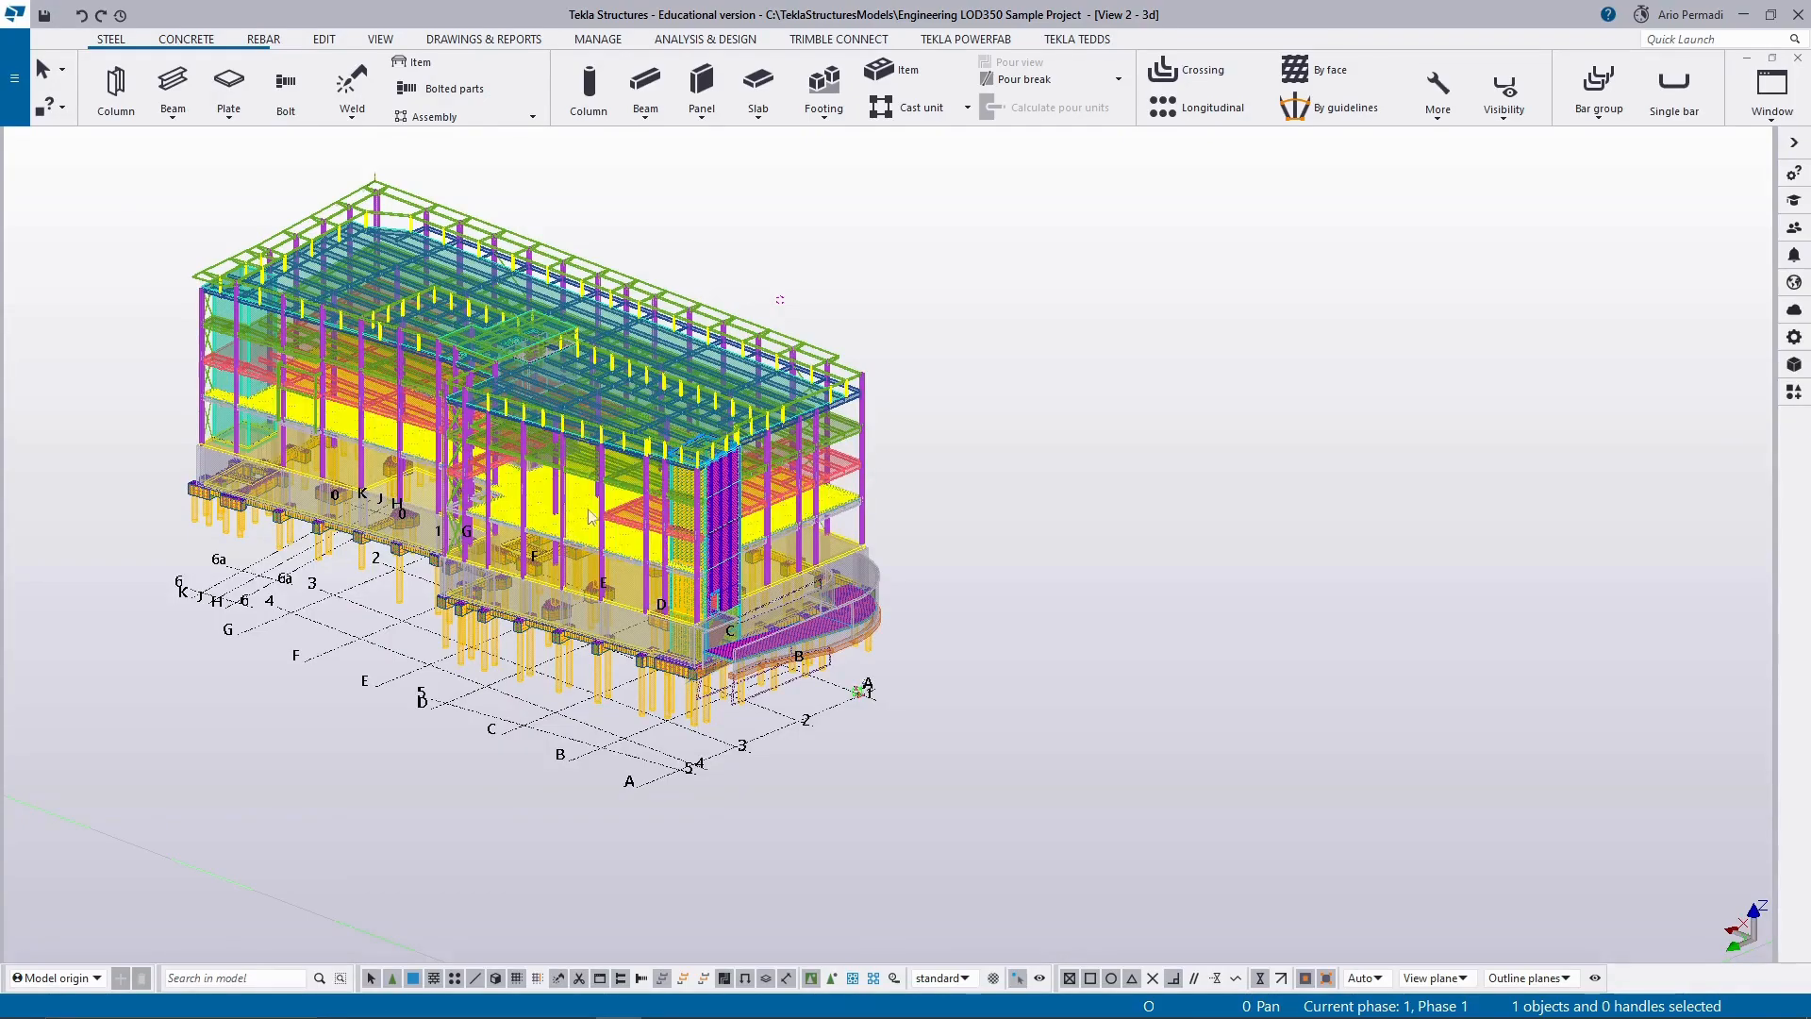
scroll(618, 509, "up", 2)
scroll(658, 571, "up", 2)
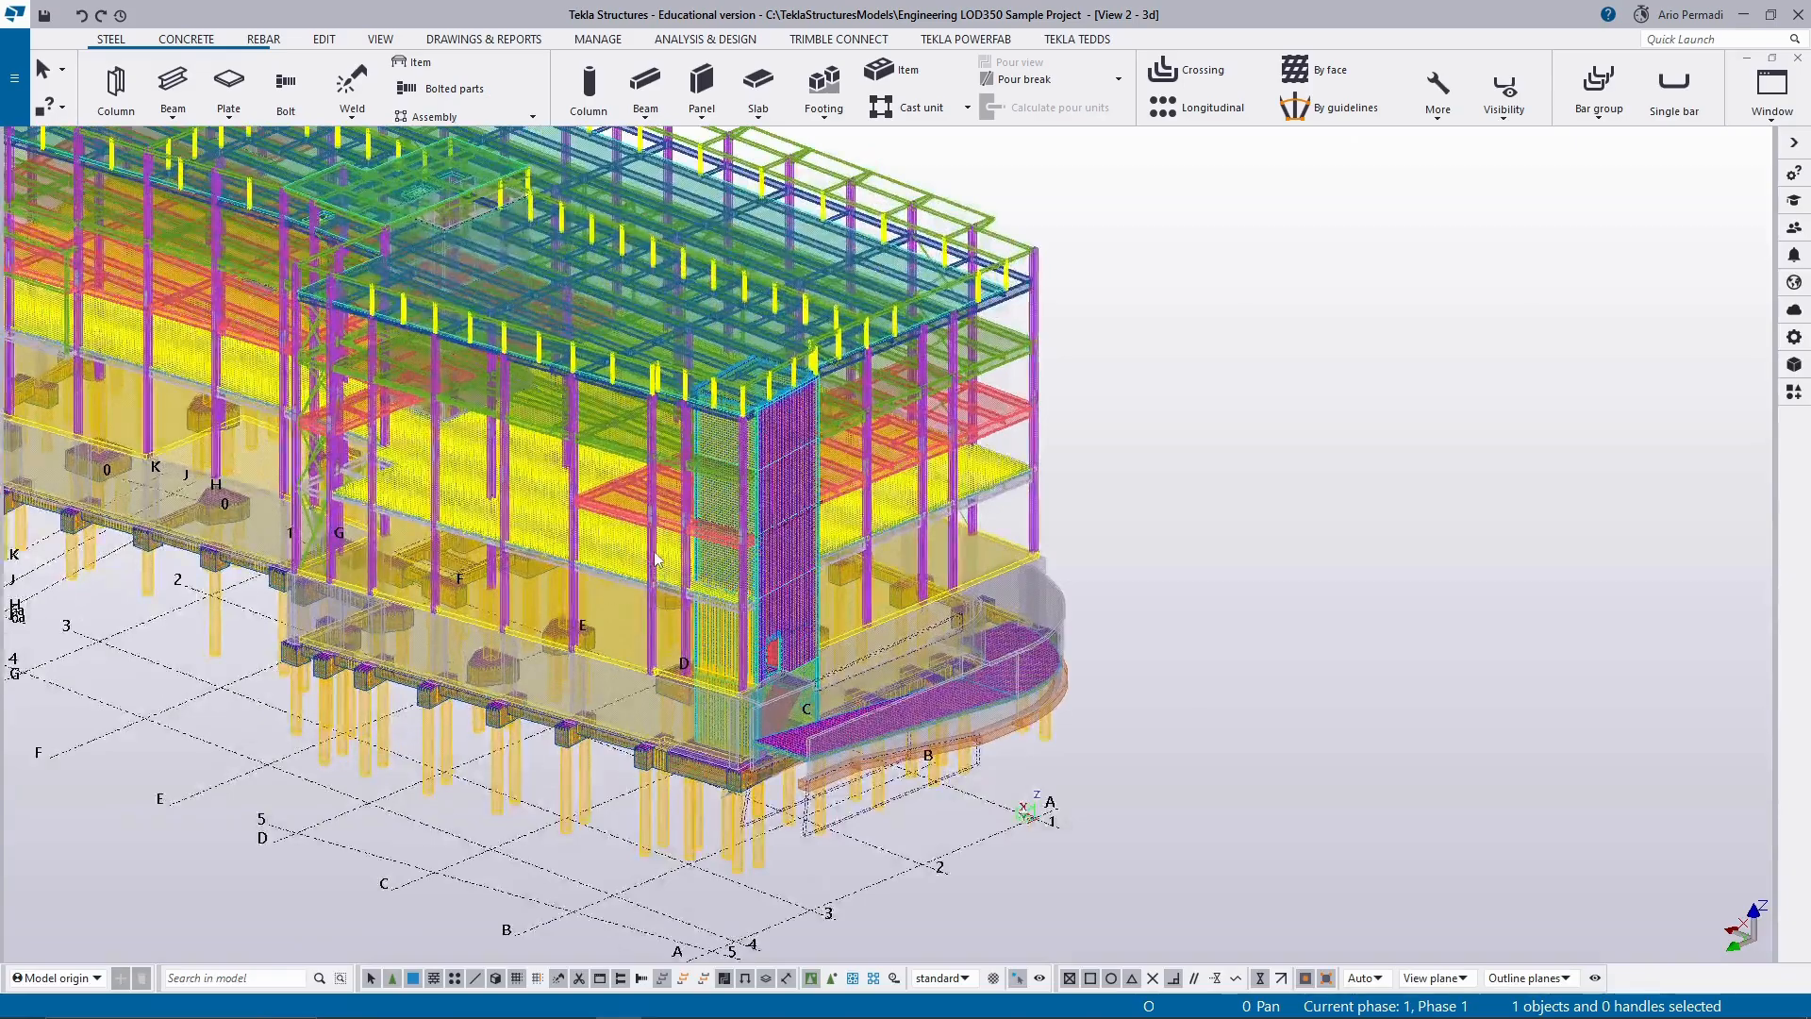
left_click(654, 552)
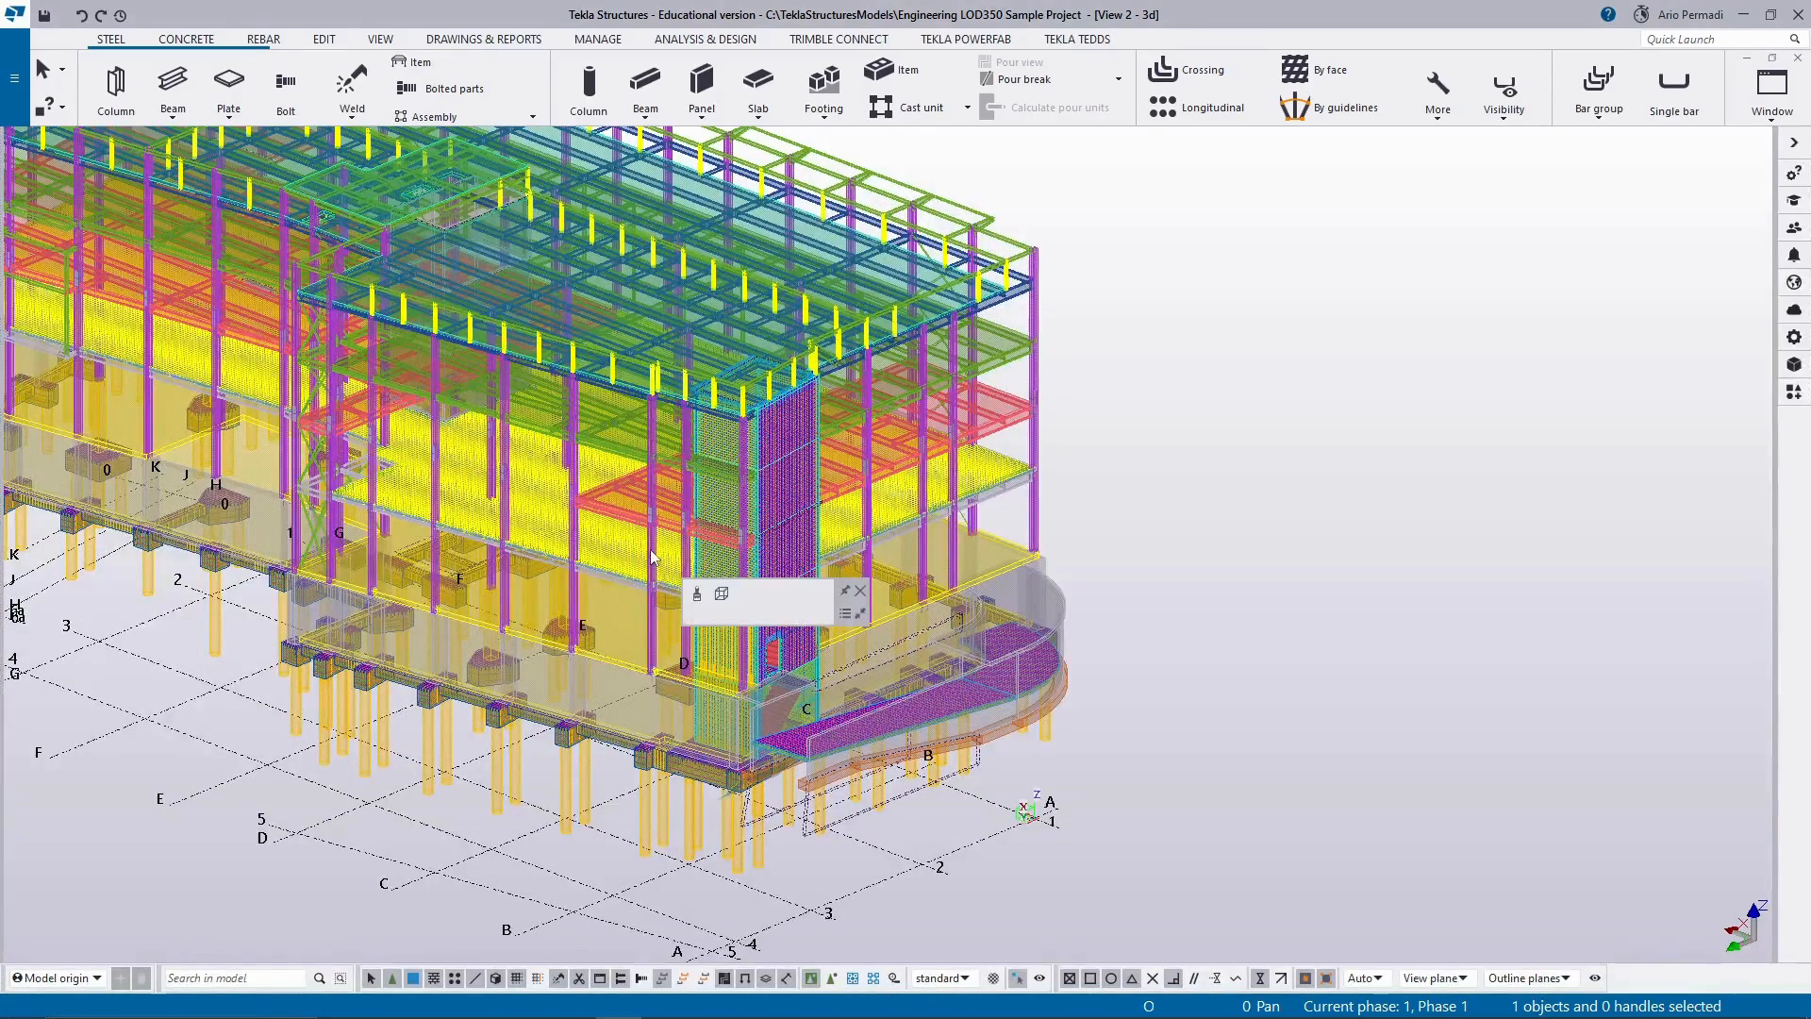
mouse_move(865, 509)
middle_mouse_down("ctrl")
mouse_move(804, 509)
mouse_move(853, 509)
middle_mouse_up("ctrl")
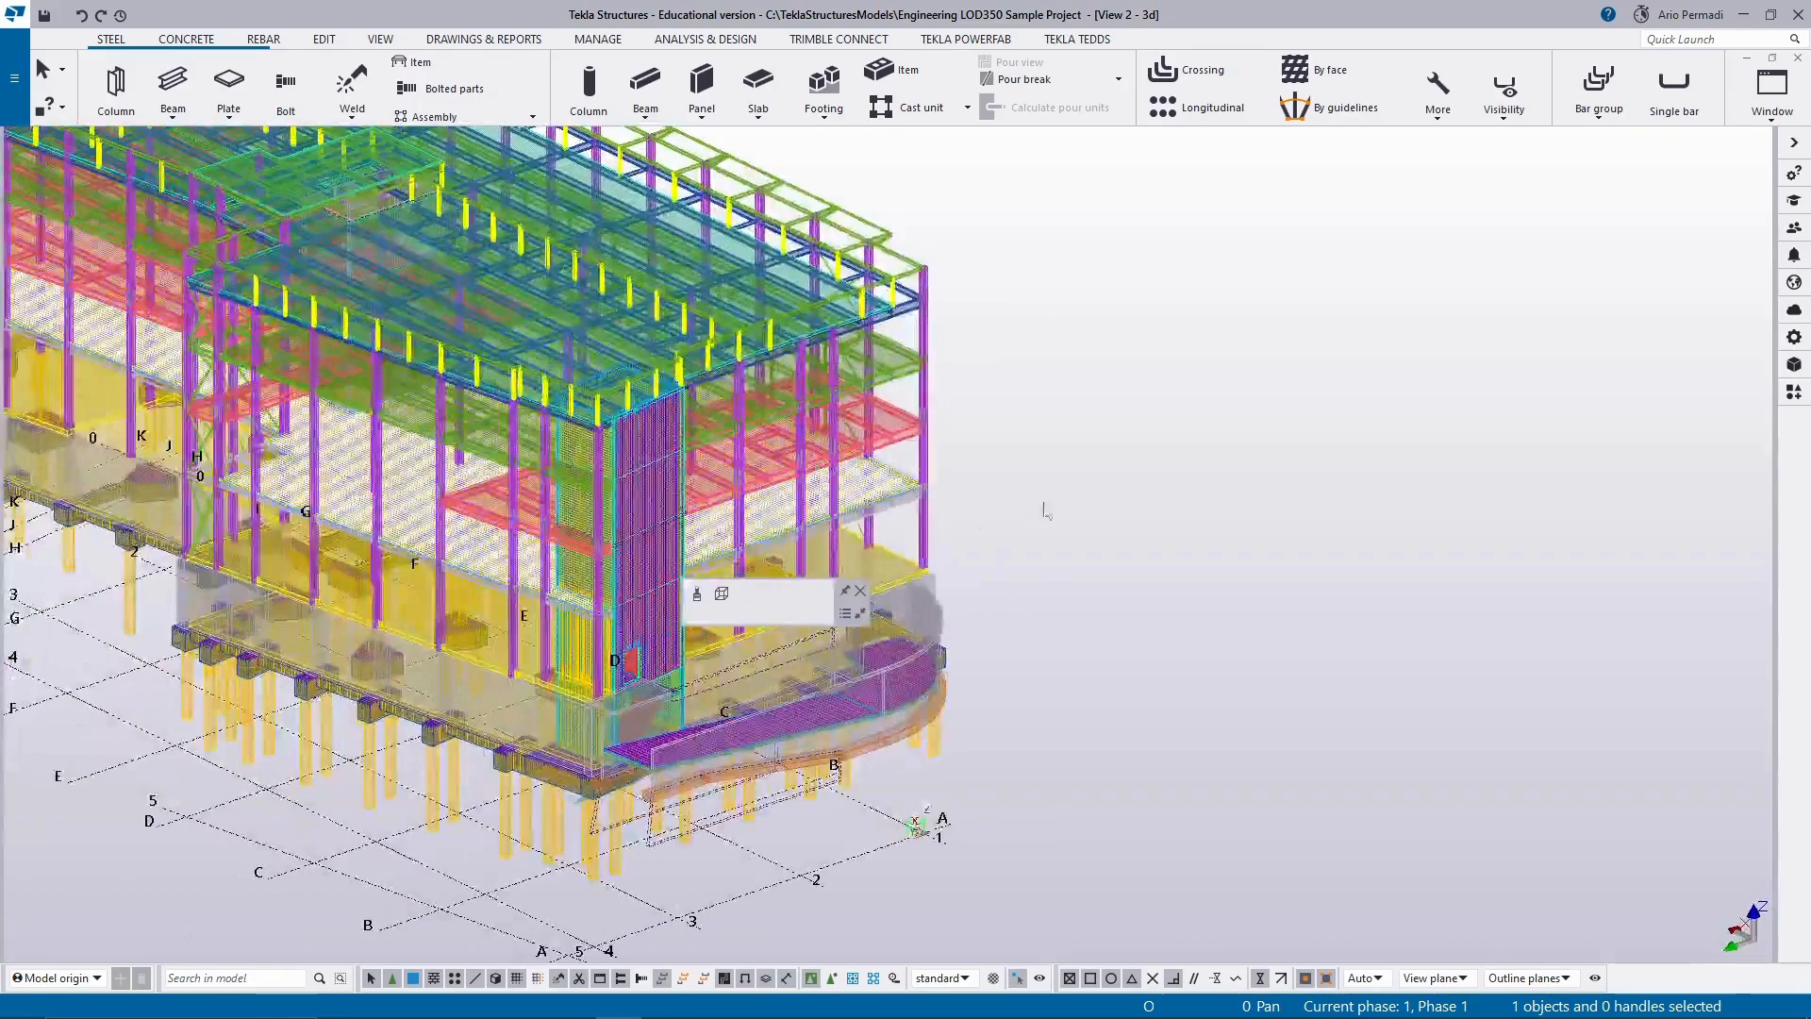
left_click(942, 473)
left_click(925, 454)
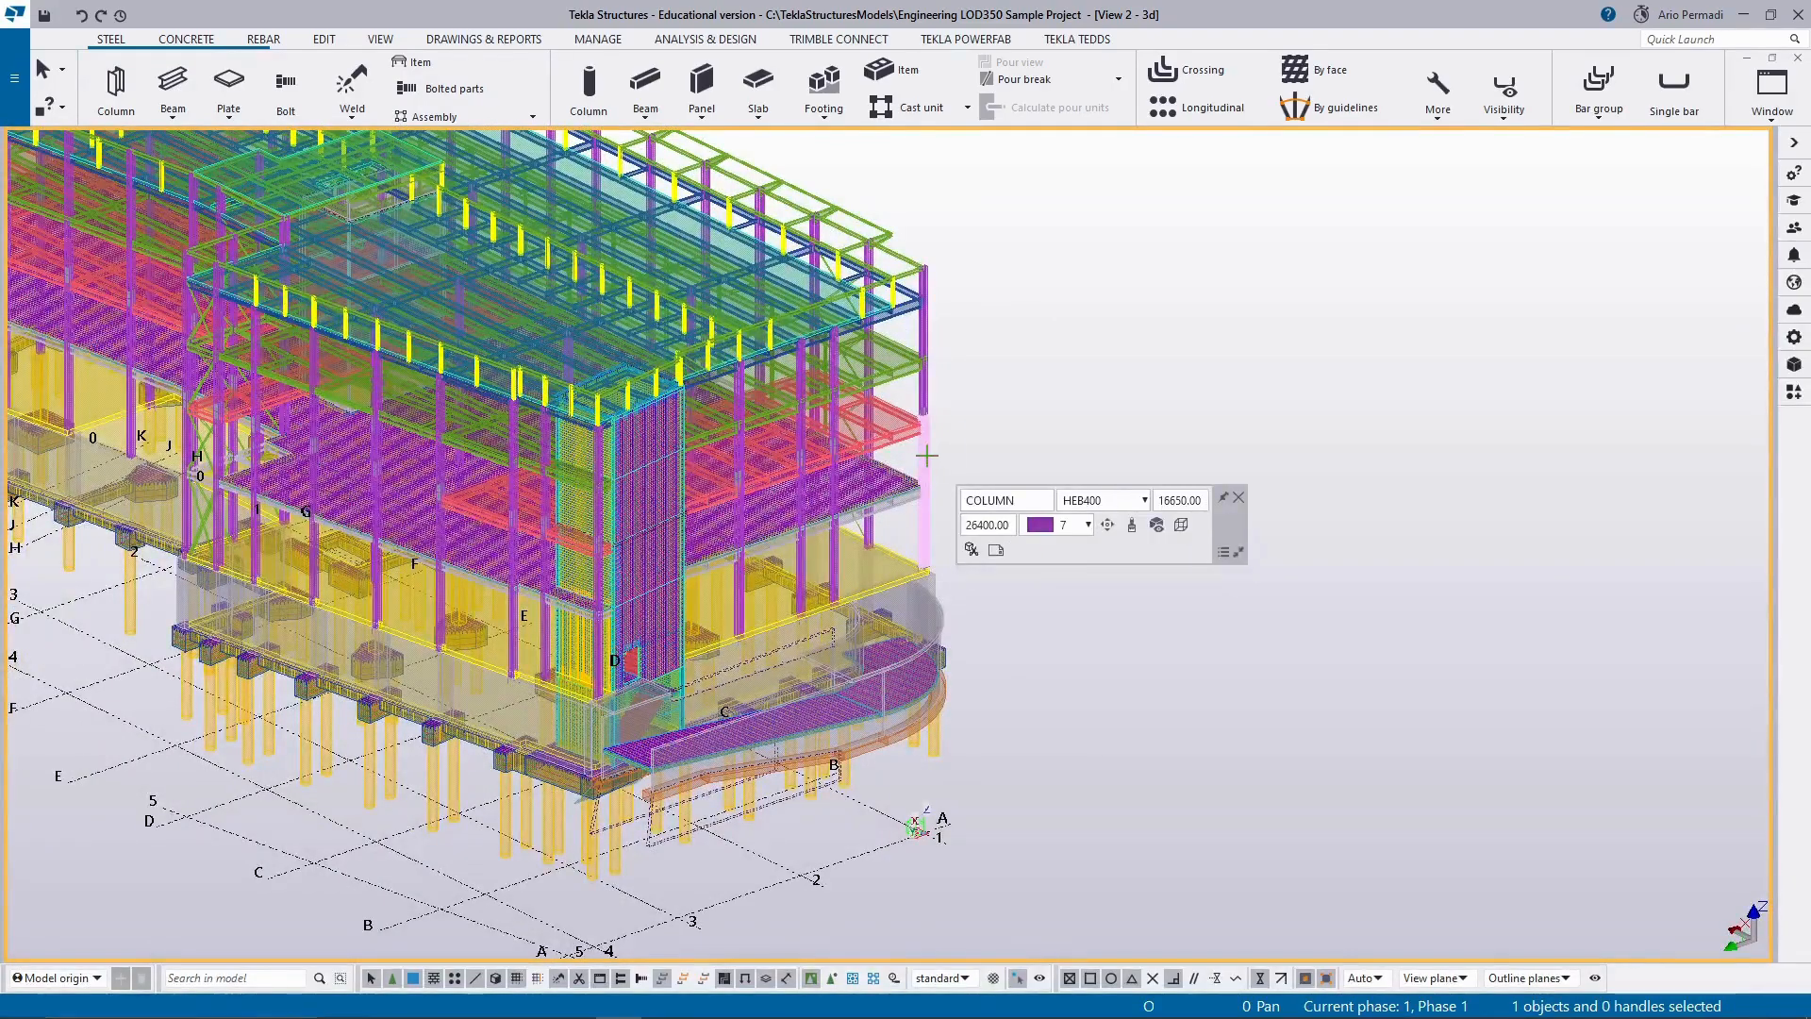
Examine the whole building from several sides in the 3d view, including the roof framing, facade and foundations.
middle_click_drag(998, 424, 1211, 416, "ctrl")
scroll(1211, 416, "down", 2)
left_click(1232, 496)
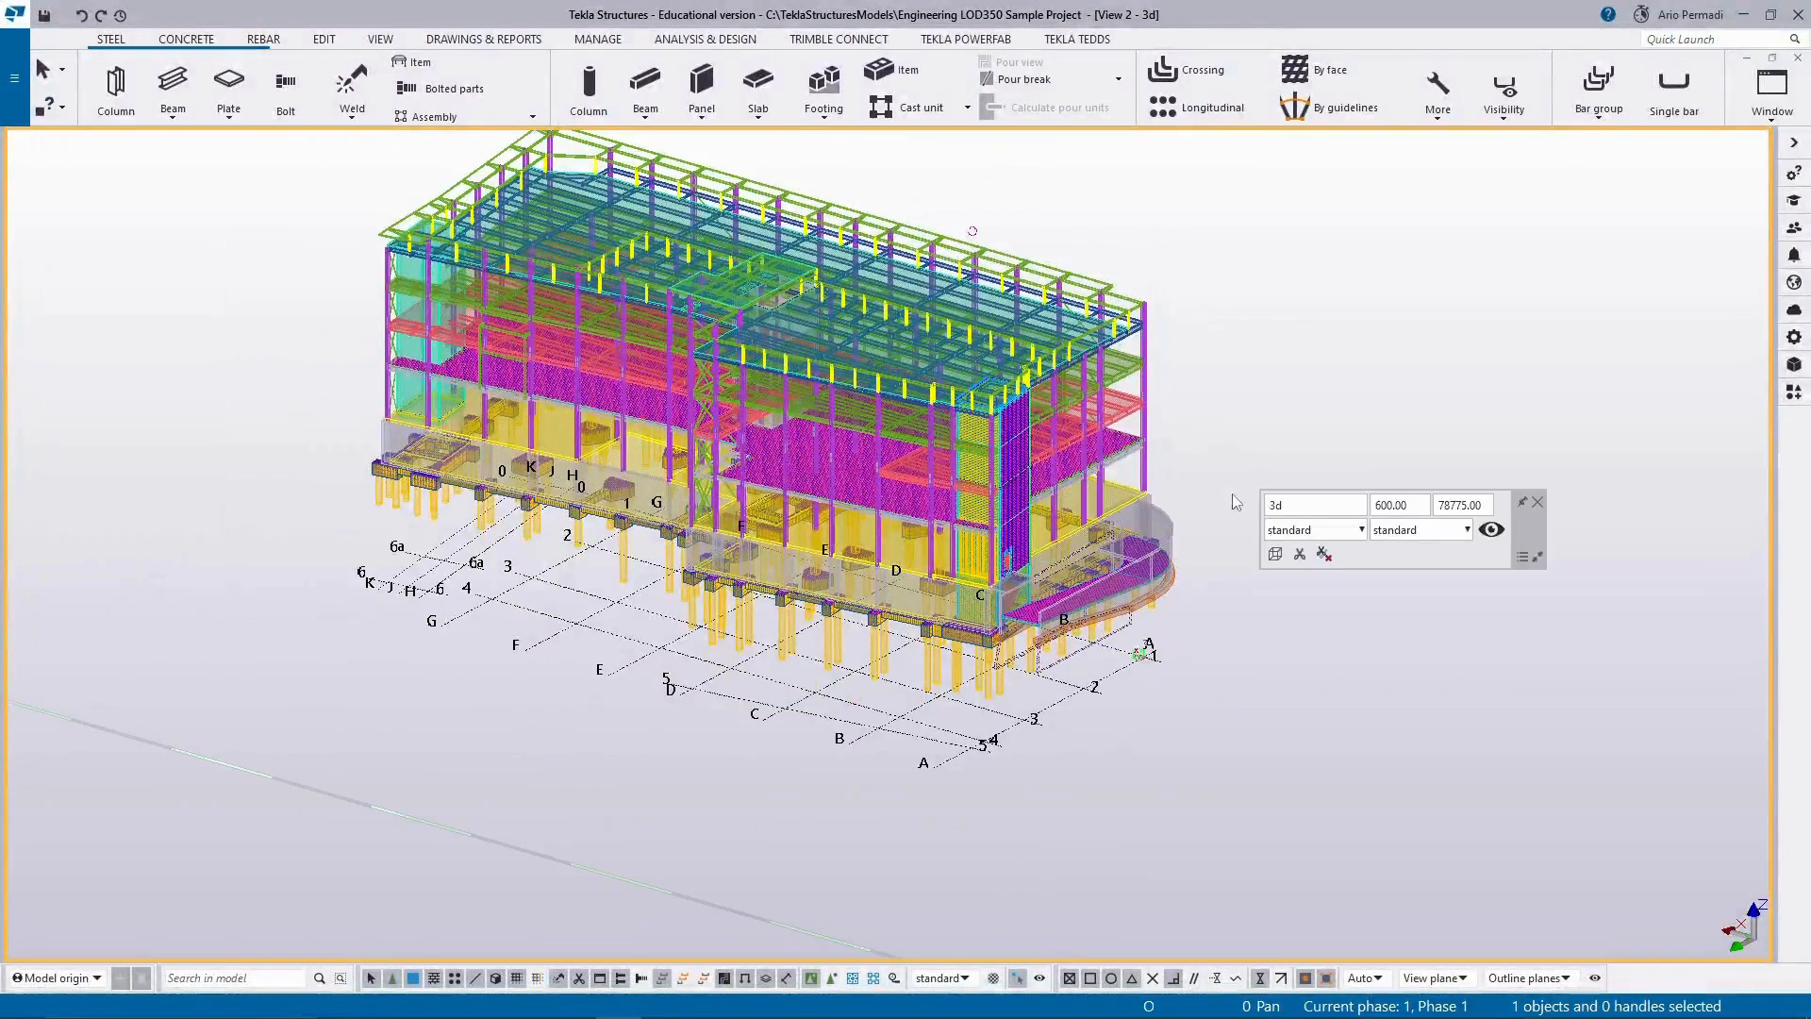
scroll(1142, 420, "up", 2)
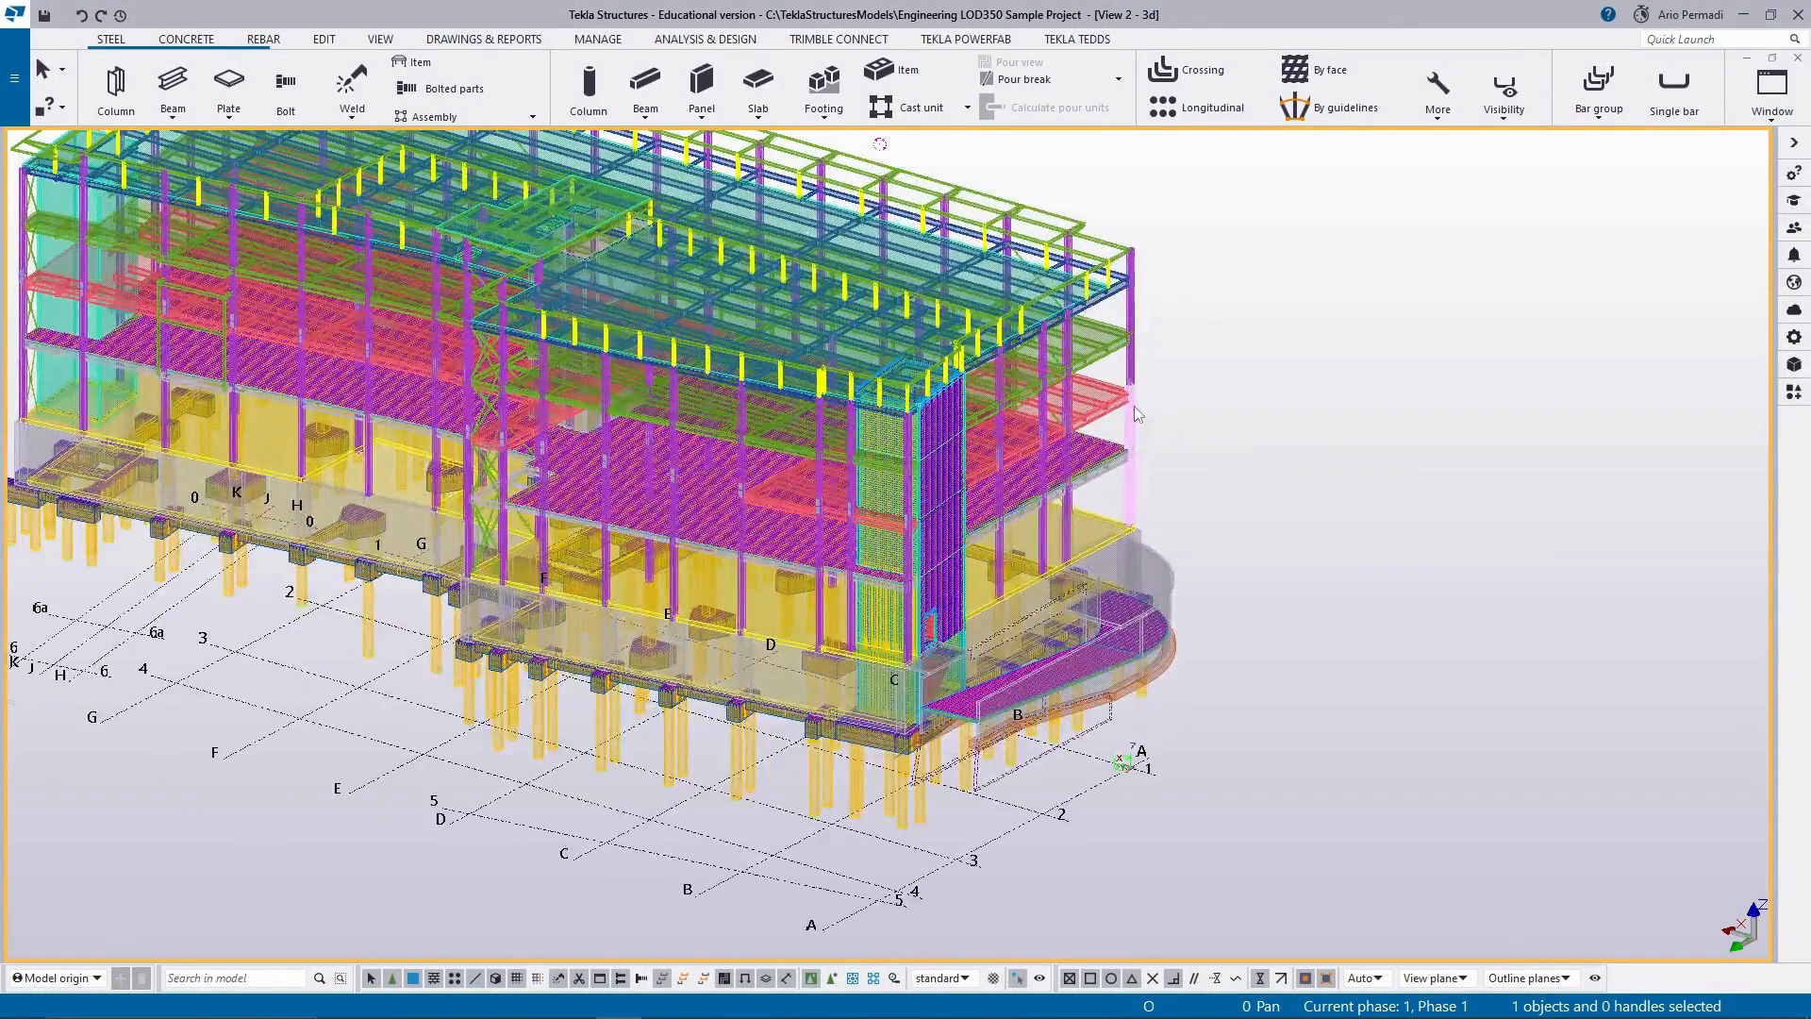
middle_click_drag(1173, 485, 889, 485)
middle_click_drag(222, 413, 610, 449, "ctrl")
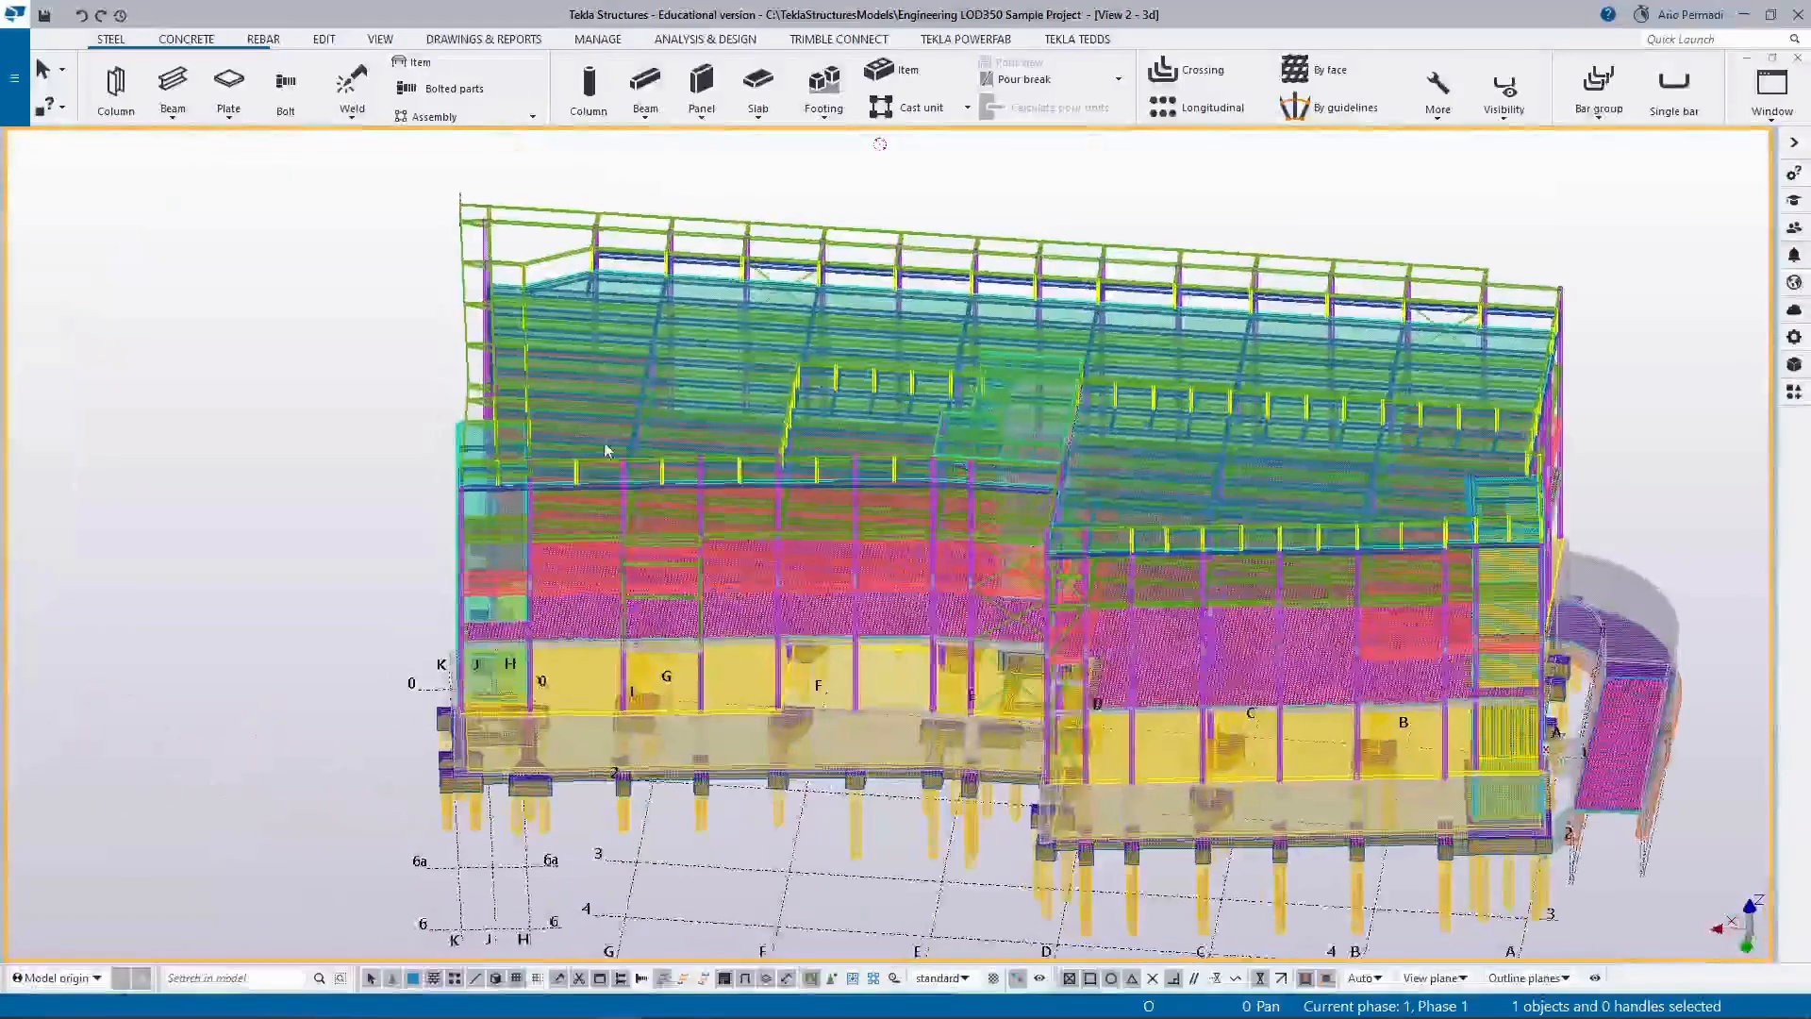
scroll(679, 441, "down", 2)
middle_click_drag(473, 392, 752, 299, "ctrl")
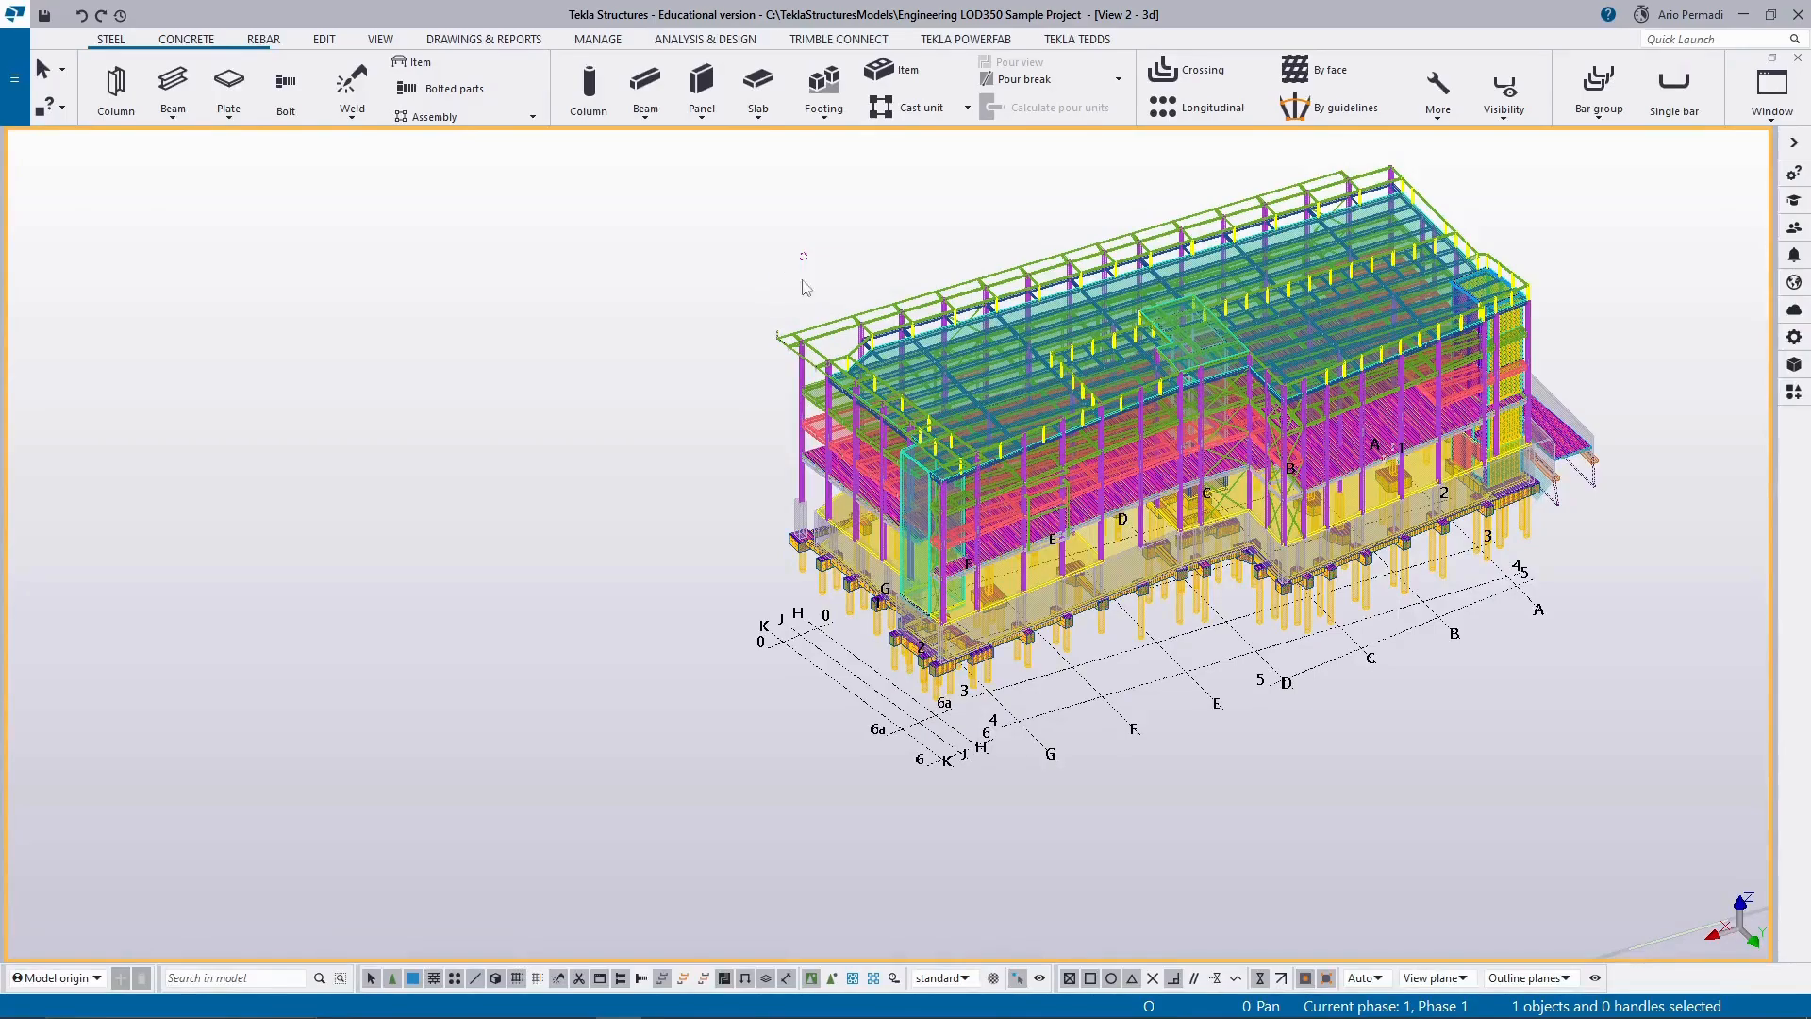
Inspect the roof corner of the building and review the 3d view's properties without changing them.
left_click(803, 415)
scroll(835, 357, "up", 2)
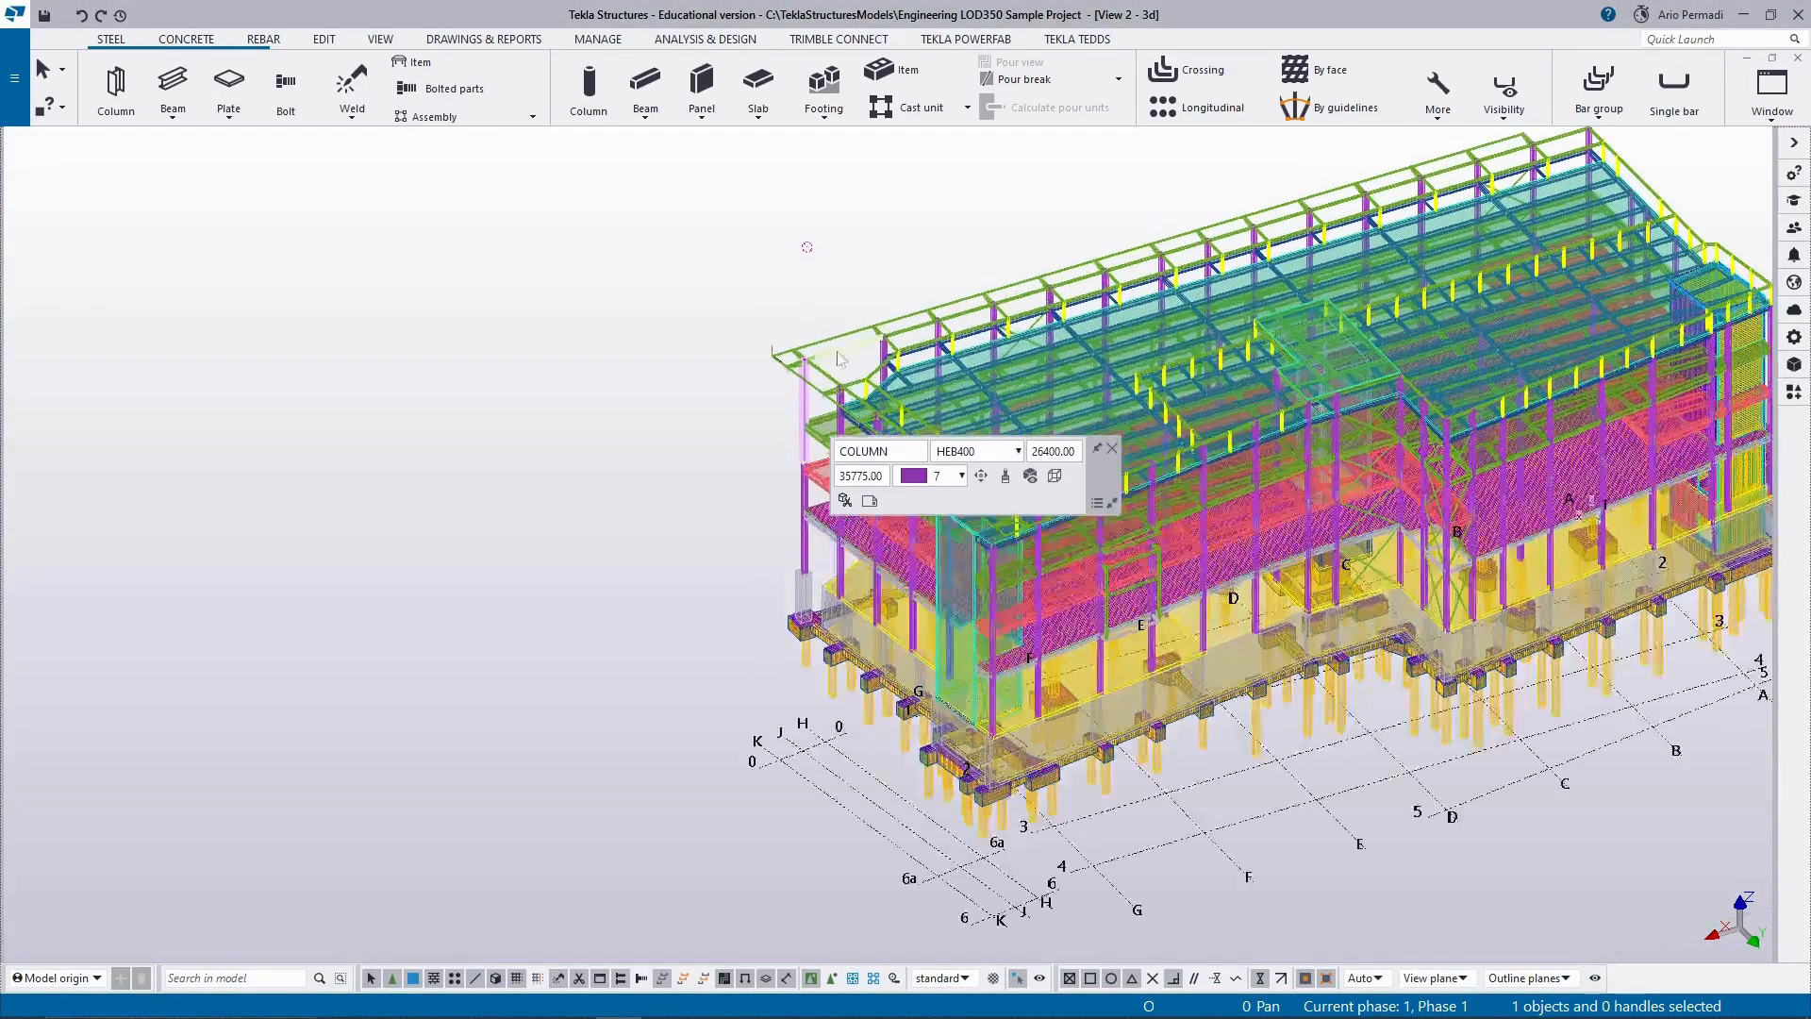
scroll(768, 194, "up", 5)
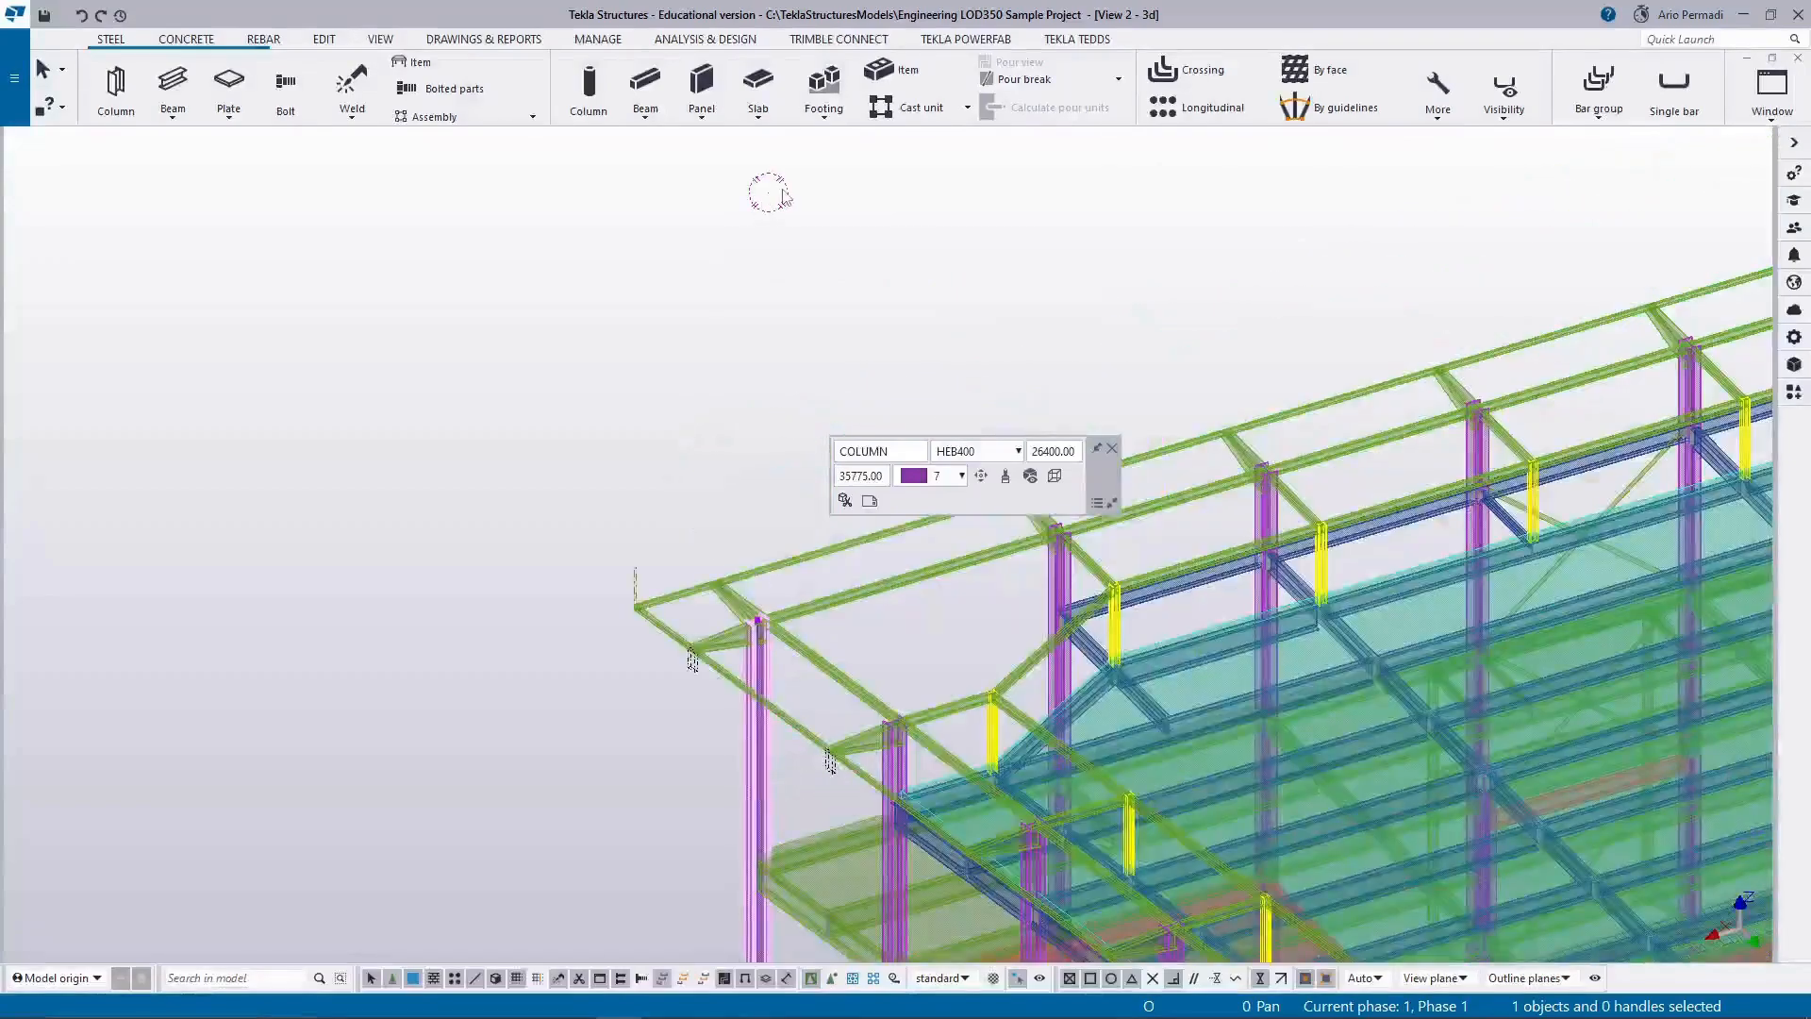
scroll(783, 195, "up", 1)
double_click(781, 194)
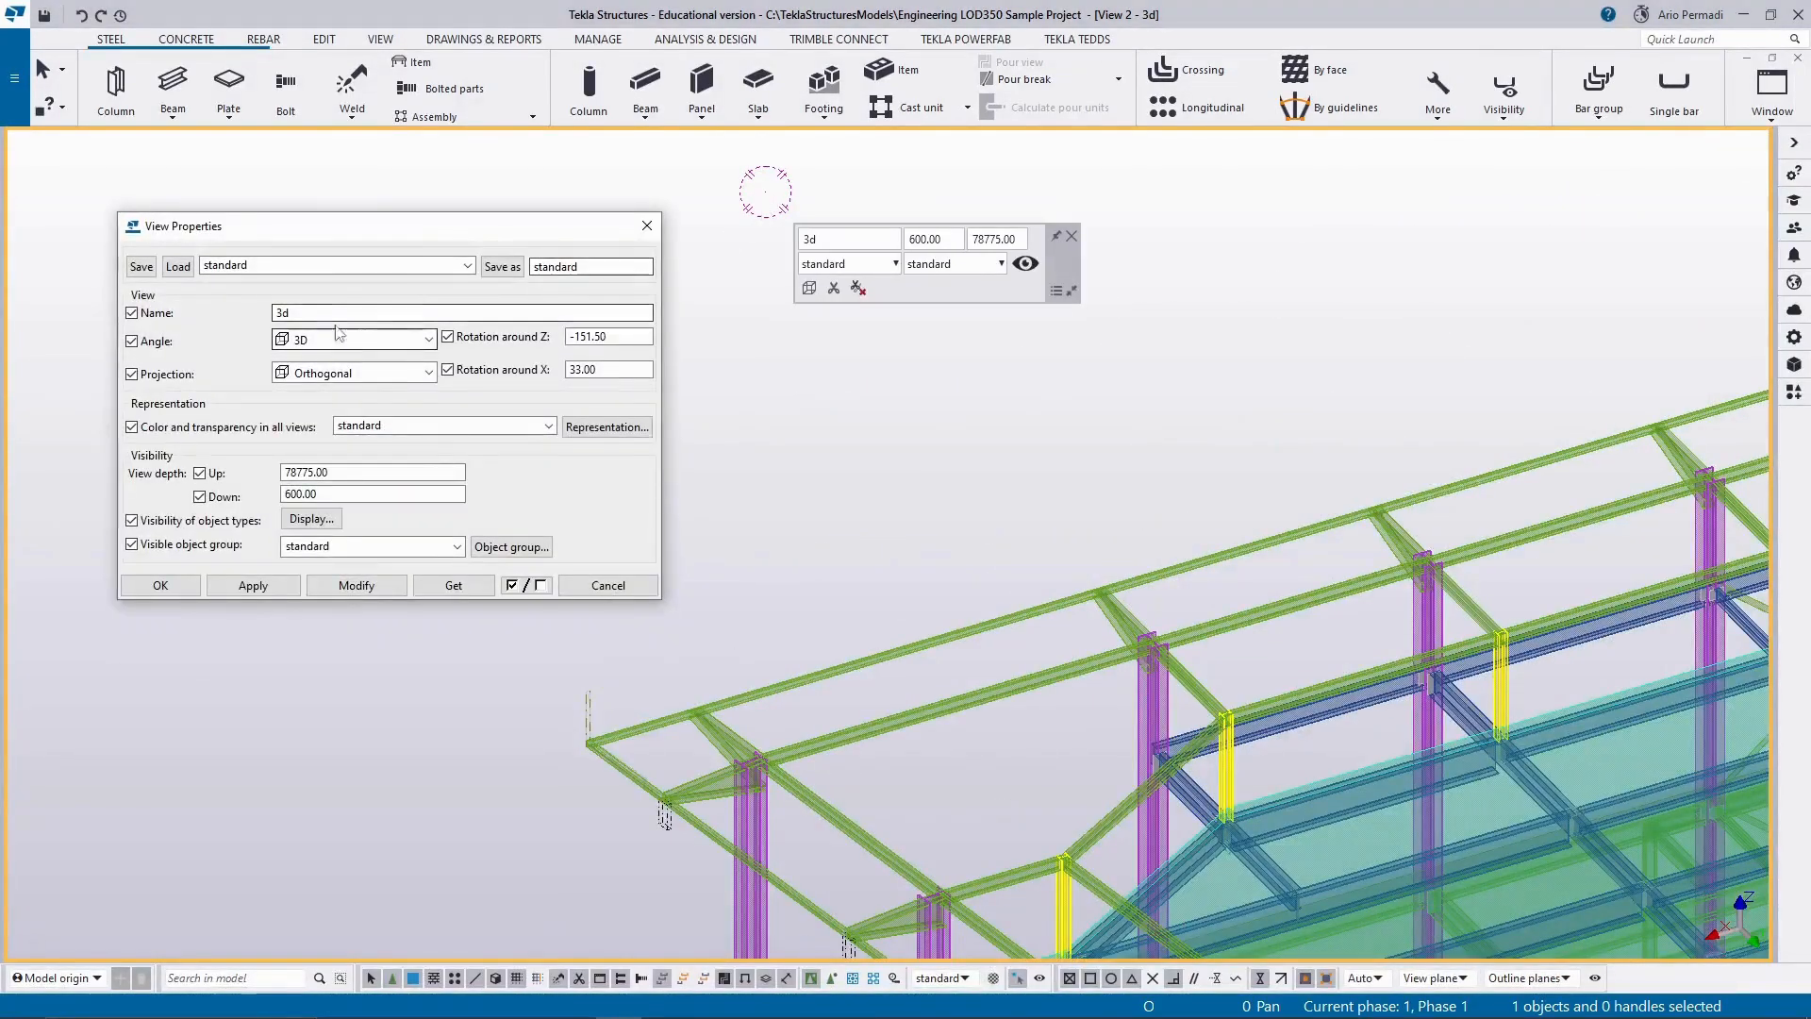
left_click(648, 225)
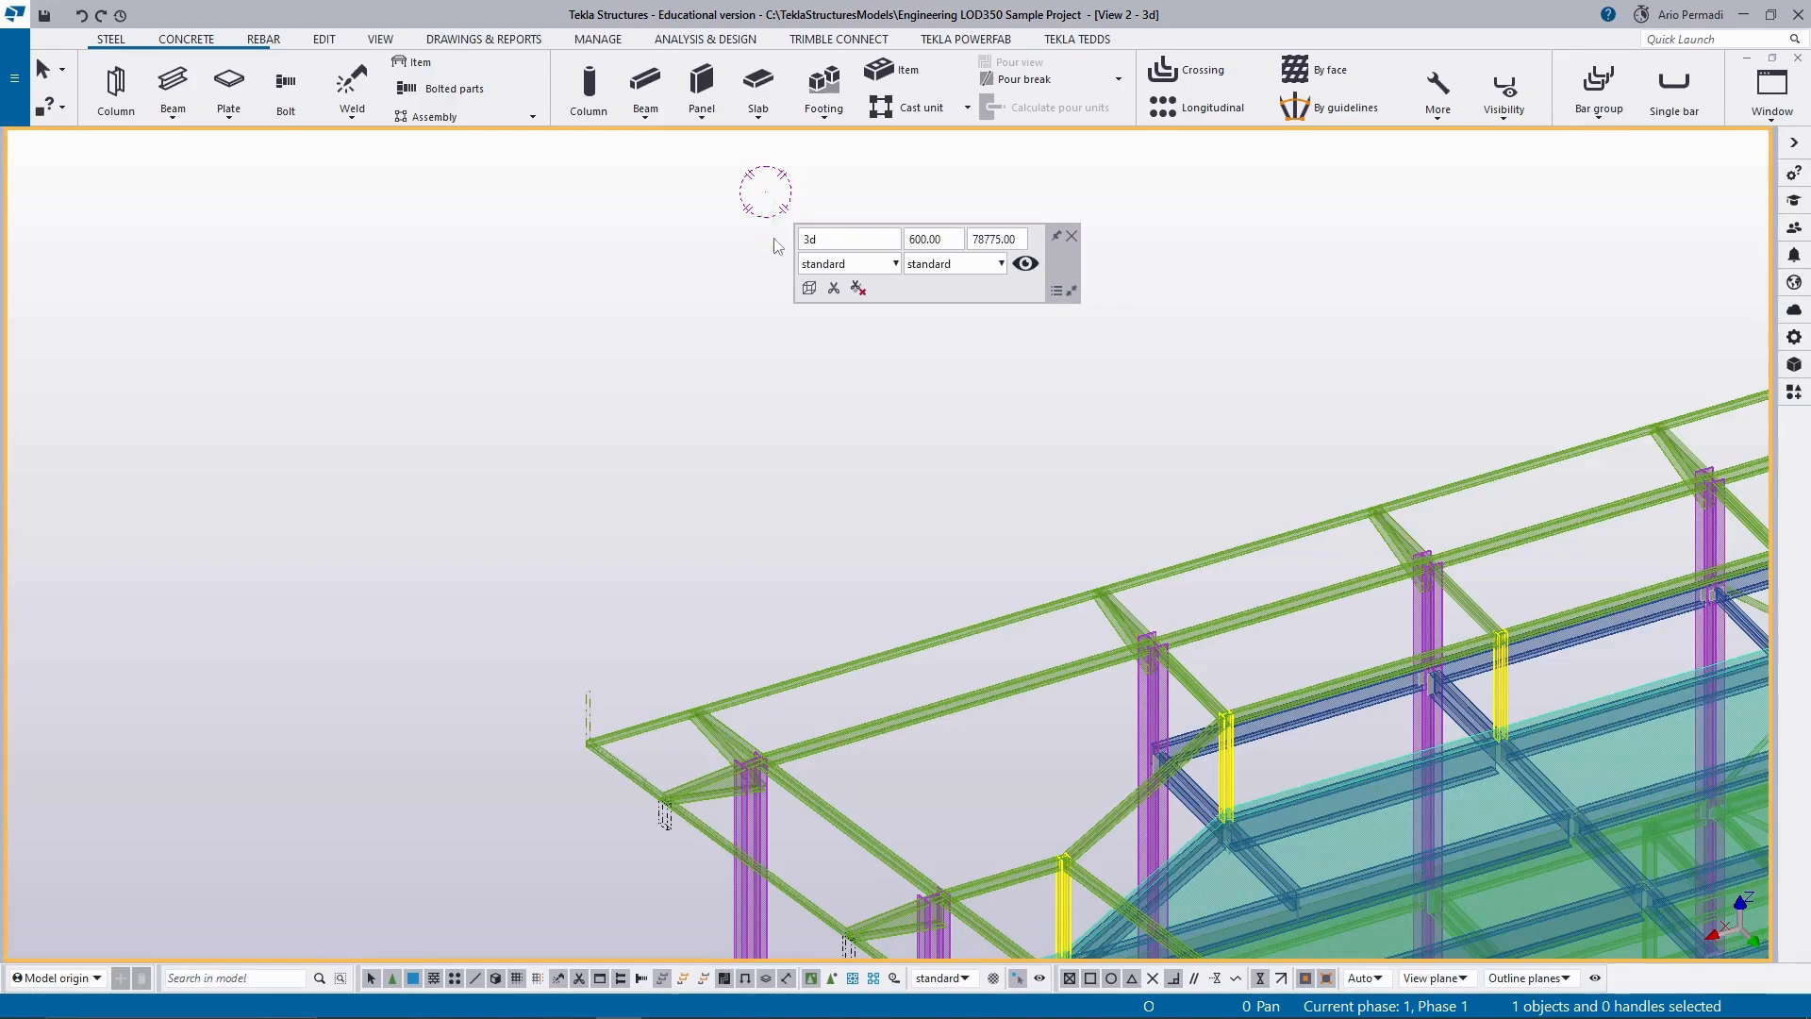
double_click(770, 199)
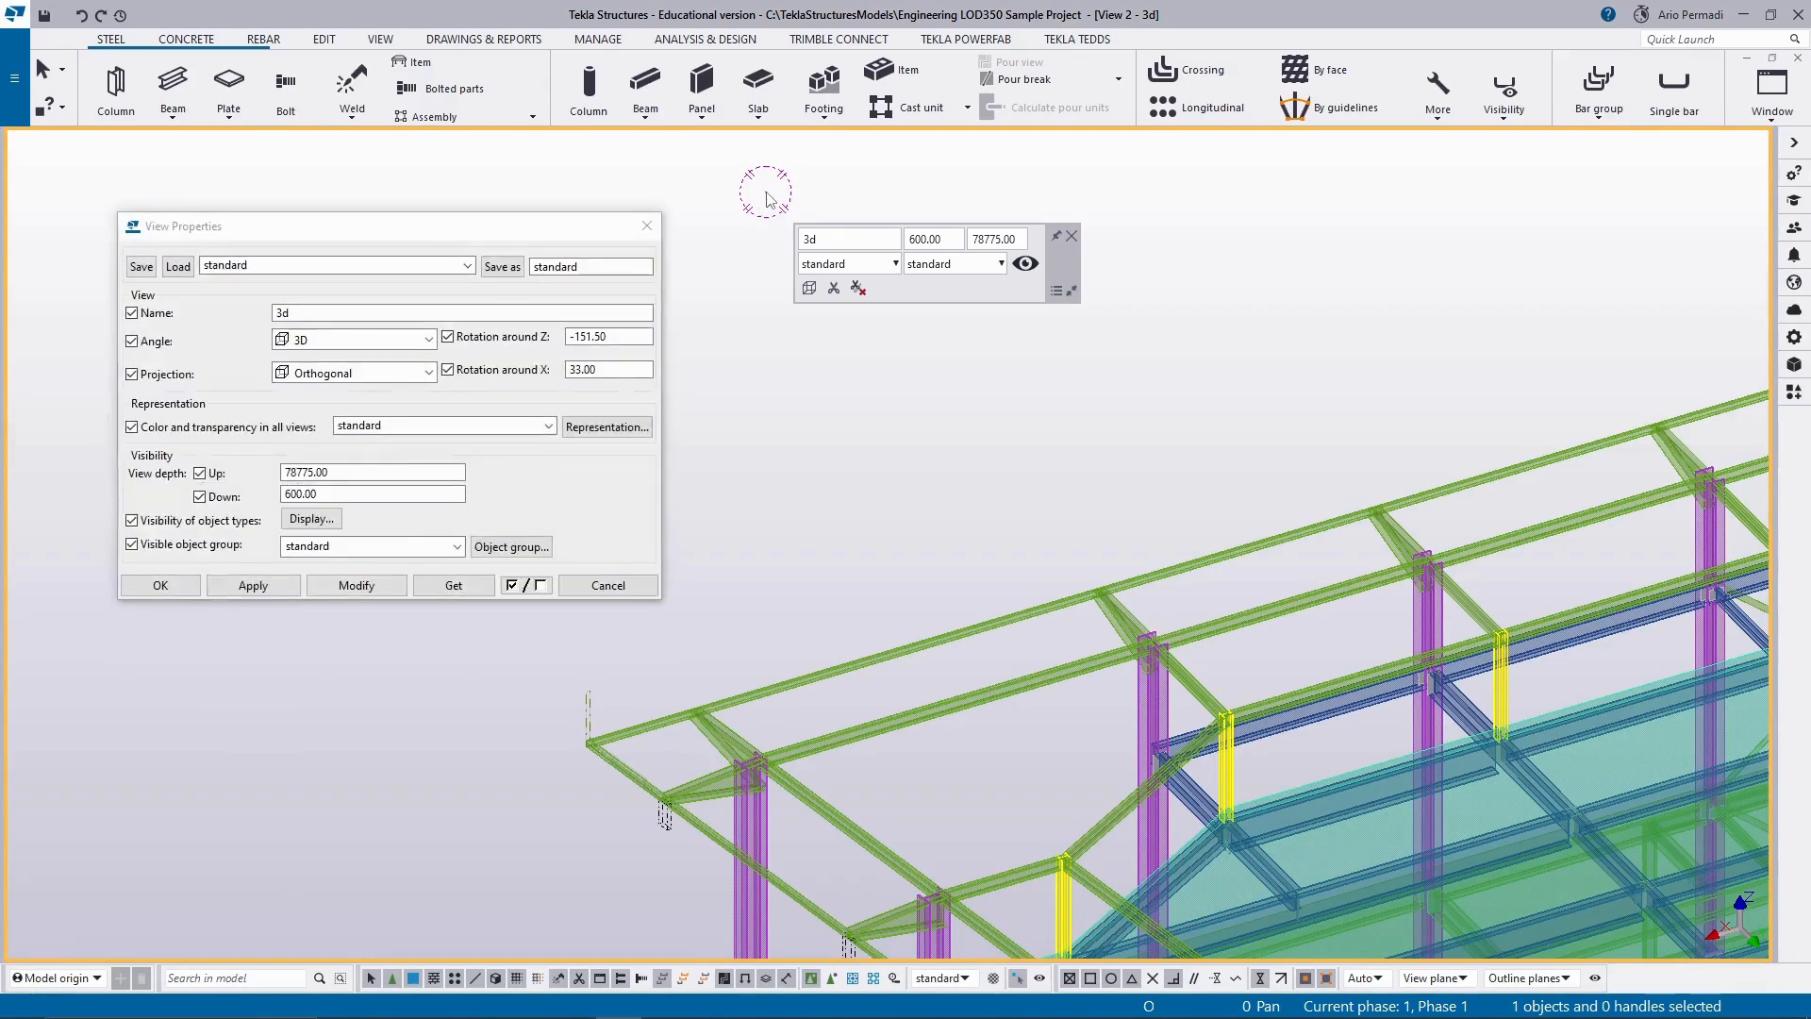
left_click(647, 225)
Examine the whole building centred in the 3d view and dismiss the view's contextual toolbar.
middle_click_drag(754, 242, 801, 474)
scroll(804, 467, "down", 2)
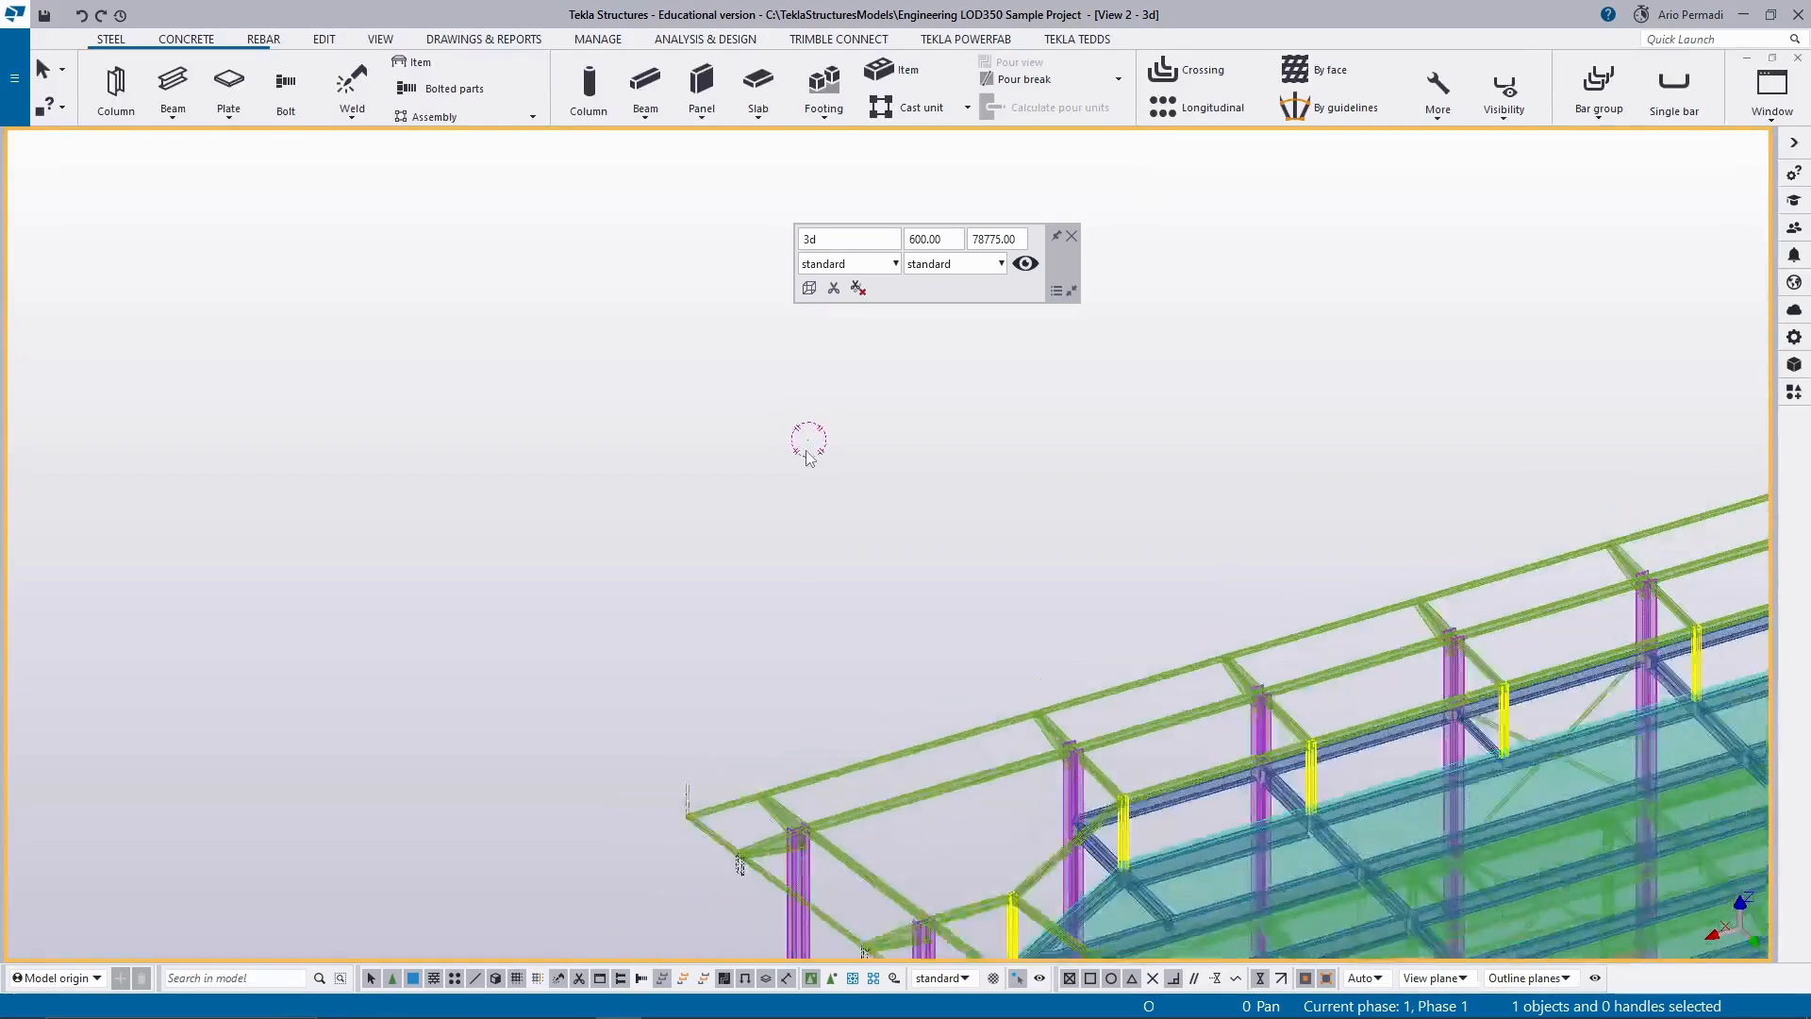
scroll(808, 447, "up", 4)
scroll(811, 440, "down", 3)
scroll(812, 444, "down", 5)
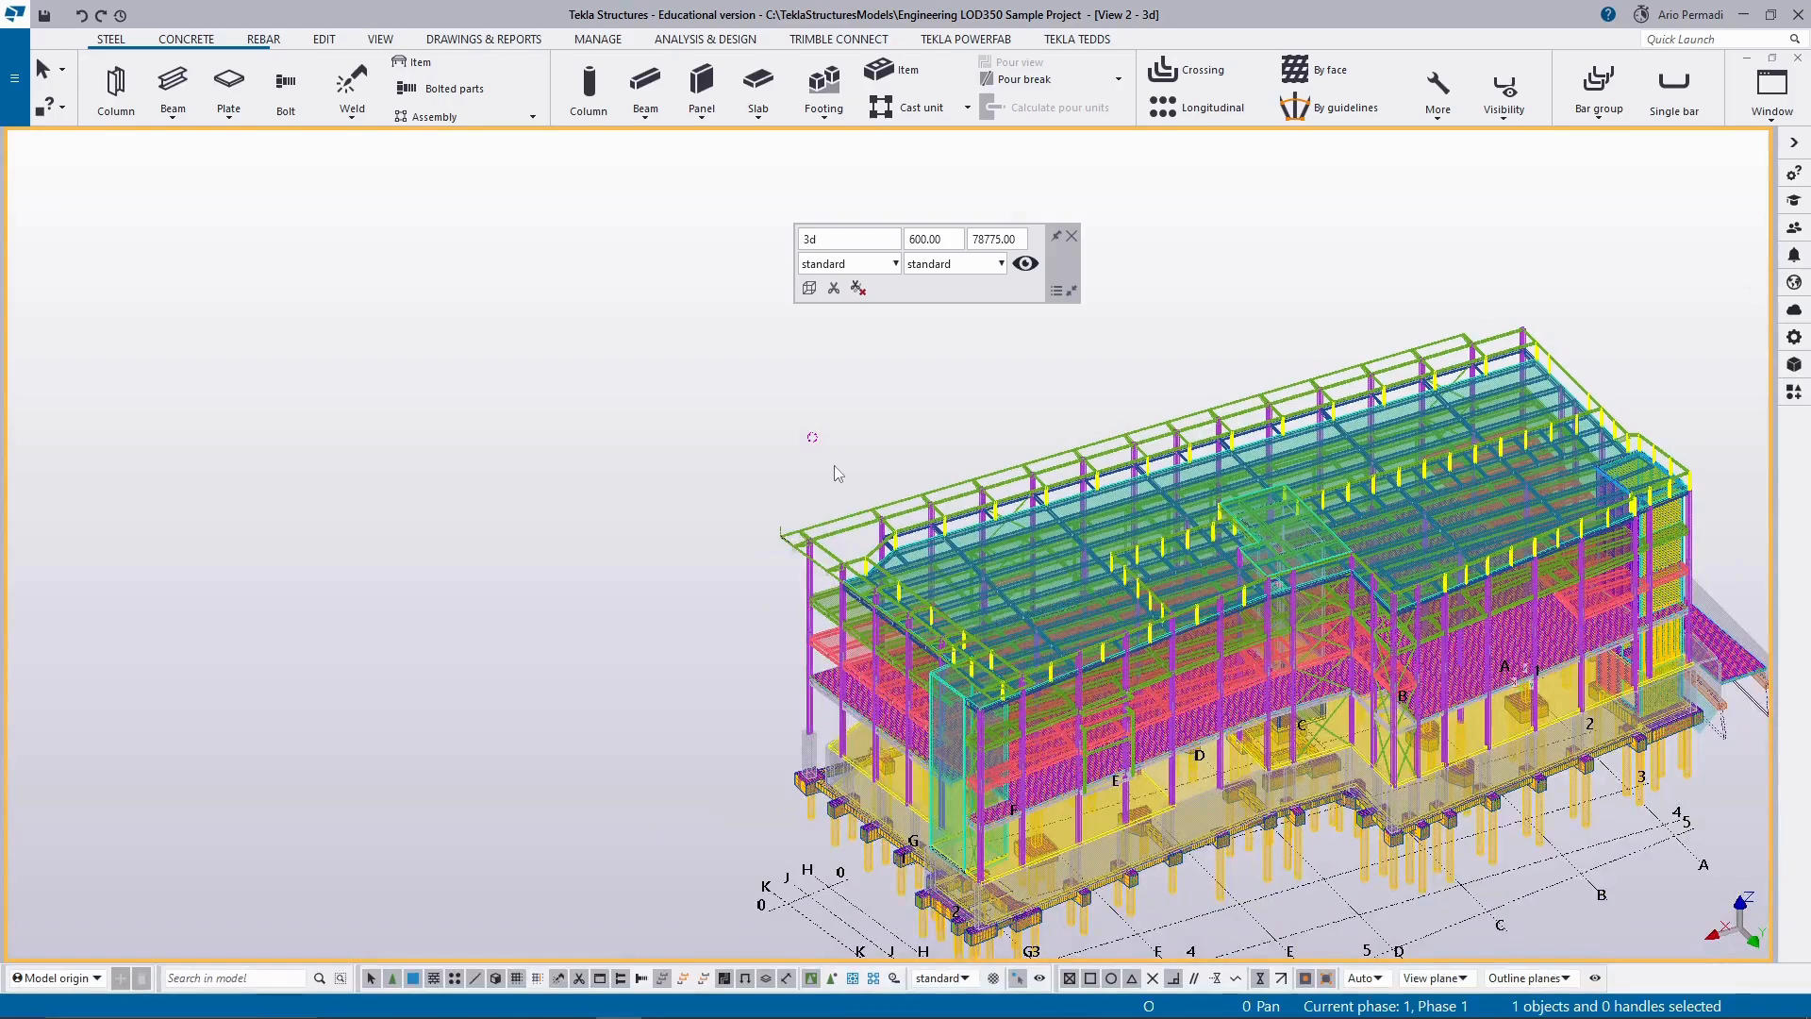
scroll(834, 434, "down", 2)
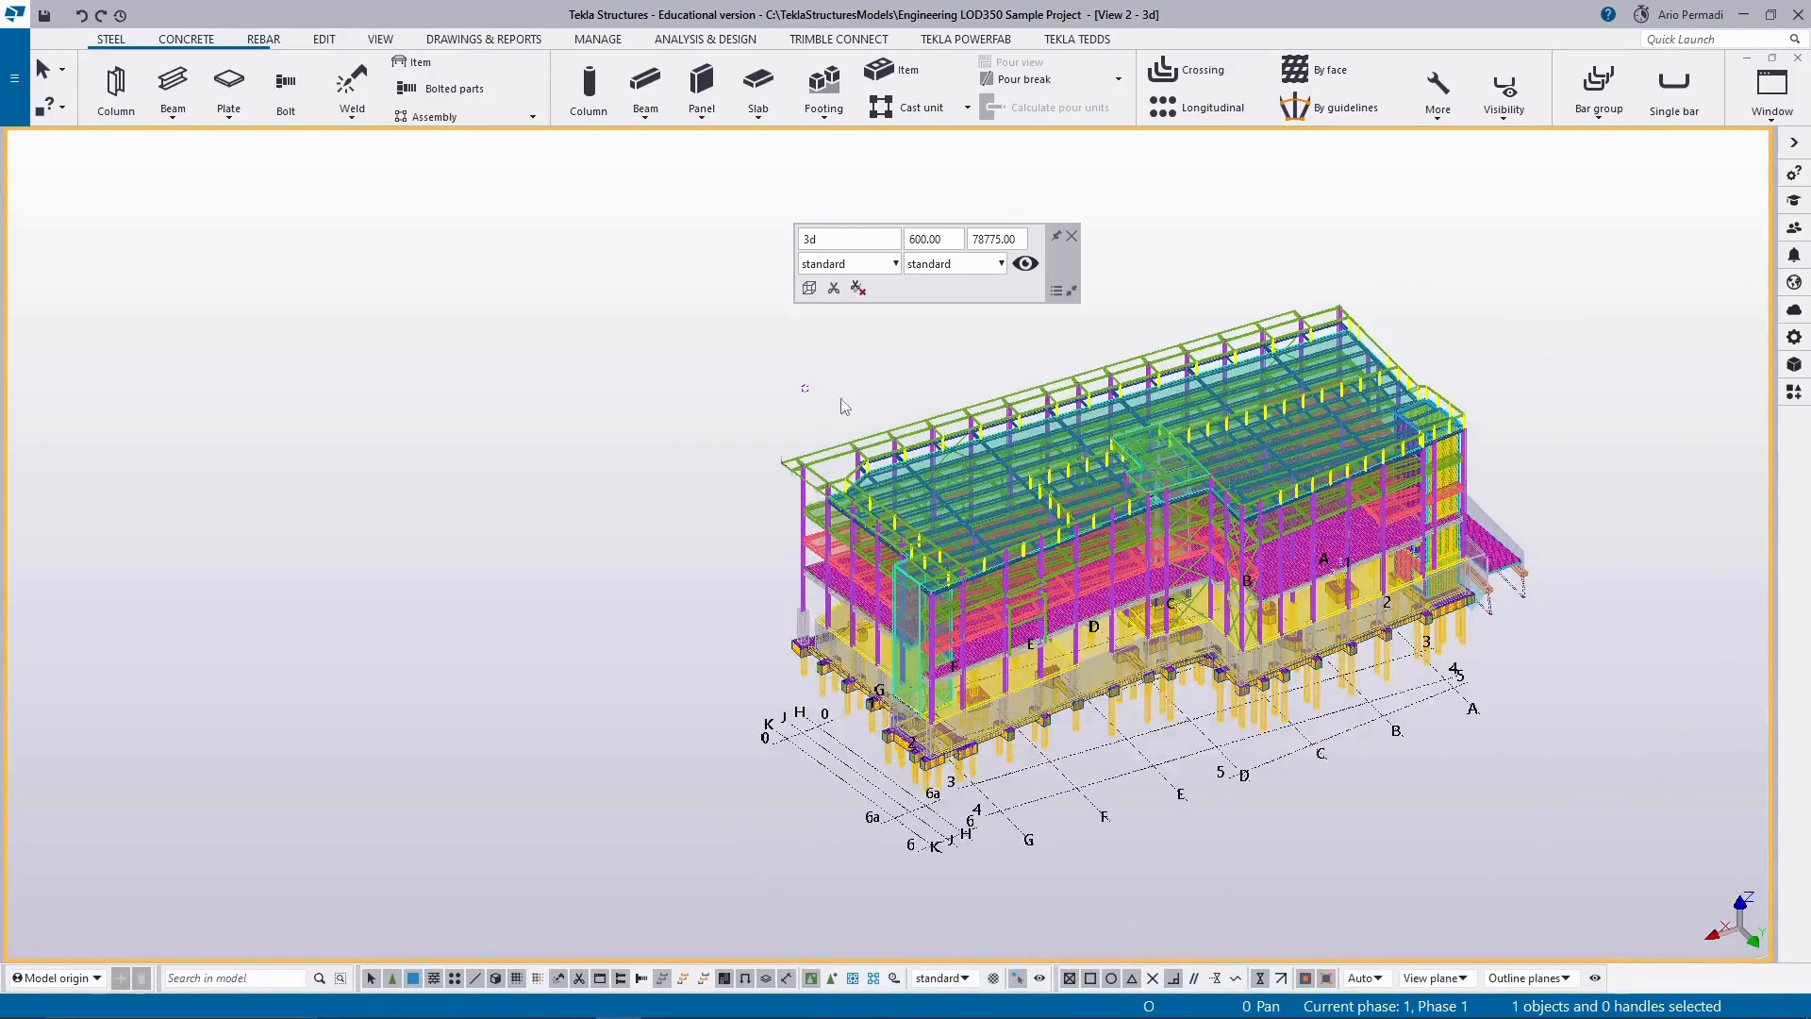
middle_click_drag(866, 385, 945, 741, "ctrl")
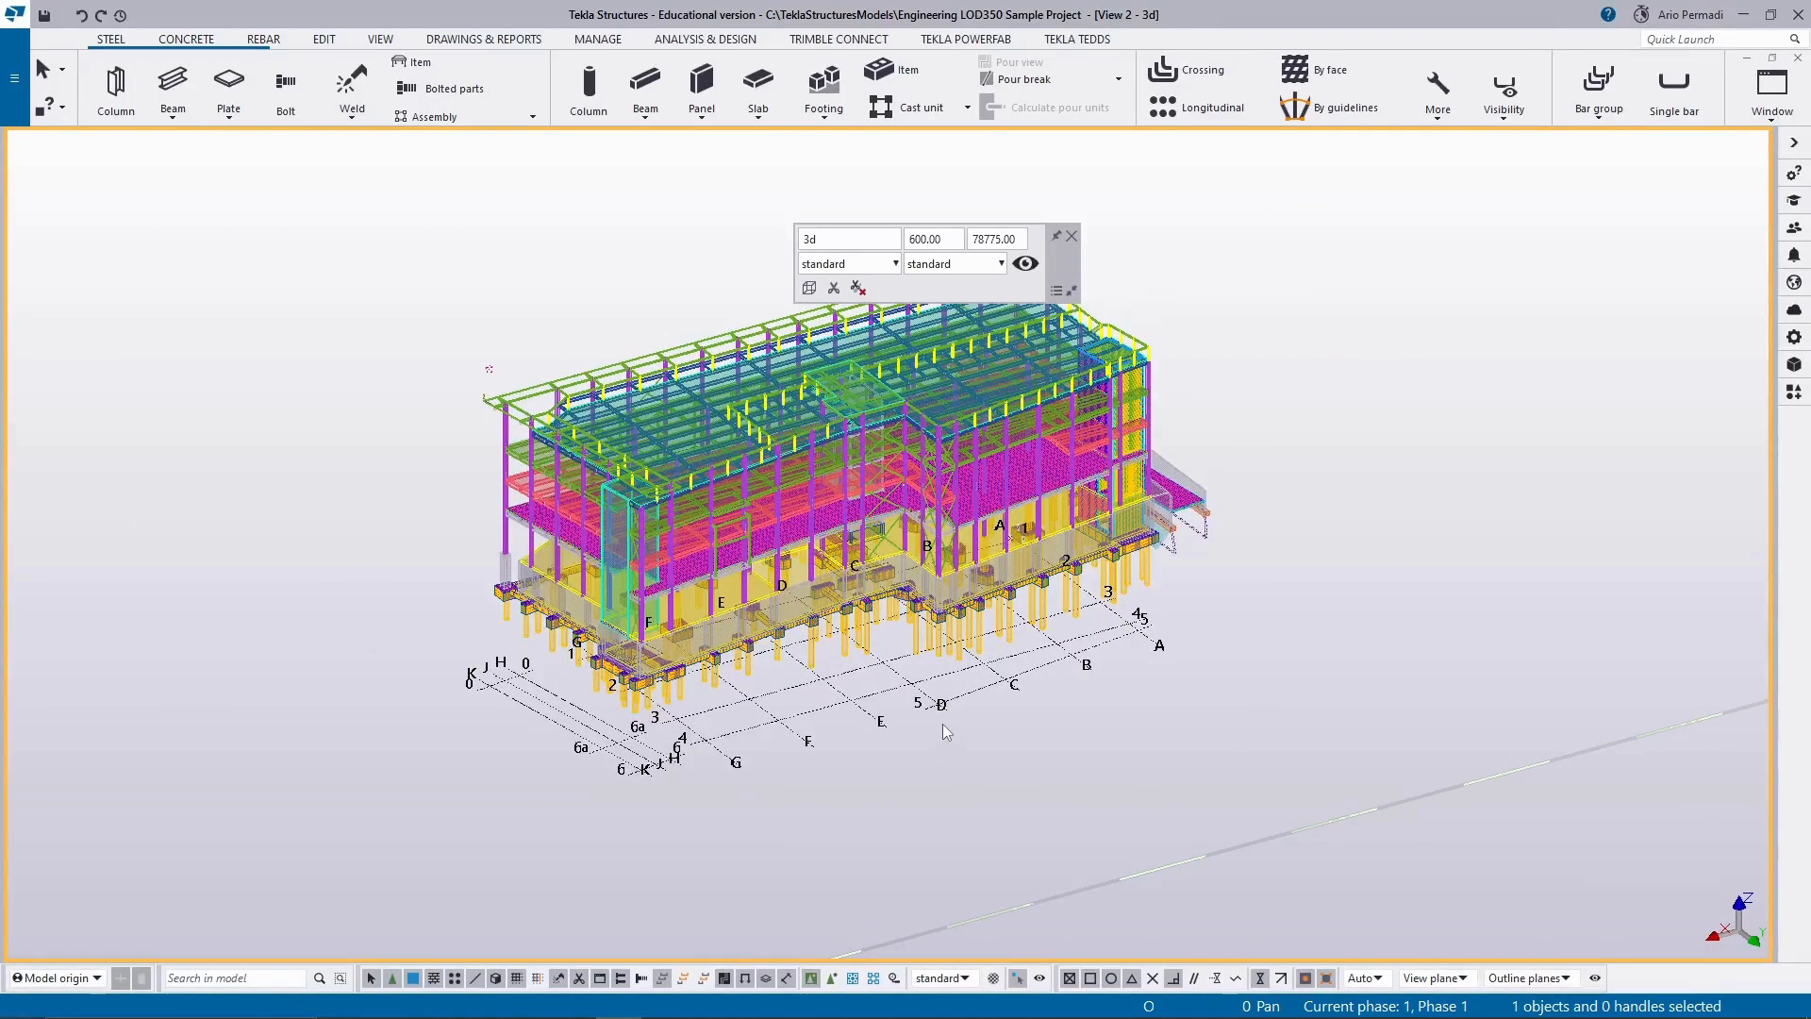
middle_click_drag(935, 745, 1073, 761)
scroll(1074, 761, "up", 1)
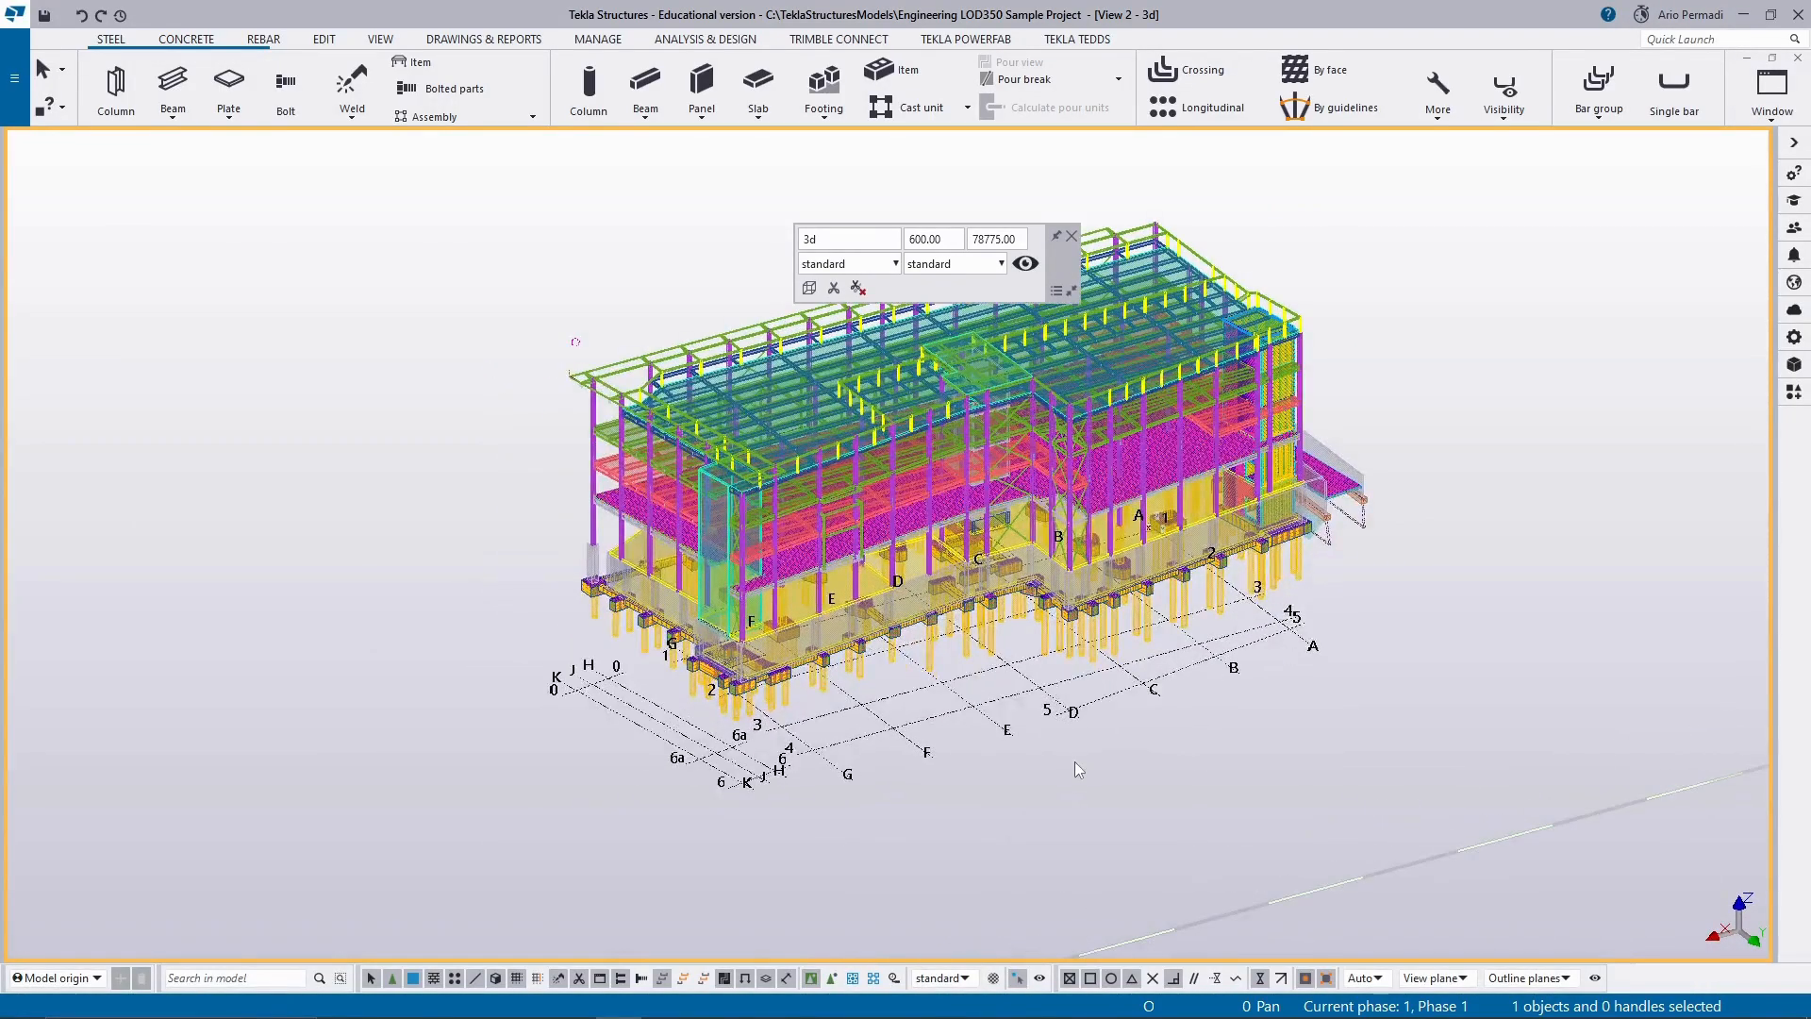
scroll(1074, 761, "down", 3)
scroll(1074, 767, "up", 2)
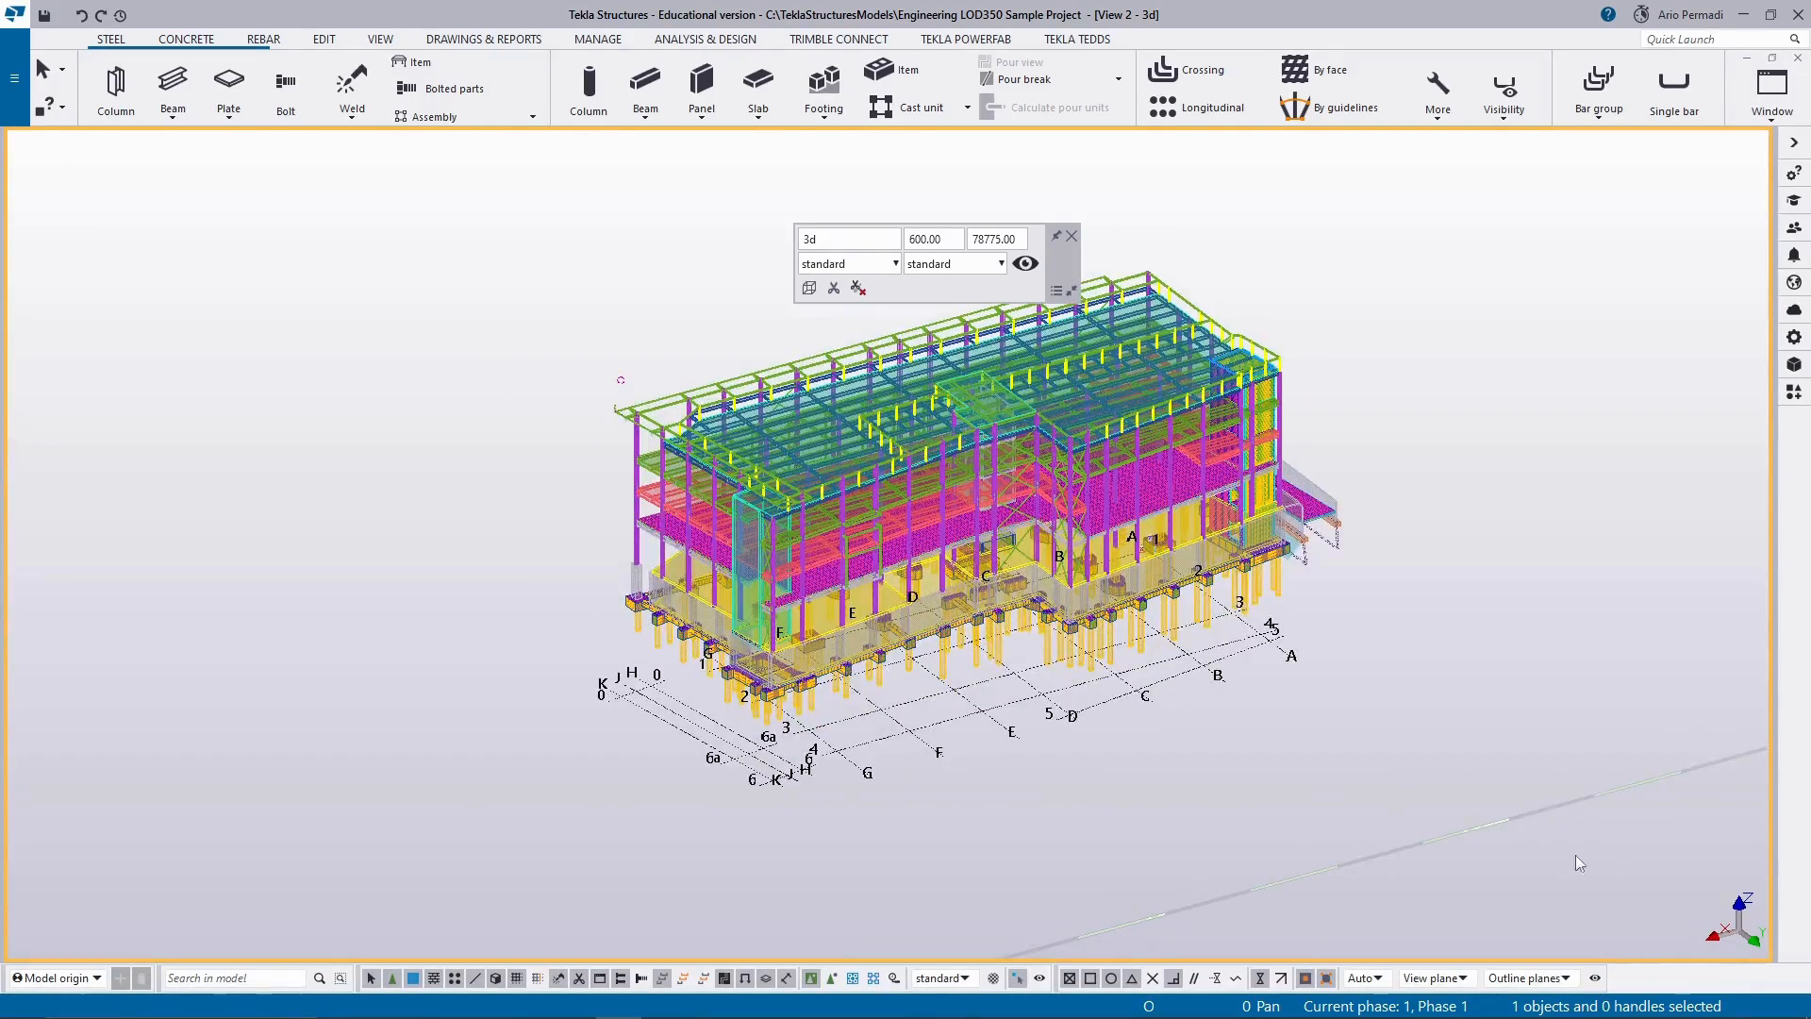
left_click(1072, 236)
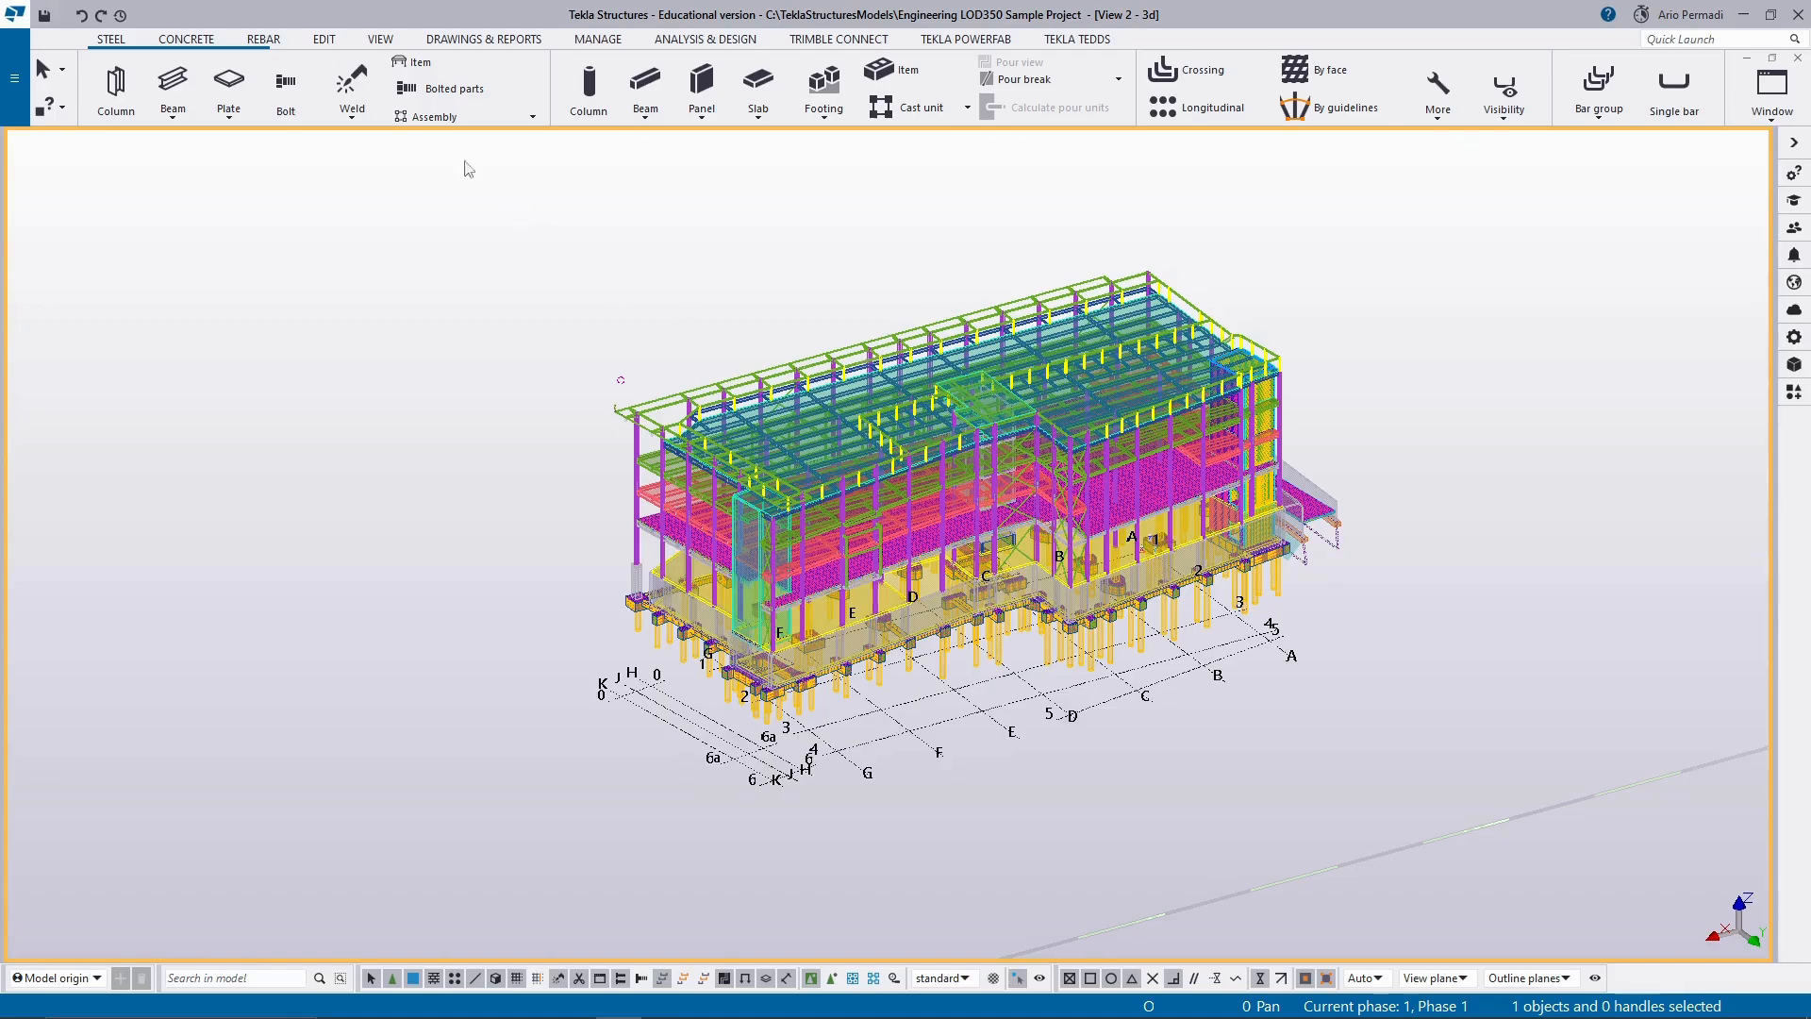
Switch the 3d view to a flat plane view, return it to 3D and look at the roof from above.
left_click(378, 38)
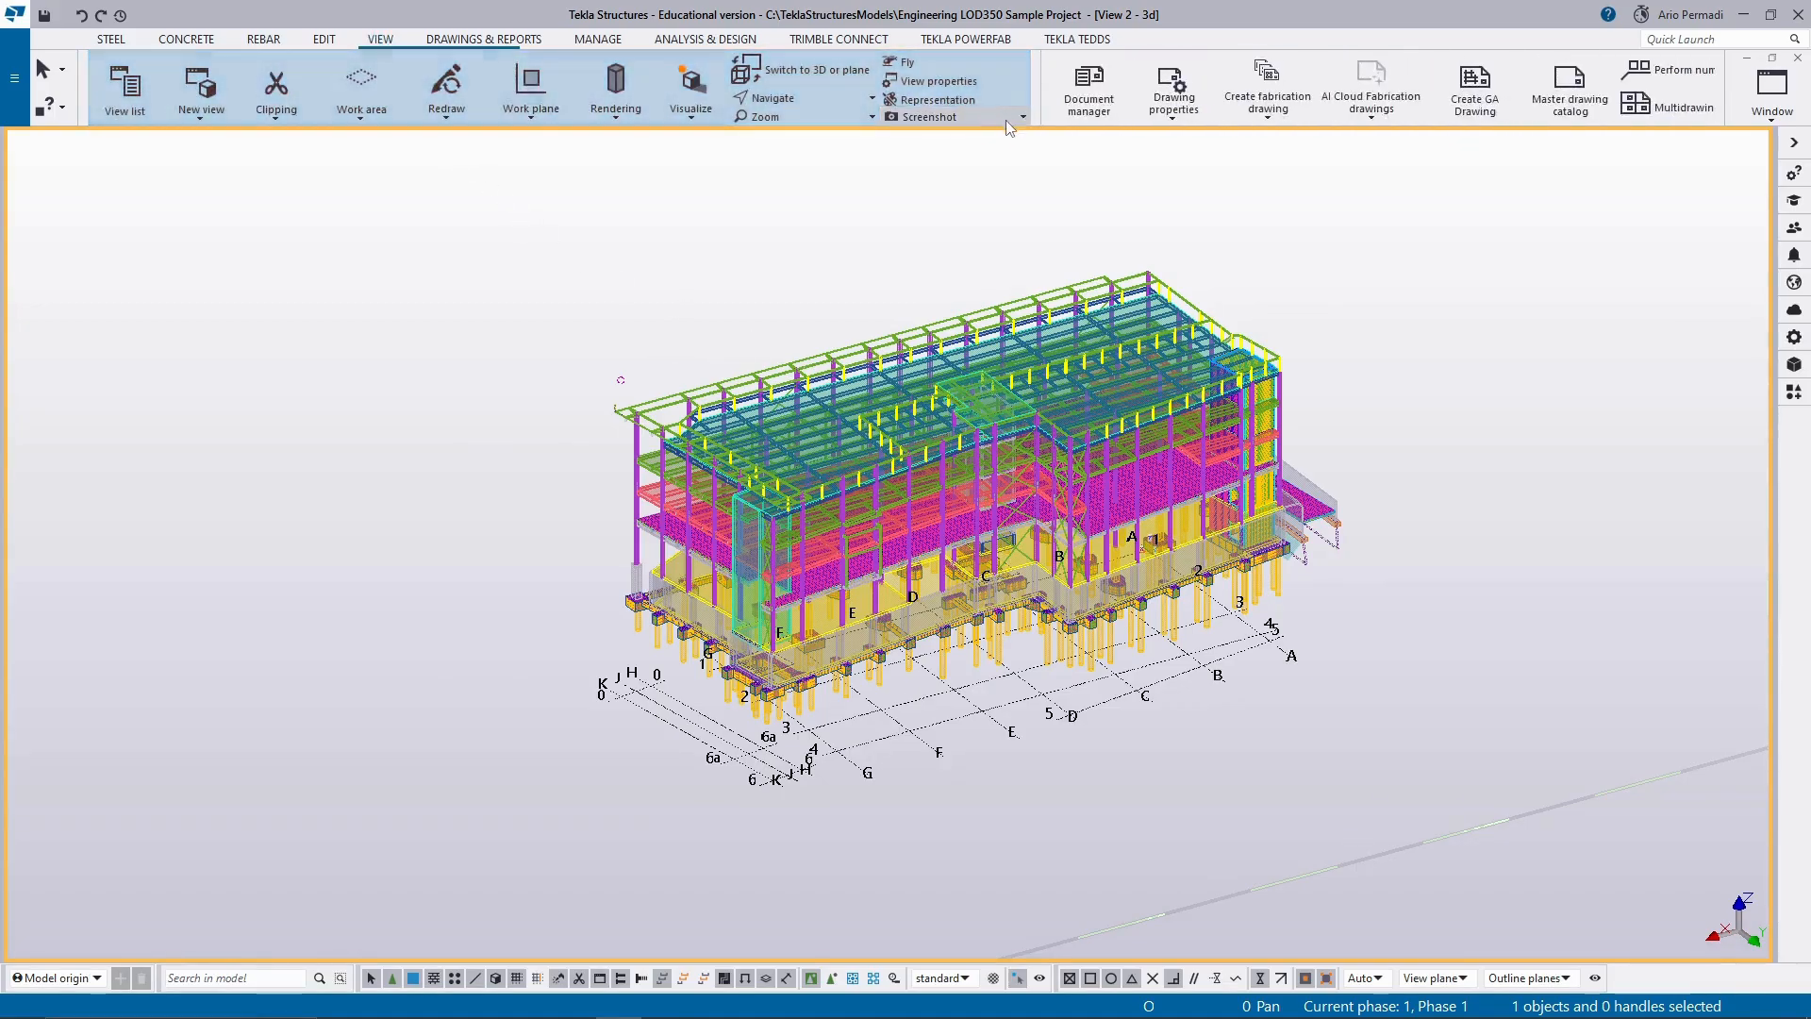
left_click(832, 82)
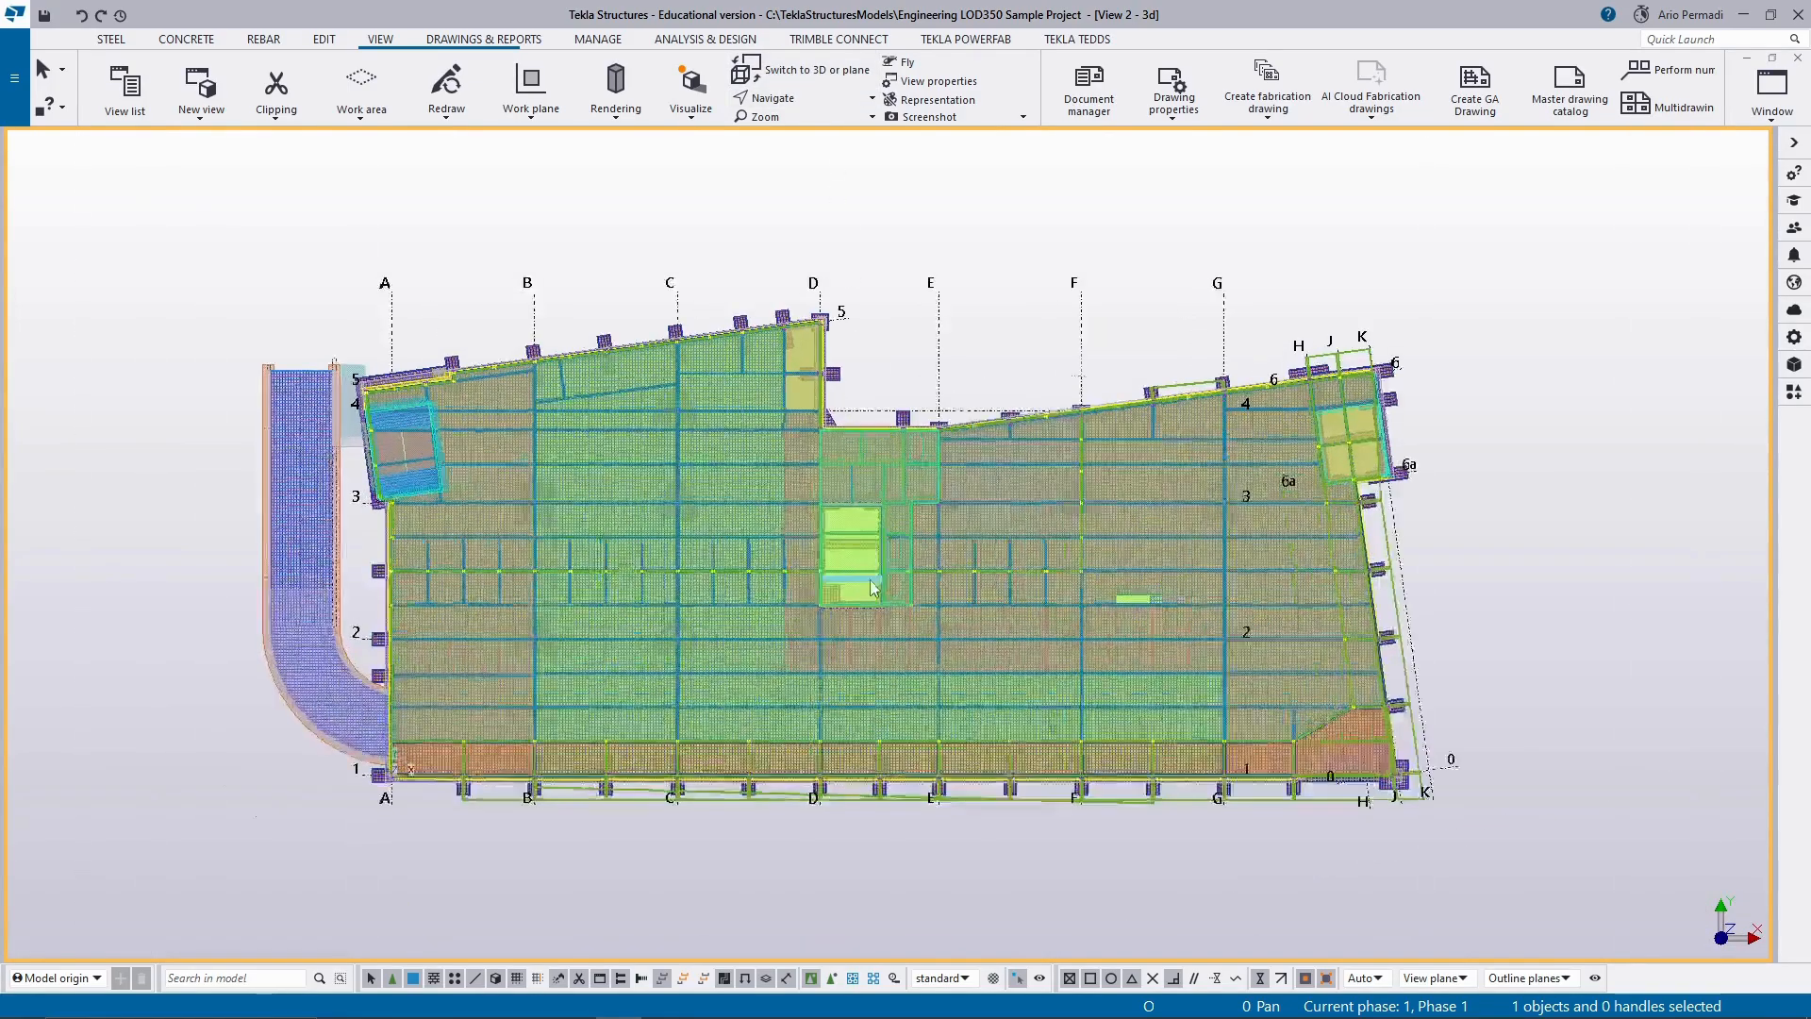
scroll(871, 586, "up", 1)
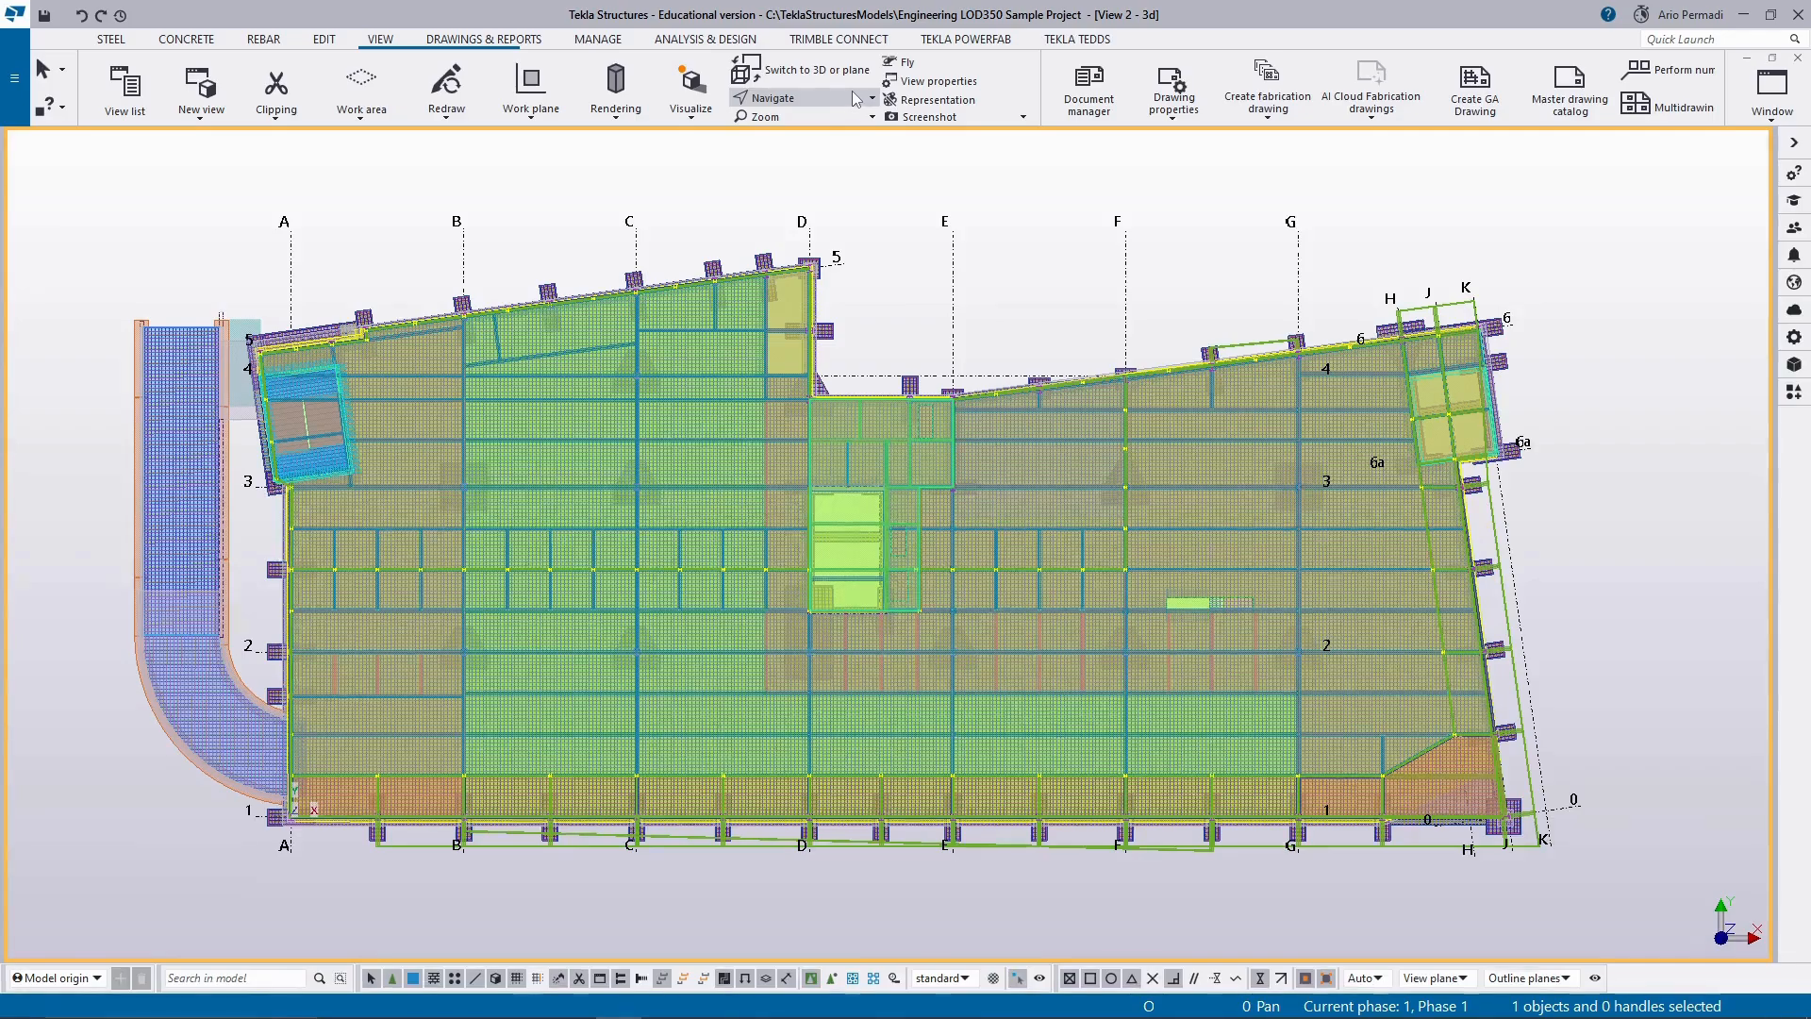
left_click(745, 69)
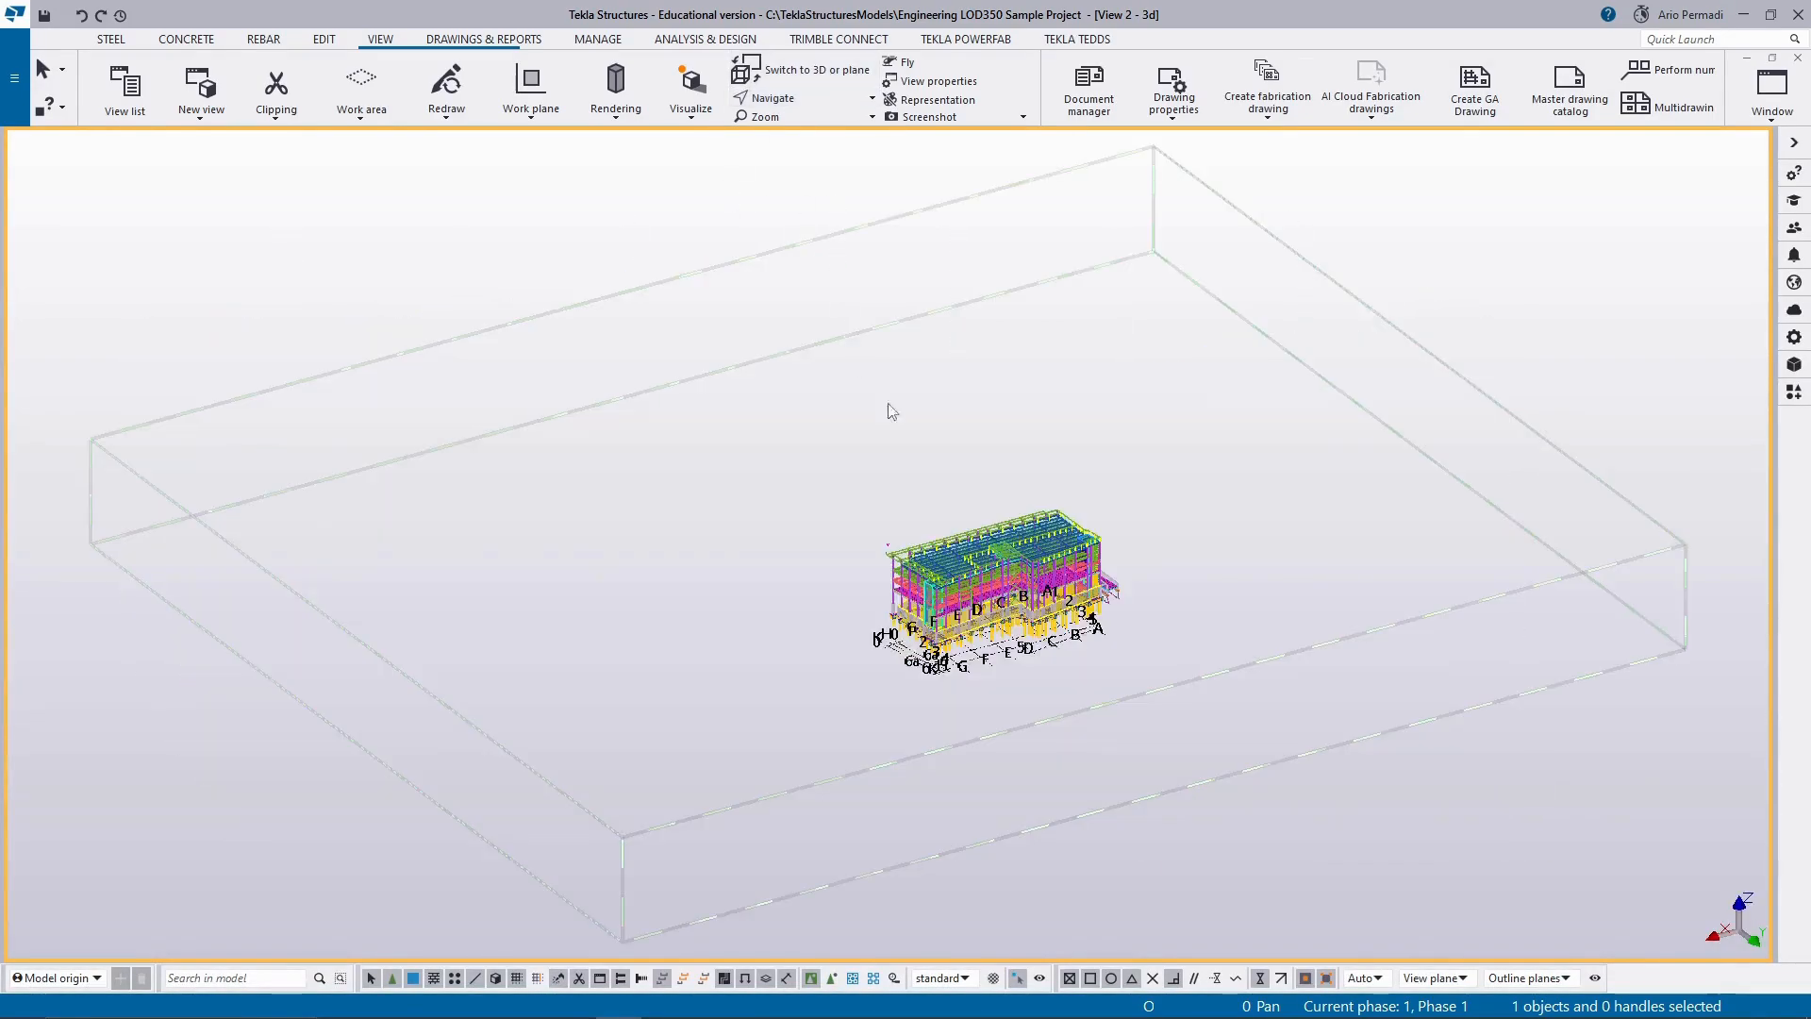
scroll(1036, 611, "up", 5)
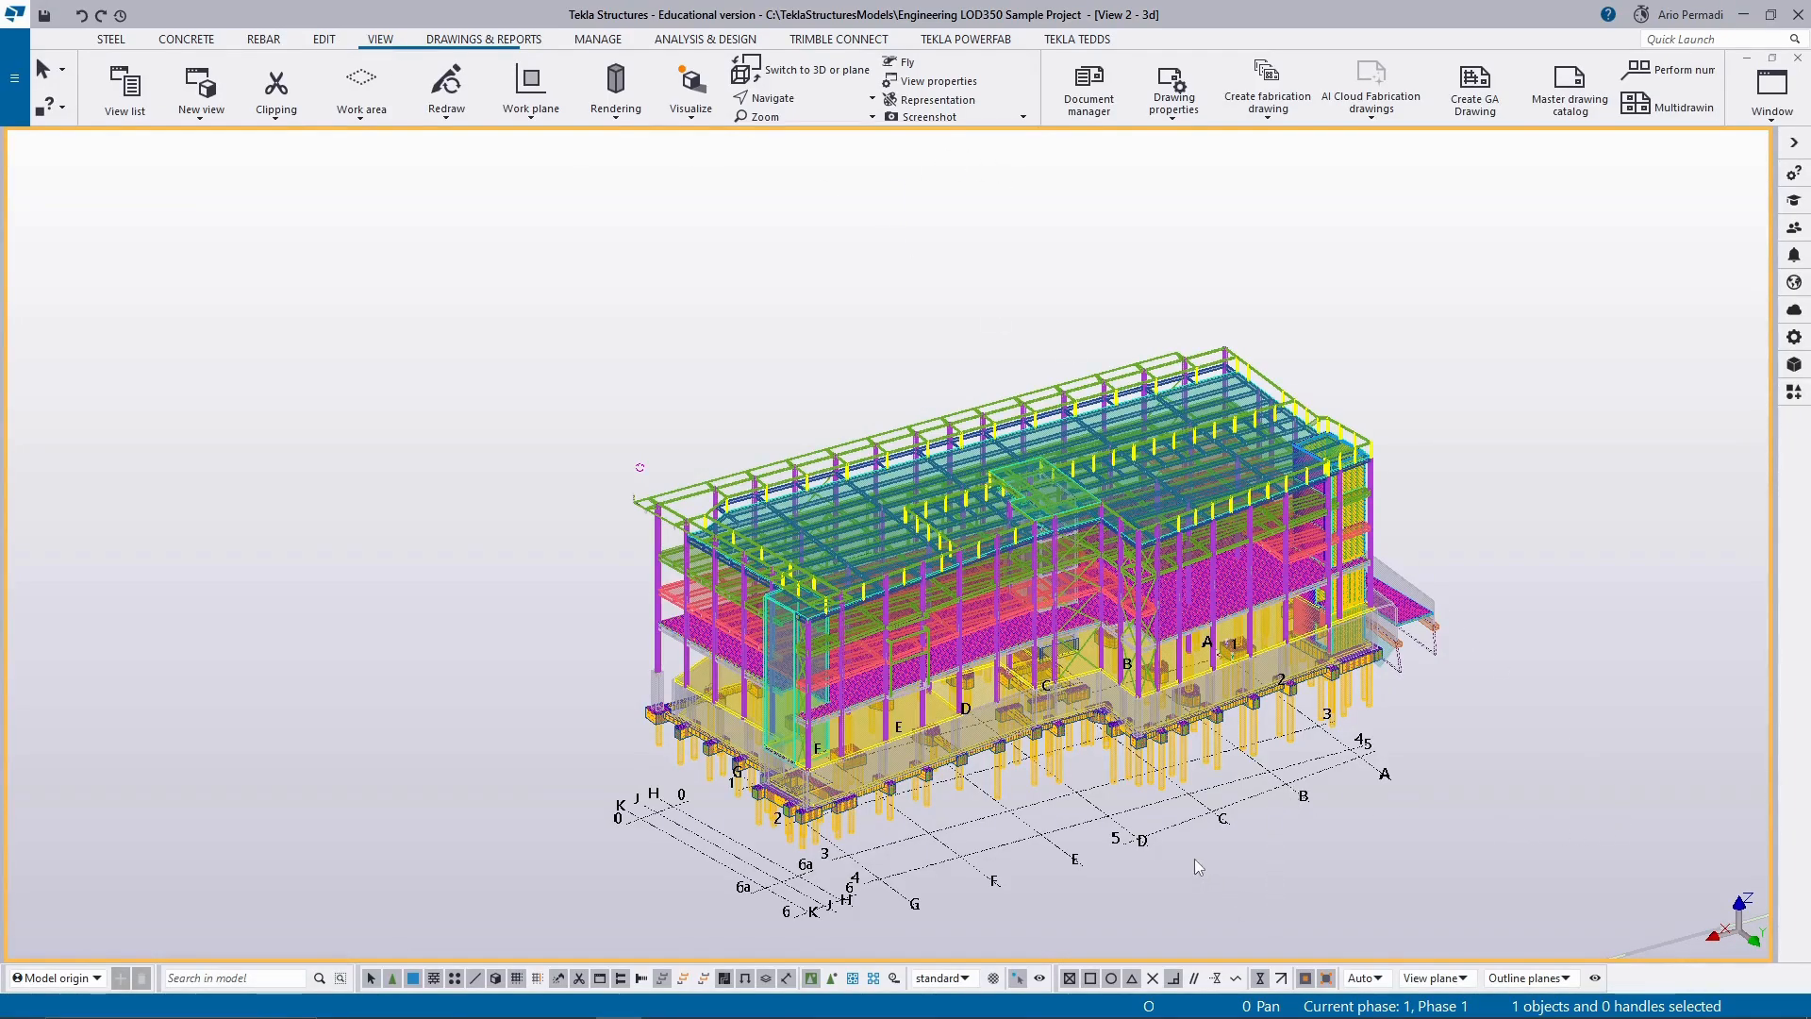
middle_click_drag(1198, 866, 889, 825)
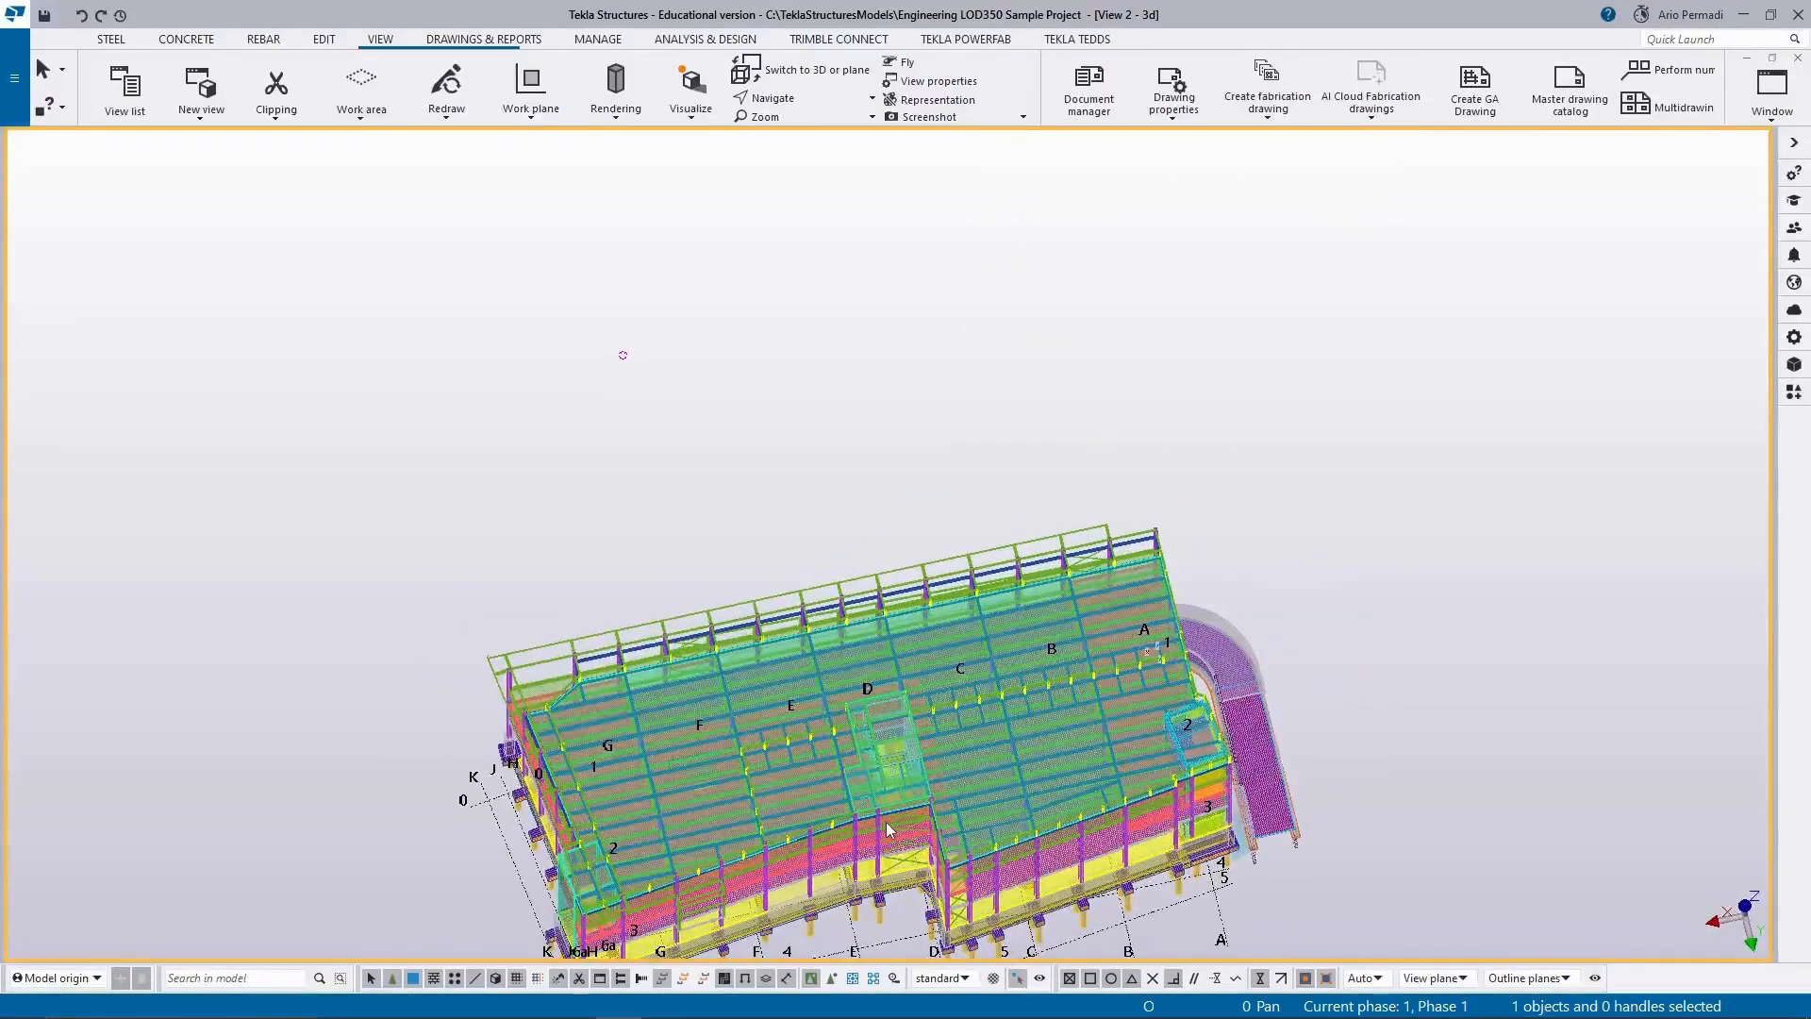
middle_click_drag(901, 721, 943, 700)
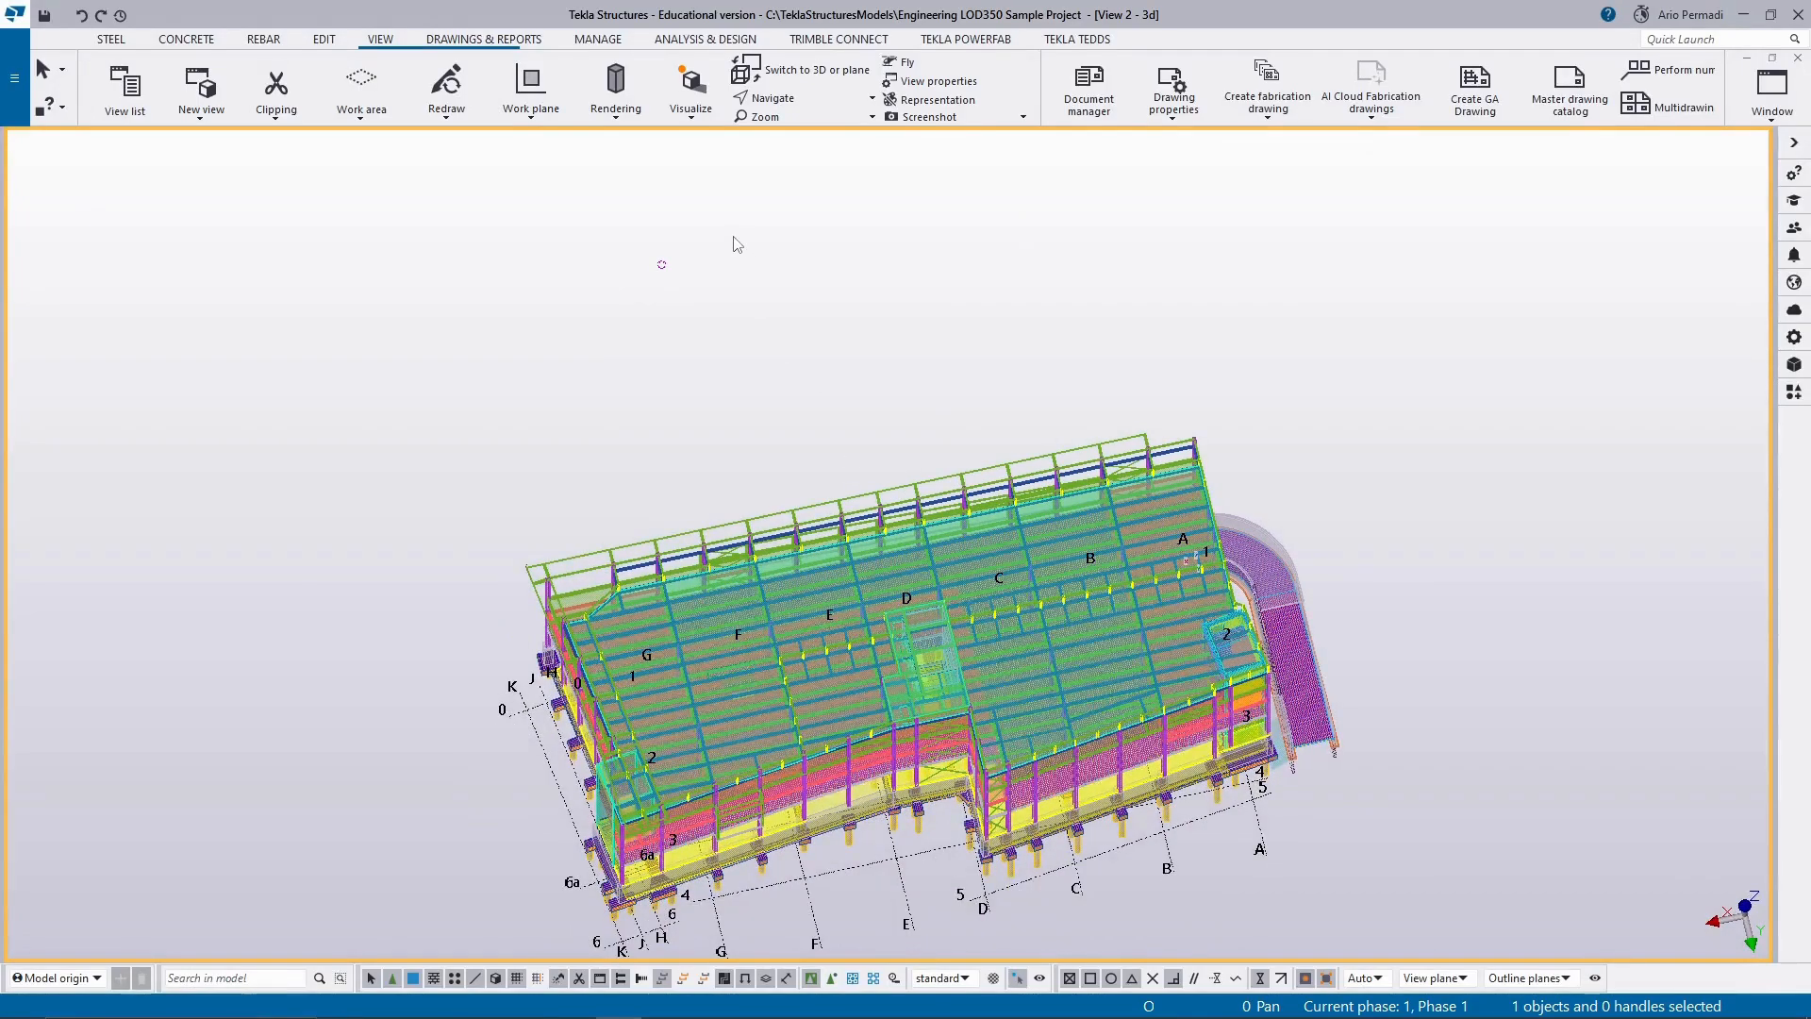
Switch the 3d view to a plane view again and check the complete grid and floor layout.
left_click(853, 80)
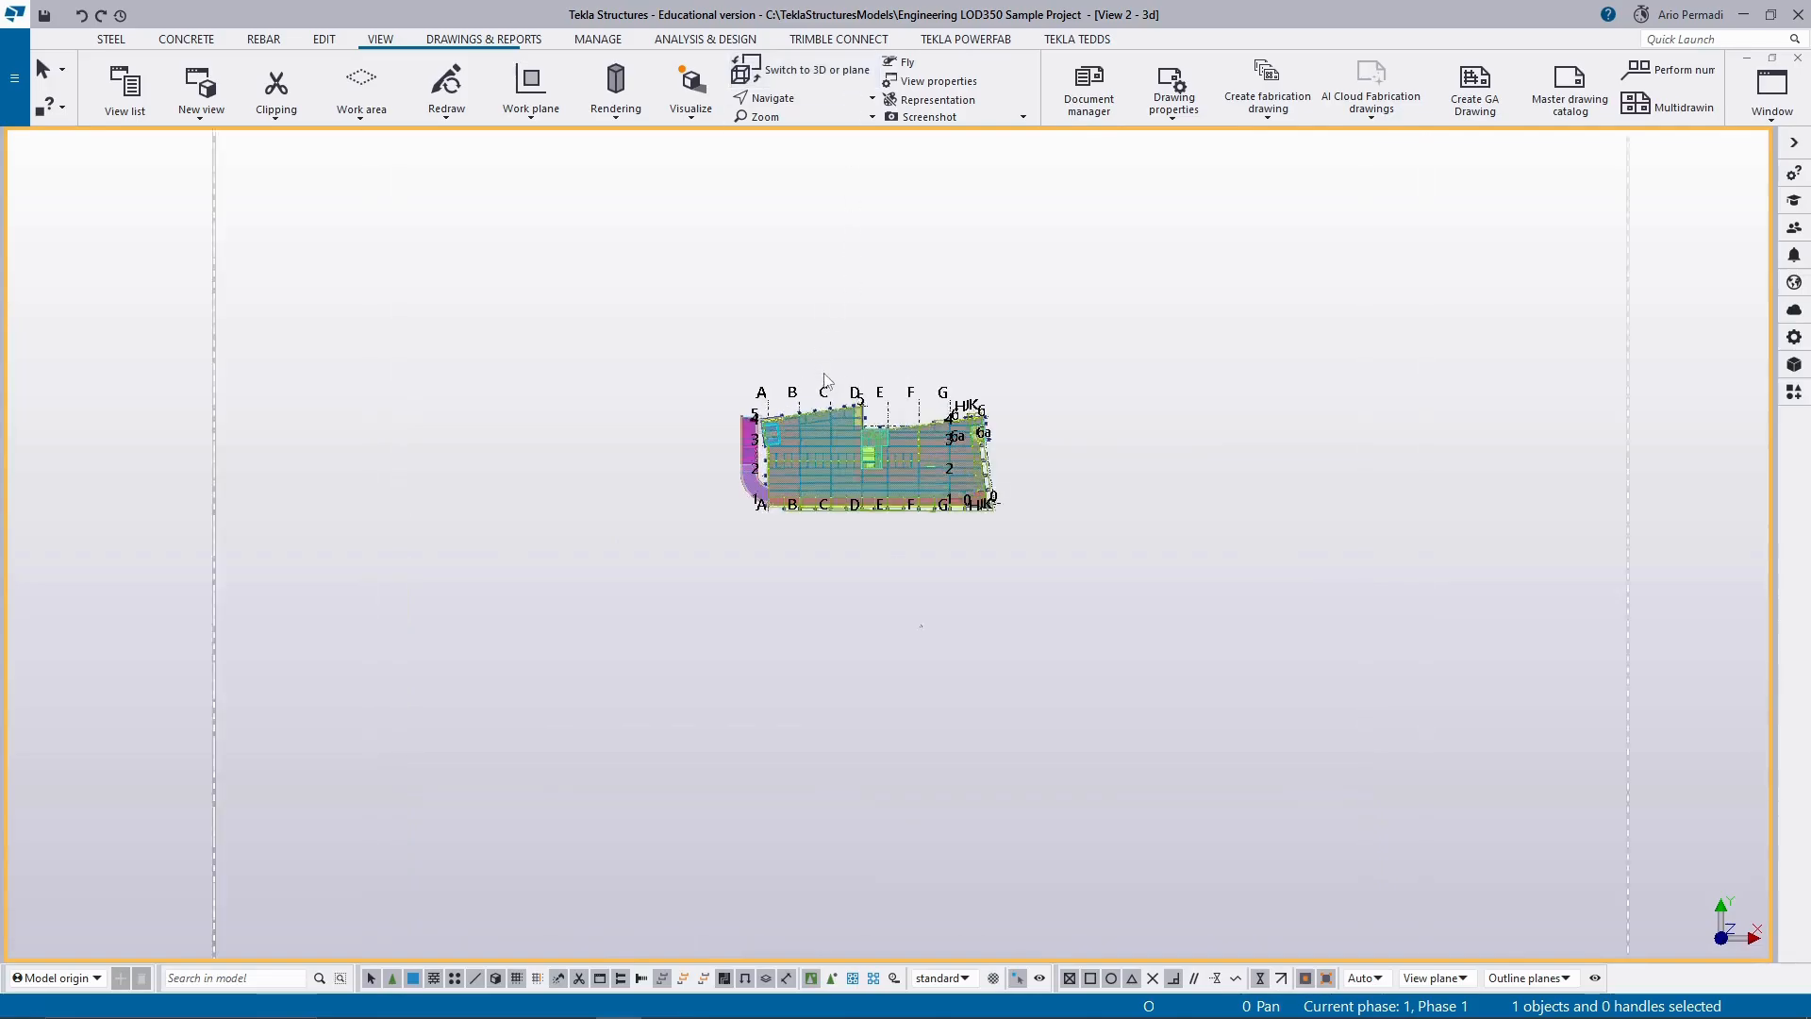
scroll(879, 485, "up", 2)
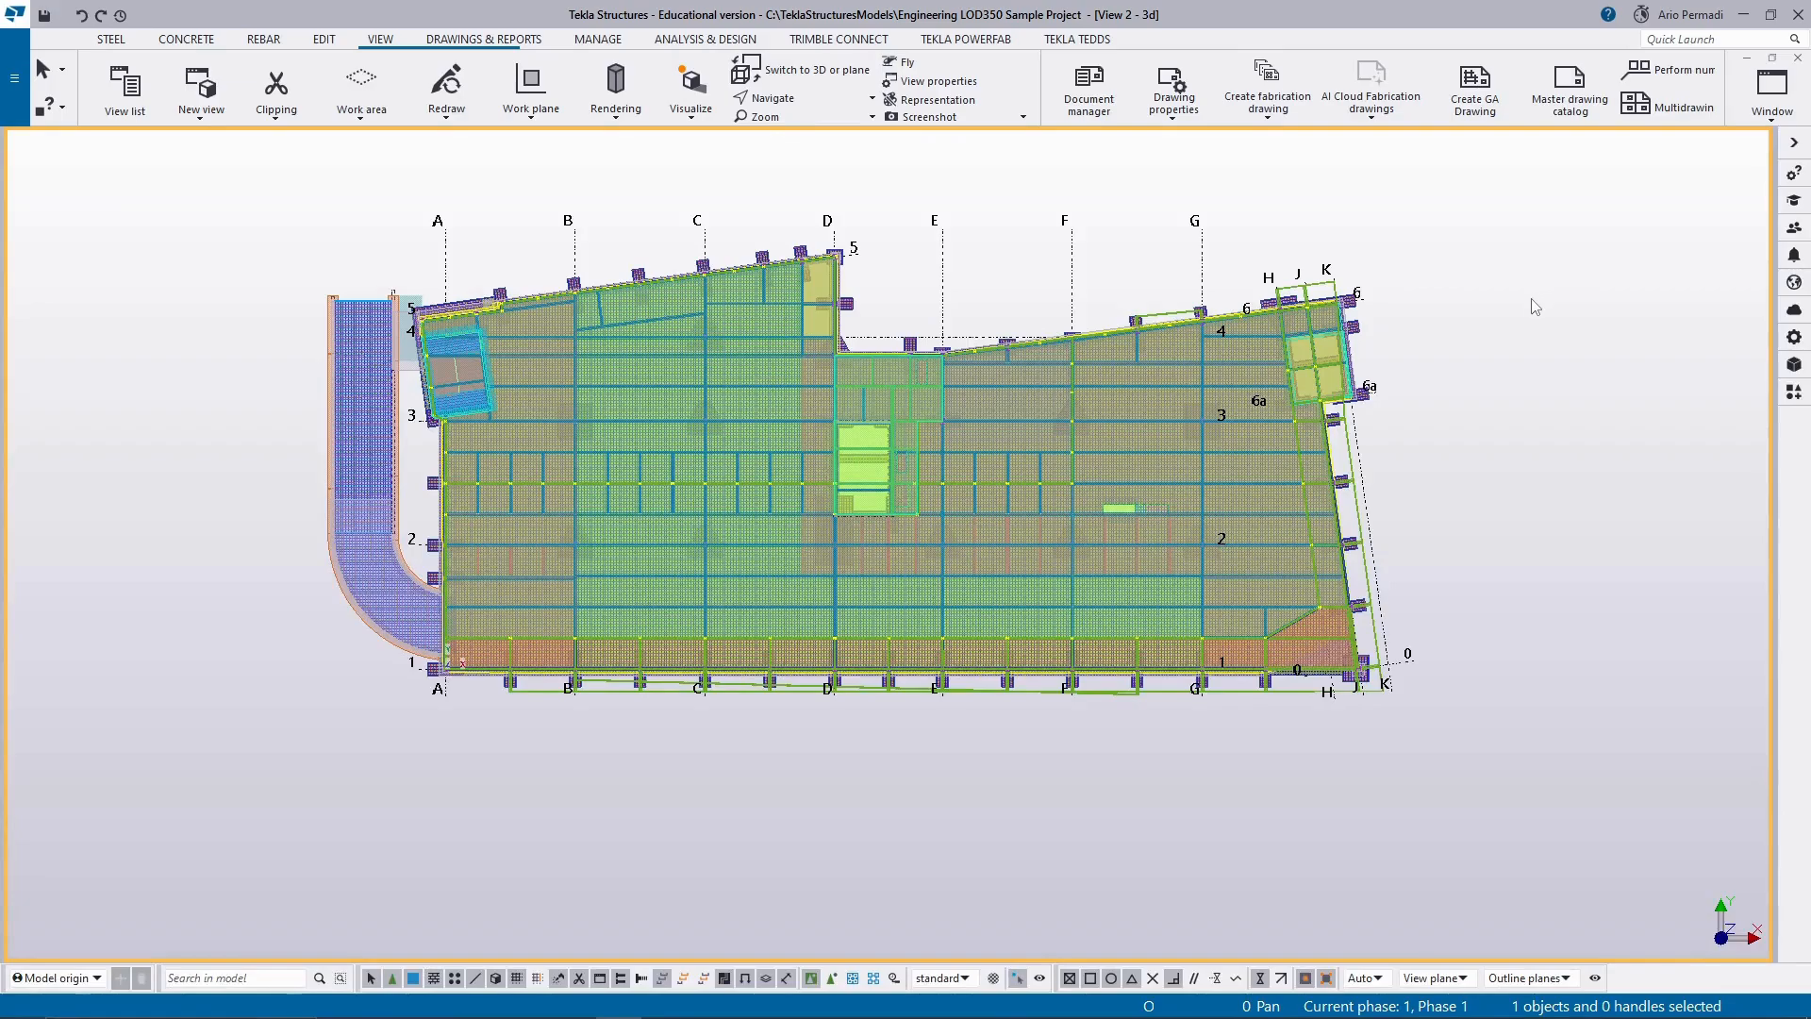
scroll(1531, 311, "down", 3)
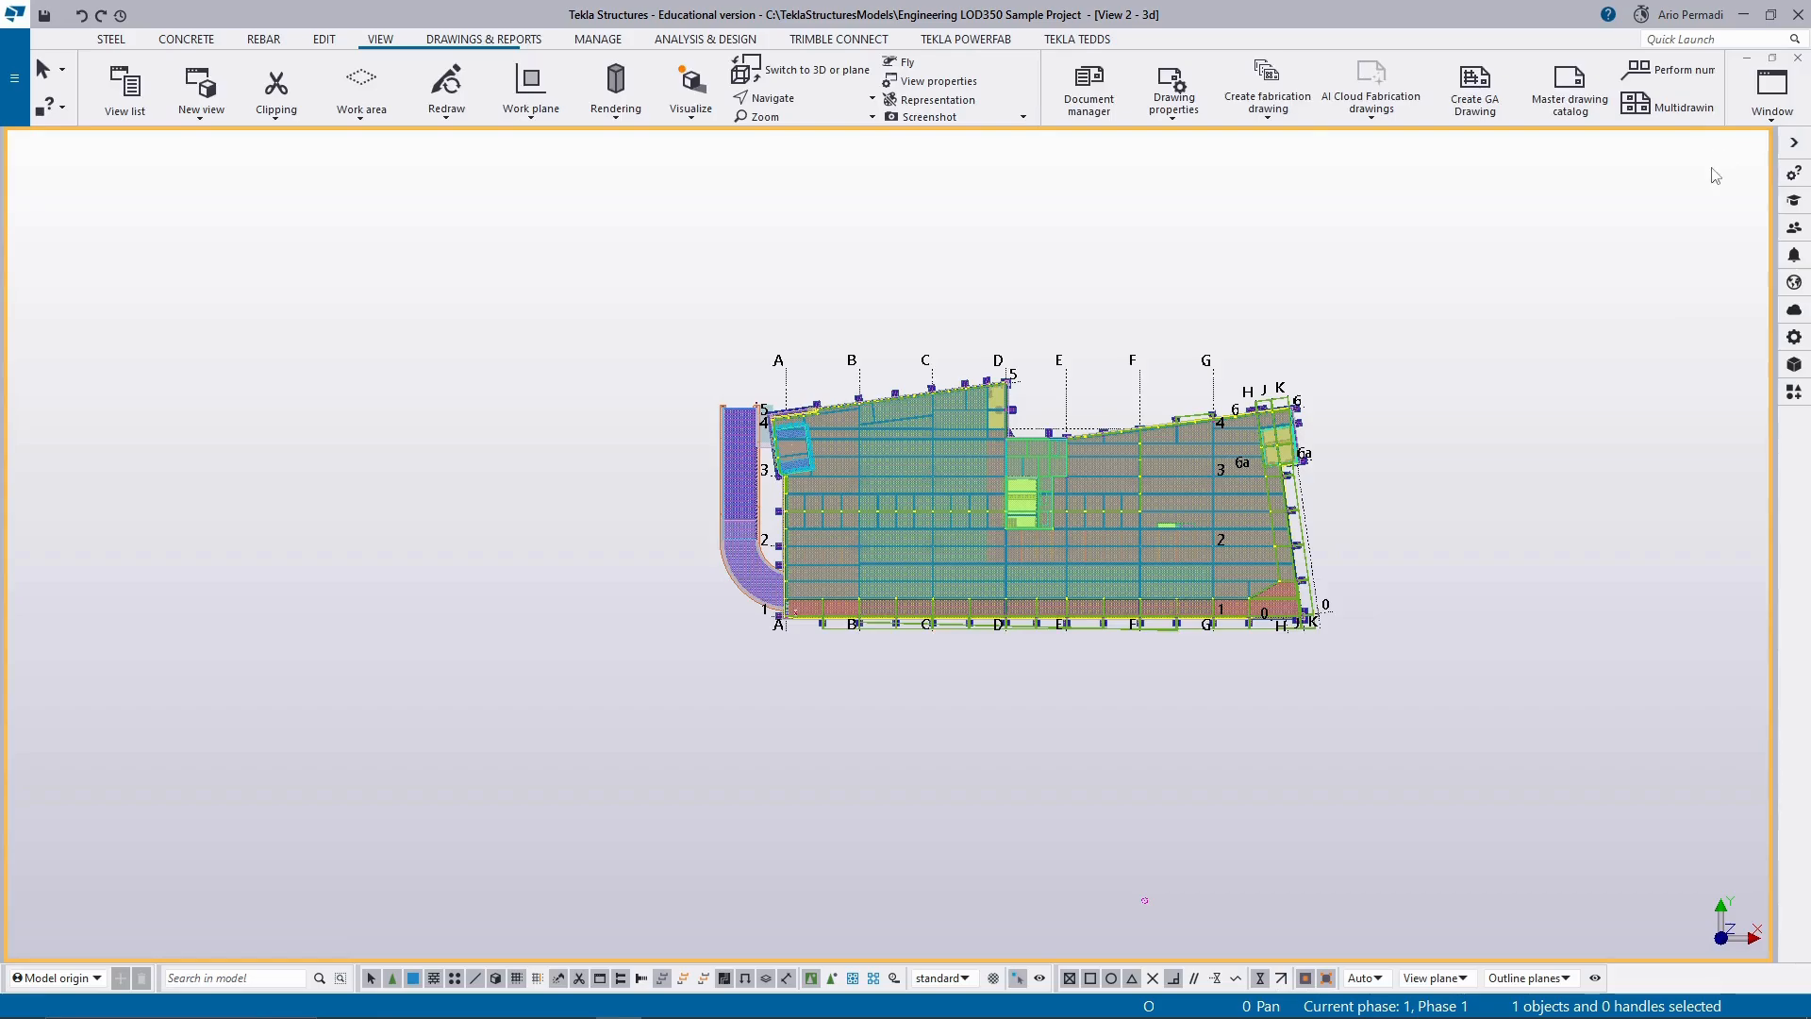
Tile the 3d and PLAN 1st+22050 views vertically and fit the building inside each one.
left_click(1772, 90)
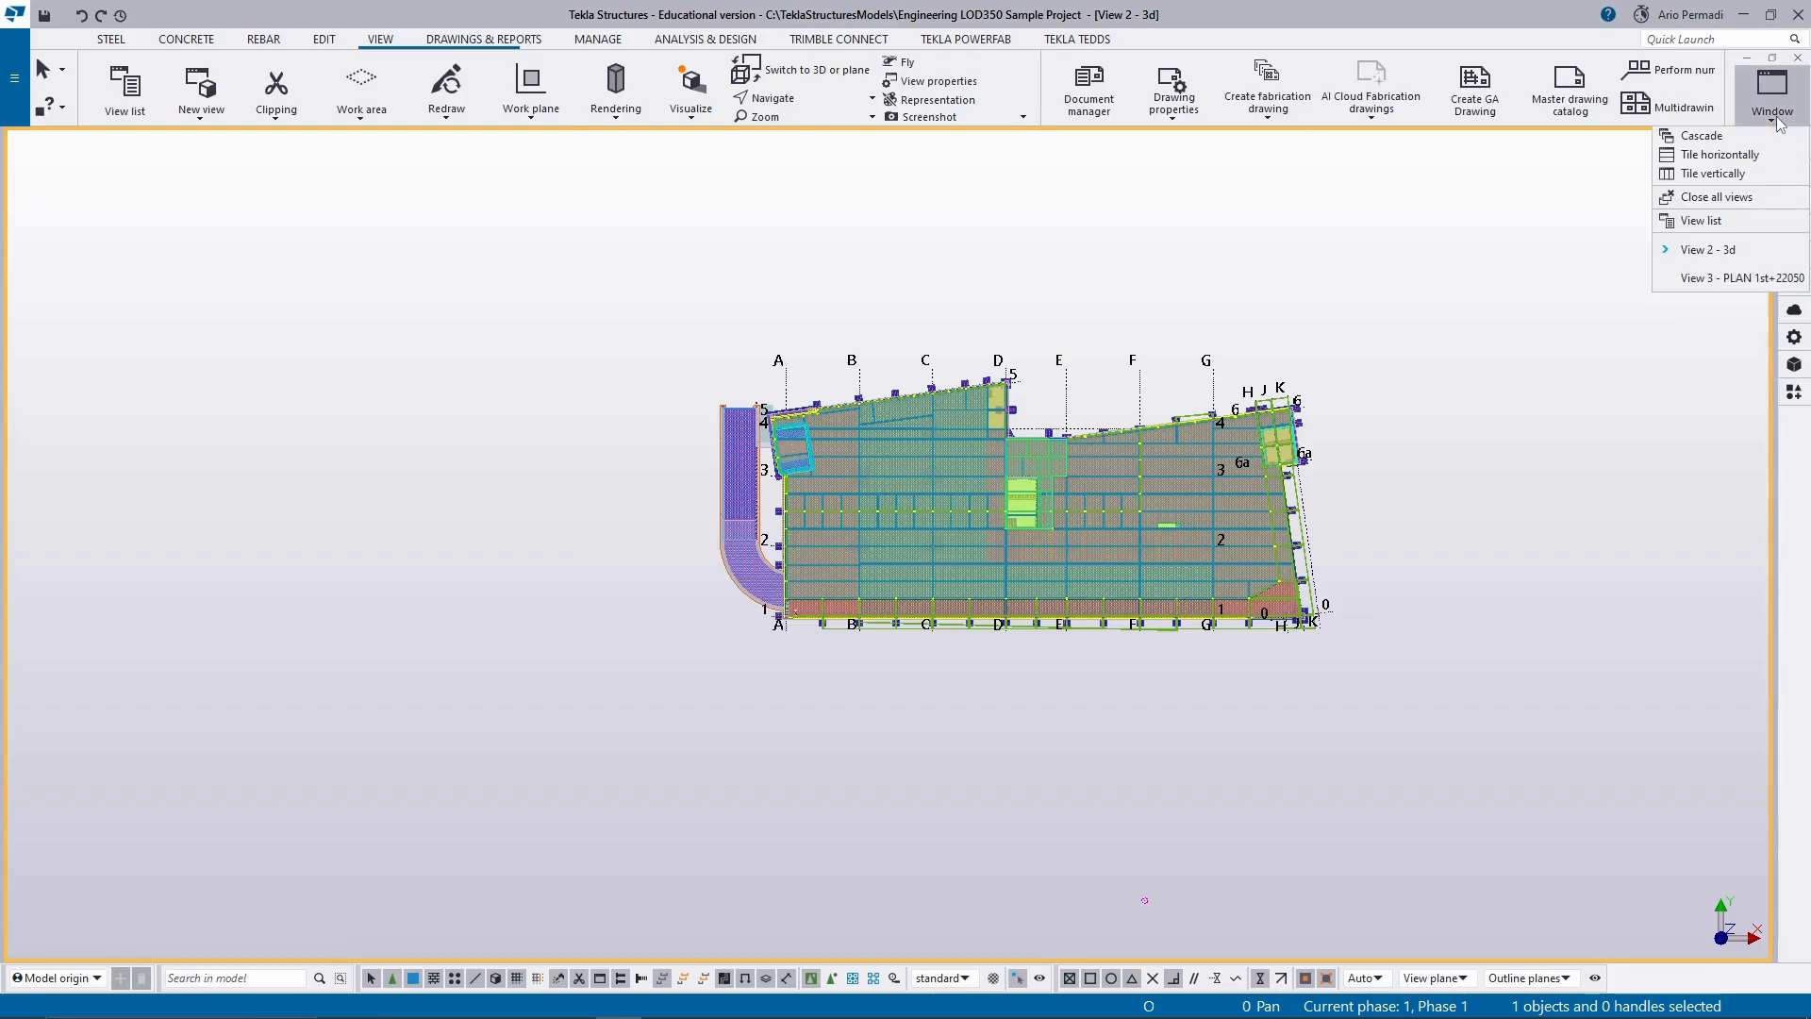
left_click(1769, 173)
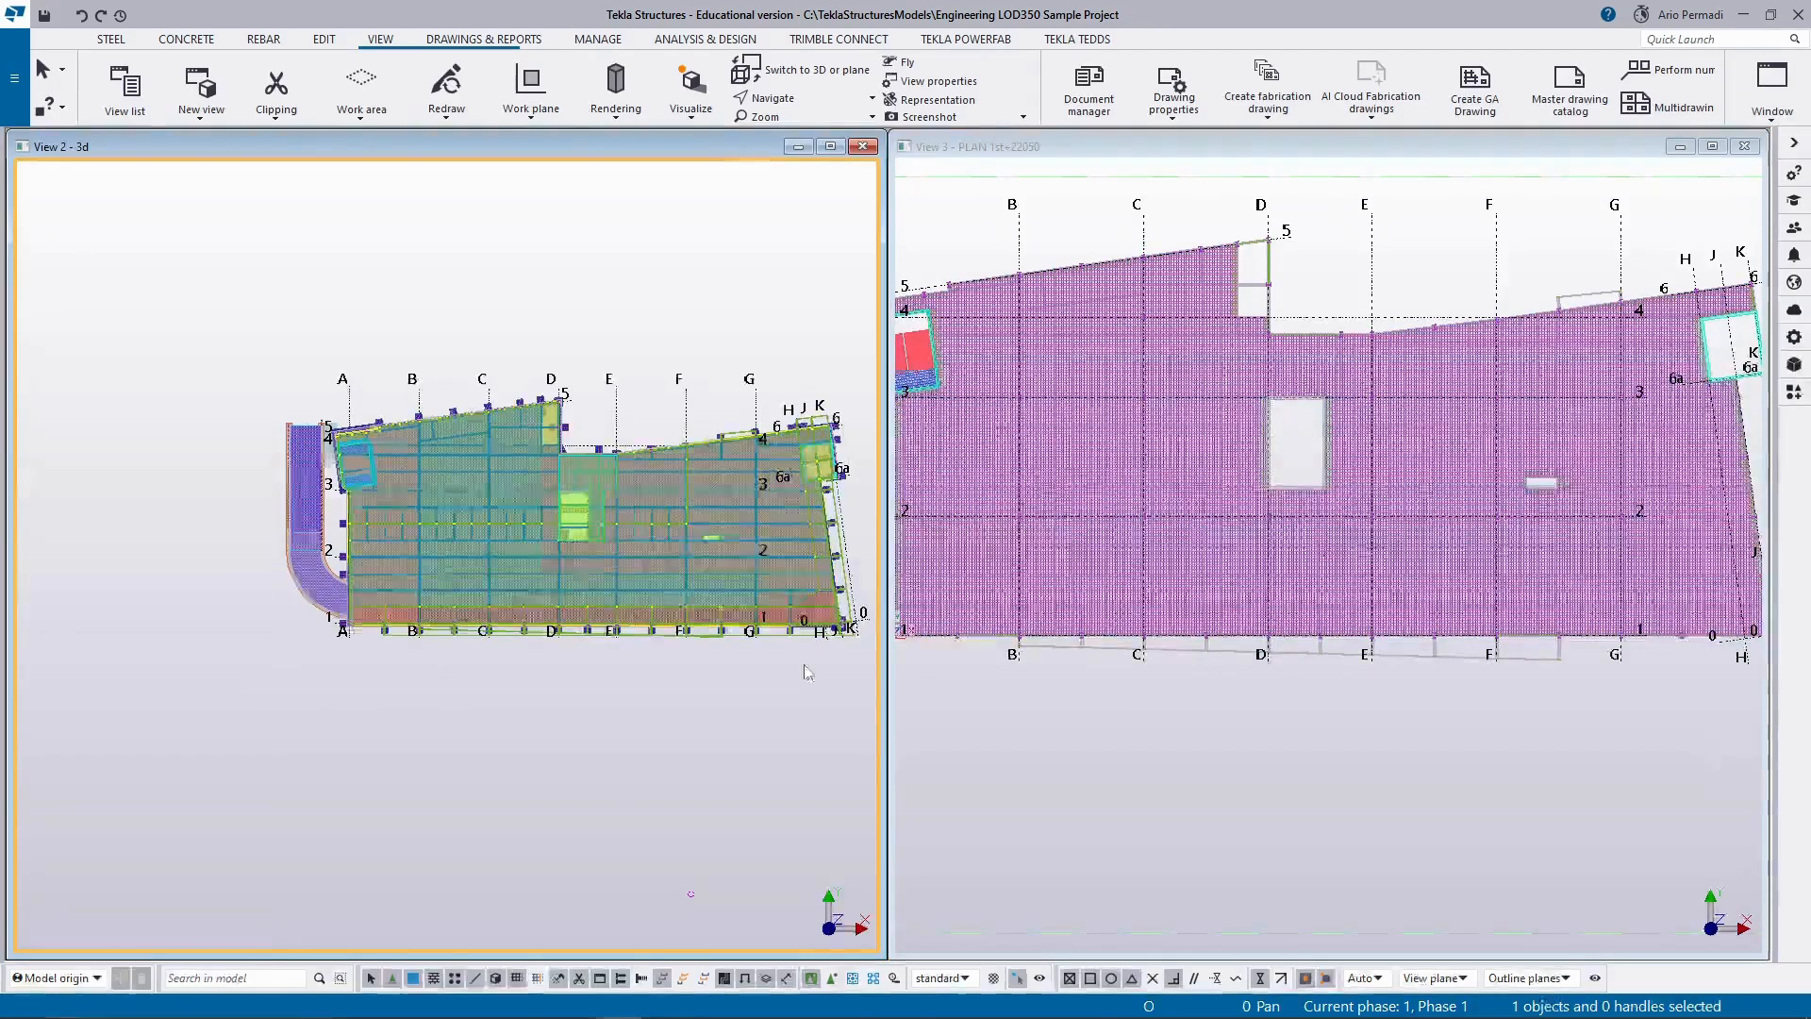
scroll(804, 665, "down", 2)
middle_click_drag(800, 685, 652, 671)
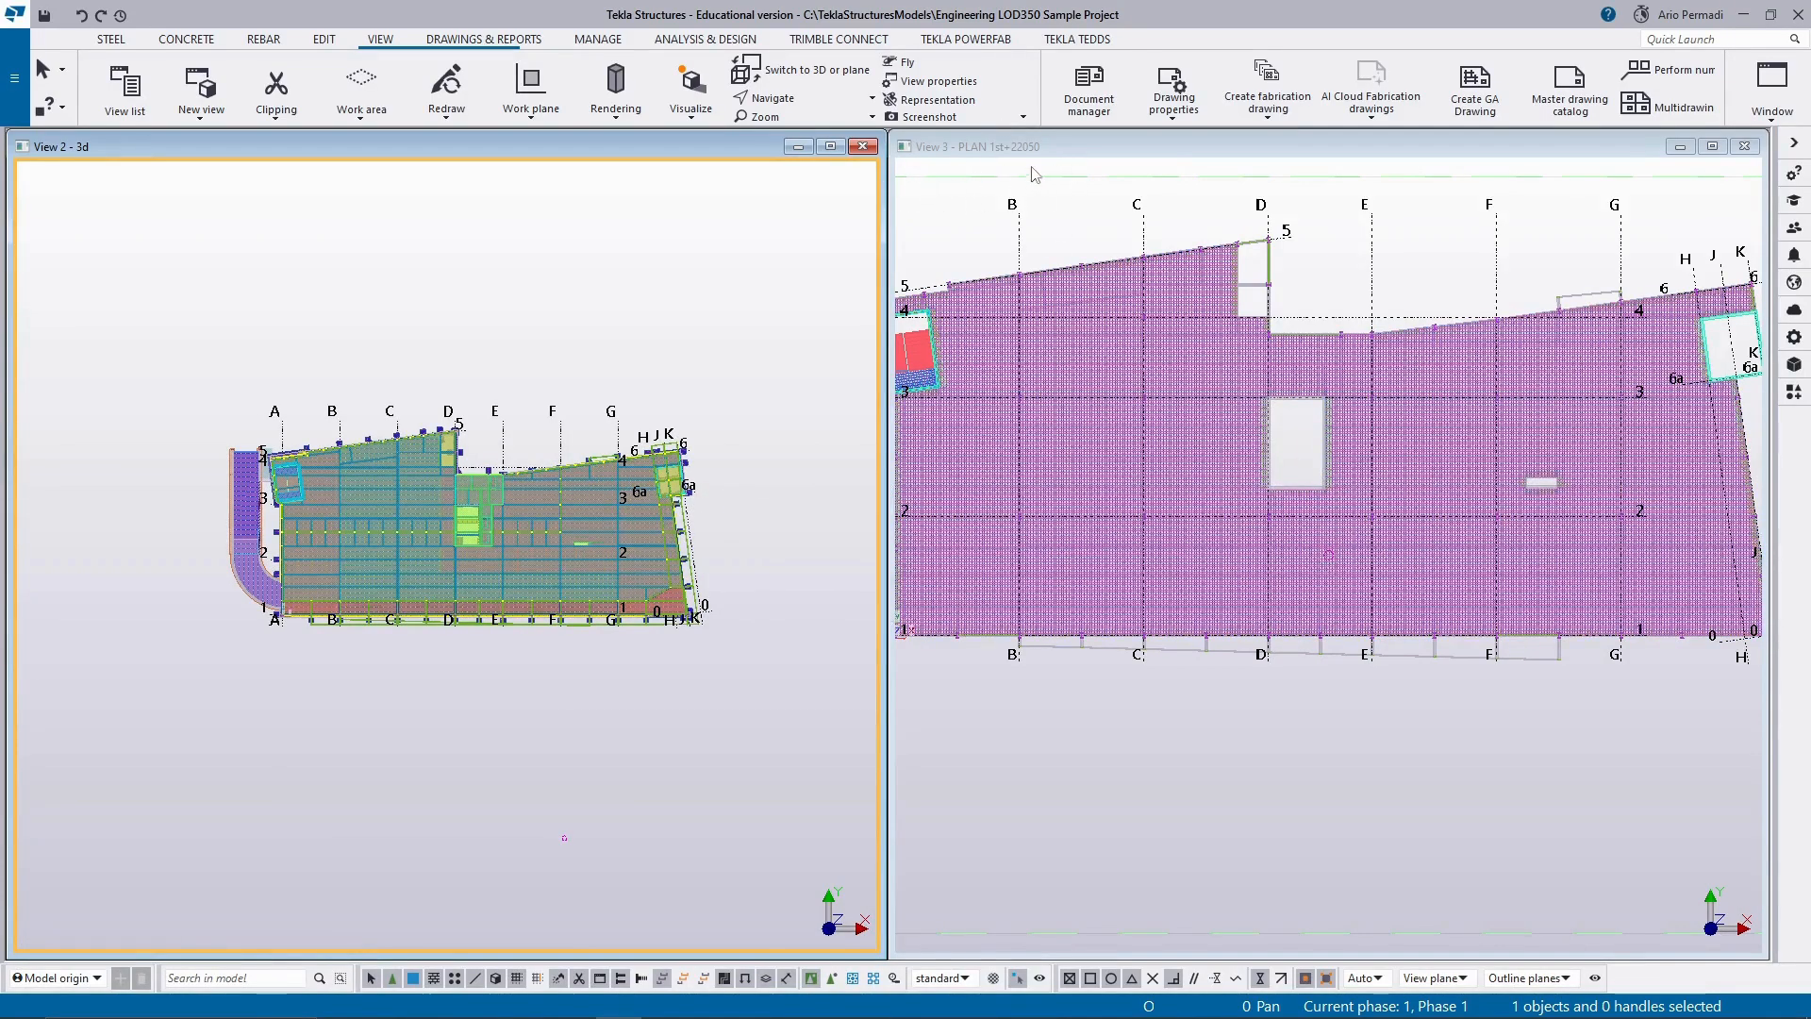
middle_click_drag(971, 223, 1048, 235)
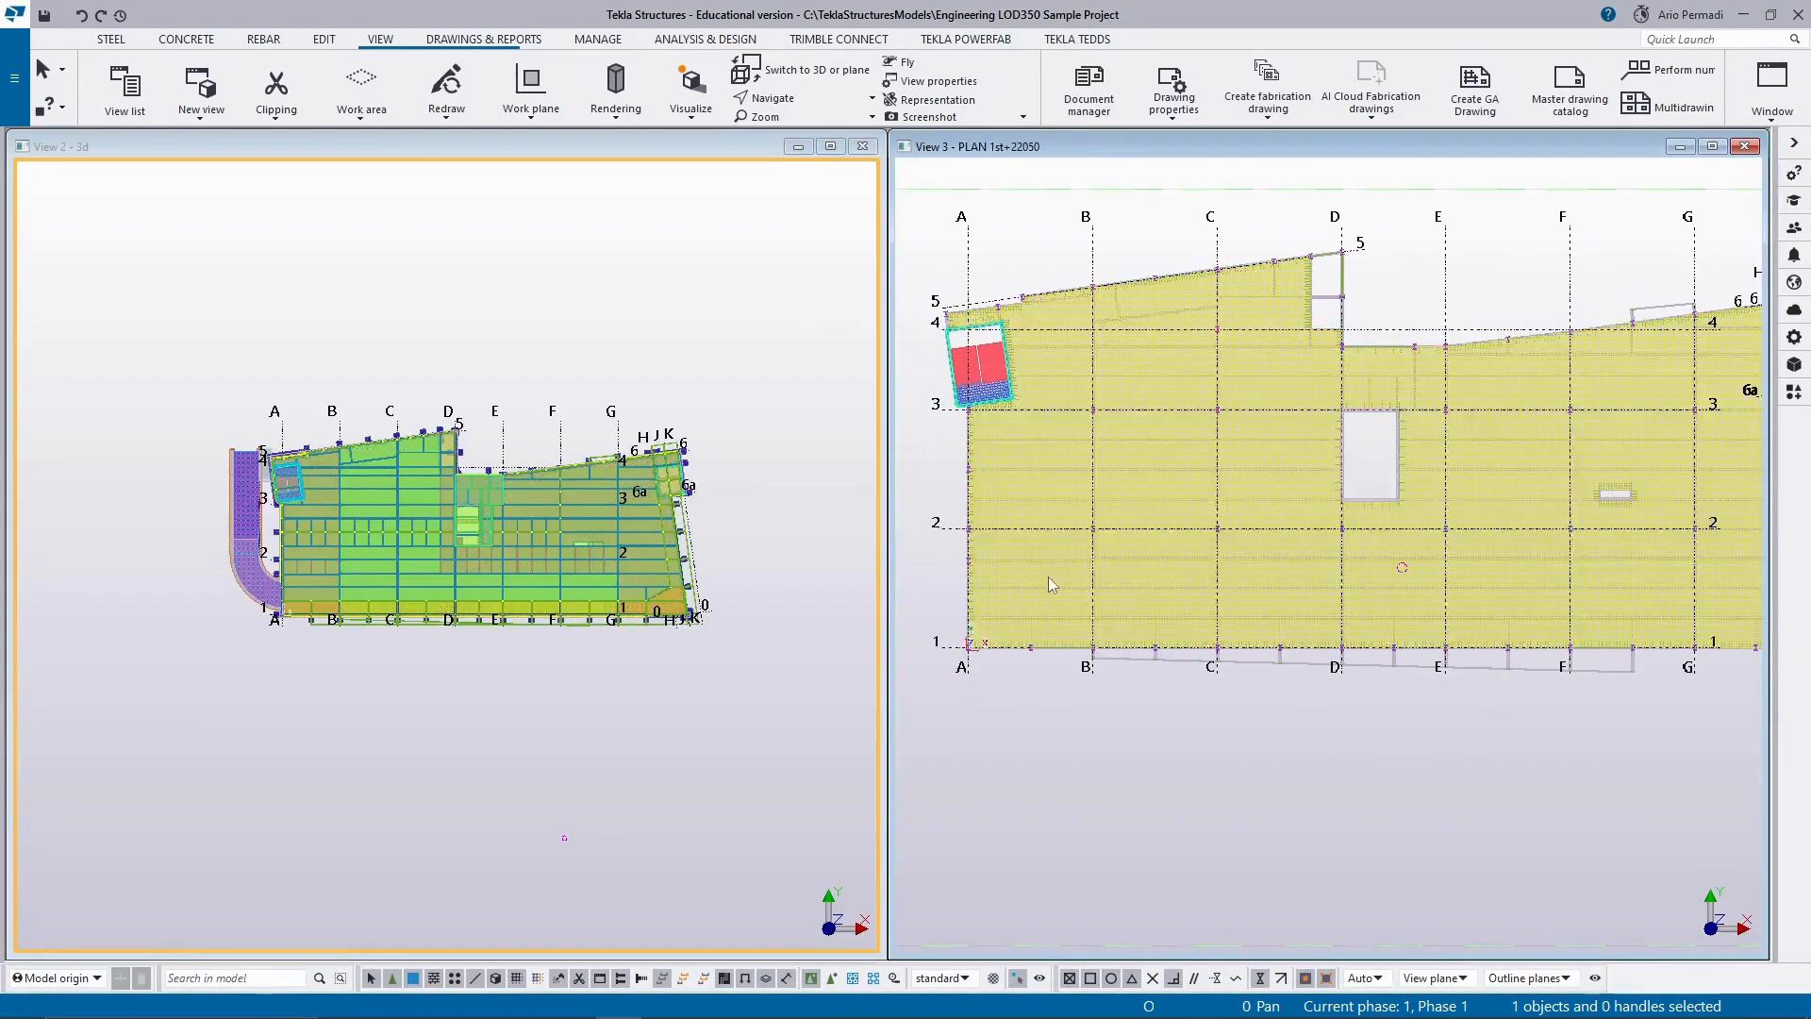
scroll(1049, 579, "down", 2)
scroll(1082, 689, "up", 3)
scroll(1082, 689, "down", 3)
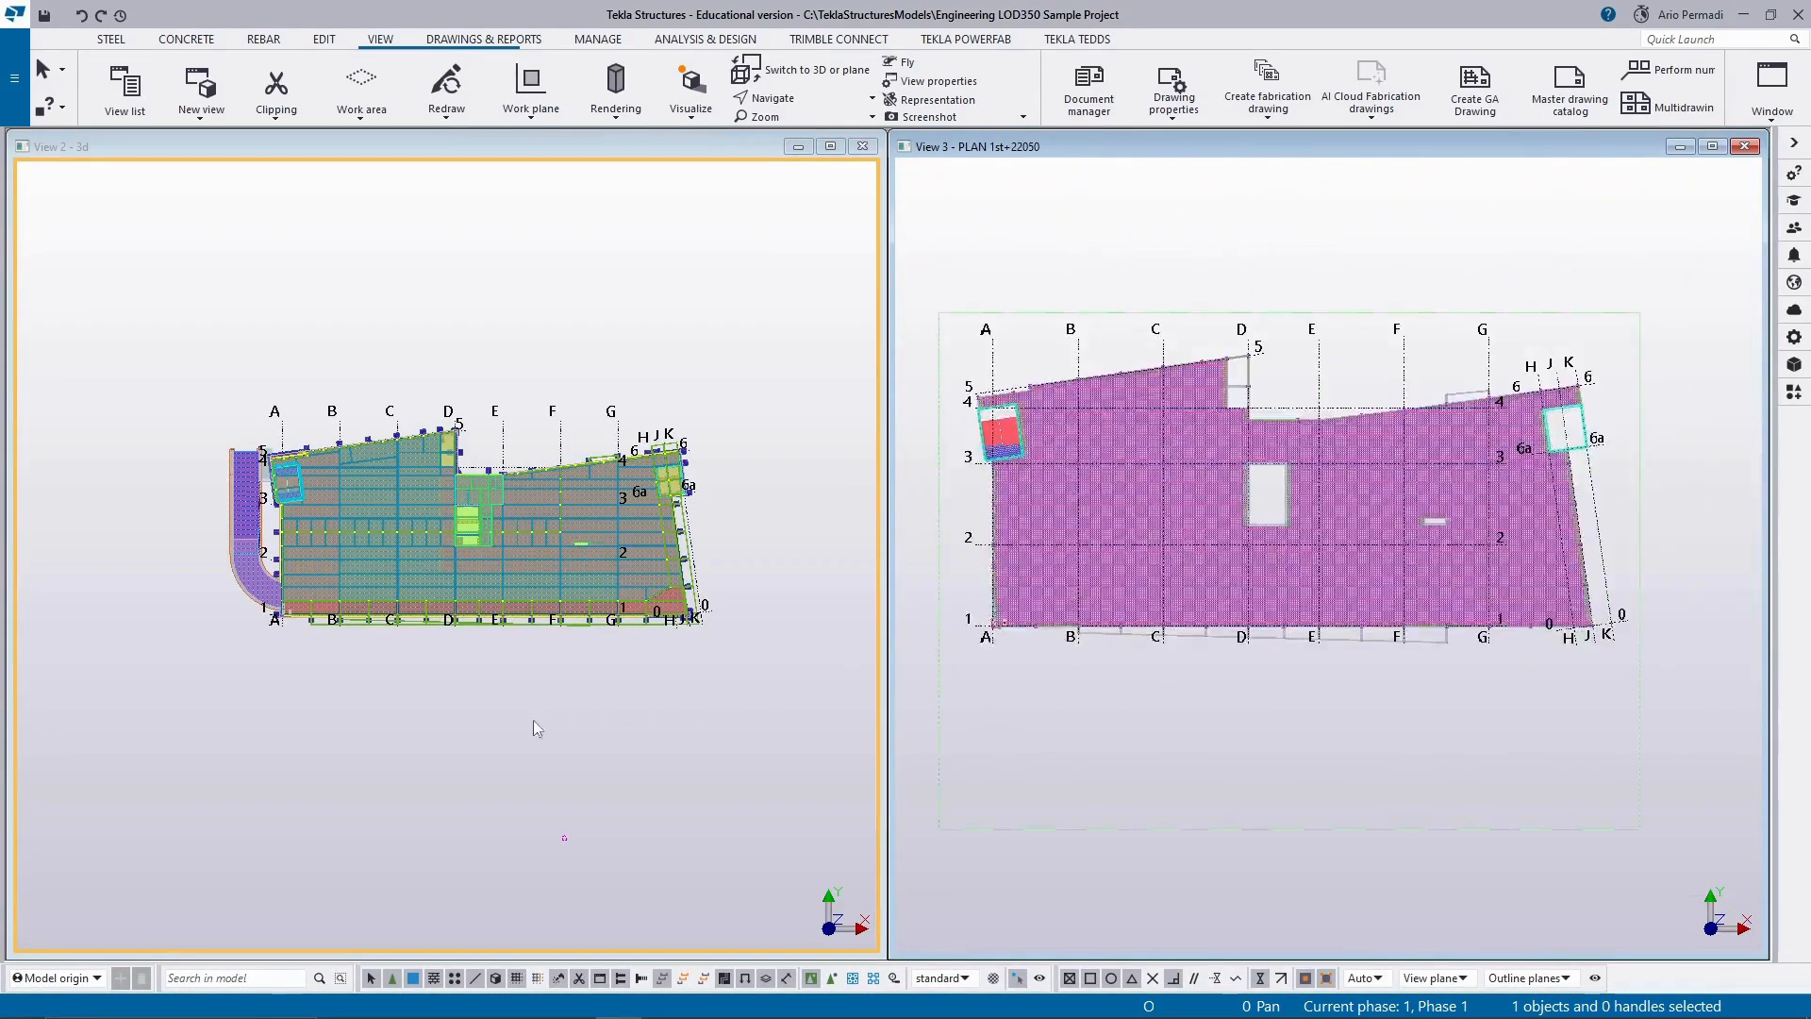
Switch the tiled 3d view back to 3D and examine the floor around grid corner A-4 in the PLAN 1st+22050 view.
left_click(488, 717)
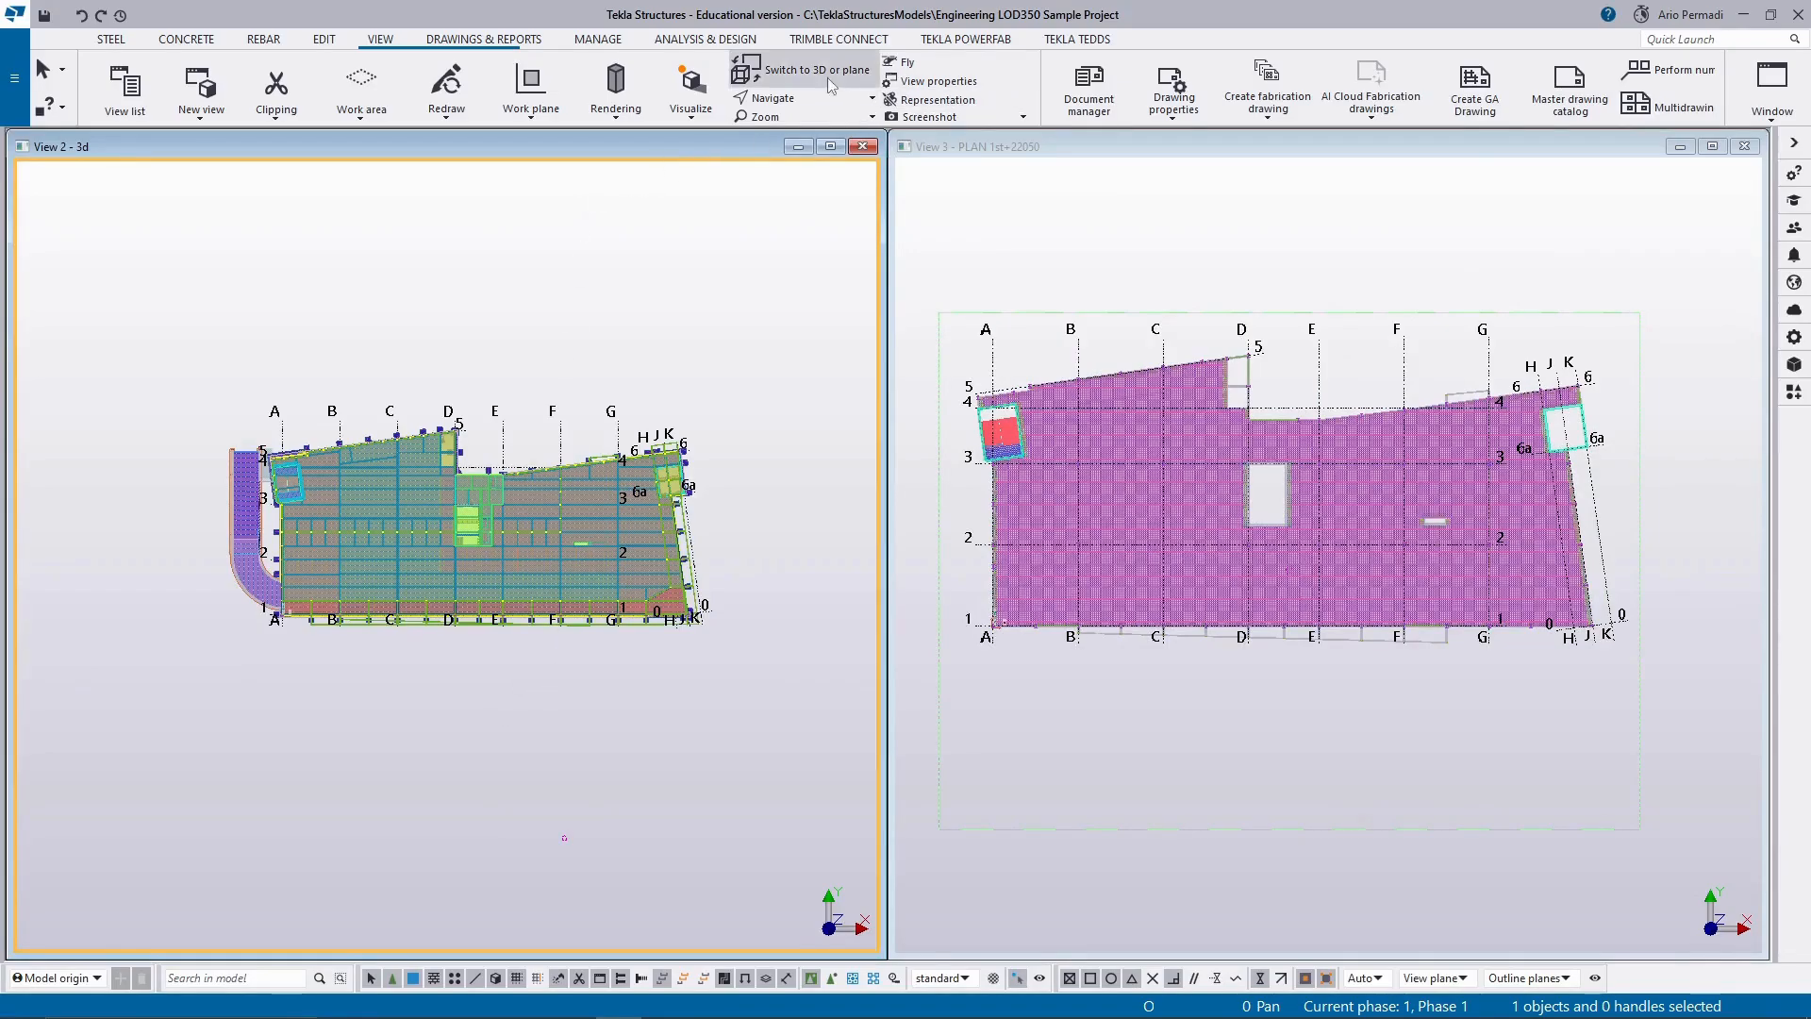
key("ctrl+p")
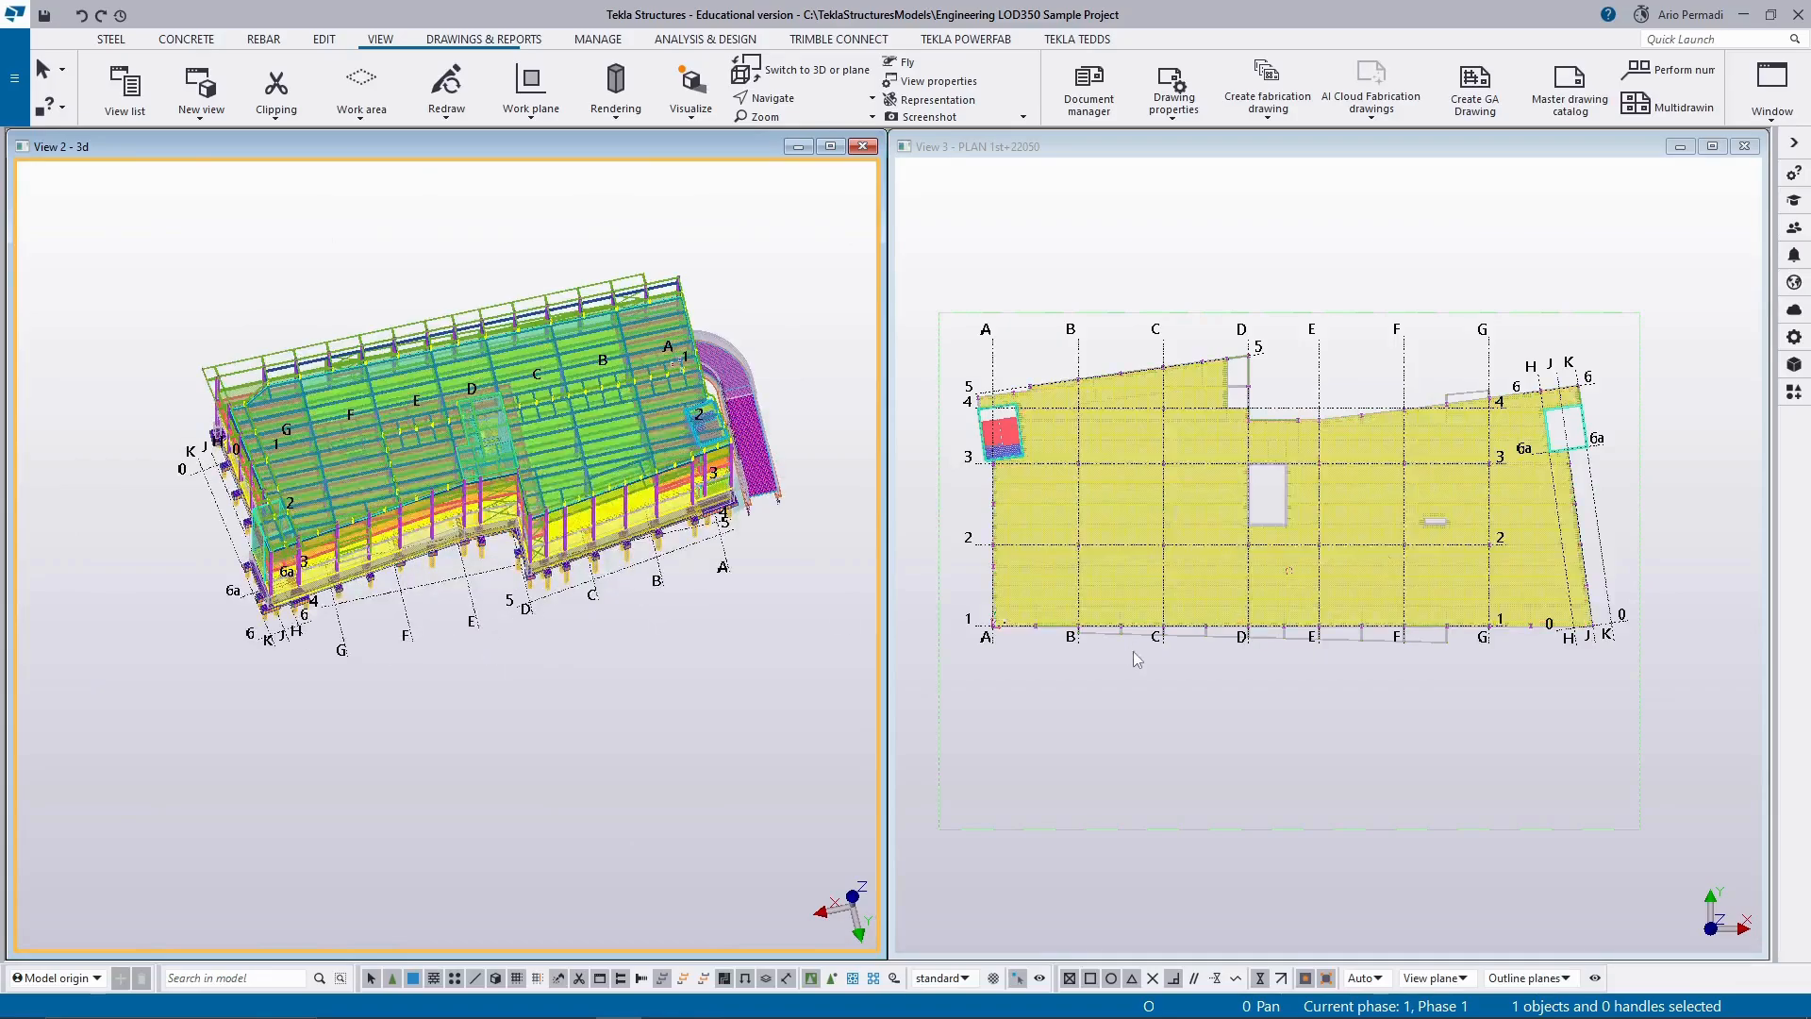
scroll(1174, 652, "up", 2)
scroll(1188, 581, "up", 1)
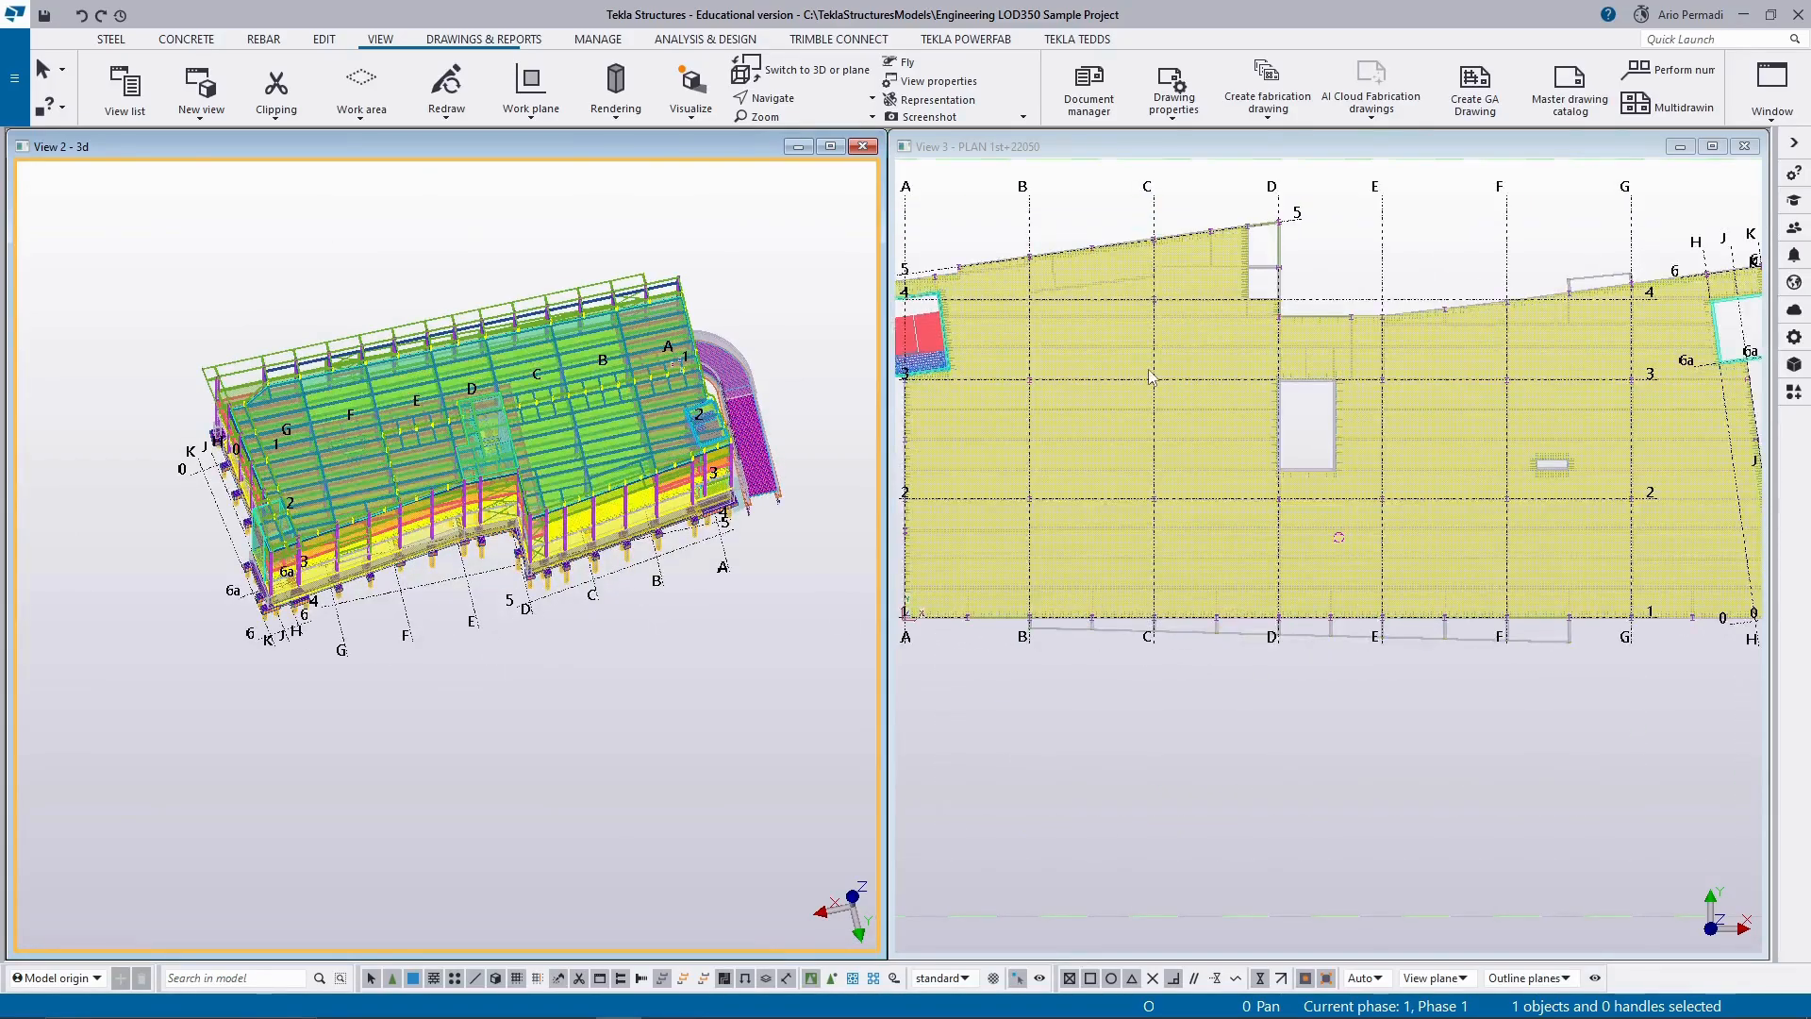
middle_click_drag(1140, 366, 1262, 463)
scroll(1072, 427, "up", 3)
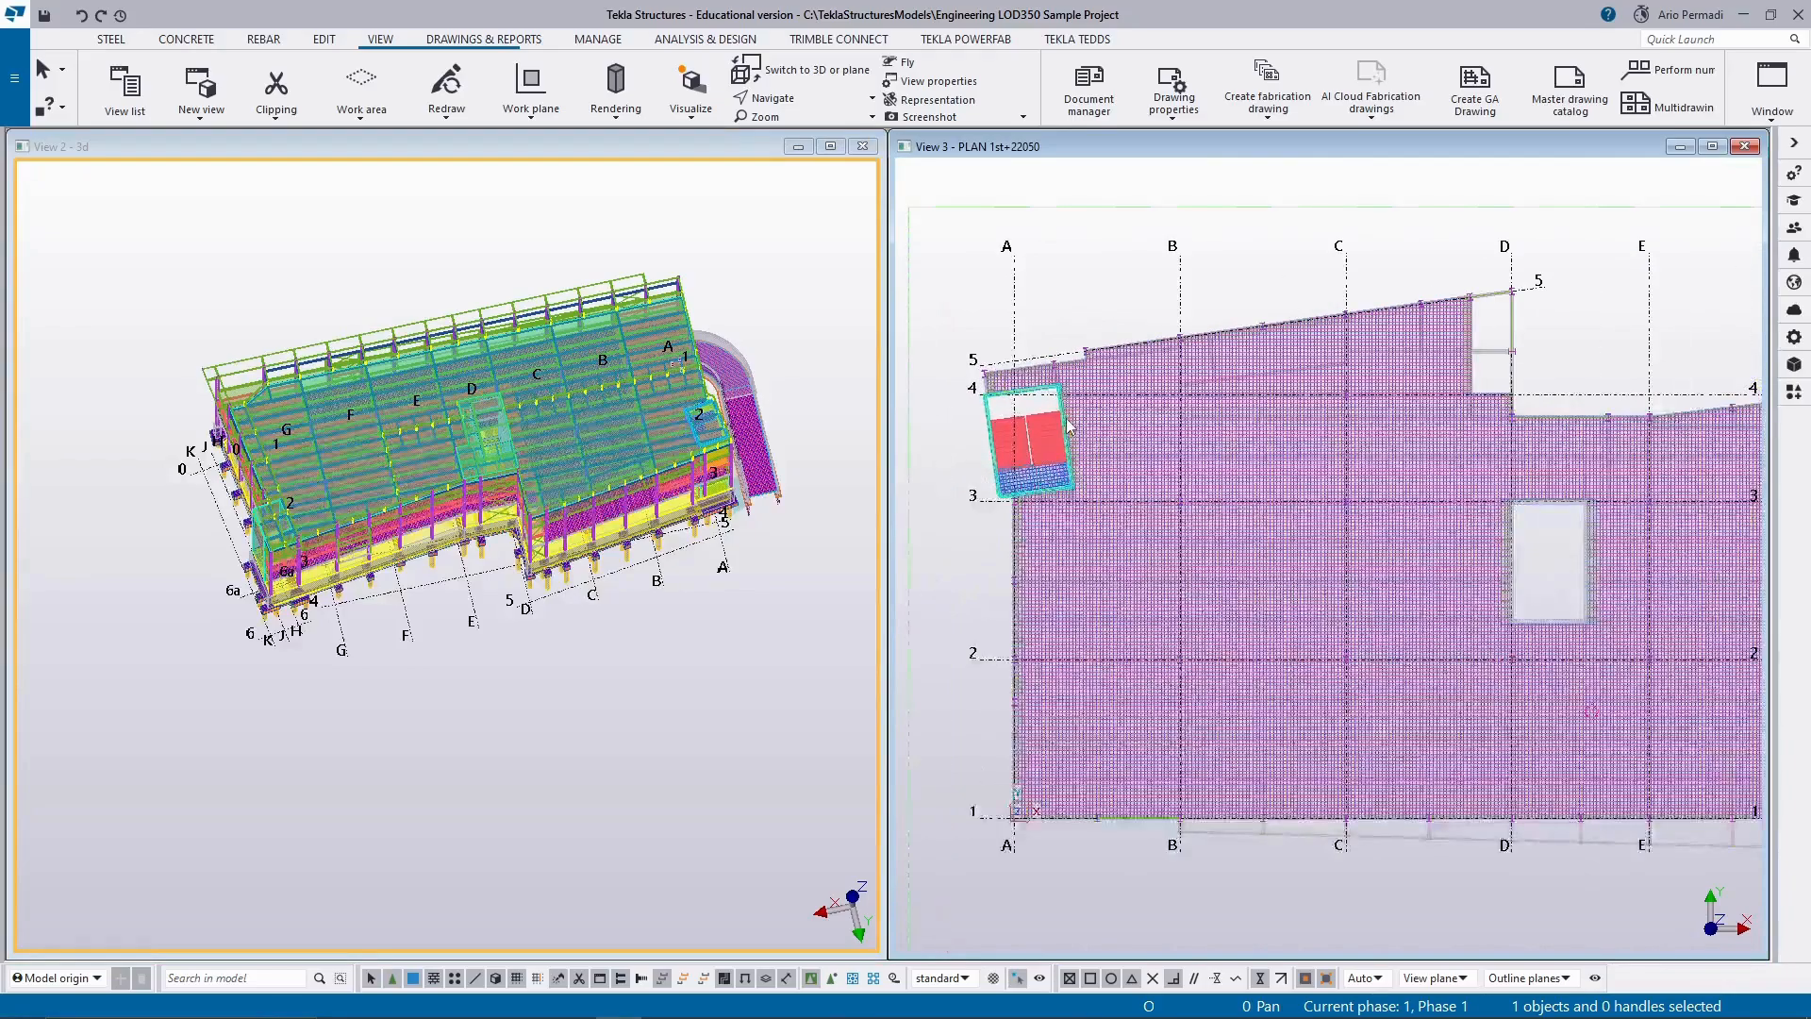
scroll(1068, 424, "down", 2)
scroll(1068, 426, "down", 3)
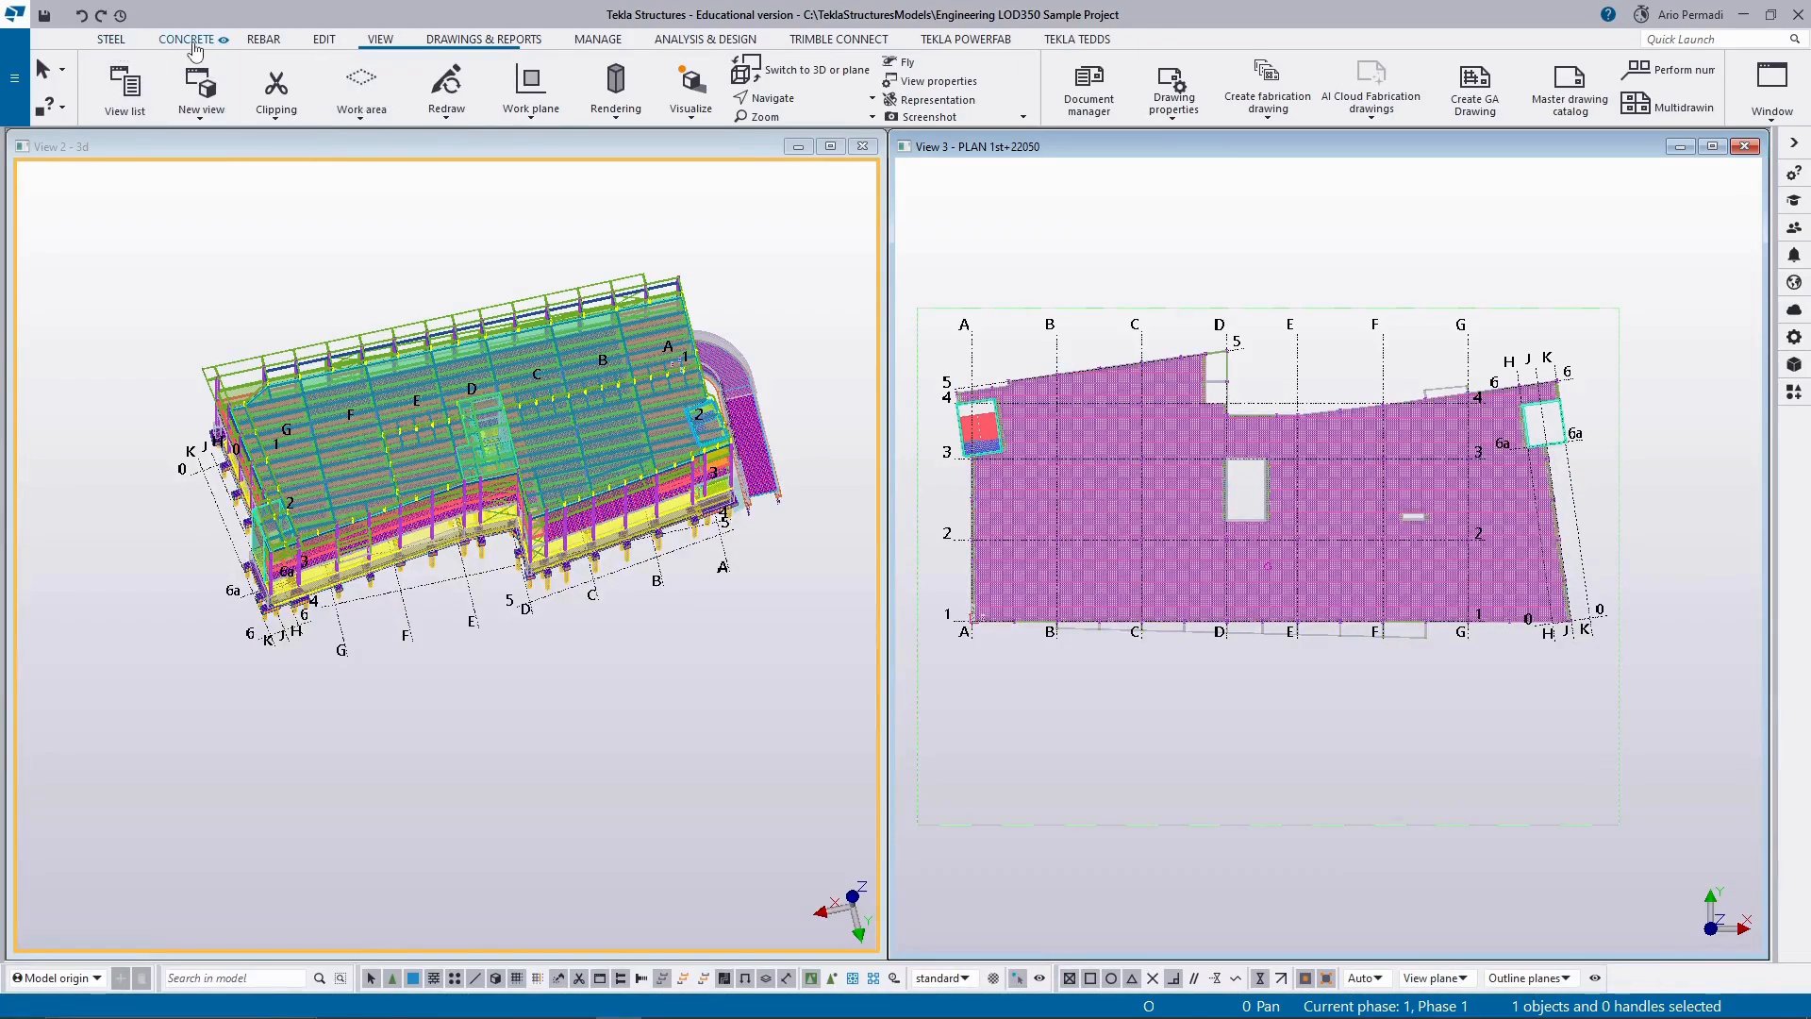
Check the available clipping options and orbit the tiled 3d view to show the building's facade and foundations.
left_click(298, 97)
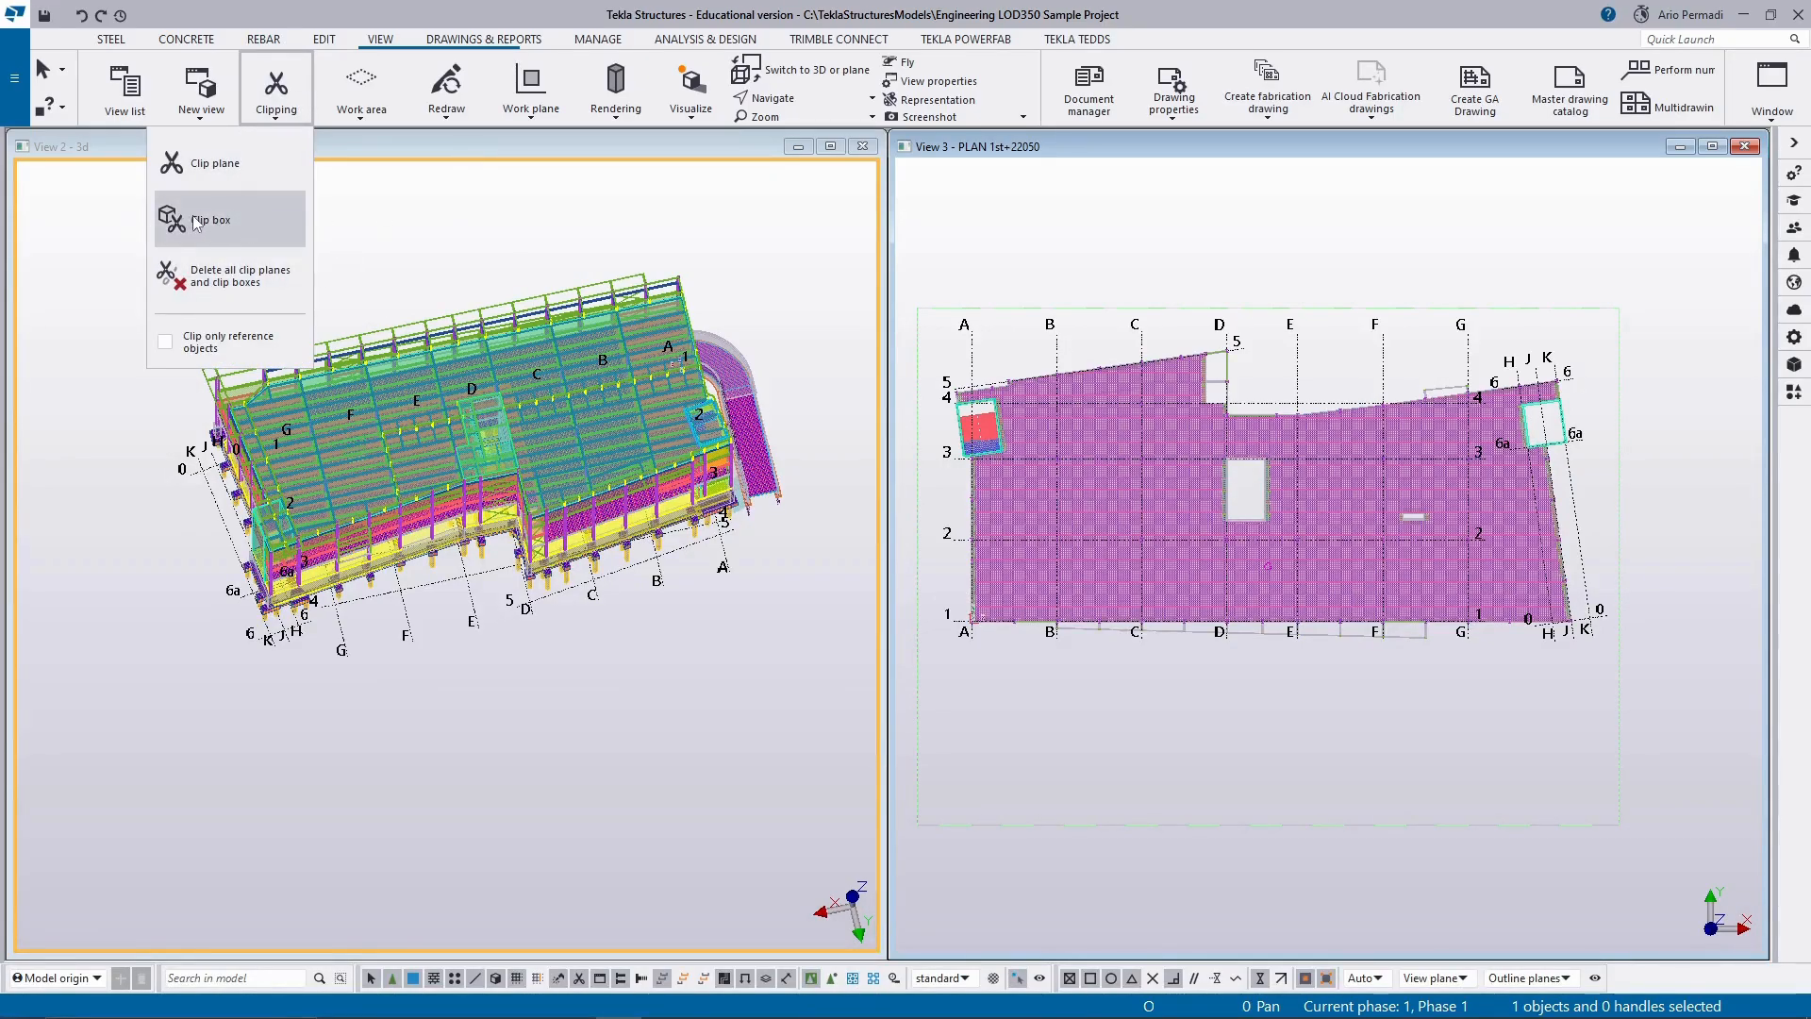
left_click(290, 97)
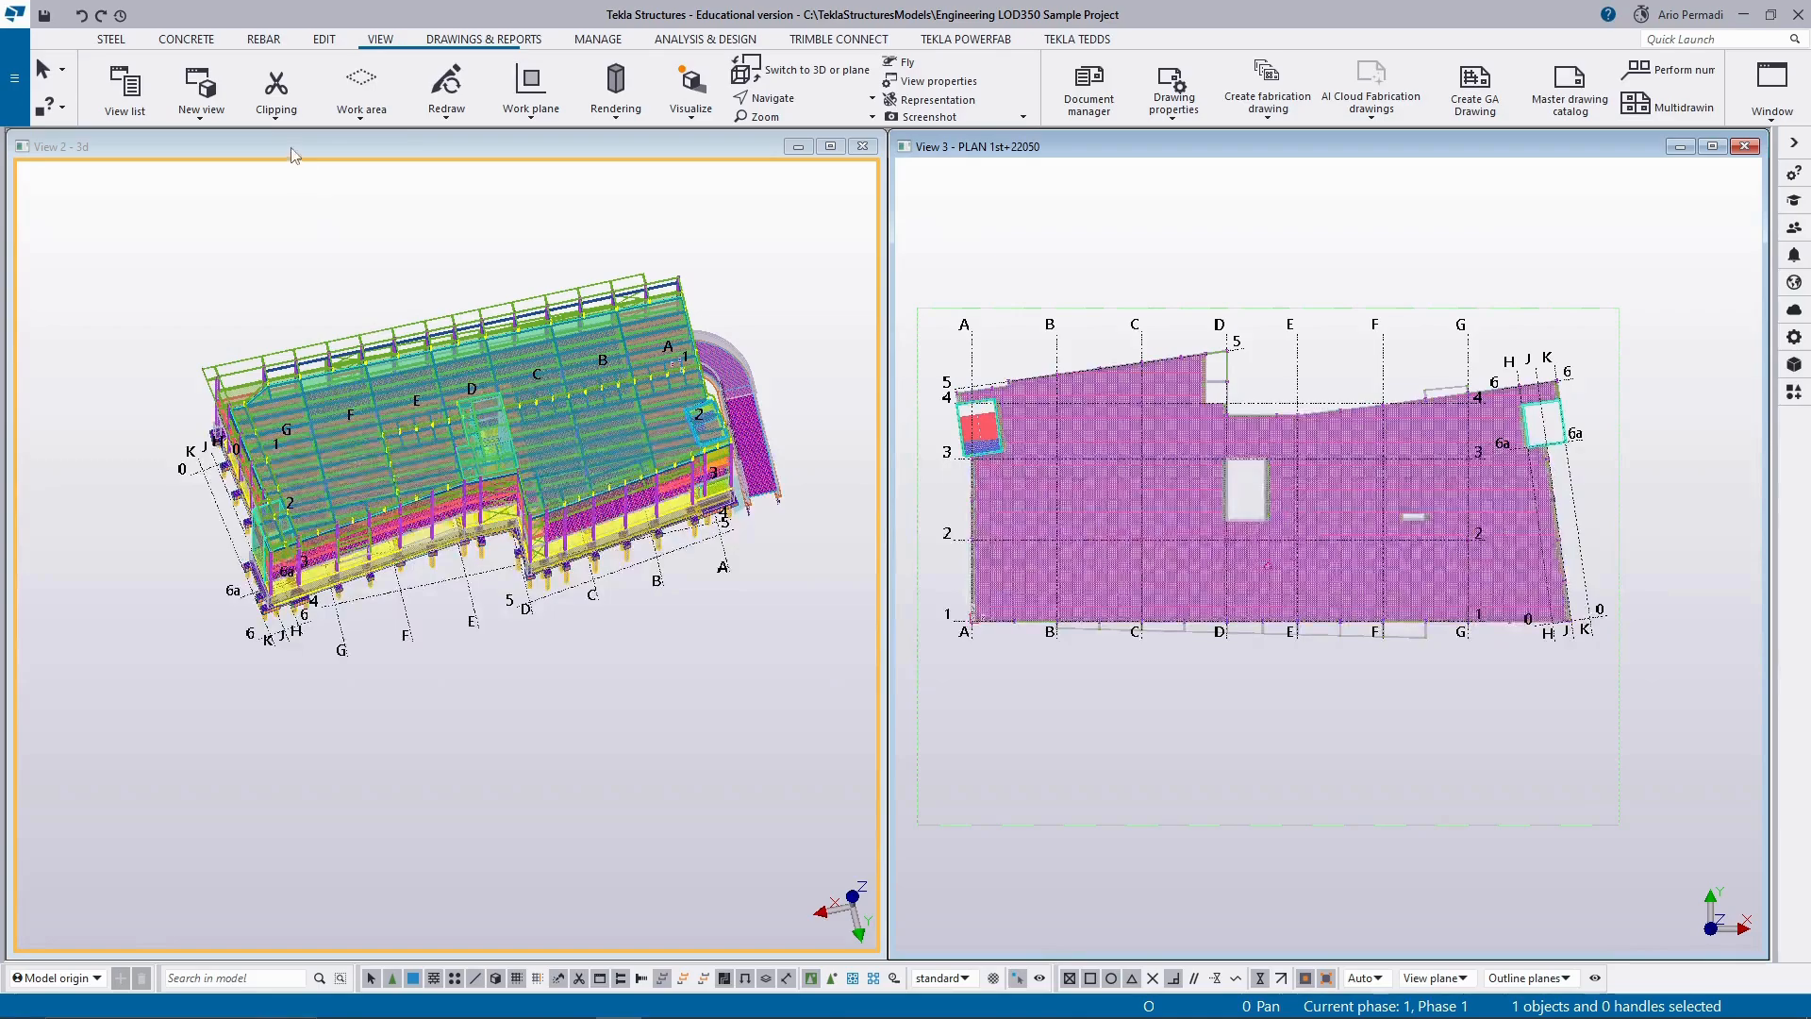
middle_click_drag(270, 701, 397, 638, "ctrl")
middle_click_drag(516, 580, 472, 700)
middle_click_drag(559, 624, 579, 459, "ctrl")
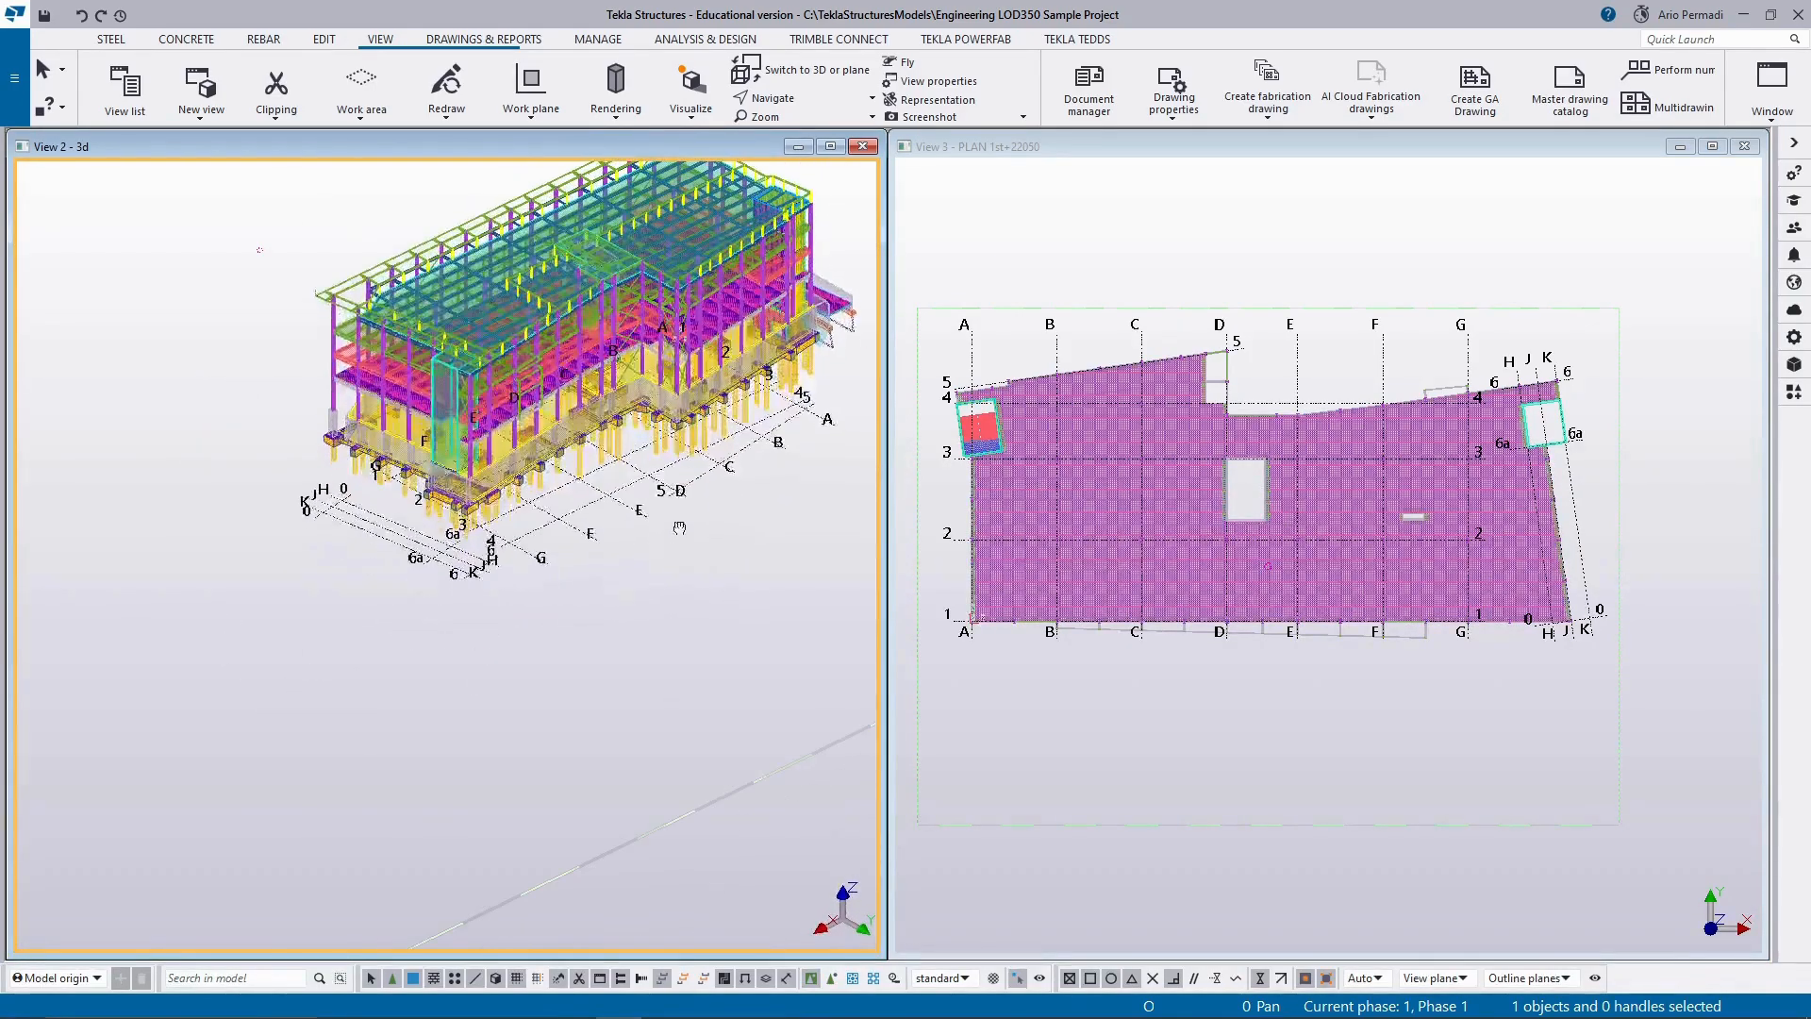
Create a clip plane on the first-floor slab edge at the building's end facade near grid lines H to K in the 3d view.
scroll(425, 247, "up", 1)
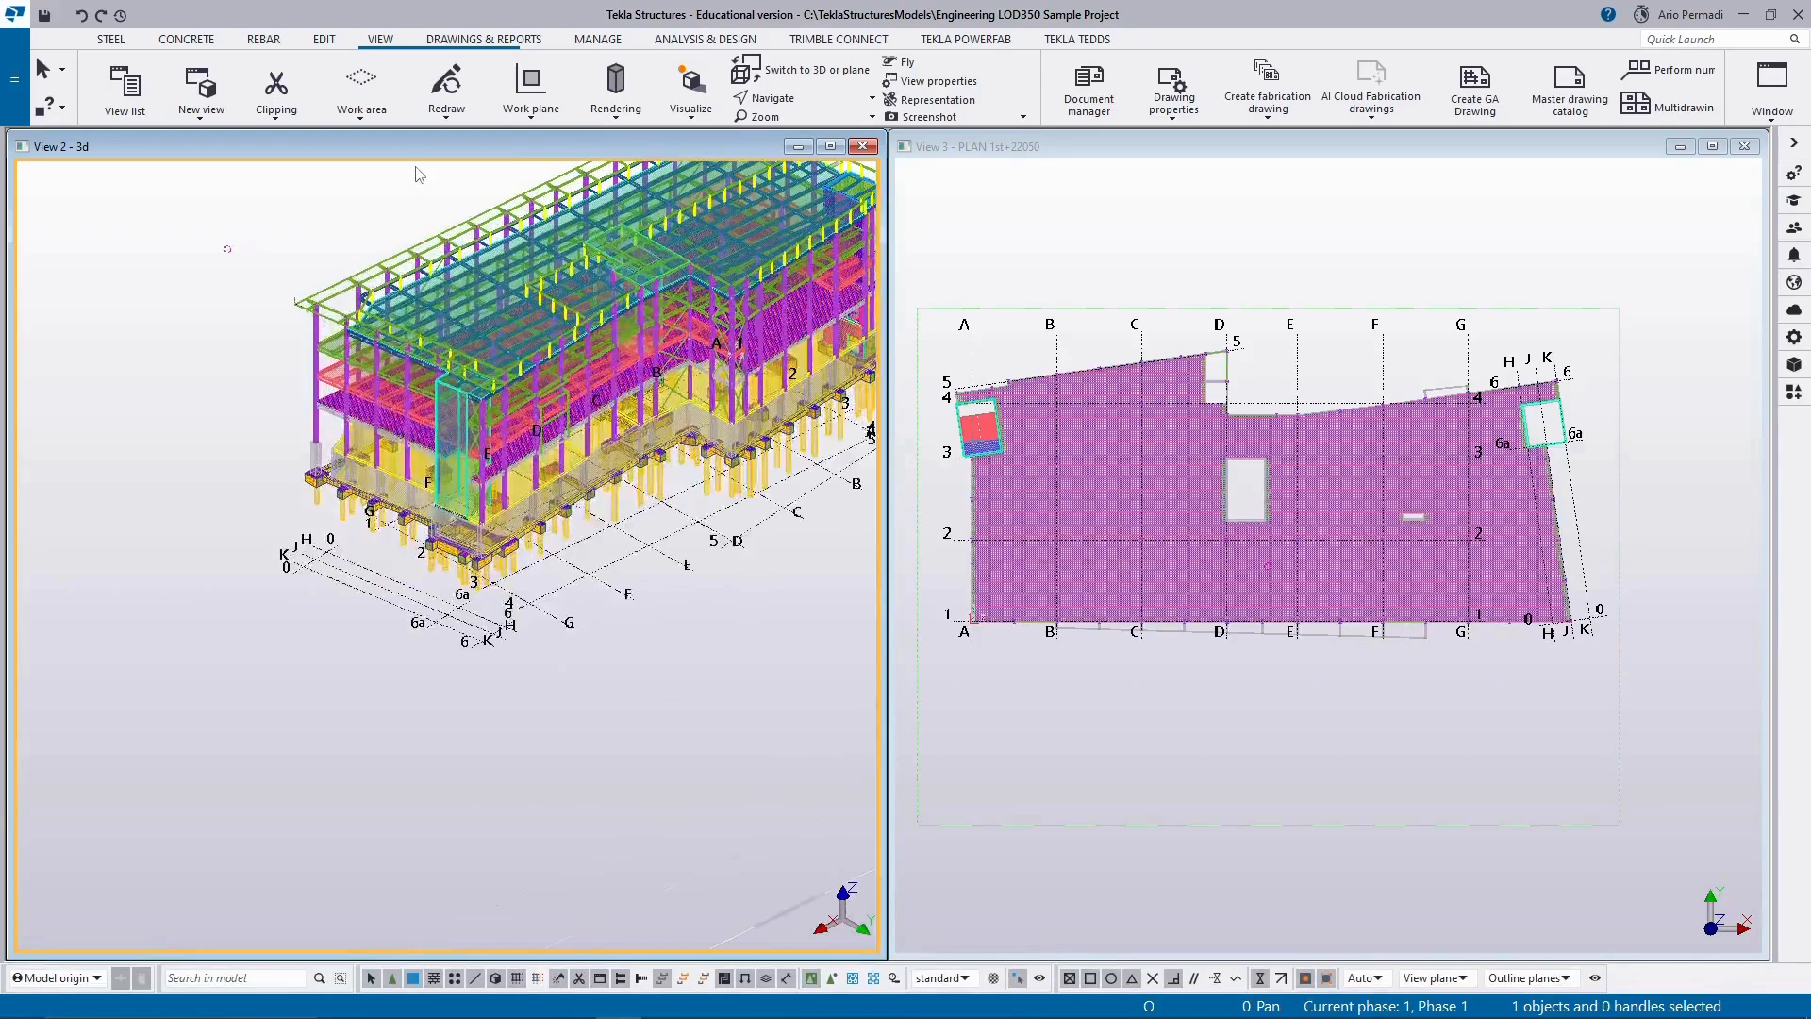
left_click(296, 113)
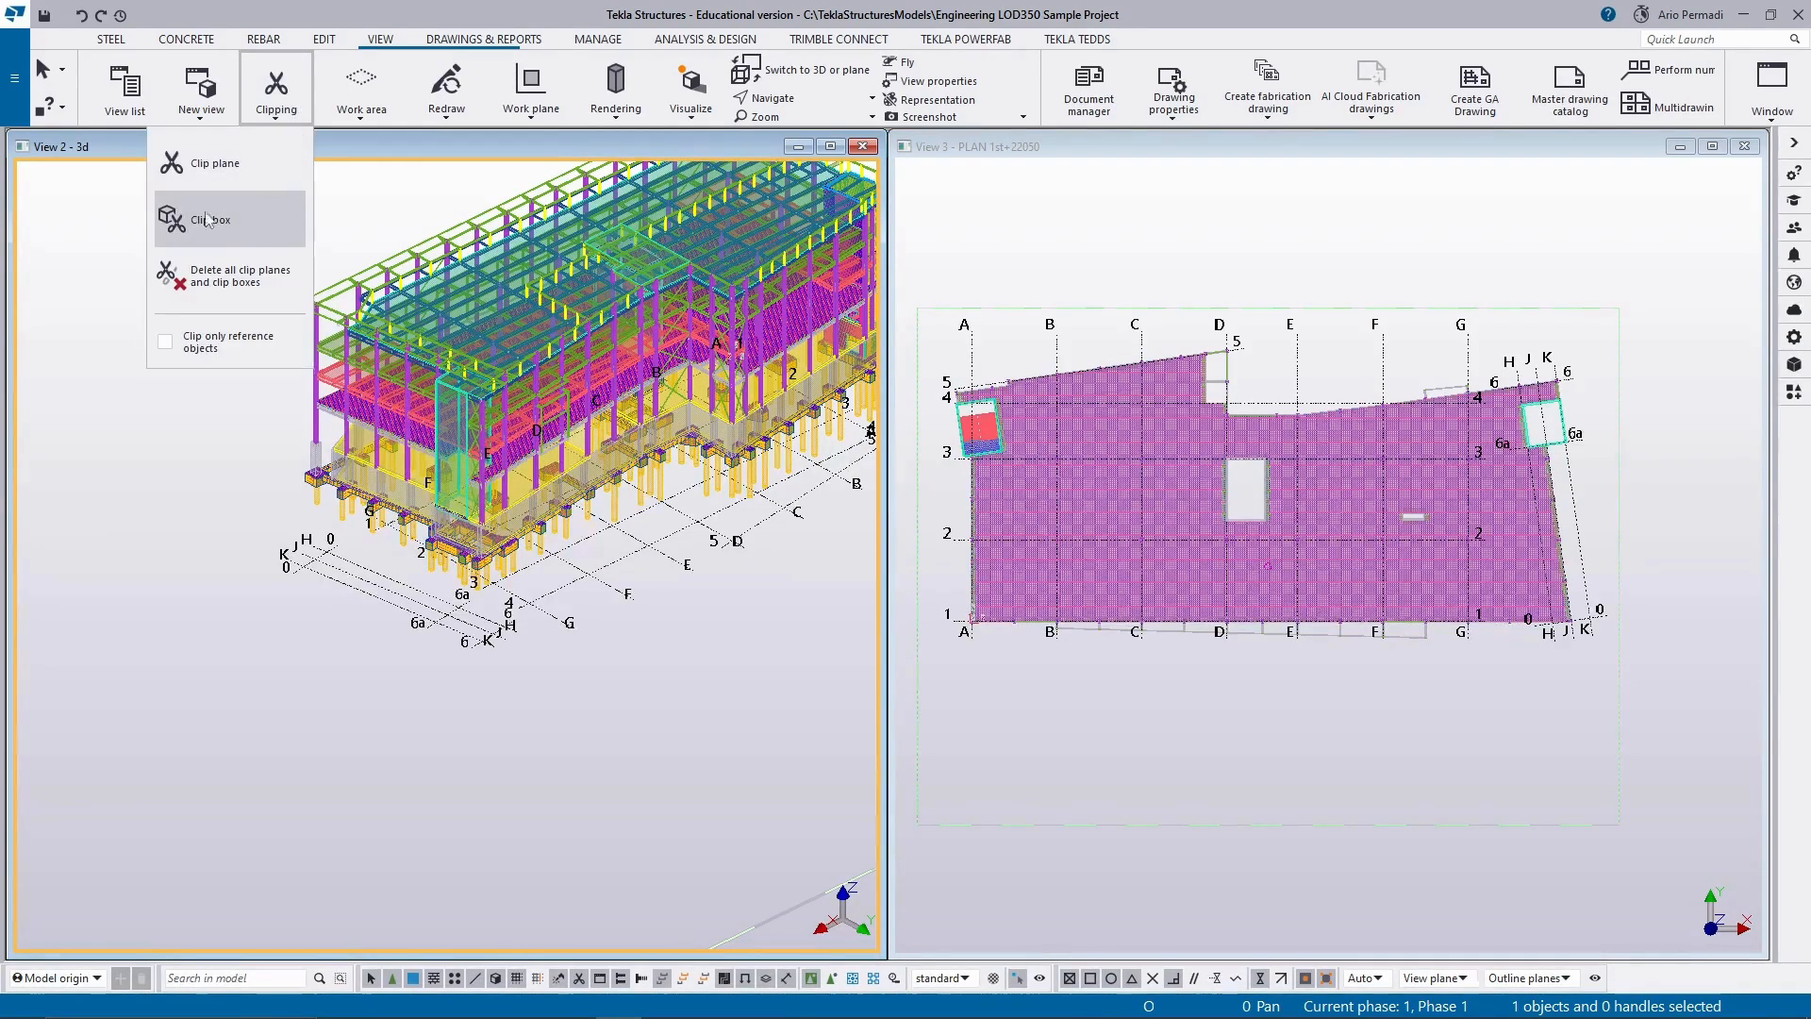
left_click(246, 209)
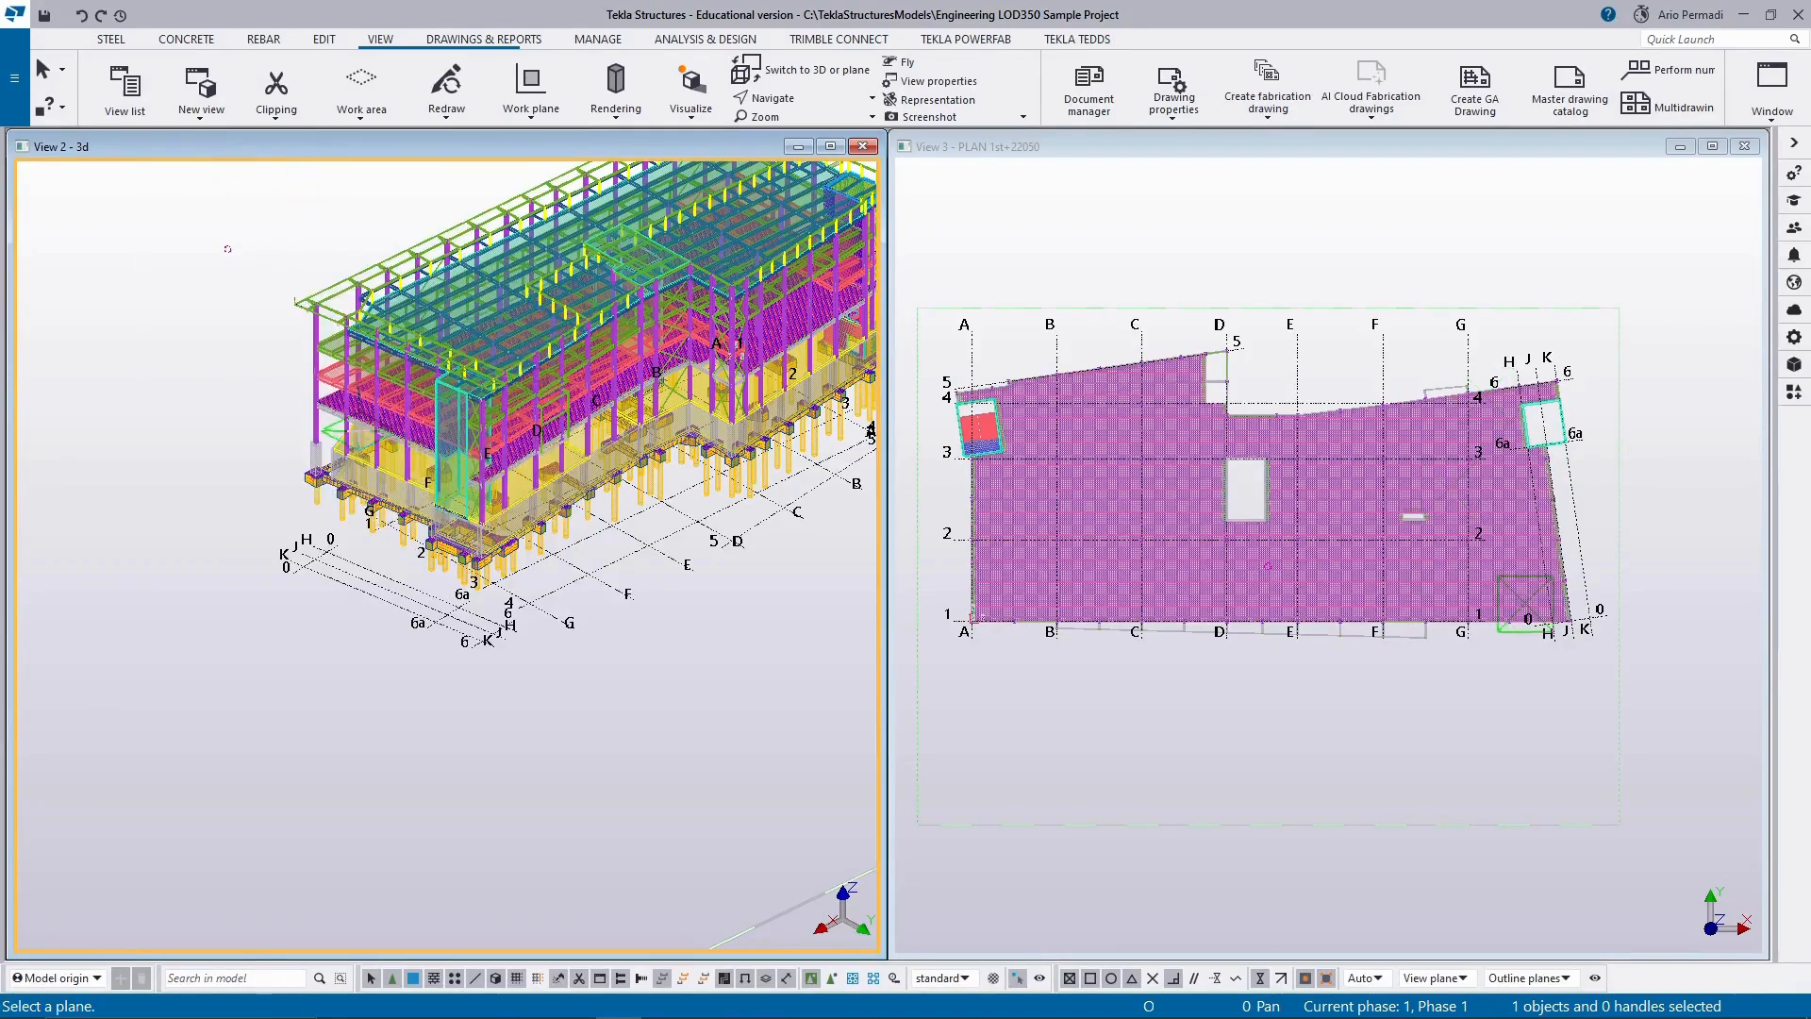
scroll(379, 413, "up", 3)
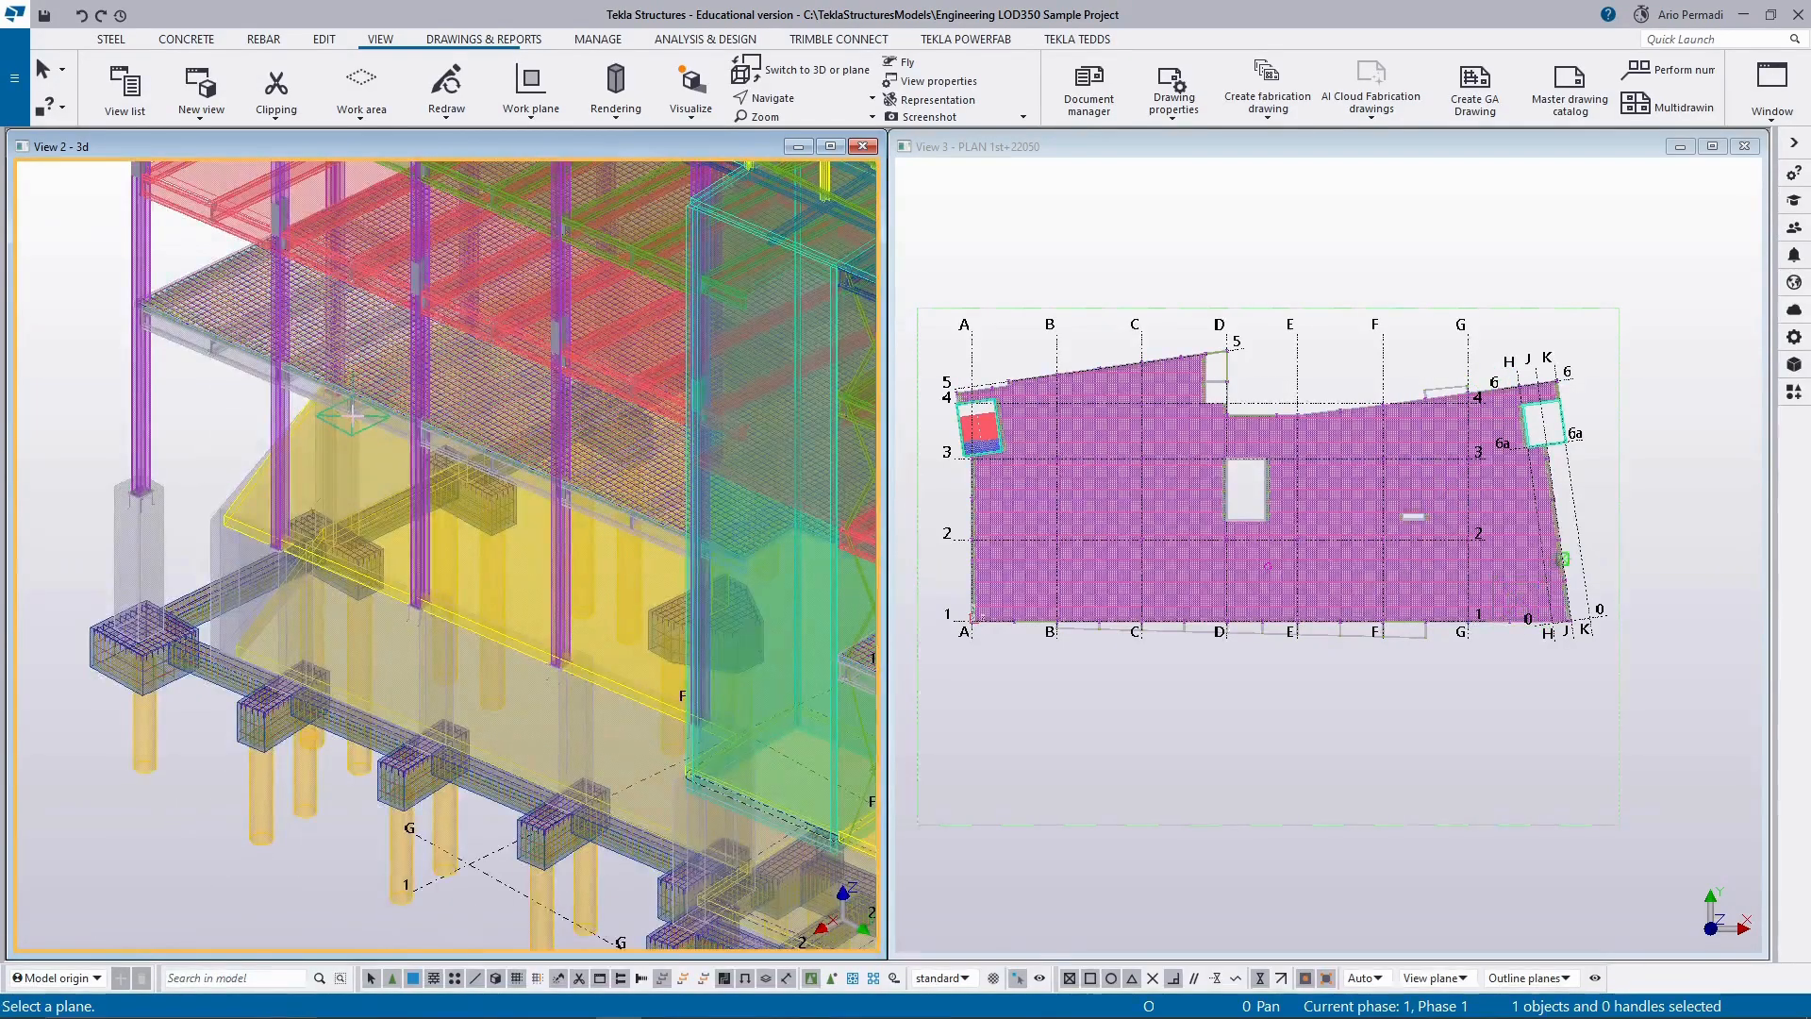
scroll(379, 413, "down", 2)
scroll(349, 509, "down", 2)
scroll(368, 452, "up", 2)
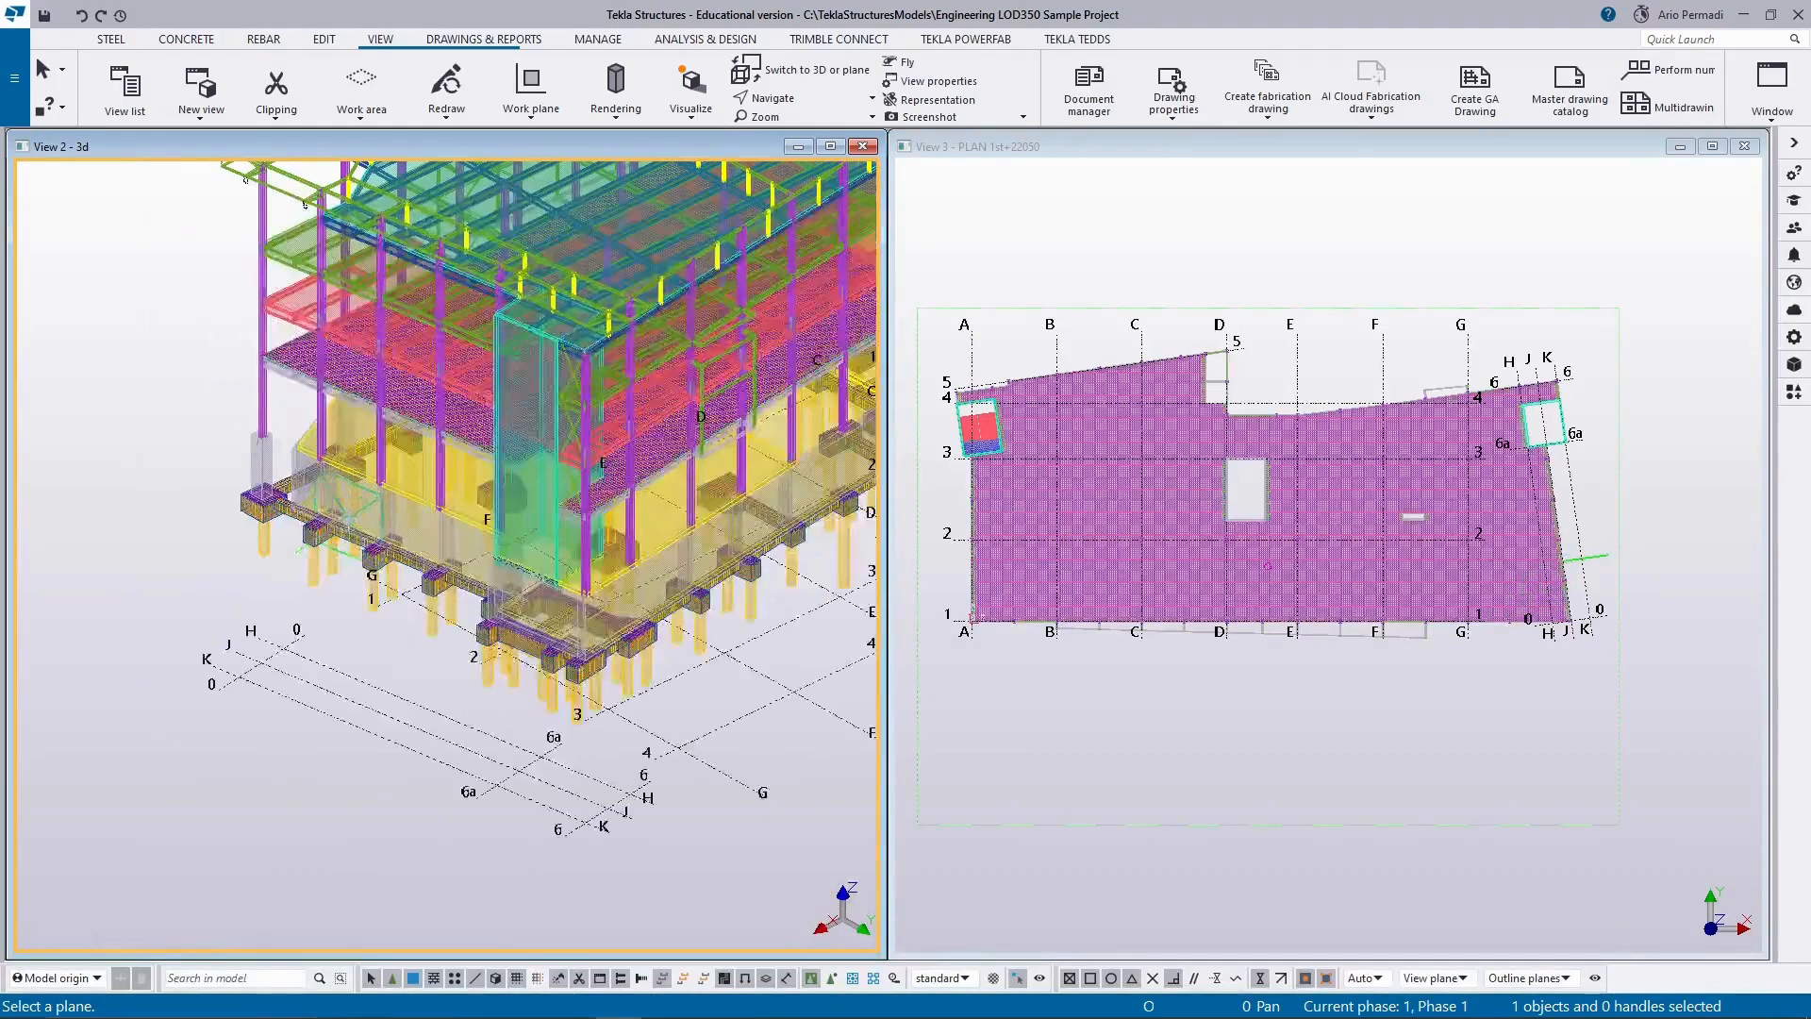
scroll(381, 354, "down", 3)
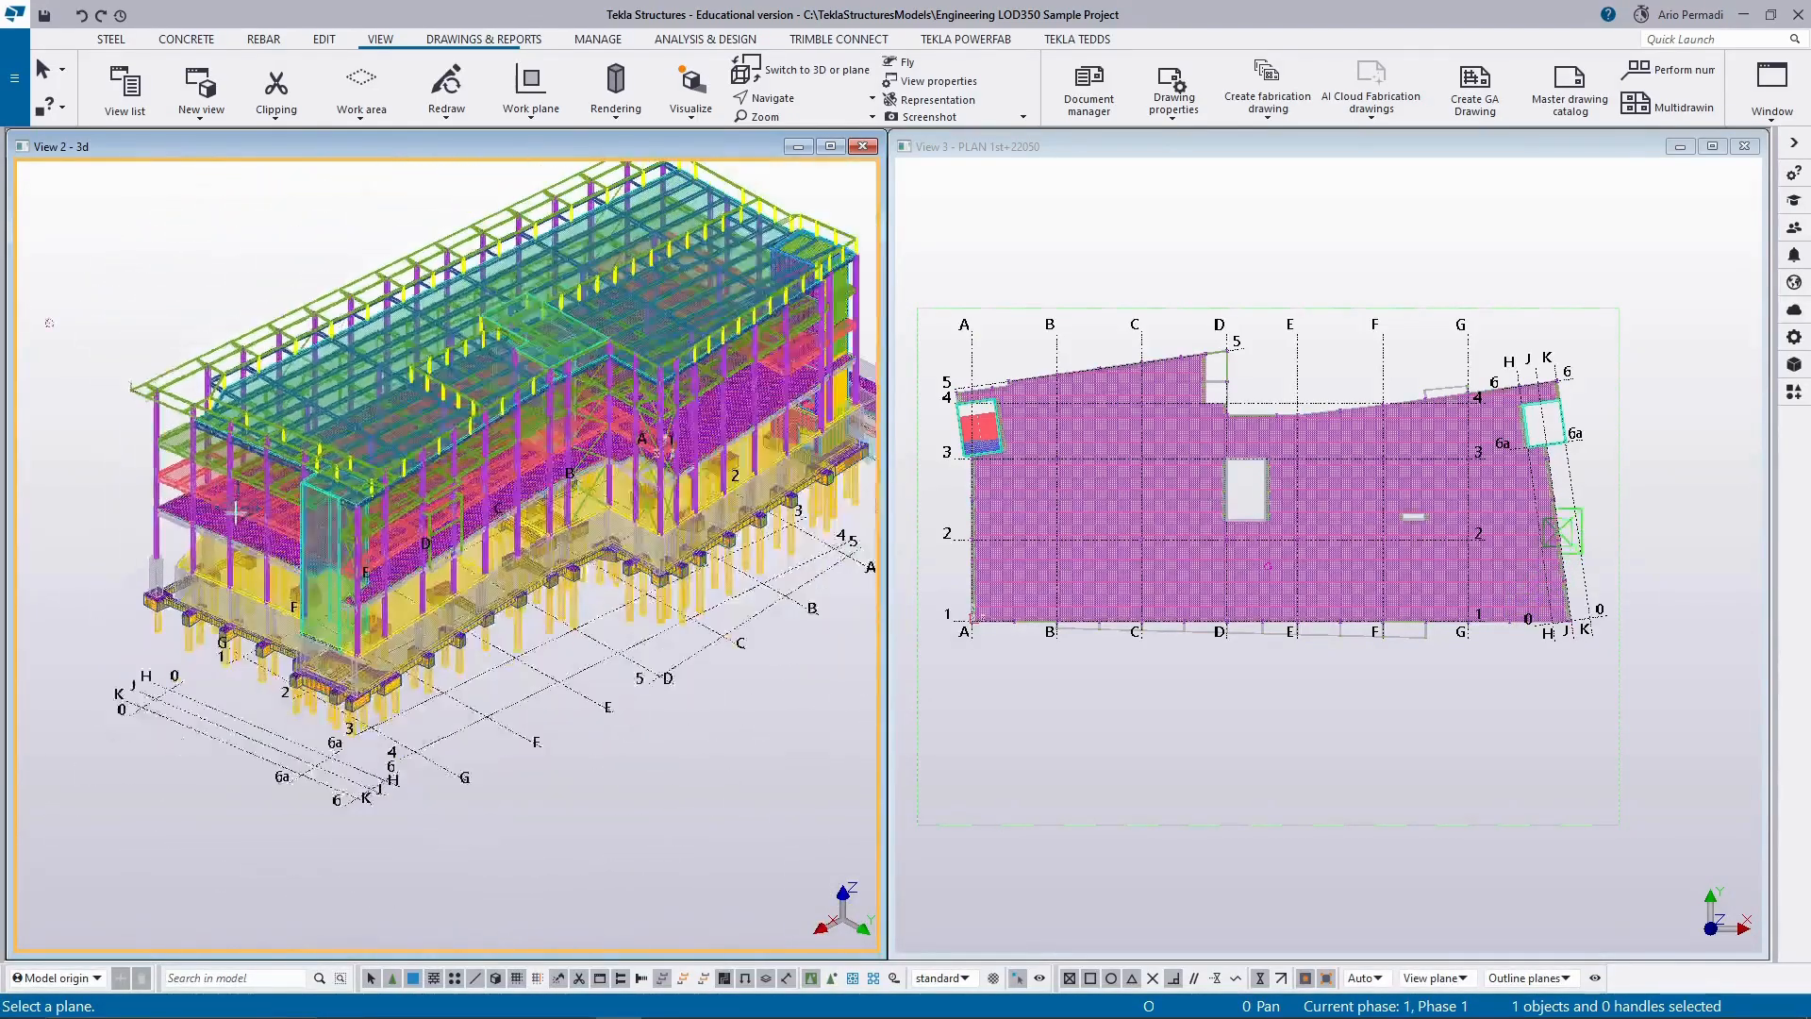
scroll(189, 547, "up", 4)
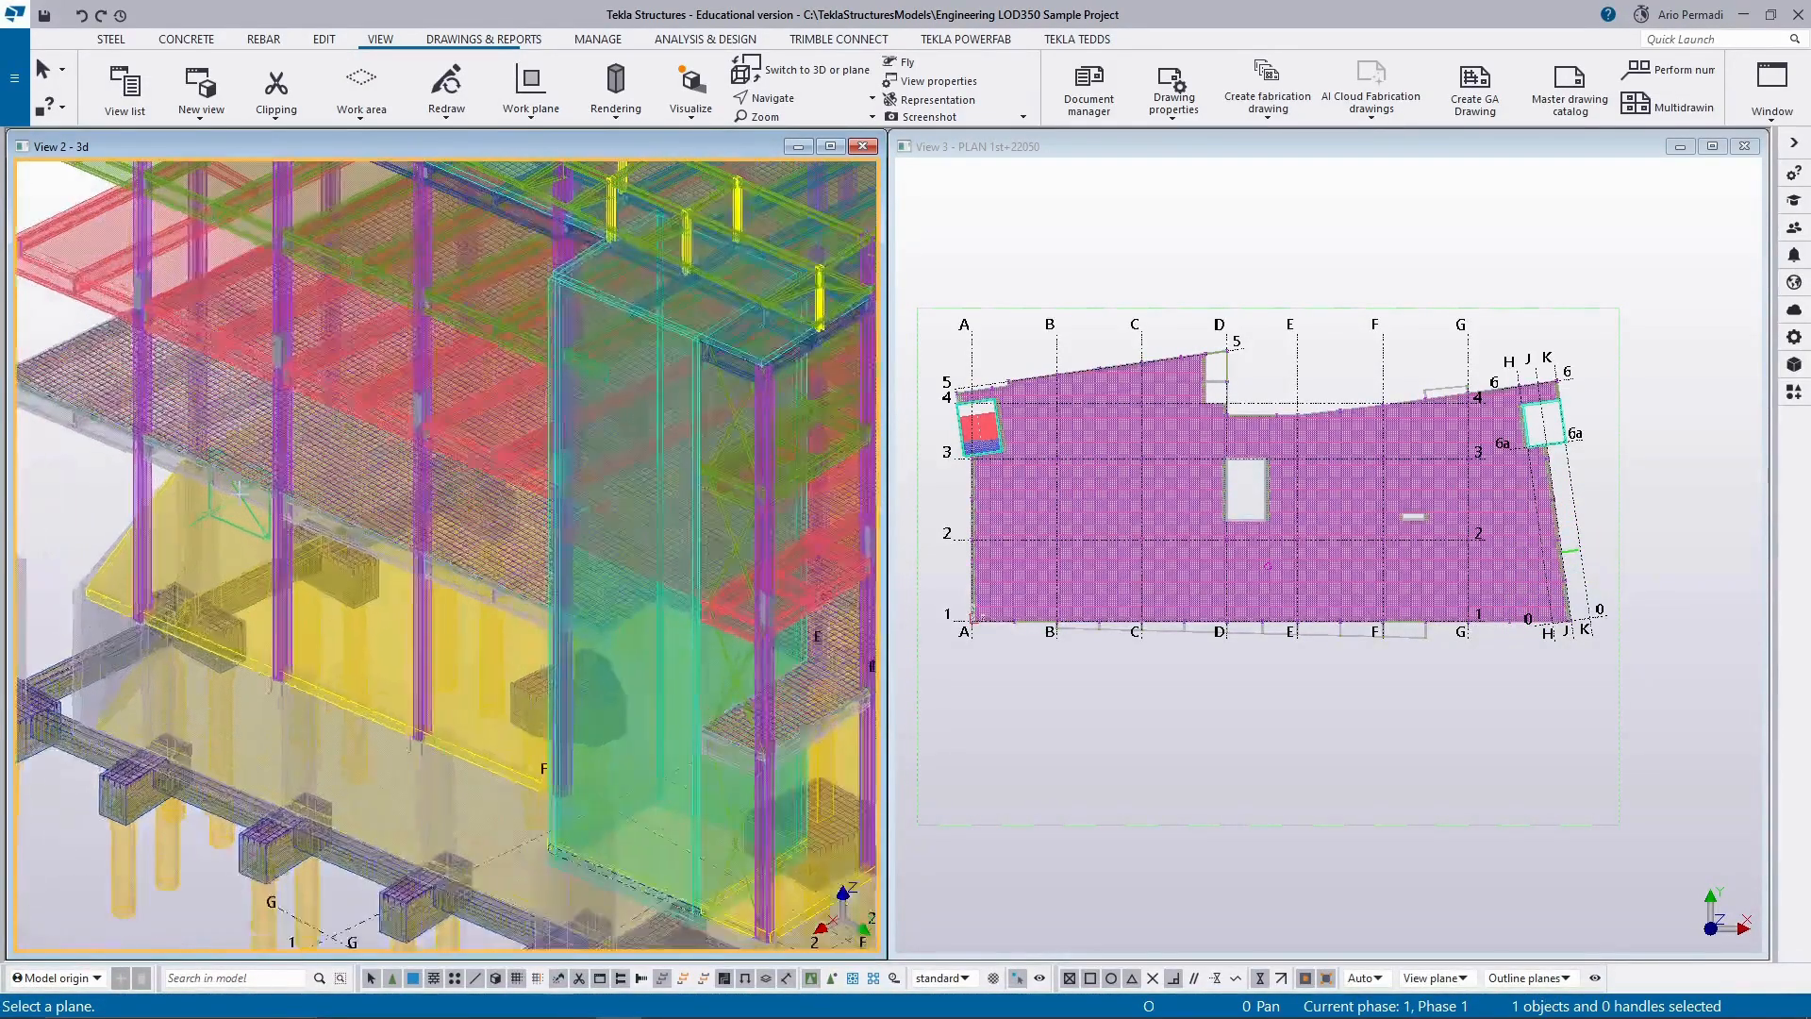
left_click(239, 491)
scroll(441, 355, "down", 5)
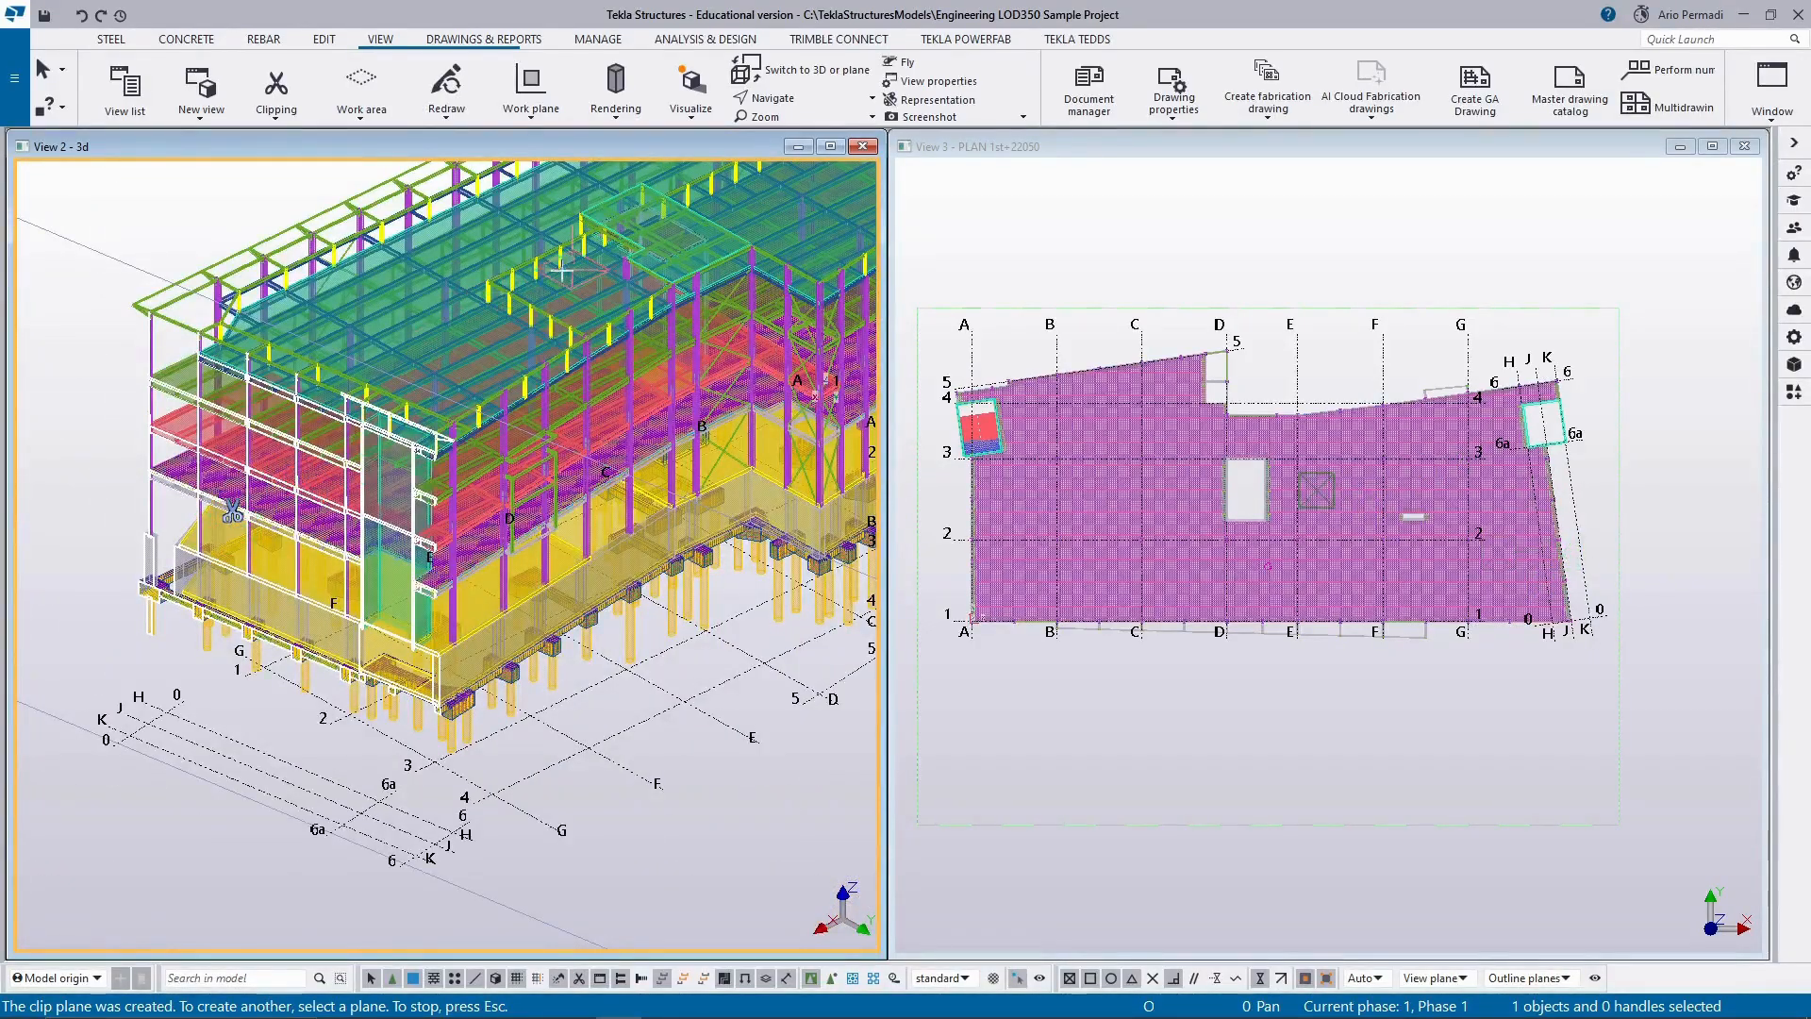
Add a second clip plane on the raised roof slab in the middle of the building and end clip plane creation.
middle_click_drag(573, 275, 447, 499)
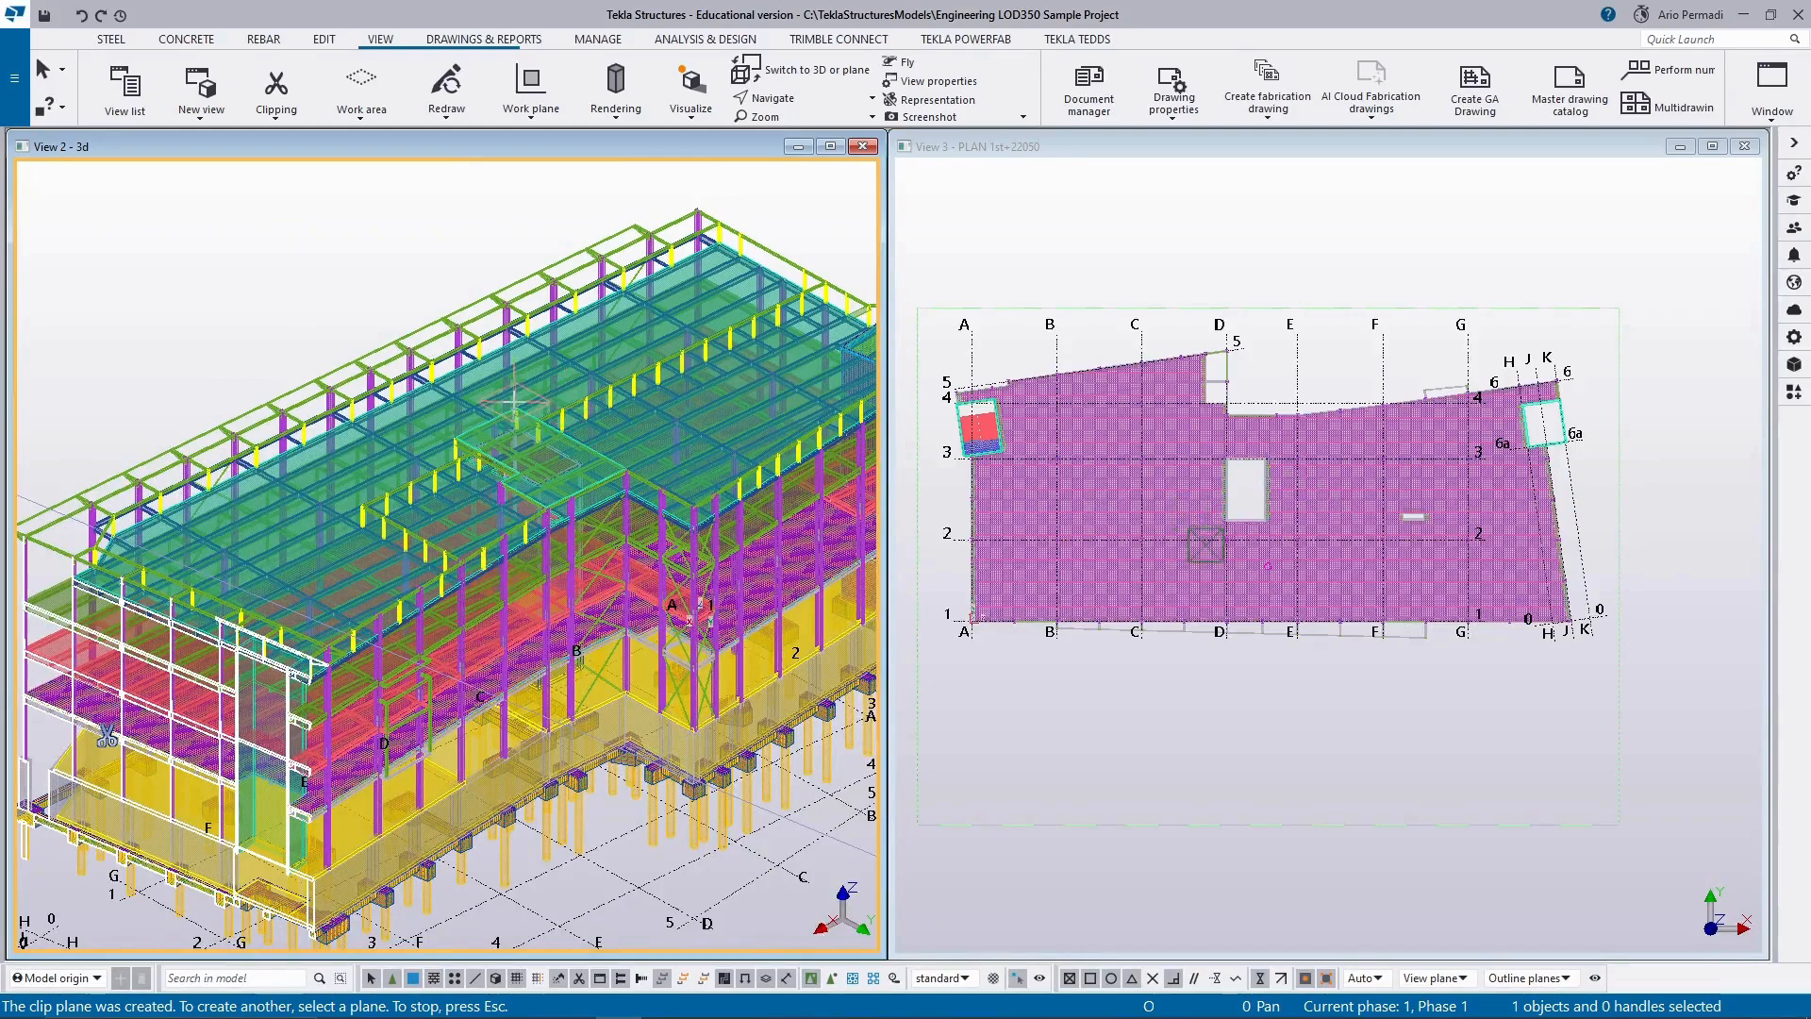
scroll(563, 413, "up", 5)
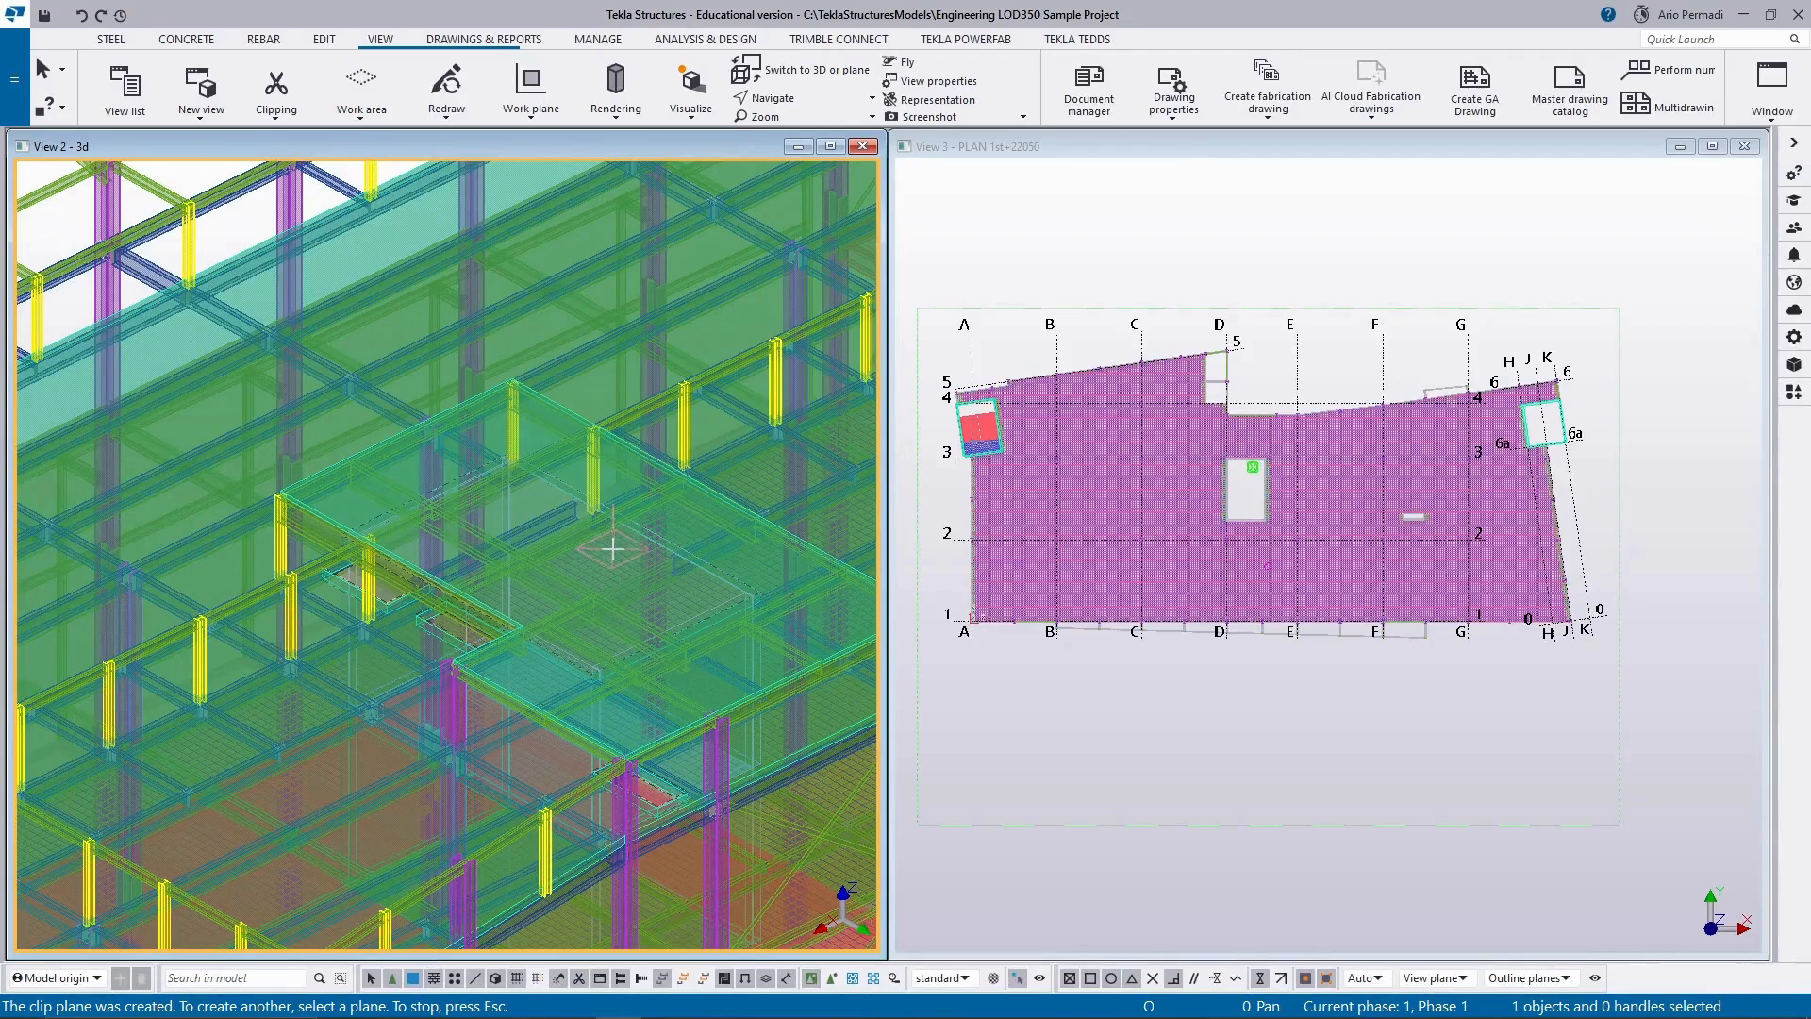
scroll(348, 639, "down", 3)
scroll(348, 638, "down", 2)
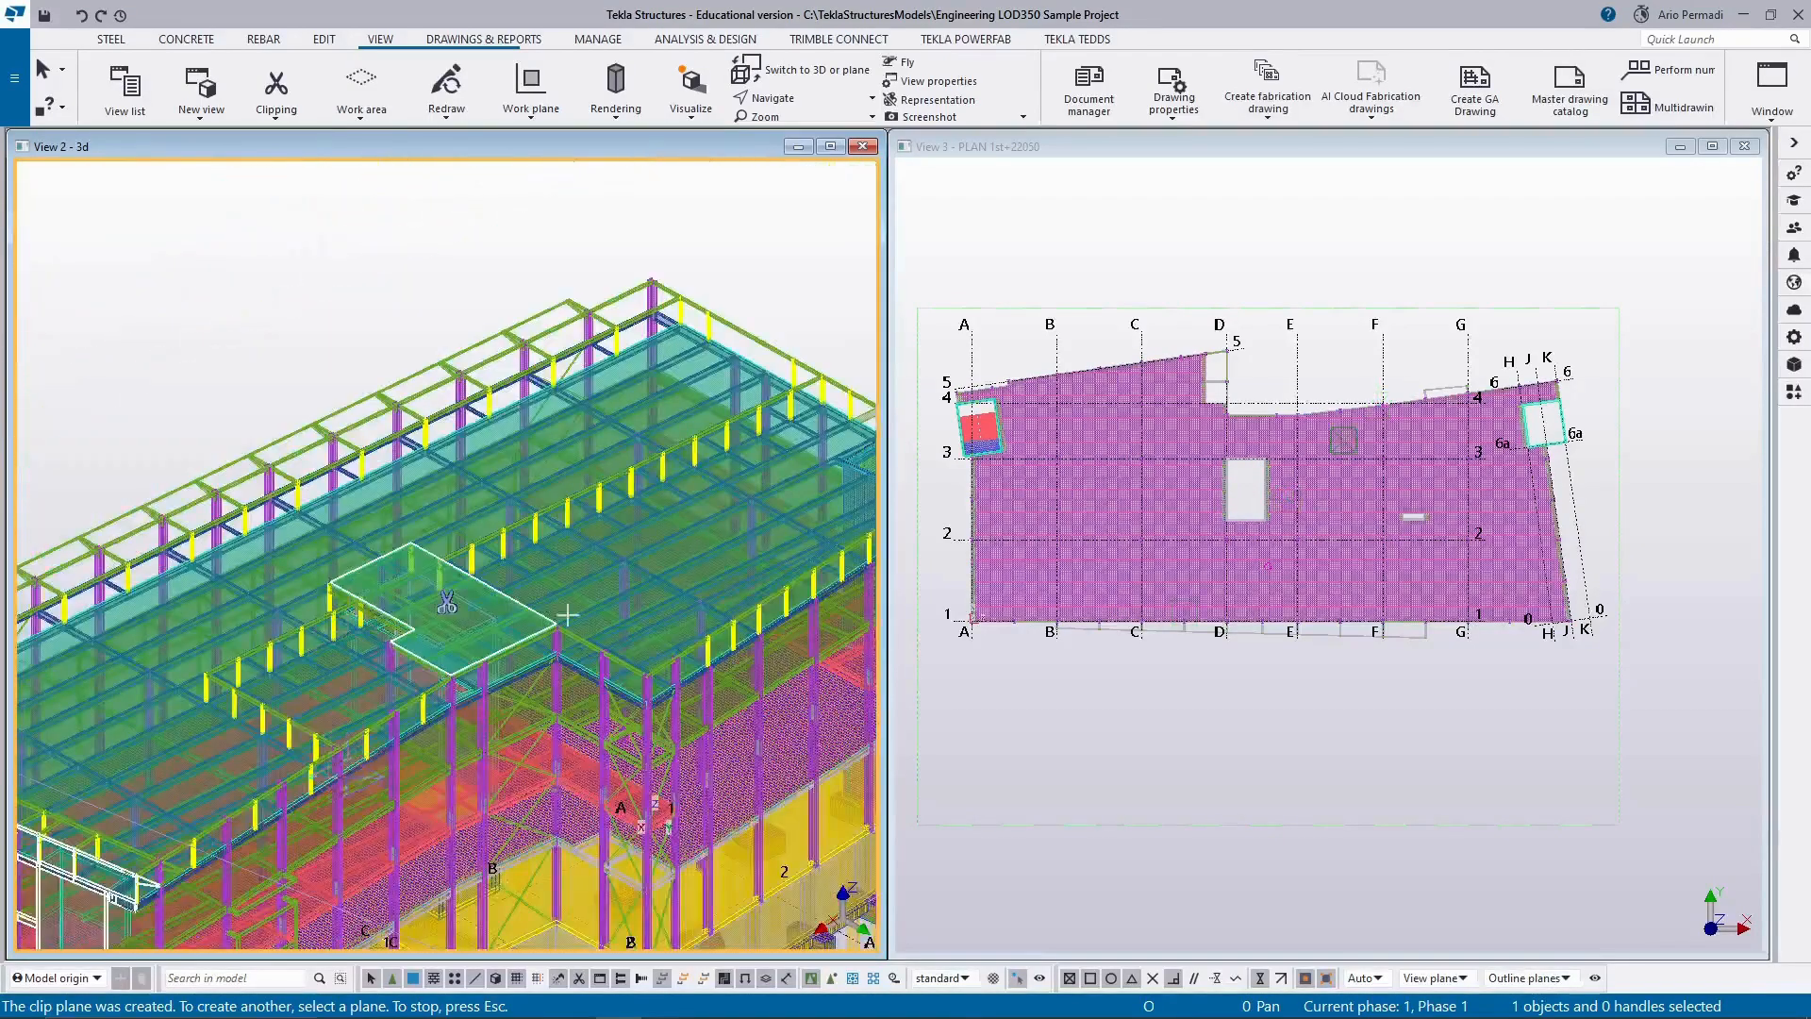
middle_click_drag(345, 766, 602, 582)
key("Escape")
middle_click_drag(370, 694, 557, 554)
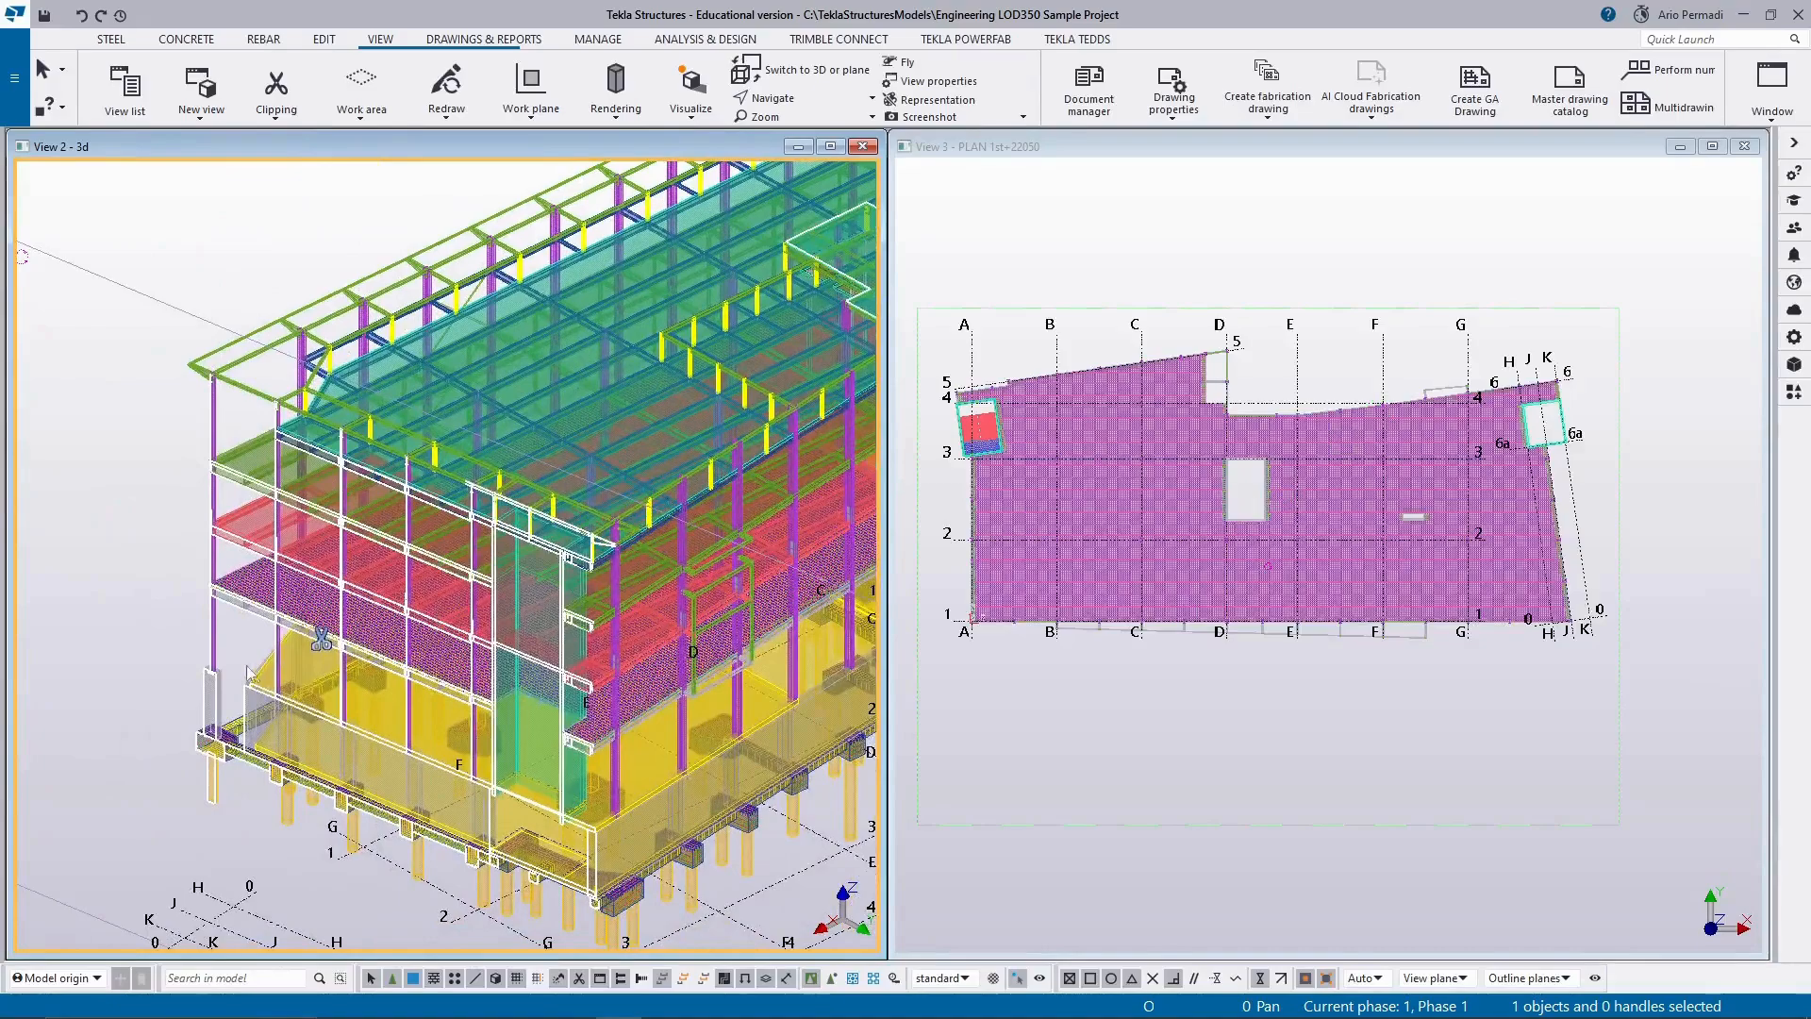
Move the end facade's clip plane inward along the building's length and inspect the resulting cross-section from the end and from above.
scroll(295, 614, "down", 2)
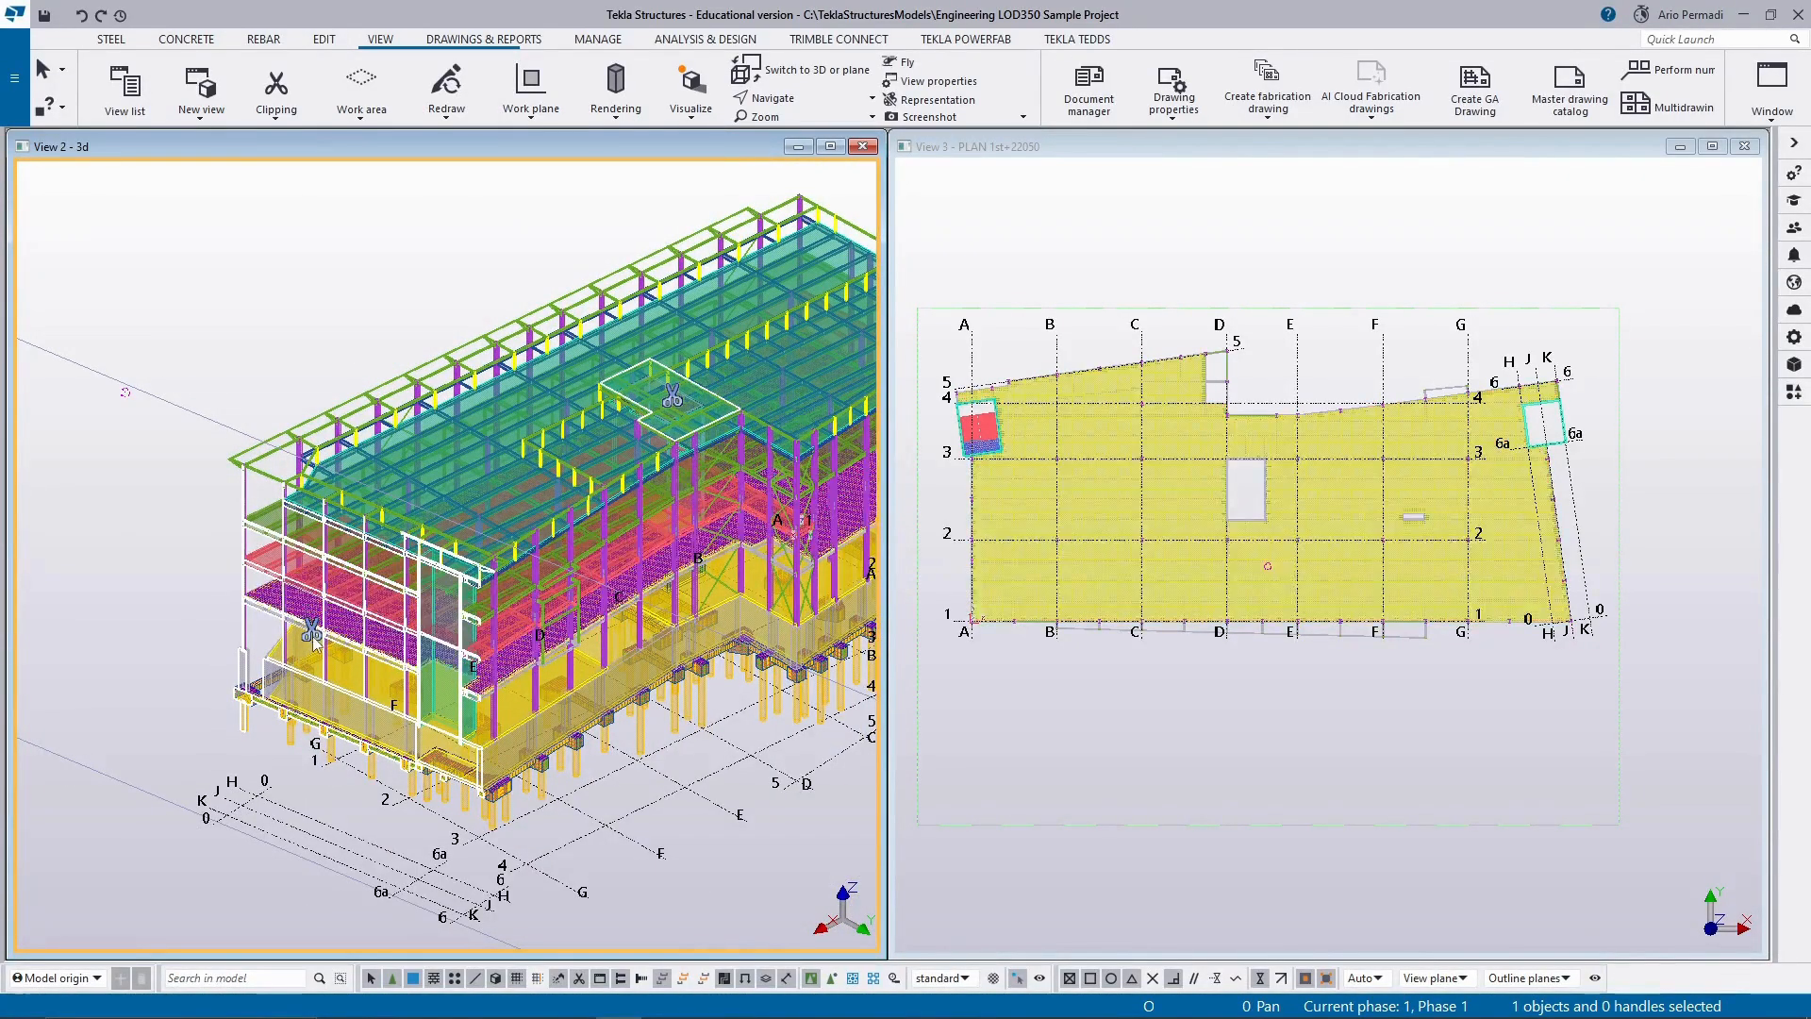
scroll(314, 638, "up", 2)
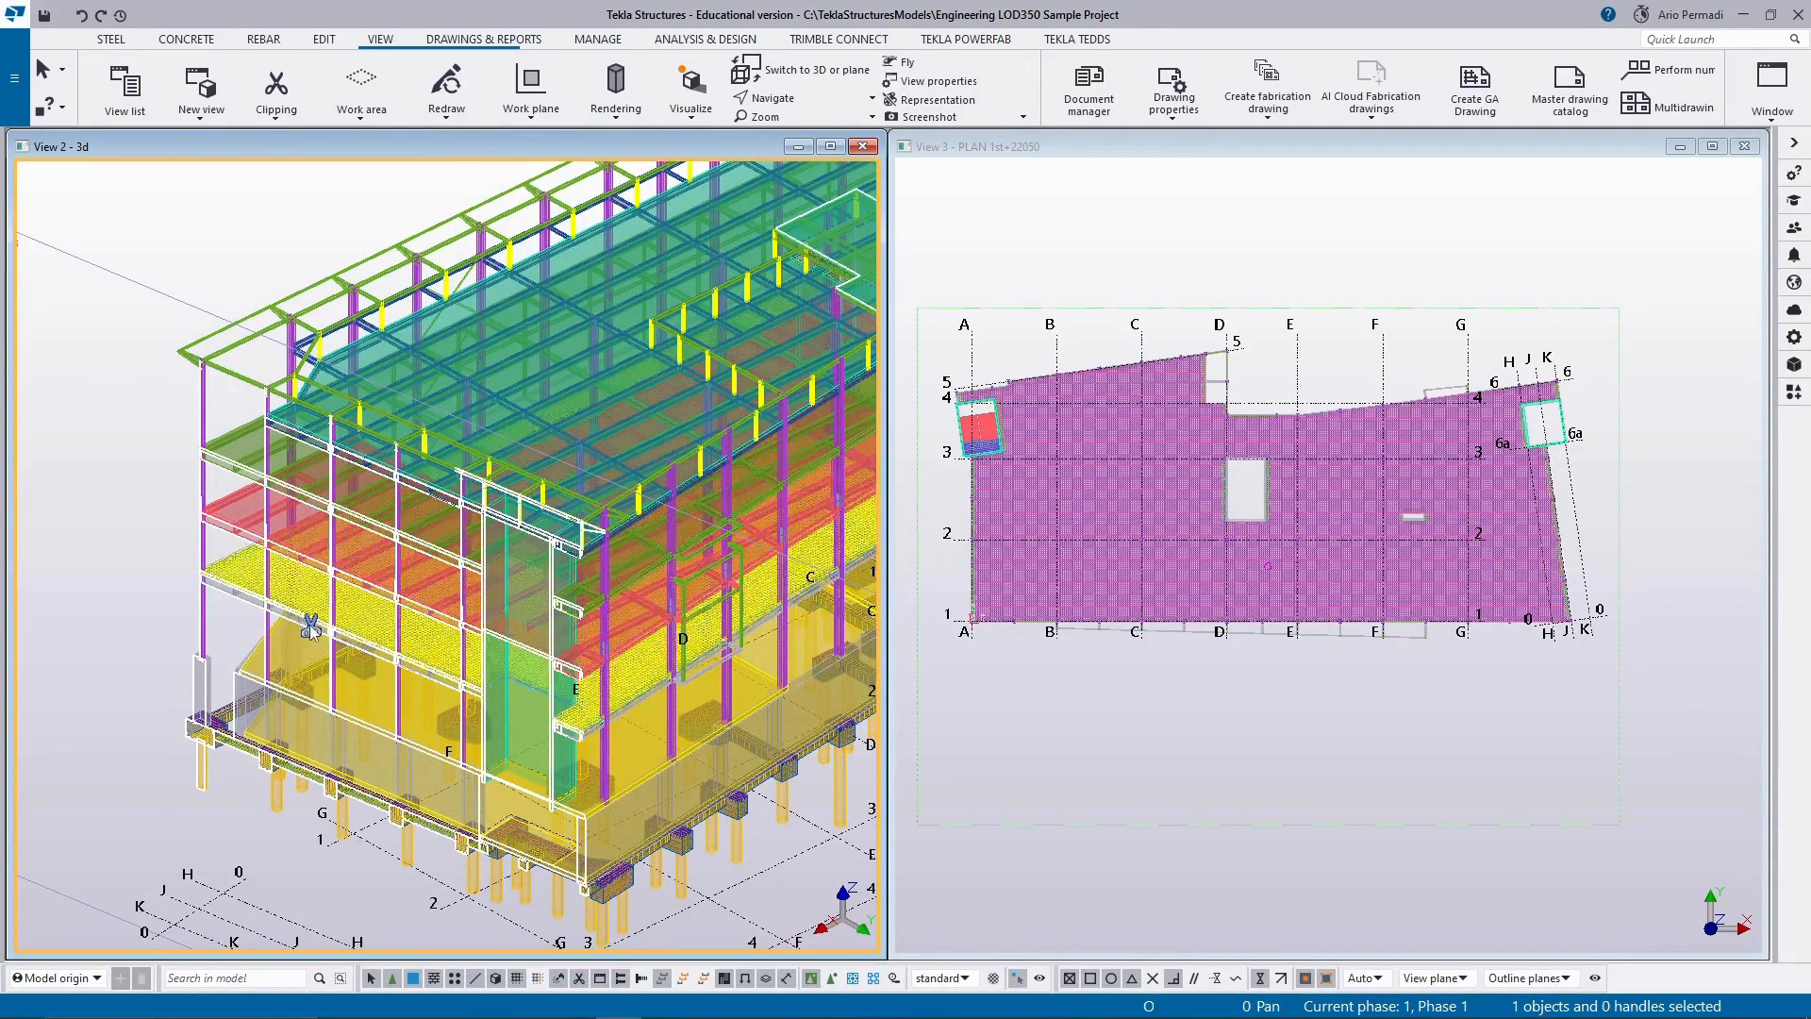
left_click(310, 627)
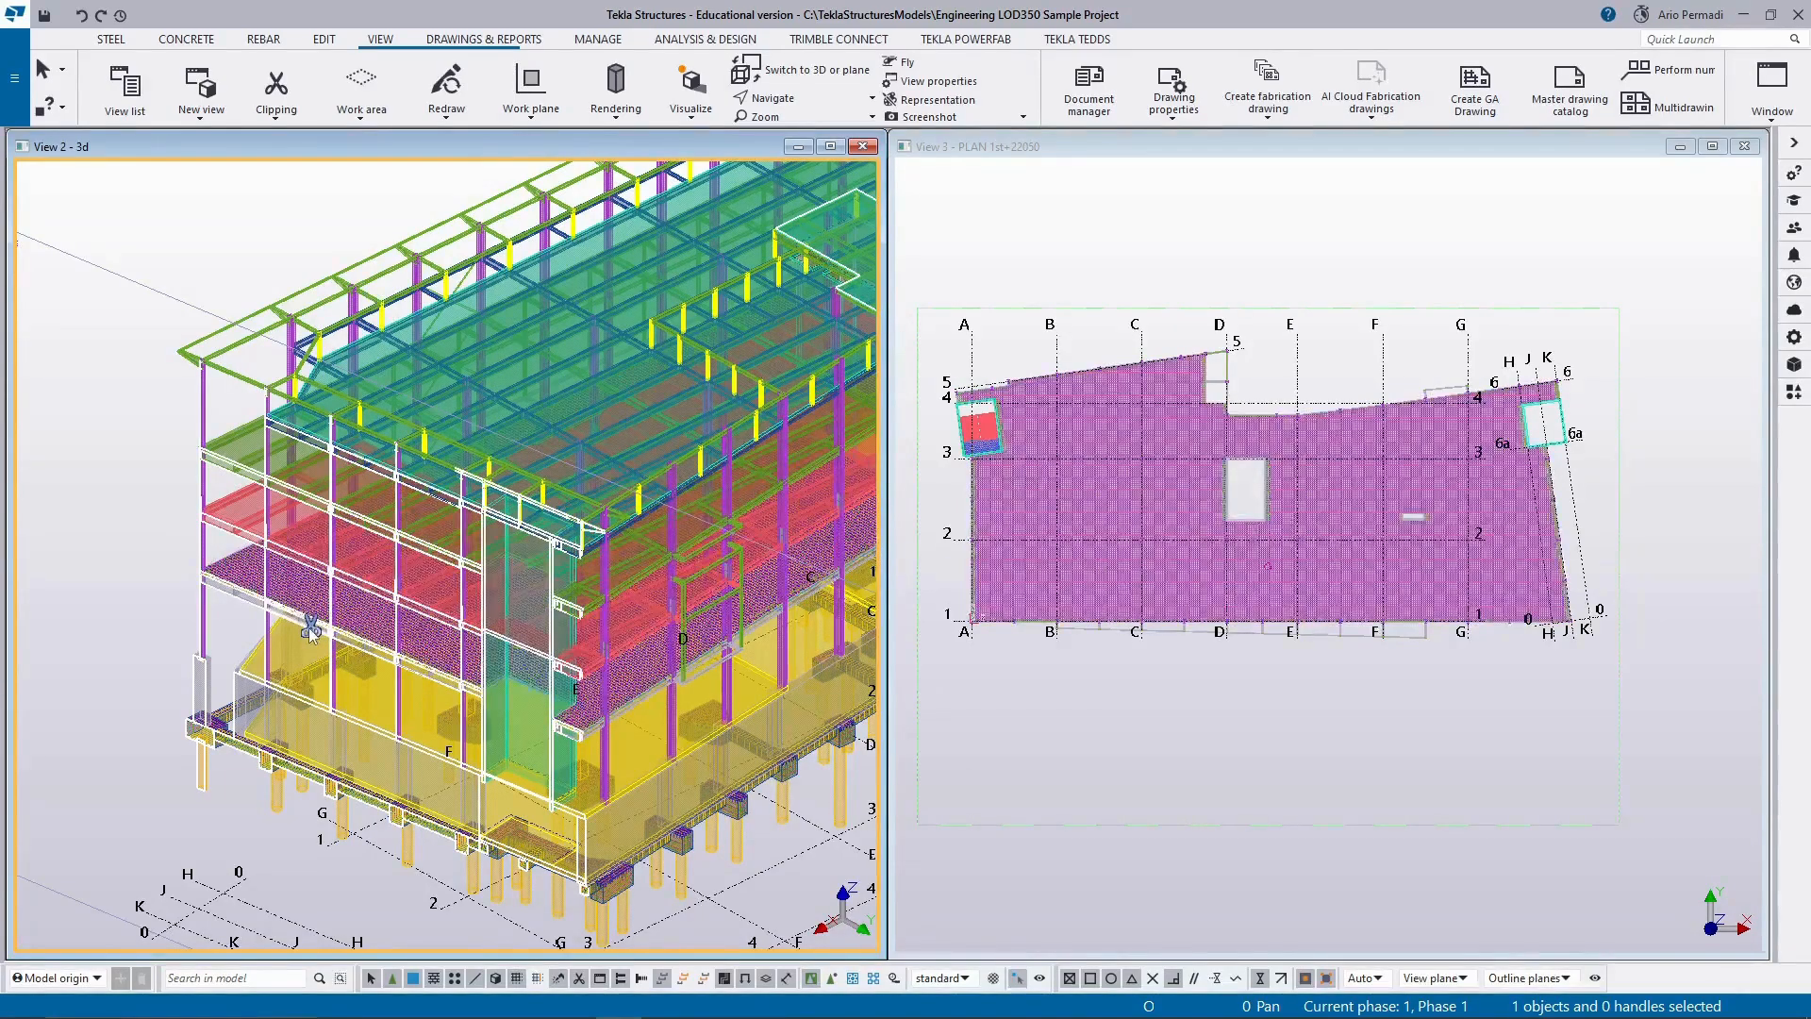
left_click_drag(315, 625, 505, 541)
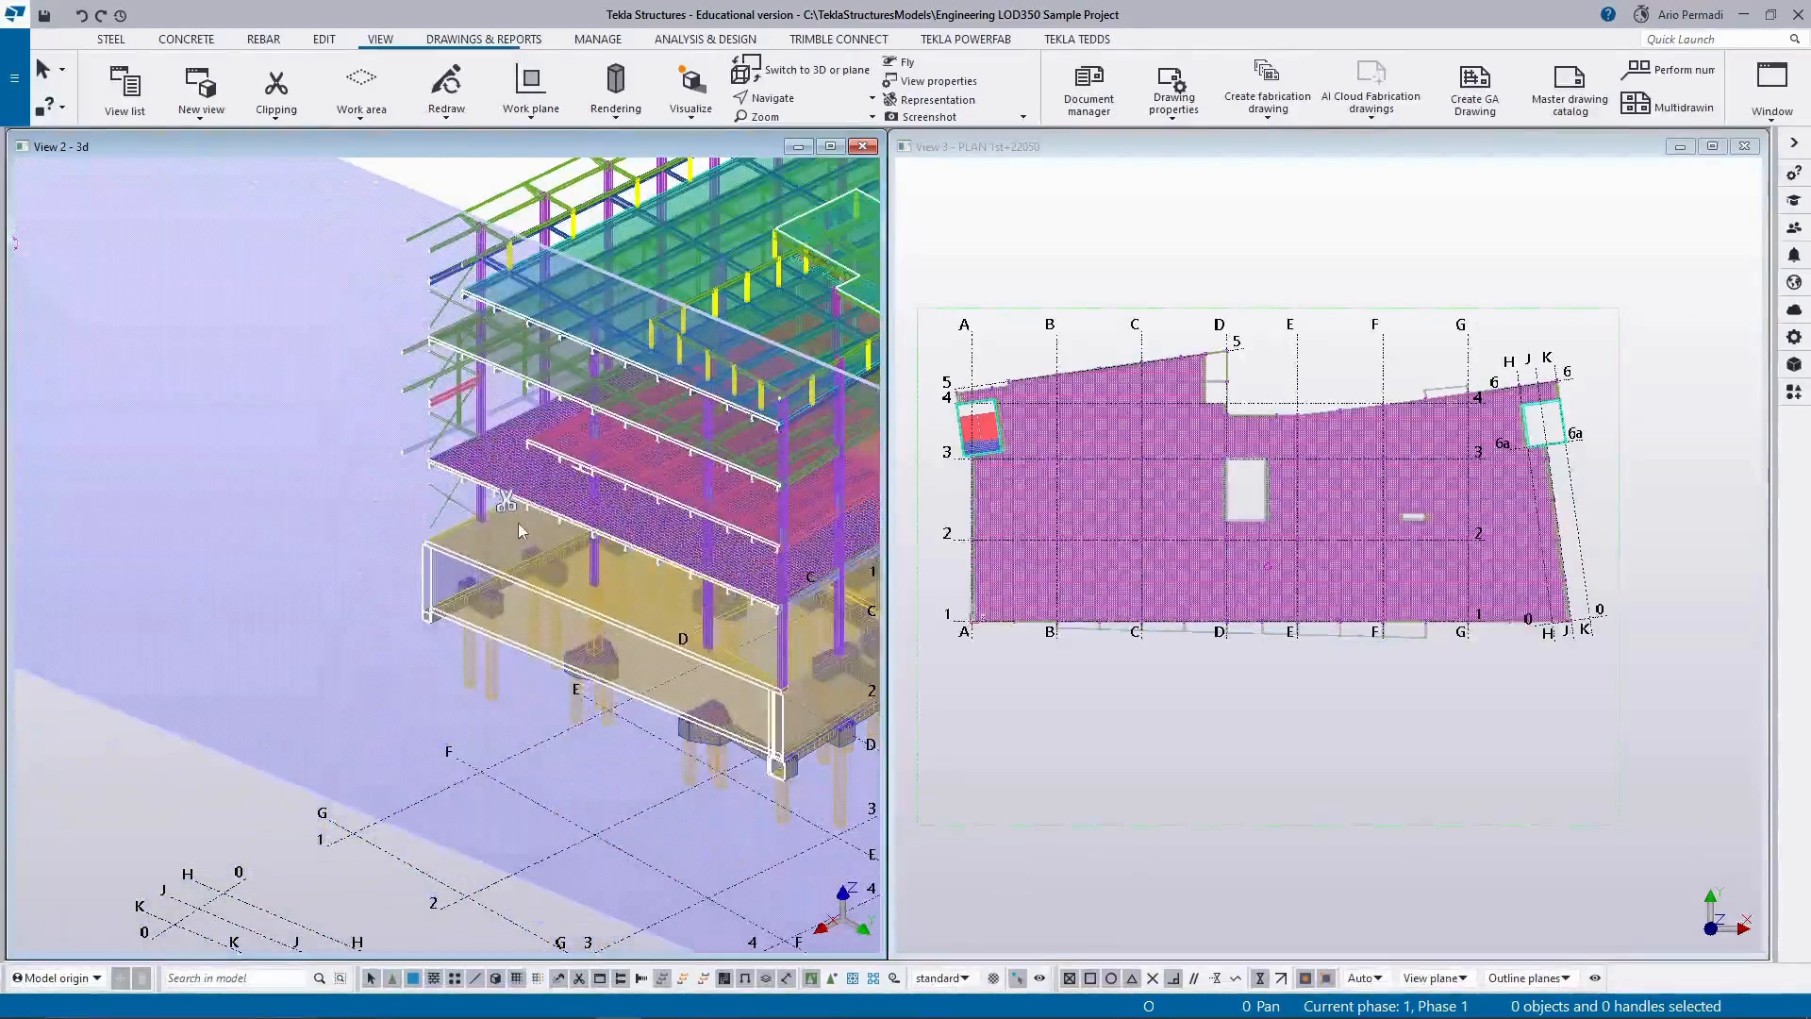
scroll(360, 642, "down", 5)
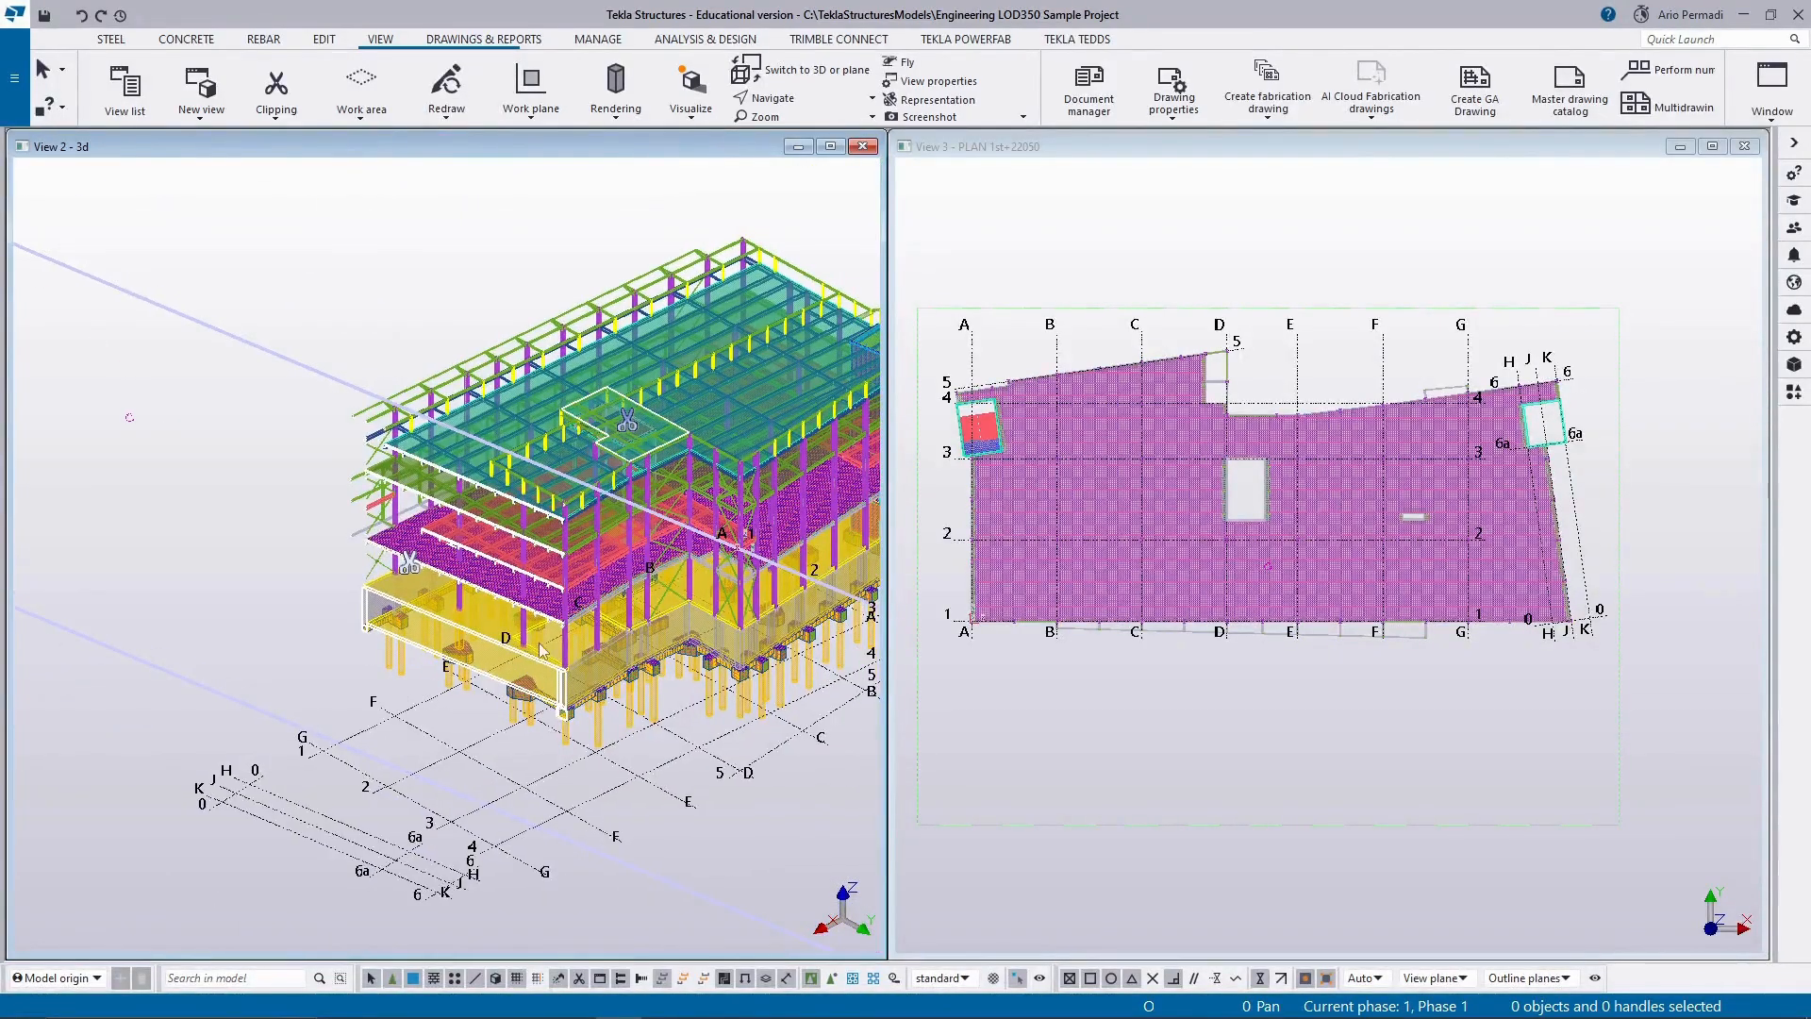
middle_click_drag(542, 649, 678, 649, "ctrl")
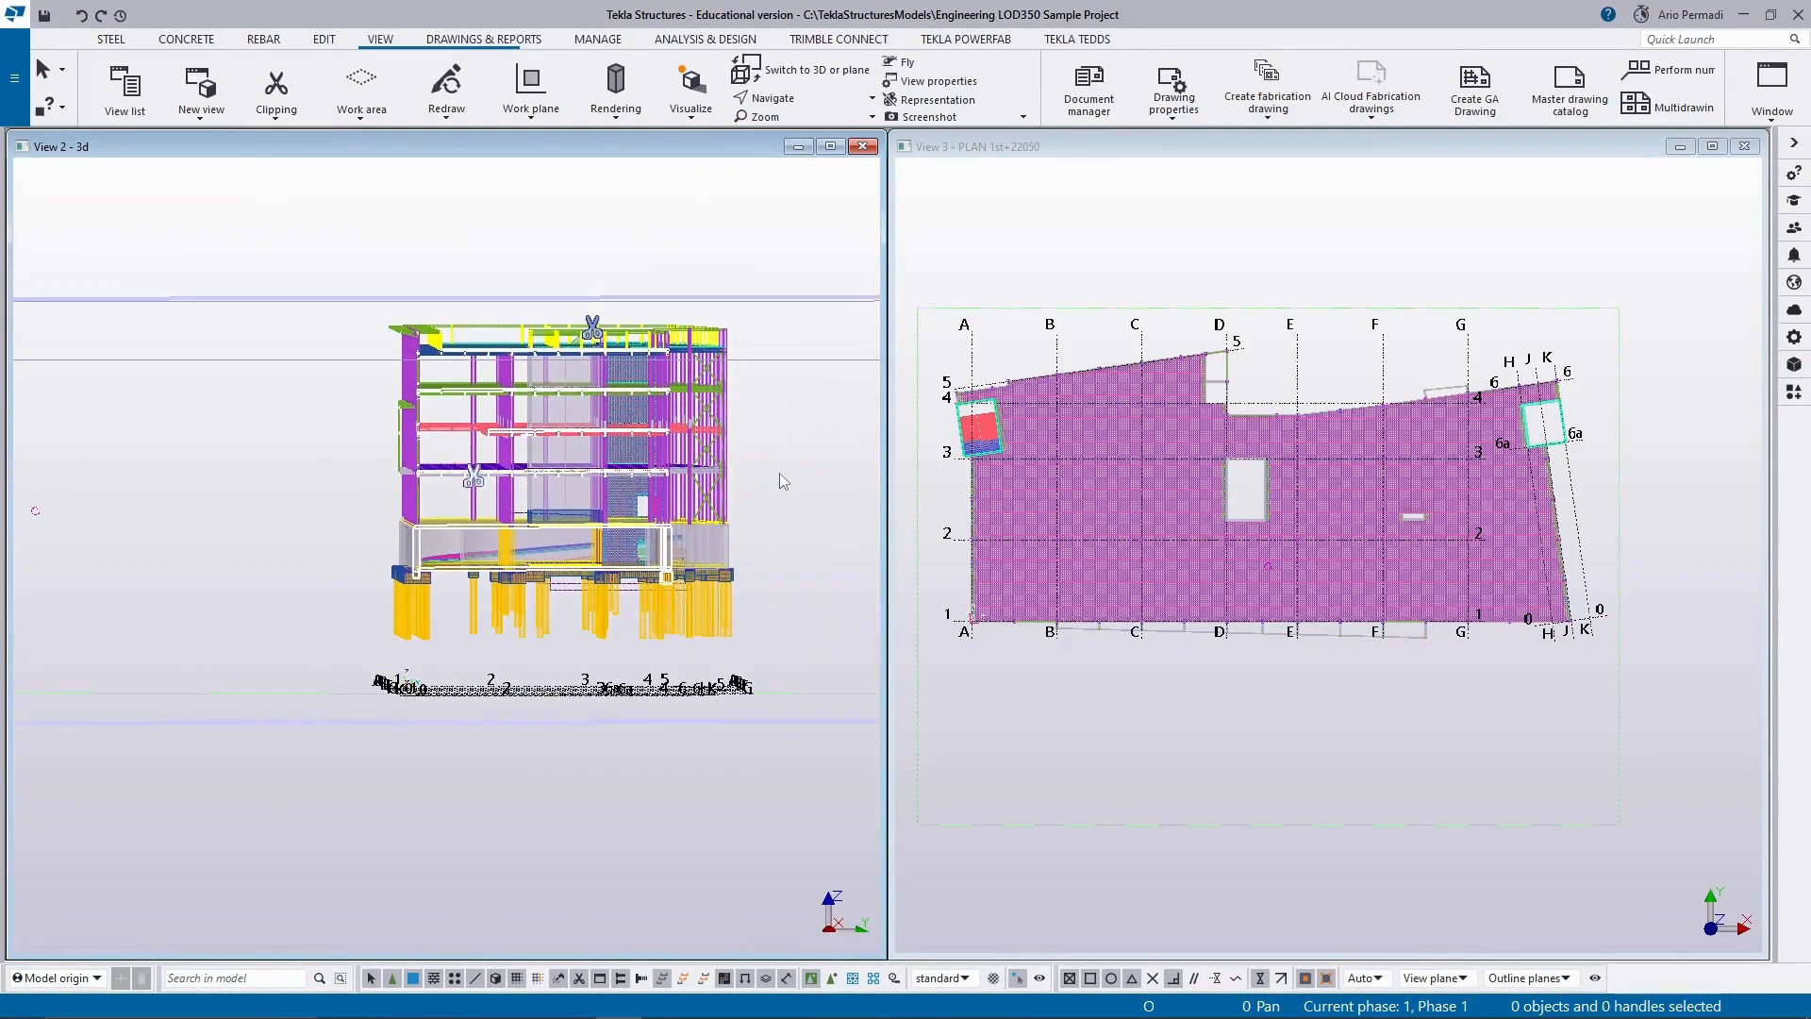
middle_click_drag(779, 473, 608, 604, "ctrl")
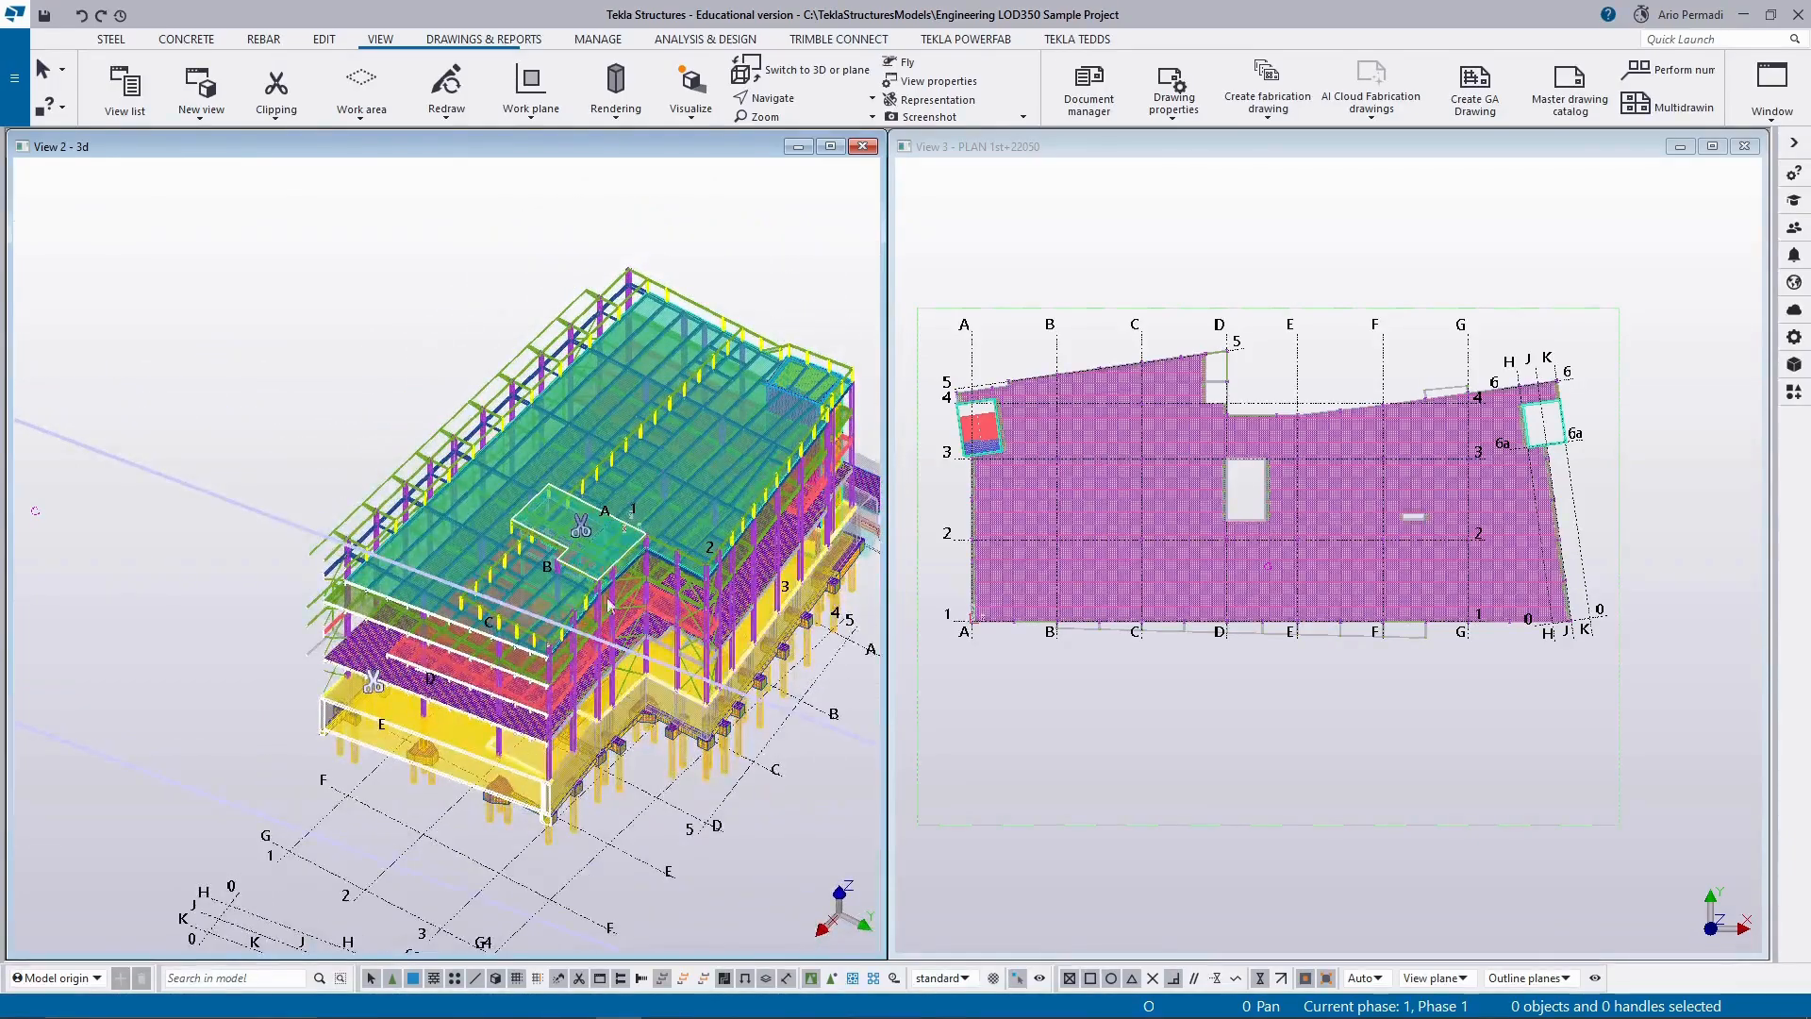
Lower the roof clip plane through the roof structure to expose the floor levels underneath.
scroll(581, 504, "up", 3)
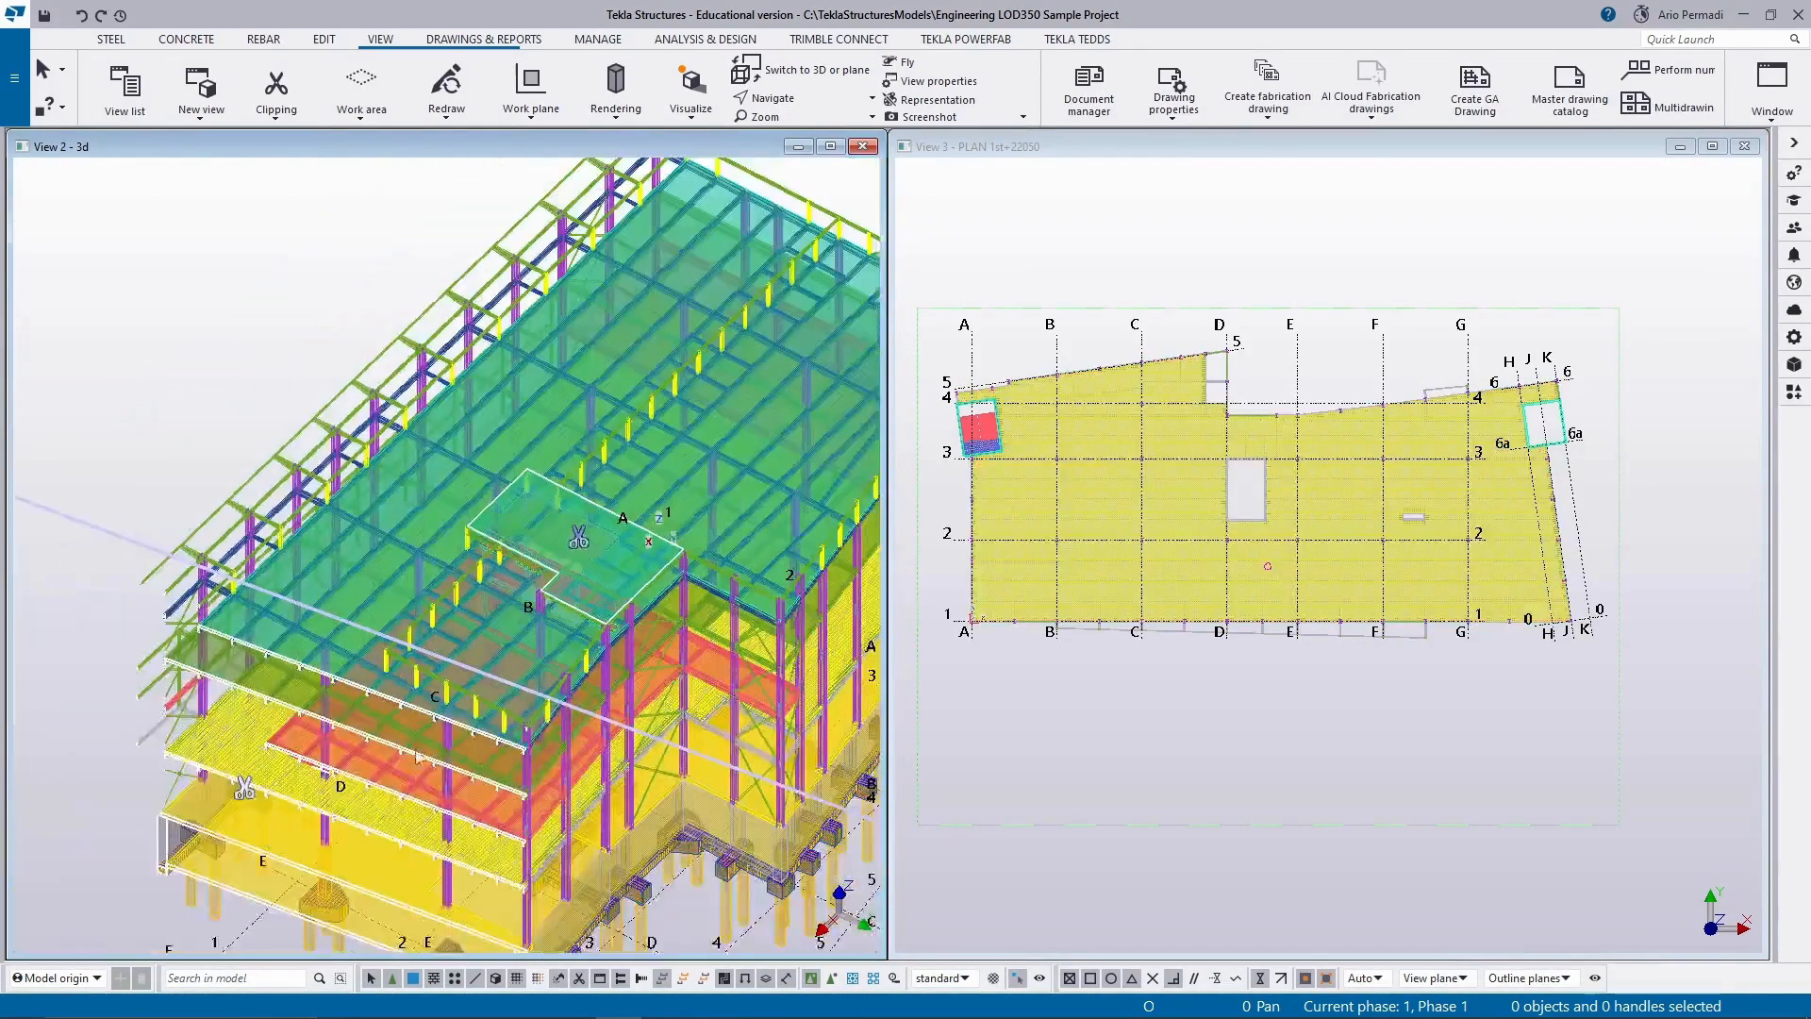
scroll(585, 544, "up", 2)
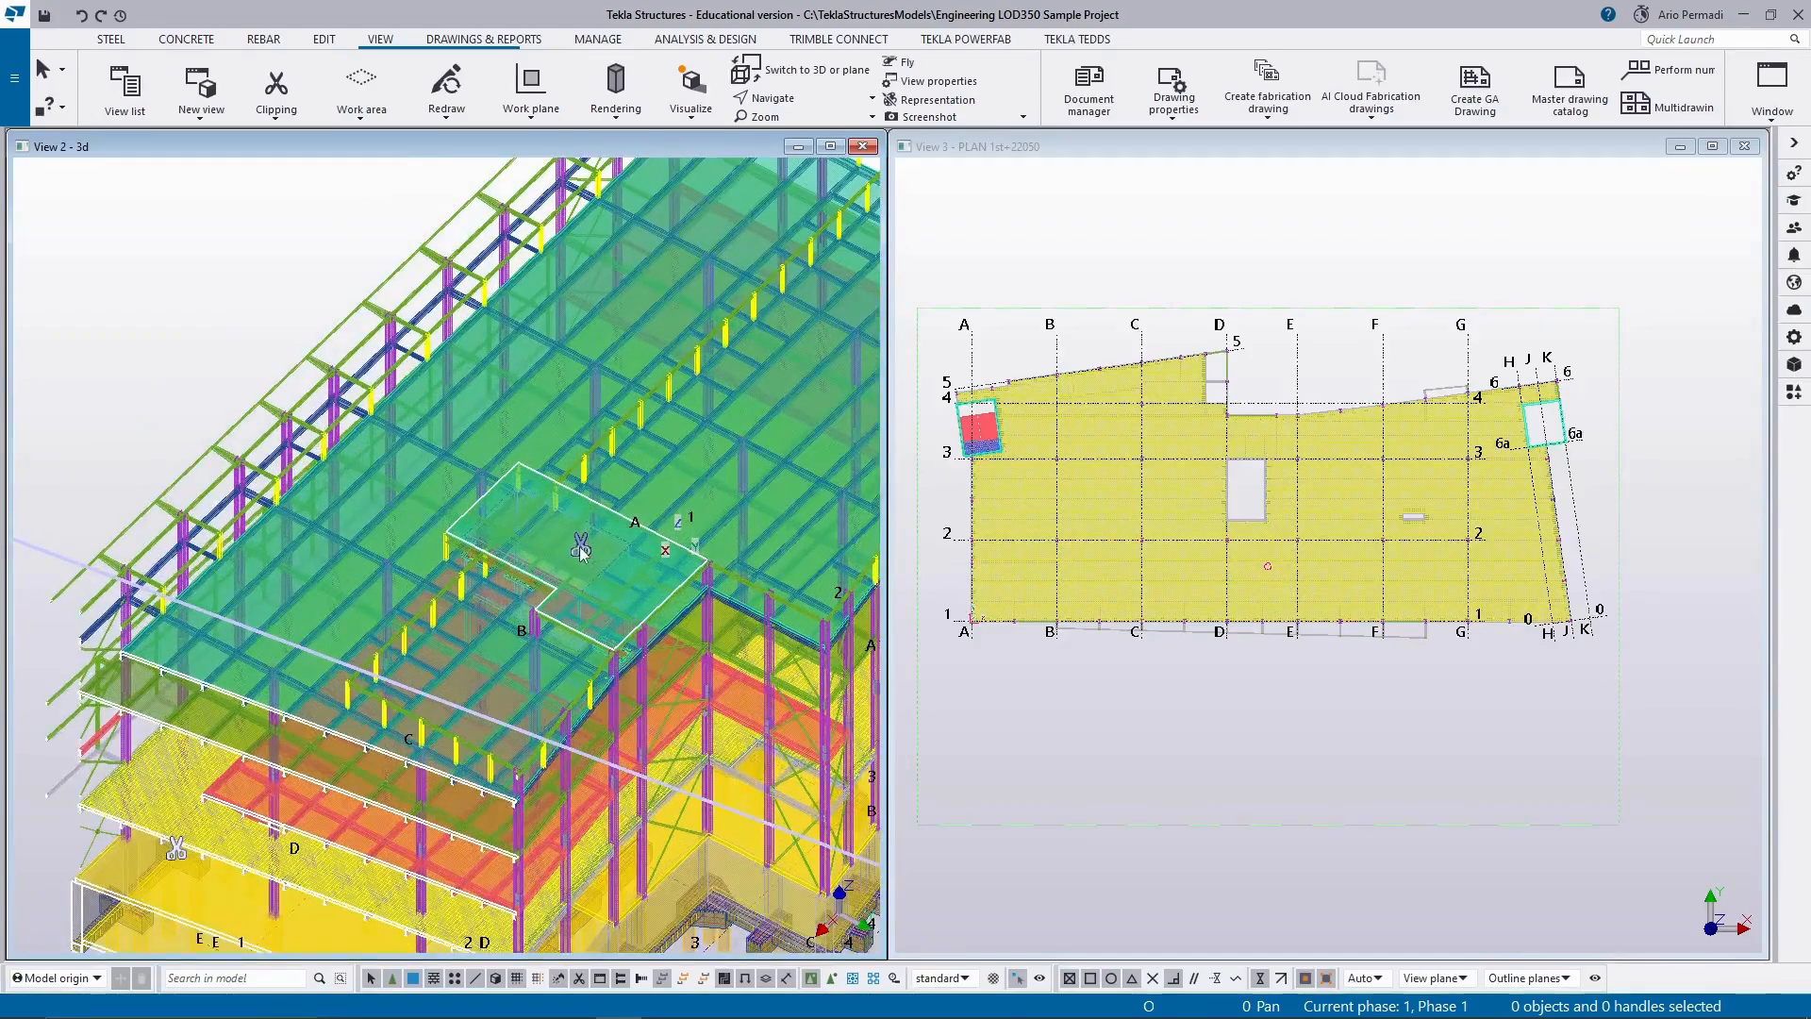
left_click_drag(582, 551, 582, 632)
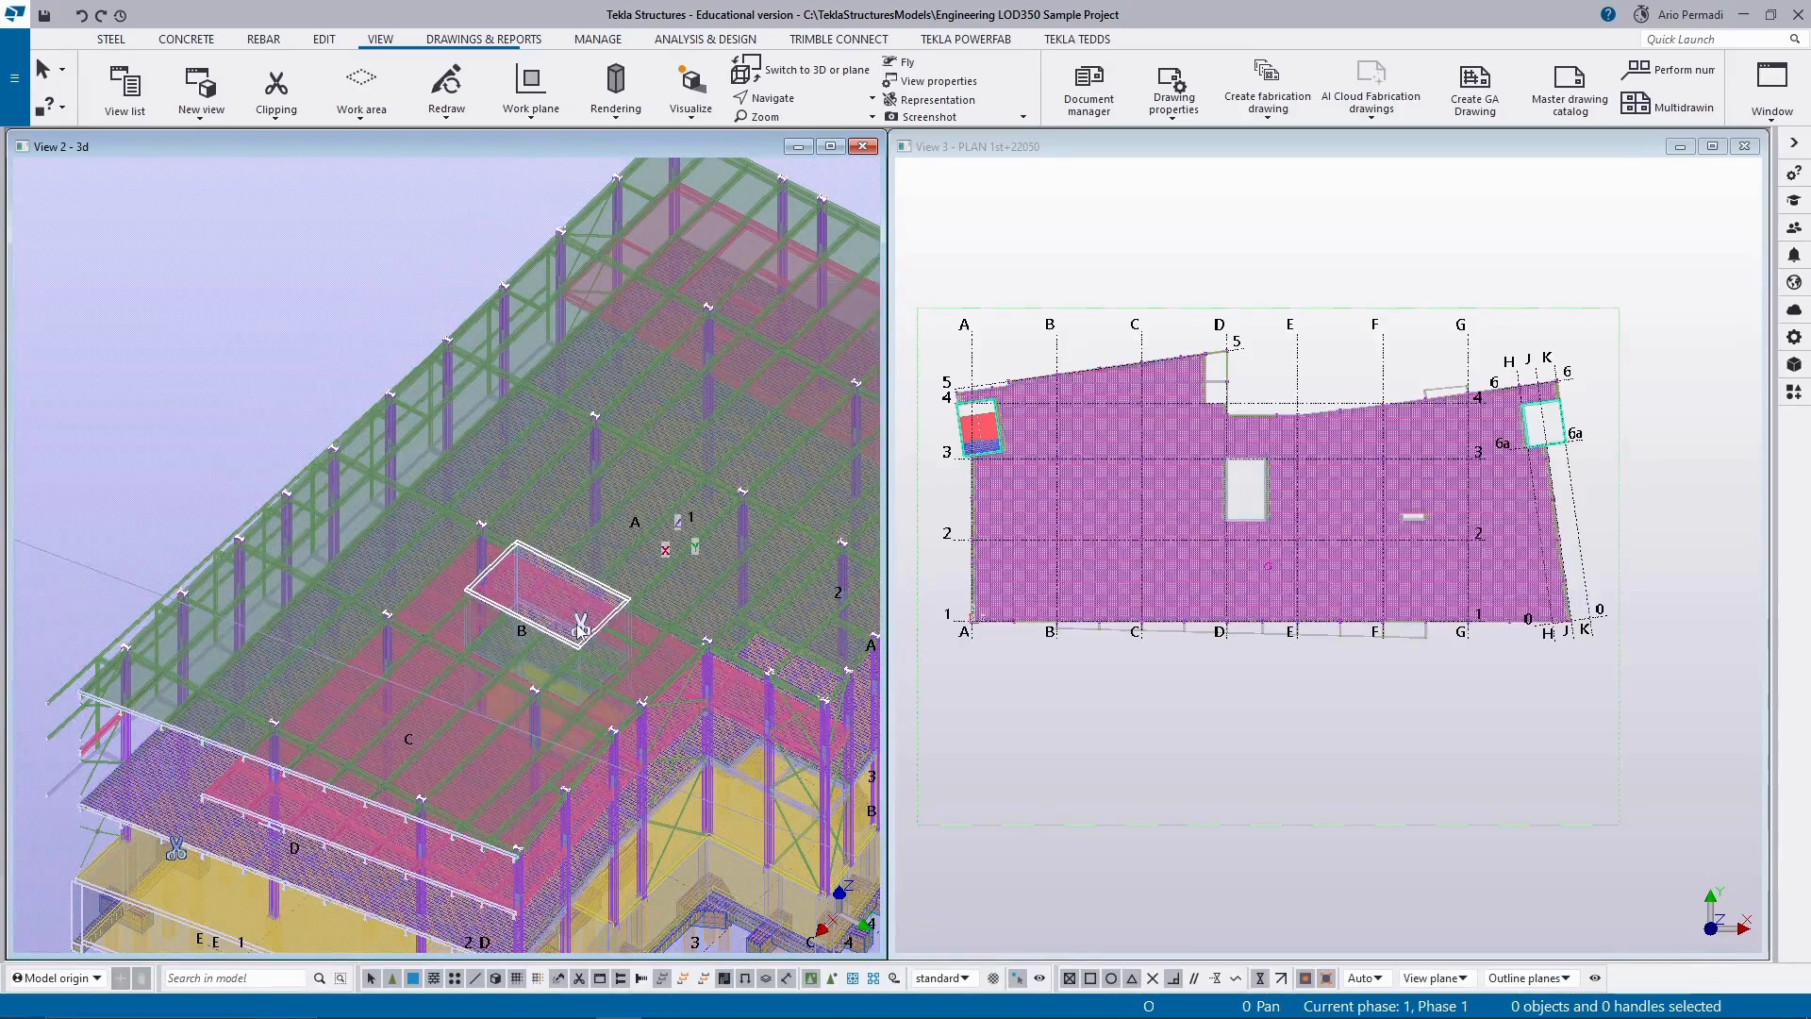
Remove both clip planes from the 3d view to restore the complete building.
scroll(608, 691, "down", 5)
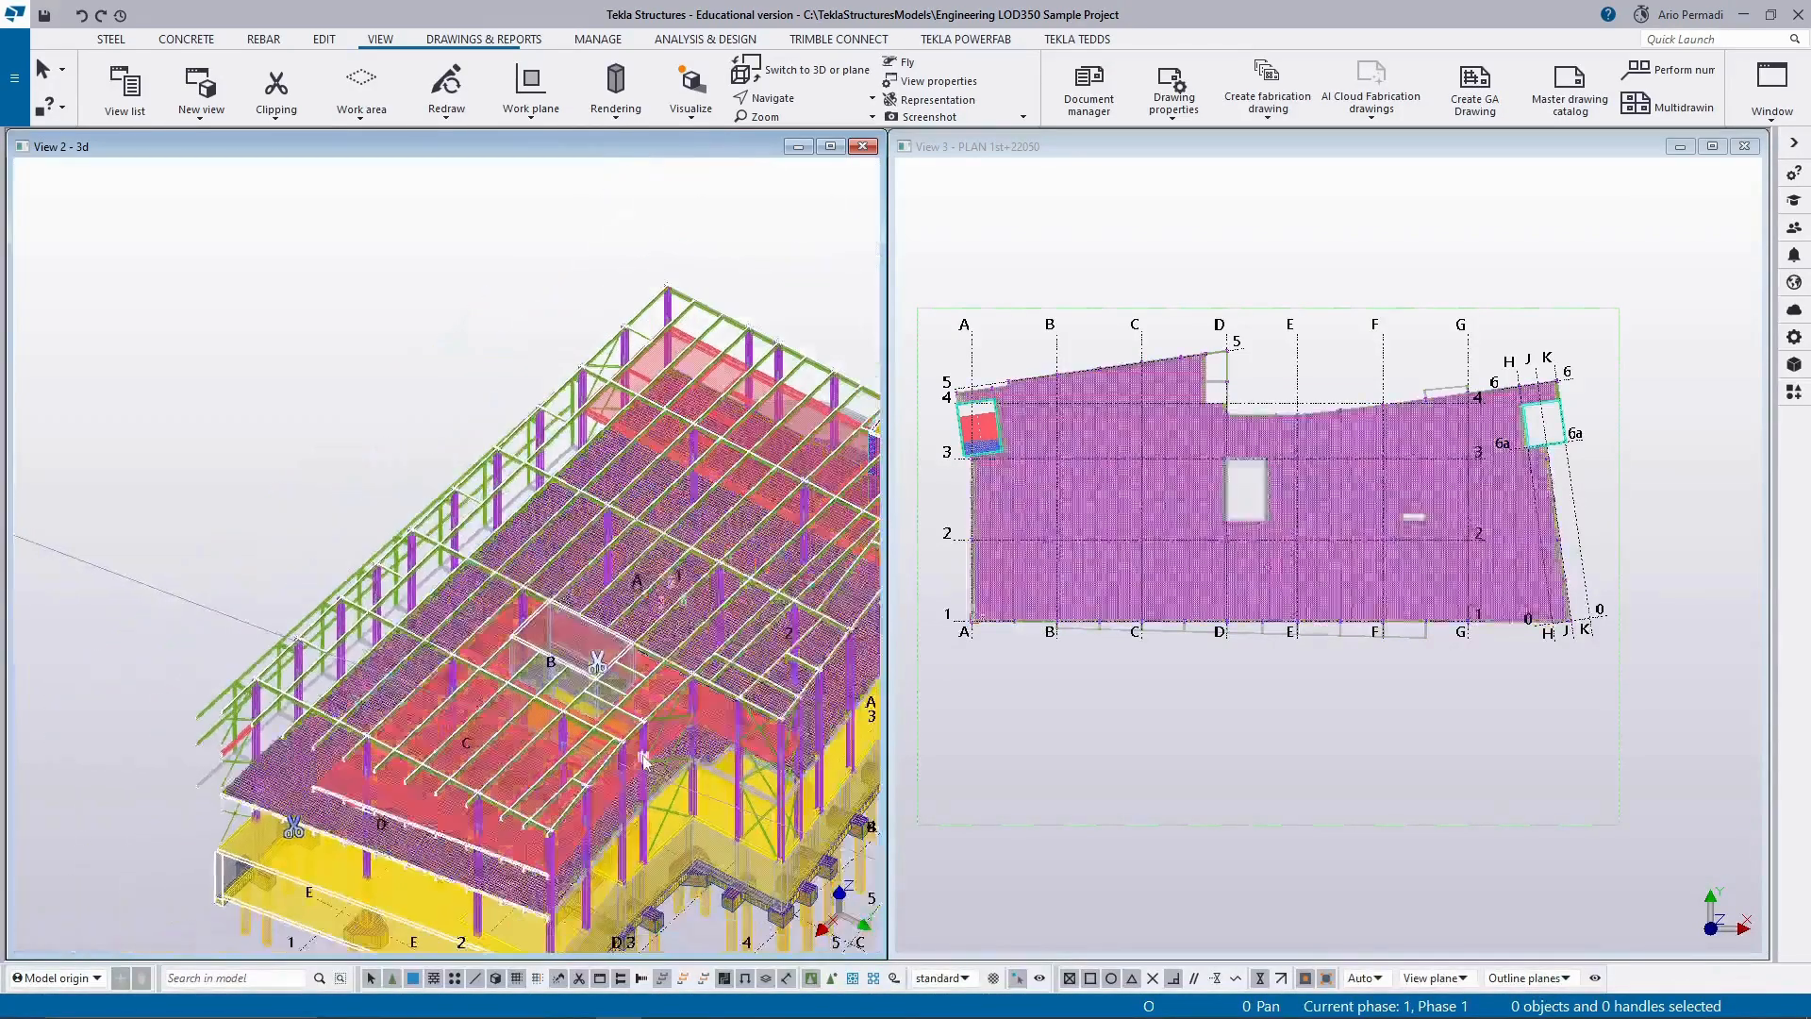
scroll(557, 528, "up", 5)
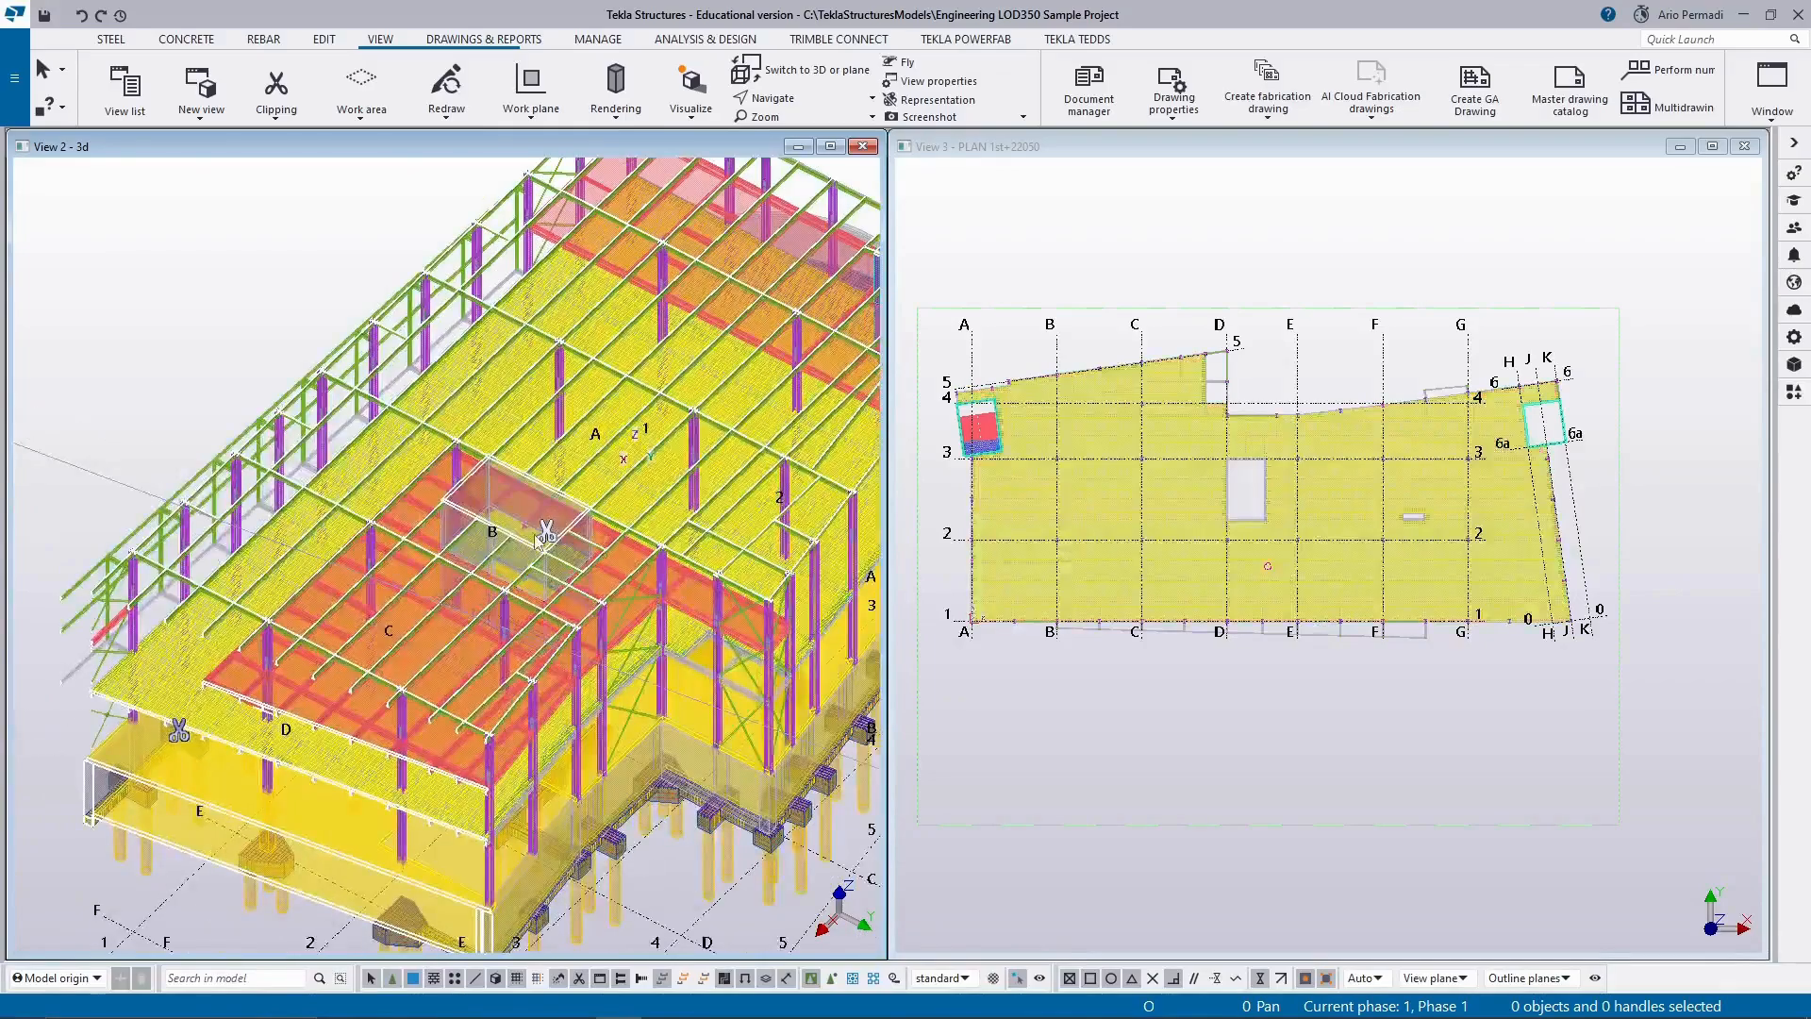
scroll(557, 526, "down", 2)
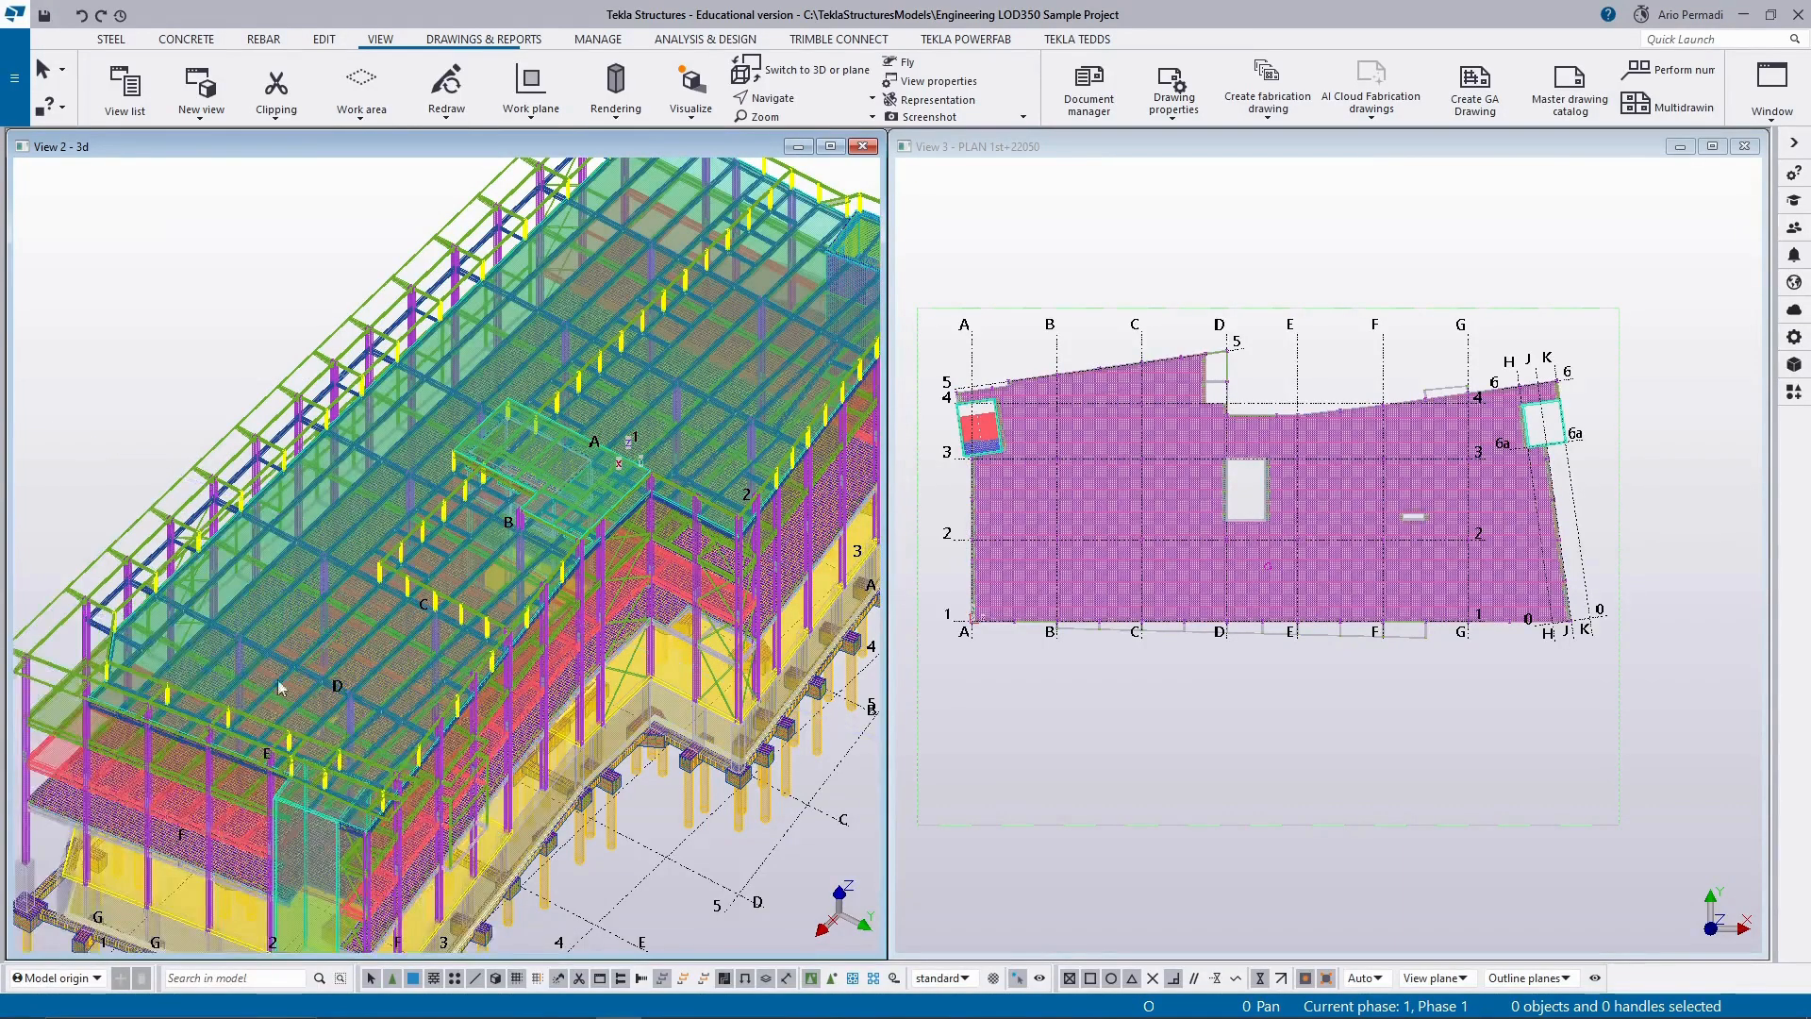
scroll(276, 681, "down", 5)
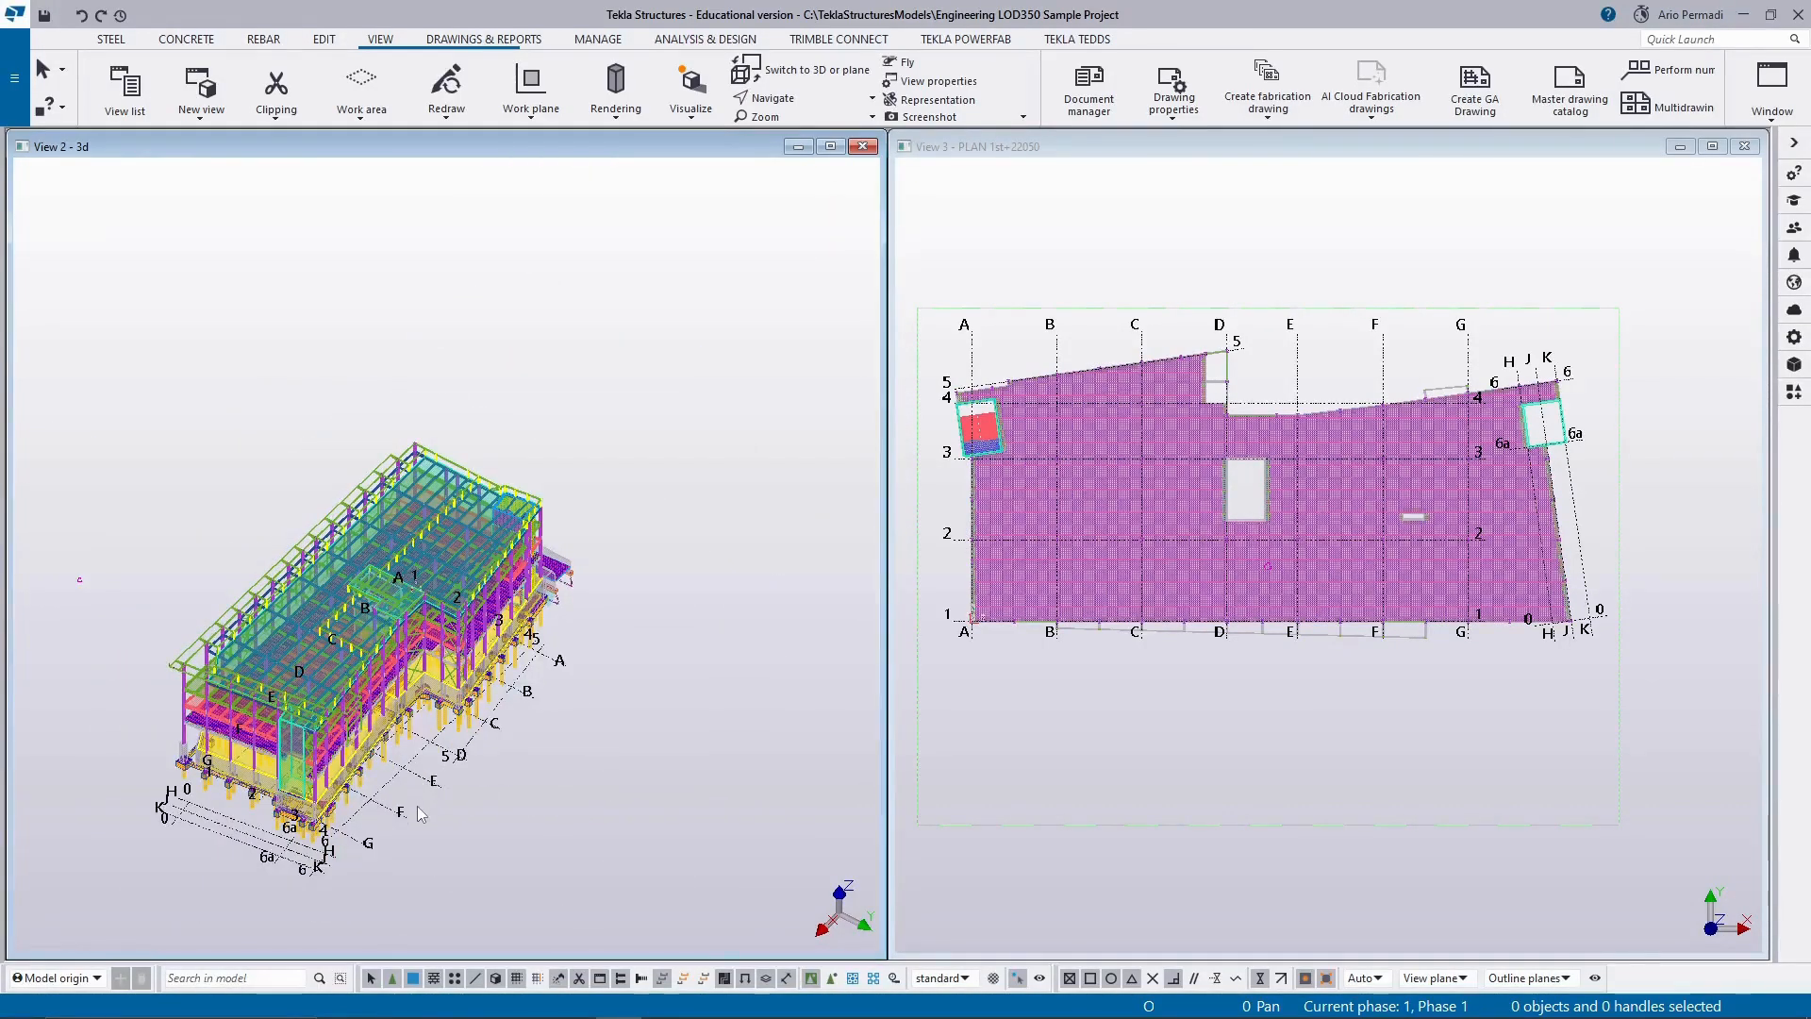
Render the parts in the 3d view as wireframe and examine the building's structure from its long facade.
middle_click_drag(421, 814, 698, 664, "ctrl")
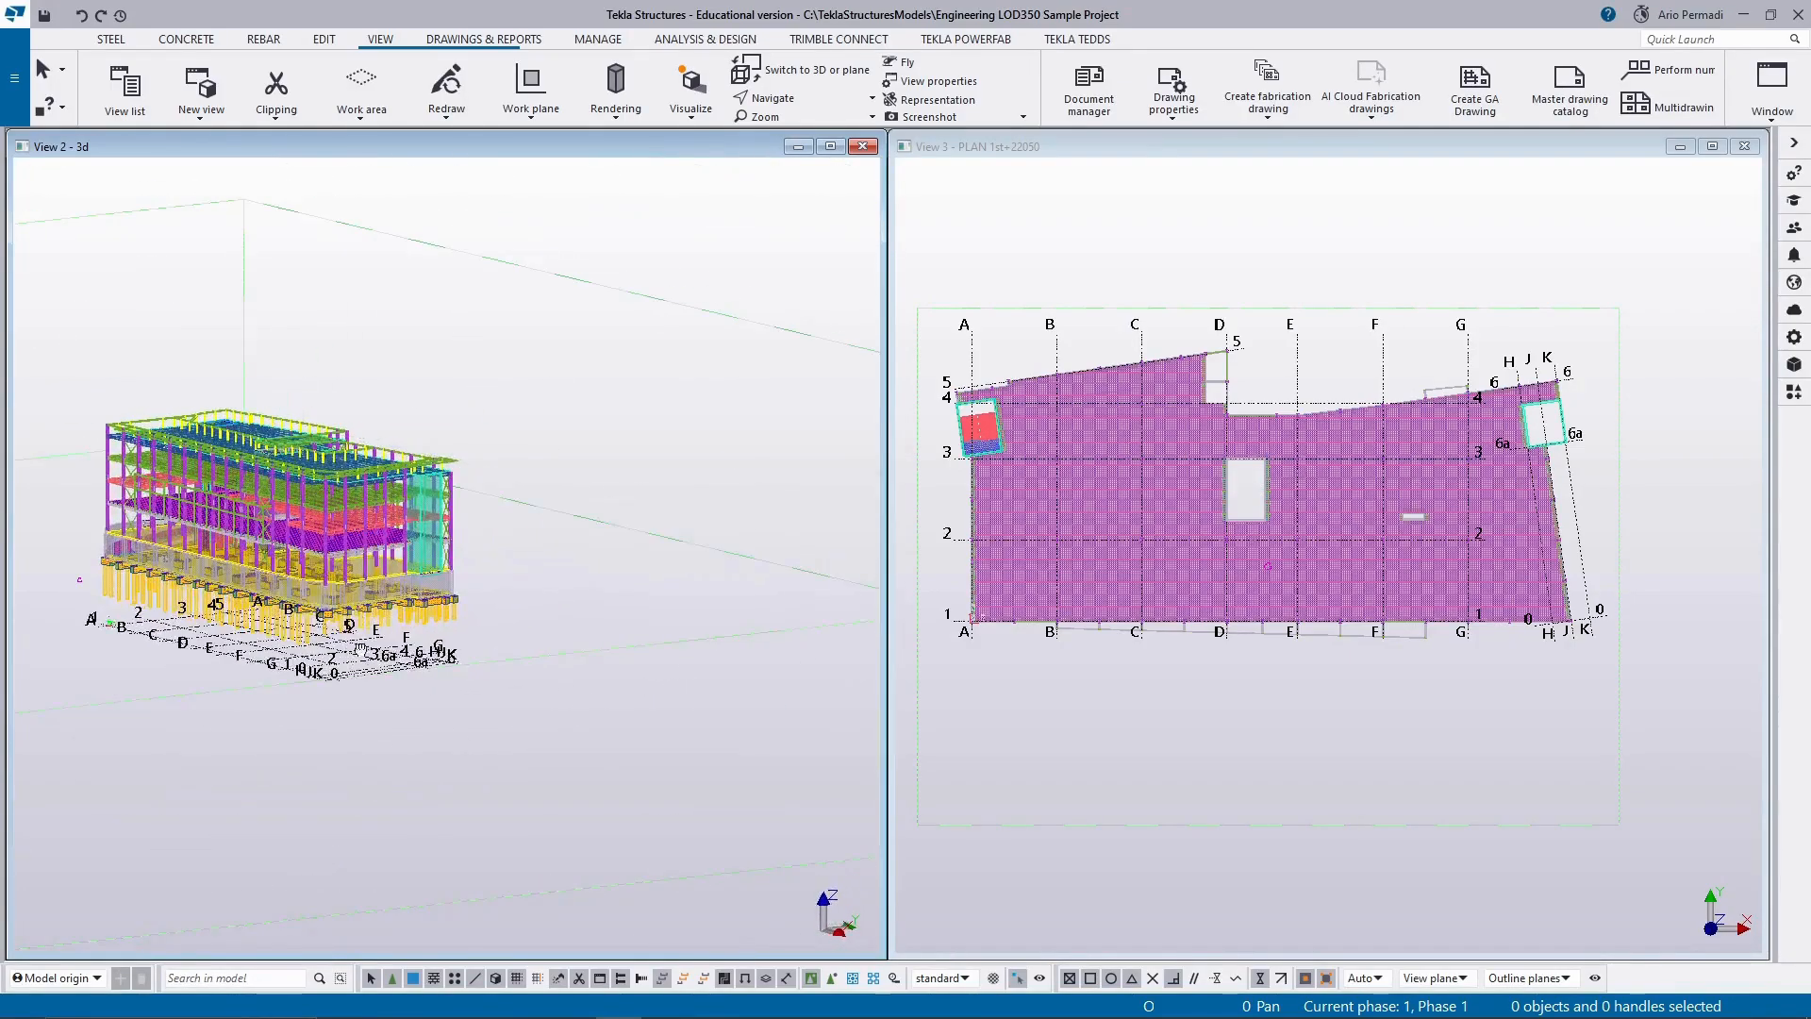
middle_click_drag(360, 650, 671, 690)
scroll(622, 578, "up", 3)
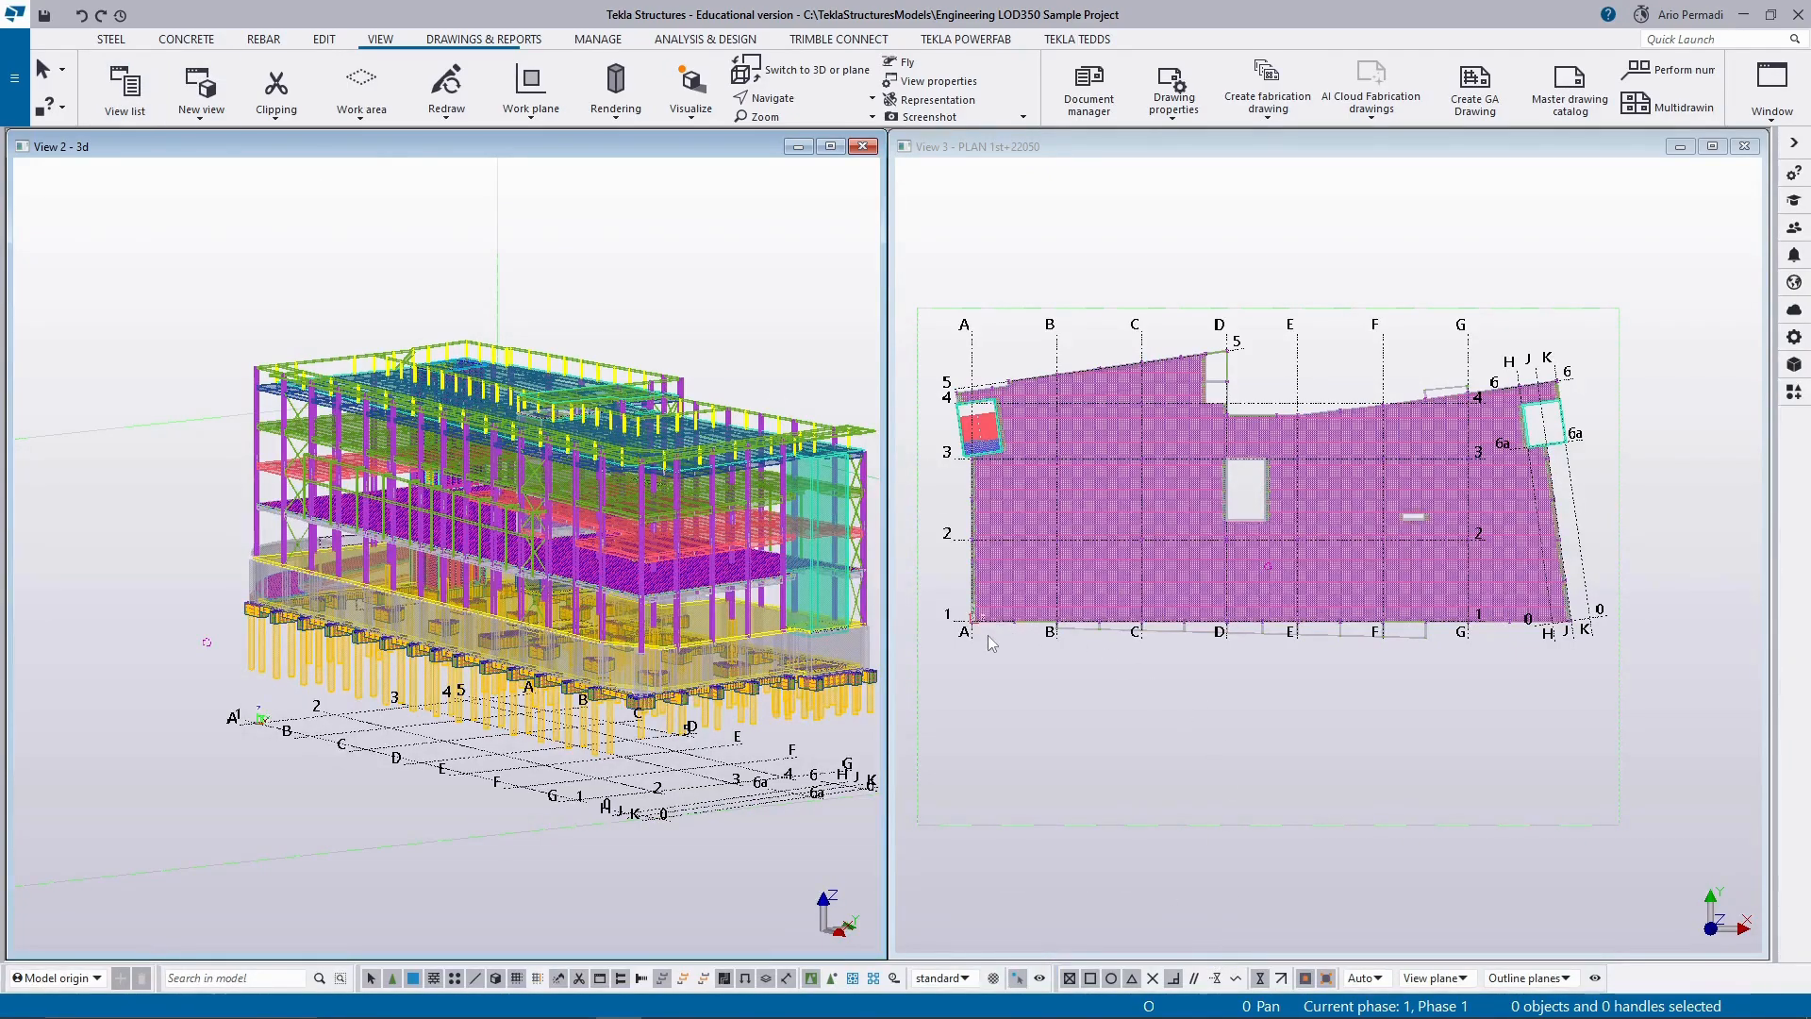
middle_click_drag(802, 694, 632, 691)
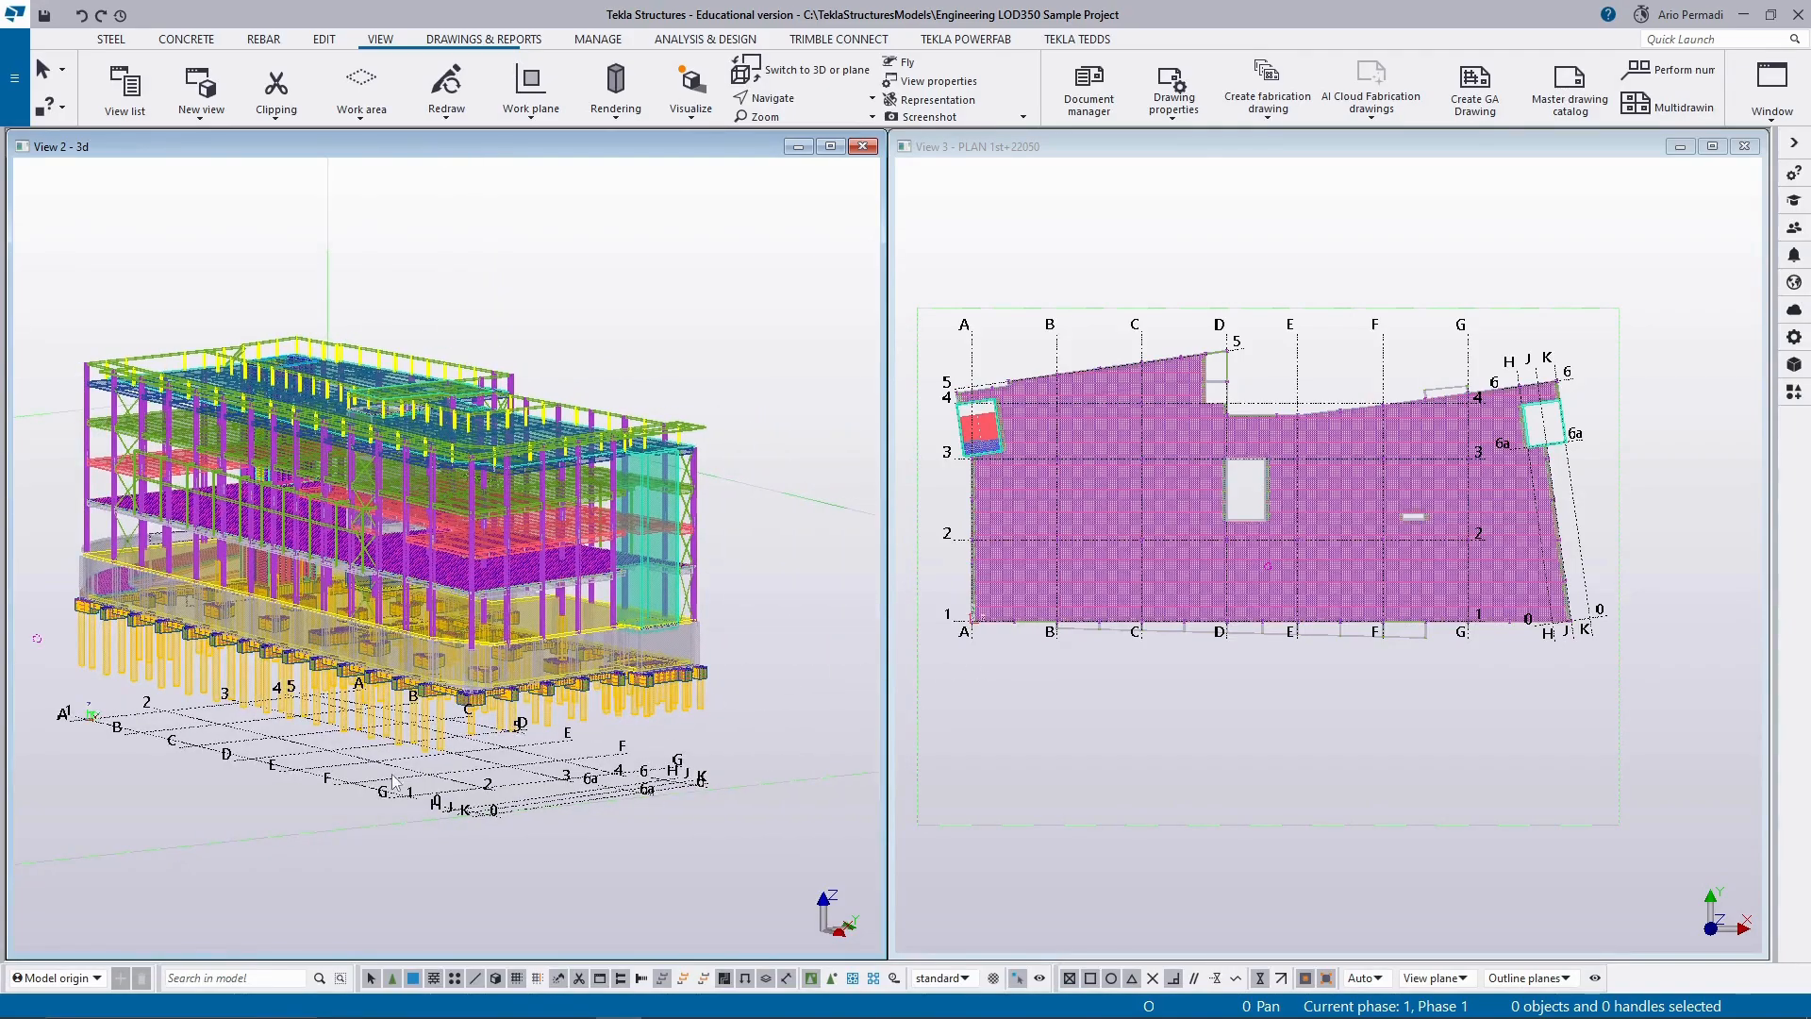
left_click(282, 815)
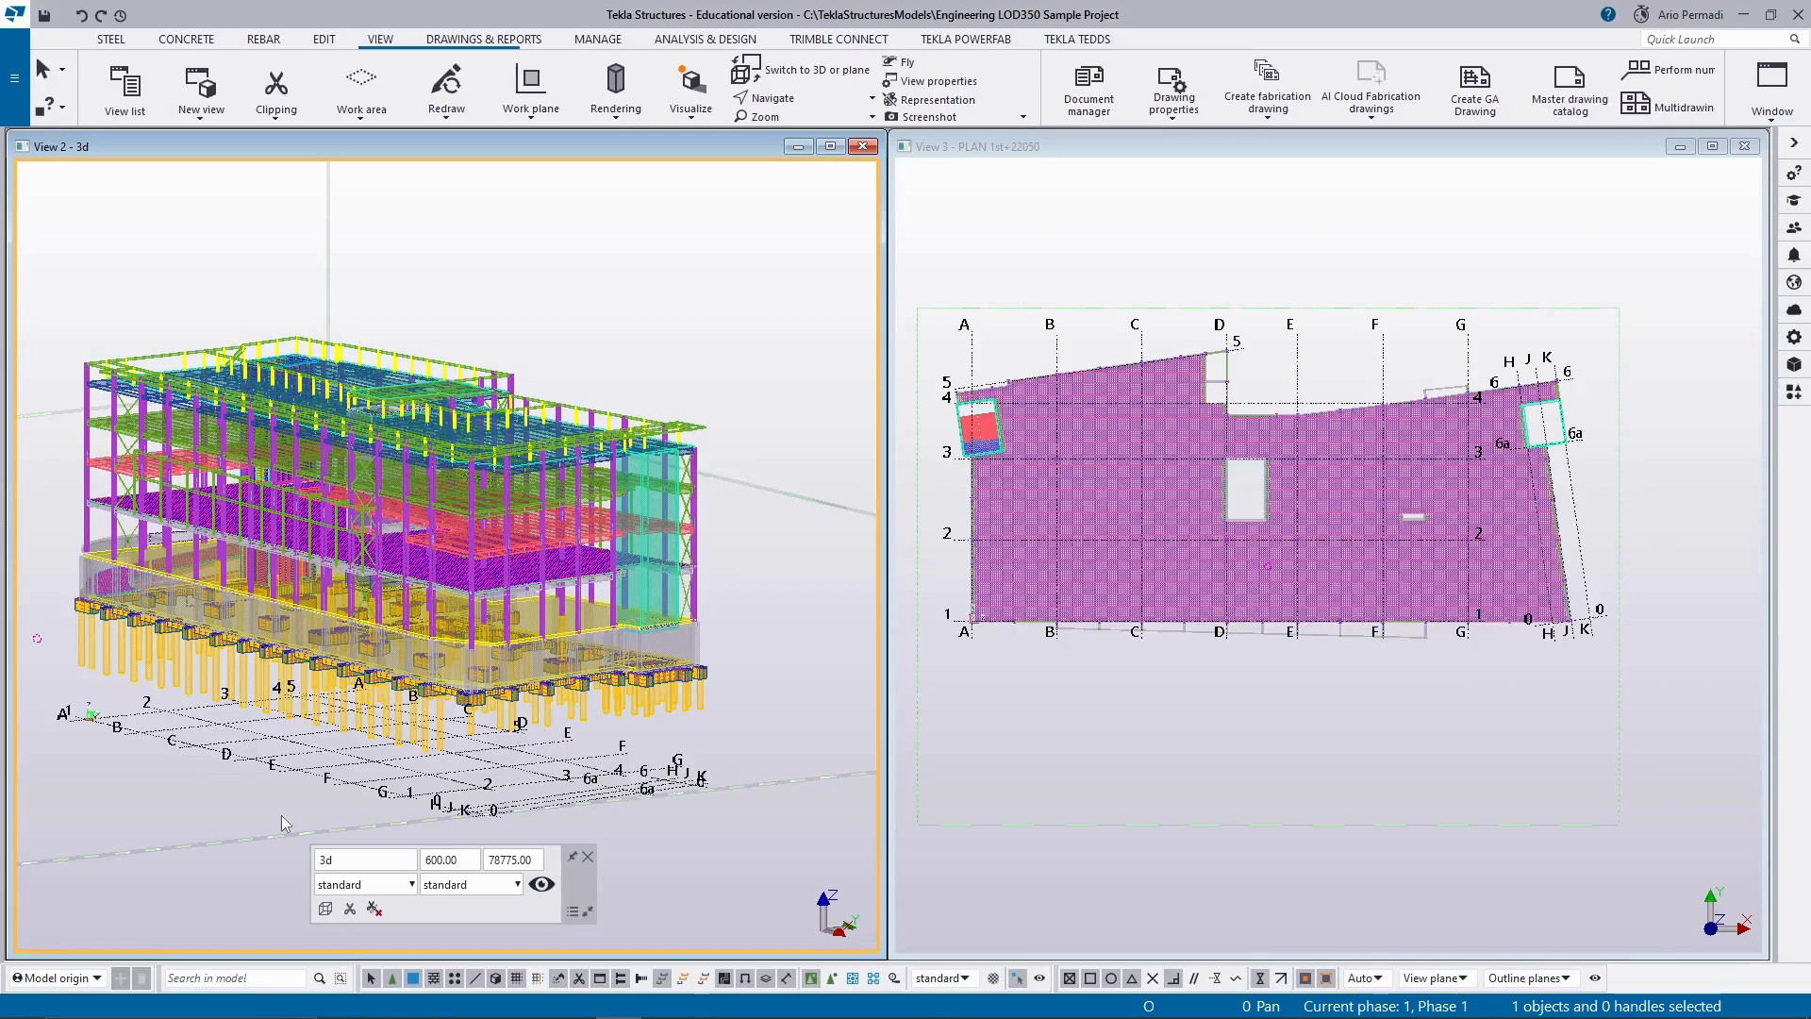
key("ctrl+1")
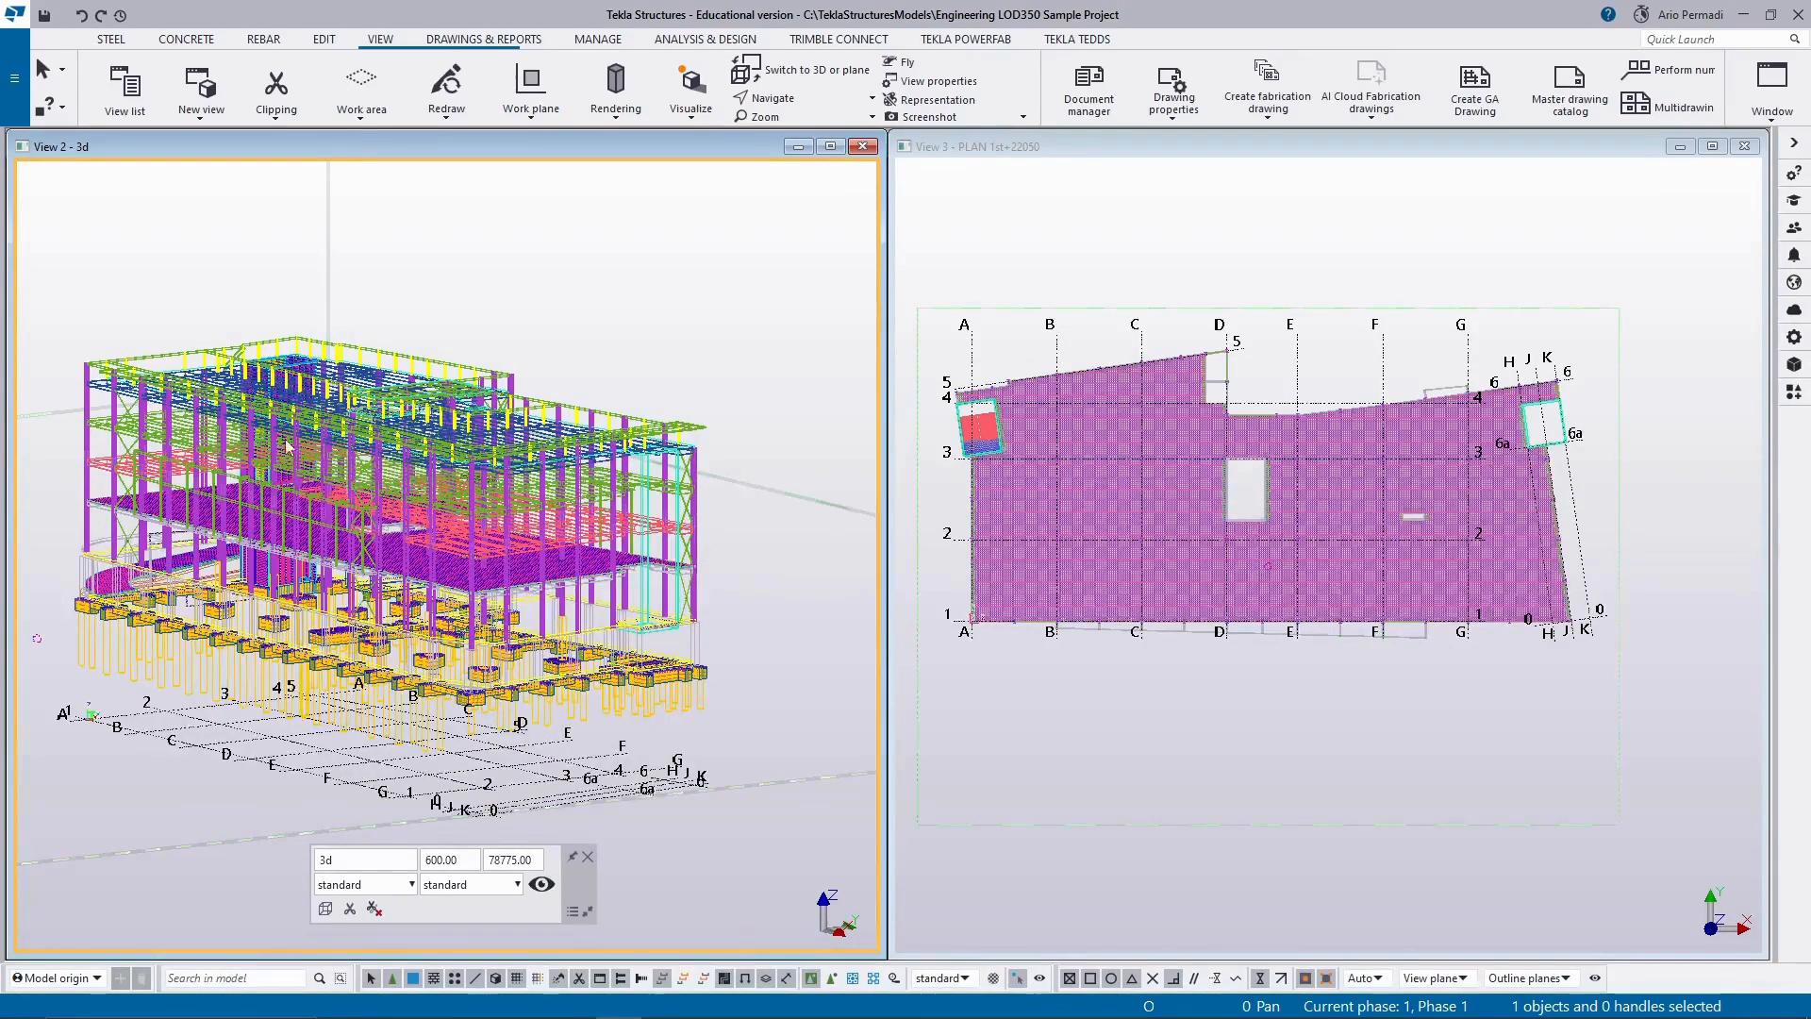
scroll(307, 477, "up", 5)
scroll(307, 476, "down", 4)
scroll(316, 508, "down", 1)
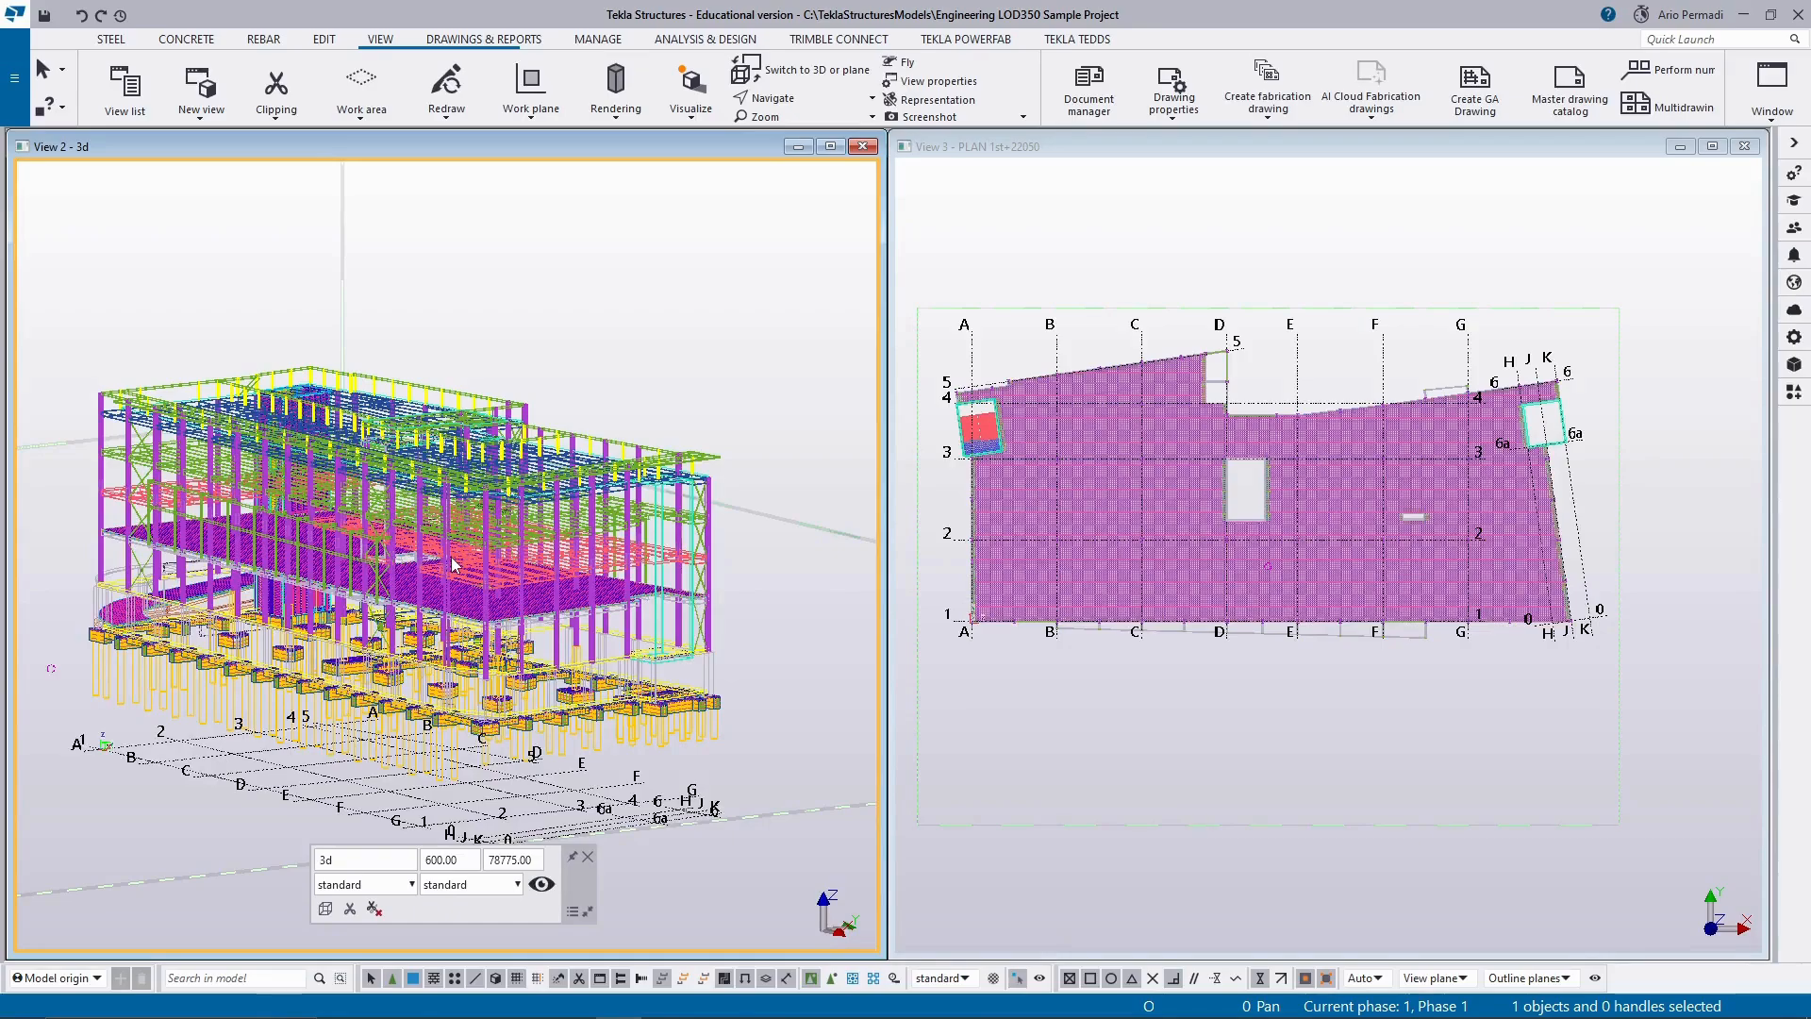
Try the shaded wireframe and show only selected representations for parts in the 3d view, ending with fully rendered parts.
key("ctrl+2")
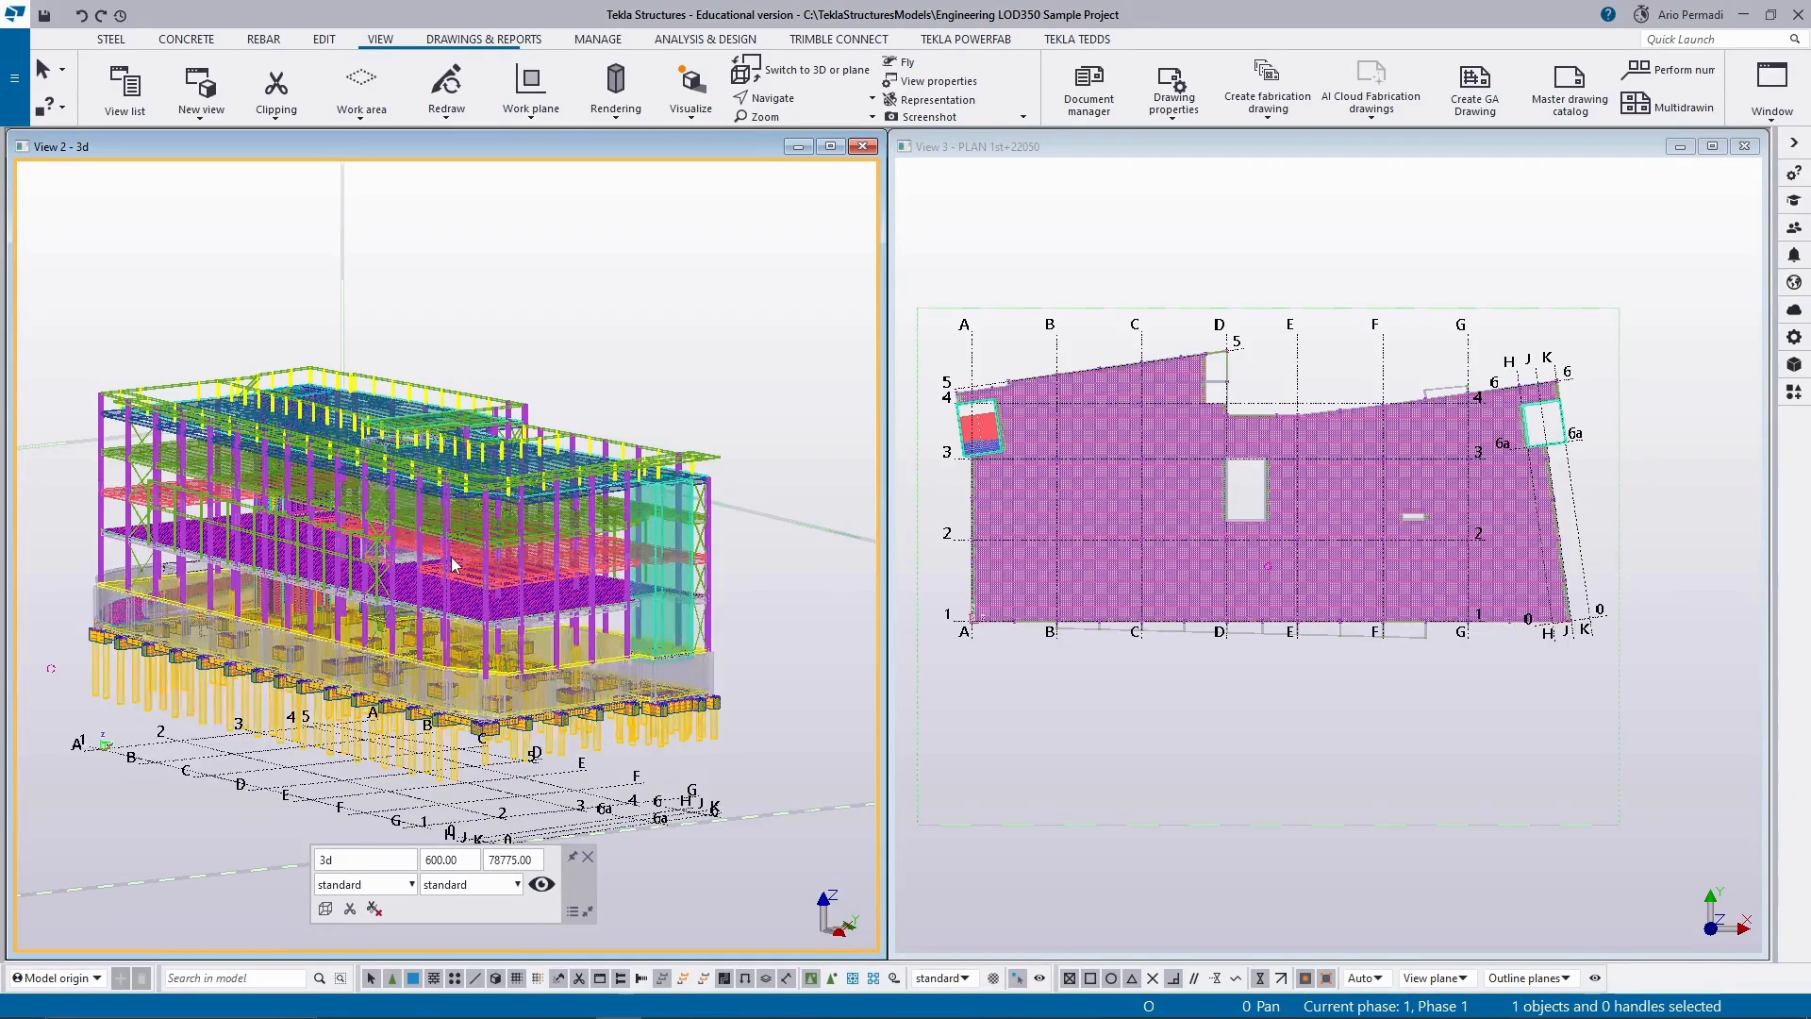
key("ctrl+5")
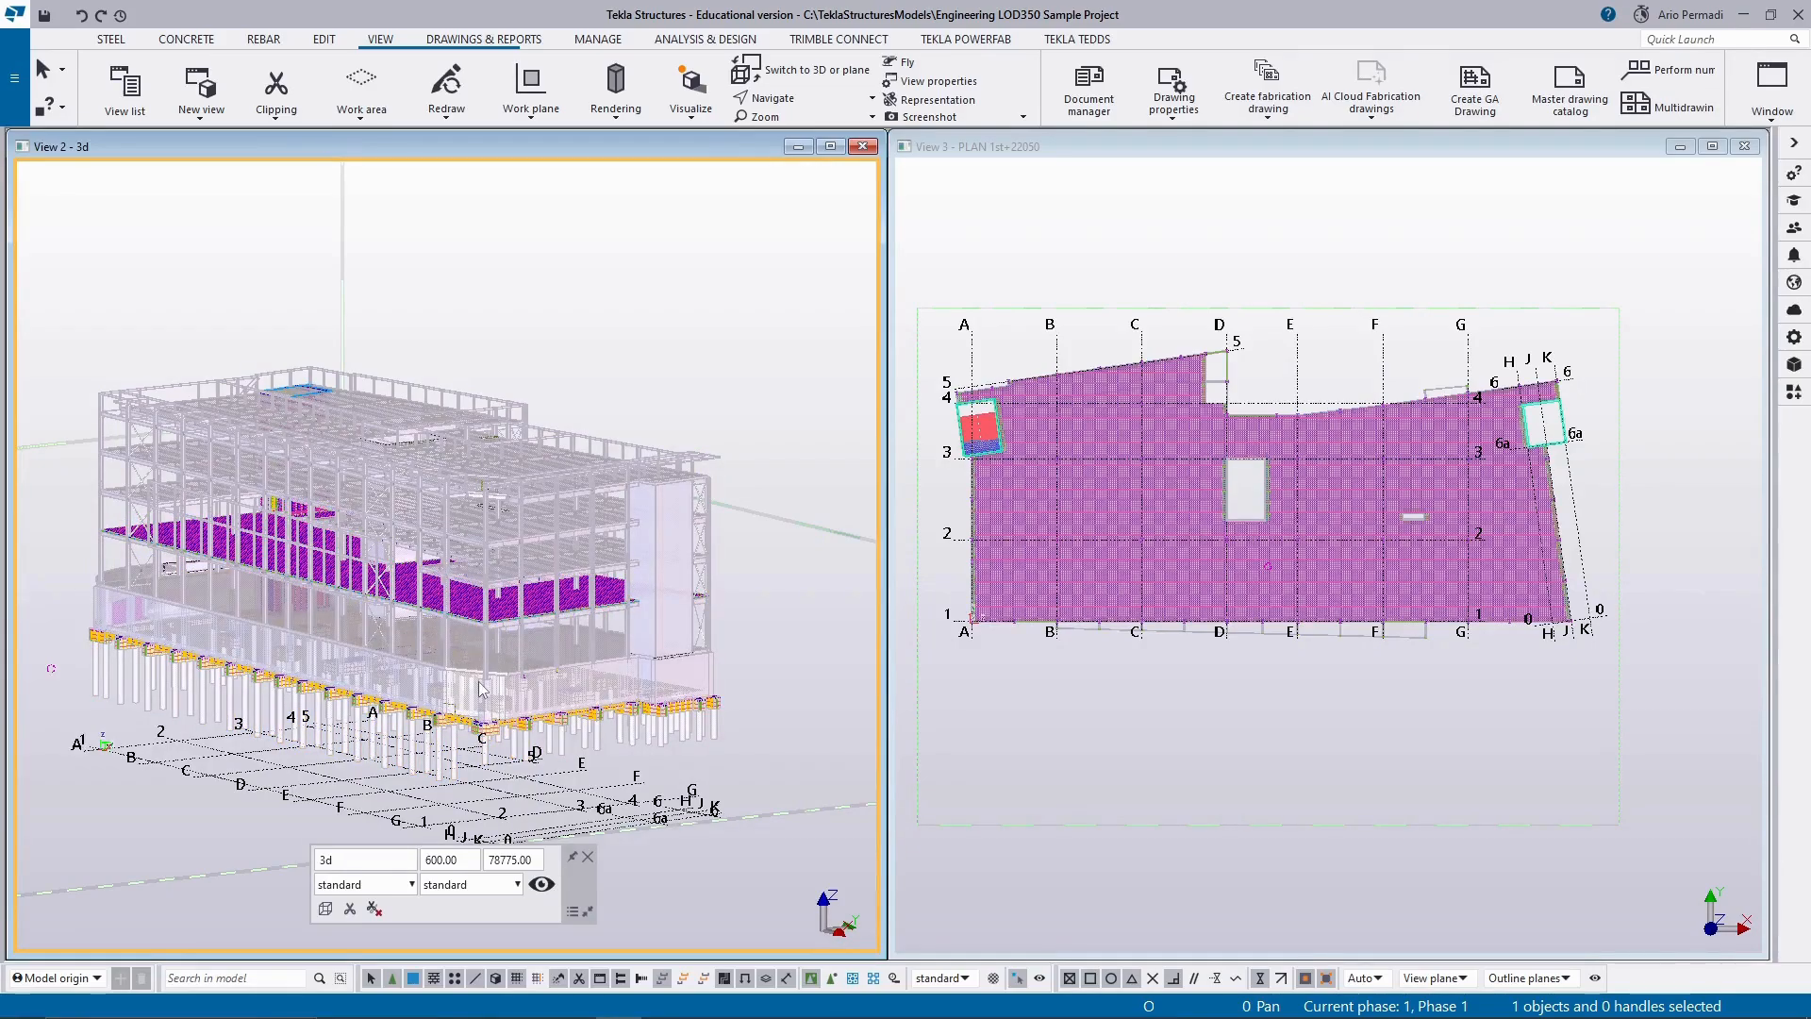
key("ctrl+4")
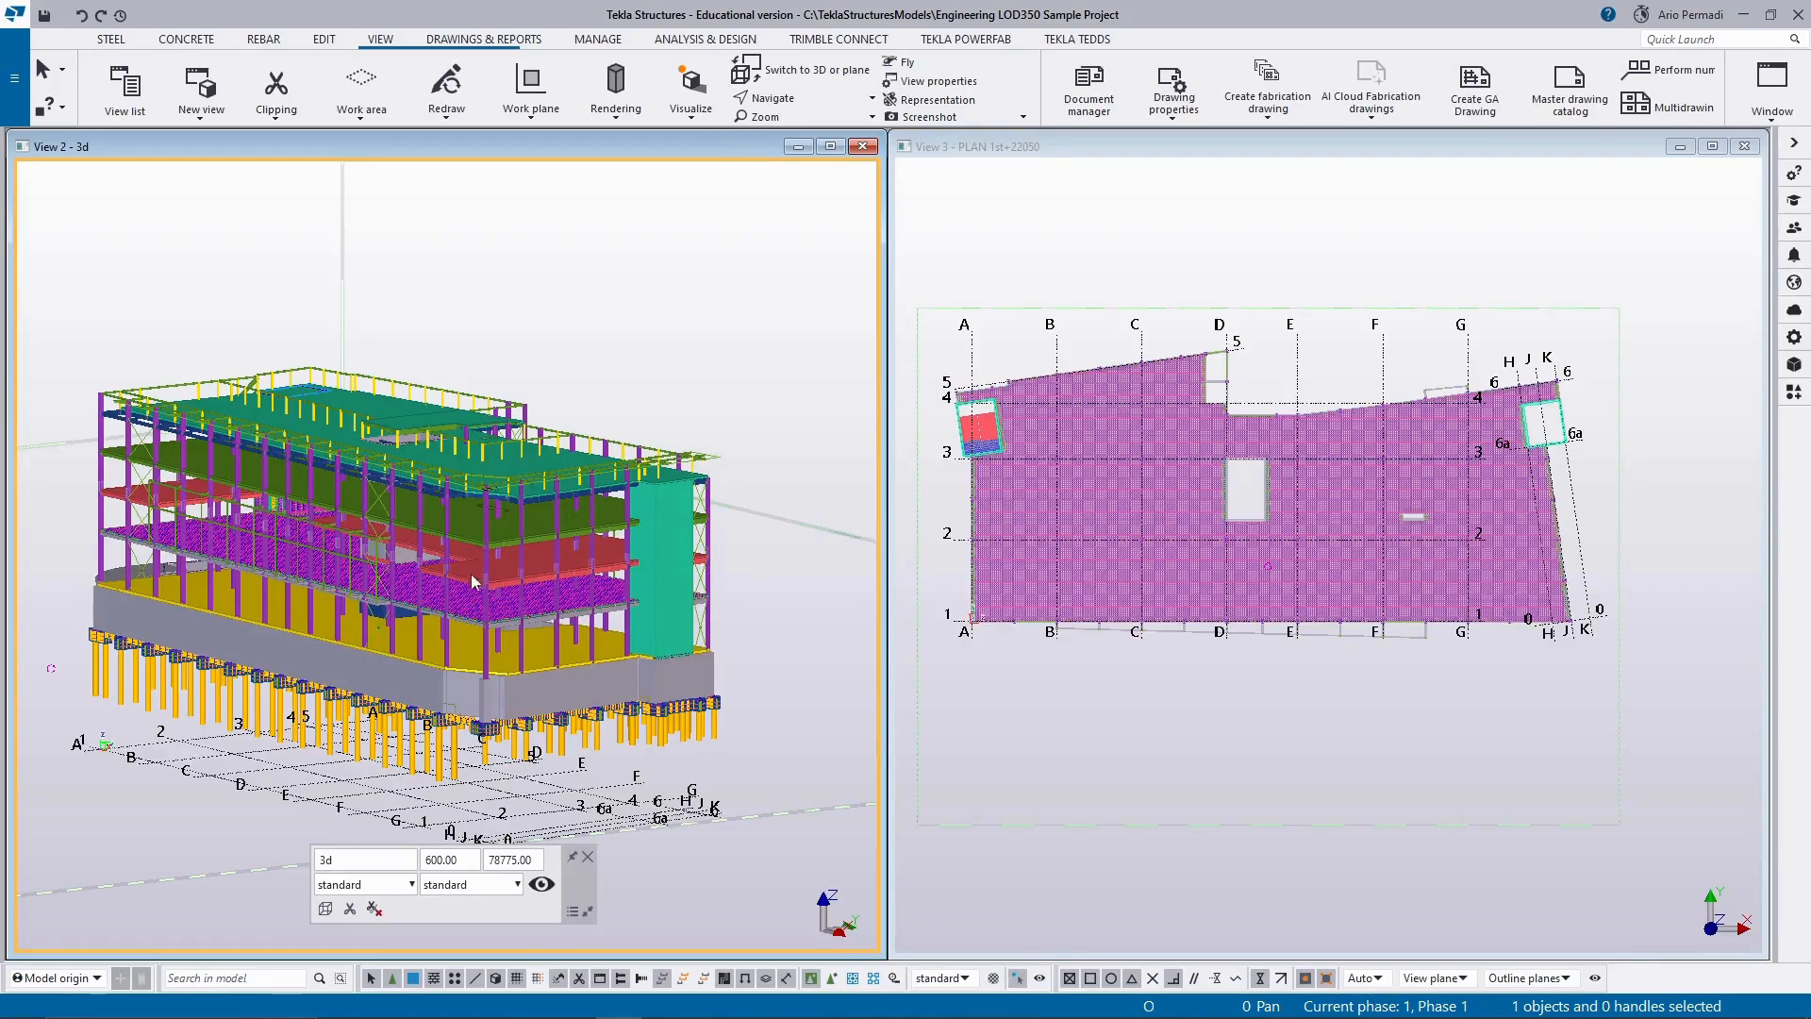
Render the parts in the 3d view as shaded wireframe and examine the floors, framing and foundations.
scroll(455, 530, "up", 2)
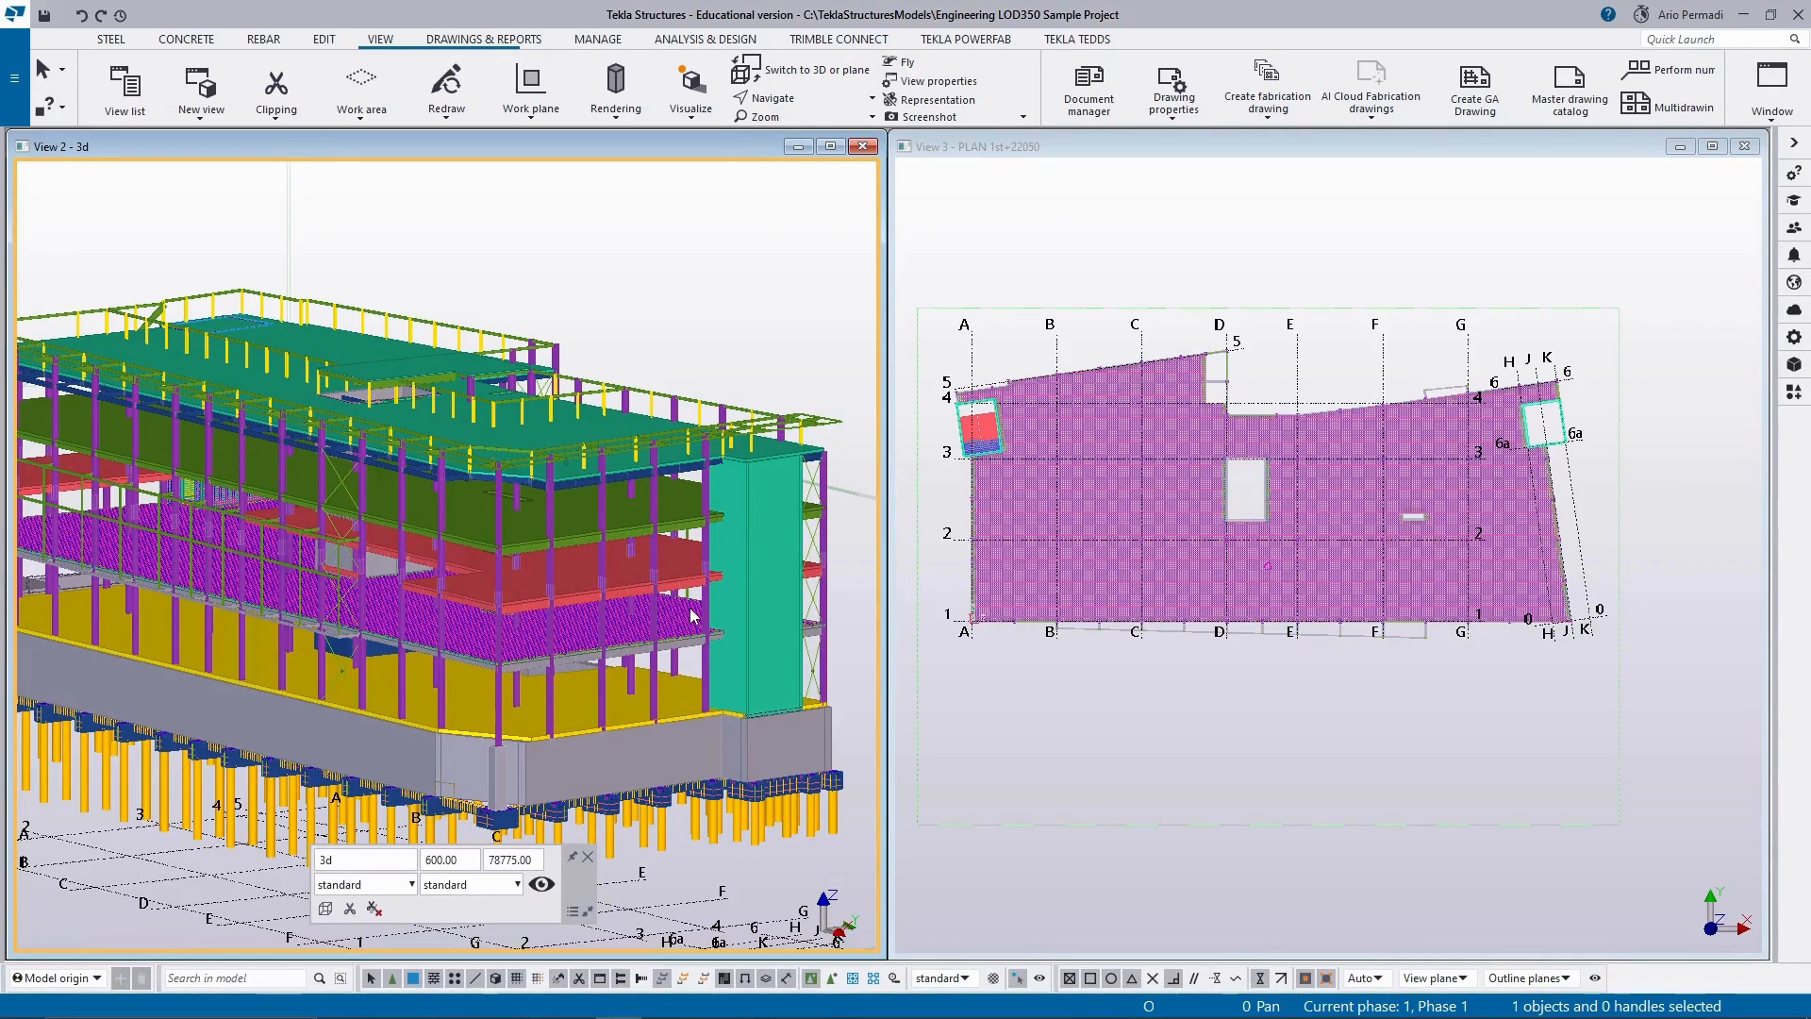
key("ctrl+2")
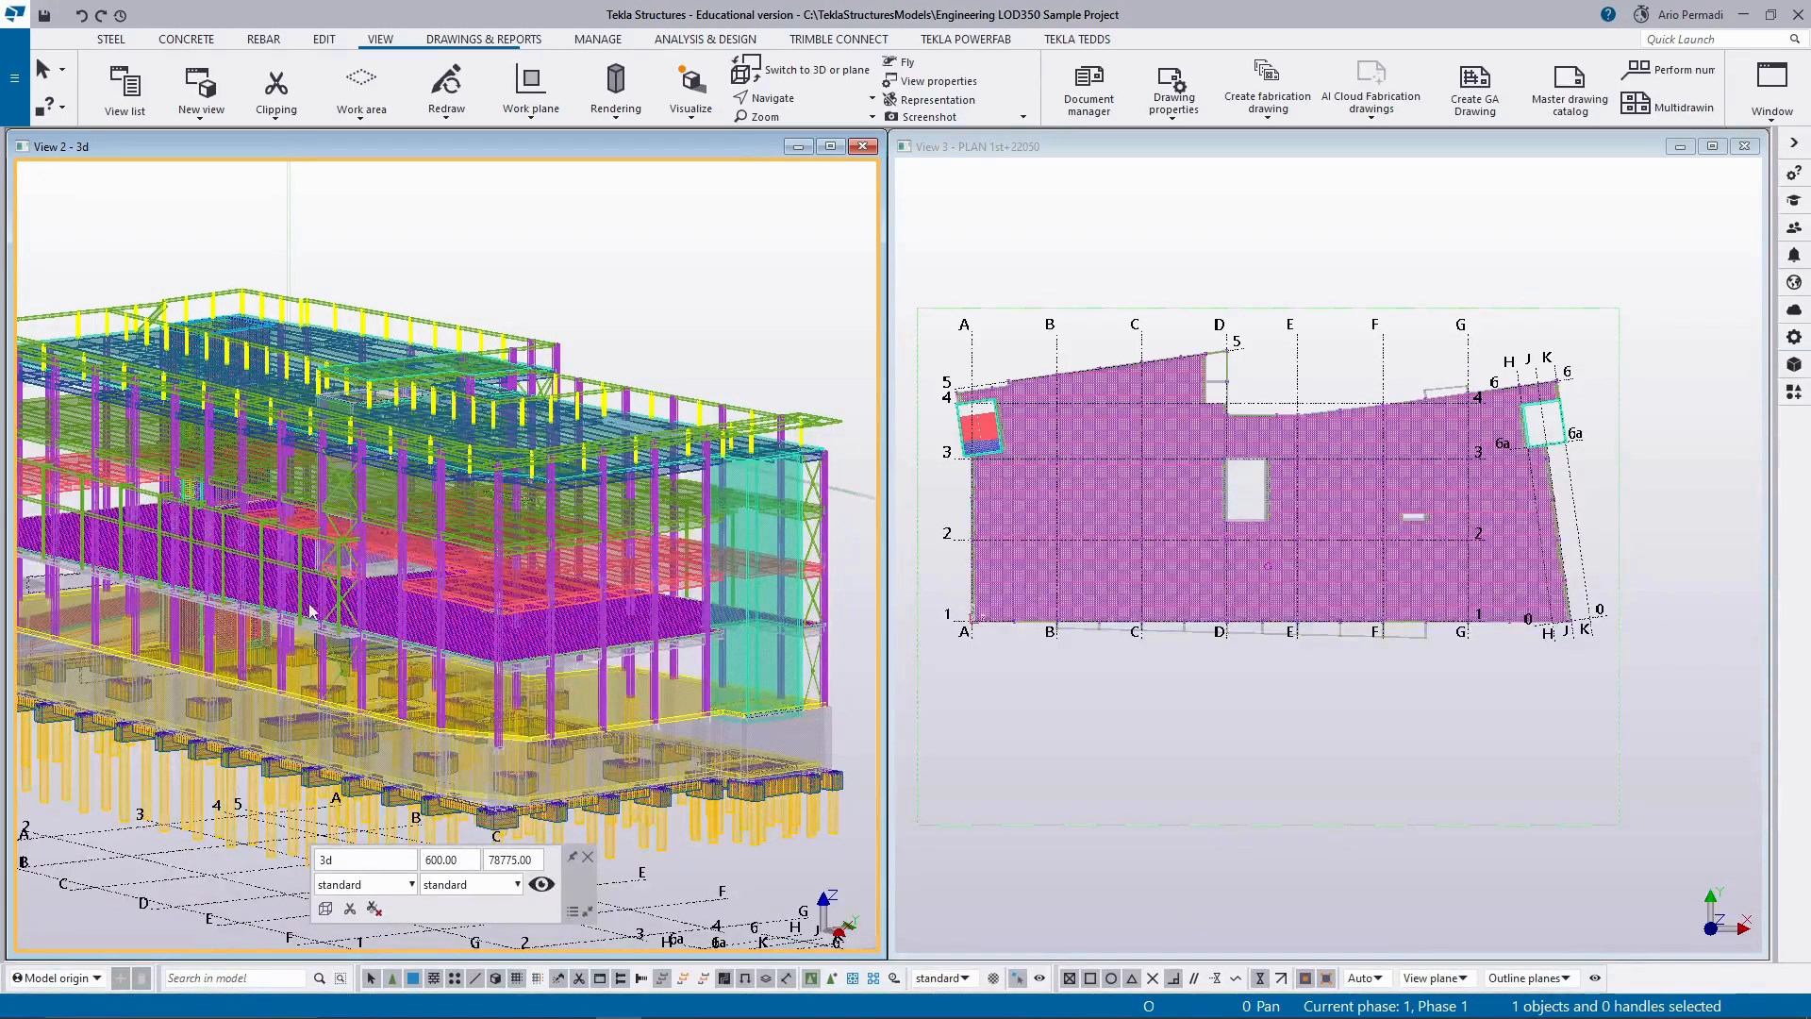
scroll(305, 603, "up", 2)
scroll(377, 674, "down", 3)
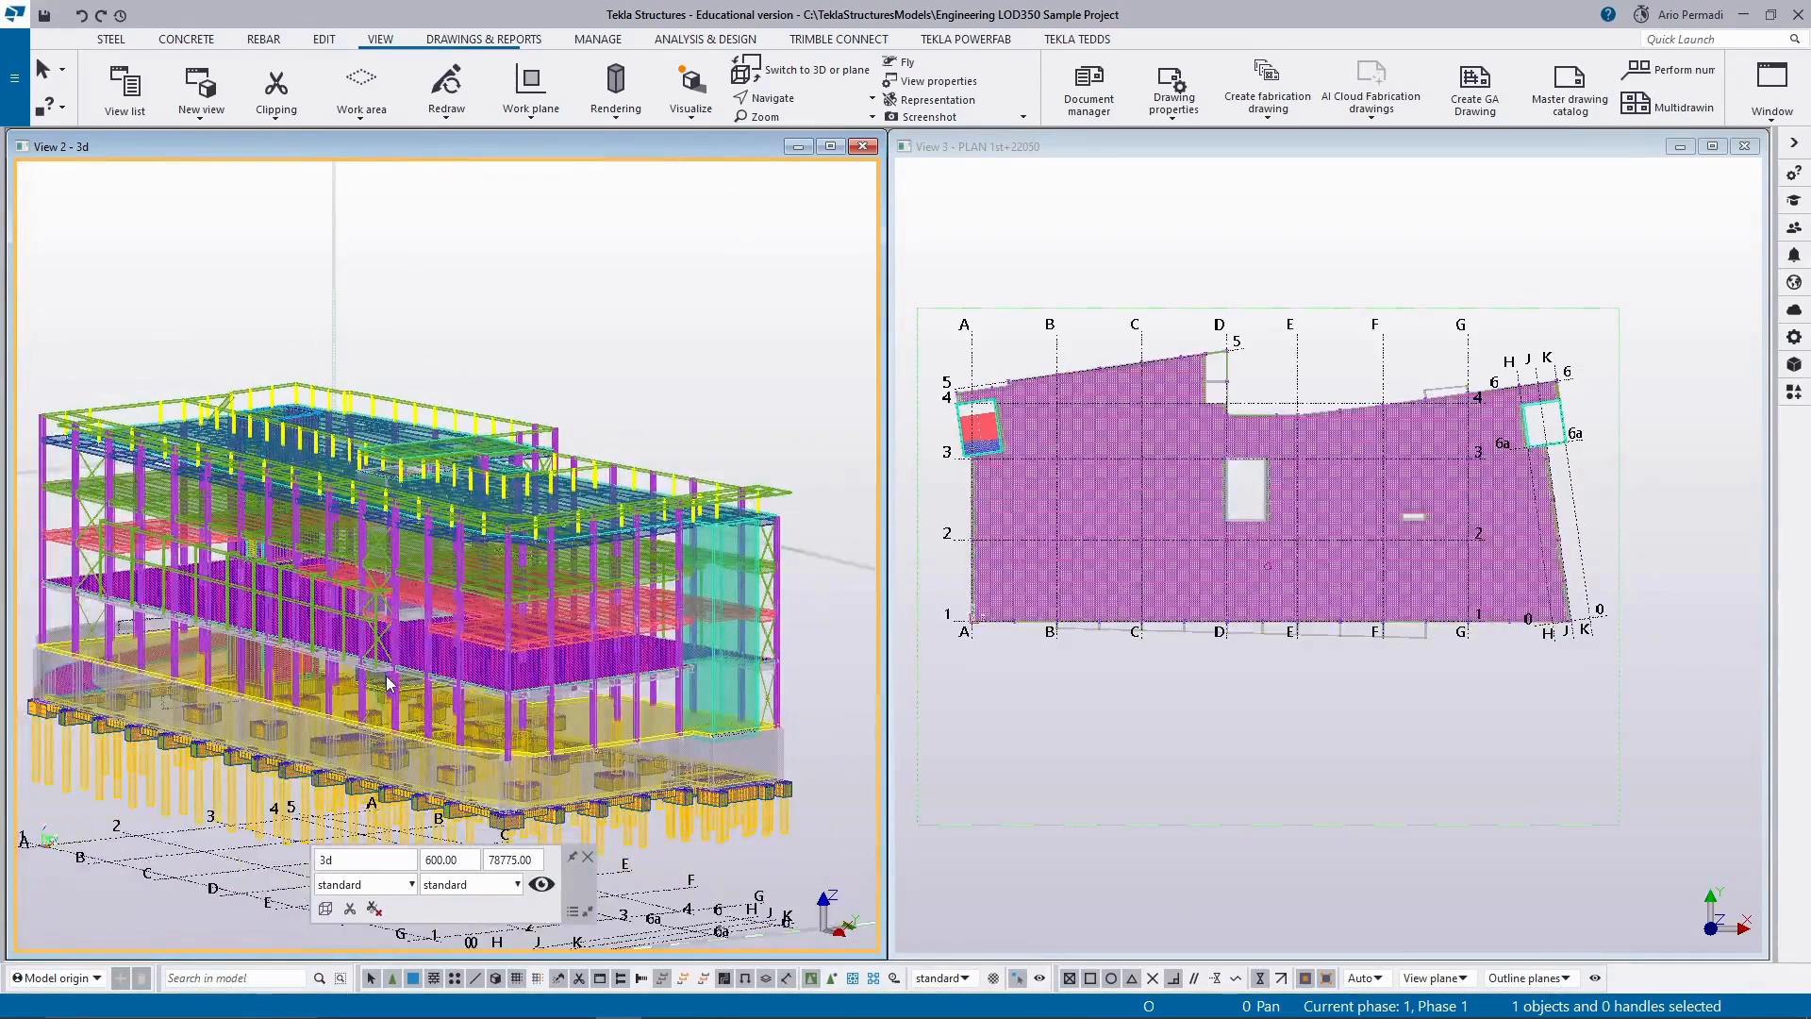
scroll(389, 687, "up", 2)
scroll(396, 703, "down", 3)
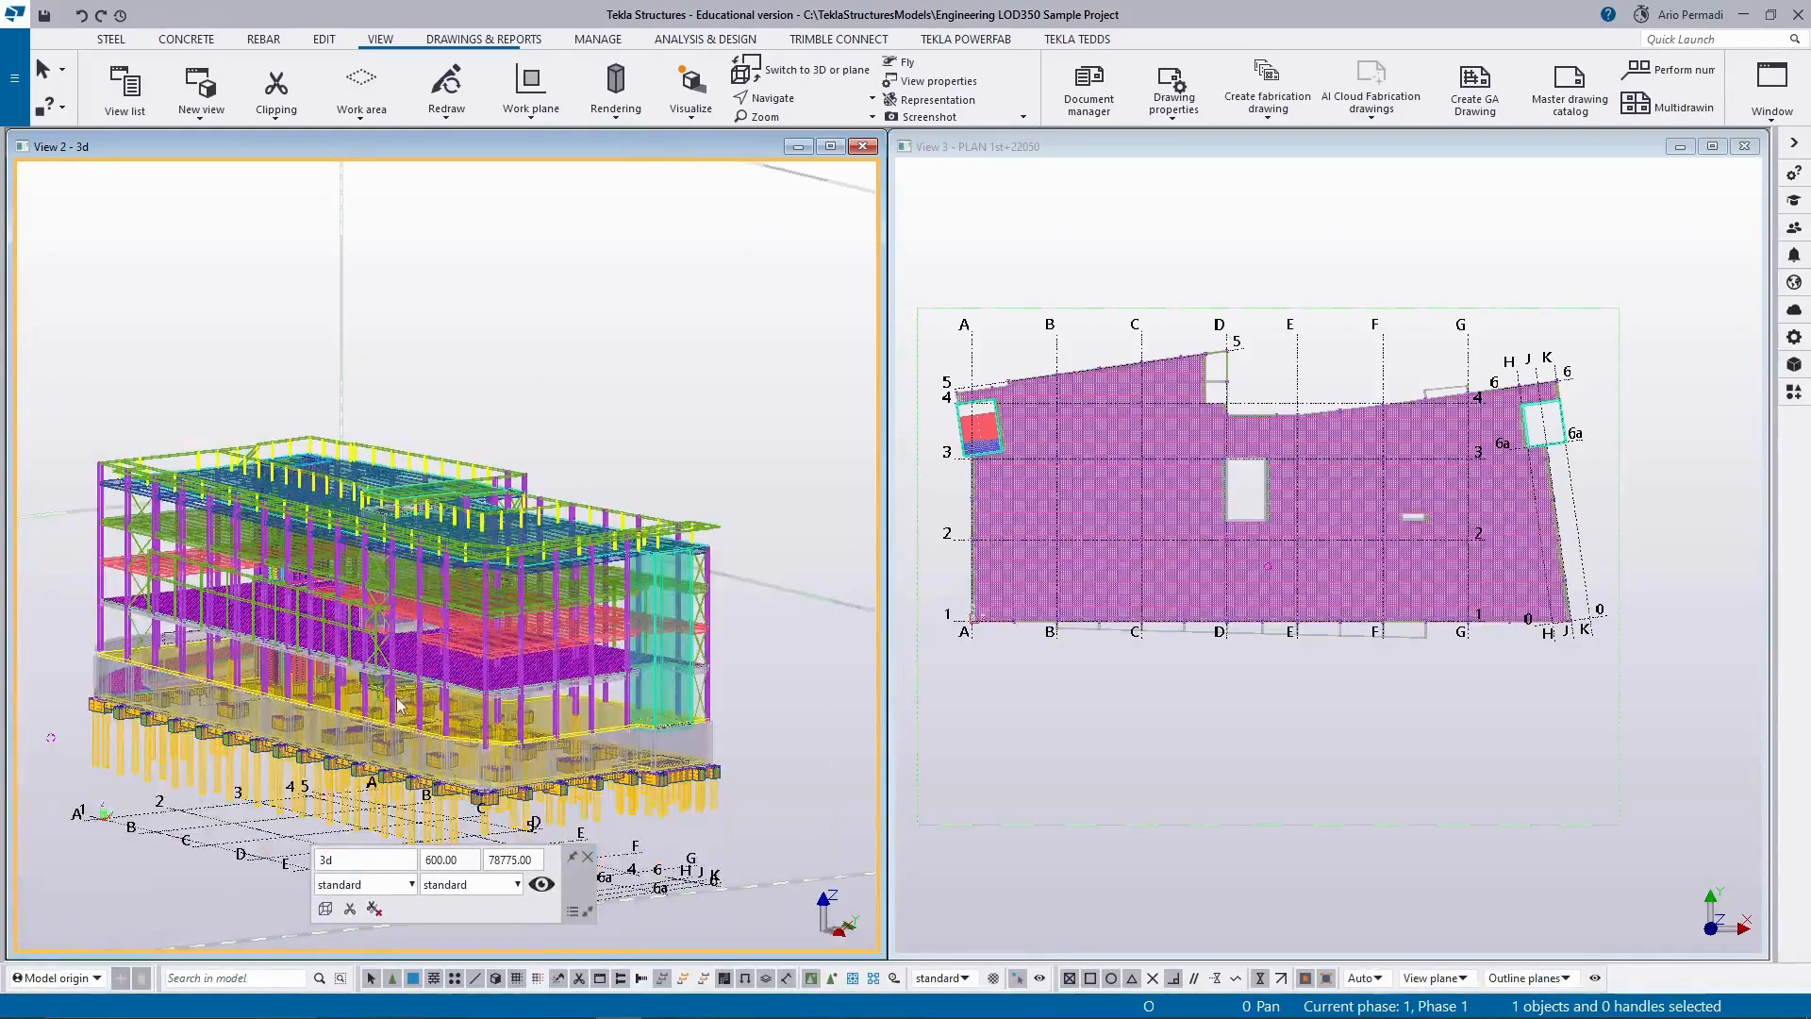
scroll(459, 586, "up", 4)
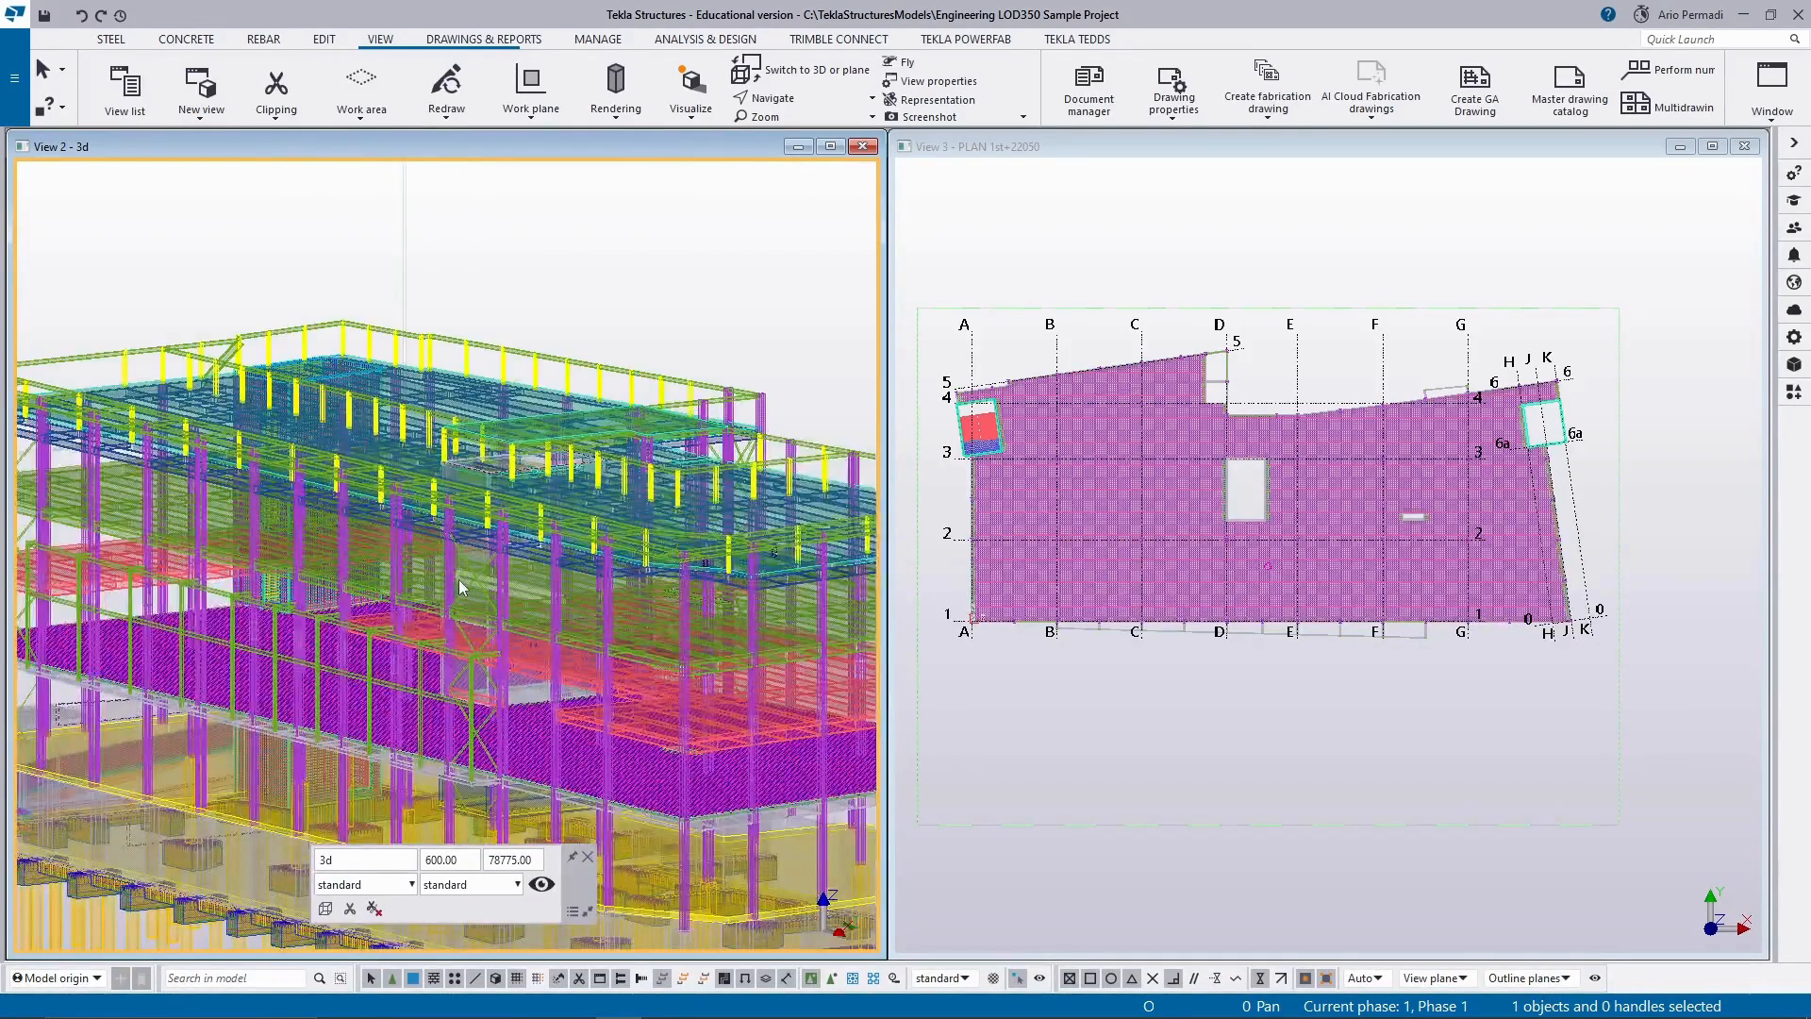
scroll(459, 580, "up", 3)
scroll(468, 596, "down", 3)
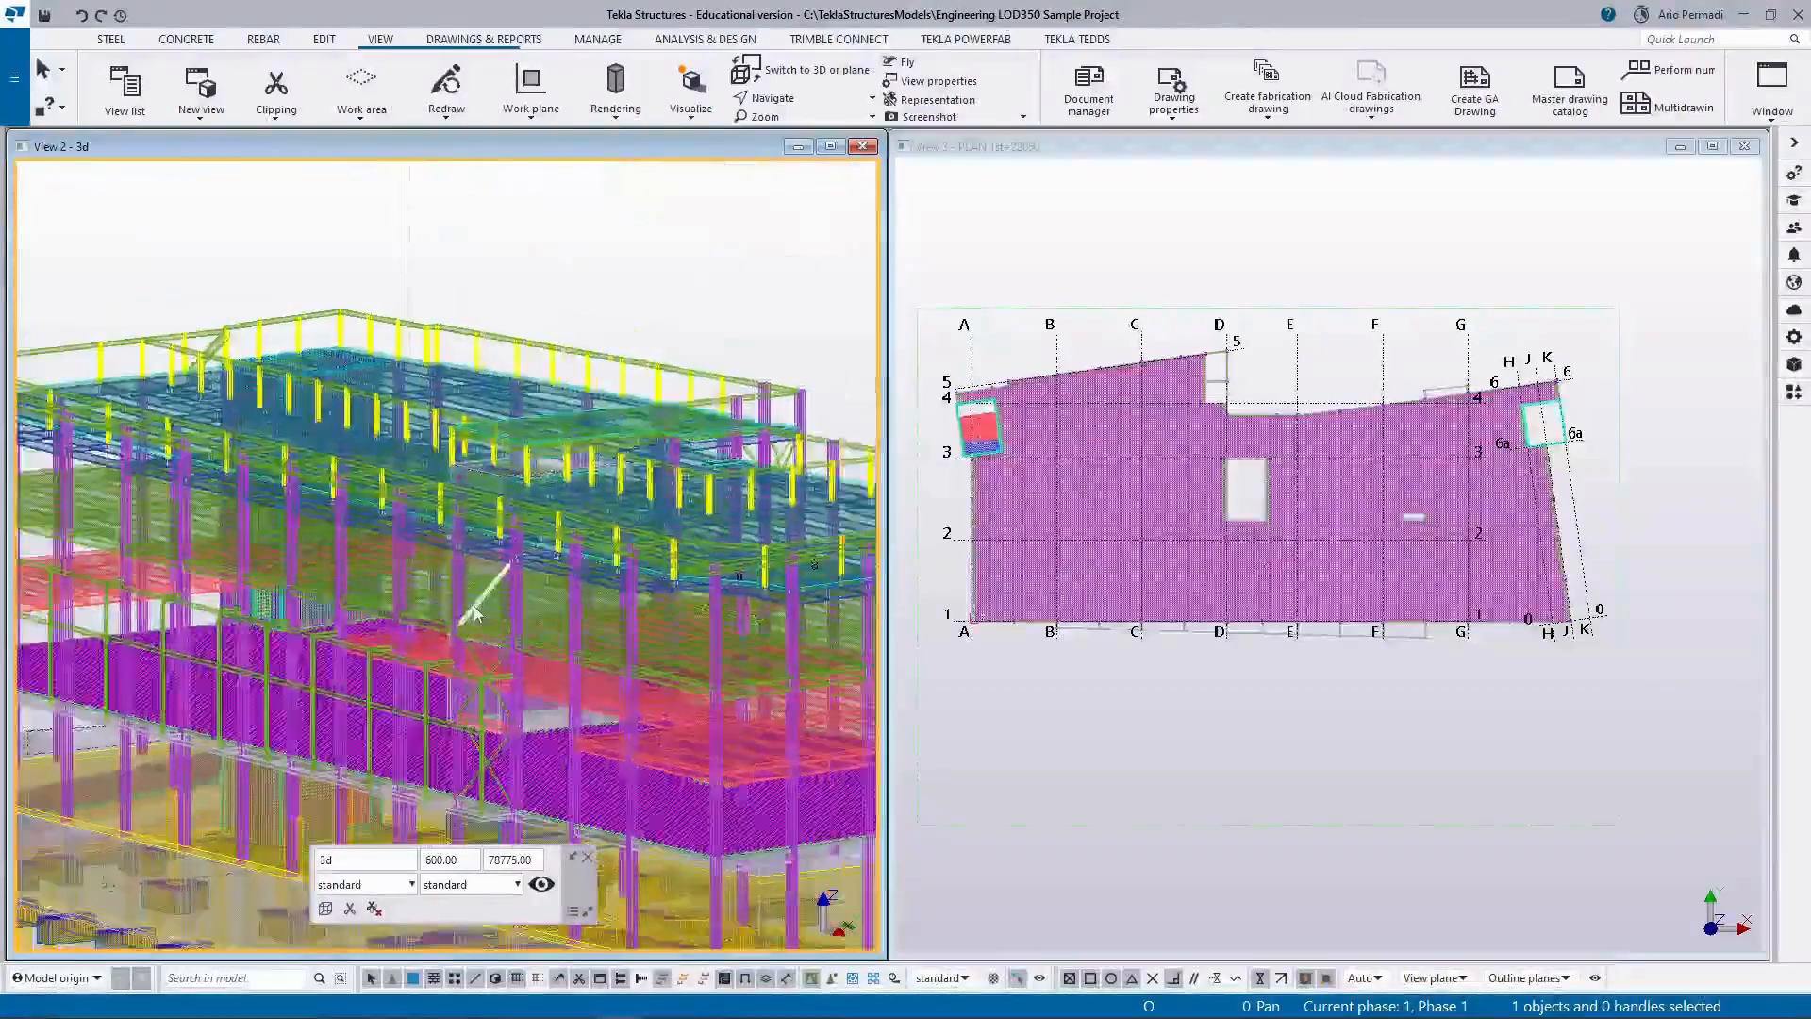
scroll(474, 613, "down", 4)
scroll(509, 660, "up", 1)
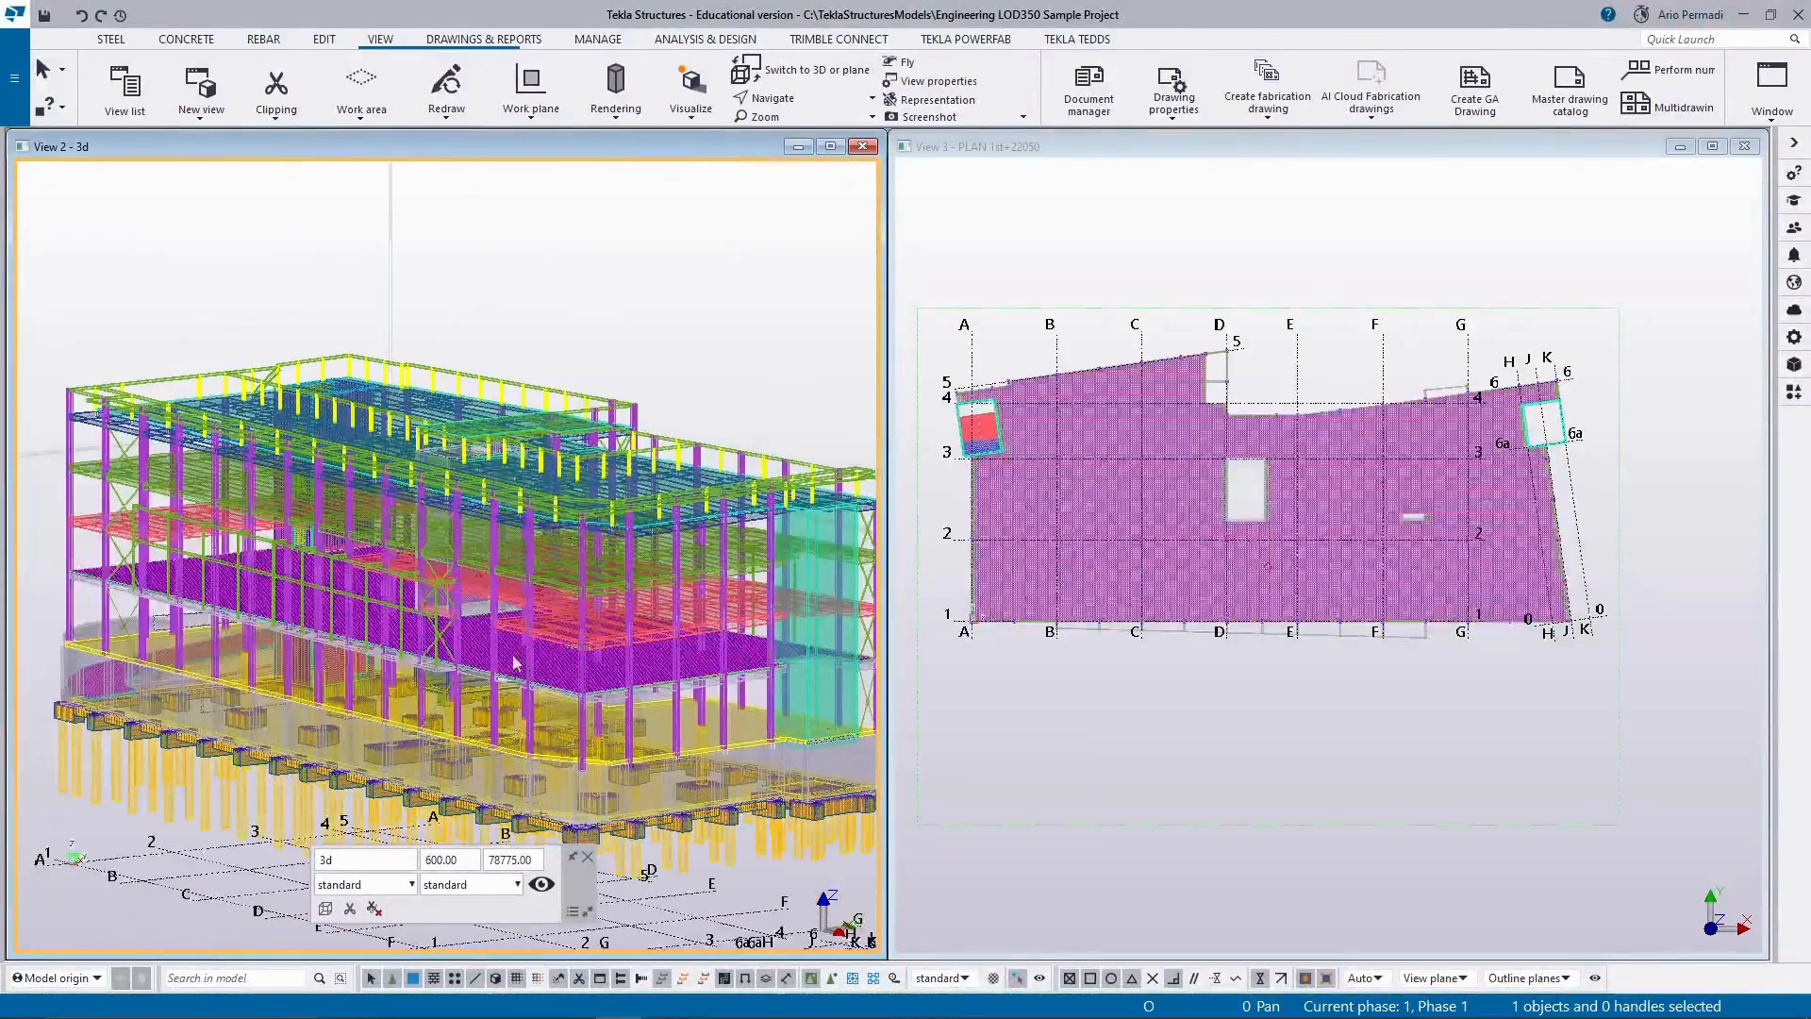
Try the show only selected representation for parts in the 3d view, ending with the shaded wireframe rendering.
key("ctrl+5")
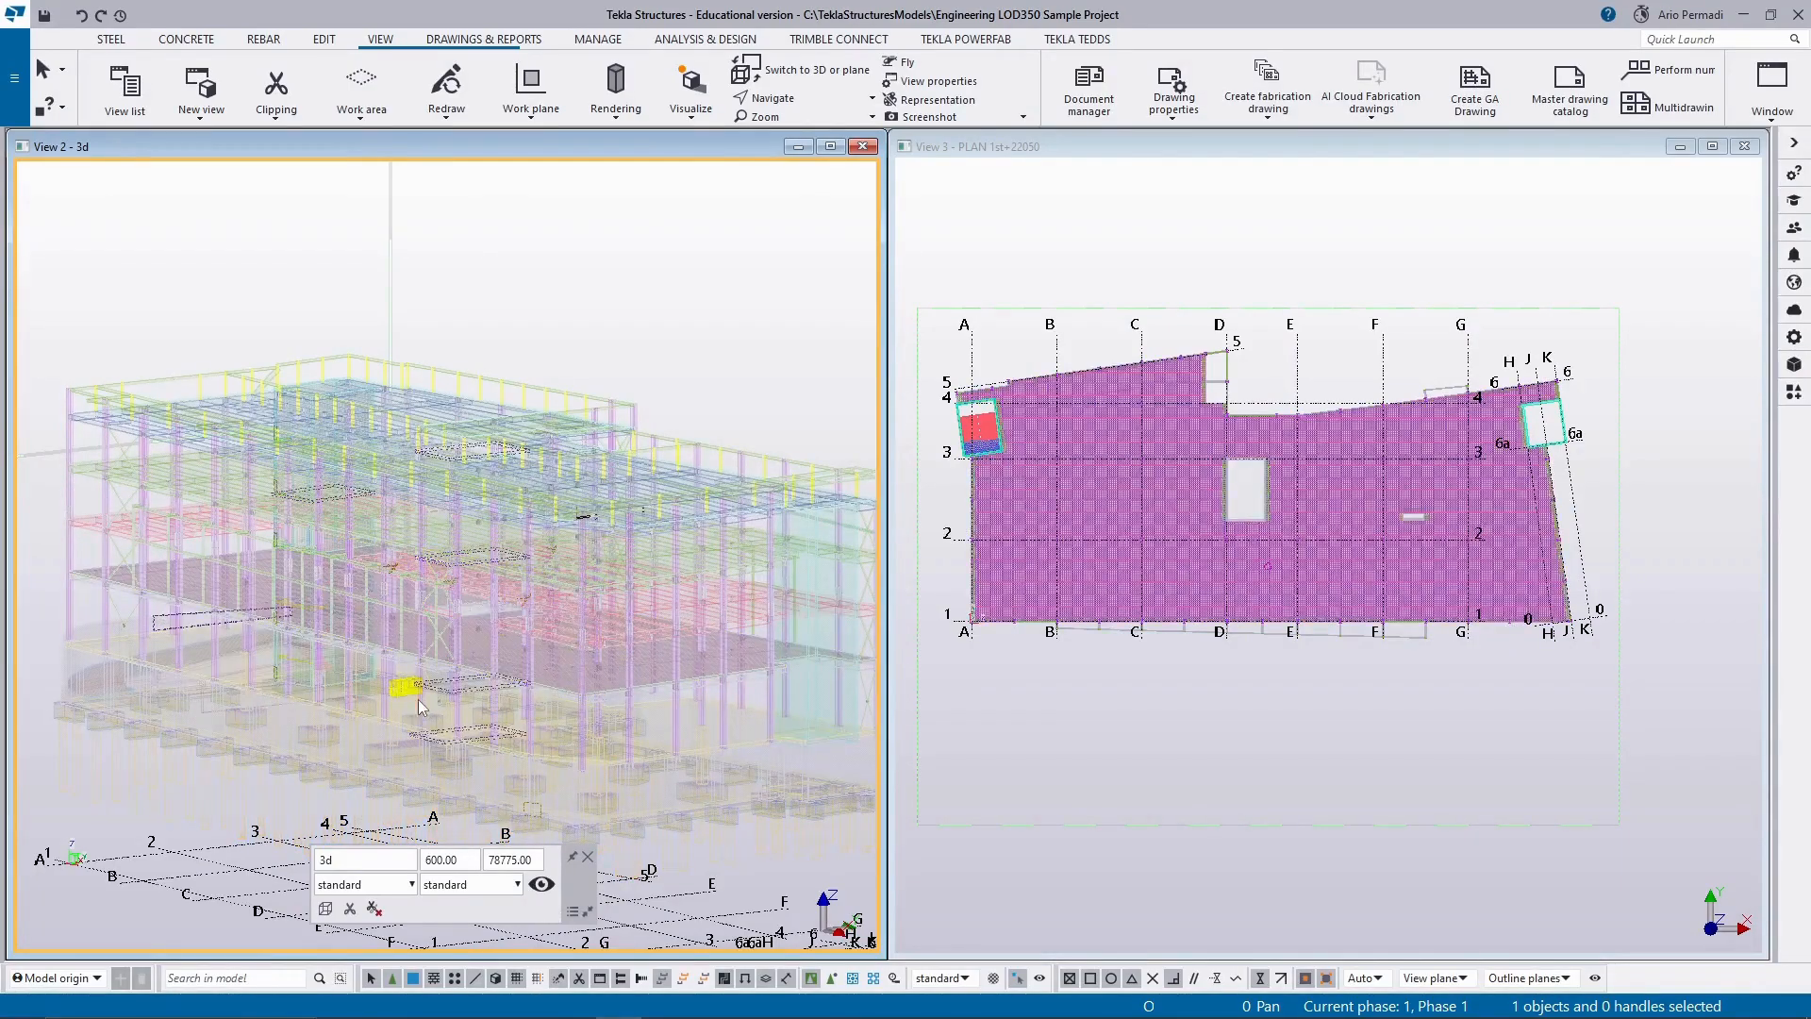
scroll(412, 727, "up", 3)
scroll(411, 732, "down", 5)
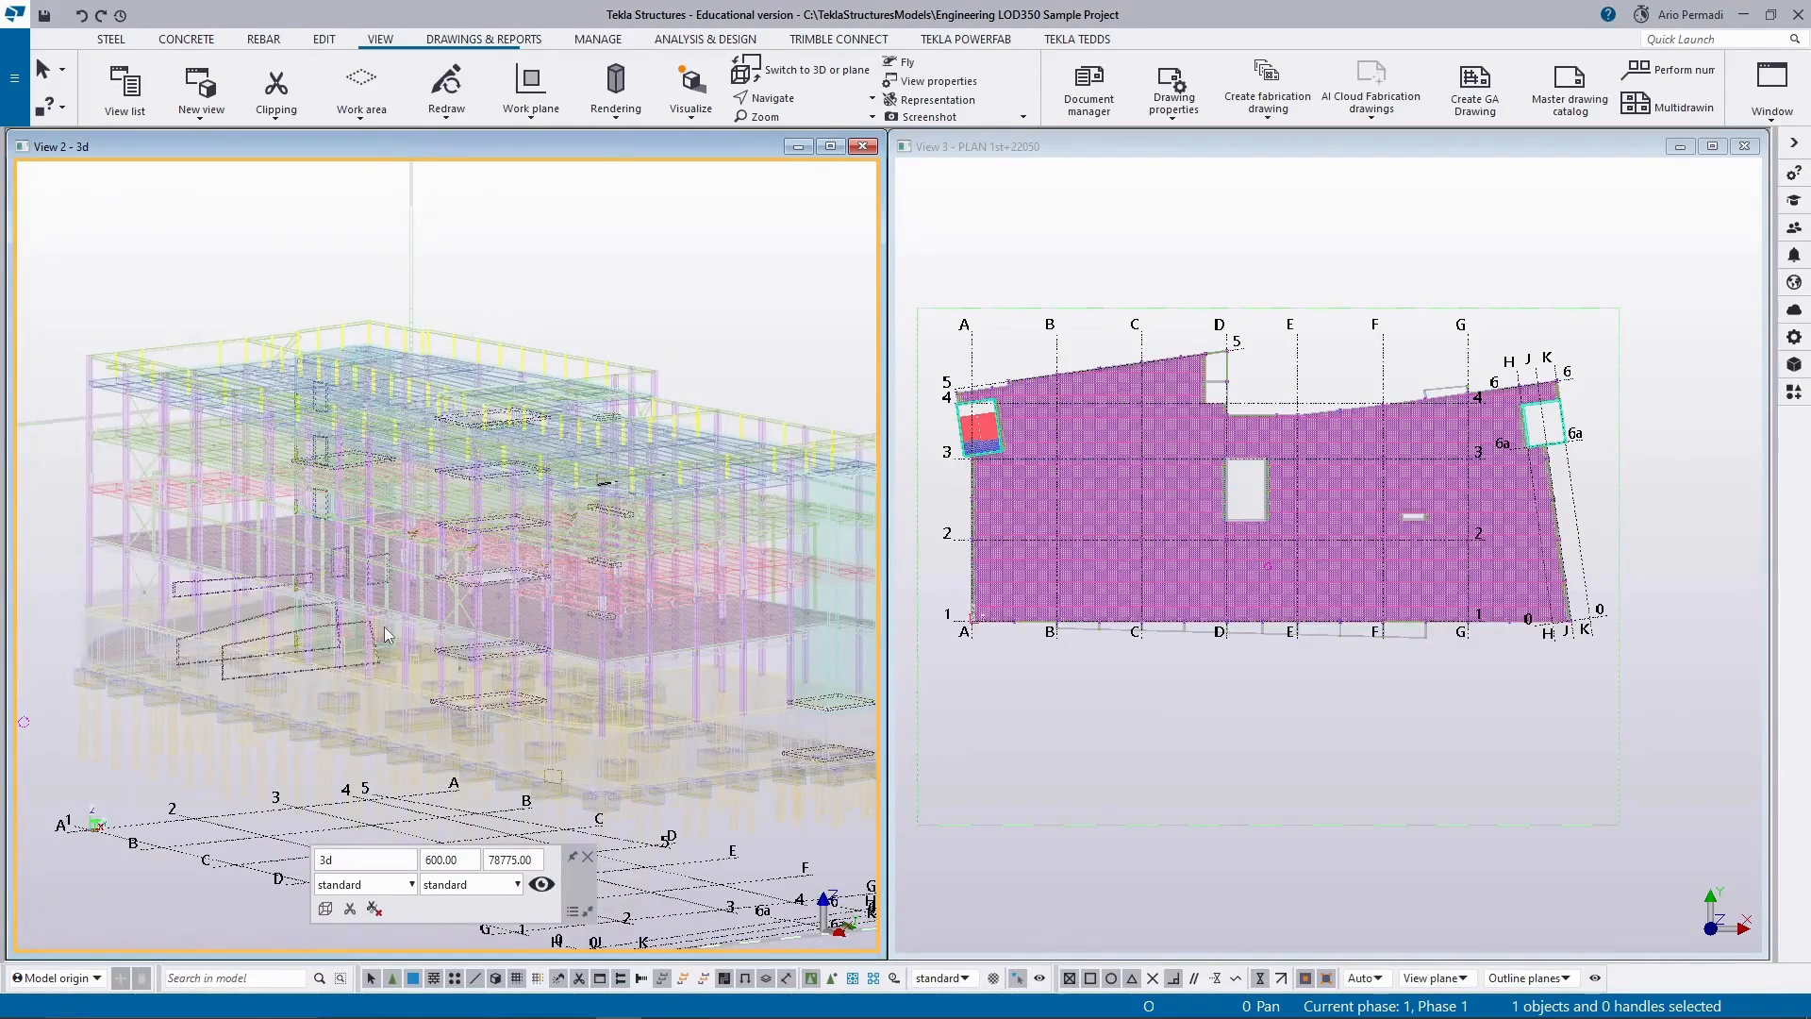
scroll(386, 634, "down", 1)
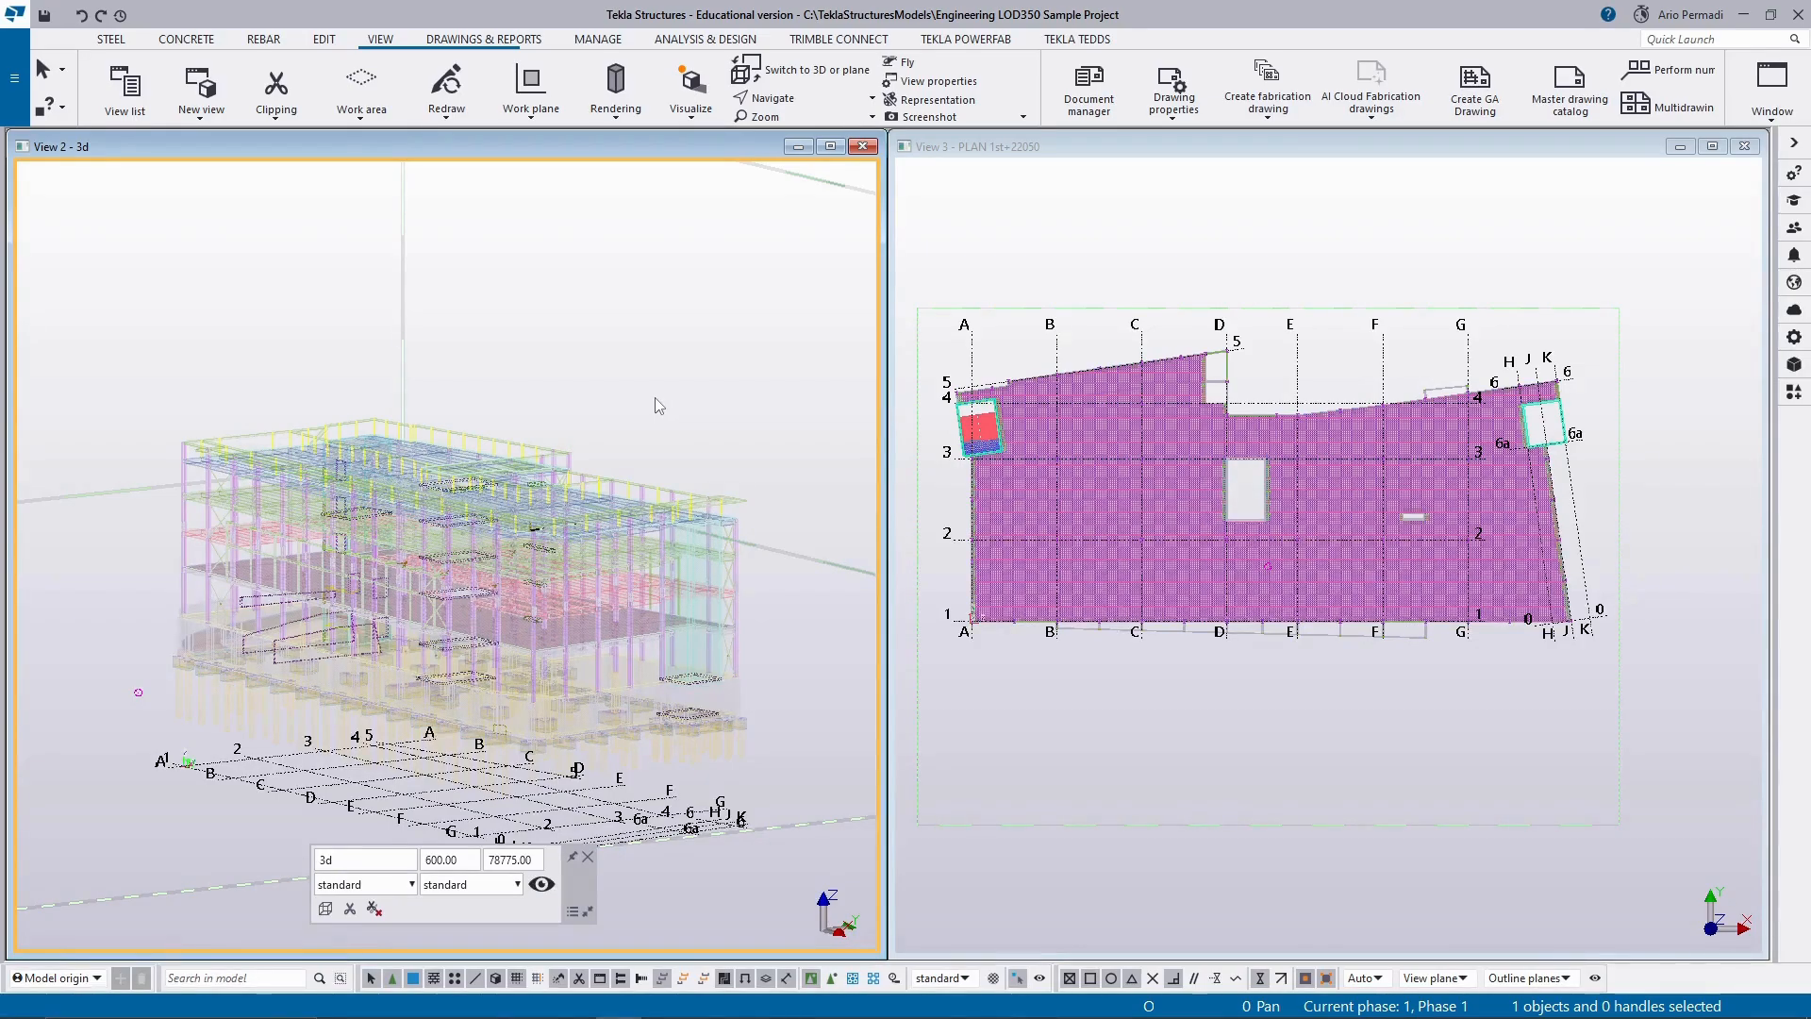
scroll(509, 441, "down", 1)
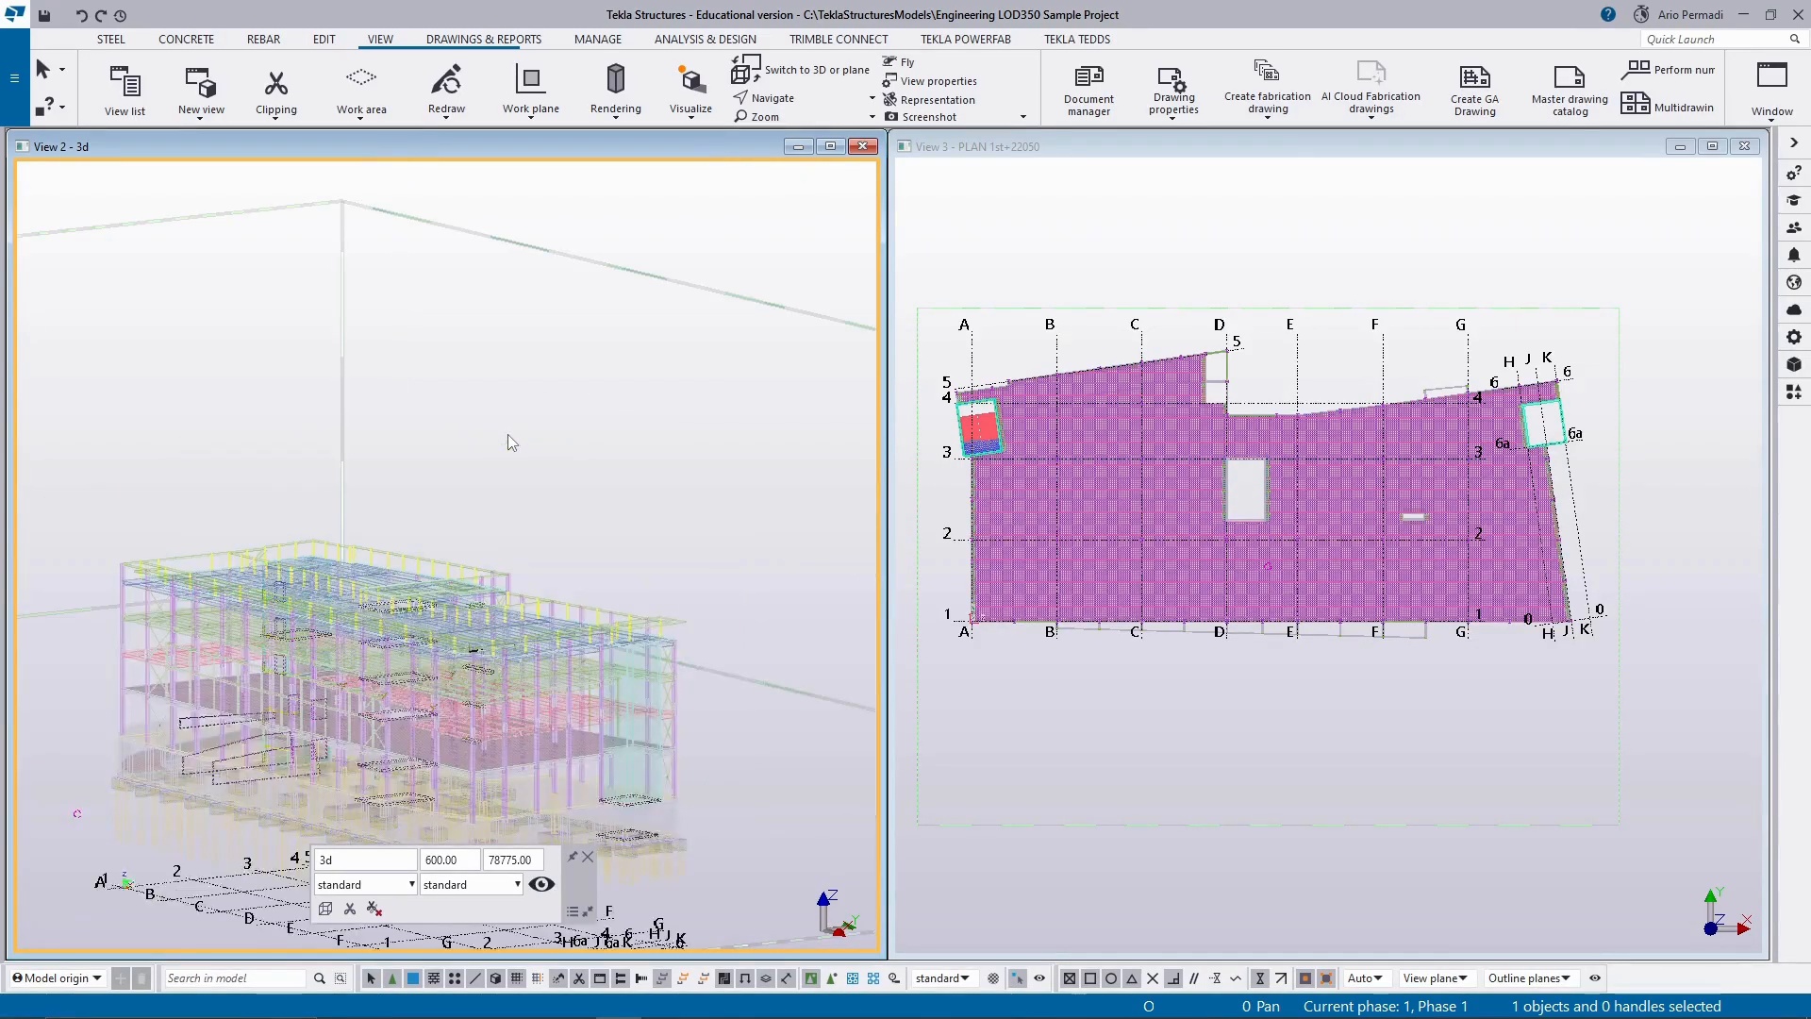
middle_click_drag(626, 767, 650, 651)
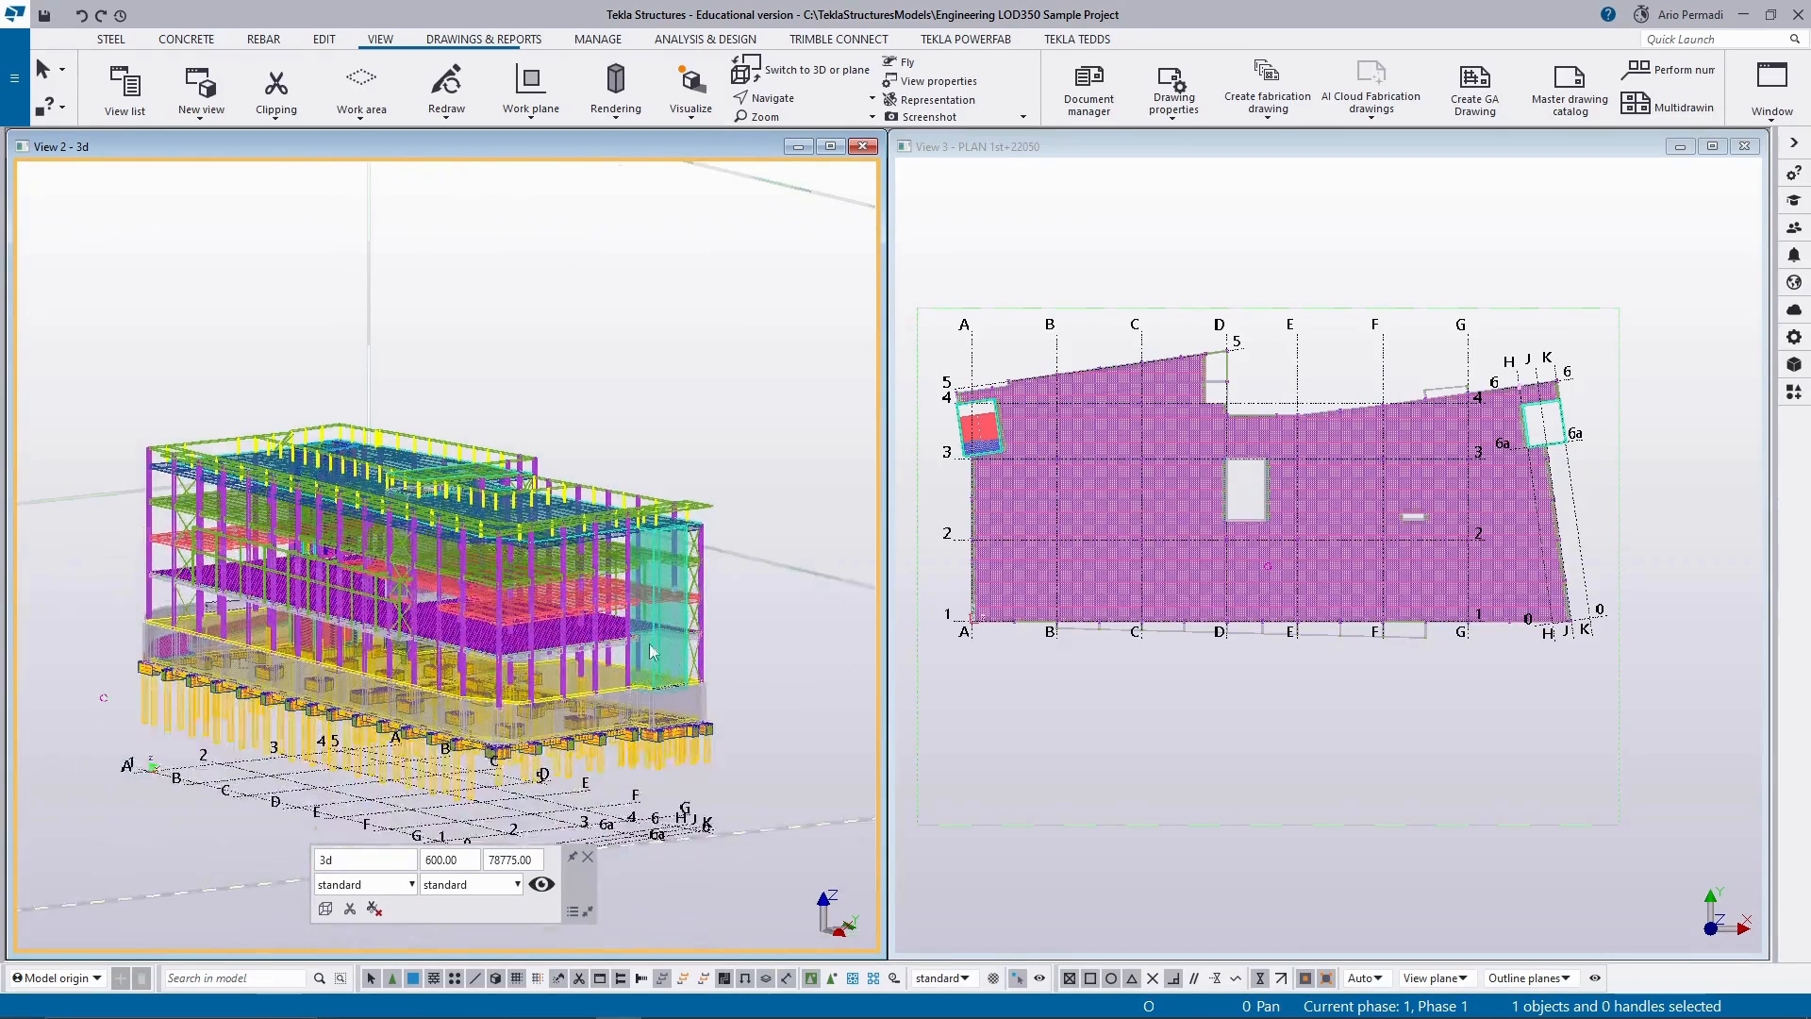
scroll(651, 651, "up", 3)
scroll(828, 491, "down", 2)
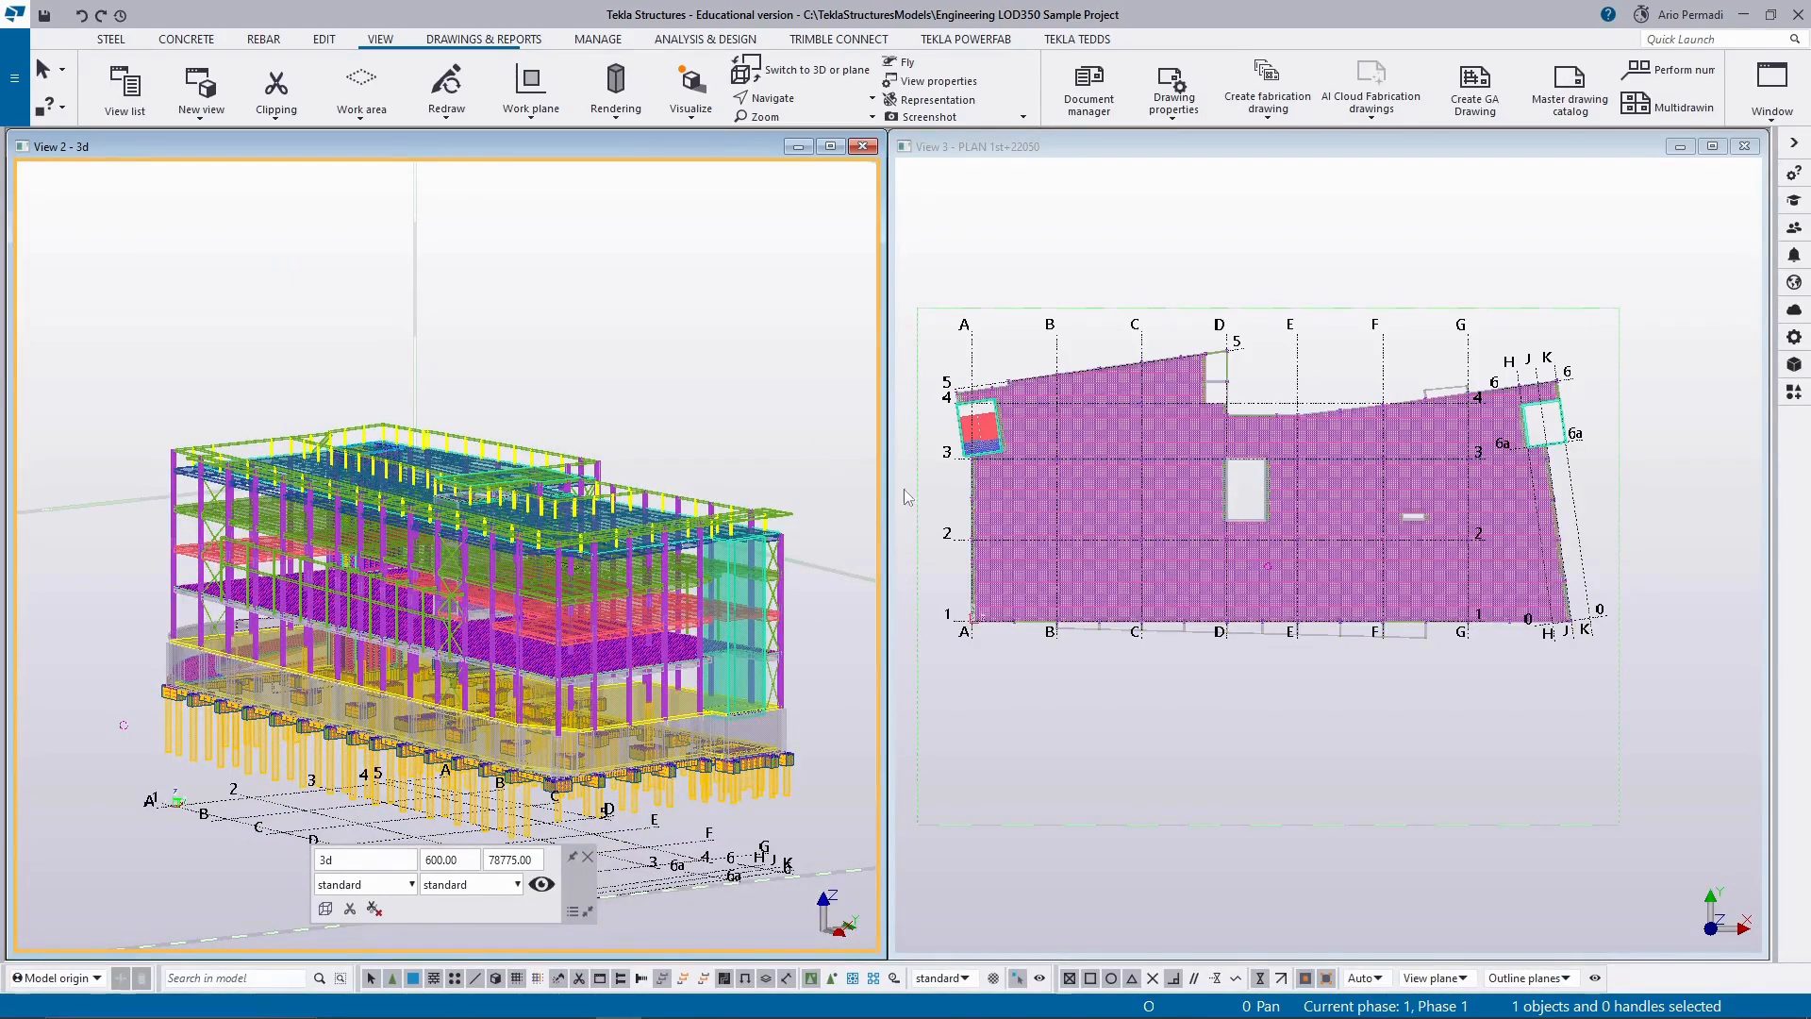
Activate the PLAN 1st+22050 view and maximize it to fill the workspace.
left_click(1299, 749)
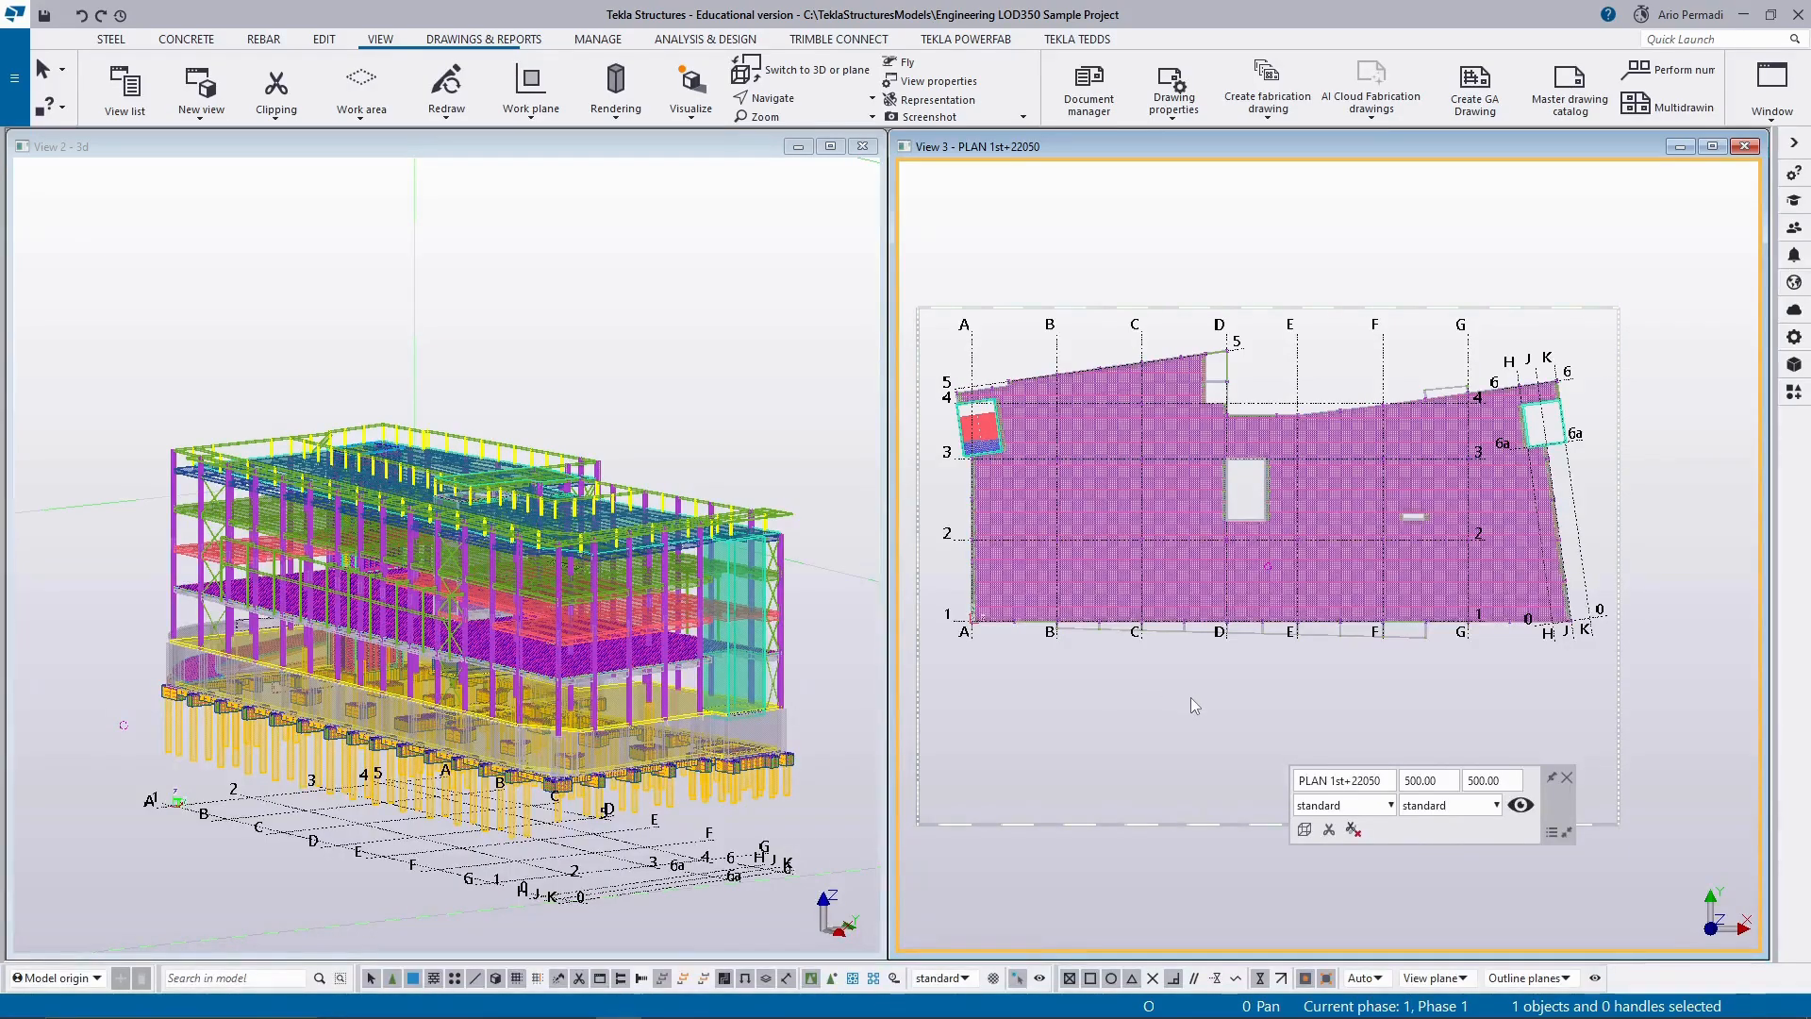
left_click(1104, 591)
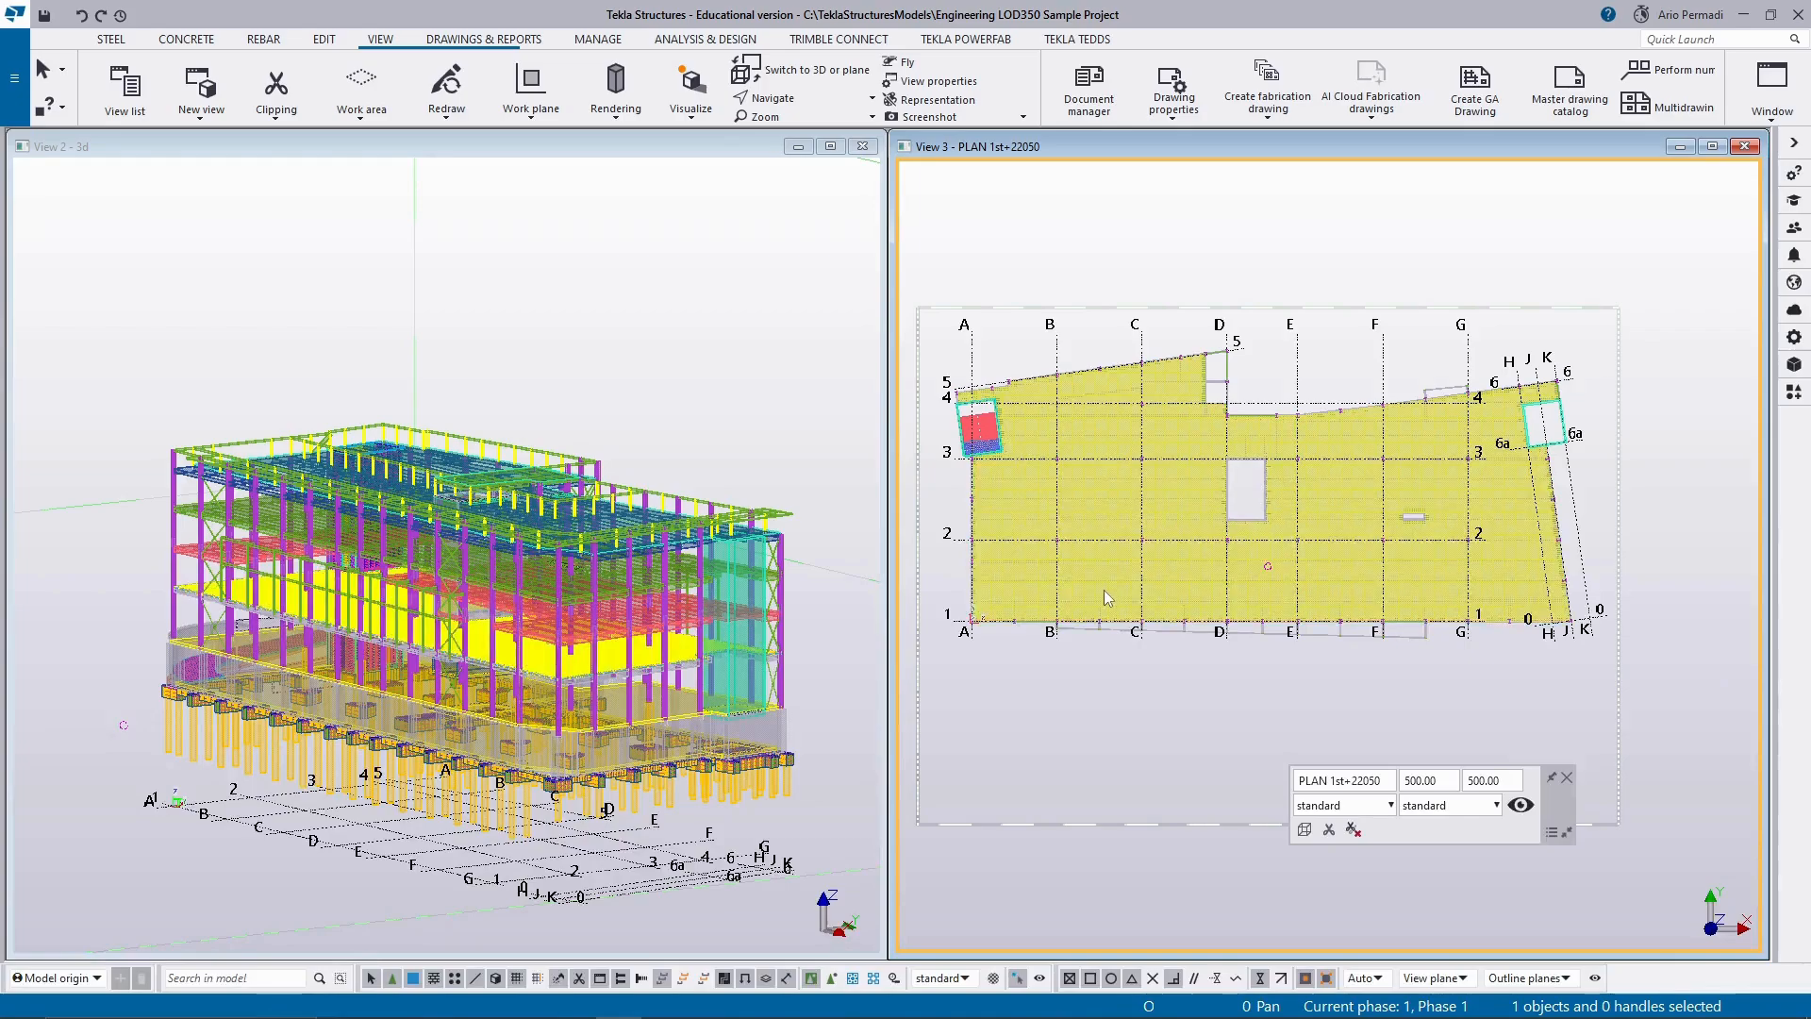
right_click(1131, 677)
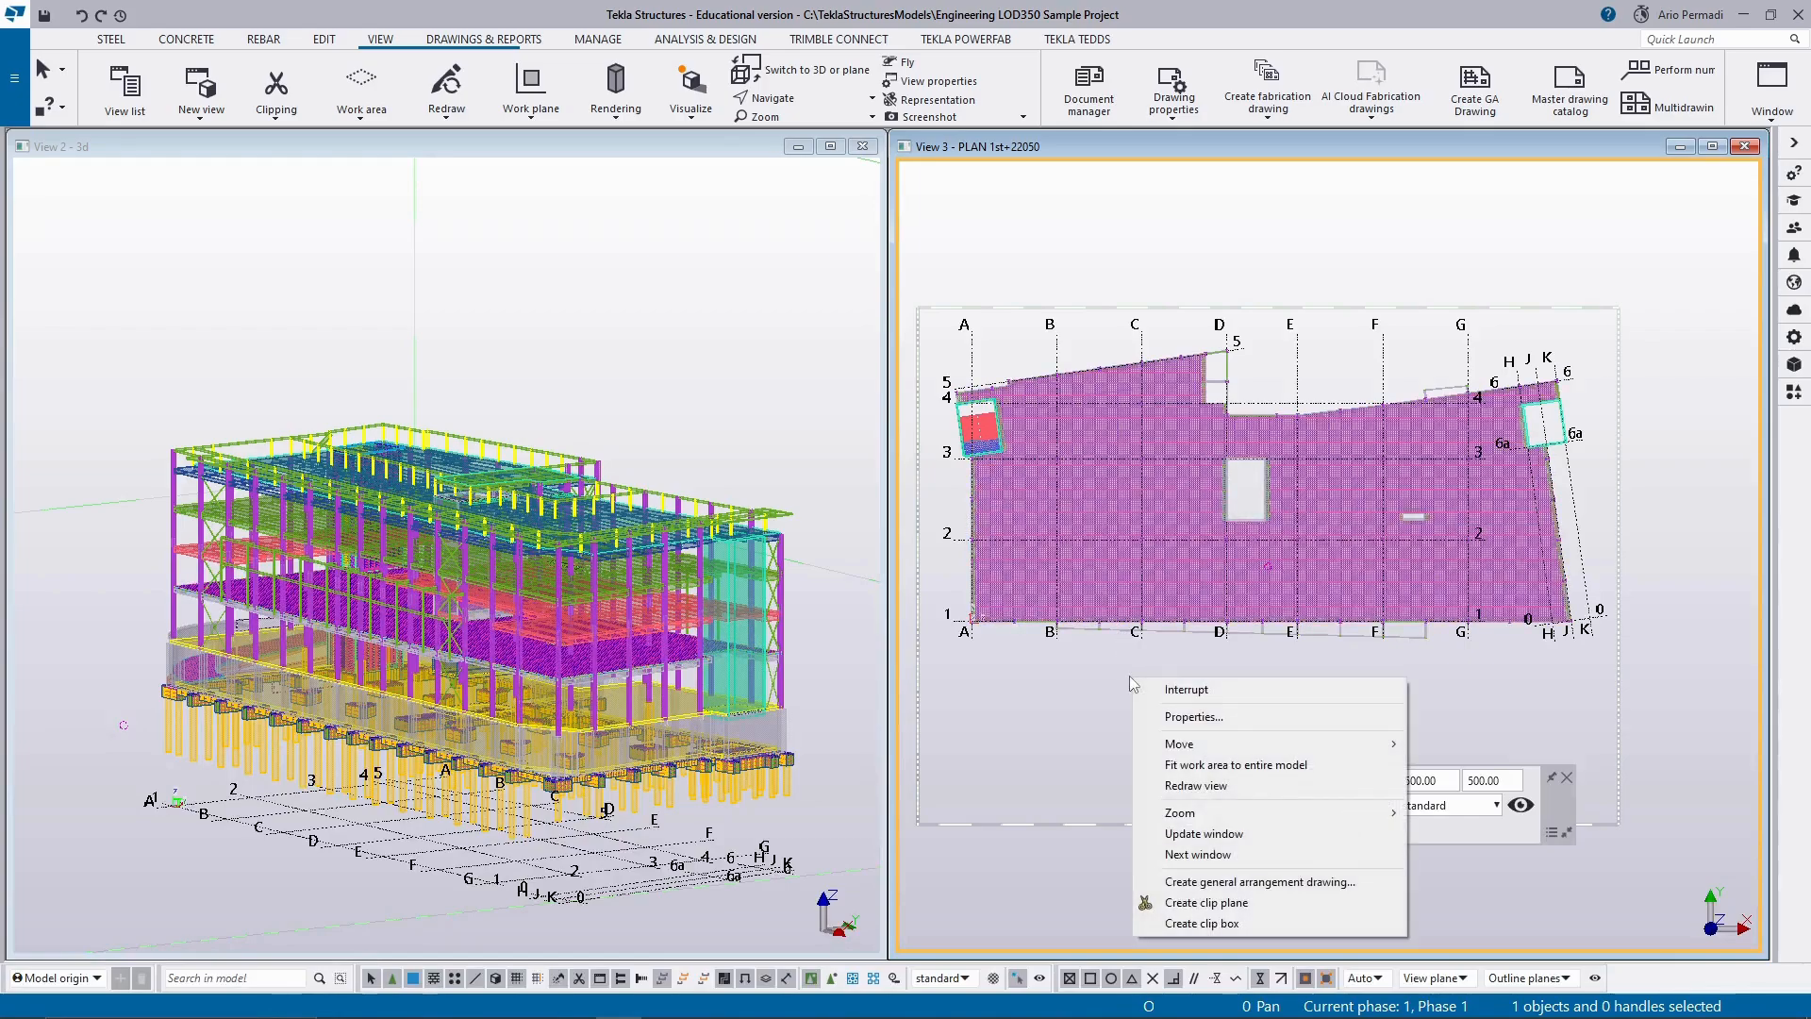
left_click(1209, 882)
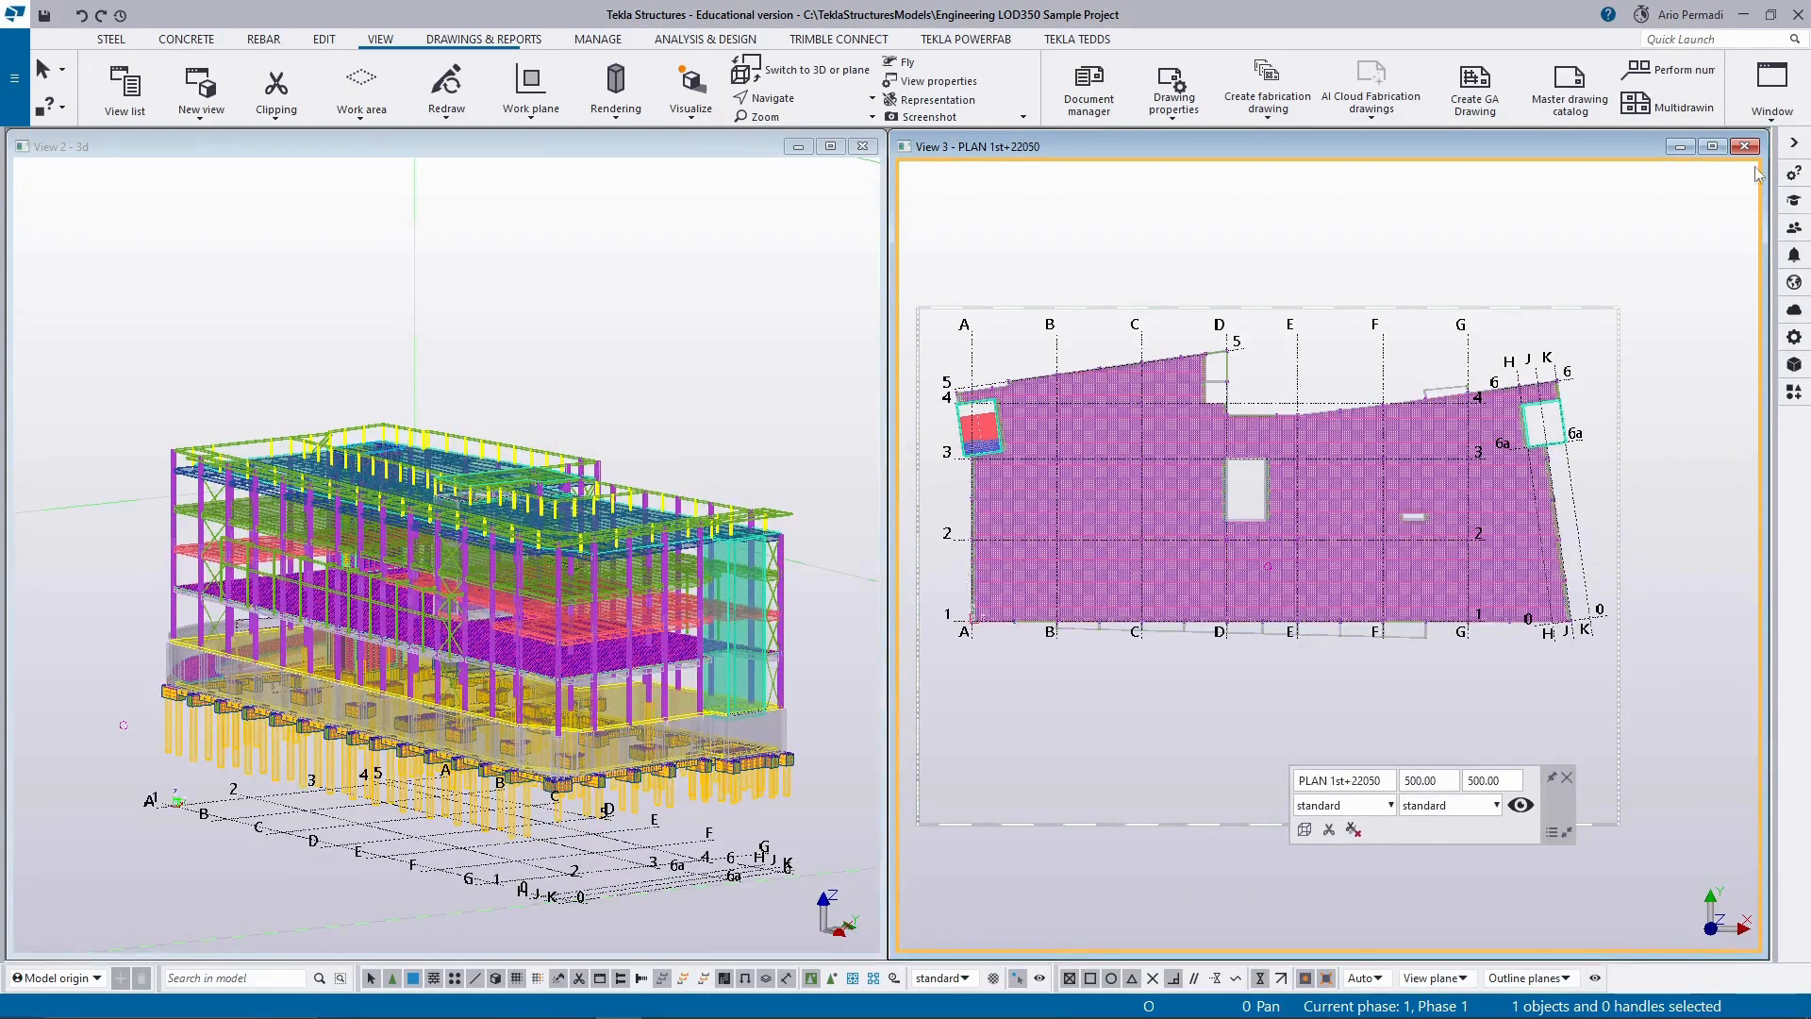
left_click(1712, 146)
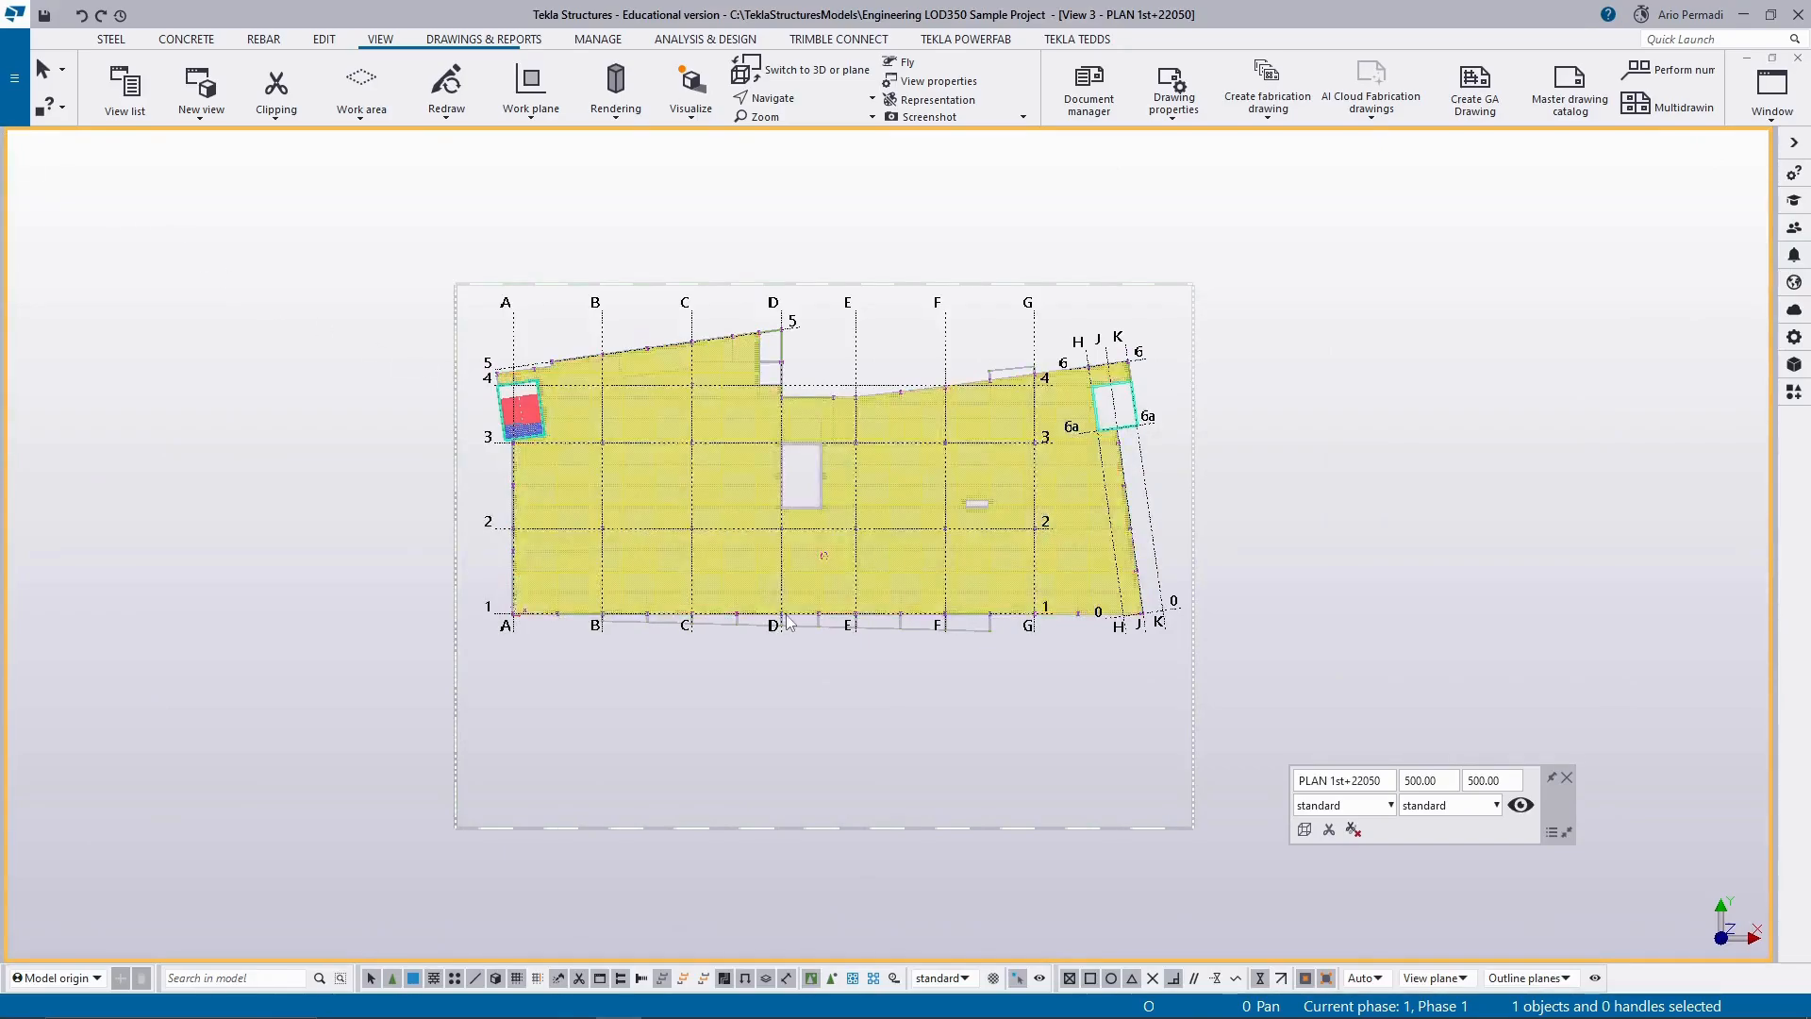
middle_click_drag(773, 699, 793, 727)
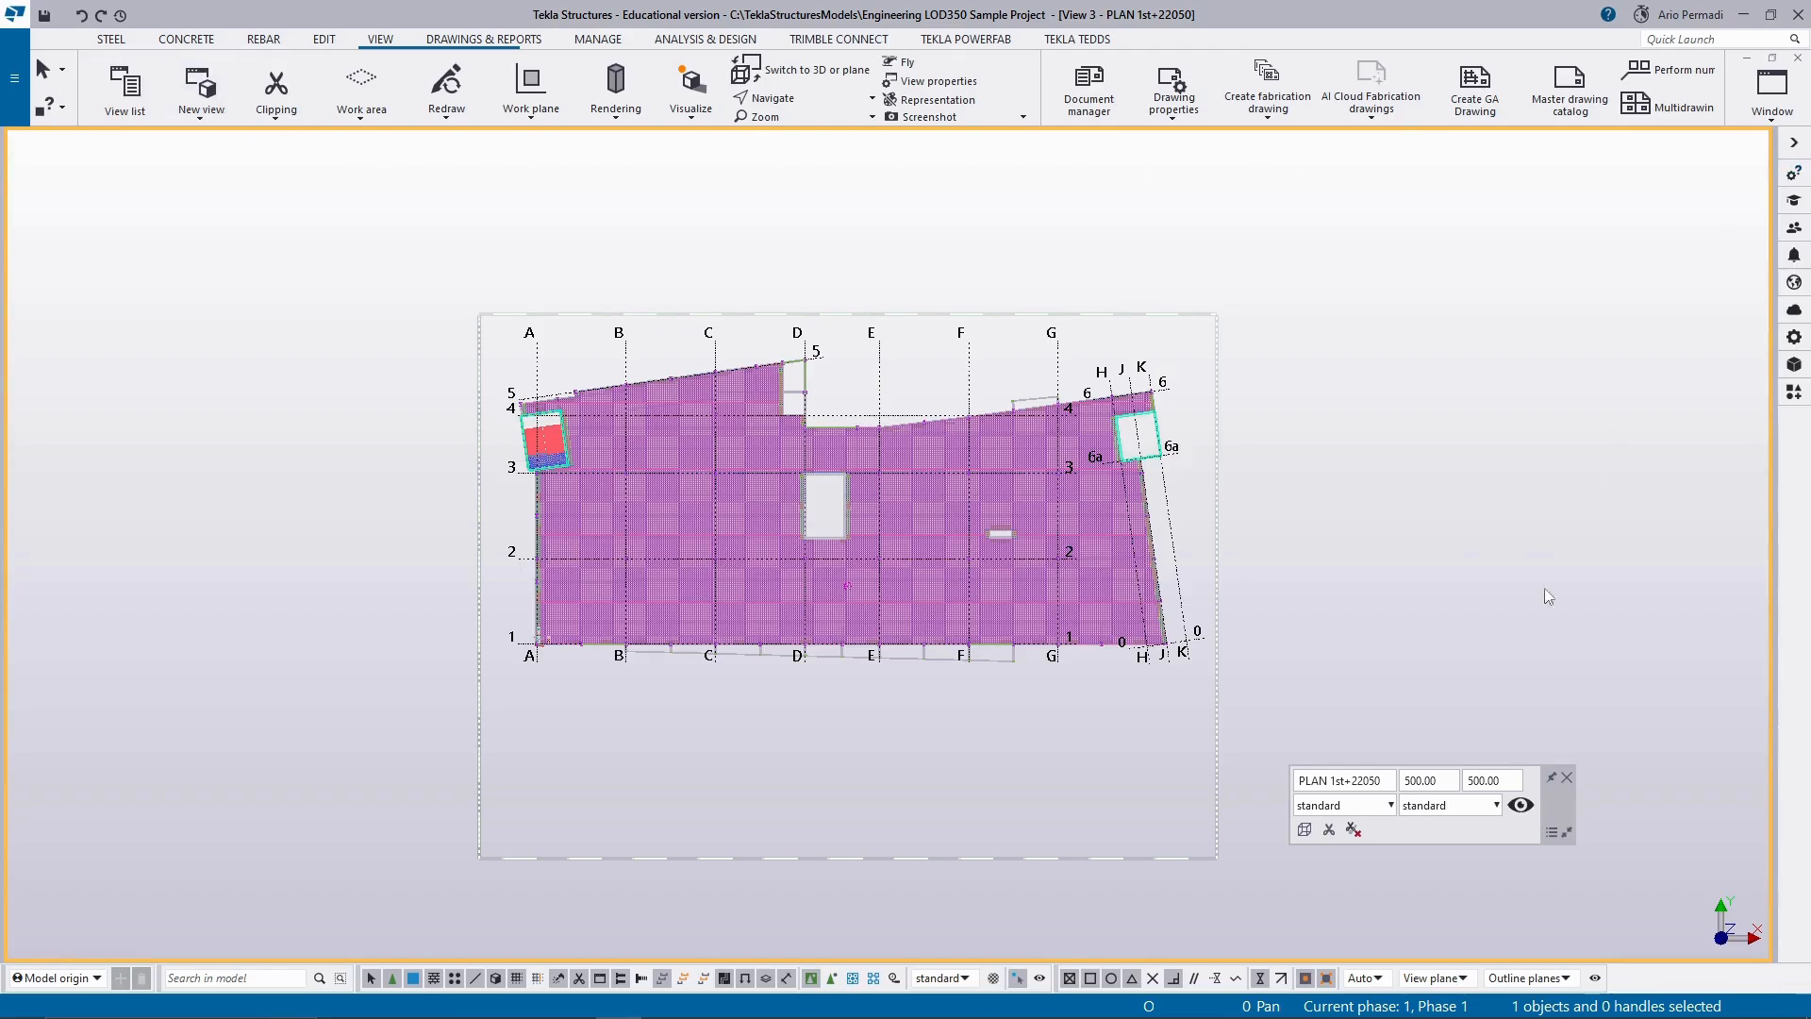
Create and open a general arrangement drawing of PLAN 1st+22050, using all selected views to one drawing and the standard drawing properties.
right_click(868, 794)
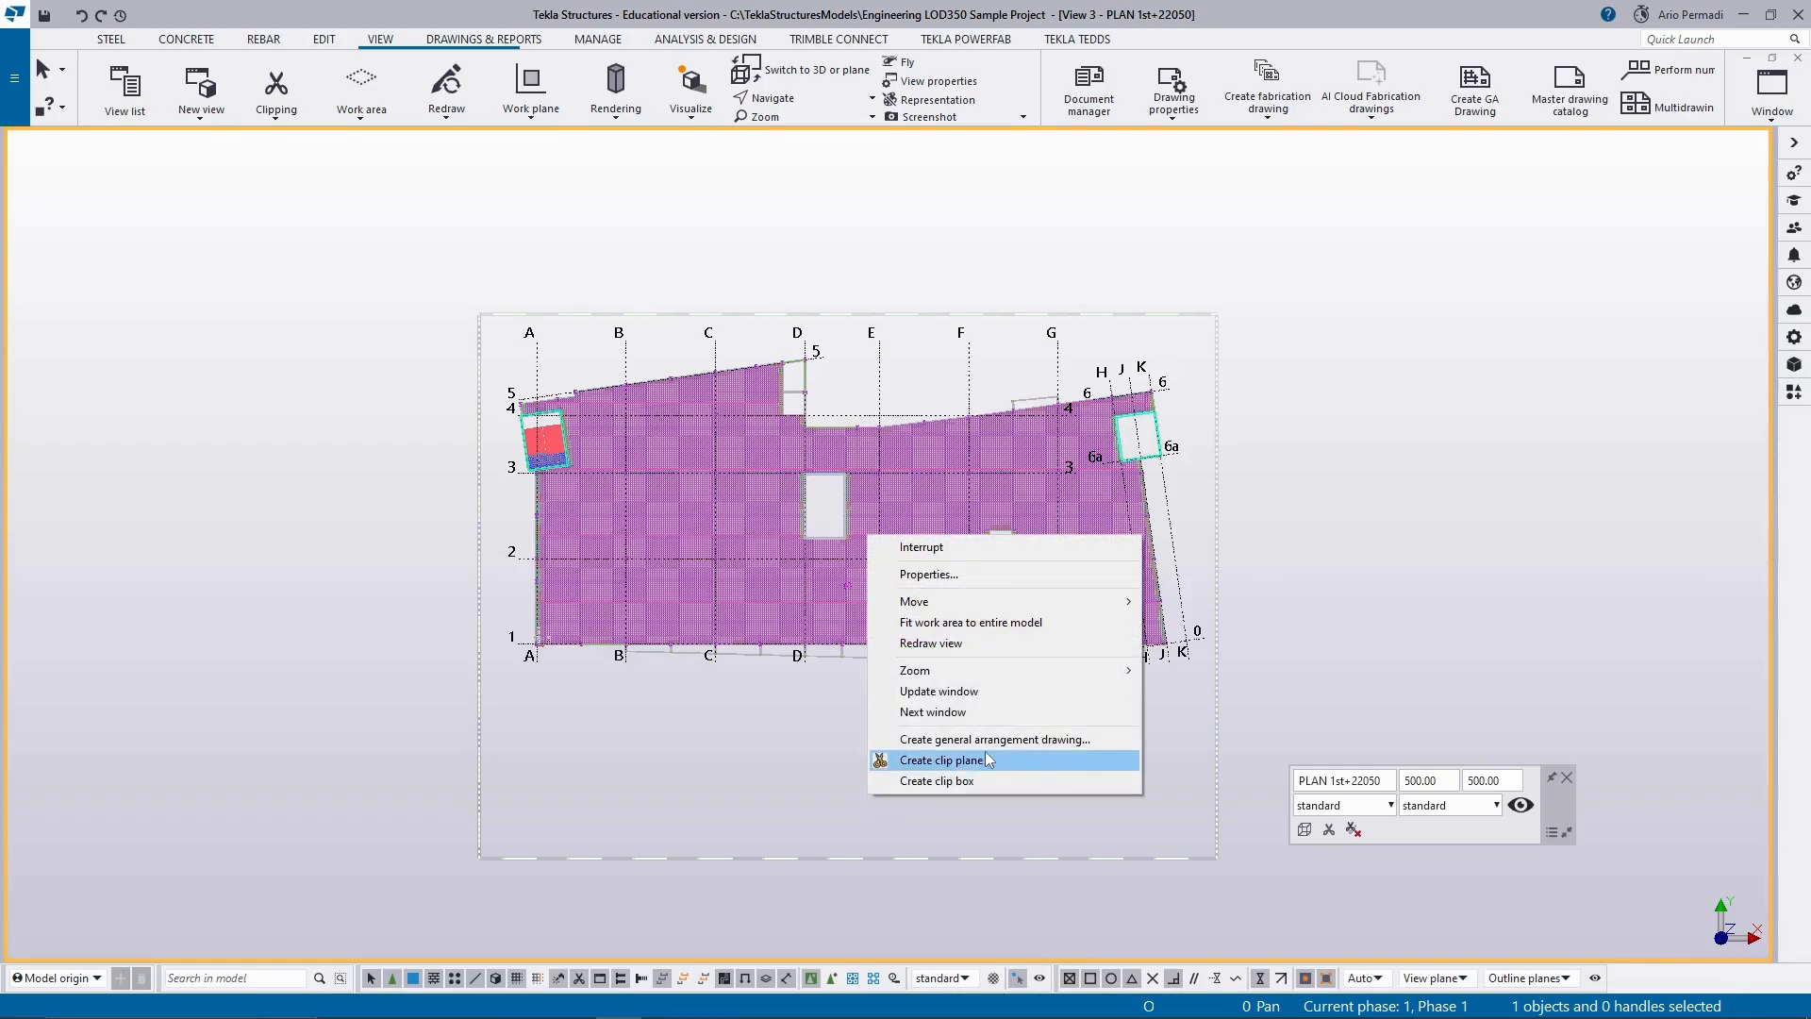
left_click(1080, 741)
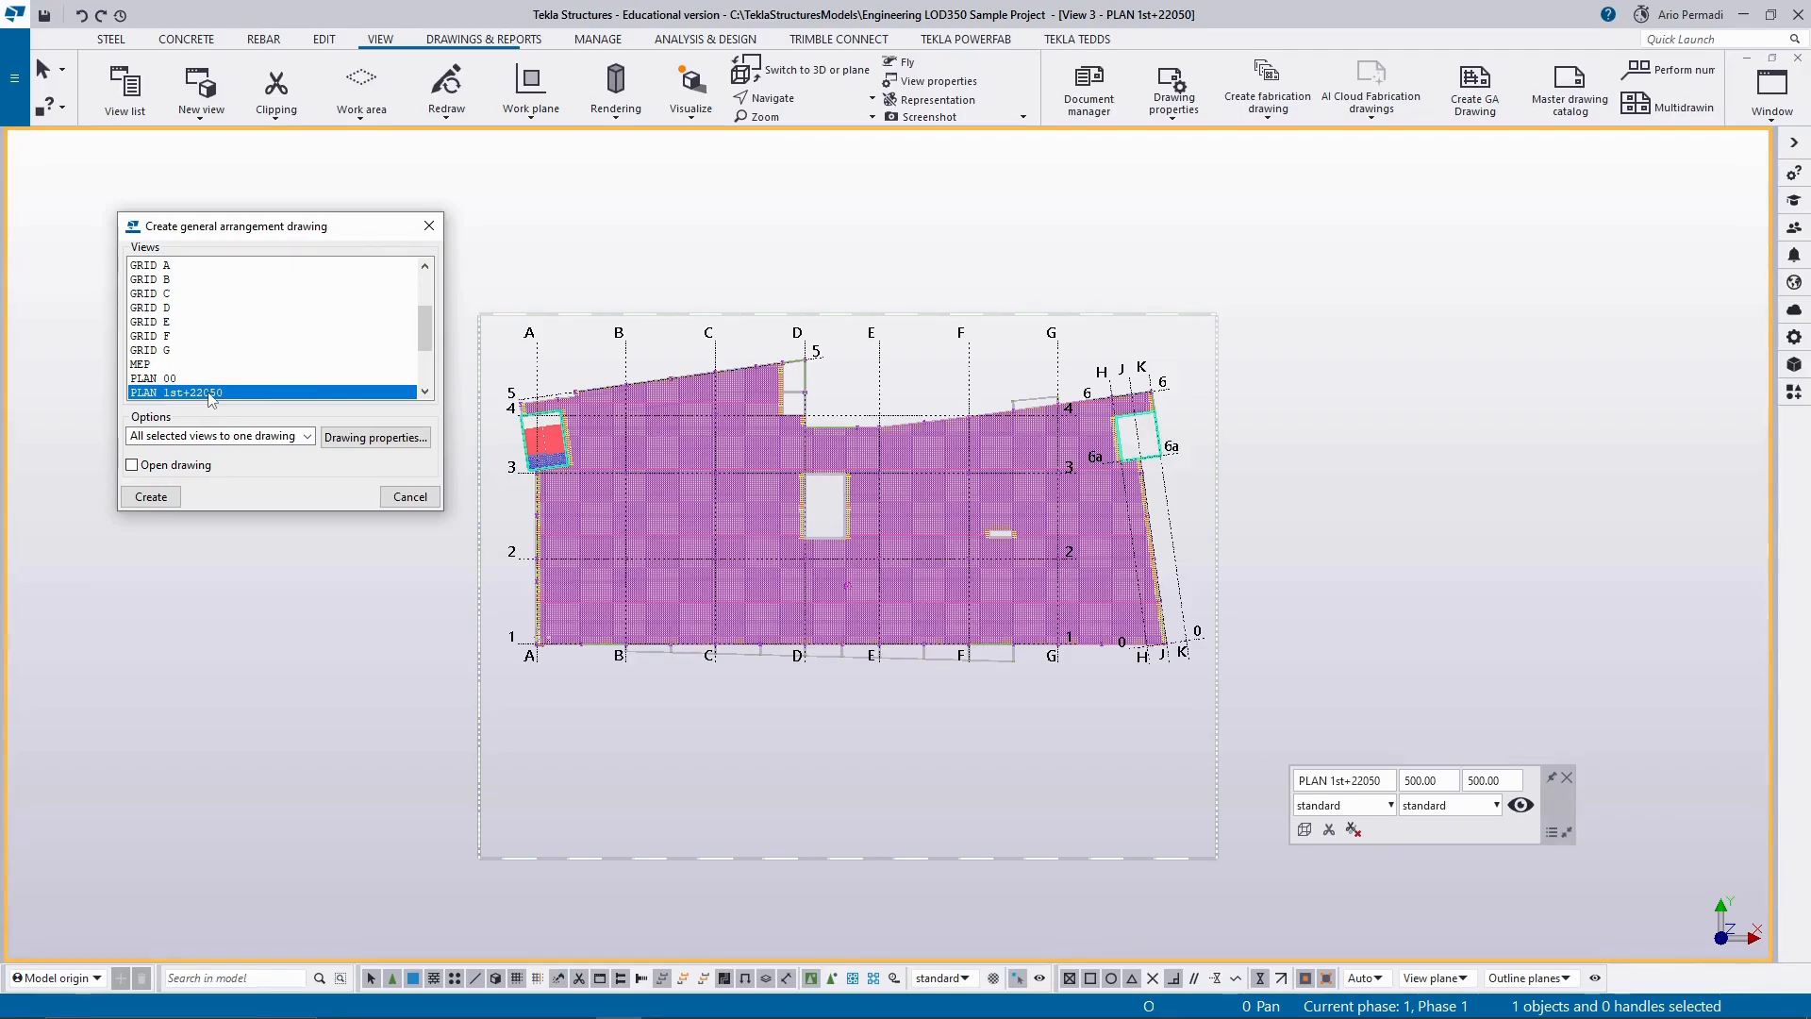
left_click(178, 437)
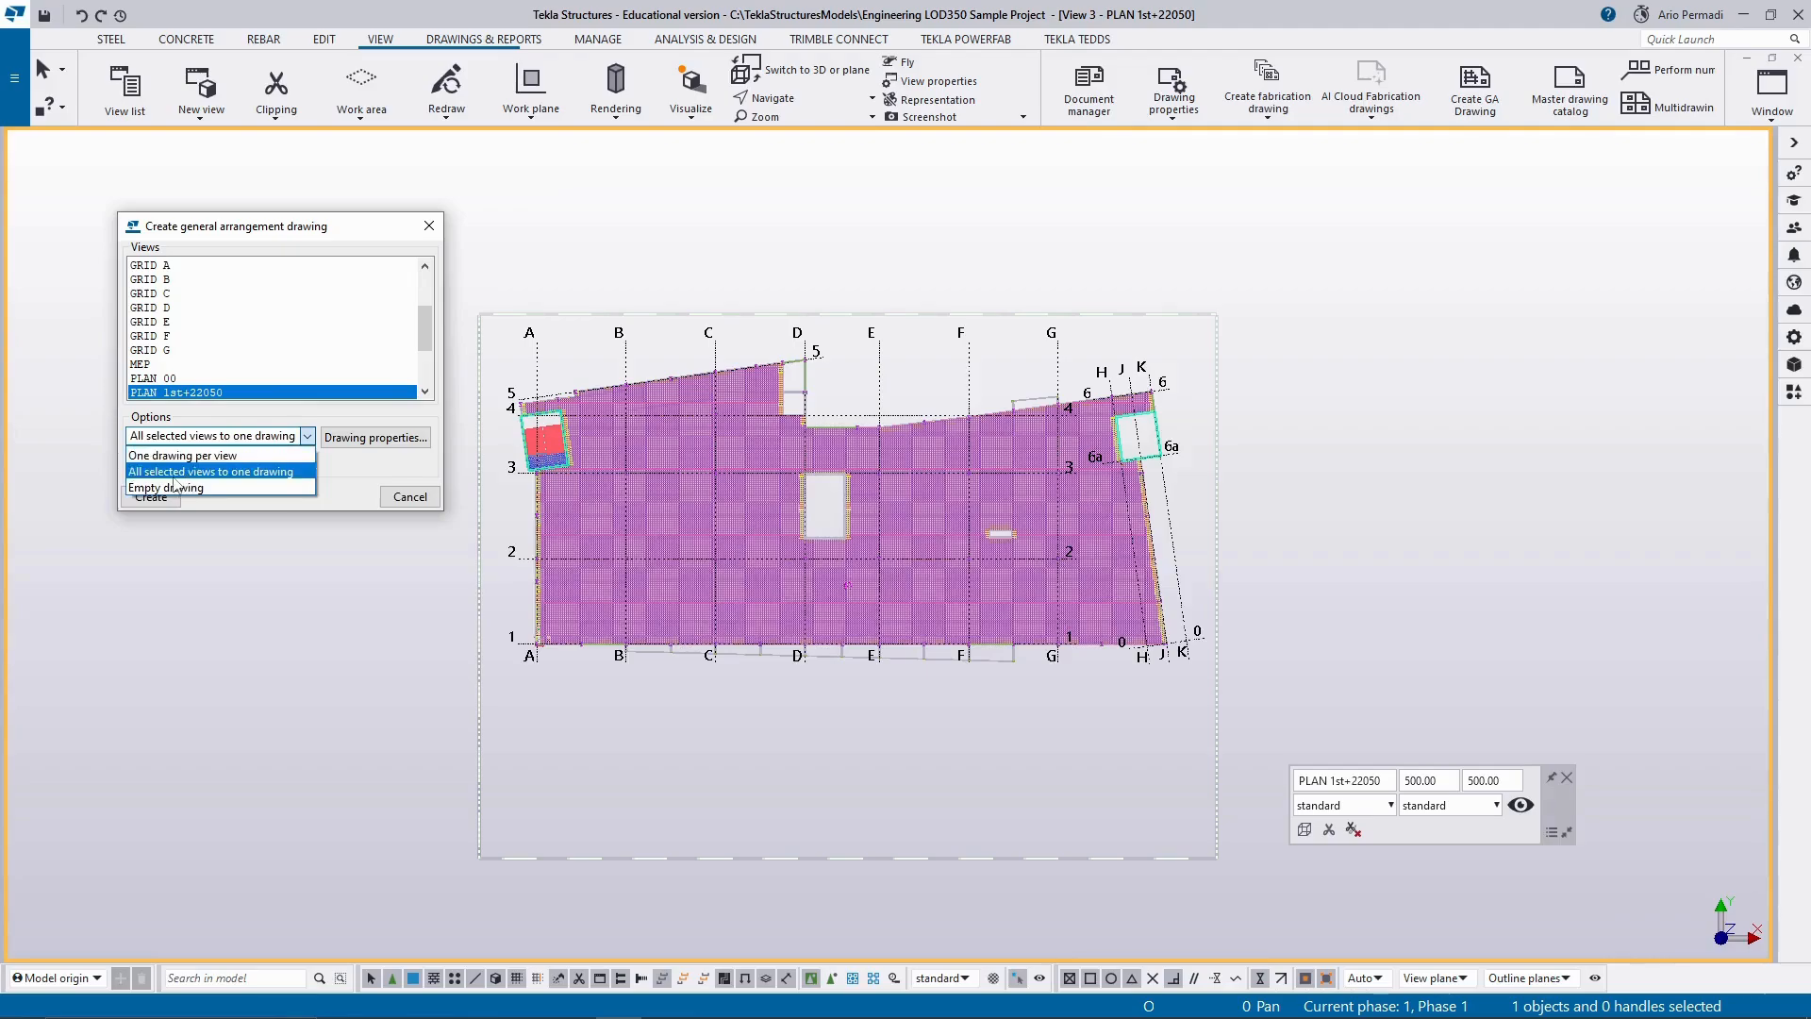
left_click(307, 472)
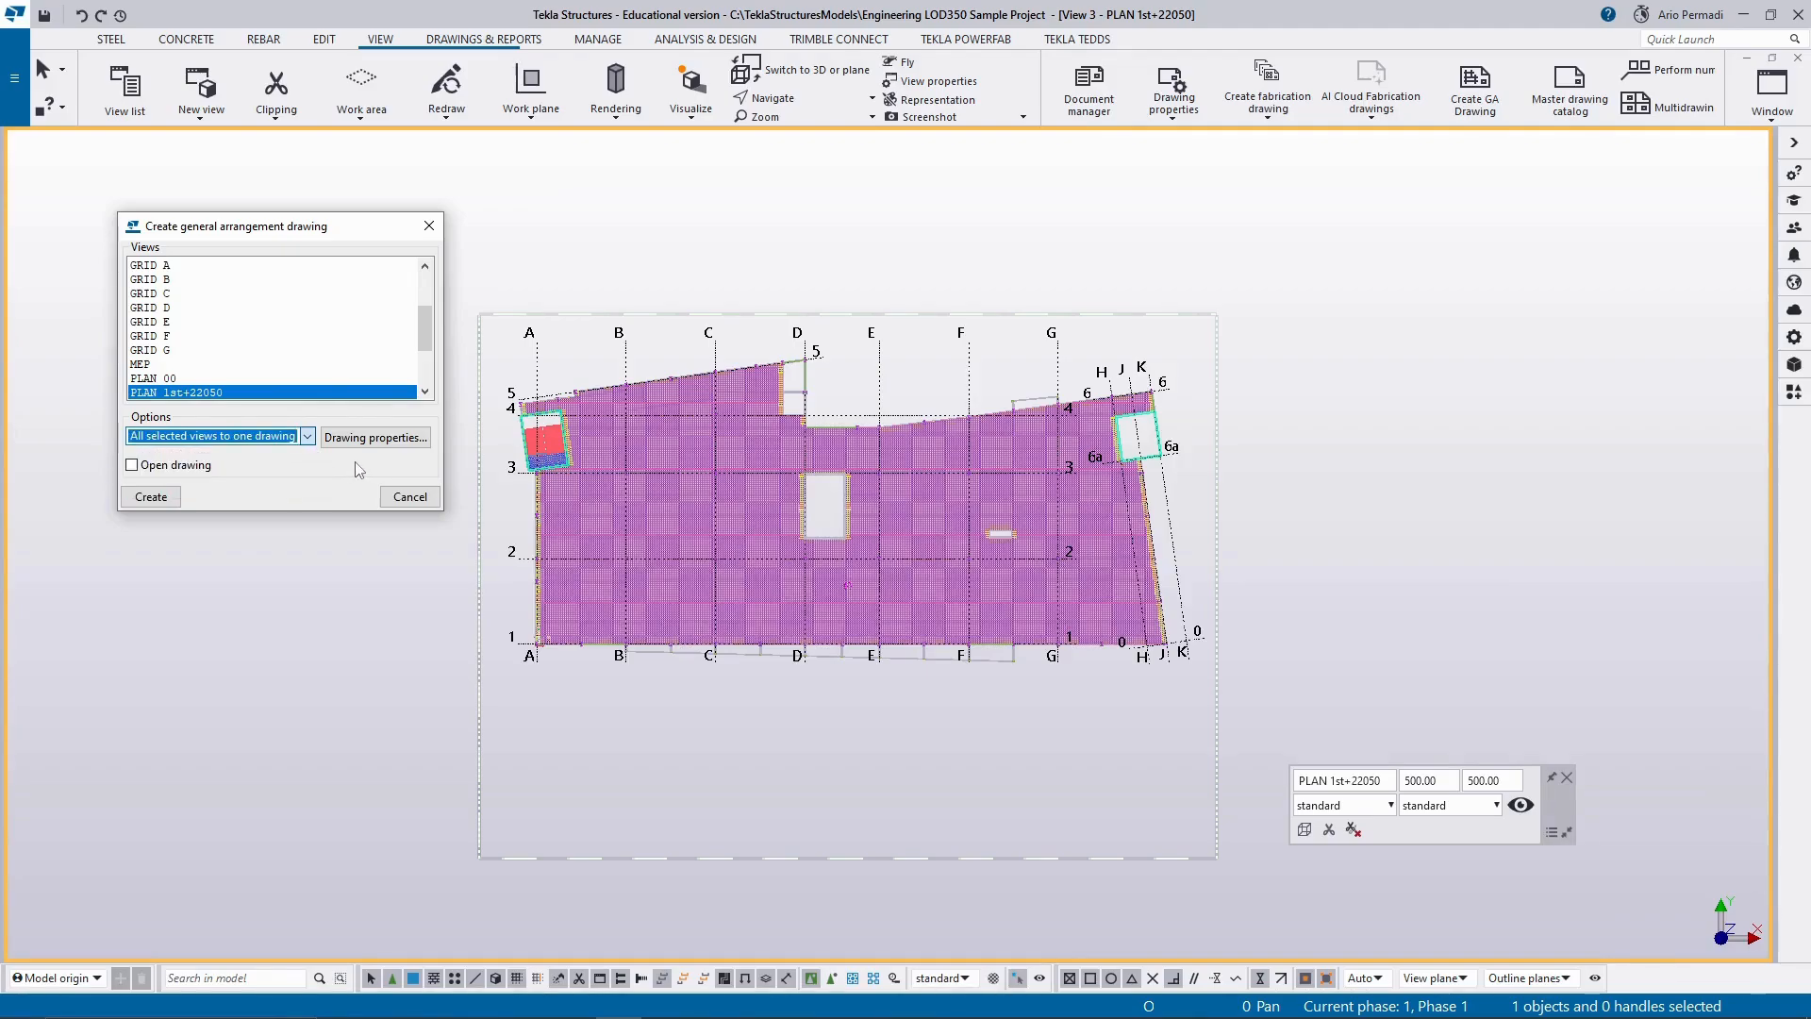
left_click(132, 465)
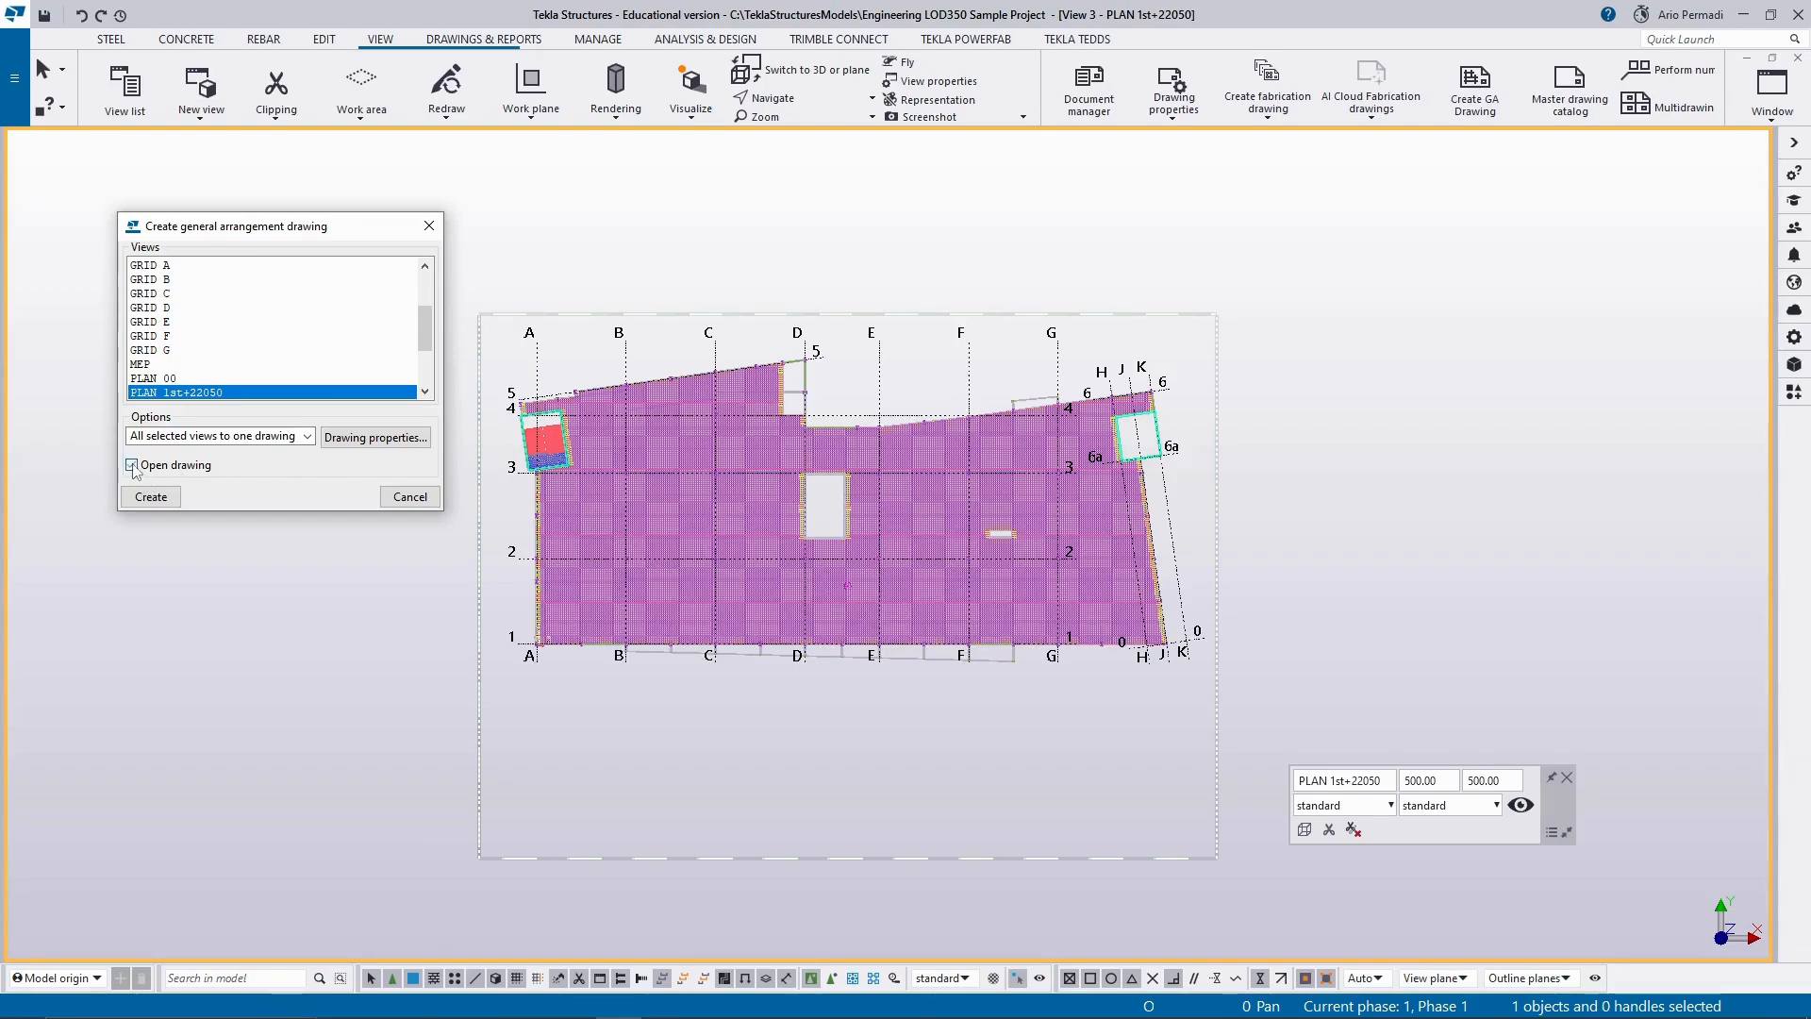
left_click(376, 437)
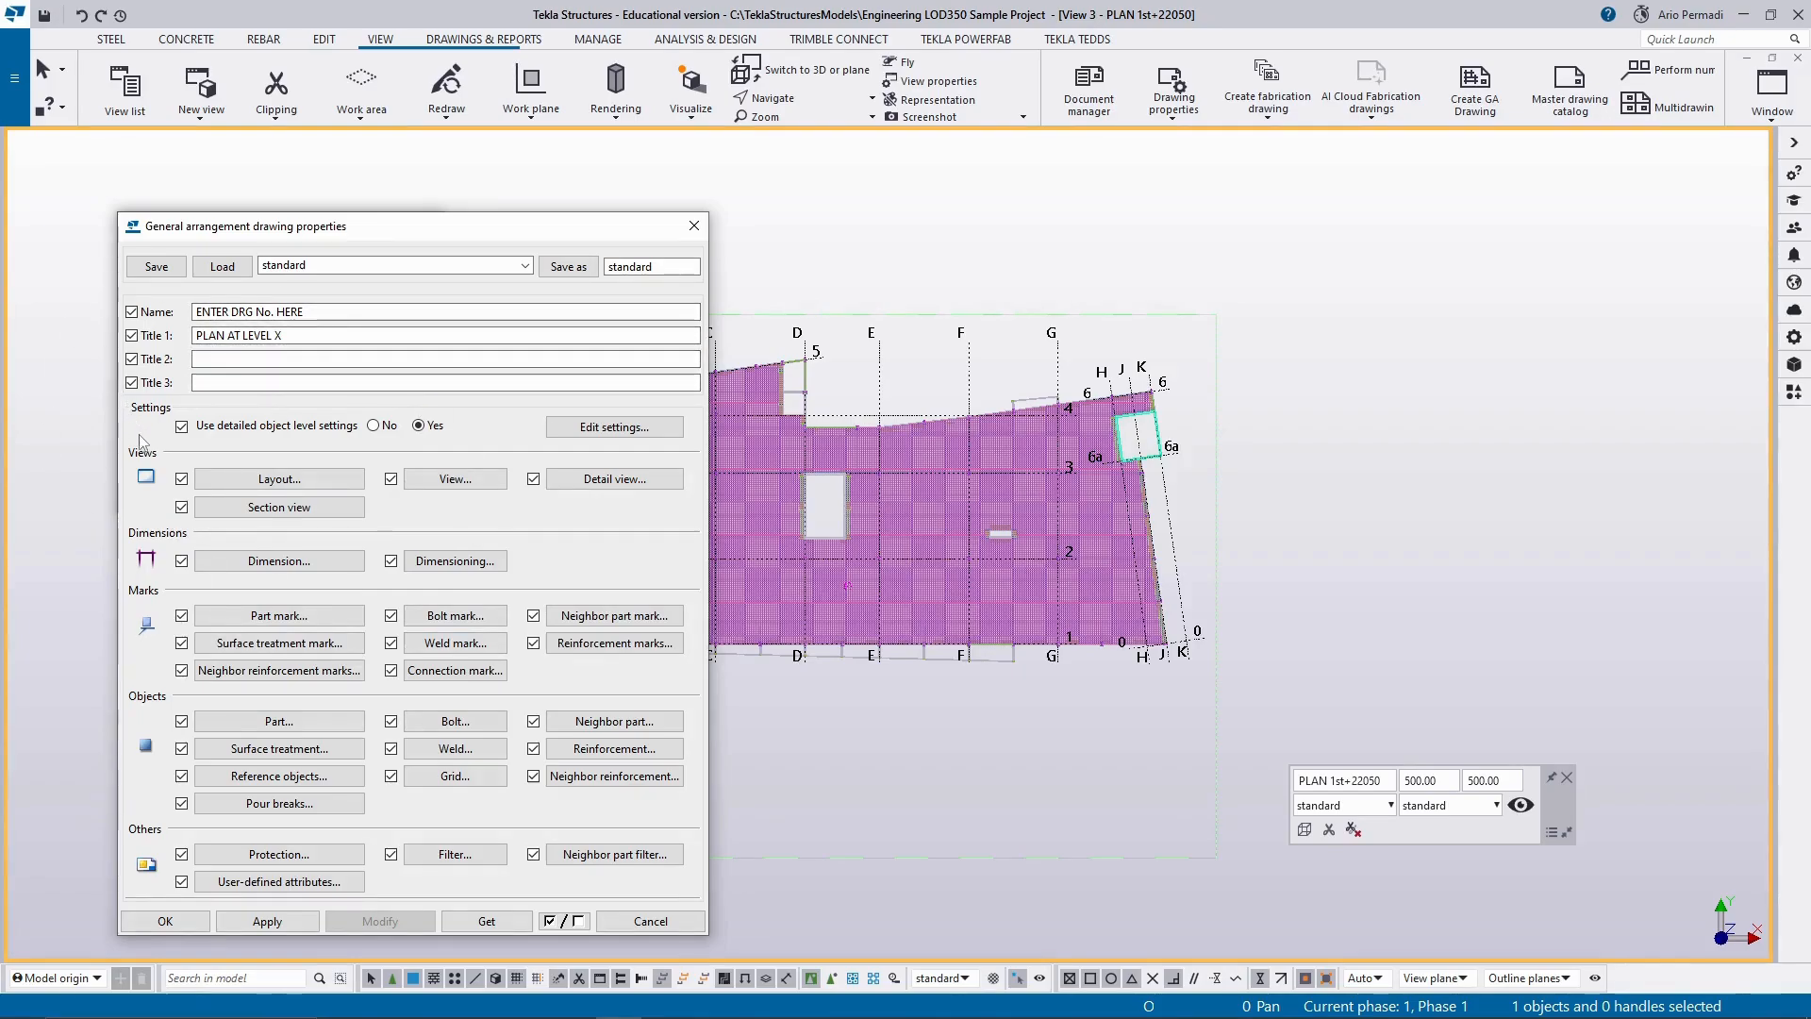
left_click(201, 924)
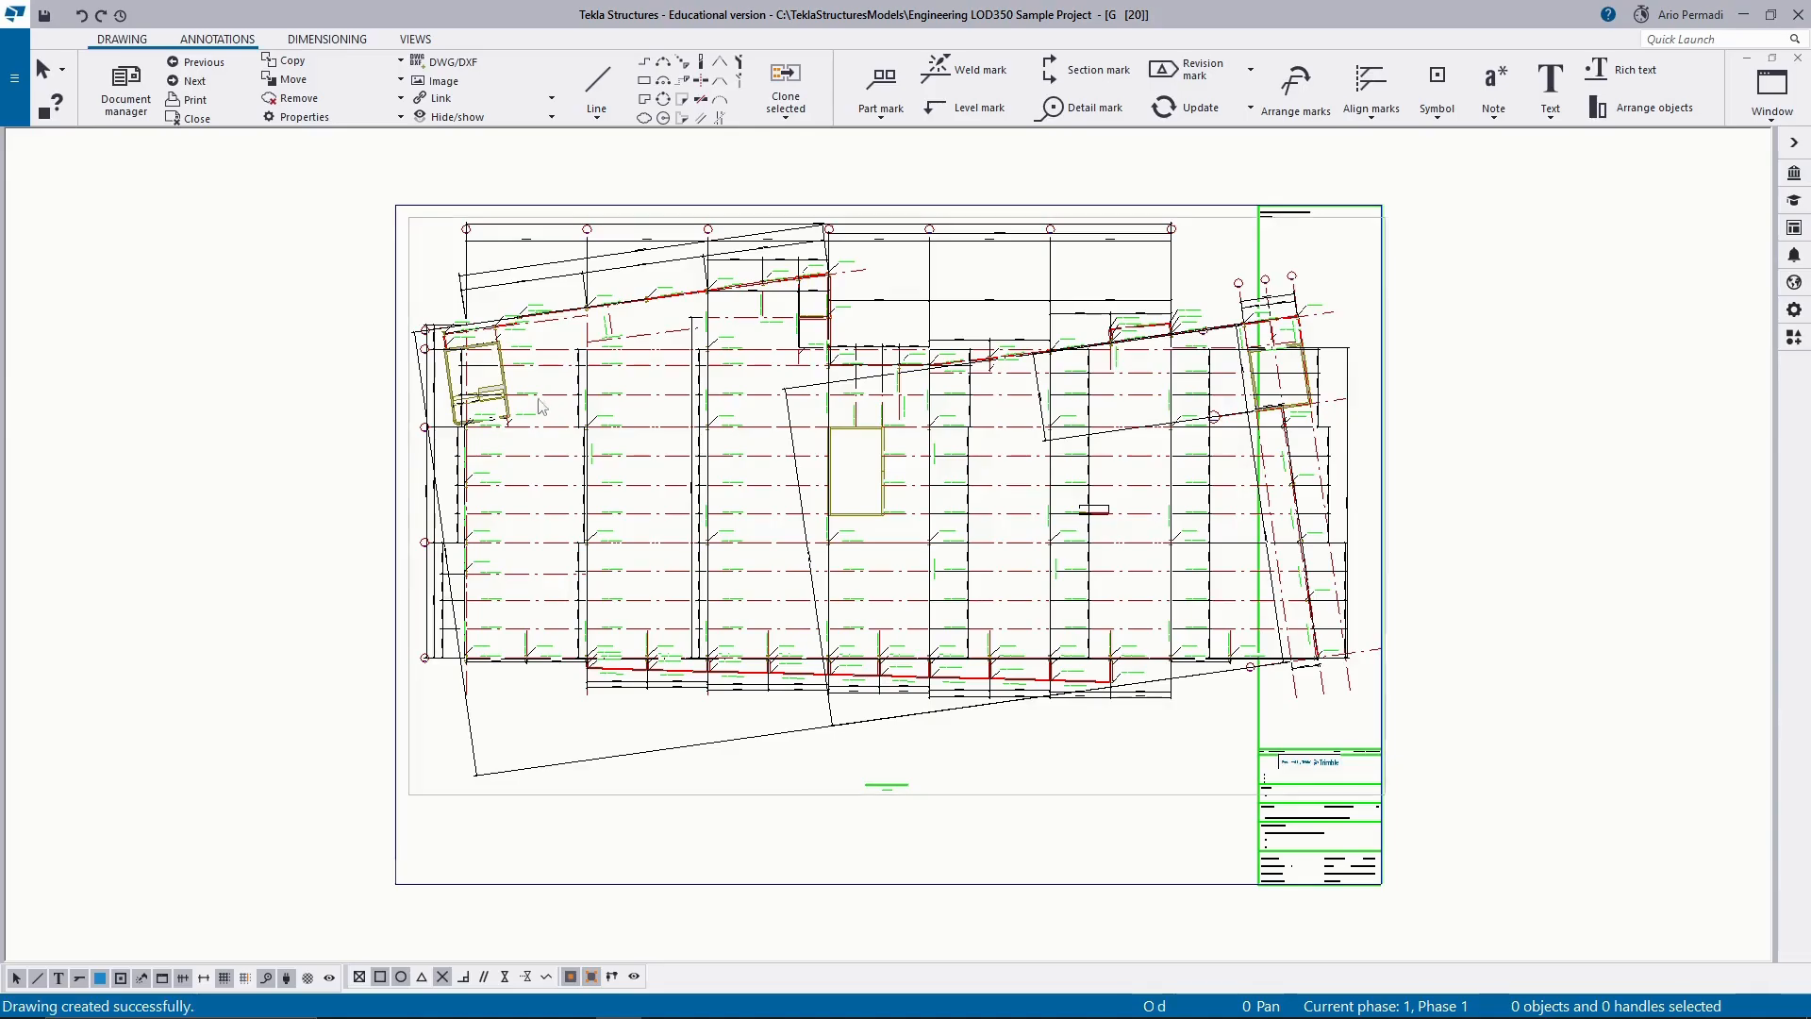
Examine the general arrangement drawing's grid dimensions, beam and column marks, and title block.
scroll(536, 376, "up", 2)
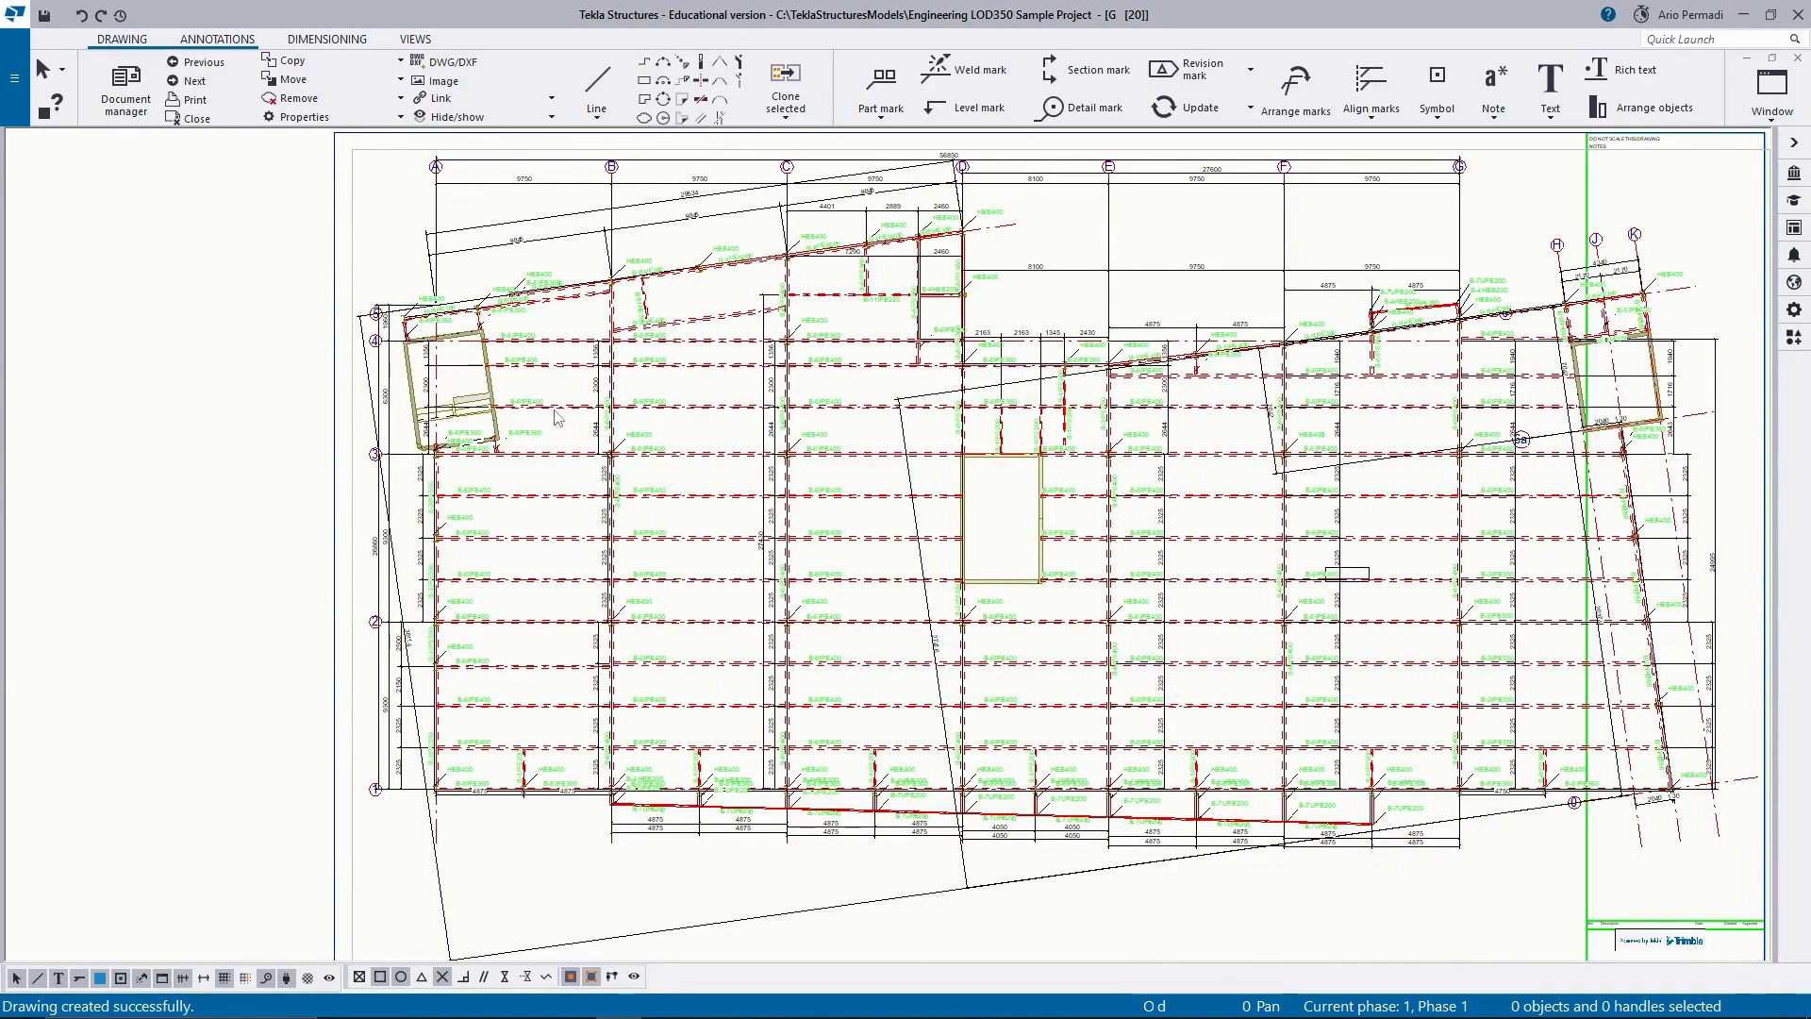
scroll(561, 414, "down", 2)
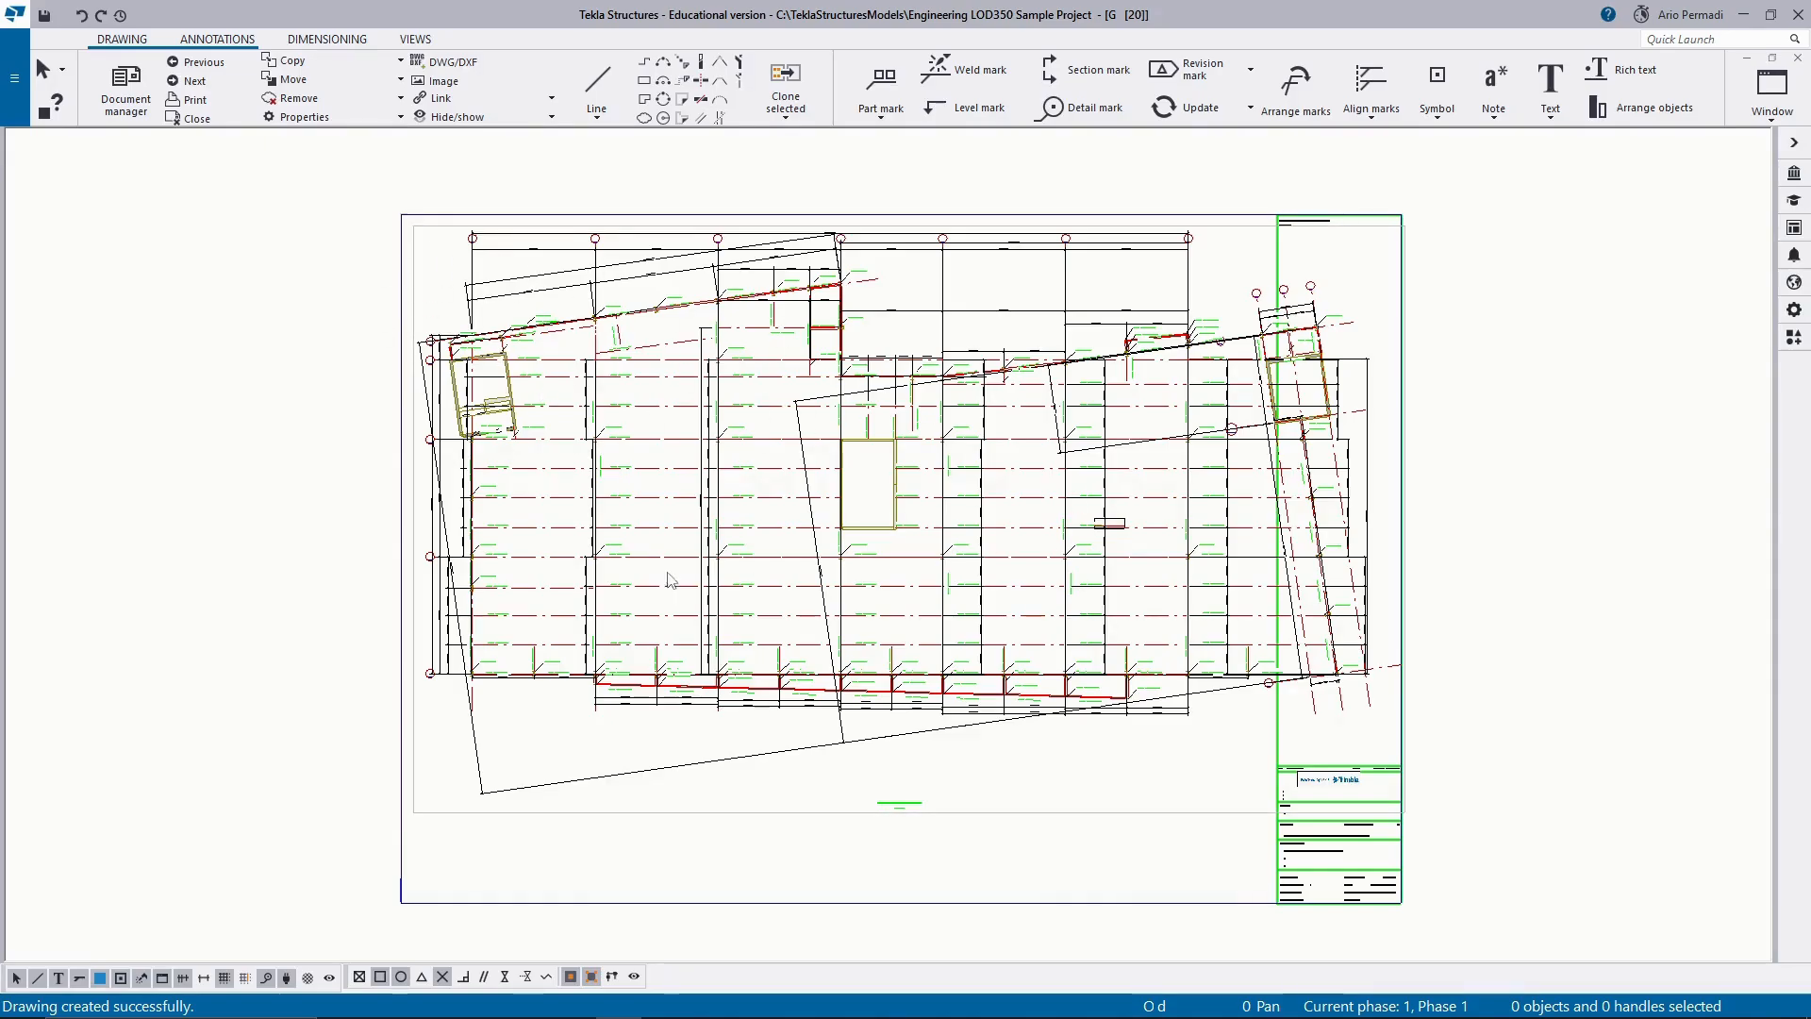
scroll(615, 411, "up", 2)
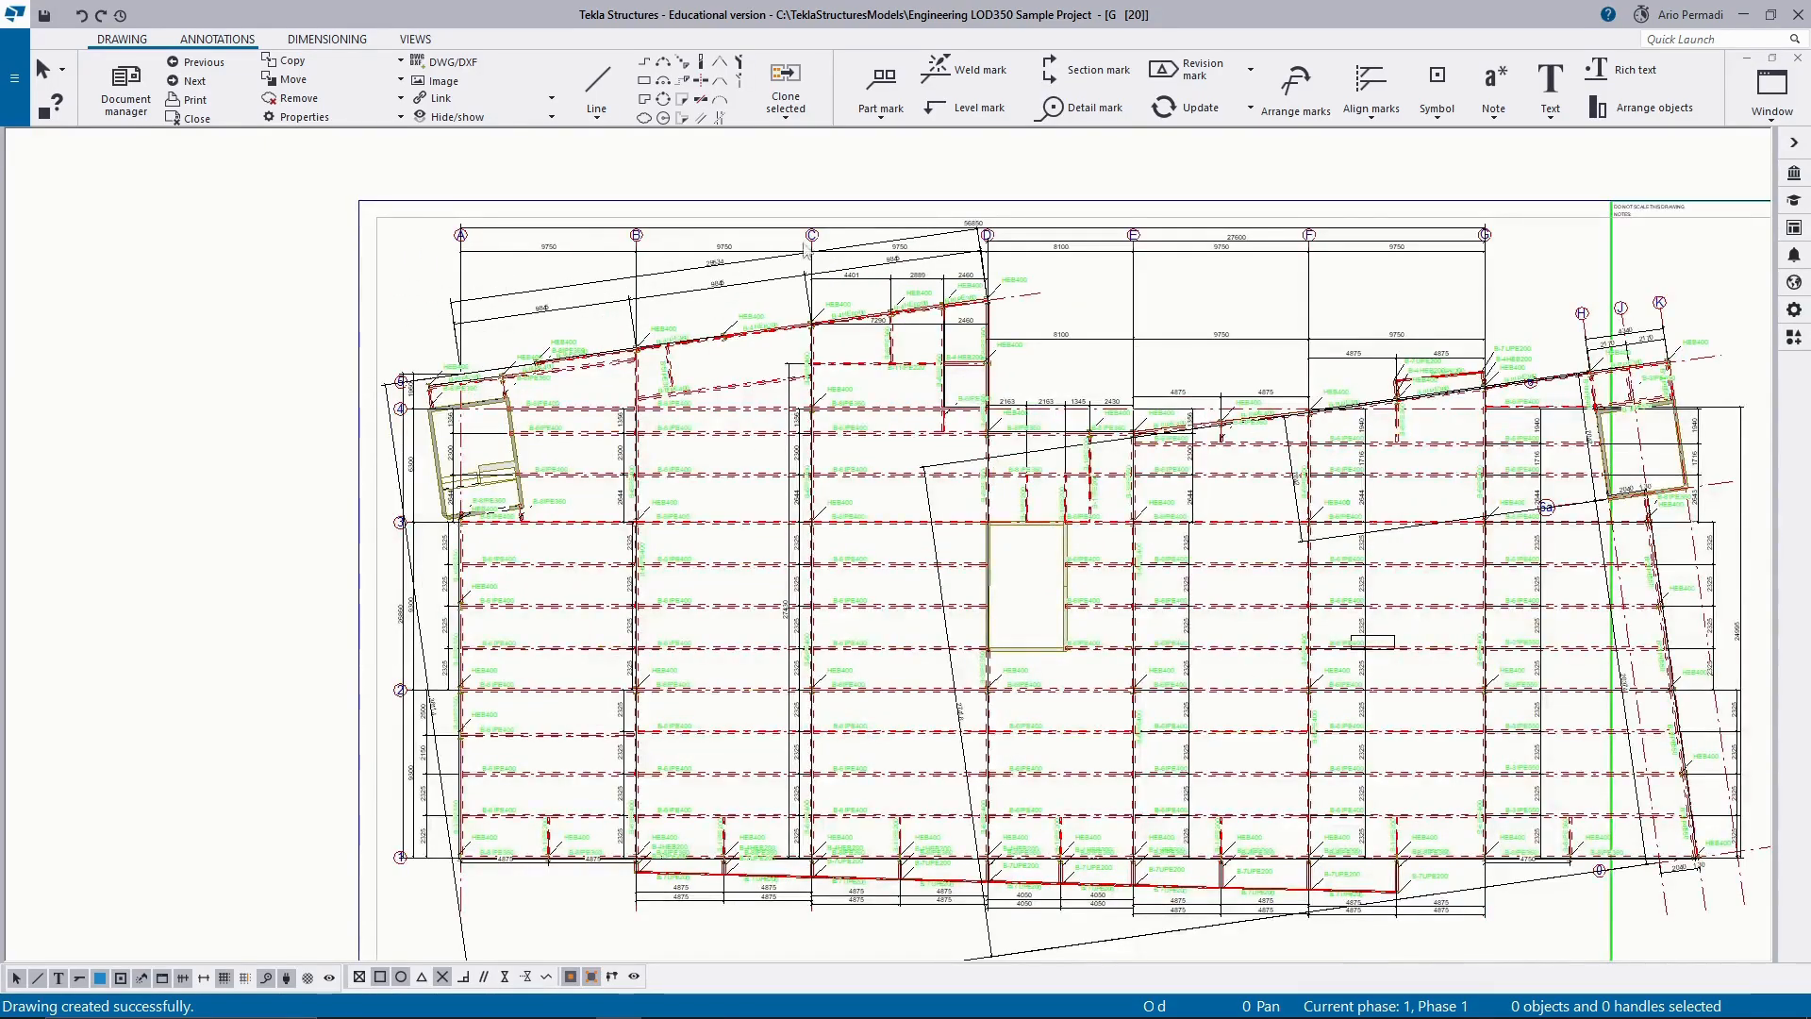
scroll(823, 245, "up", 4)
scroll(828, 253, "down", 4)
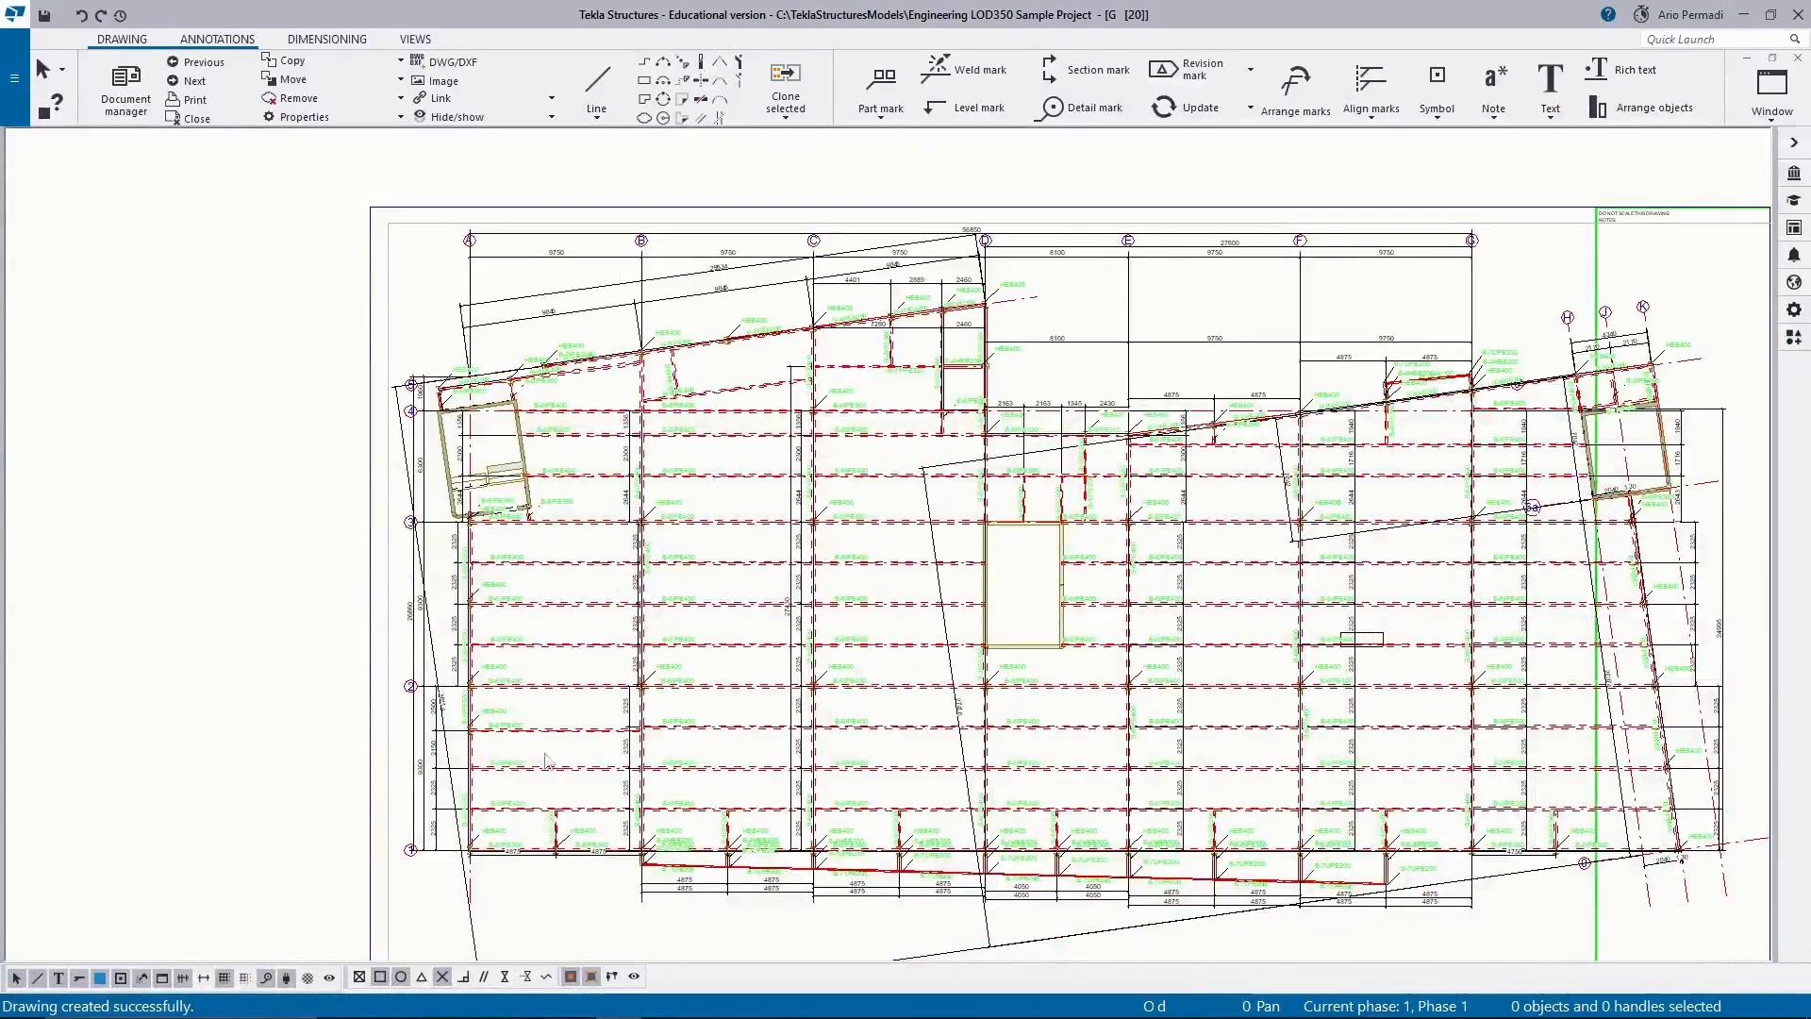
middle_click_drag(625, 674, 520, 489)
middle_click_drag(966, 578, 727, 588)
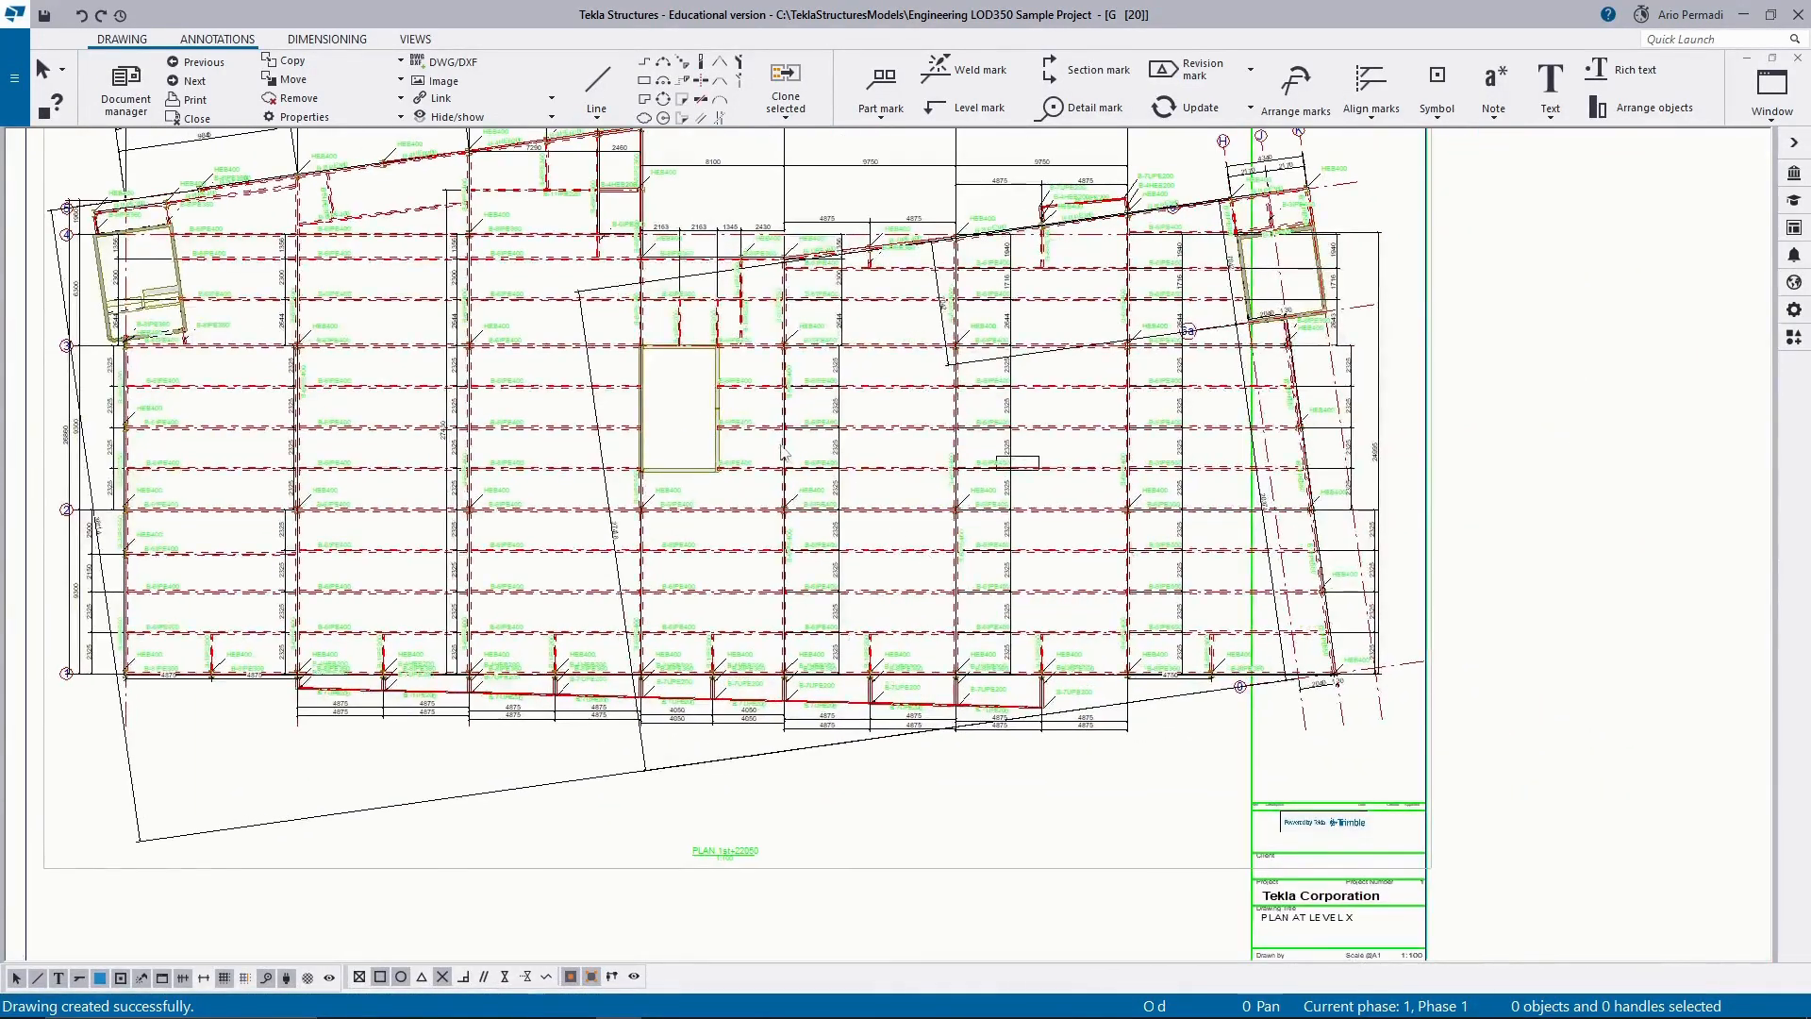
scroll(776, 453, "up", 2)
scroll(787, 571, "up", 2)
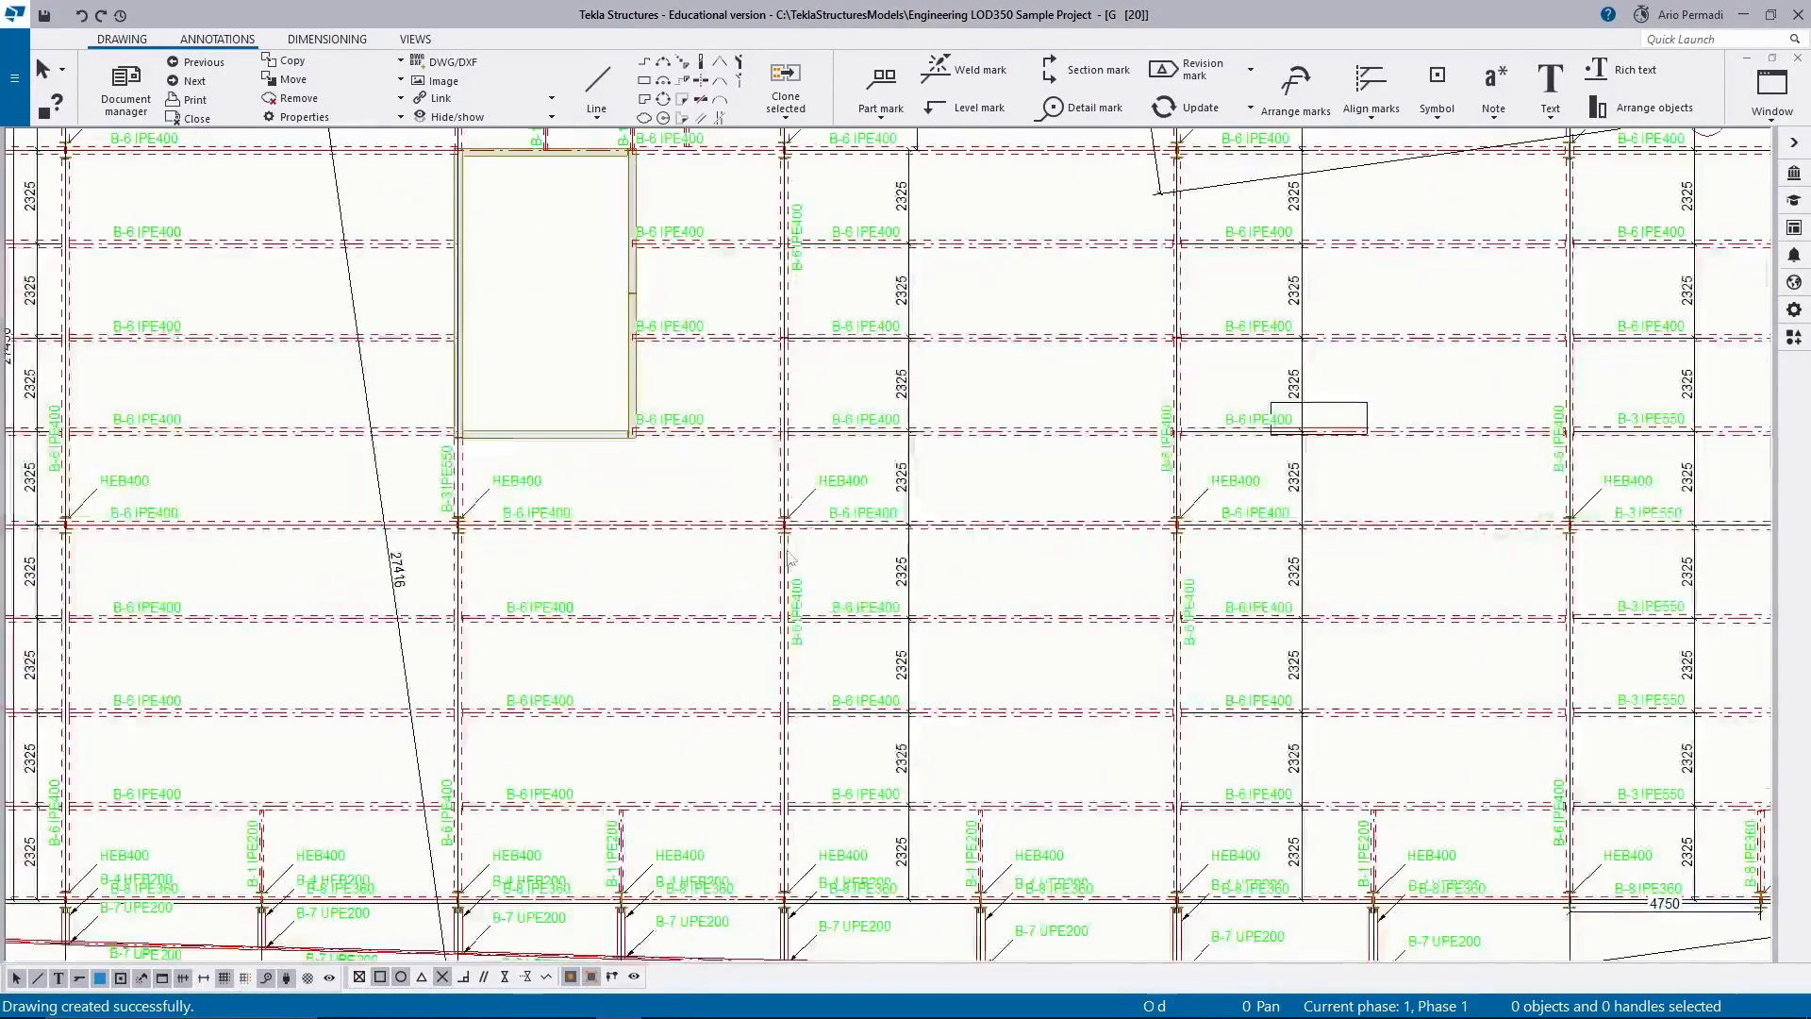
scroll(785, 532, "down", 6)
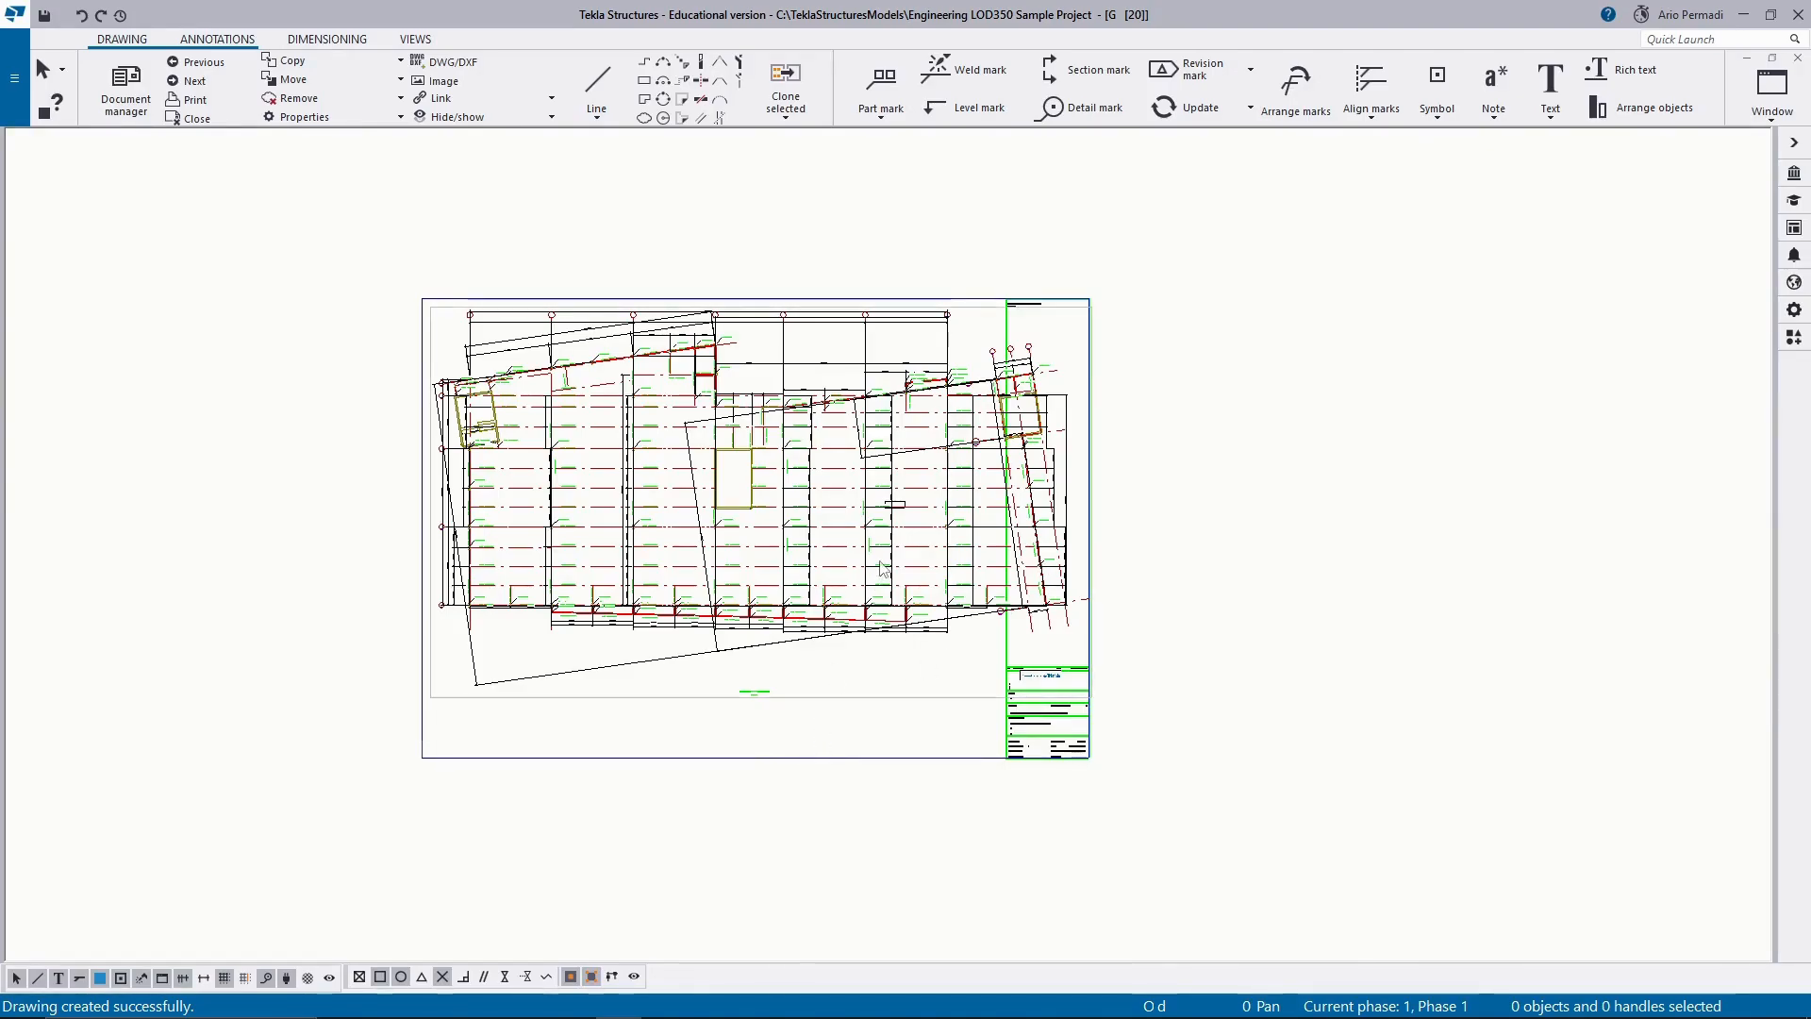
Set the scale of the PLAN 1st+22050 drawing view to 1/150.
left_click(893, 700)
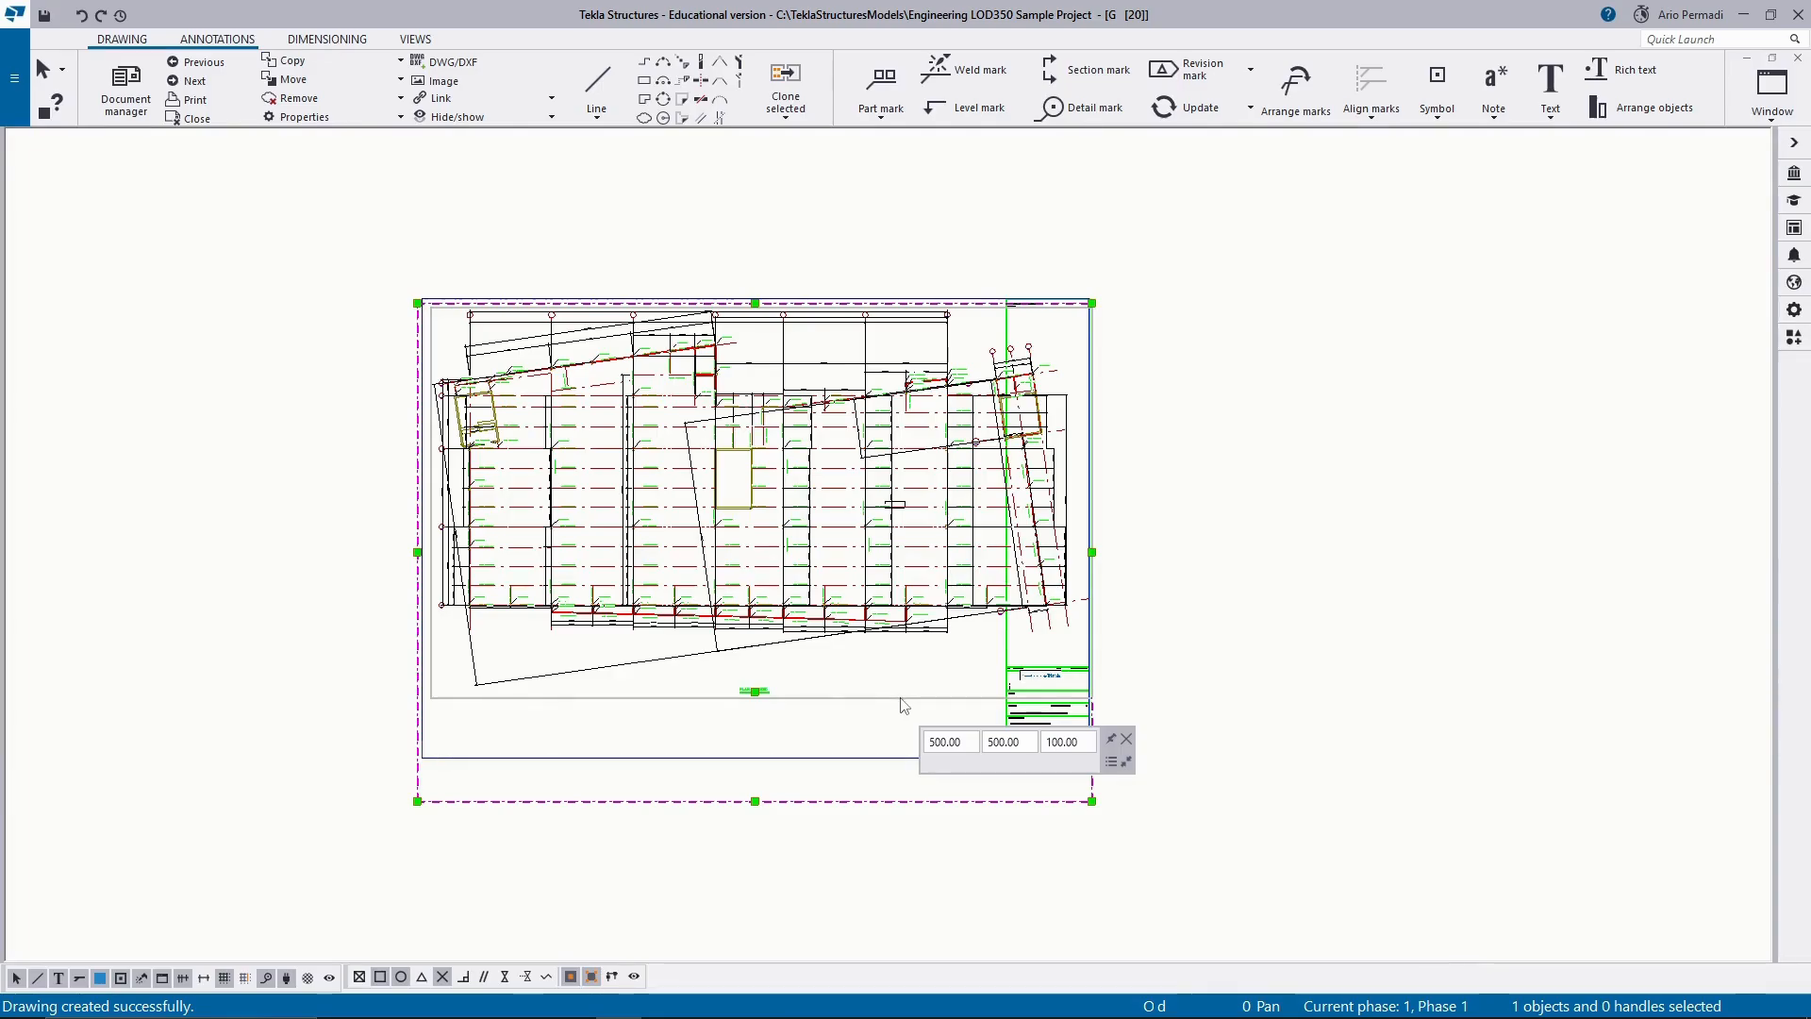
right_click(932, 707)
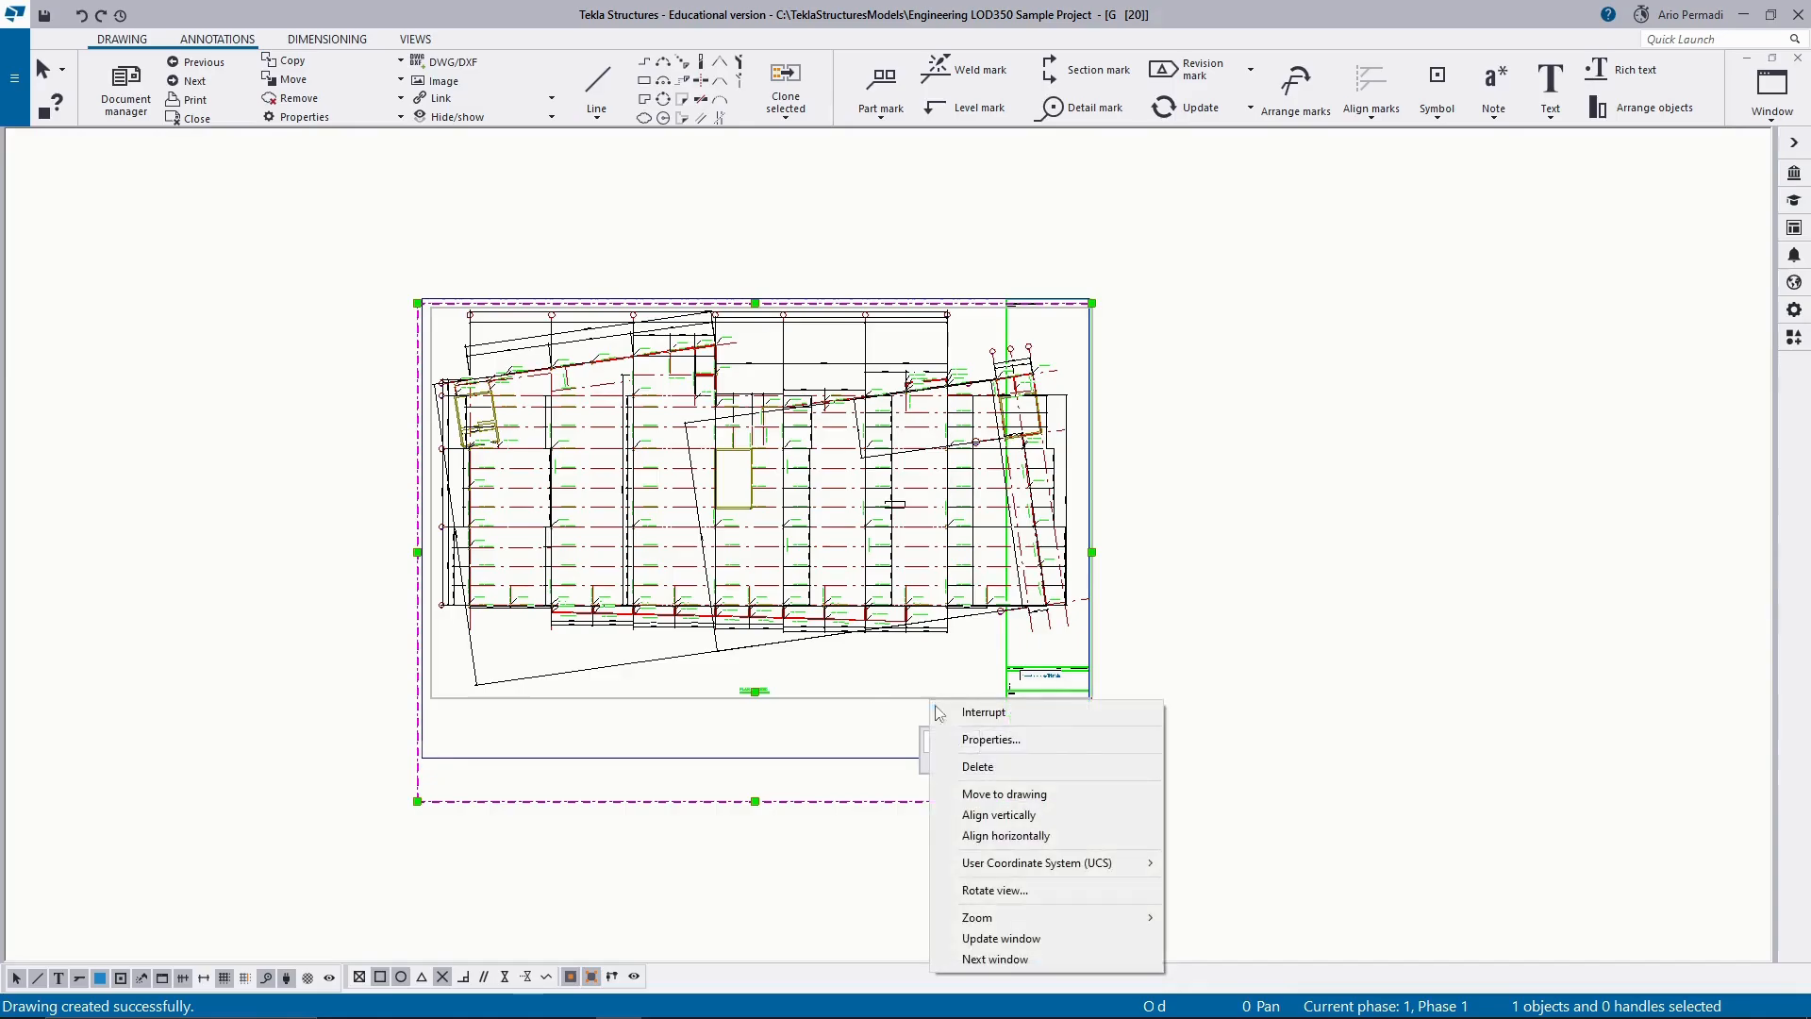
left_click(1797, 316)
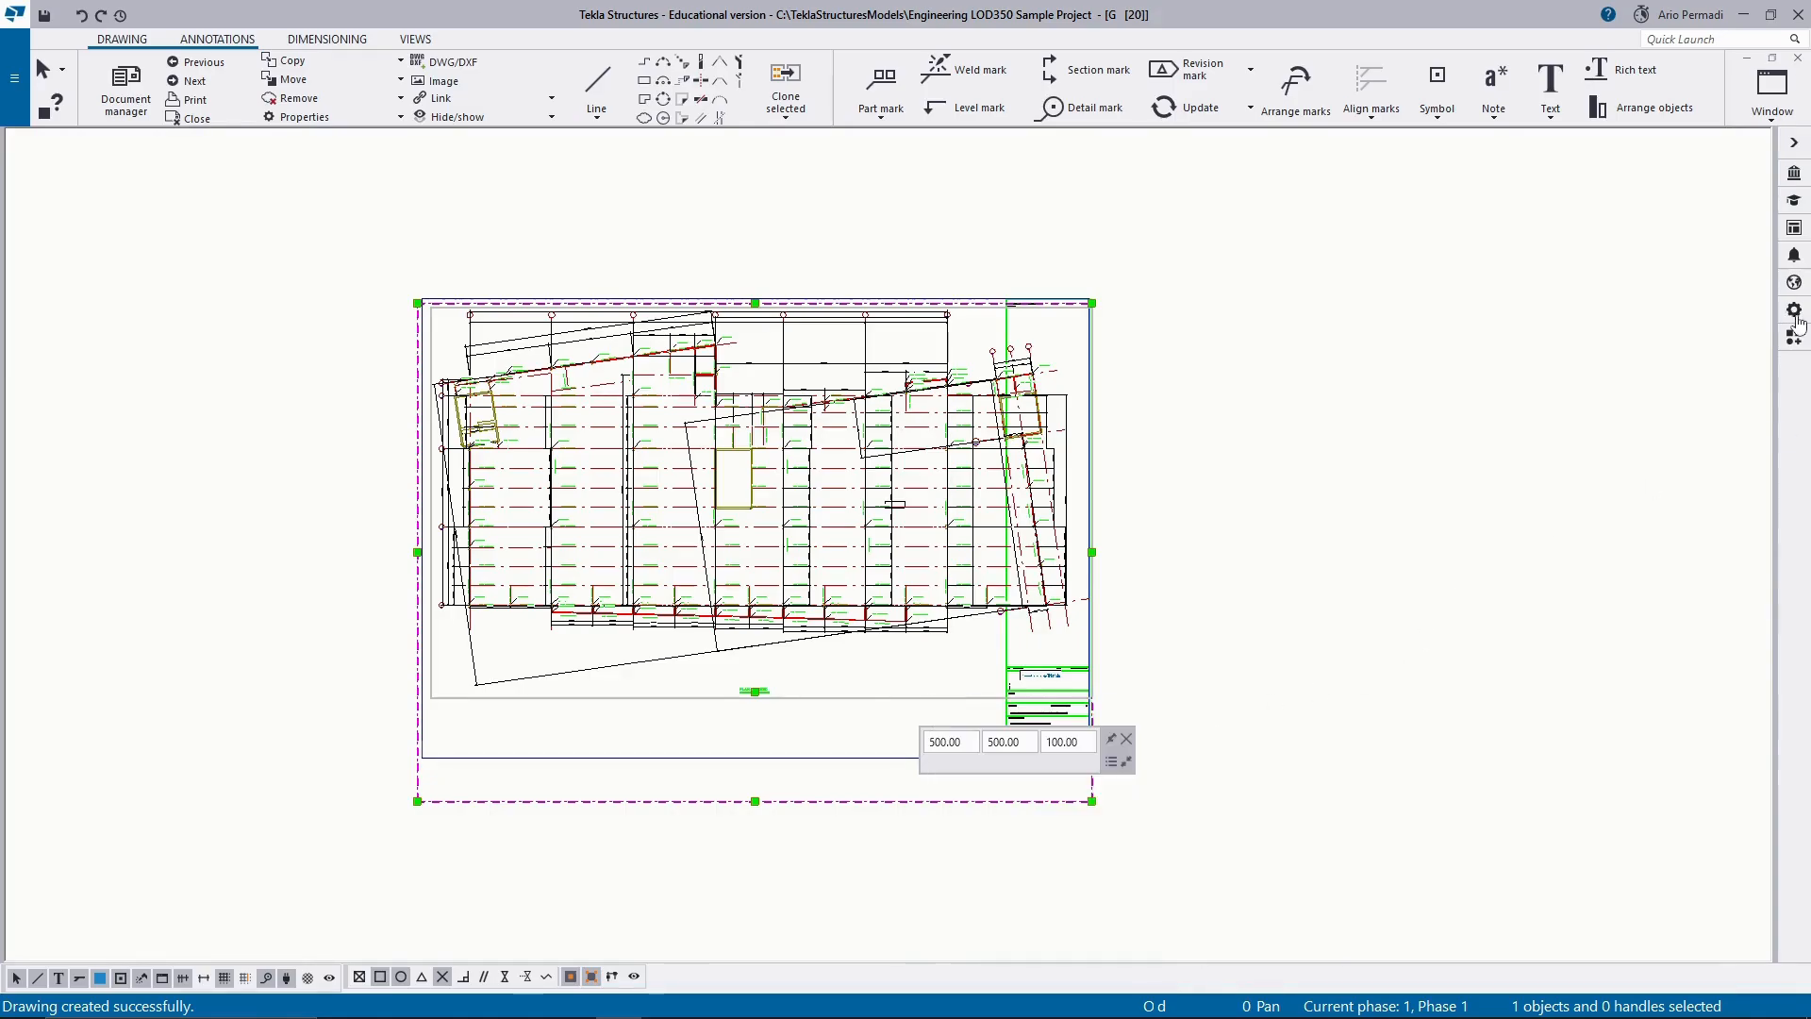
left_click(1795, 314)
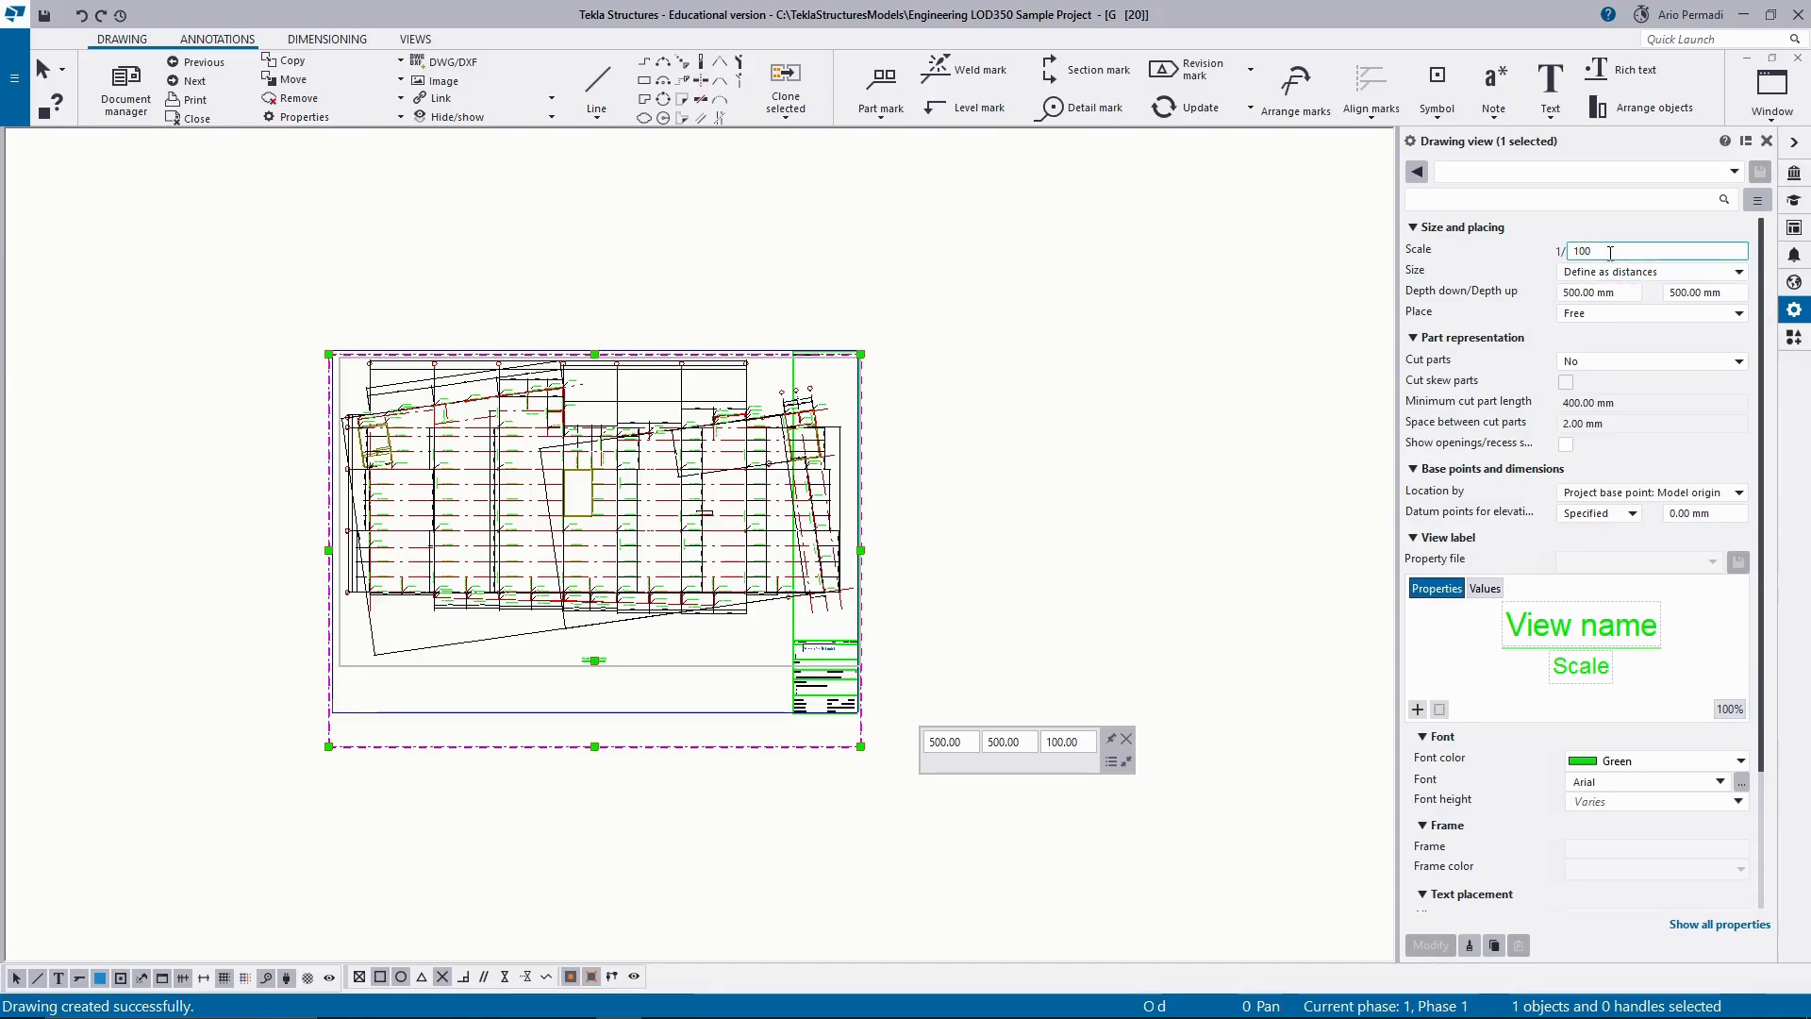
double_click(1610, 253)
key("BackSpace")
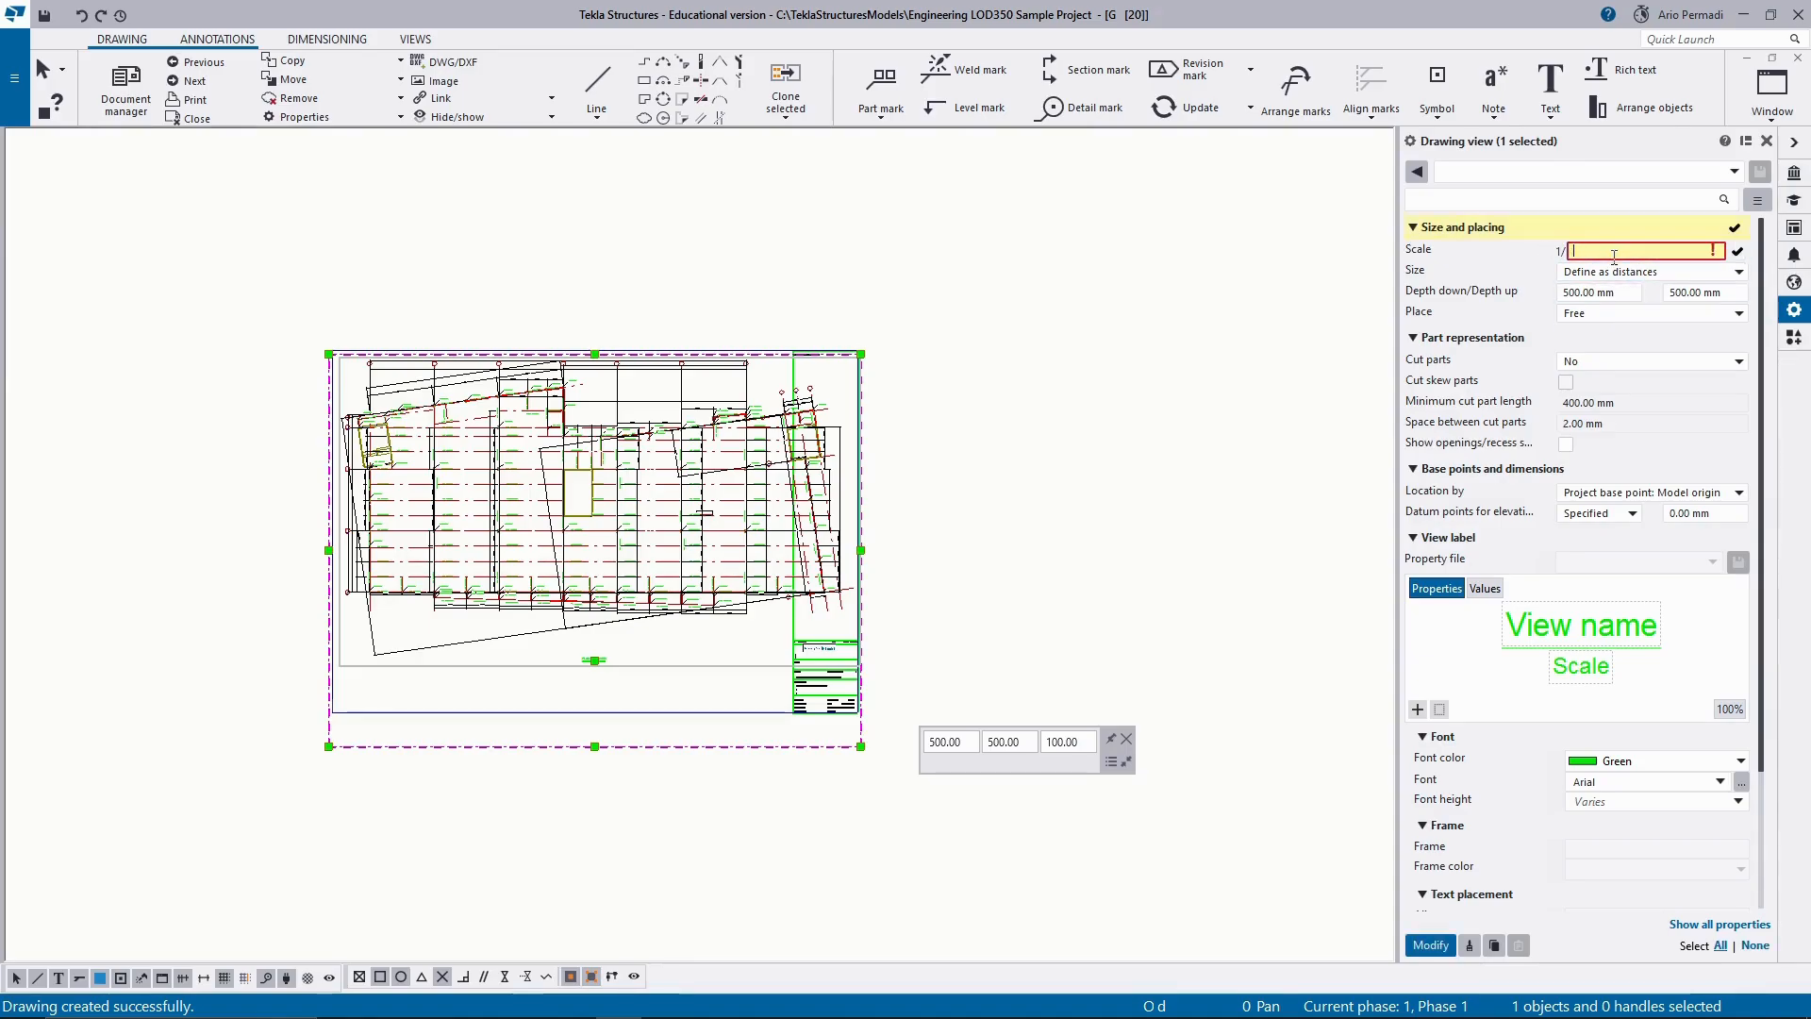
type("150")
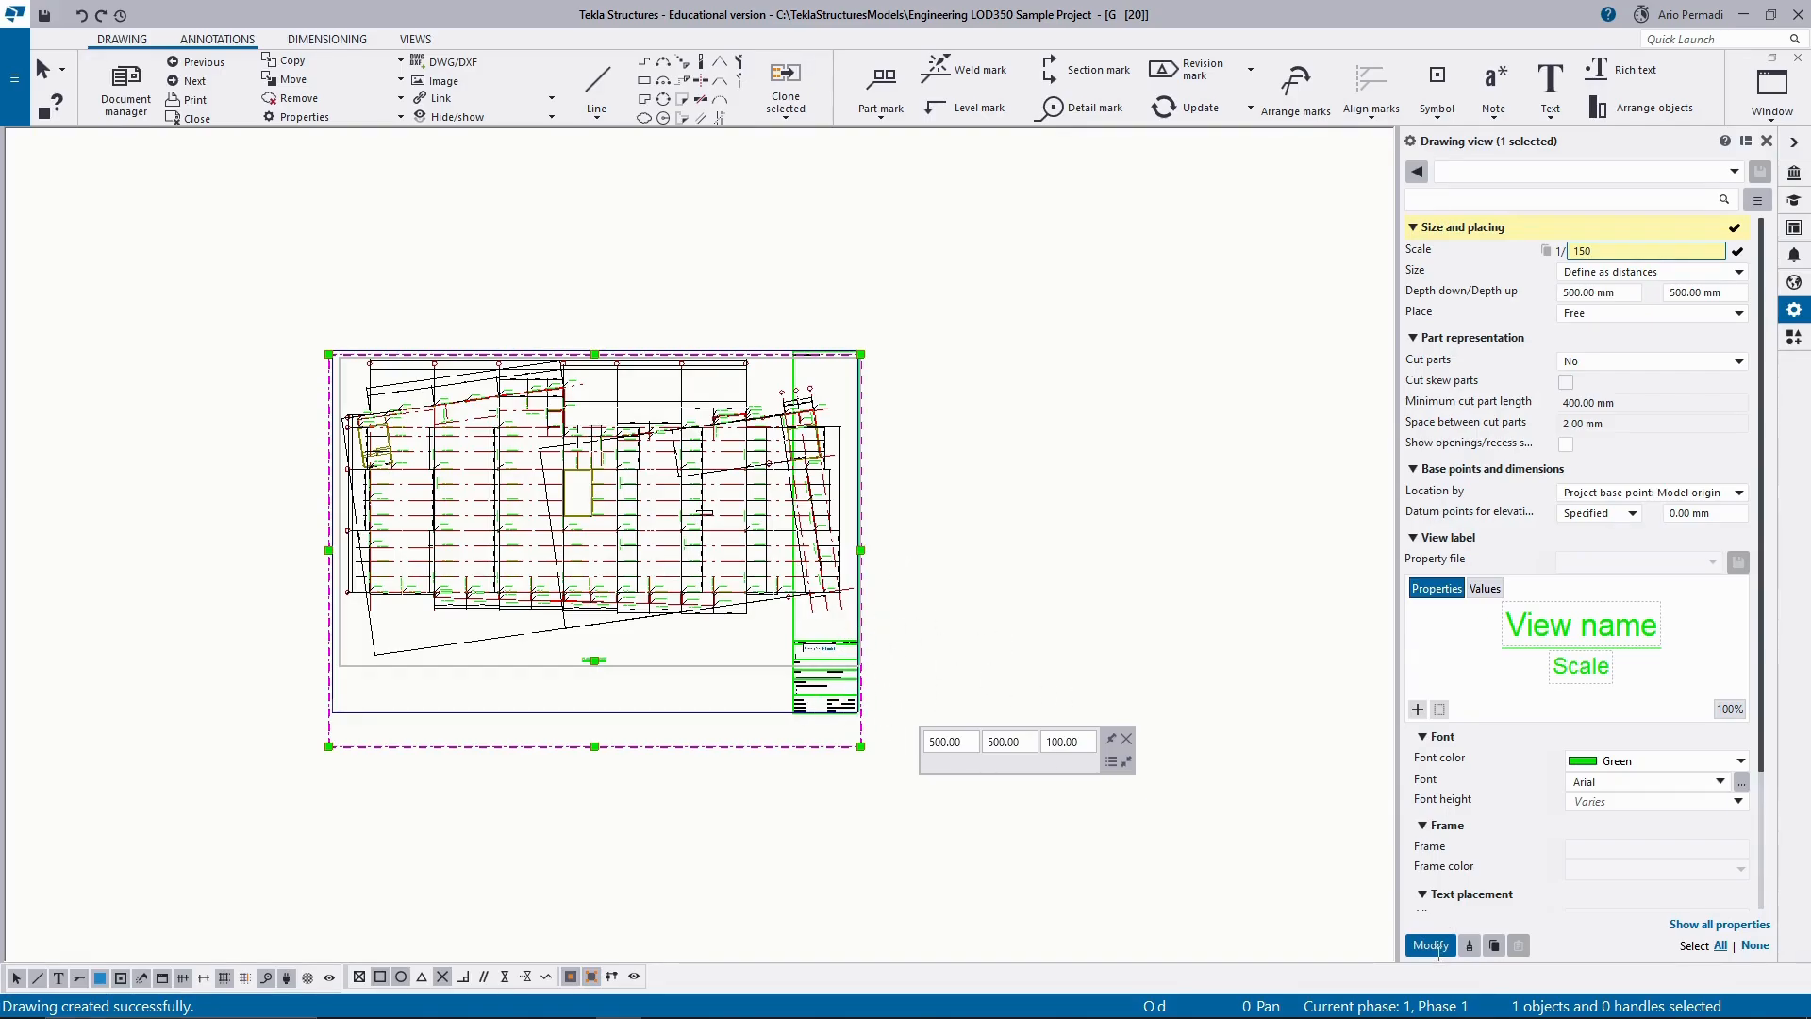
key("Return")
left_click(930, 530)
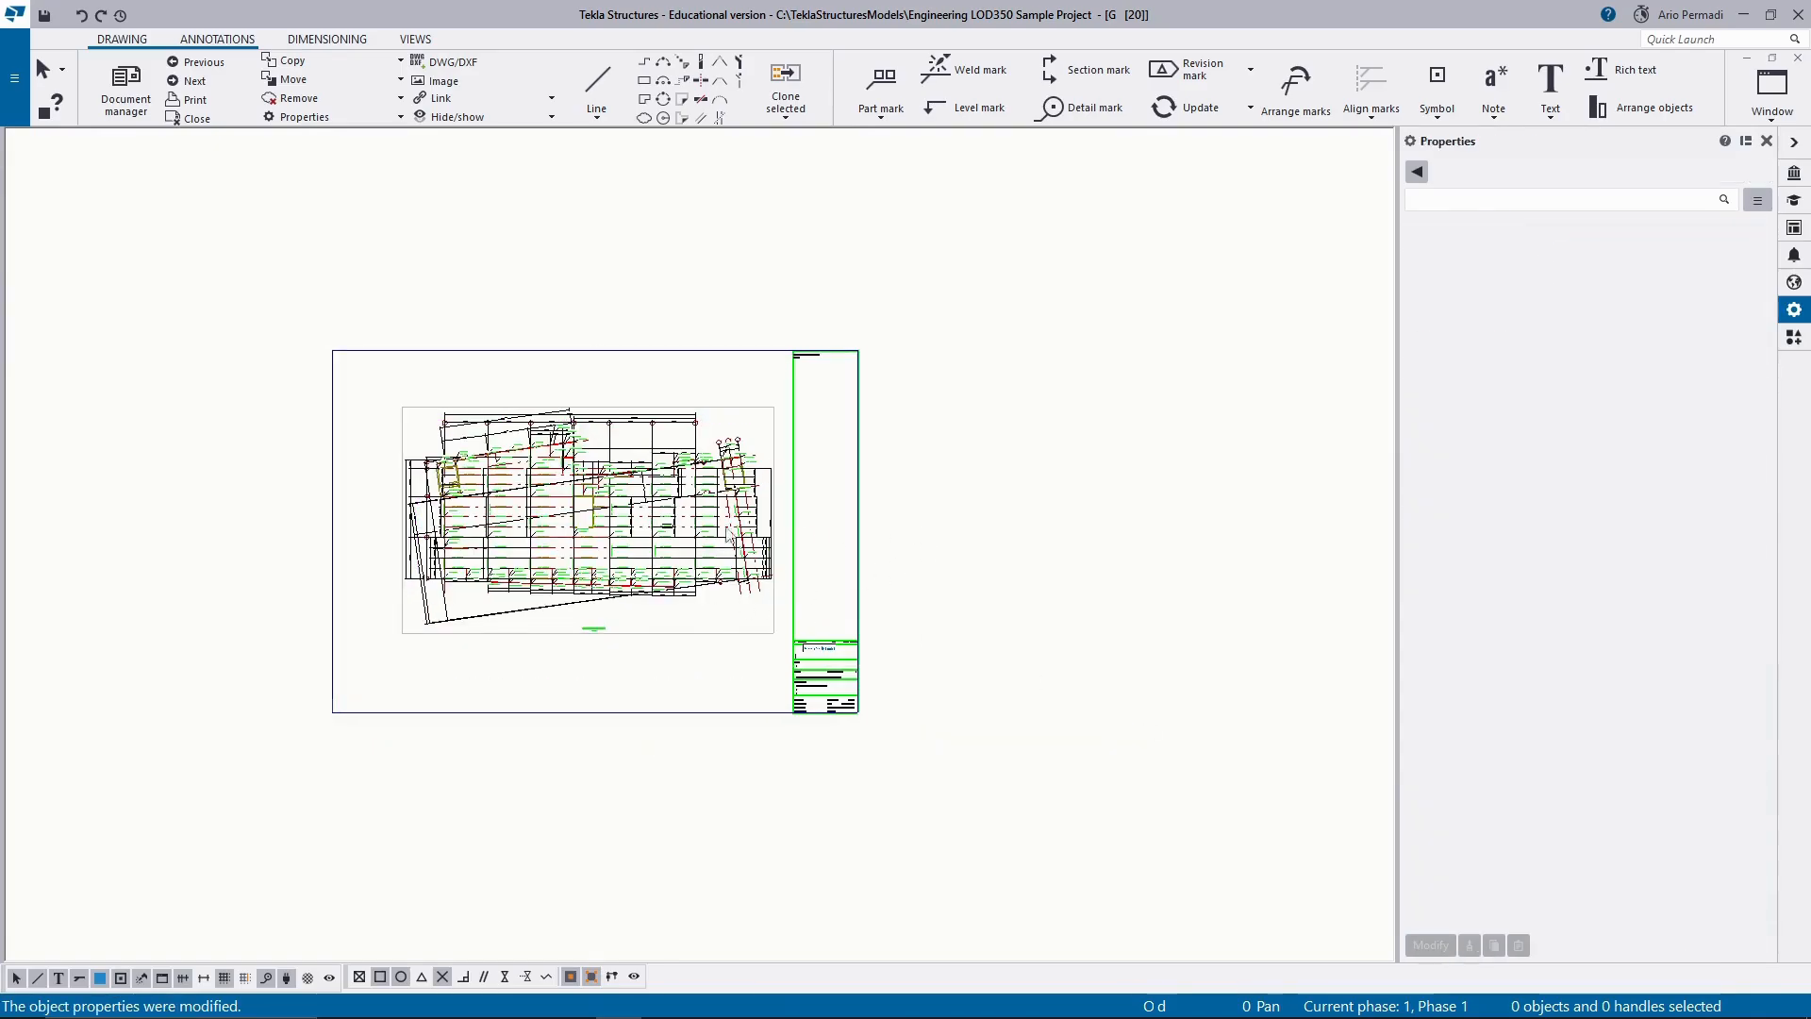
Move the PLAN 1st+22050 view up and to the left on the drawing sheet, clear of the title block.
scroll(558, 639, "up", 2)
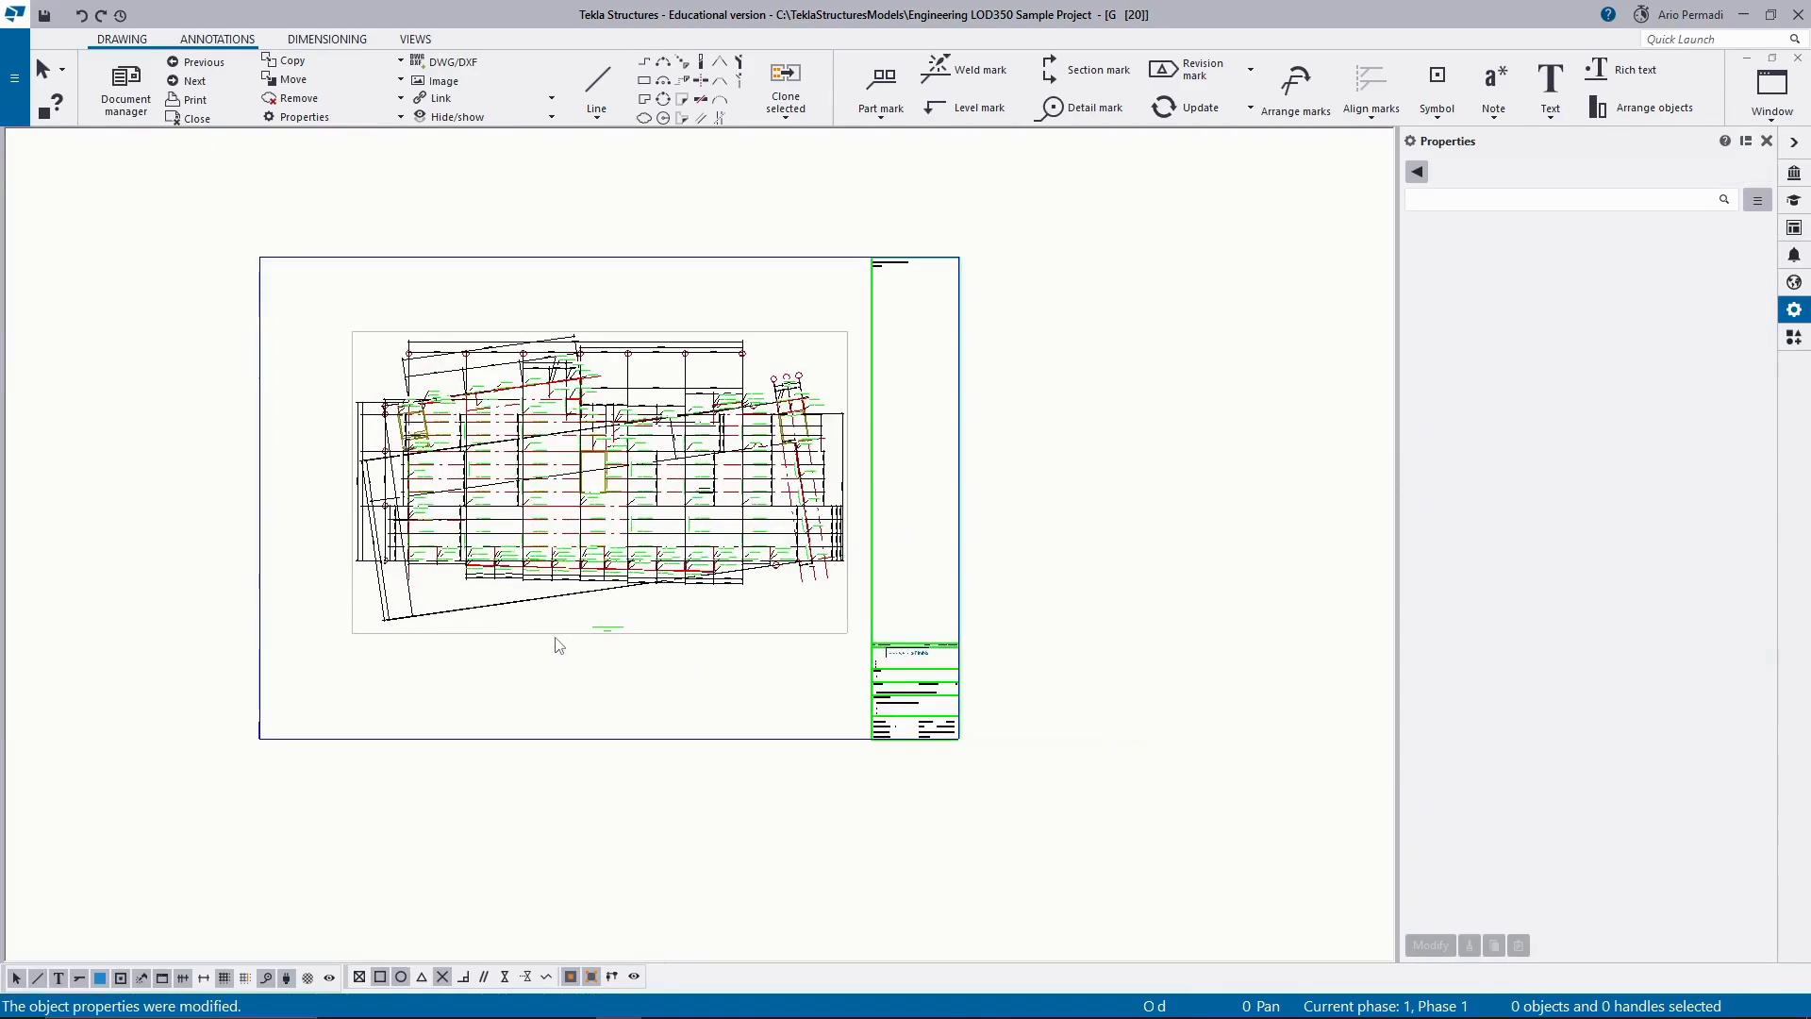
scroll(566, 636, "up", 1)
scroll(686, 632, "down", 2)
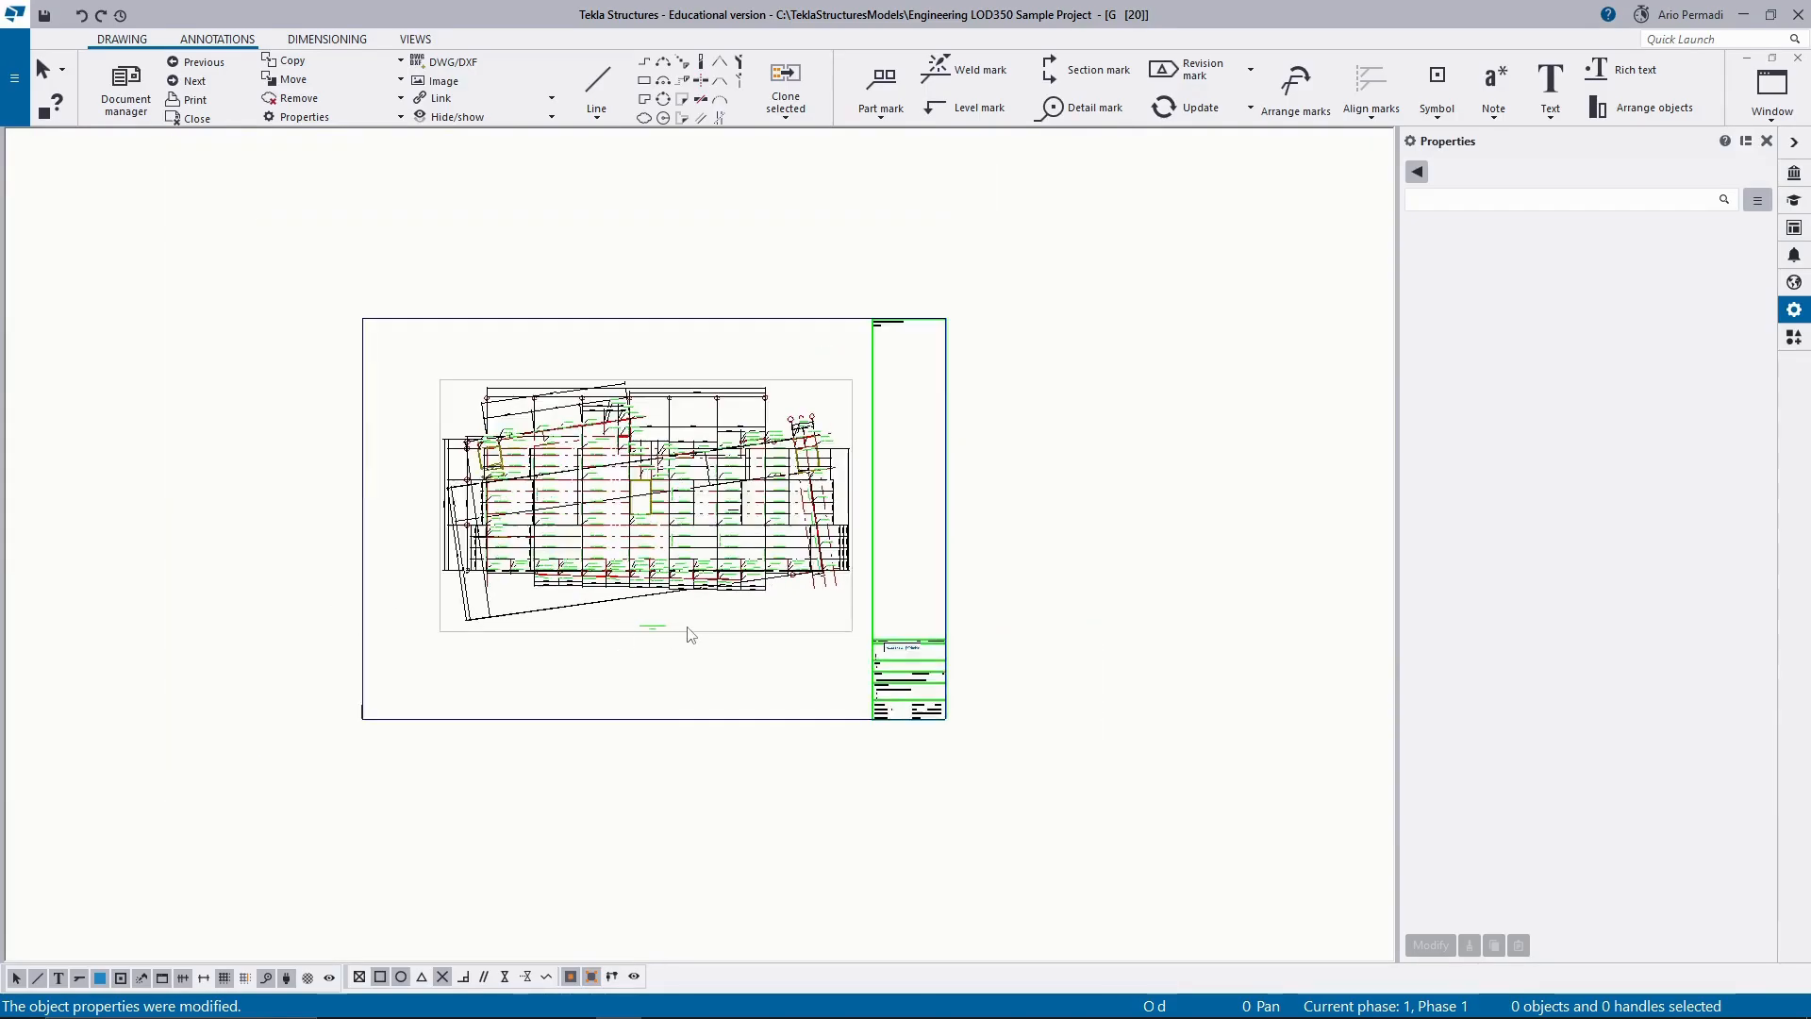
scroll(687, 627, "up", 1)
left_click(793, 638)
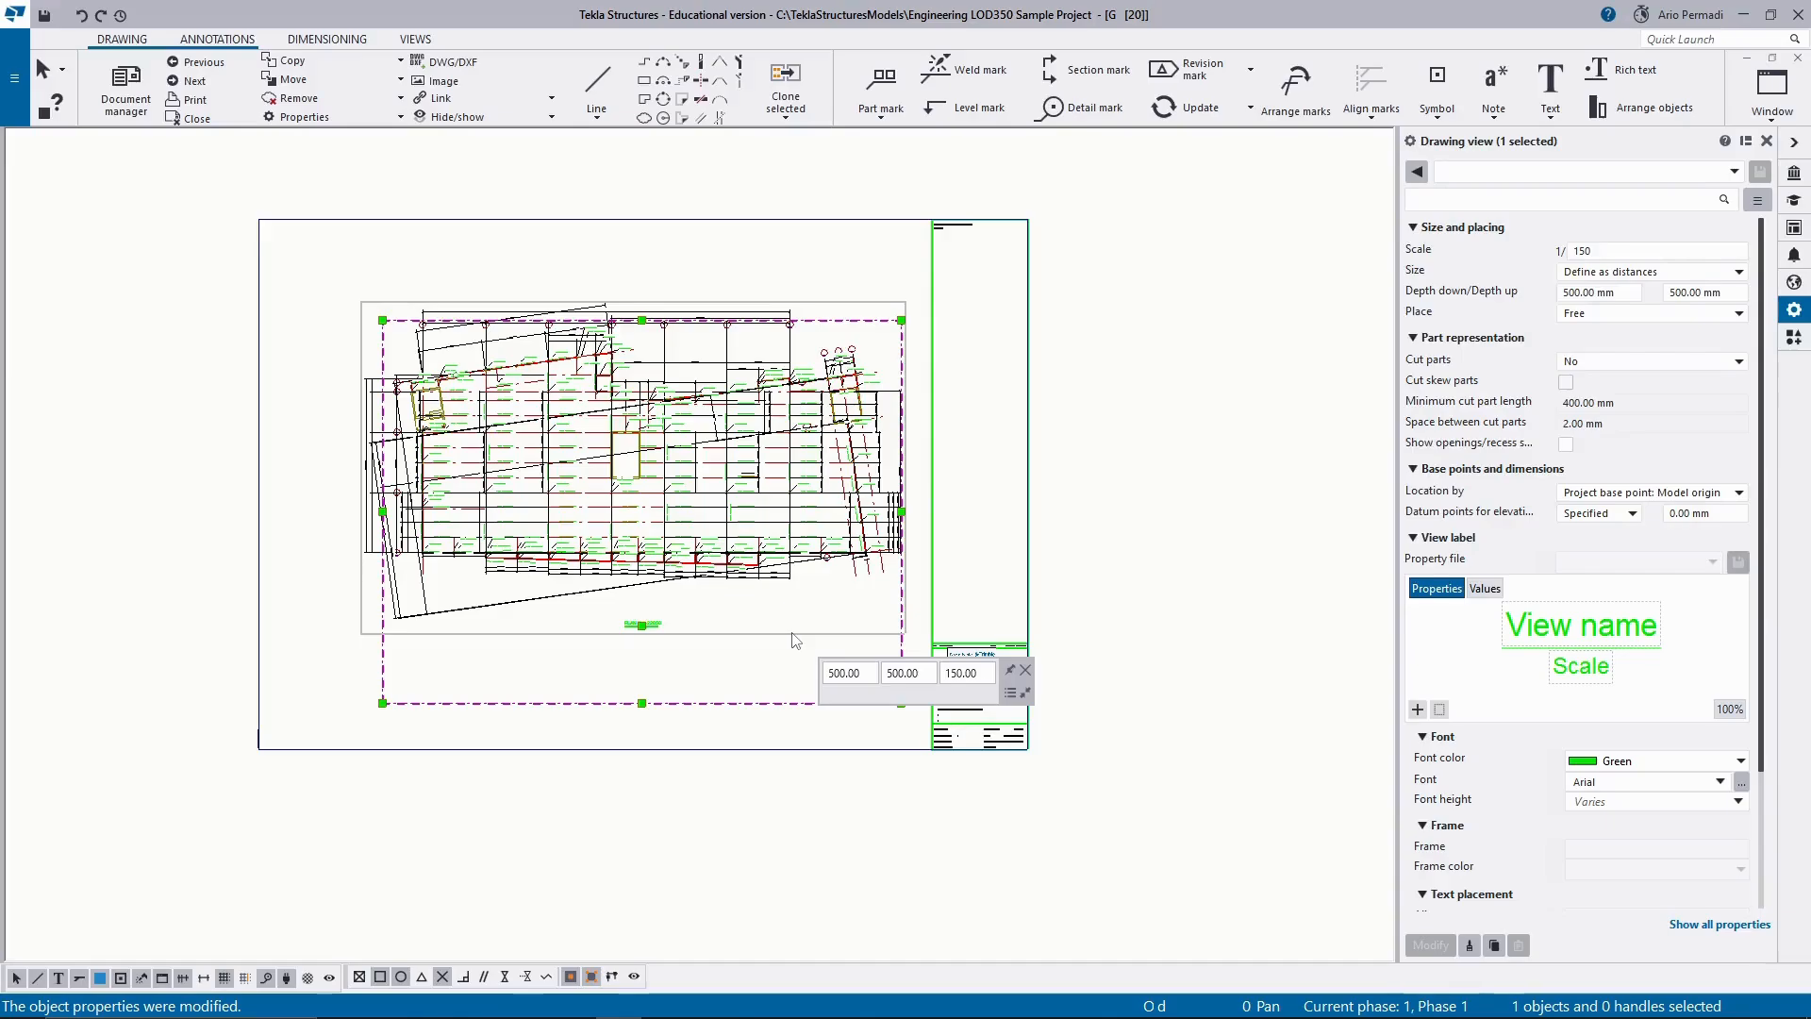
left_click(1099, 524)
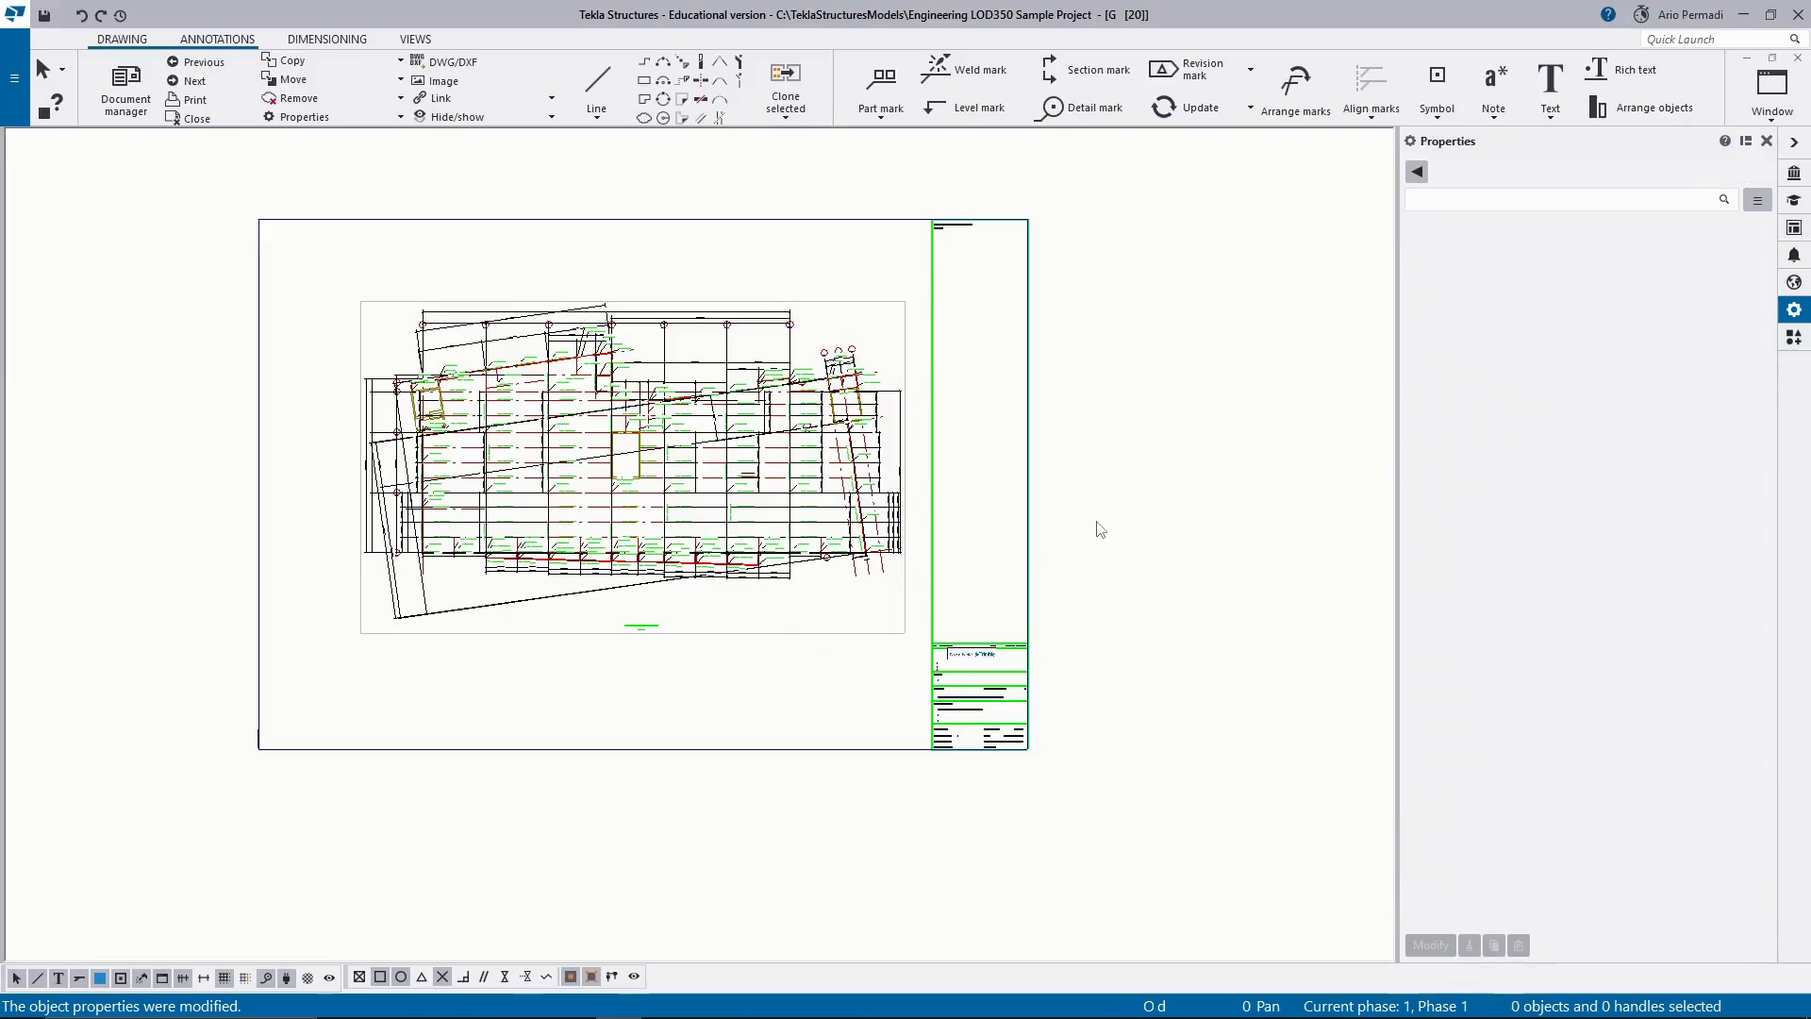
left_click(836, 642)
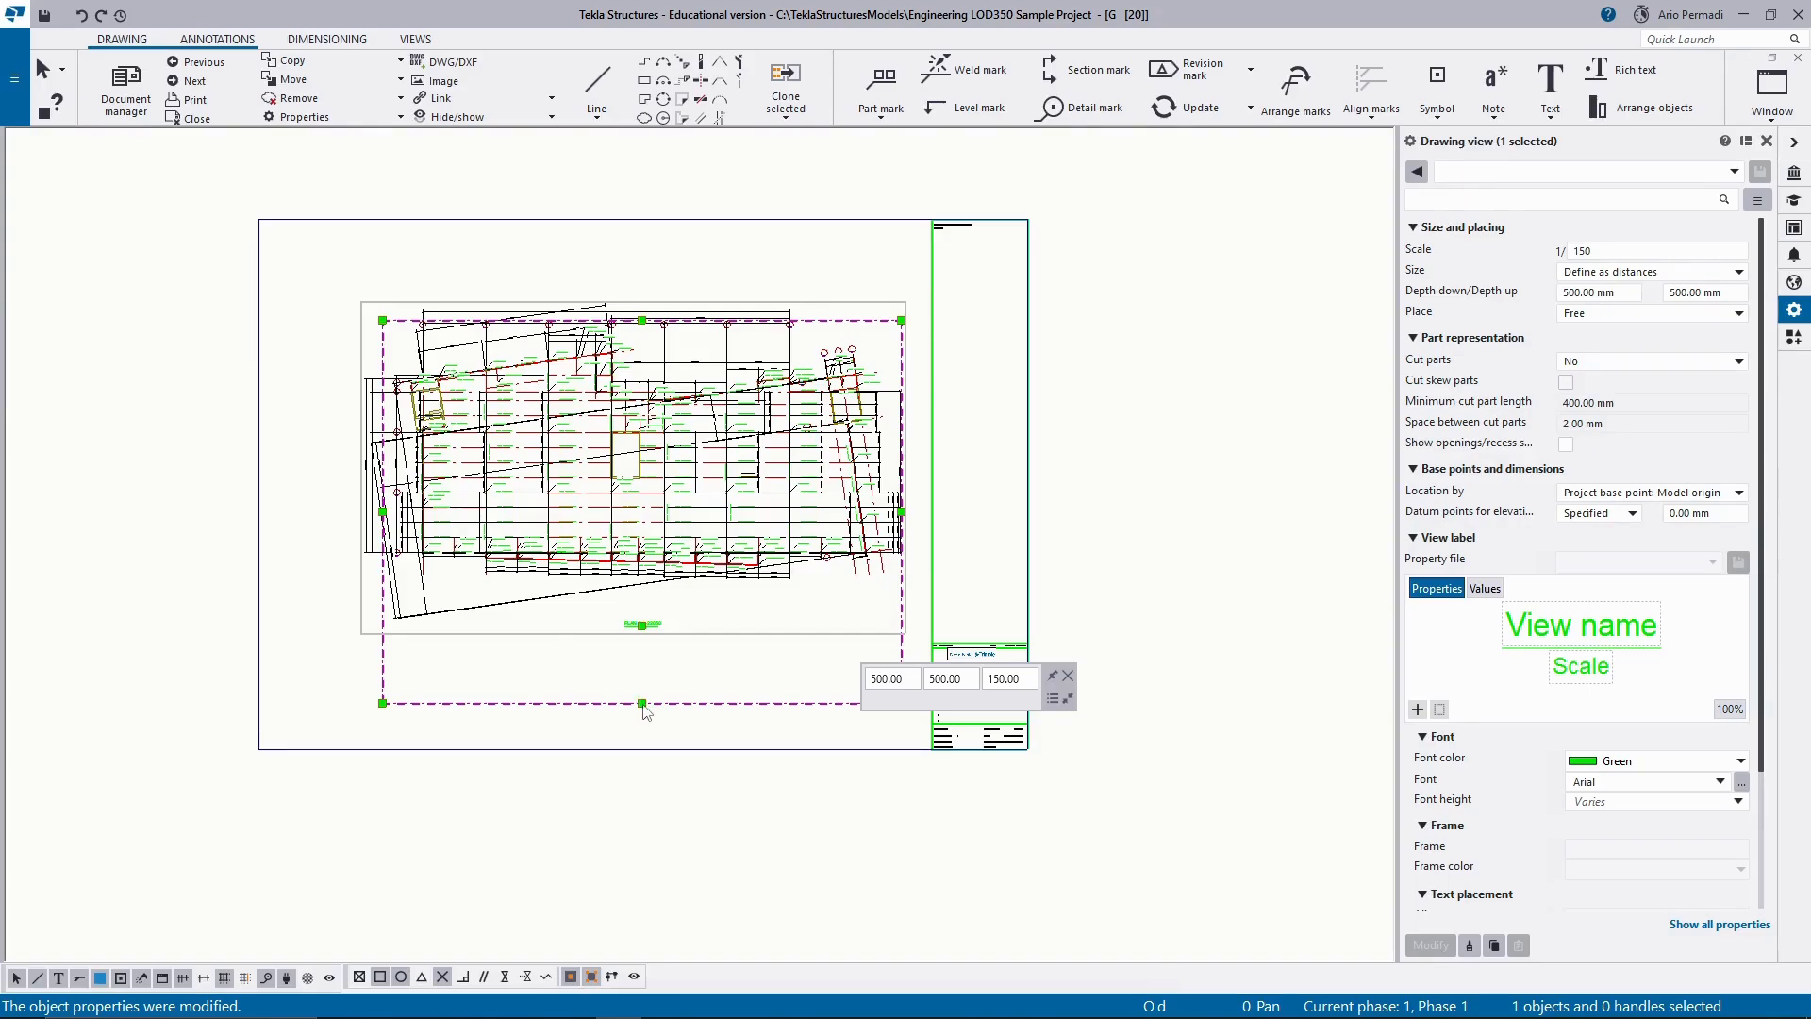
left_click_drag(642, 704, 605, 681)
left_click(1218, 425)
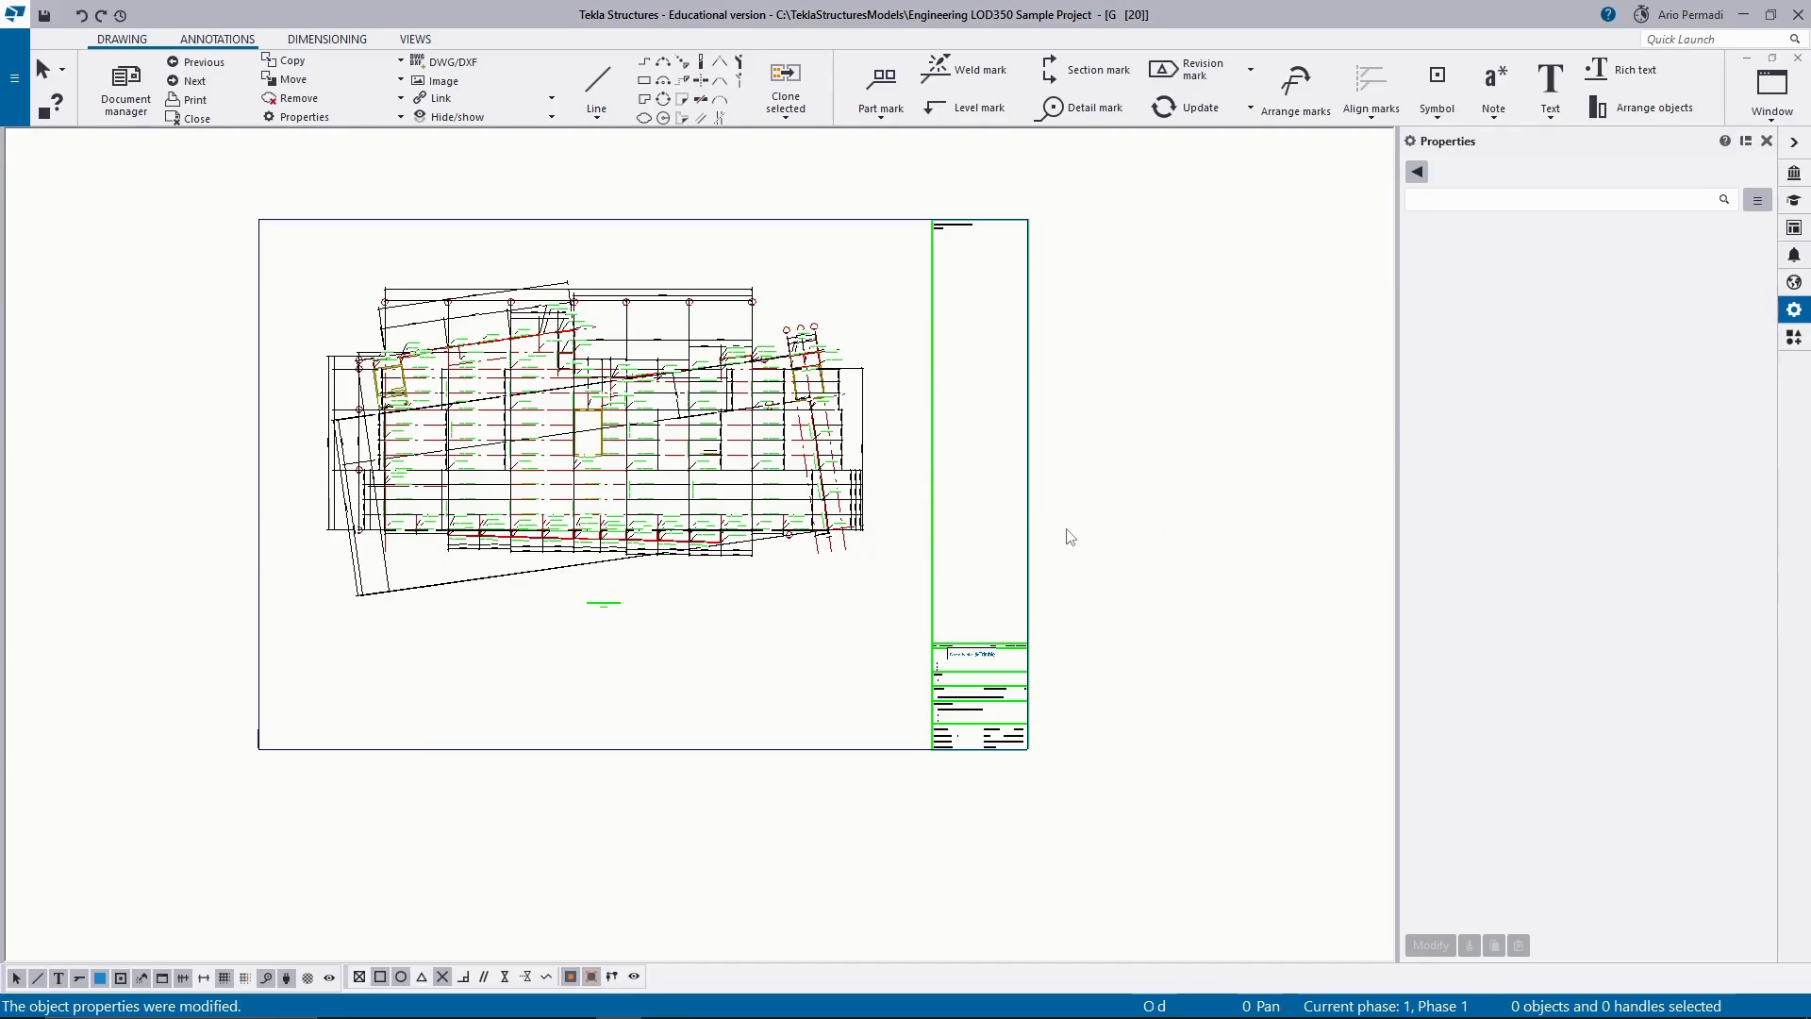
Examine the grid labels, dimensions and part marks around grids 1 and 2 and along grids B to D.
scroll(374, 476, "up", 2)
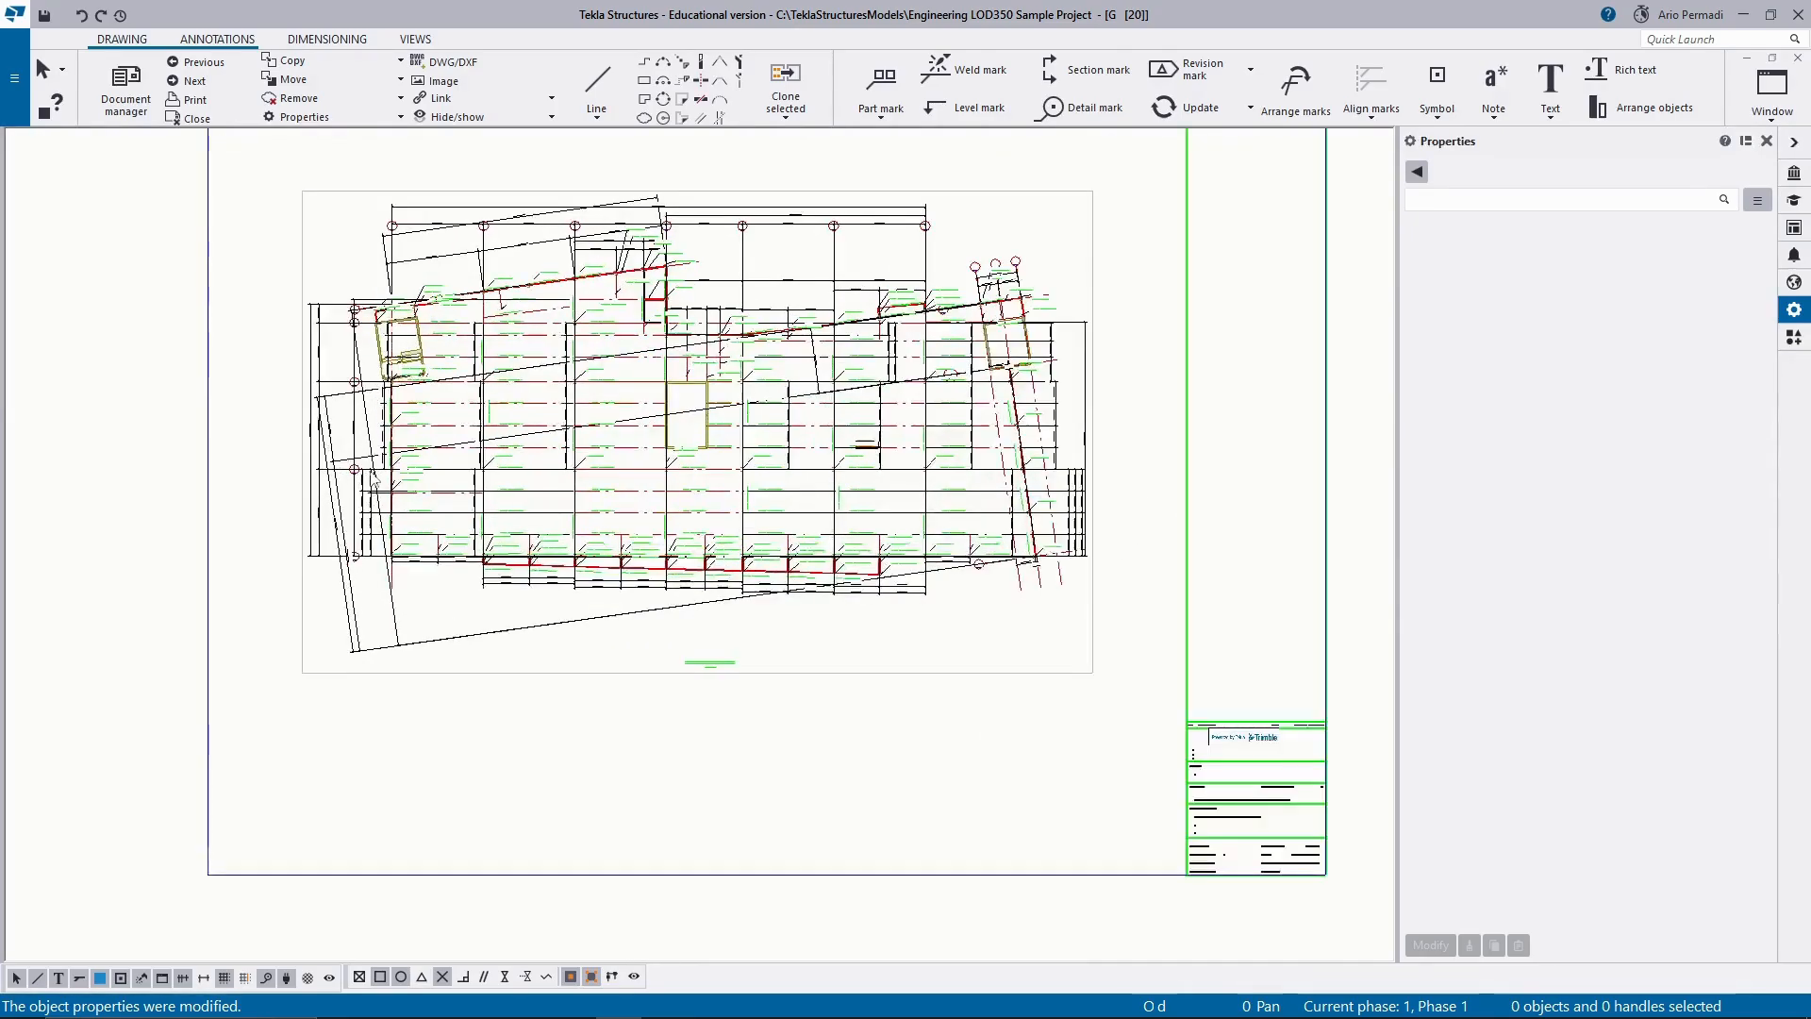
scroll(355, 583, "up", 3)
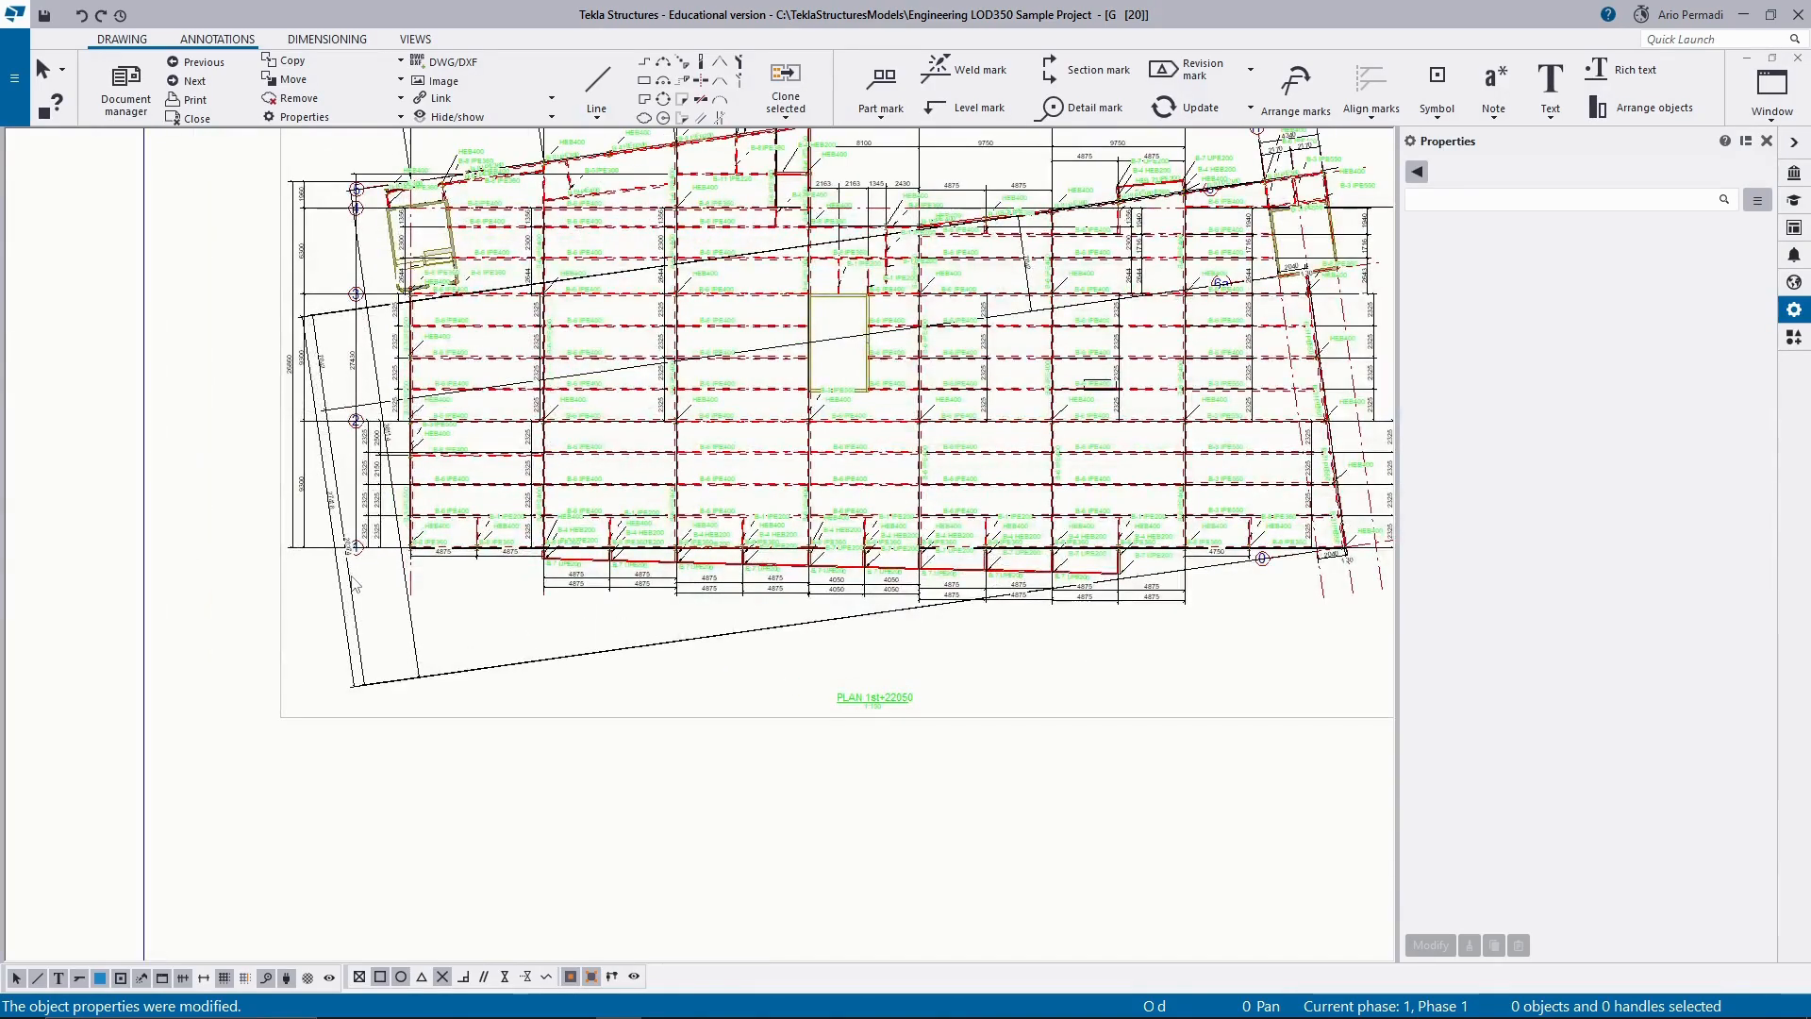
scroll(331, 405, "up", 2)
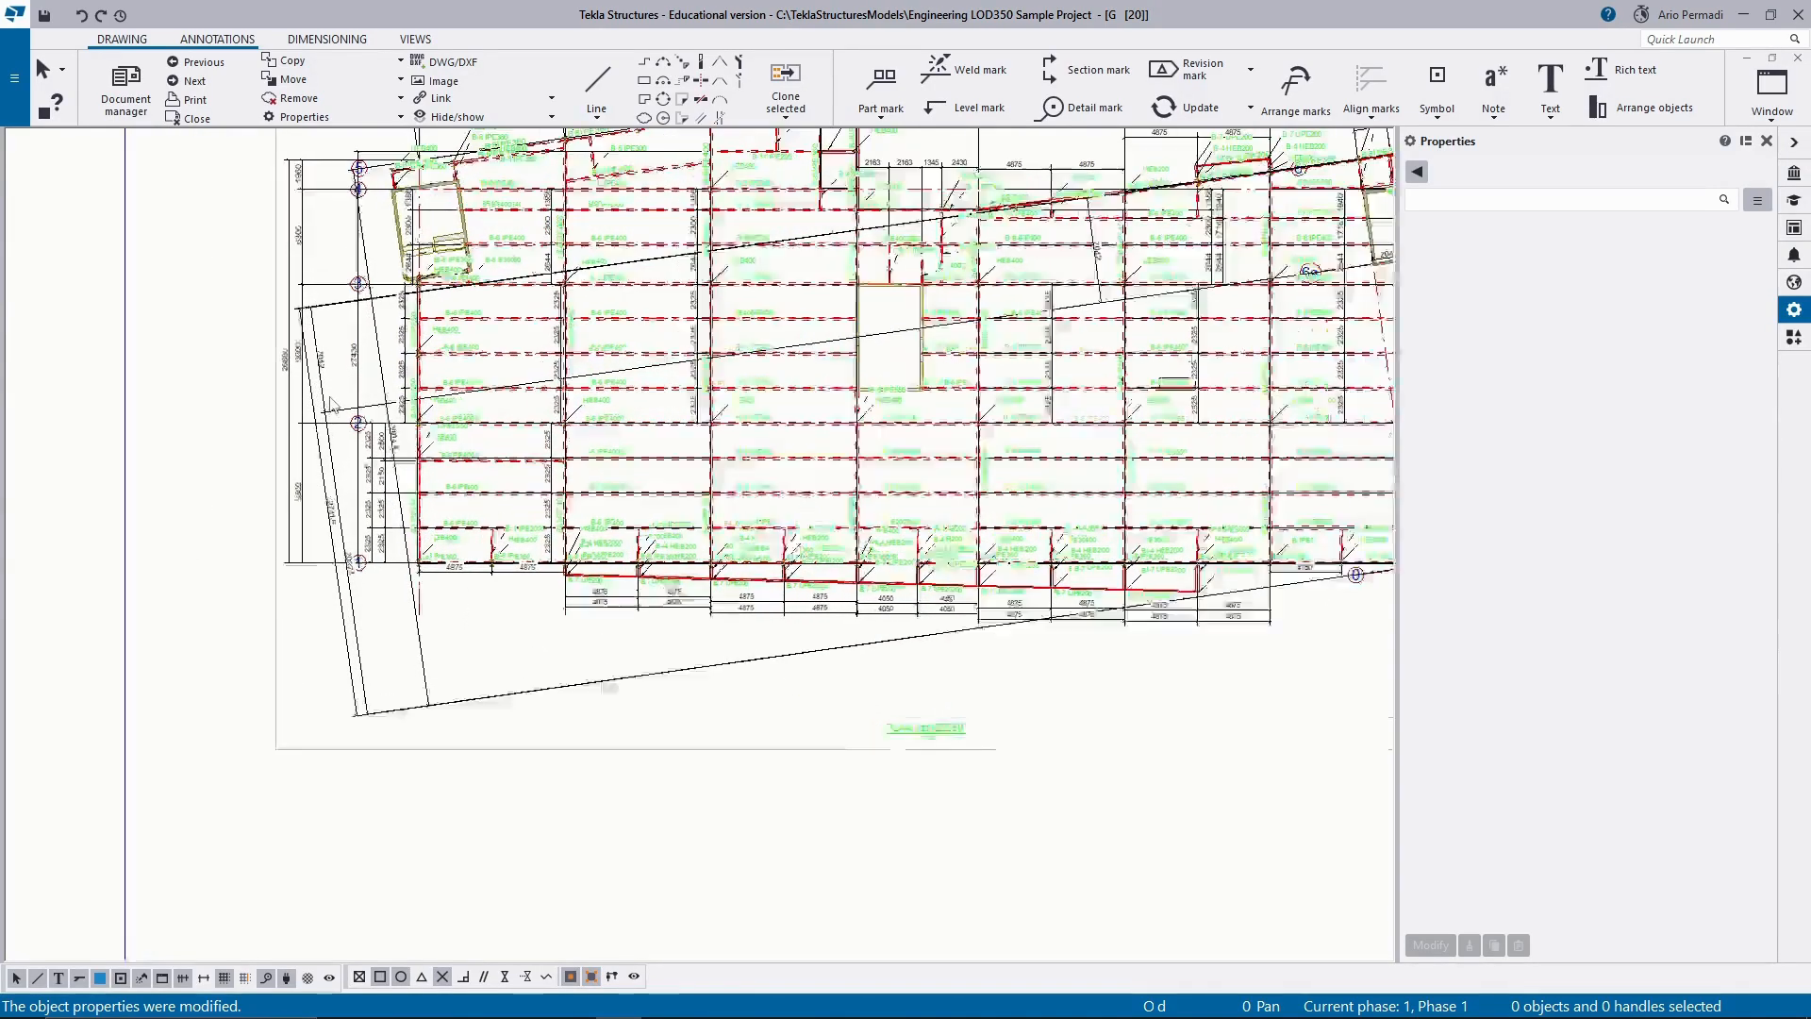
scroll(332, 404, "up", 3)
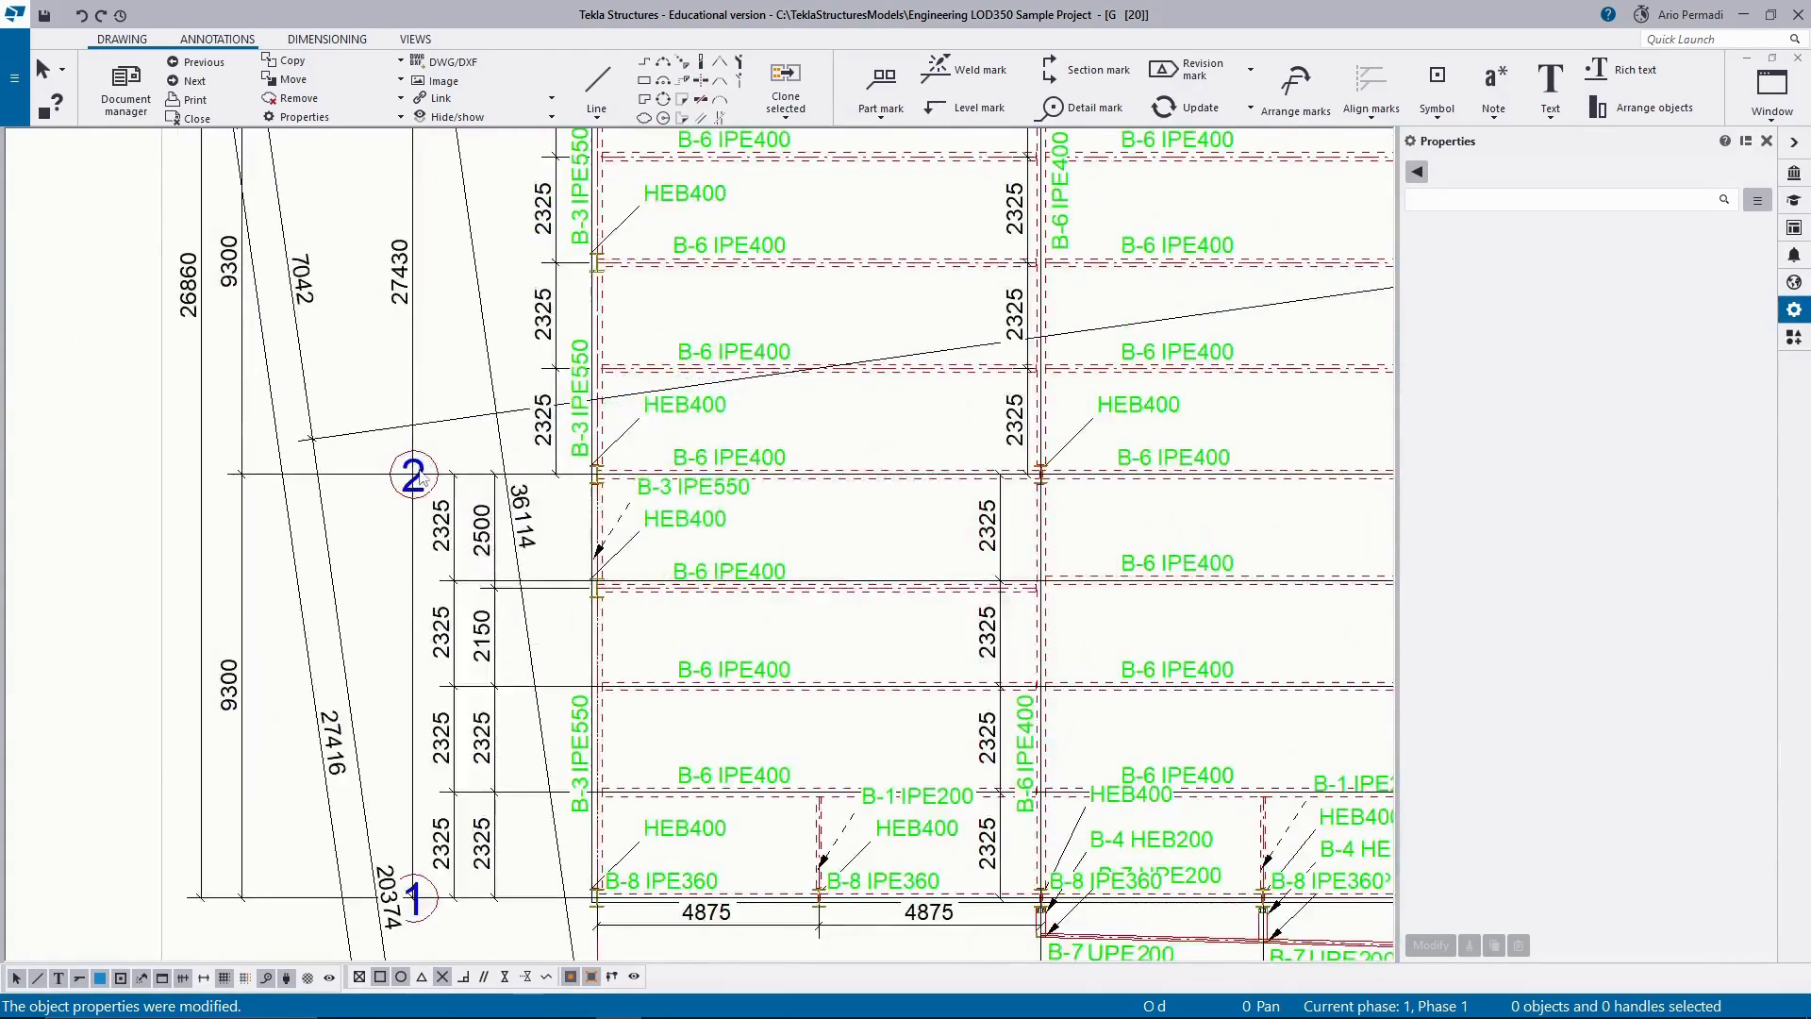
scroll(423, 485, "down", 5)
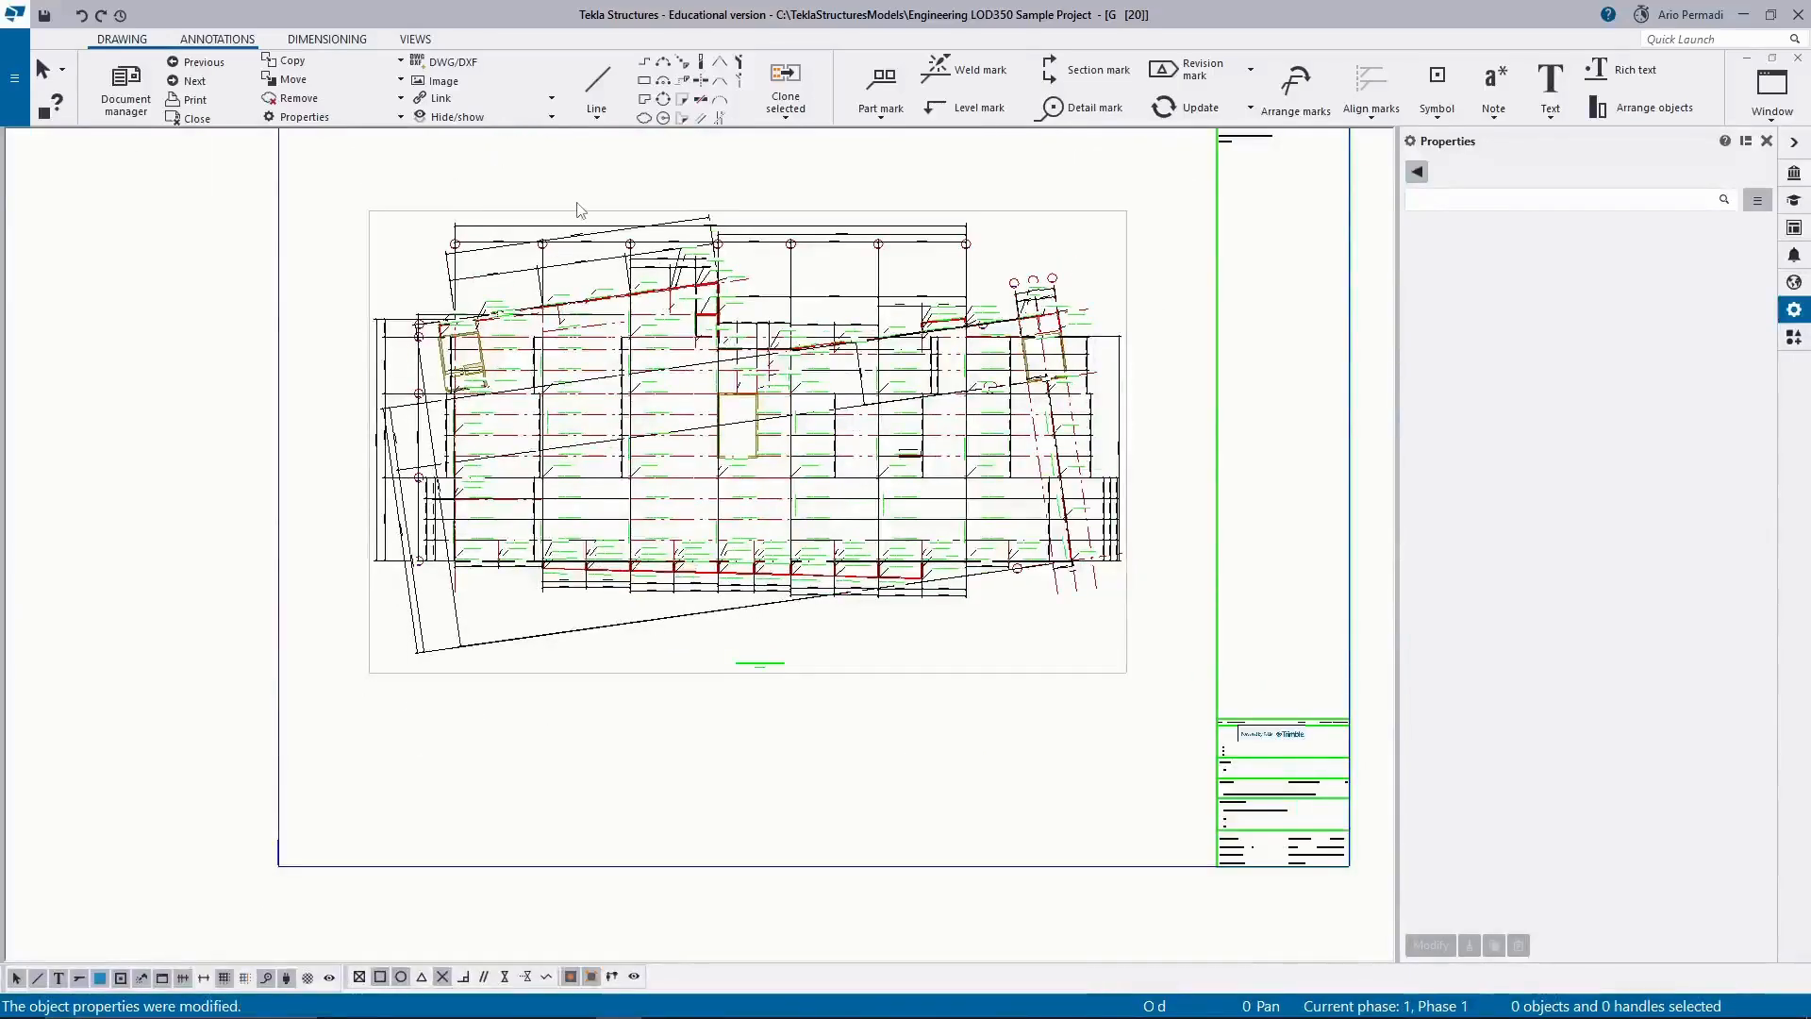
scroll(592, 211, "up", 1)
scroll(593, 212, "up", 5)
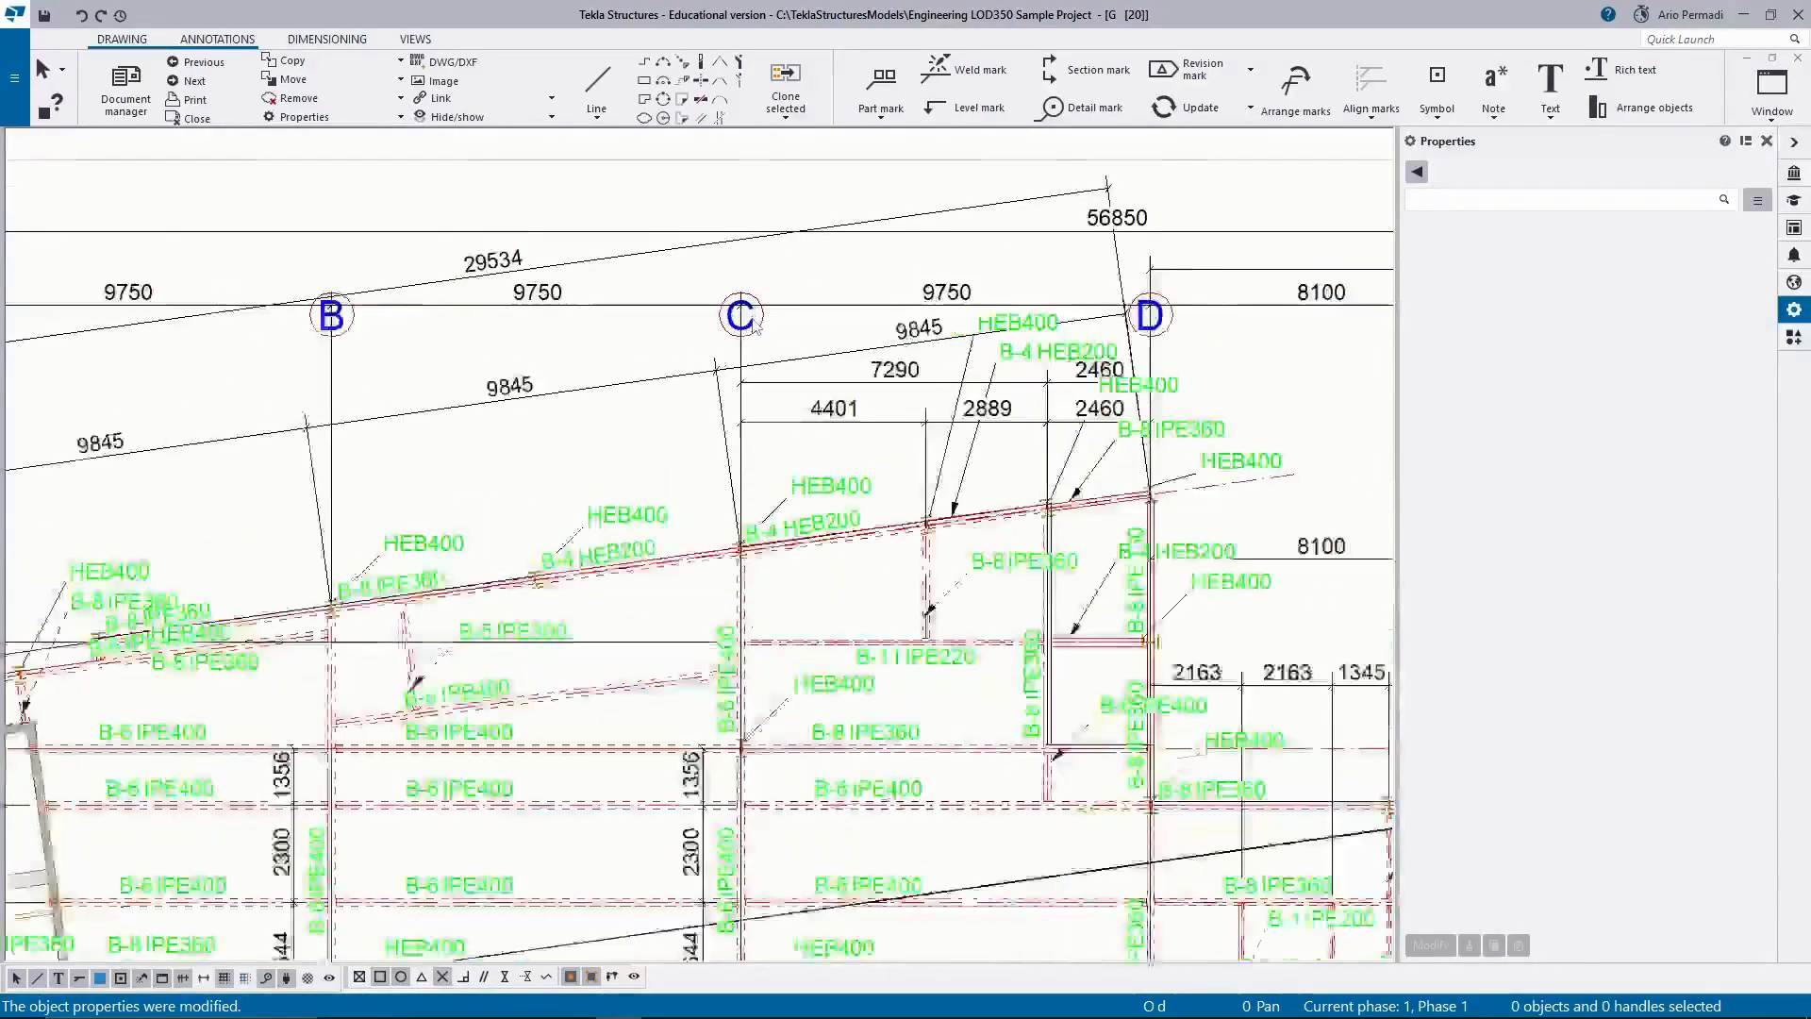
scroll(742, 326, "down", 4)
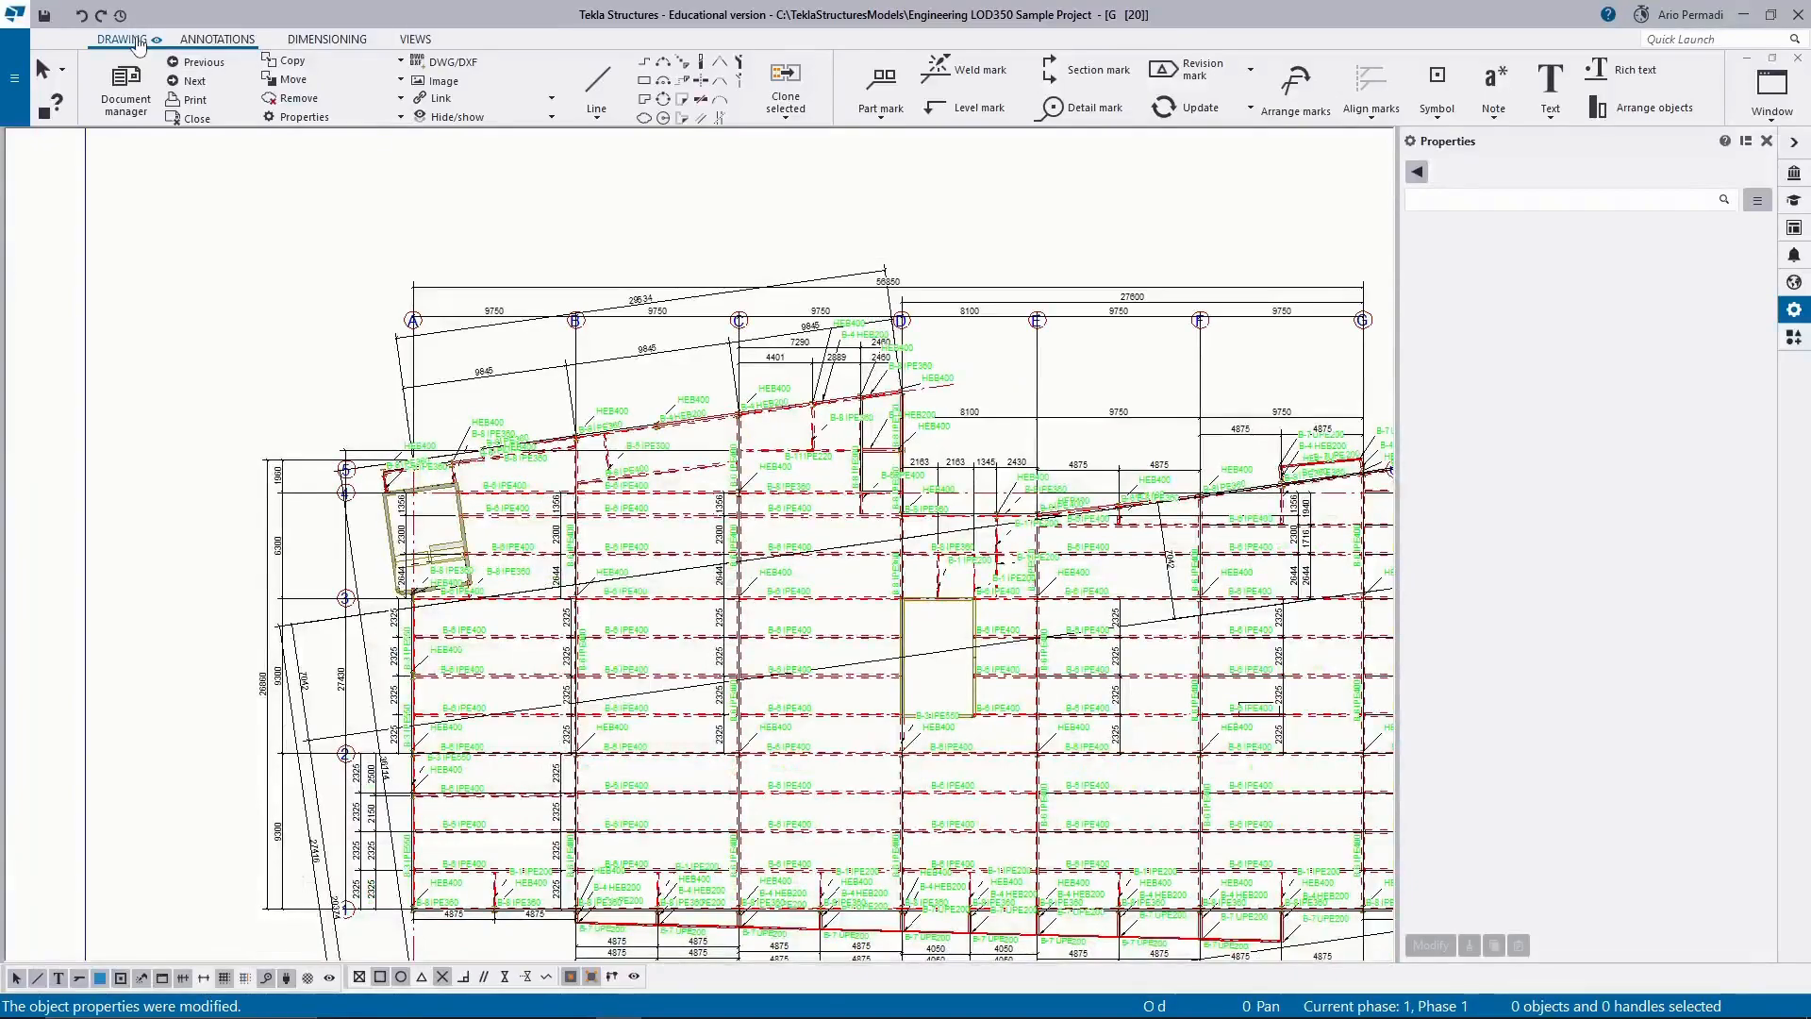
Review the annotation and dimensioning commands and inspect the dimension lines along grids A to G and the plan's lower edge.
left_click(197, 43)
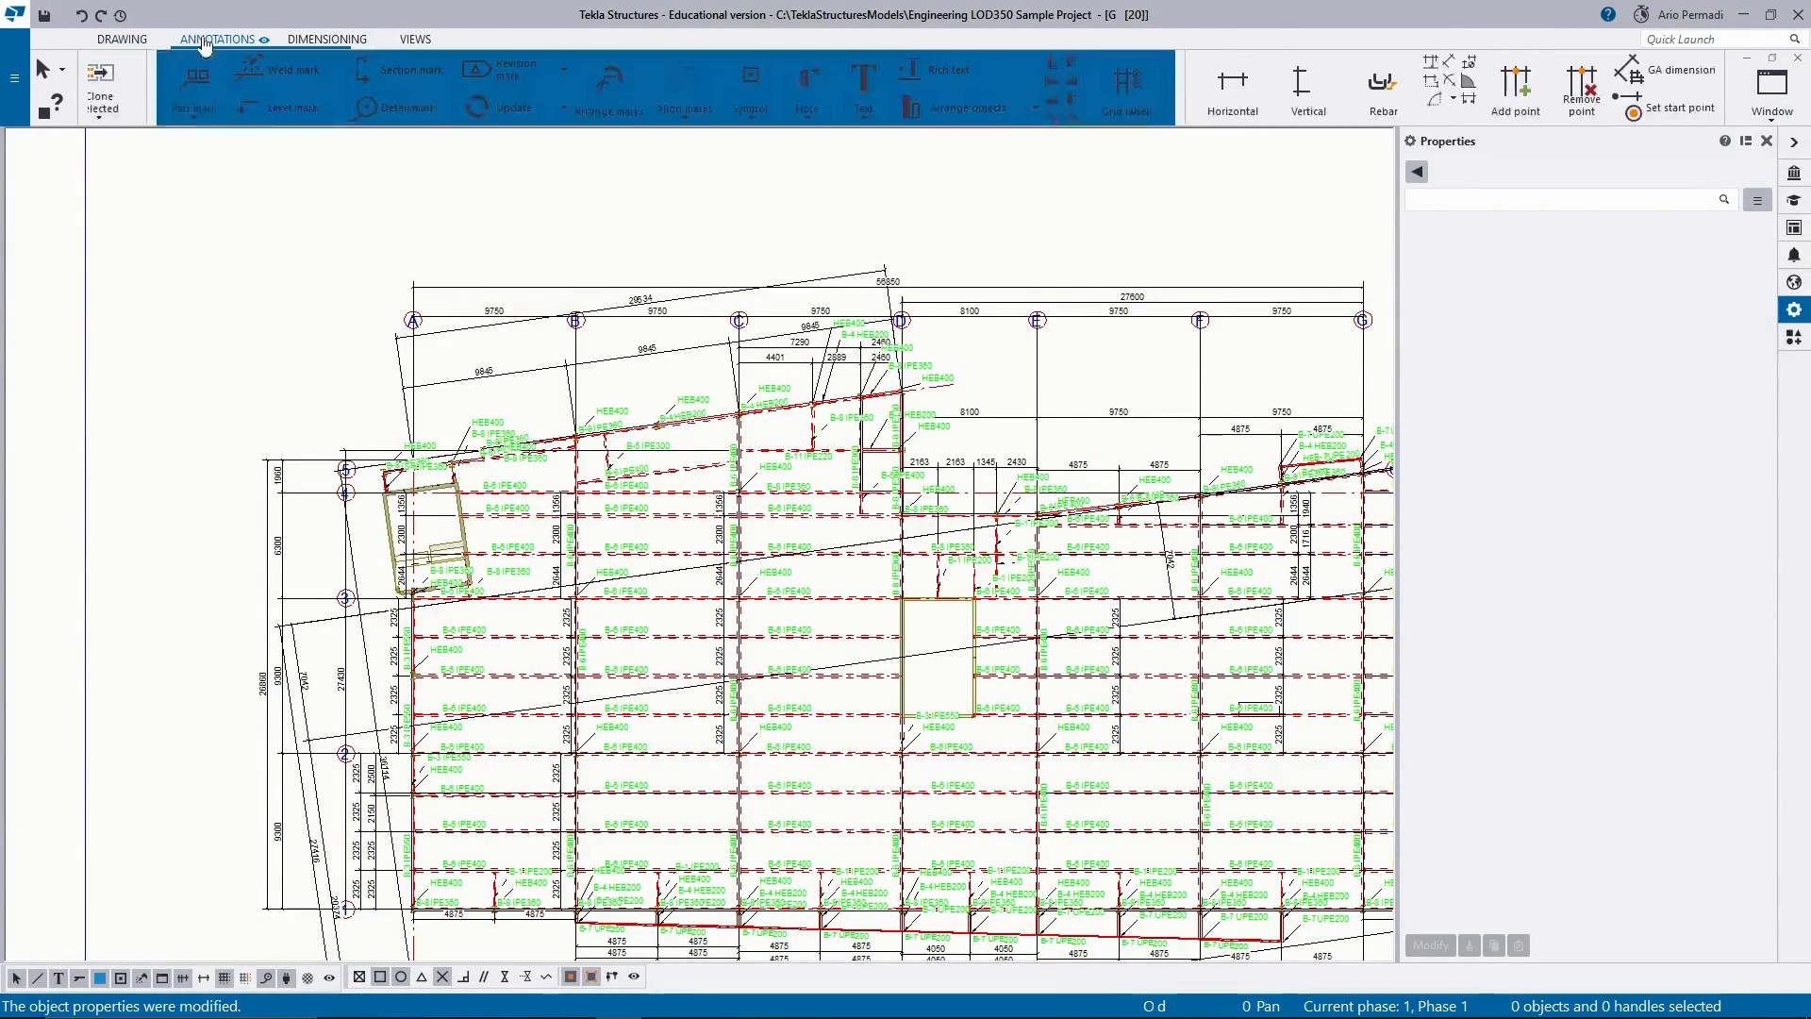
left_click(345, 41)
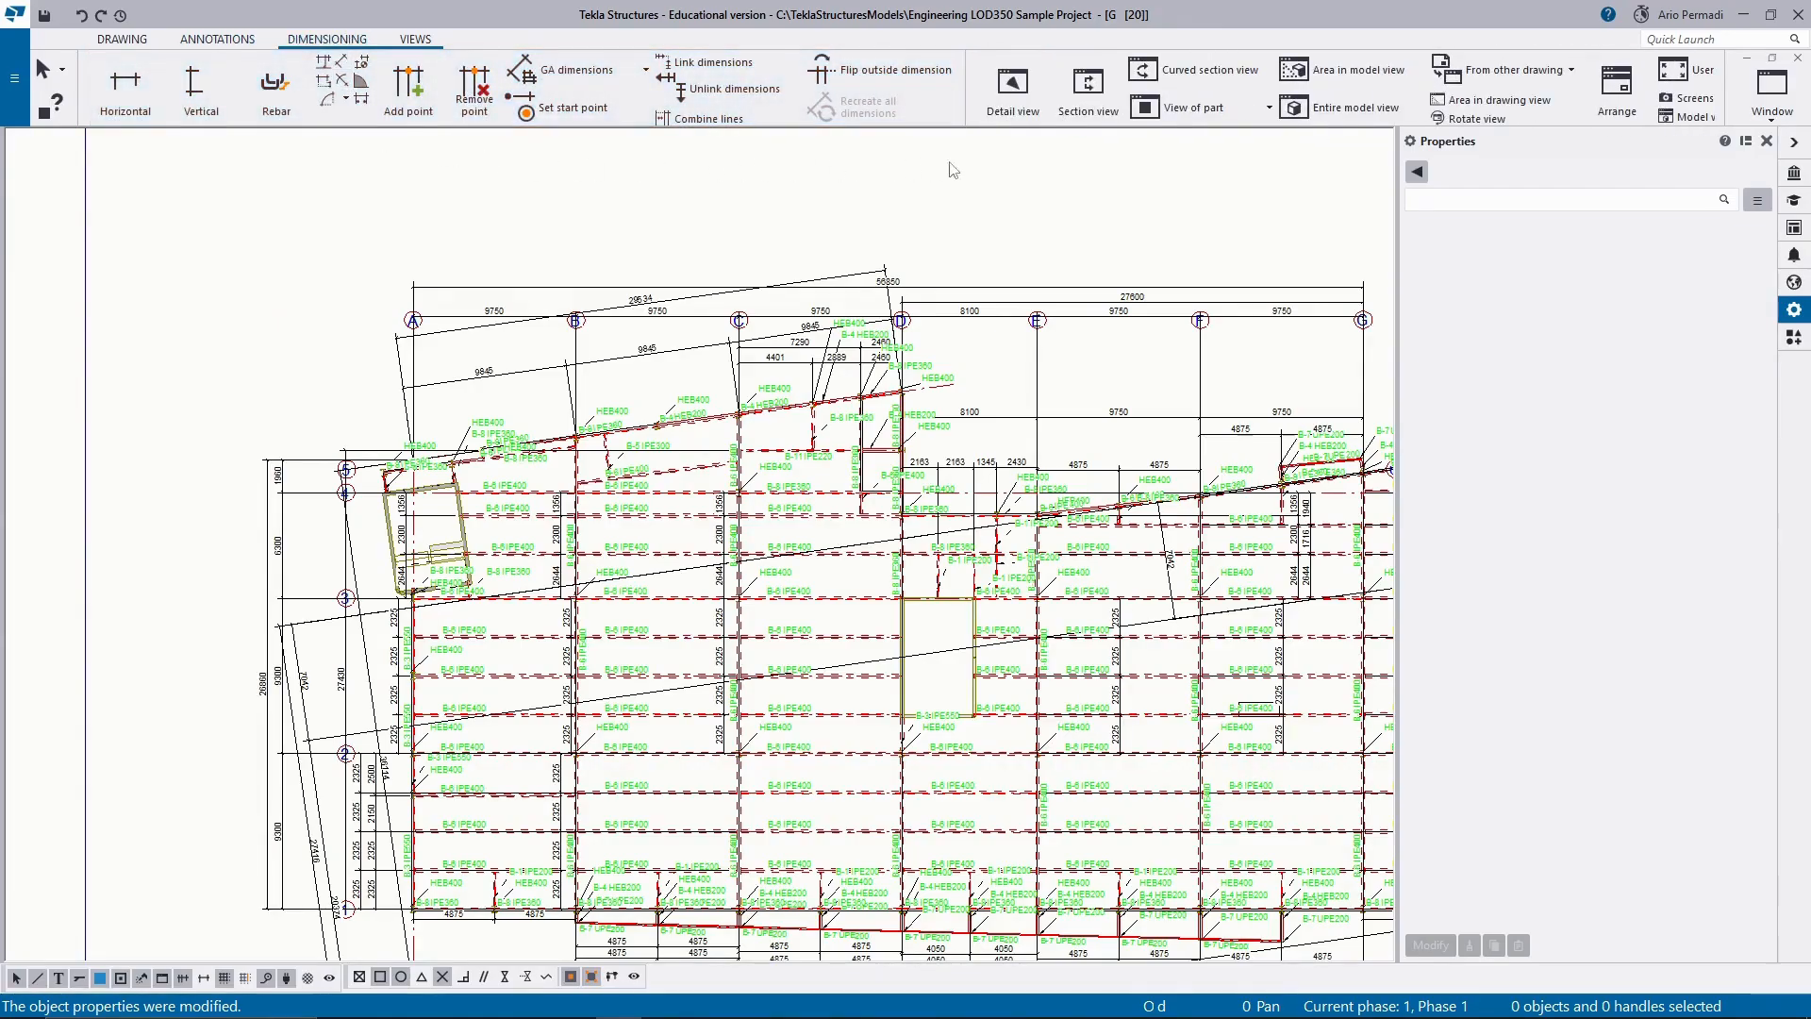
scroll(521, 325, "up", 3)
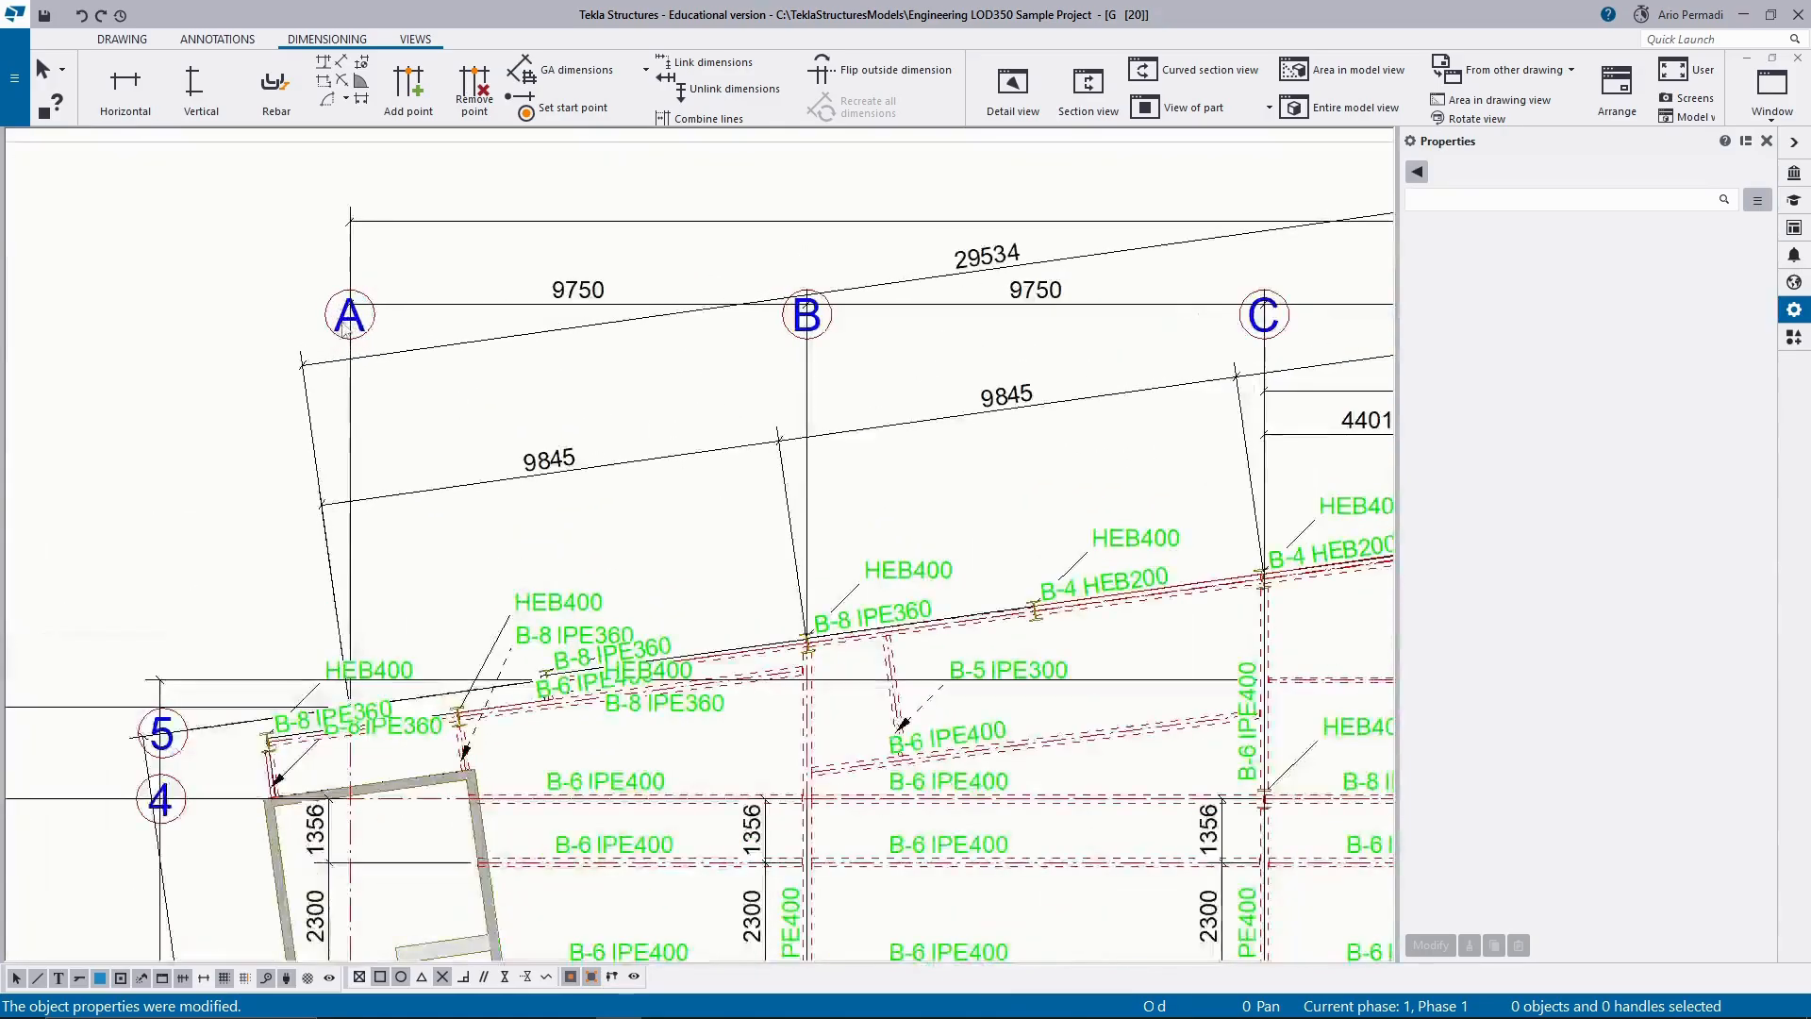
scroll(348, 322, "down", 2)
left_click(383, 319)
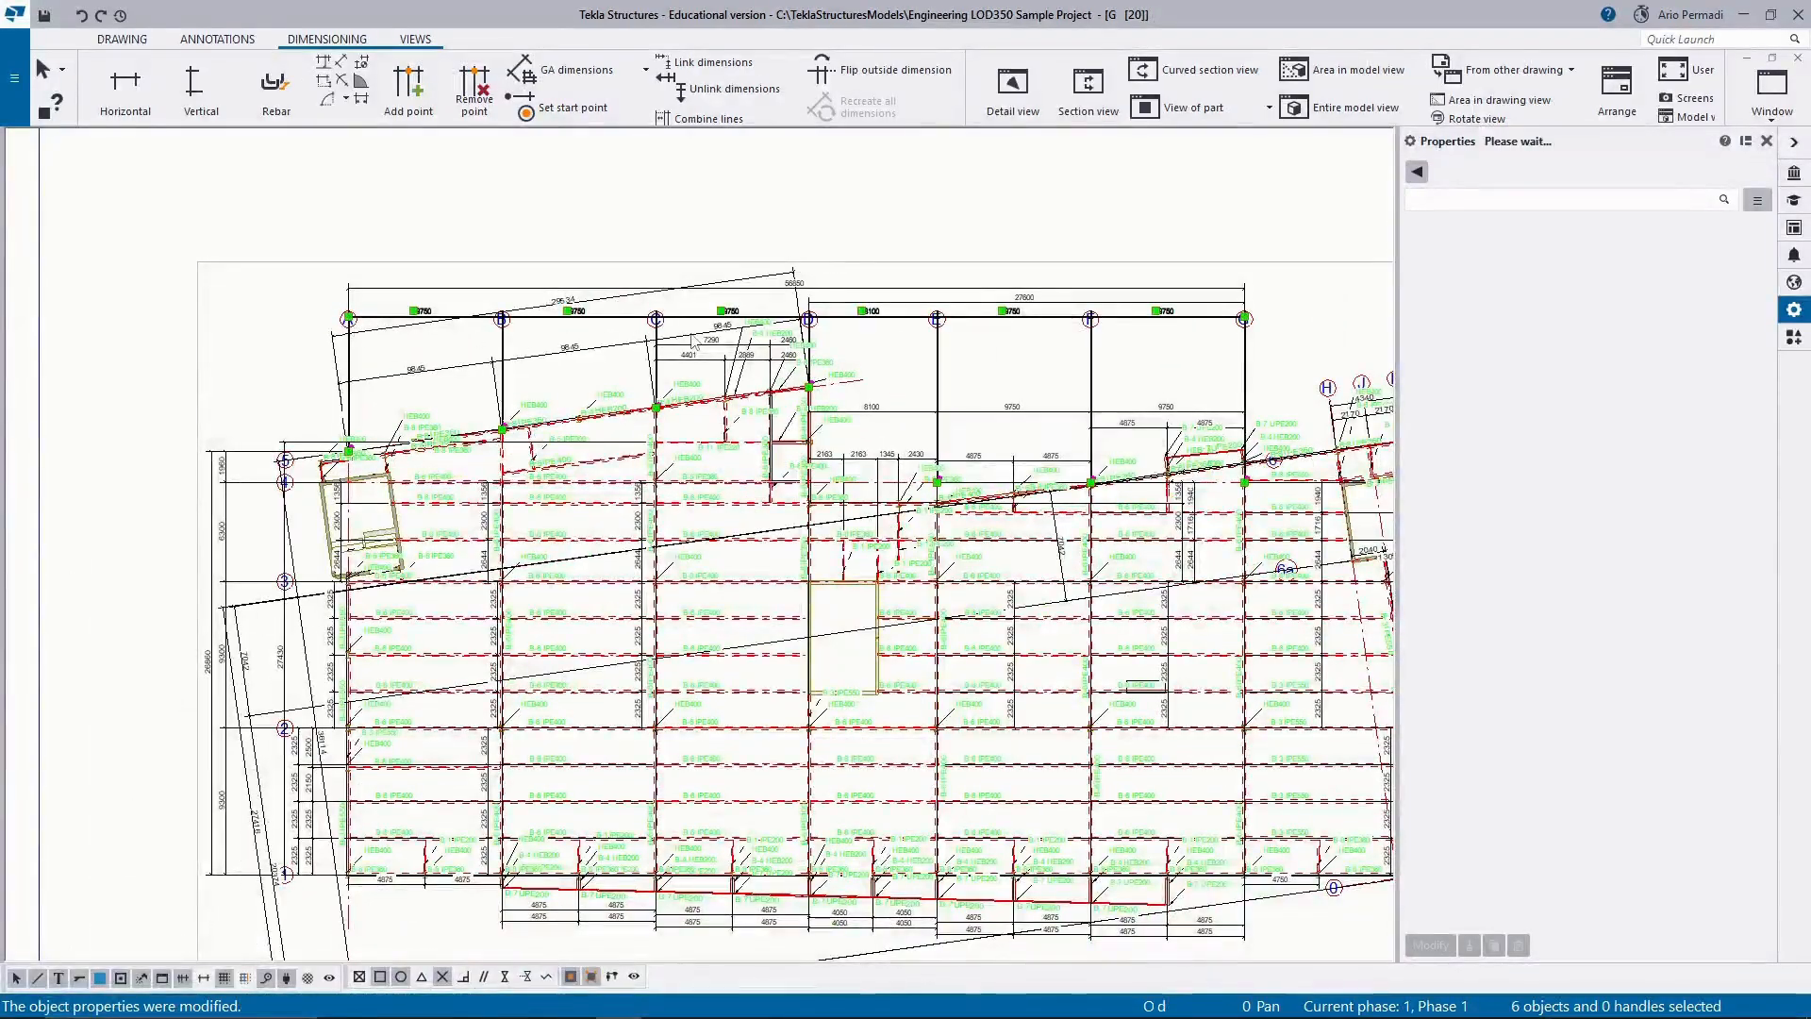
scroll(713, 328, "up", 2)
left_click(941, 356)
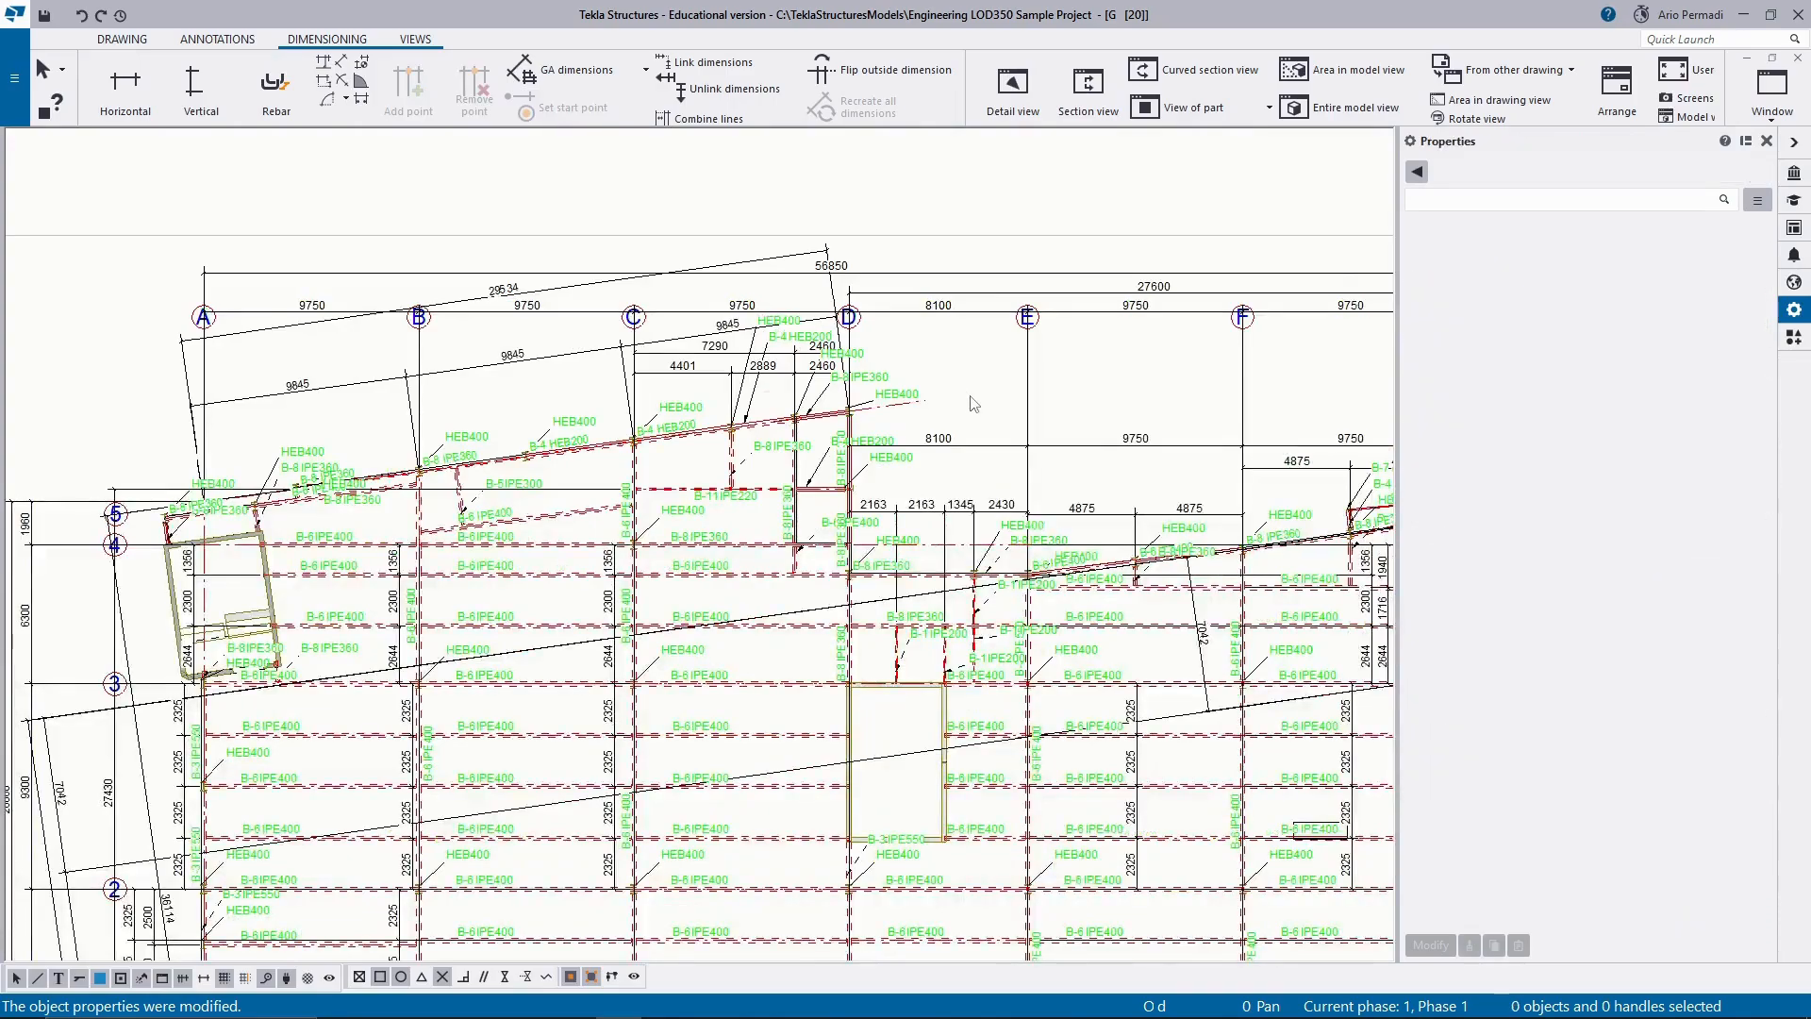
scroll(975, 397, "down", 2)
middle_click_drag(1087, 402, 798, 397)
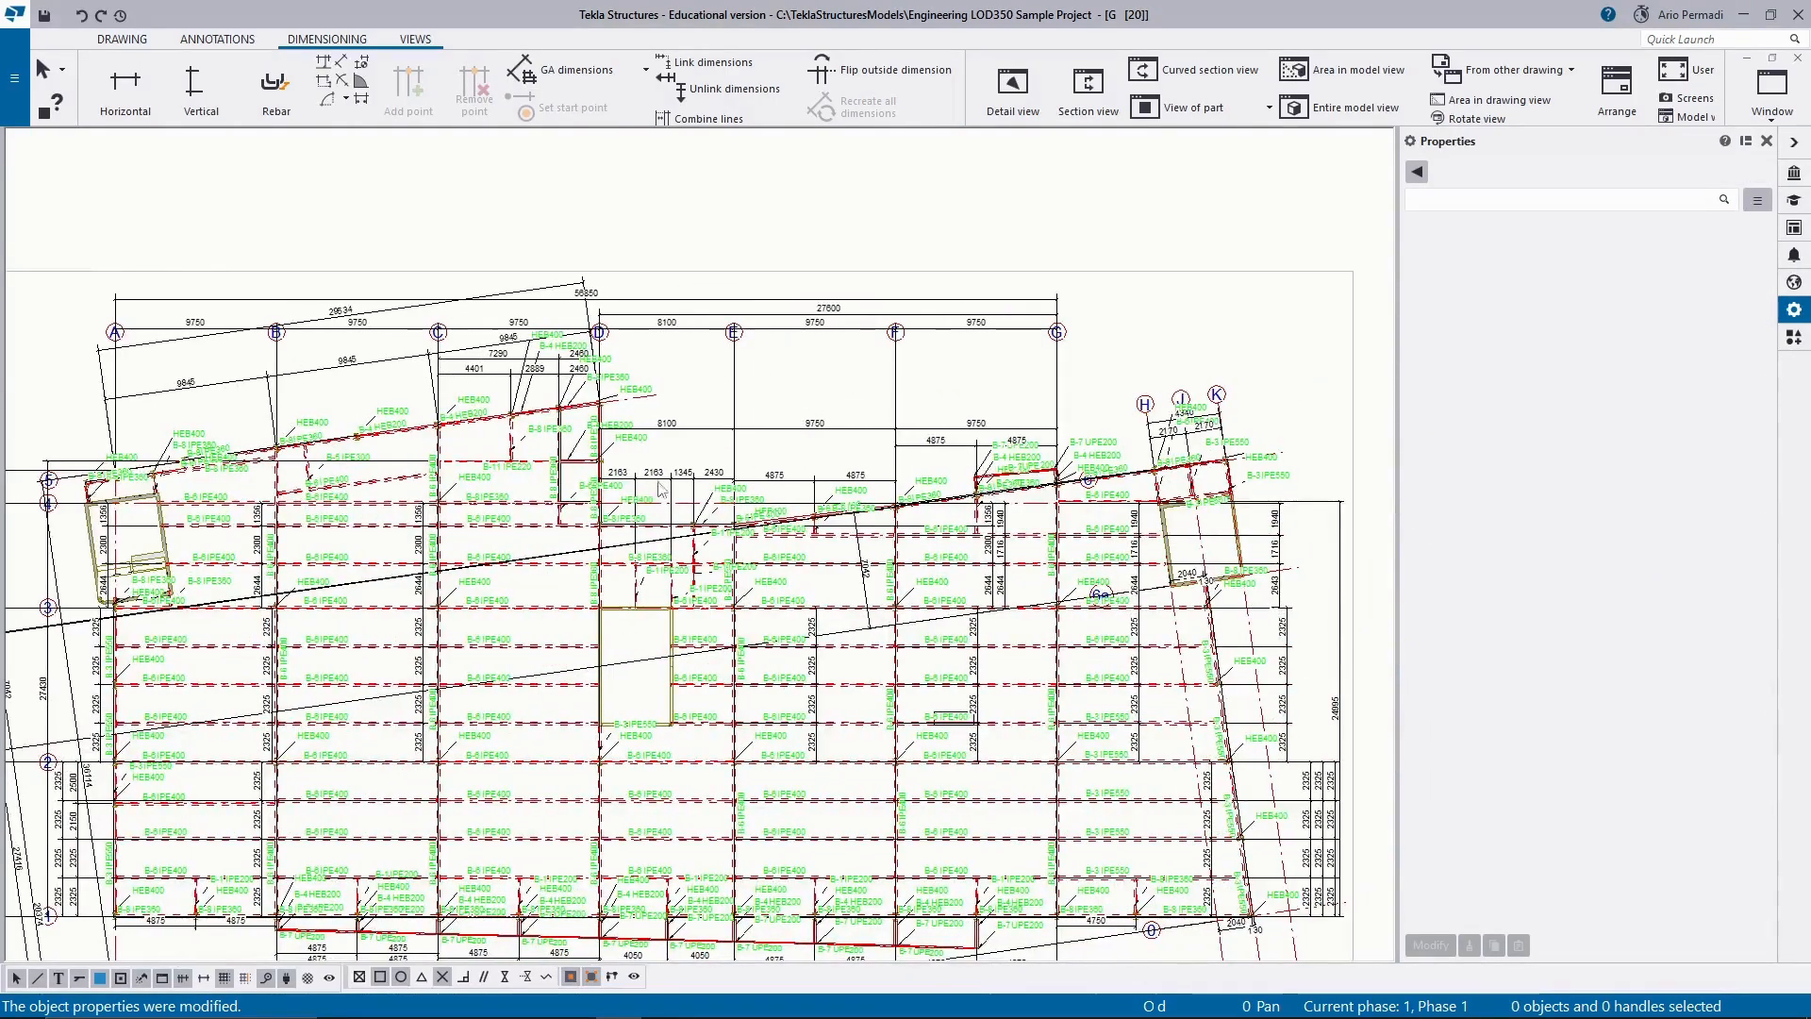
scroll(637, 498, "down", 2)
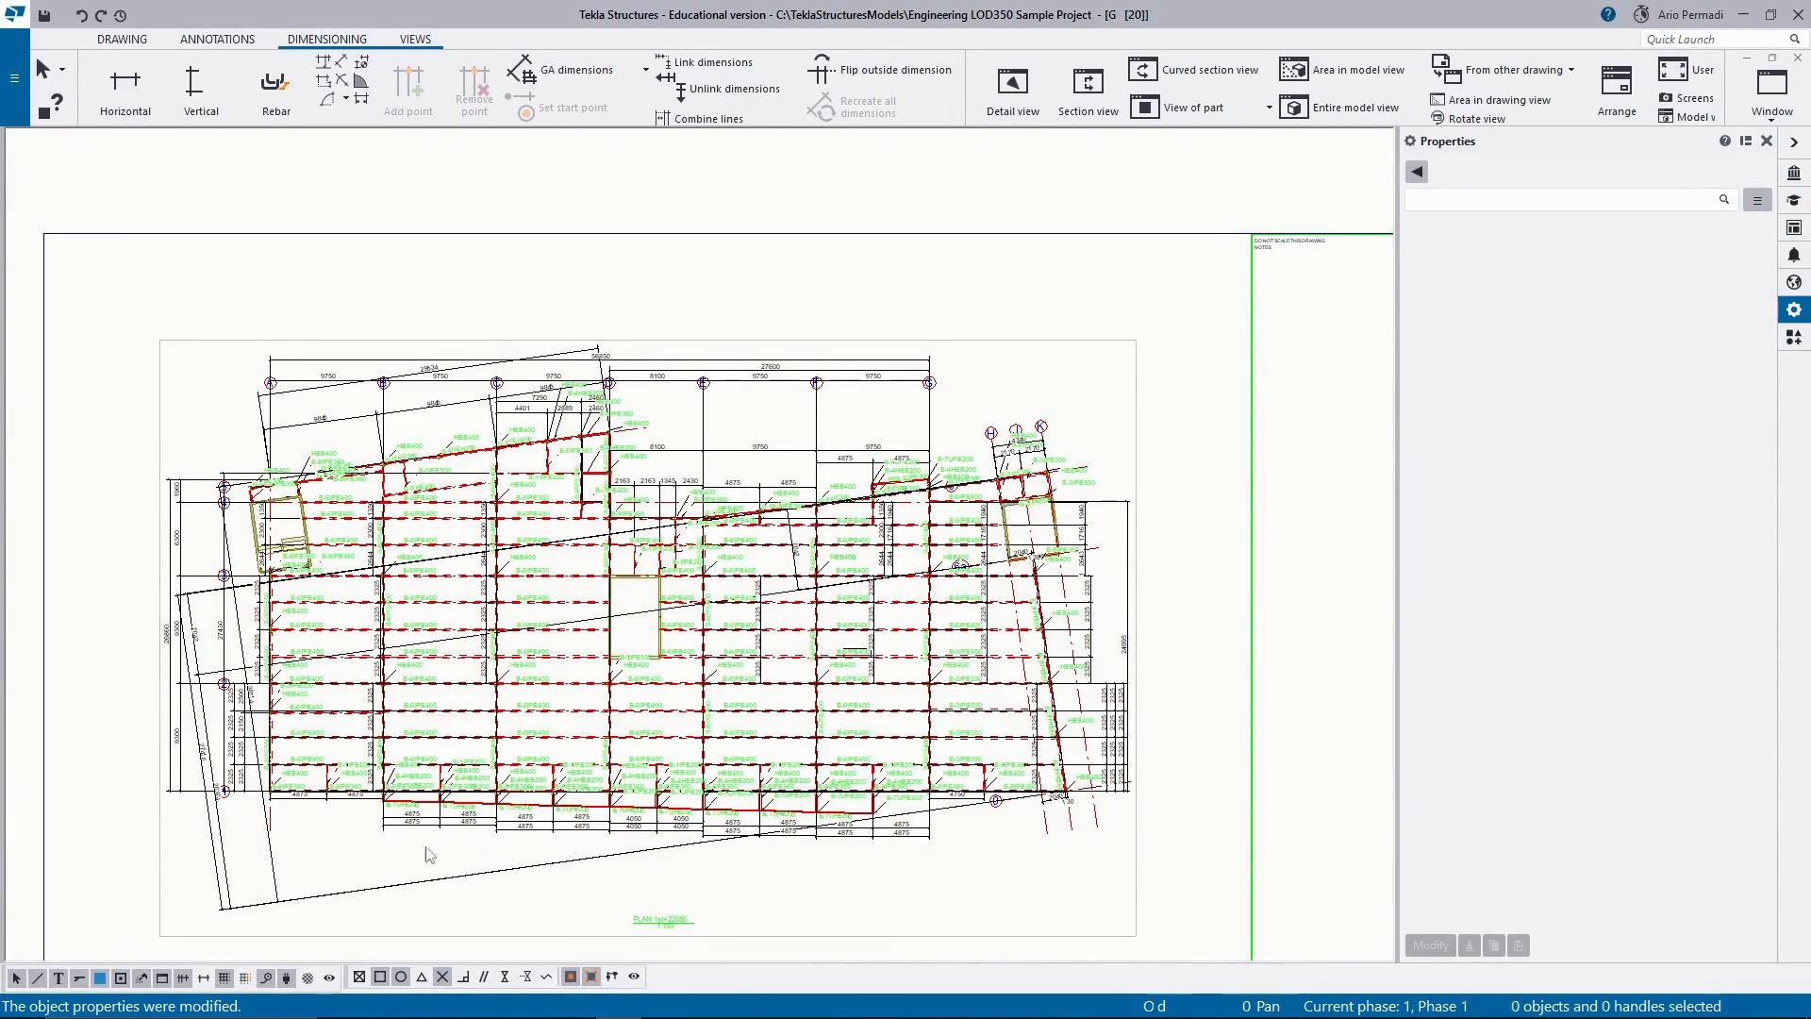
scroll(921, 817, "up", 4)
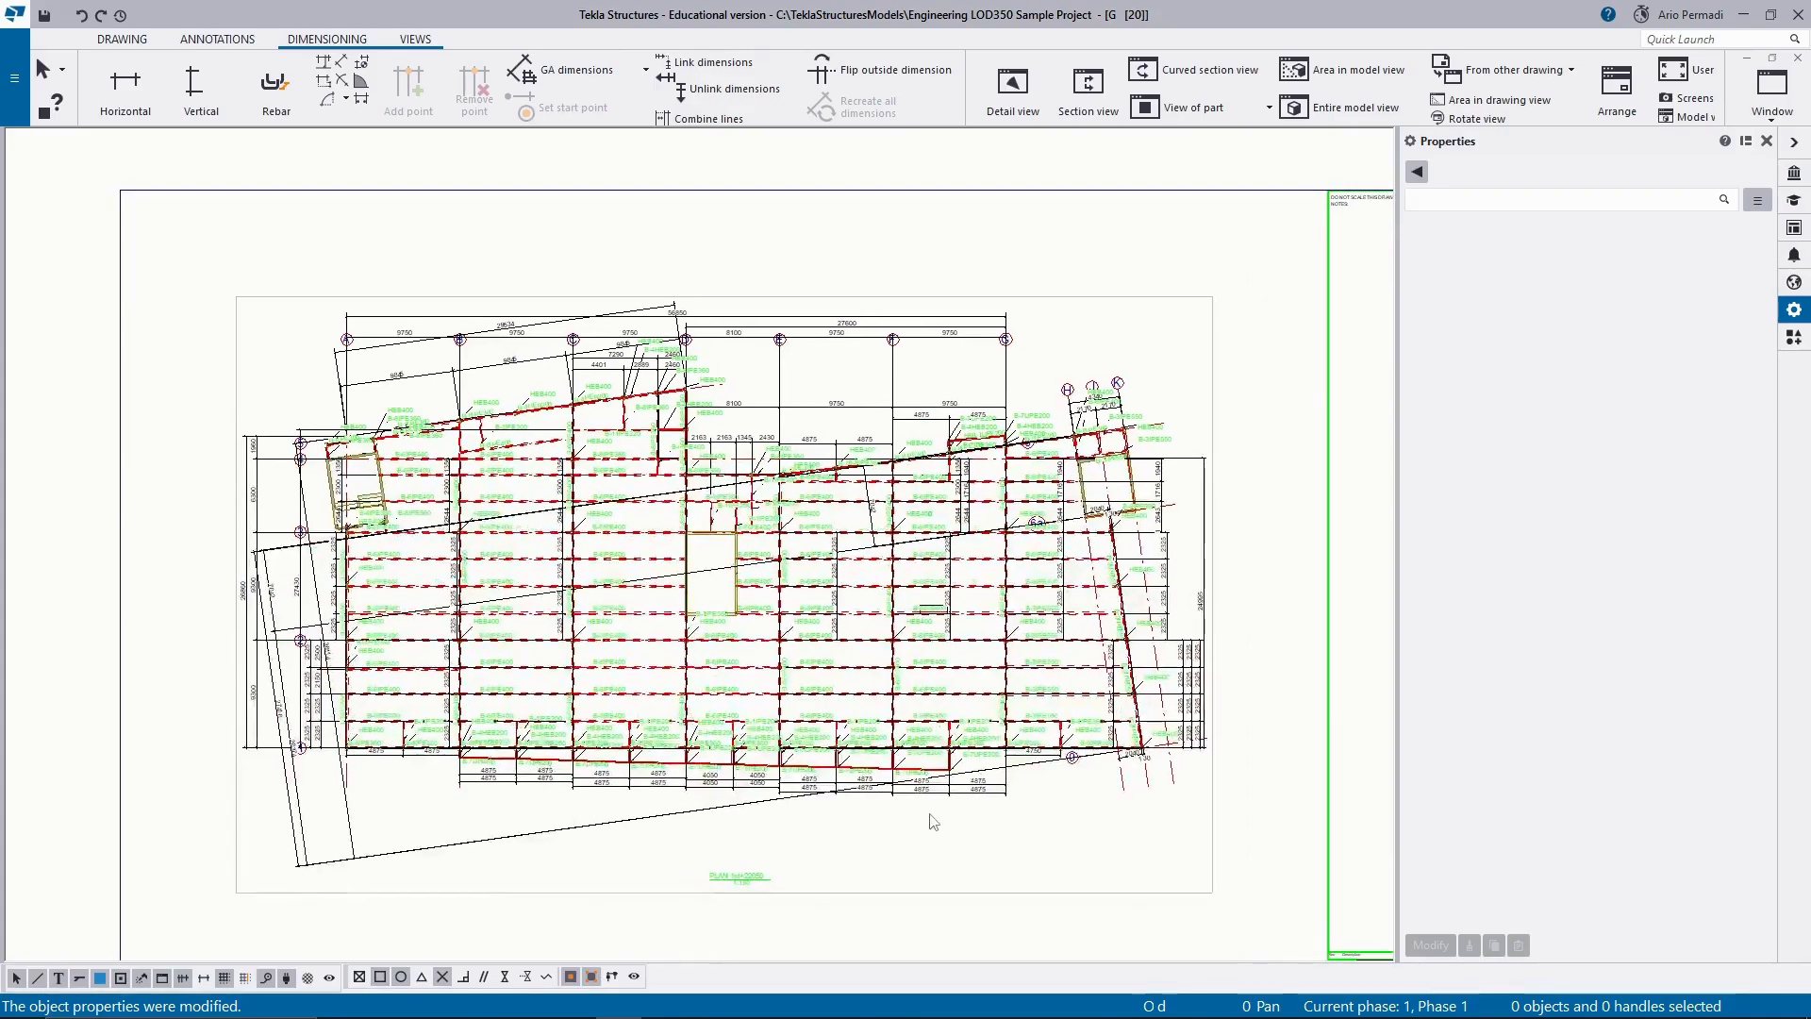
scroll(1062, 779, "down", 4)
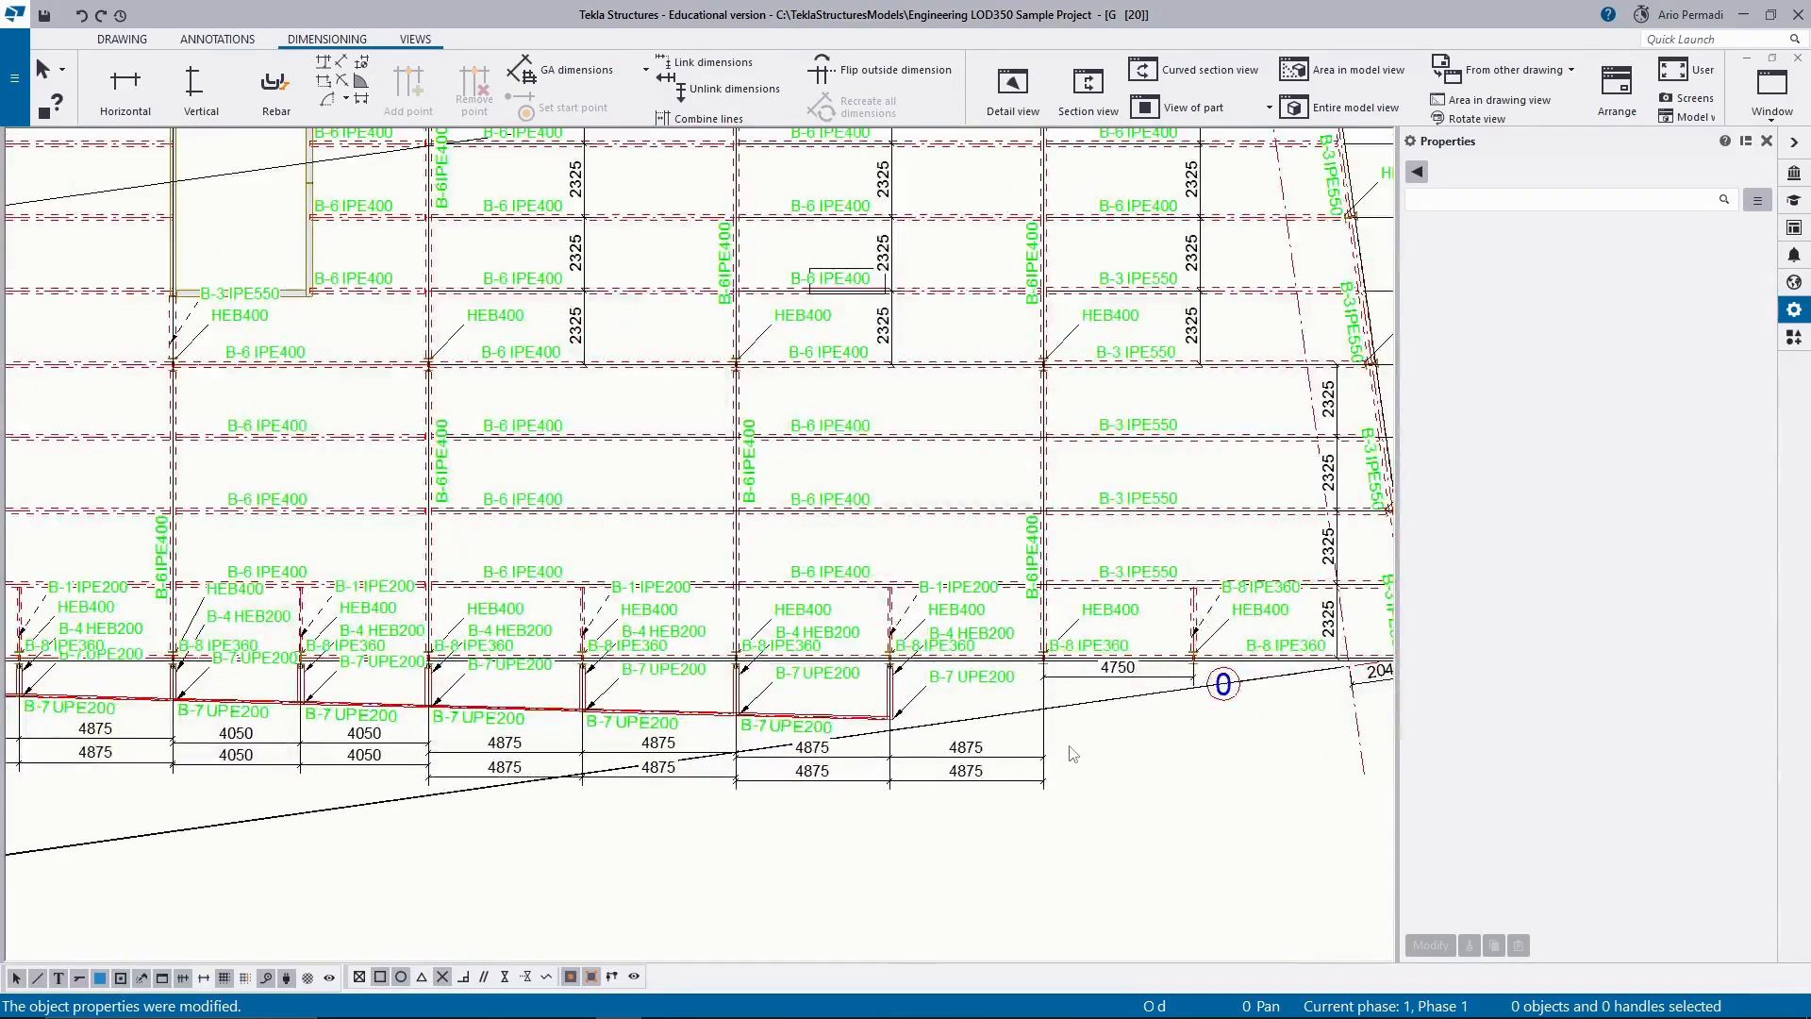
scroll(1097, 403, "up", 3)
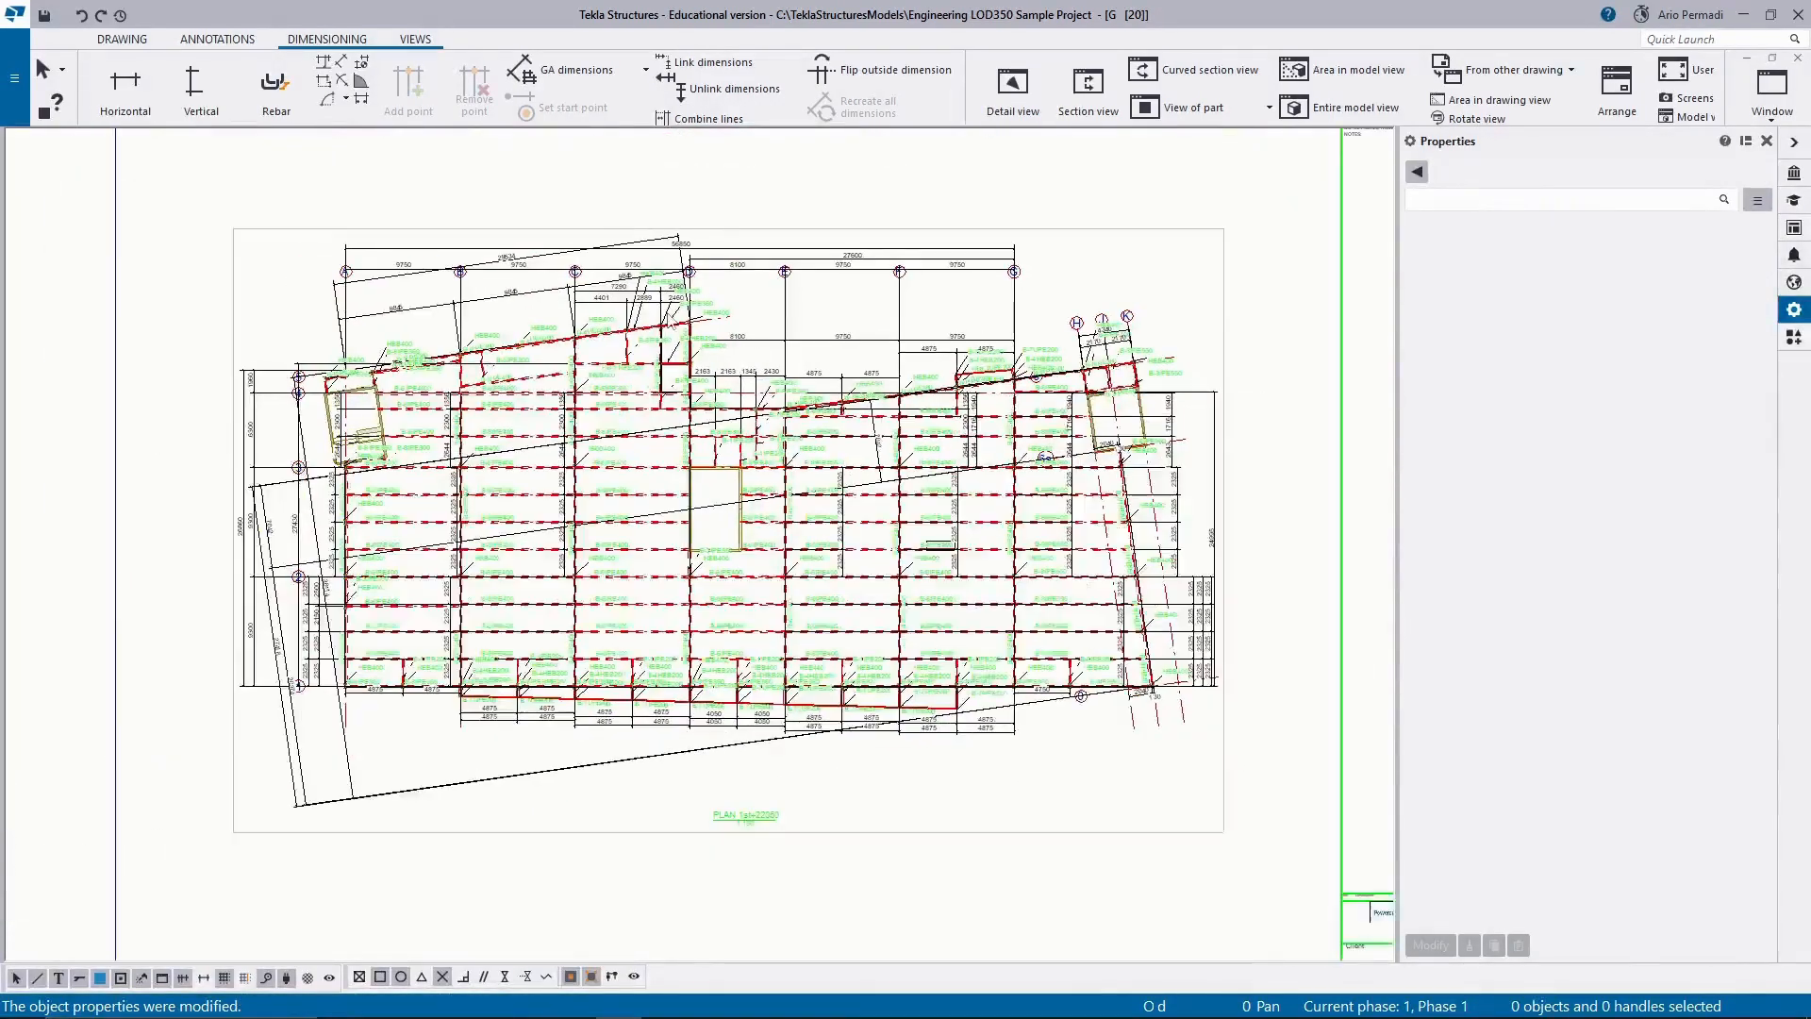
Delete the duplicate 8100, 9750, 9750 dimension line between grids D and G, below the grid label row.
scroll(1097, 403, "up", 3)
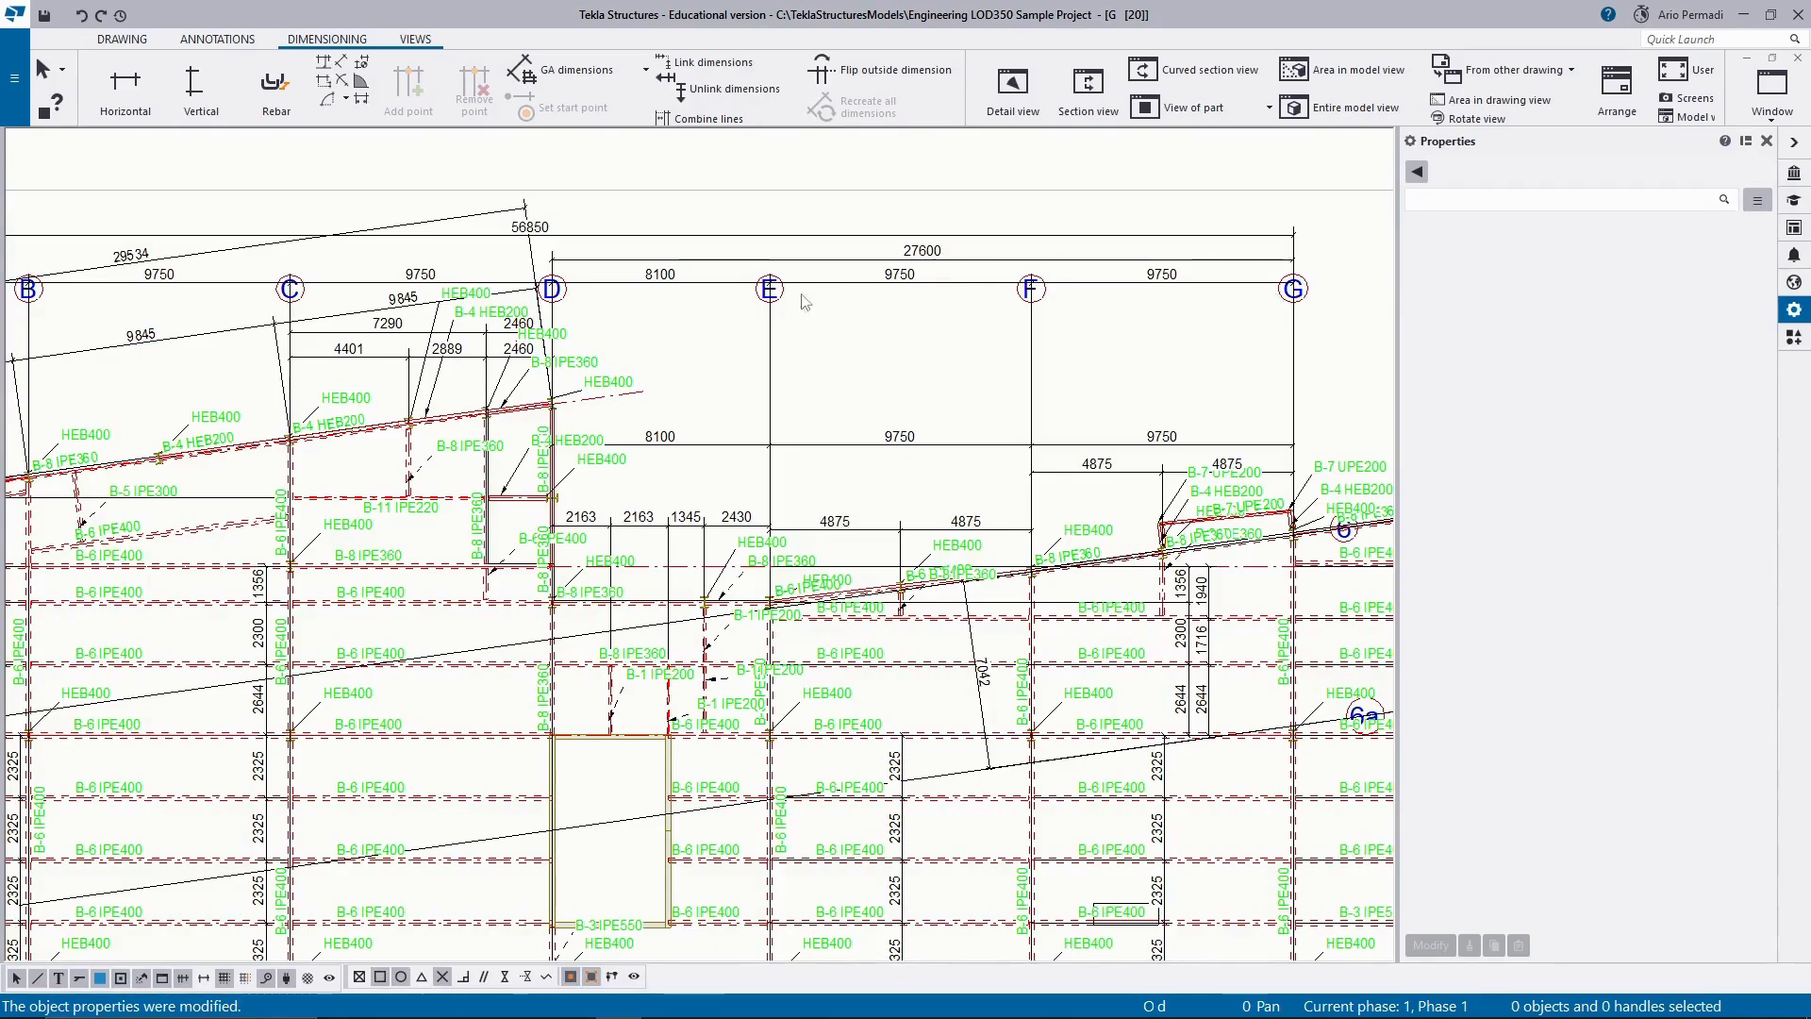
left_click_drag(1179, 382, 1064, 457)
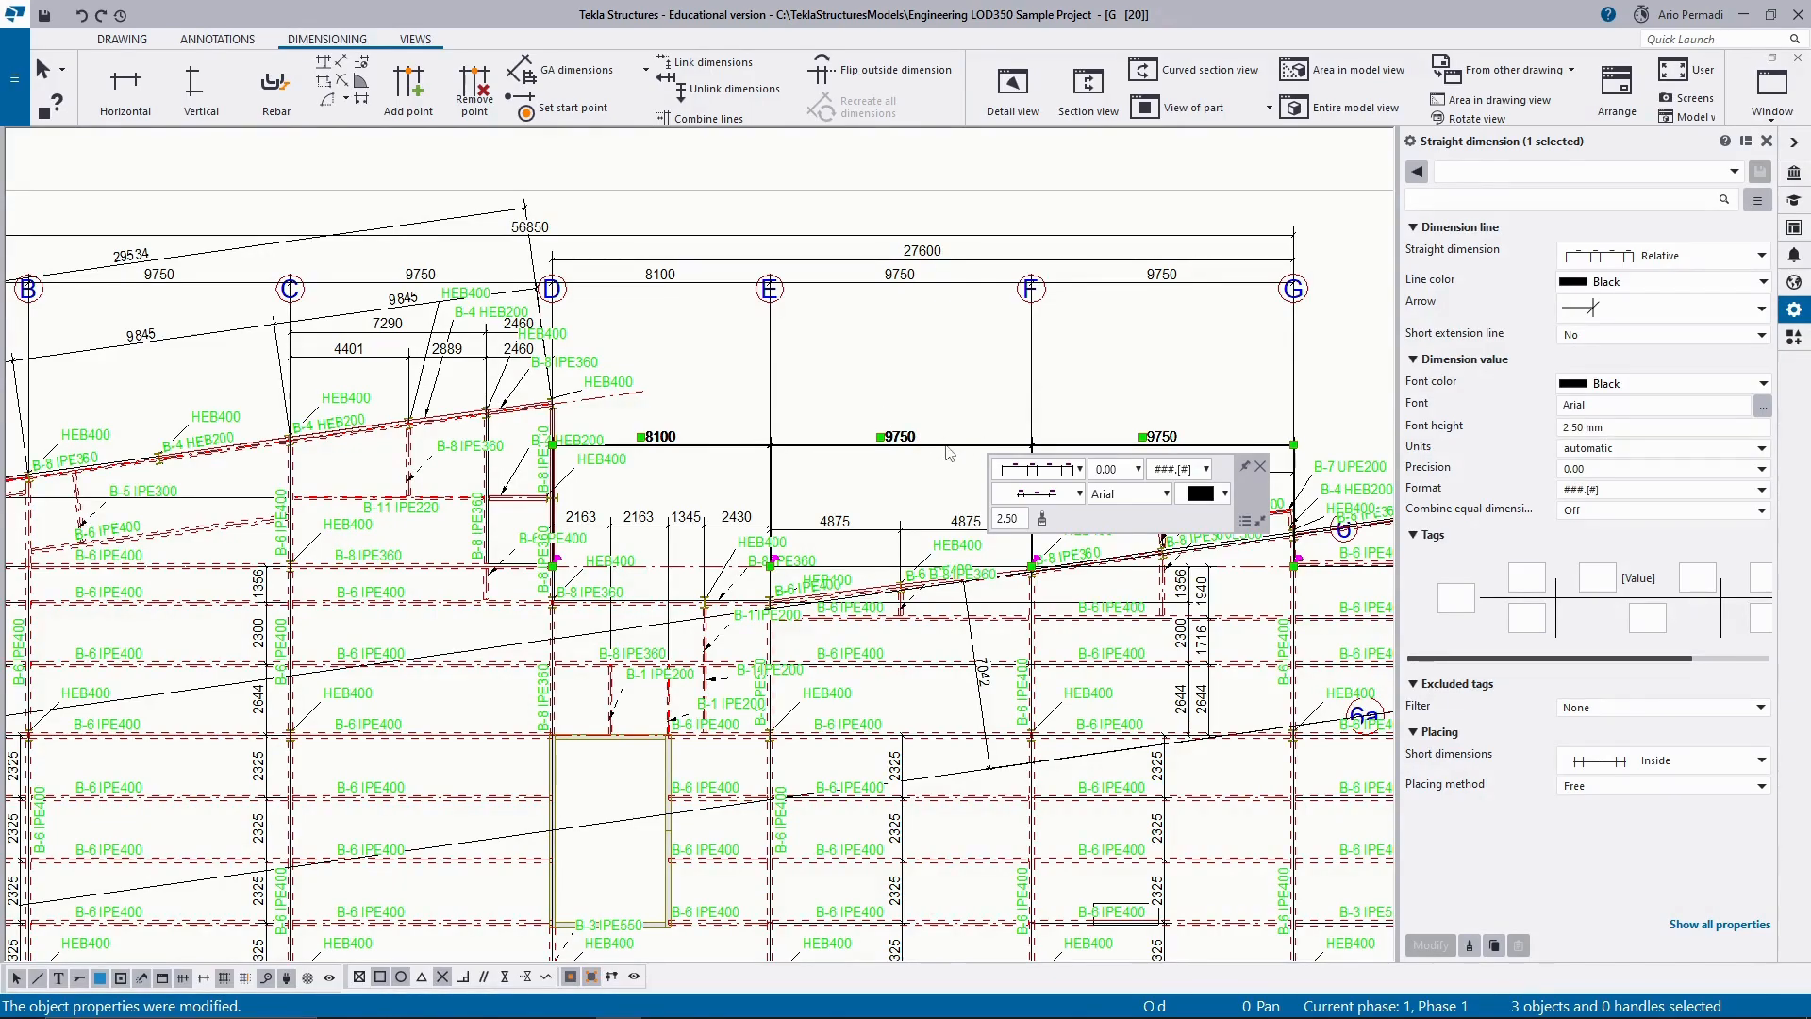
key("Delete")
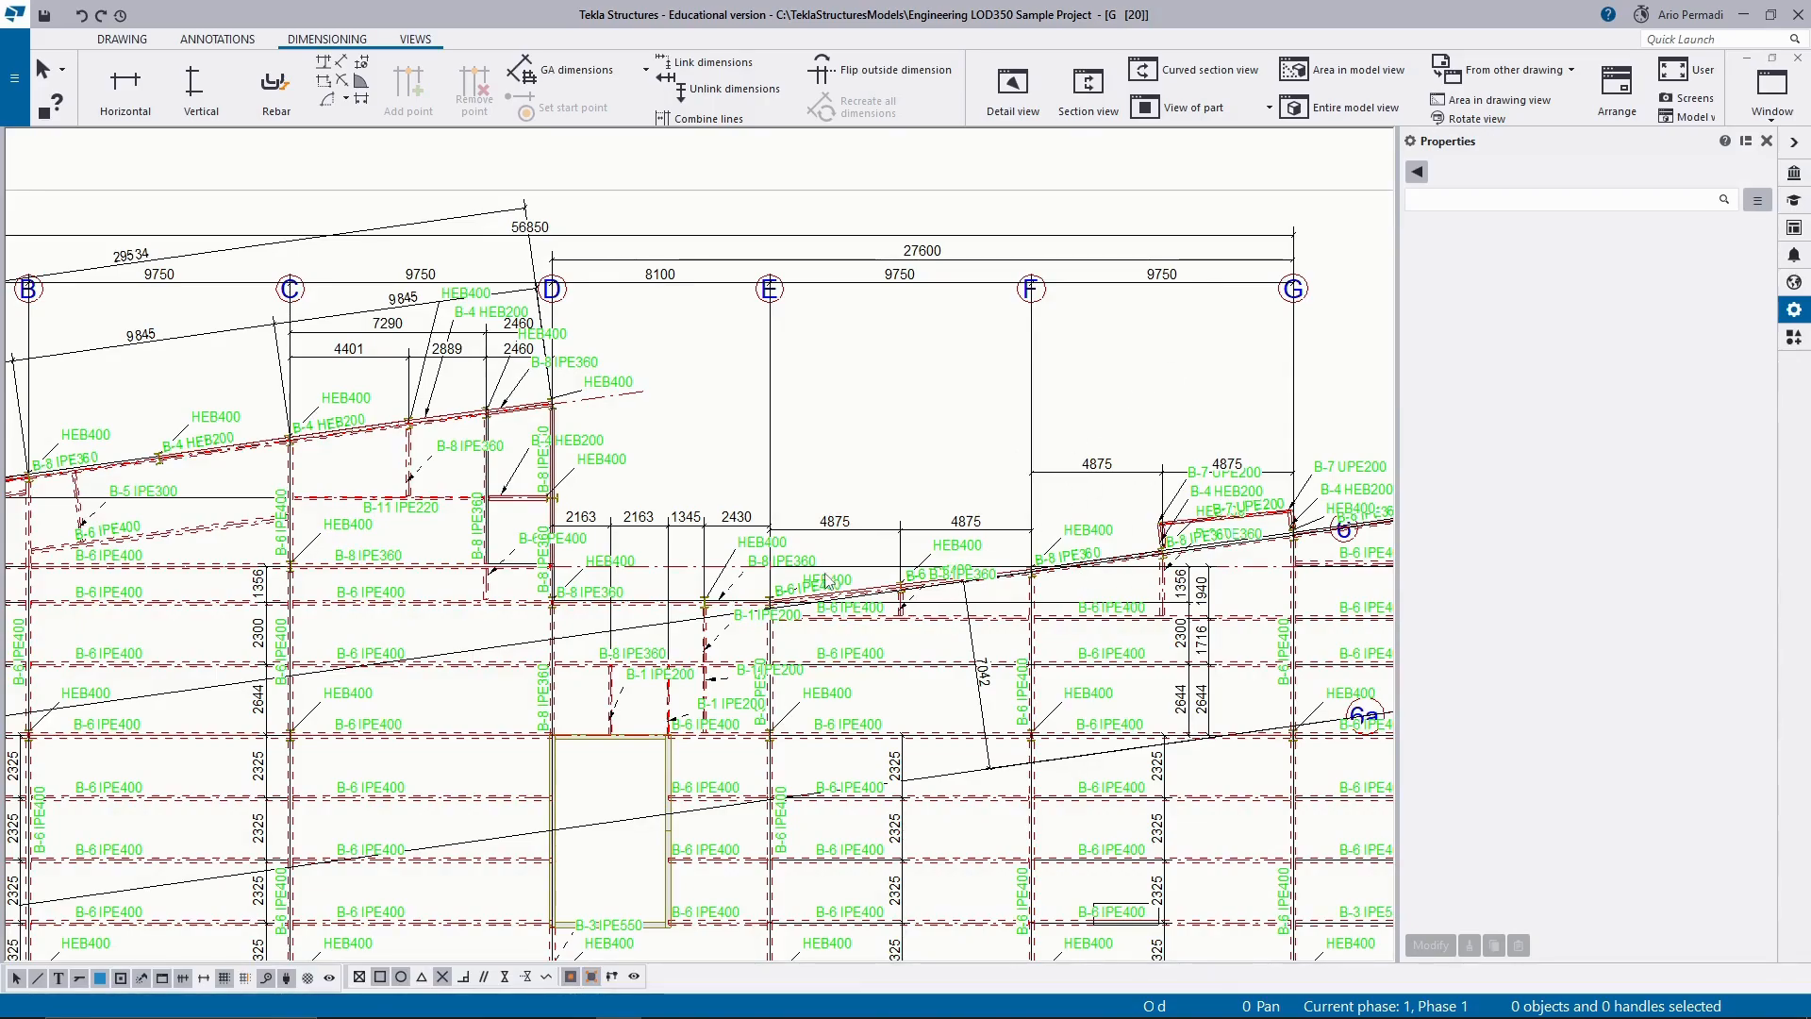
middle_click_drag(596, 535, 824, 557)
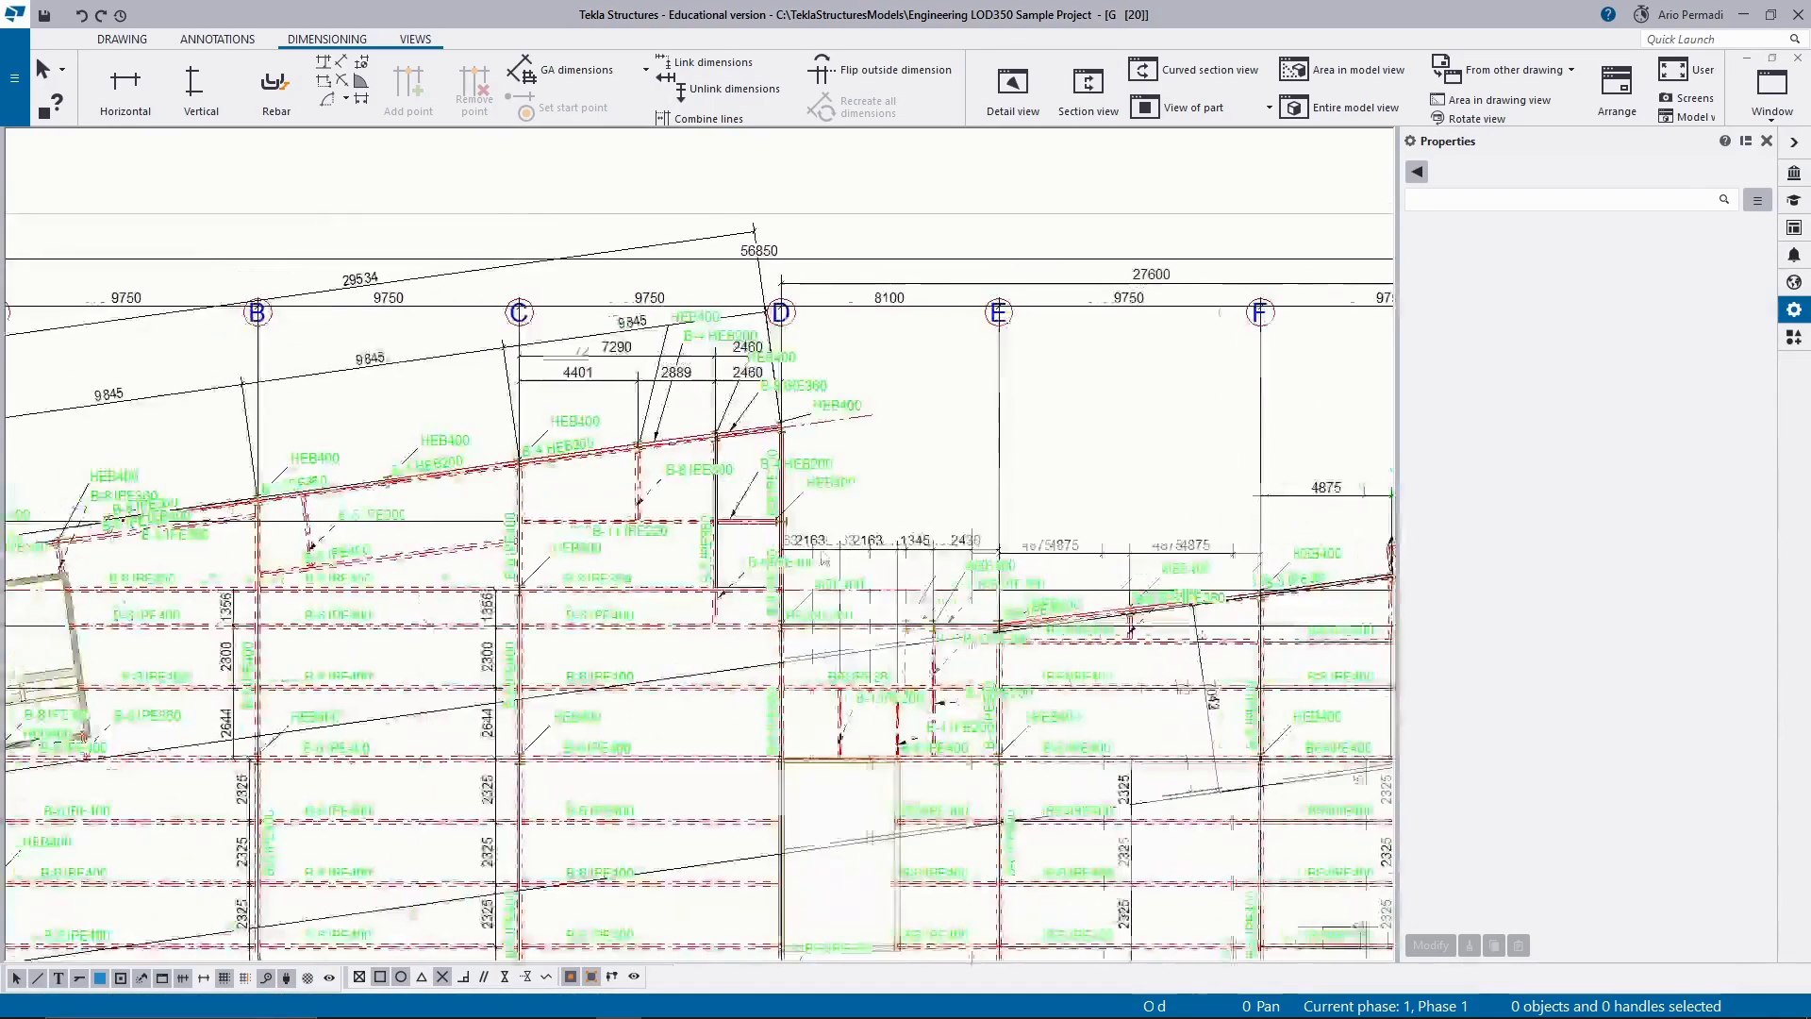
scroll(636, 460, "down", 3)
scroll(797, 519, "up", 2)
scroll(797, 519, "up", 1)
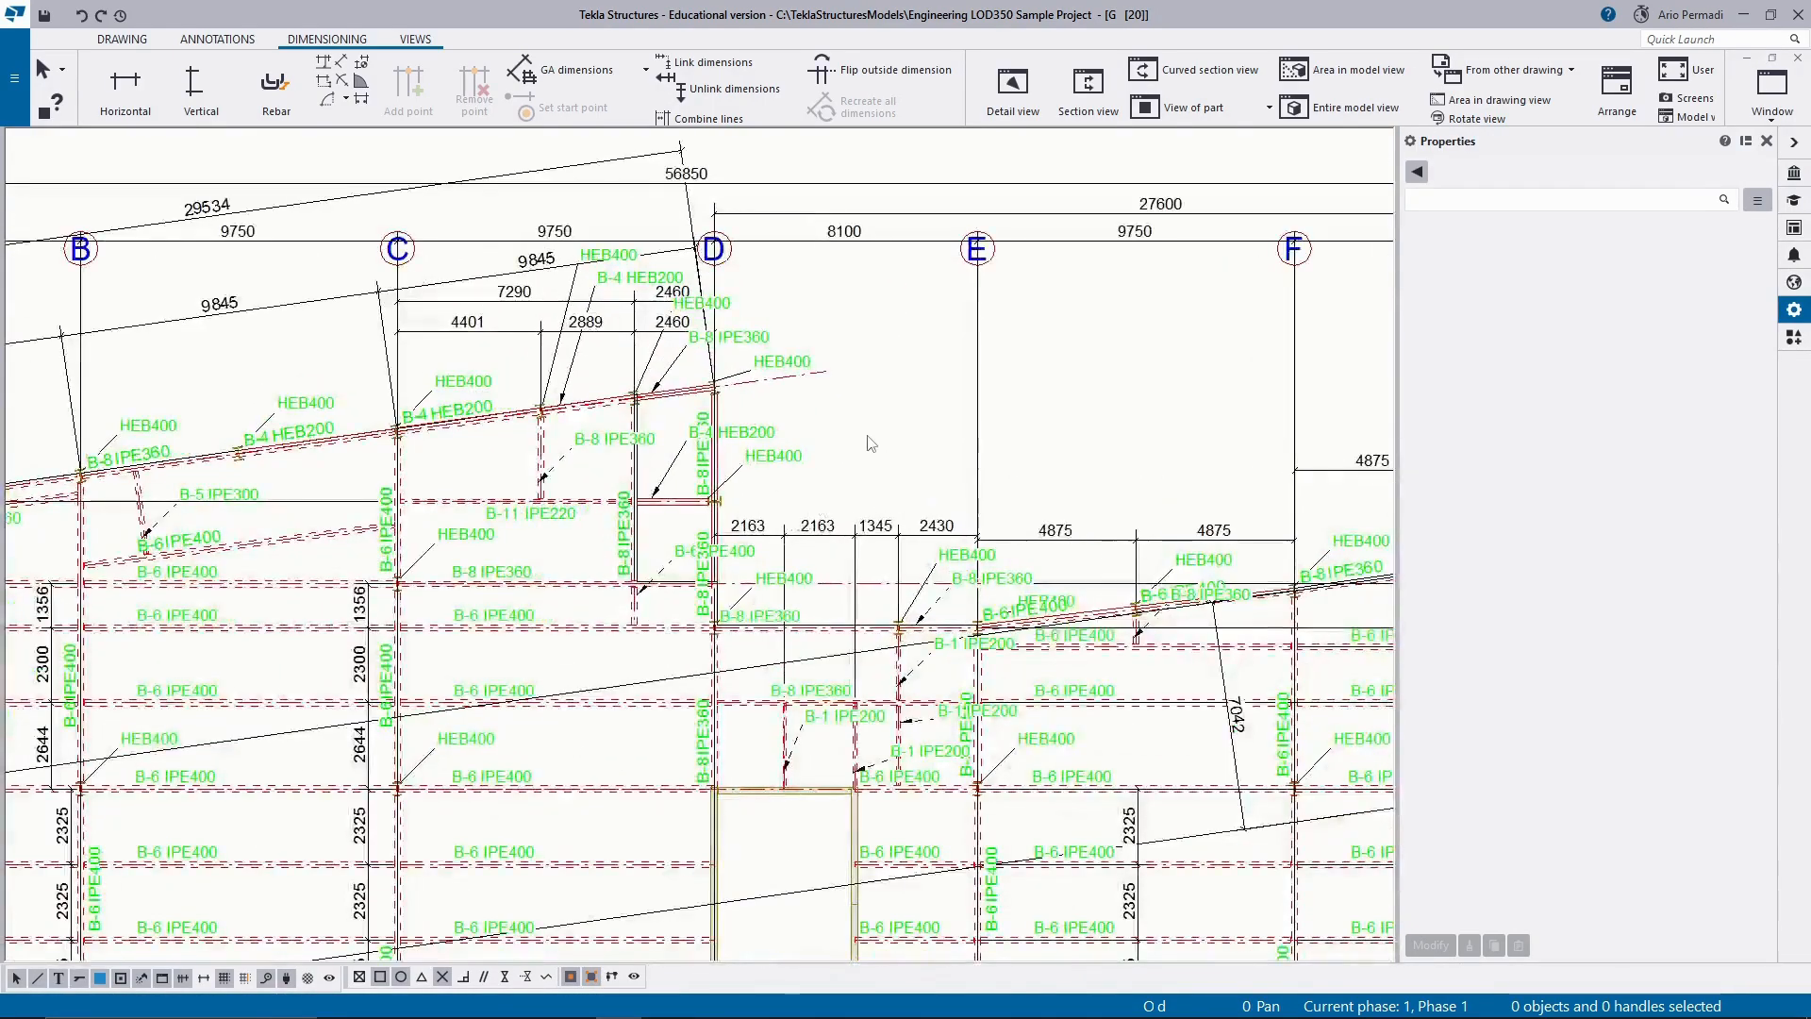
Move the grid A to G dimension line with 9750 and 8100 spacings down below the grid labels.
scroll(863, 419, "down", 3)
scroll(923, 332, "up", 4)
left_click(923, 337)
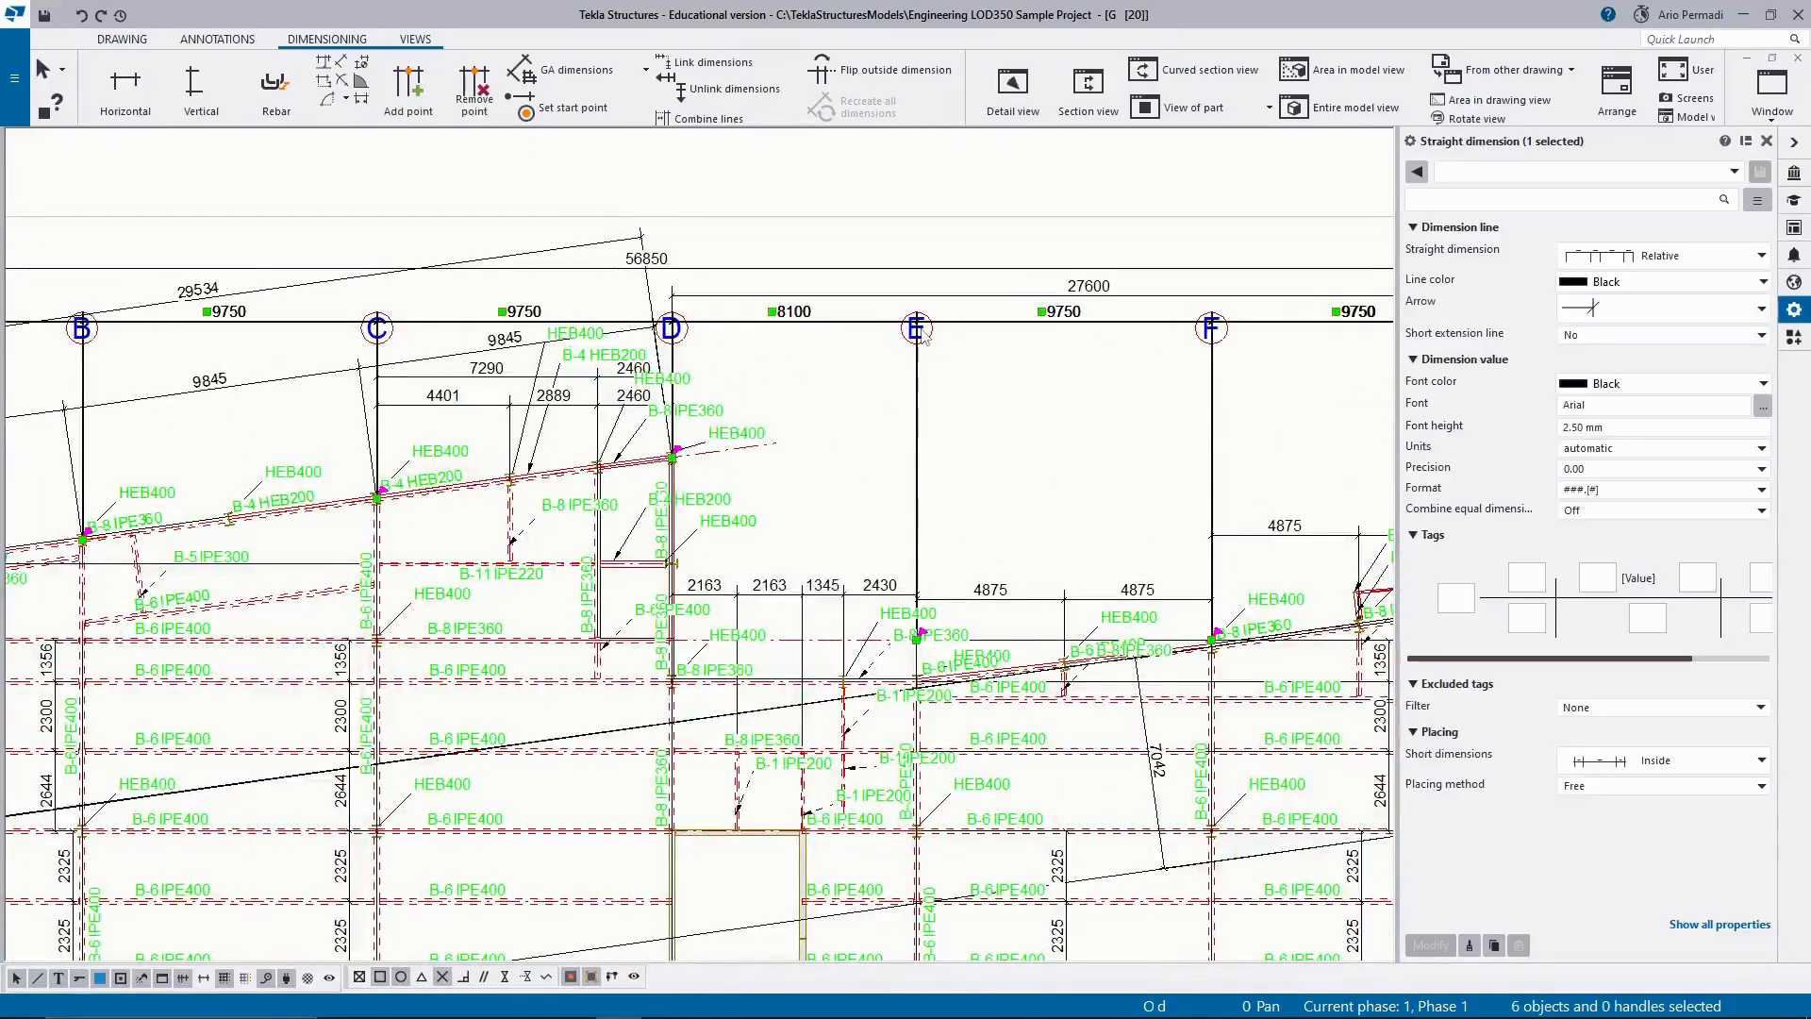
mouse_move(922, 337)
left_mouse_down()
mouse_move(923, 401)
mouse_move(923, 364)
left_mouse_up()
scroll(932, 326, "down", 2)
scroll(930, 319, "down", 1)
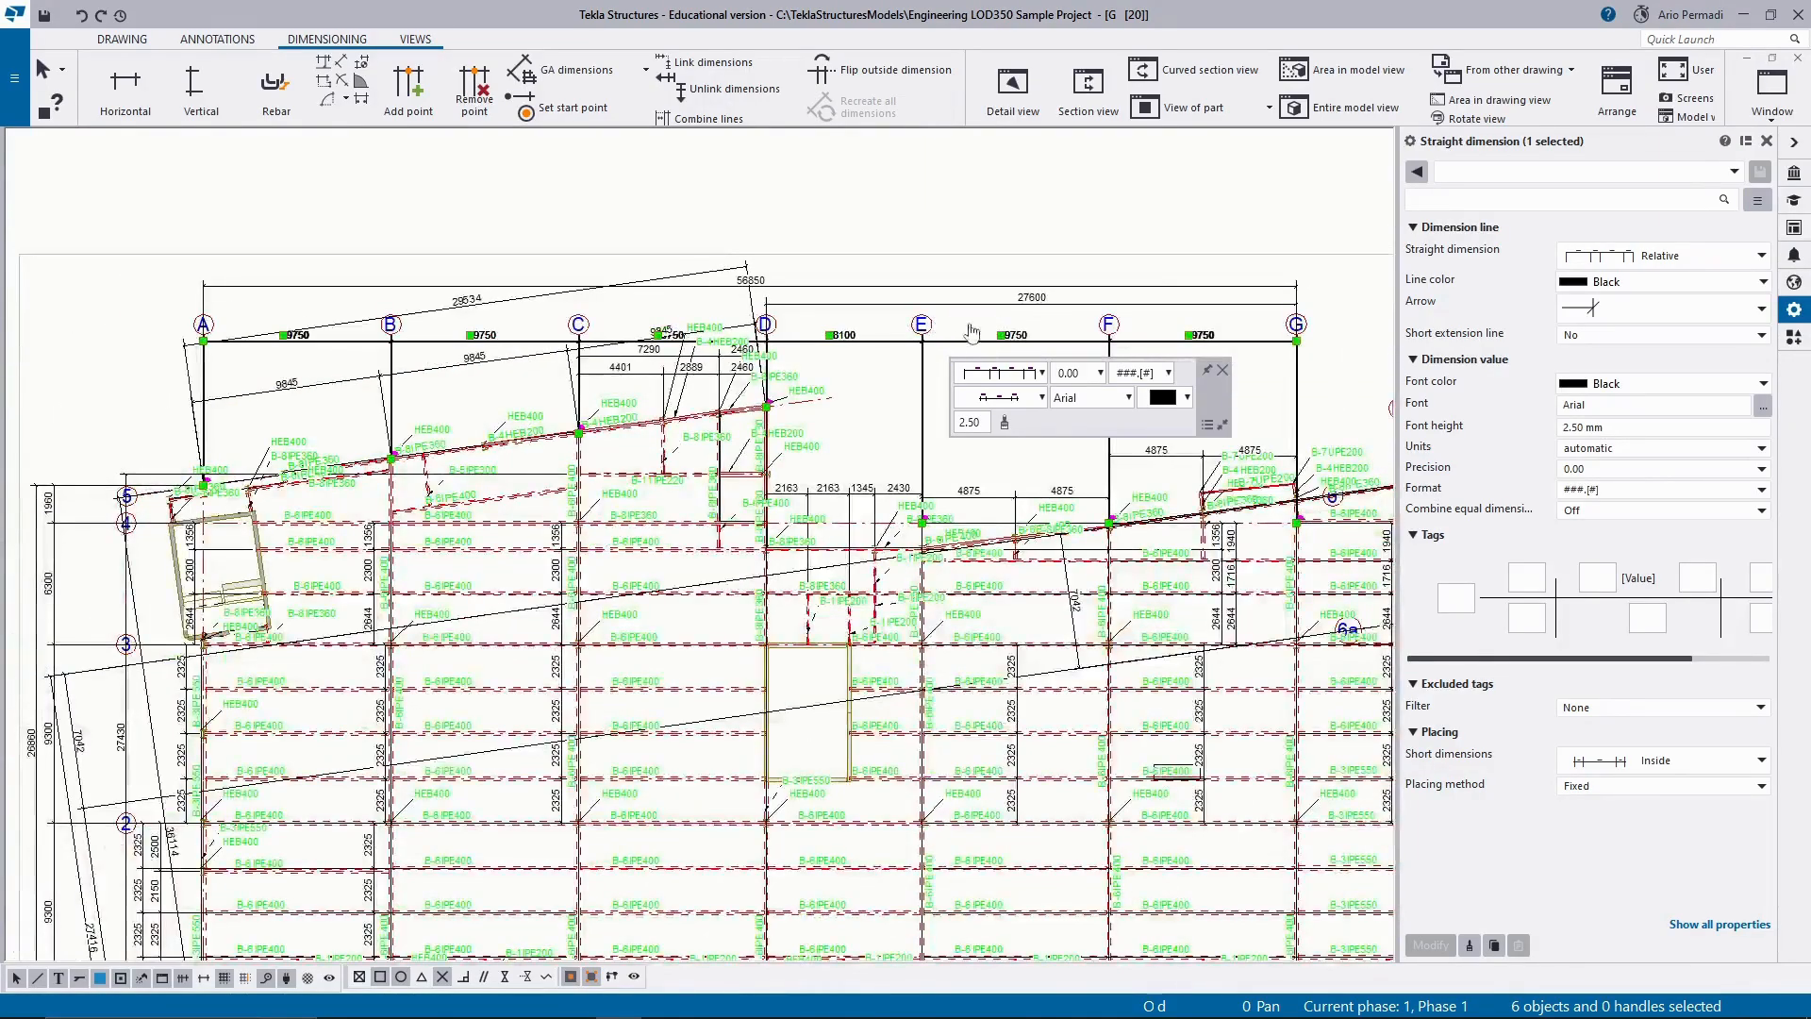
middle_click_drag(998, 326, 772, 366)
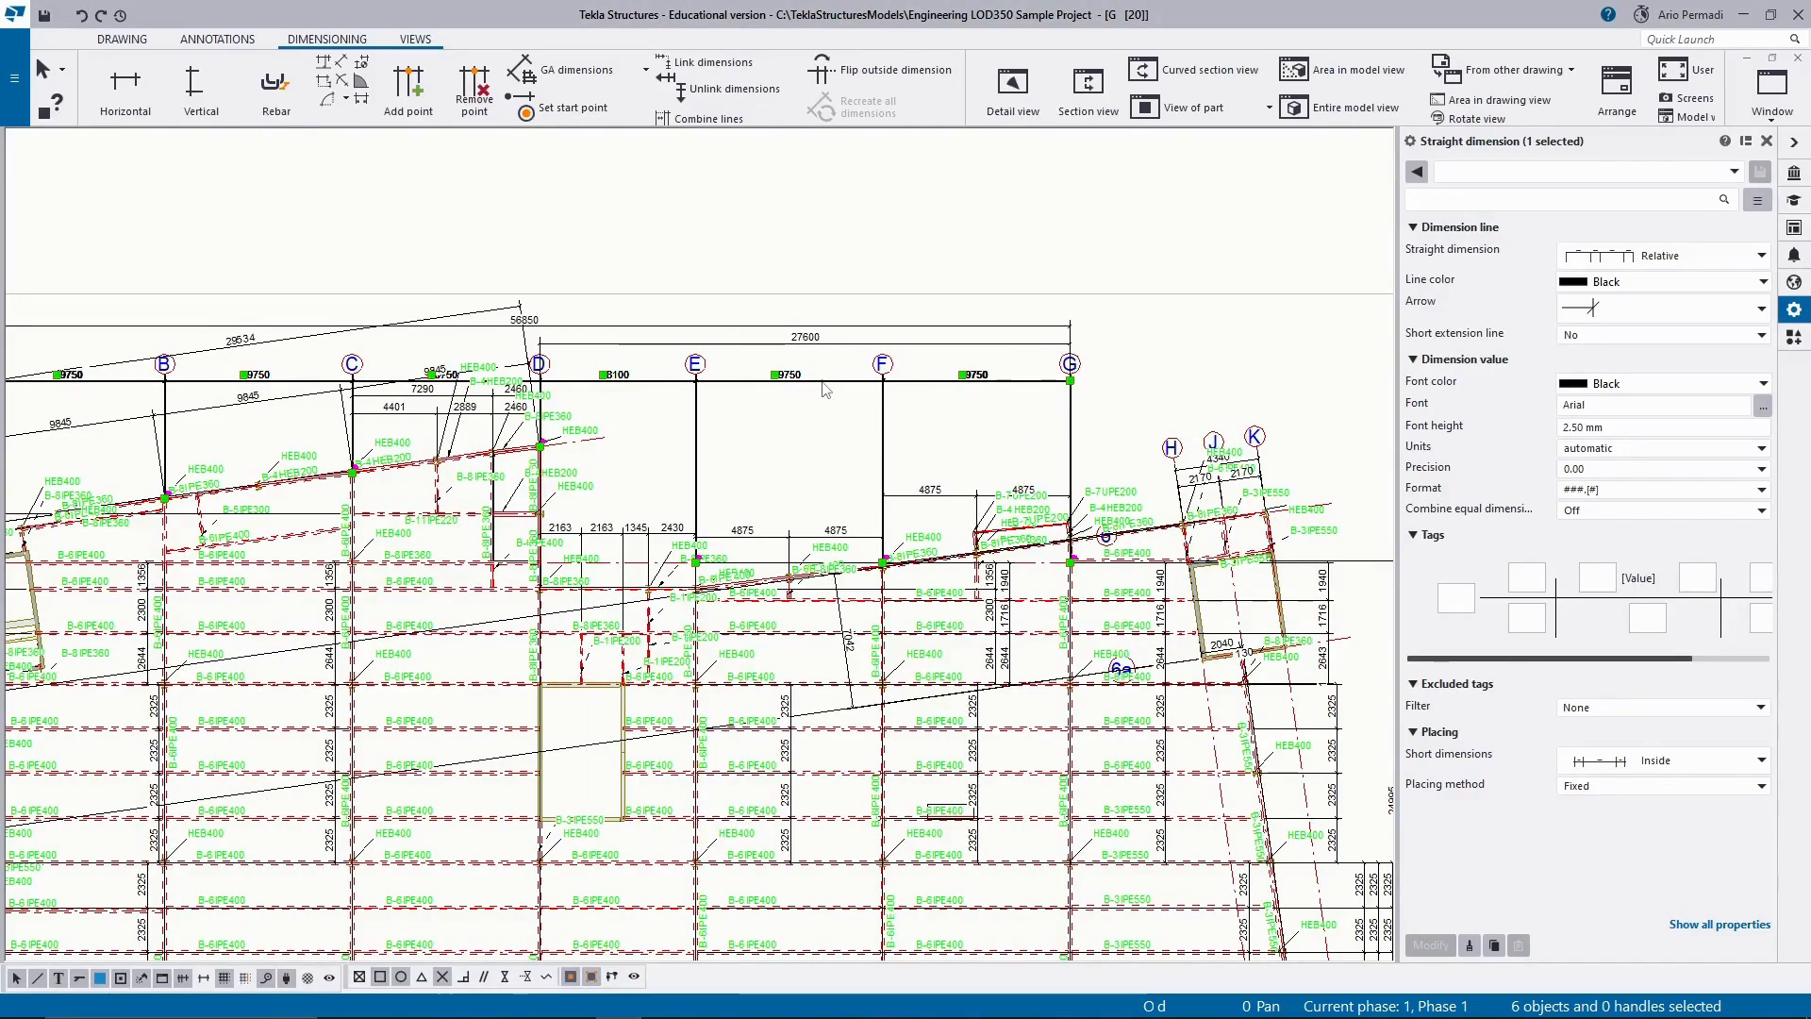
mouse_move(823, 378)
left_mouse_down()
mouse_move(820, 425)
mouse_move(838, 416)
left_mouse_up()
scroll(1085, 361, "up", 2)
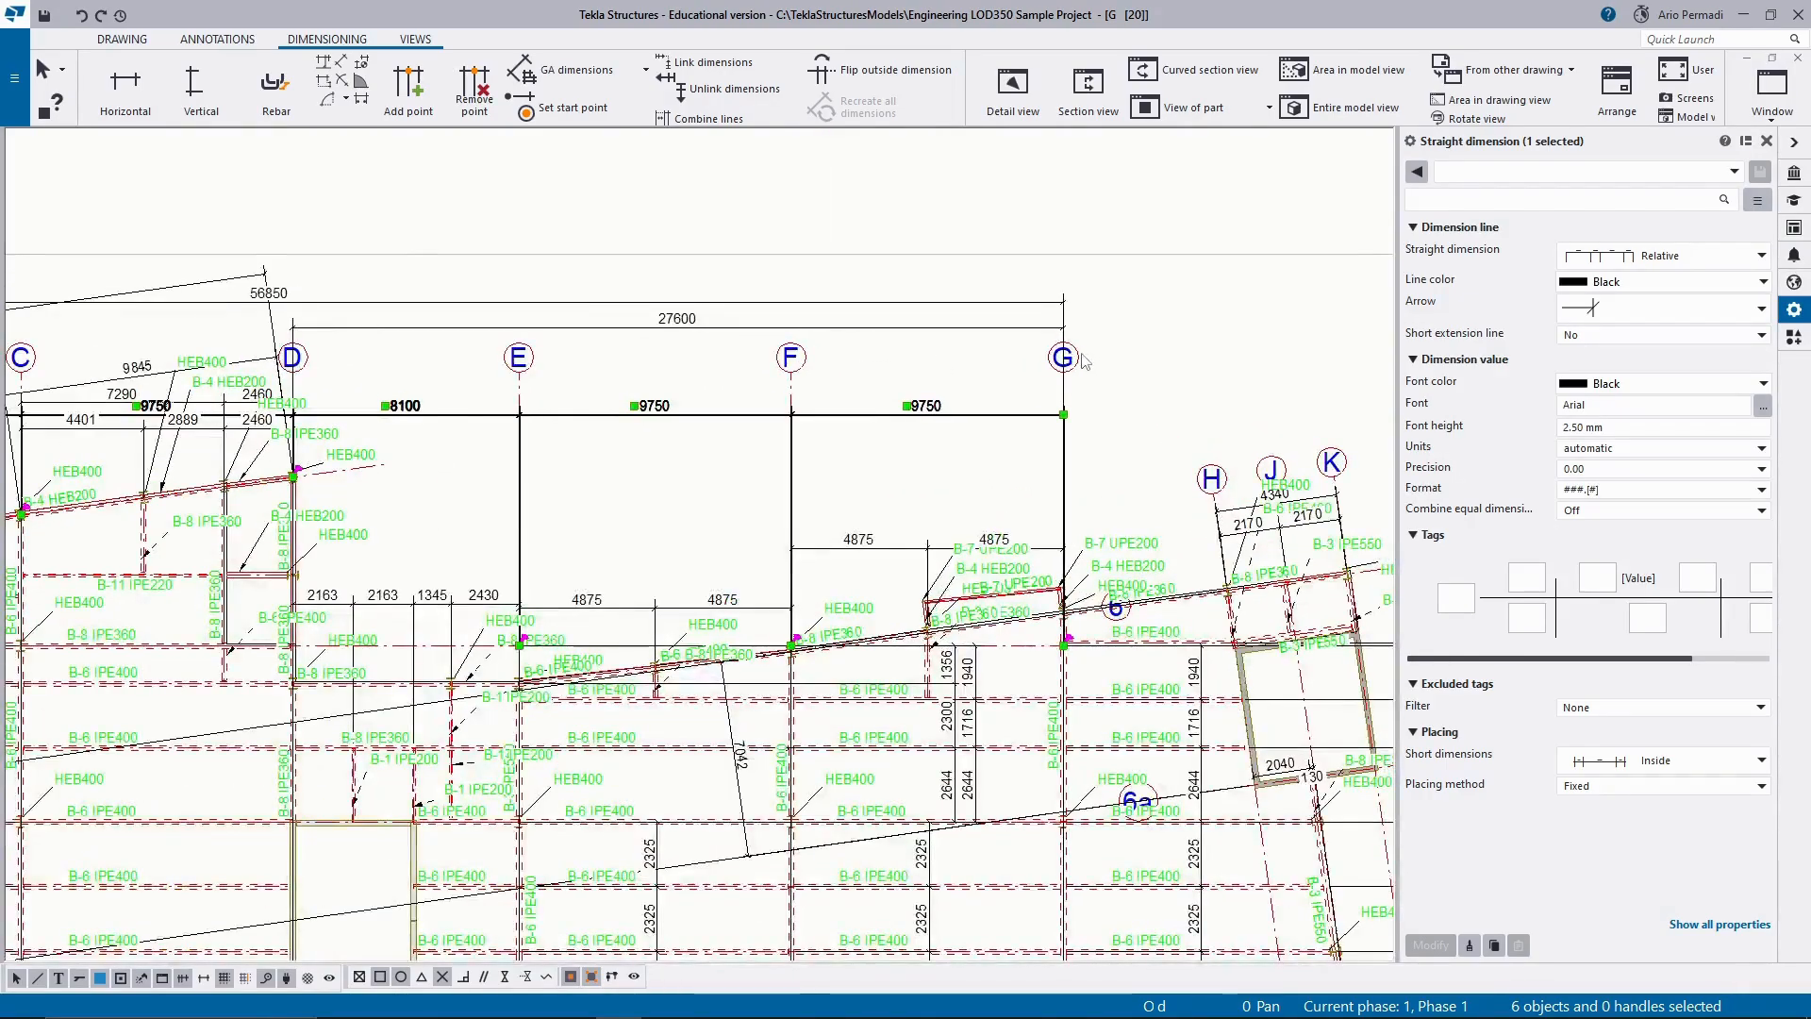
left_click(1080, 365)
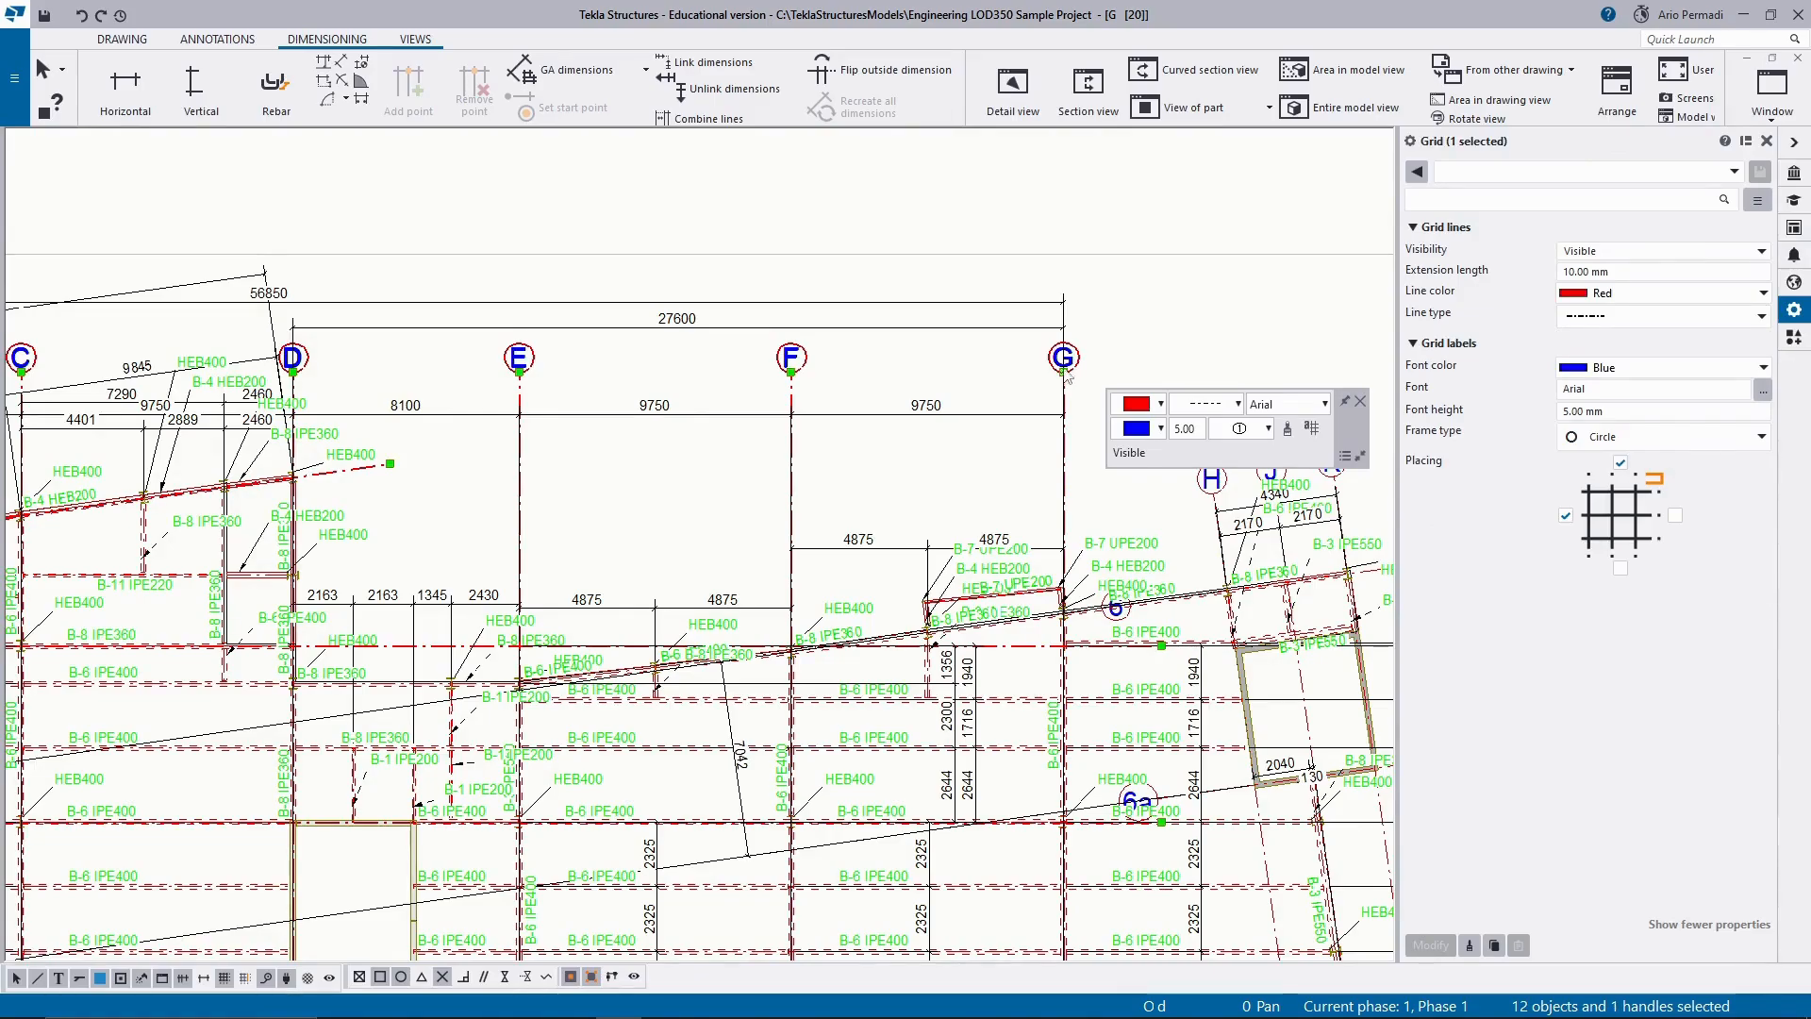
left_click(1102, 366)
left_click_drag(1112, 360, 269, 402)
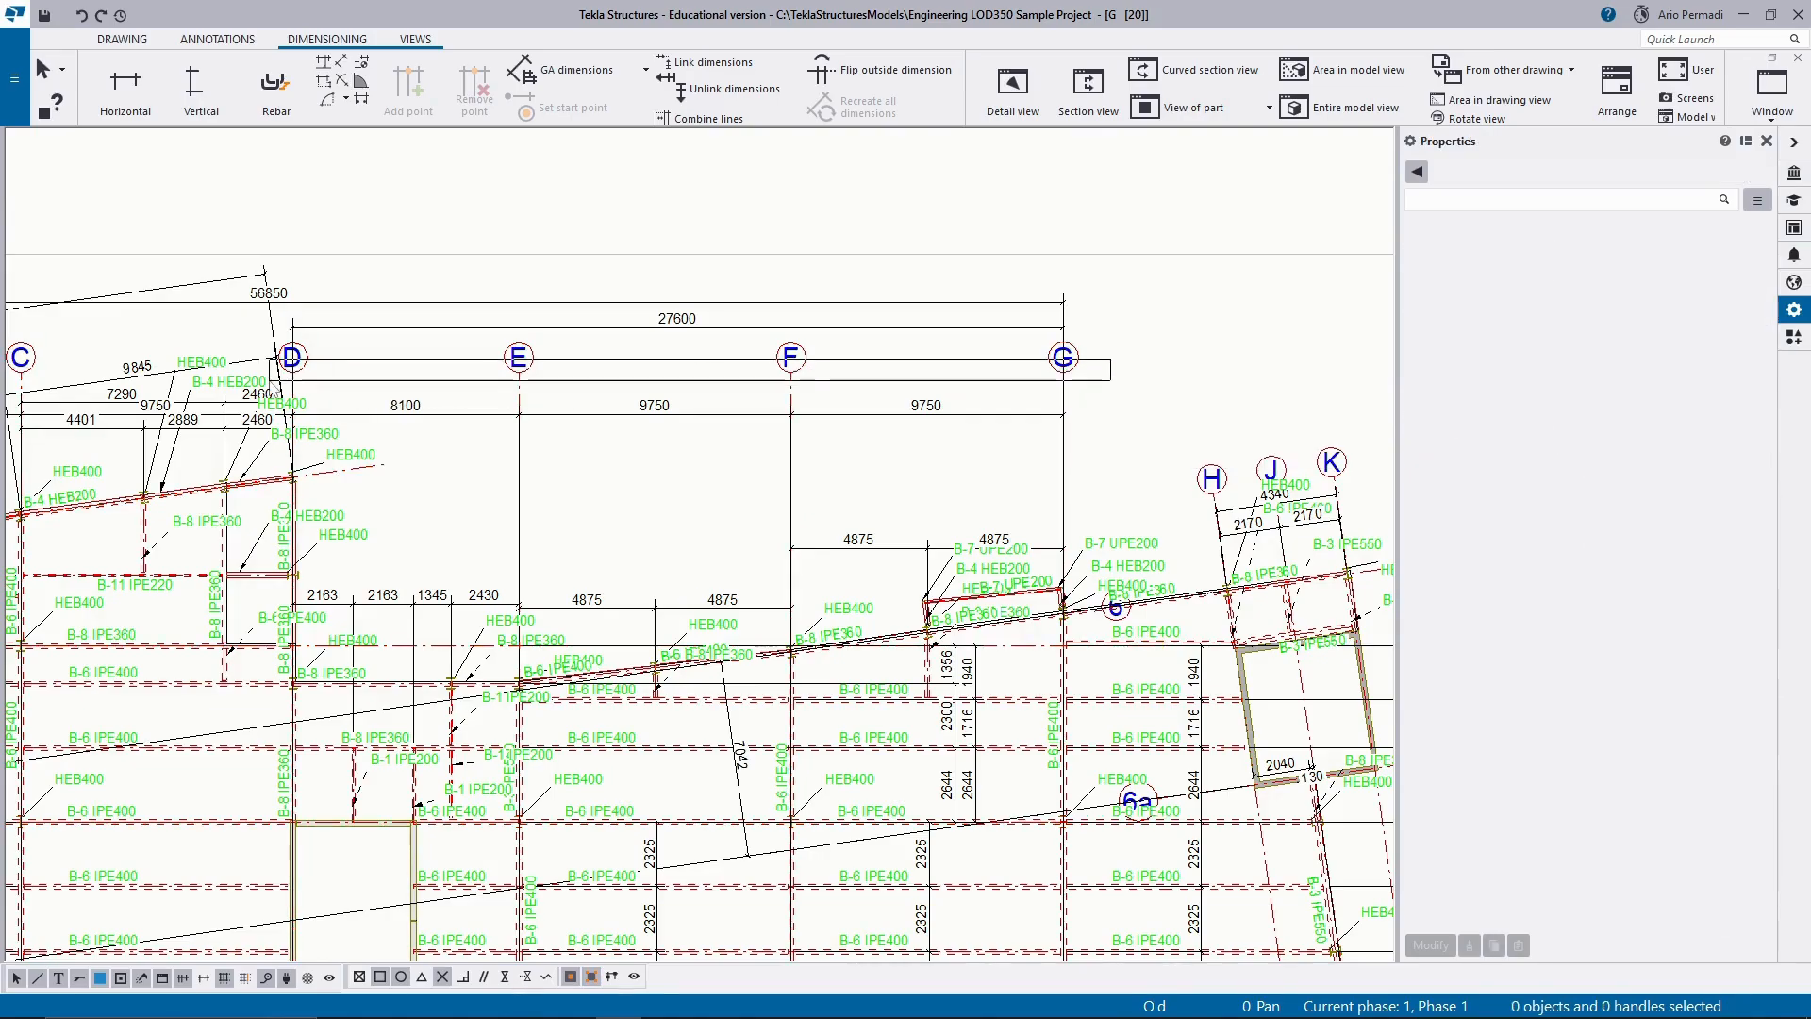
left_click_drag(1109, 350, 283, 390)
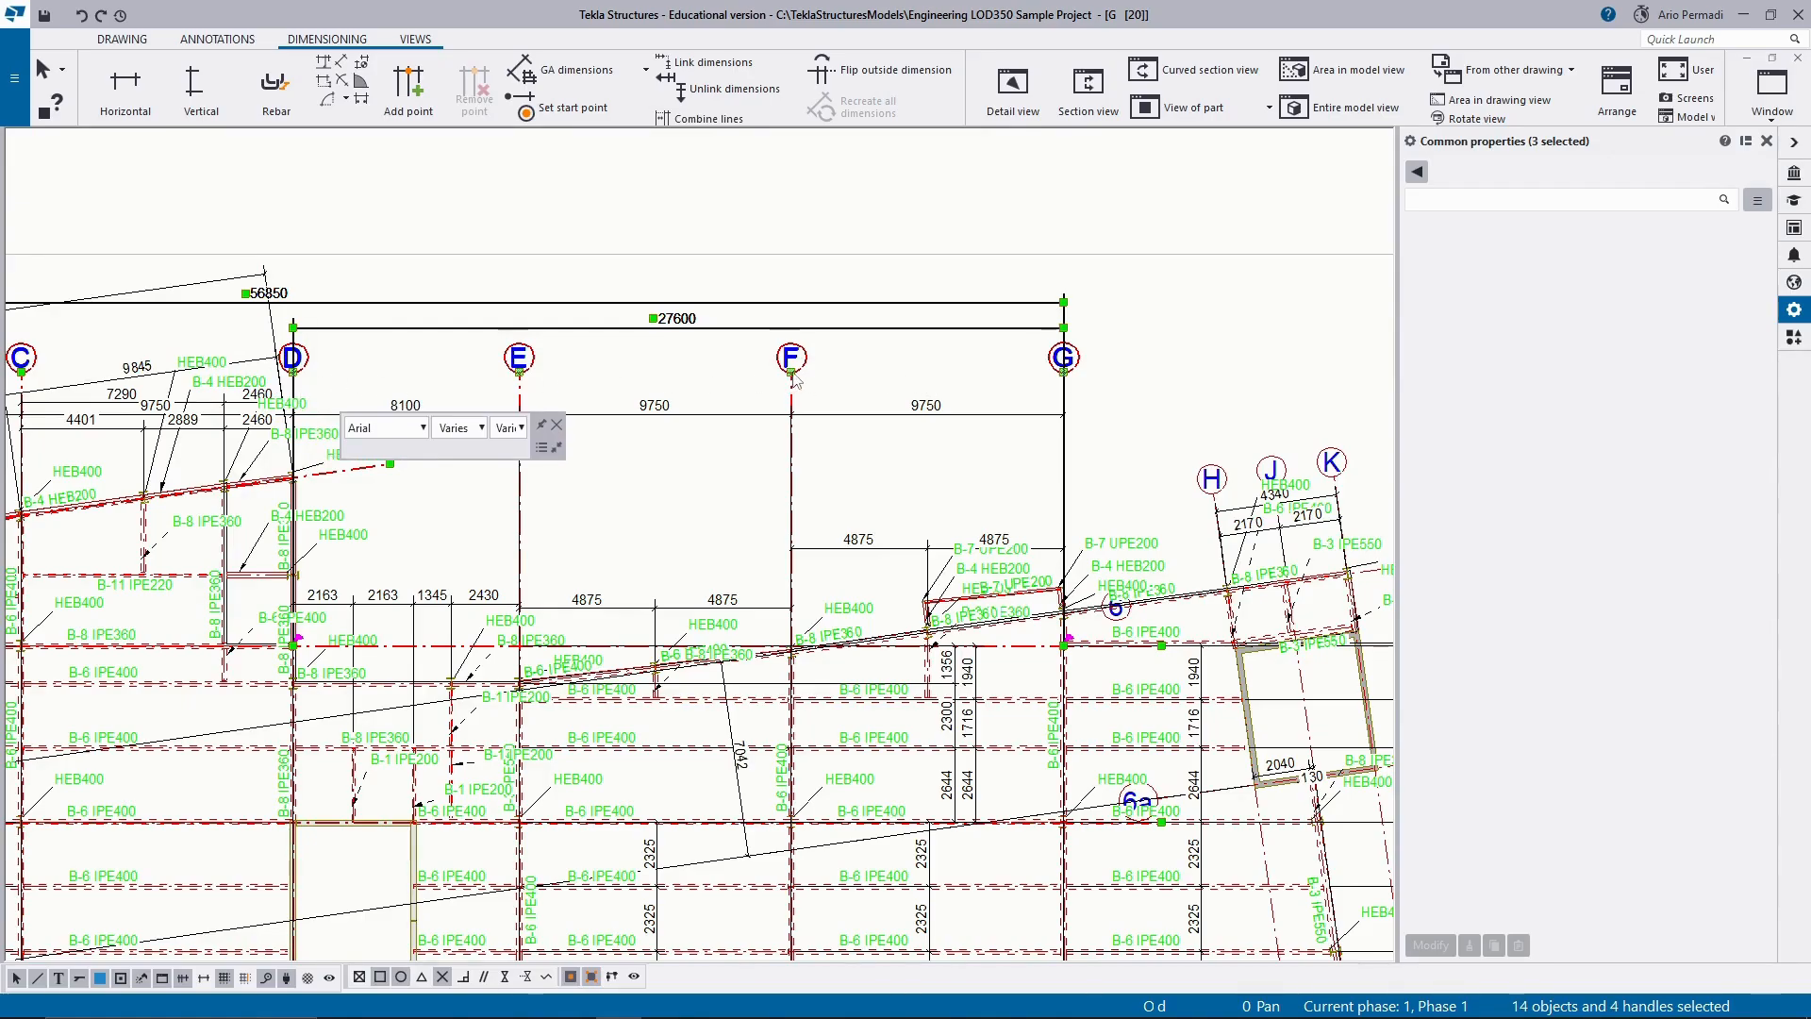
mouse_move(793, 377)
left_mouse_down()
mouse_move(791, 293)
mouse_move(790, 371)
left_mouse_up()
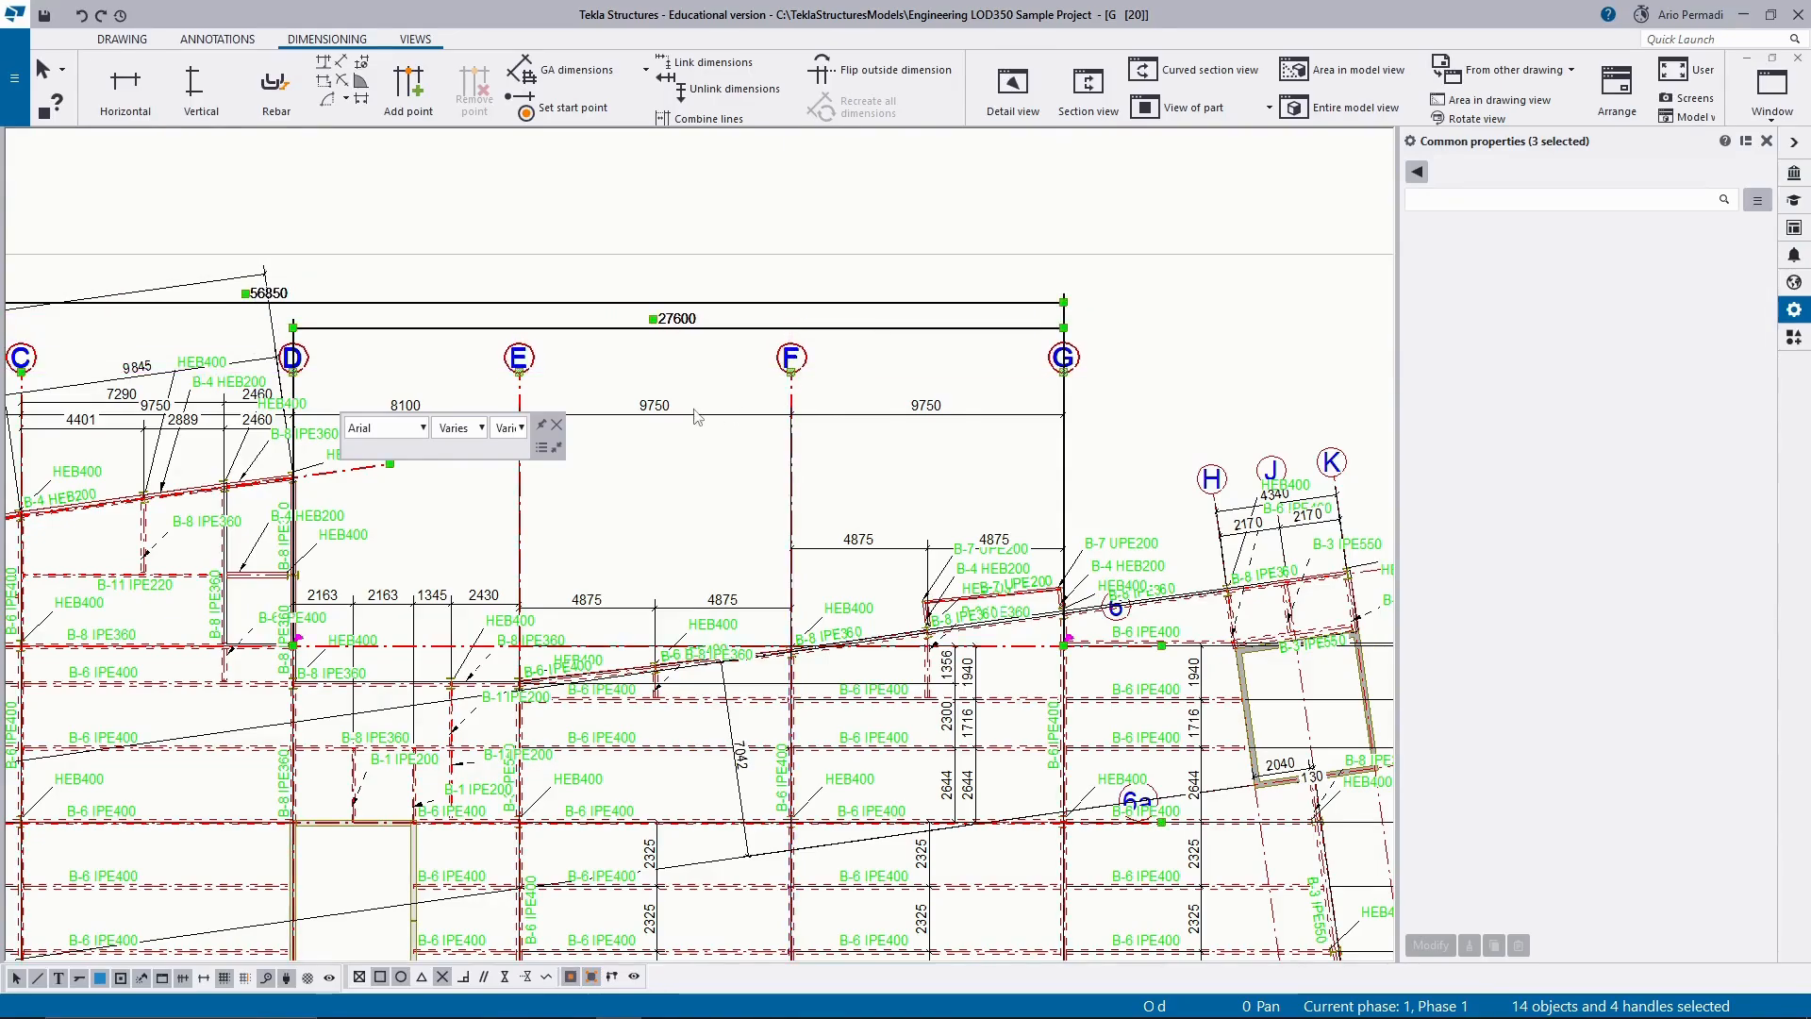
scroll(695, 410, "up", 1)
middle_click_drag(695, 409, 991, 445)
scroll(990, 445, "down", 5)
left_click(983, 465)
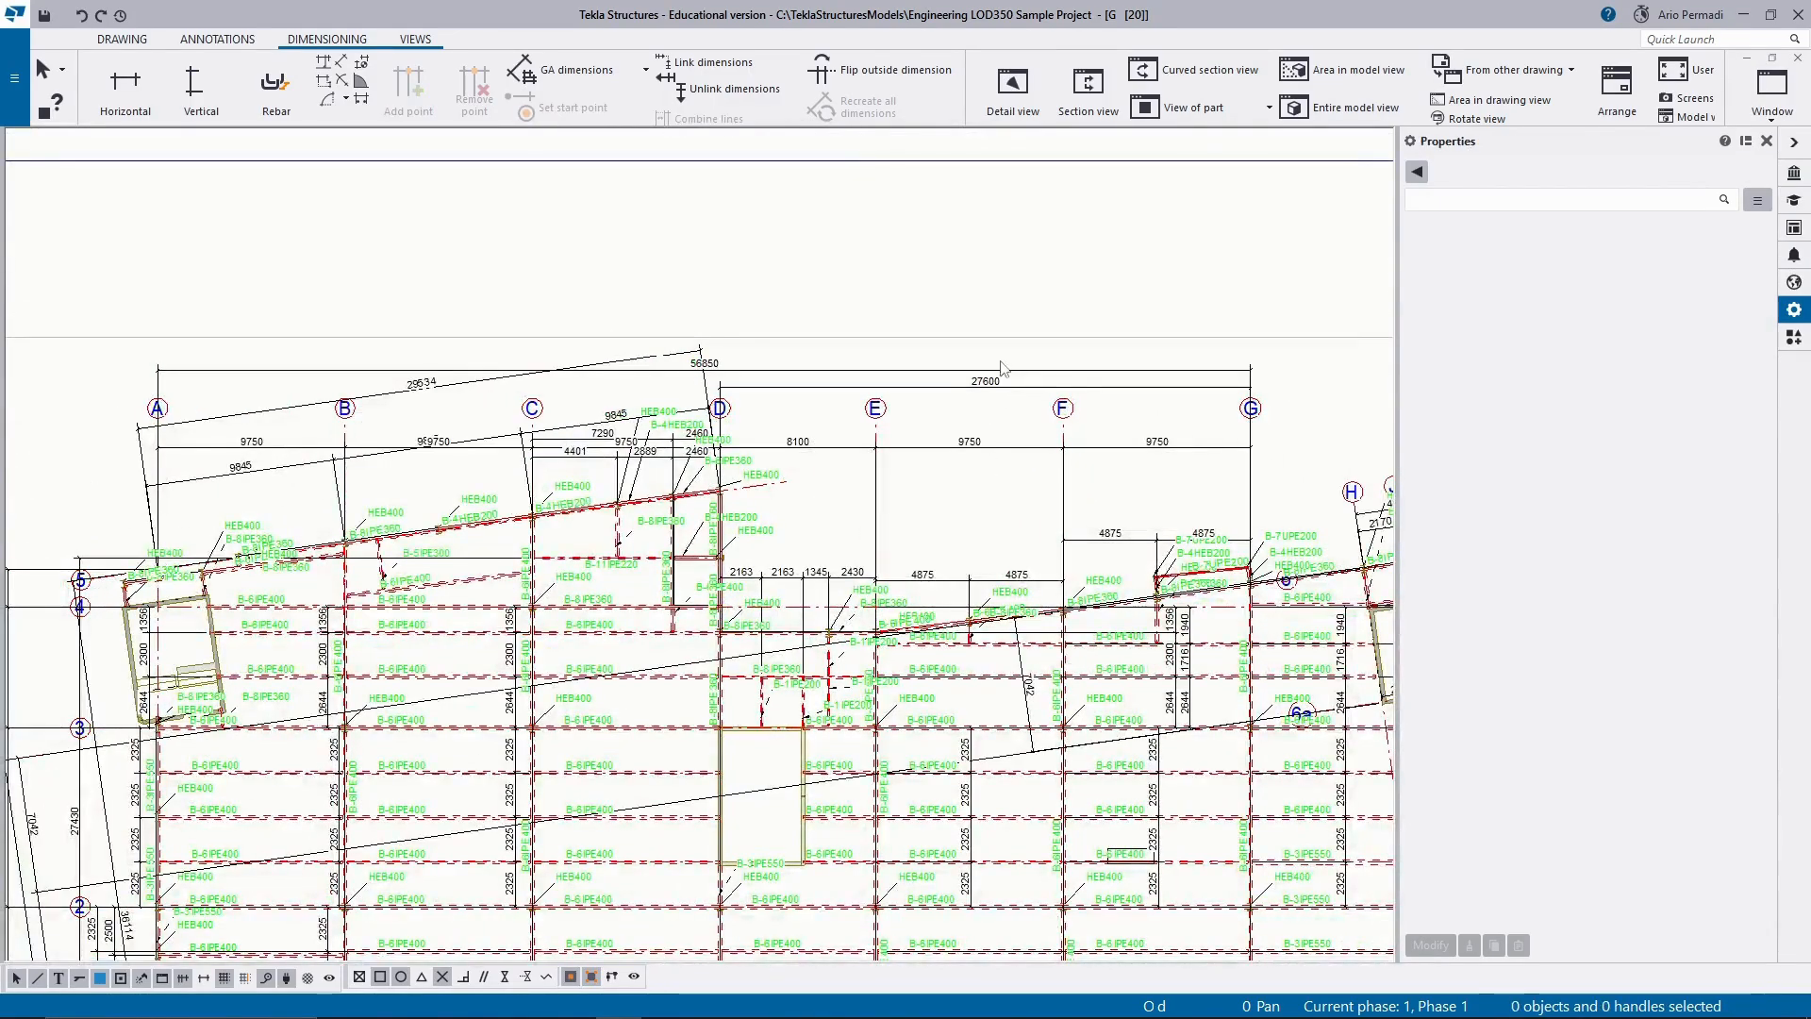
Try moving the 56850 and 27600 overall dimensions below the grid labels, and undo the move.
left_click_drag(1002, 358, 983, 407)
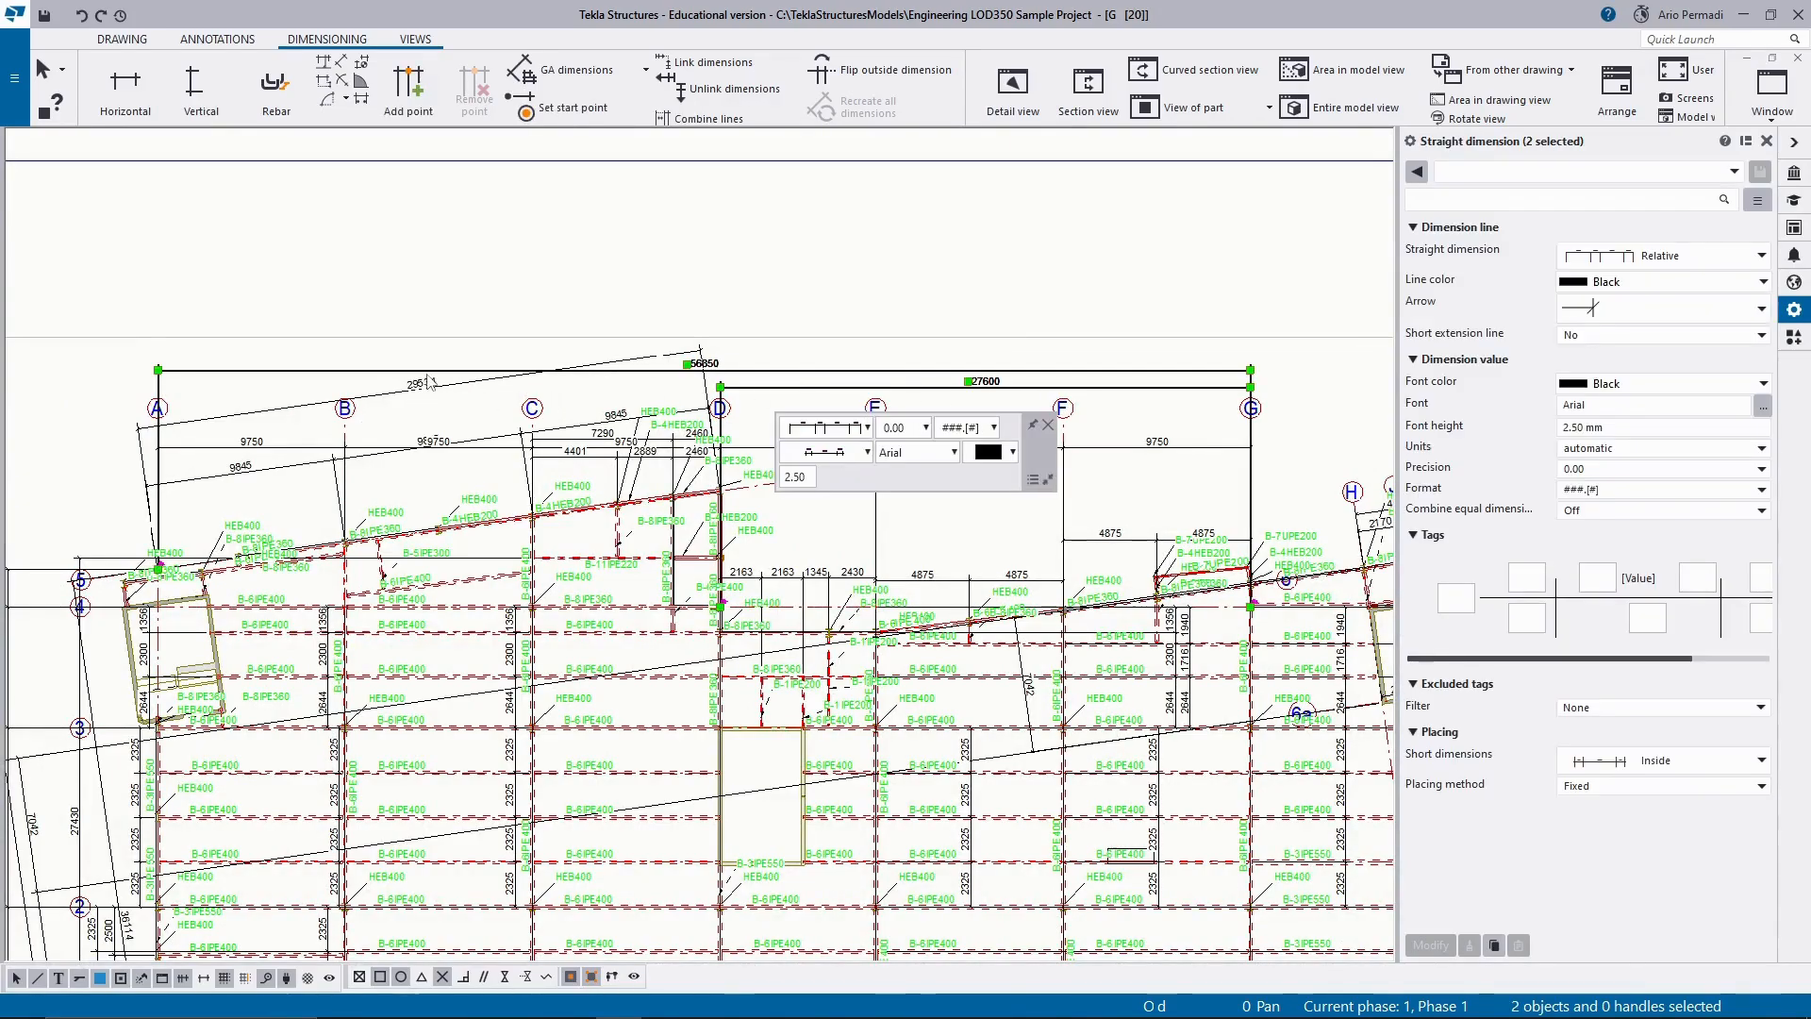
left_click_drag(426, 371, 418, 458)
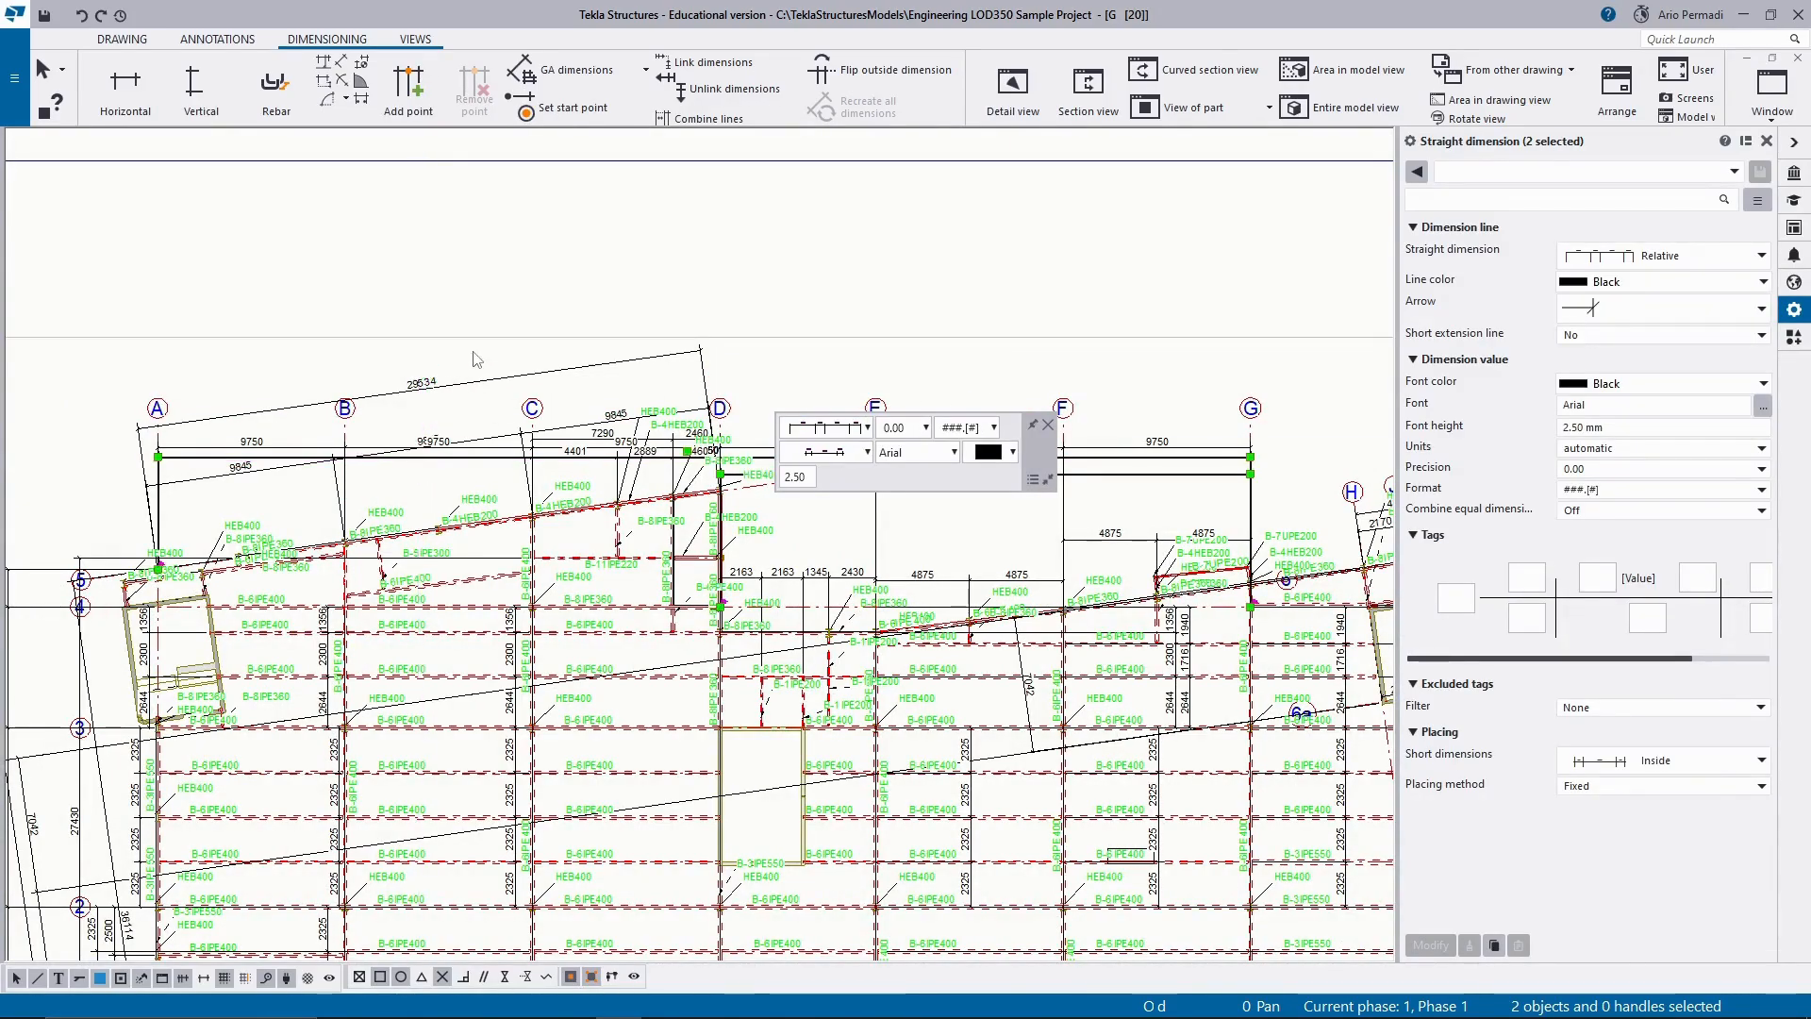
key("ctrl+z")
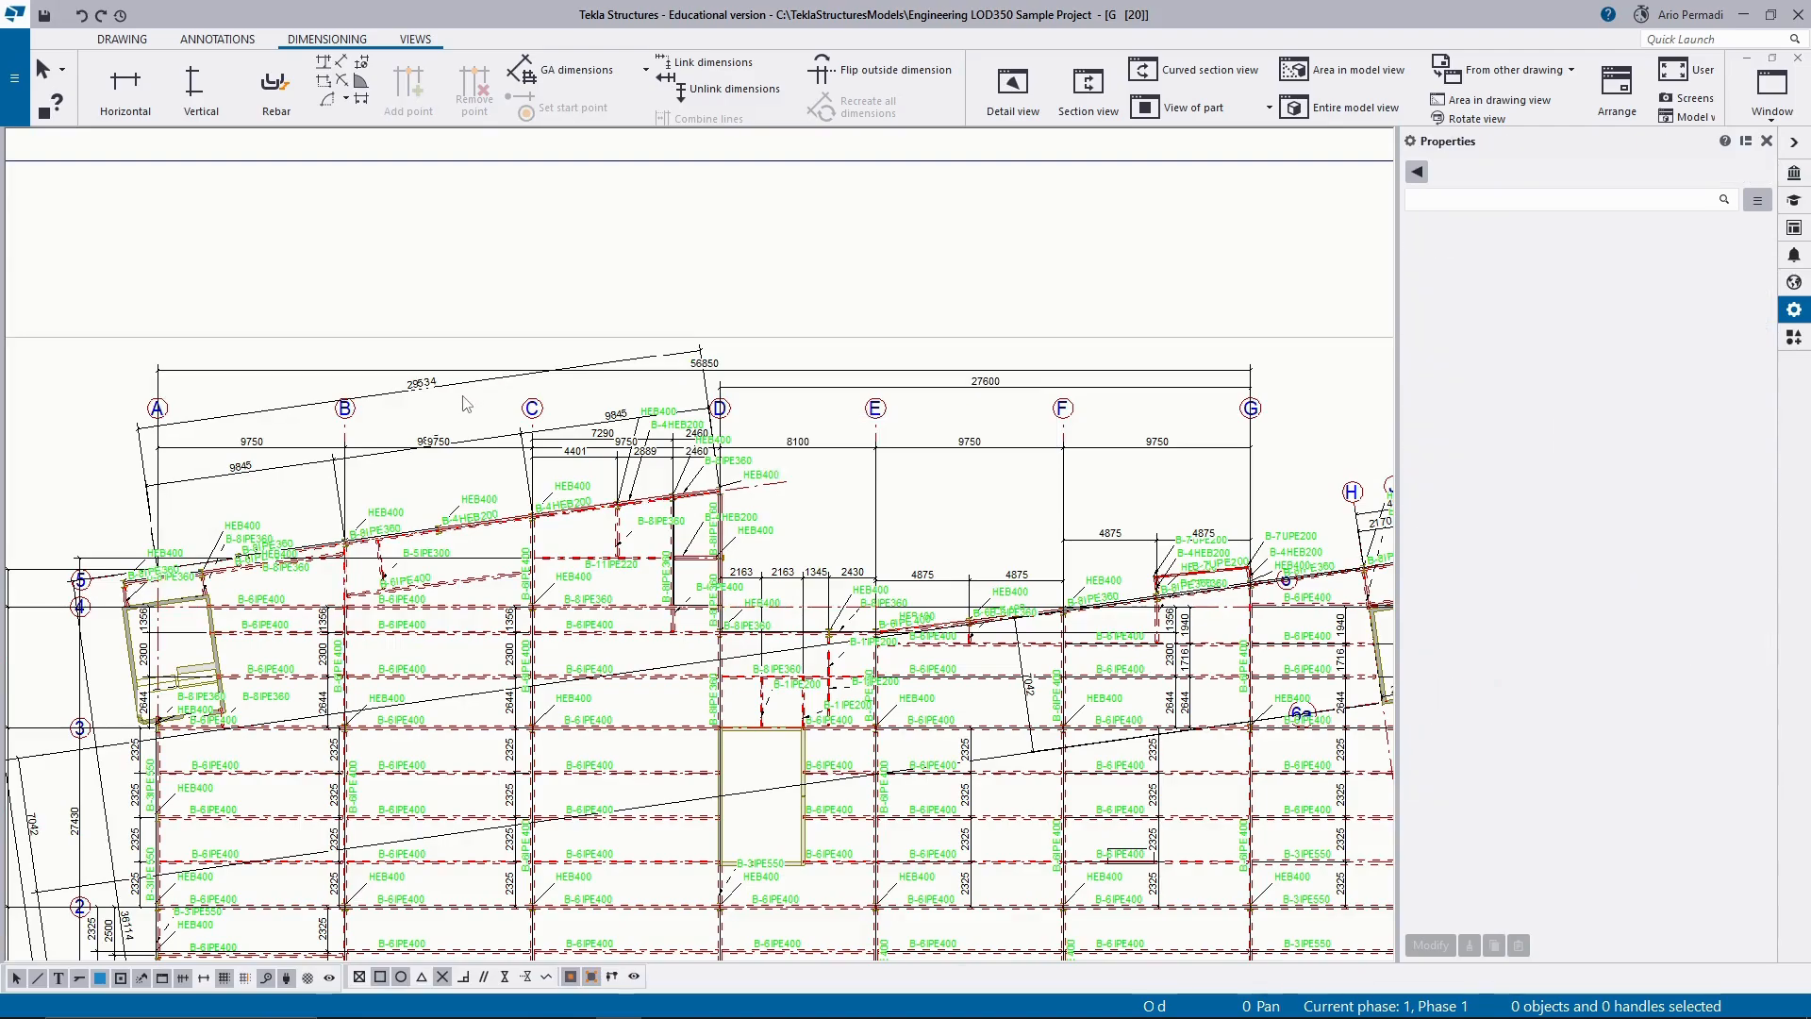
Delete the 56850 and 29534 overall dimensions, the grid A to G spacing line and the remaining upper dimension lines between grids A and D.
left_click_drag(465, 404, 415, 369)
key("Delete")
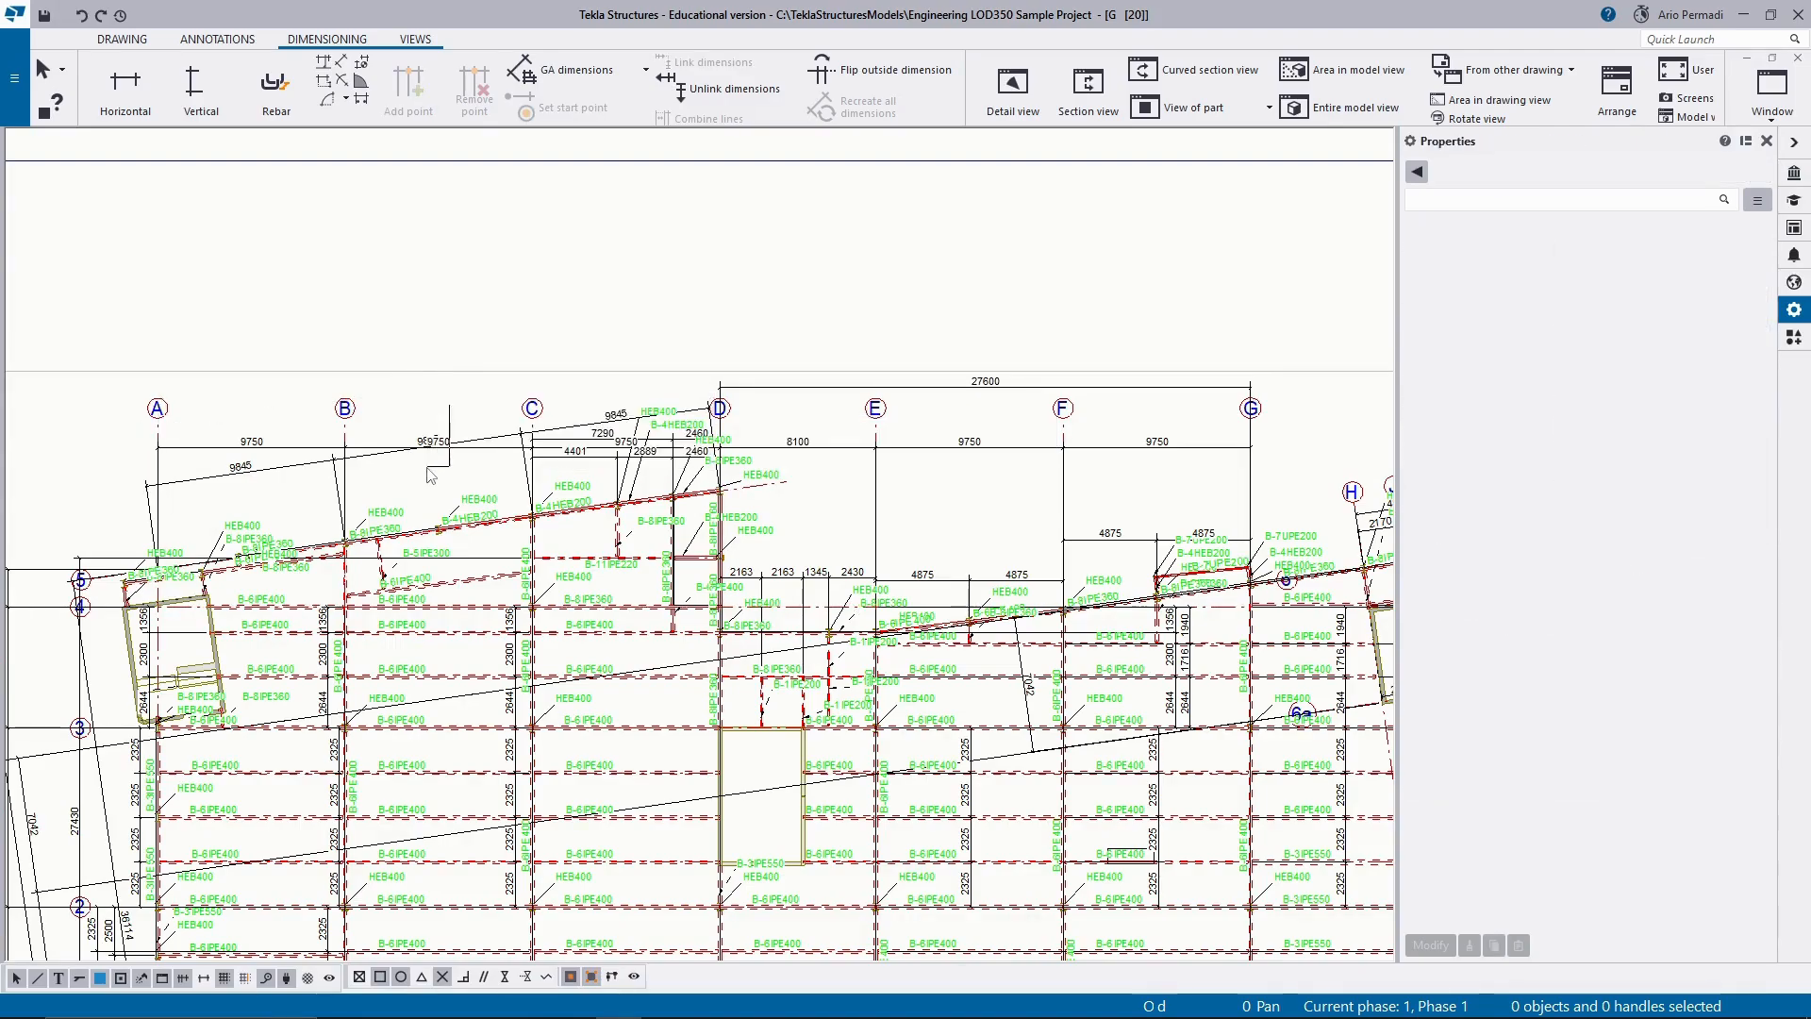
left_click_drag(427, 467, 427, 468)
key("Delete")
left_click_drag(601, 471, 700, 474)
key("Delete")
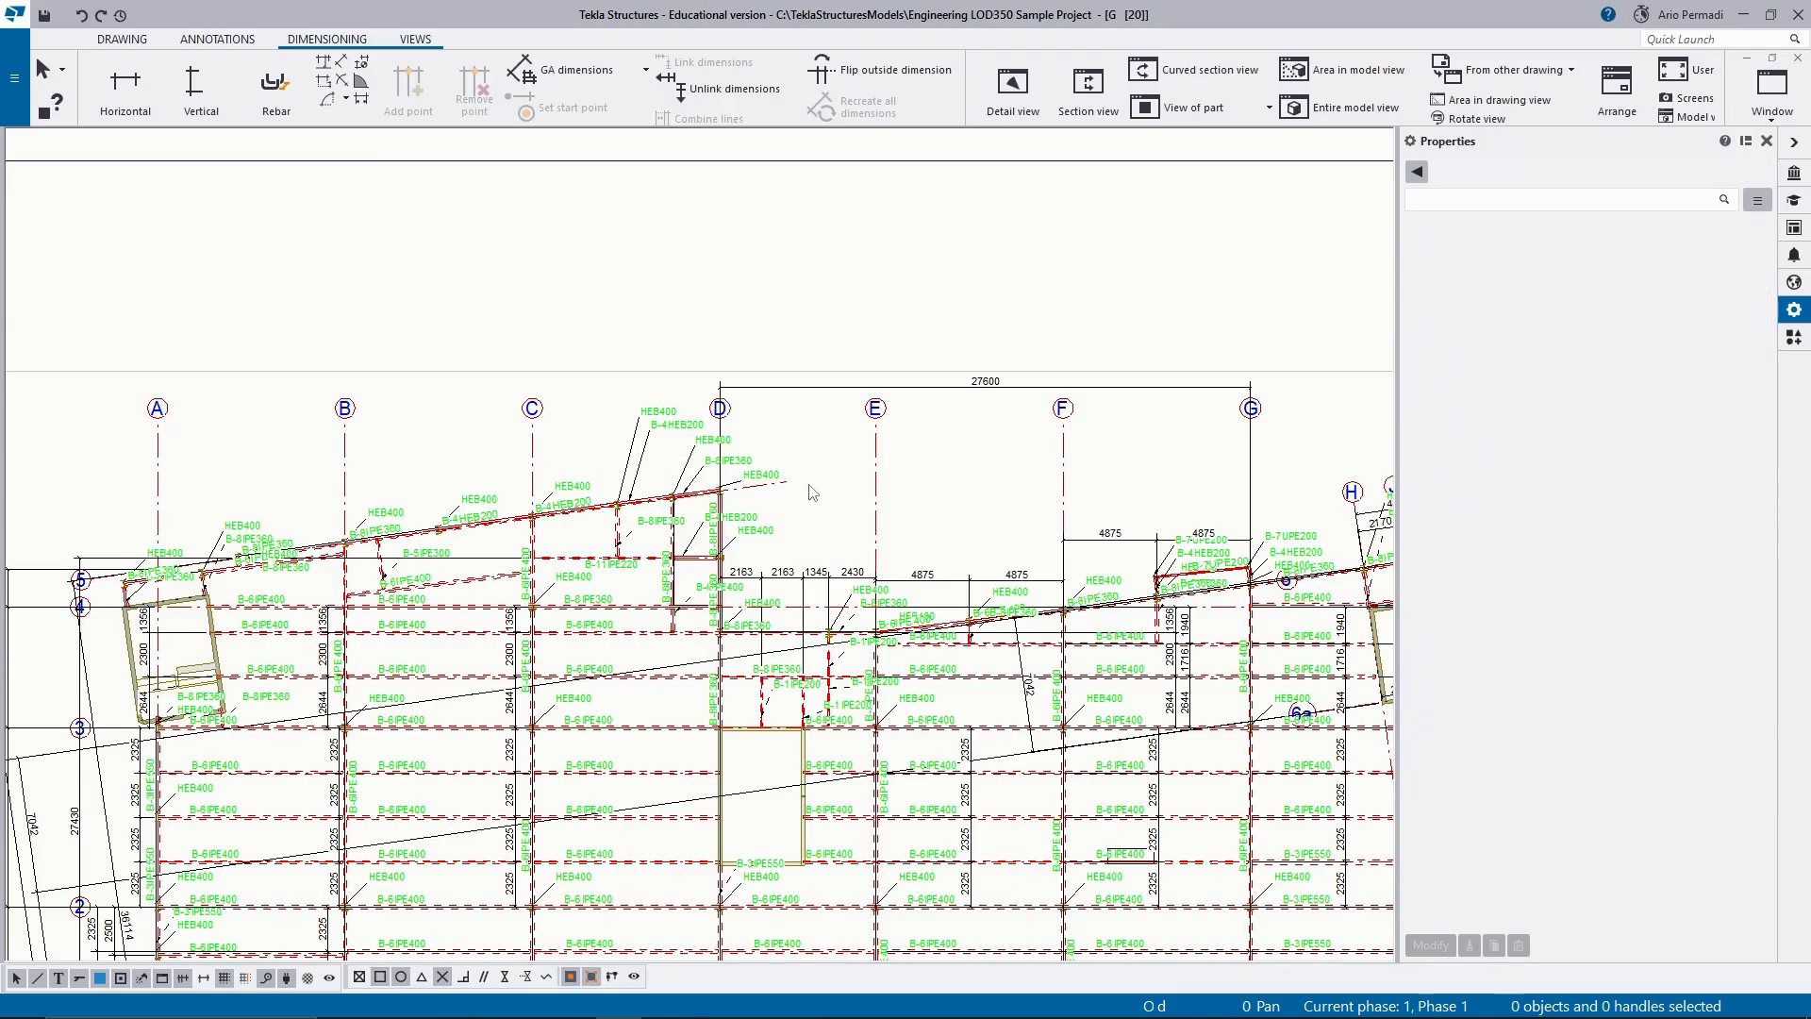
Delete the 4875 dimension lines between grids E and G and the 2163, 2163, 1345, 2430 line between grids D and E.
scroll(812, 492, "down", 5)
scroll(839, 566, "up", 2)
scroll(856, 615, "down", 2)
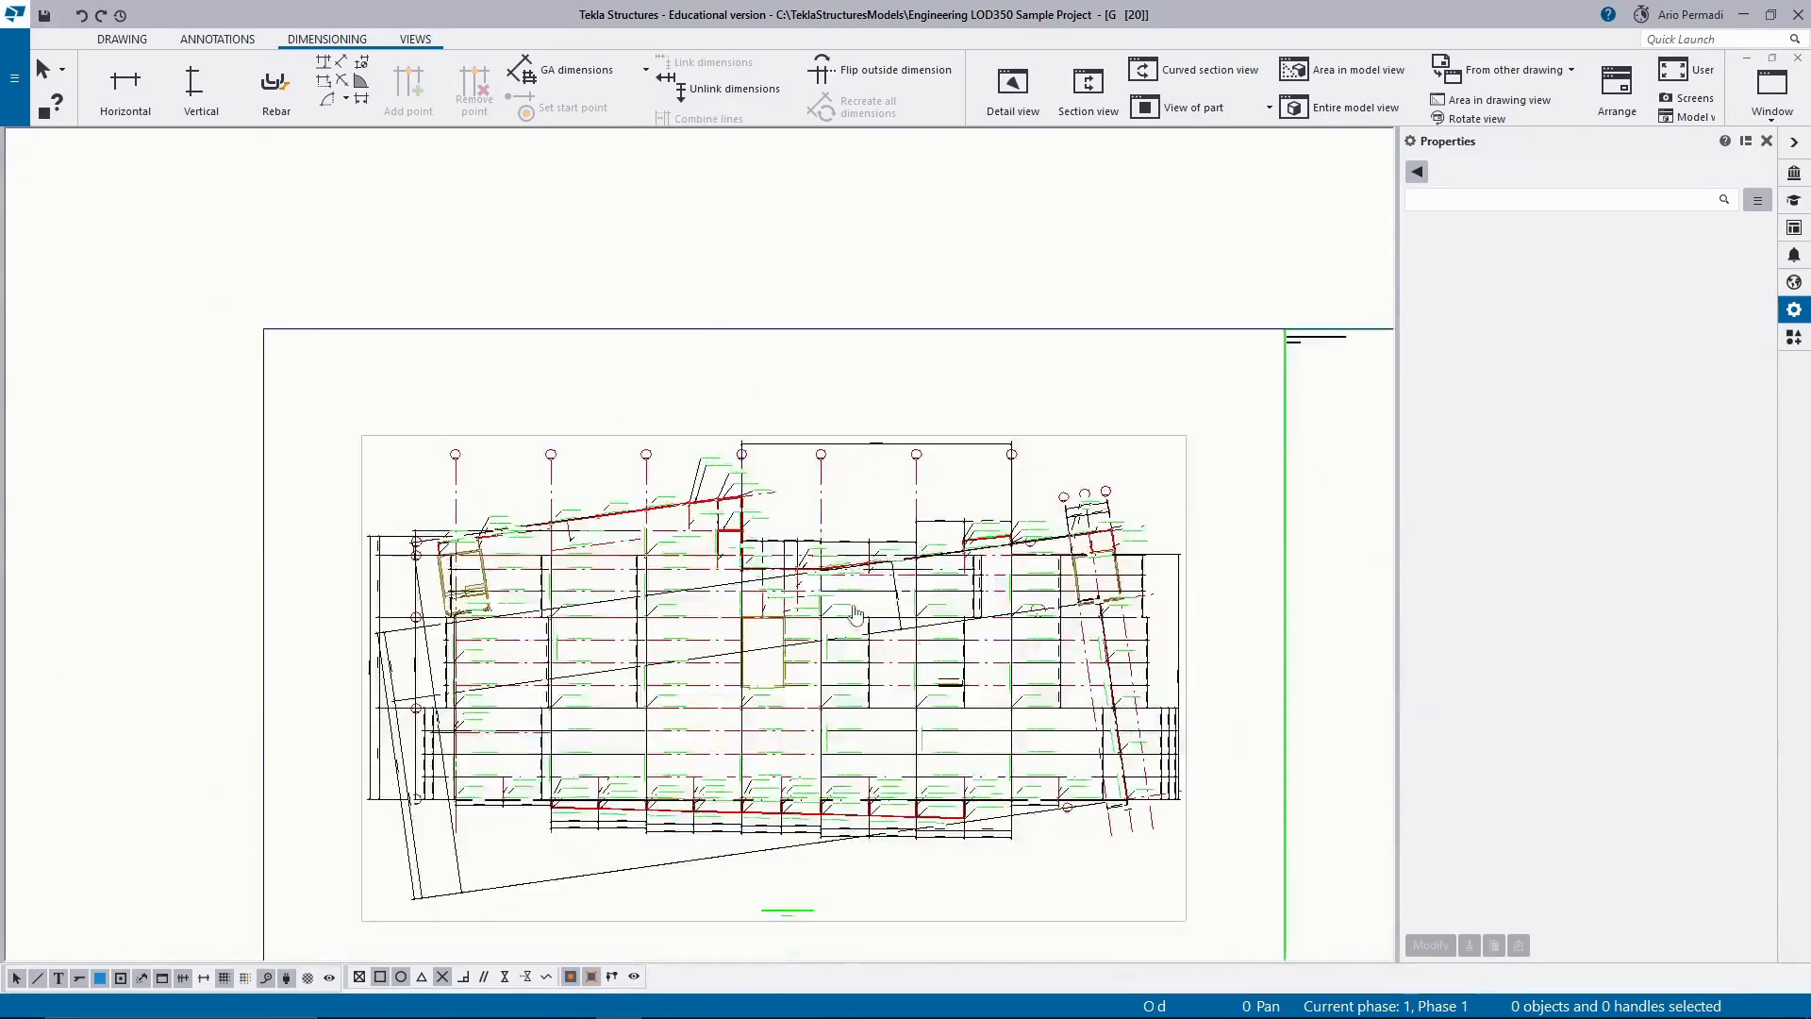
scroll(855, 615, "up", 5)
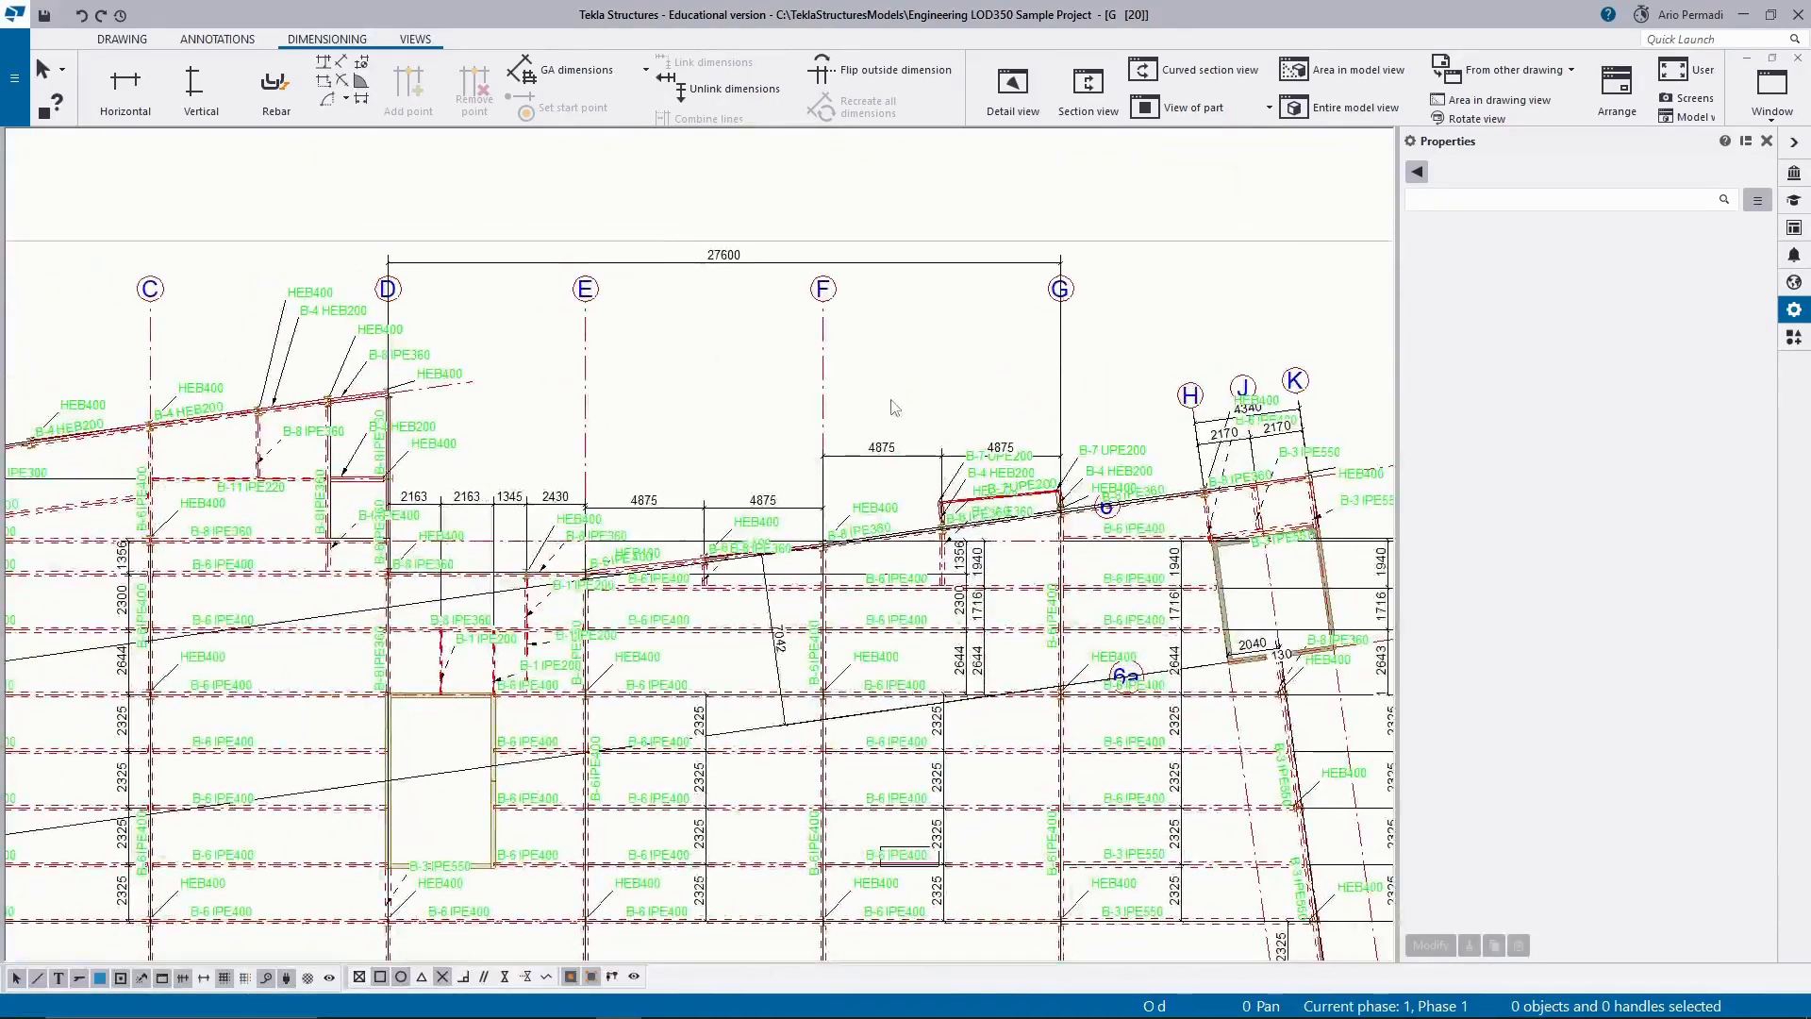
left_click(886, 456)
key("Delete")
left_click(717, 506)
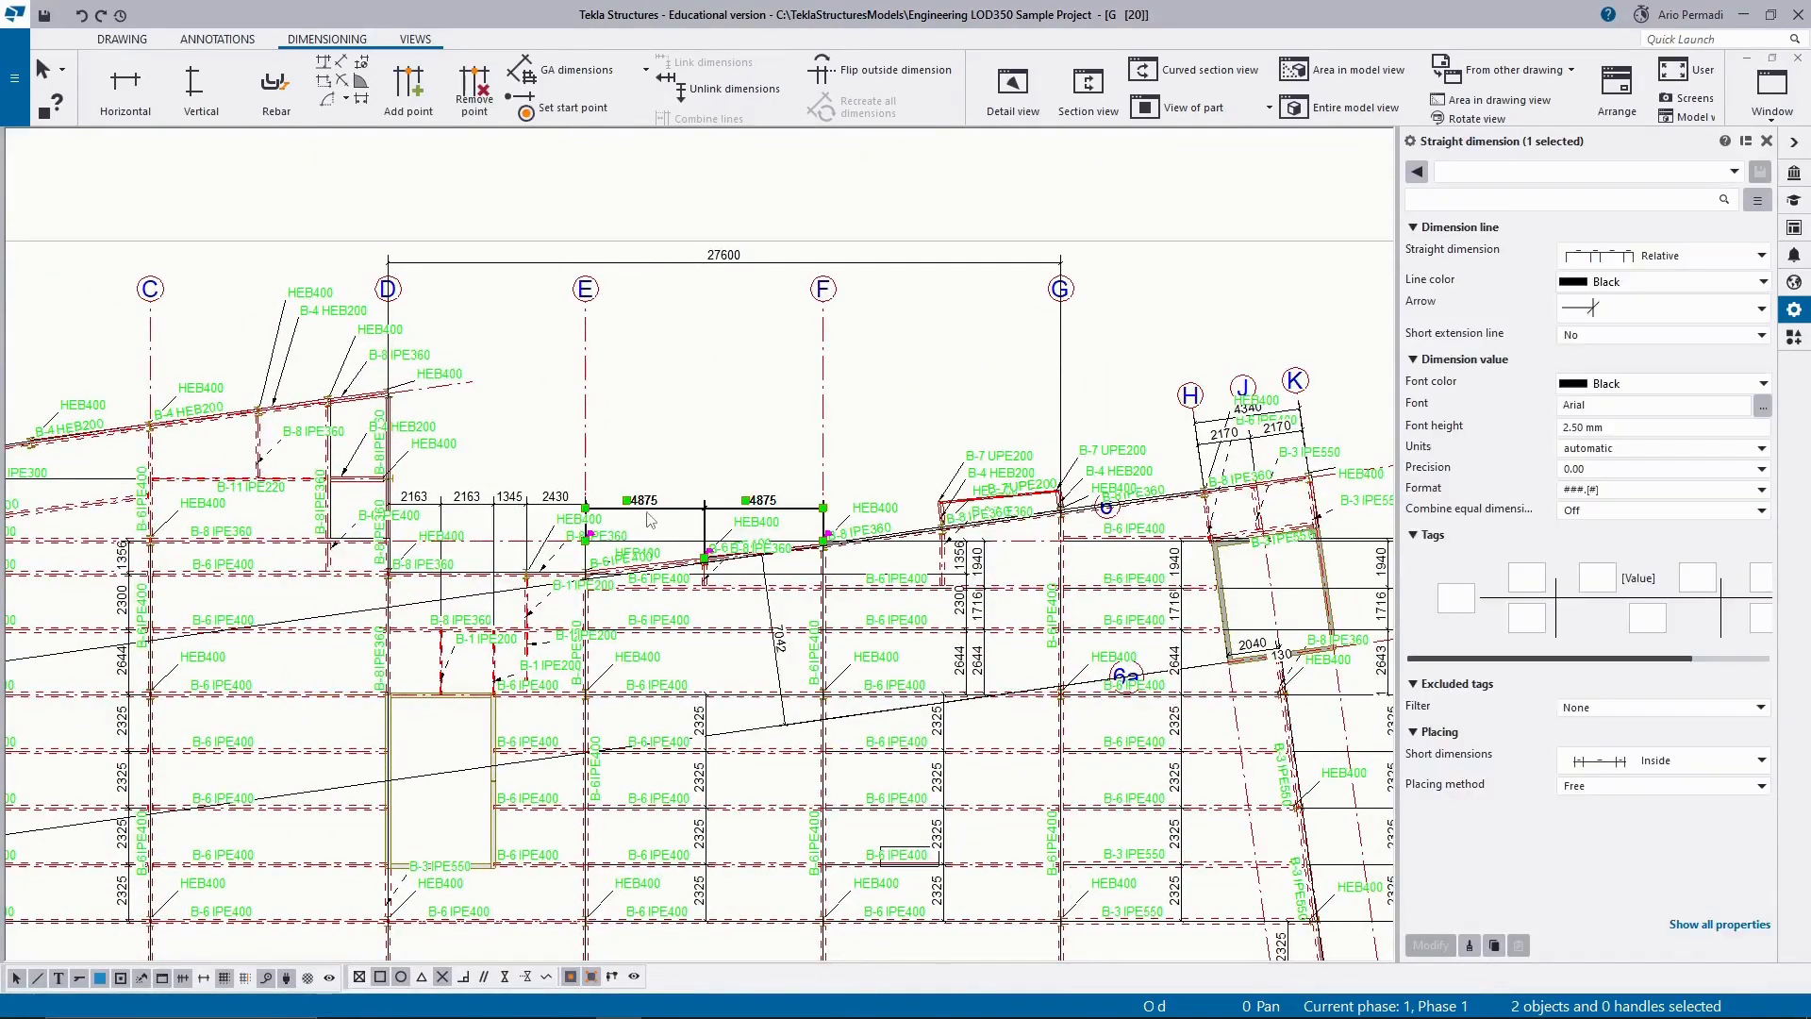
key("Delete")
left_click_drag(412, 516, 428, 515)
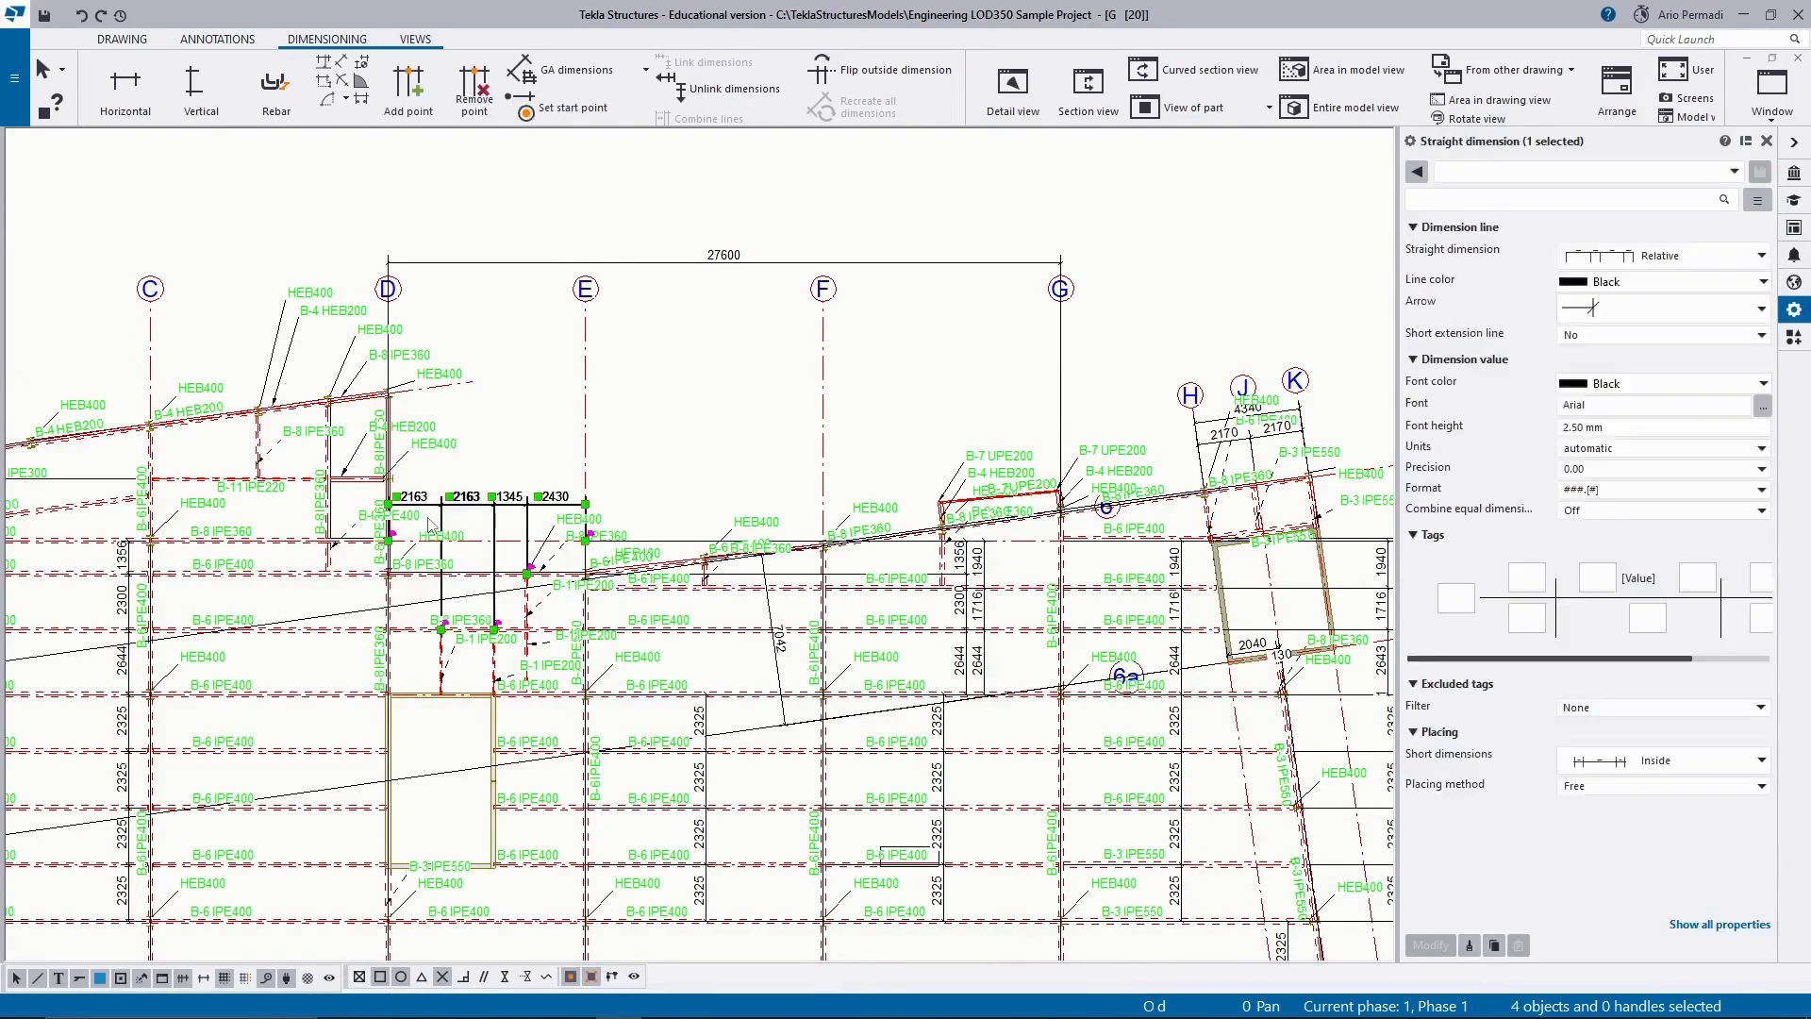
key("Delete")
Delete the three parallel 2325 vertical dimension lines beside the plan's lower sloped end, inside the 24995 dimension.
scroll(535, 507, "down", 2)
middle_click_drag(807, 483, 708, 320)
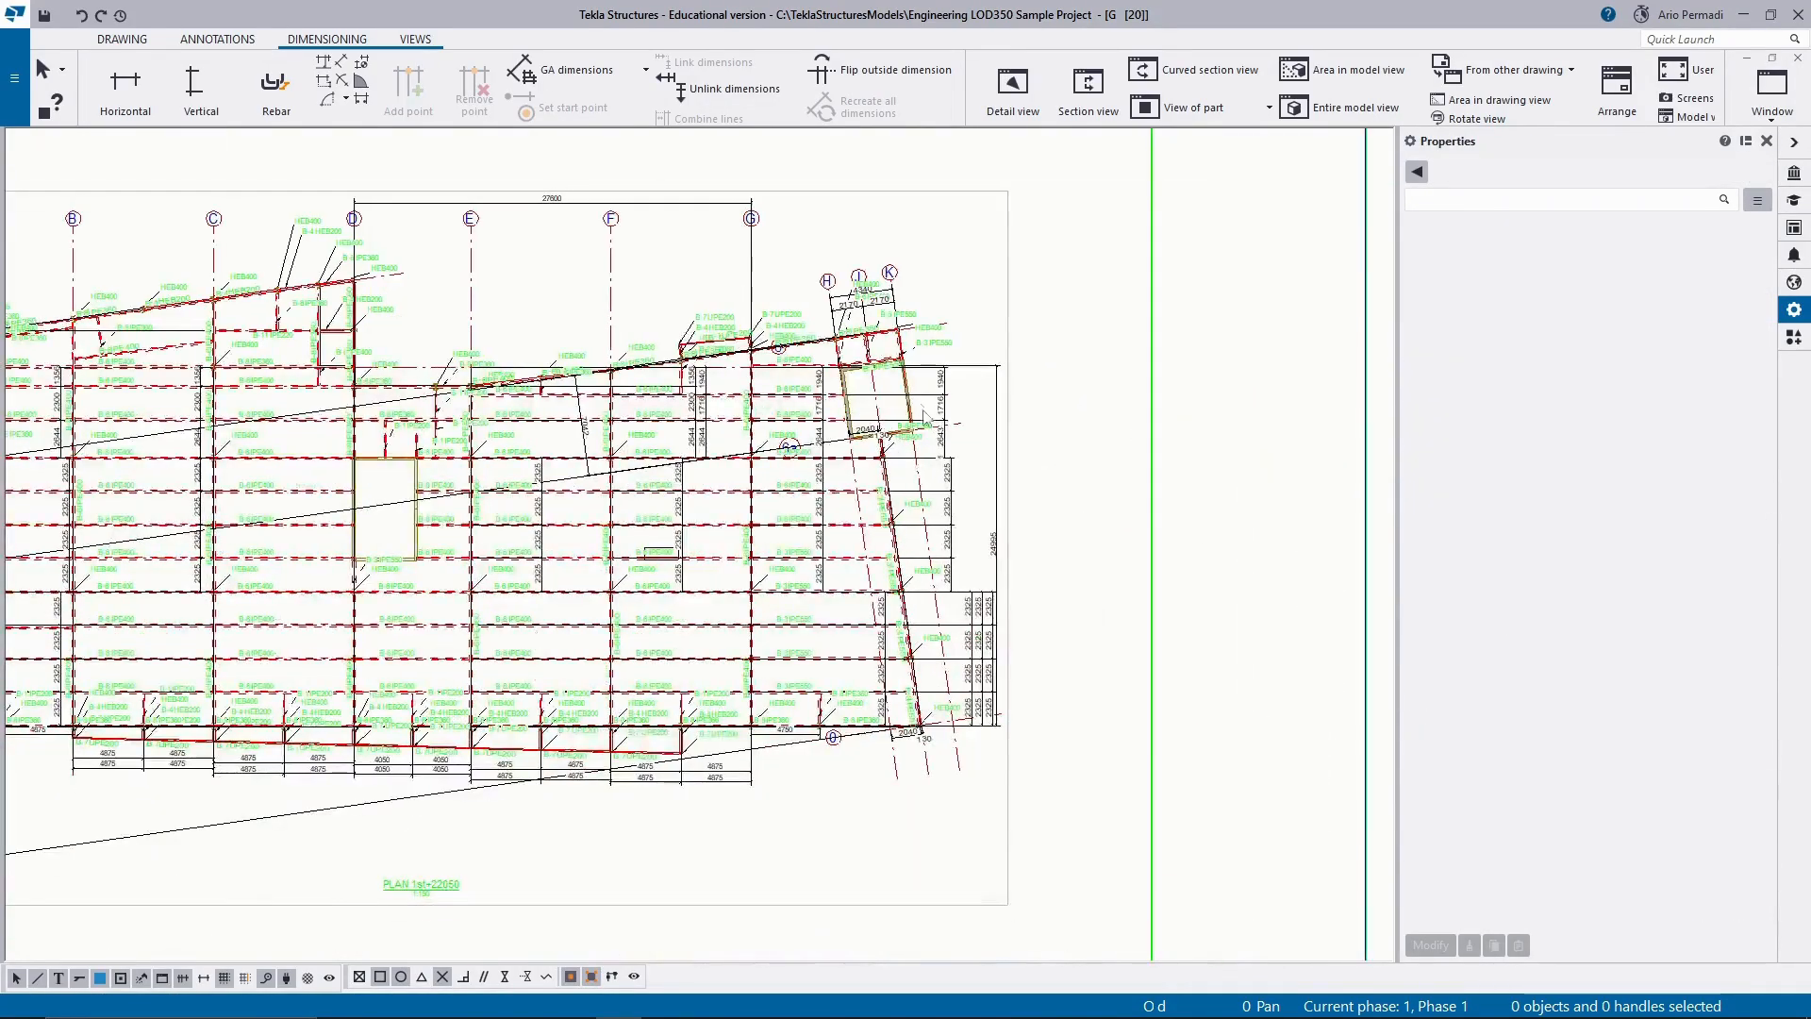
scroll(1002, 627, "up", 3)
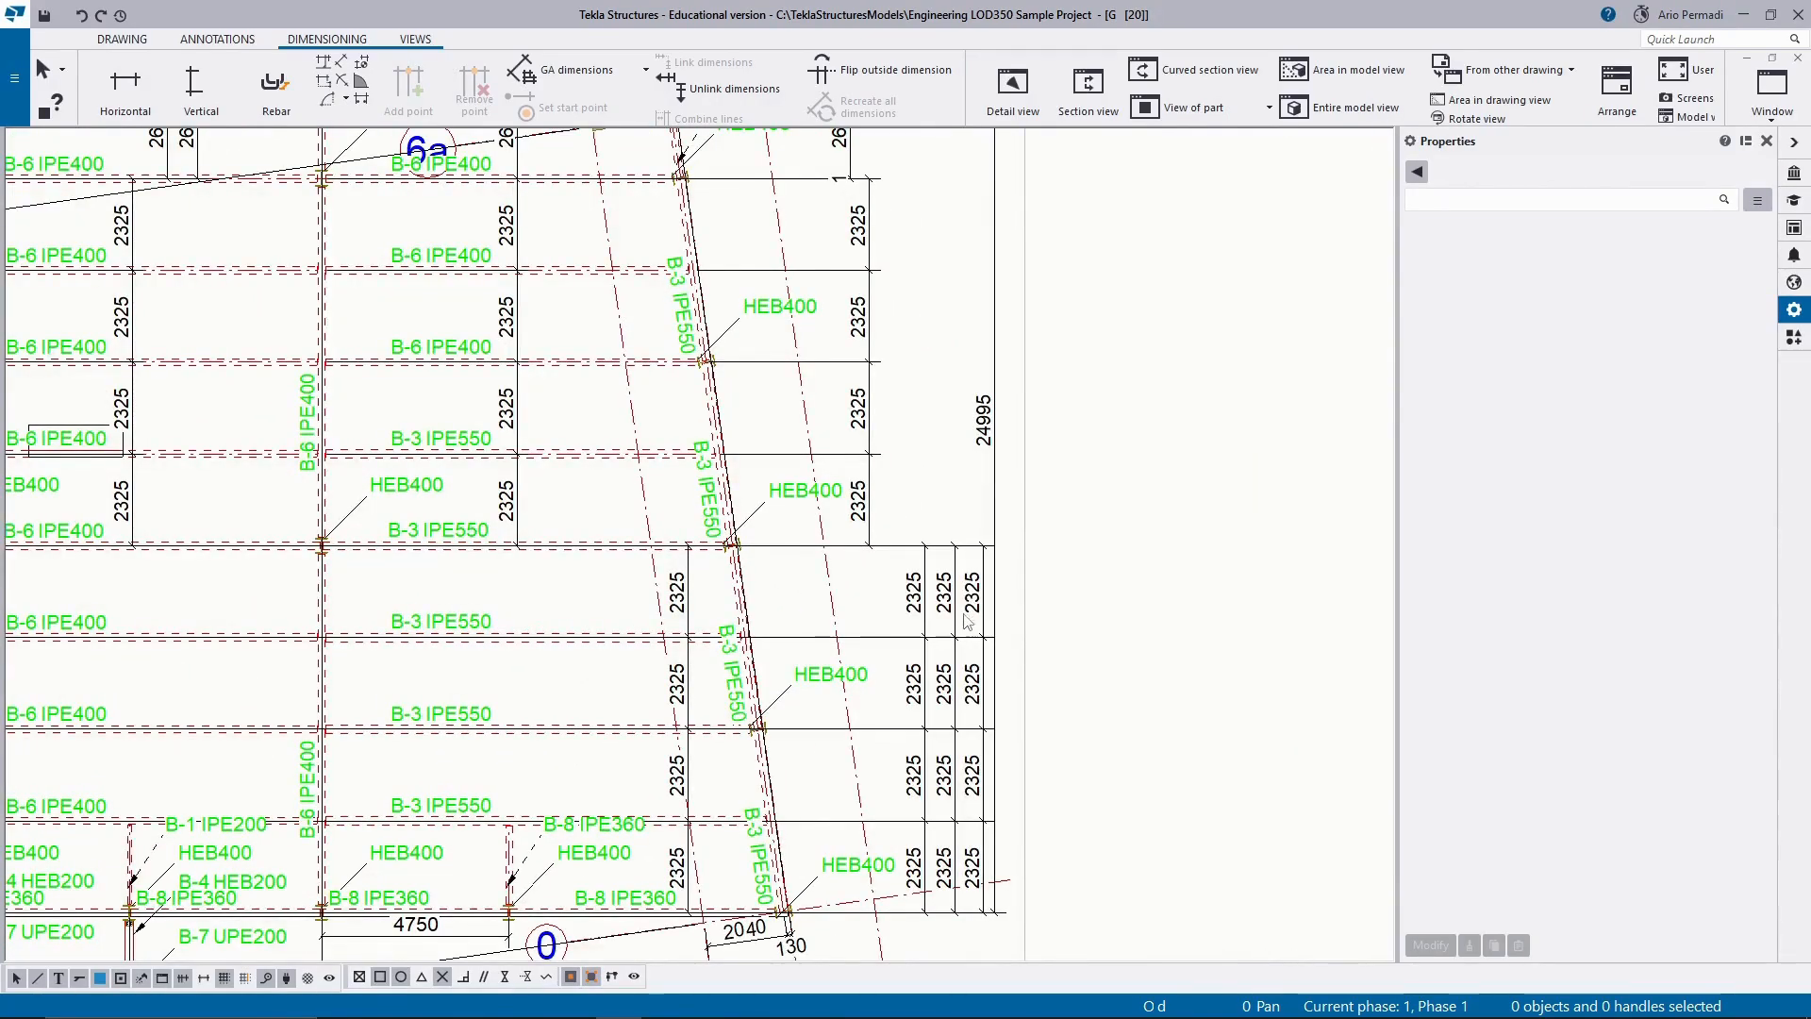
left_click_drag(902, 700, 915, 884)
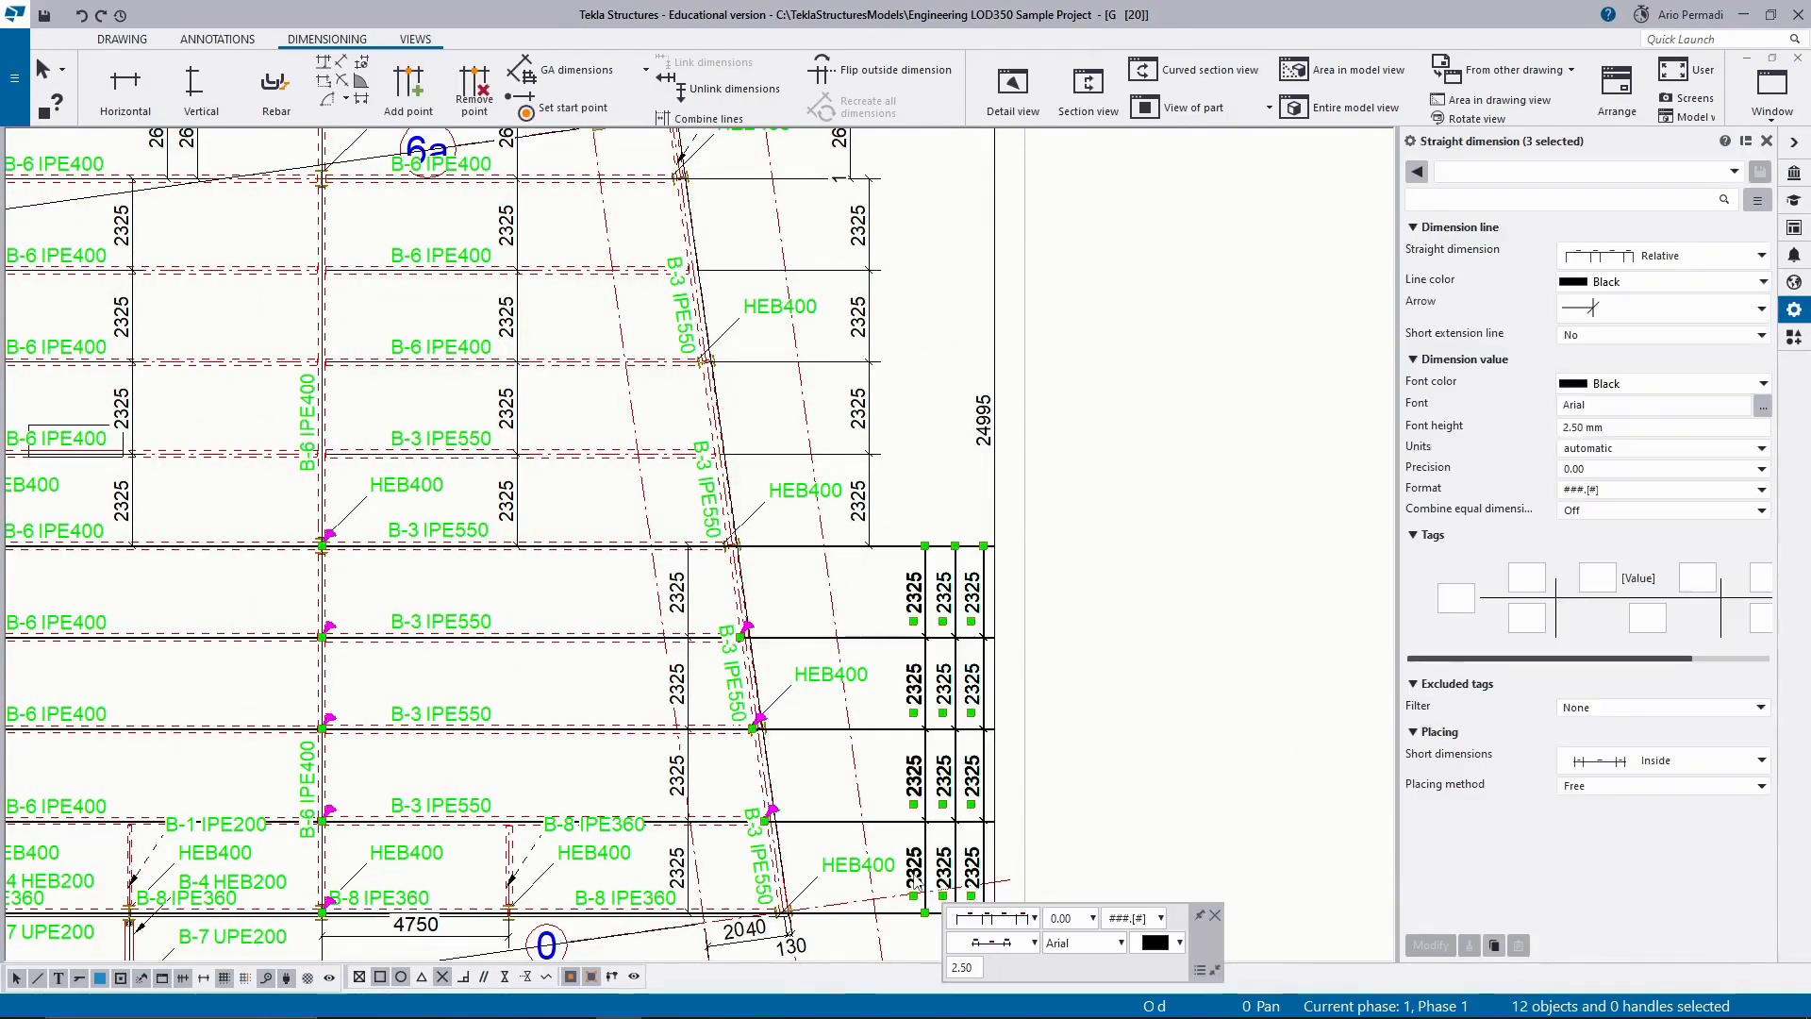
key("Escape")
scroll(941, 720, "down", 6)
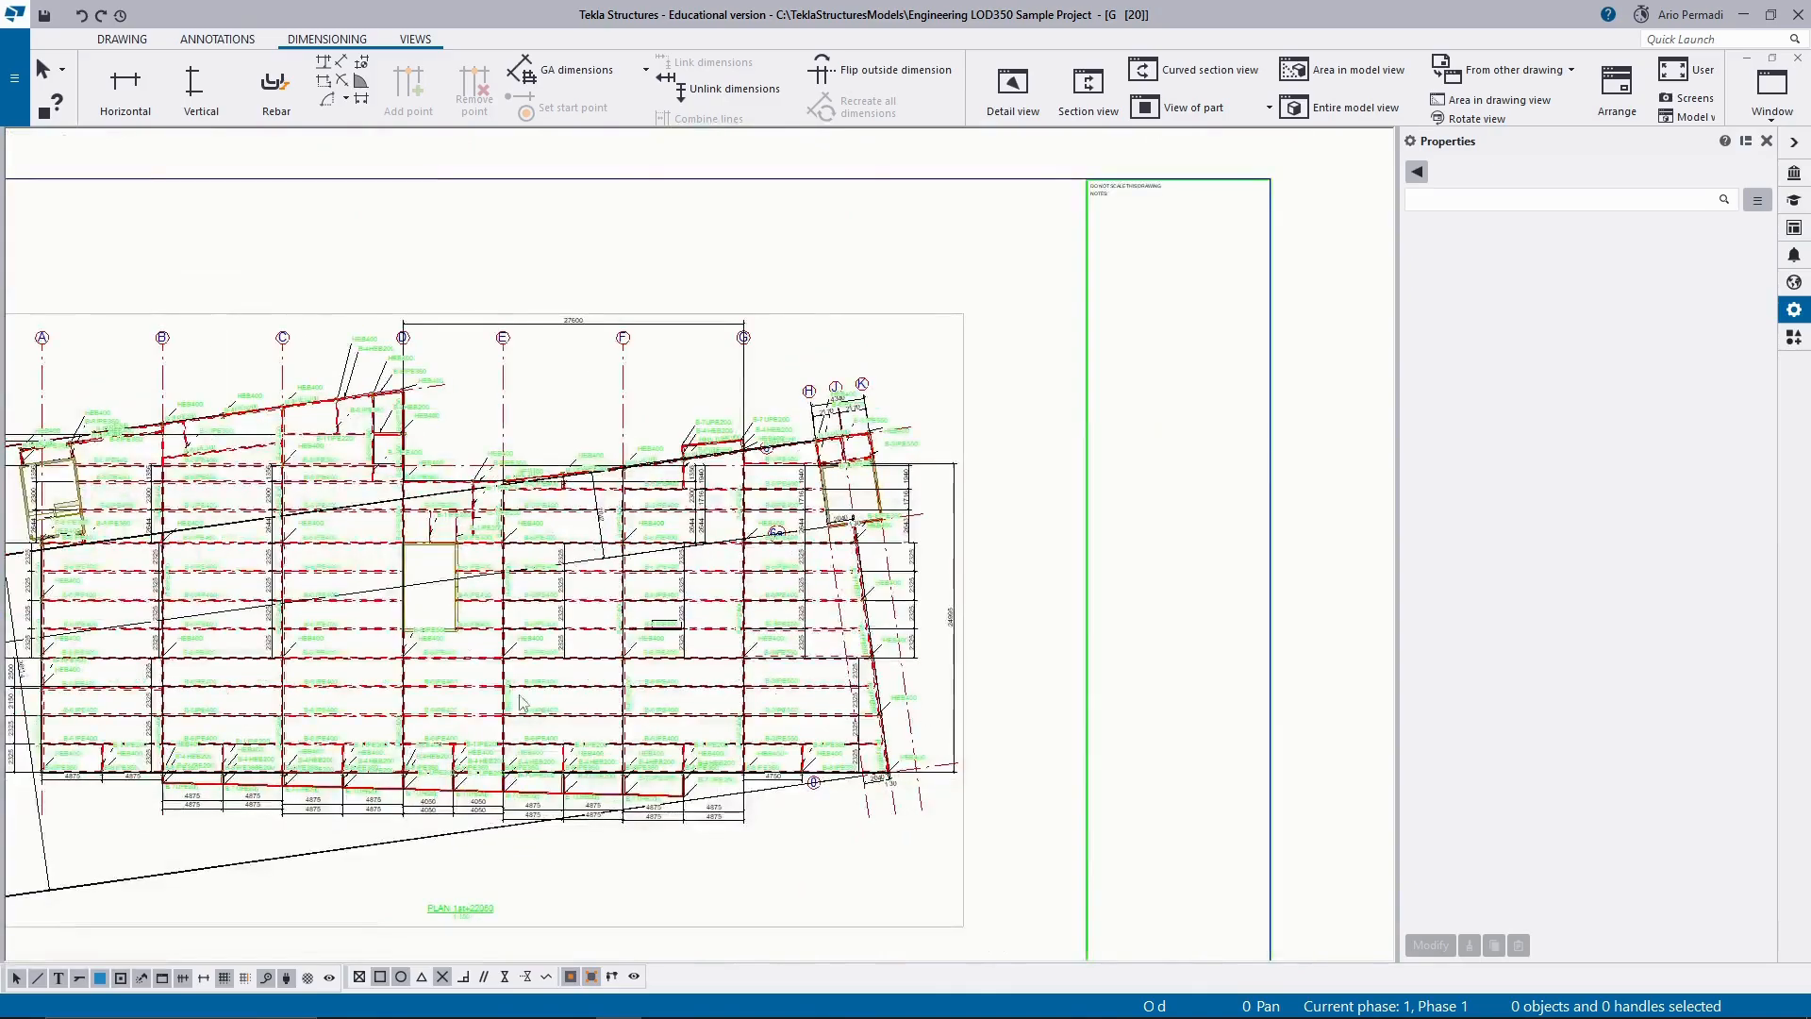
Delete the sloped 7042, 20374 and 27416 dimensions and the vertical dimension chains beside grid A between grids 1 and 3.
scroll(490, 538, "up", 5)
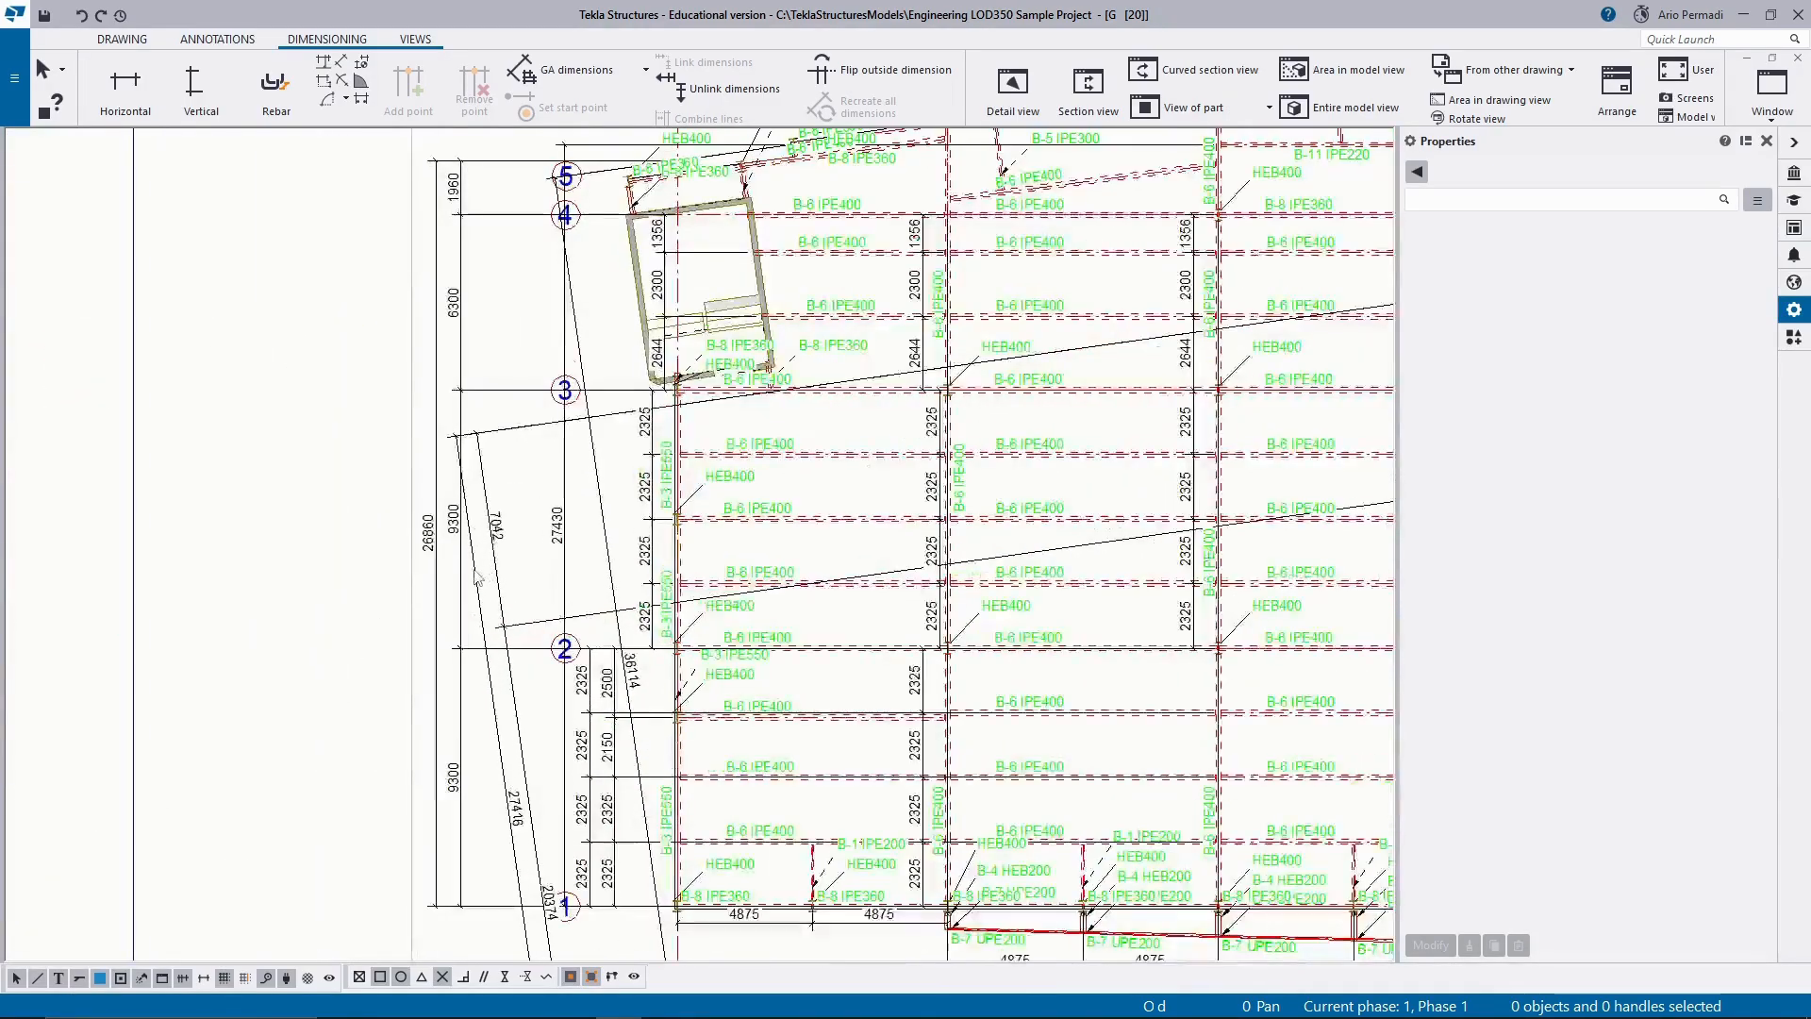
left_click(496, 579)
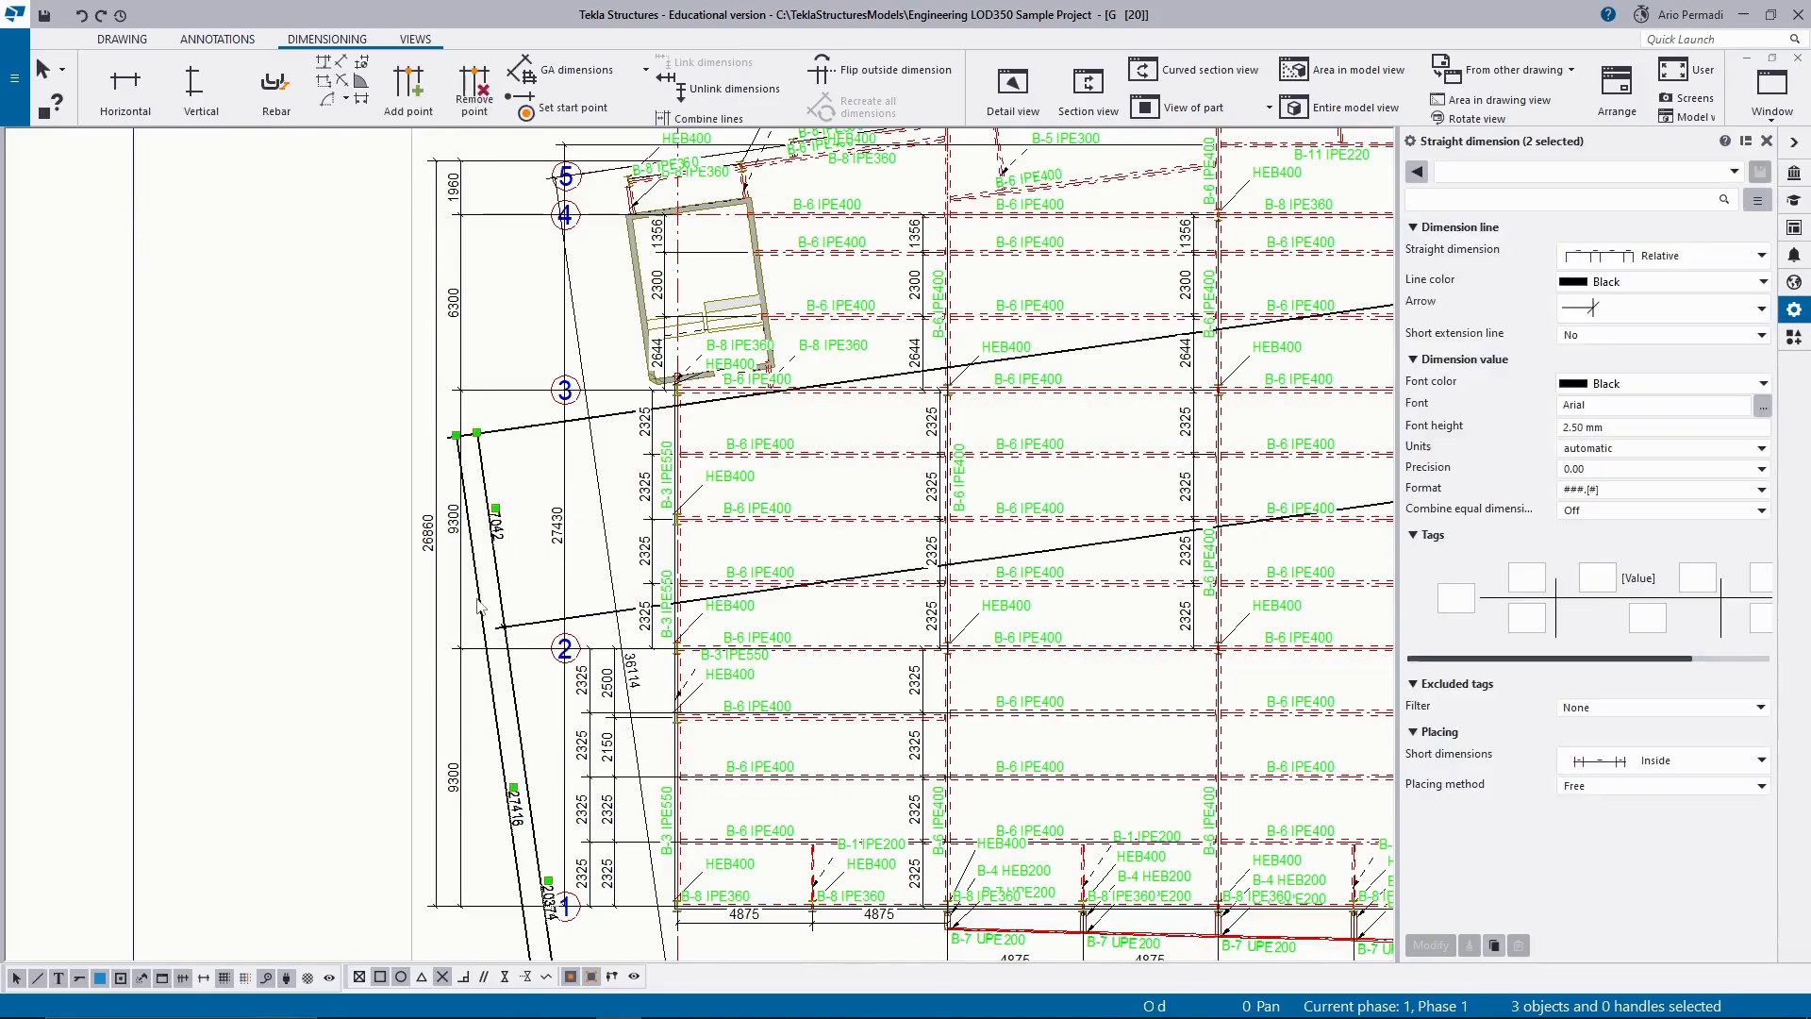
key("Delete")
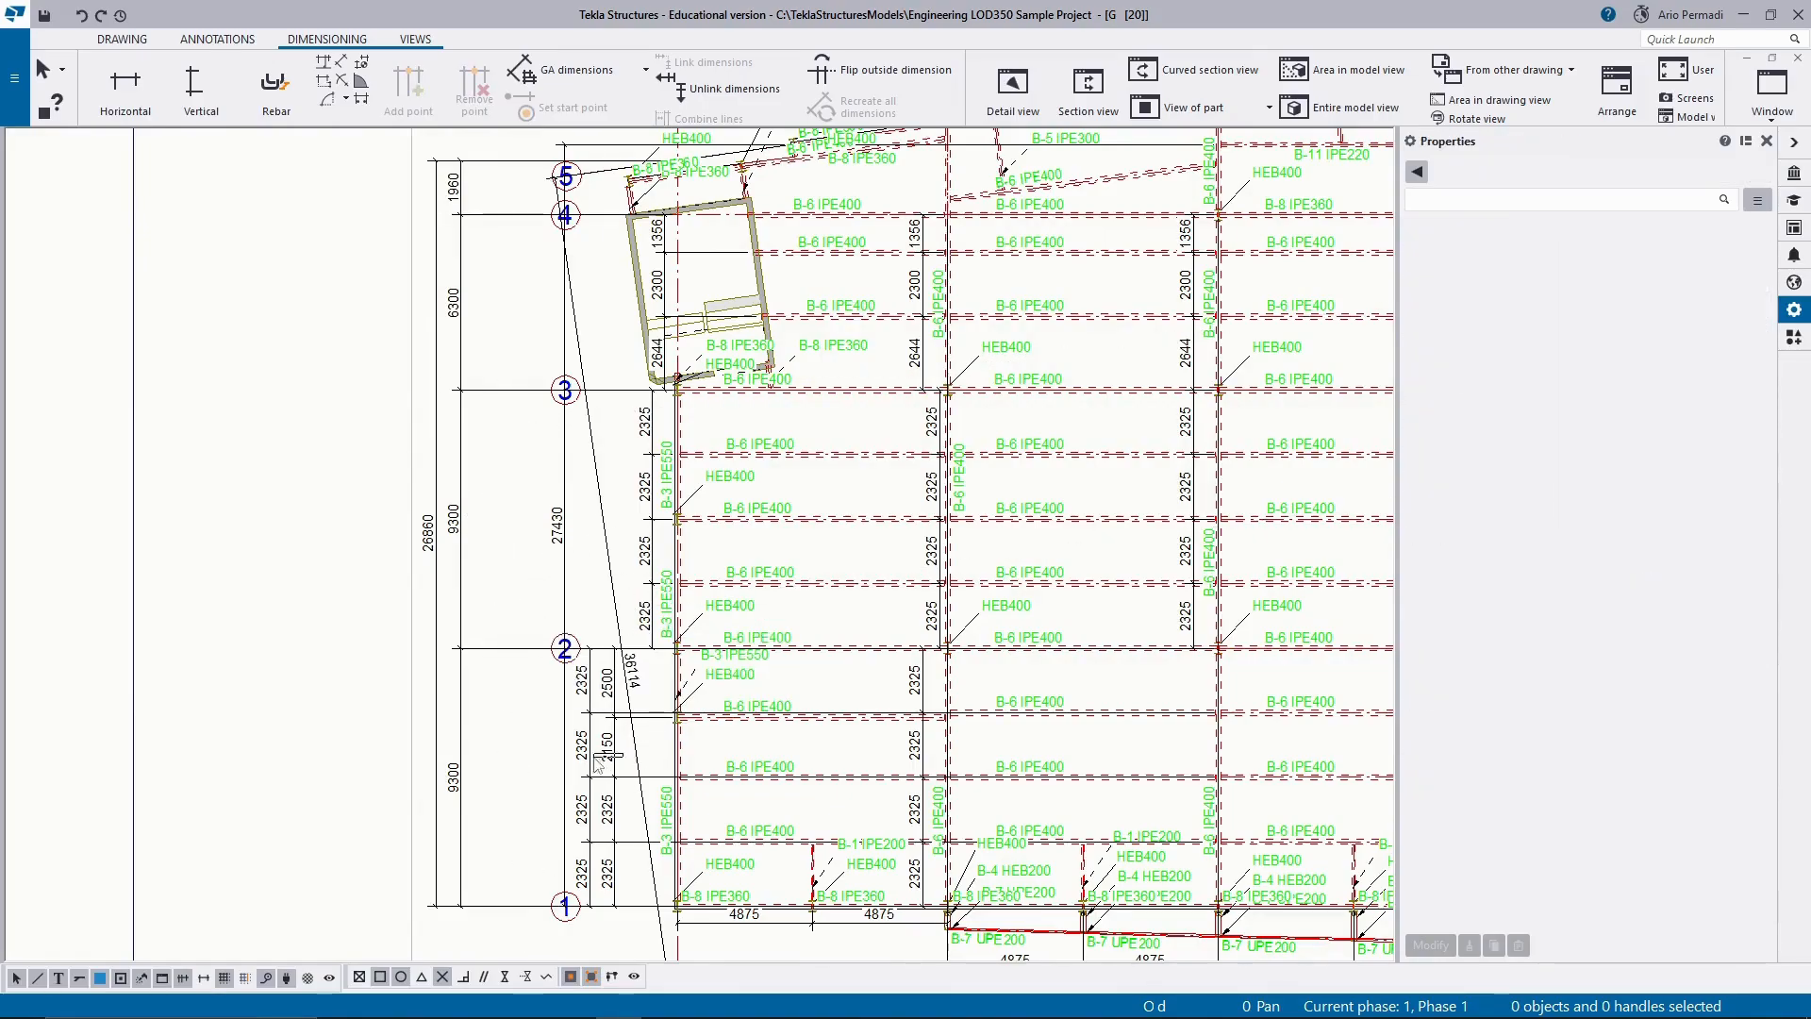
left_click(581, 837)
key("Delete")
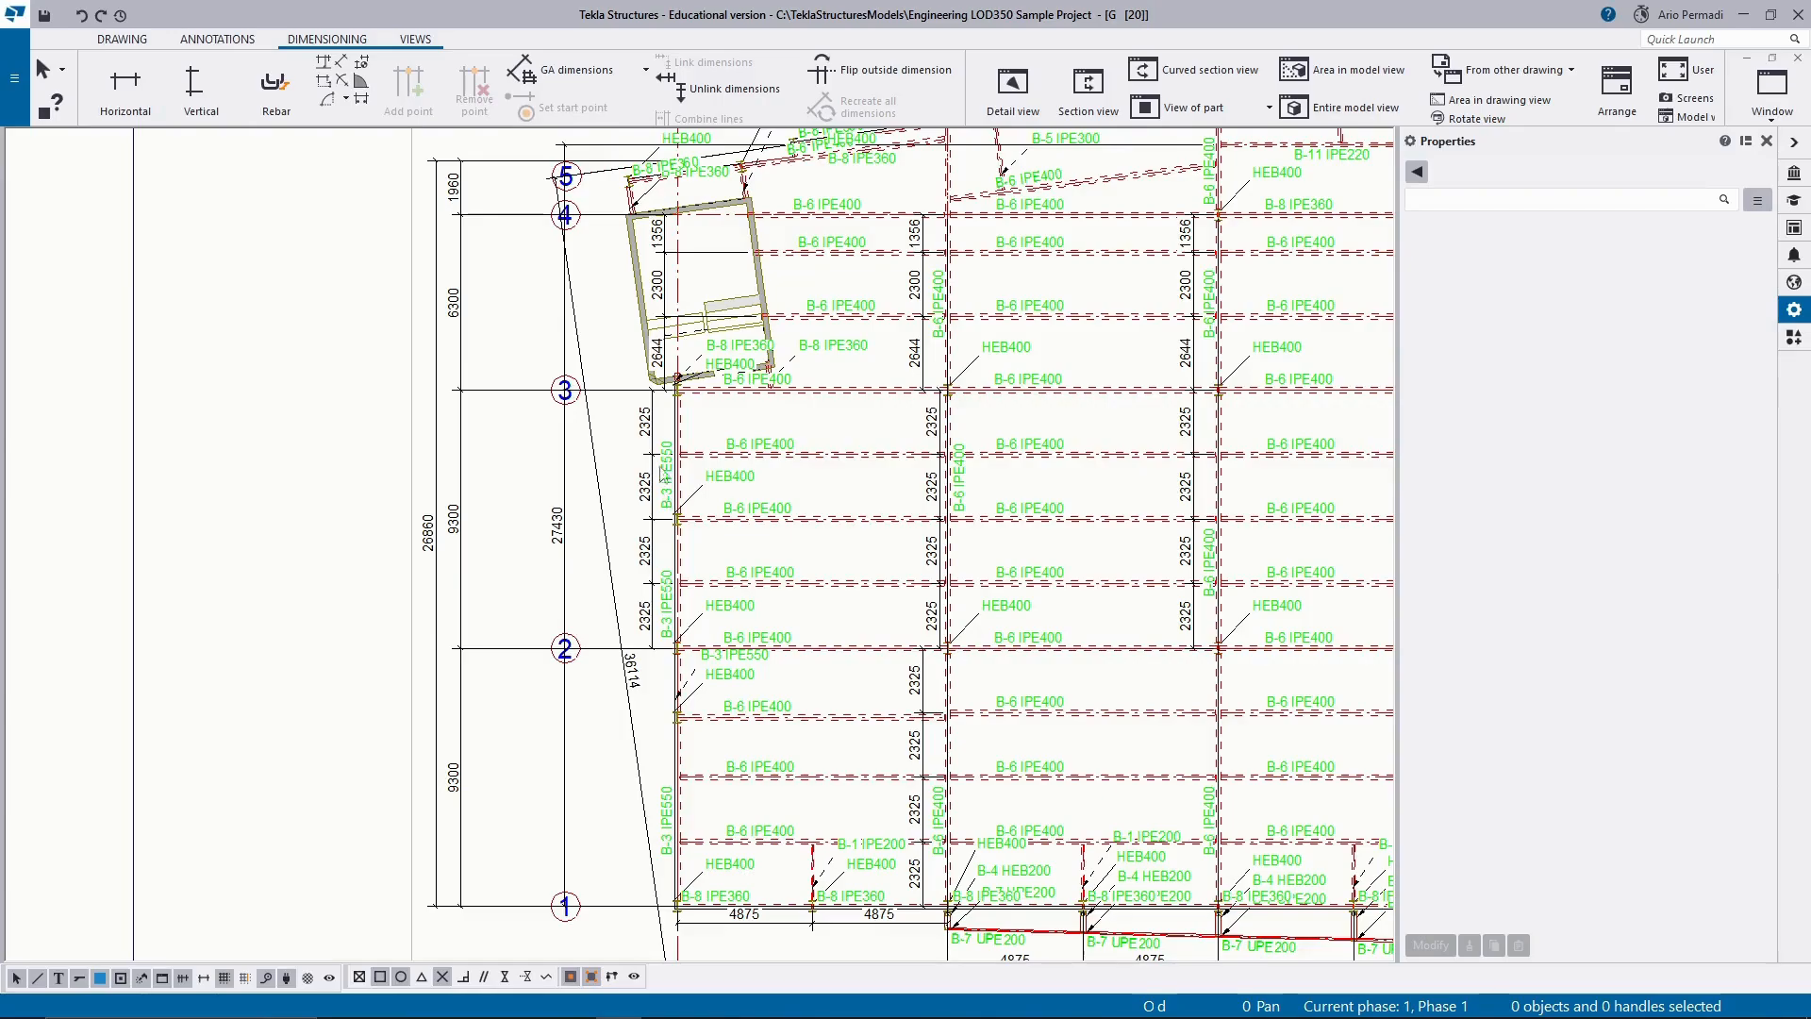
scroll(638, 427, "down", 2)
scroll(657, 316, "up", 4)
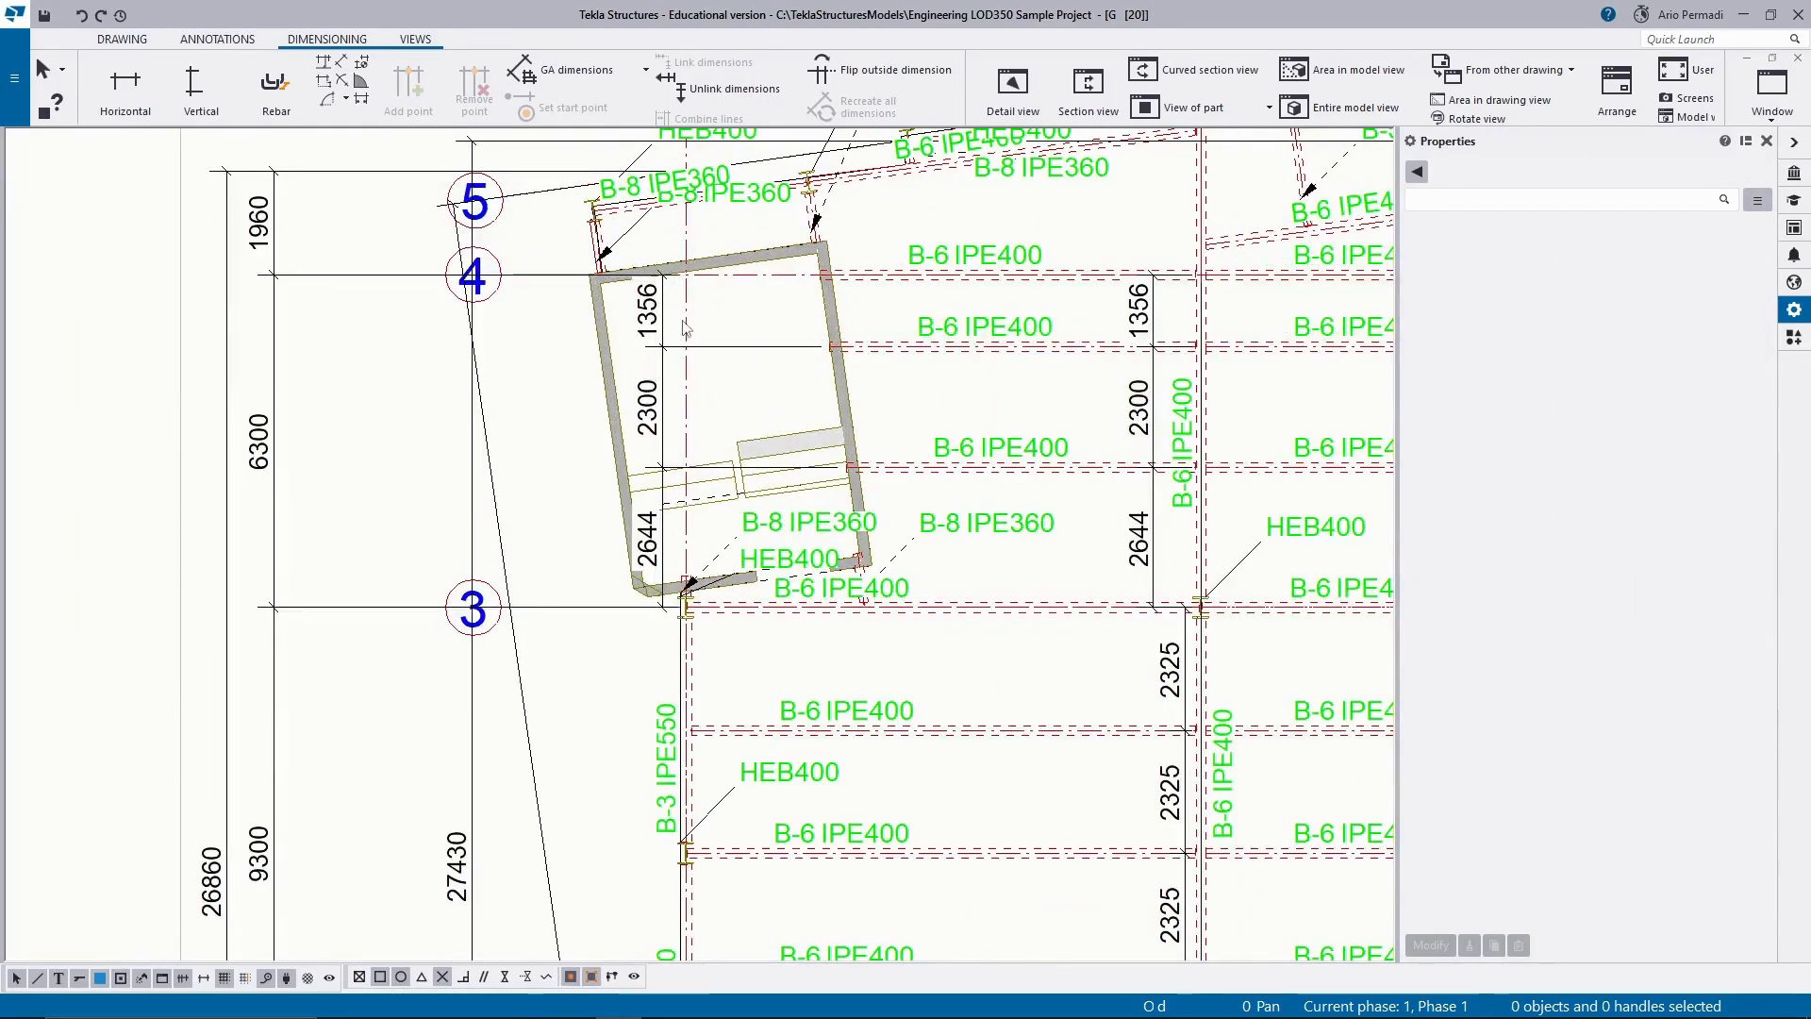
Delete the 26860 overall dimension and the adjacent 1960, 6300, 9300, 9300 vertical dimension line outside grid labels 1 to 5.
scroll(685, 328, "down", 5)
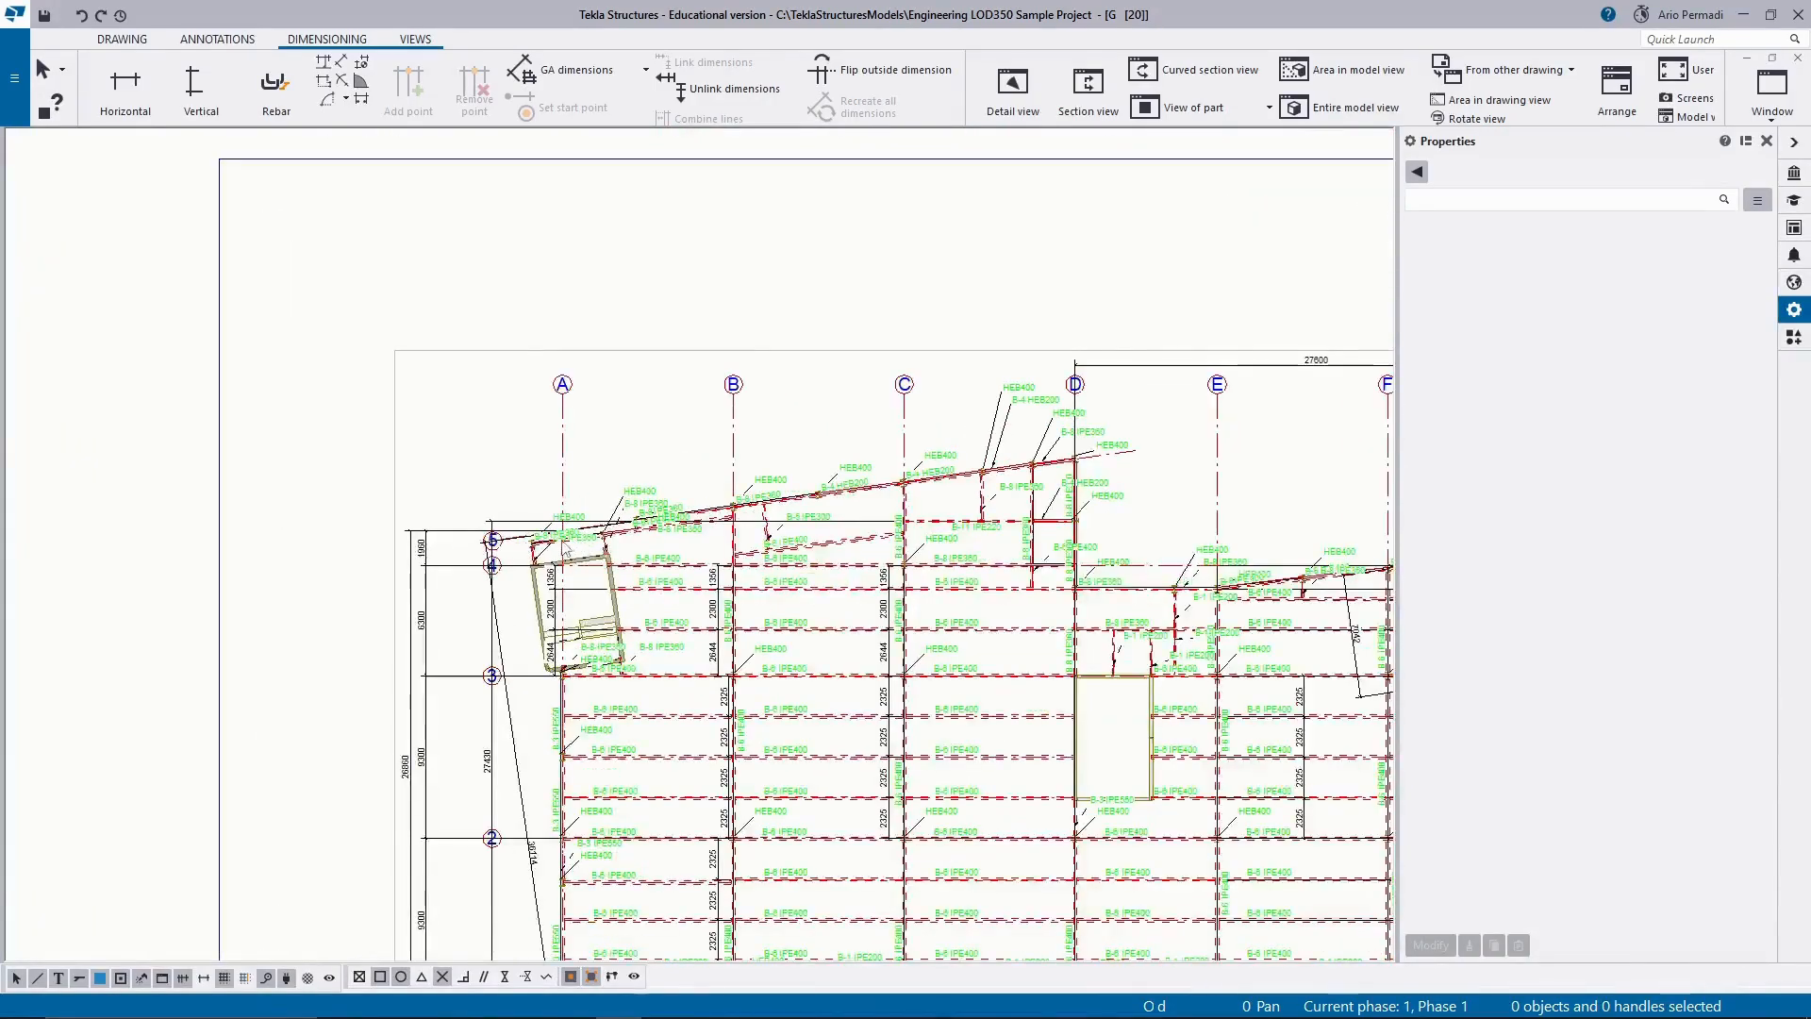
scroll(510, 560, "up", 2)
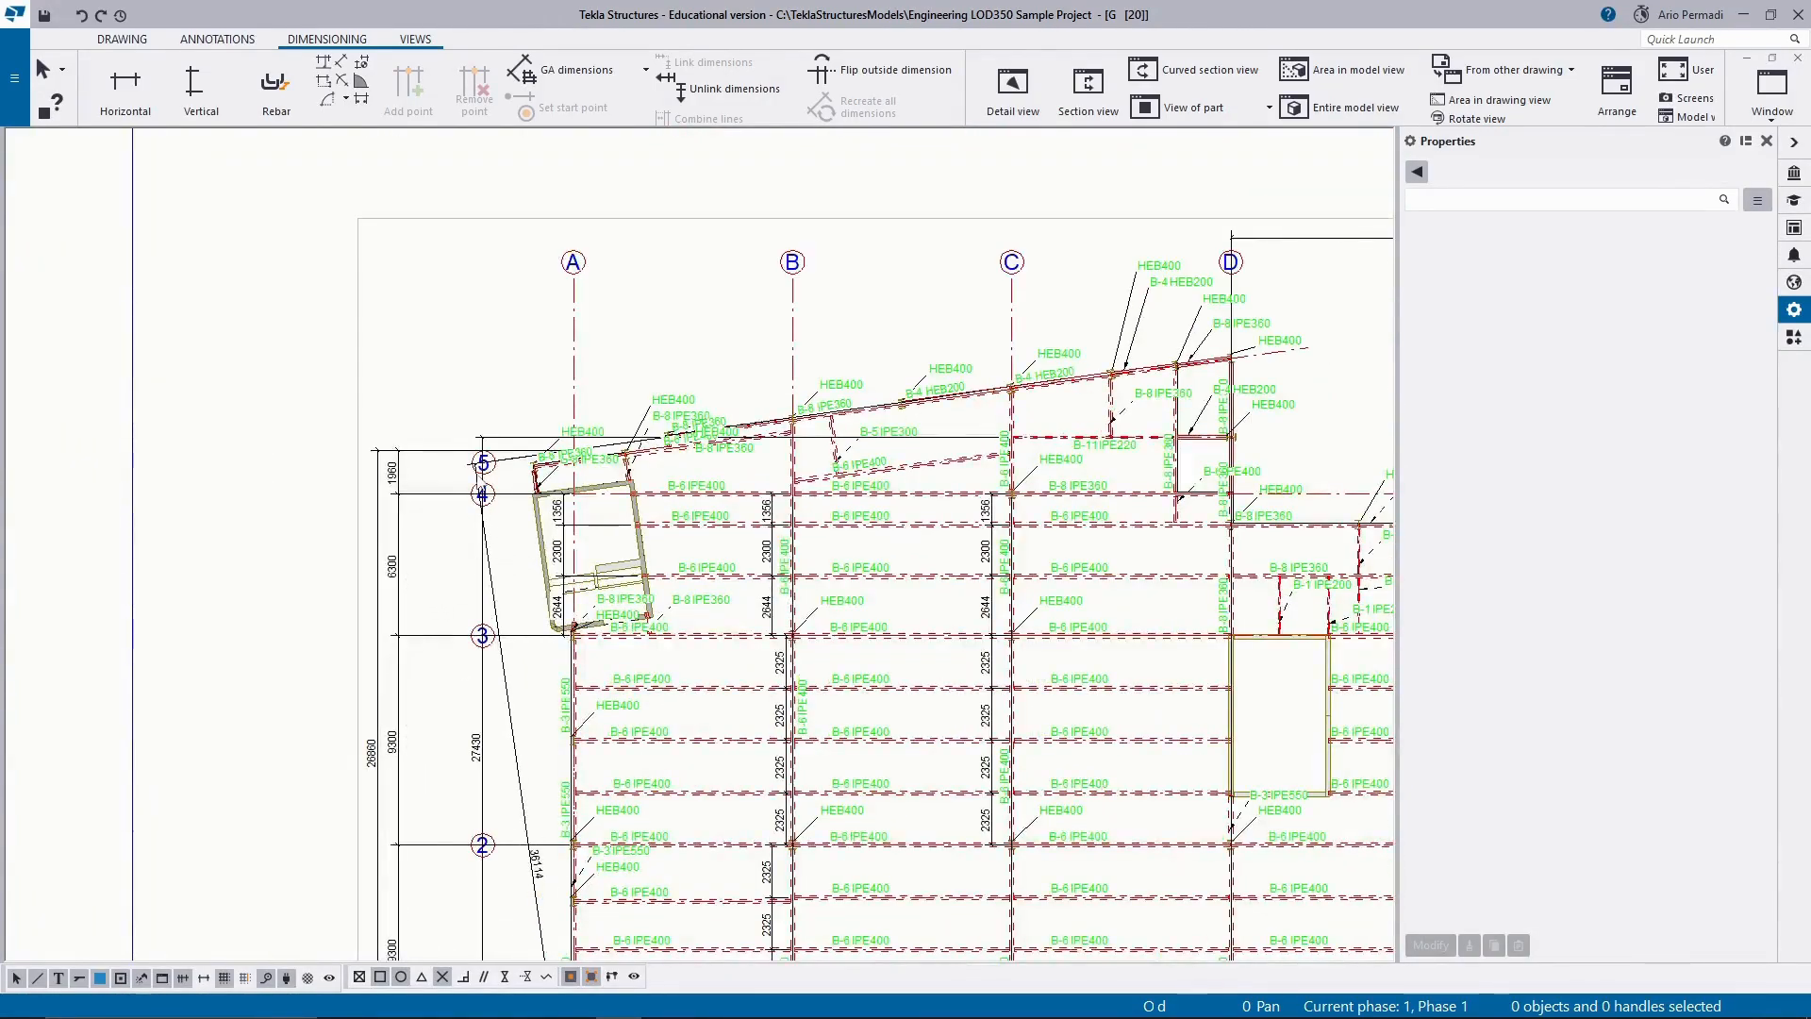
scroll(498, 474, "up", 2)
scroll(498, 474, "down", 3)
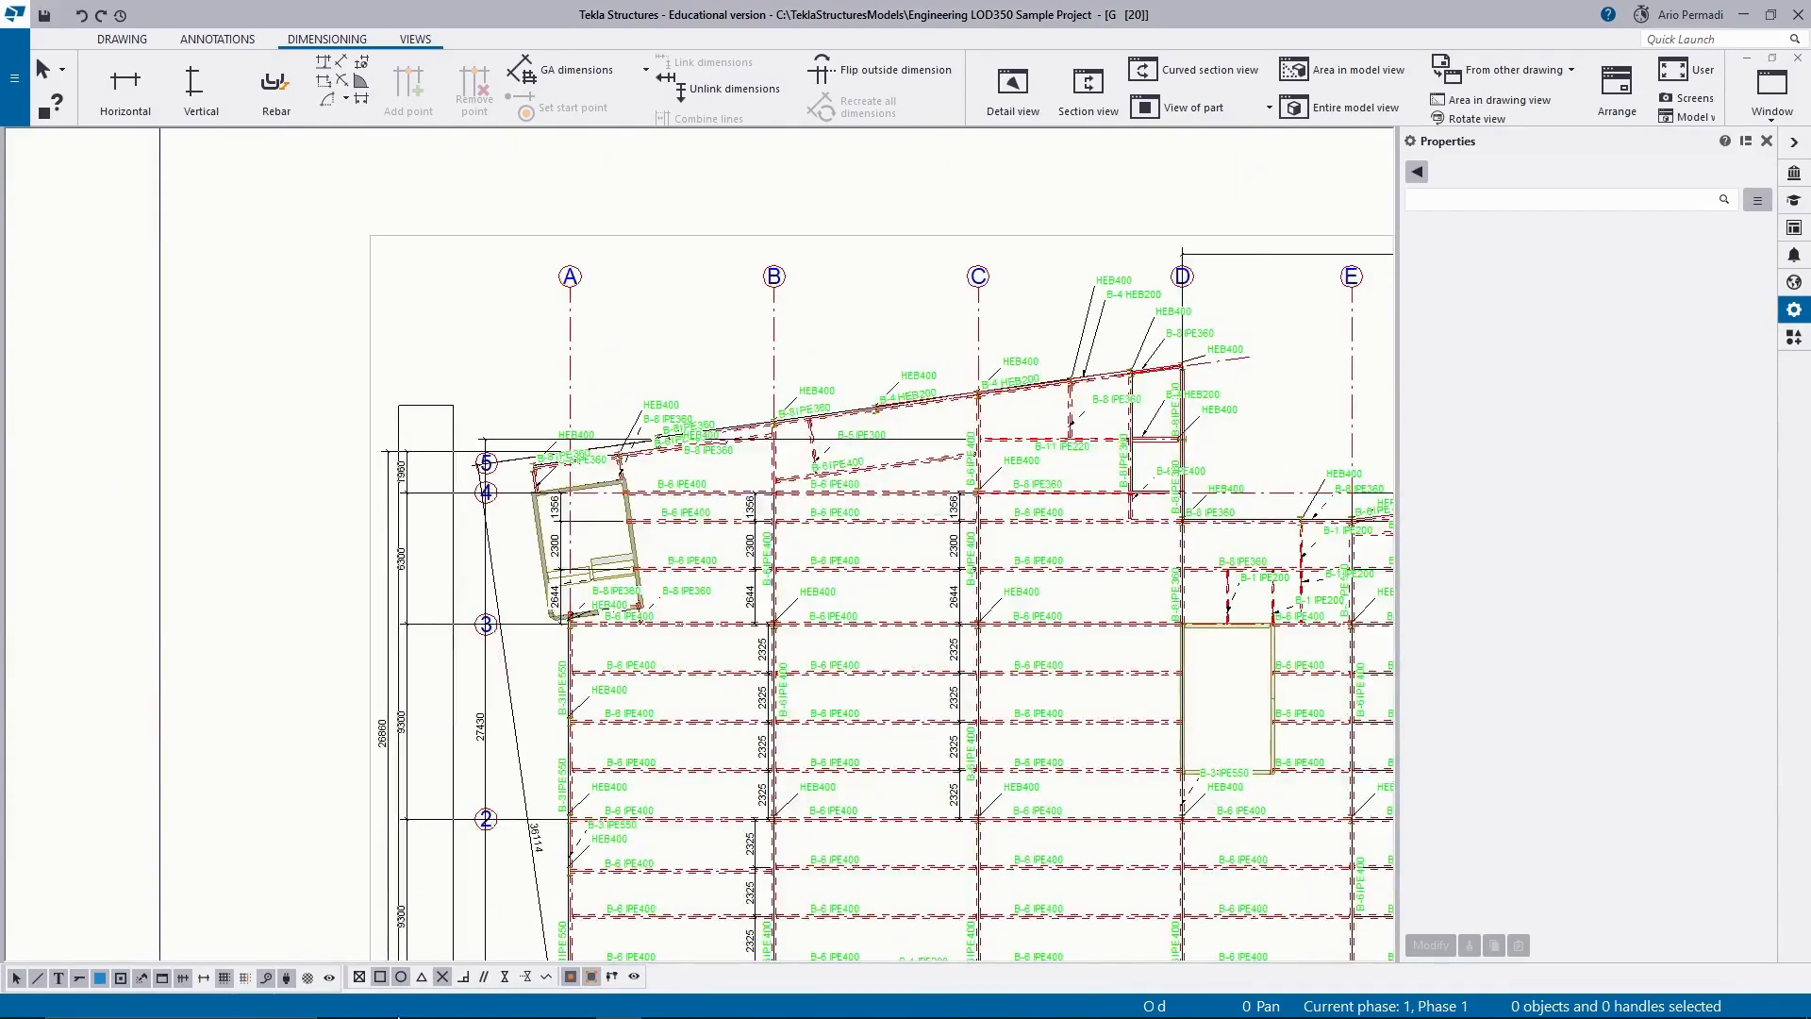
left_click_drag(398, 1017, 398, 1017)
middle_click_drag(402, 896, 510, 543)
key("Delete")
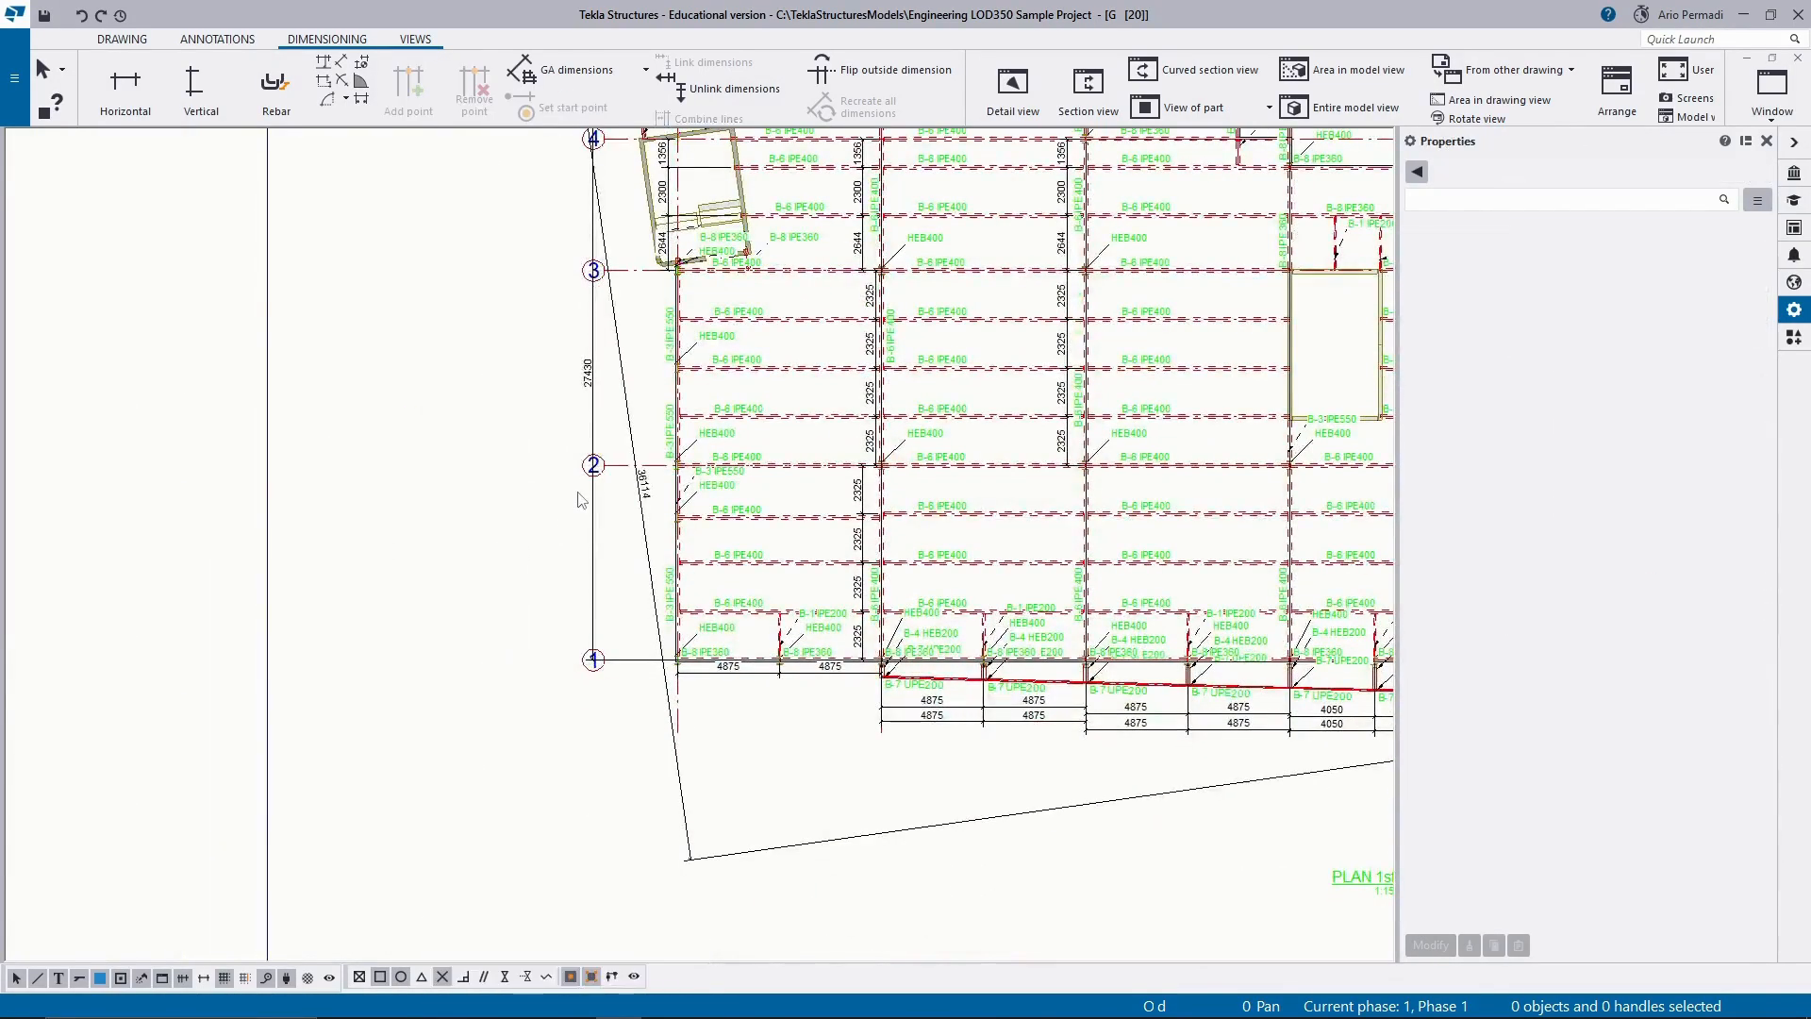
Move the 27600 dimension between grids D and G down below the grid labels.
scroll(581, 500, "down", 2)
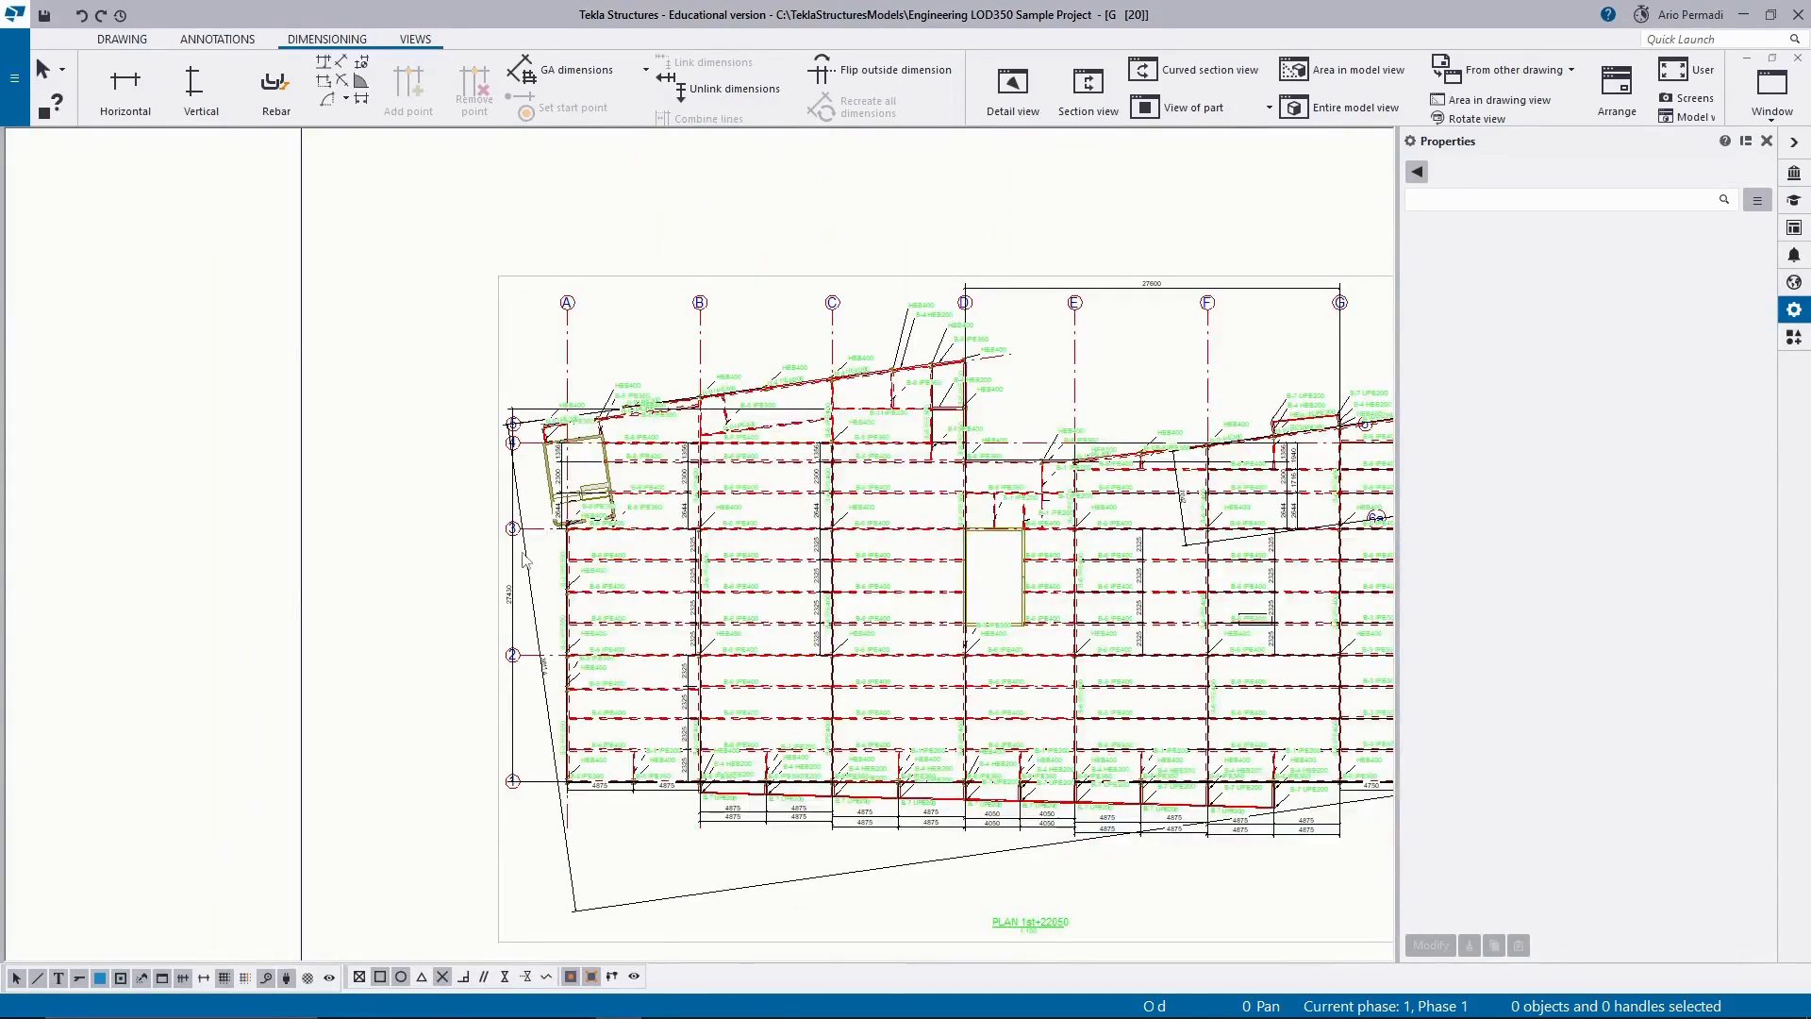
scroll(525, 560, "up", 2)
scroll(992, 236, "down", 2)
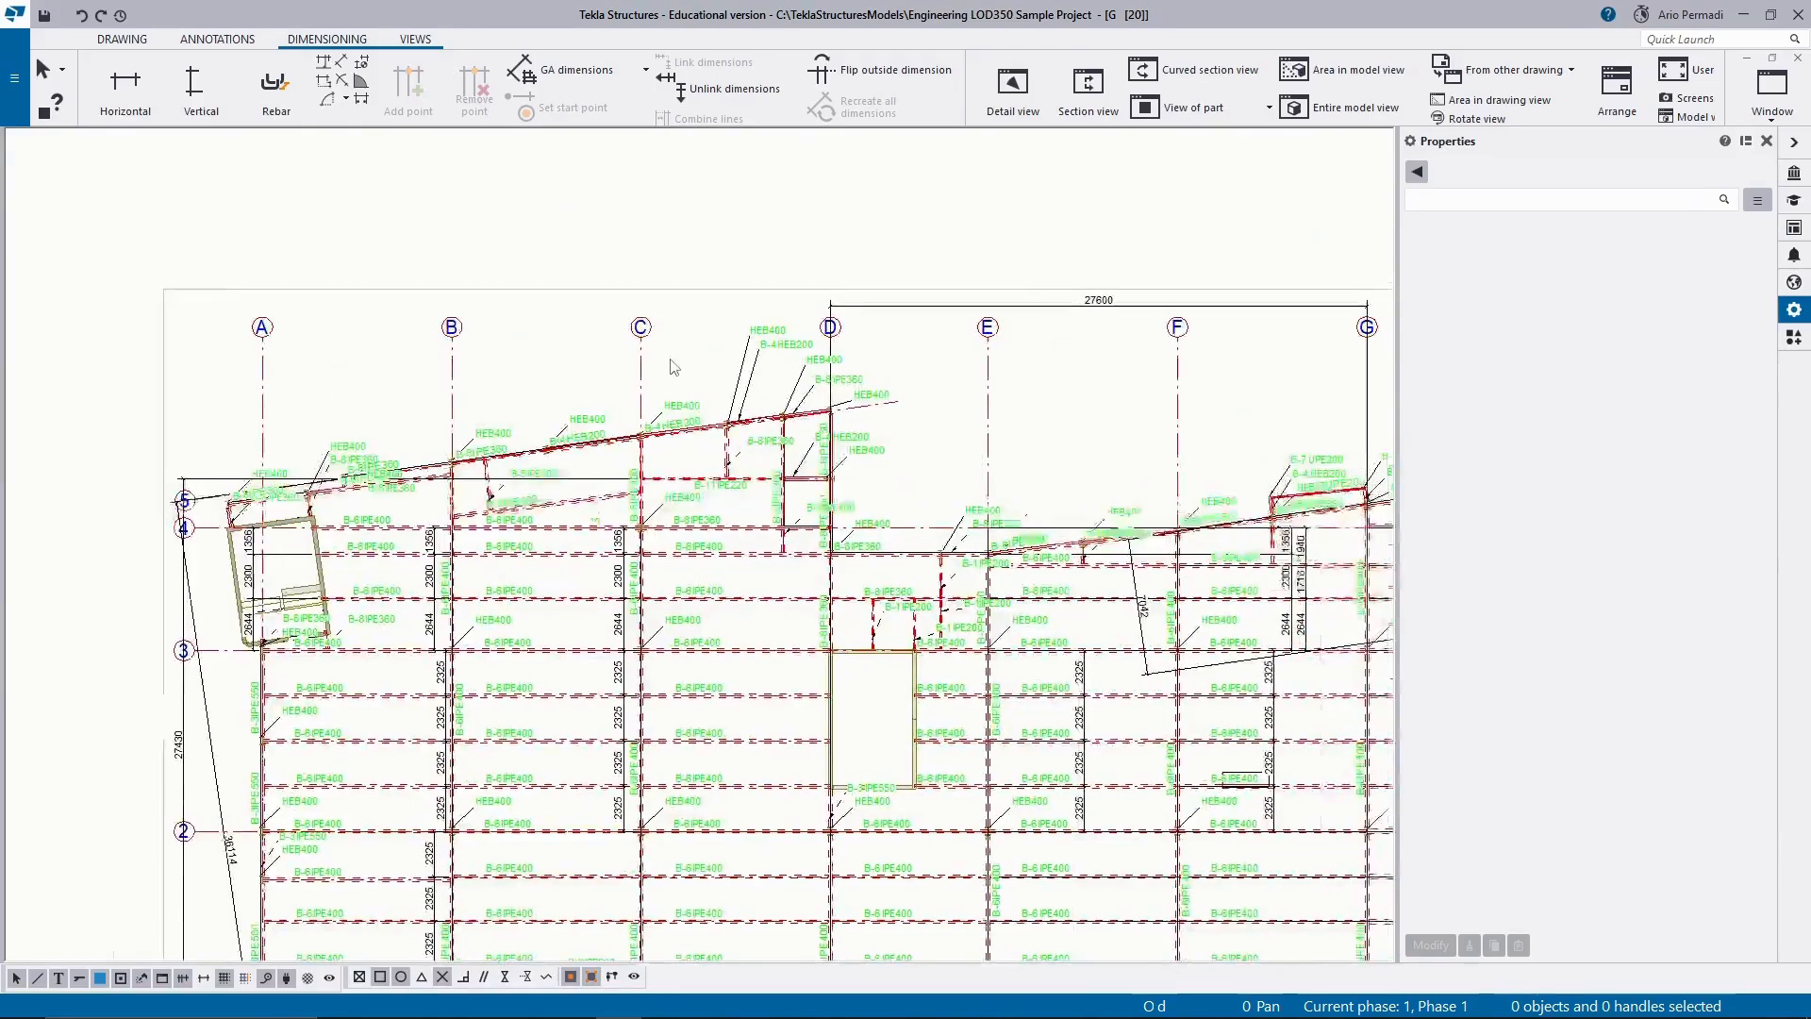
left_click(989, 318)
left_click_drag(988, 318, 988, 370)
left_click(993, 449)
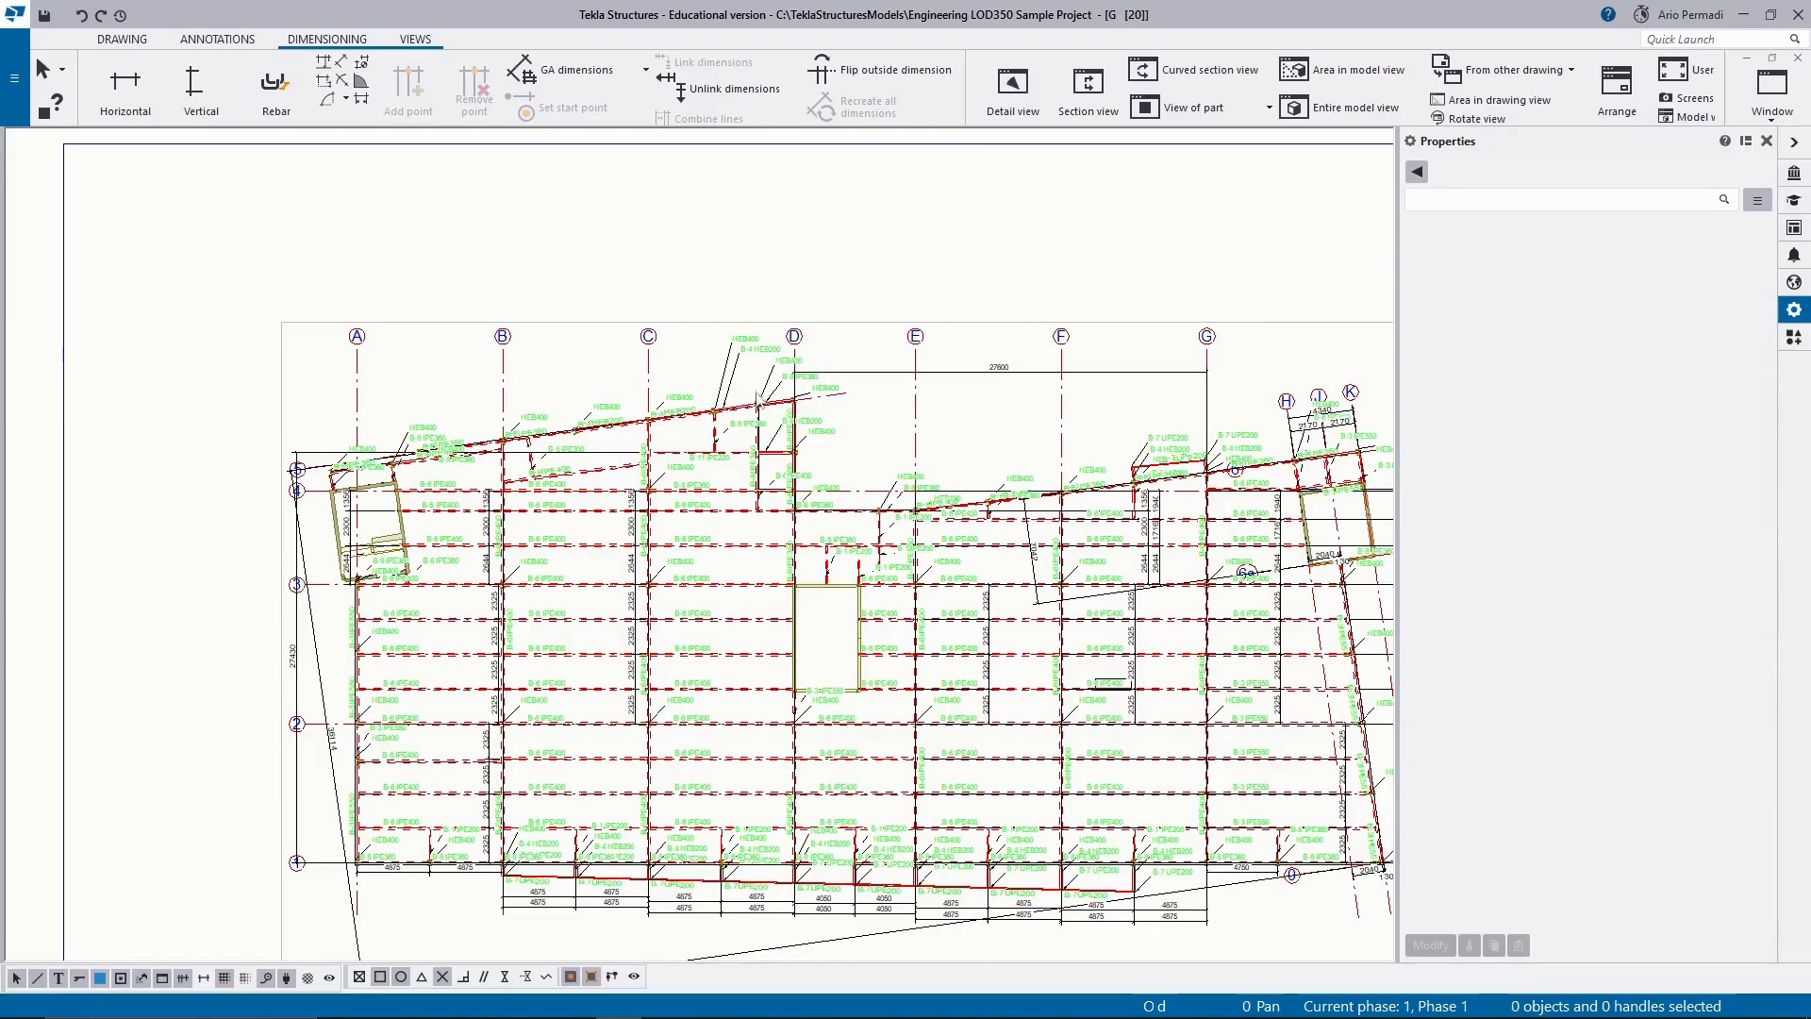
left_click(132, 102)
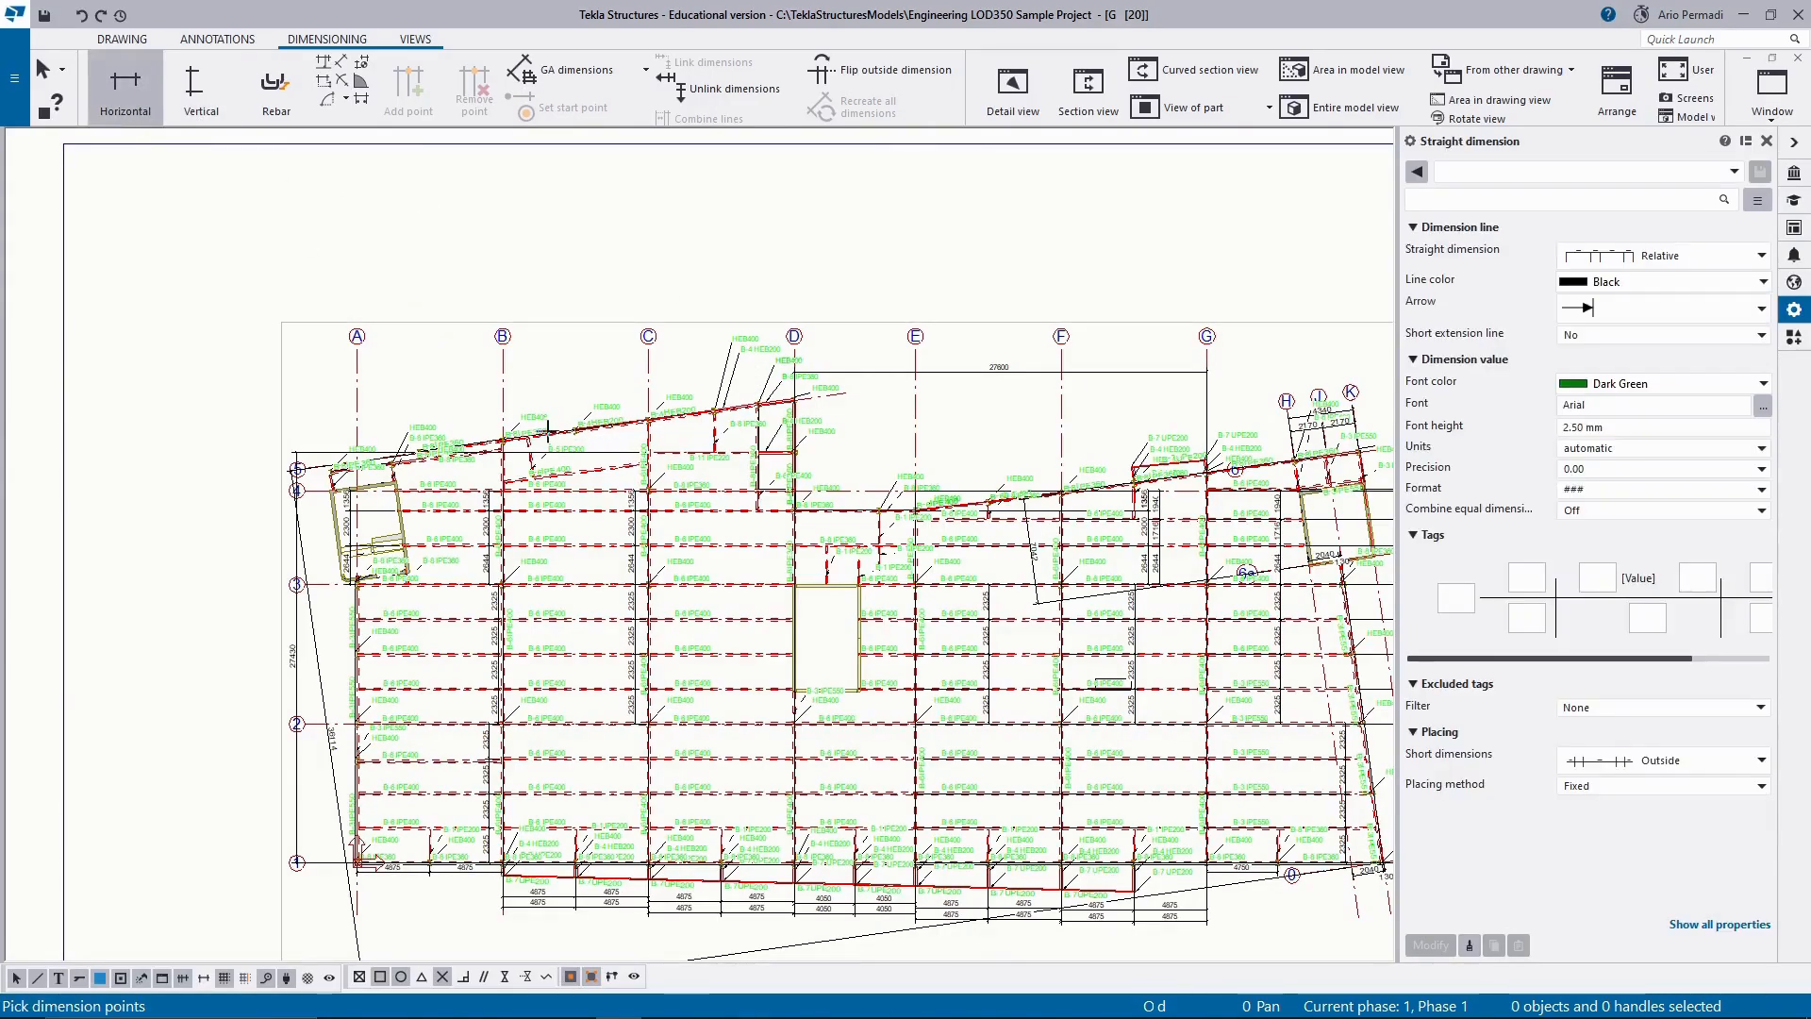
left_click(531, 75)
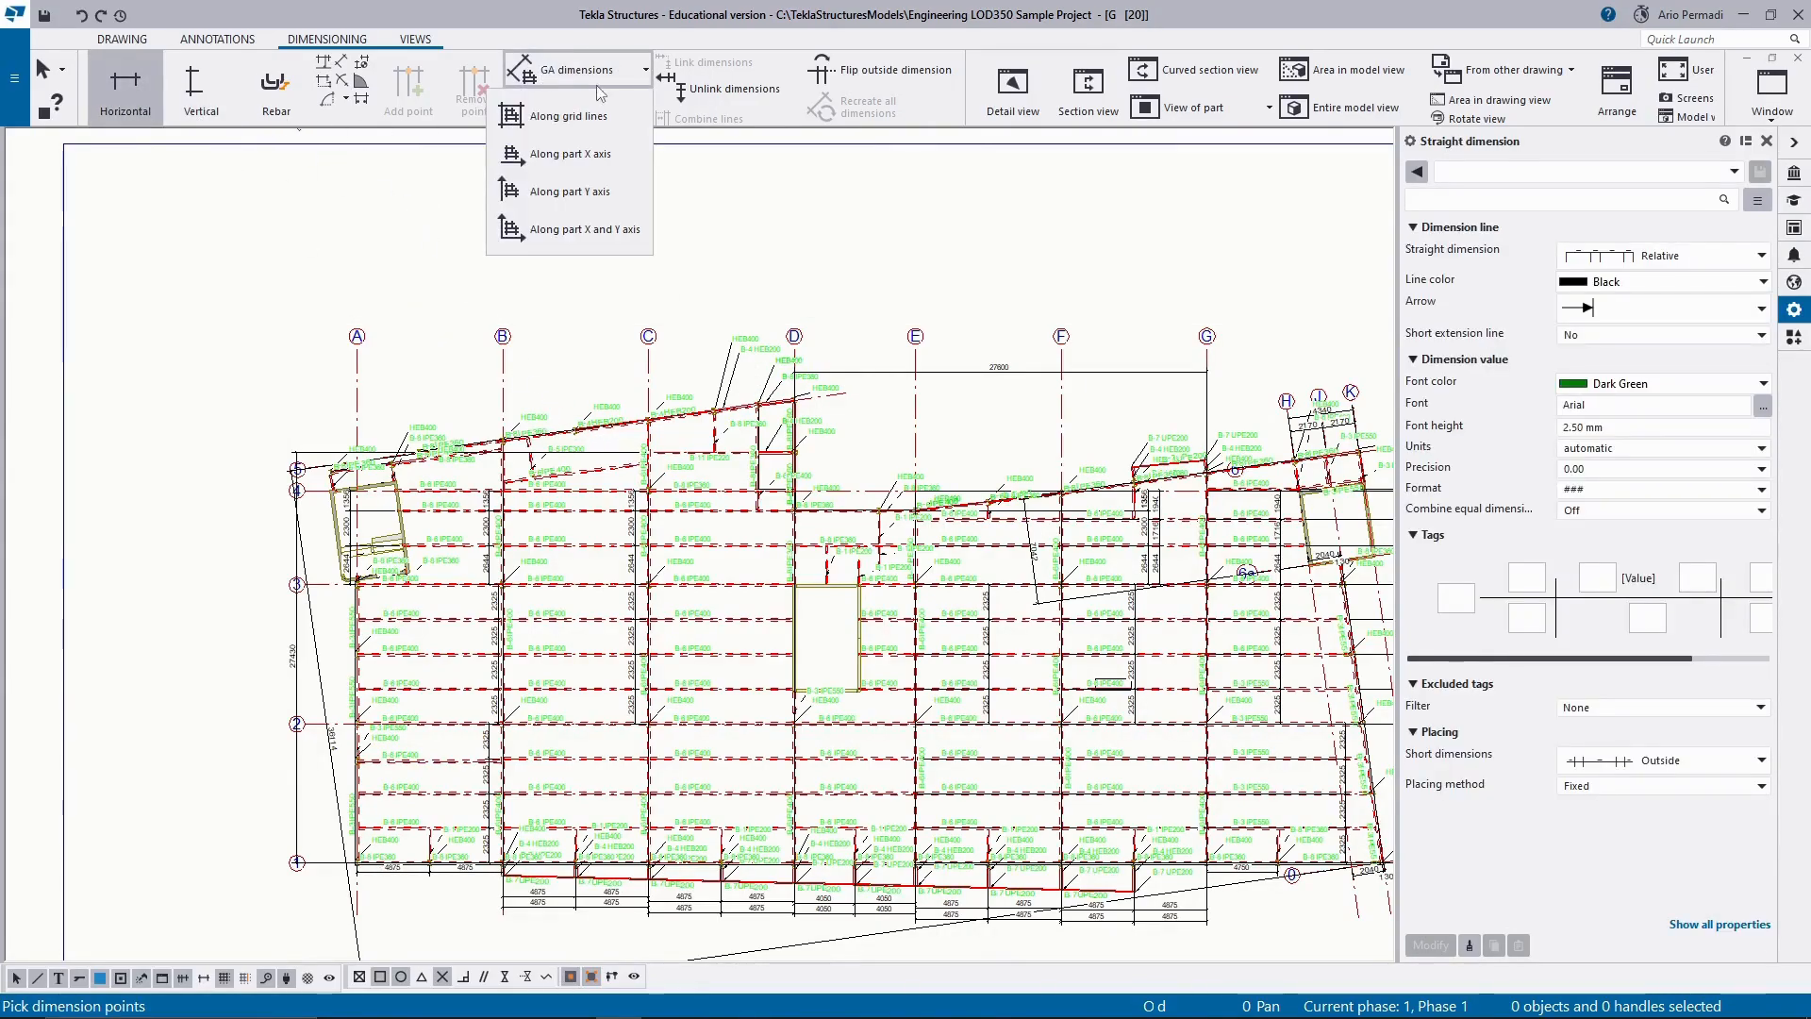
scroll(368, 467, "up", 3)
scroll(376, 472, "up", 2)
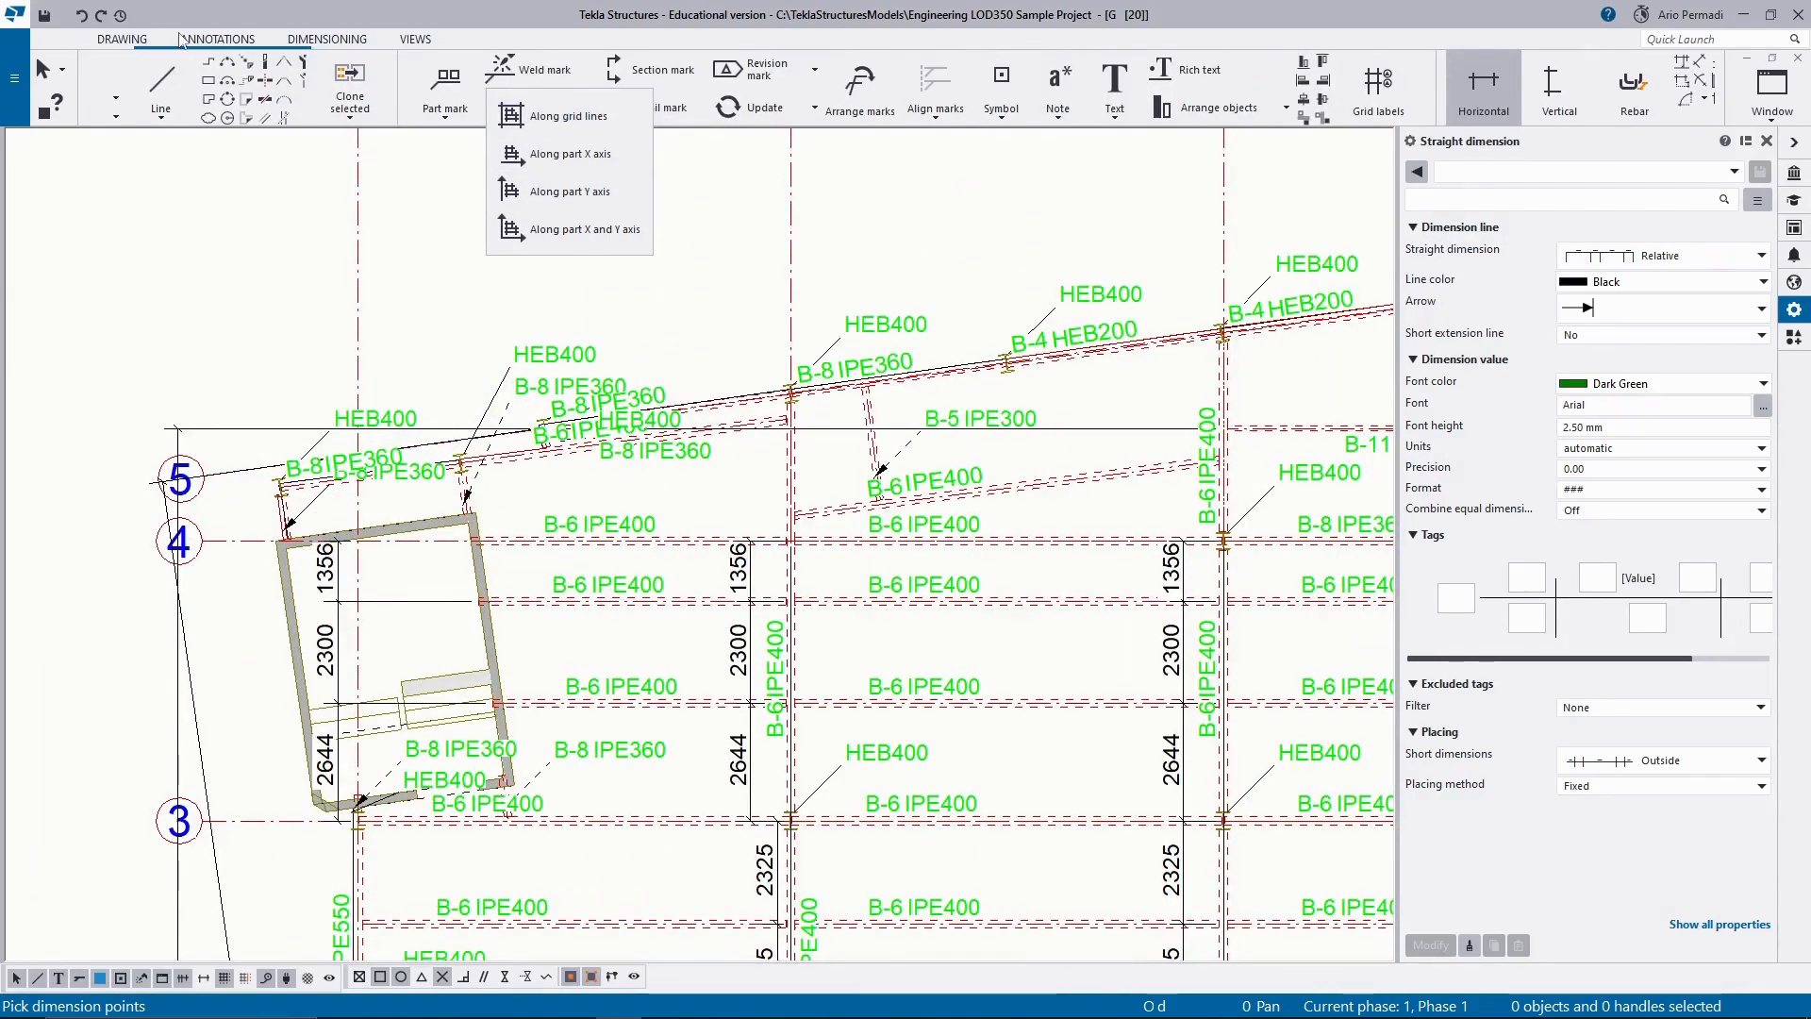
left_click(326, 39)
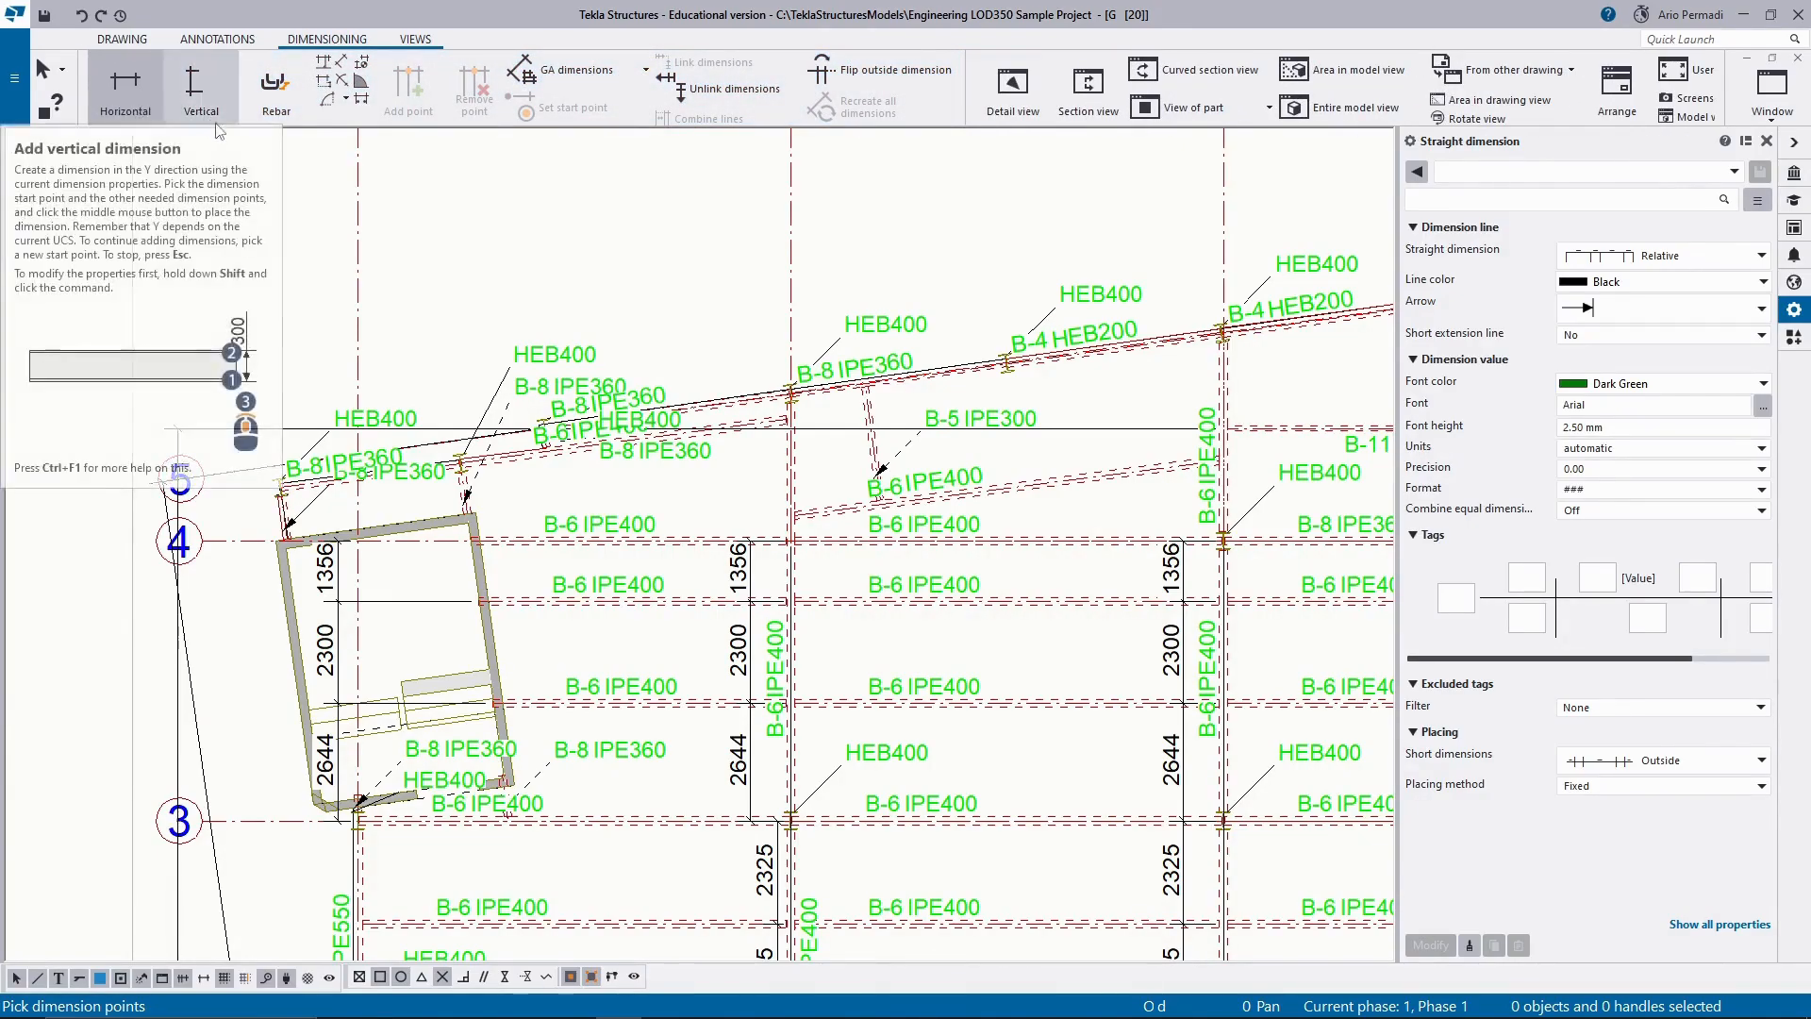
scroll(281, 487, "up", 5)
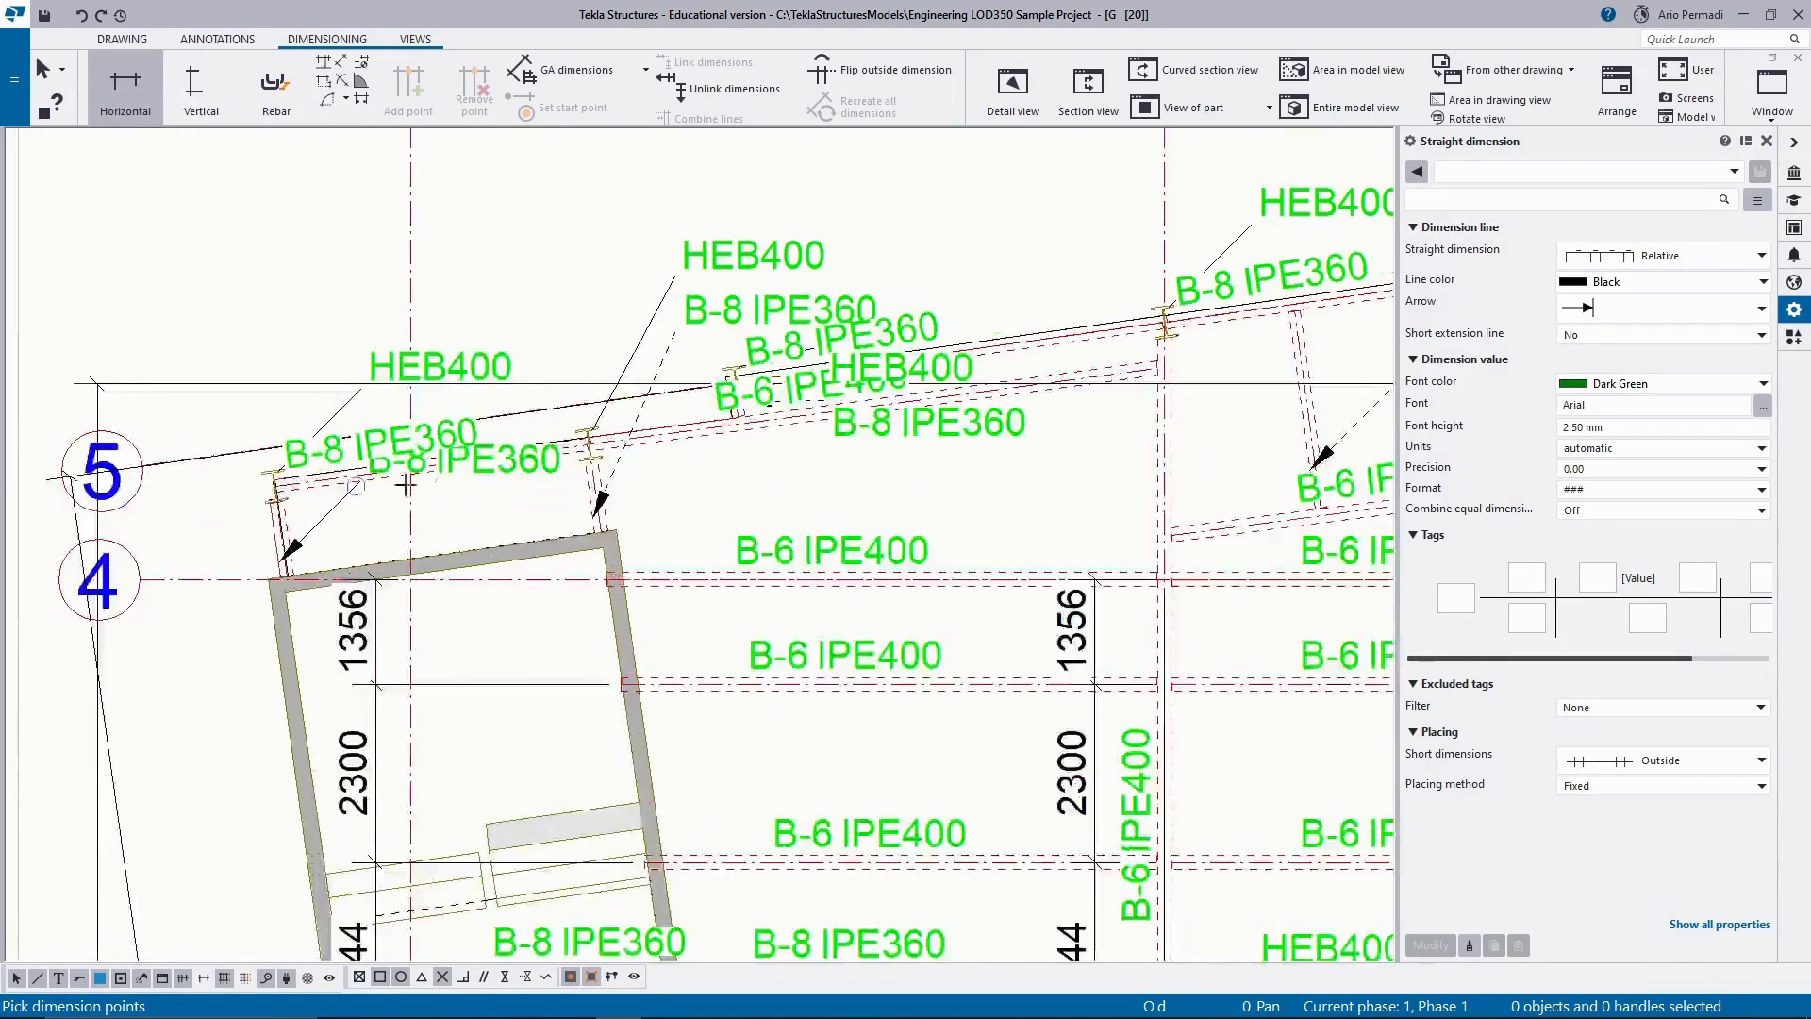
left_click(195, 489)
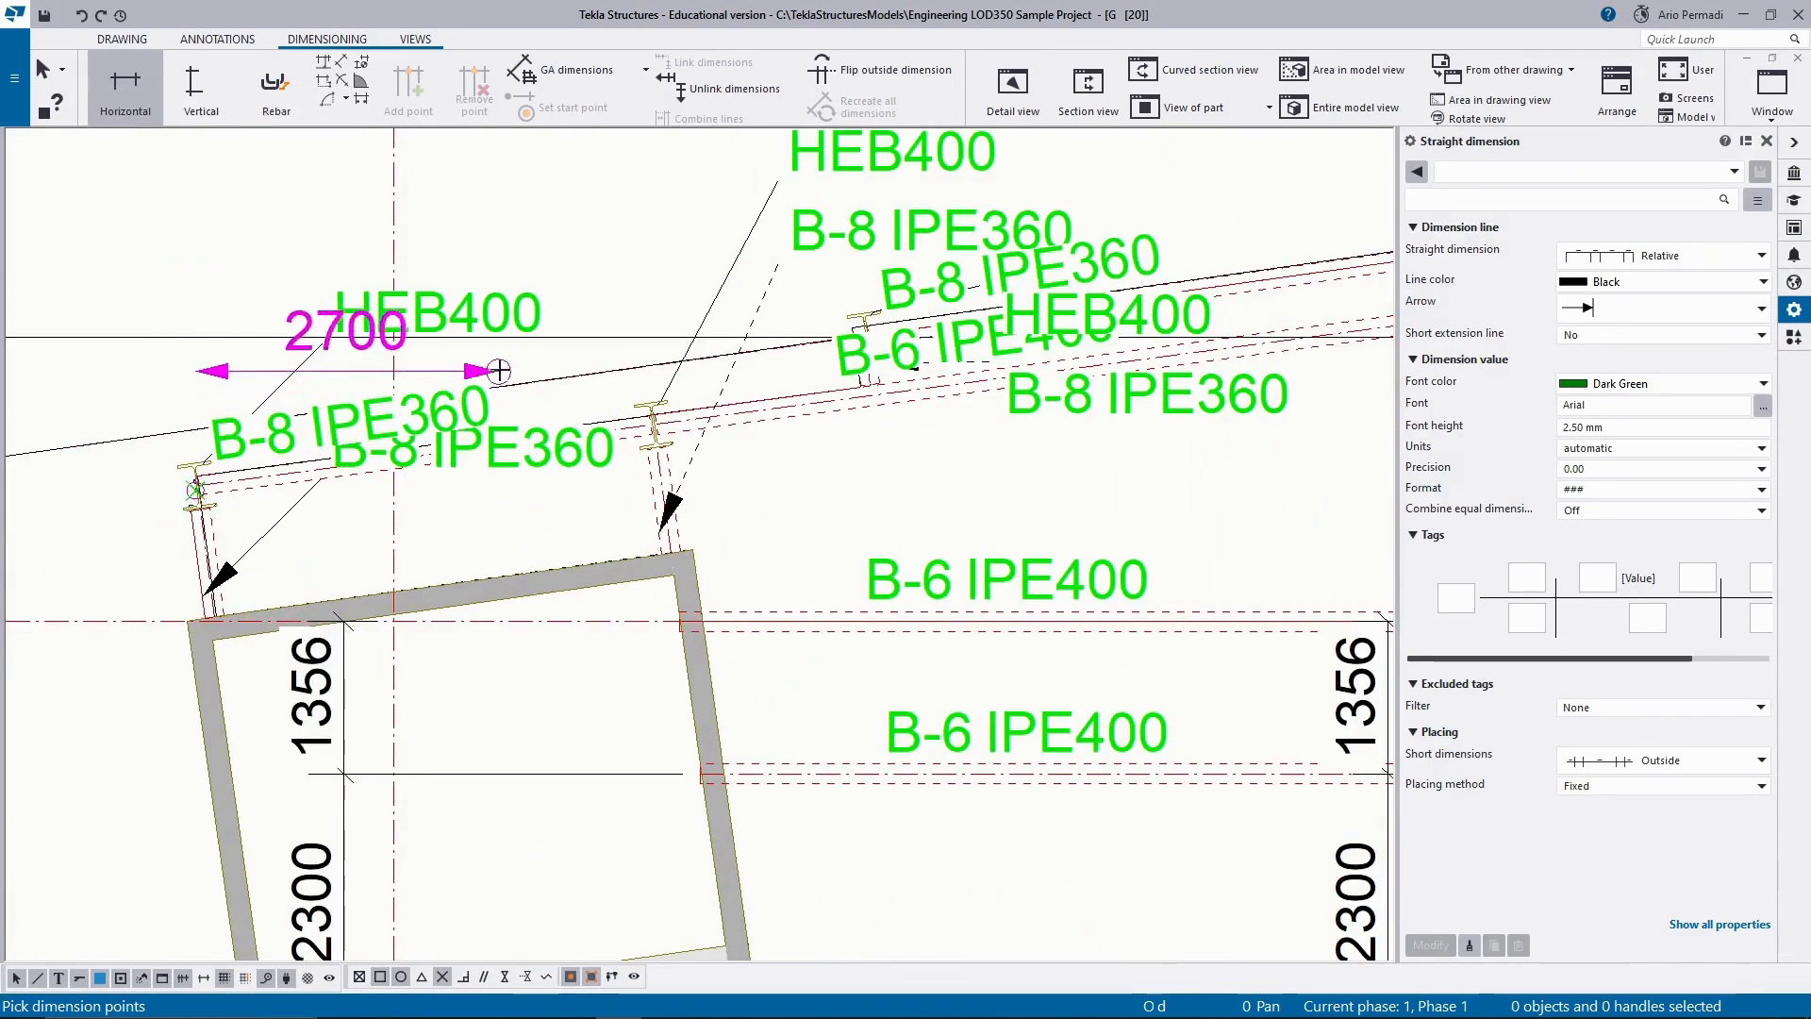
scroll(578, 494, "down", 6)
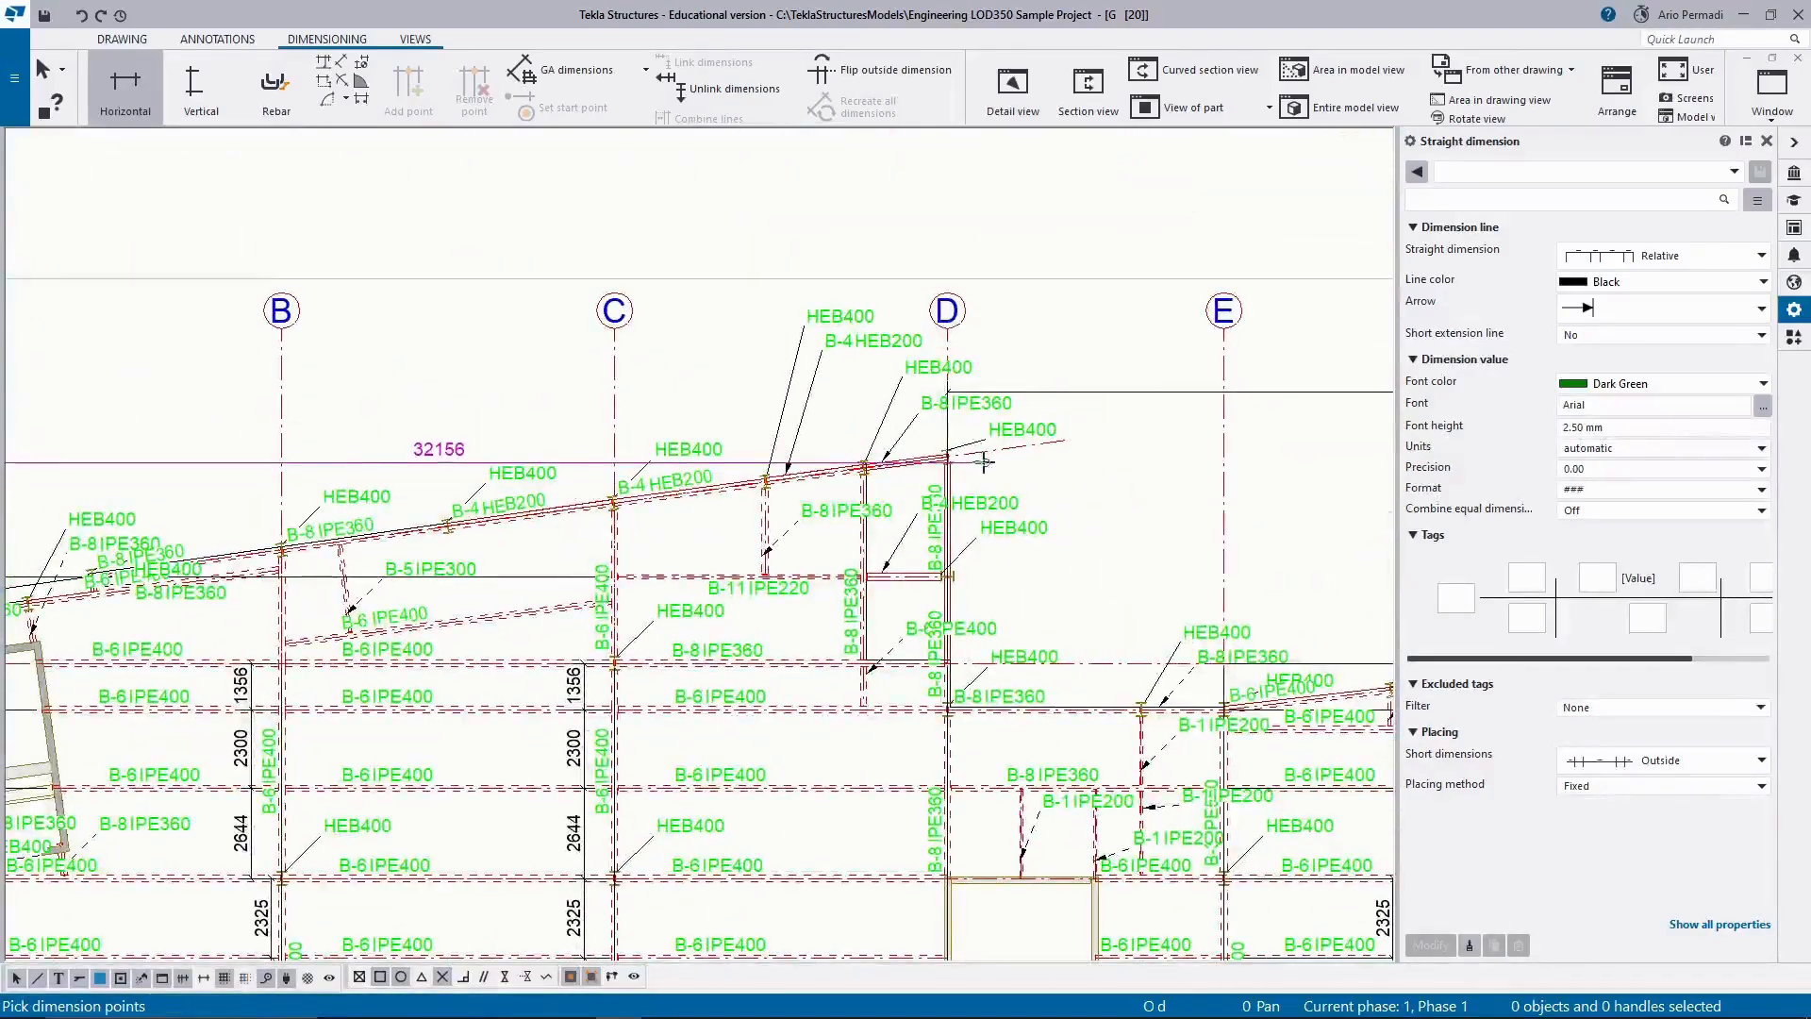
left_click(948, 457)
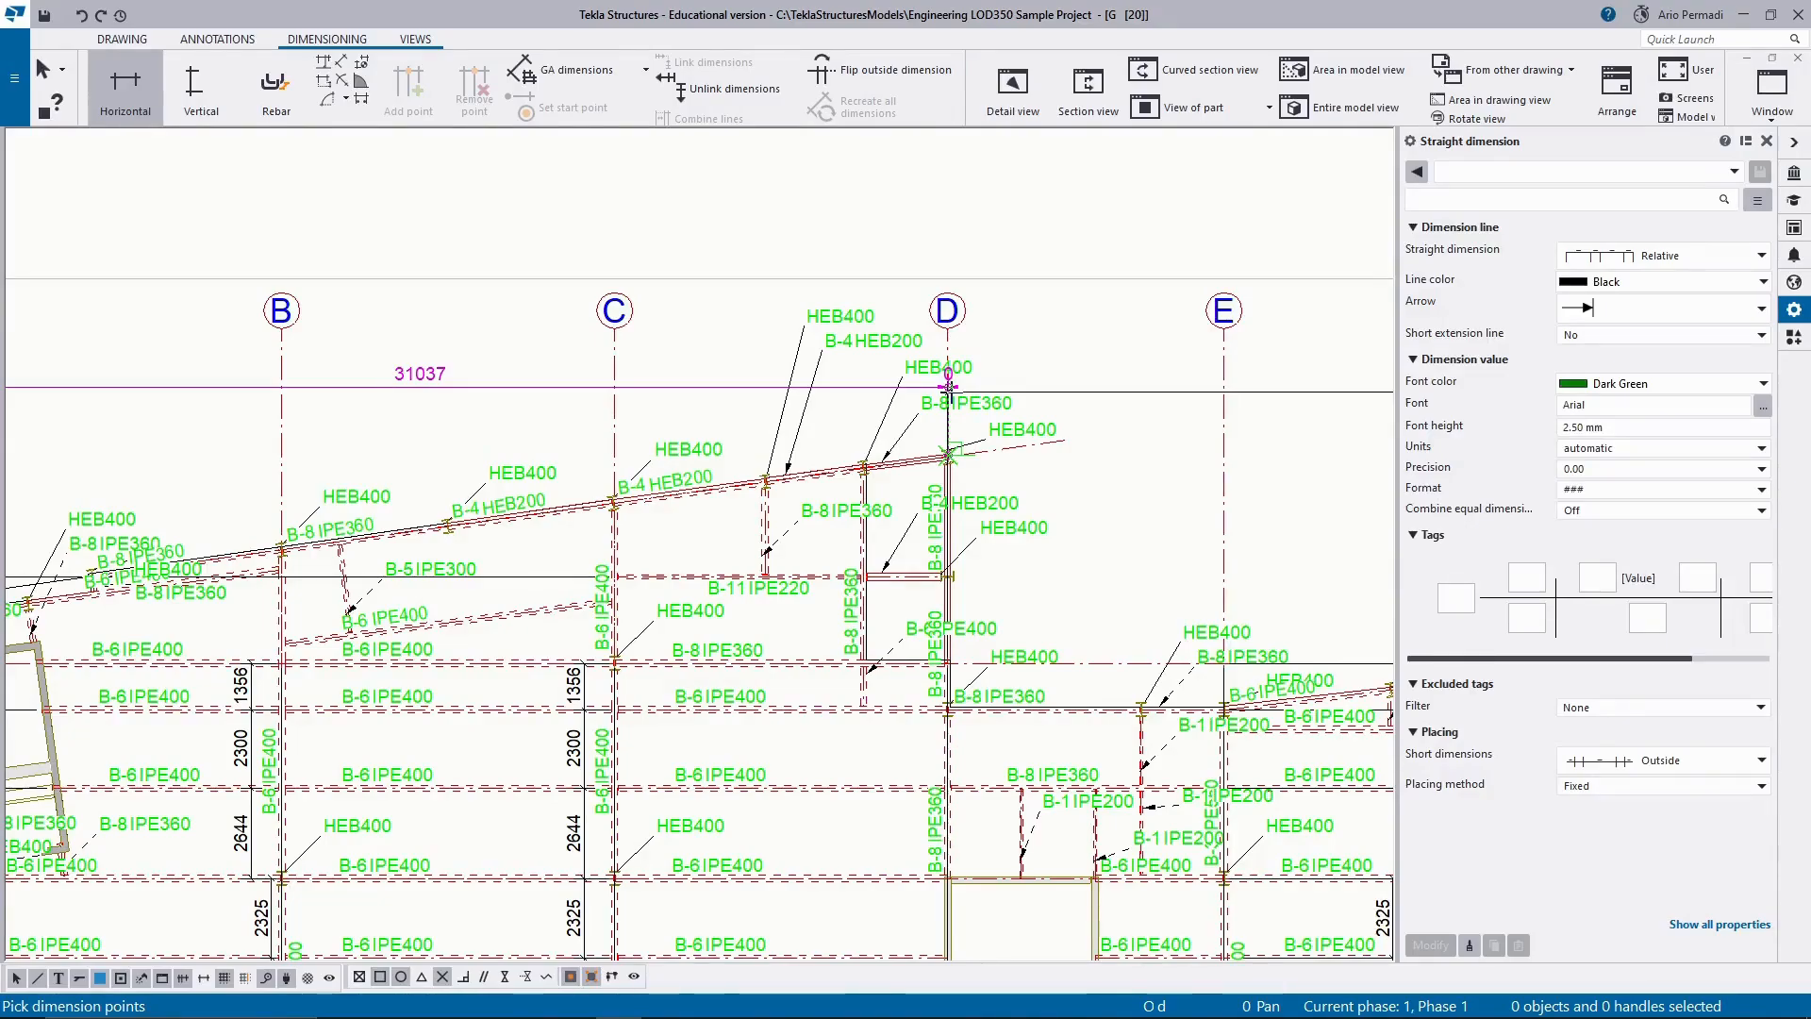
key("Escape")
scroll(947, 402, "down", 3)
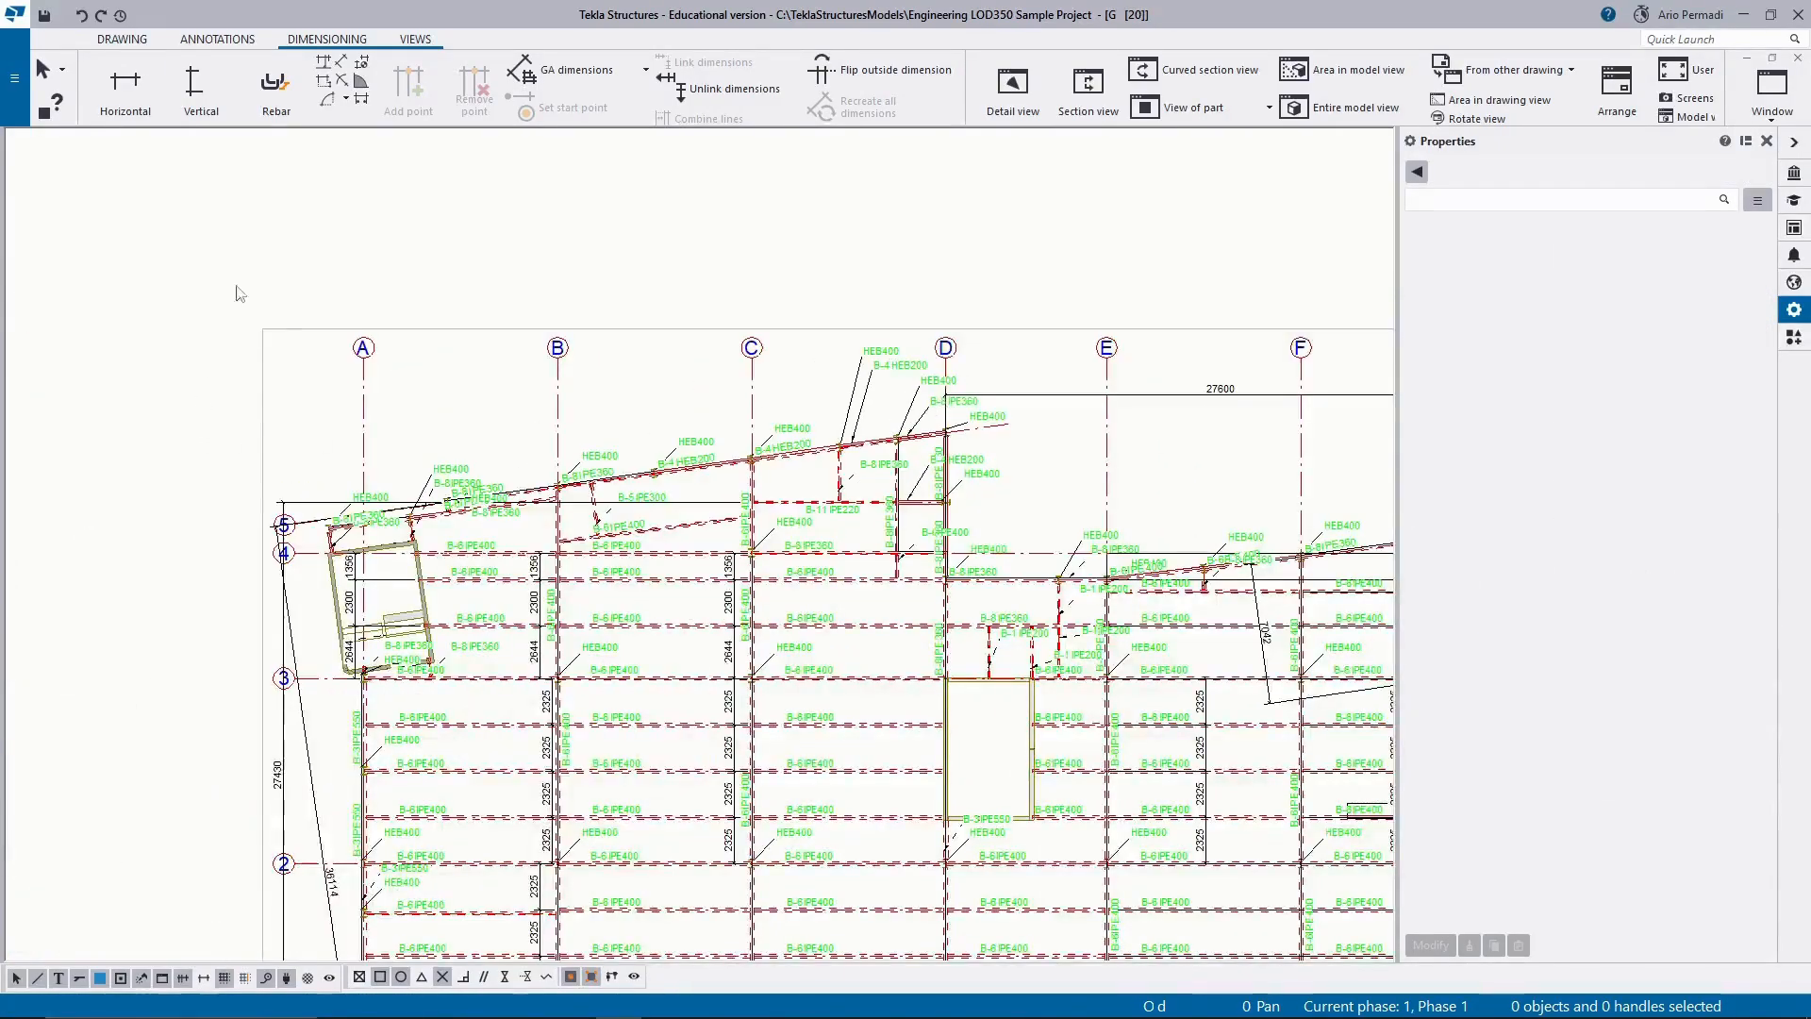
Add a horizontal dimension from grid A to grid D below the grid labels, roughly level with the existing D to G dimension.
left_click(139, 98)
scroll(352, 534, "up", 2)
scroll(352, 535, "up", 2)
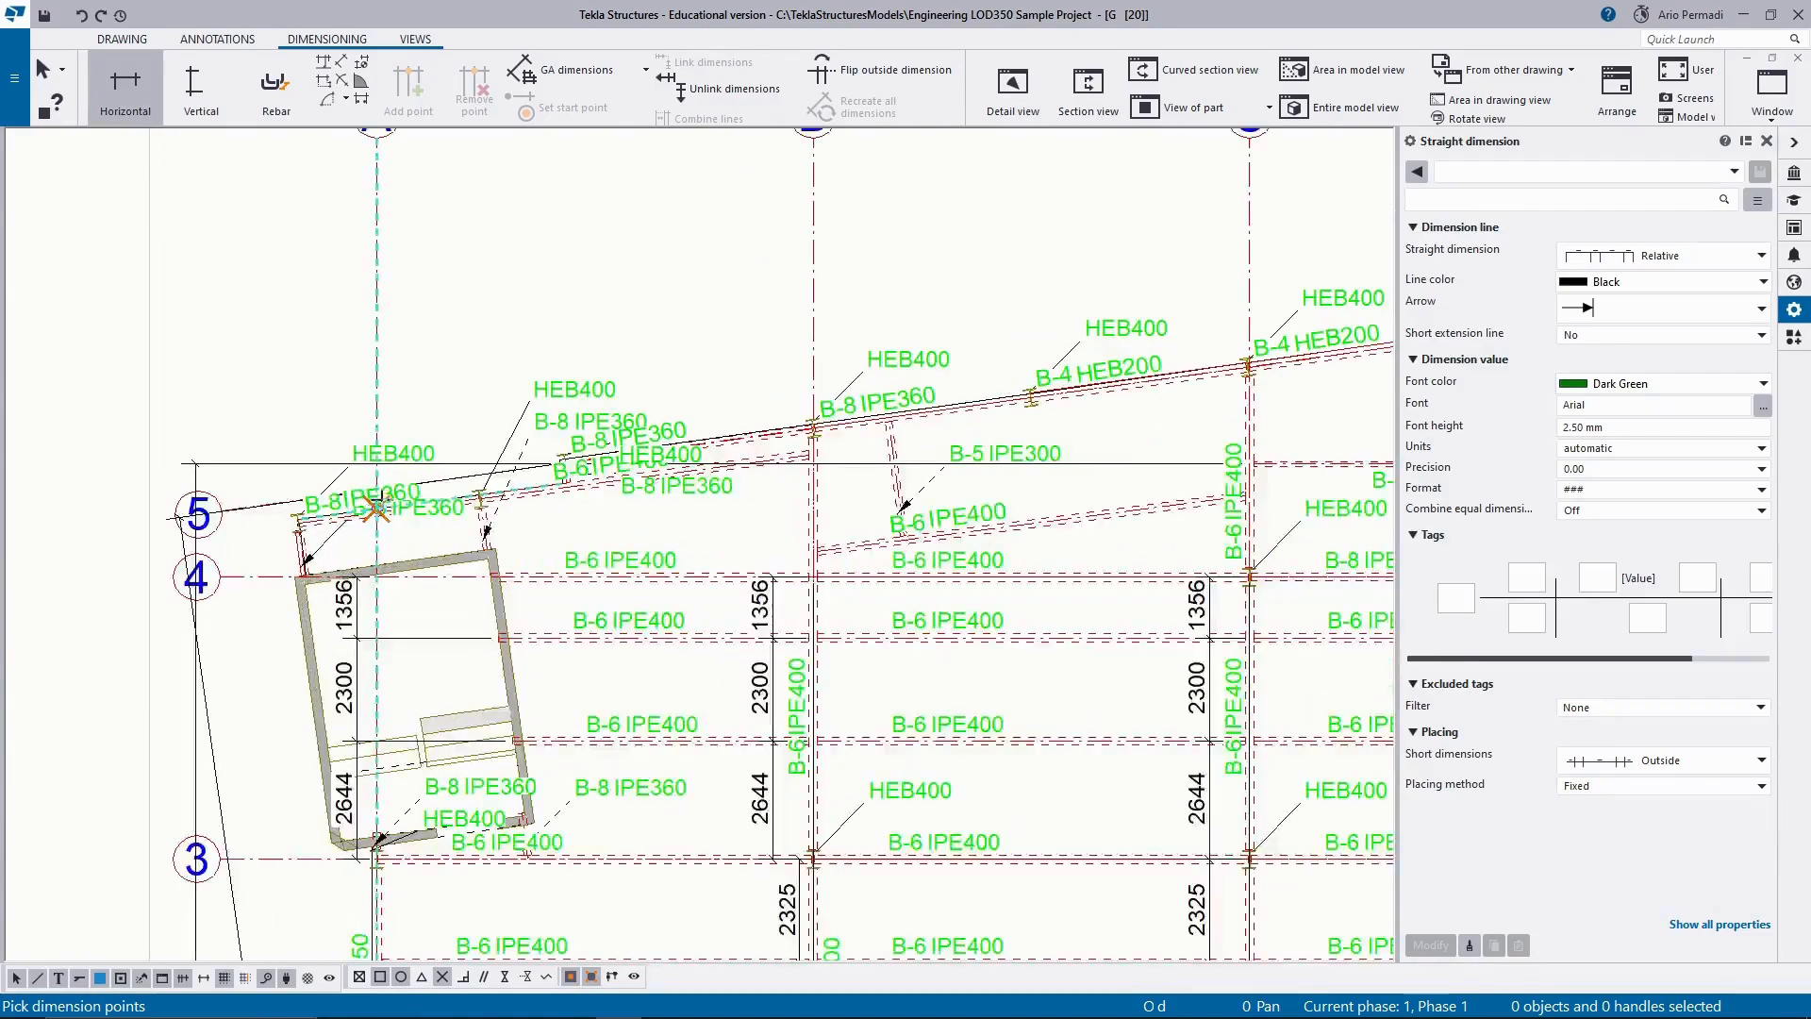
left_click(377, 513)
scroll(662, 416, "down", 2)
middle_click_drag(1132, 342, 794, 432)
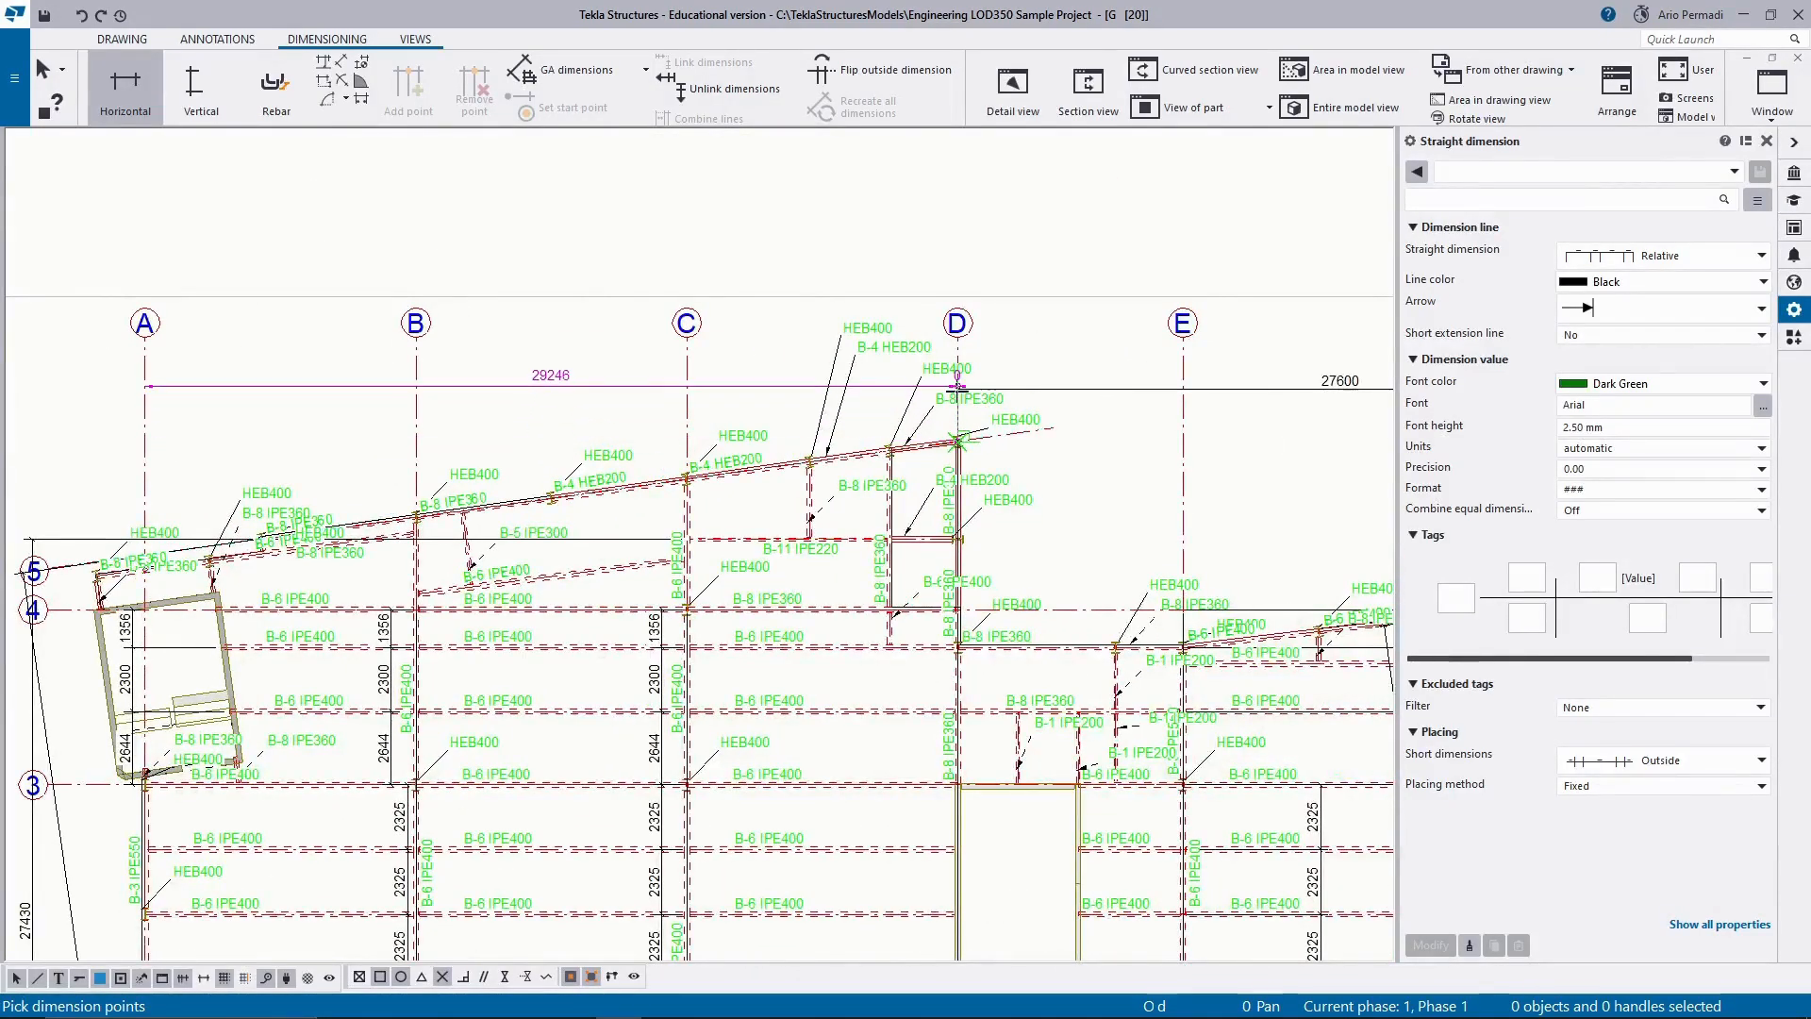
left_click(958, 385)
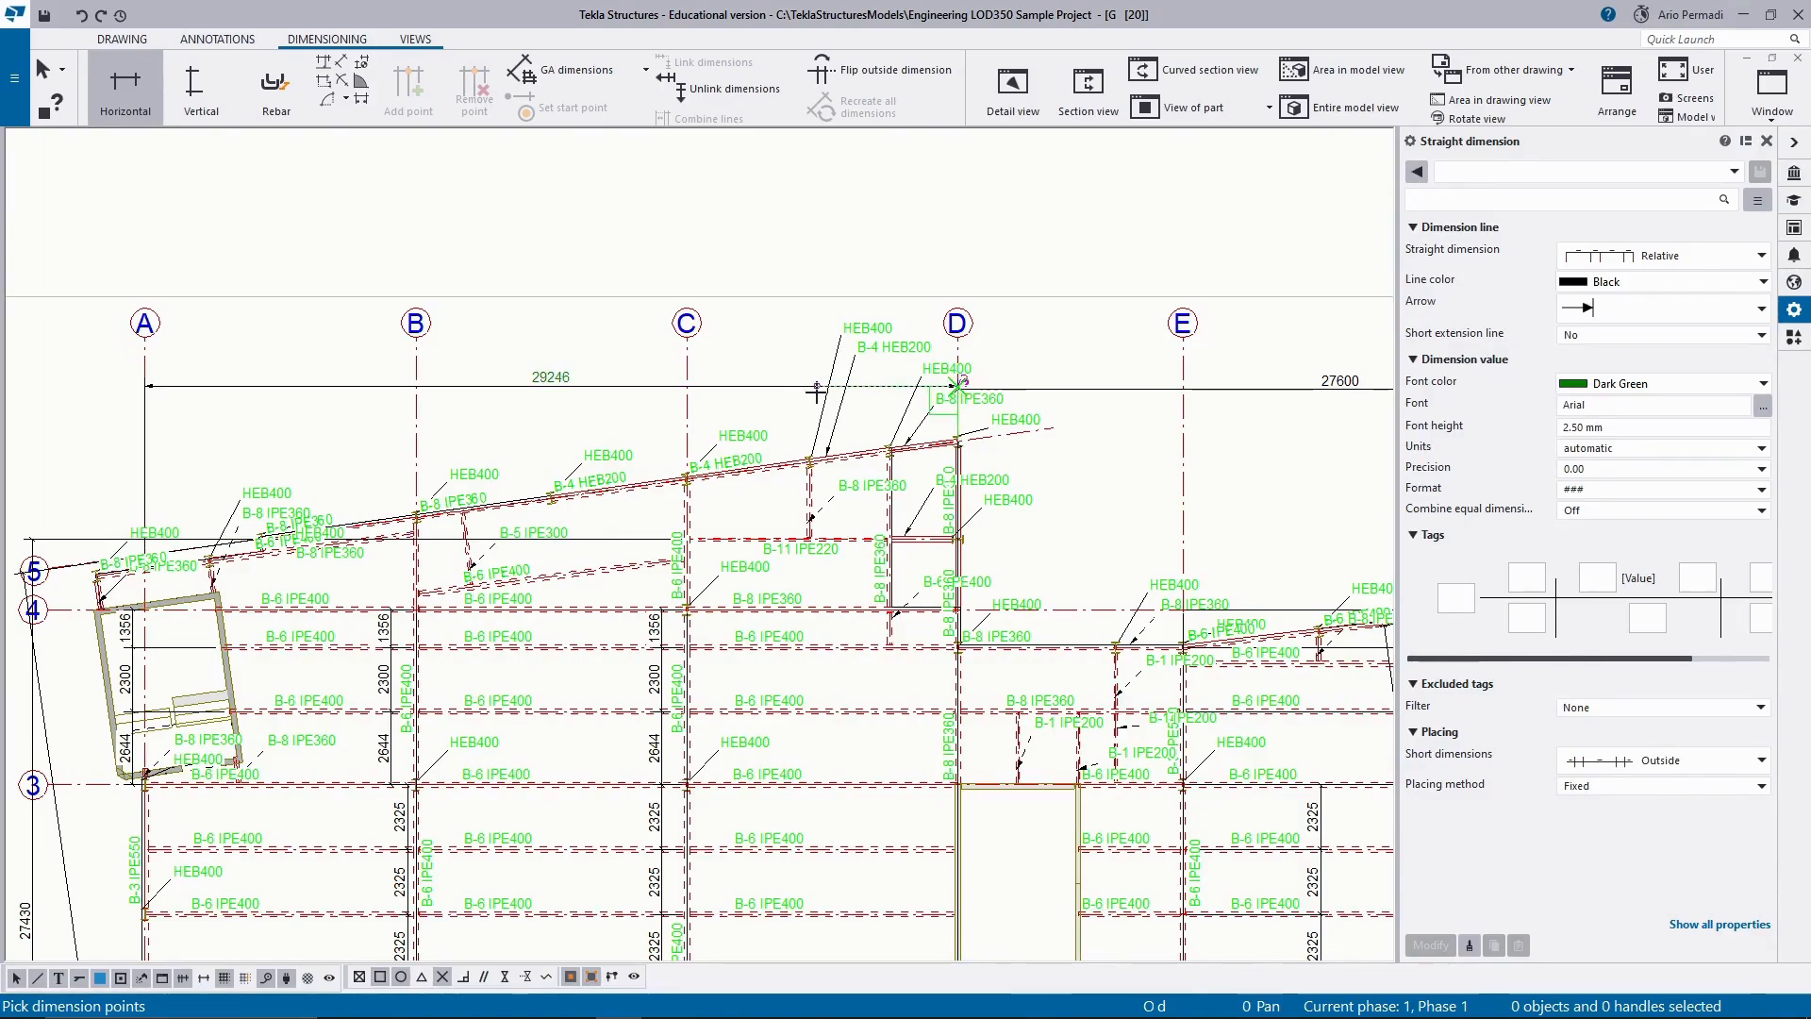
key("Escape")
scroll(674, 486, "down", 2)
scroll(673, 487, "down", 2)
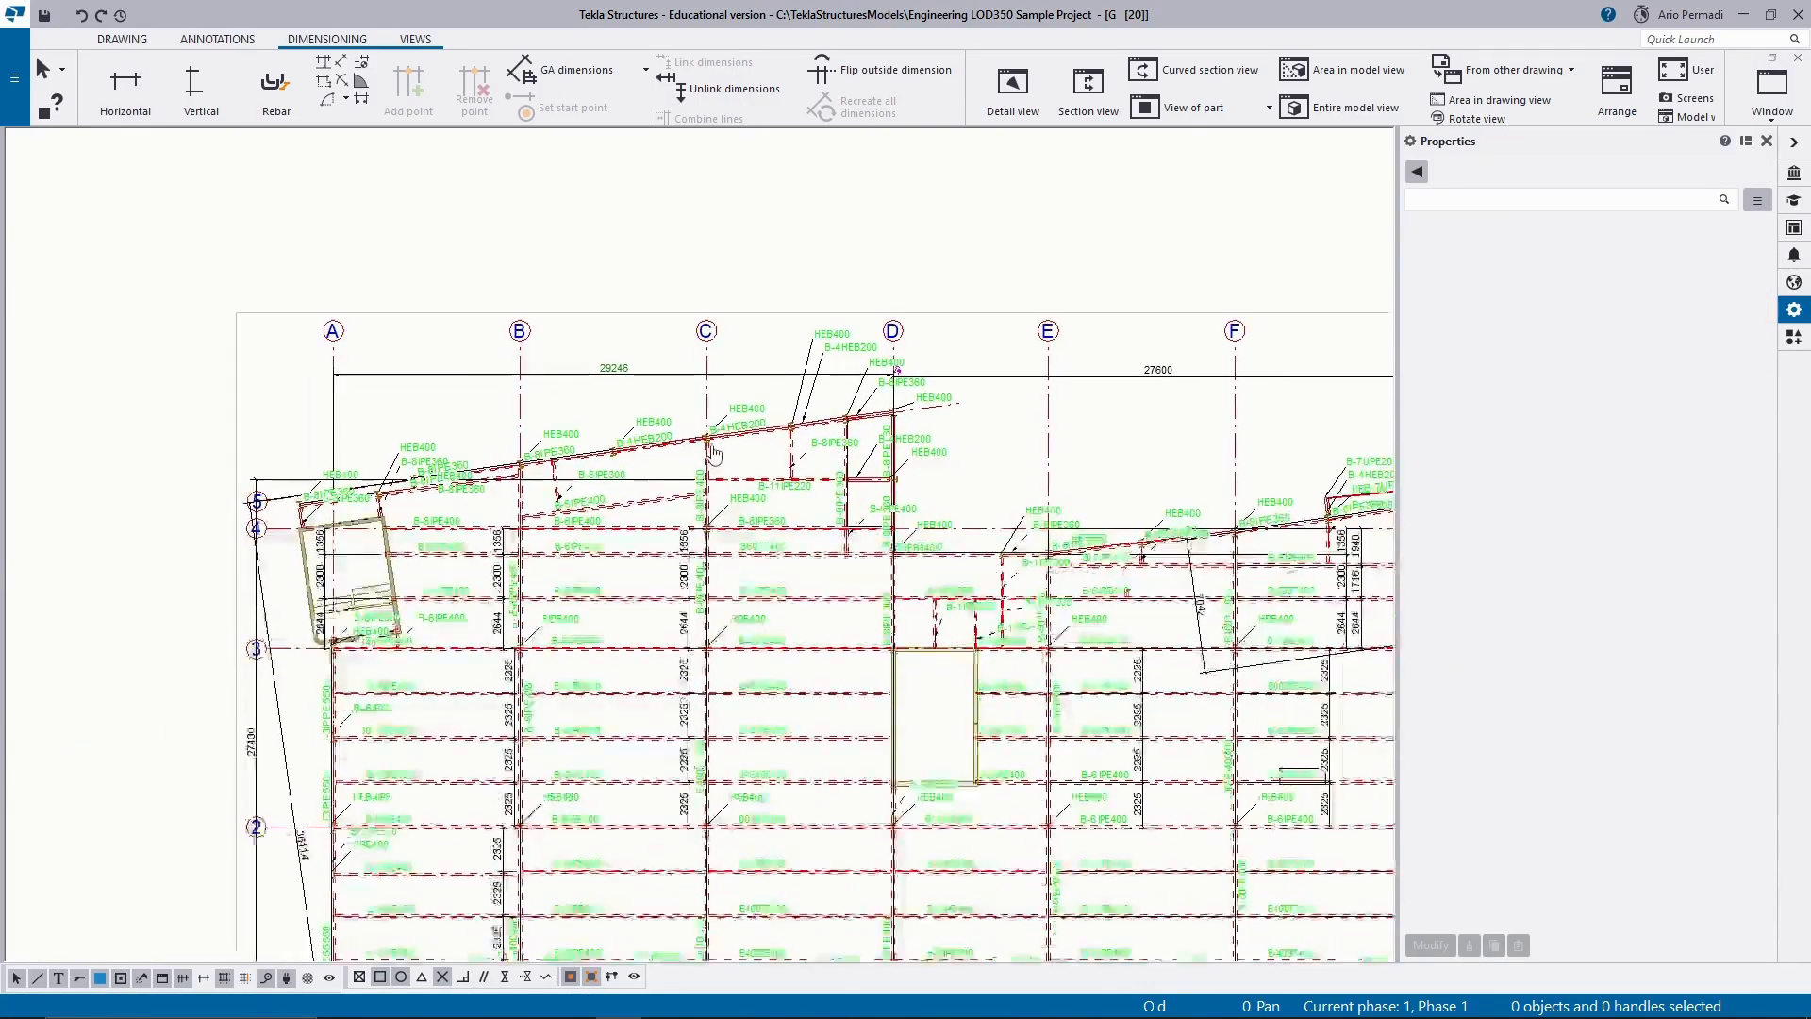
Select the horizontal dimension between grids A and D at its grid D end.
scroll(713, 452, "down", 1)
scroll(881, 403, "up", 4)
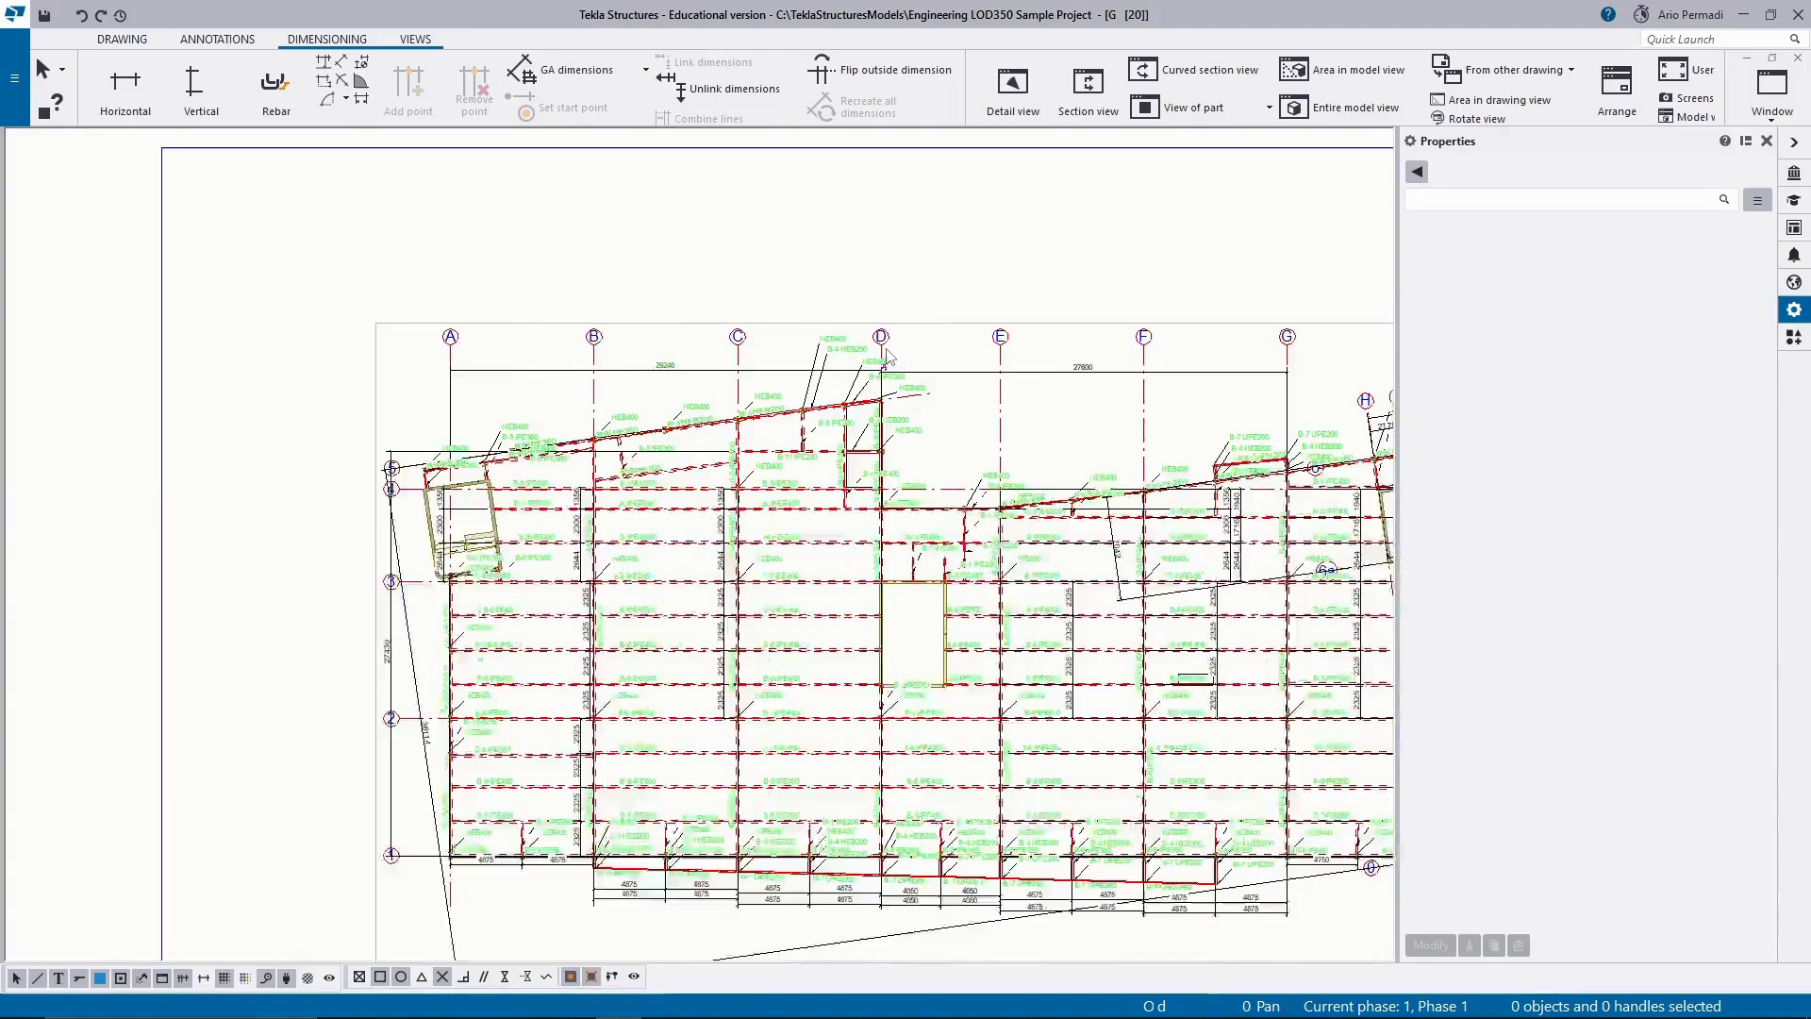
scroll(873, 387, "up", 6)
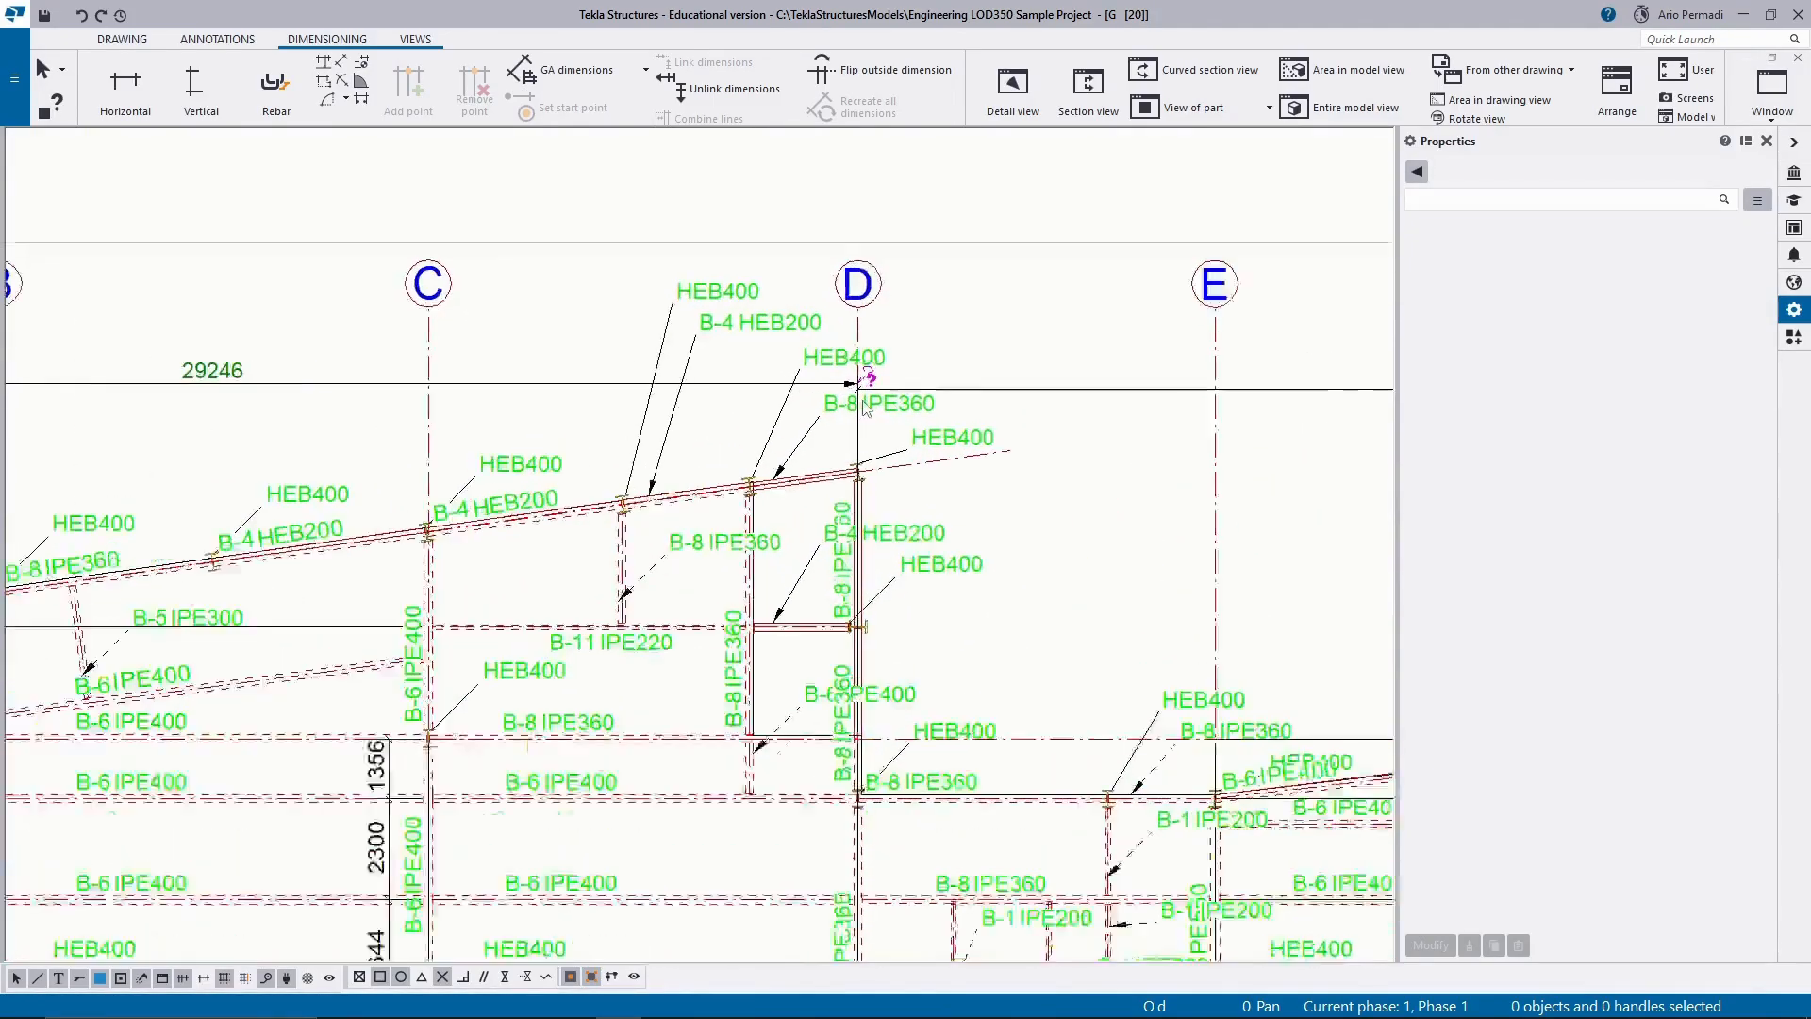
left_click(836, 375)
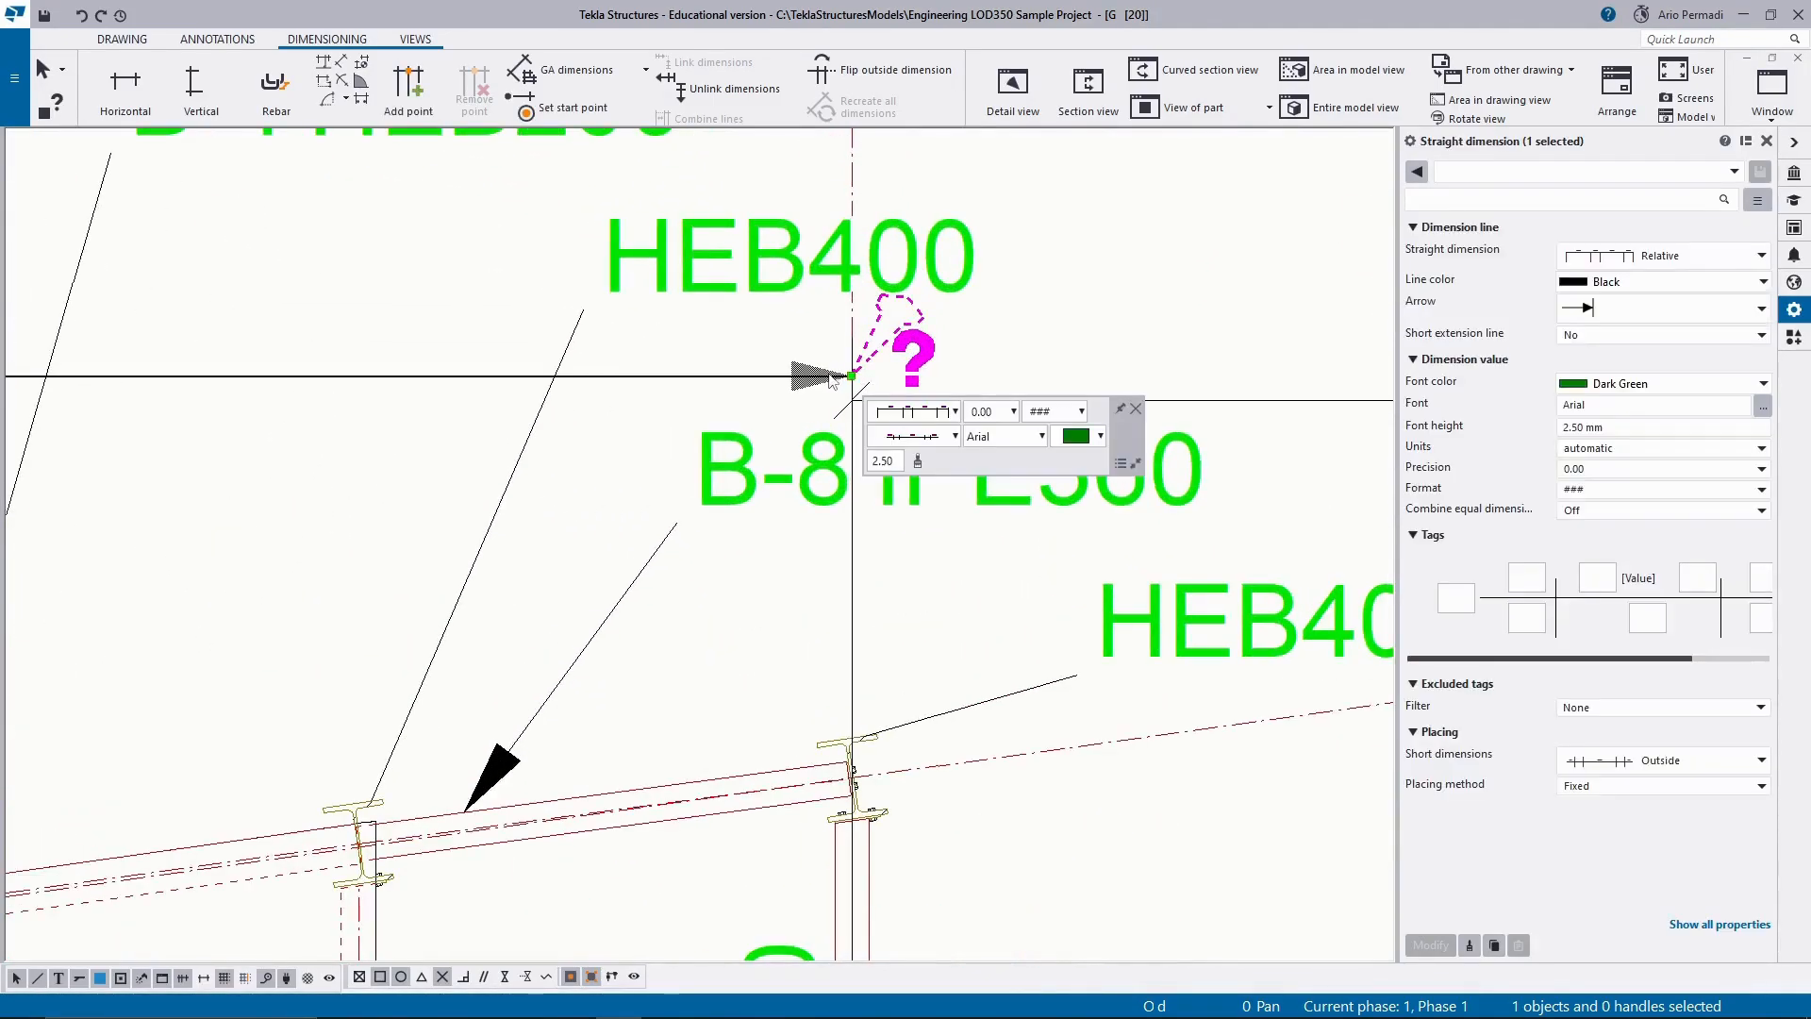
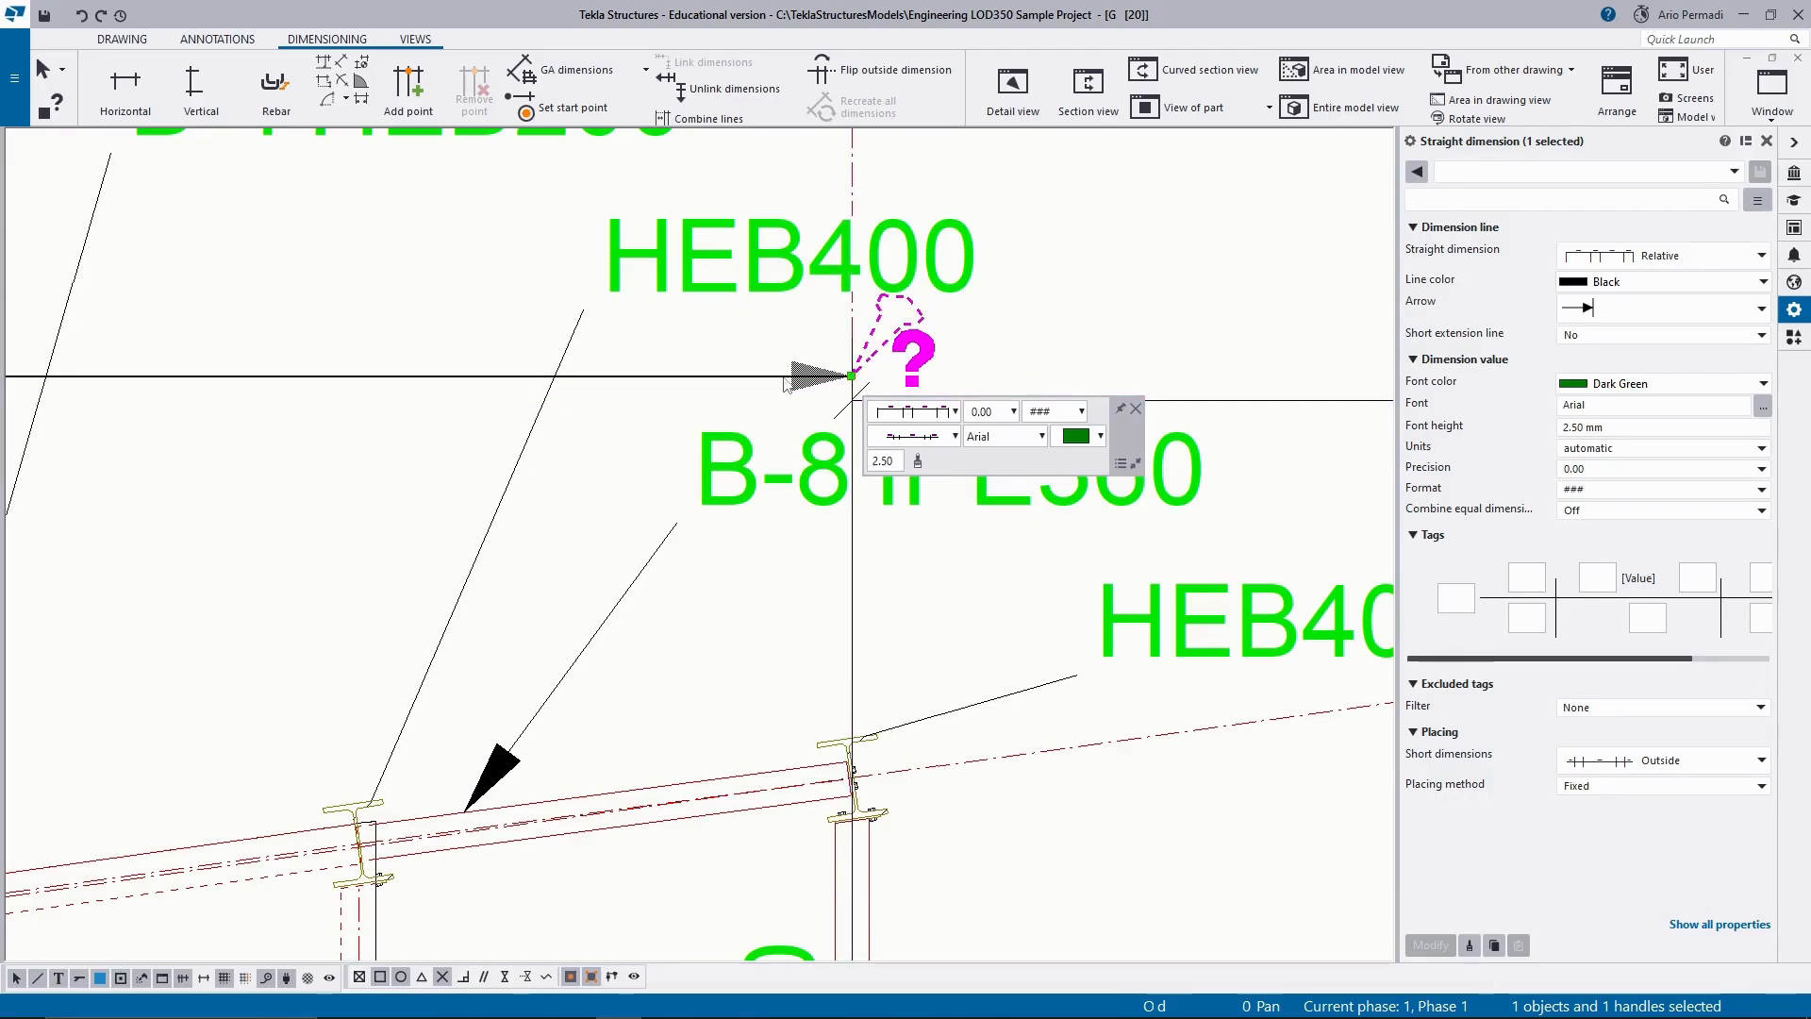
Try to level the new A to D dimension with the D to G dimension, then delete the A to D dimension.
left_click_drag(785, 382, 783, 406)
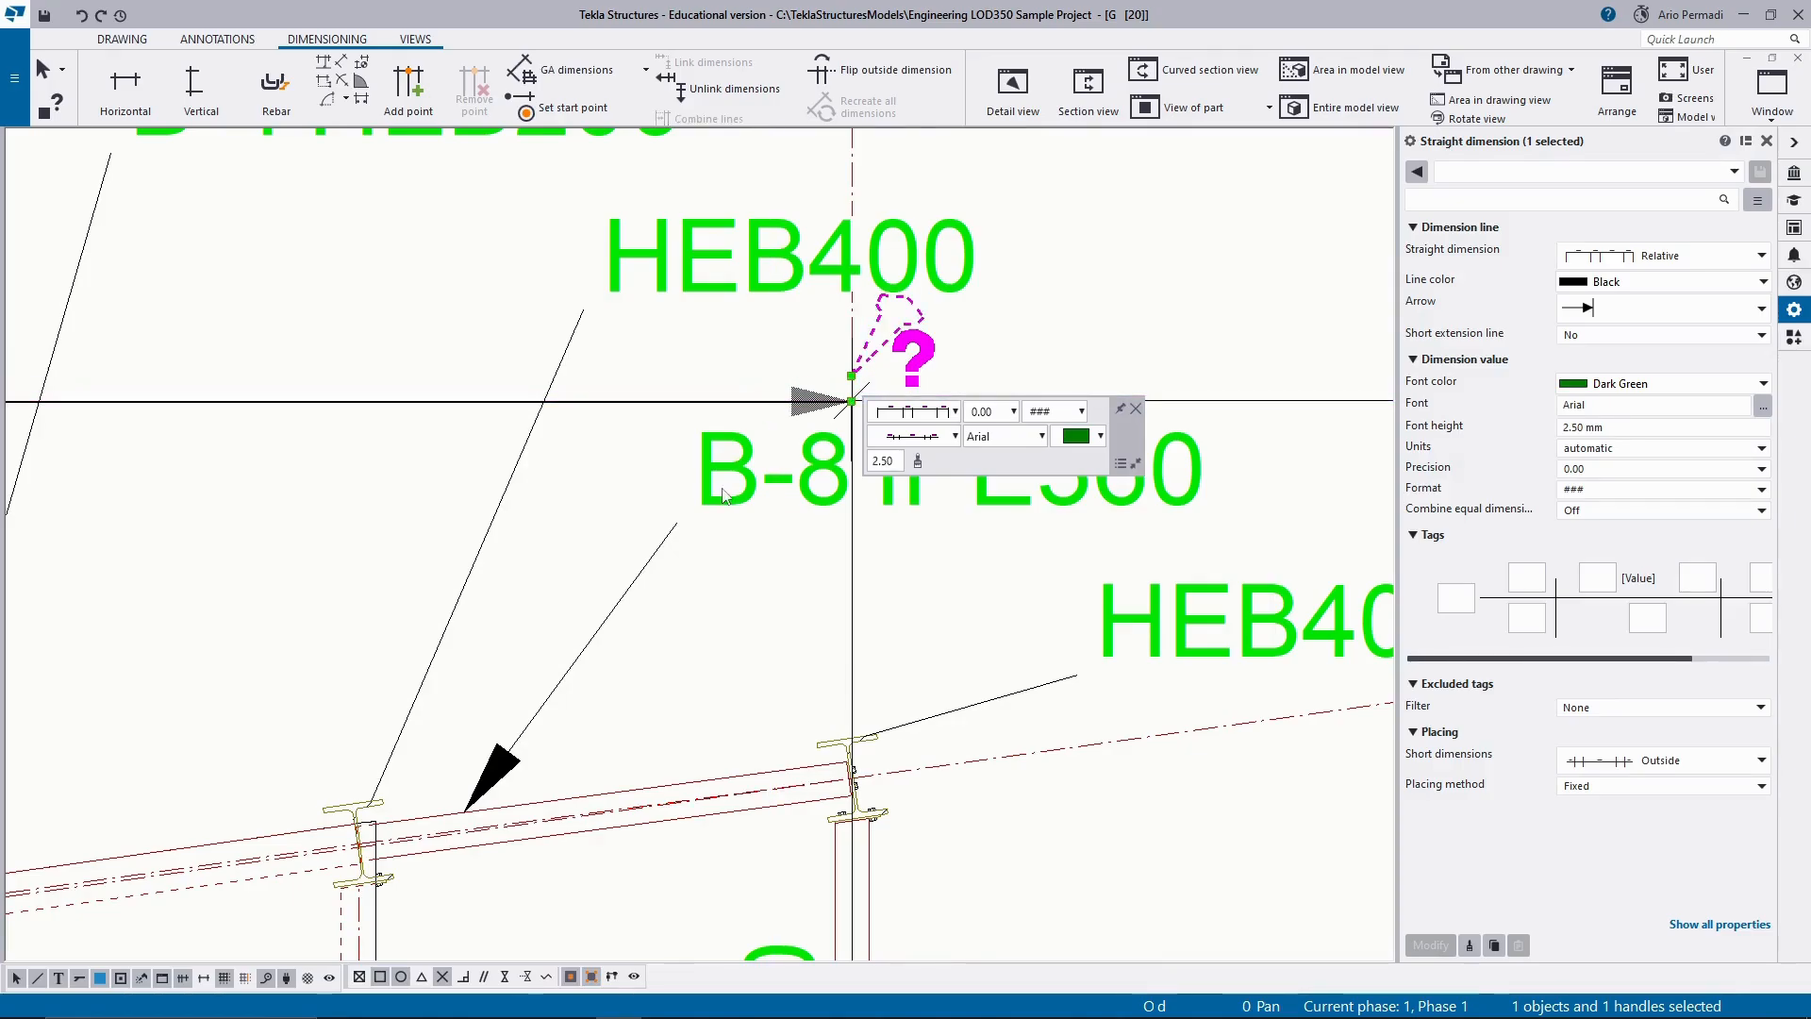
scroll(723, 496, "down", 2)
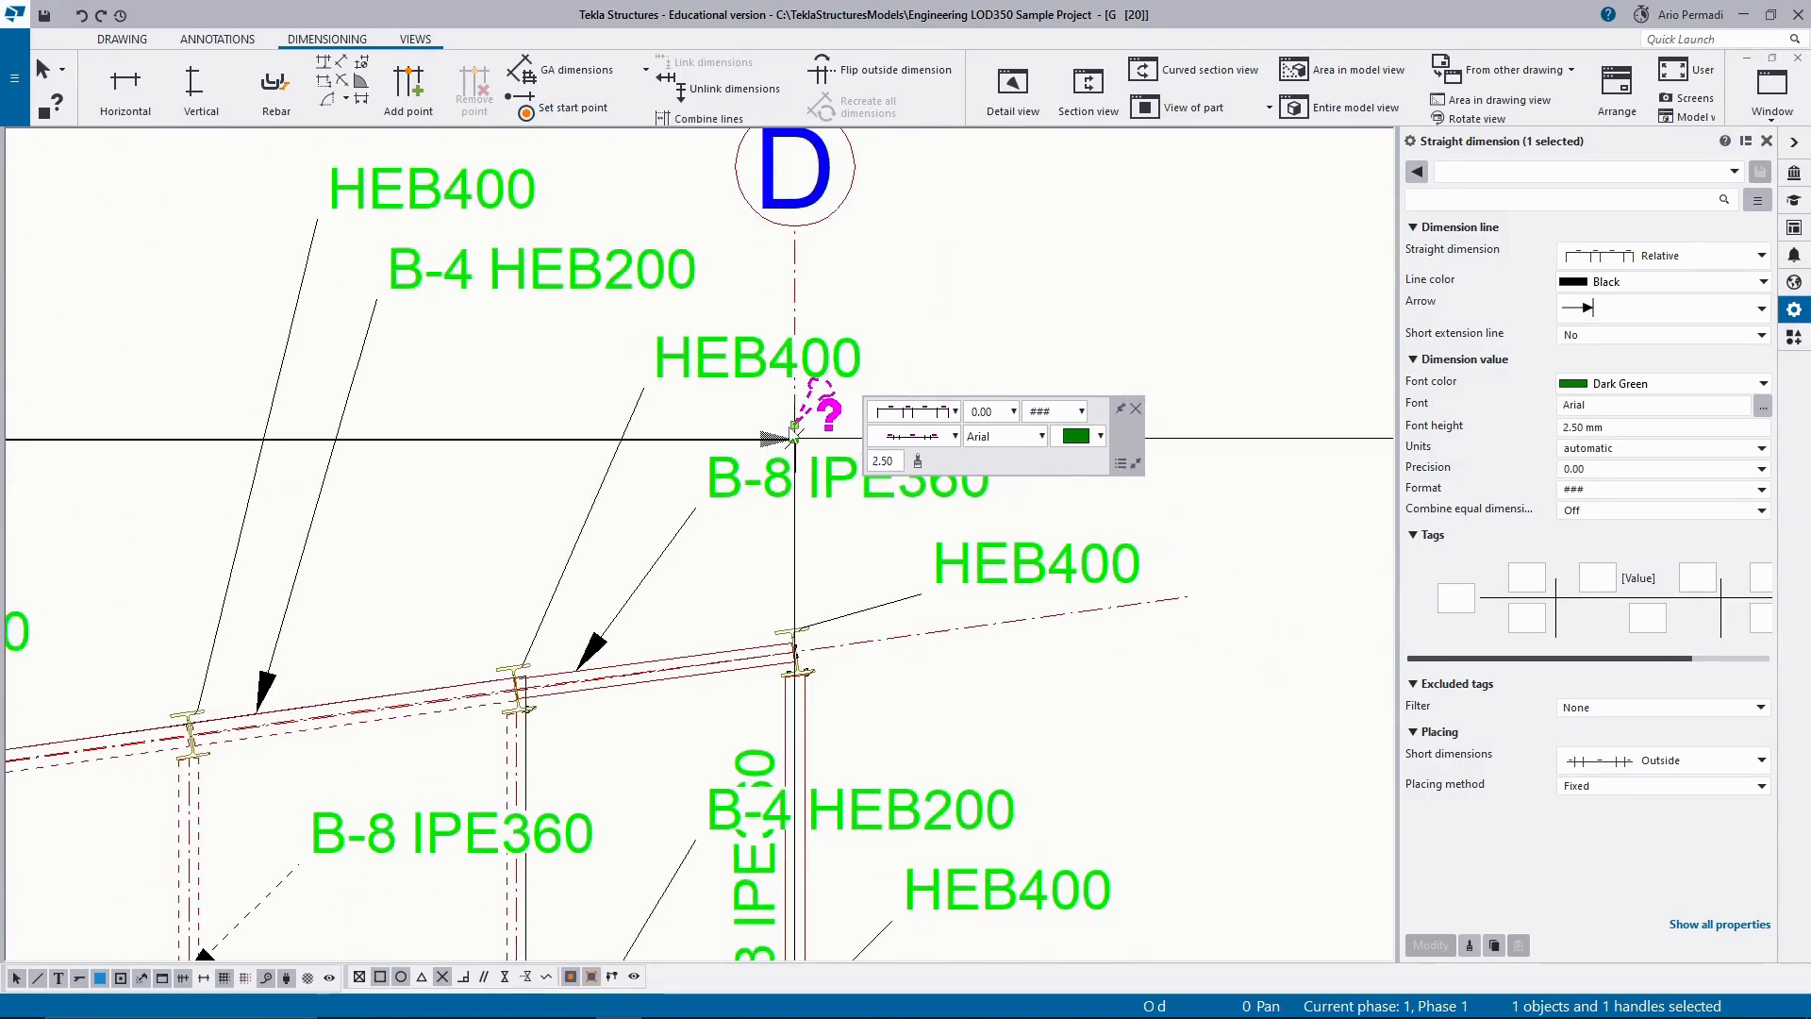
key("Delete")
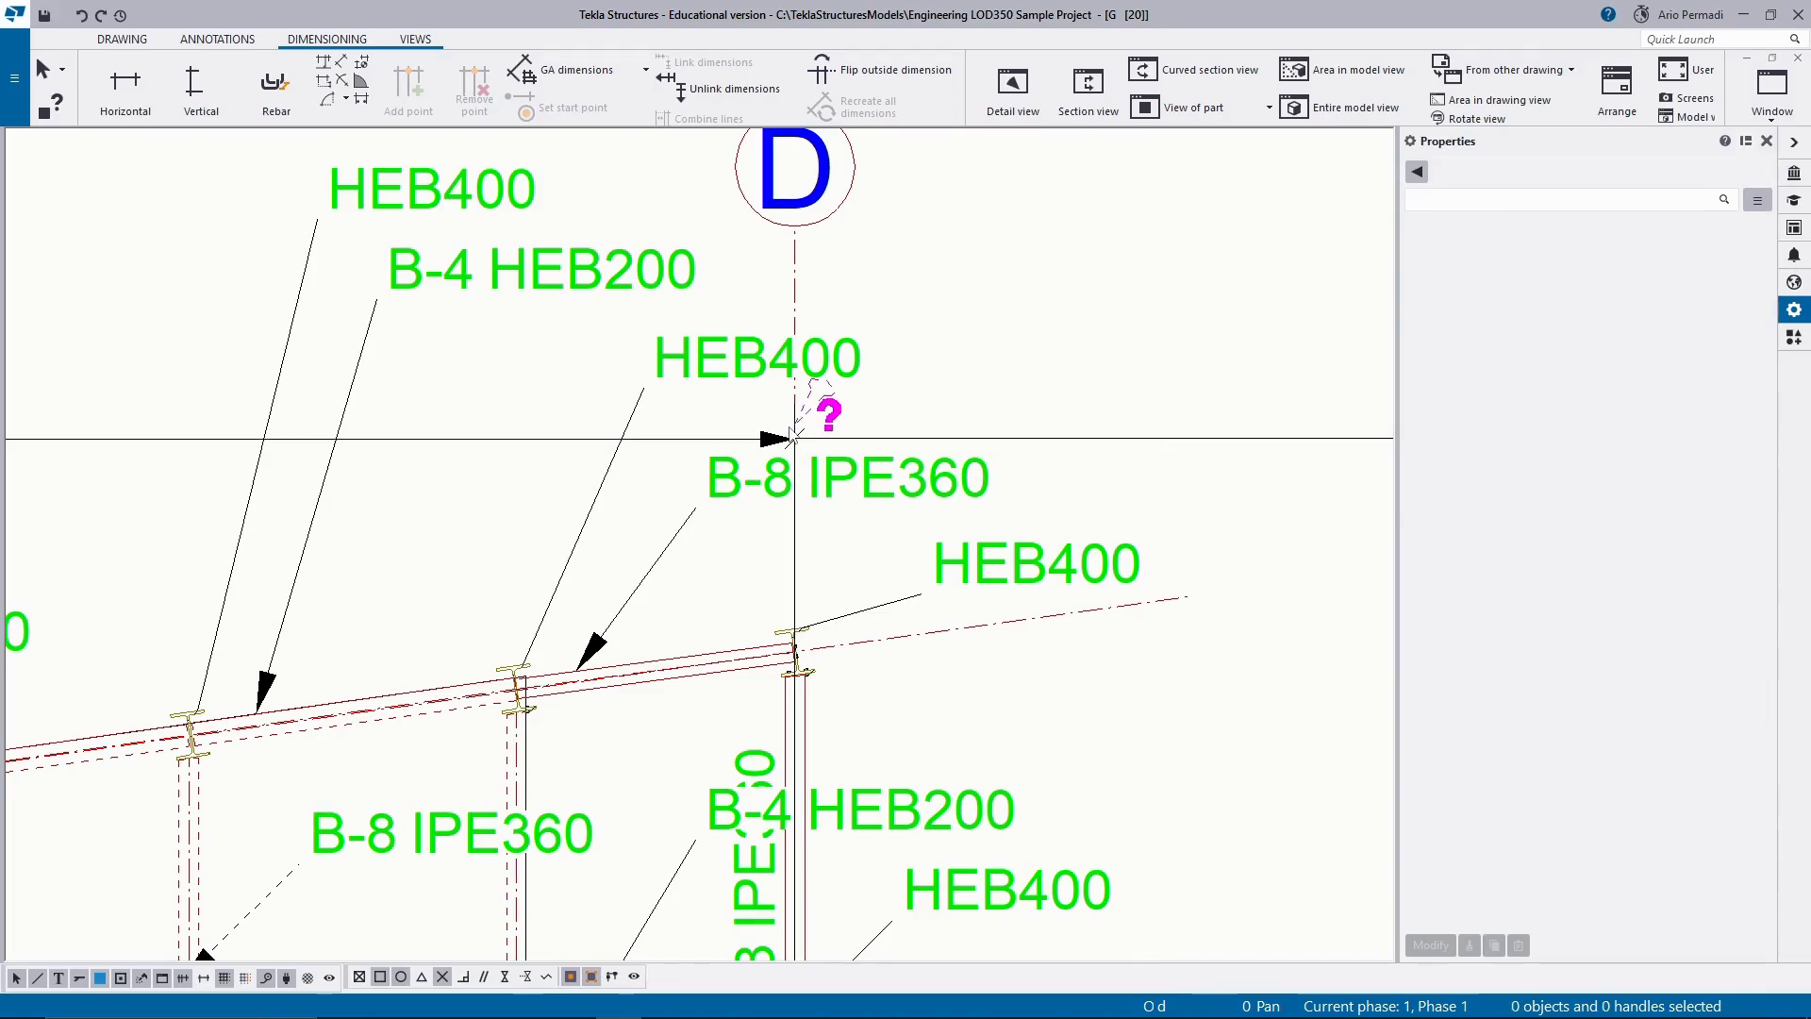
left_click(822, 429)
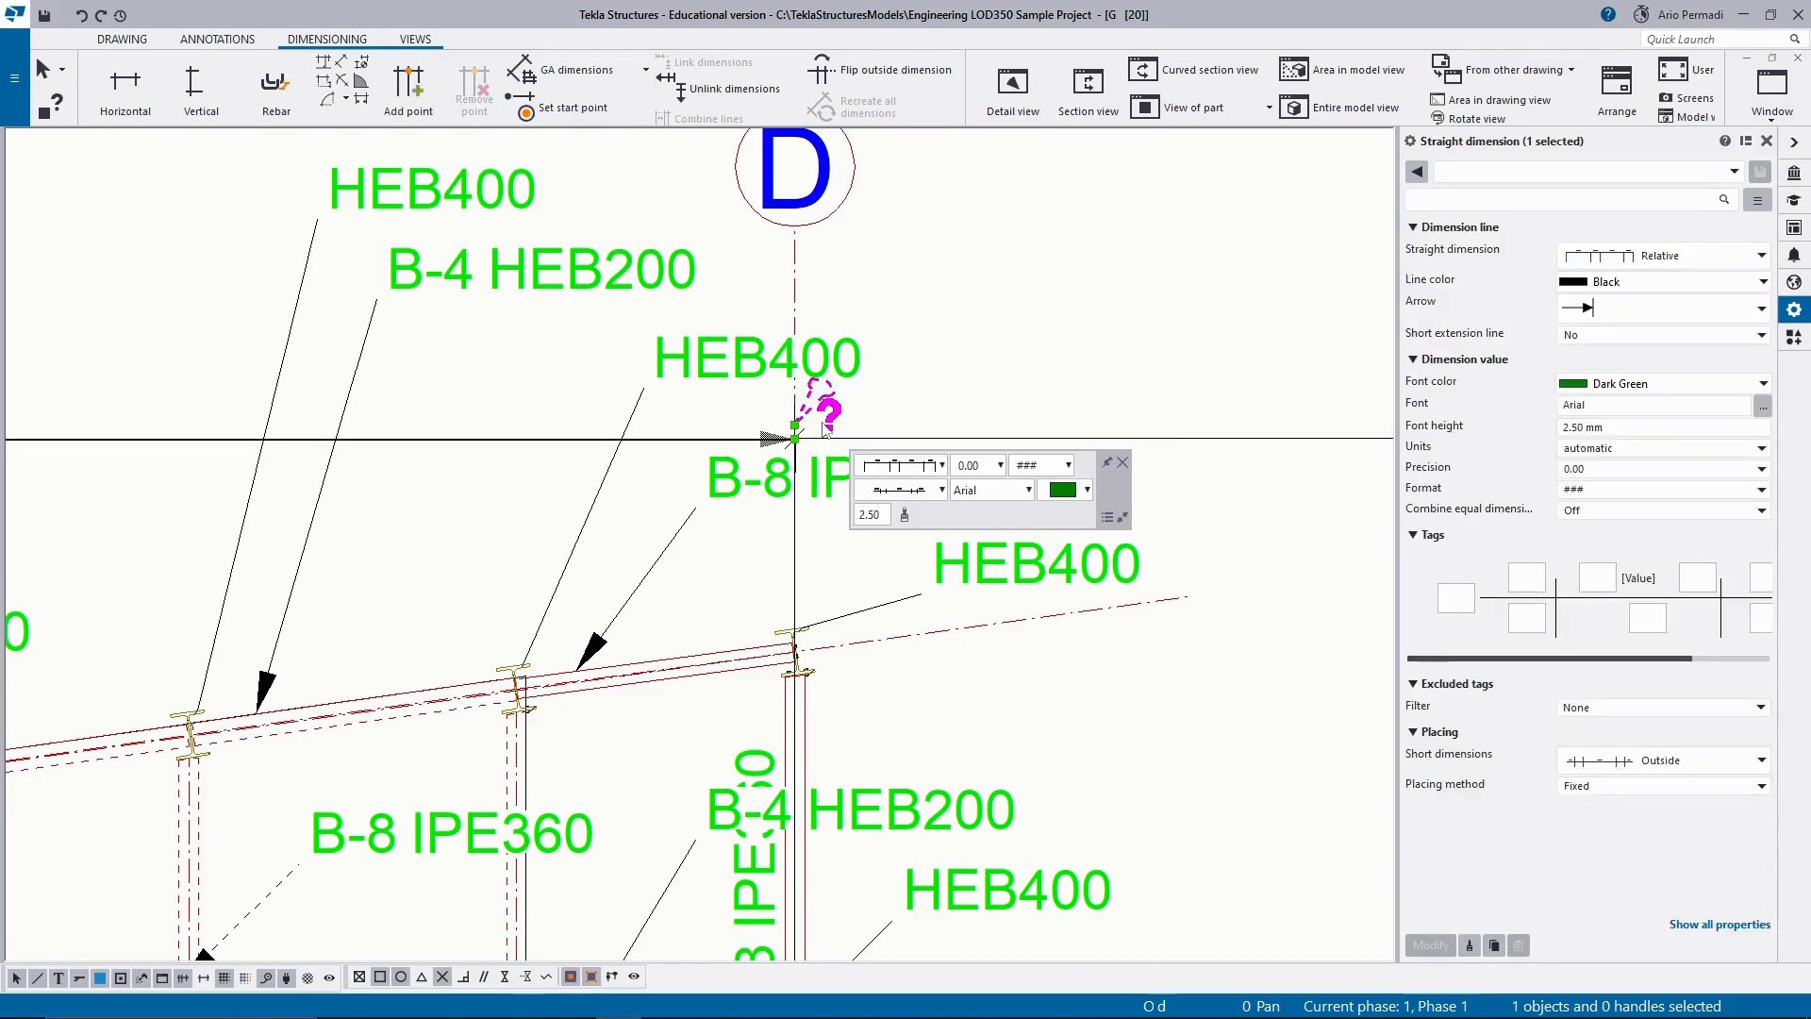
key("Escape")
Add a horizontal dimension from grid A to grid D below the grid labels, level with the D to G dimension.
scroll(1052, 411, "down", 4)
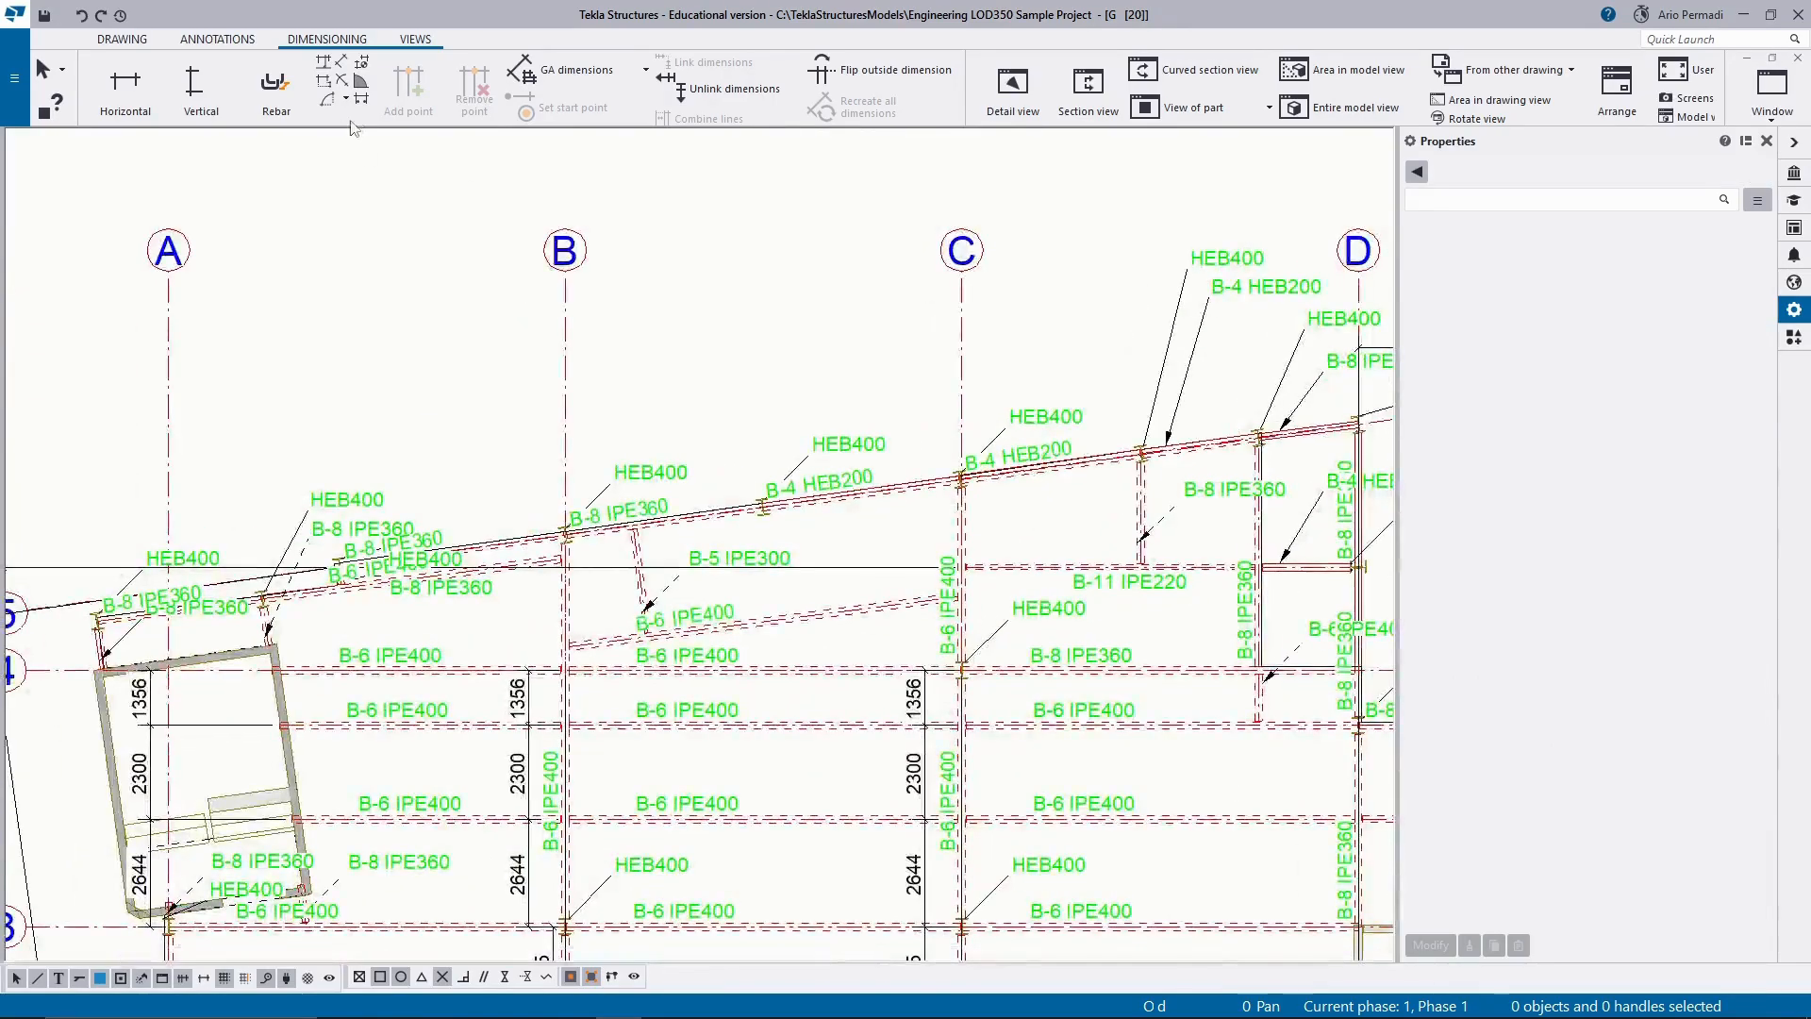
left_click(126, 90)
scroll(168, 608, "up", 4)
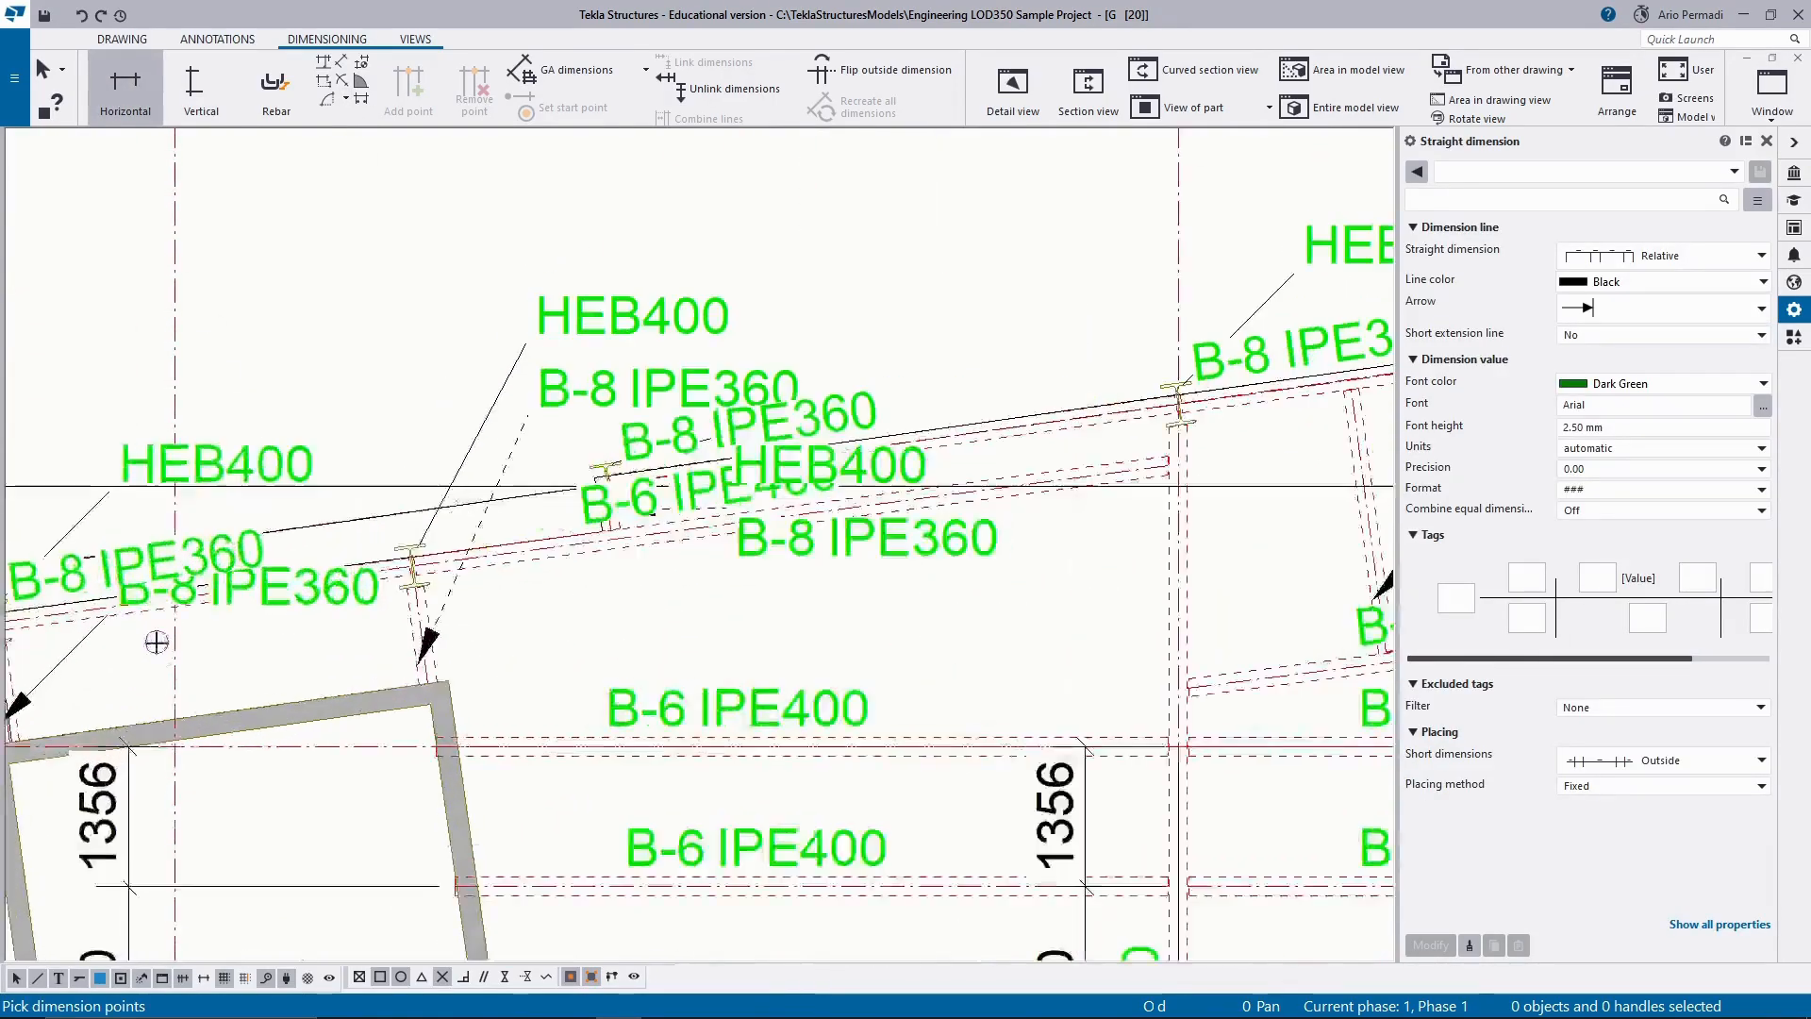
left_click(168, 608)
scroll(632, 464, "down", 3)
scroll(632, 464, "down", 2)
middle_click_drag(1174, 338, 394, 495)
scroll(678, 482, "up", 5)
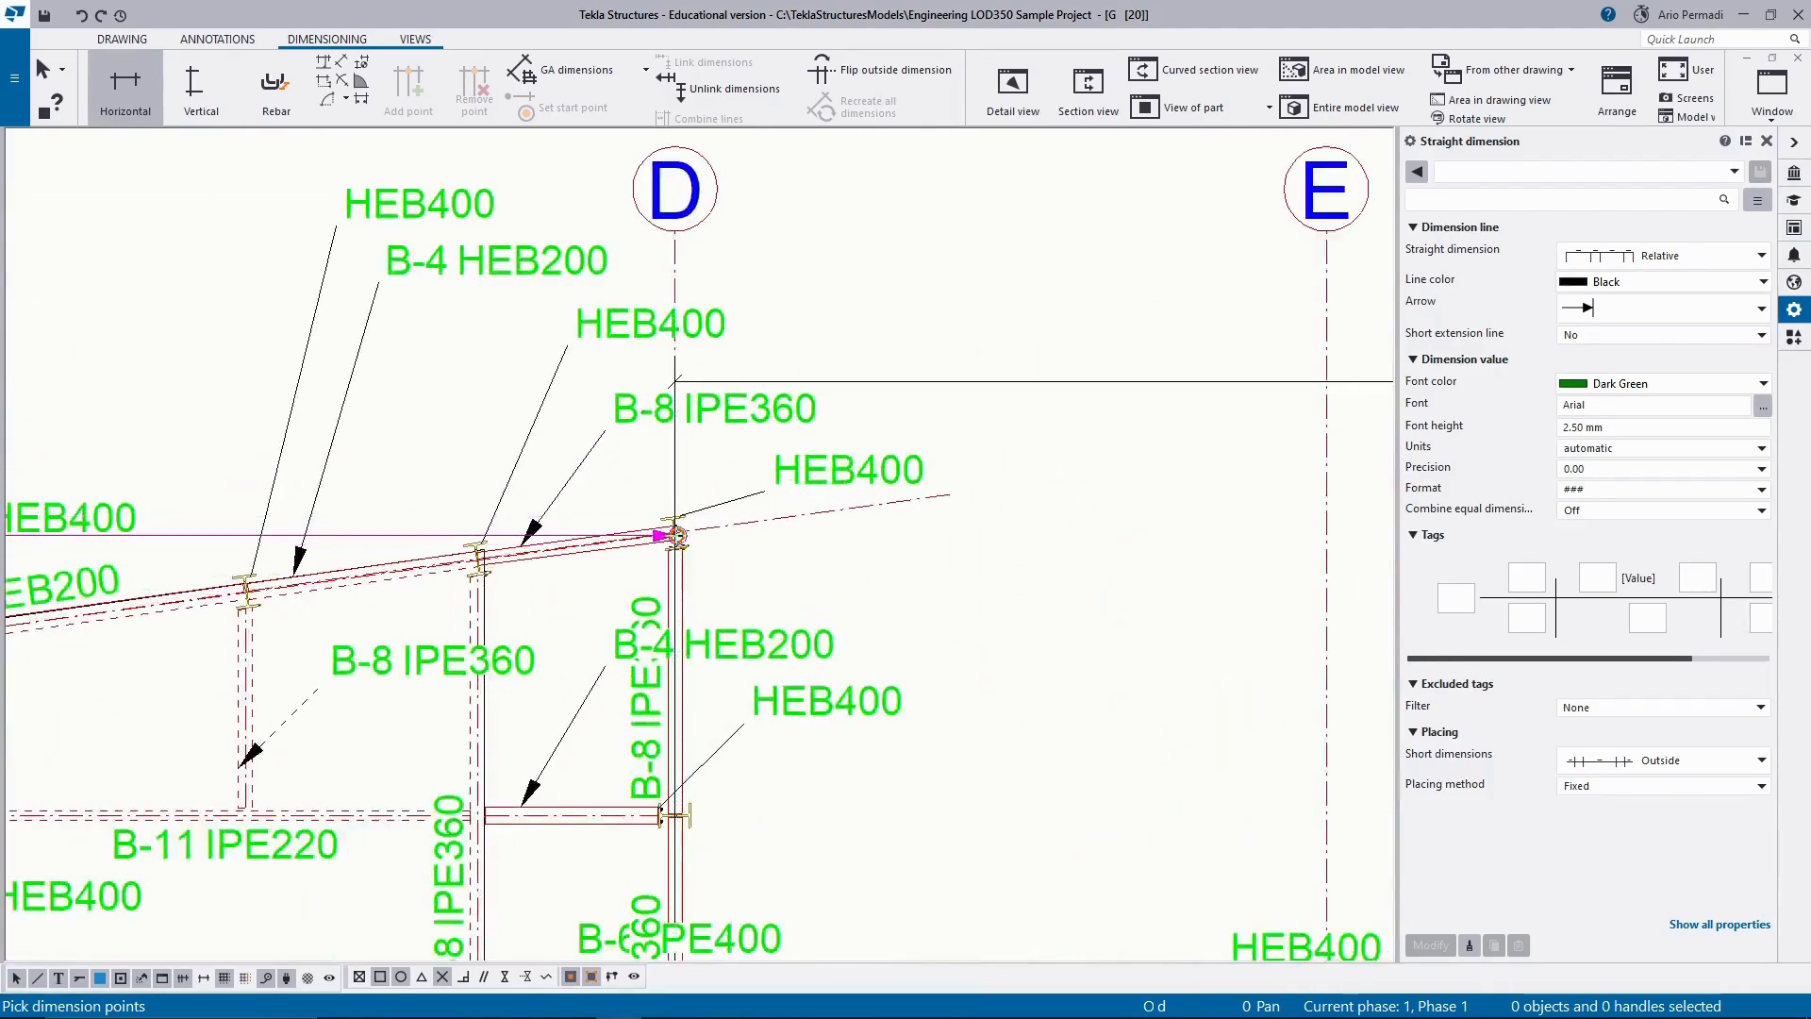
scroll(675, 531, "up", 2)
left_click(677, 534)
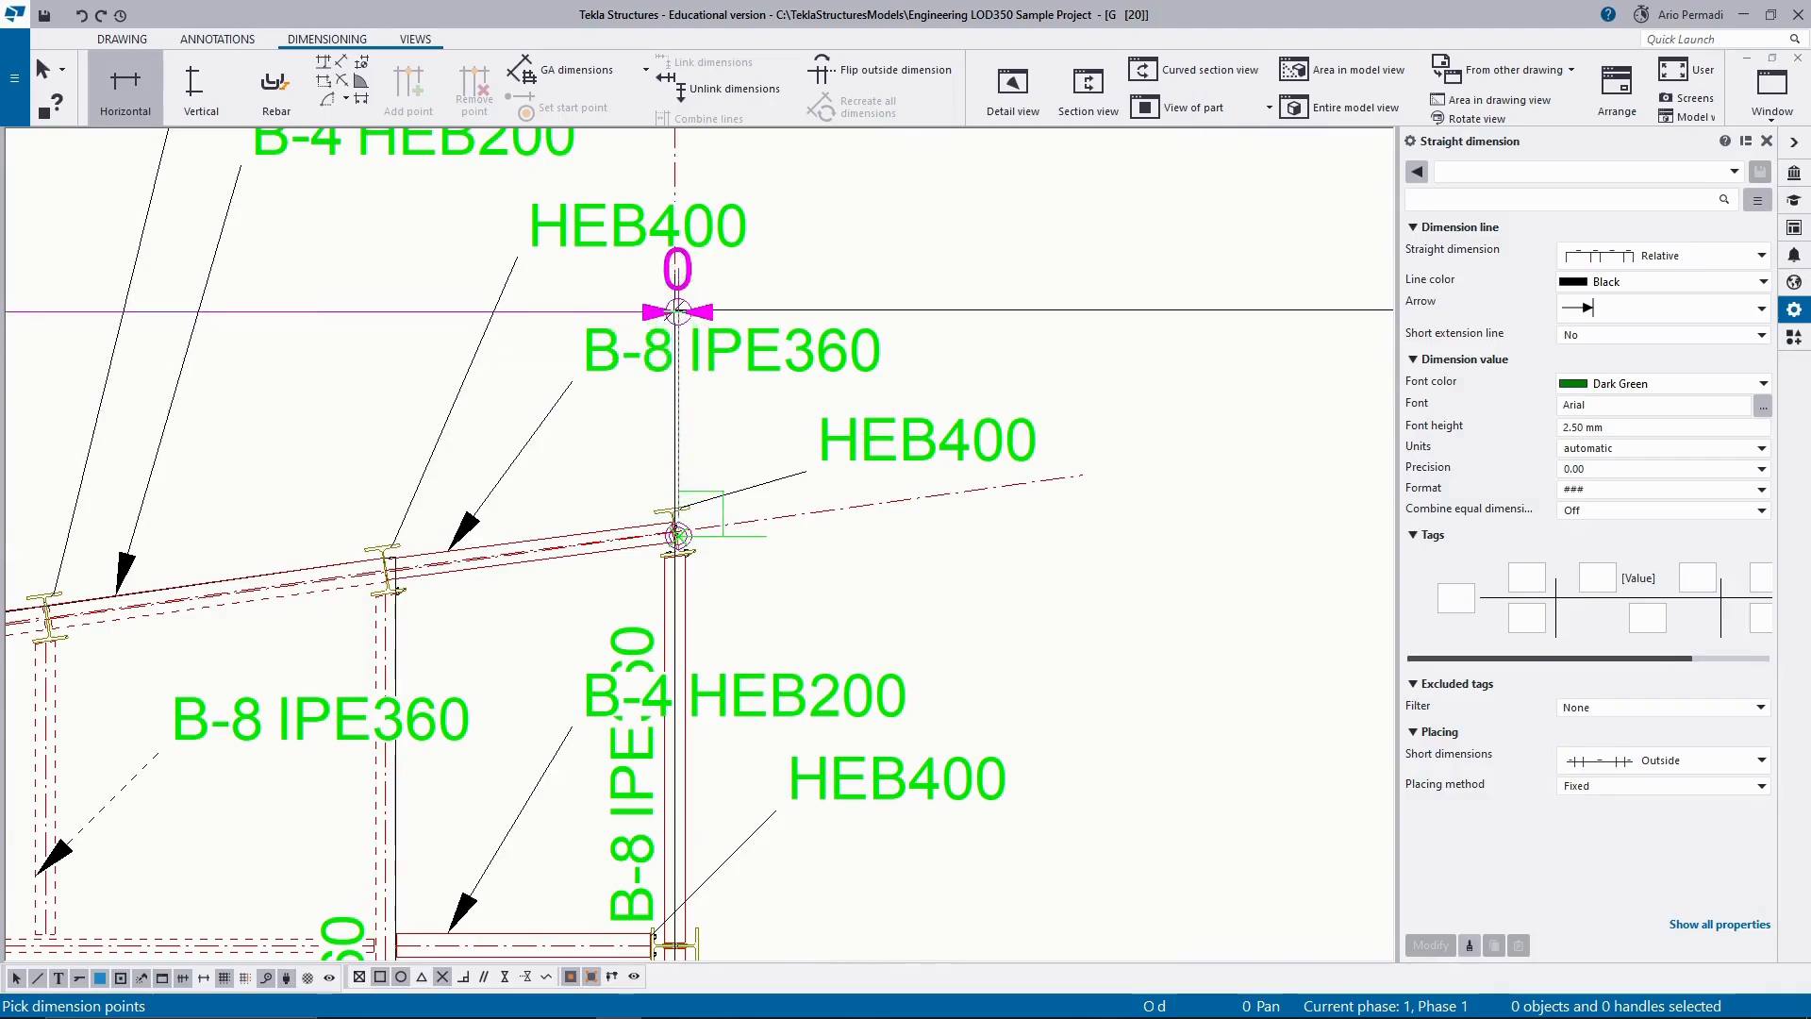
middle_click(678, 312)
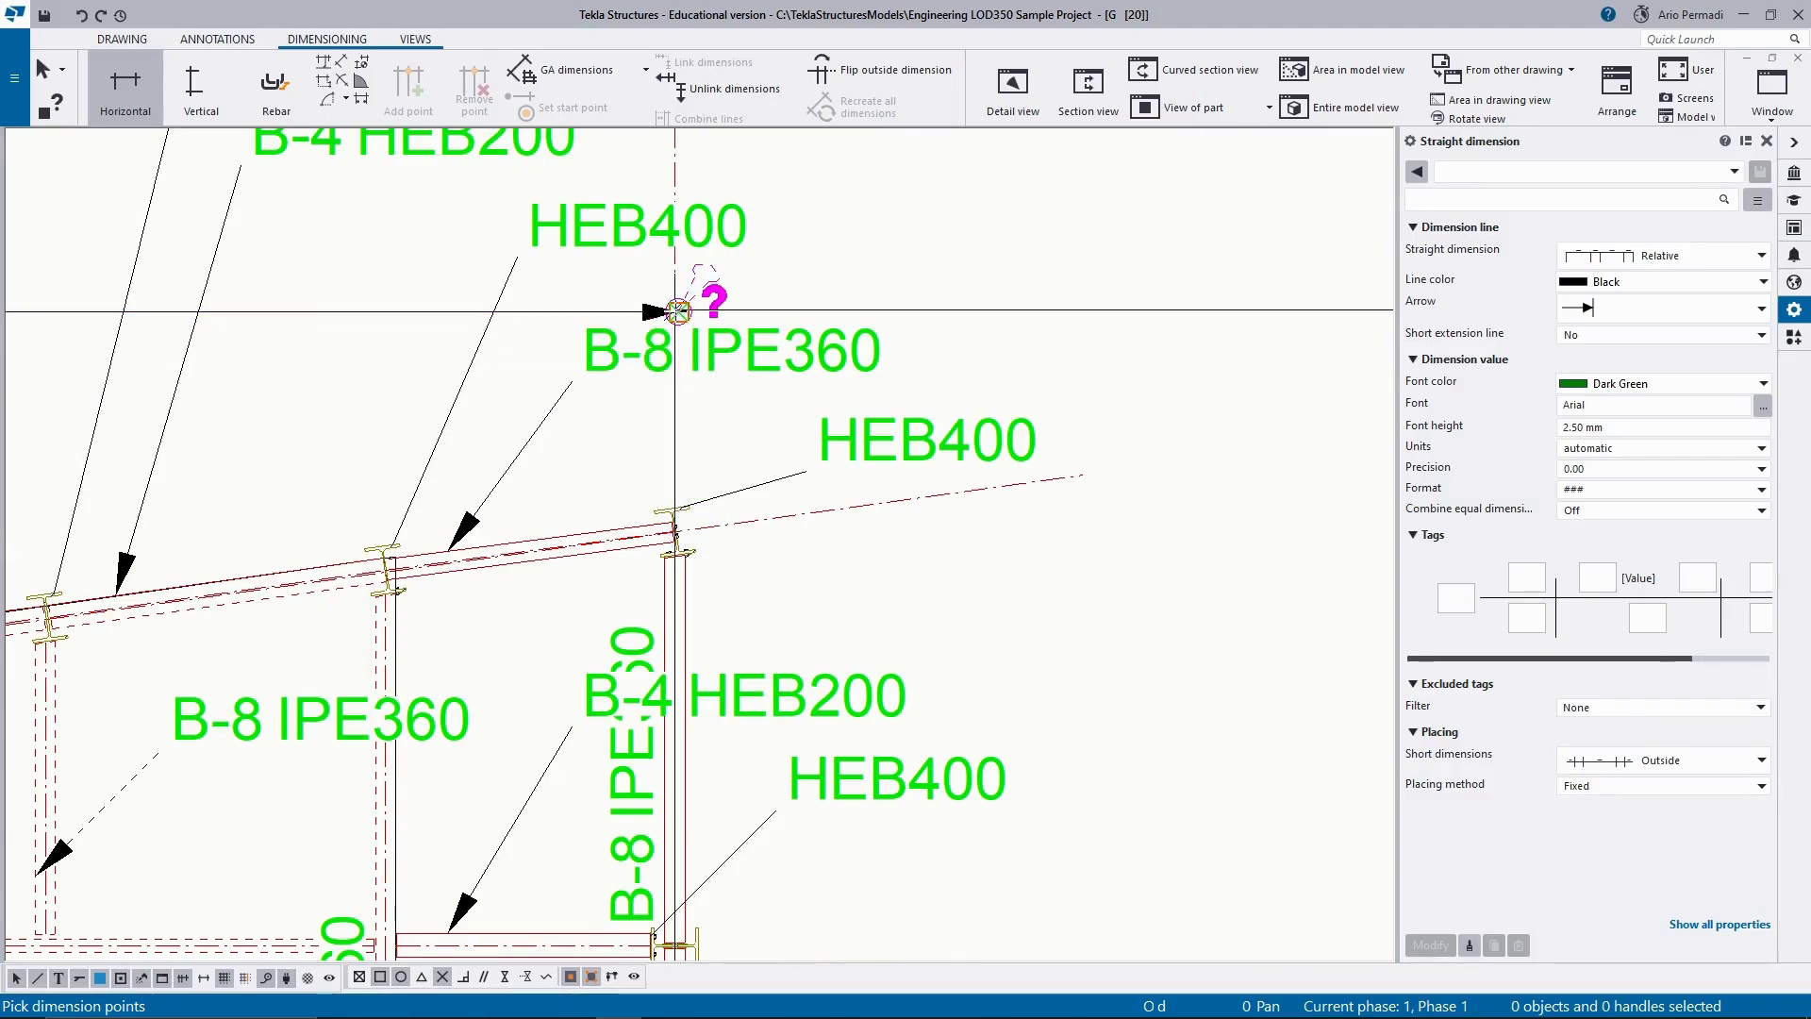
key("Escape")
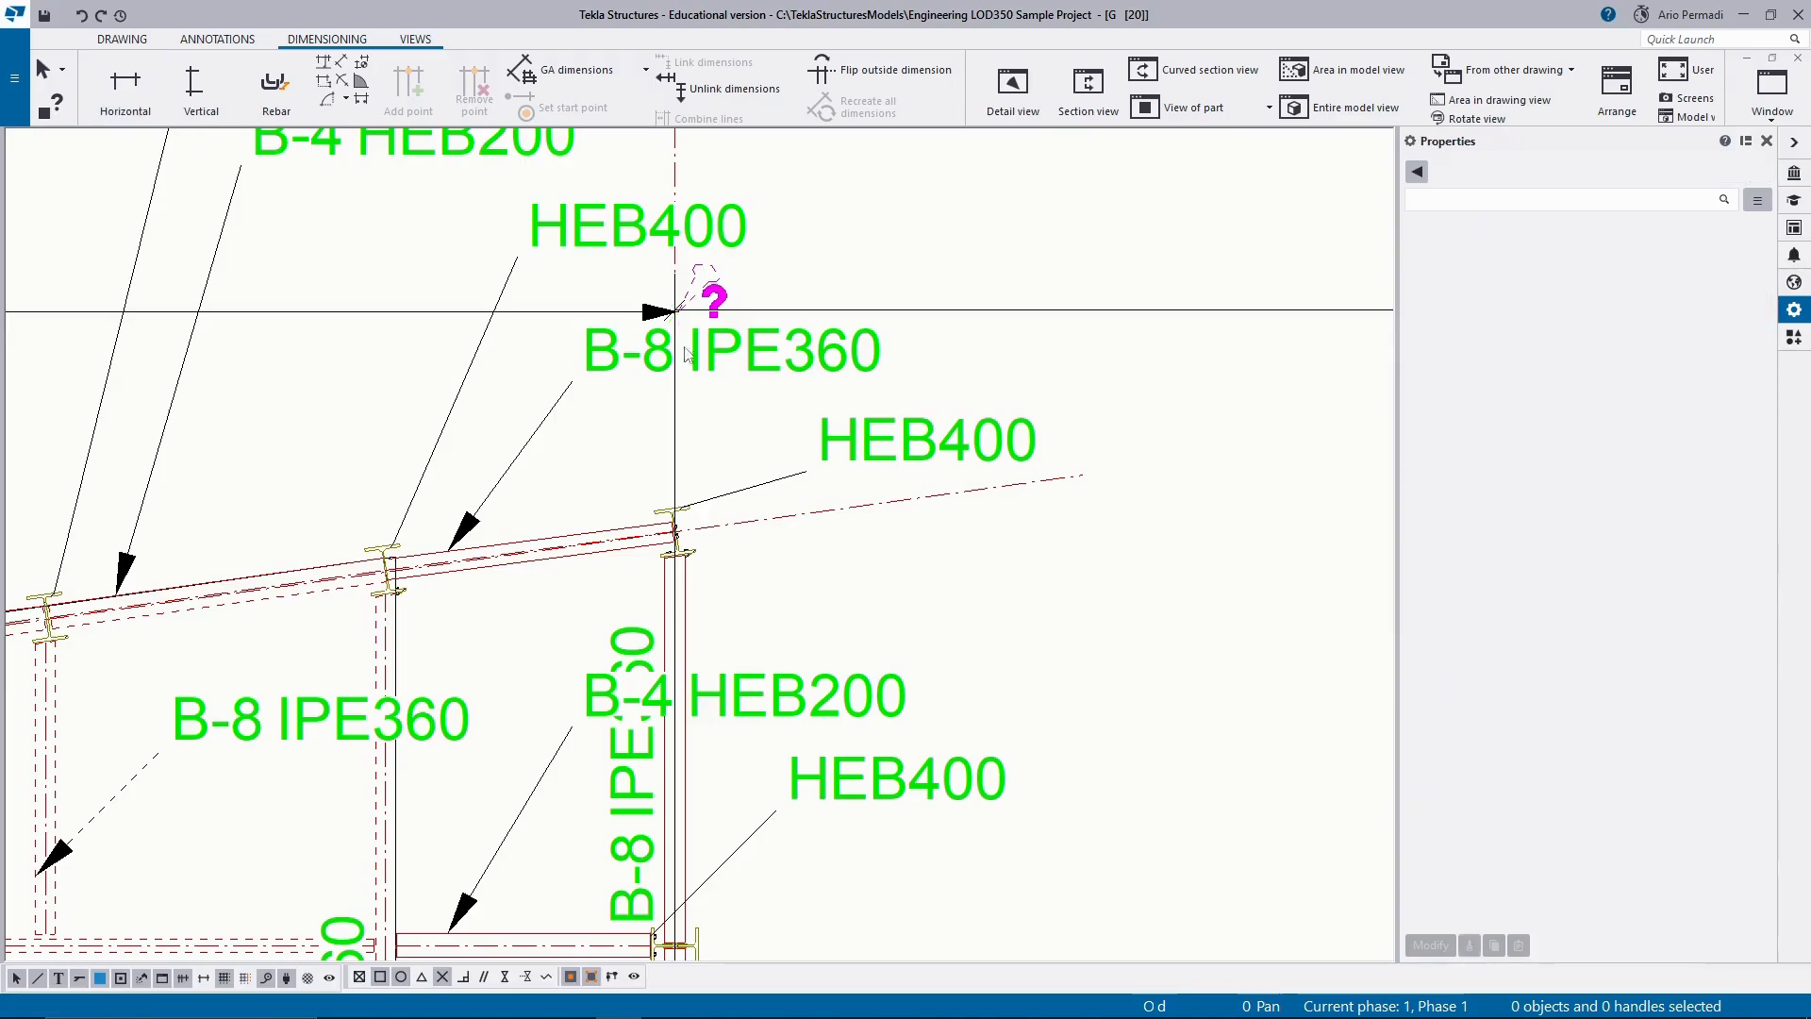
Delete the long slanted dimension whose extension lines run outside grids 1 to 5 and beneath the plan.
scroll(666, 409, "down", 3)
scroll(1075, 425, "down", 5)
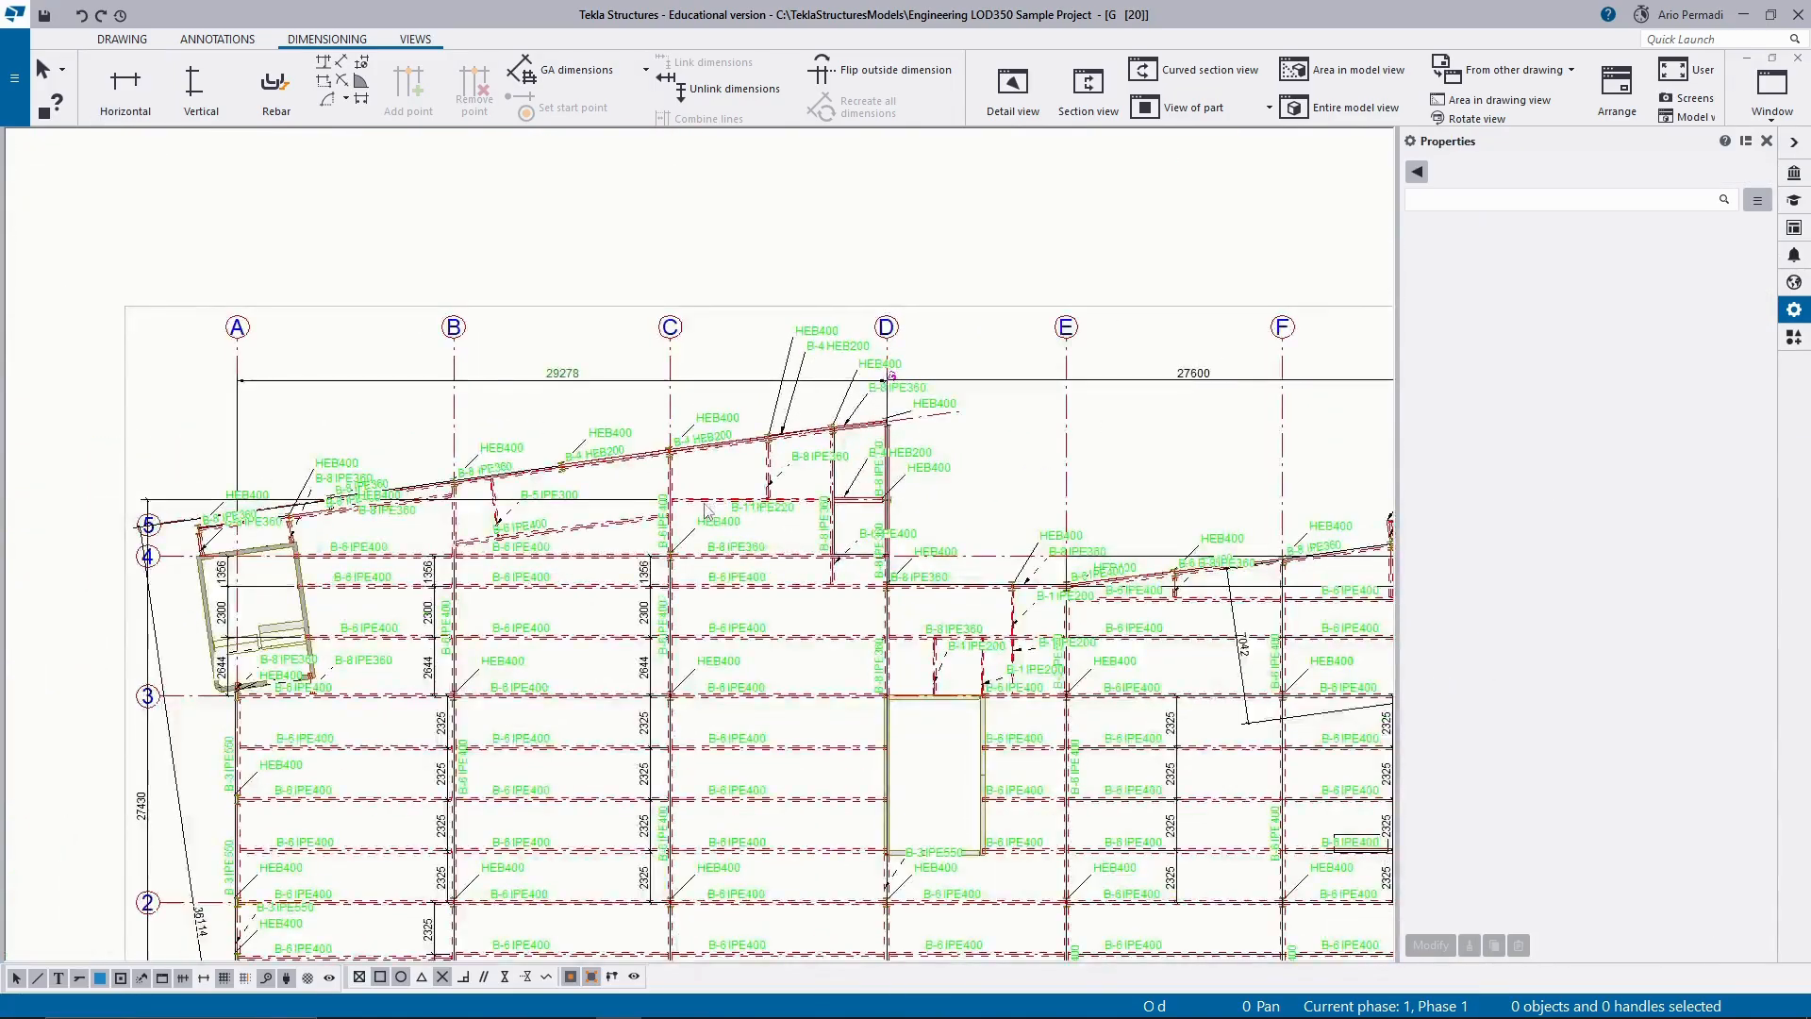
scroll(707, 472, "down", 2)
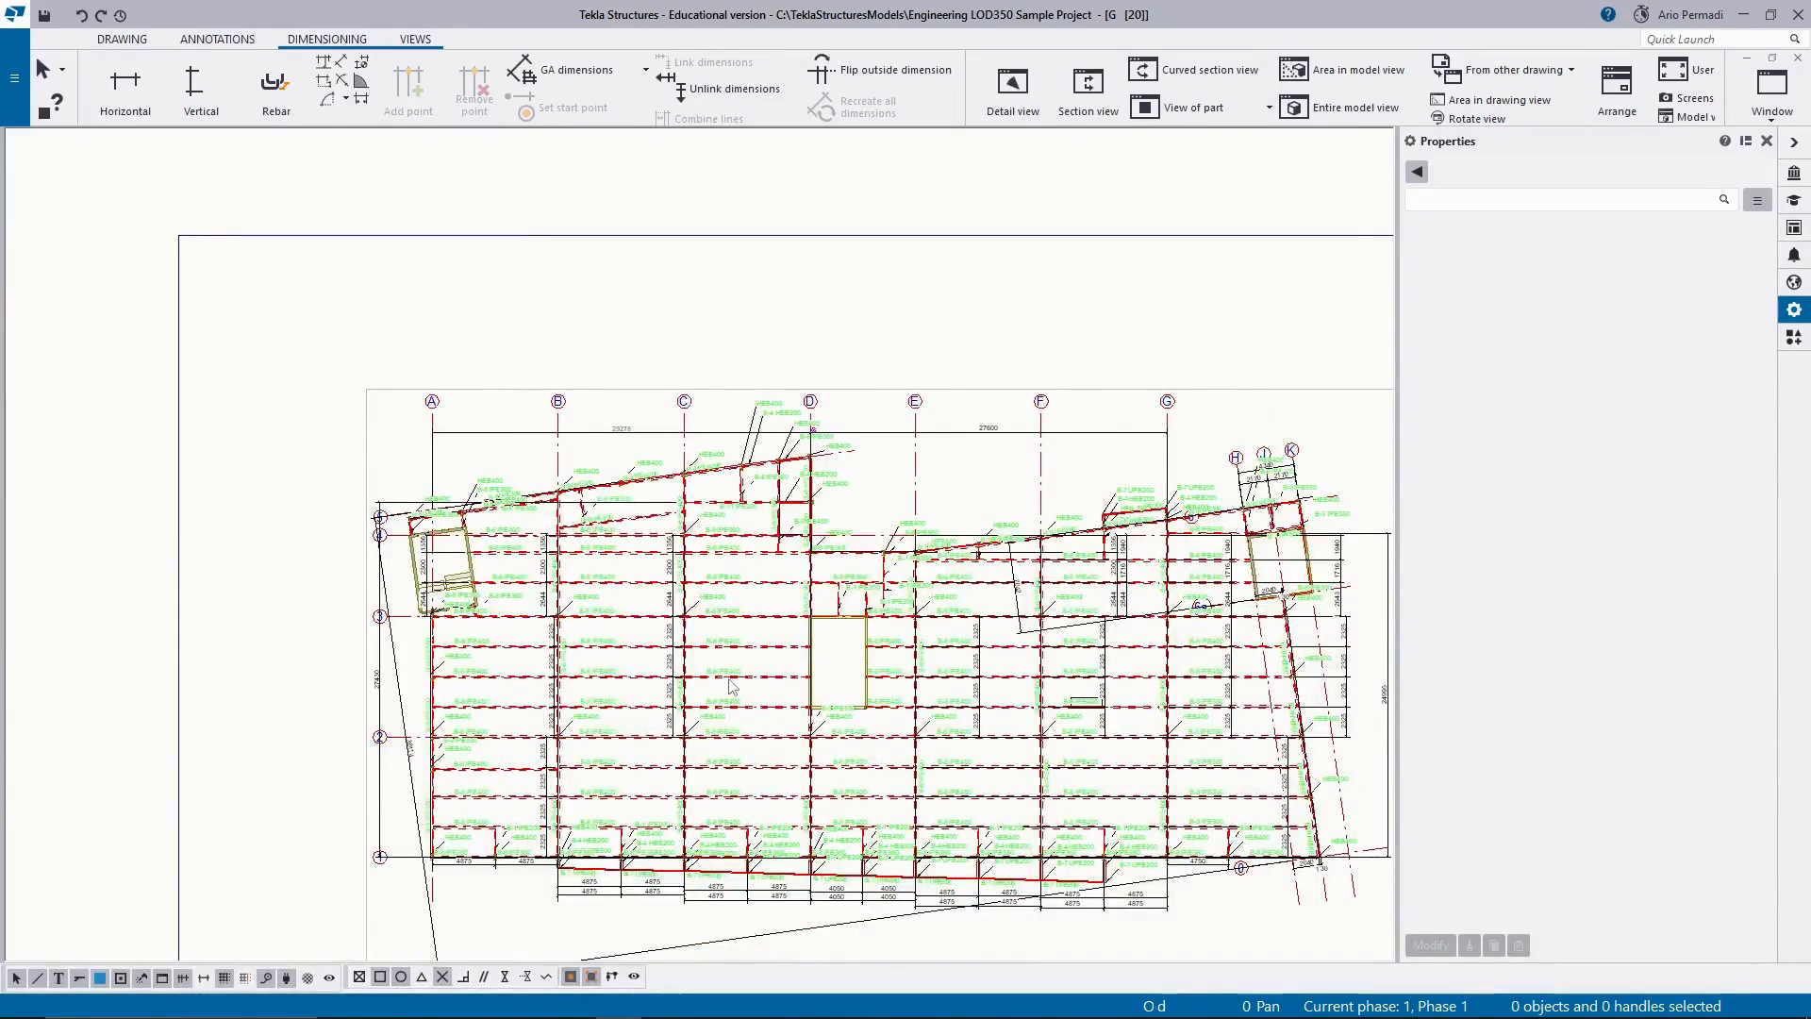
middle_click_drag(732, 685, 620, 564)
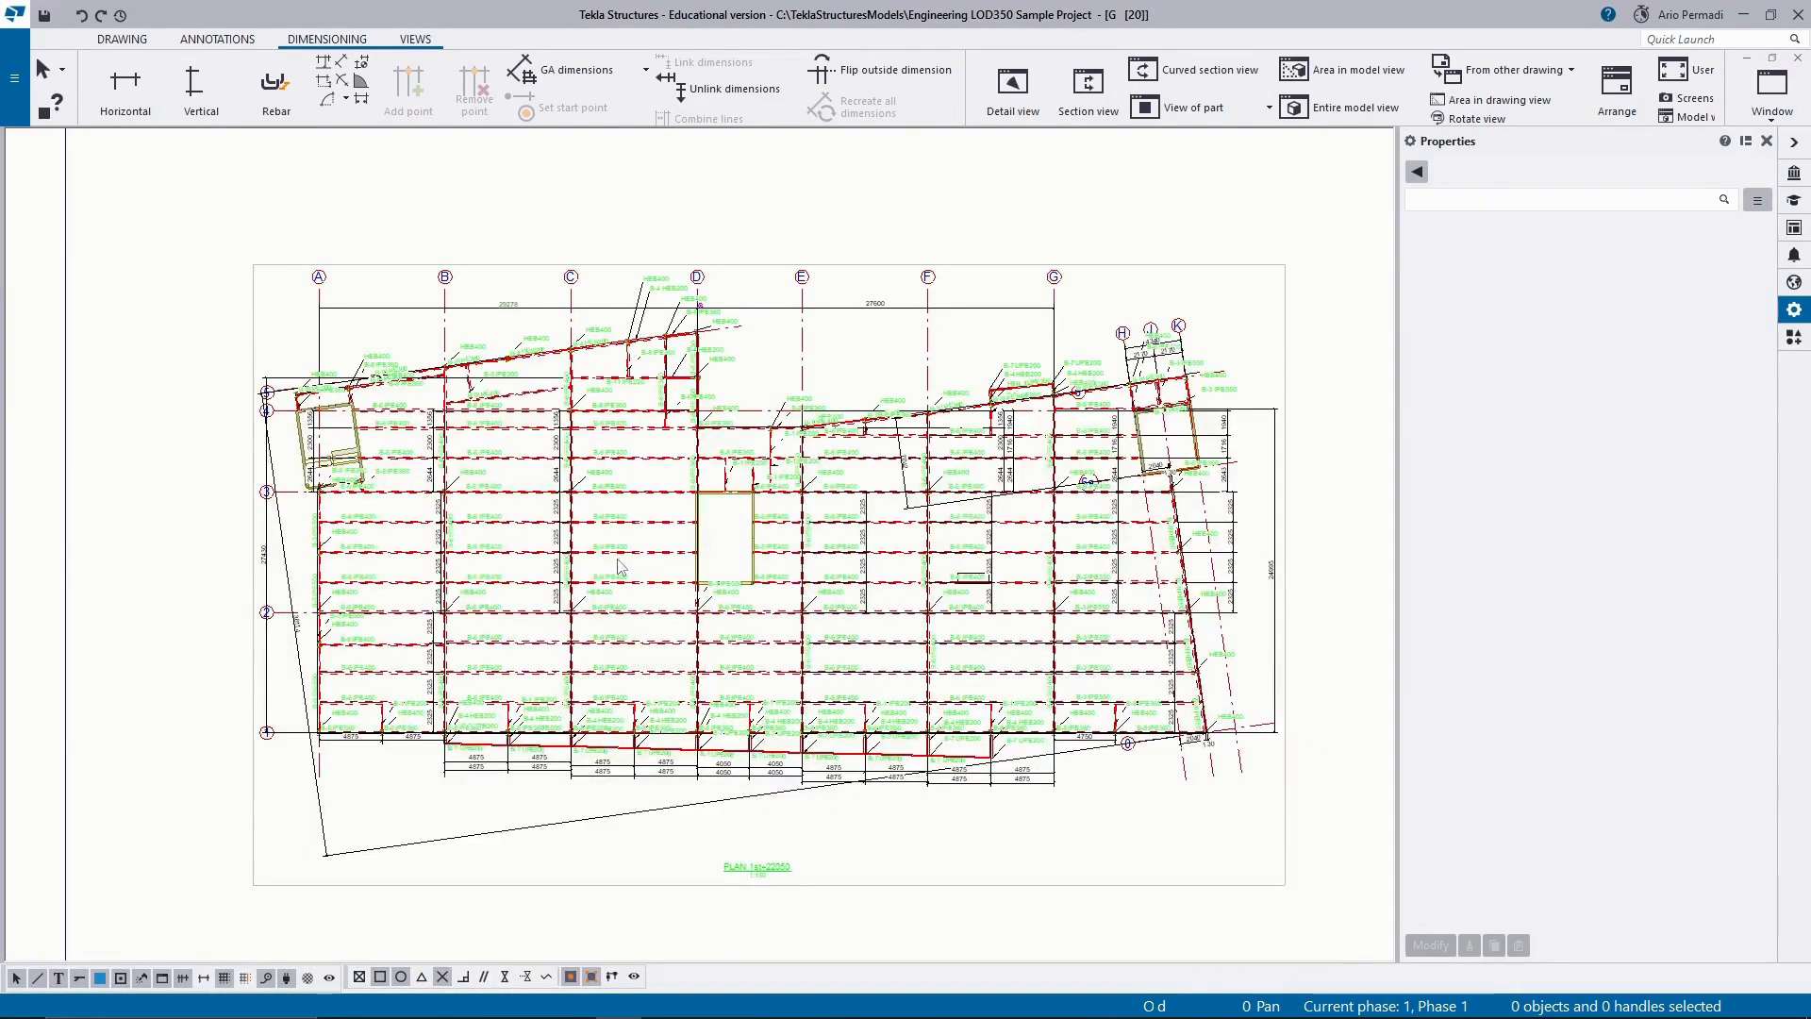
middle_click_drag(447, 789, 585, 665)
left_click(475, 731)
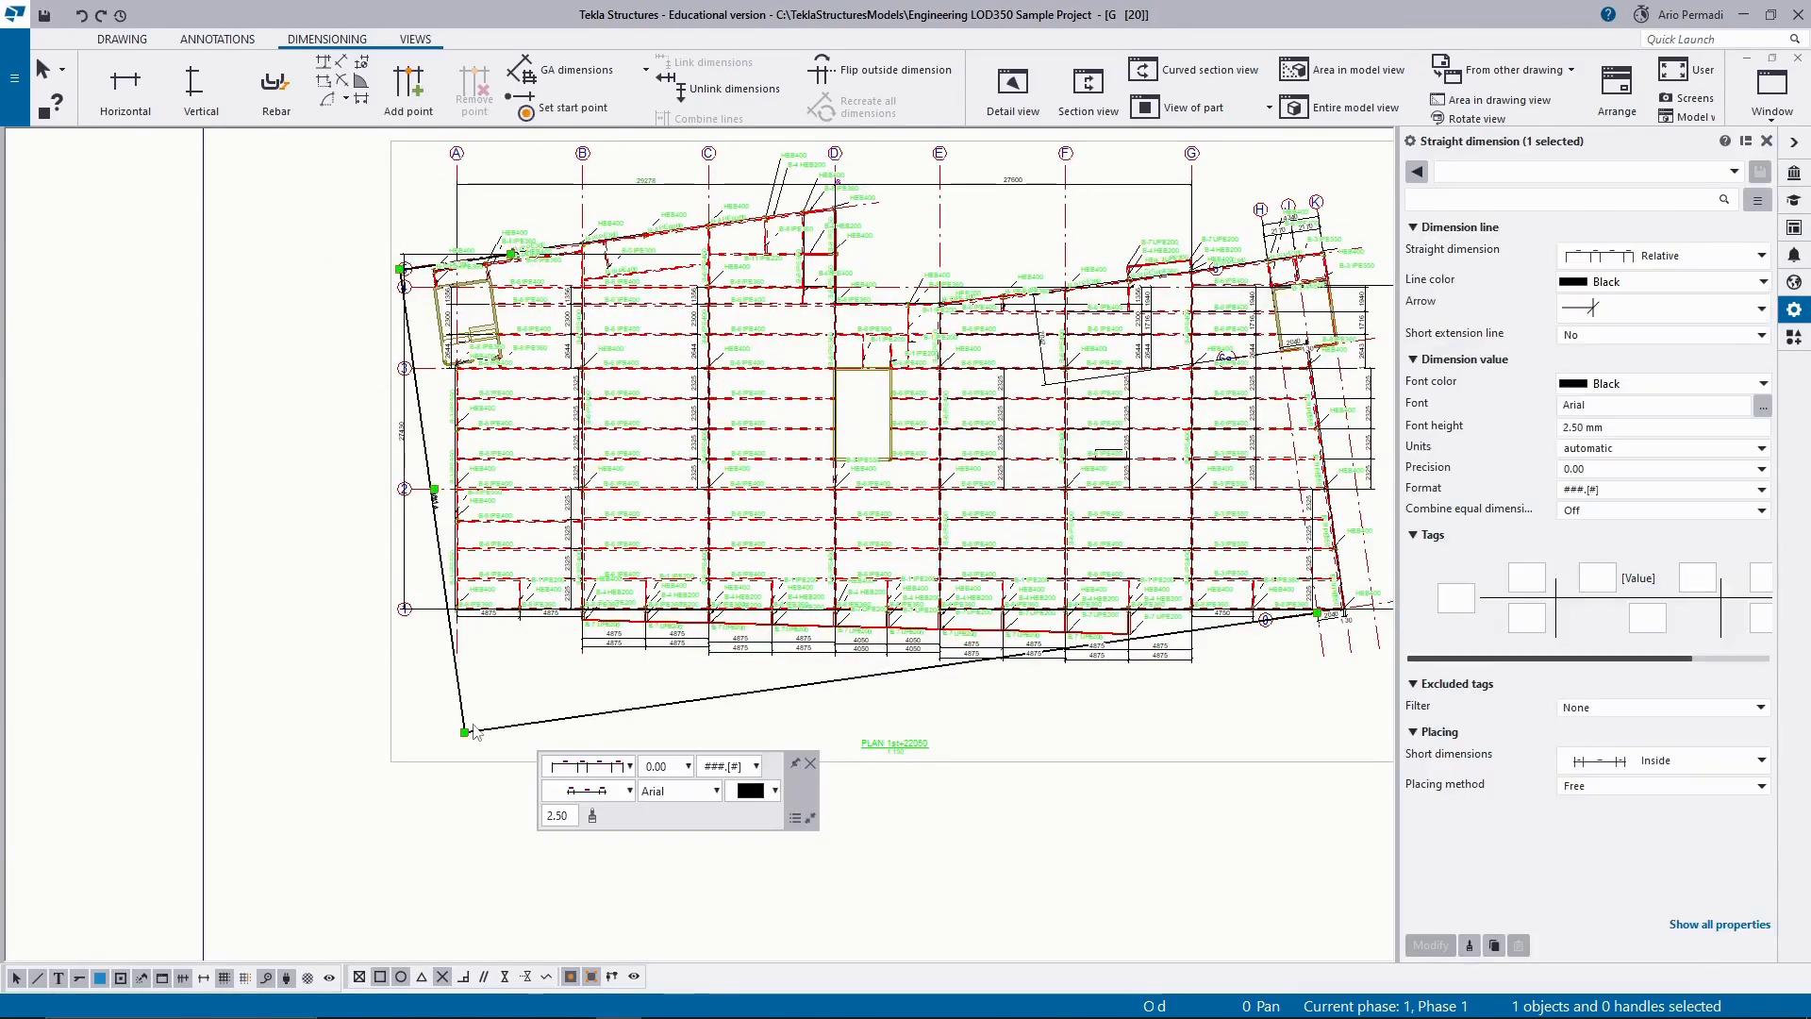
key("Delete")
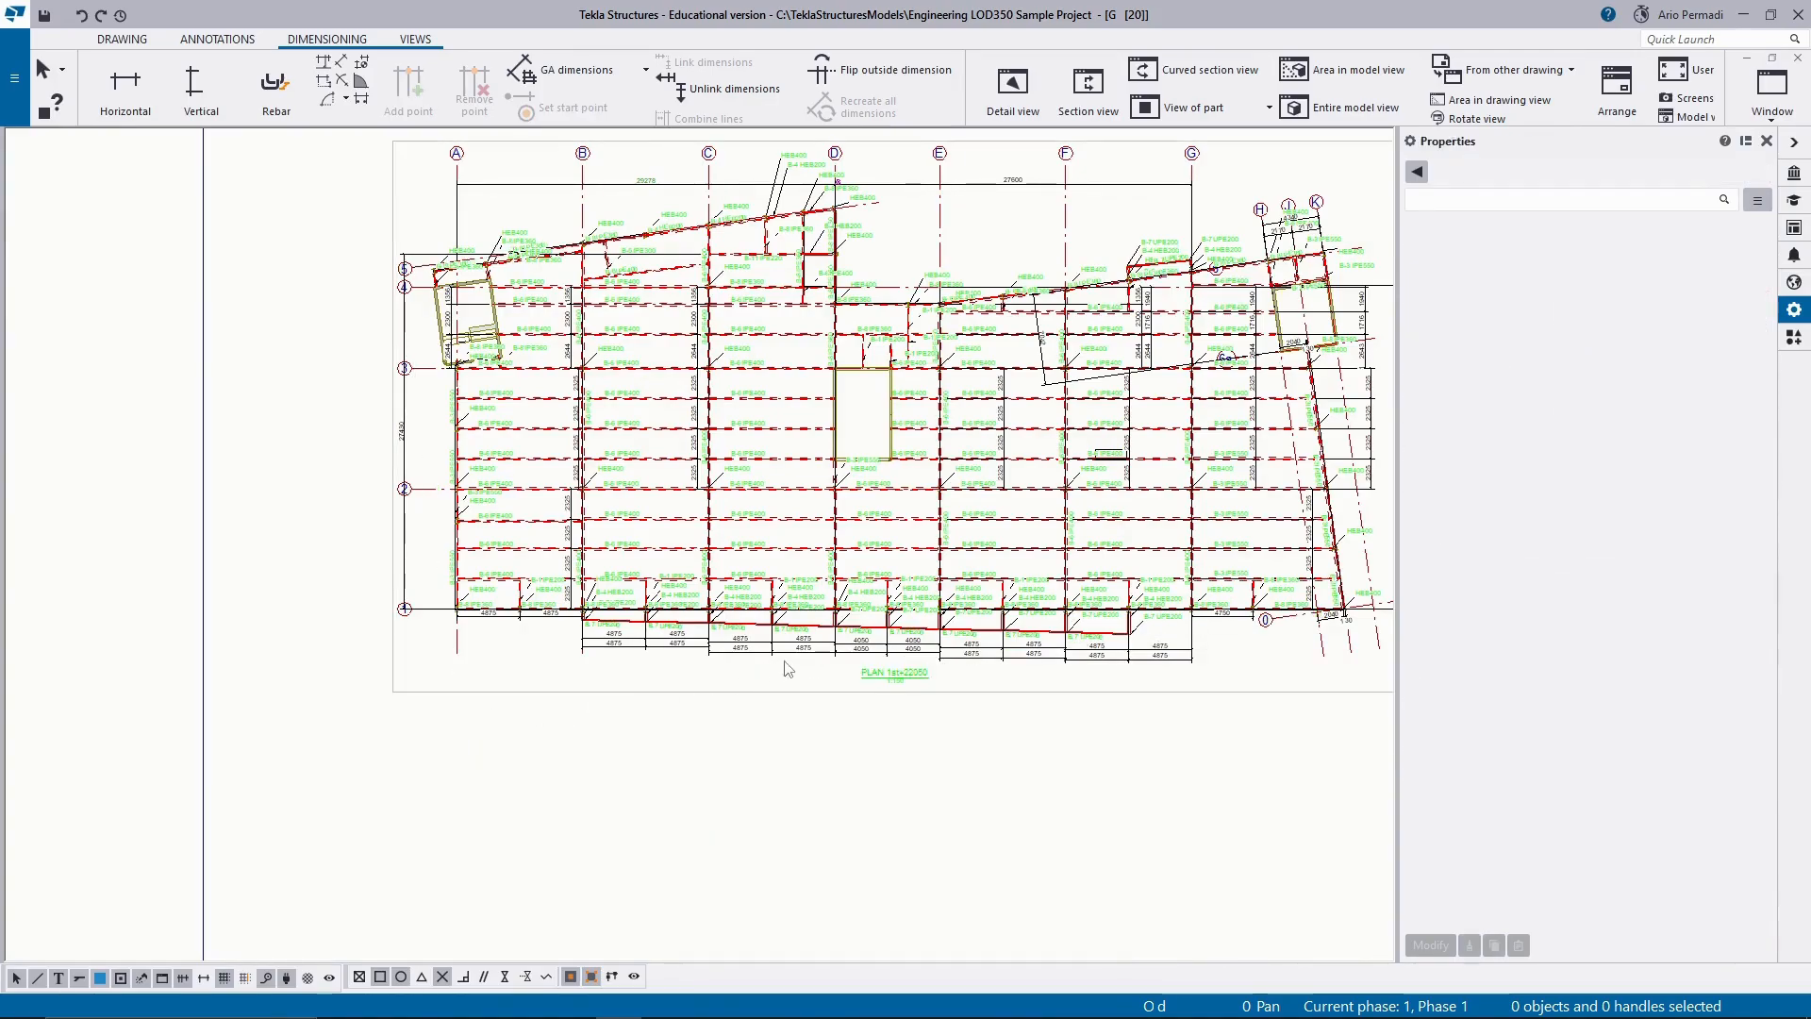
Delete the slanted 7042 dimension between grids 6 and 6a that crosses the beams near grids E to G.
middle_click_drag(1054, 619, 992, 606)
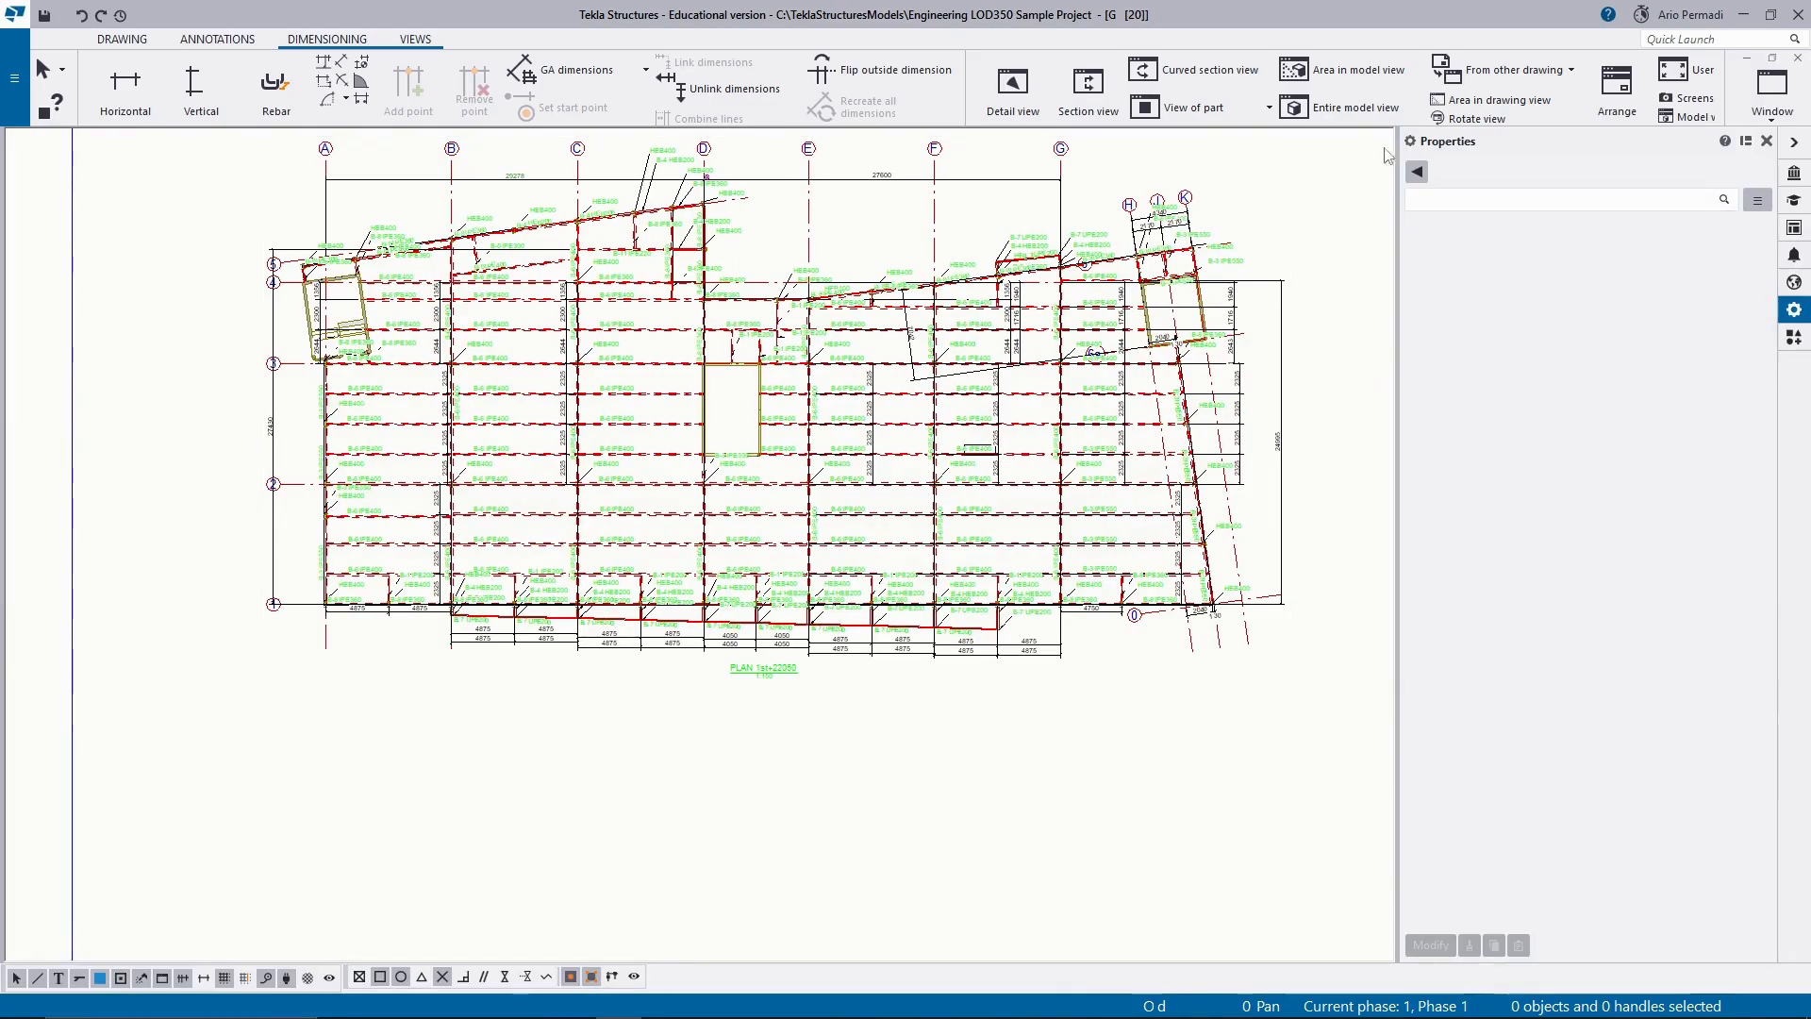
middle_click_drag(1193, 203, 1181, 299)
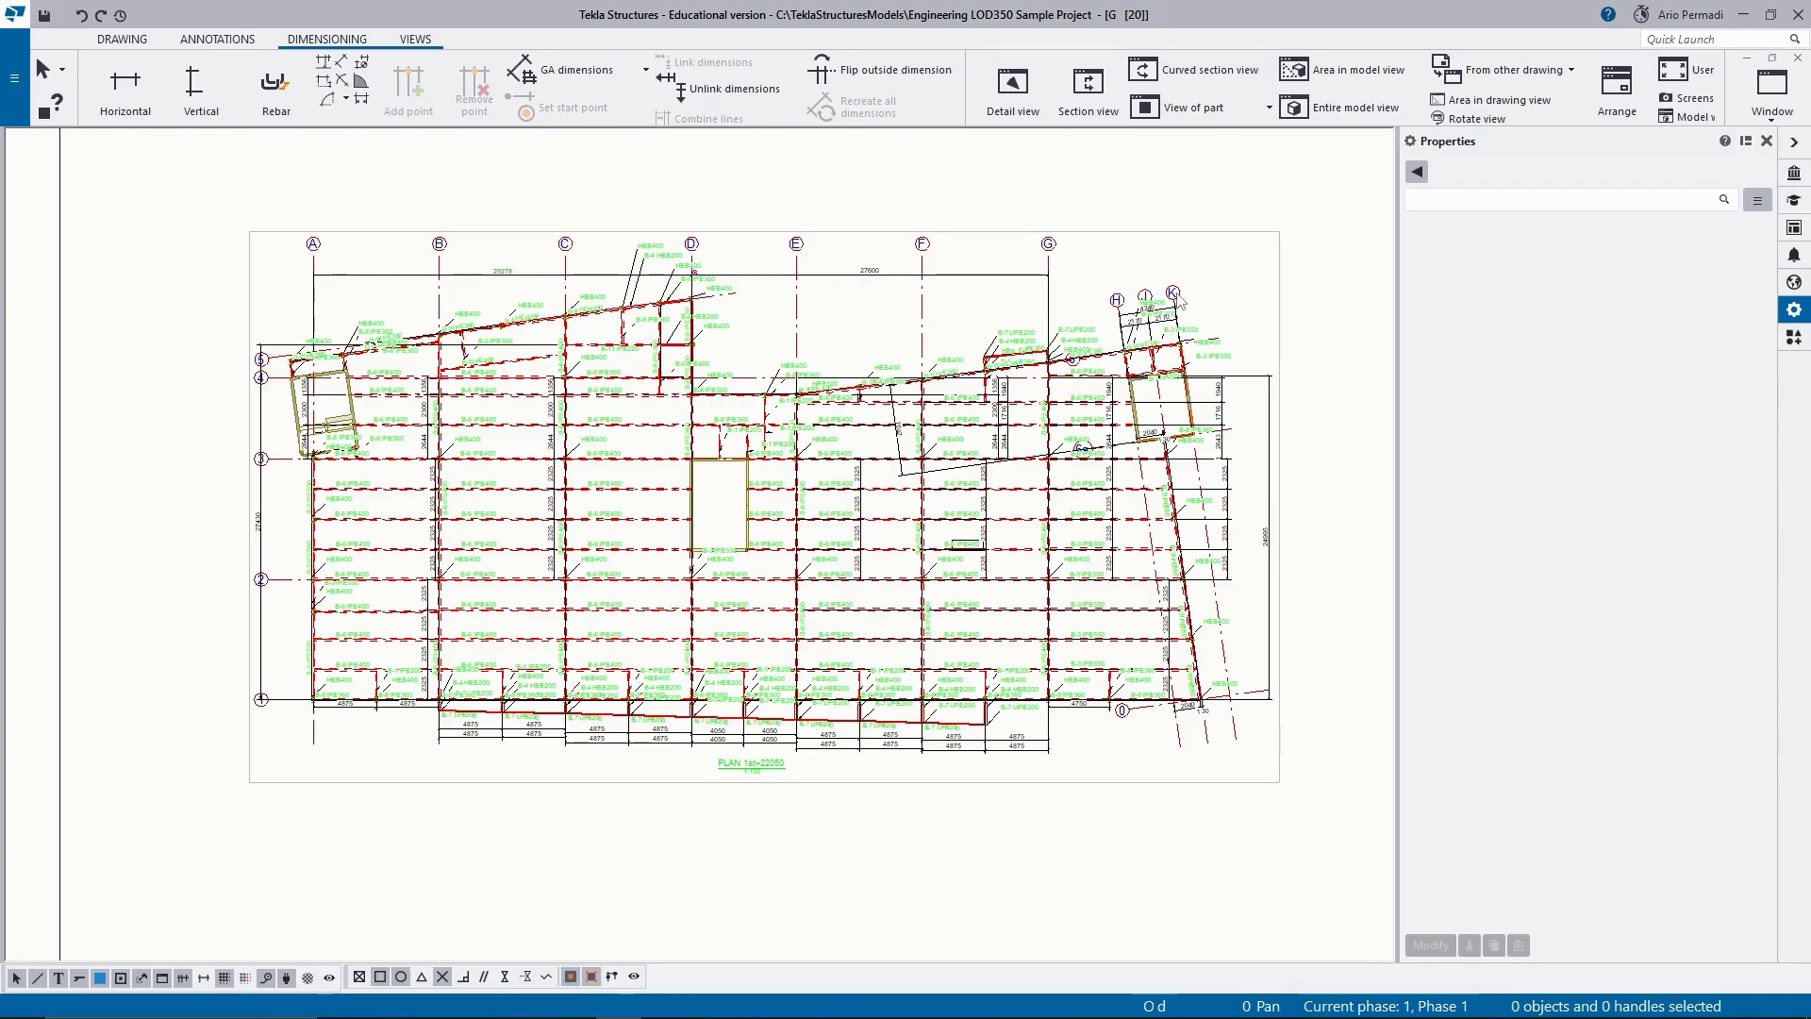
scroll(1318, 293, "up", 5)
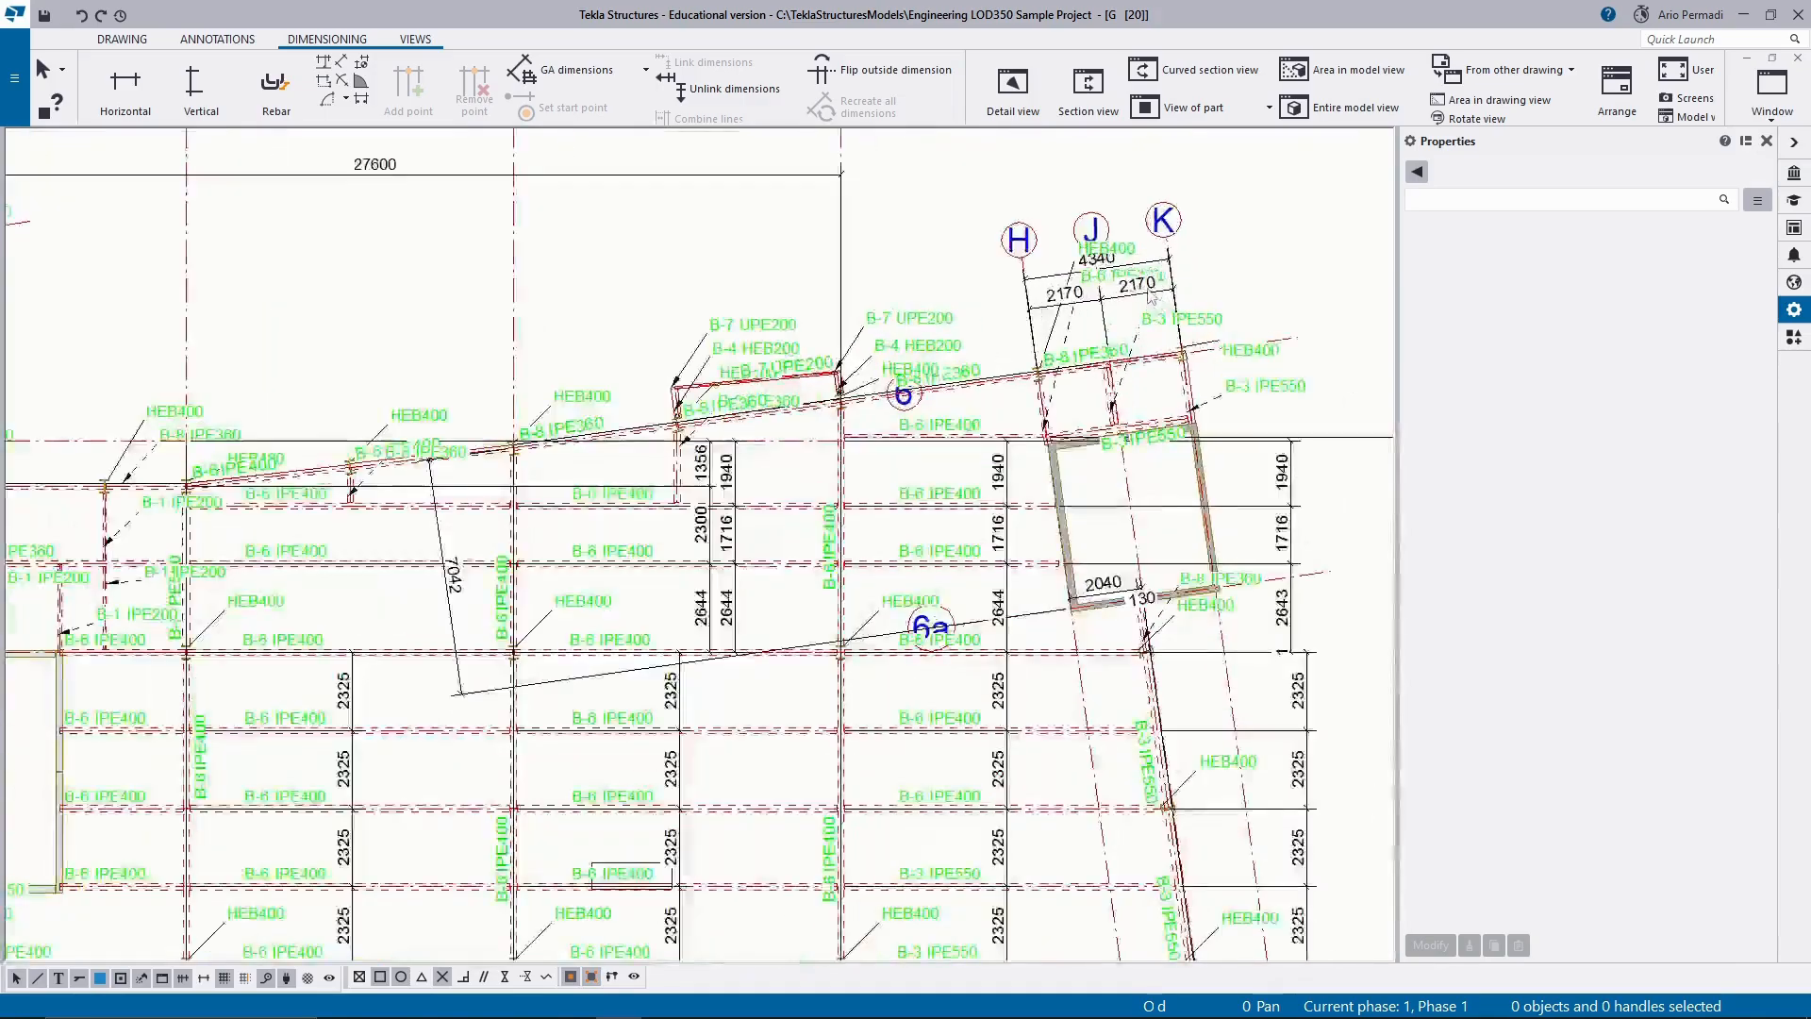
scroll(808, 481, "down", 4)
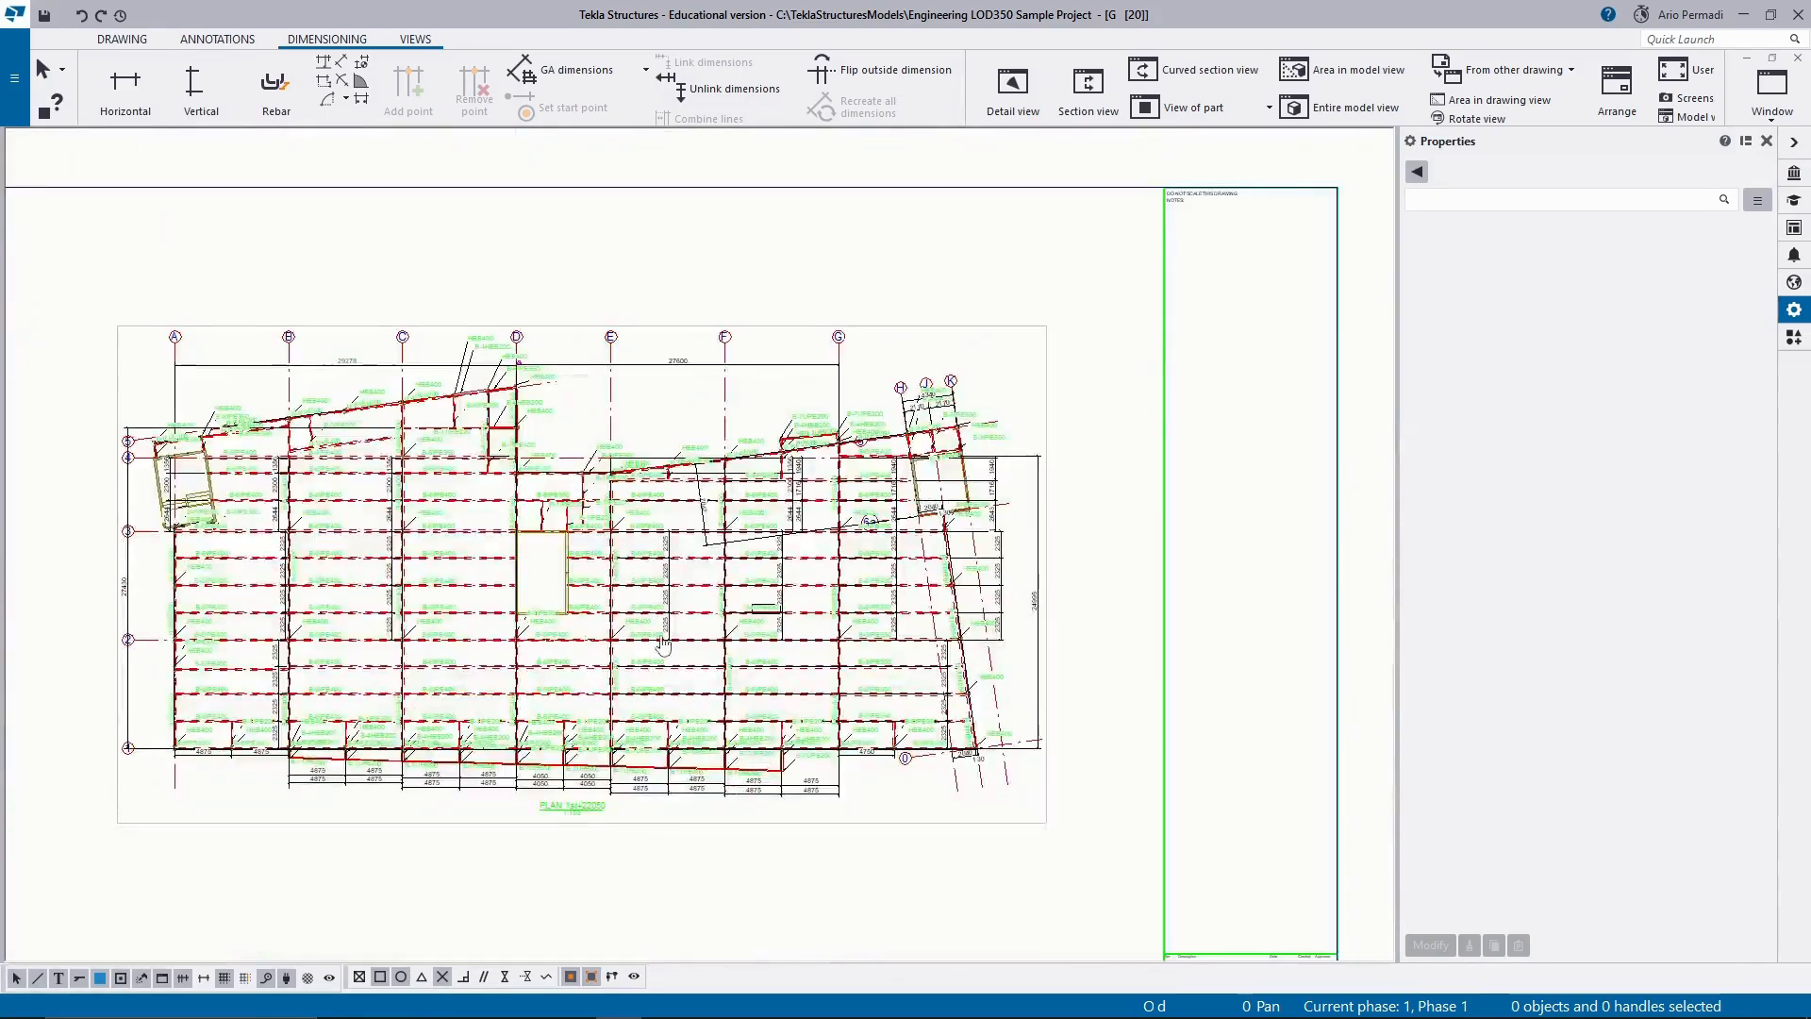
scroll(663, 644, "up", 4)
left_click(873, 458)
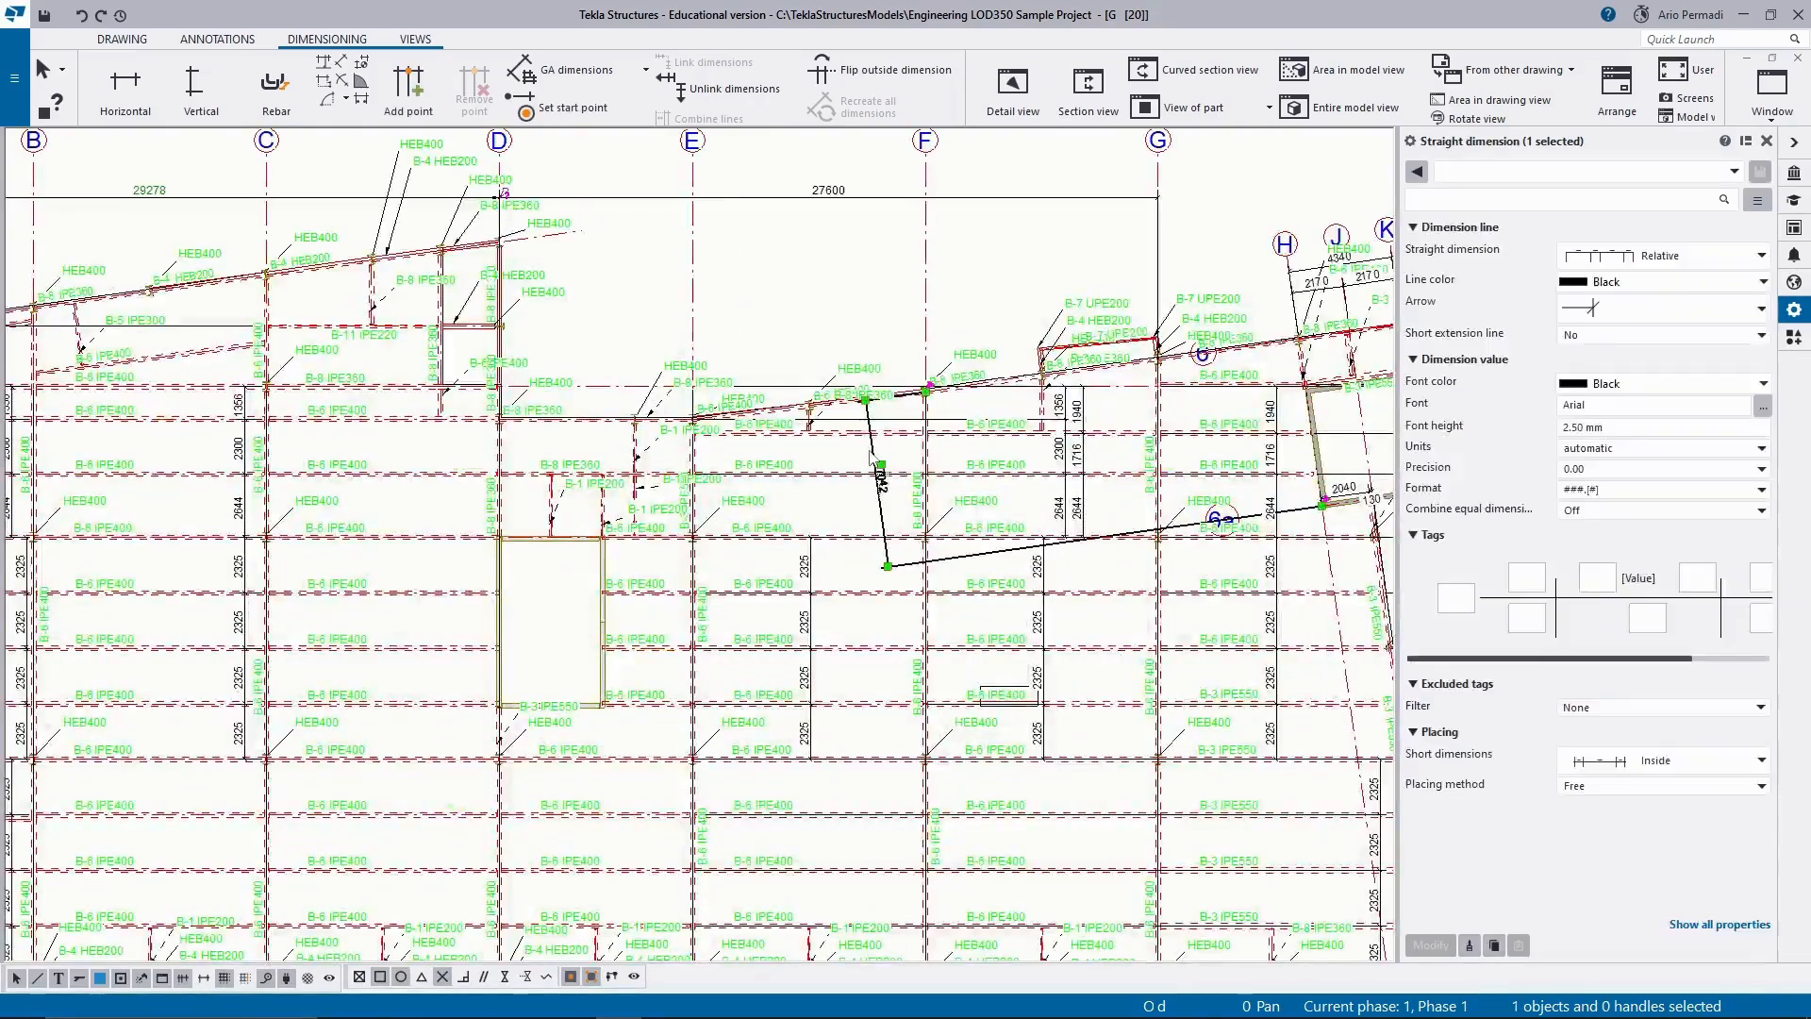
key("Delete")
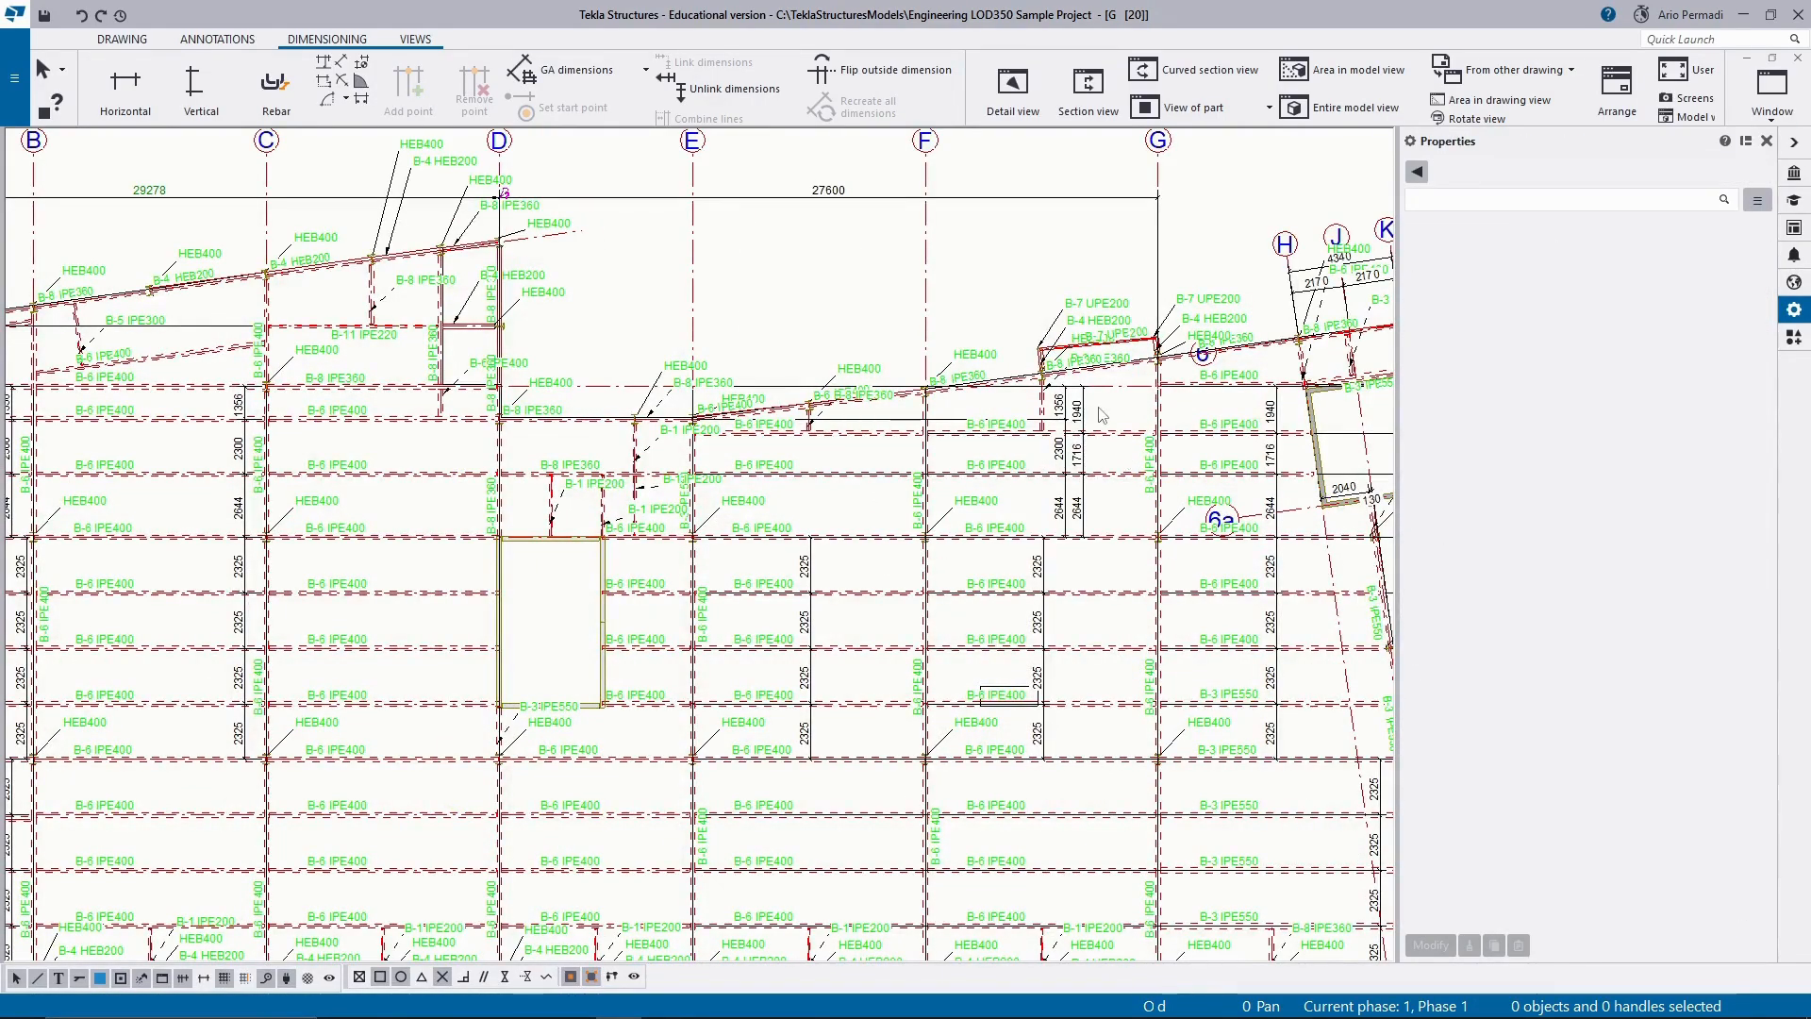
Move the overall vertical dimension between grids 1 and 5 inward so it clears the grid labels.
scroll(1038, 481, "down", 4)
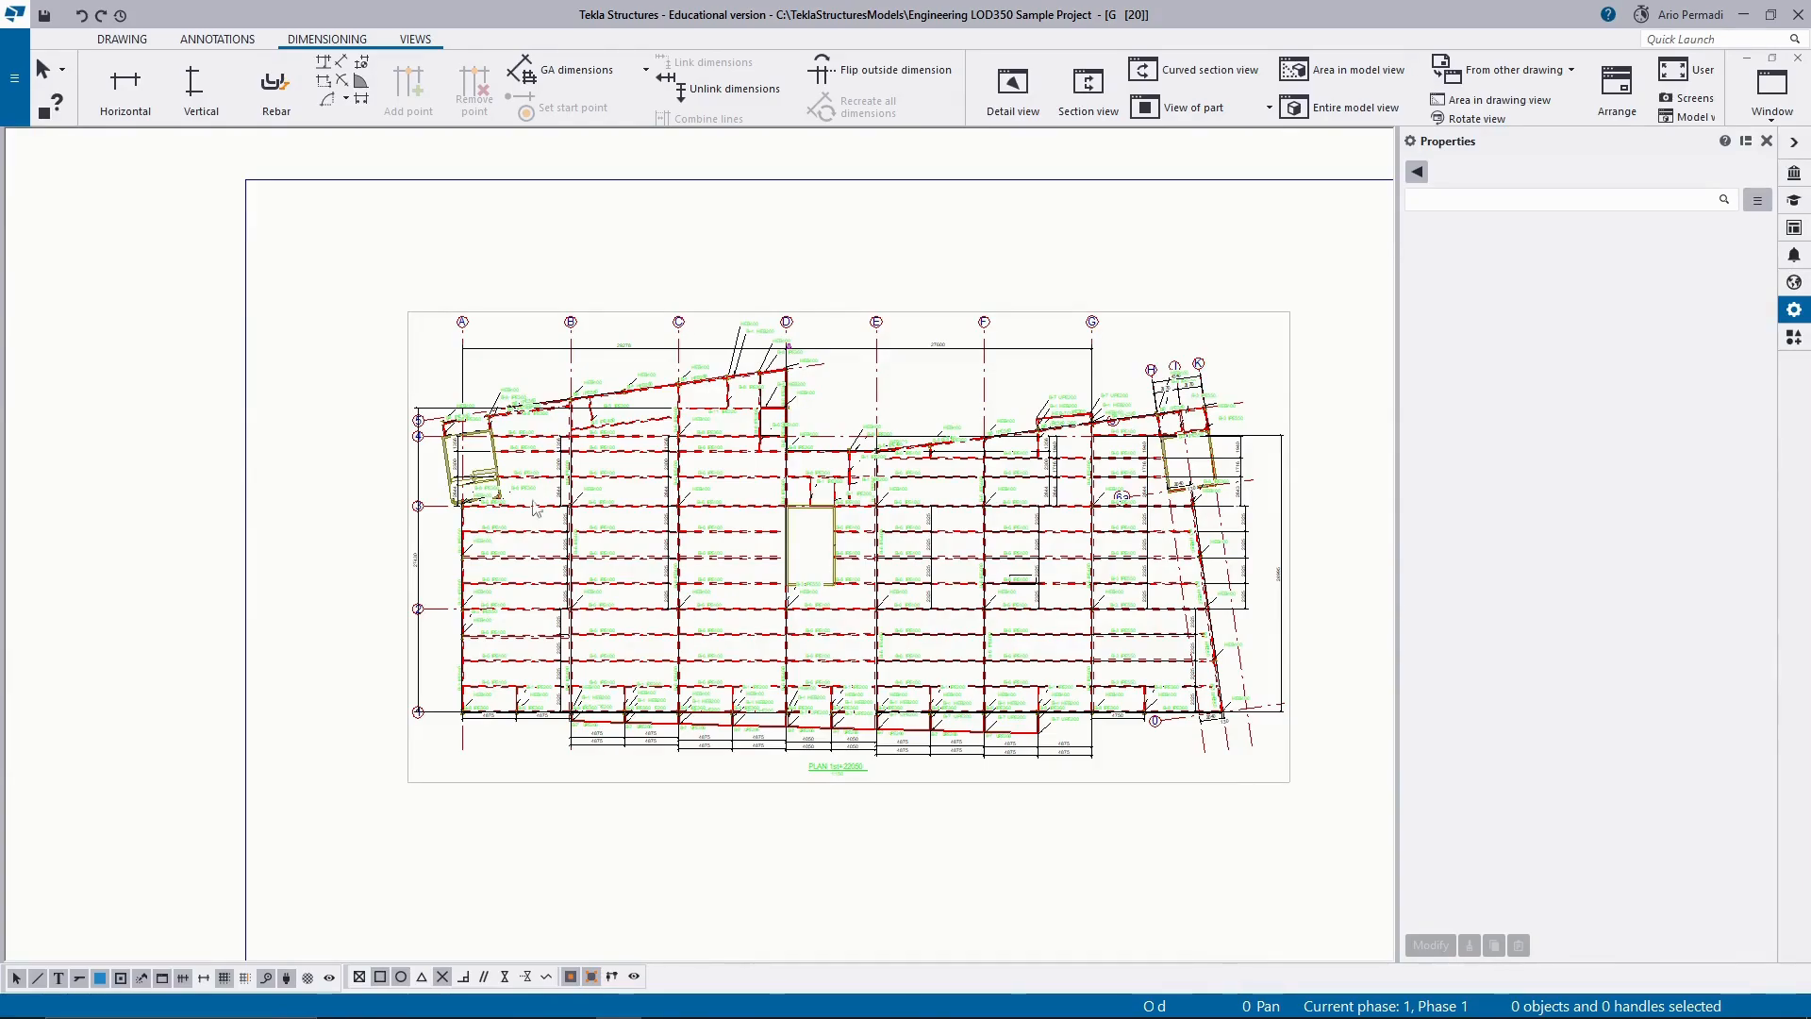
scroll(407, 420, "up", 4)
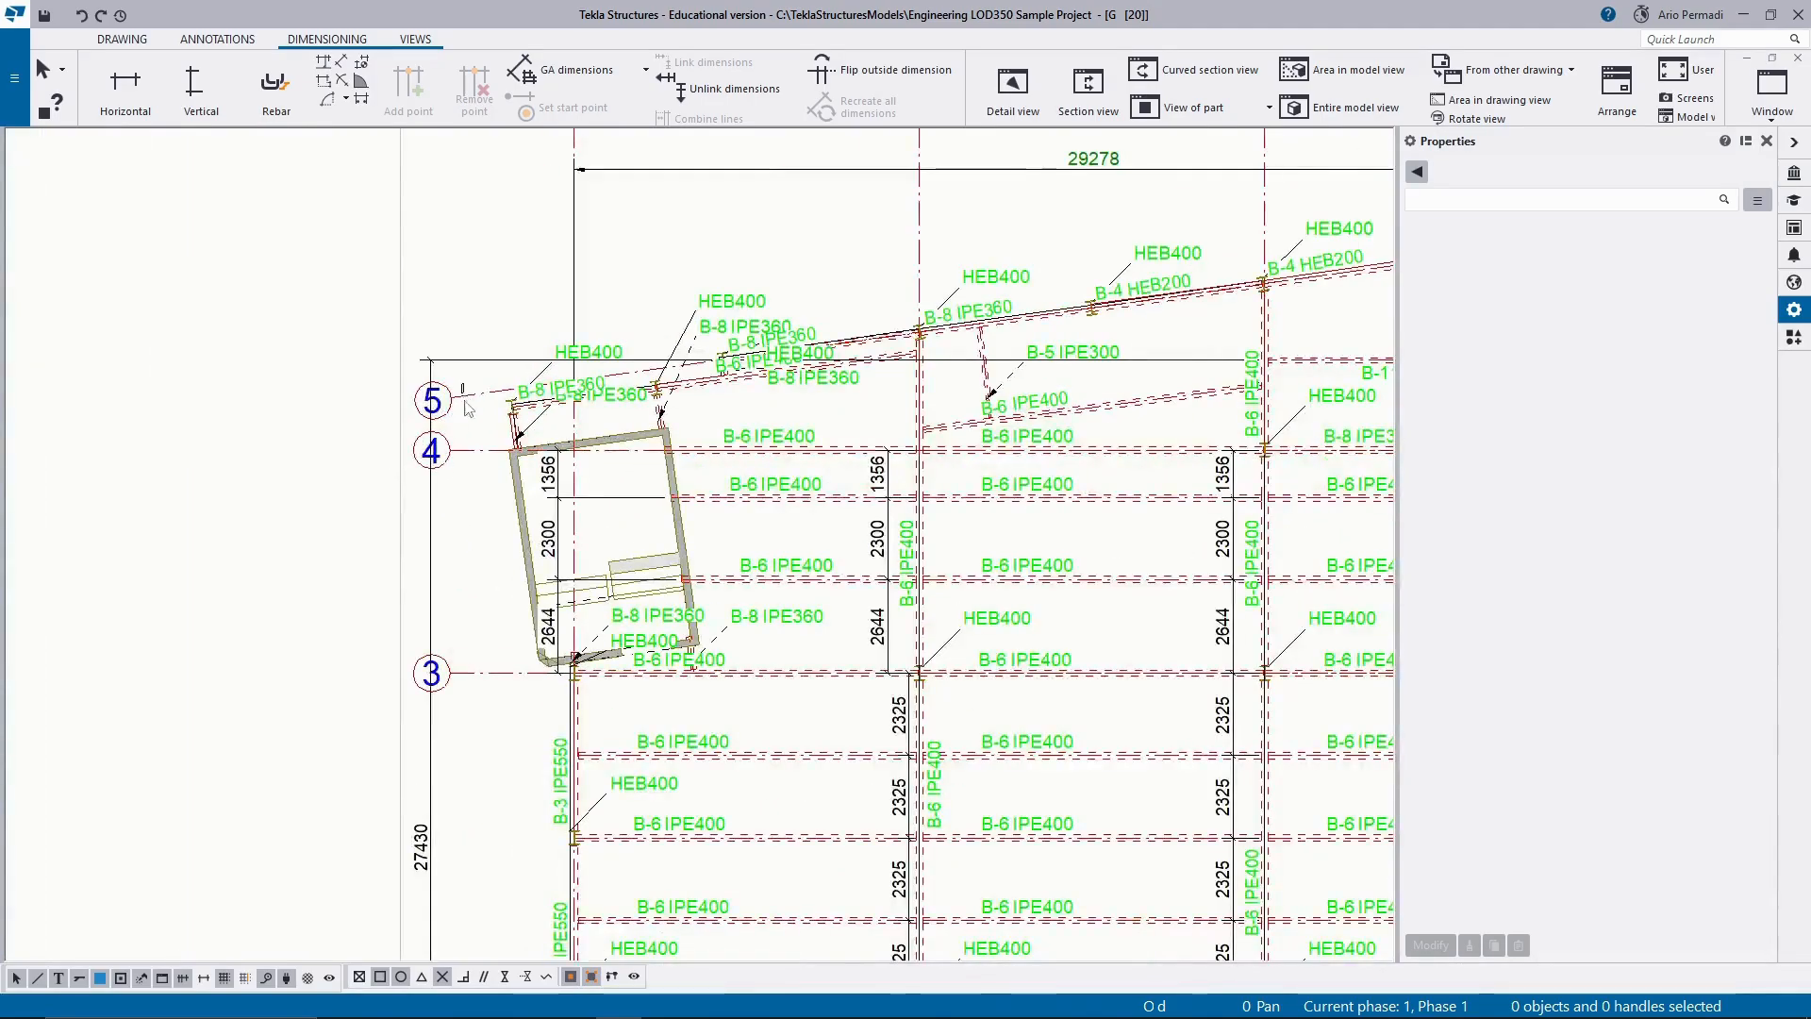
scroll(417, 566, "down", 2)
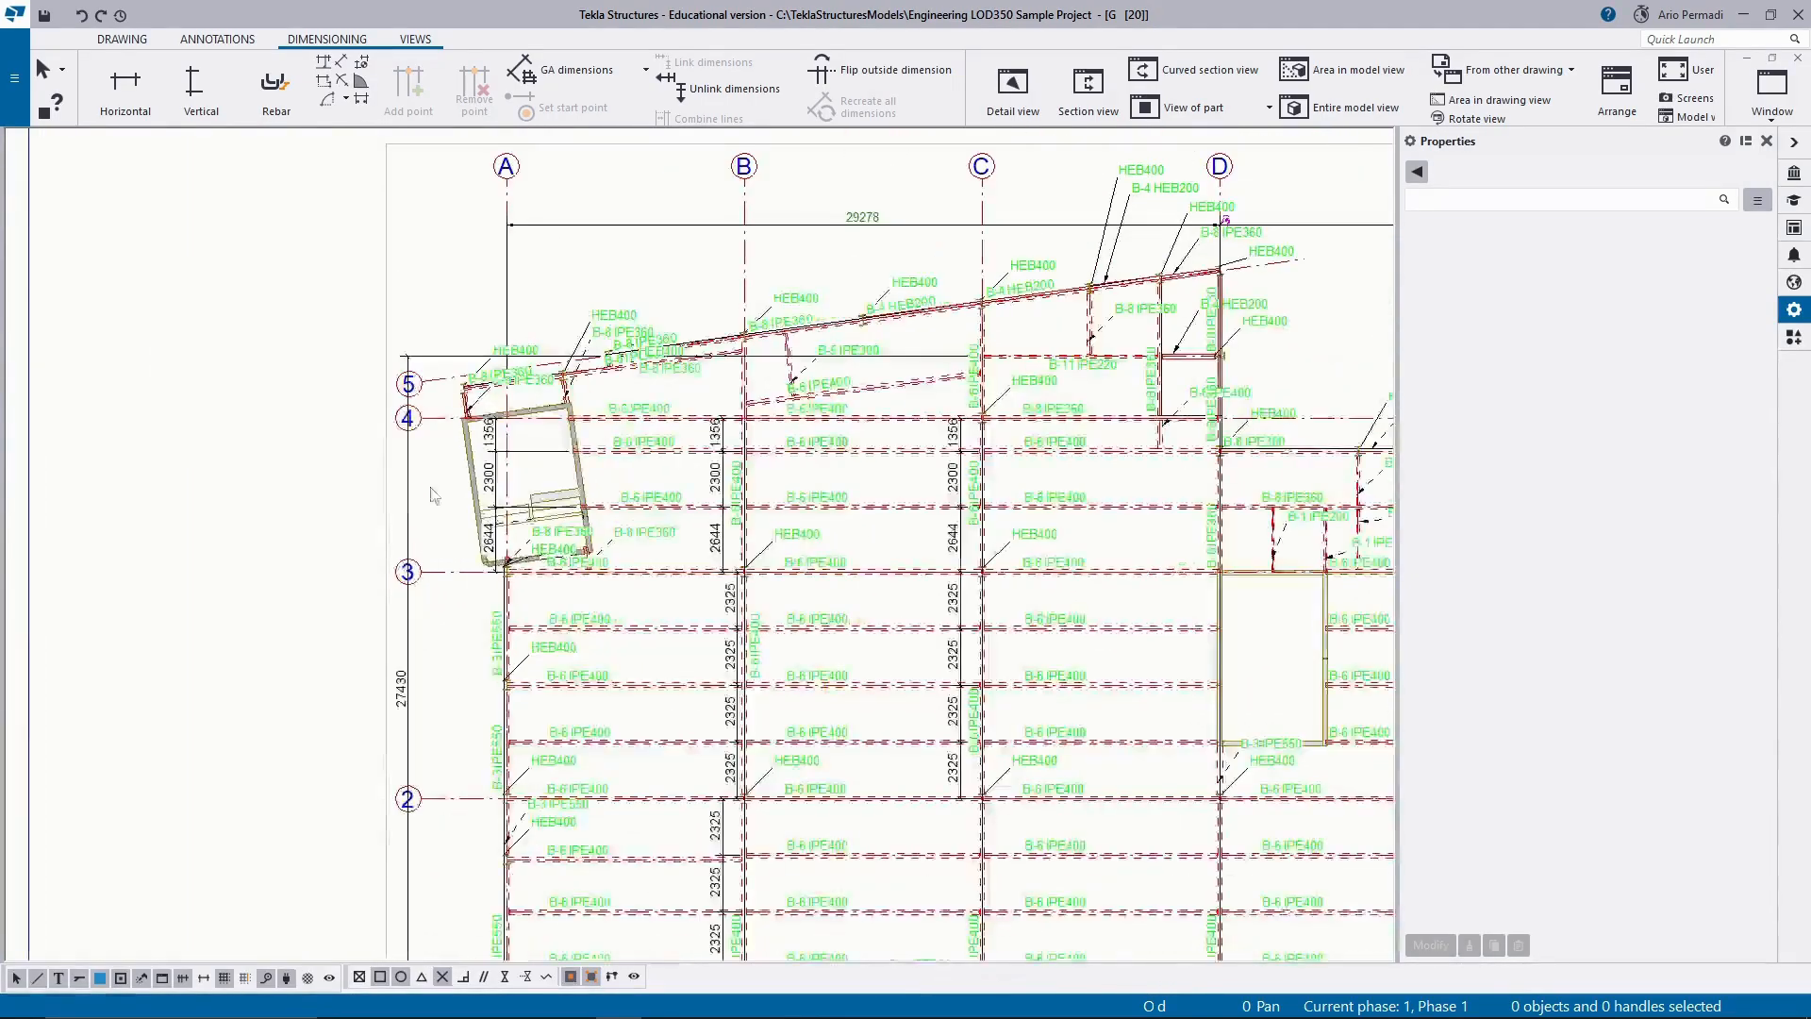
left_click_drag(413, 443, 414, 458)
middle_click_drag(438, 546, 412, 423)
mouse_move(404, 247)
left_mouse_down()
mouse_move(404, 924)
mouse_move(318, 917)
left_mouse_up()
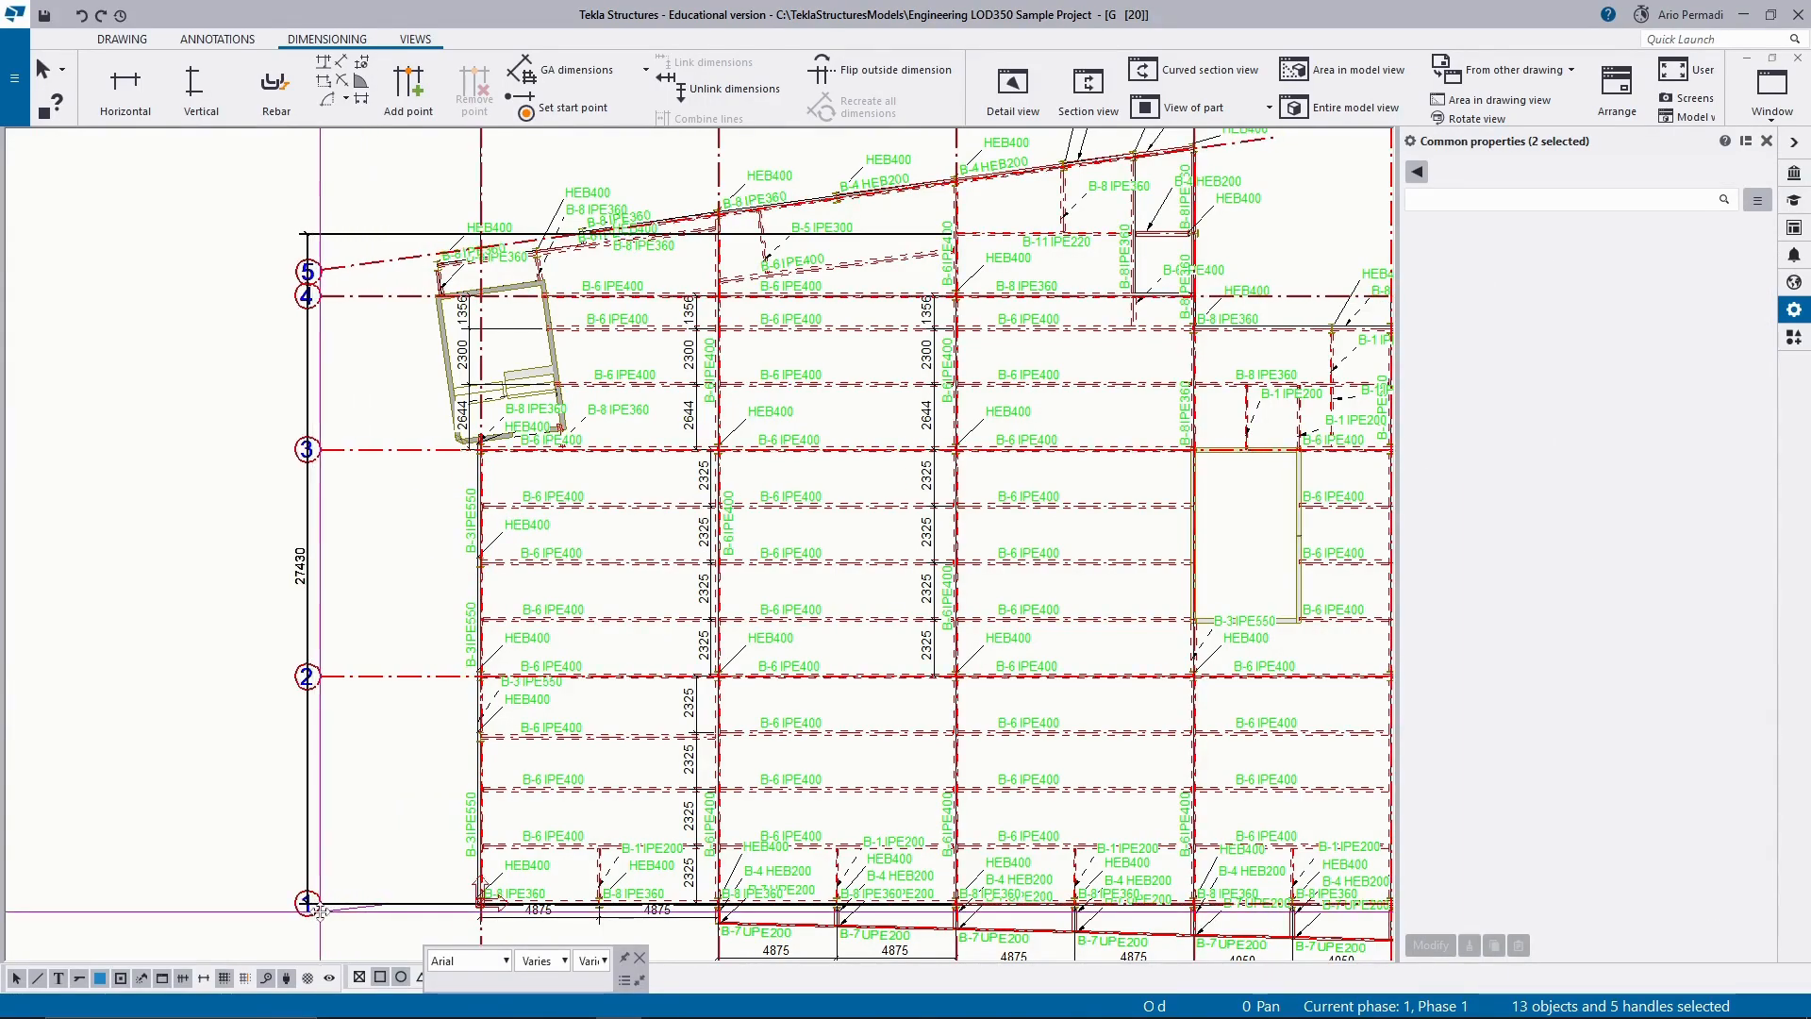
left_click(310, 571)
left_click_drag(313, 570, 393, 573)
scroll(393, 566, "down", 3)
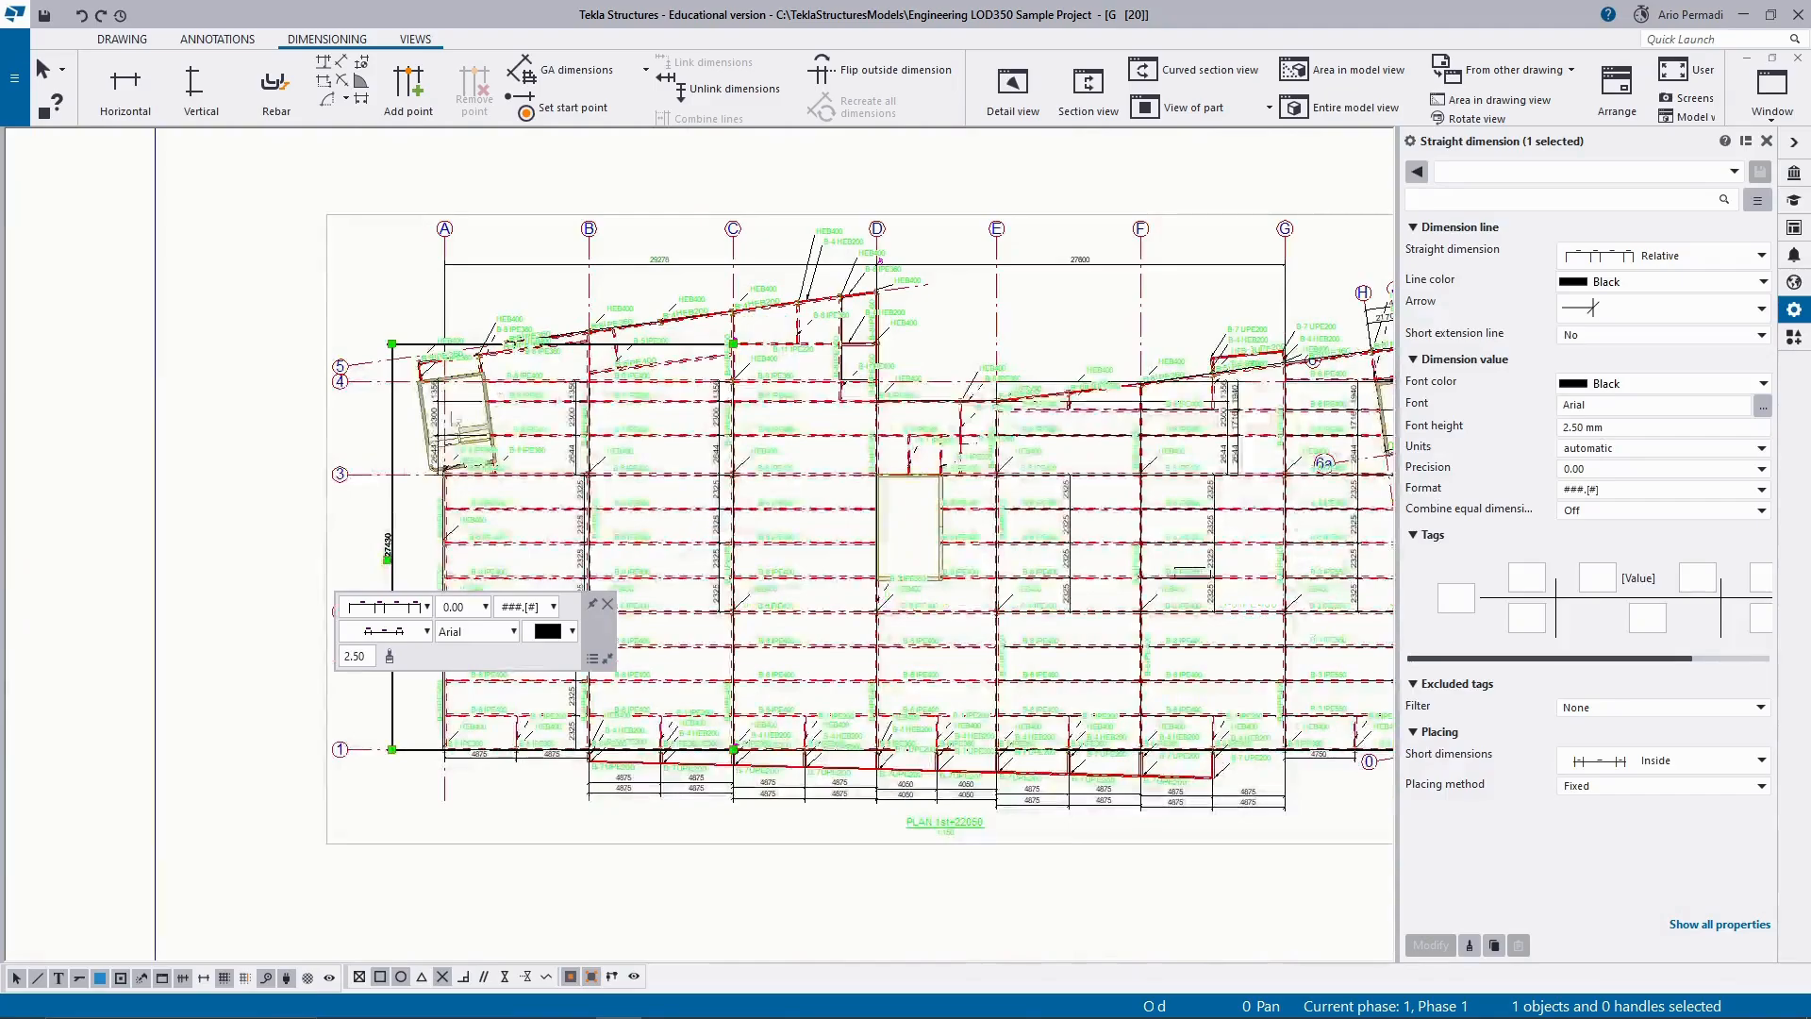
left_click(341, 250)
scroll(341, 250, "down", 3)
scroll(848, 624, "up", 3)
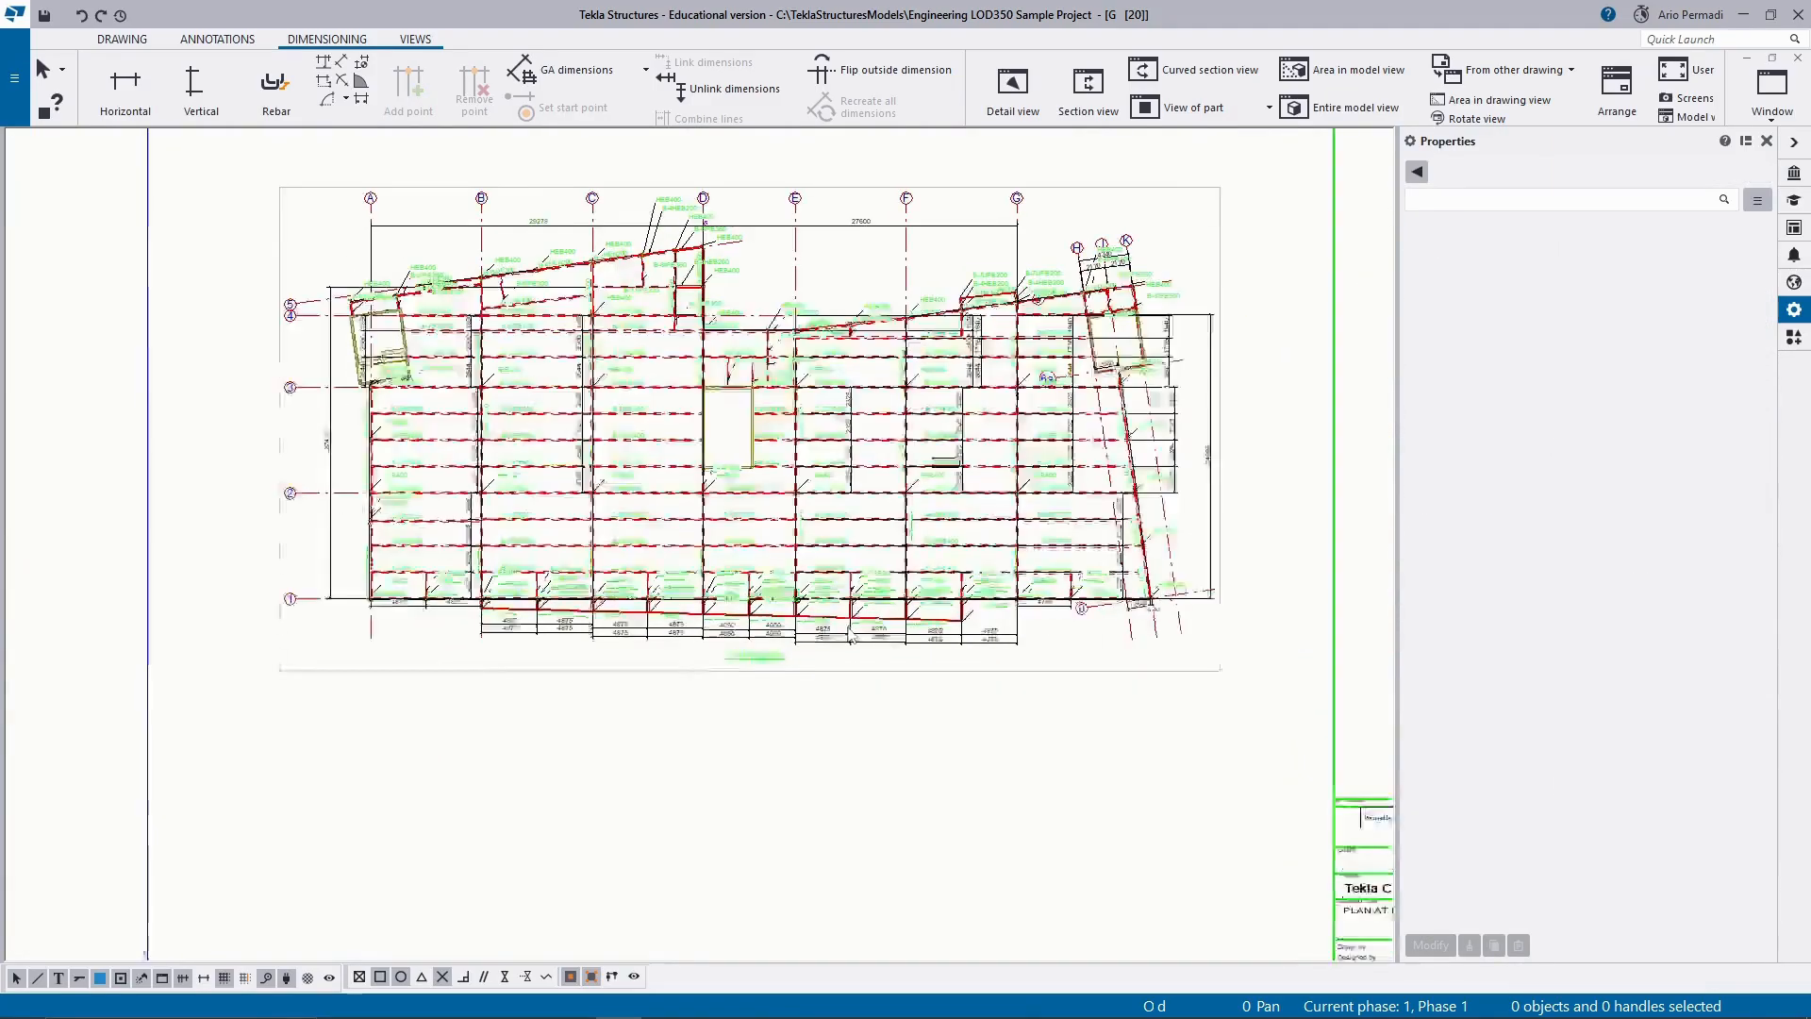
scroll(1100, 368, "down", 3)
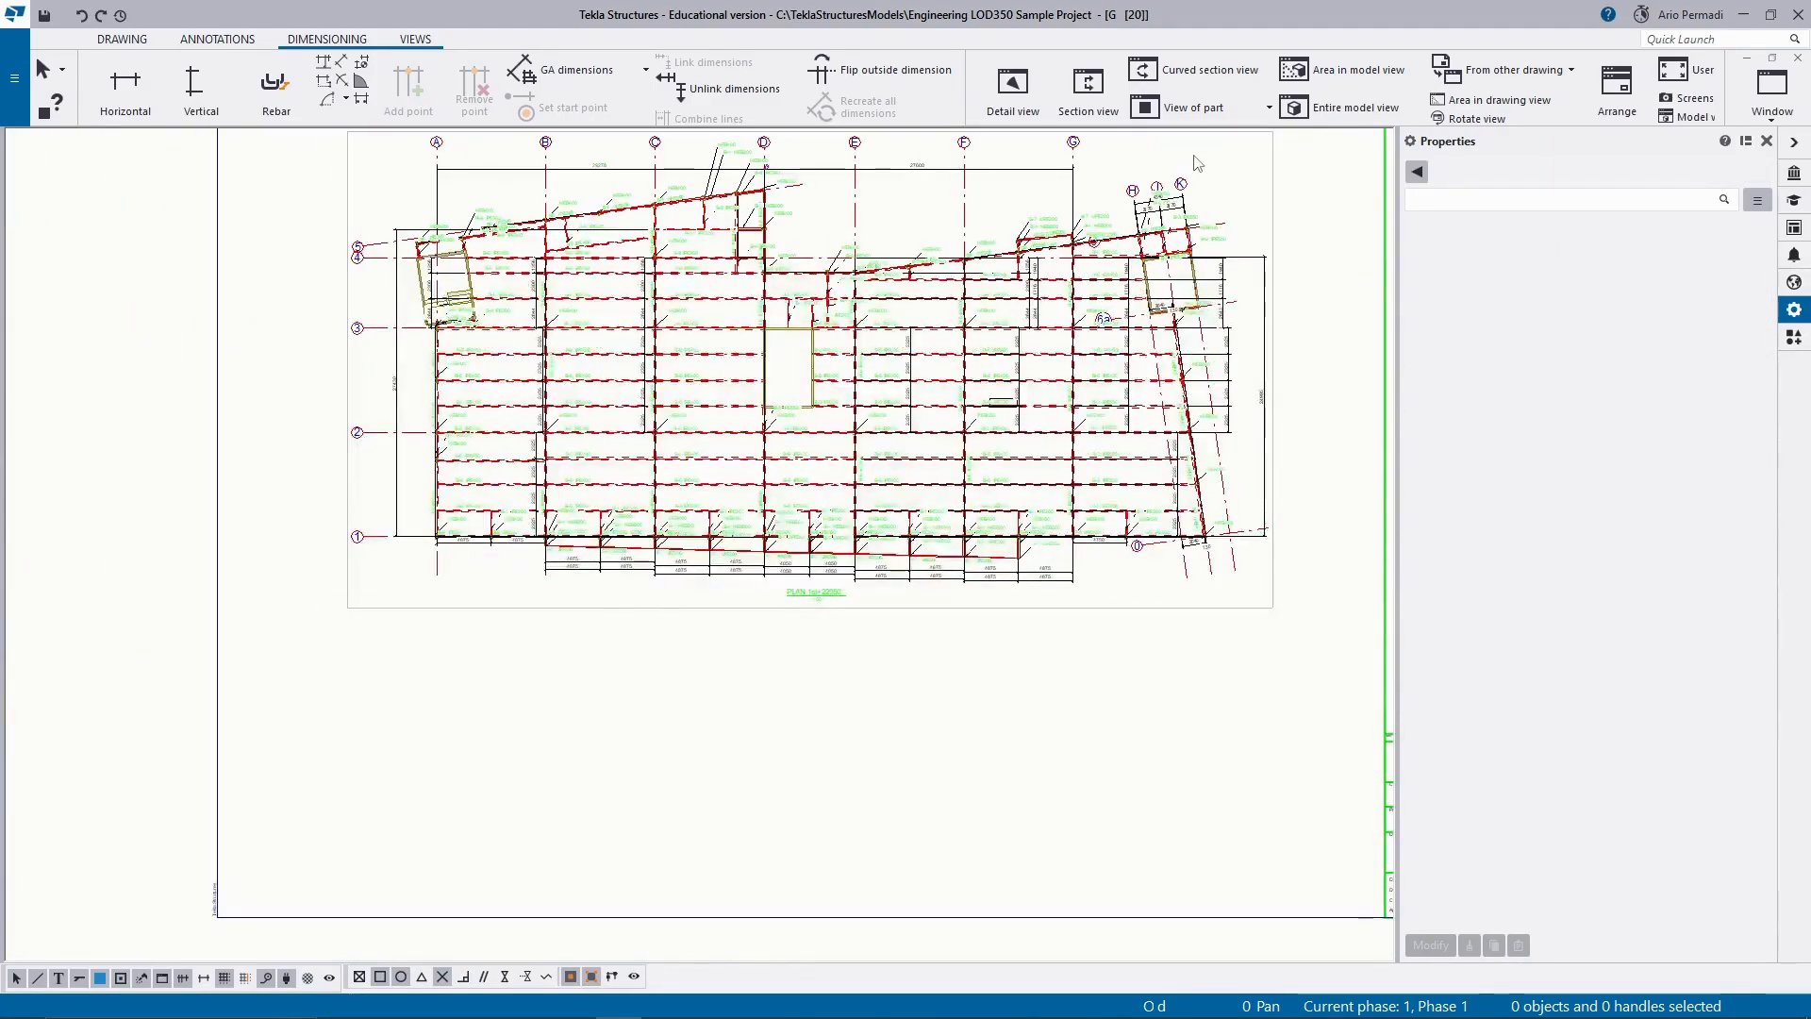
scroll(1194, 164, "up", 5)
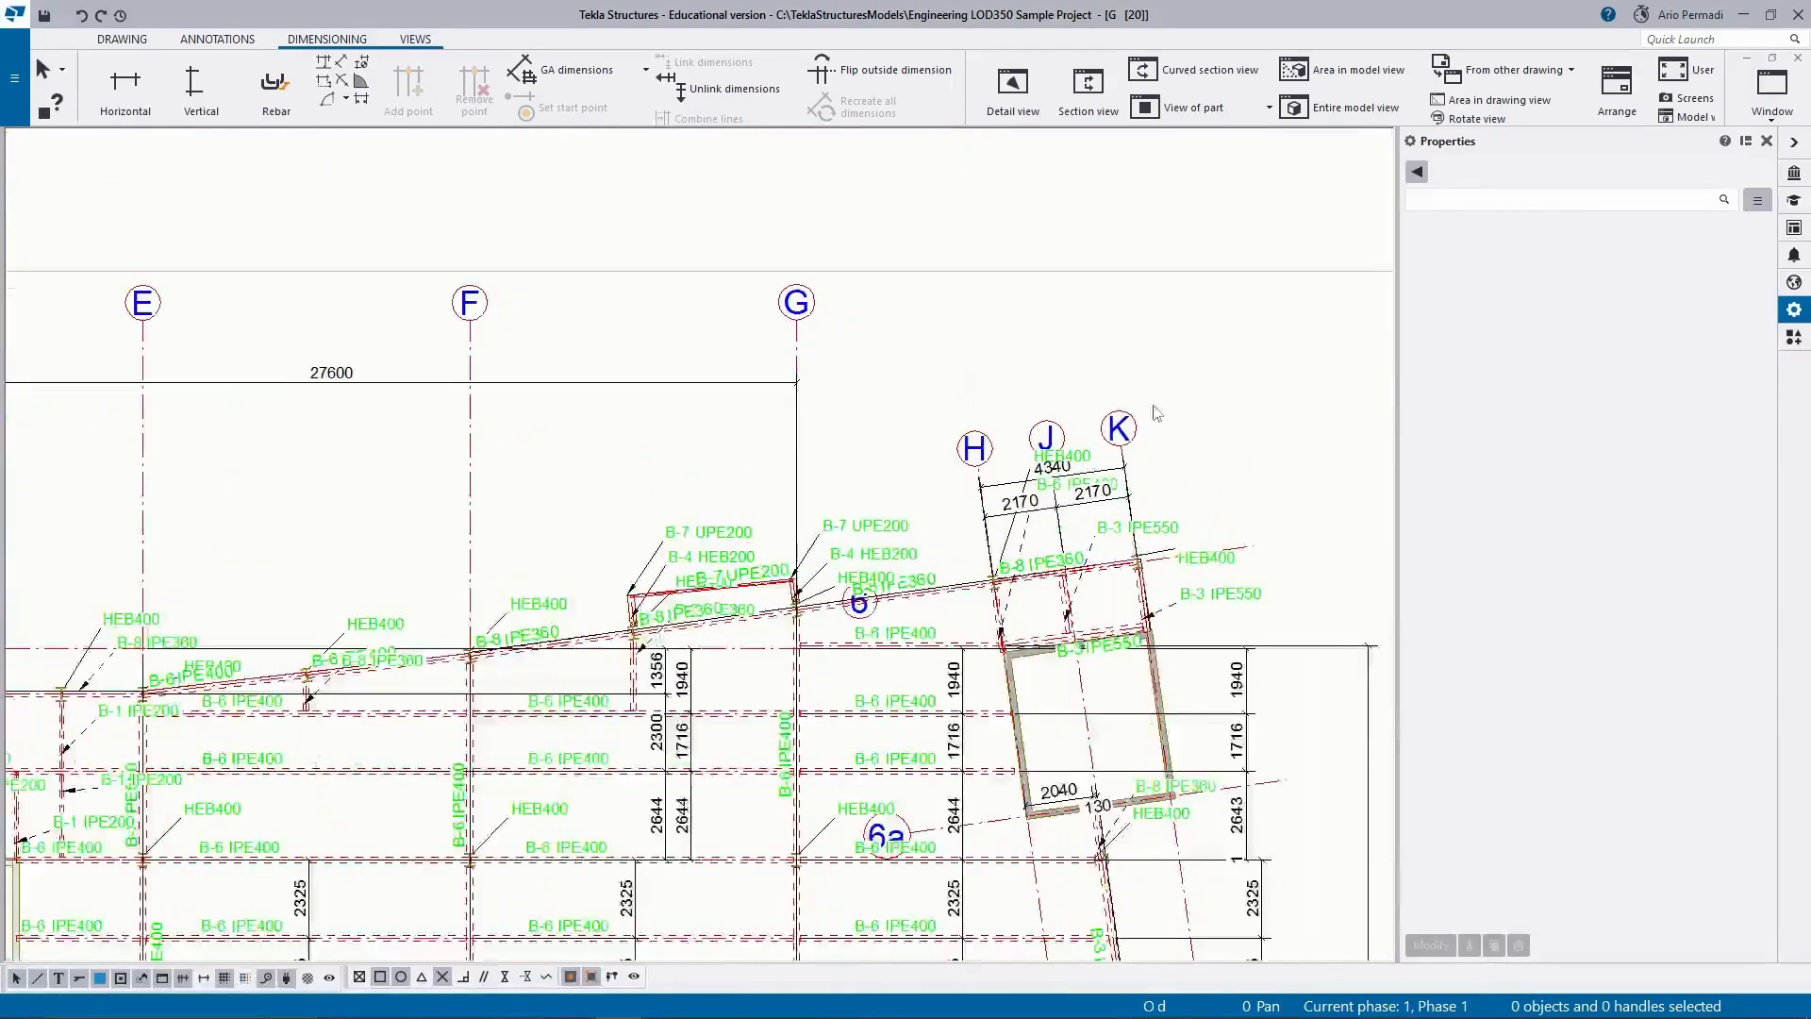
left_click_drag(1171, 398, 892, 474)
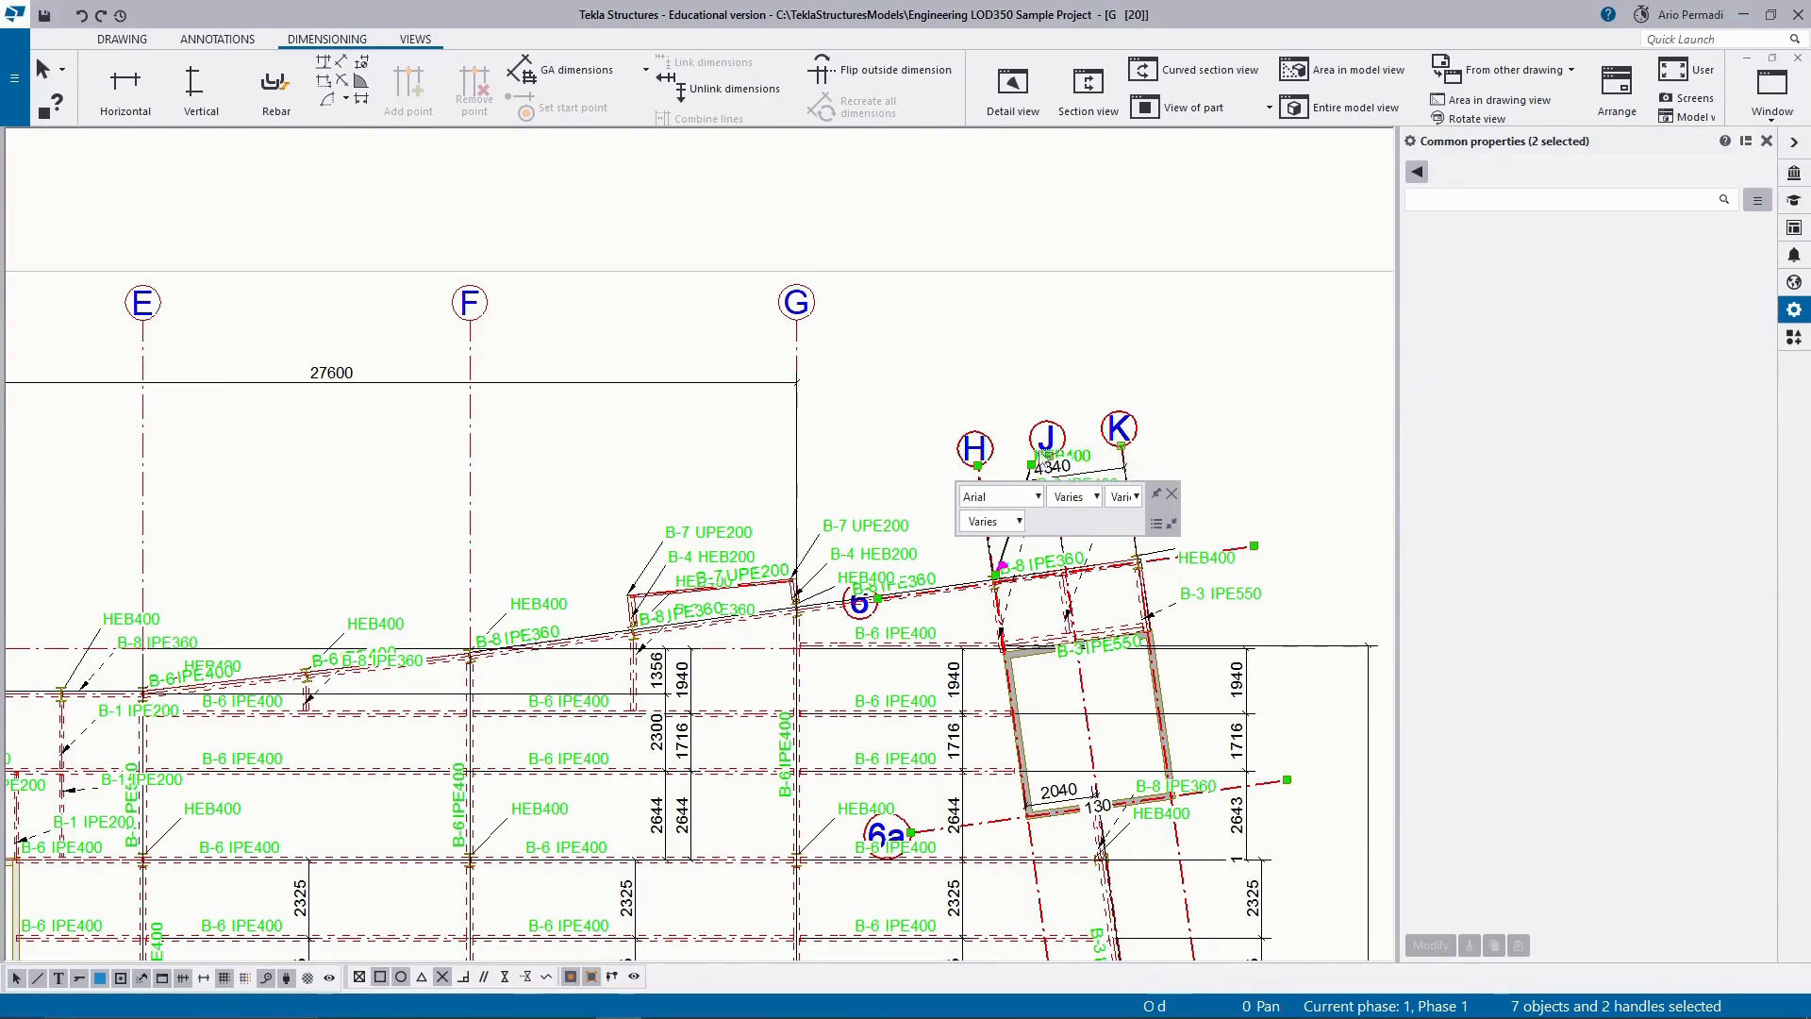
left_click(1138, 381)
left_click_drag(1169, 392, 1185, 466)
left_click(974, 472)
left_click(1285, 382)
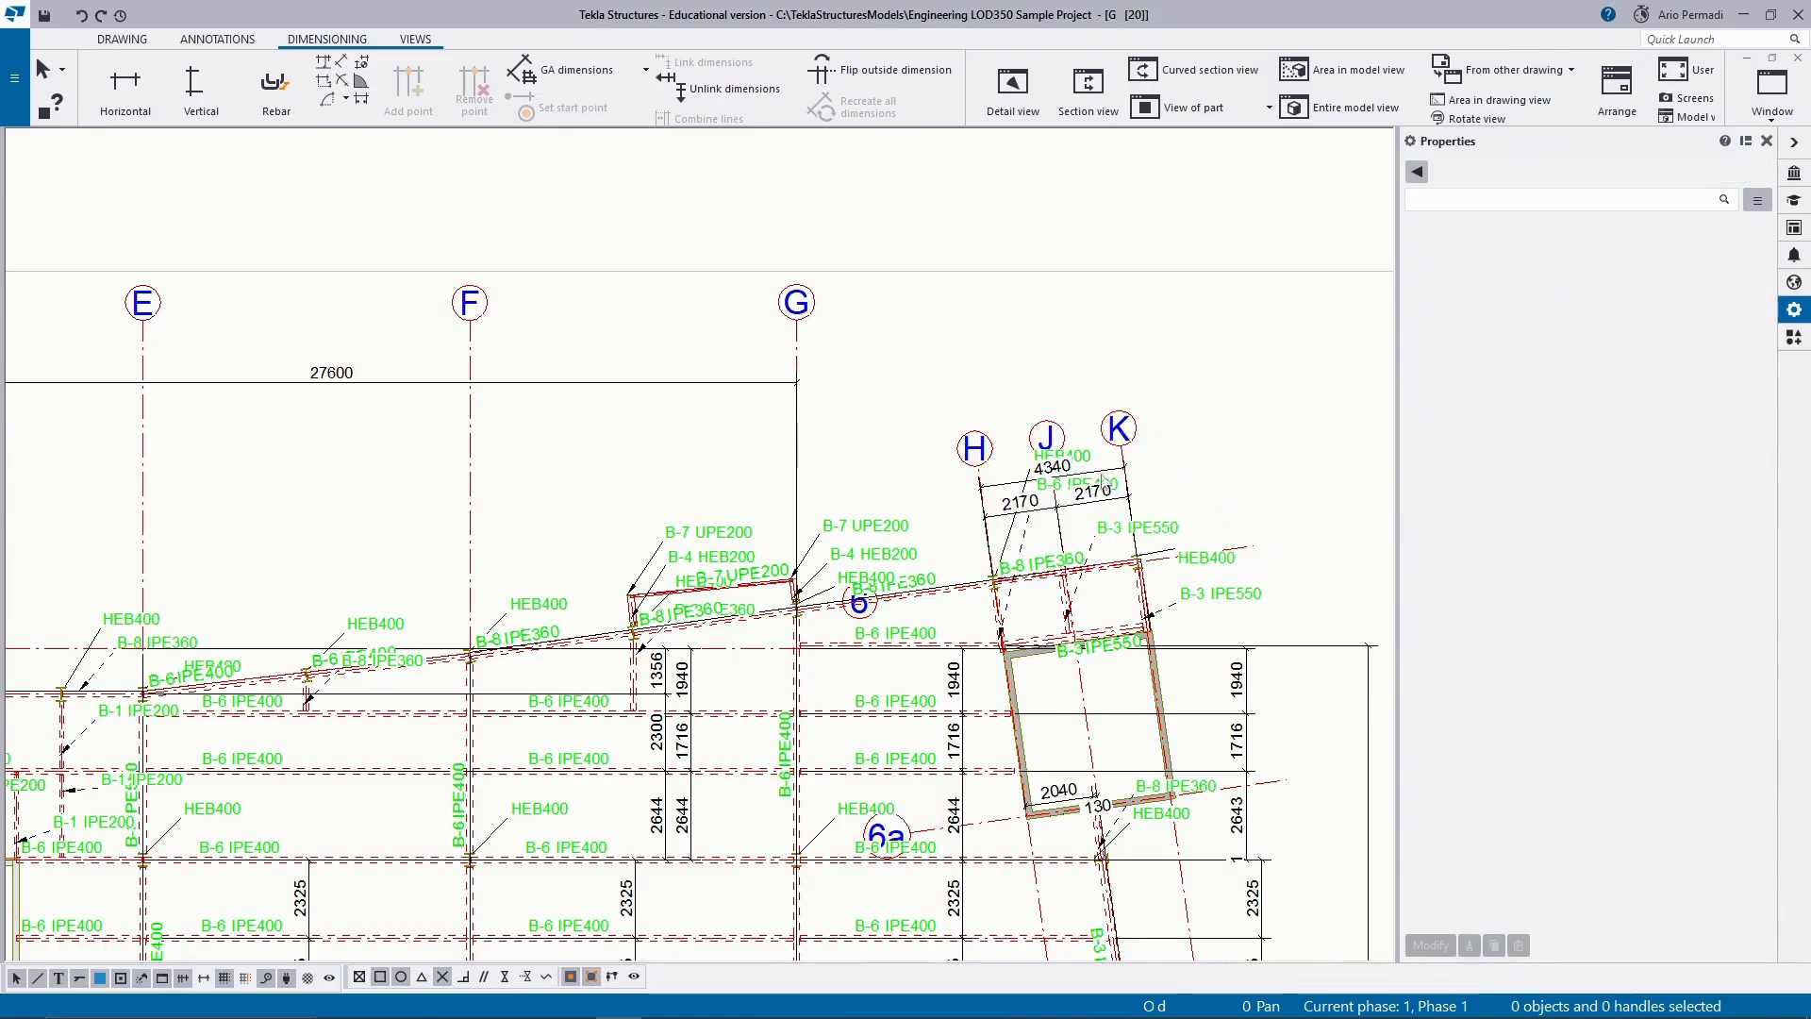
left_click_drag(1215, 374, 913, 487)
left_click_drag(1255, 353, 920, 489)
left_click_drag(1066, 467, 1063, 376)
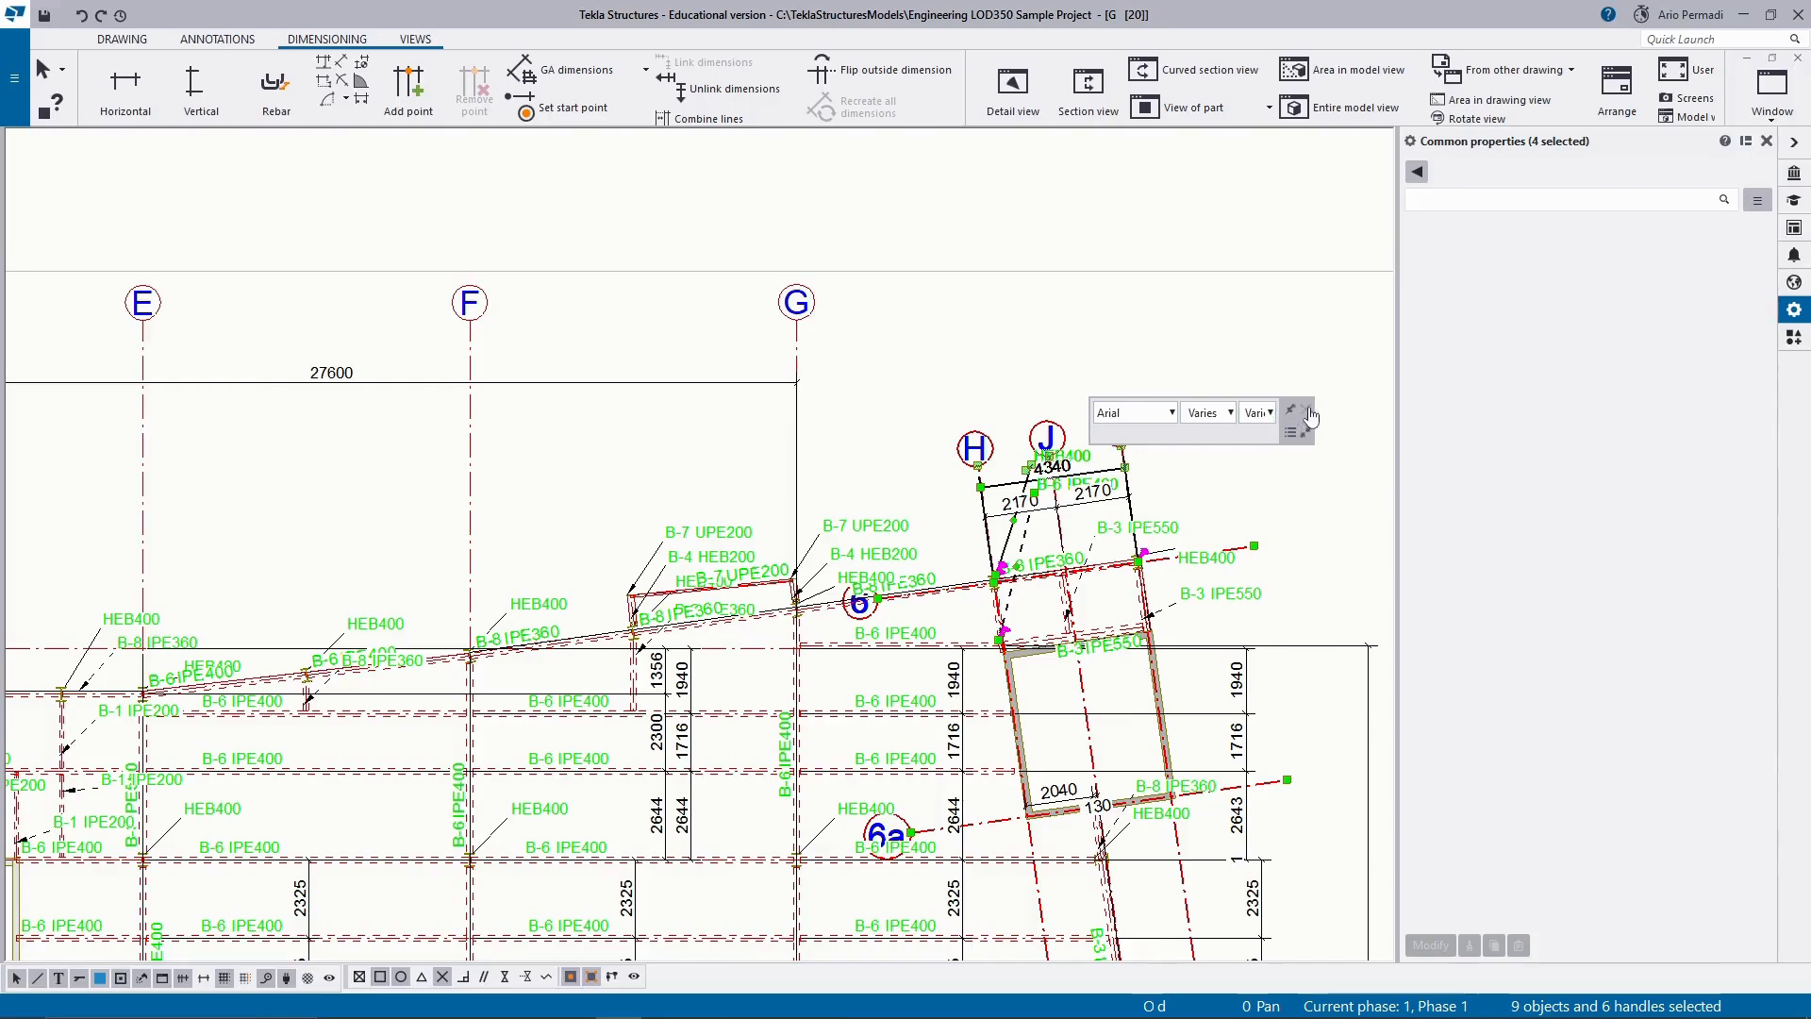
left_click(1185, 485)
Move the overall and individual dimensions between grids H, J and K down, away from their grid labels.
scroll(1185, 485, "up", 2)
scroll(972, 479, "up", 2)
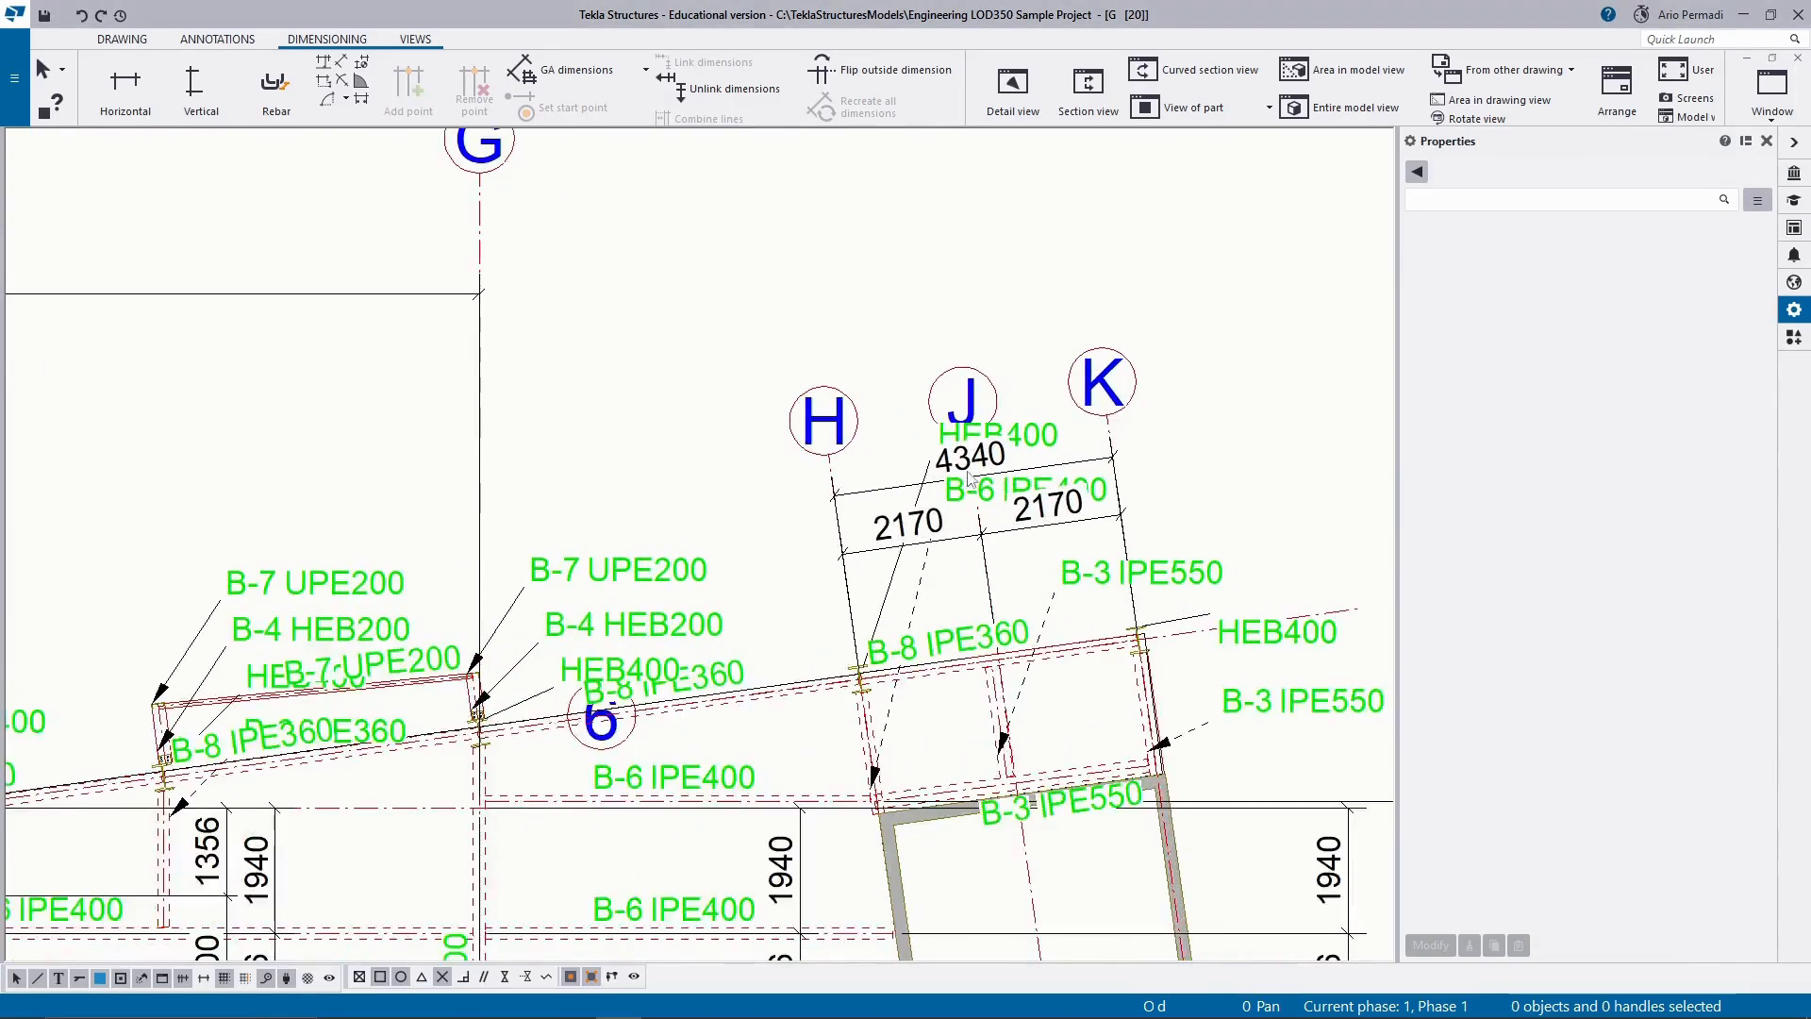
left_click(933, 481)
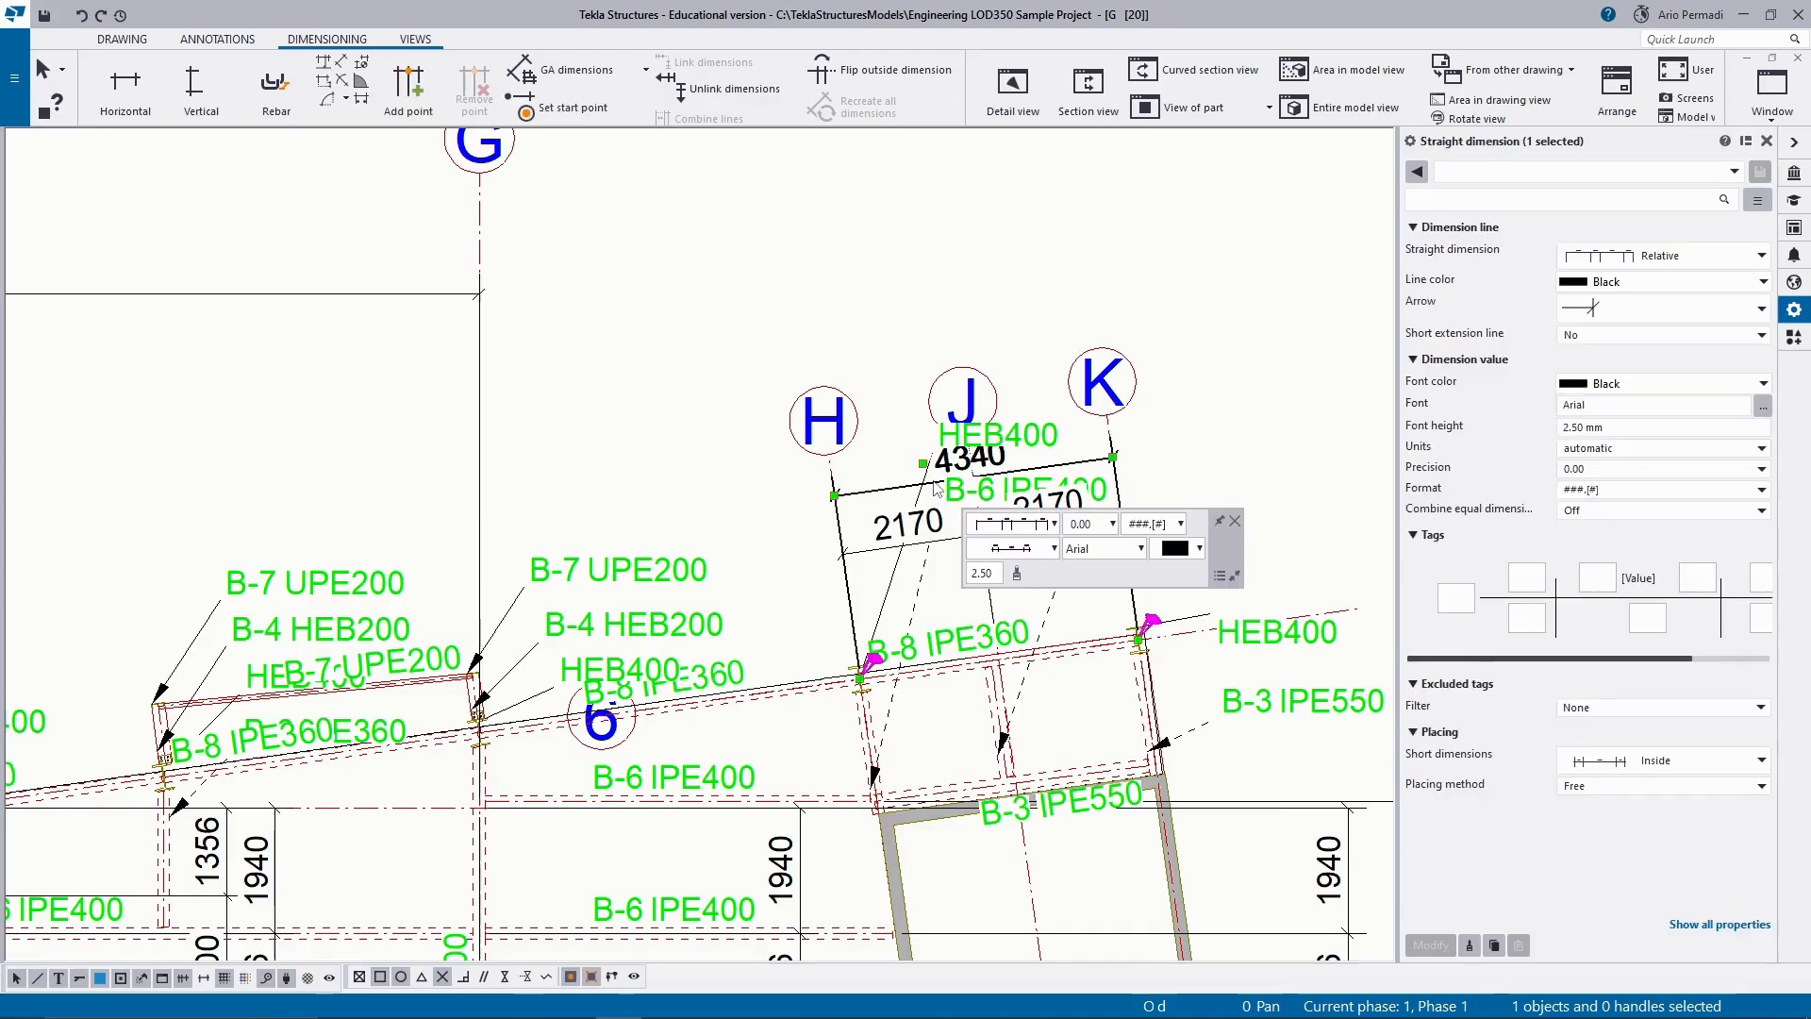
left_click_drag(933, 481, 933, 566)
left_click(1218, 438)
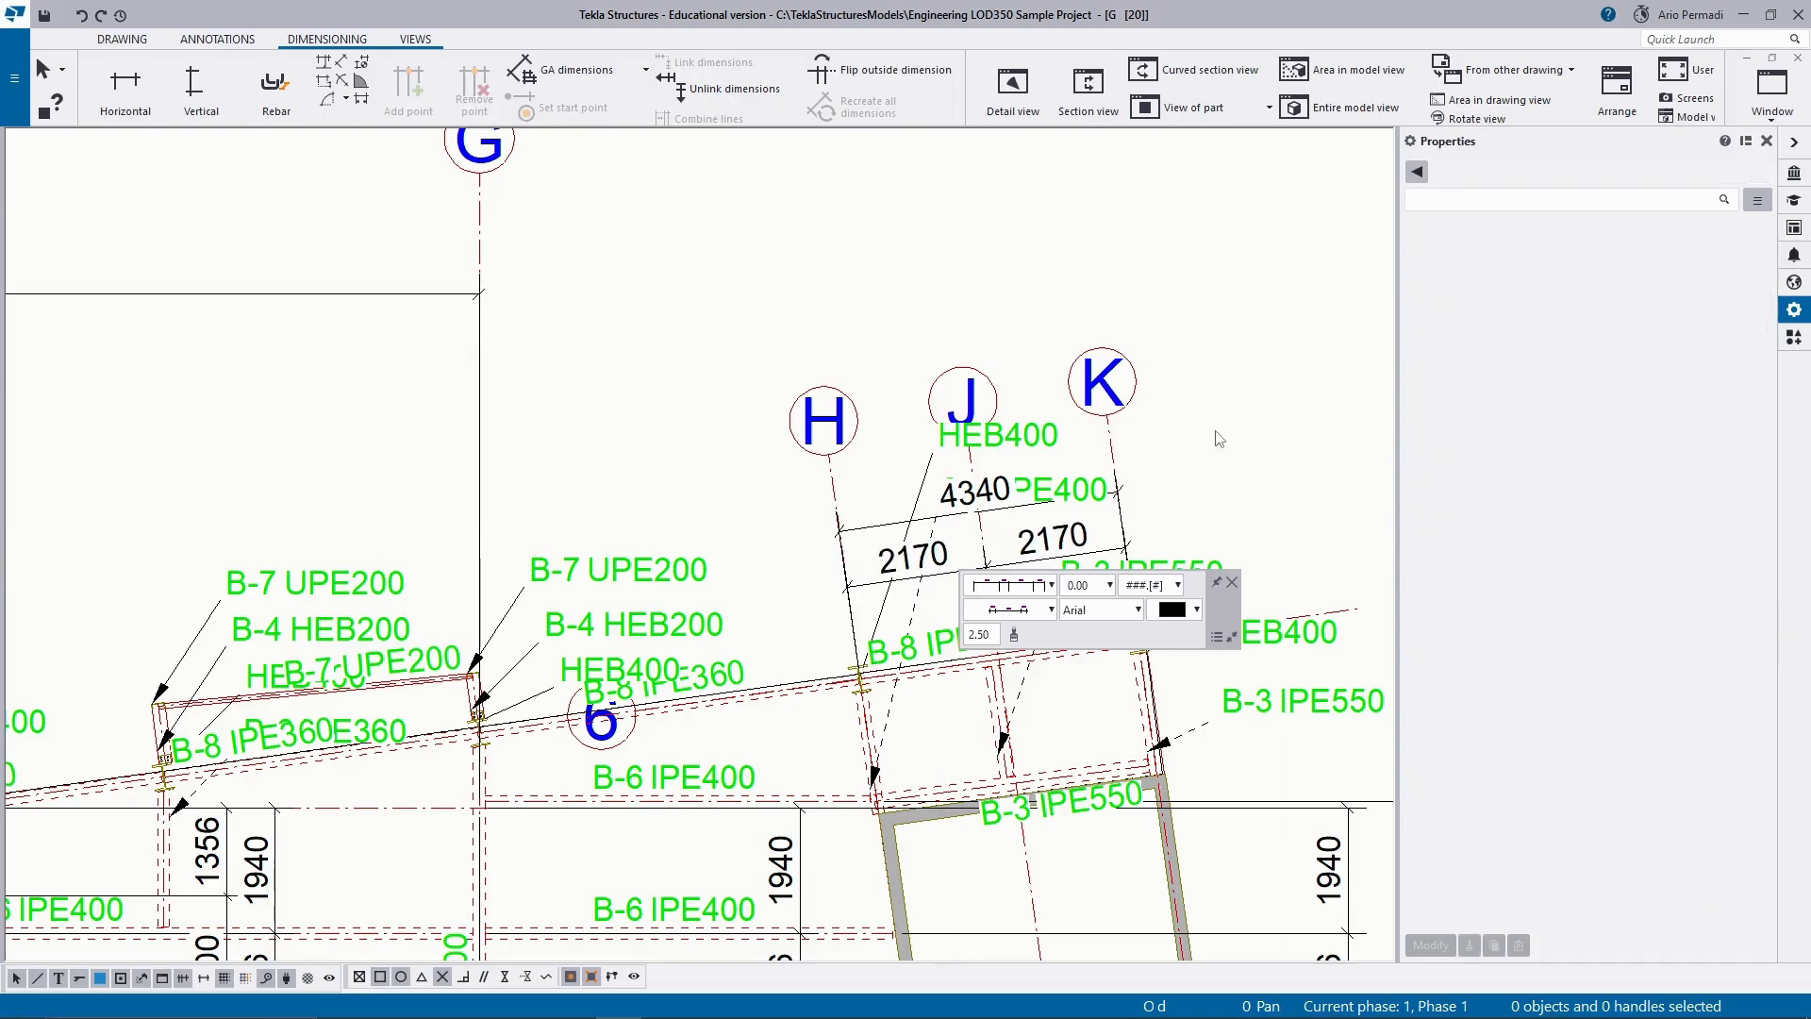
Move the B-6 IPE400 mark off the grid H–K dimensions to beside its beam, on the grid G side of grid H.
left_click(877, 772)
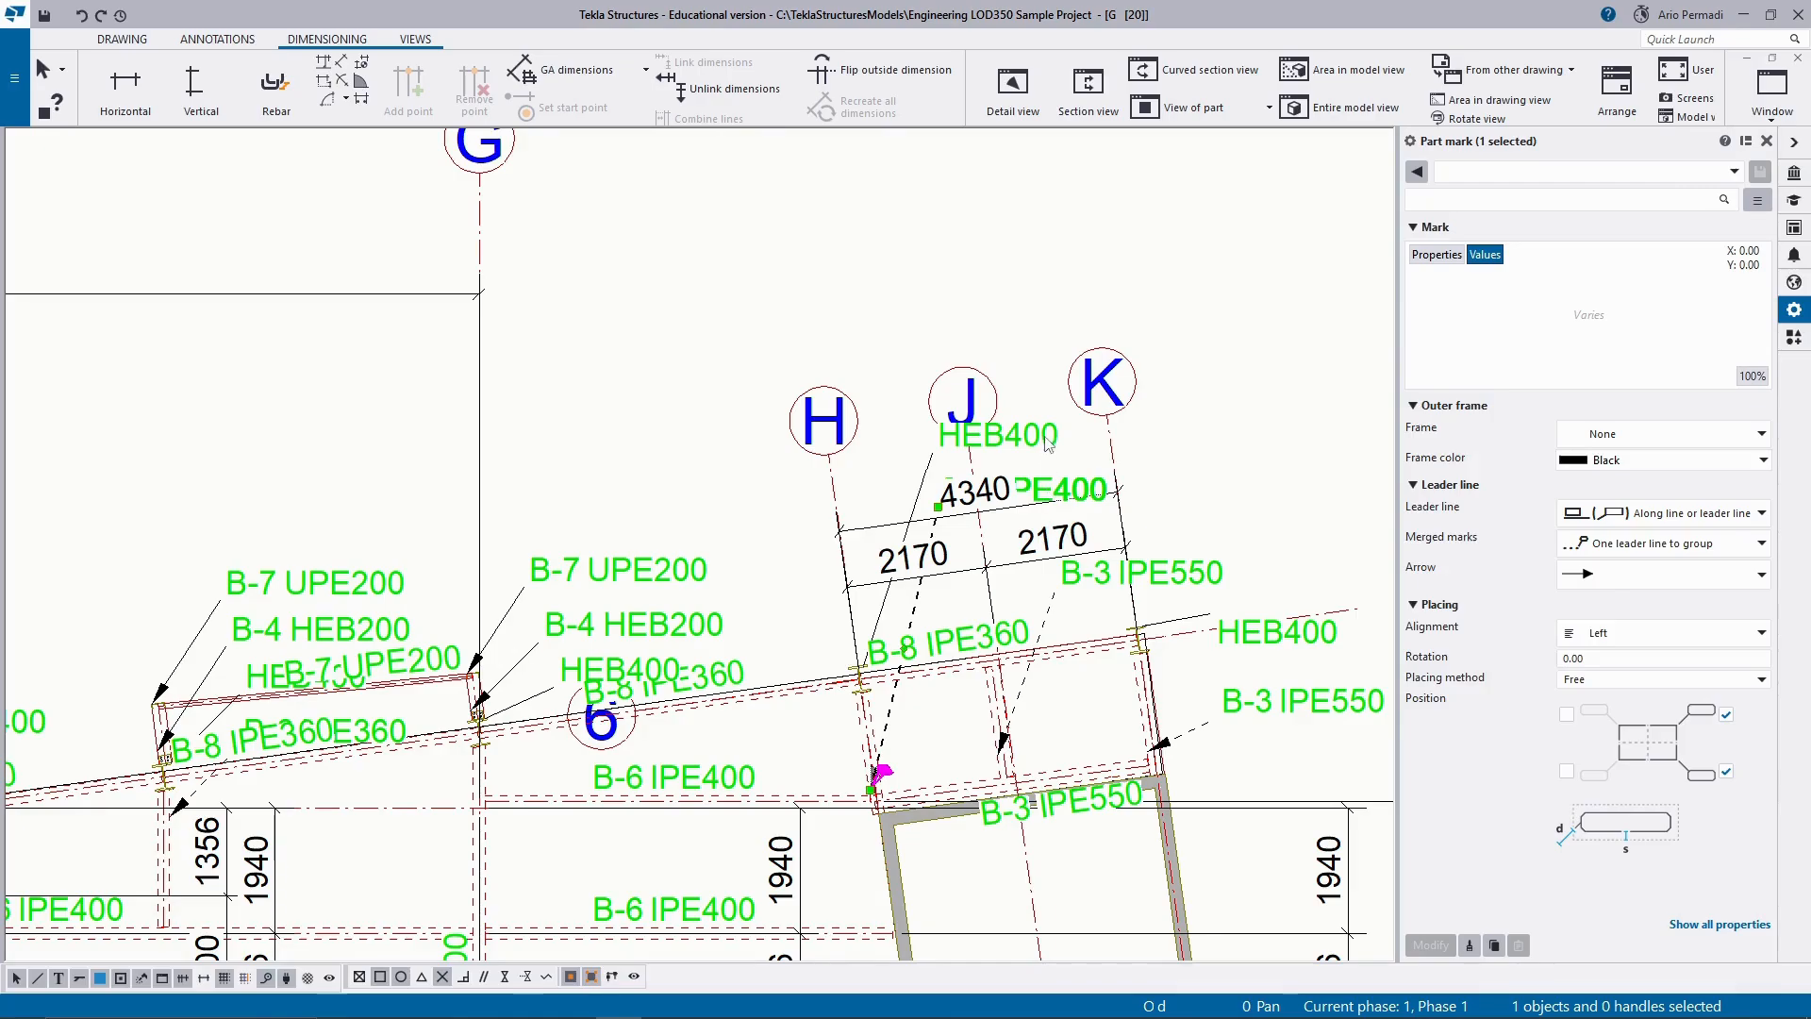
left_click_drag(938, 507, 787, 742)
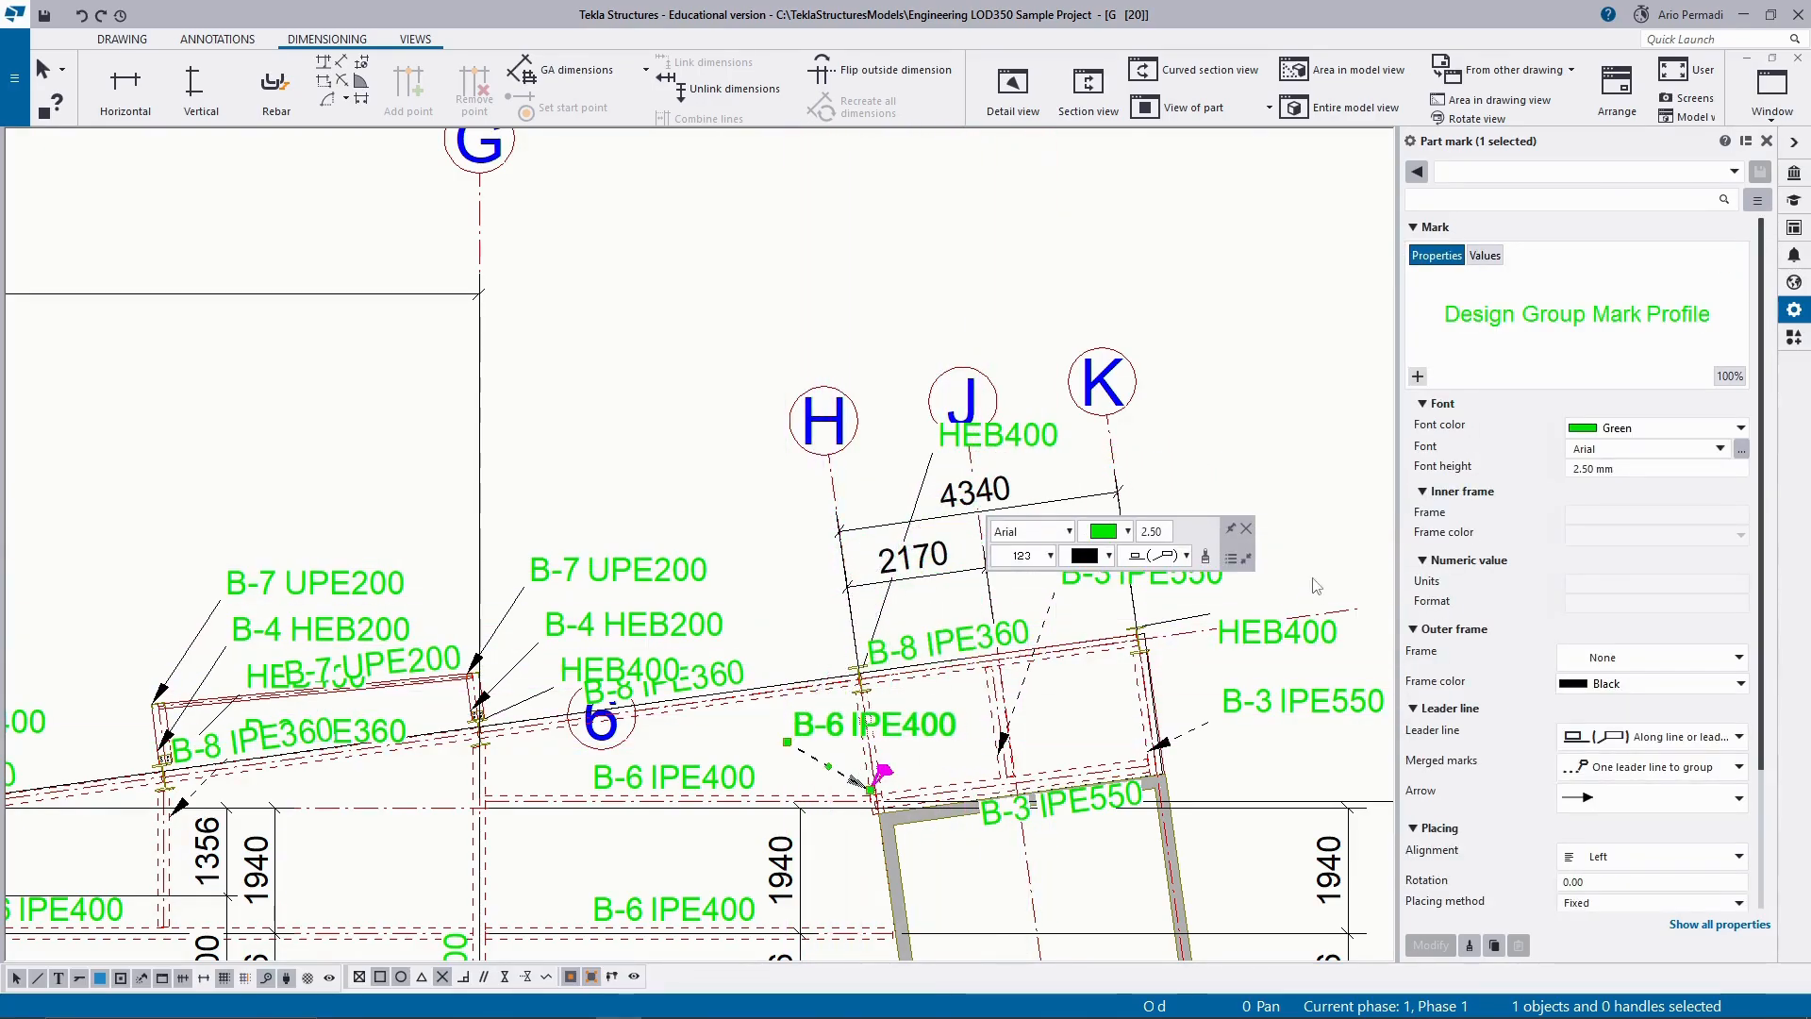
left_click(1298, 469)
Move the HEB400 mark of the column at grids H and 6 clear of the dimensions, to the grid G side of grid H.
middle_click_drag(1216, 442, 1092, 423)
scroll(1092, 424, "down", 1)
scroll(1094, 426, "down", 1)
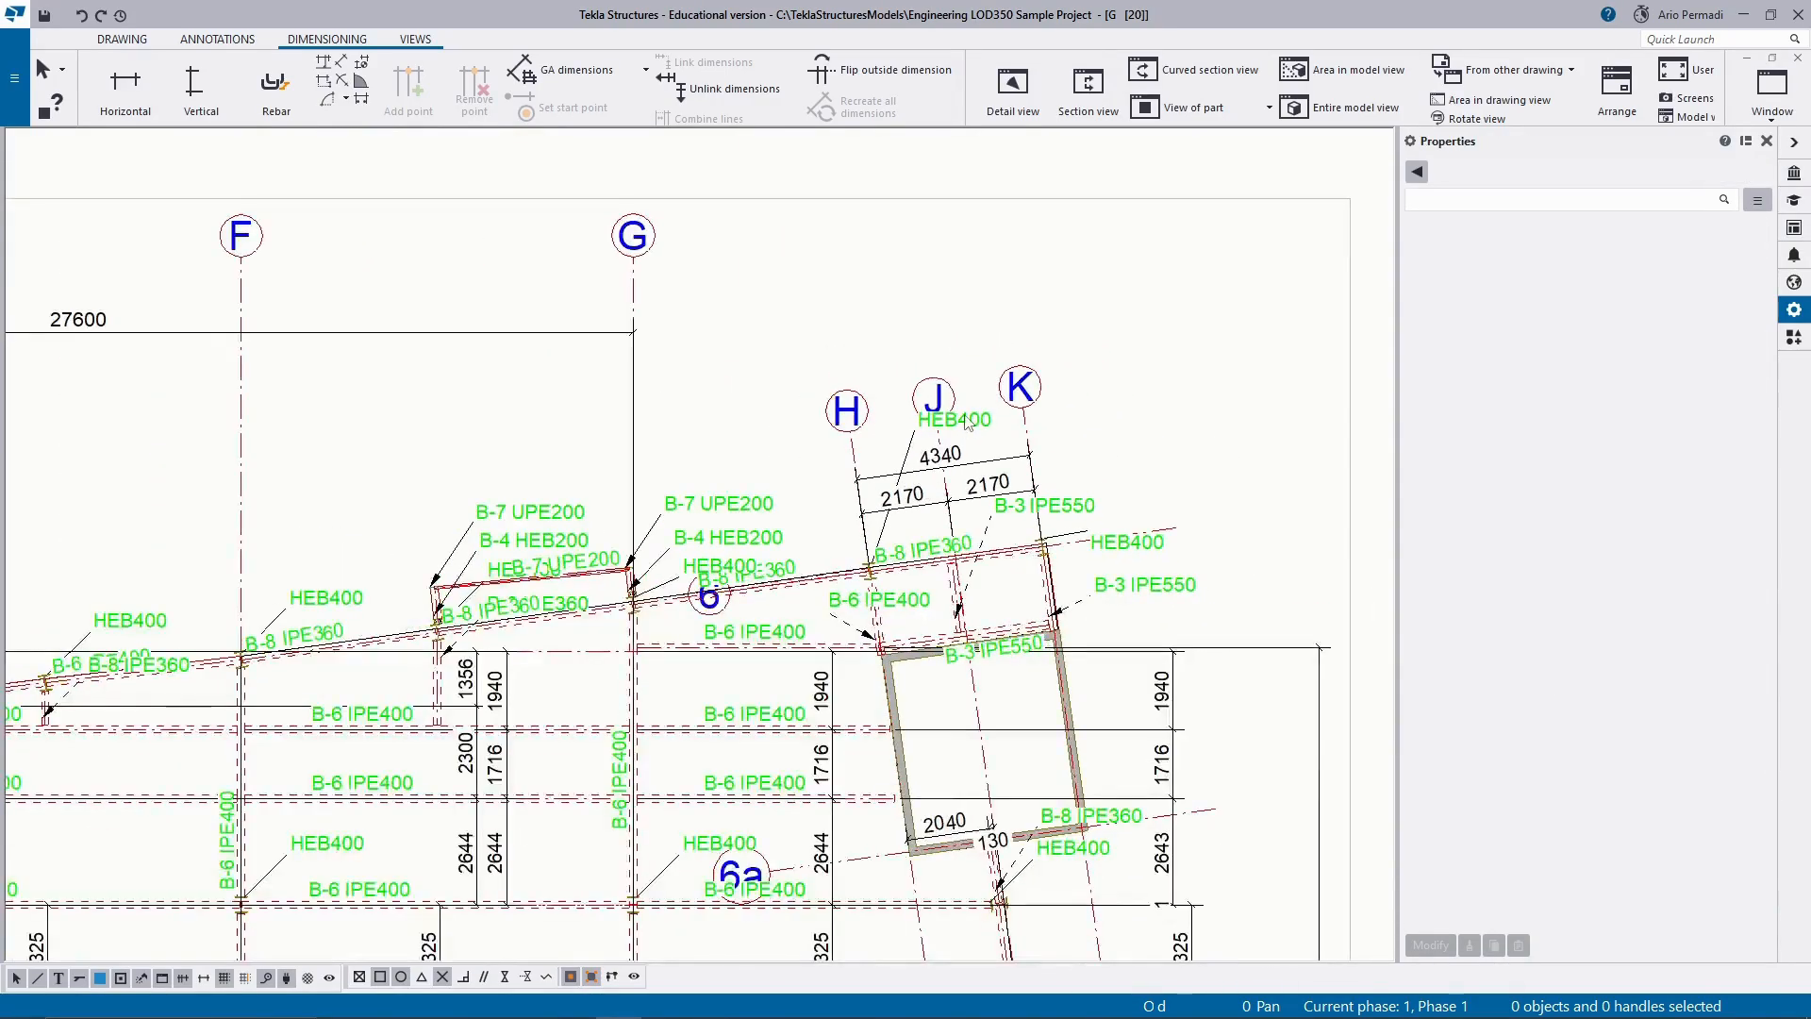
left_click(957, 426)
mouse_move(913, 441)
left_mouse_down()
mouse_move(847, 490)
mouse_move(812, 463)
mouse_move(849, 419)
mouse_move(953, 405)
mouse_move(822, 540)
mouse_move(838, 540)
mouse_move(800, 543)
mouse_move(828, 546)
left_mouse_up()
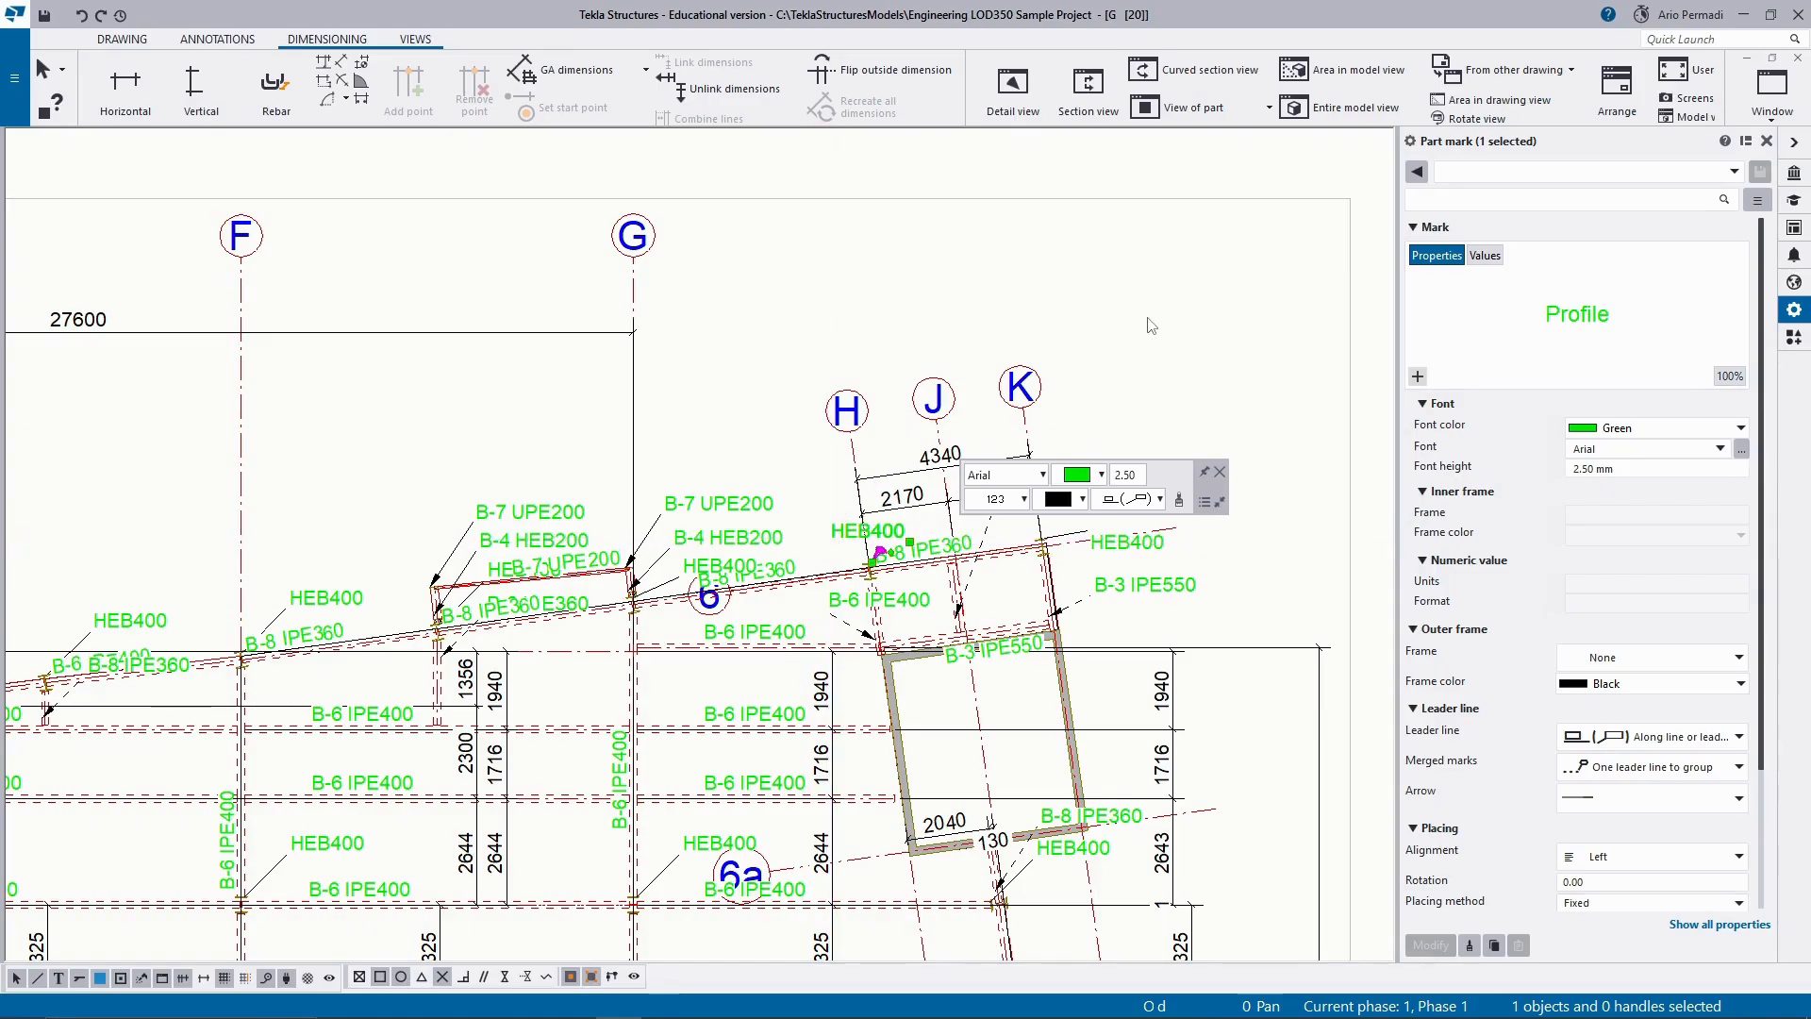
left_click(1150, 326)
scroll(869, 576, "up", 2)
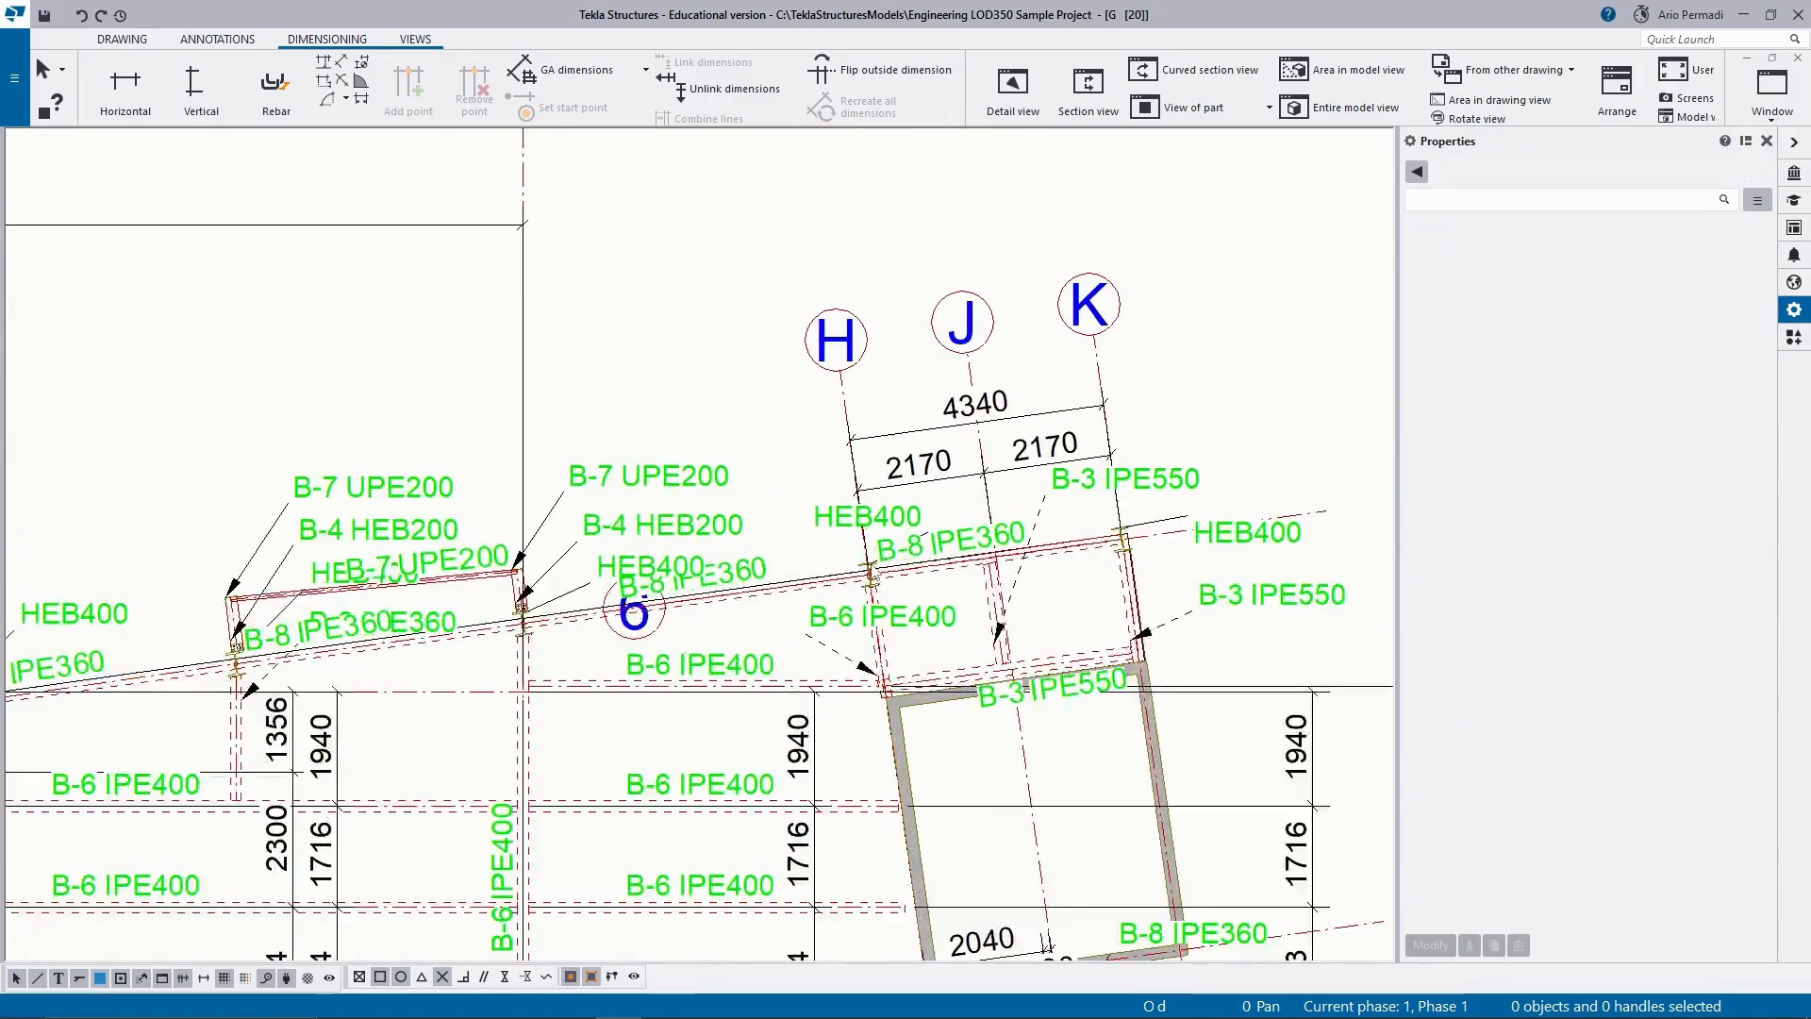
scroll(877, 534, "up", 2)
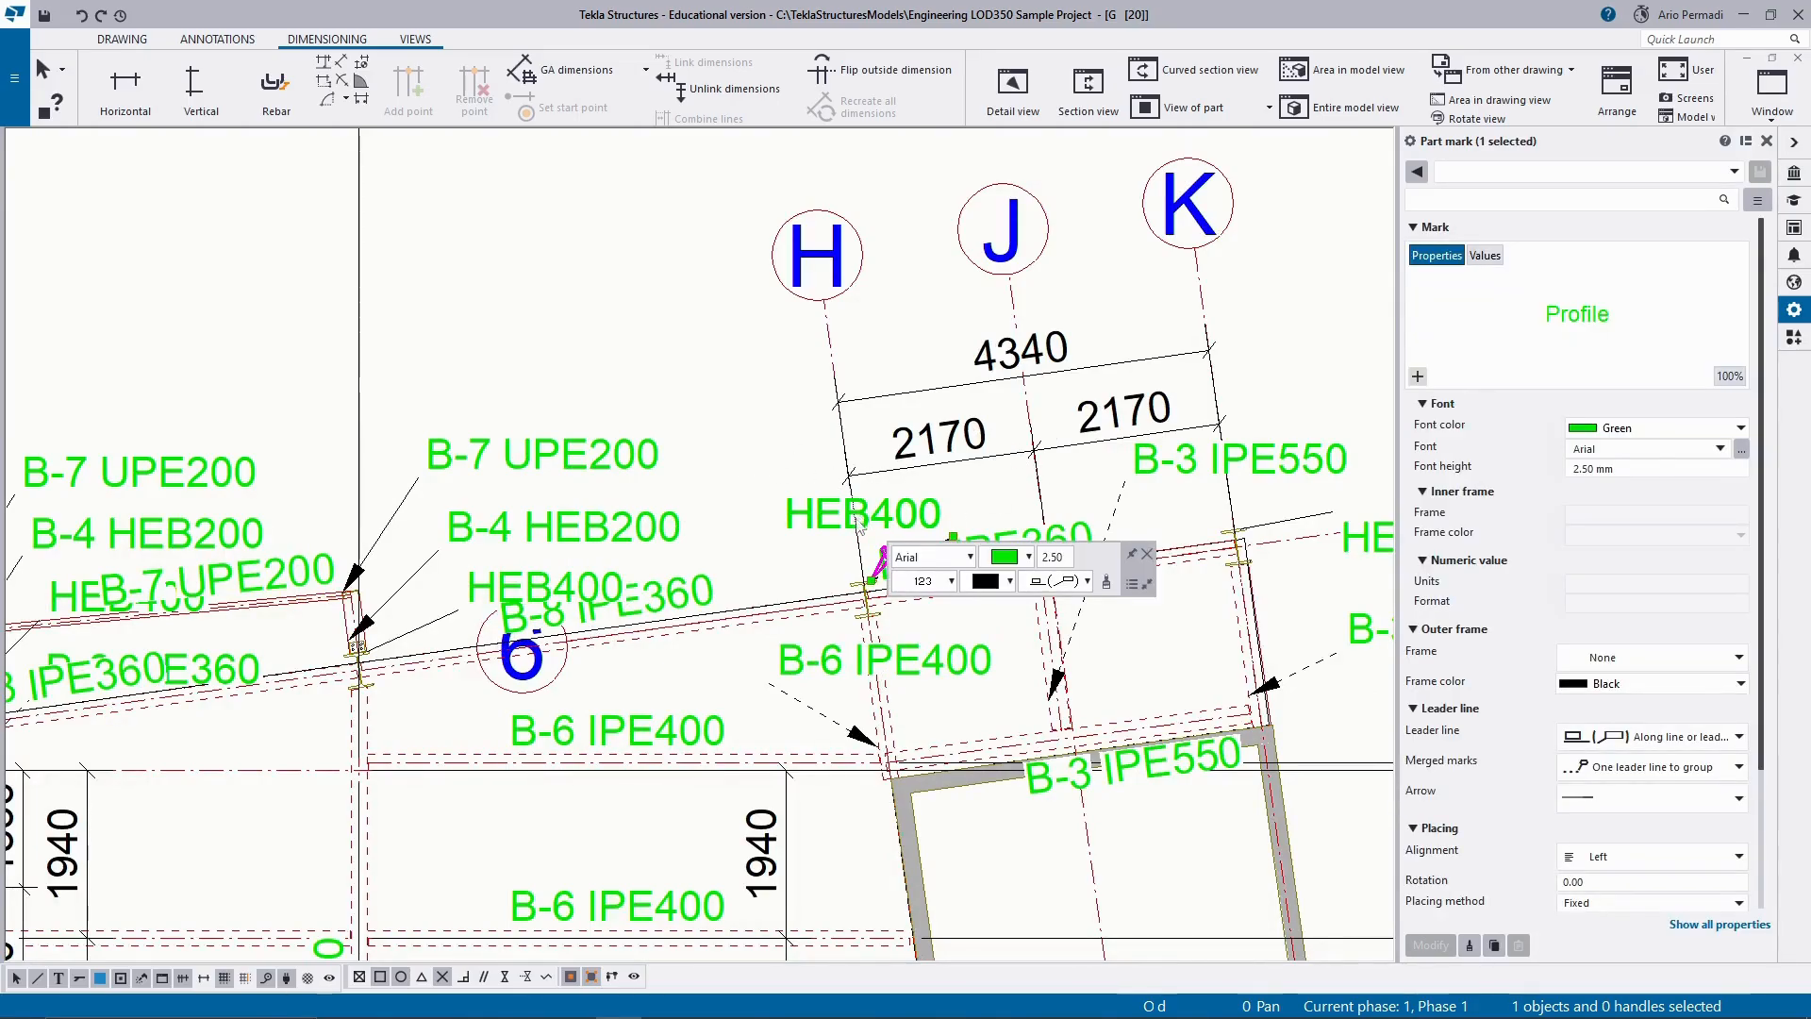
left_click_drag(857, 517, 698, 389)
scroll(703, 389, "down", 2)
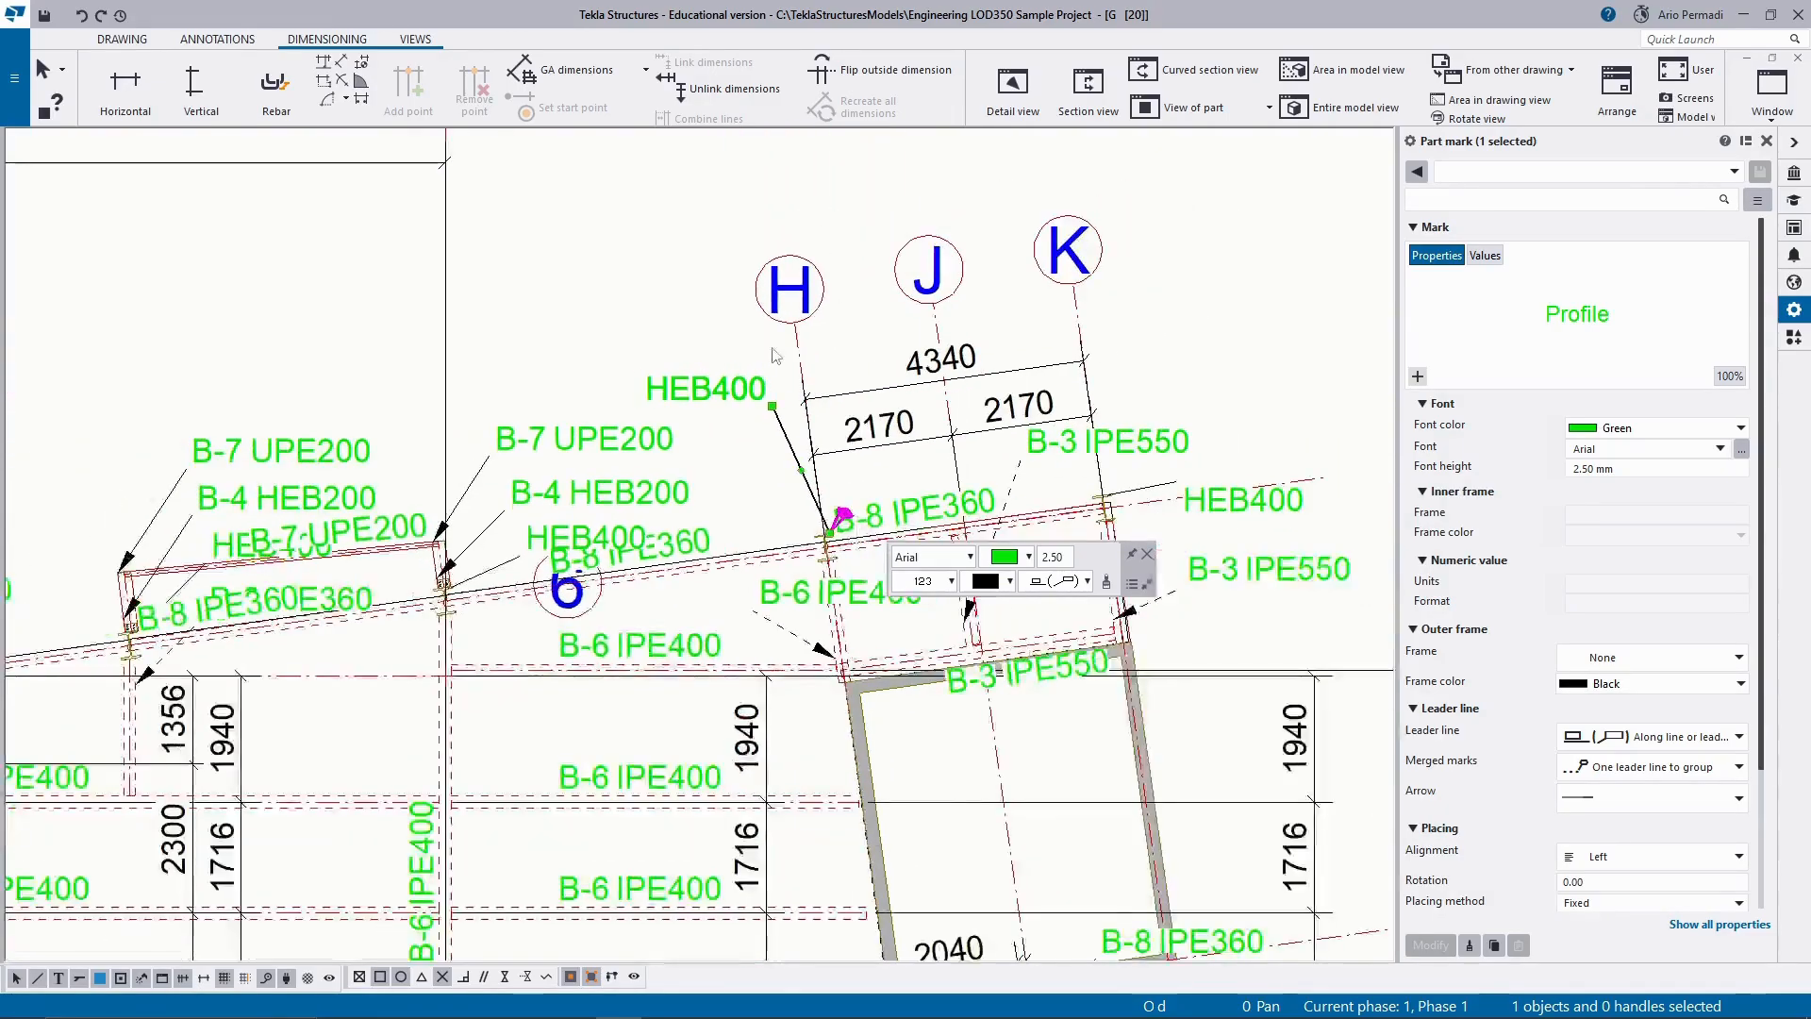
left_click(882, 366)
Shift the B-8 IPE360 mark slightly along its beam between grids H and K, away from the column at grid H.
scroll(874, 519, "up", 1)
left_click(901, 498)
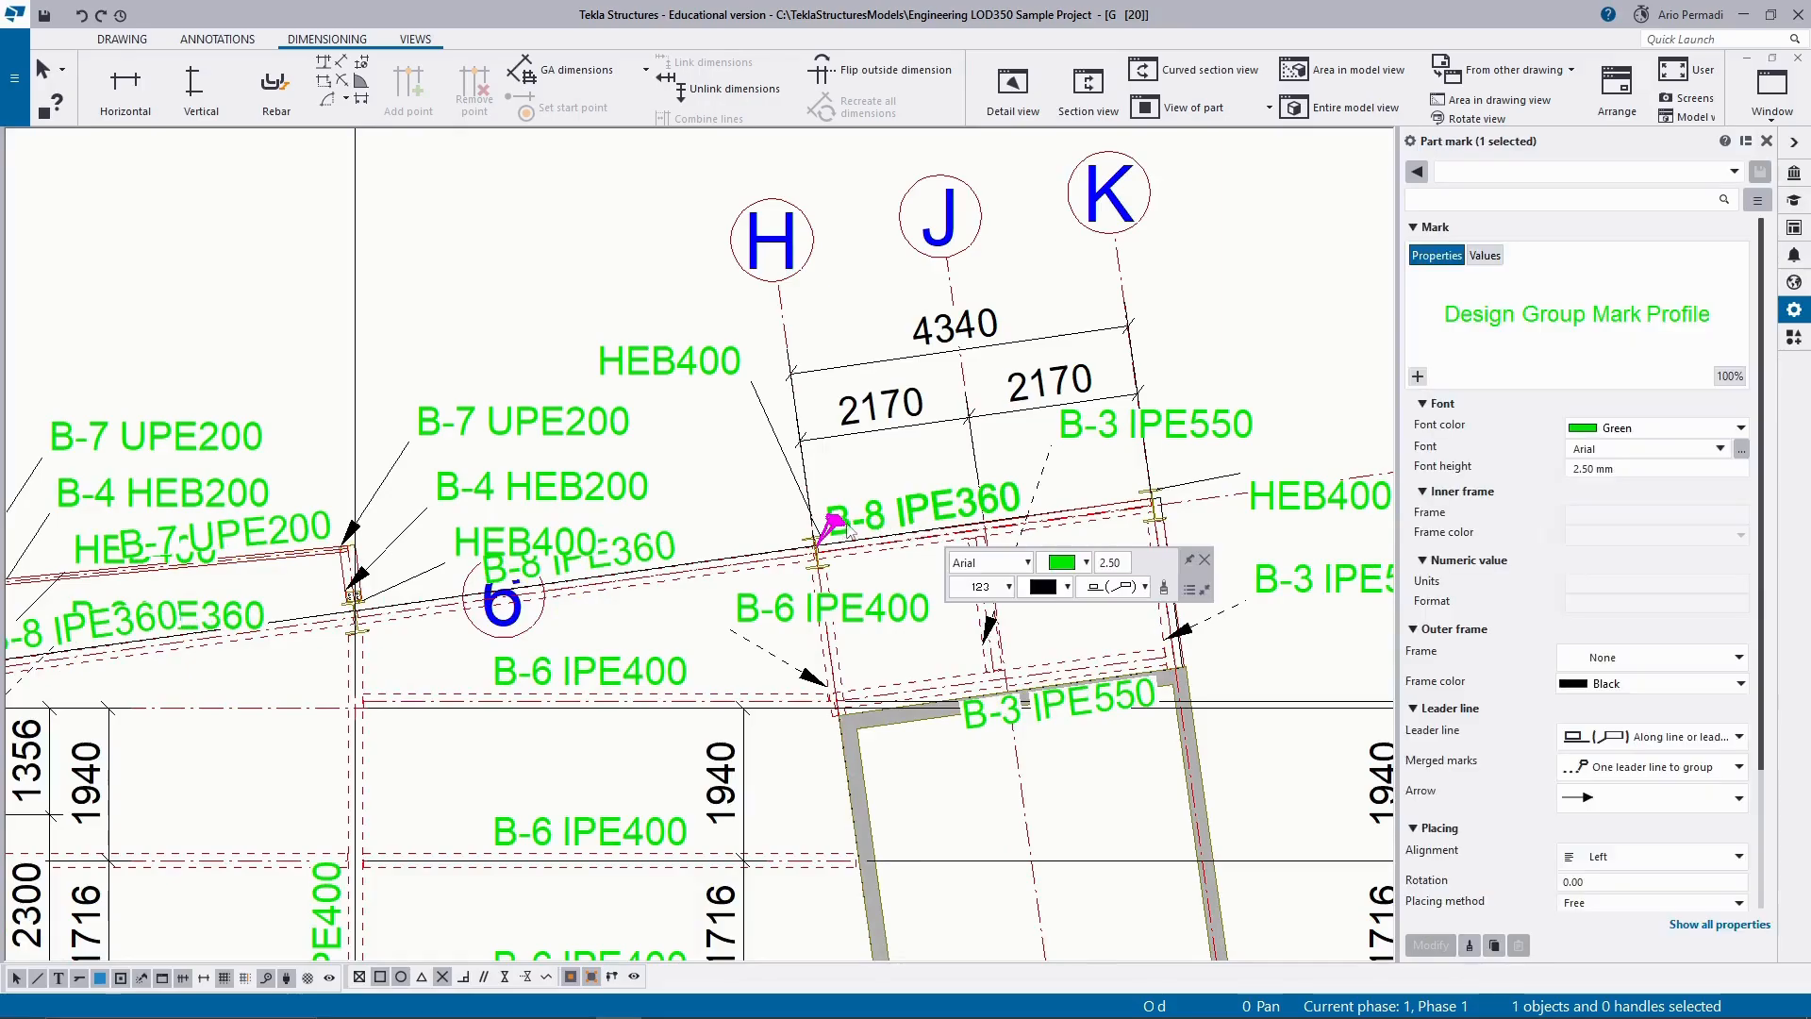
left_click_drag(905, 493, 847, 531)
scroll(847, 531, "down", 1)
left_click(1177, 343)
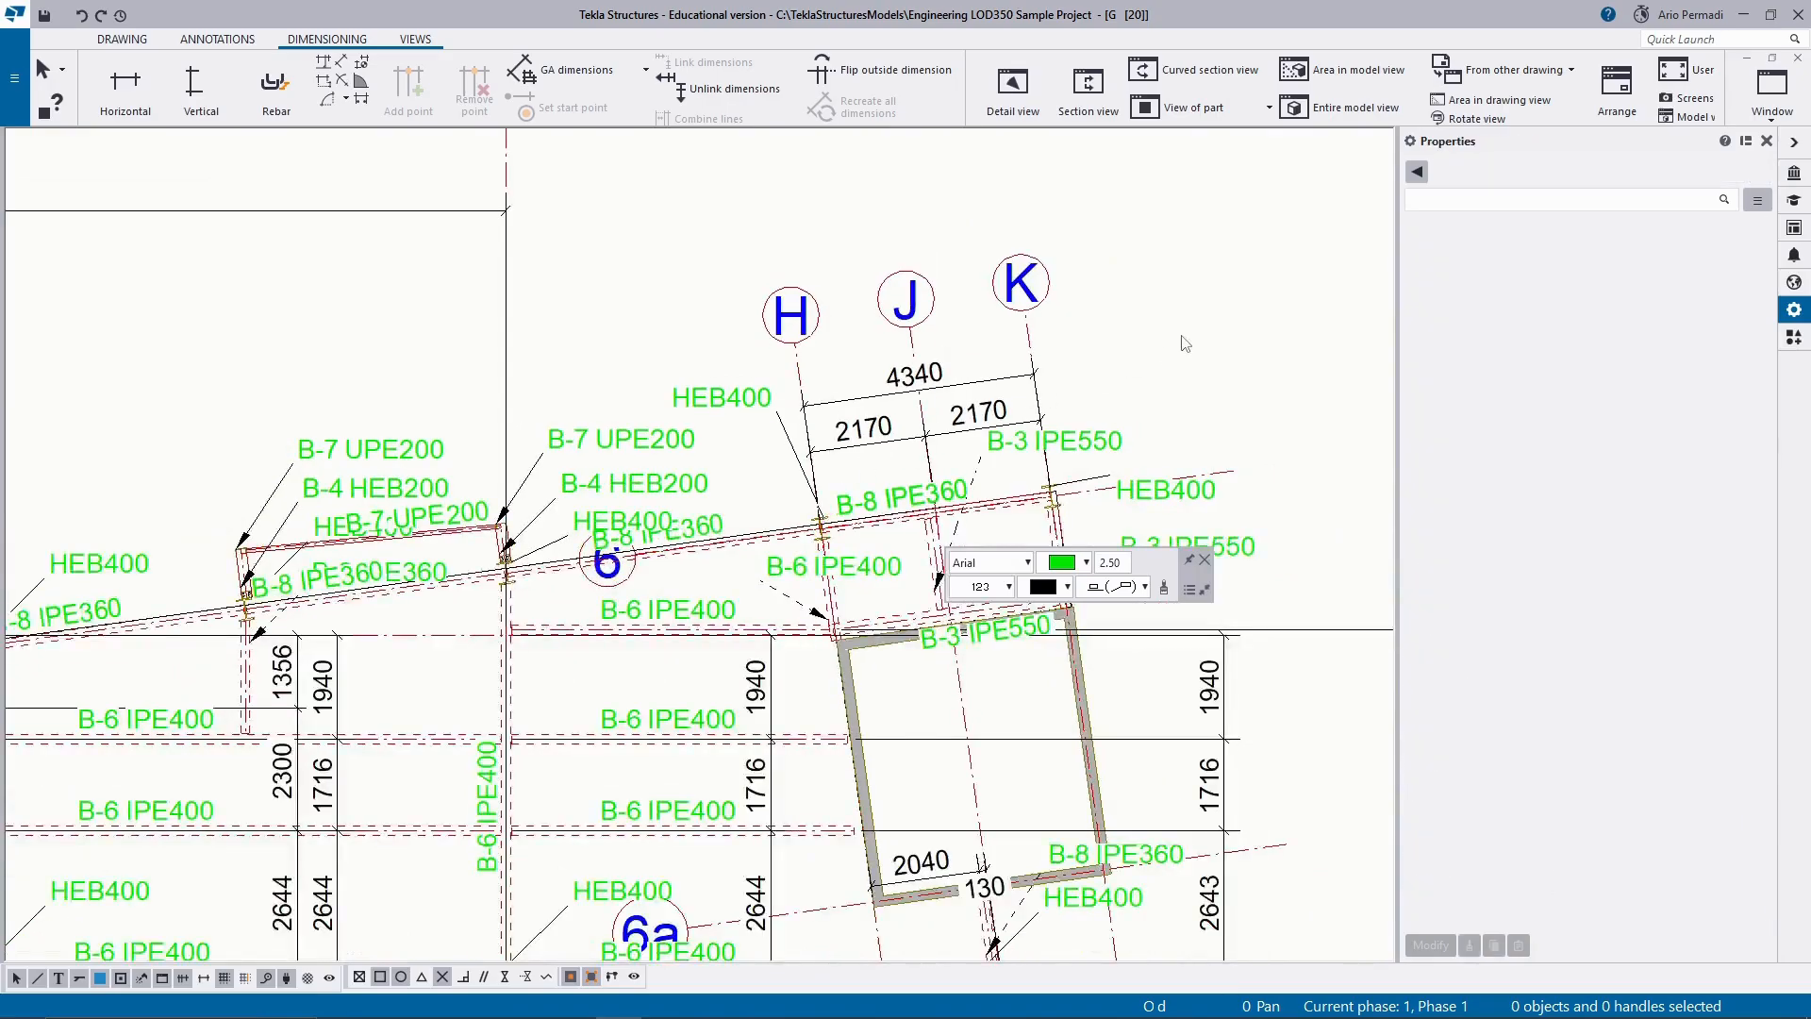
Examine the overall layout of the plan, its marks and dimensions on the whole drawing sheet.
scroll(1181, 342, "down", 1)
scroll(991, 526, "down", 4)
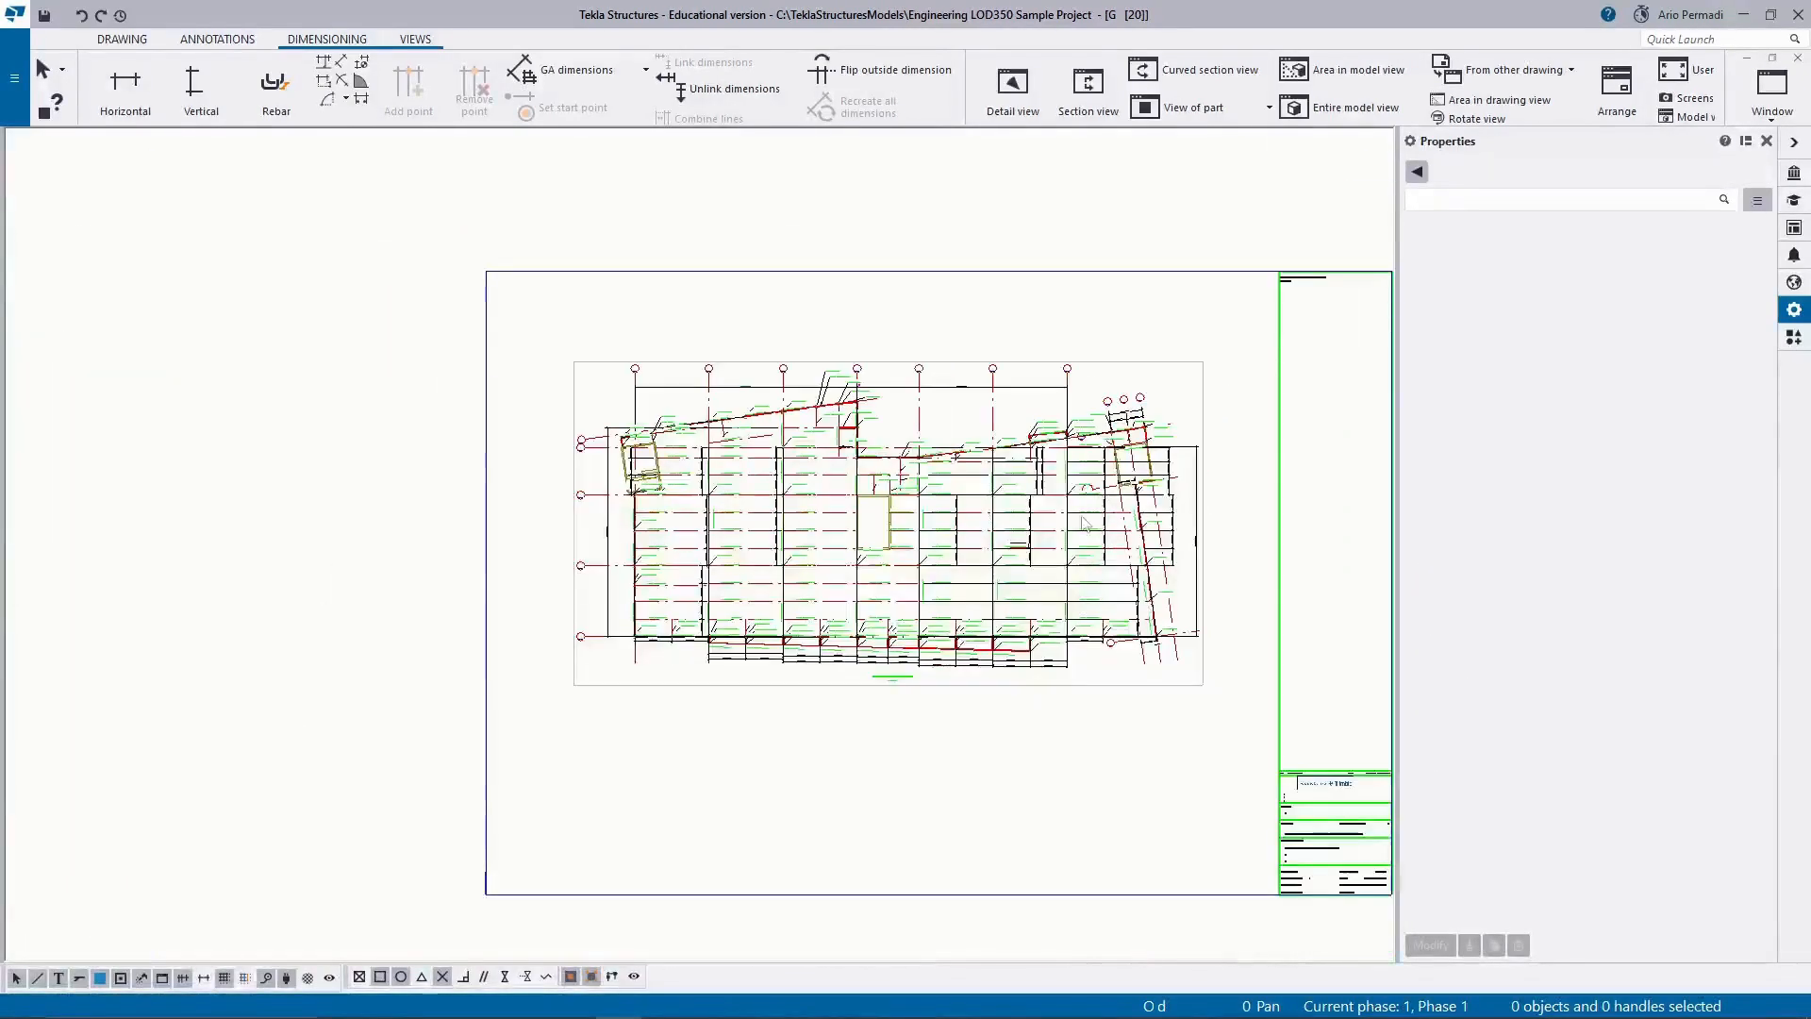
middle_click_drag(850, 604, 822, 592)
scroll(822, 591, "down", 2)
scroll(700, 574, "up", 2)
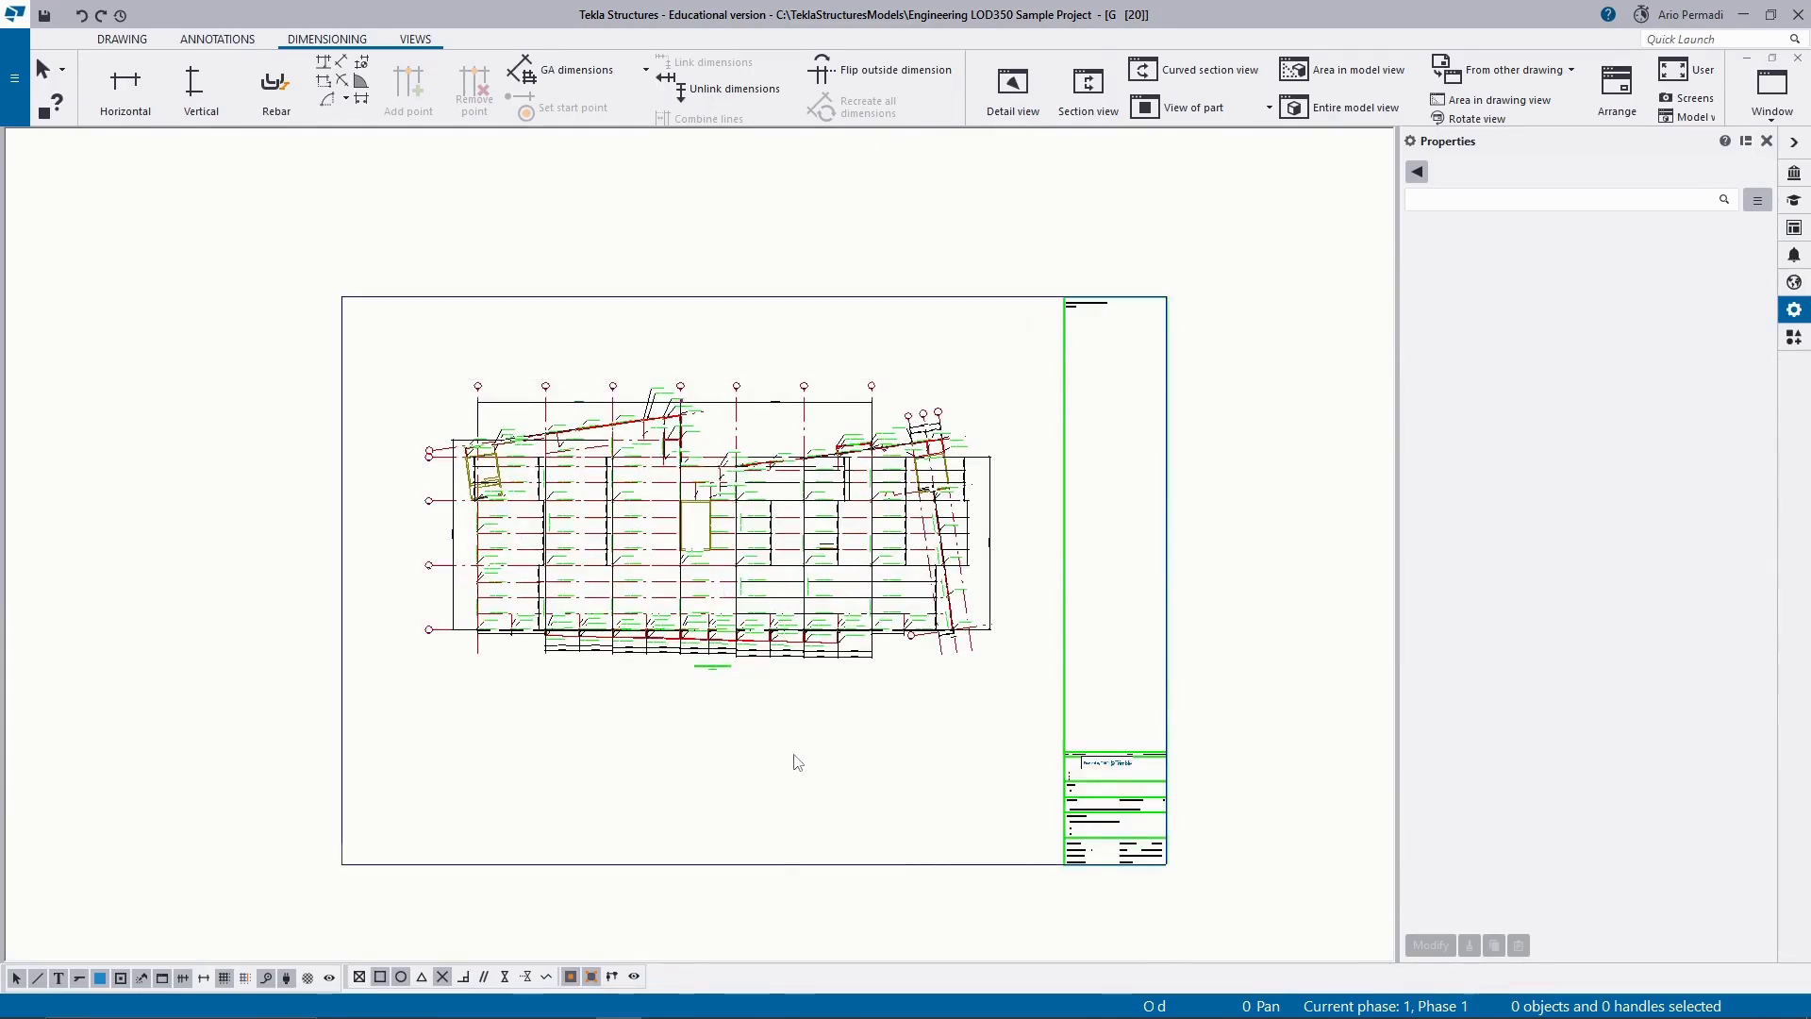
scroll(754, 694, "up", 4)
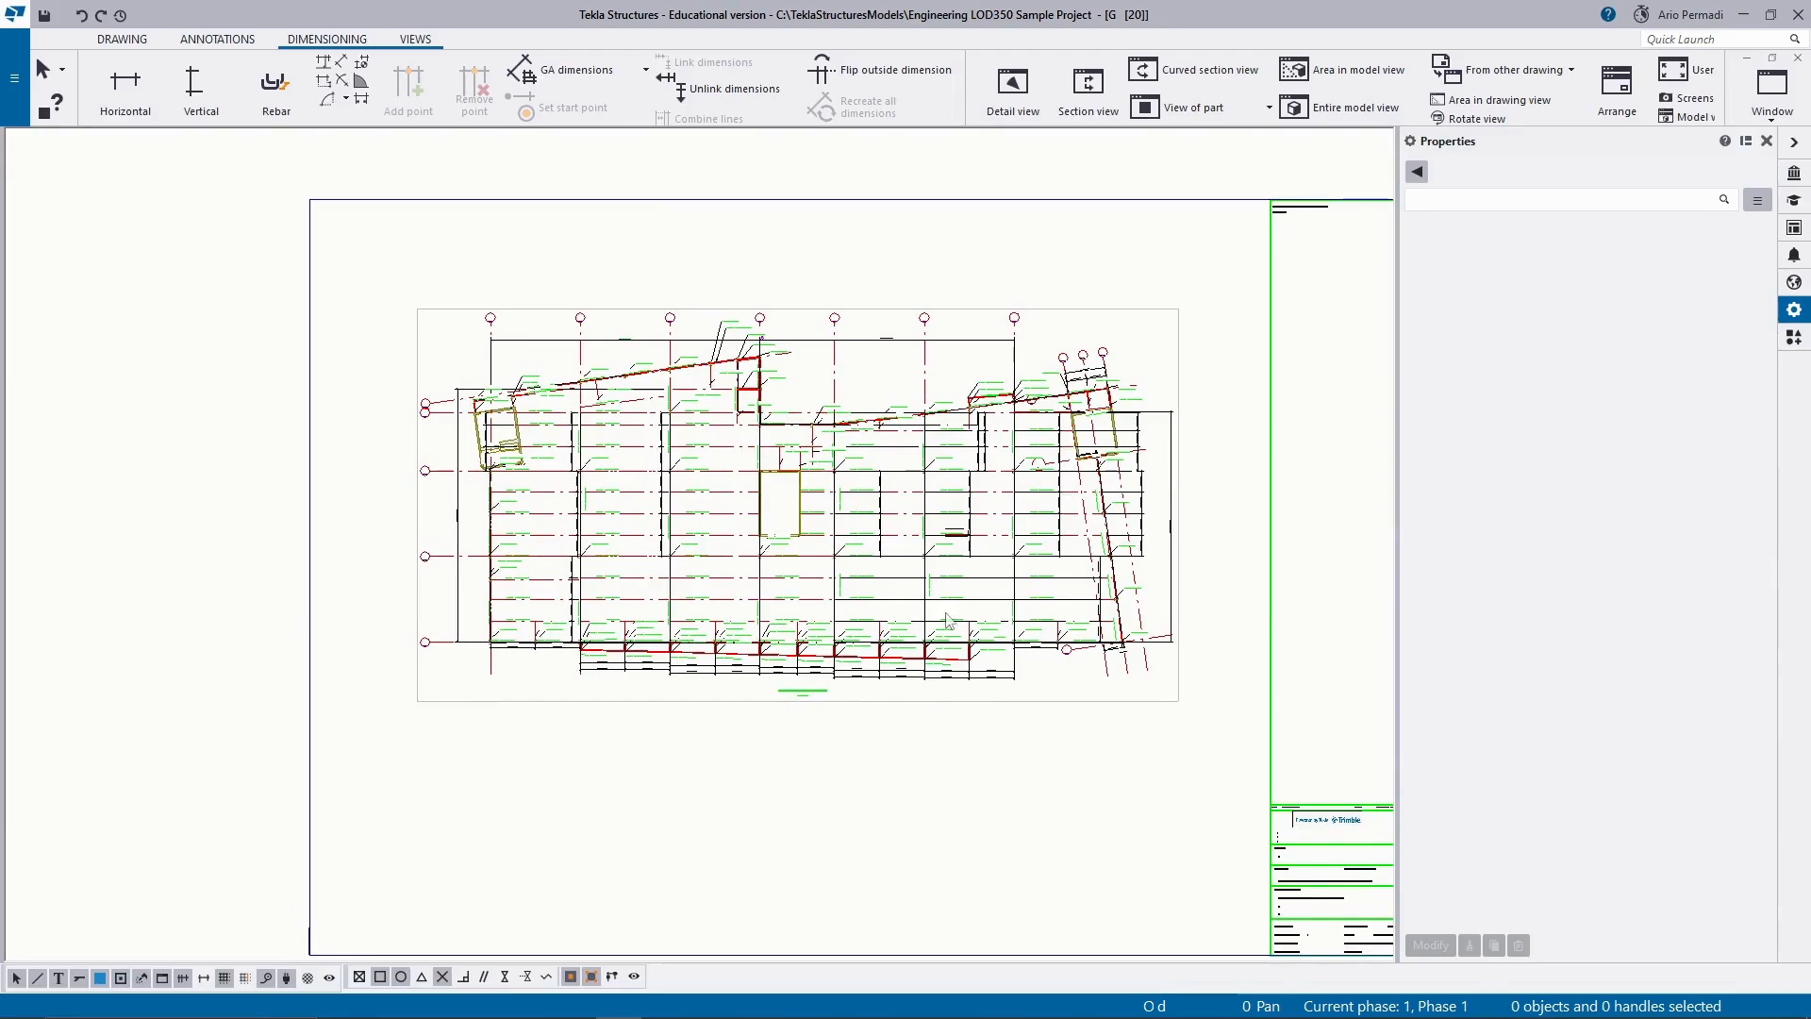
scroll(948, 620, "down", 2)
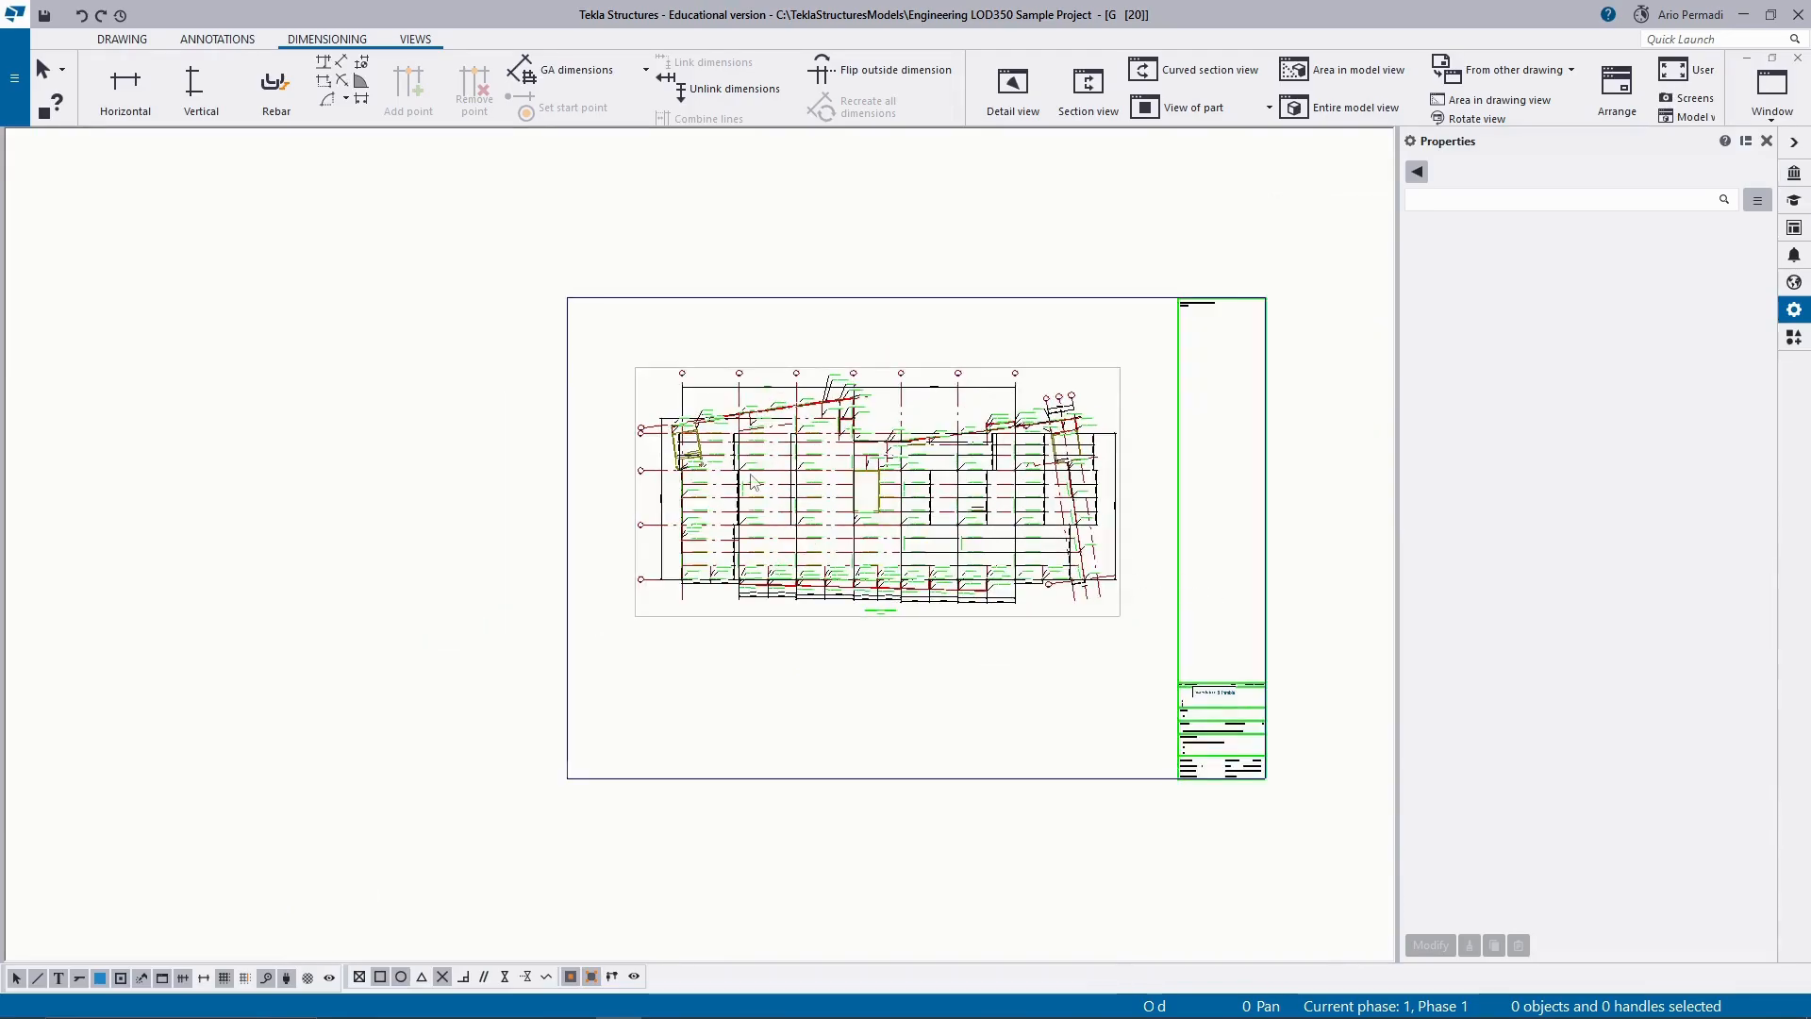
left_click(122, 41)
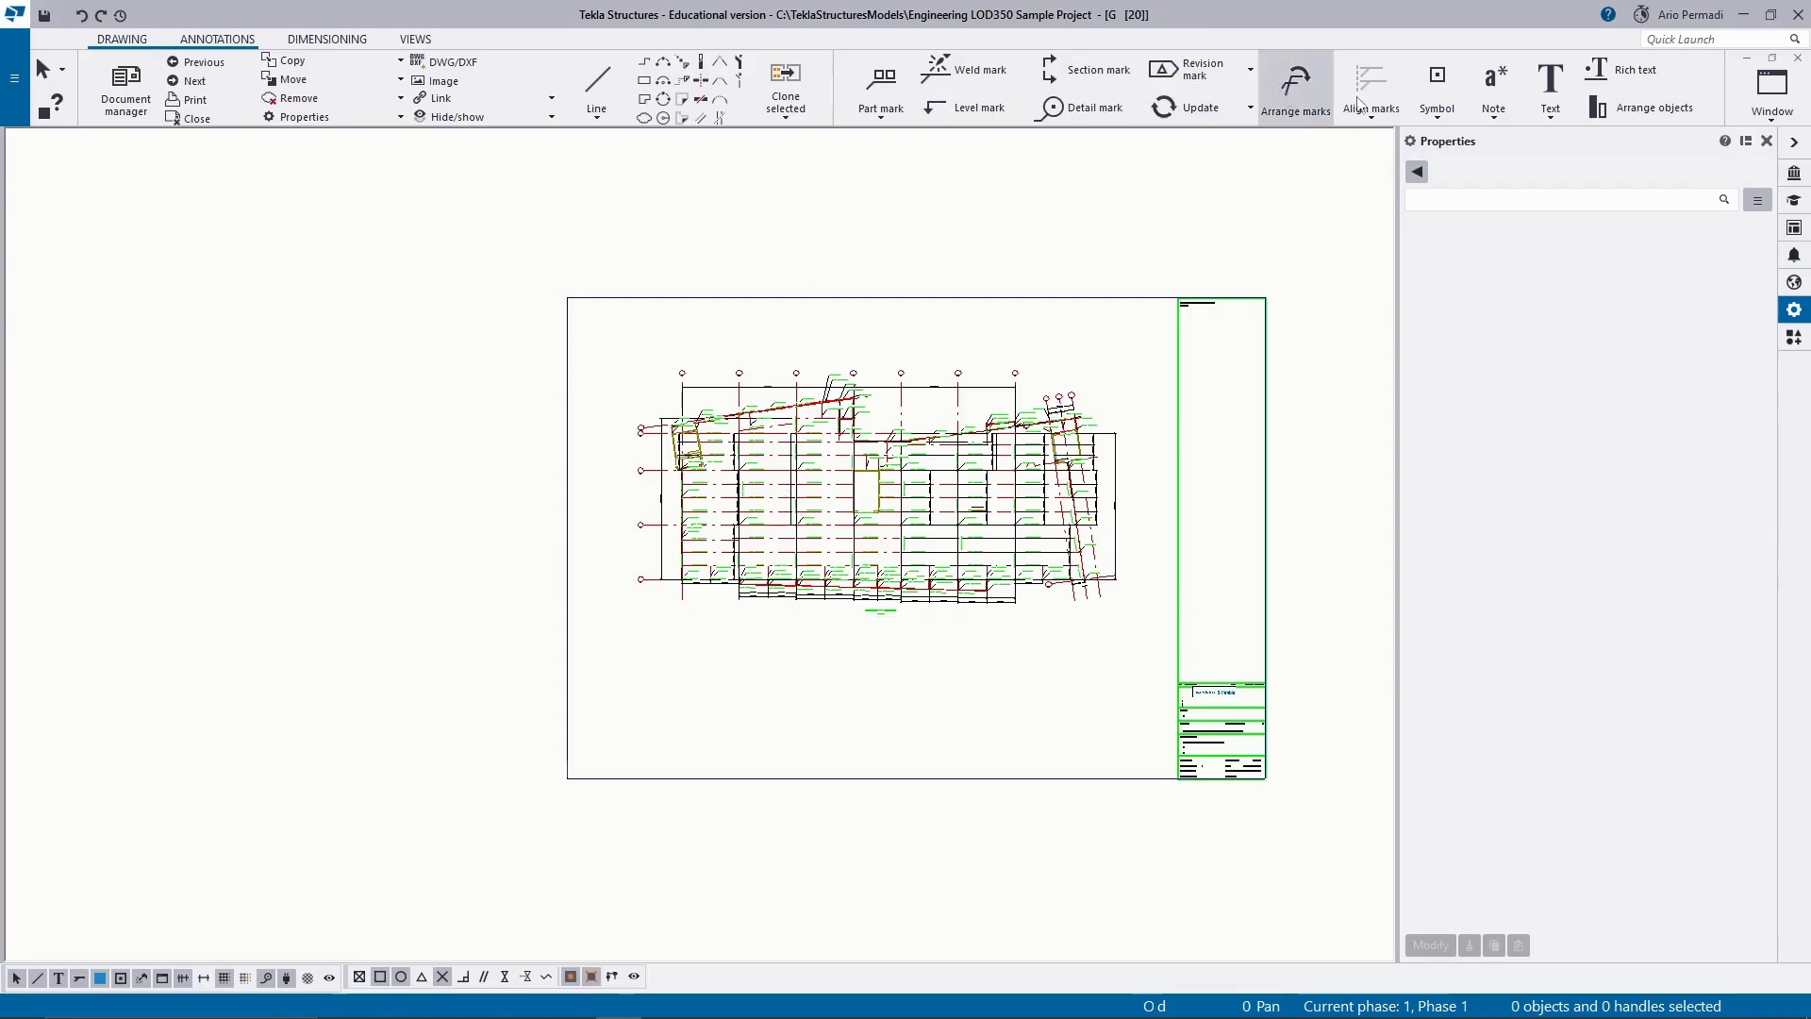
Minimize the drawing window and inspect the PLAN 1st+22050 model view around grids D to K.
left_click(1749, 58)
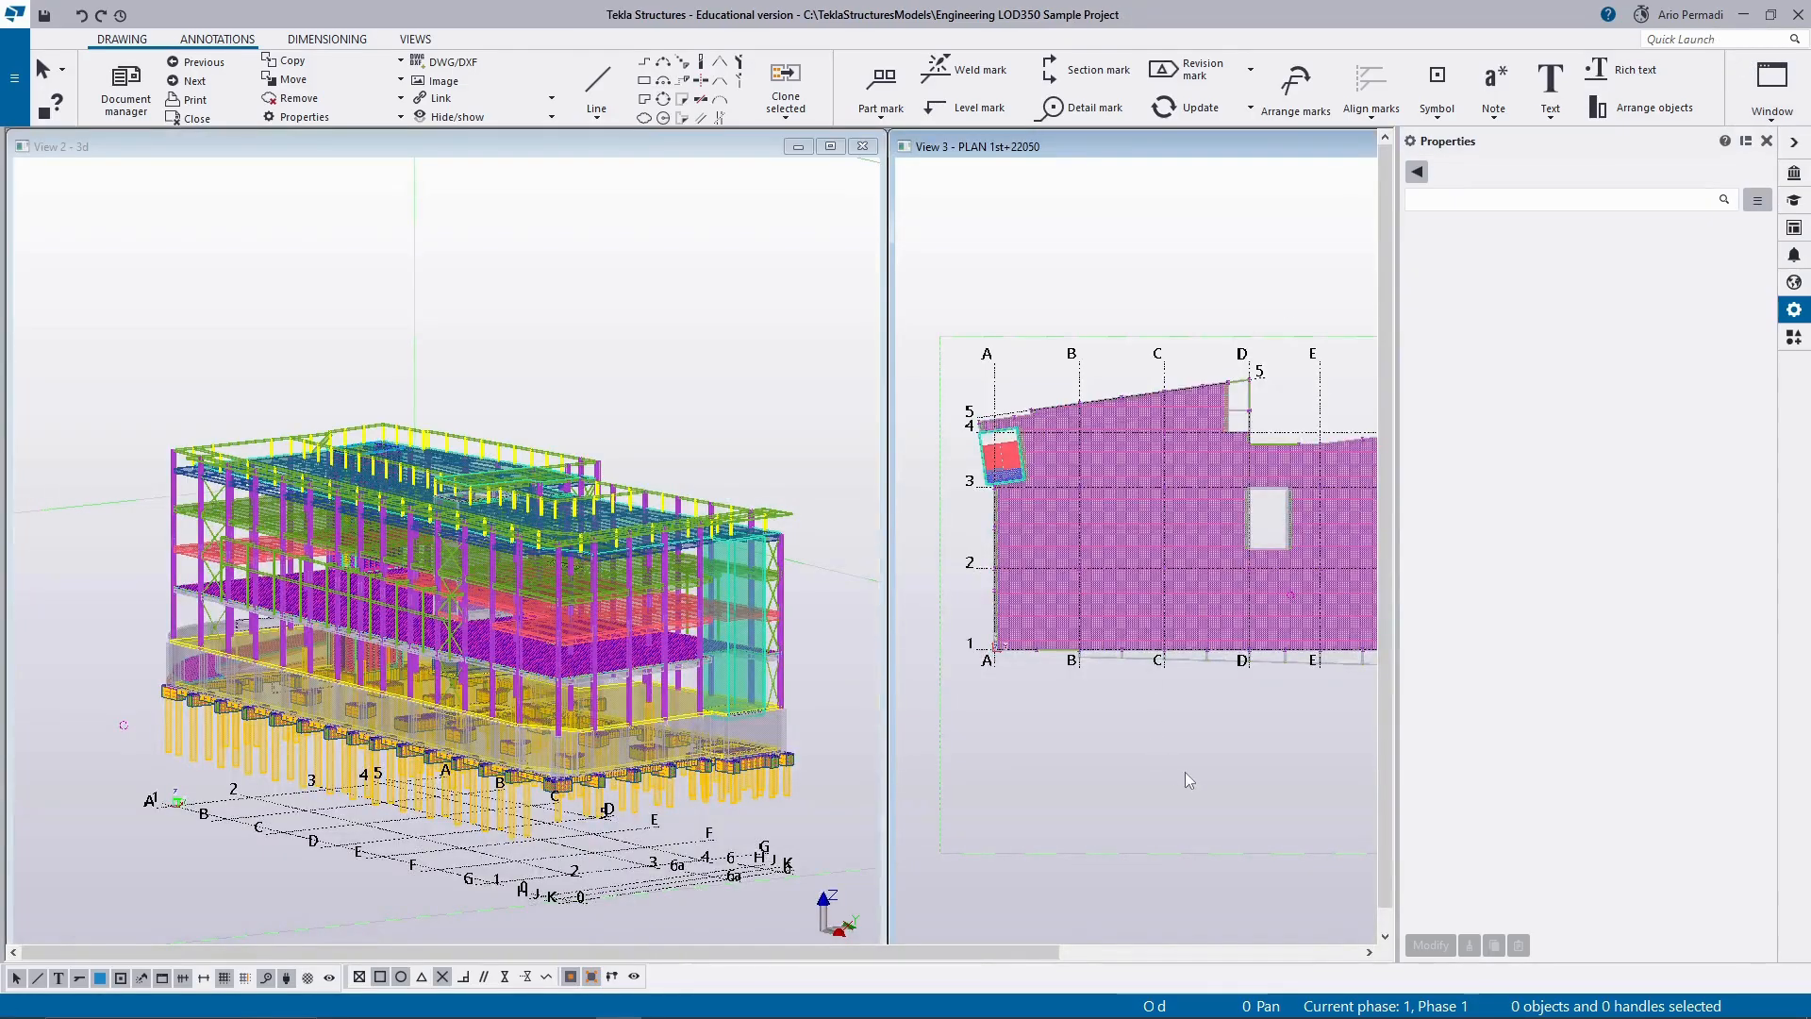
middle_click_drag(1184, 771, 976, 772)
scroll(1303, 542, "up", 5)
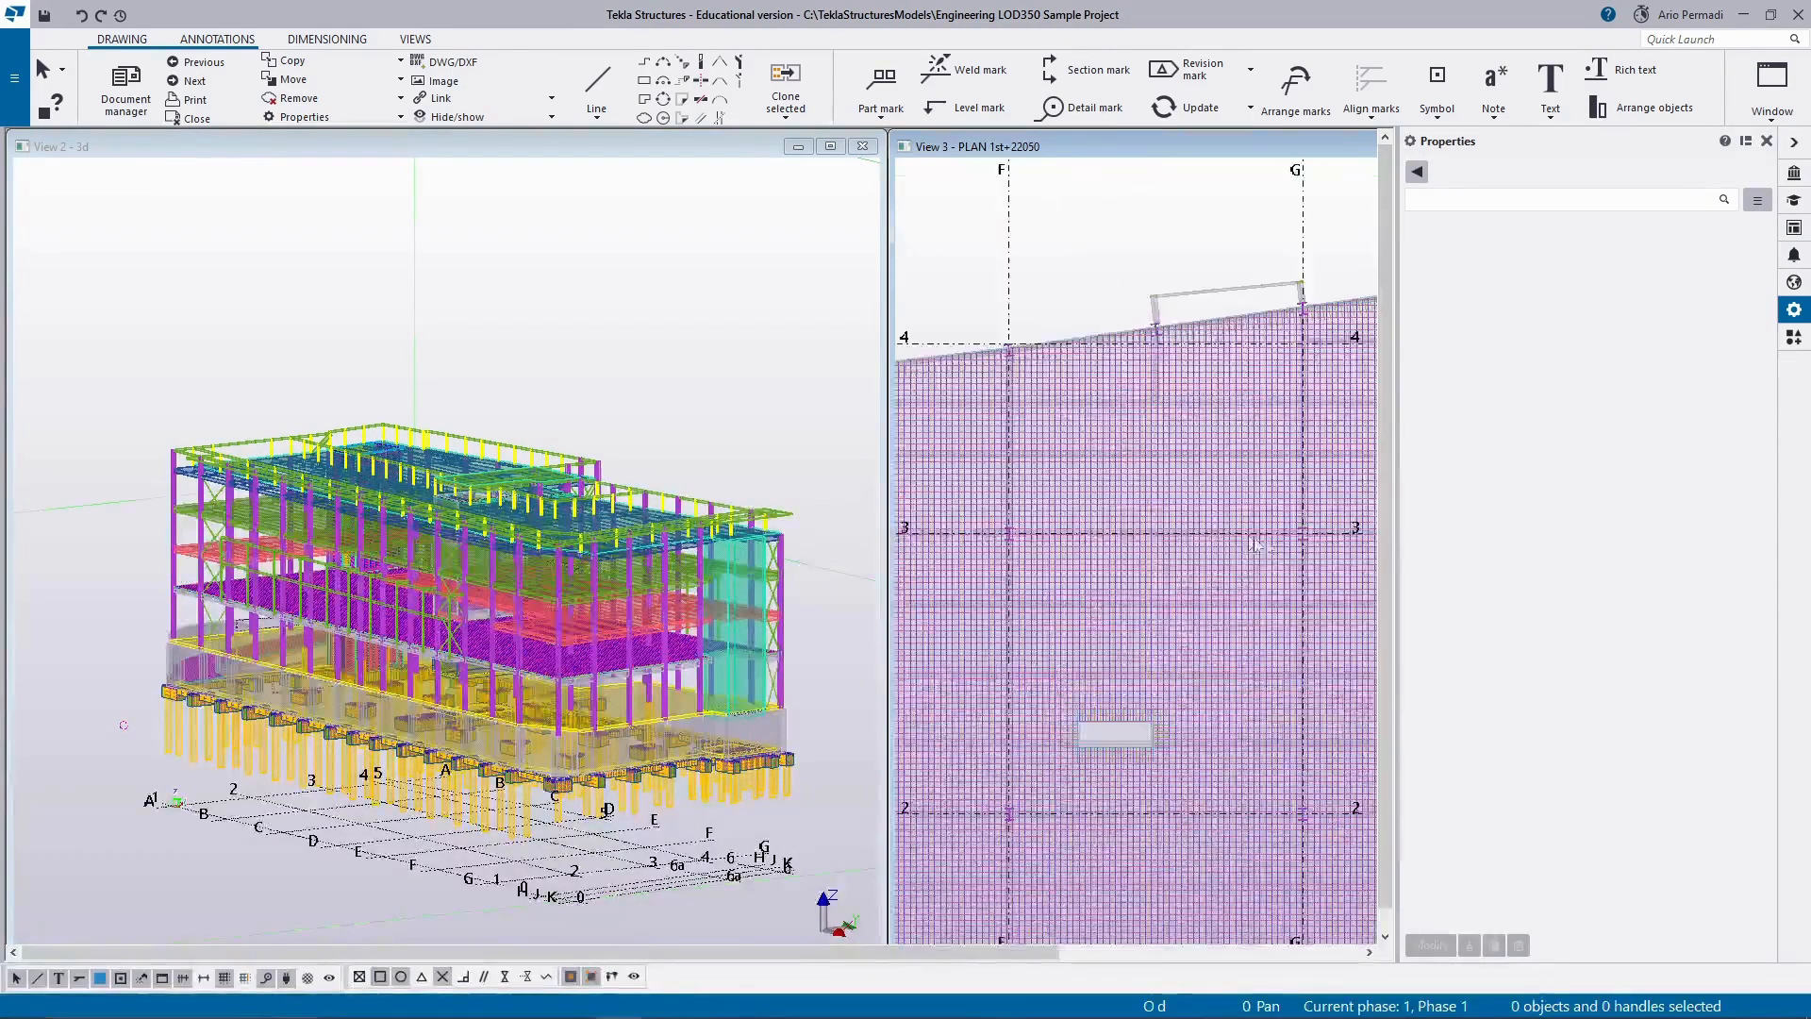
scroll(1303, 543, "down", 6)
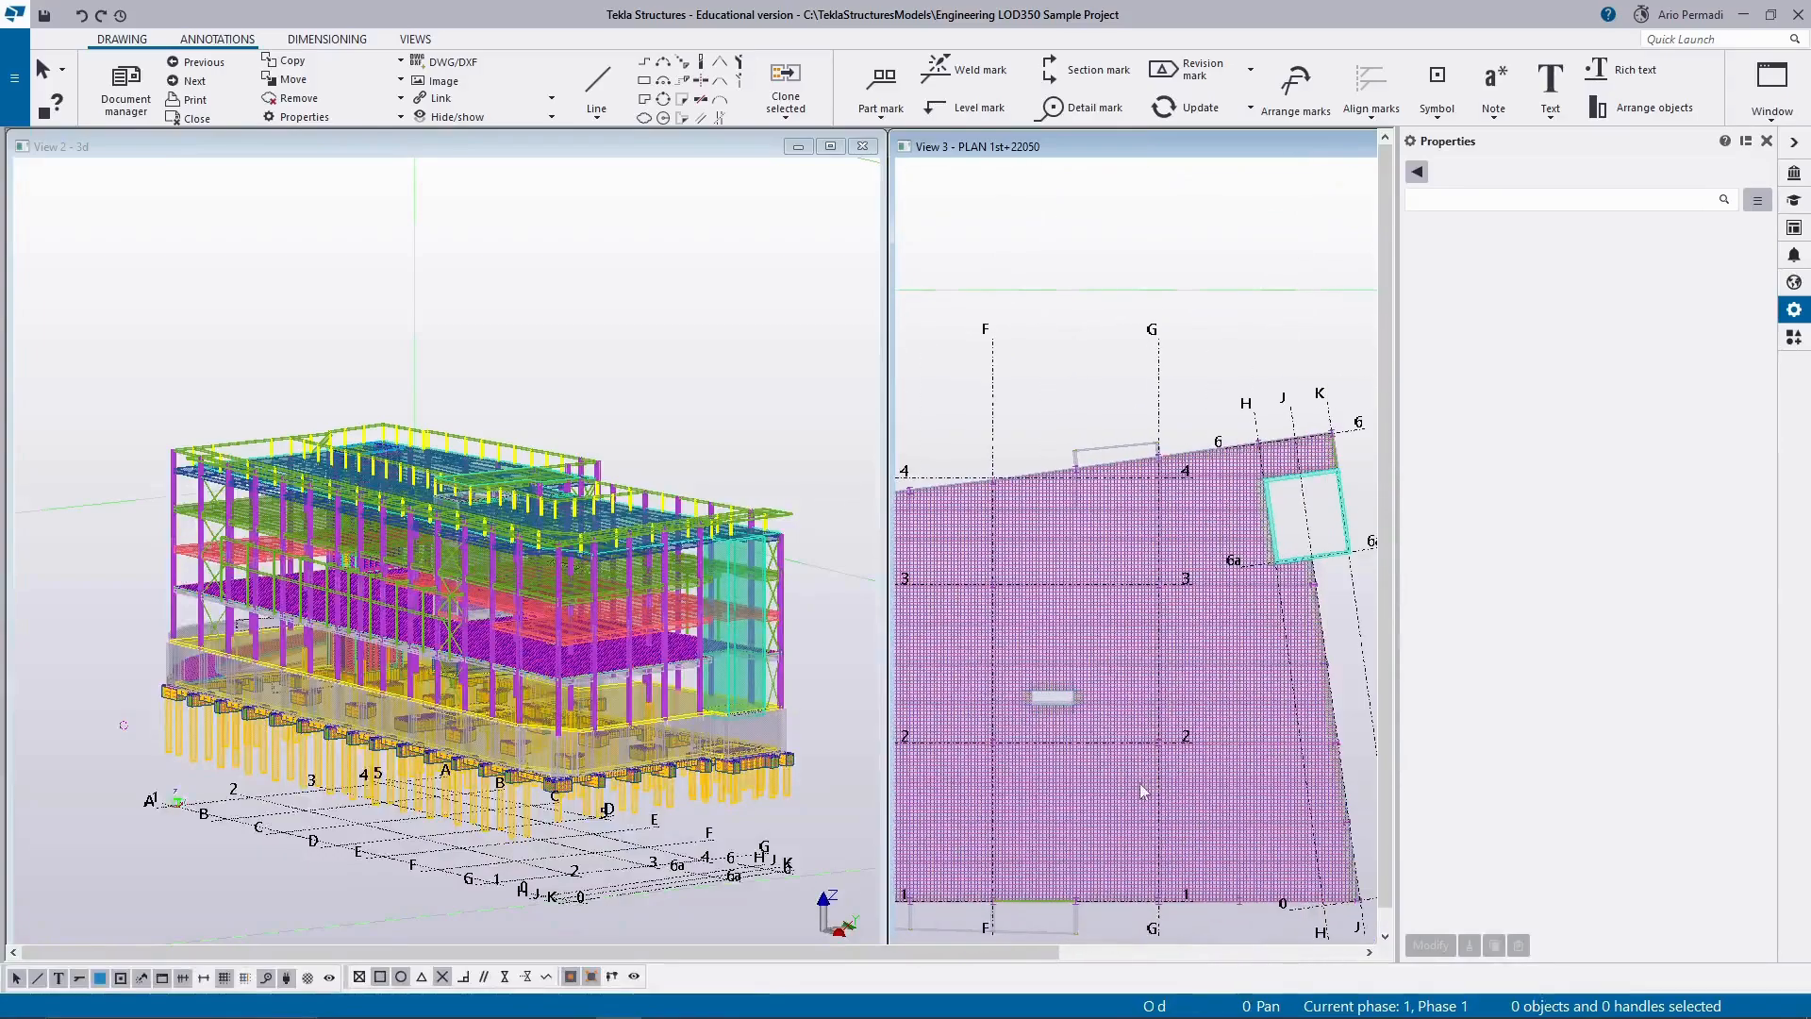
scroll(1078, 540, "up", 3)
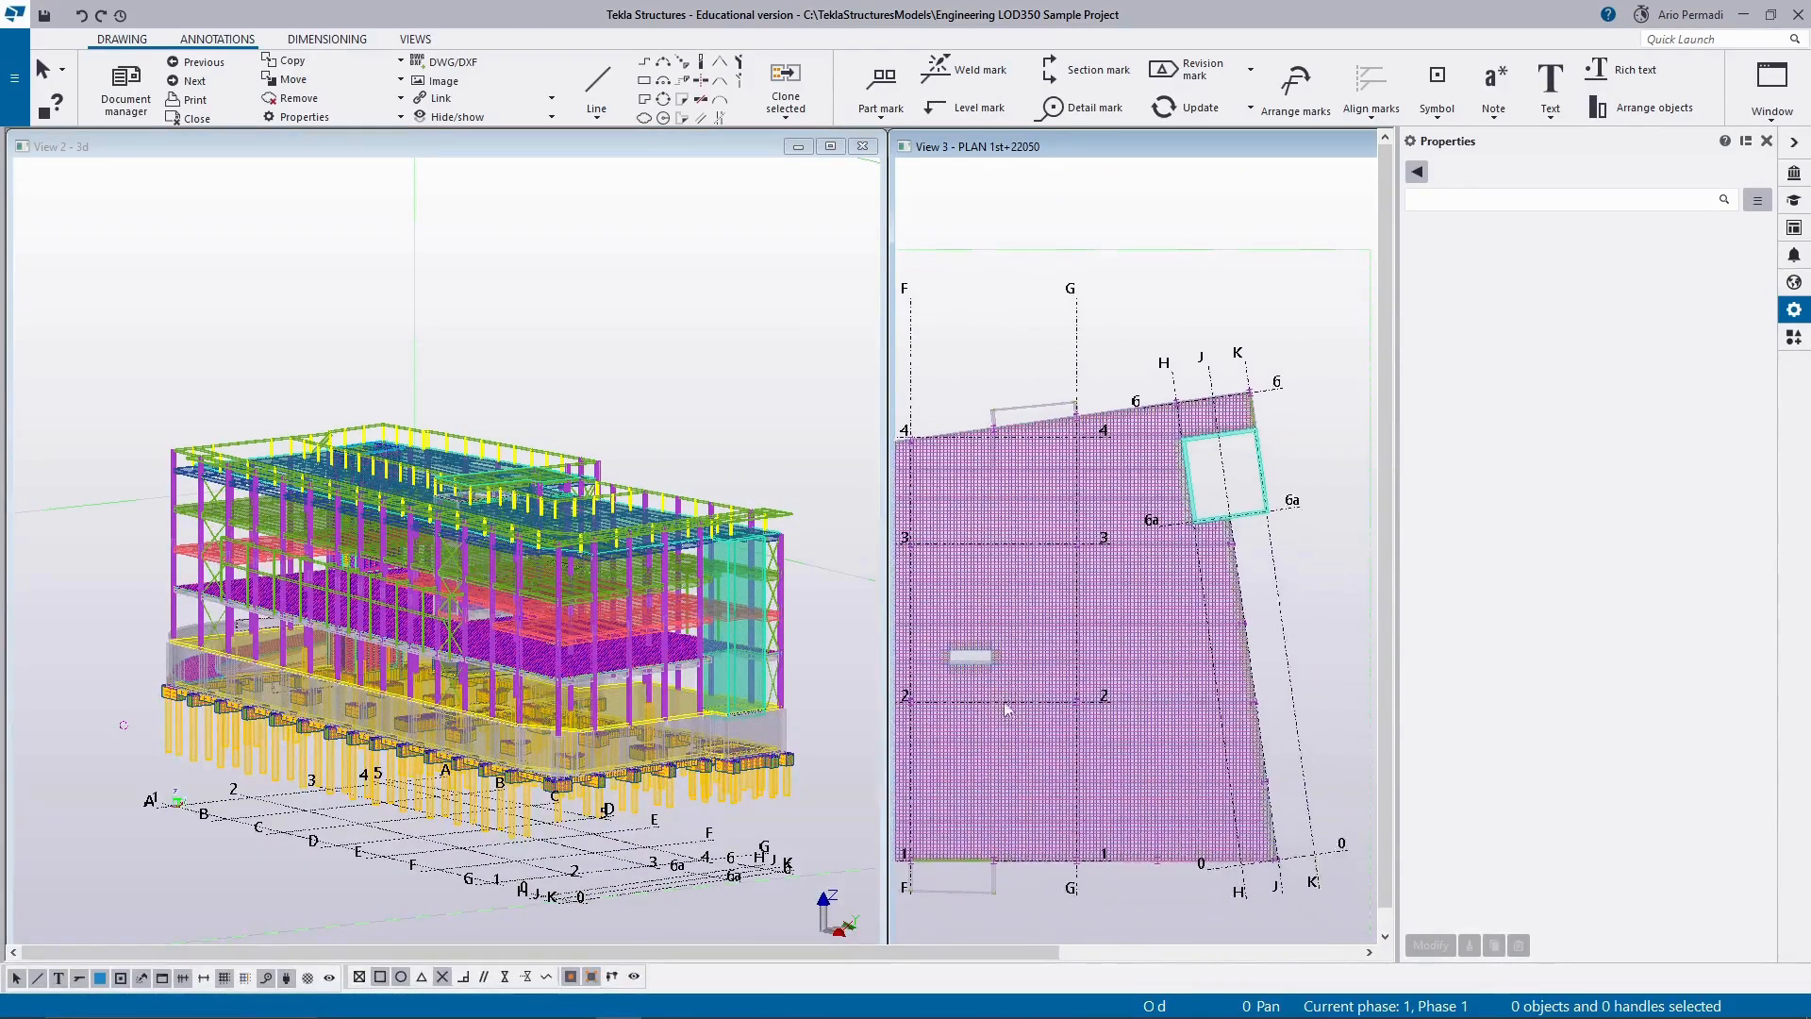
scroll(1079, 540, "up", 3)
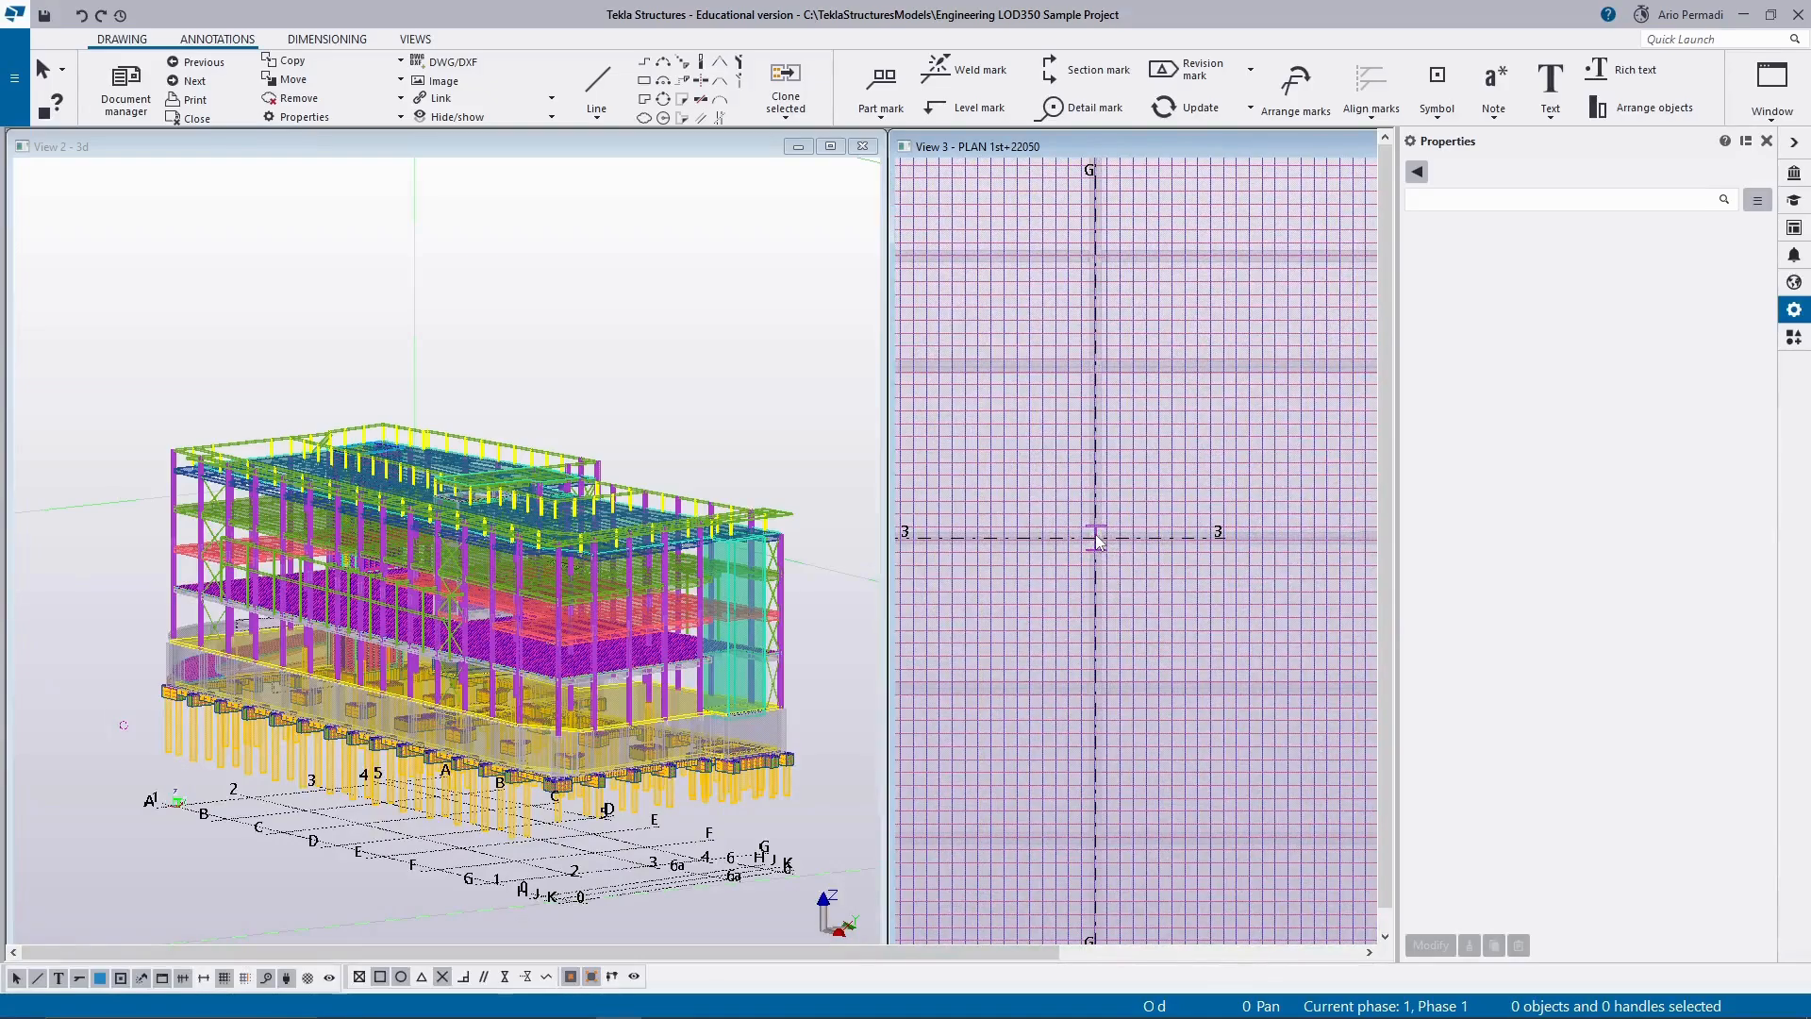
scroll(1097, 540, "down", 6)
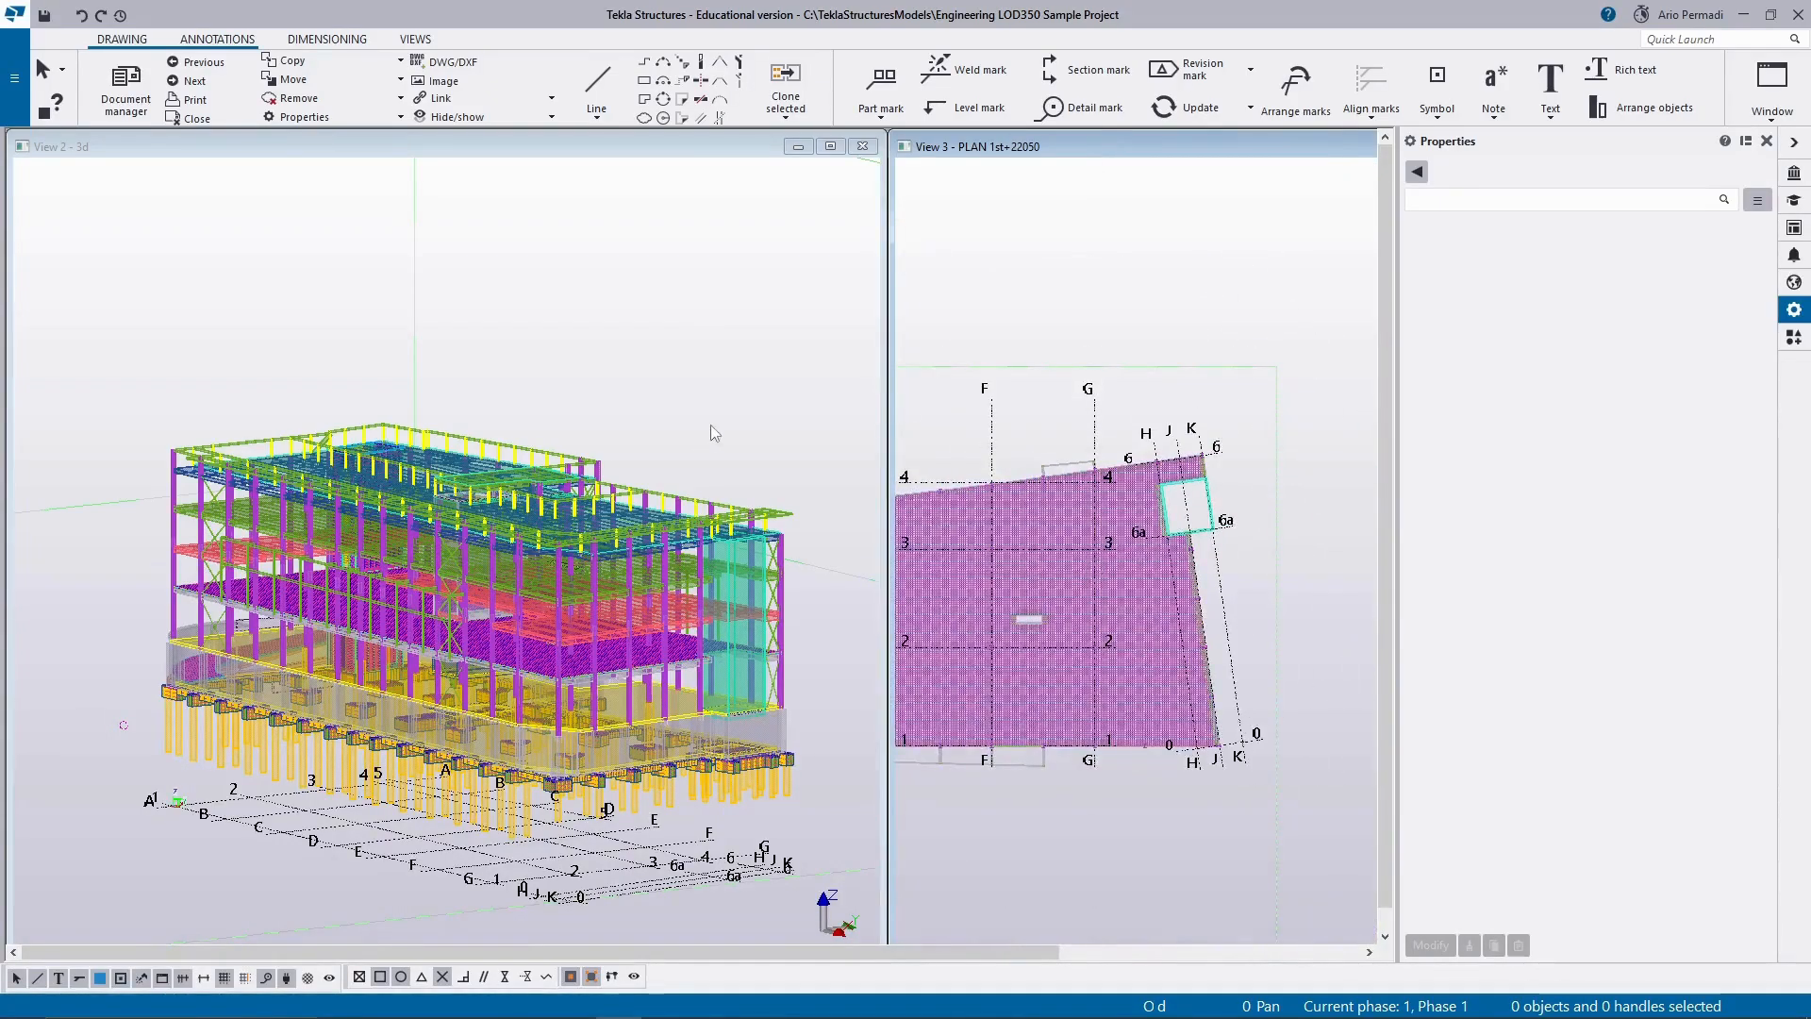
middle_click_drag(1113, 606, 1225, 564)
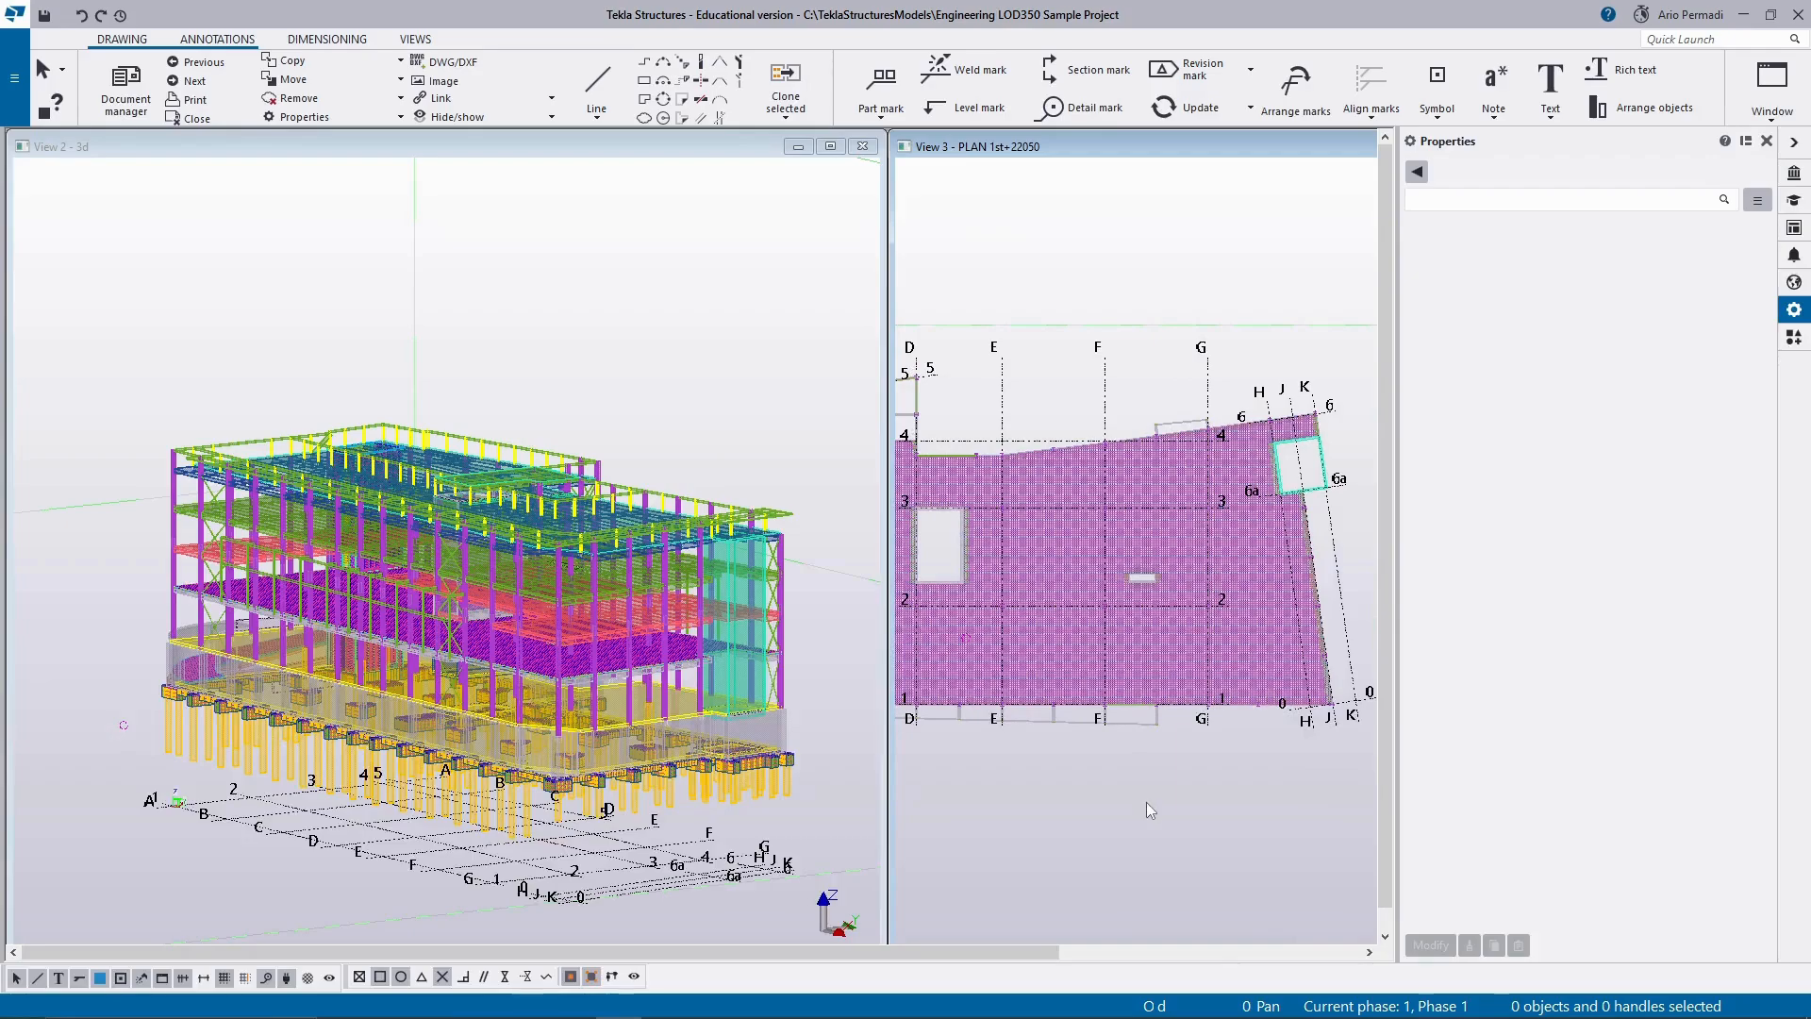
Minimize the 3D view and maximize the PLAN 1st+22050 view.
key("ctrl+2")
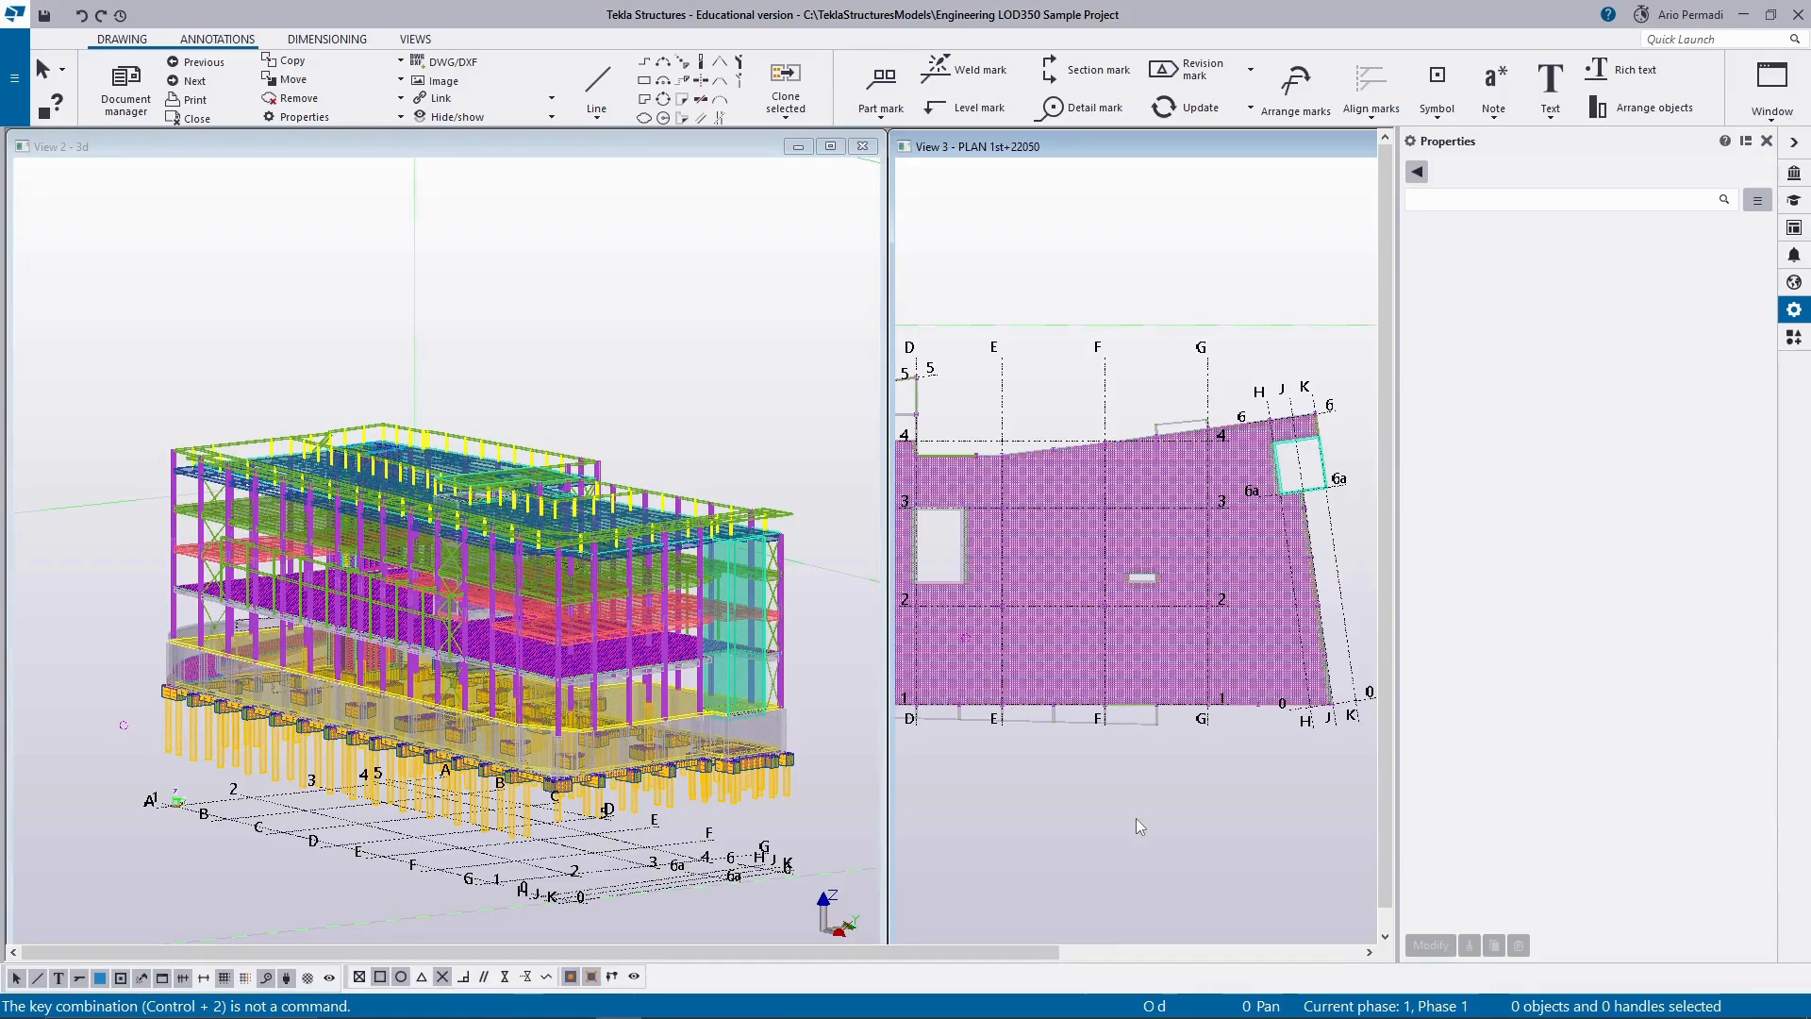
key("ctrl+3")
left_click(797, 149)
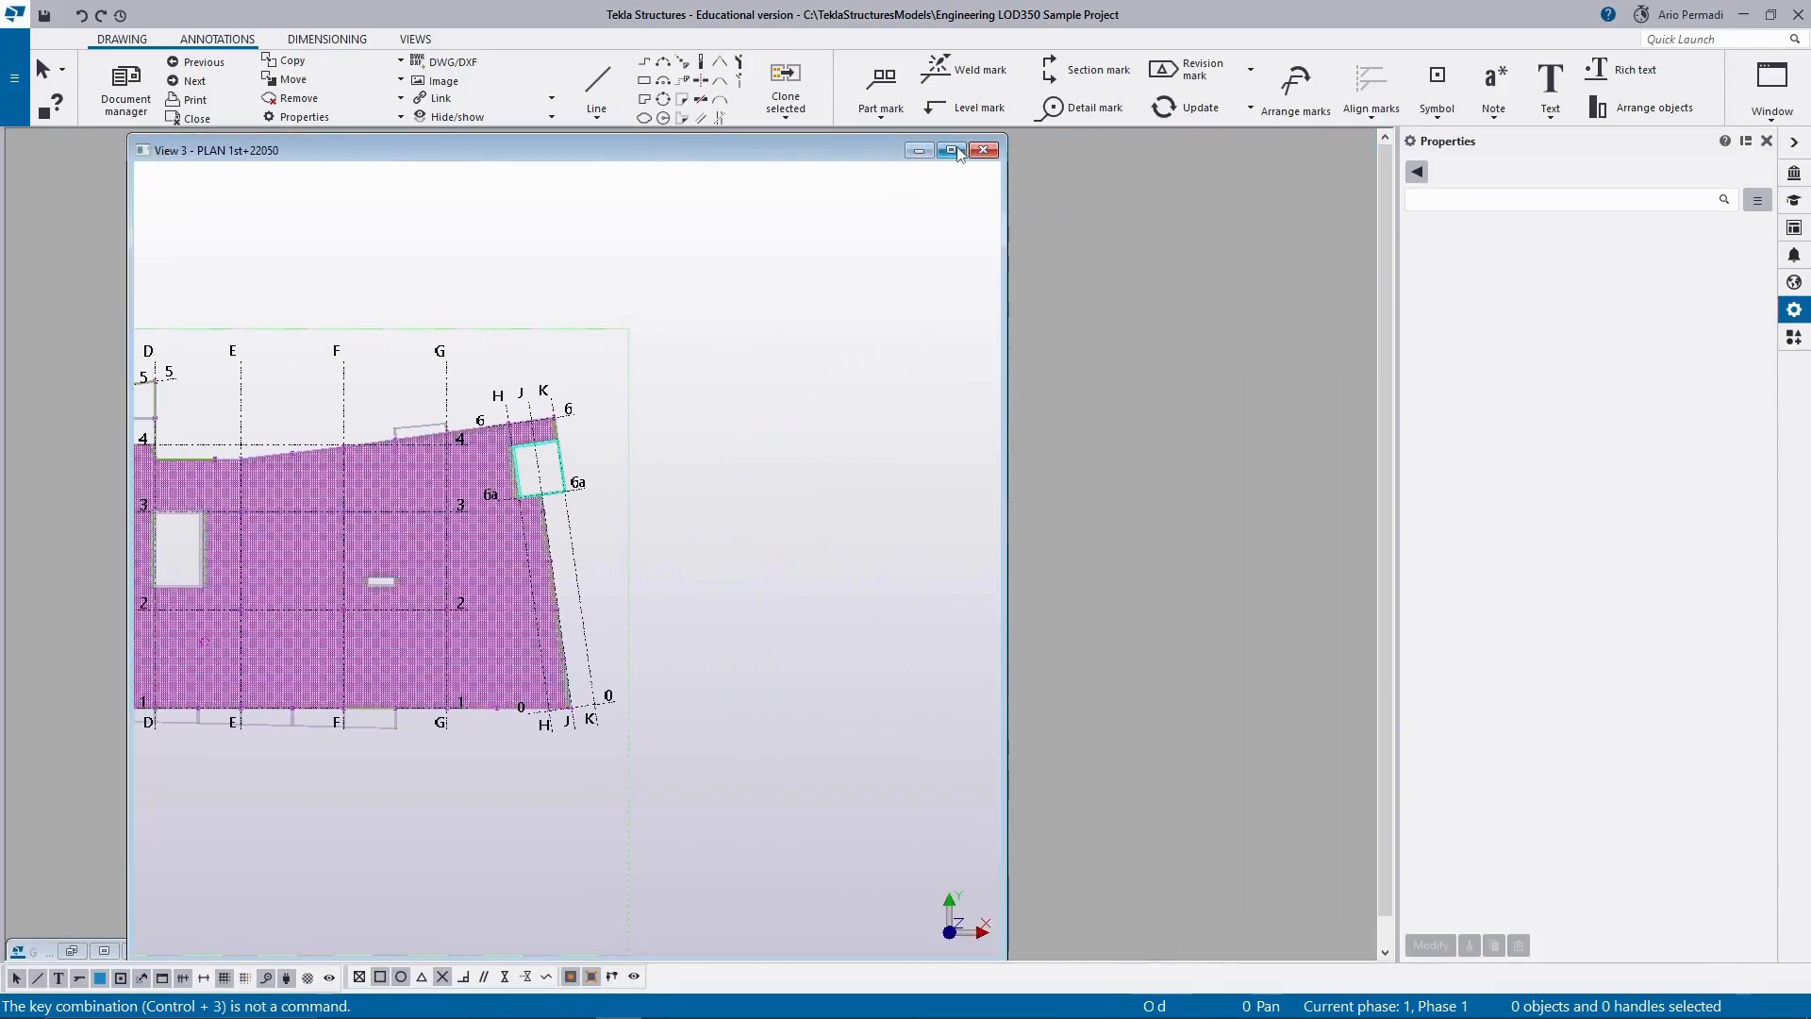
left_click(951, 150)
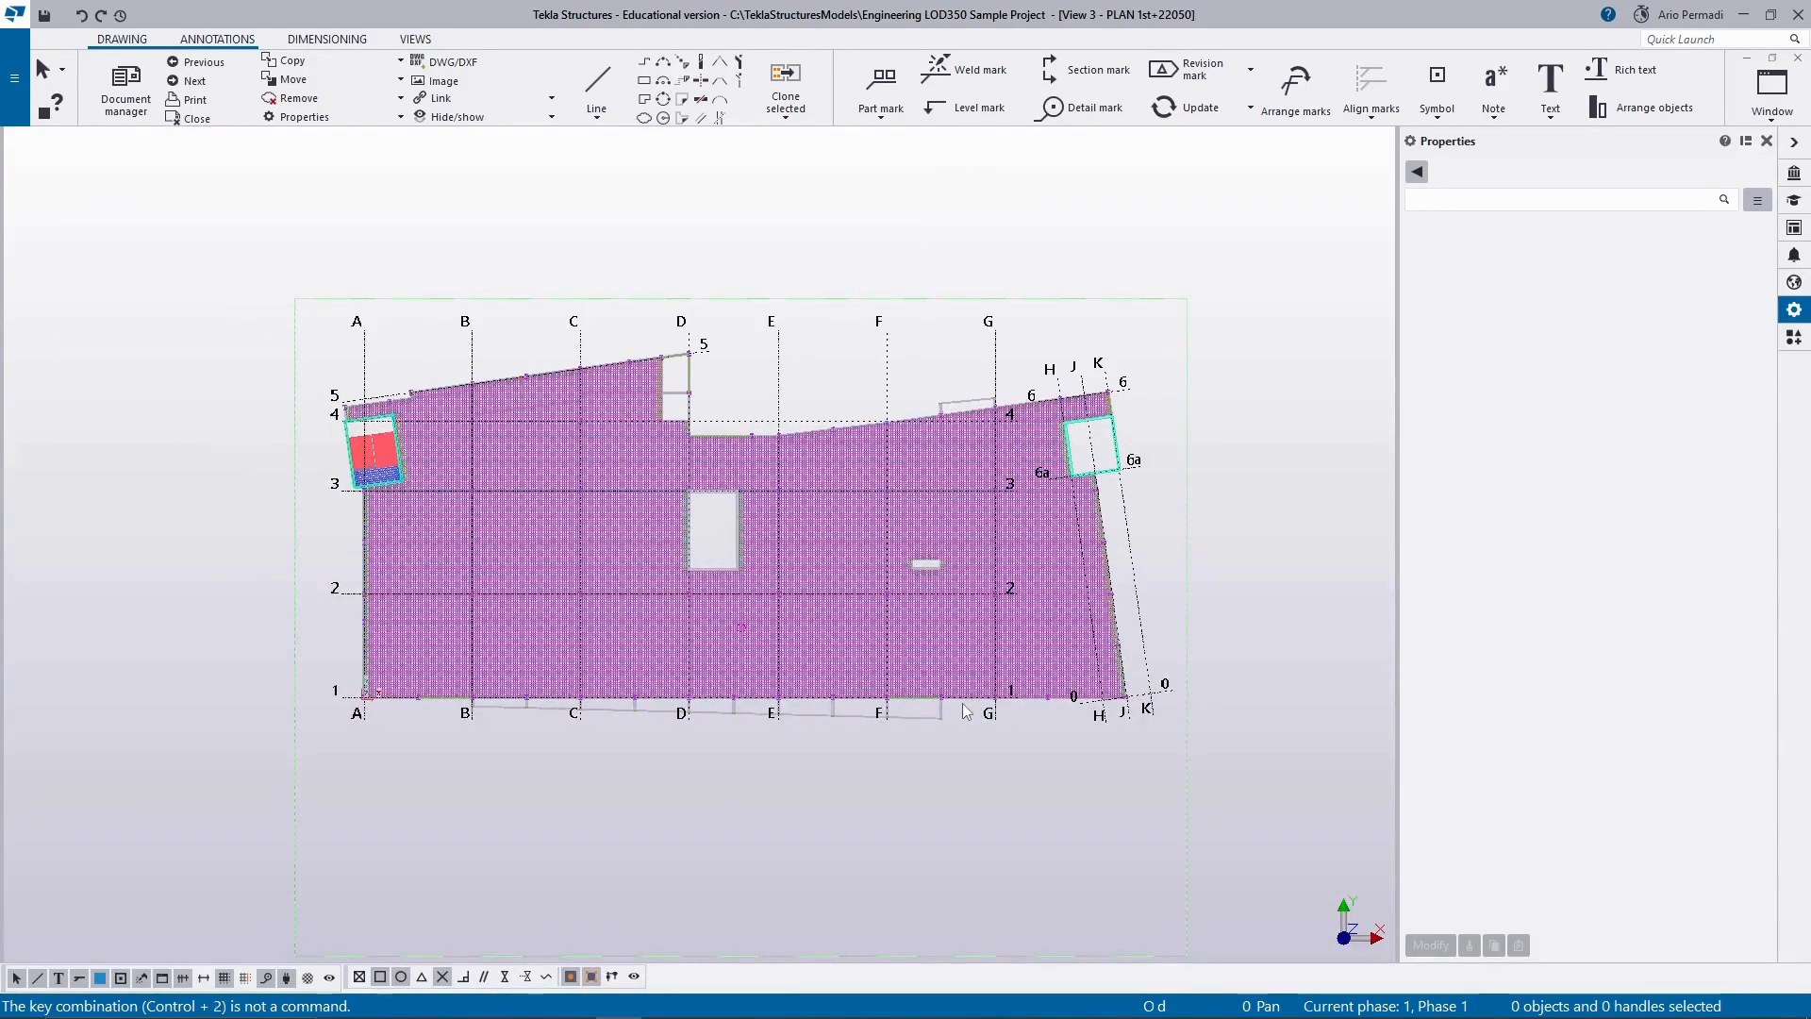
scroll(965, 713, "up", 2)
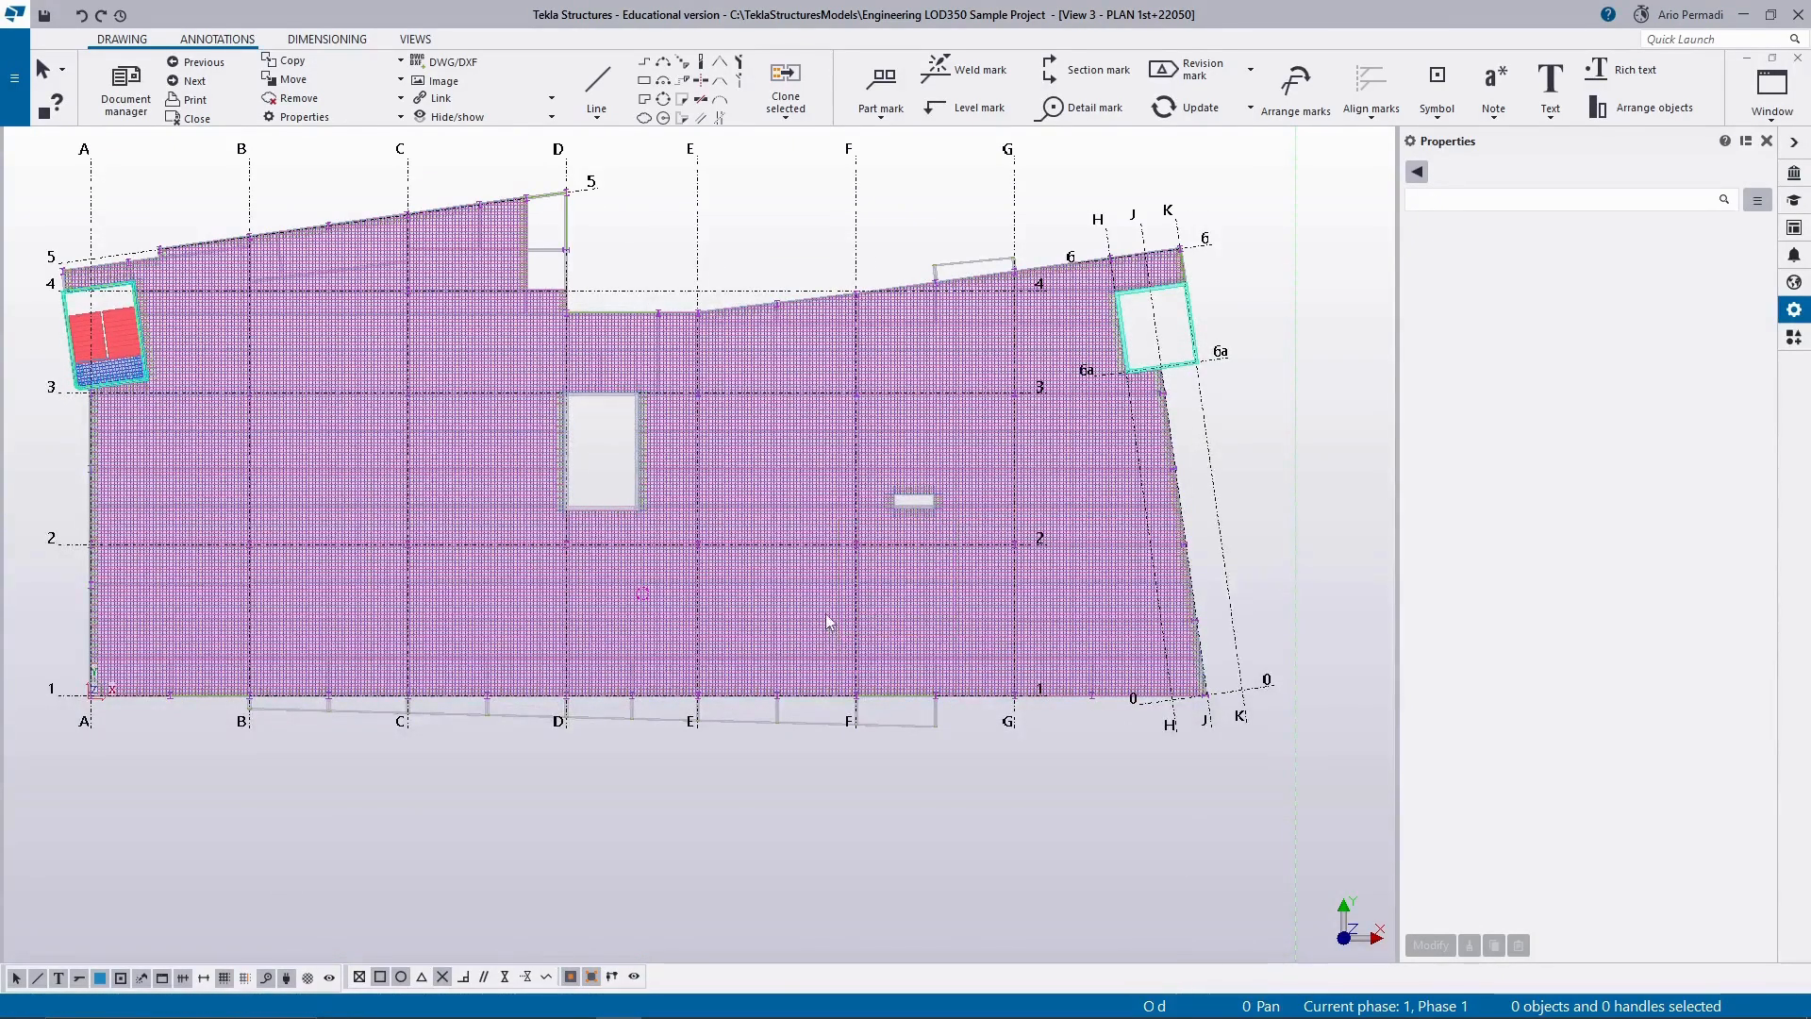
Close the general arrangement drawing and keep its changes without marking it ready for issuing.
mouse_move(614, 1010)
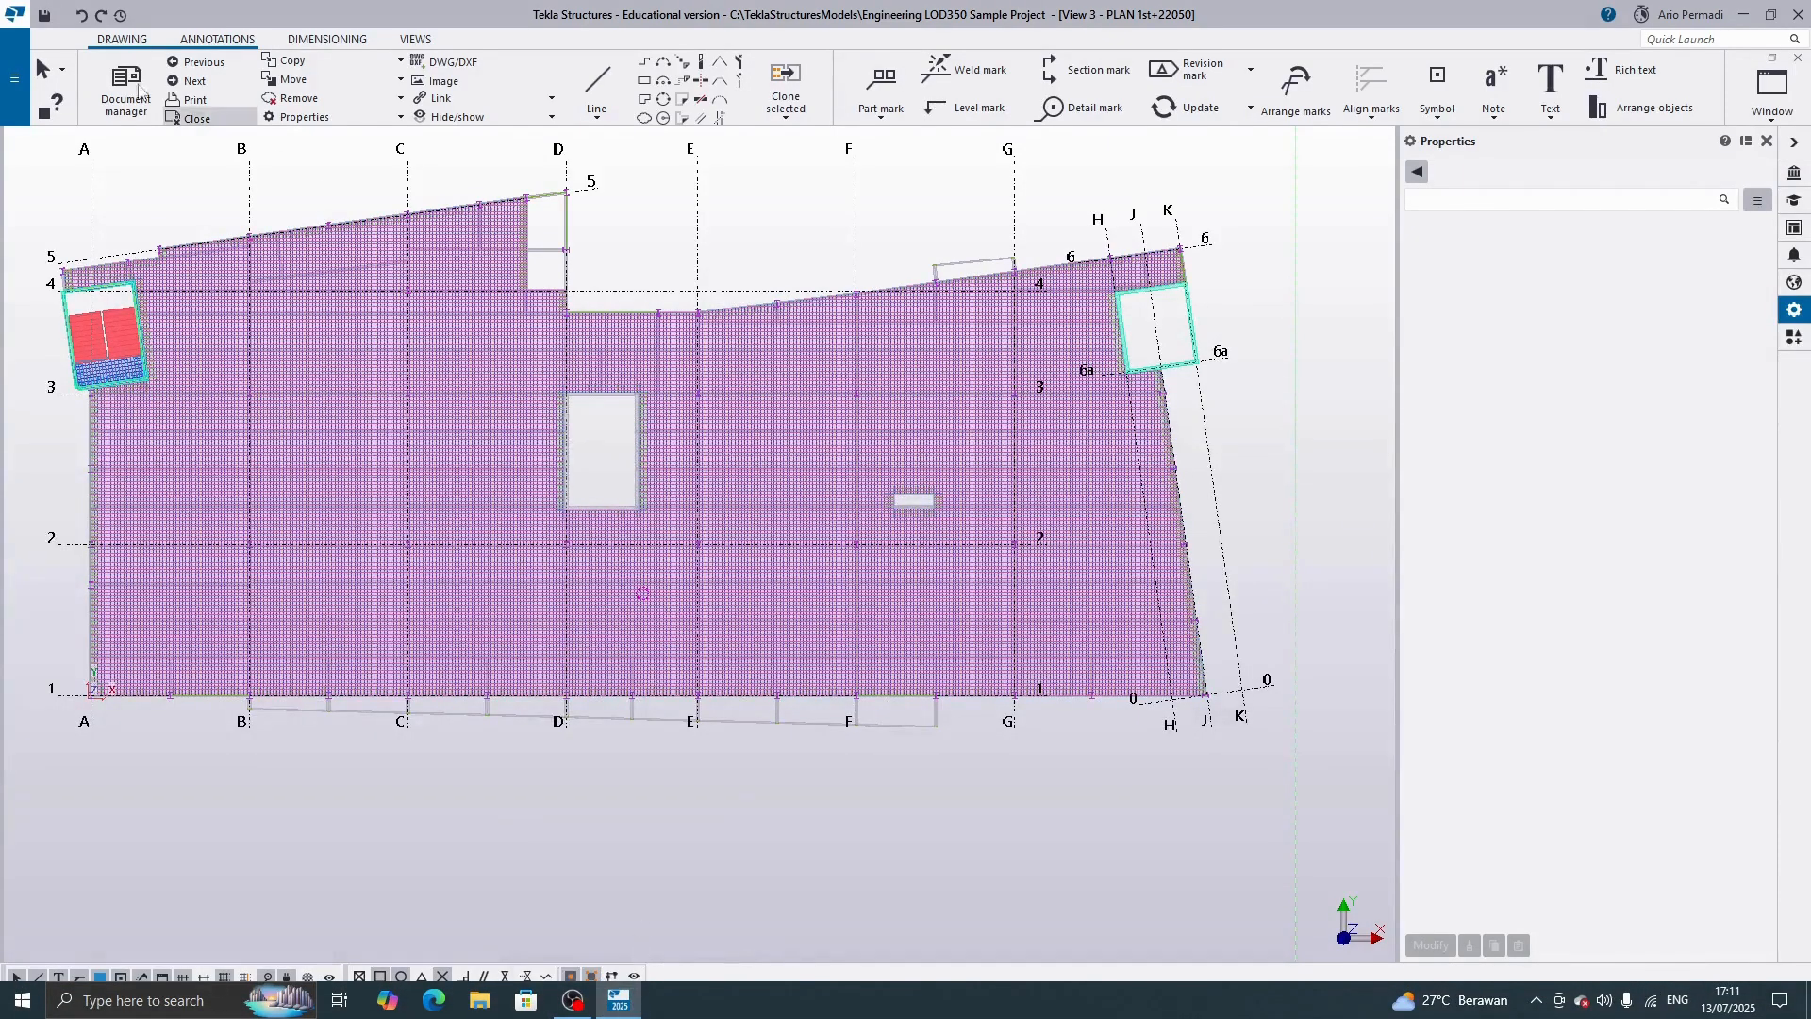
left_click(15, 77)
left_click(106, 165)
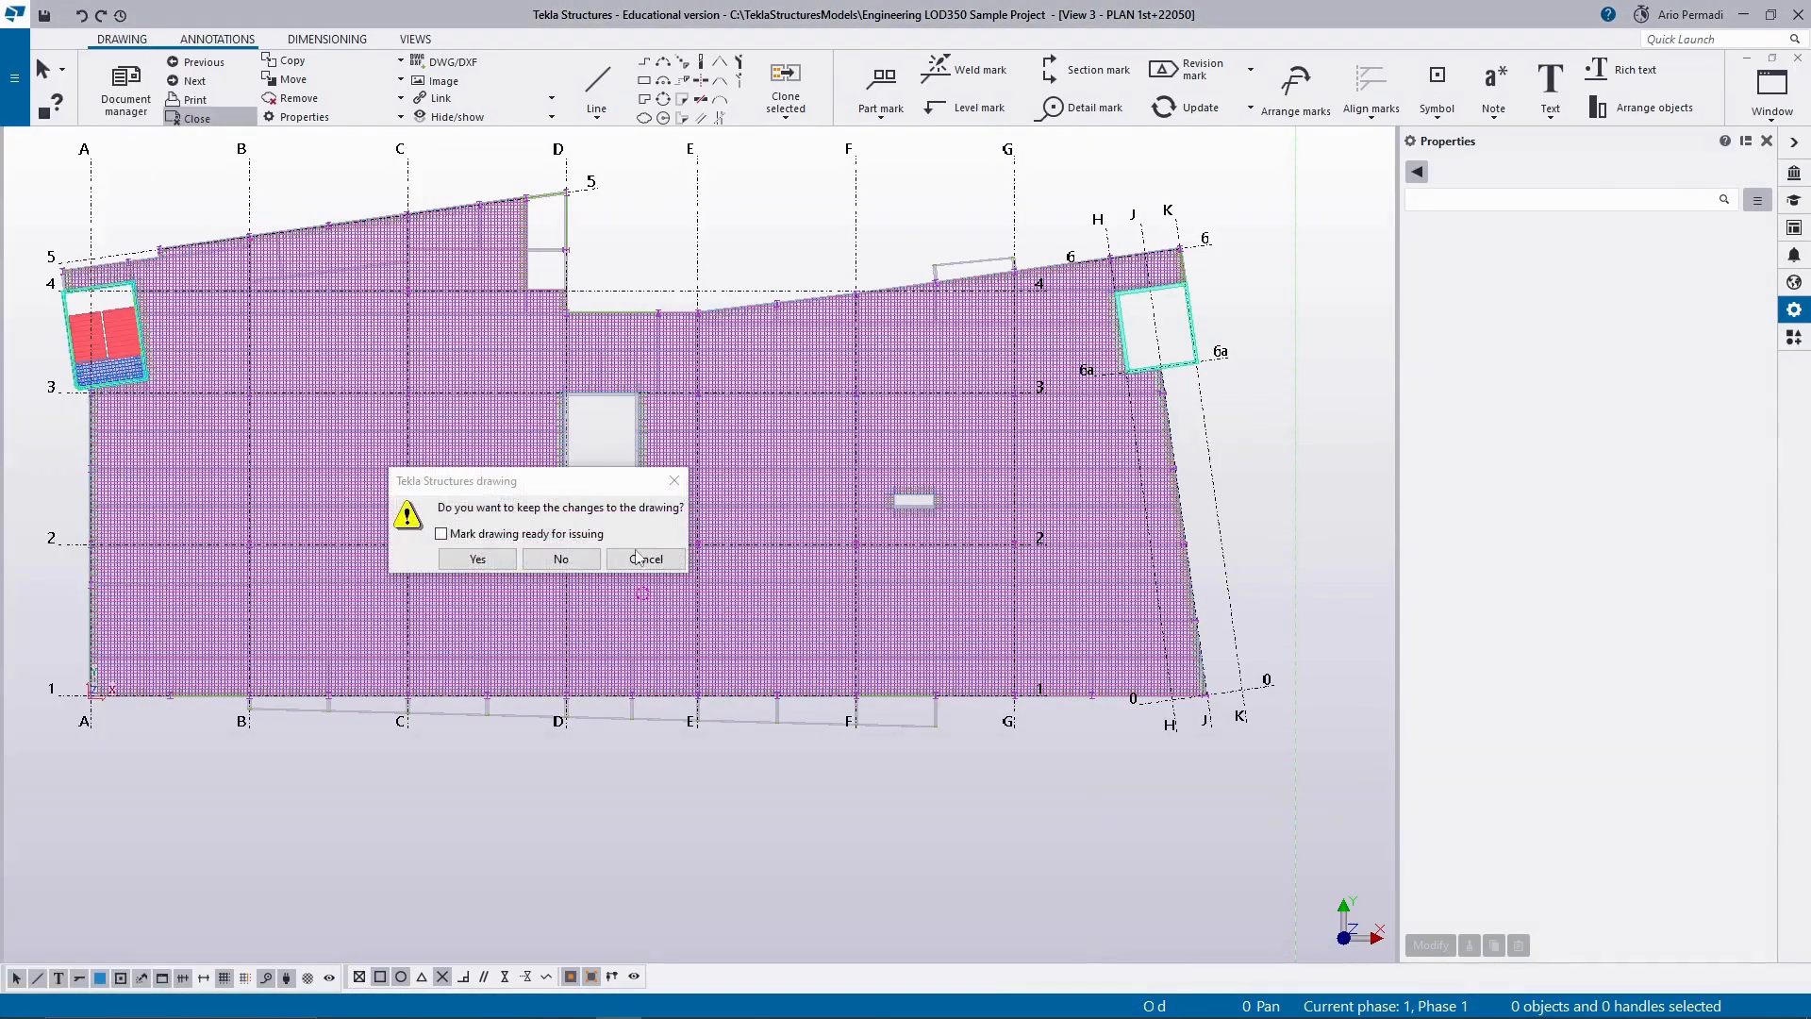
left_click(441, 534)
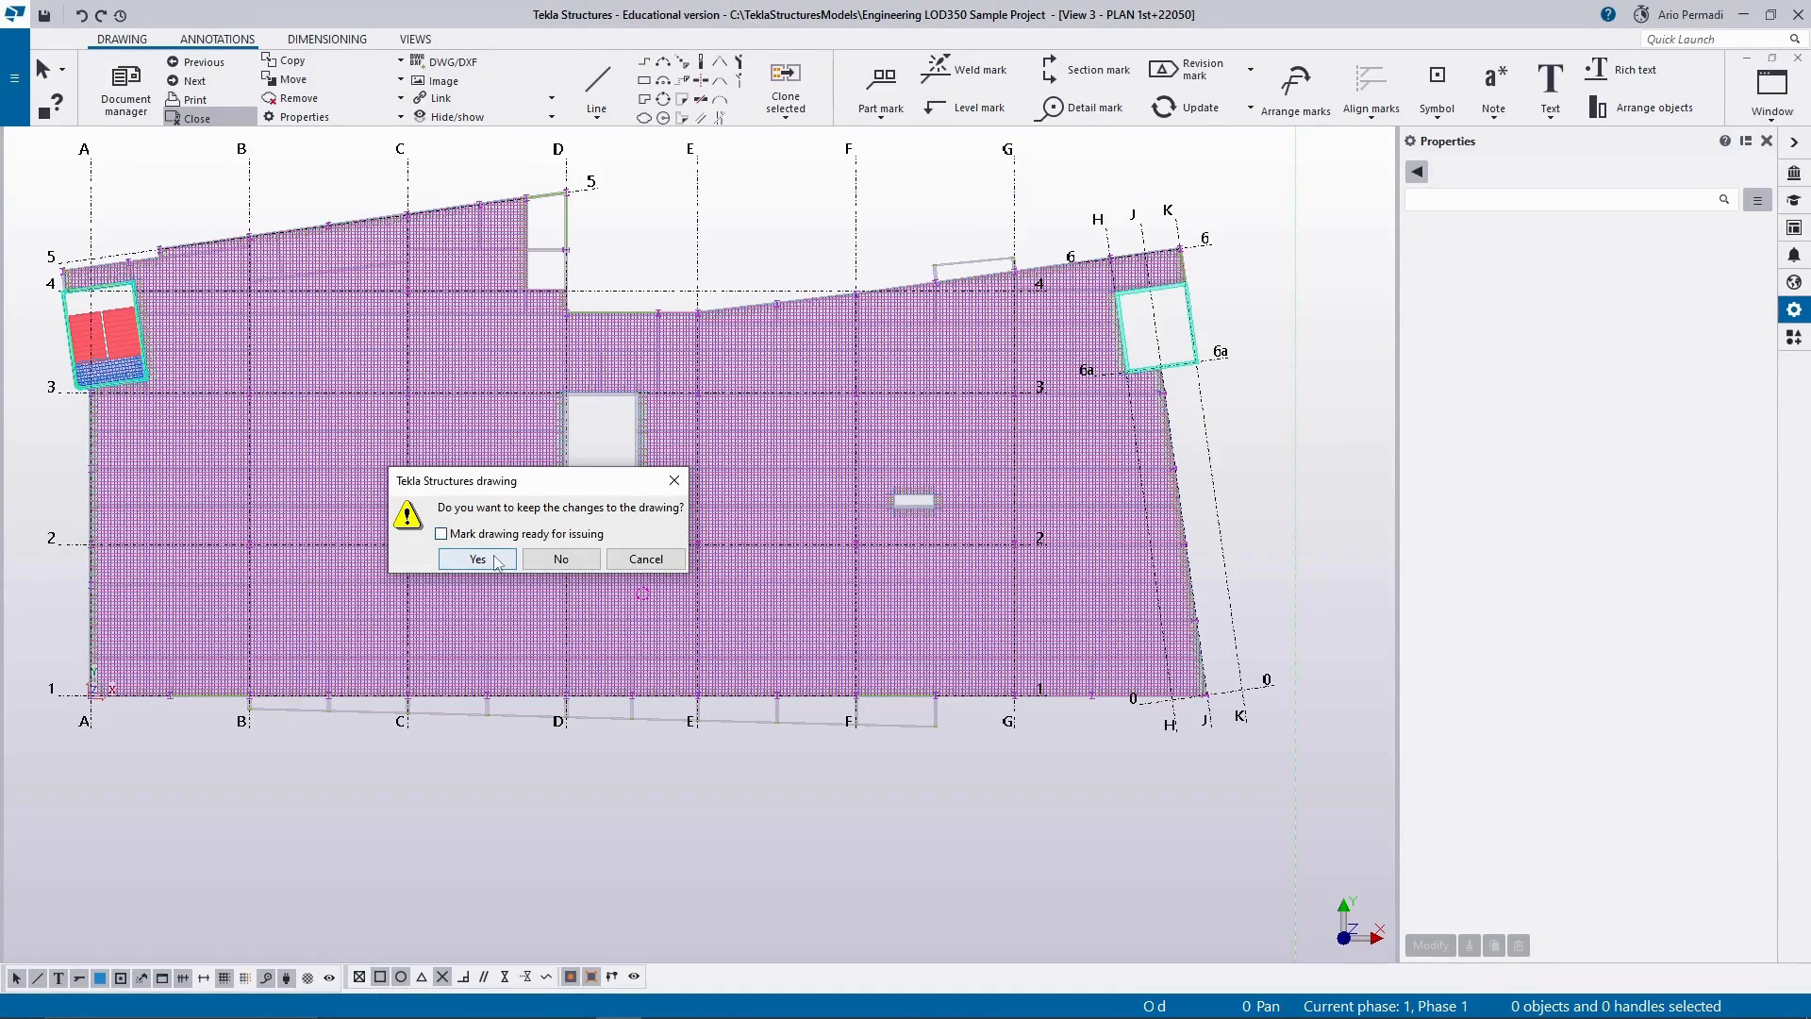
left_click(494, 558)
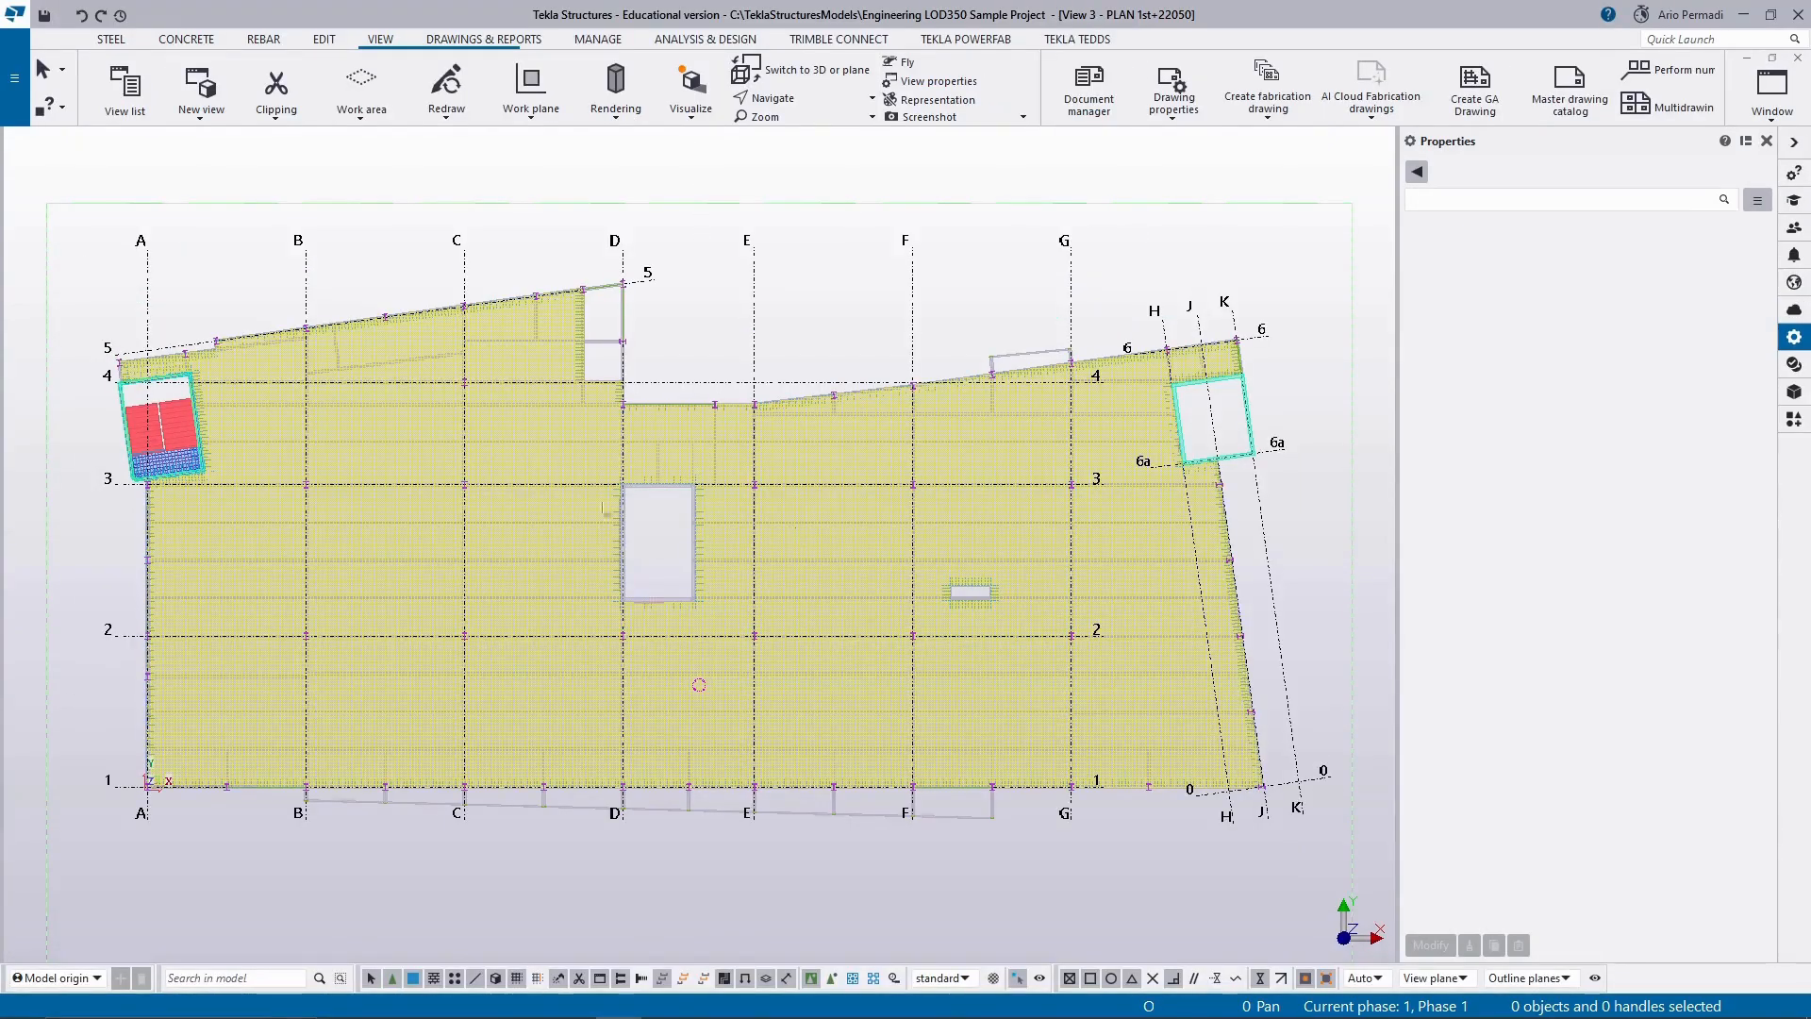
Set the selection filter to Object - Concrete column for the PLAN 1st+22050 view.
left_click(869, 608)
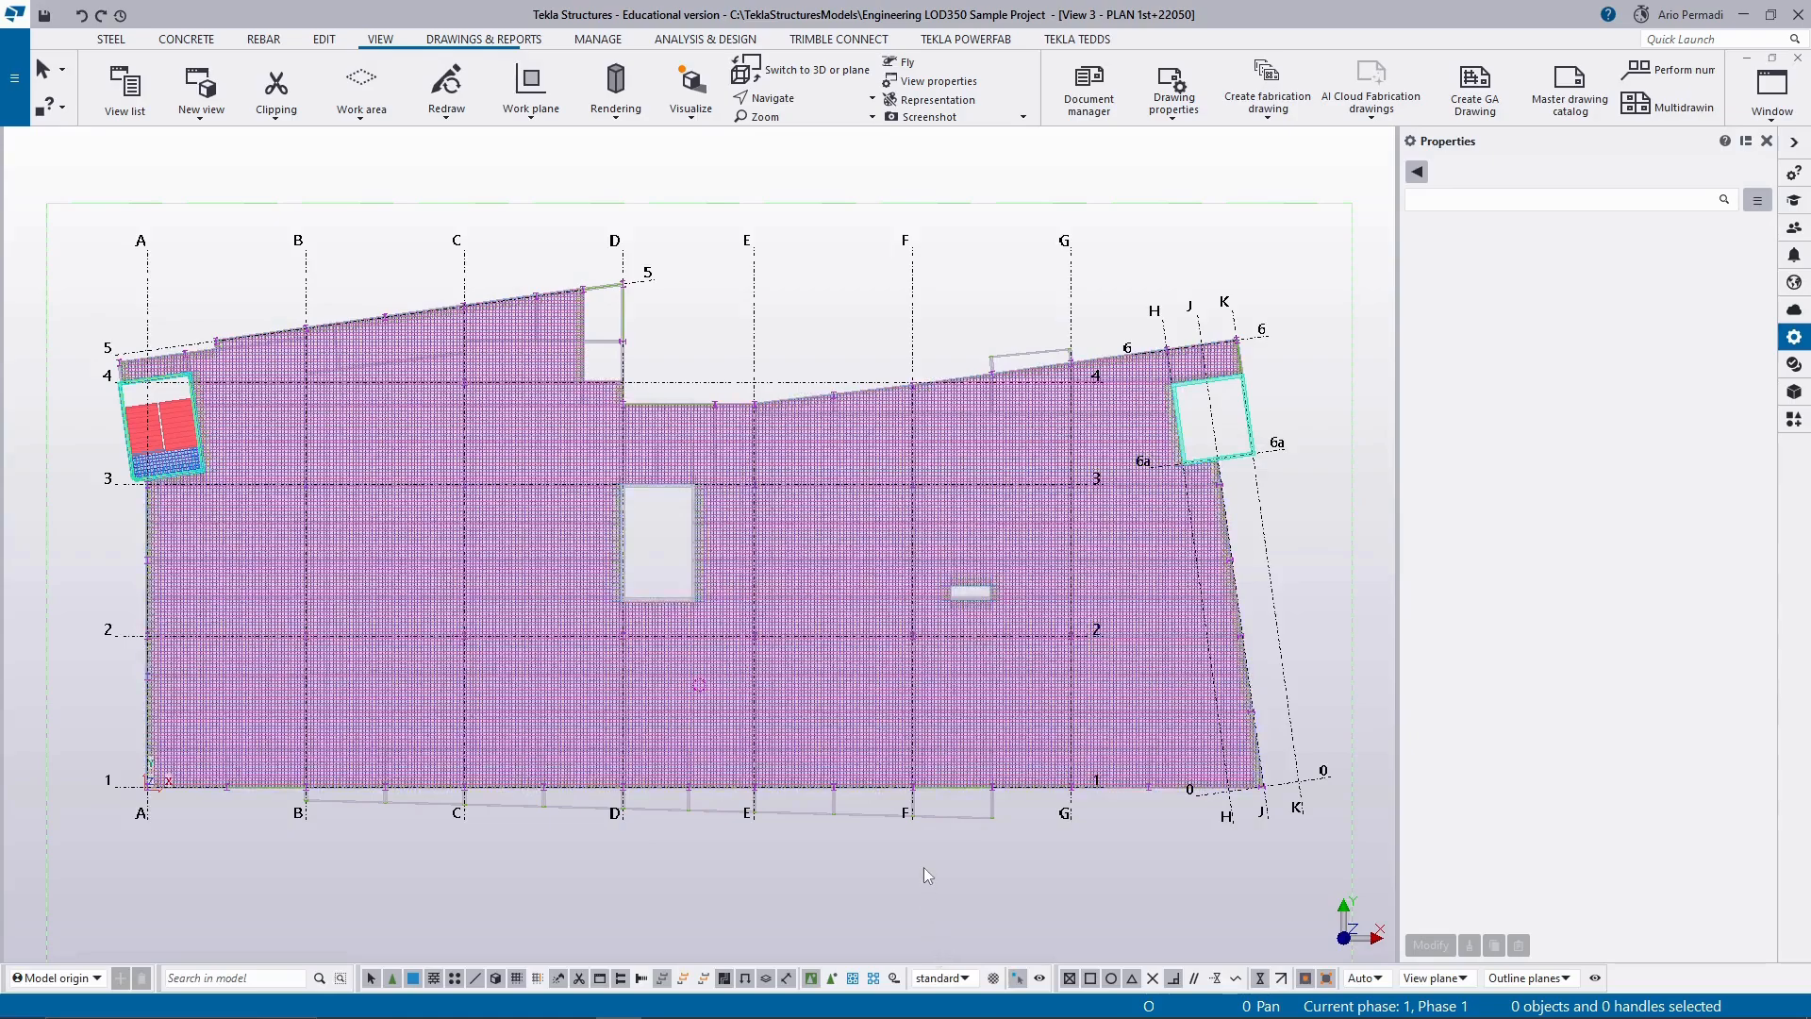
scroll(893, 861, "down", 2)
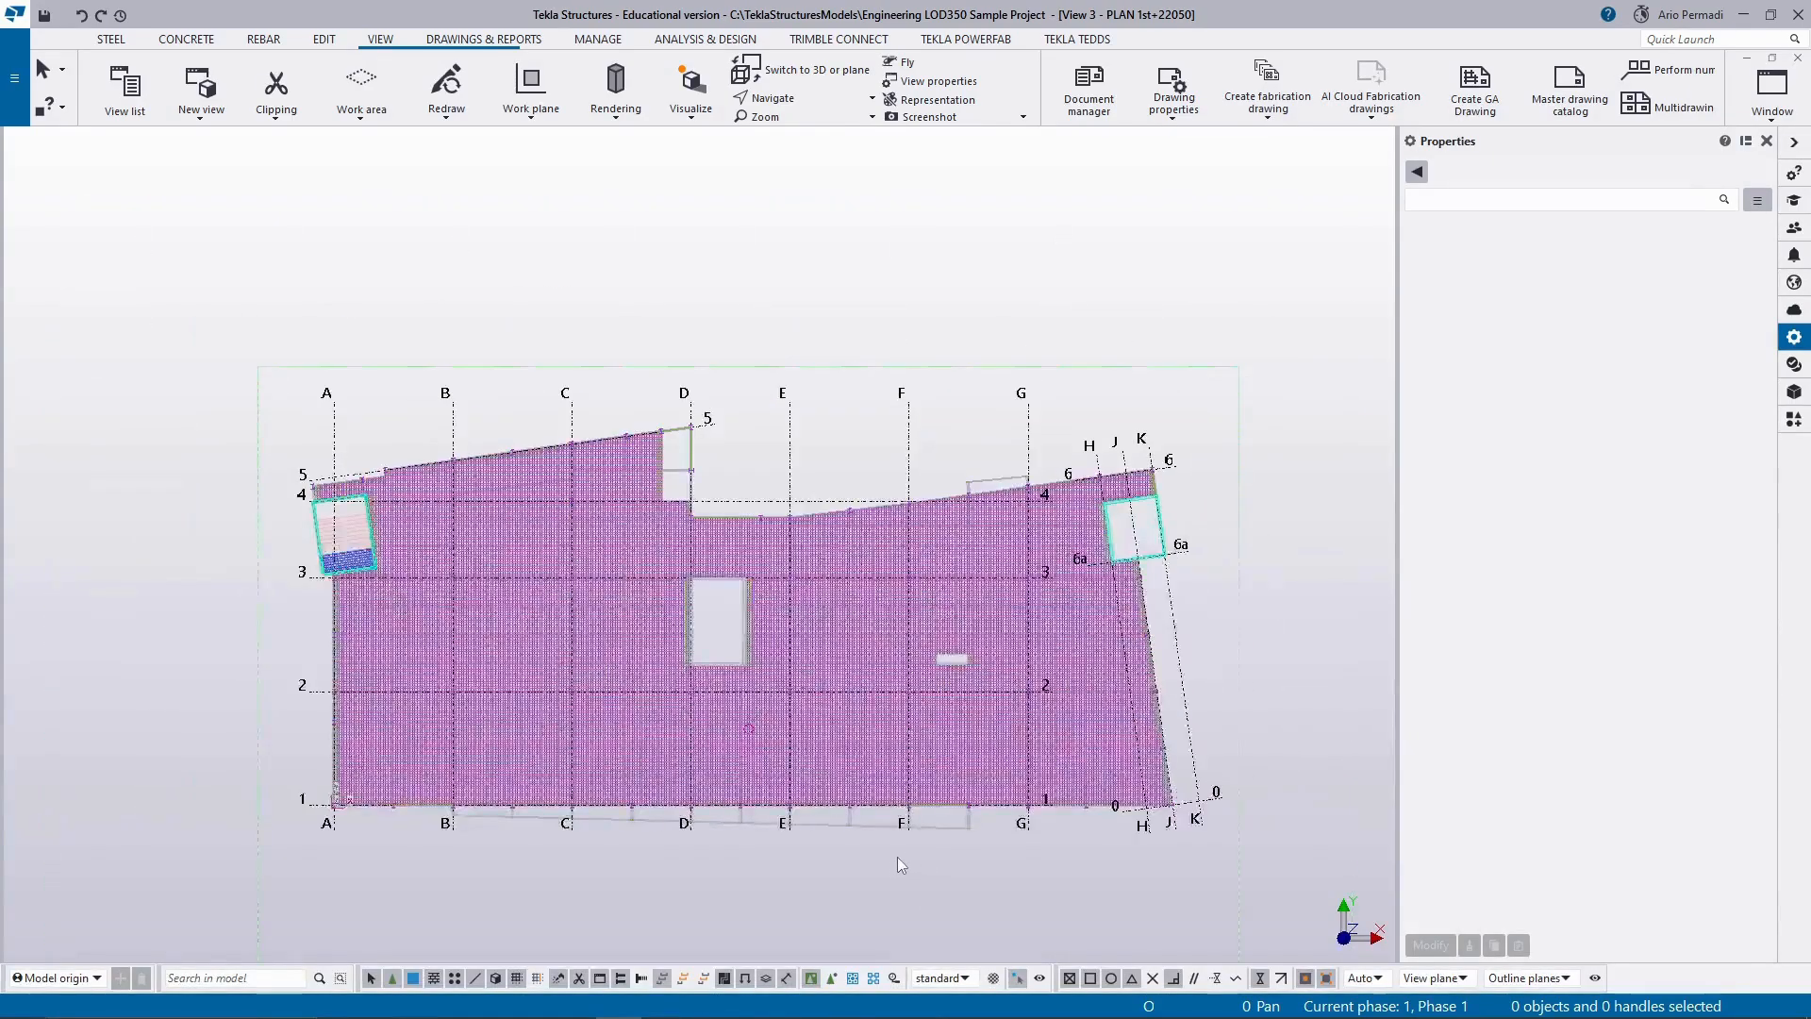
scroll(897, 857, "up", 3)
left_click(966, 978)
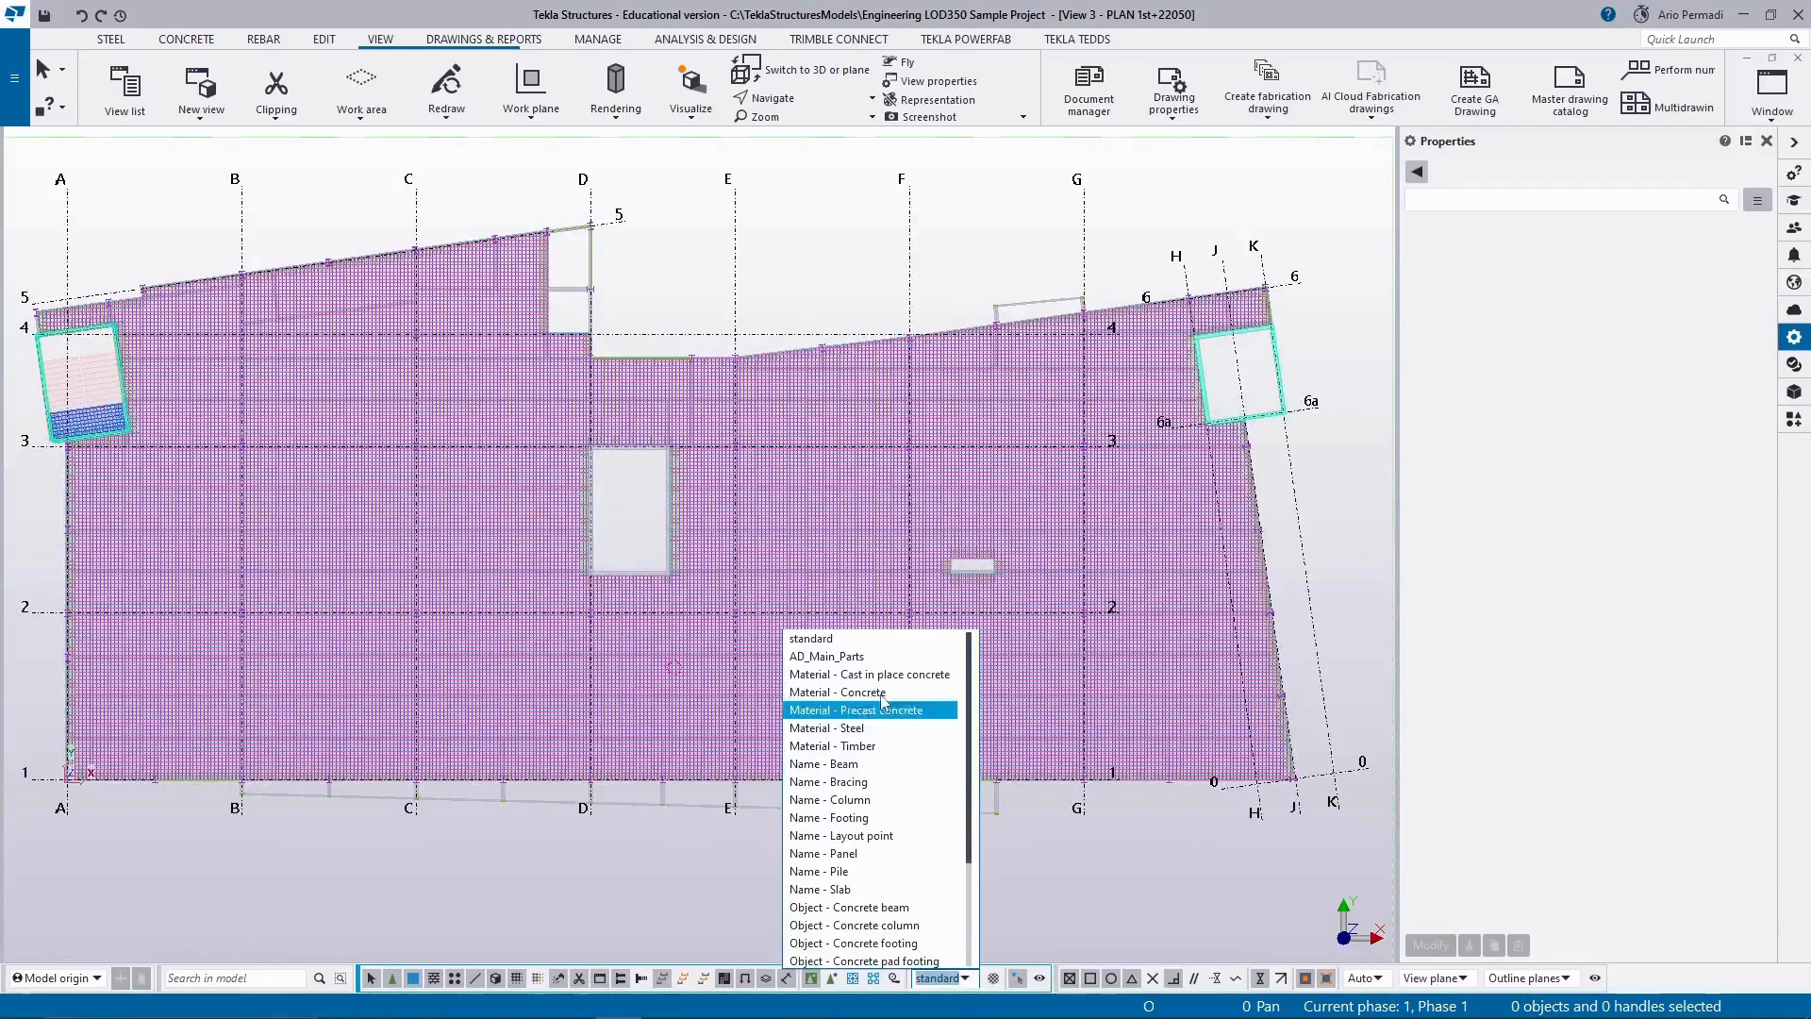
scroll(878, 749, "down", 2)
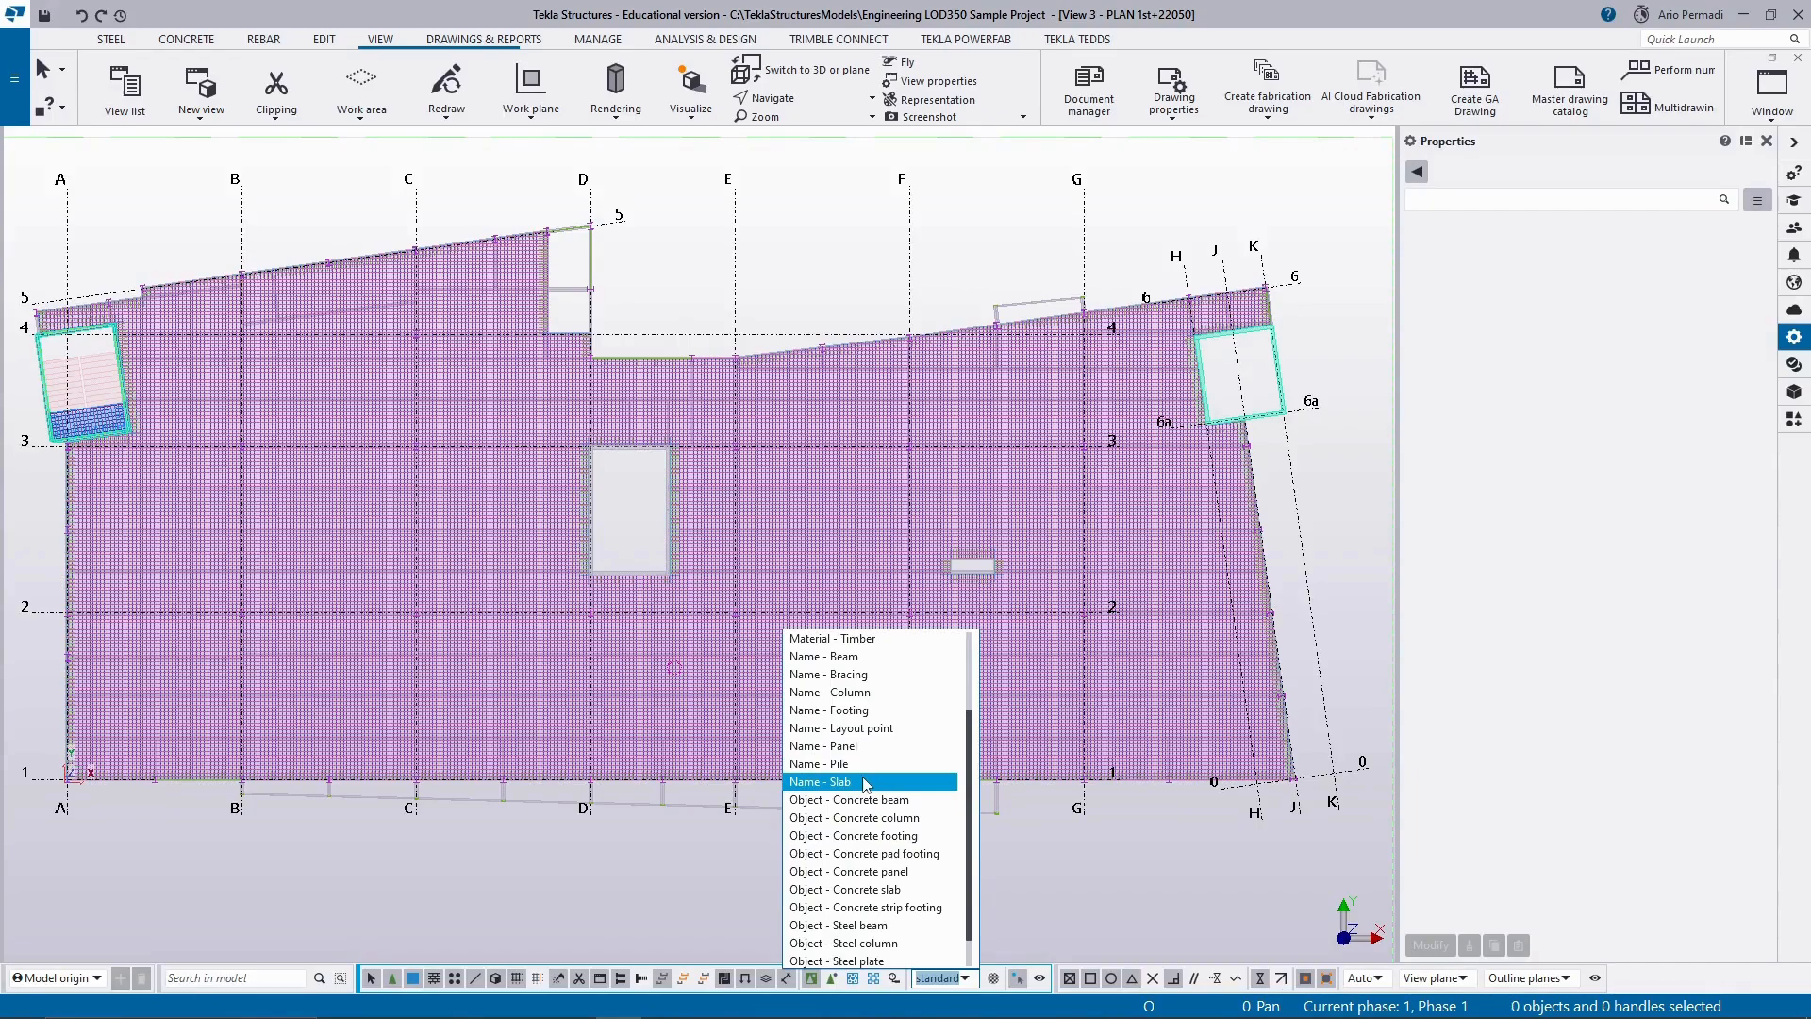
left_click(926, 819)
scroll(972, 443, "up", 3)
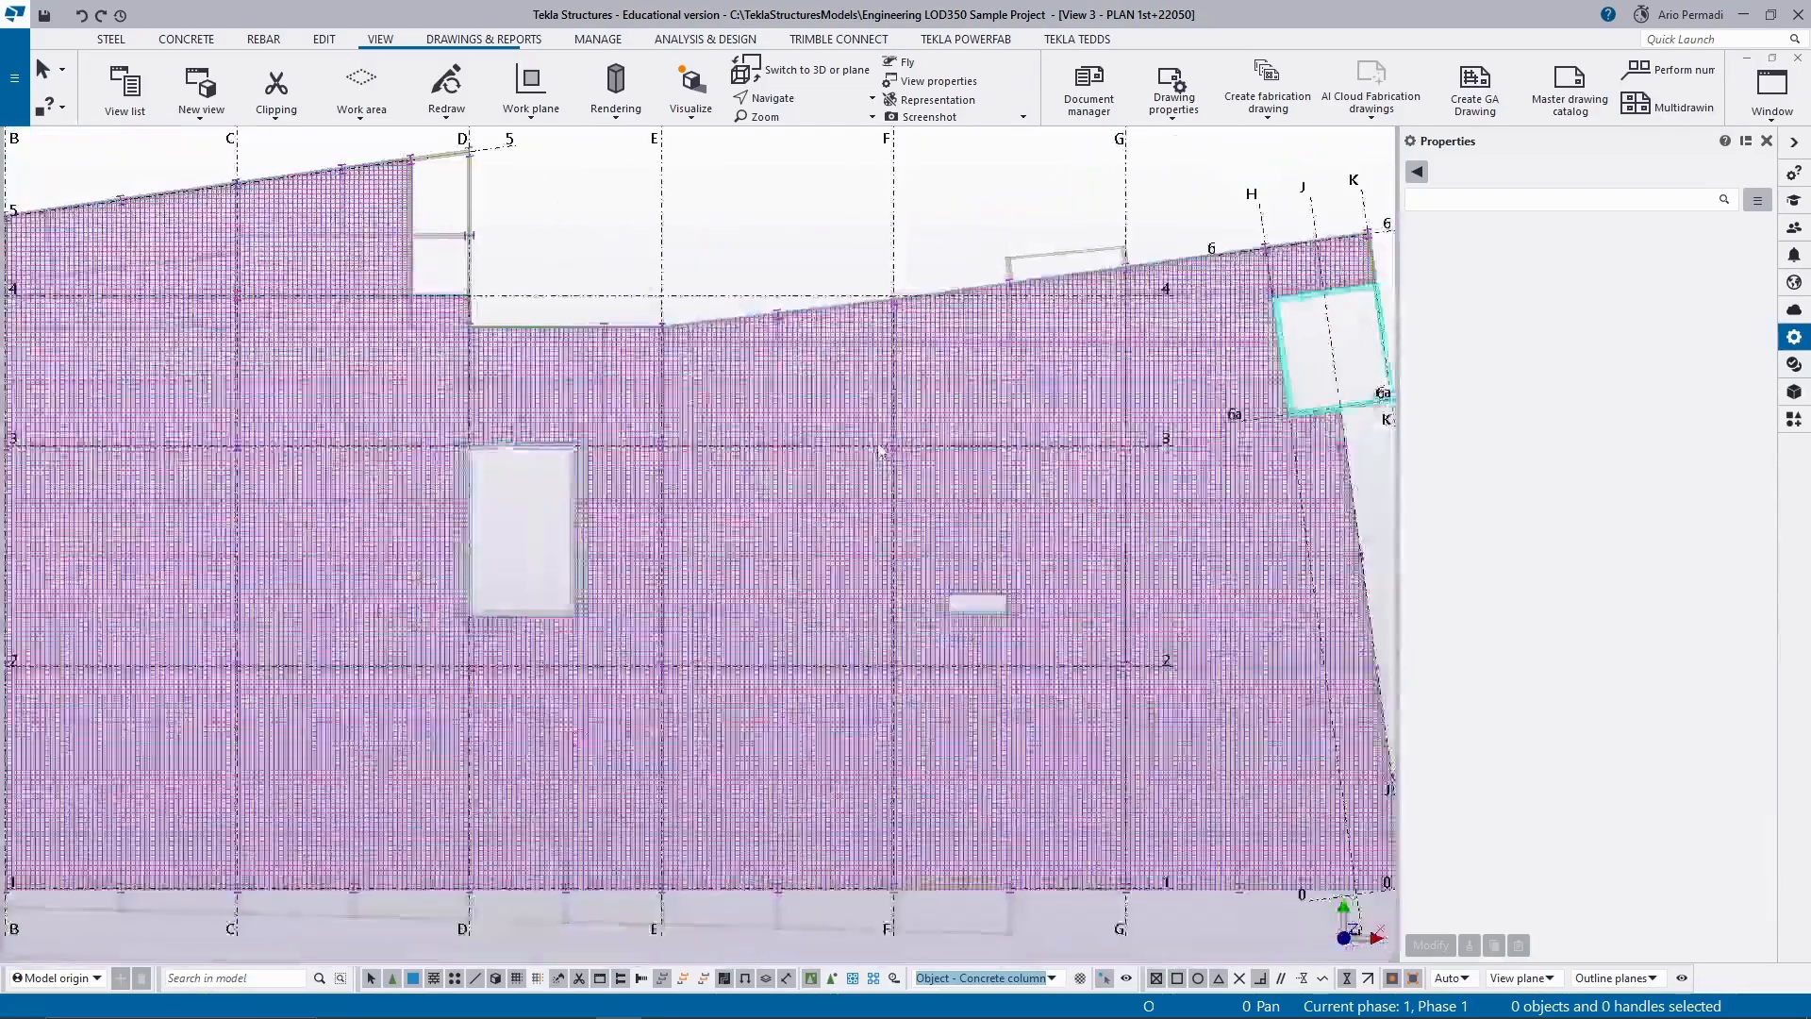
scroll(882, 449, "down", 2)
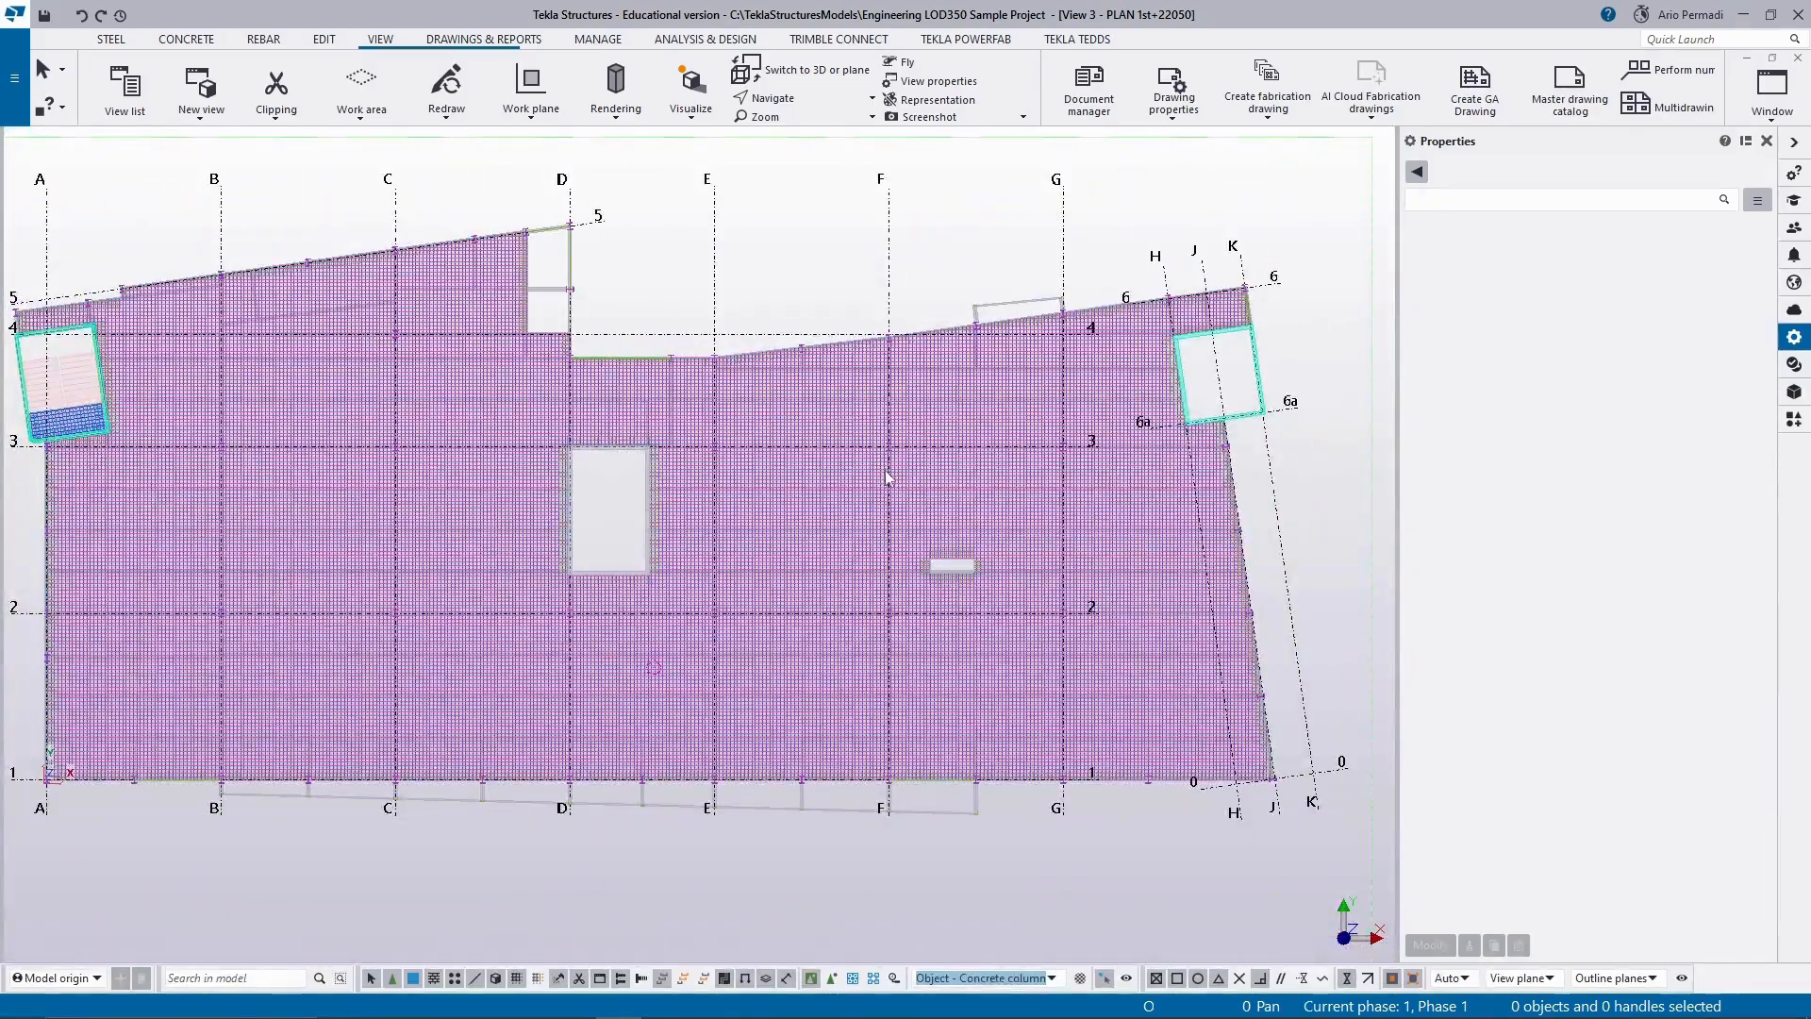
Try to area-select the columns around grids F to G between axes 2 and 3.
middle_click_drag(889, 472, 901, 478)
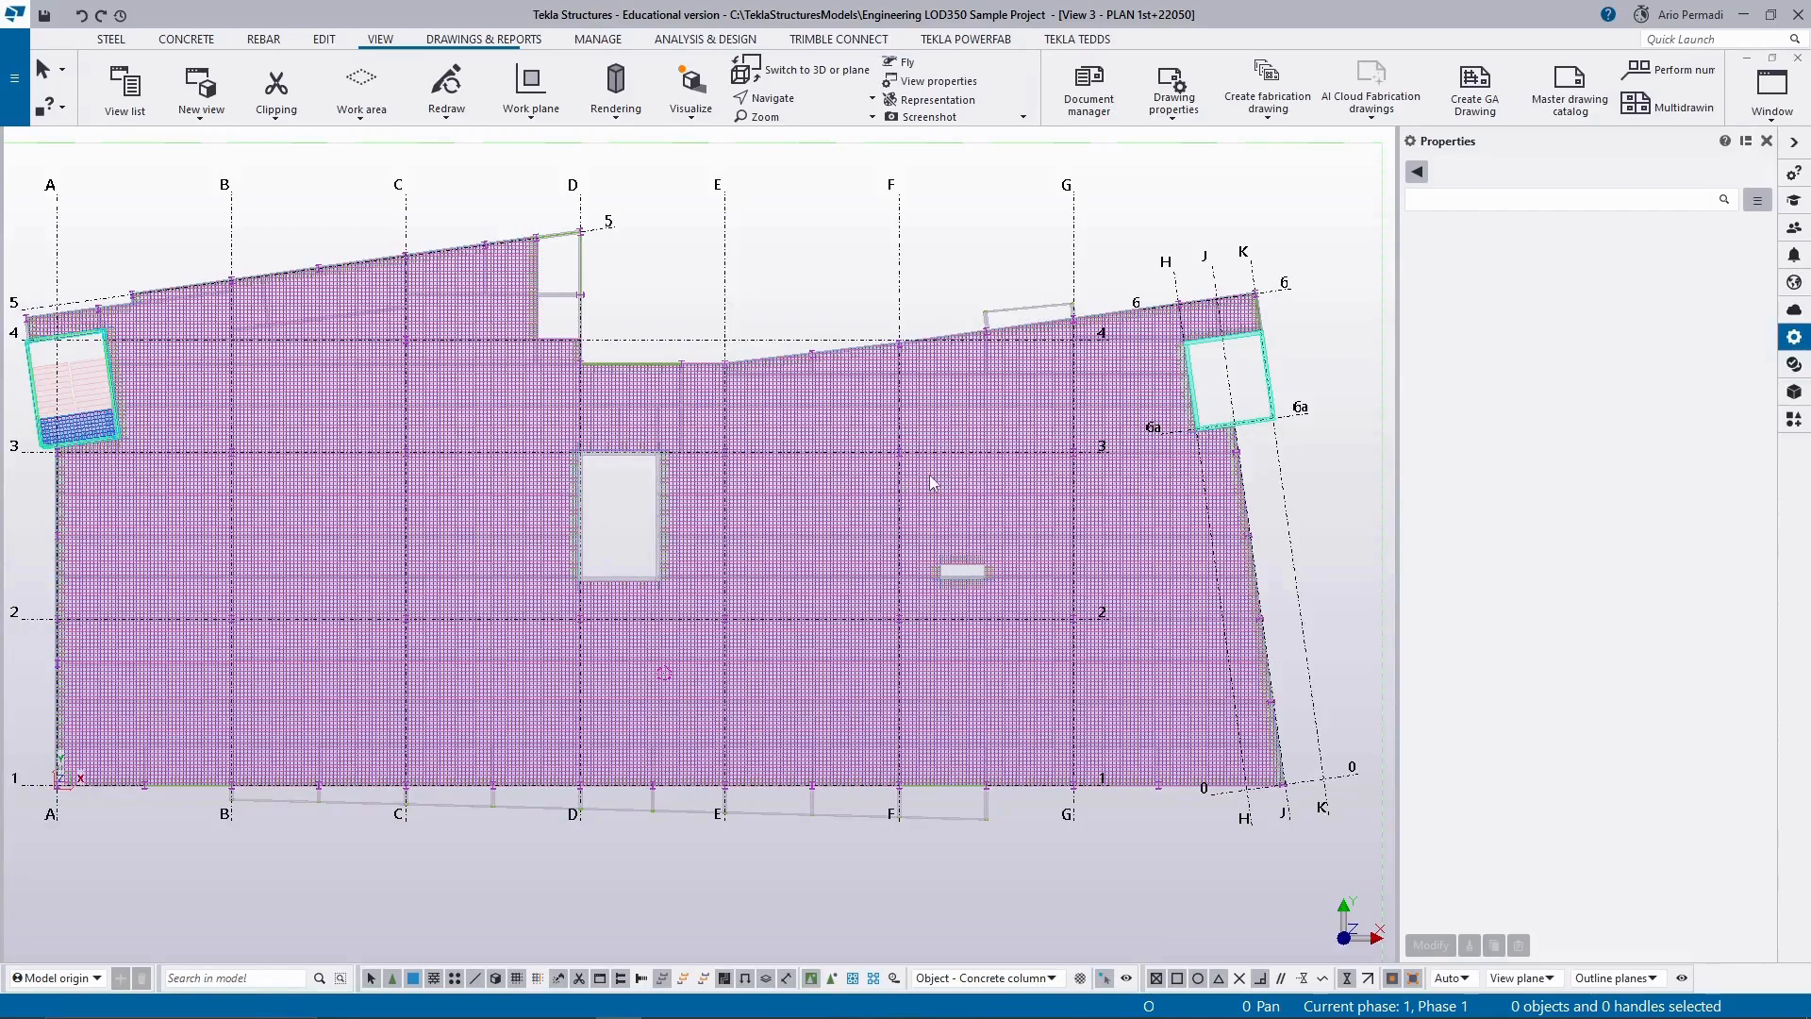
scroll(898, 572, "up", 1)
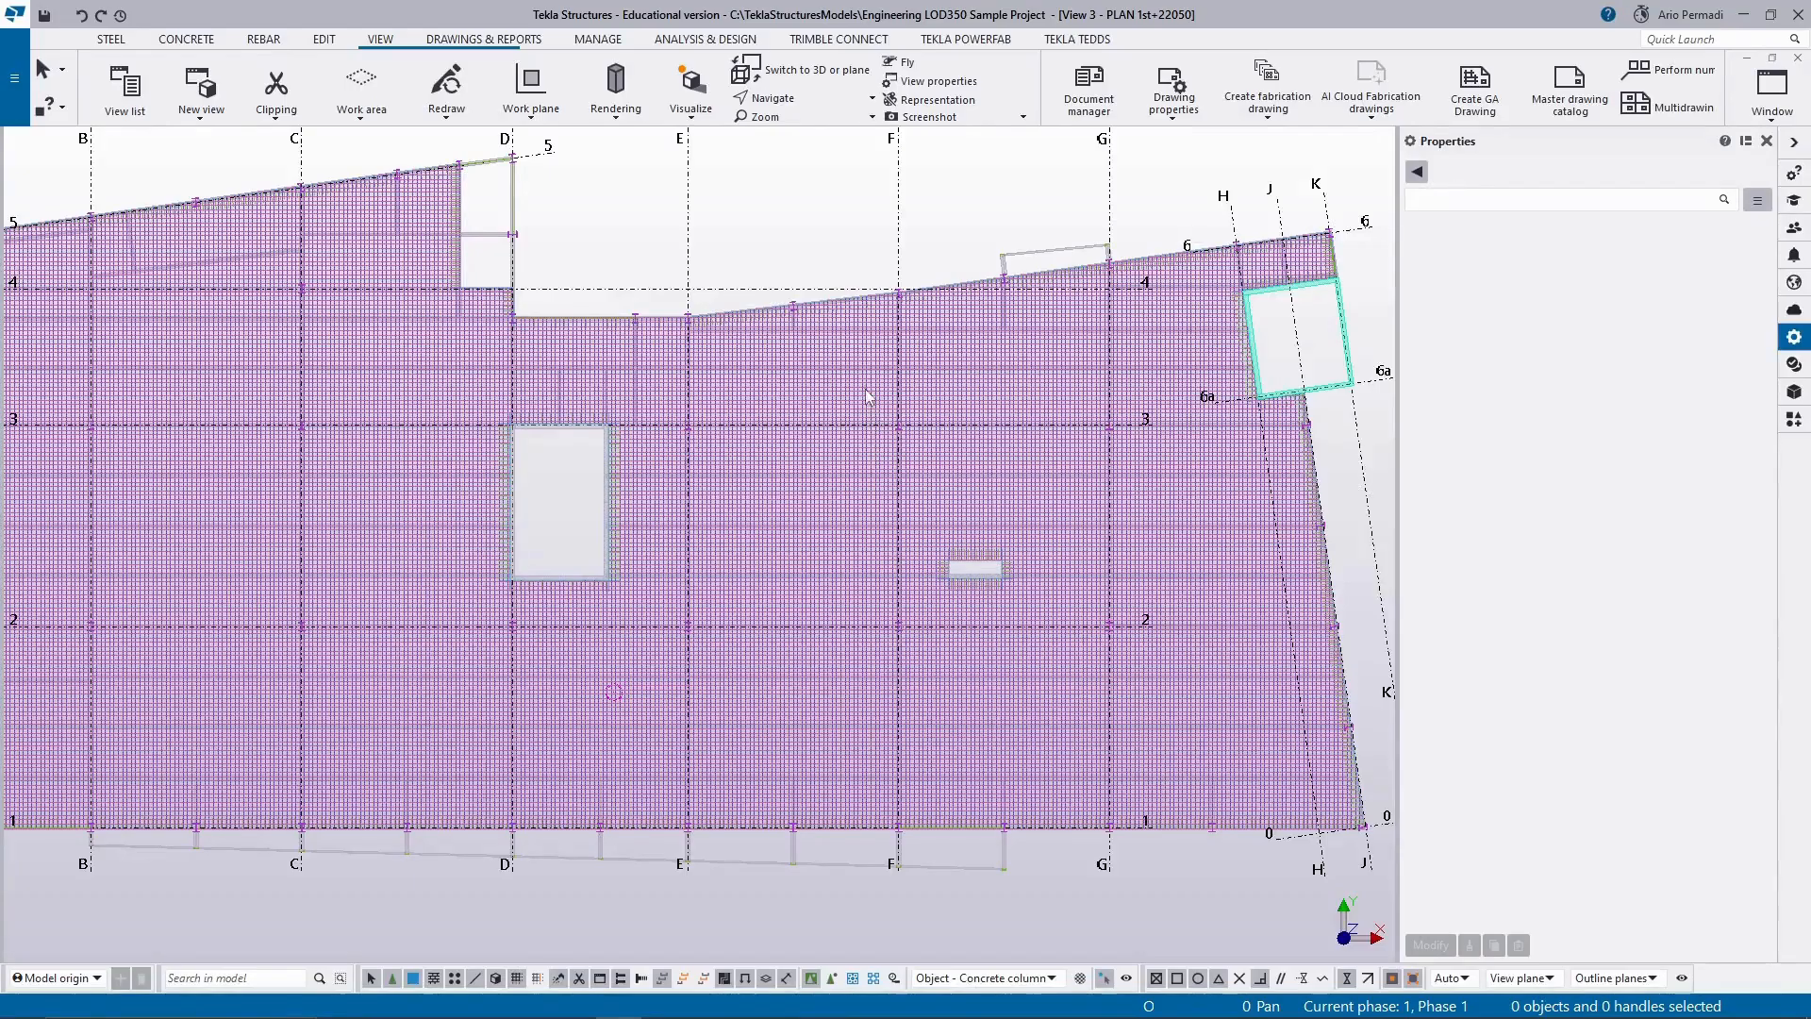
left_click_drag(868, 396, 1143, 706)
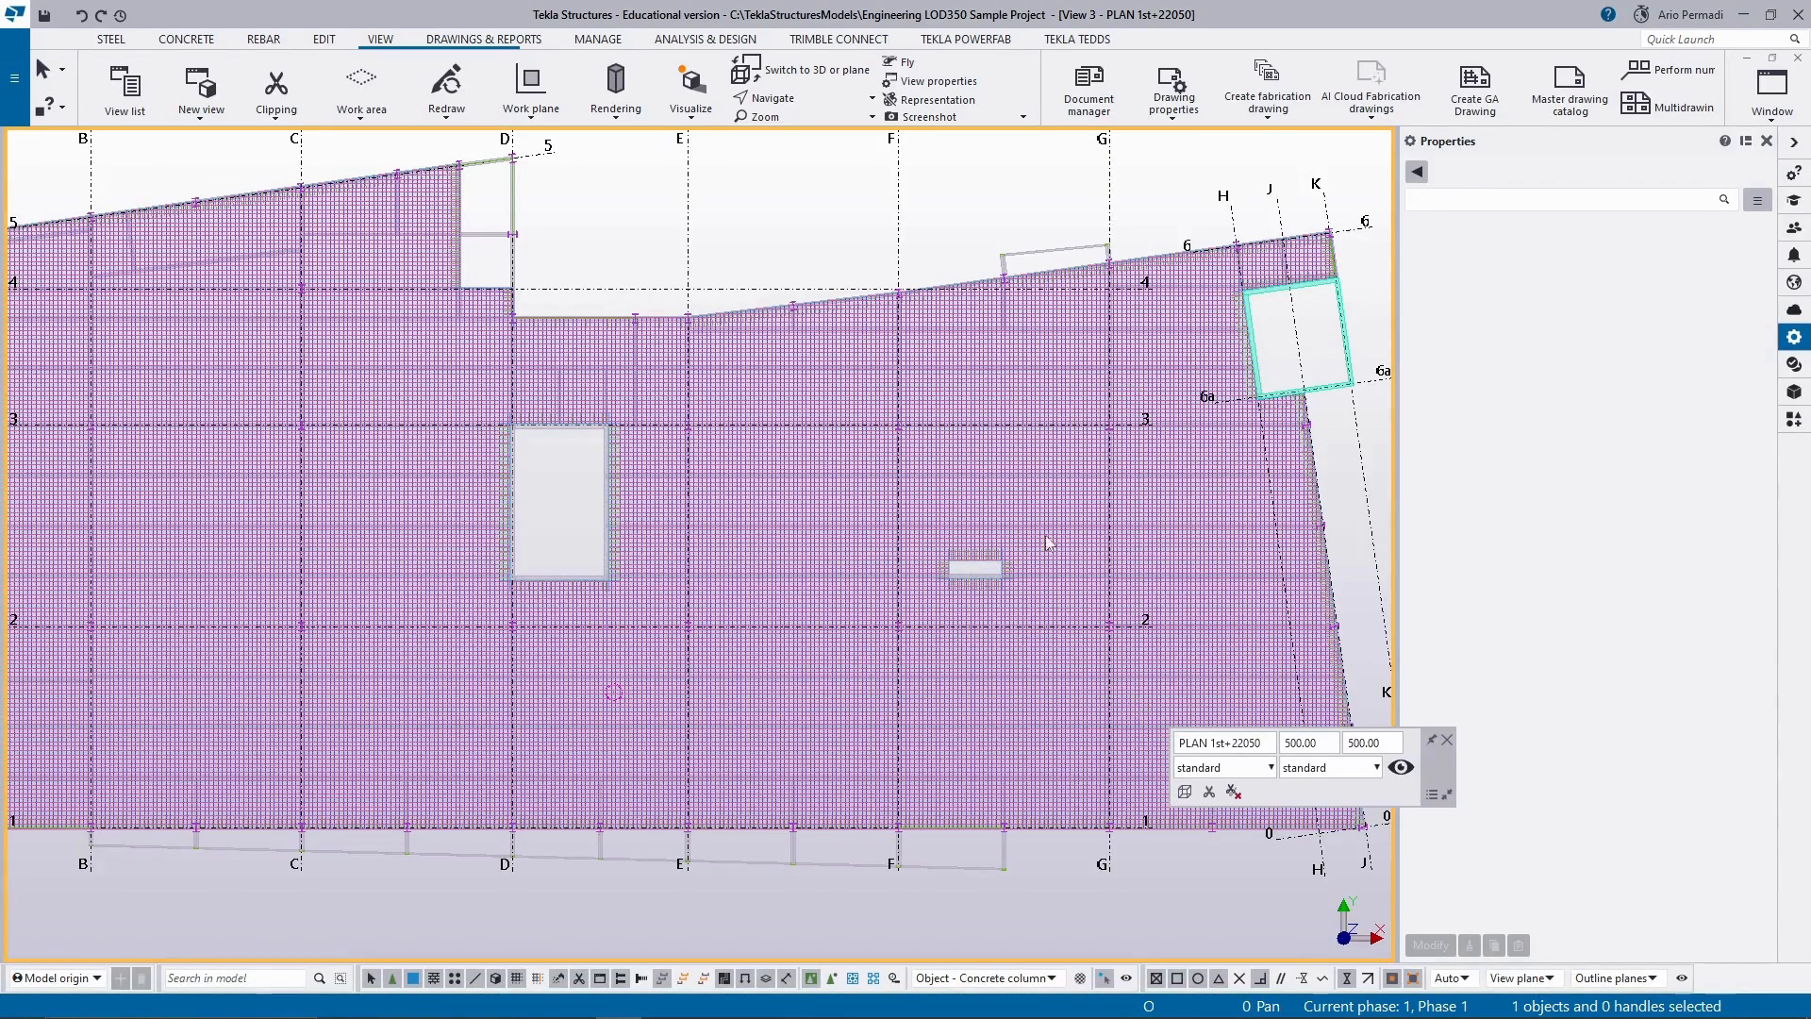
scroll(925, 623, "up", 5)
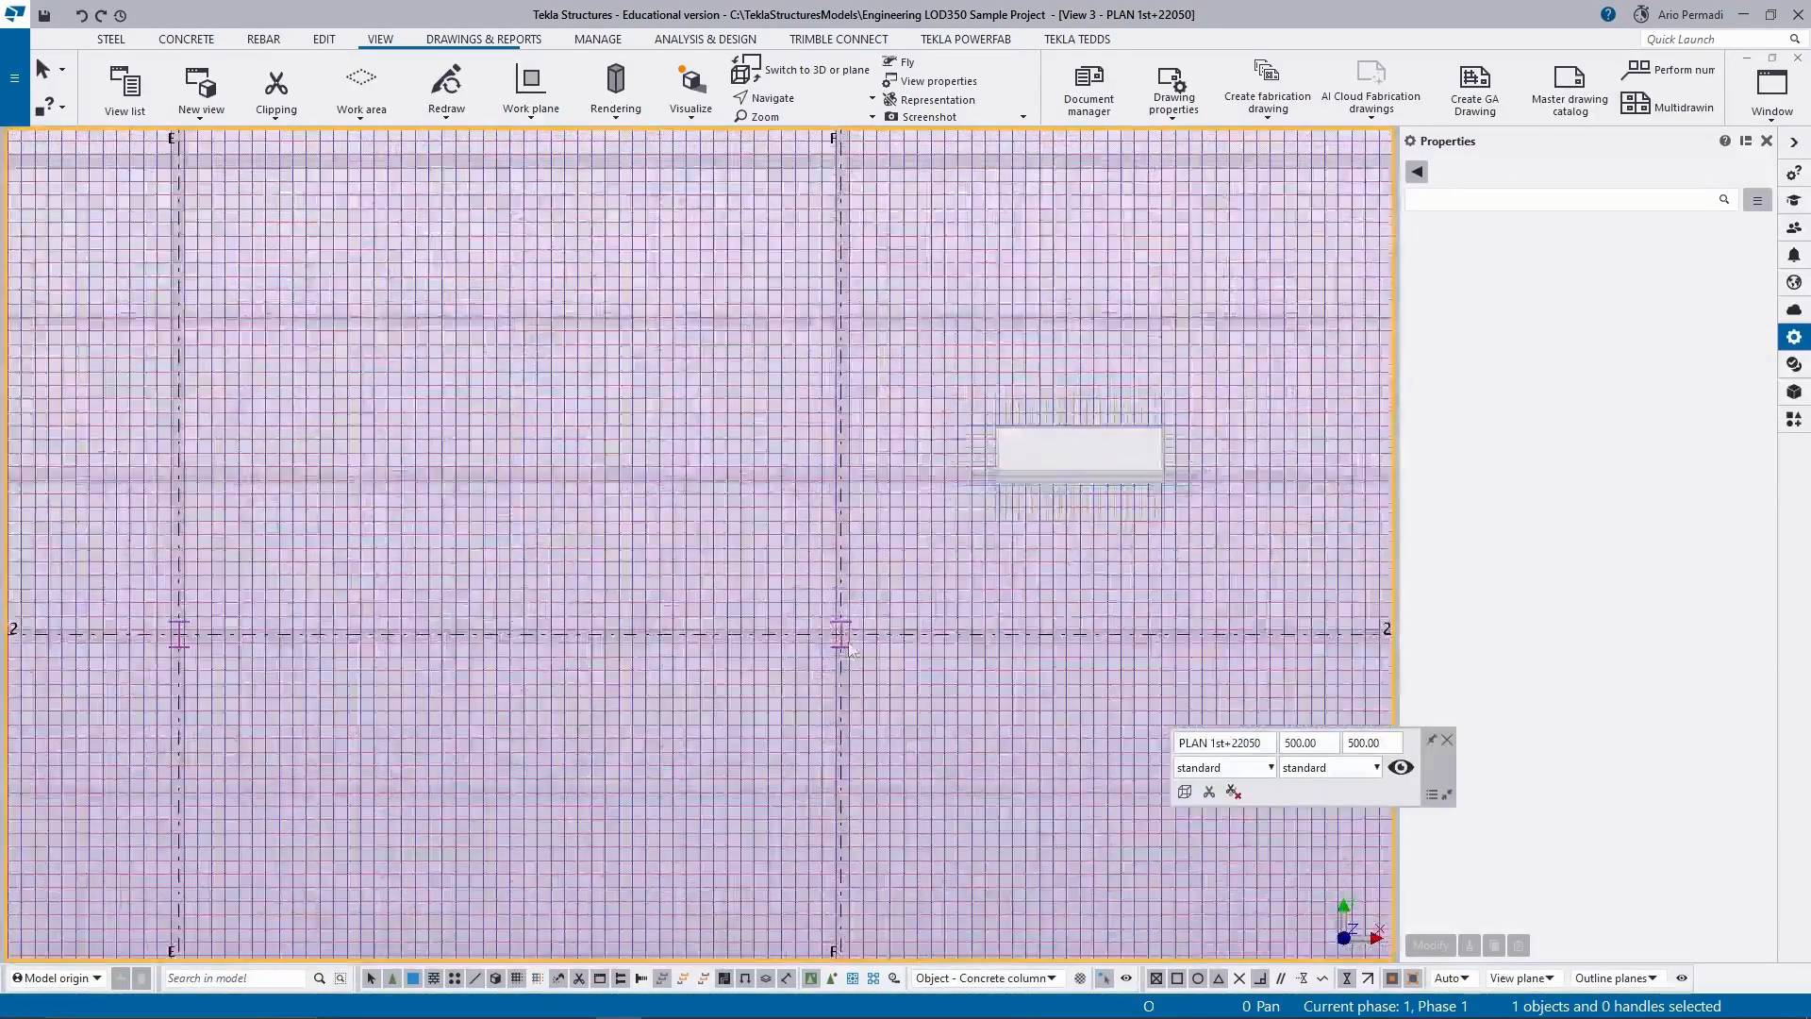
scroll(850, 651, "up", 2)
scroll(839, 639, "down", 8)
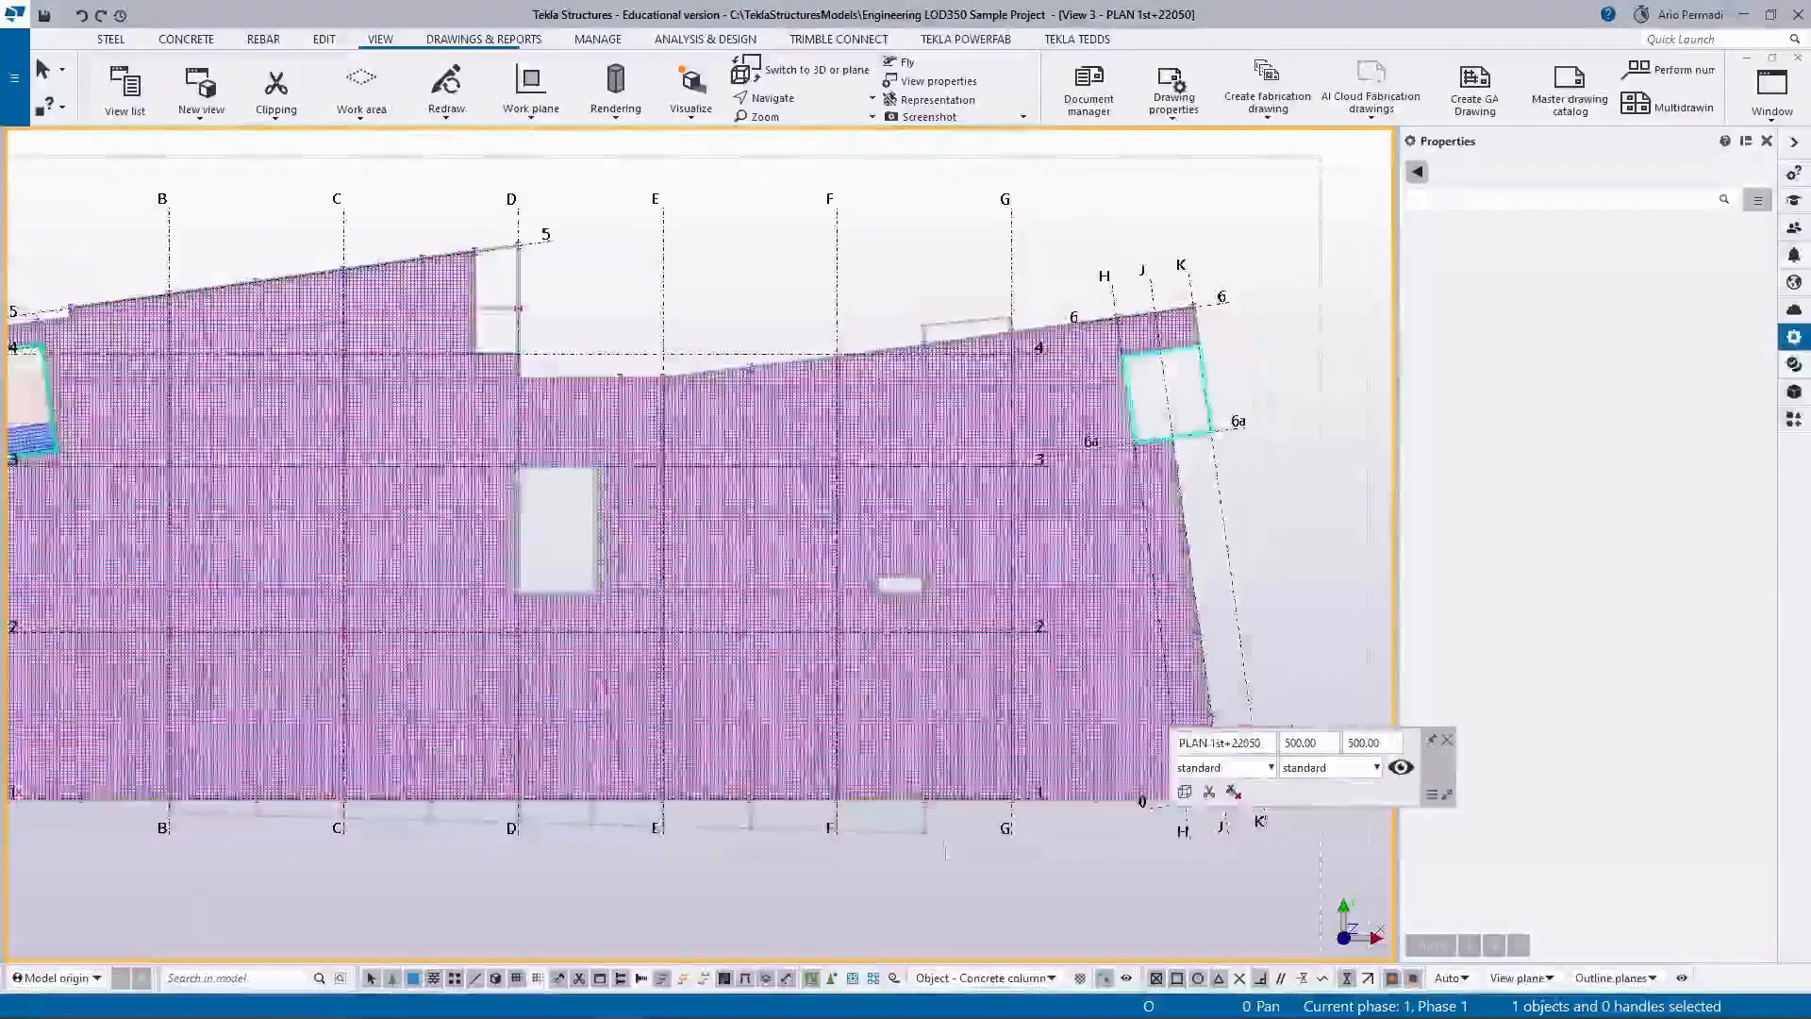
Set the selection filter to Object - Steel column and area-select the columns around grids F to G between axes 2 and 3.
left_click(997, 984)
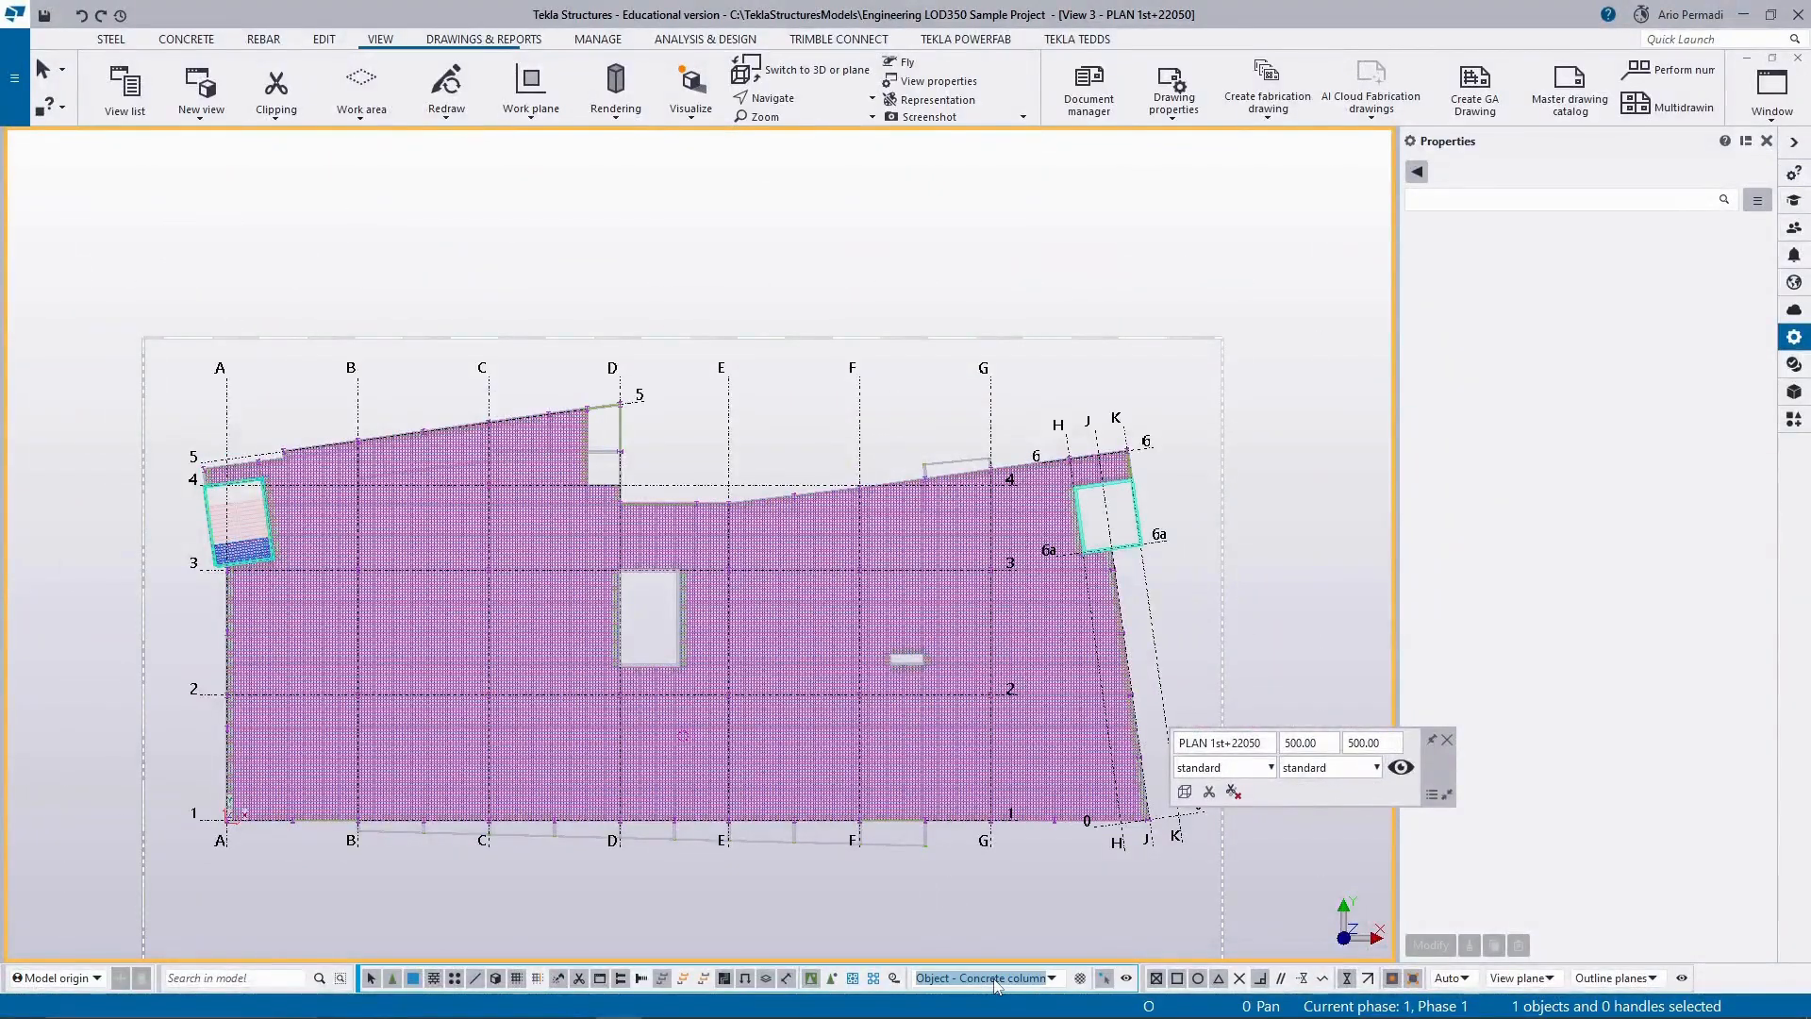
left_click(1052, 978)
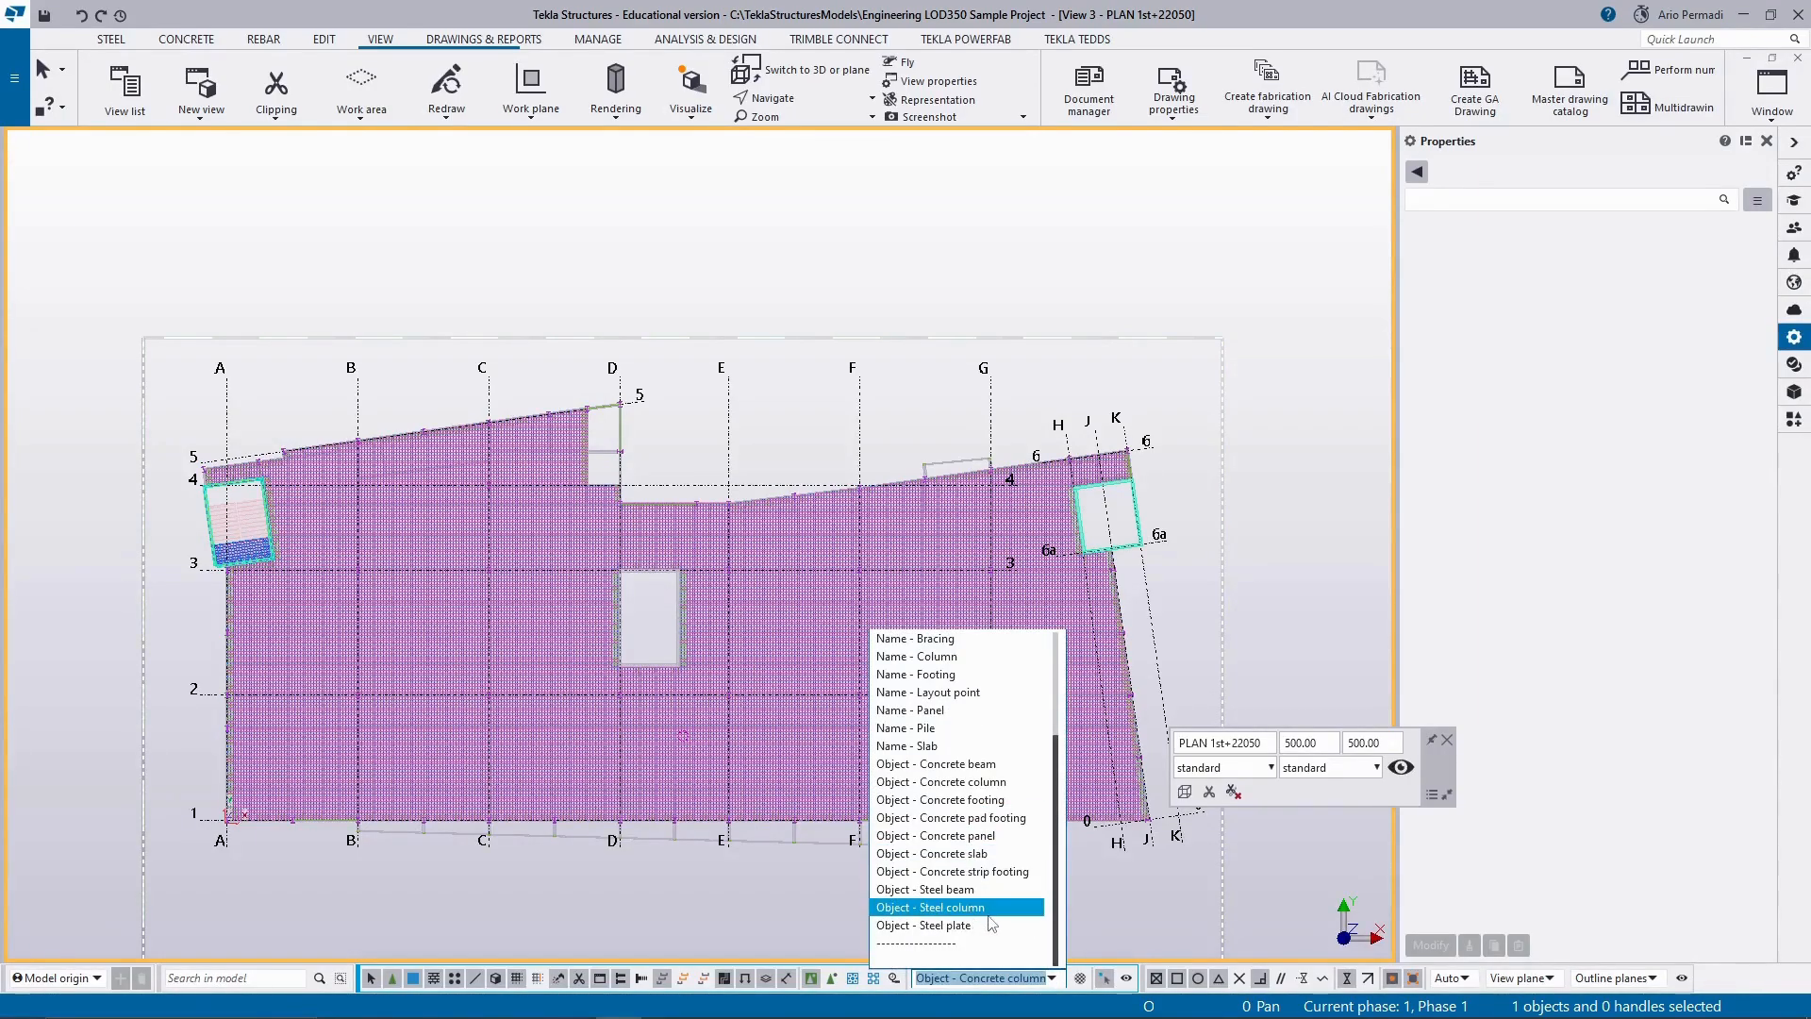
left_click(989, 913)
left_click_drag(838, 545, 993, 708)
scroll(954, 630, "up", 2)
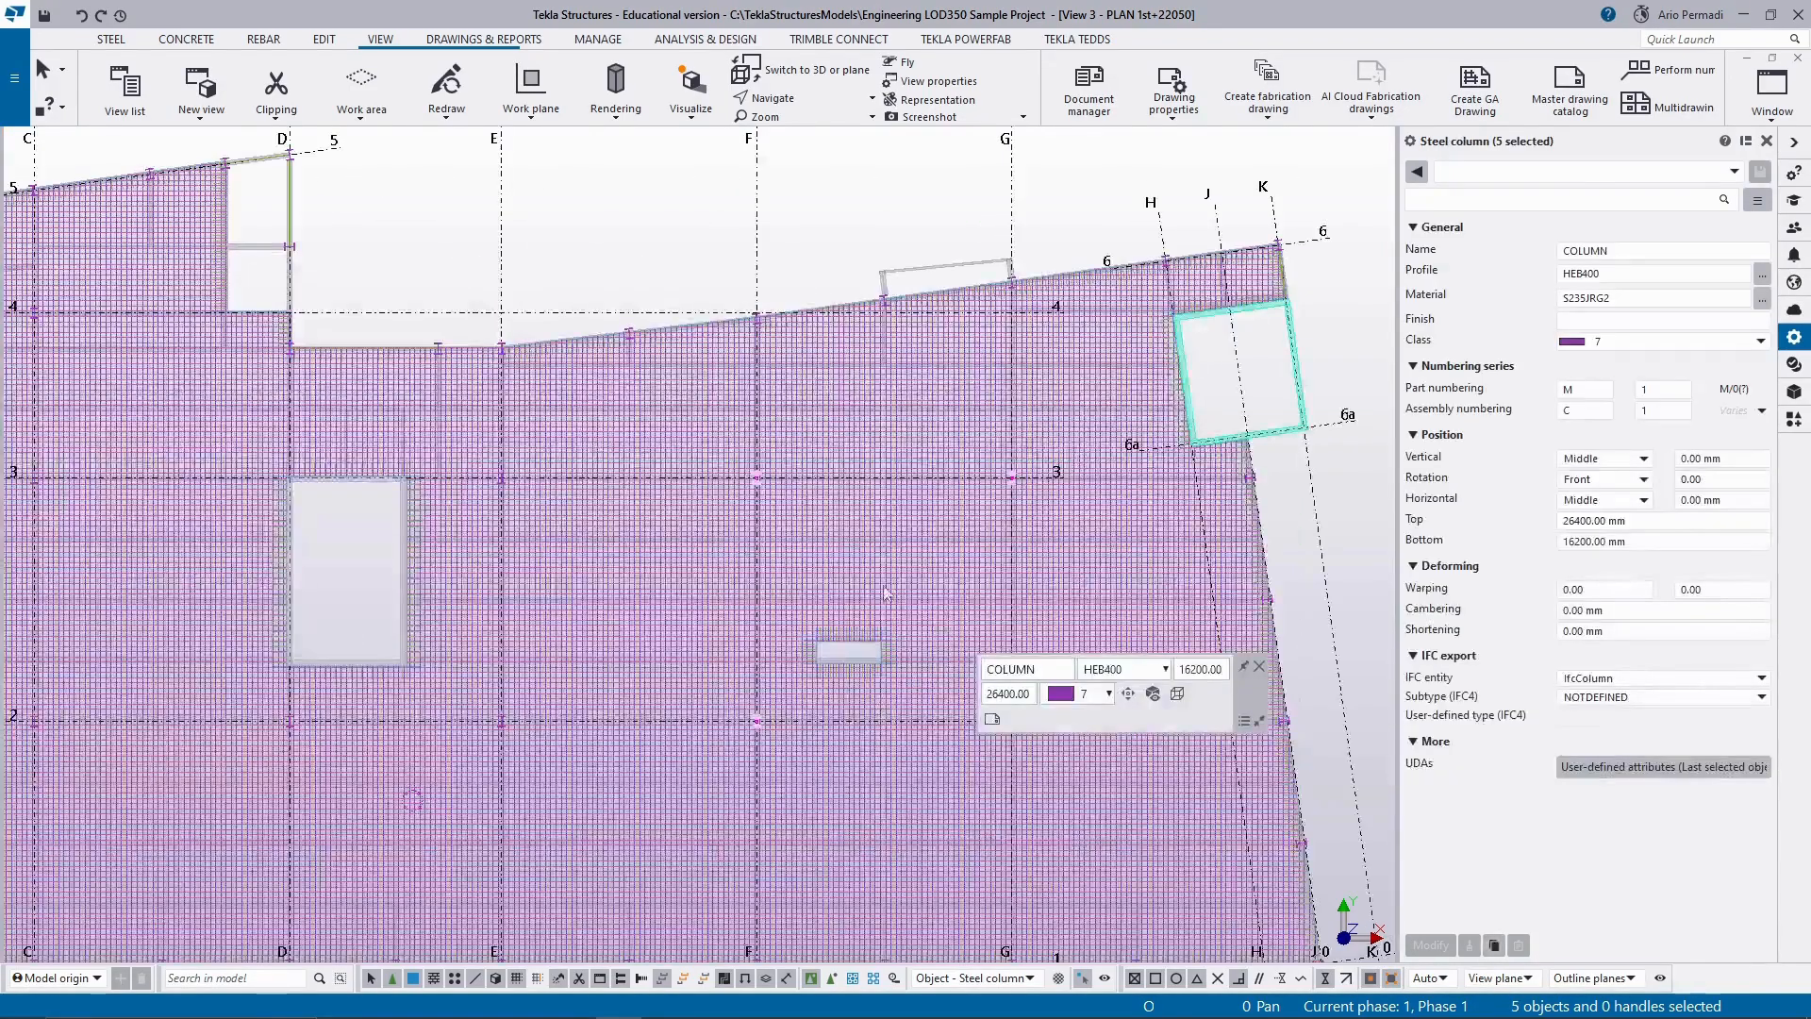
scroll(935, 577, "up", 2)
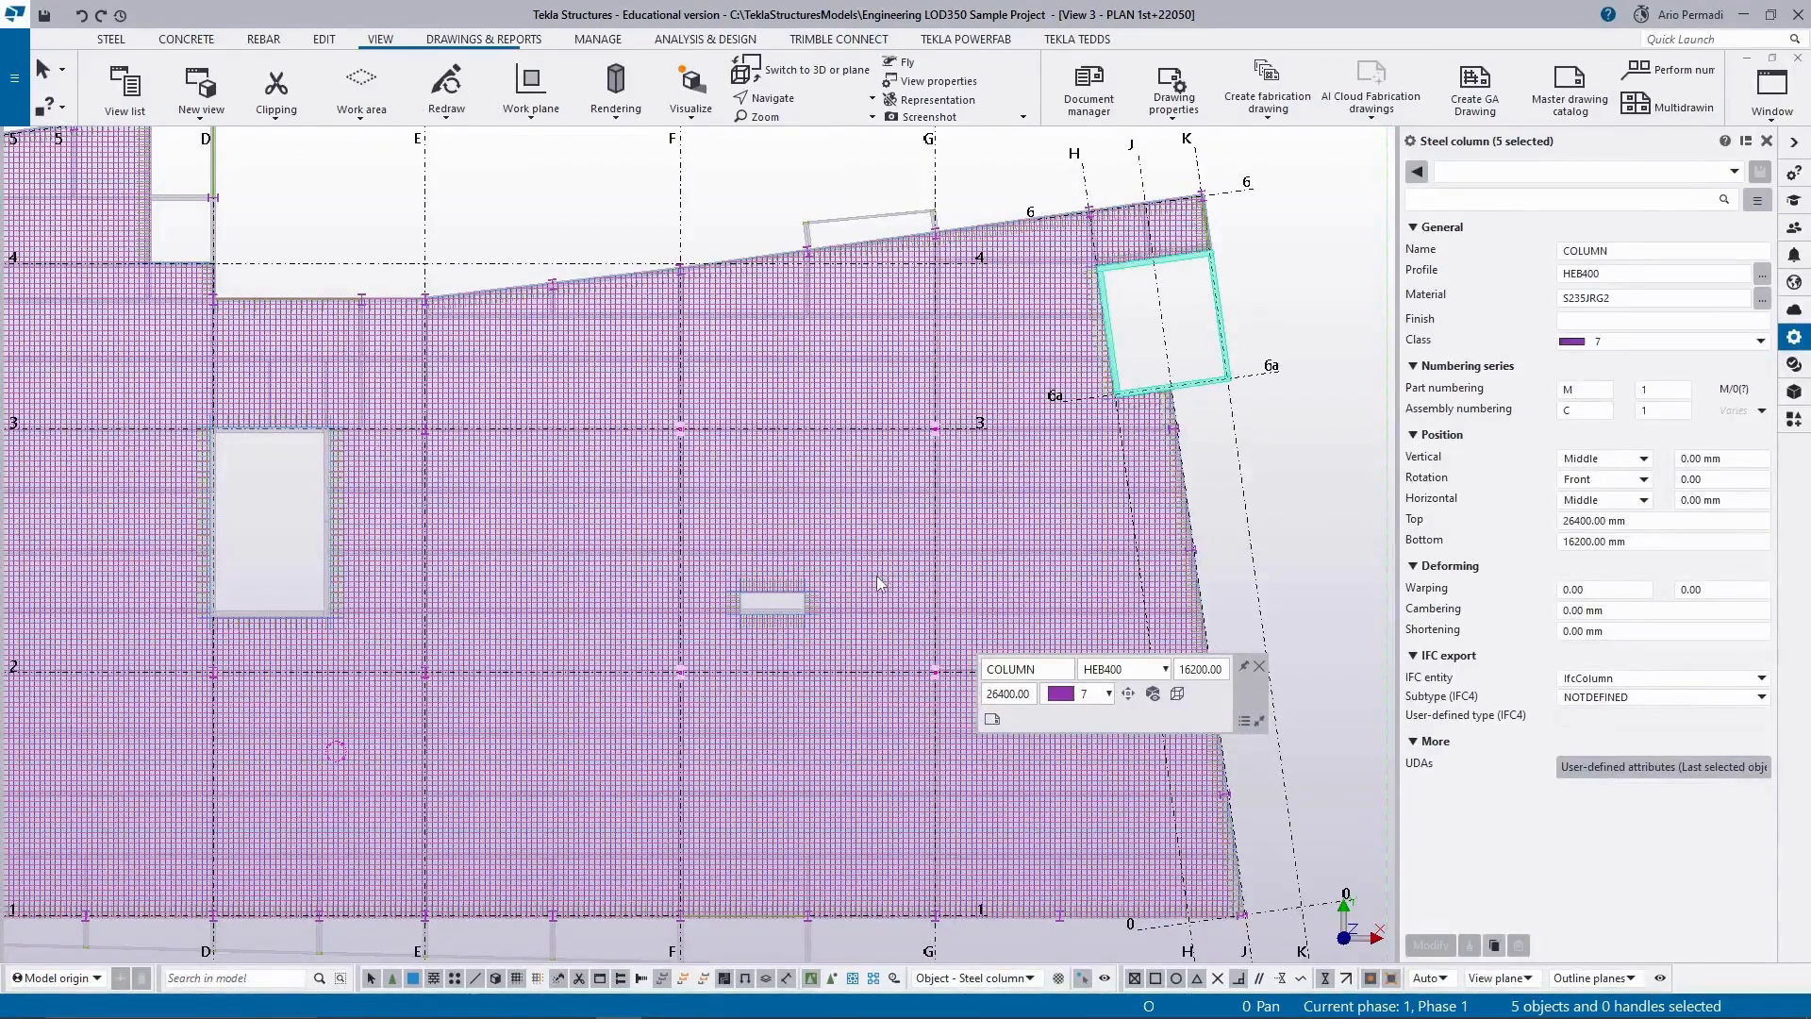
Change the selected steel columns' profile to HEB700 and clear the selection.
left_click(1624, 275)
left_click(1762, 274)
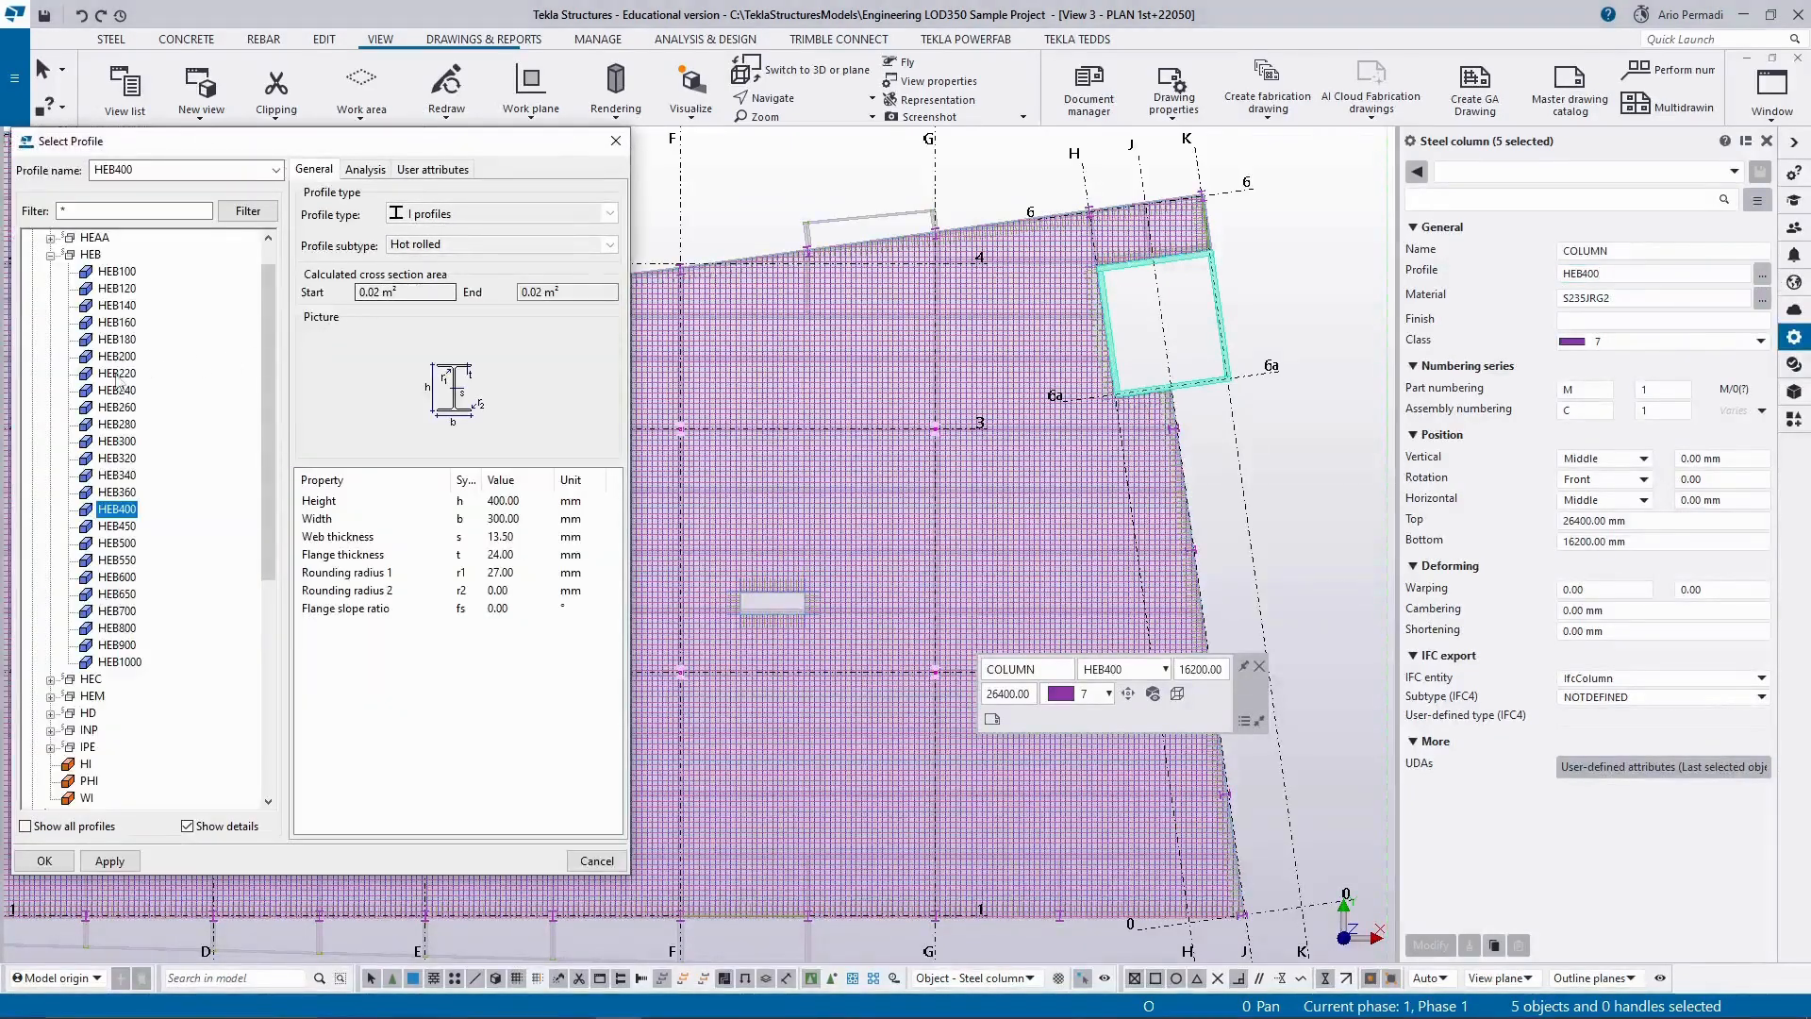
double_click(125, 617)
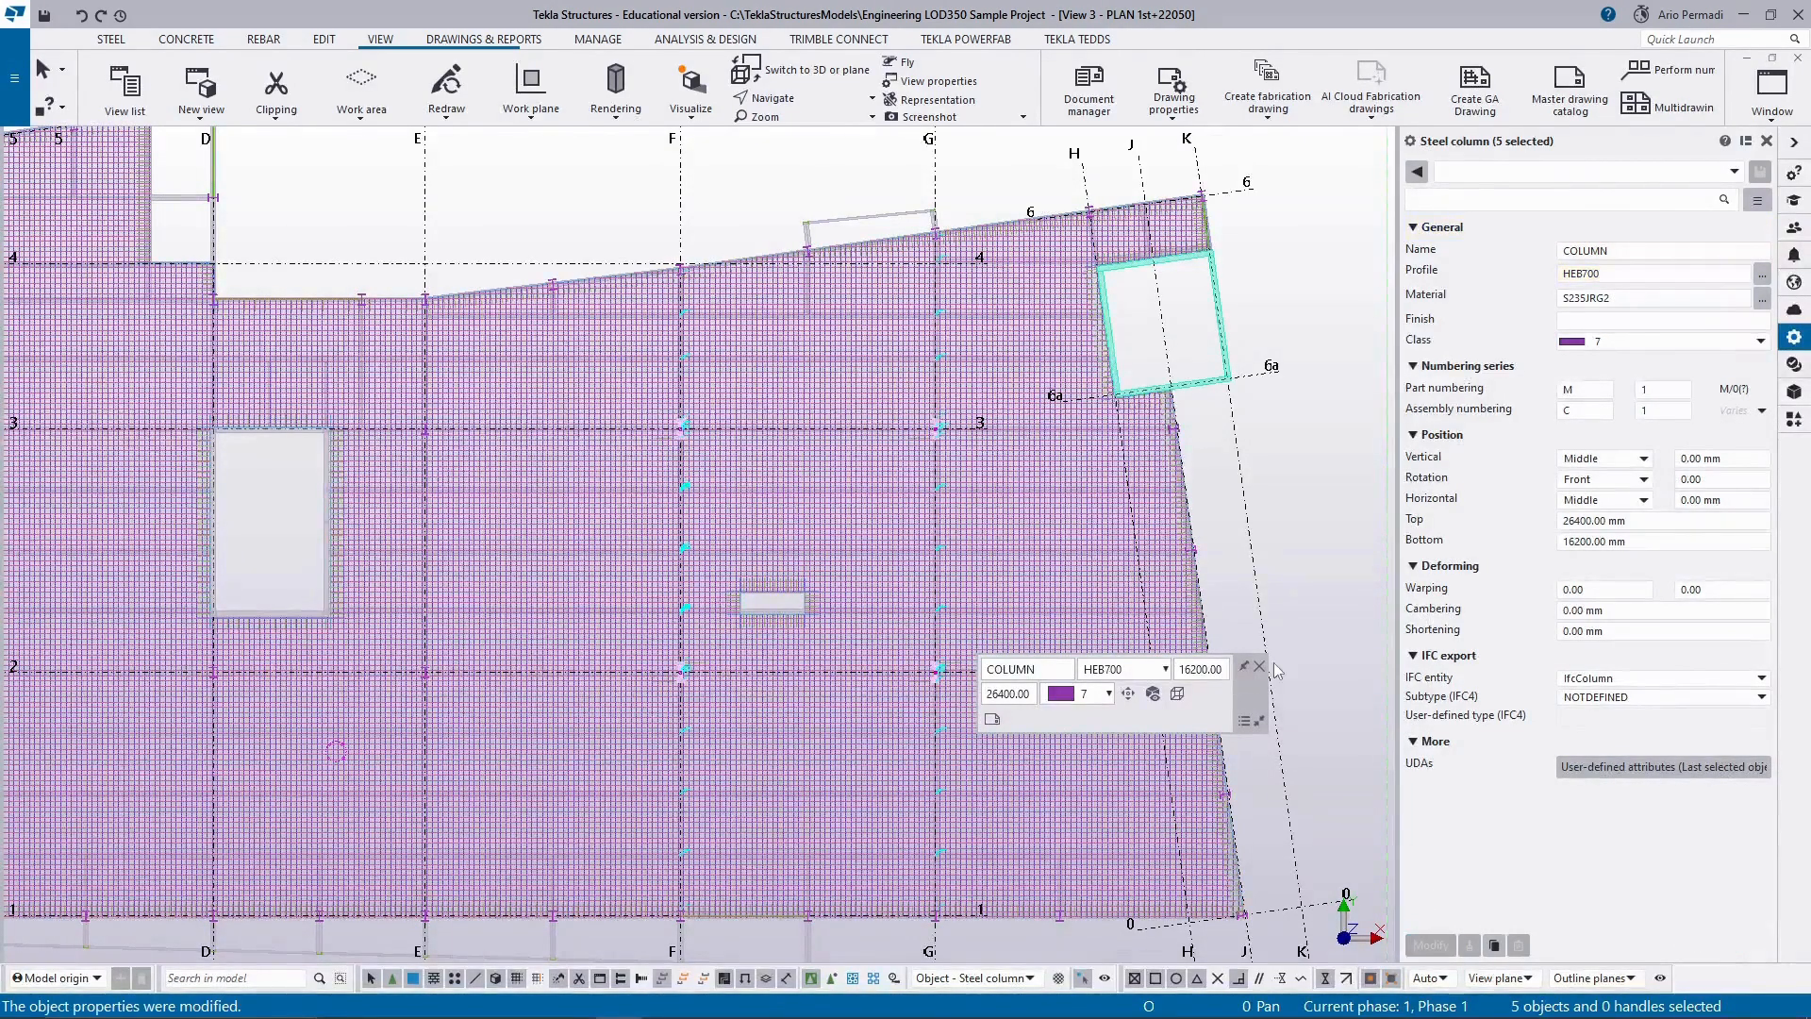
left_click(1326, 533)
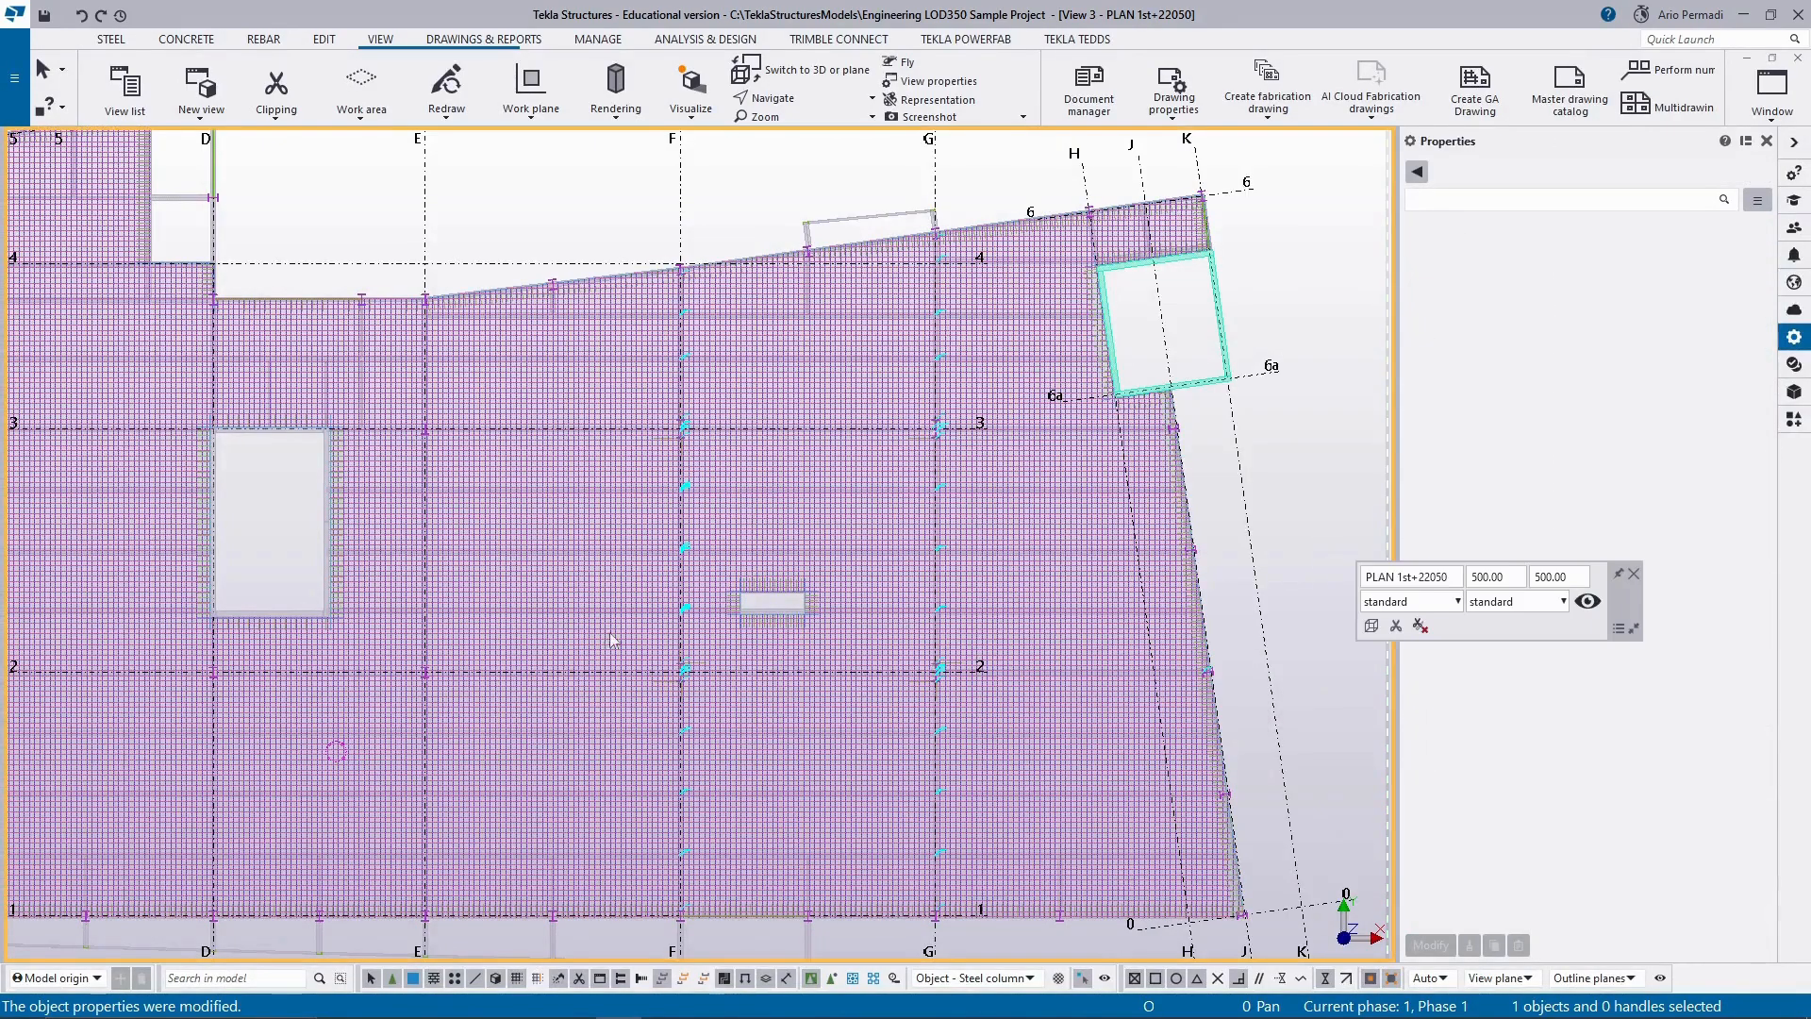
List only the GA drawings in the Document manager and open the PLAN 1st+22050 drawing created on 13.07.2025.
scroll(691, 687, "up", 6)
scroll(691, 687, "up", 8)
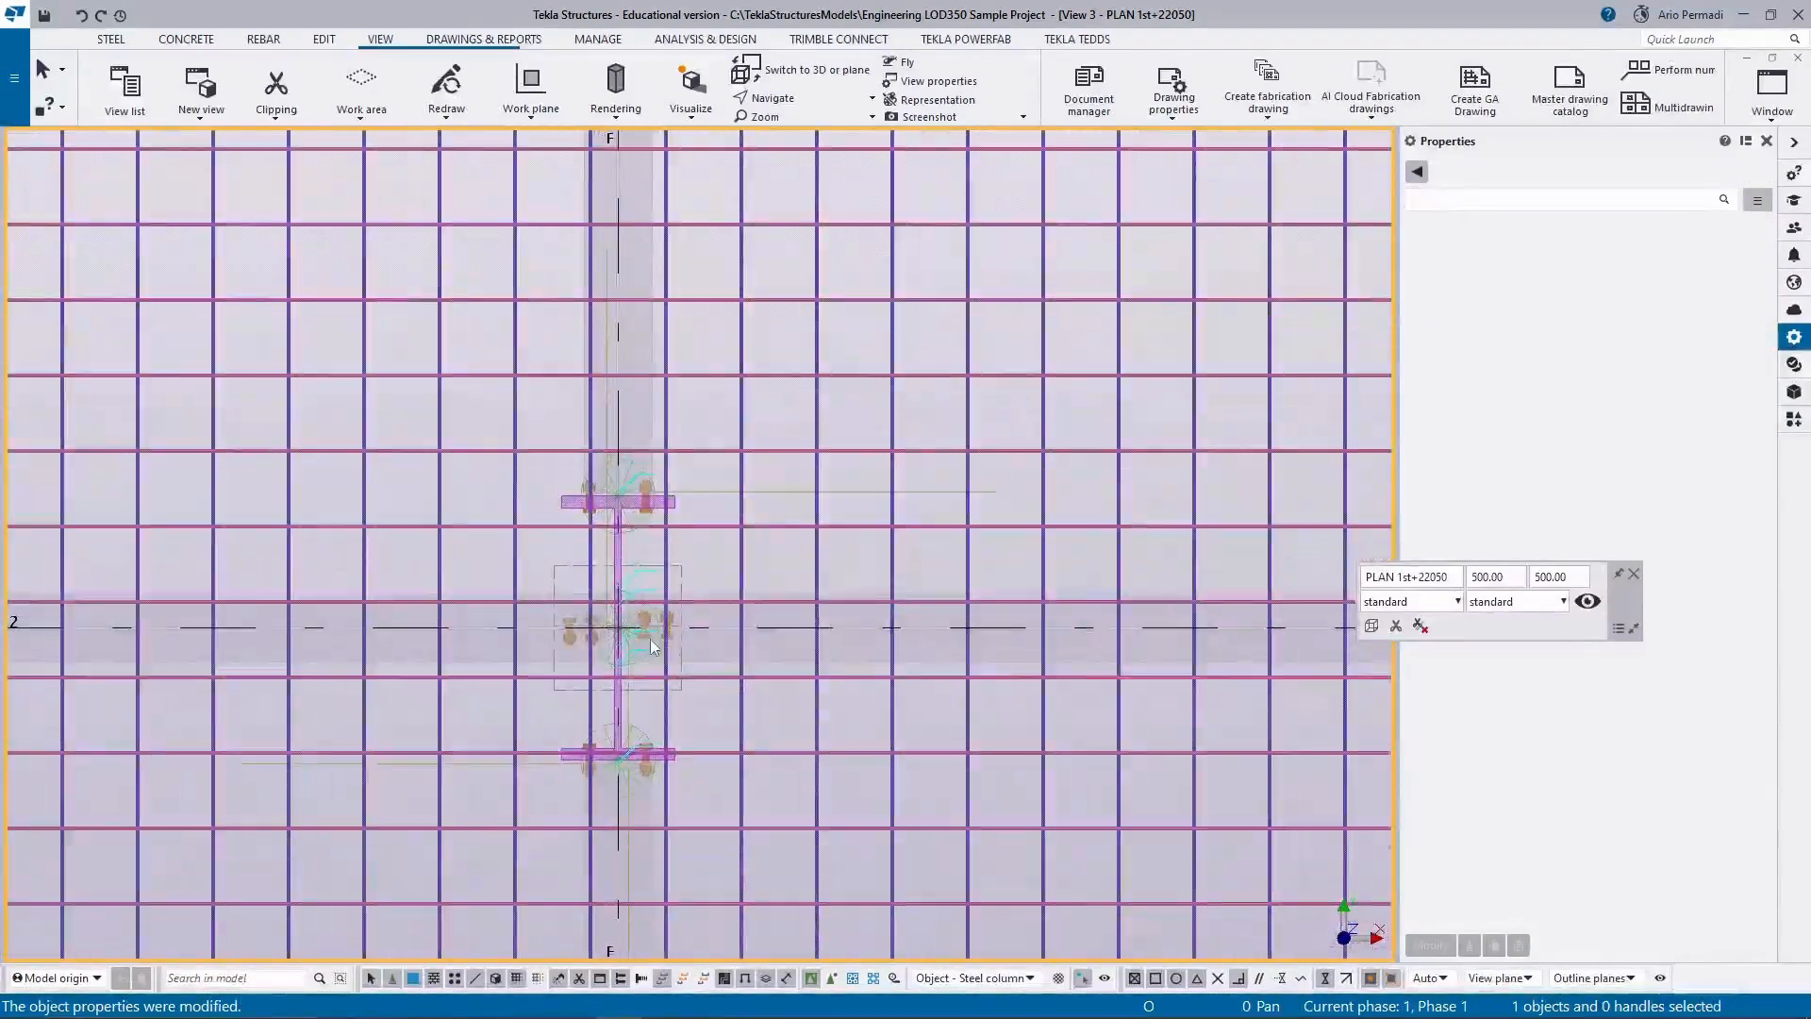
scroll(600, 639, "down", 15)
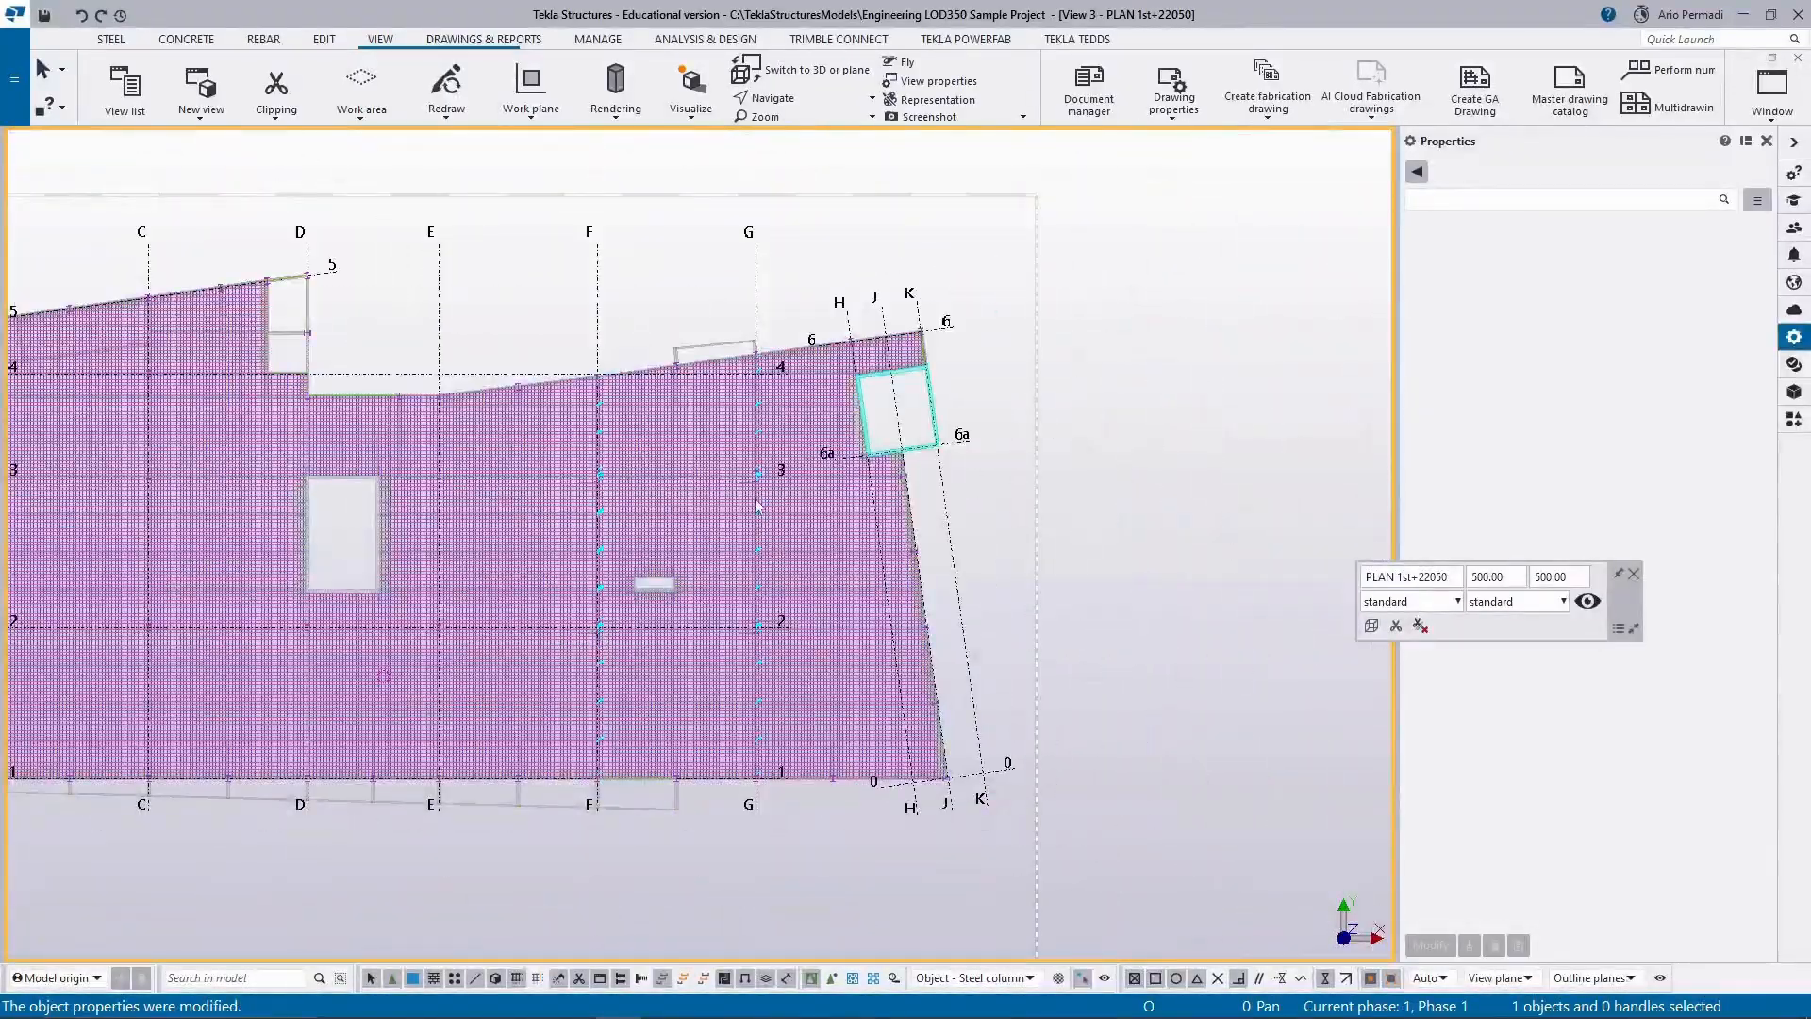
scroll(754, 455, "up", 10)
scroll(754, 455, "down", 10)
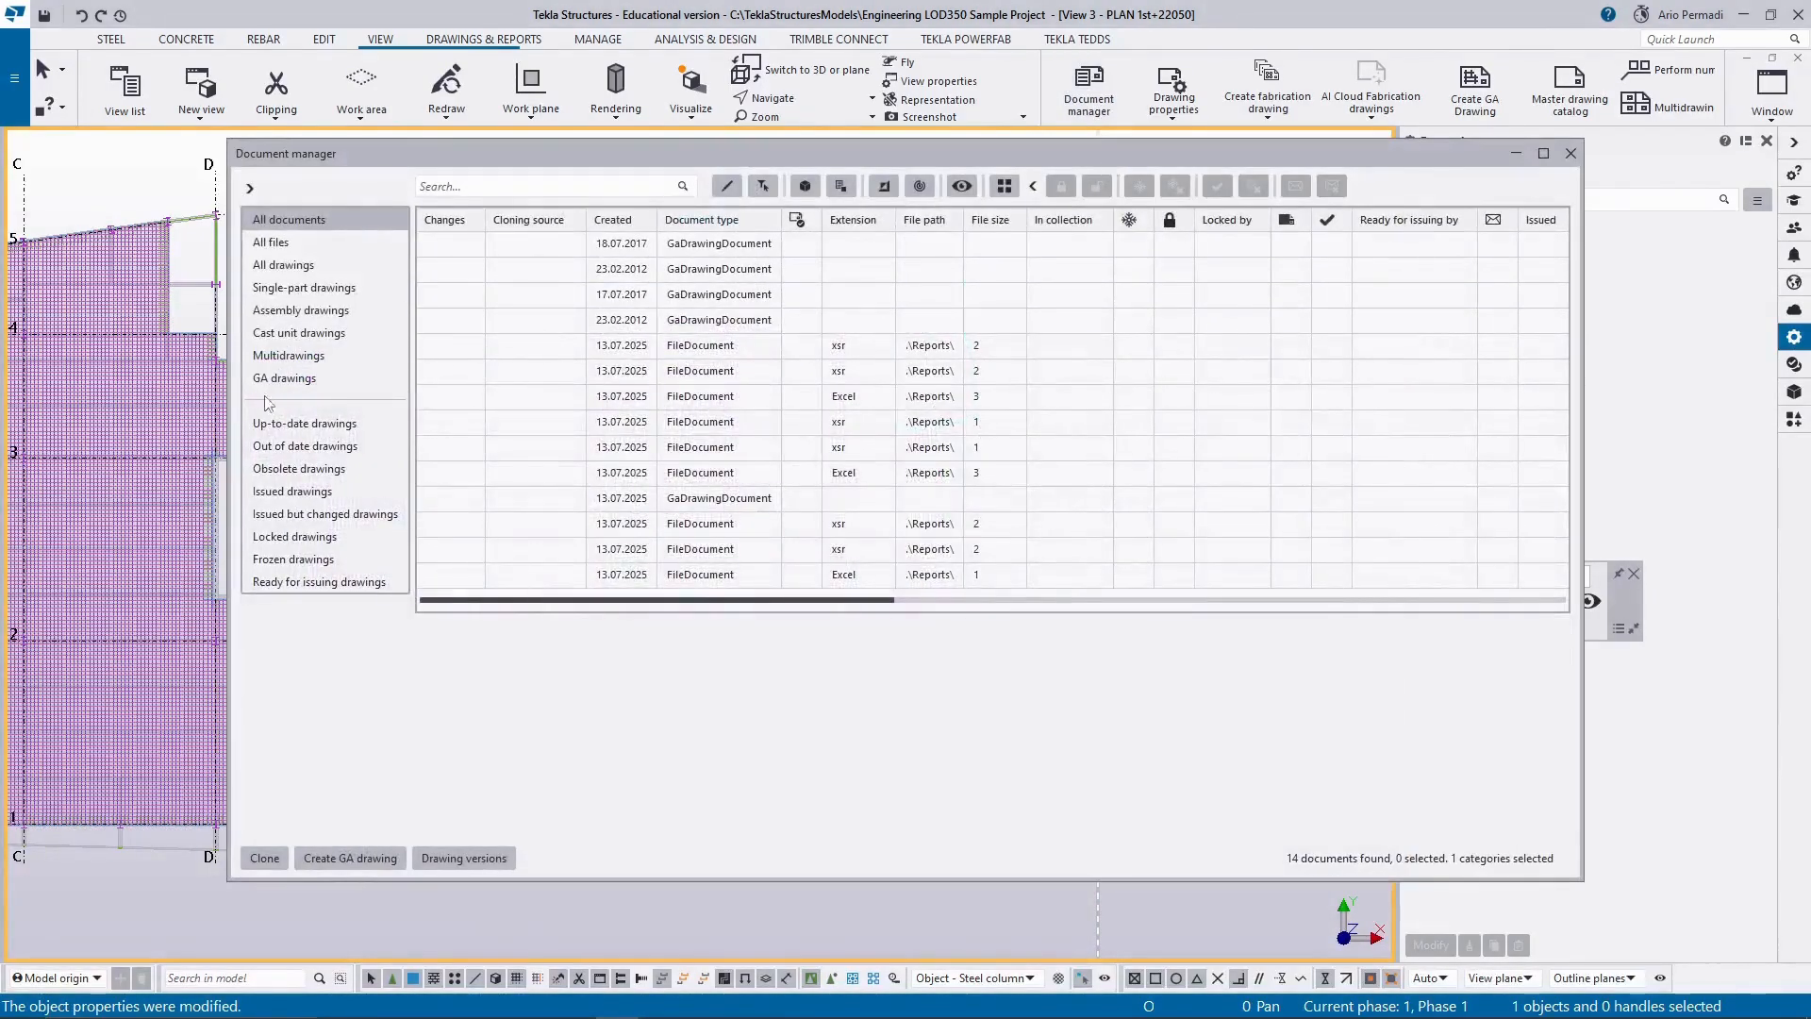
left_click(340, 376)
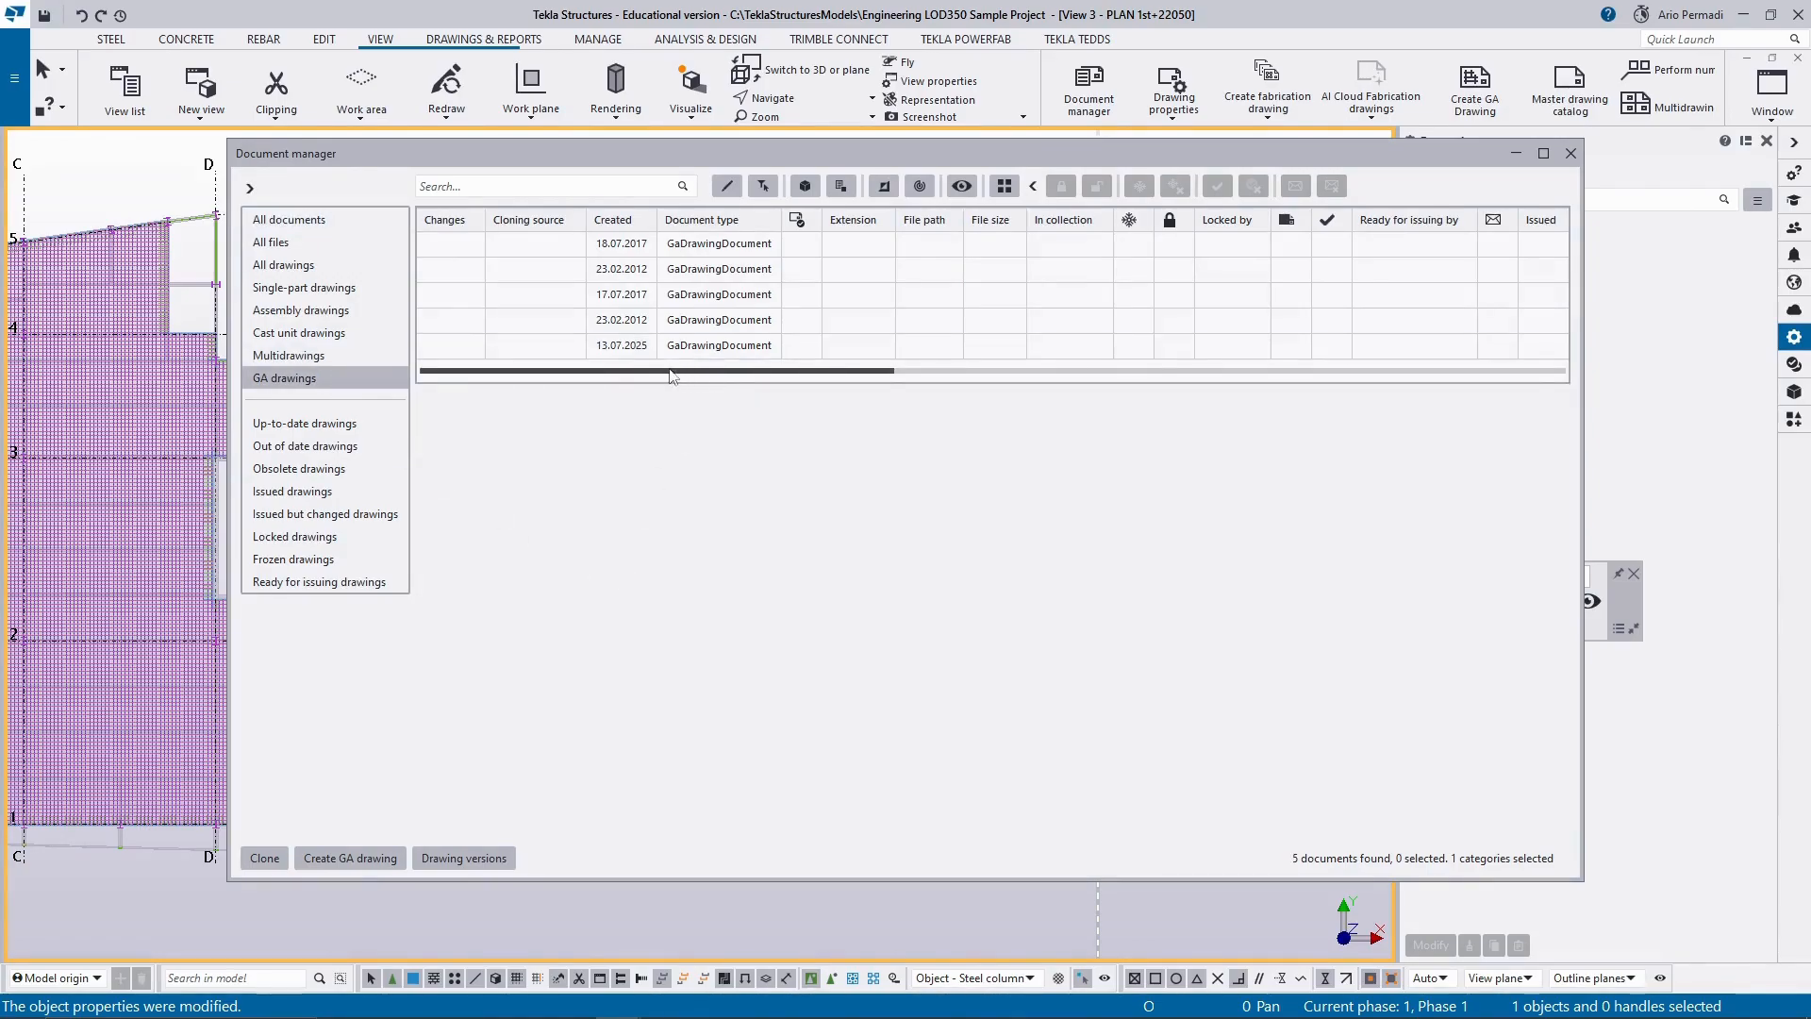
left_click_drag(609, 370, 105, 388)
double_click(701, 347)
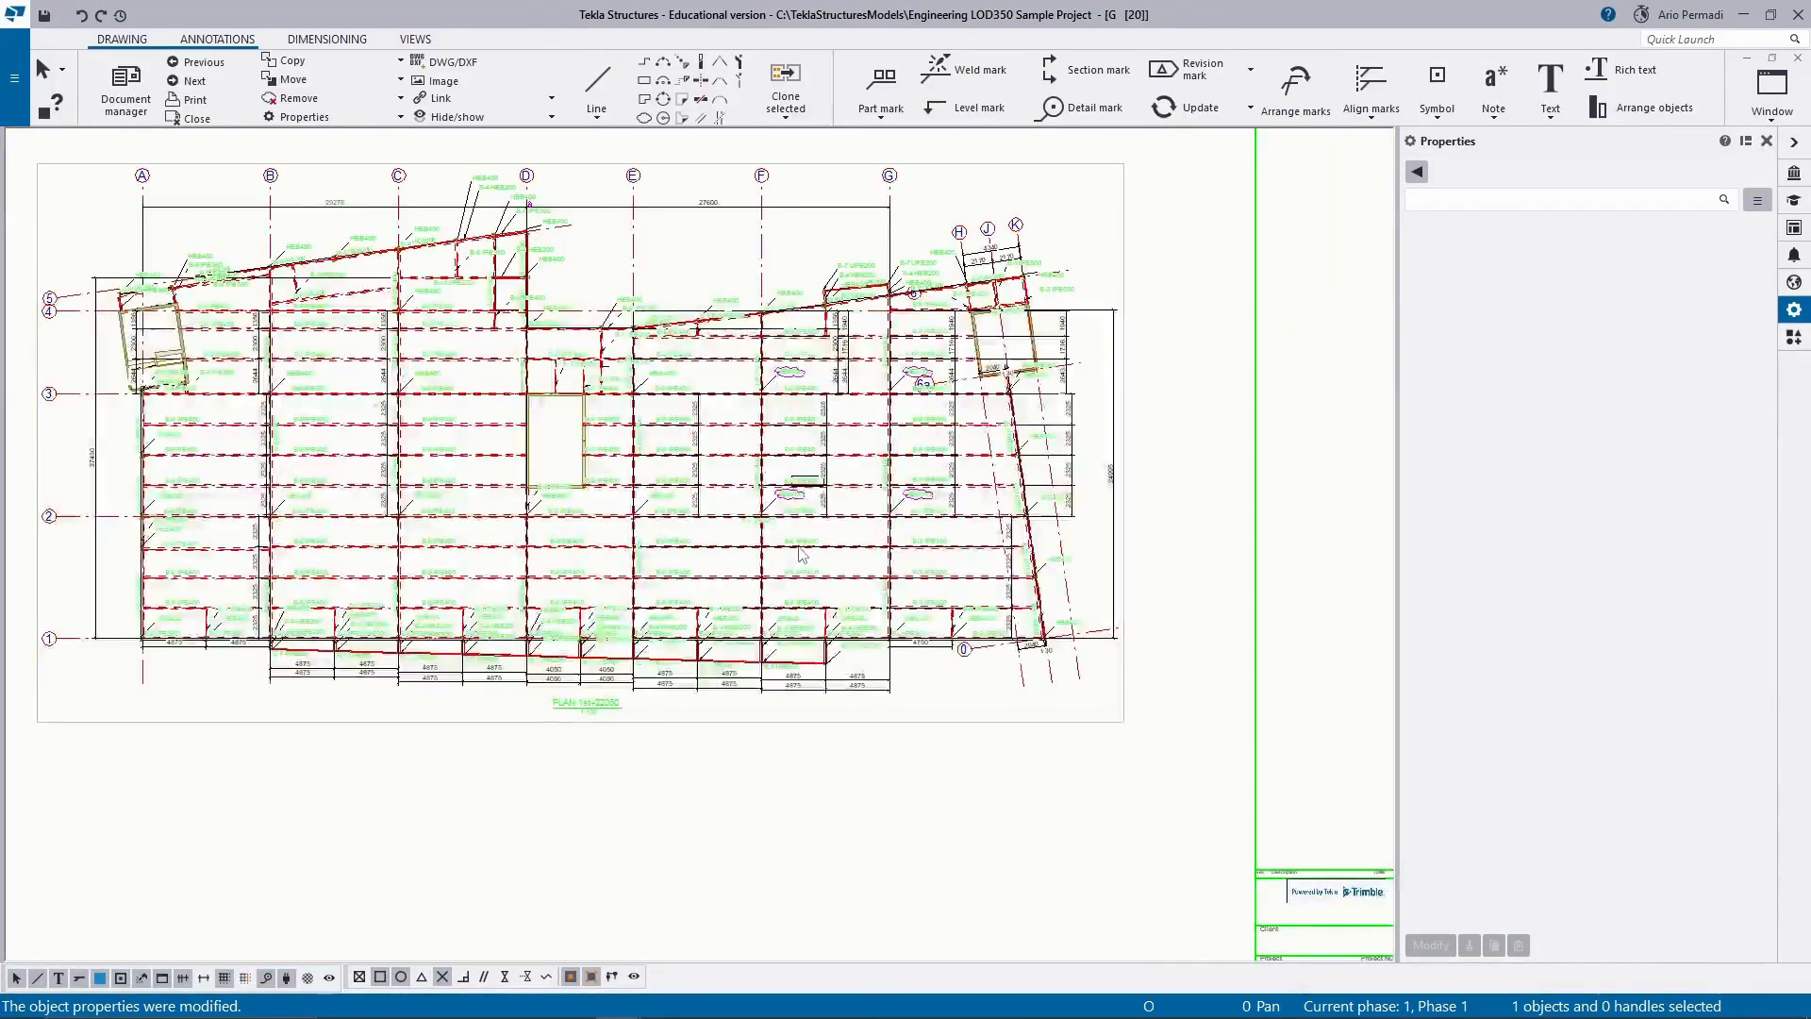
Examine the clouded HEB700 column marks along grids F and G, at axes 2 and 3, in the drawing.
scroll(849, 472, "up", 3)
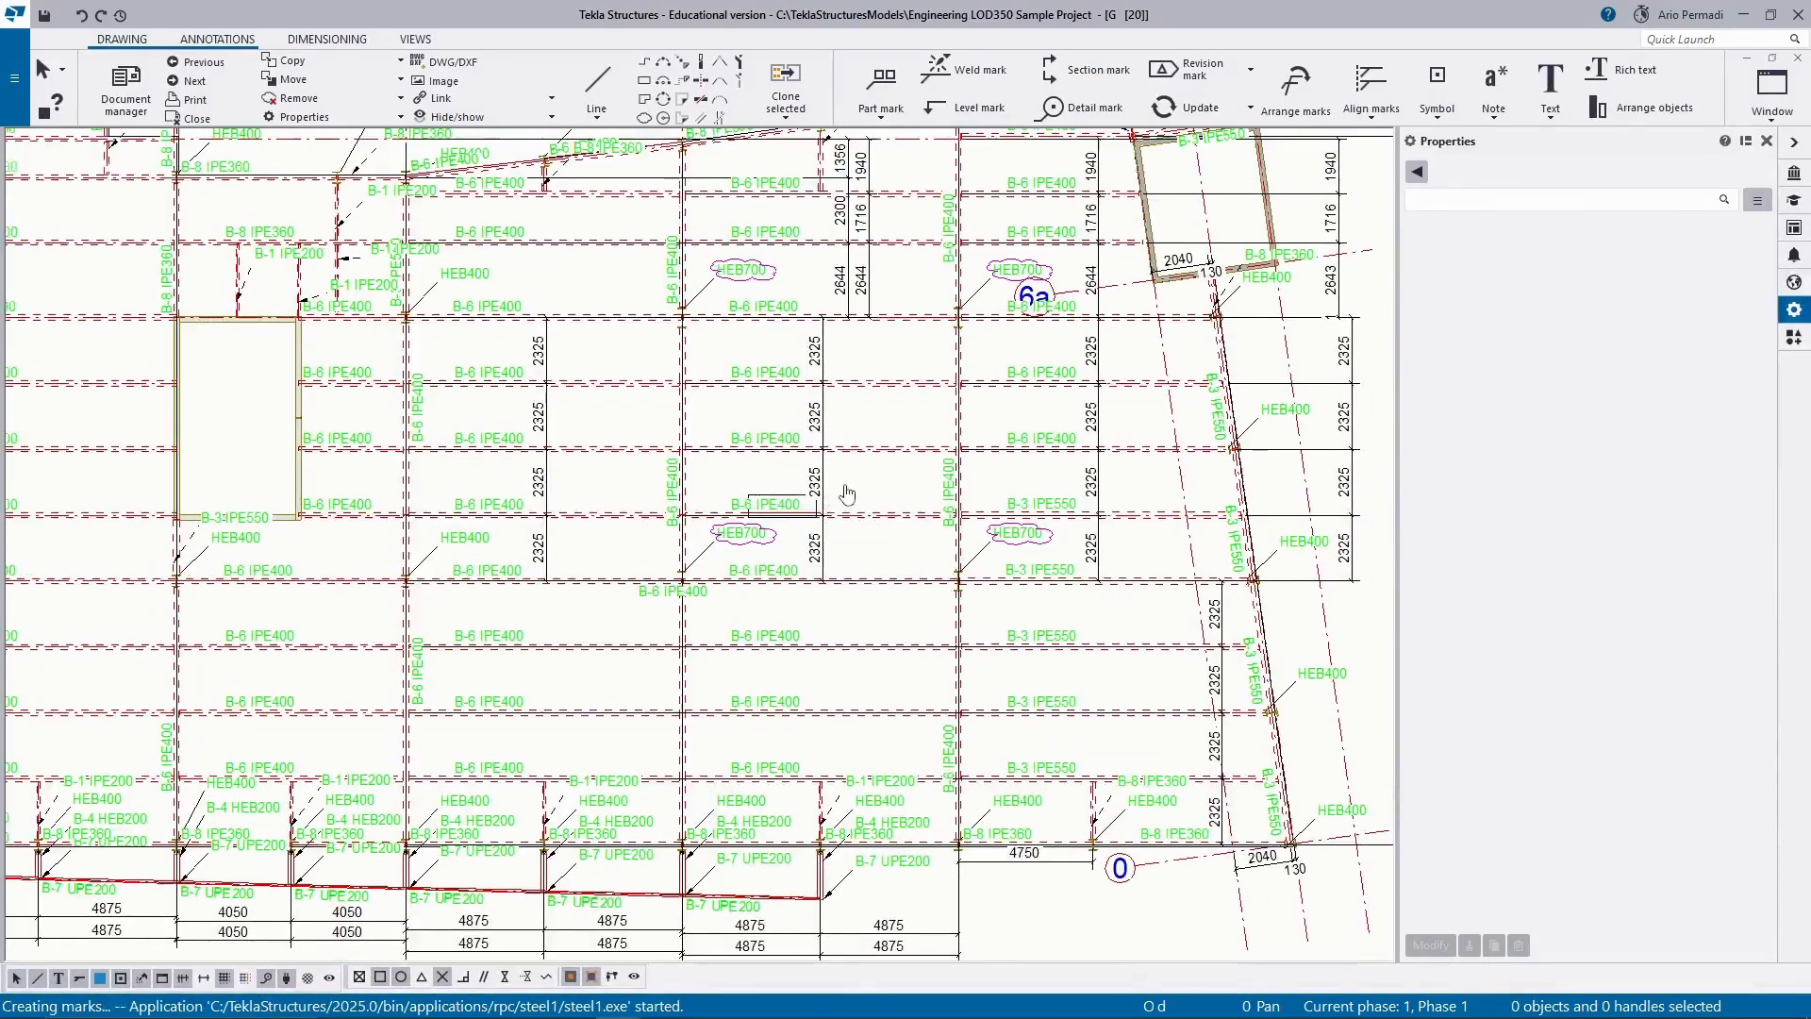
scroll(853, 495, "up", 2)
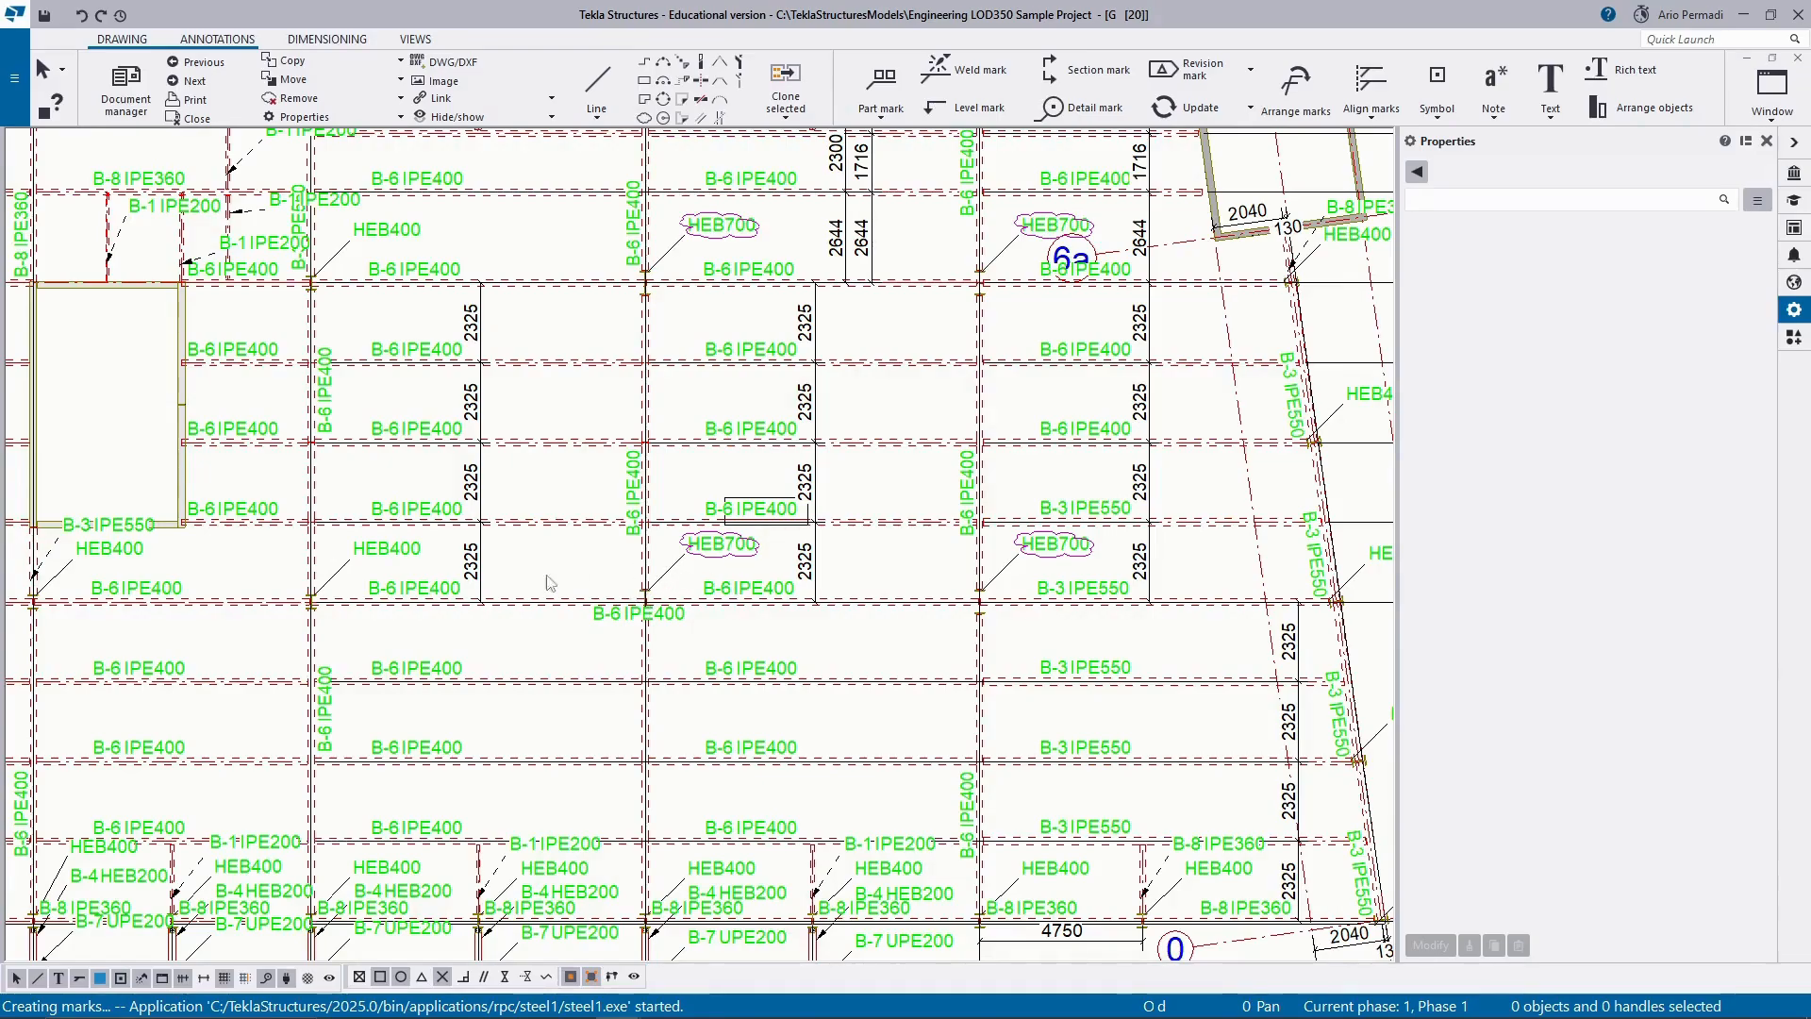
scroll(718, 545, "up", 1)
scroll(719, 547, "up", 3)
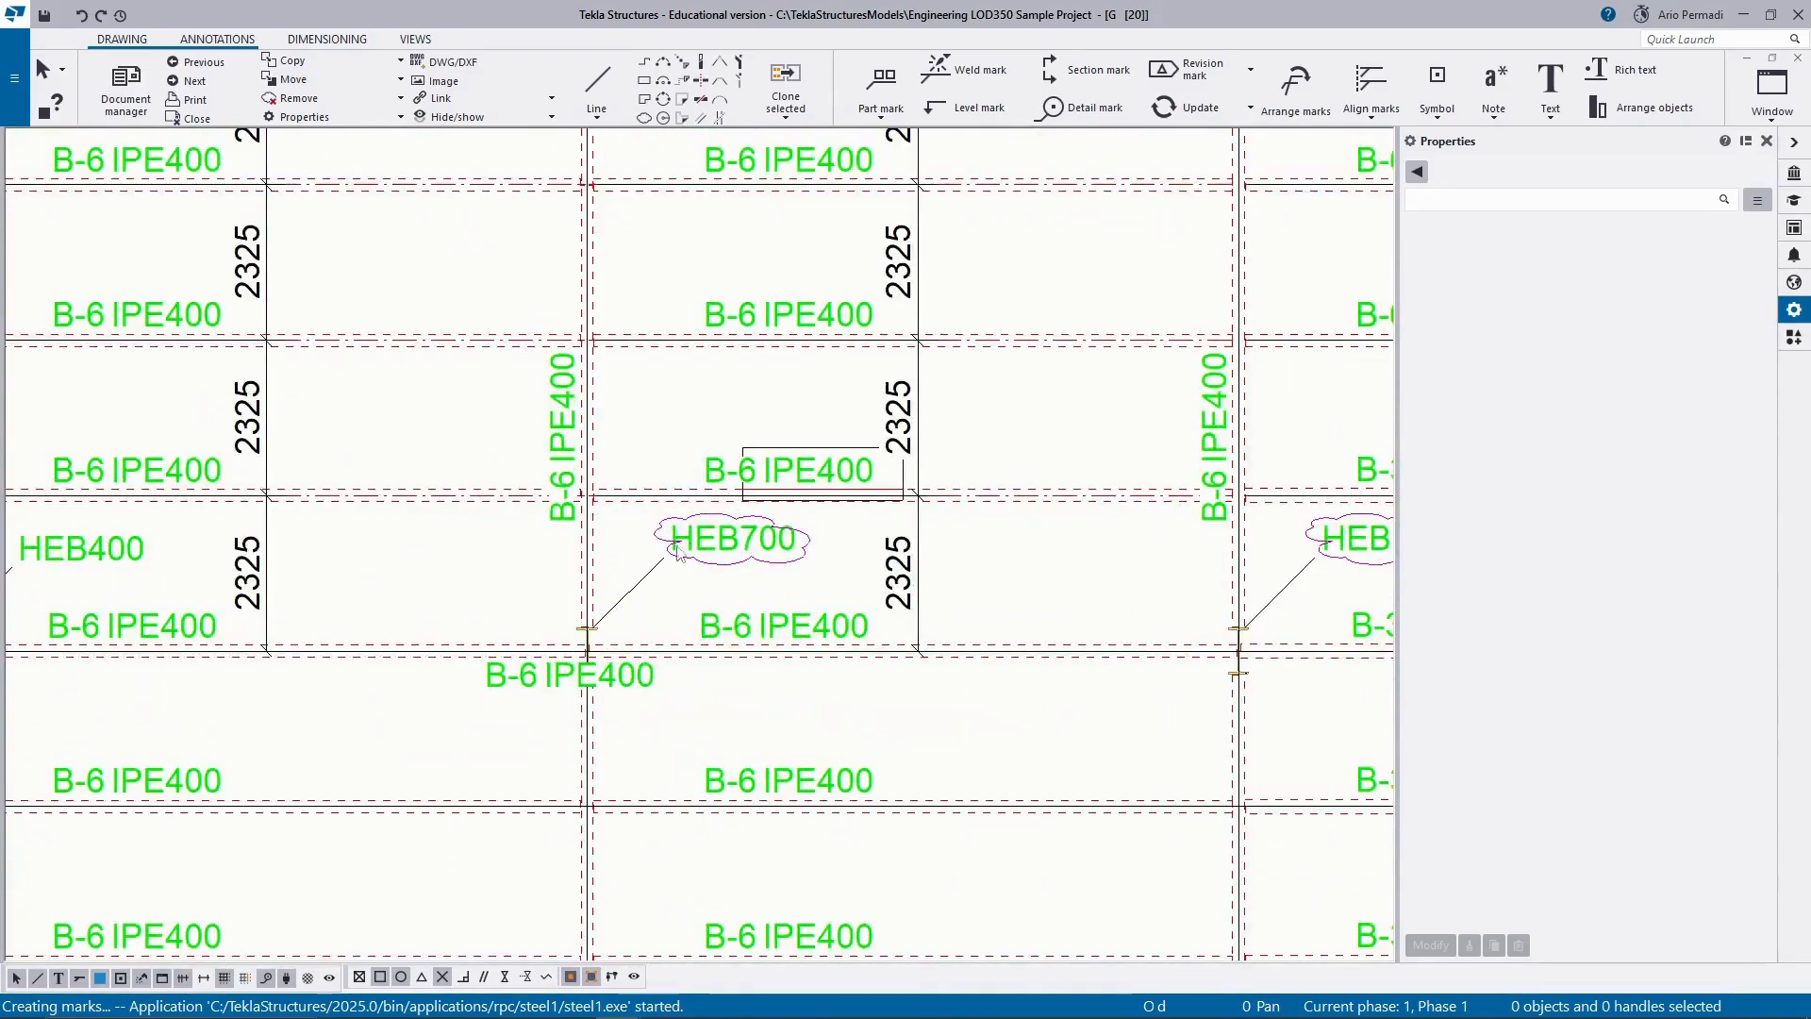
scroll(745, 557, "down", 5)
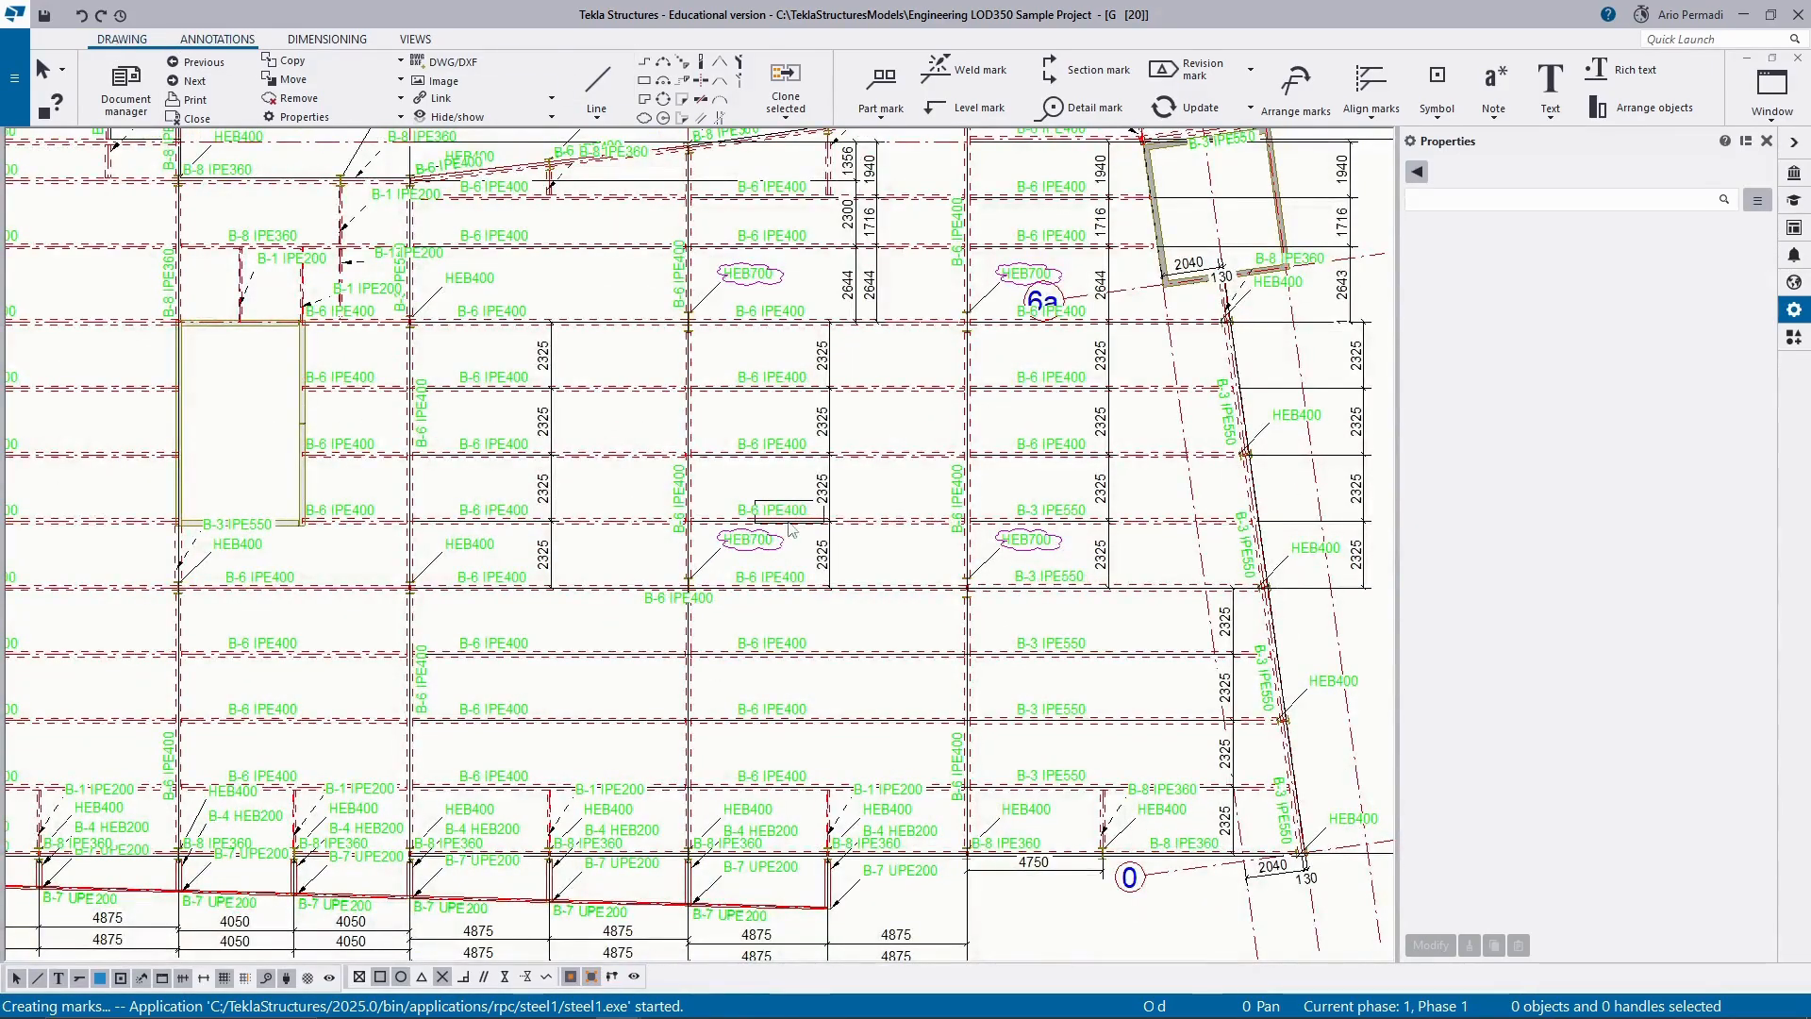
scroll(769, 556, "up", 3)
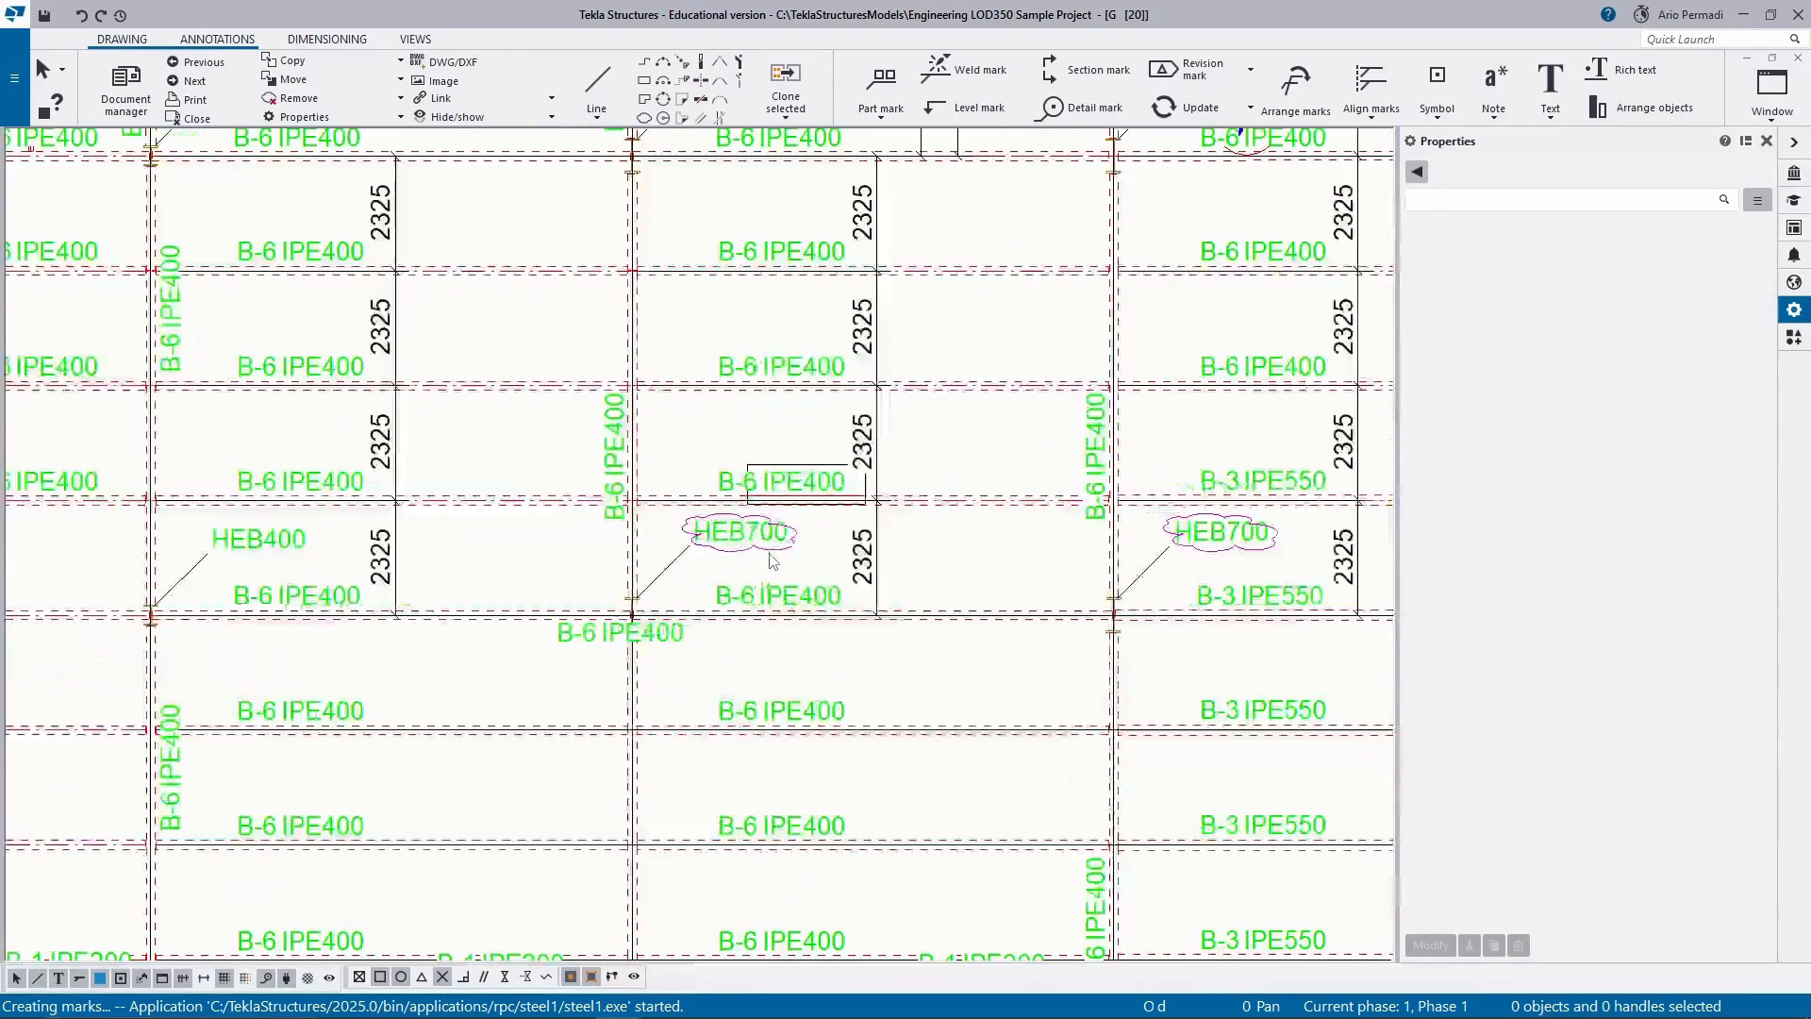
middle_click_drag(772, 562, 676, 676)
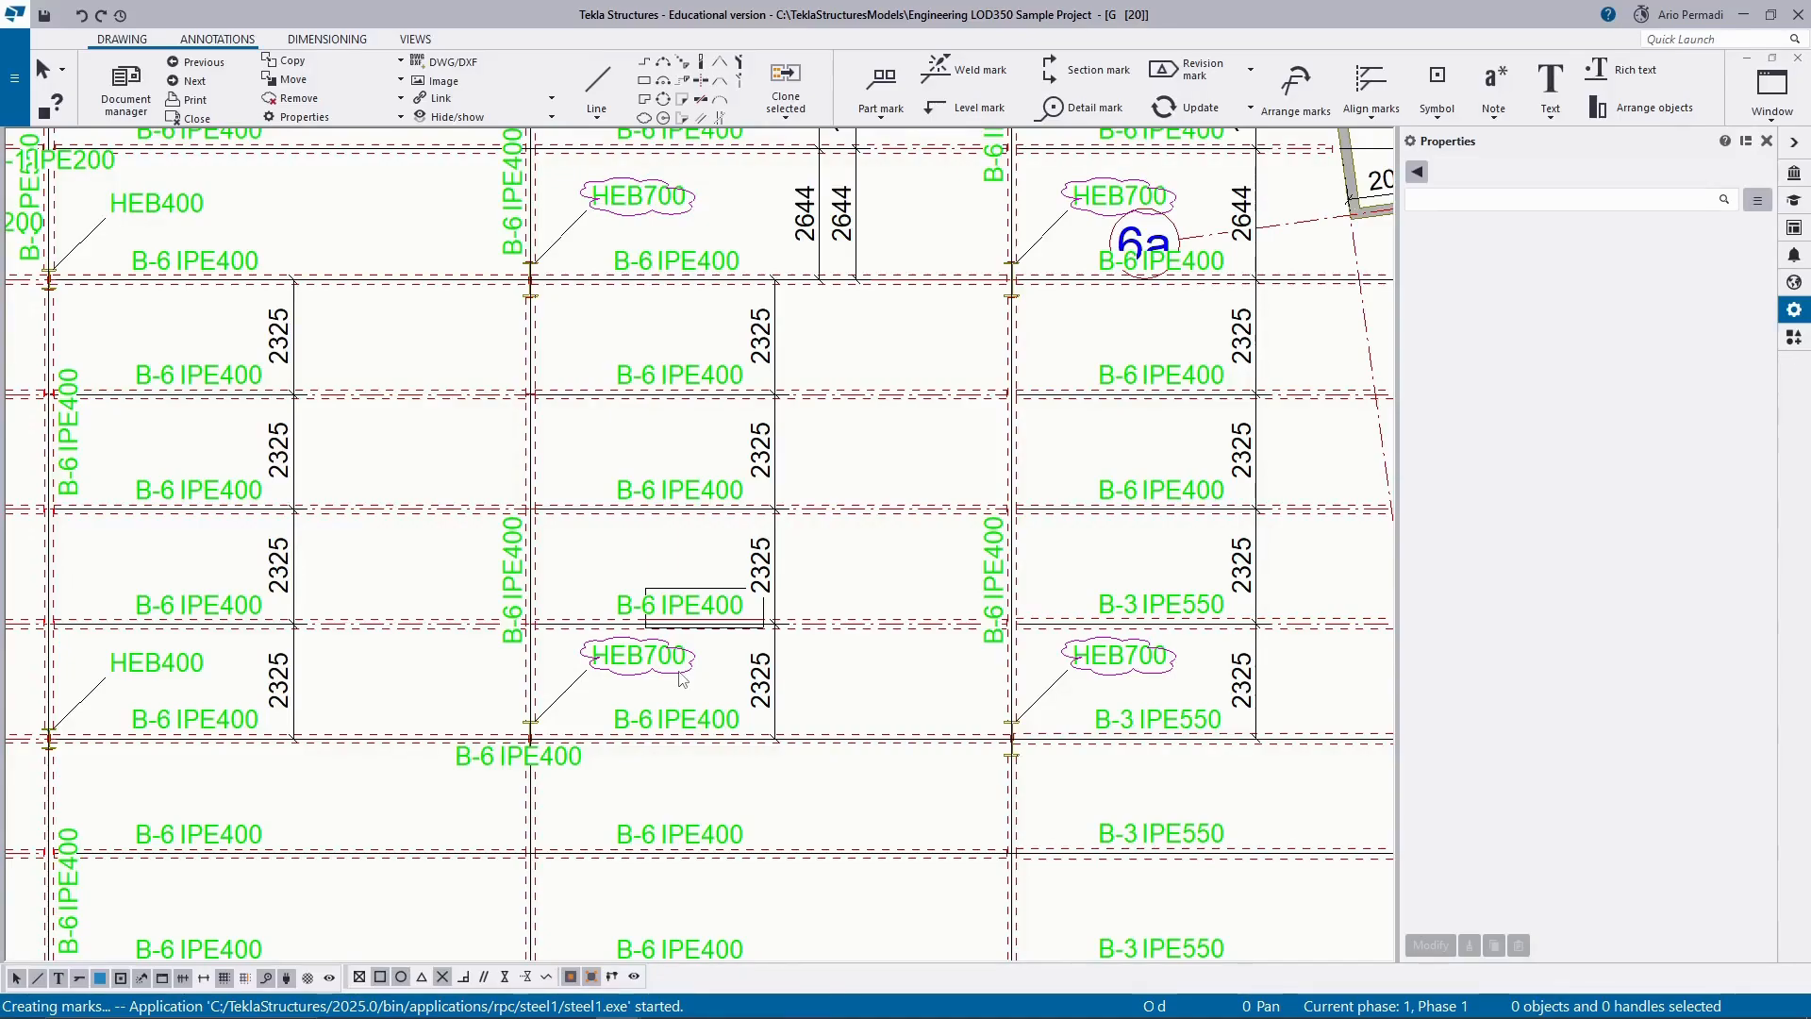
scroll(681, 678, "up", 2)
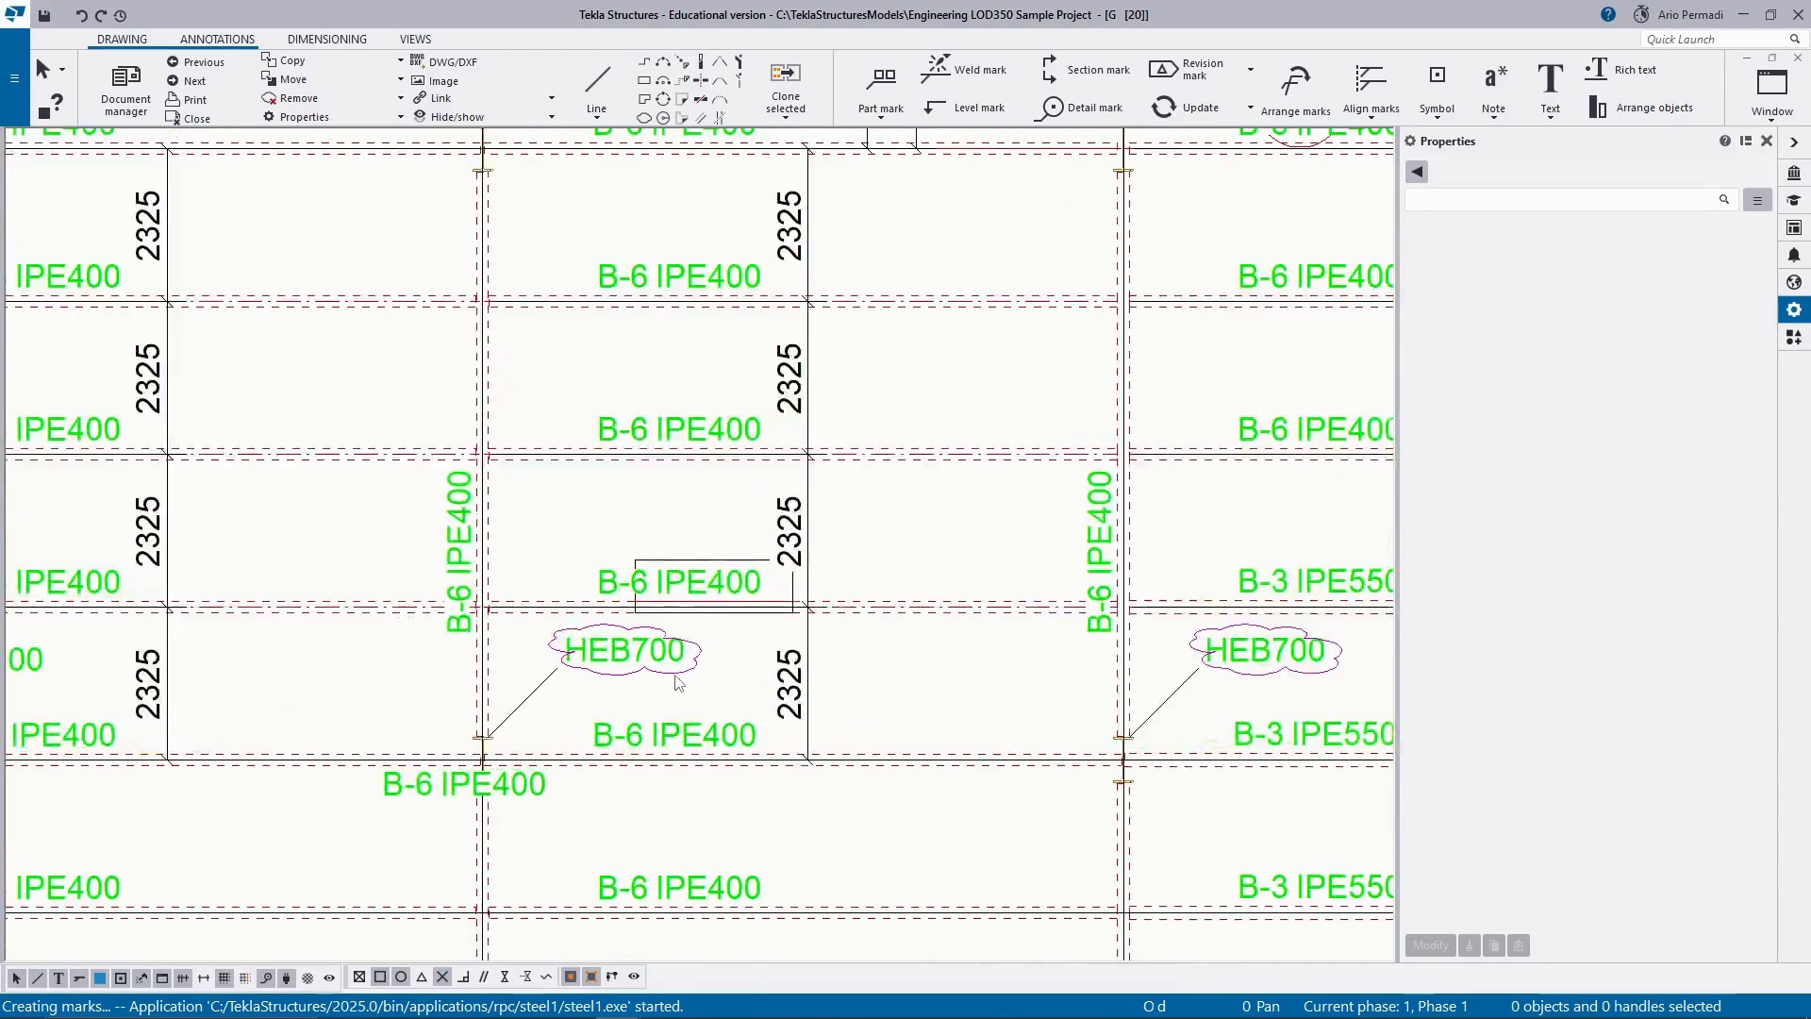
scroll(677, 682, "down", 5)
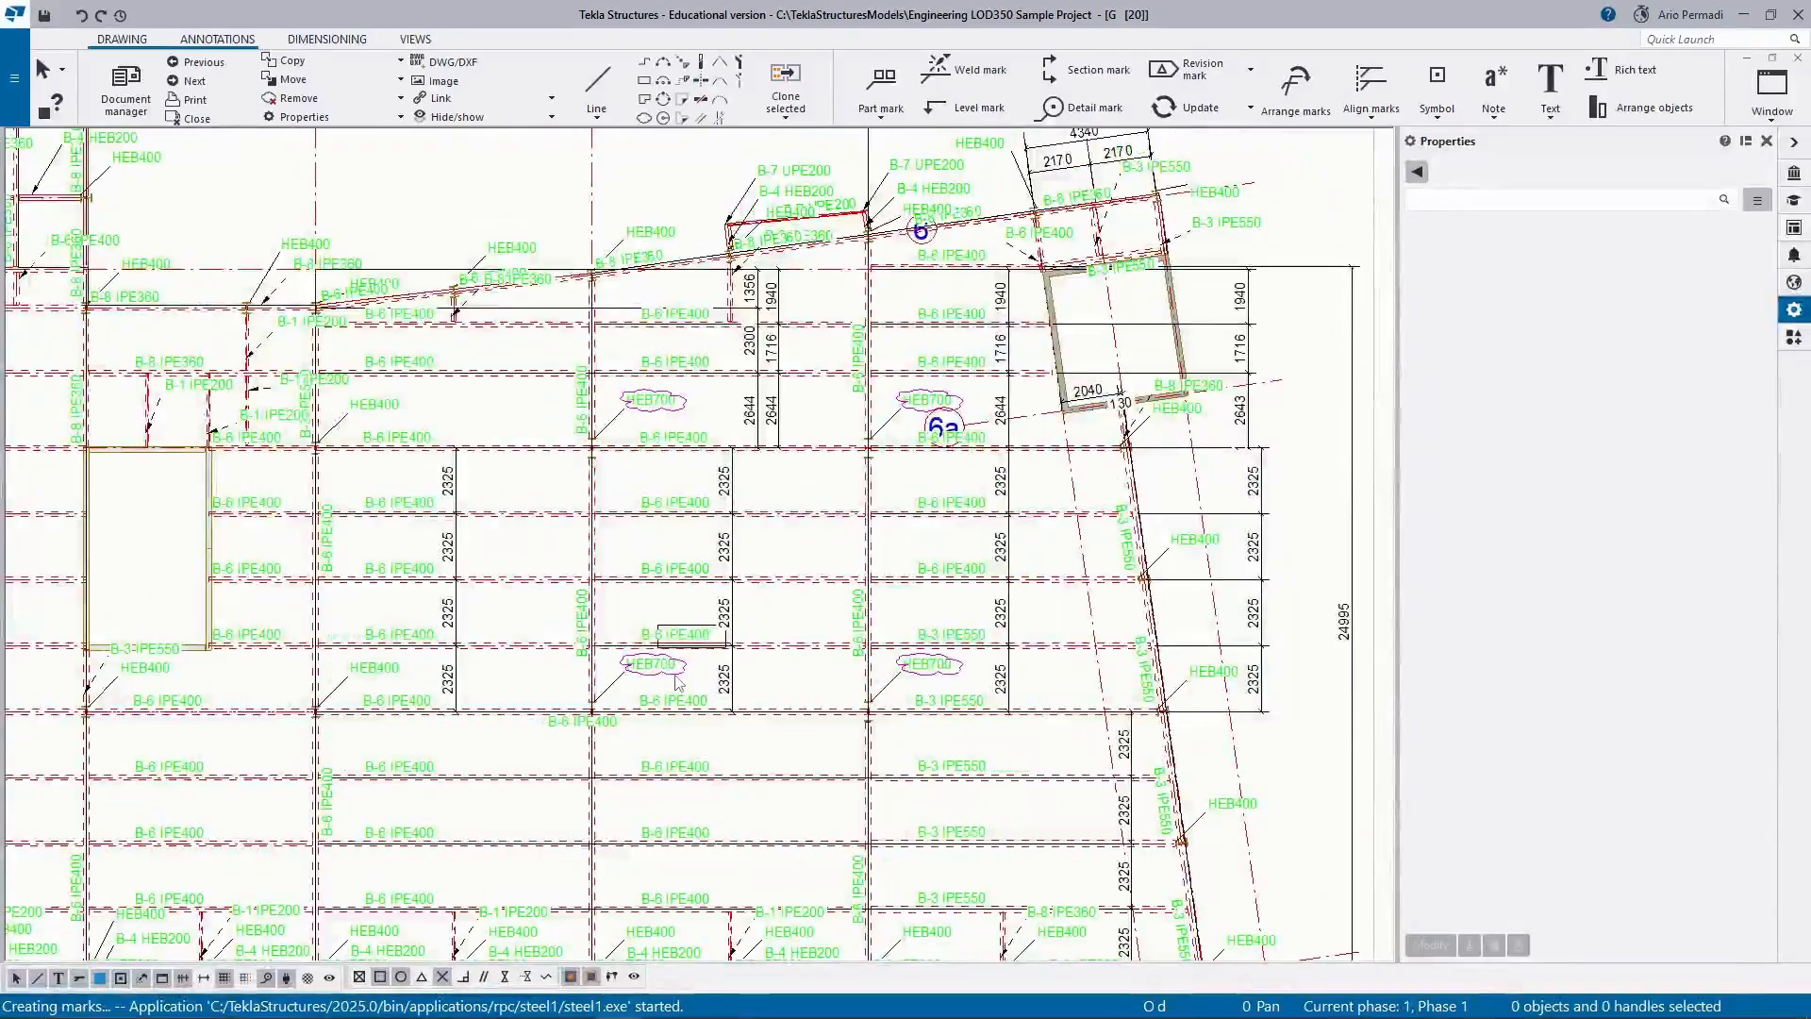
scroll(675, 679, "up", 5)
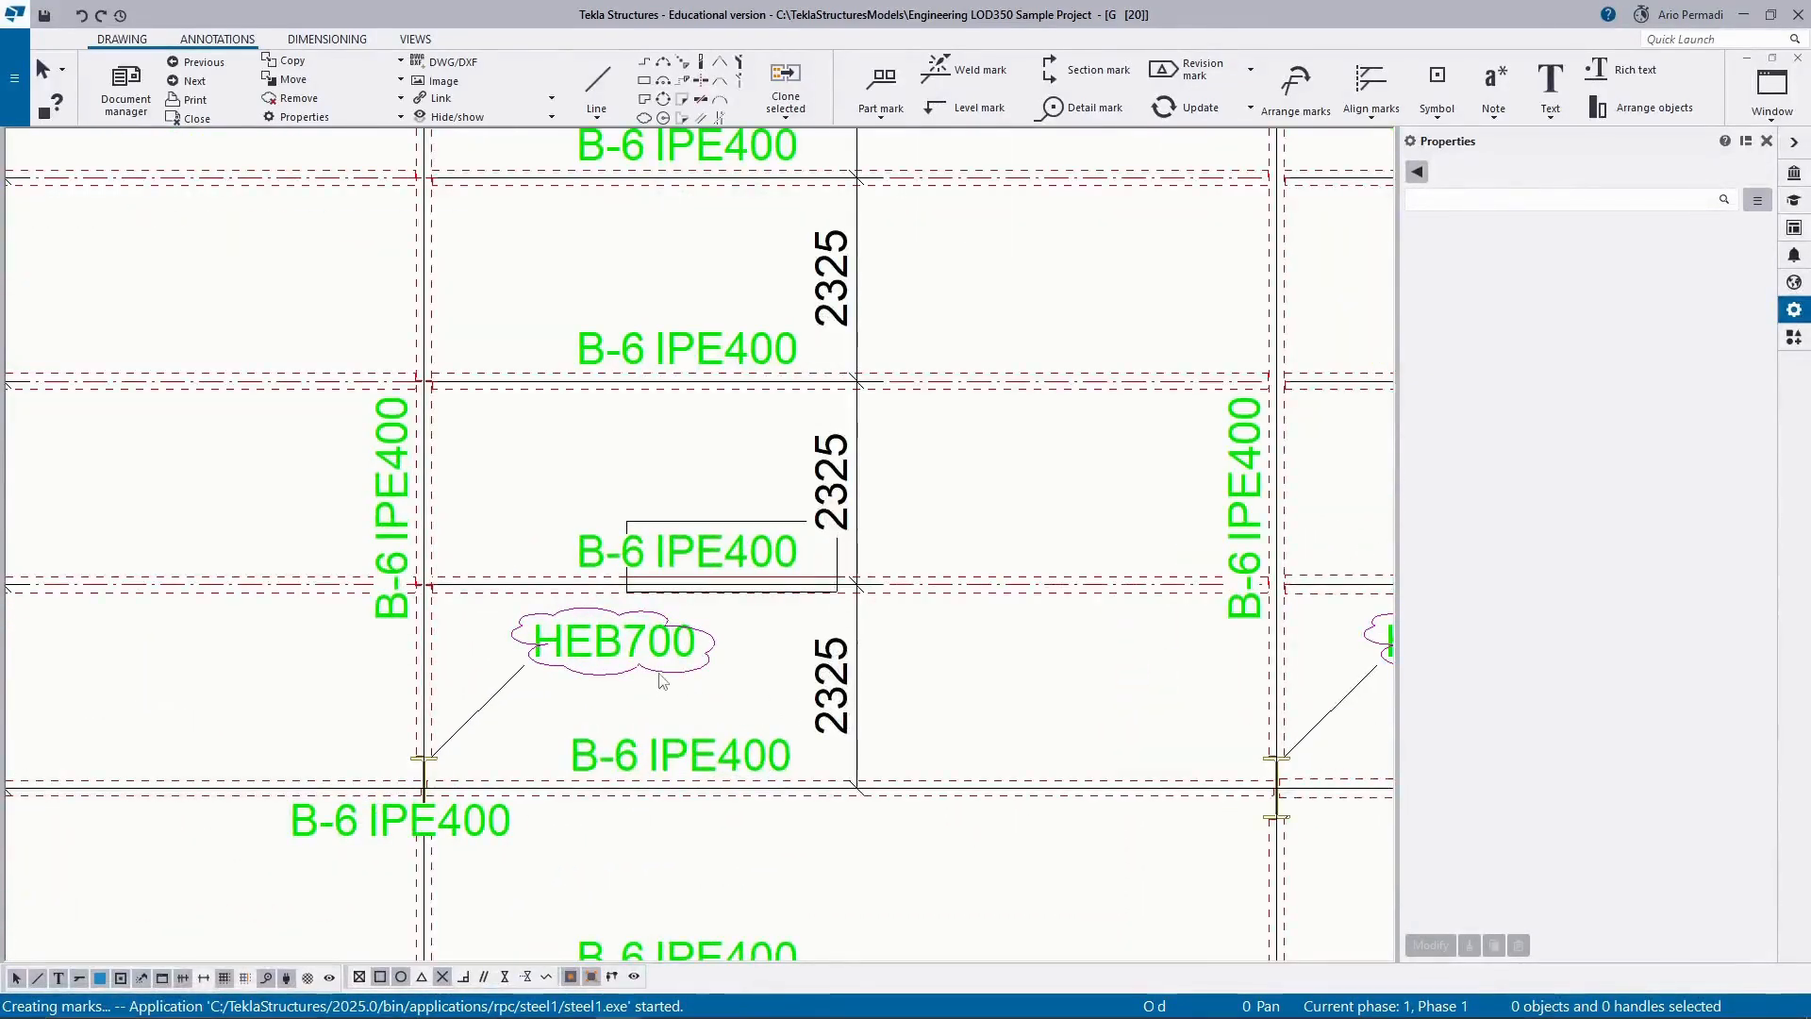
scroll(662, 682, "down", 2)
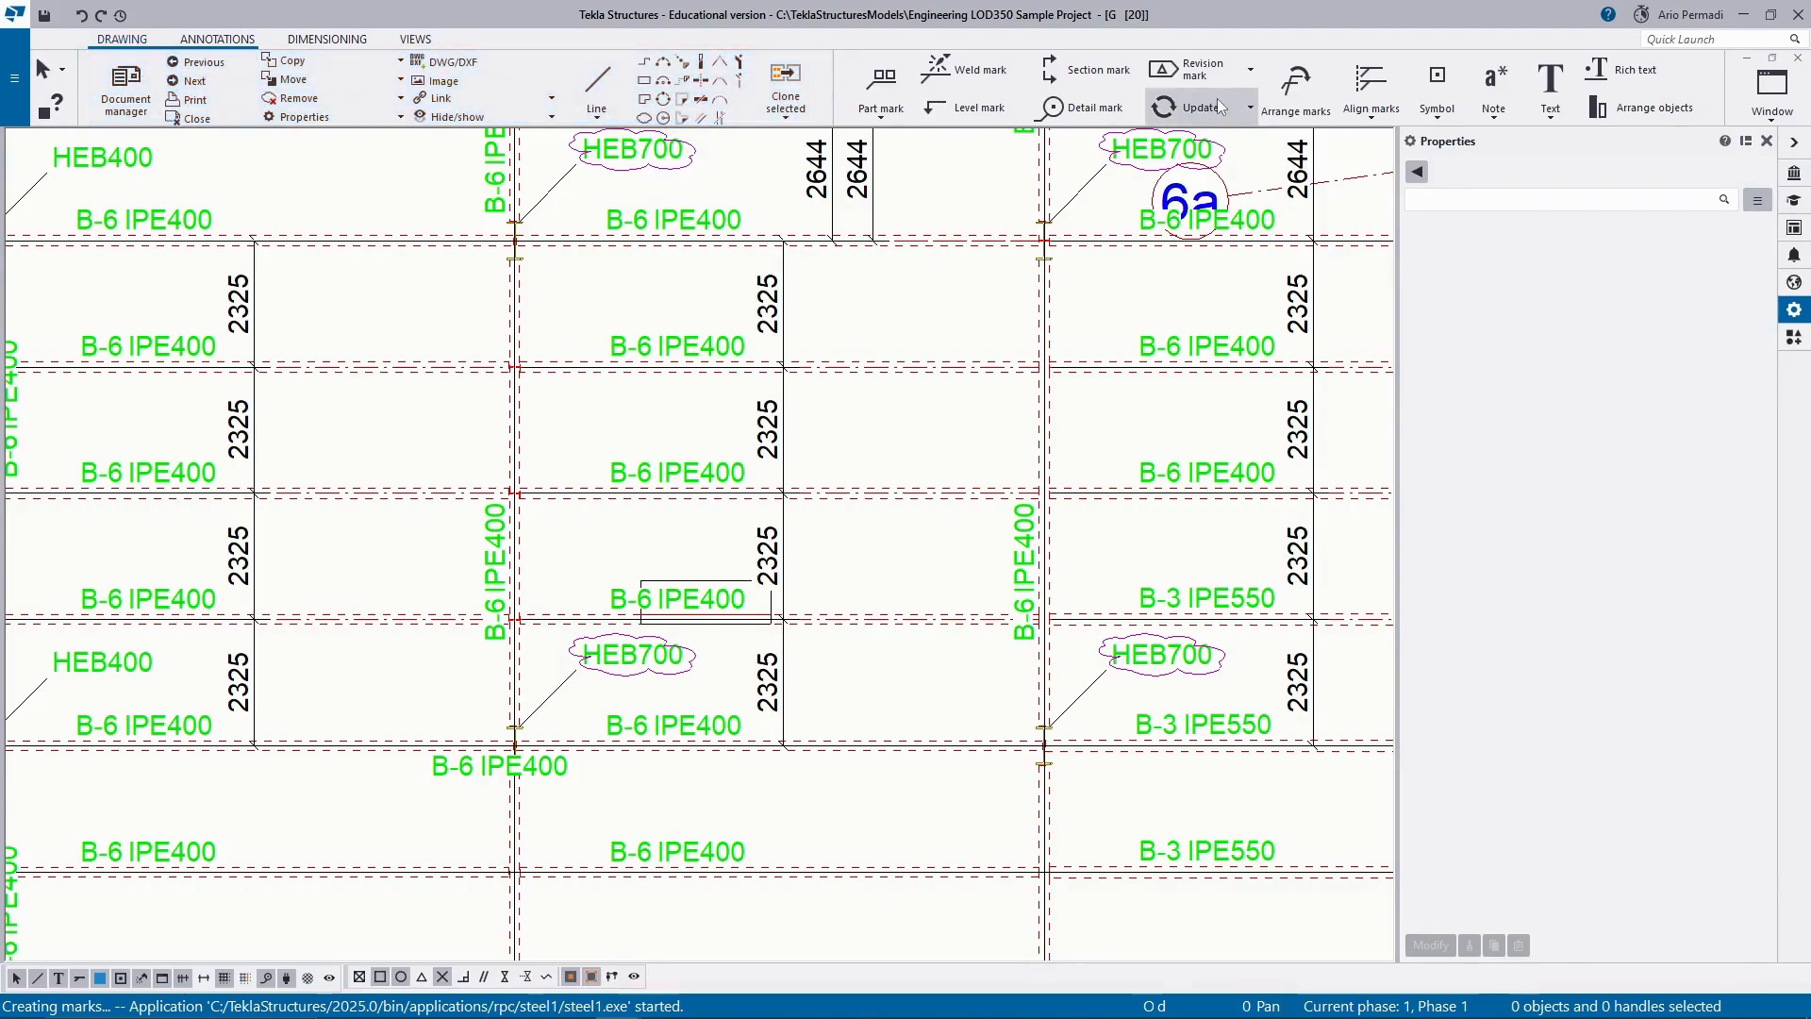
Close the Document manager, start adding a revision mark, and set its mark text to ASC.
left_click(1196, 69)
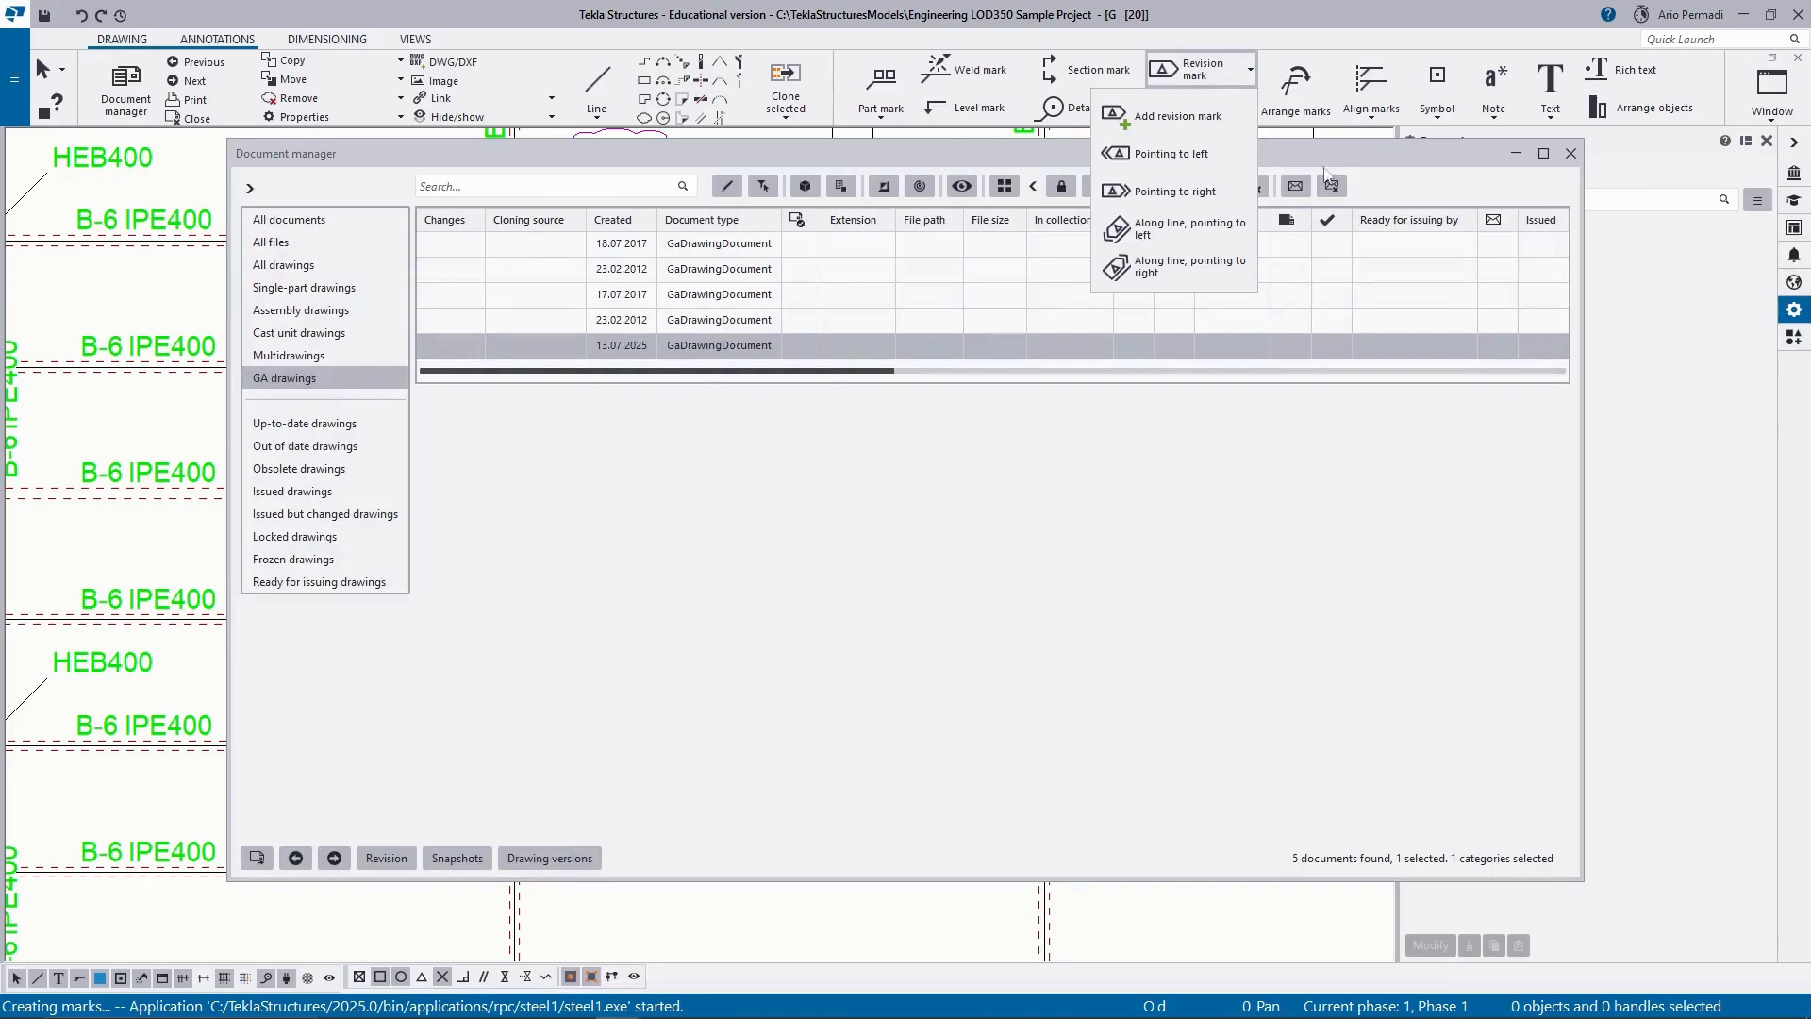
left_click(1571, 154)
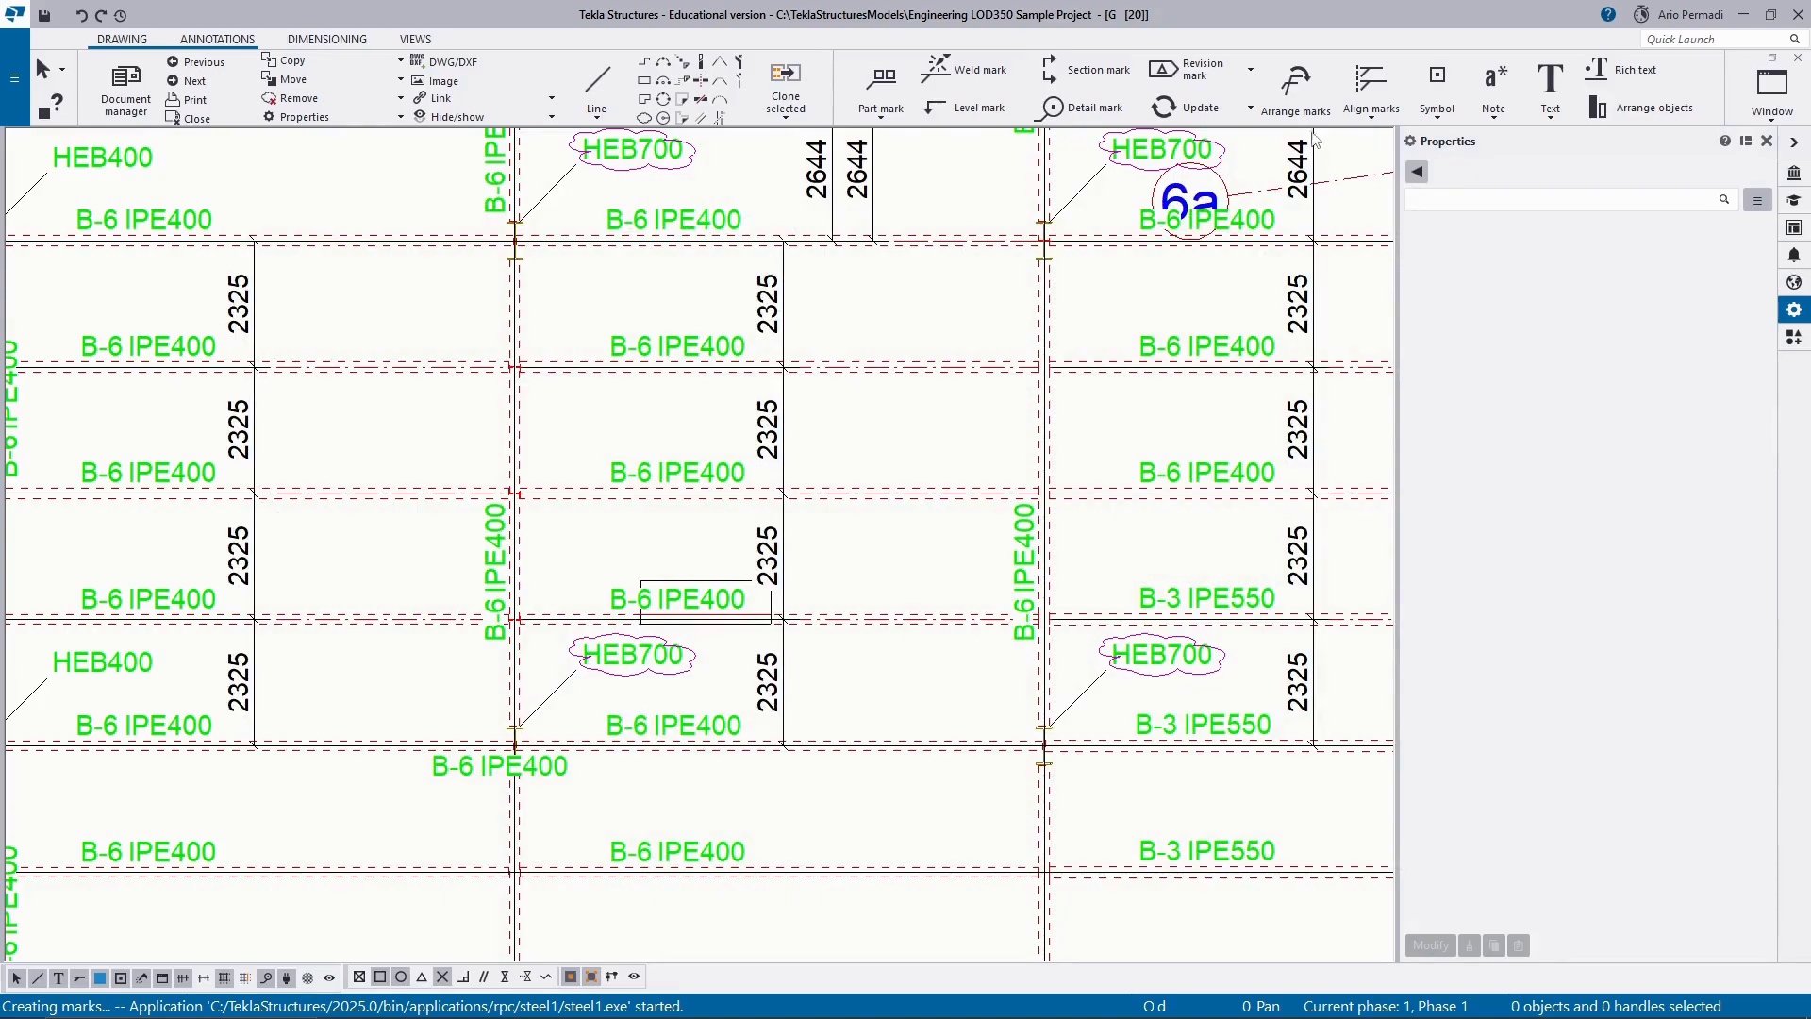
left_click(1215, 79)
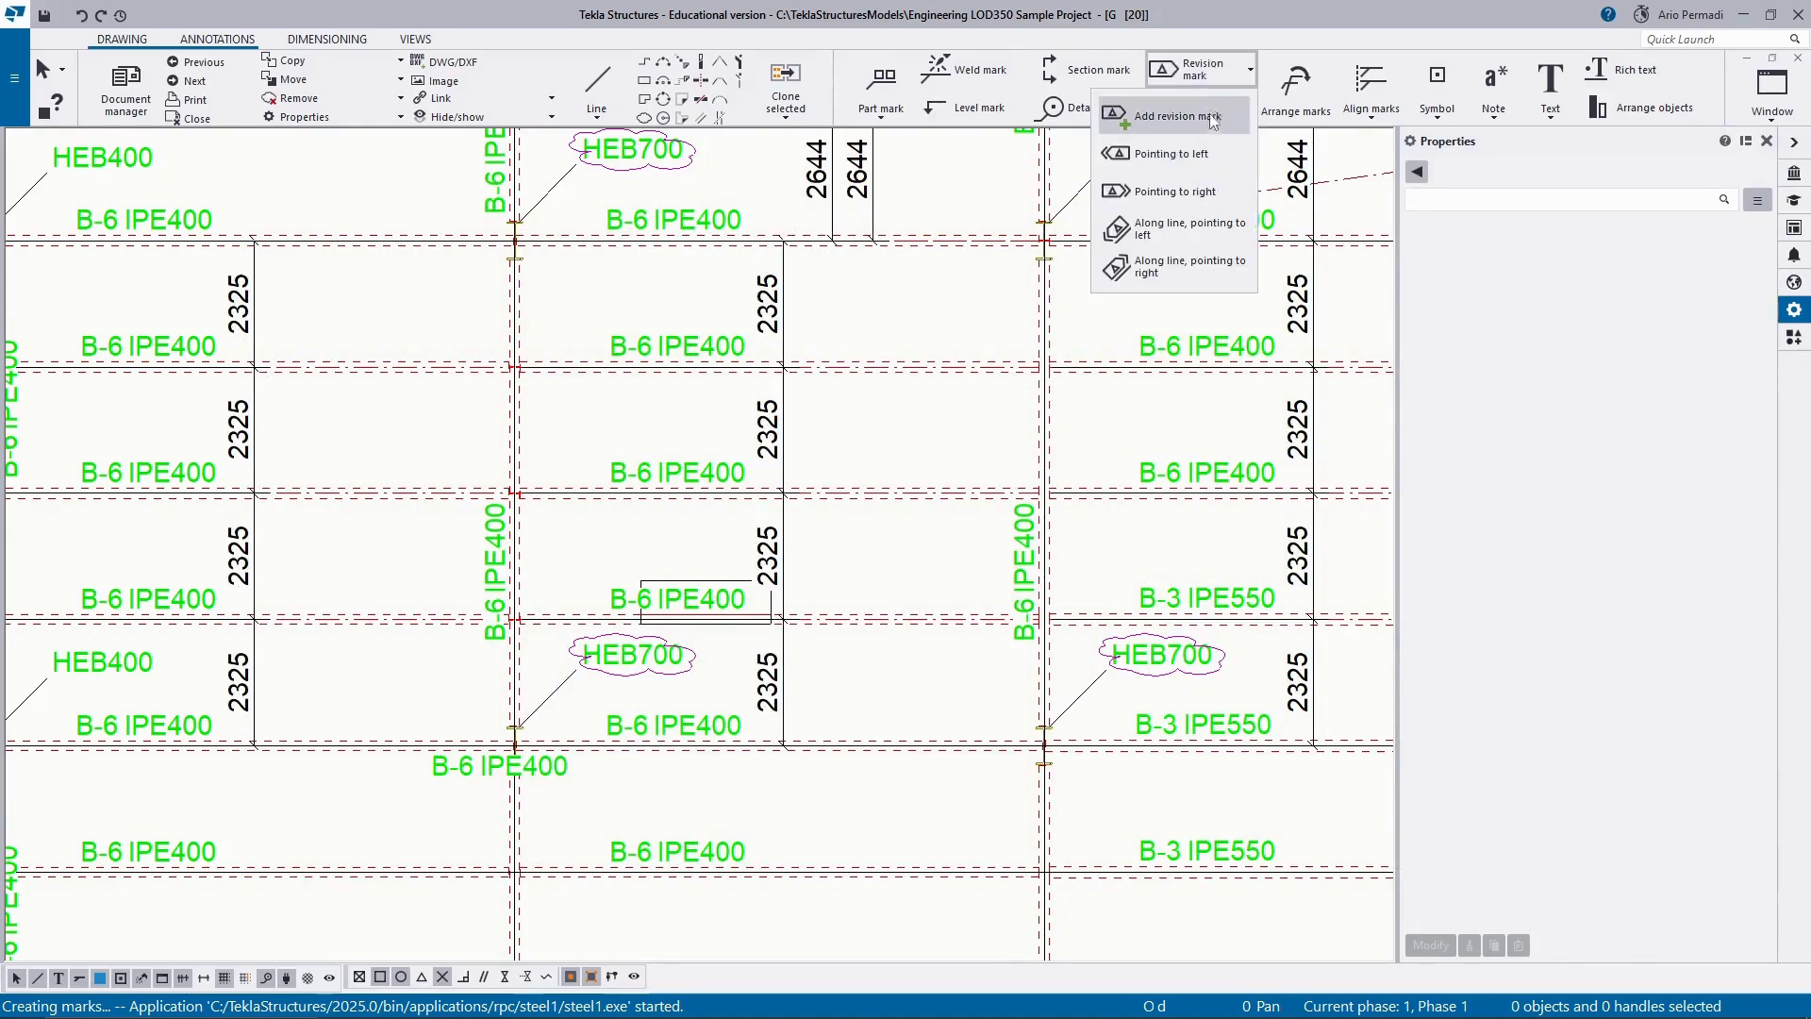
left_click(1221, 116)
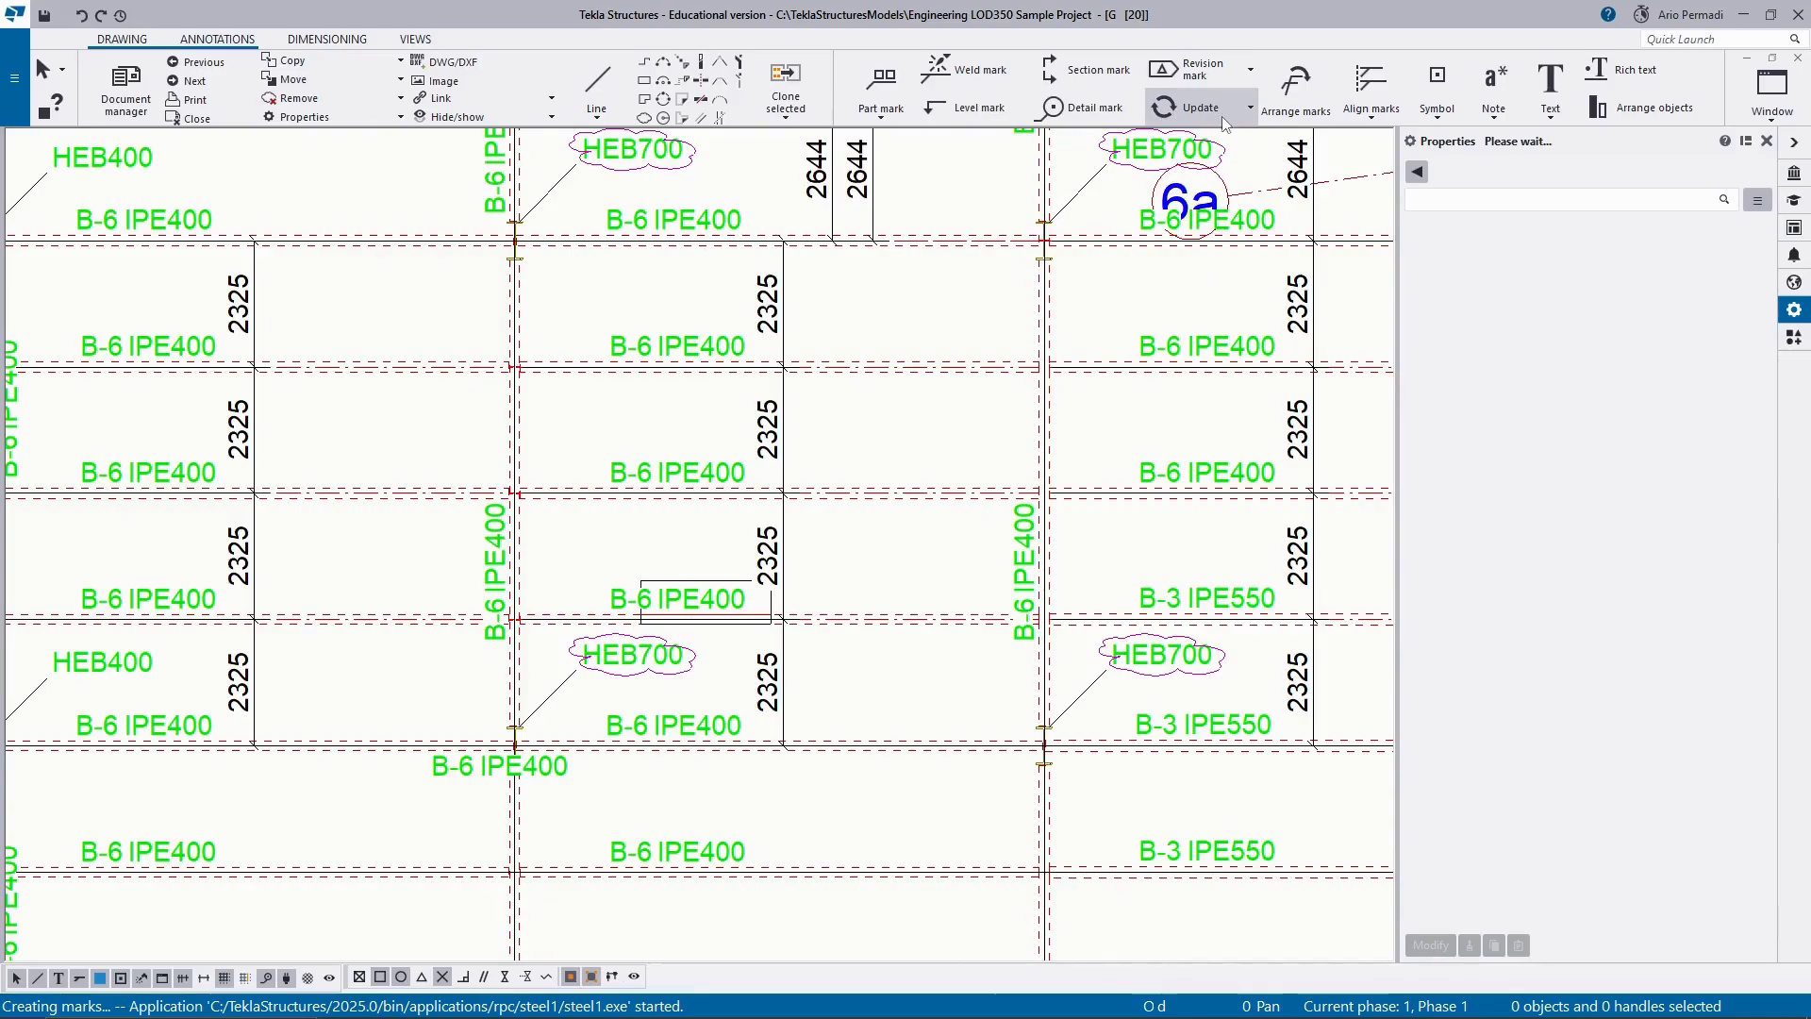
left_click_drag(1613, 252, 1439, 256)
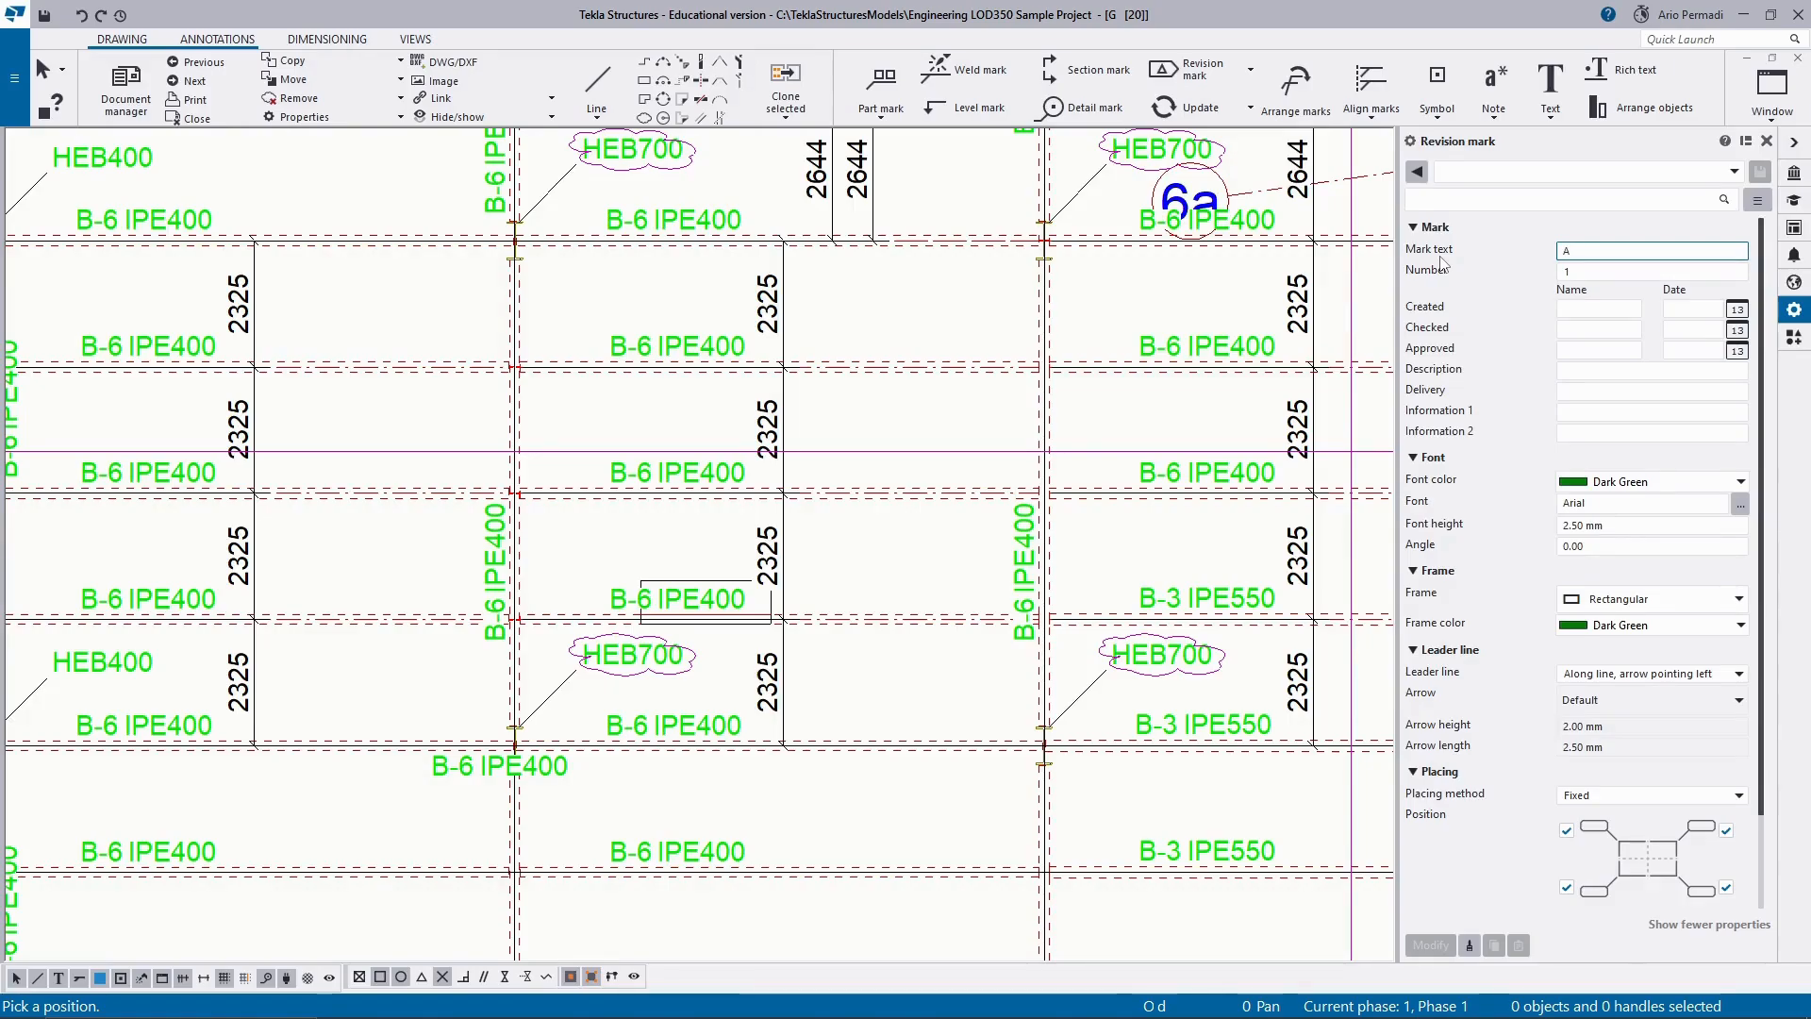
type("C")
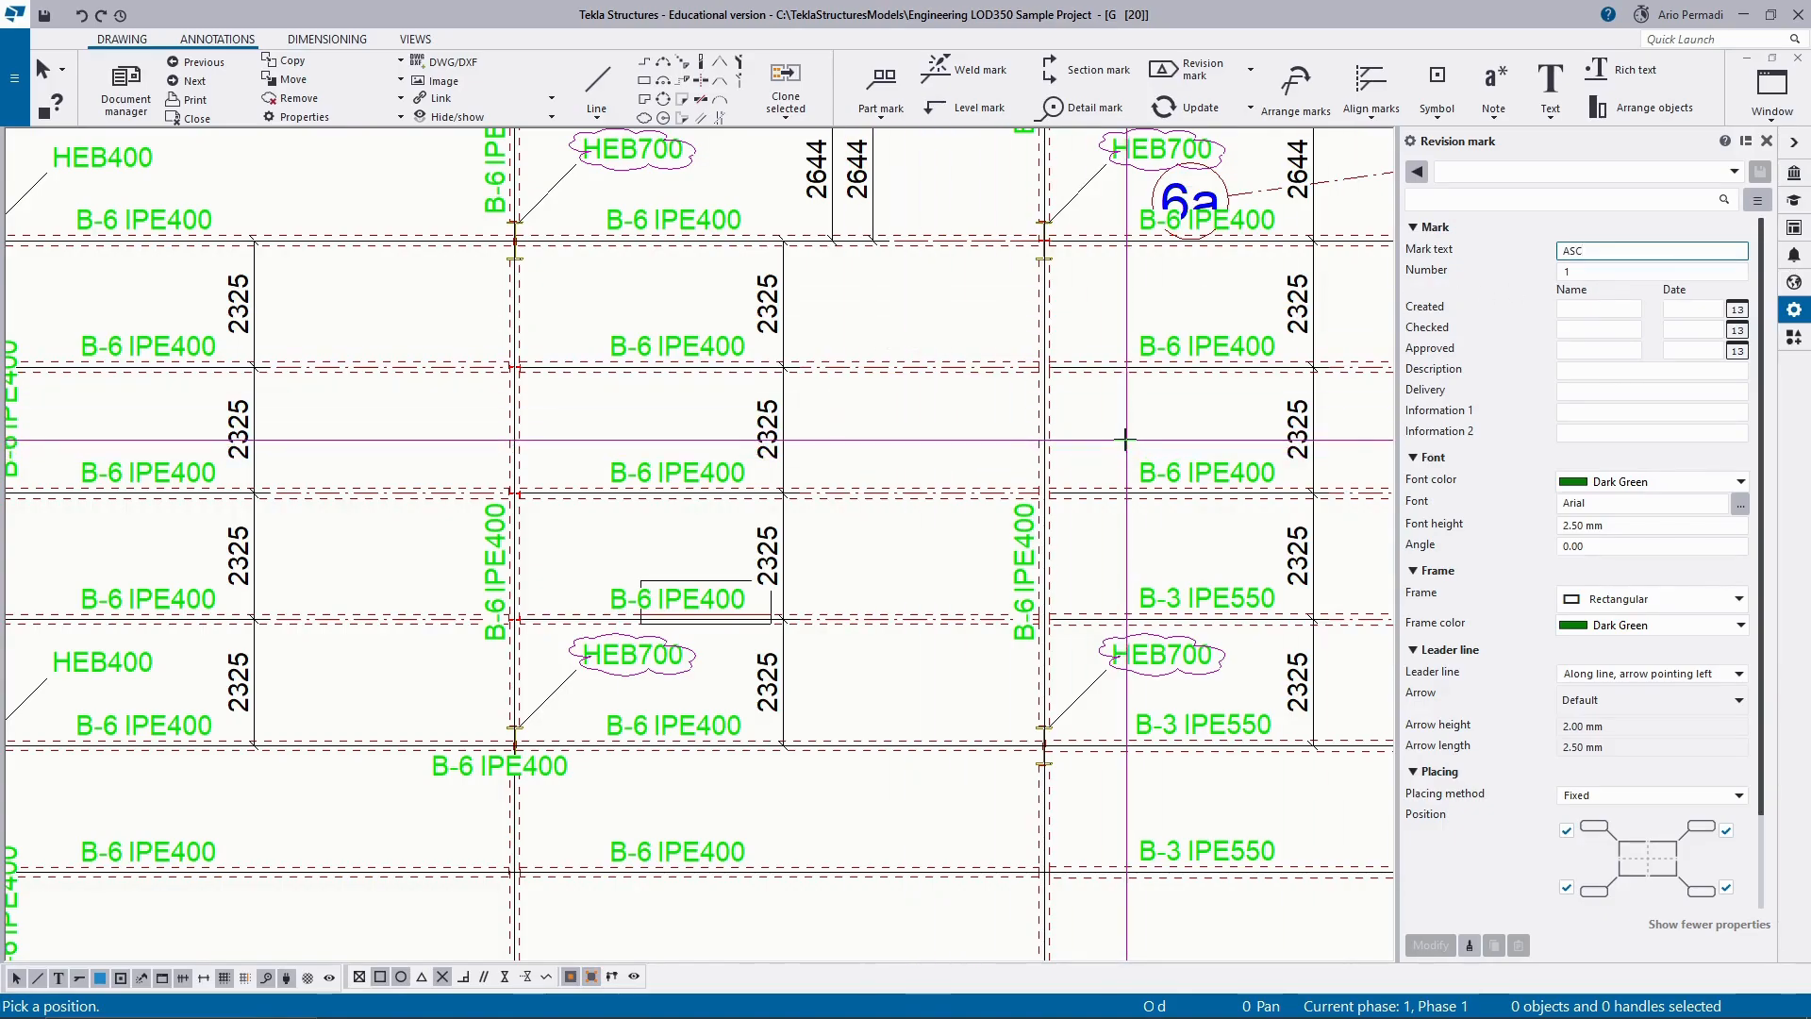
Enter "Profile column changed" as the revision mark's description.
left_click(1603, 351)
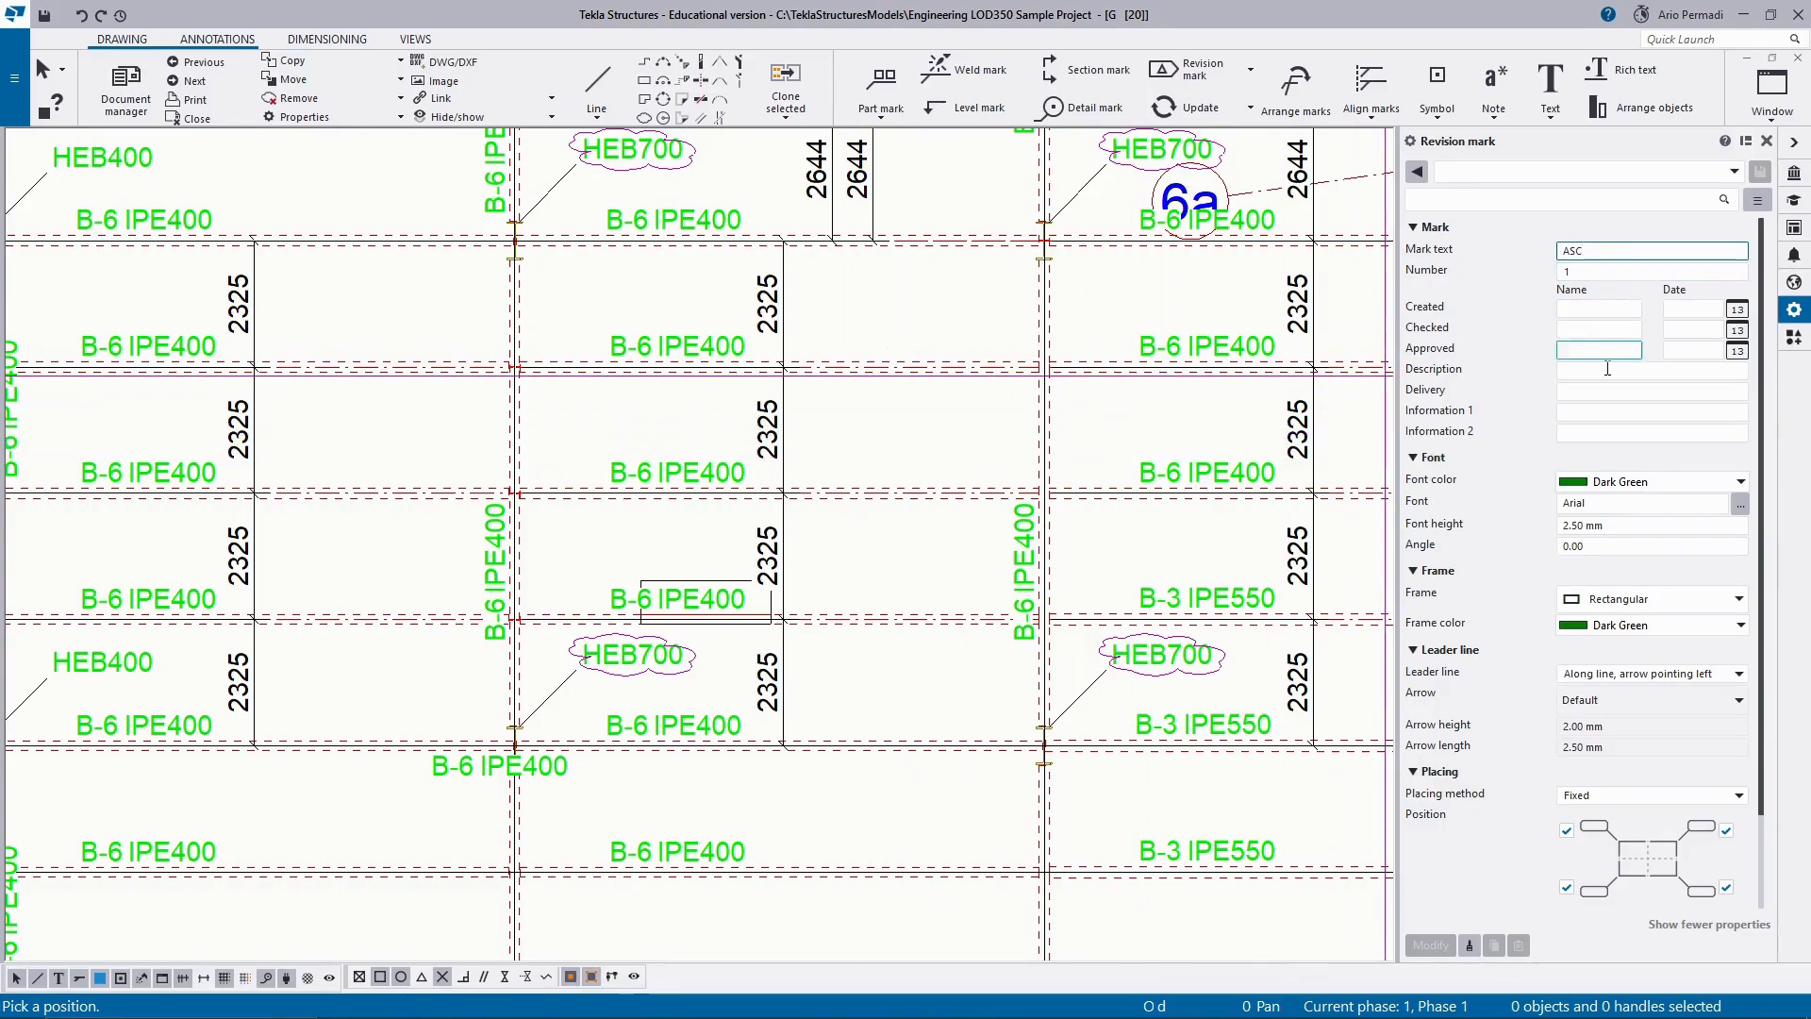
left_click(1607, 369)
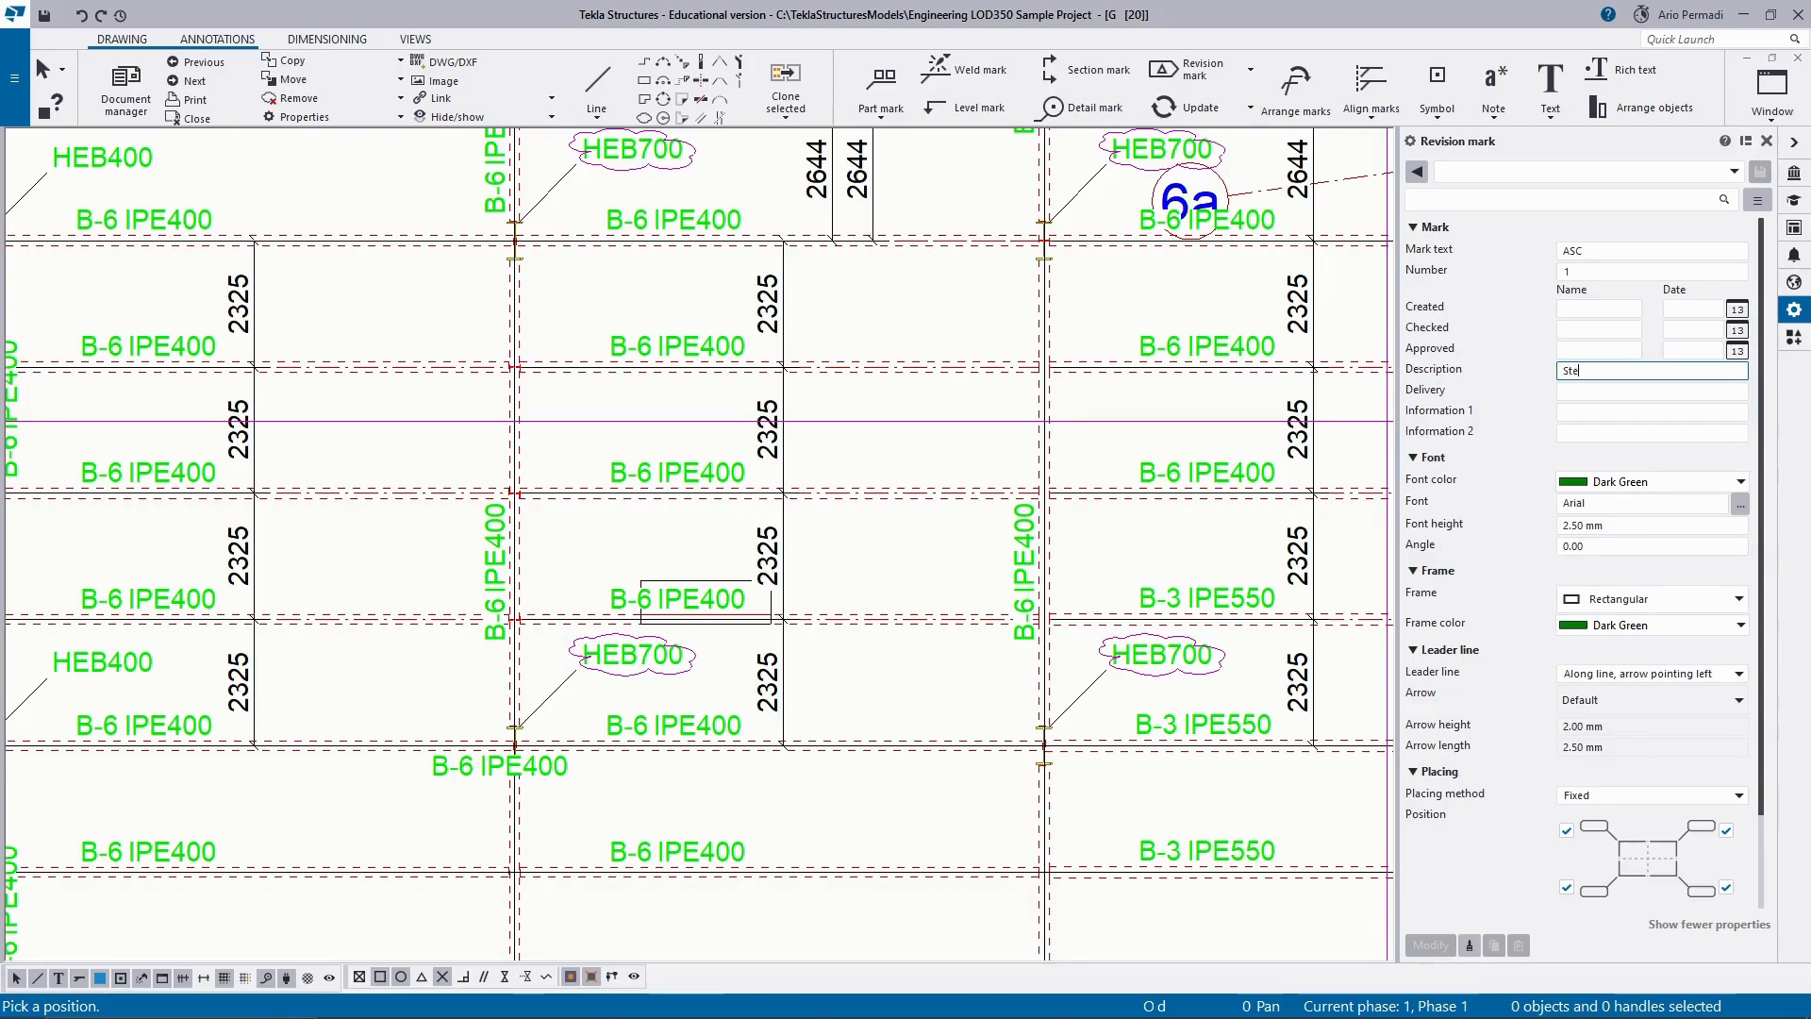
key("BackSpace")
key("BackSpace")
key("BackSpace")
key("BackSpace")
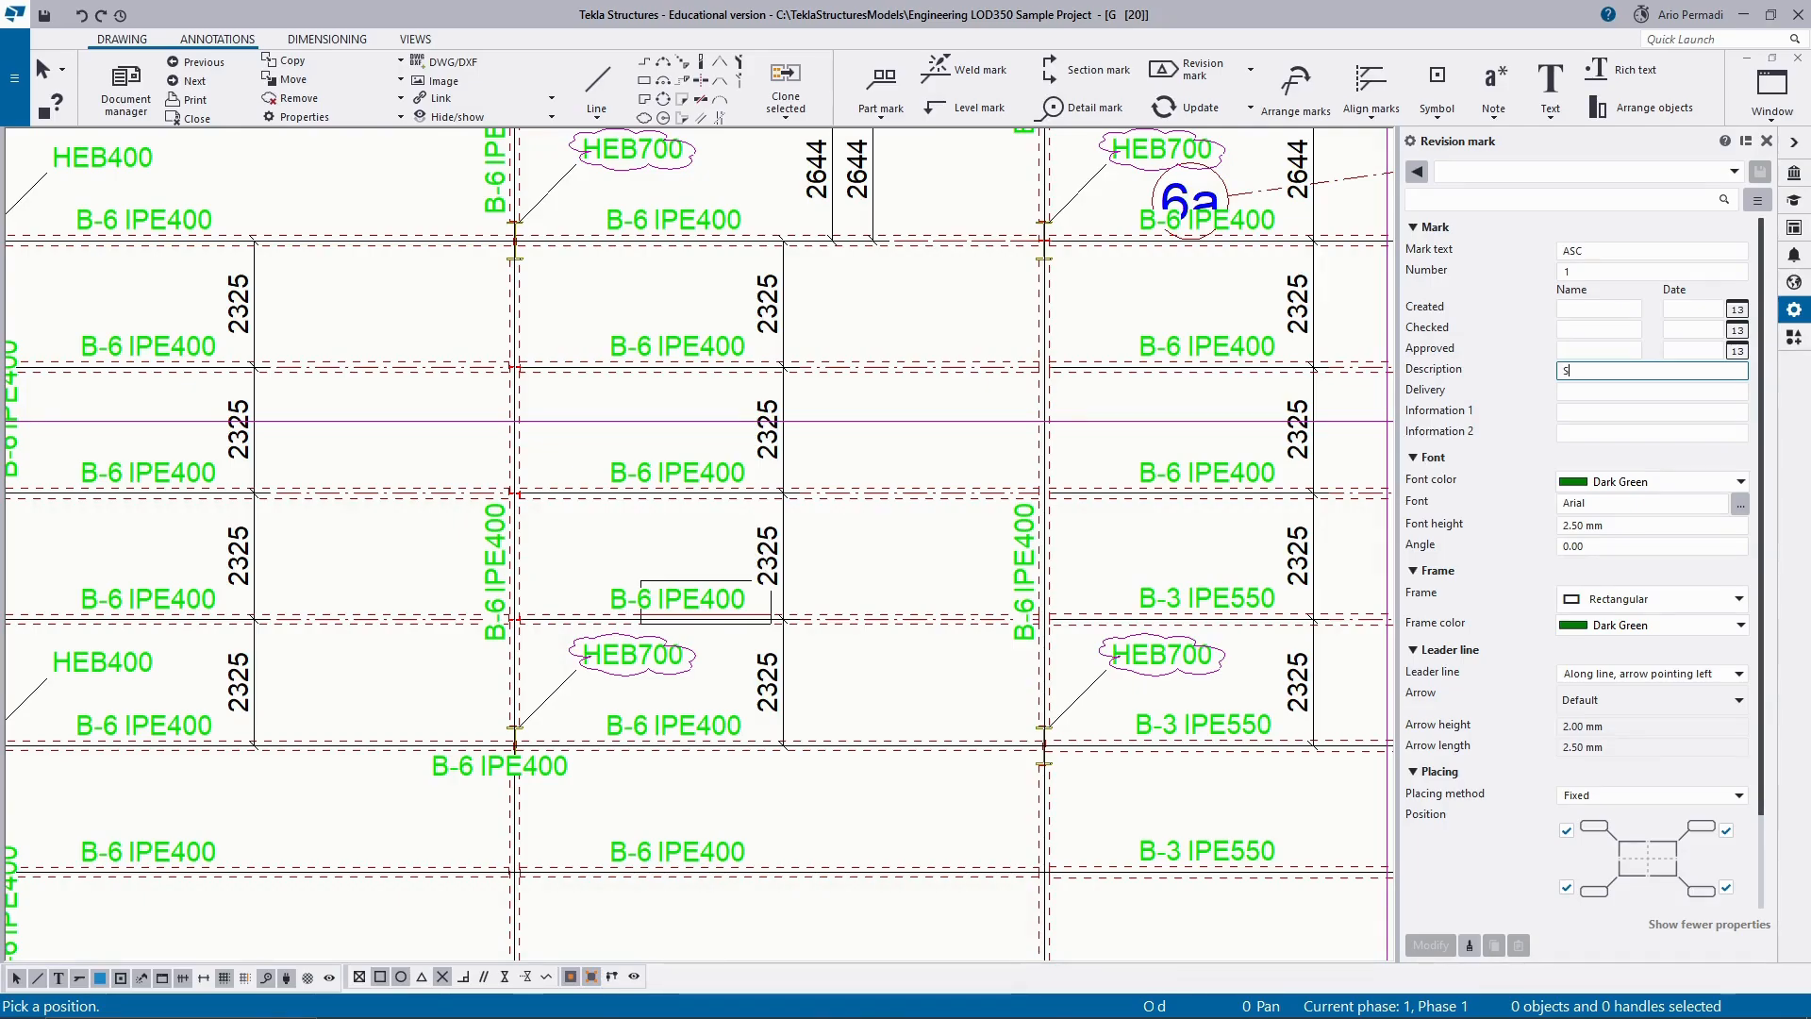
key("BackSpace")
type("Profi")
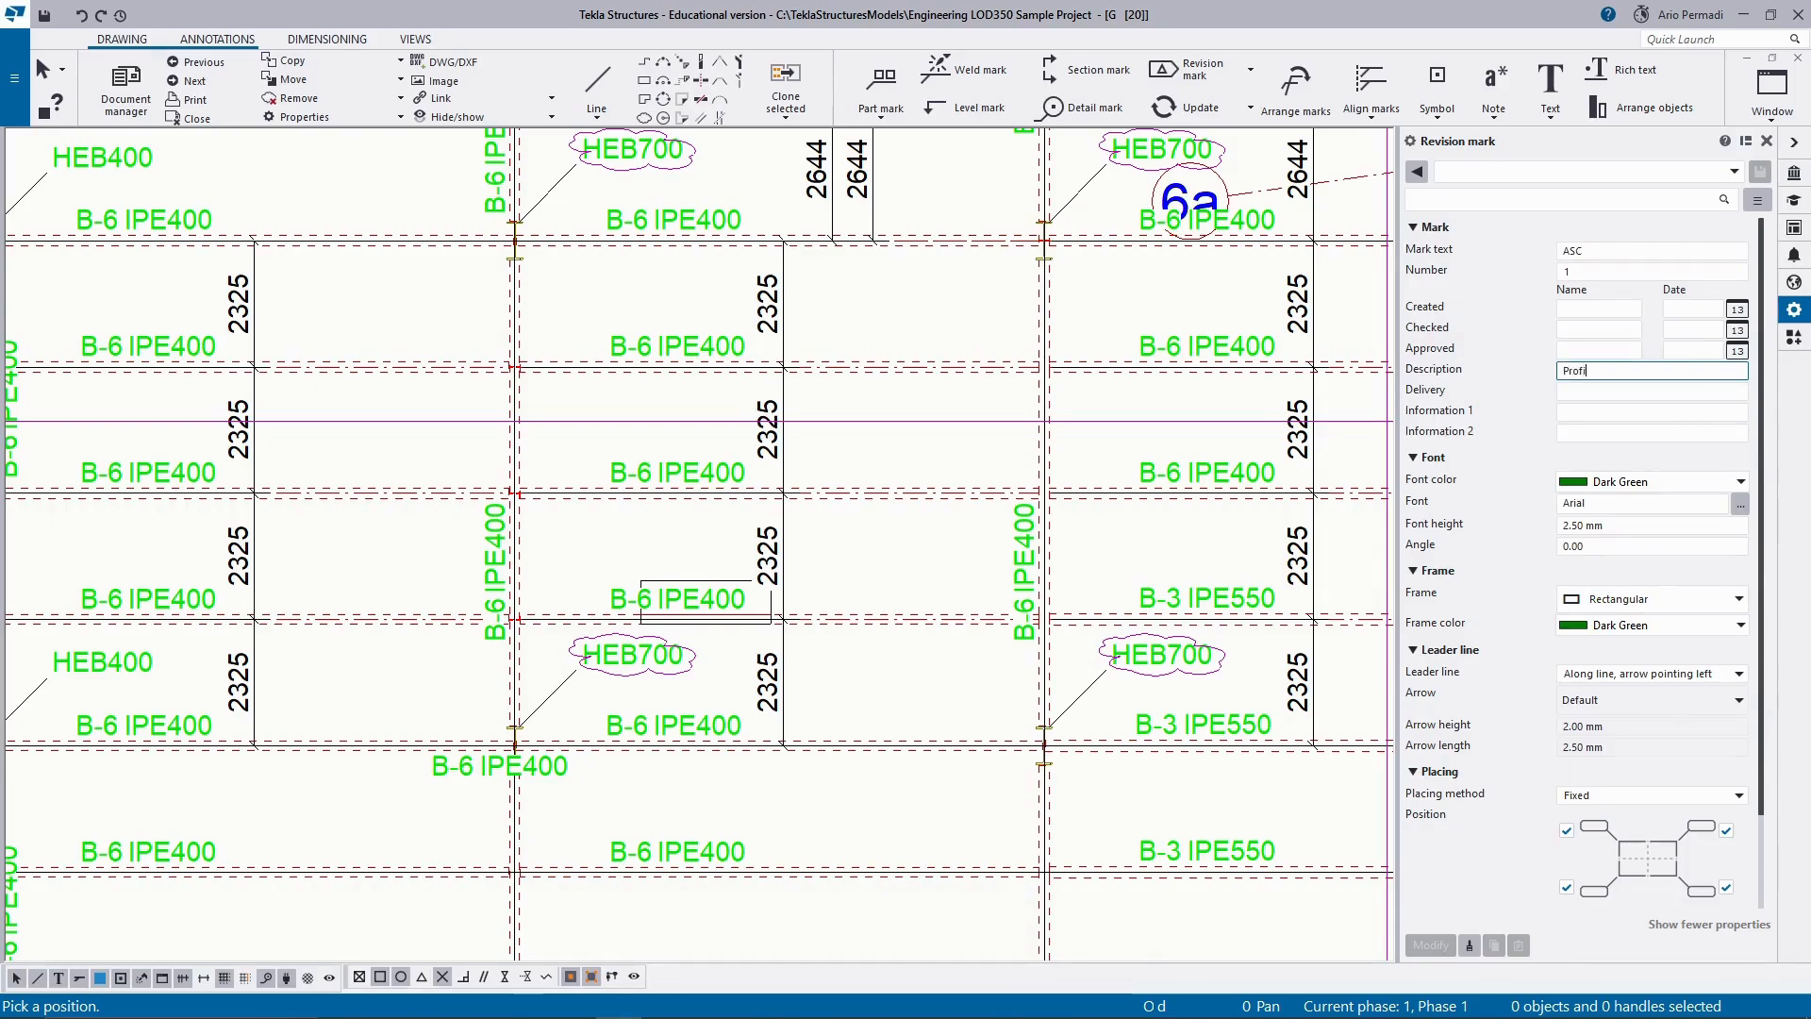
type("le ")
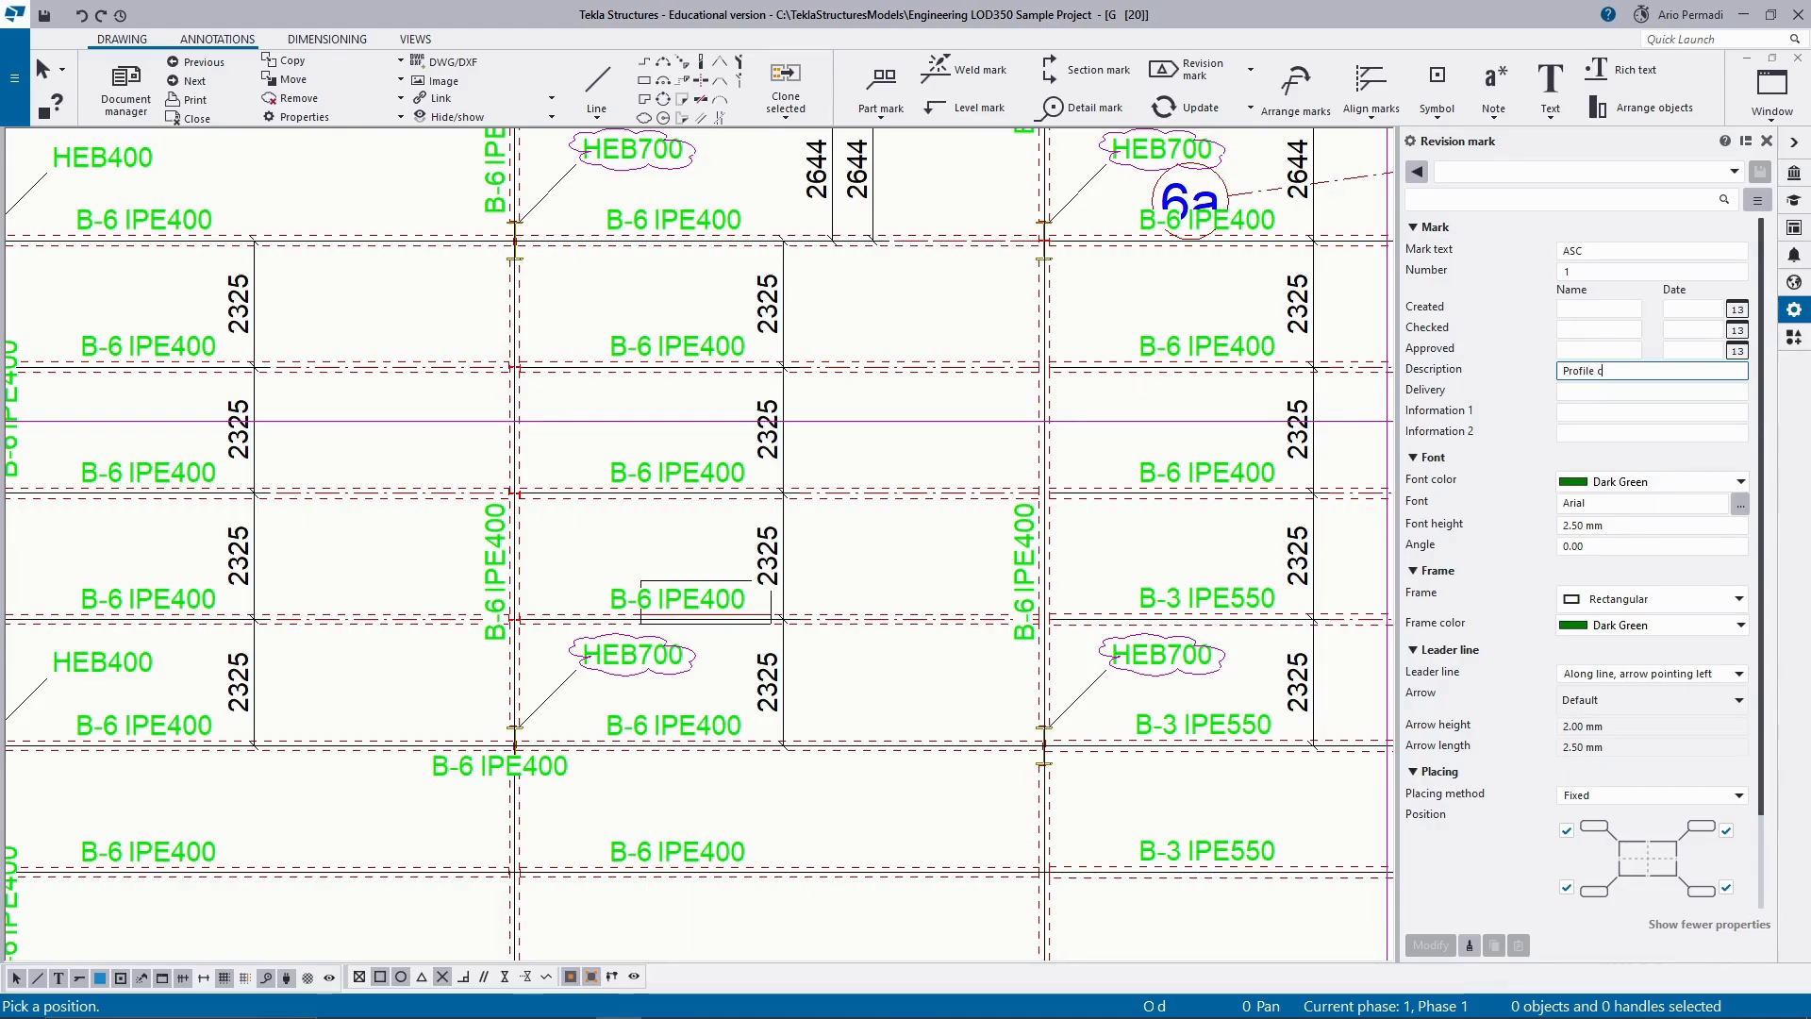
type("column changed")
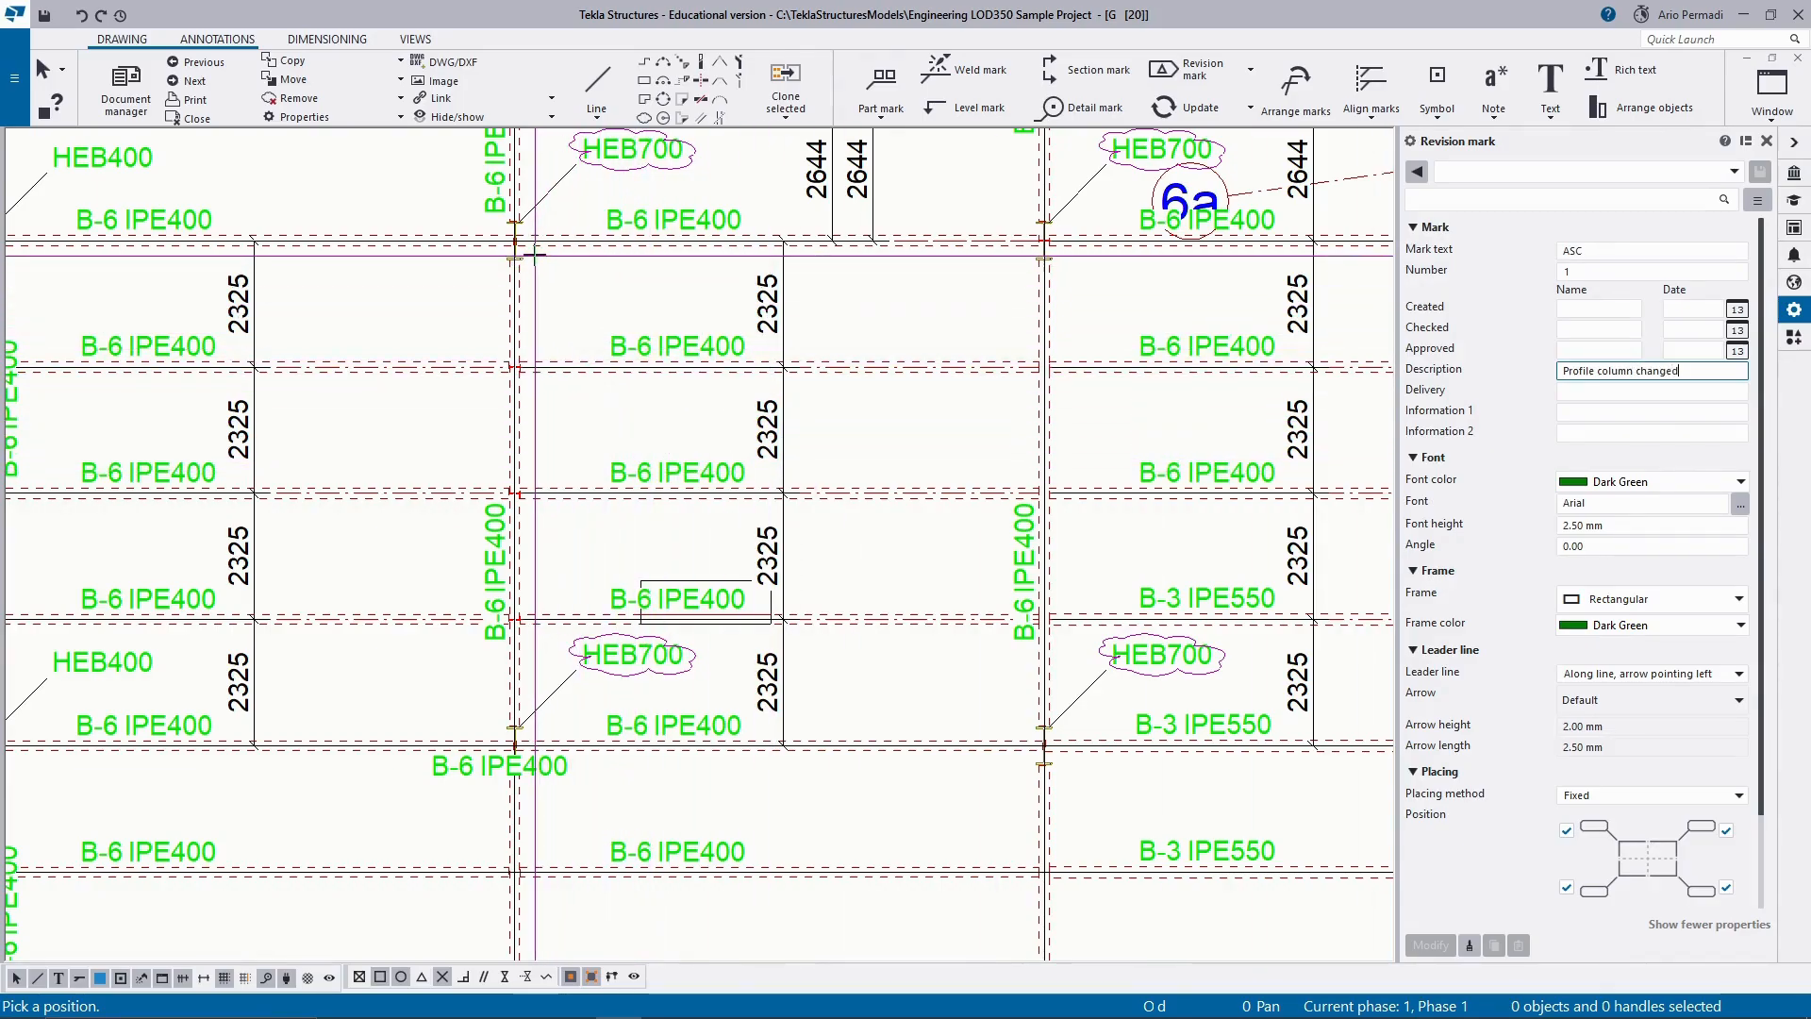
Place the ASC revision mark beside the upper-left of the four columns with clouded HEB700 marks.
mouse_move(547, 220)
middle_mouse_down()
mouse_move(587, 335)
mouse_move(620, 337)
middle_mouse_up()
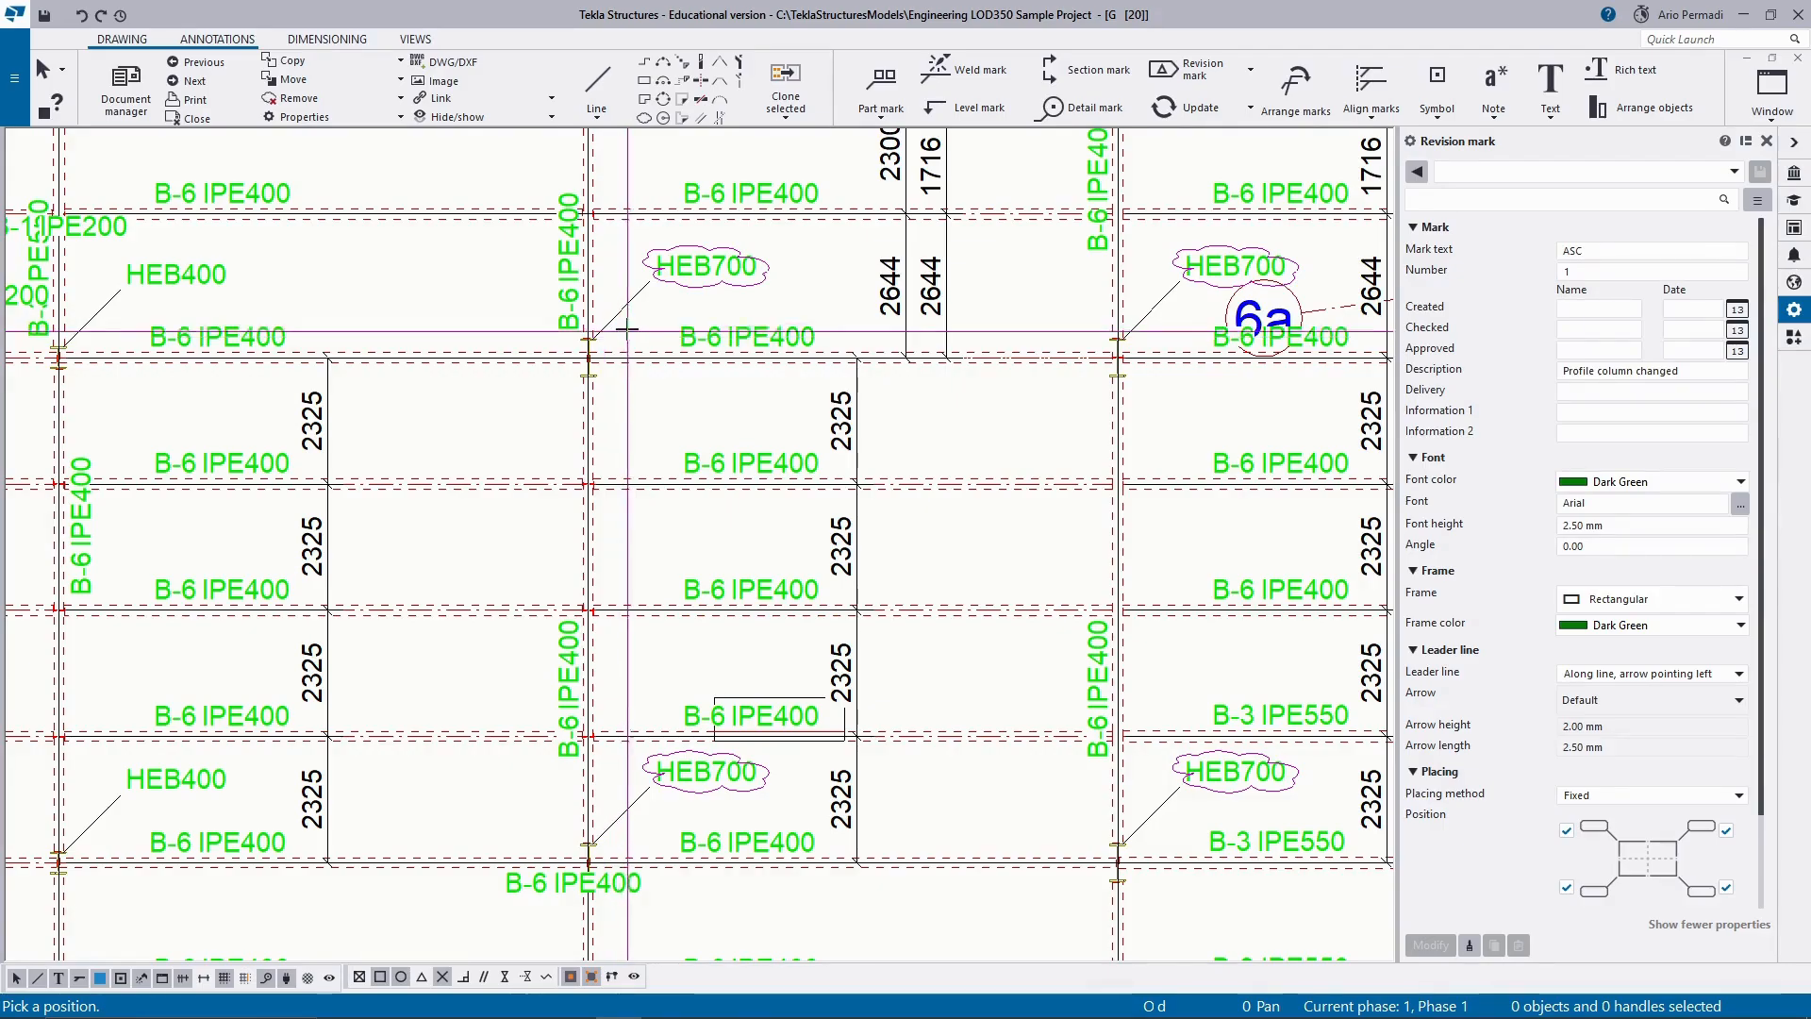
scroll(622, 336, "up", 3)
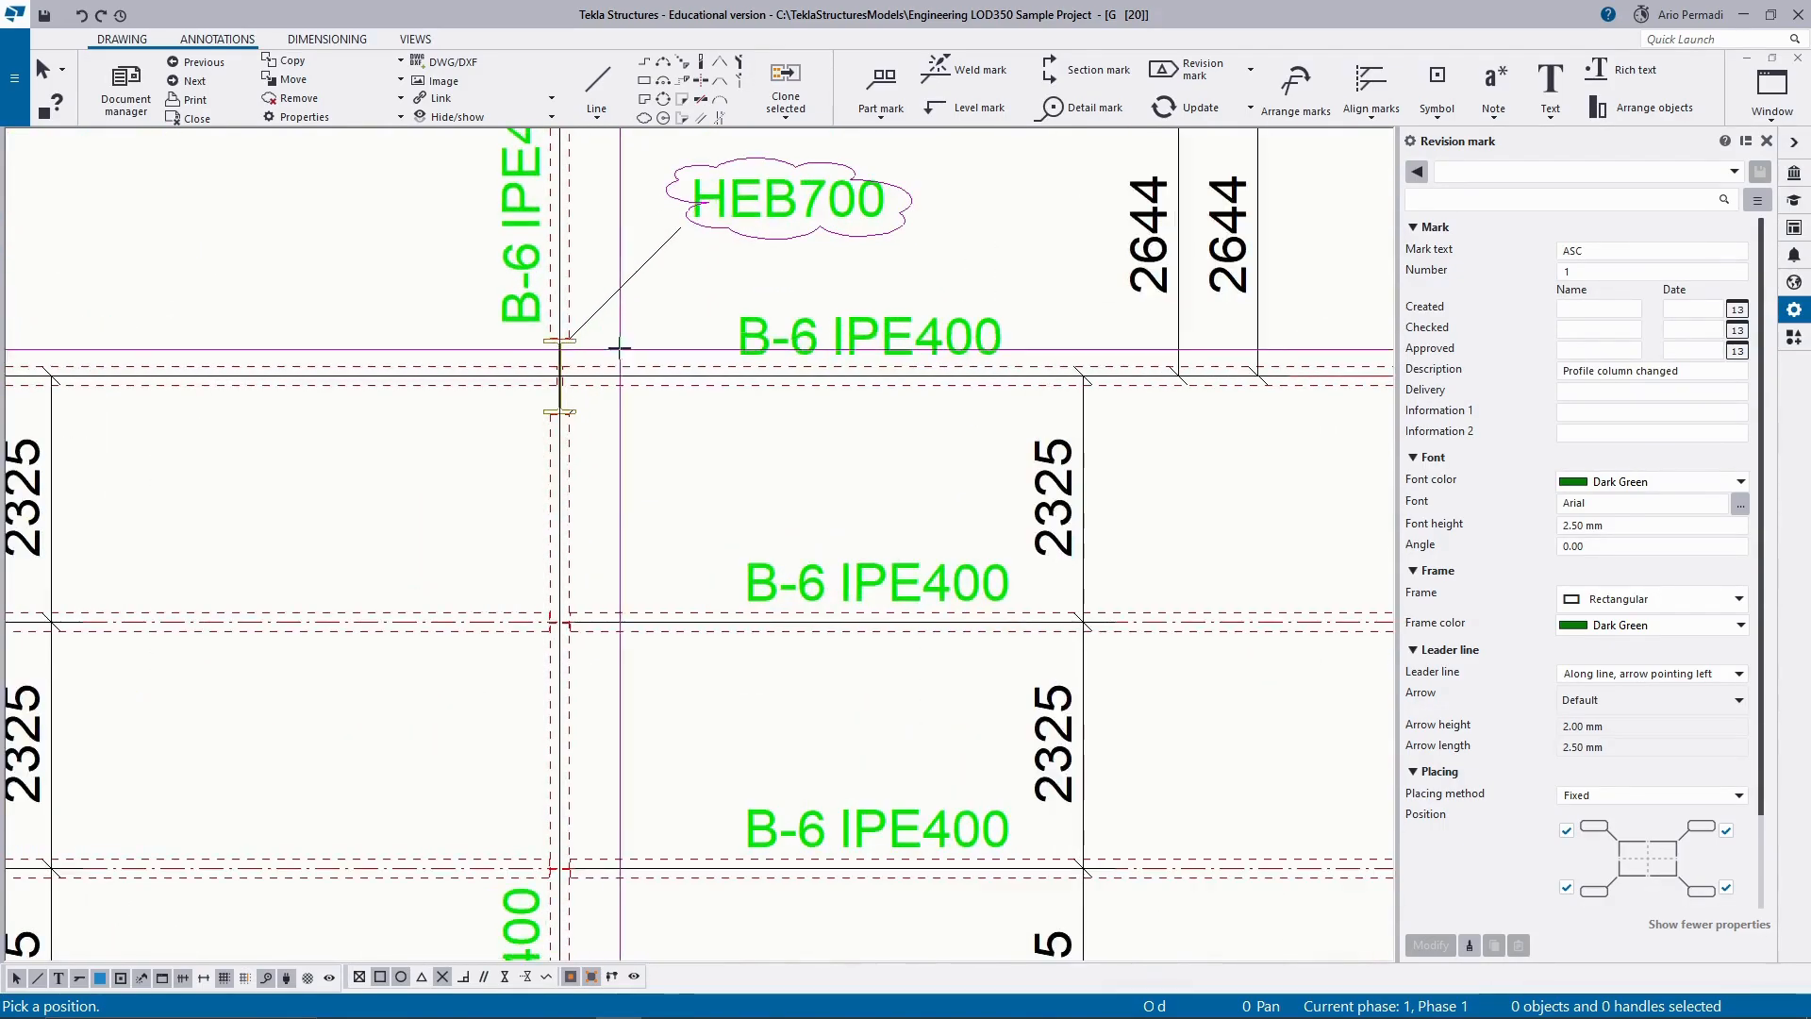
scroll(616, 344, "up", 2)
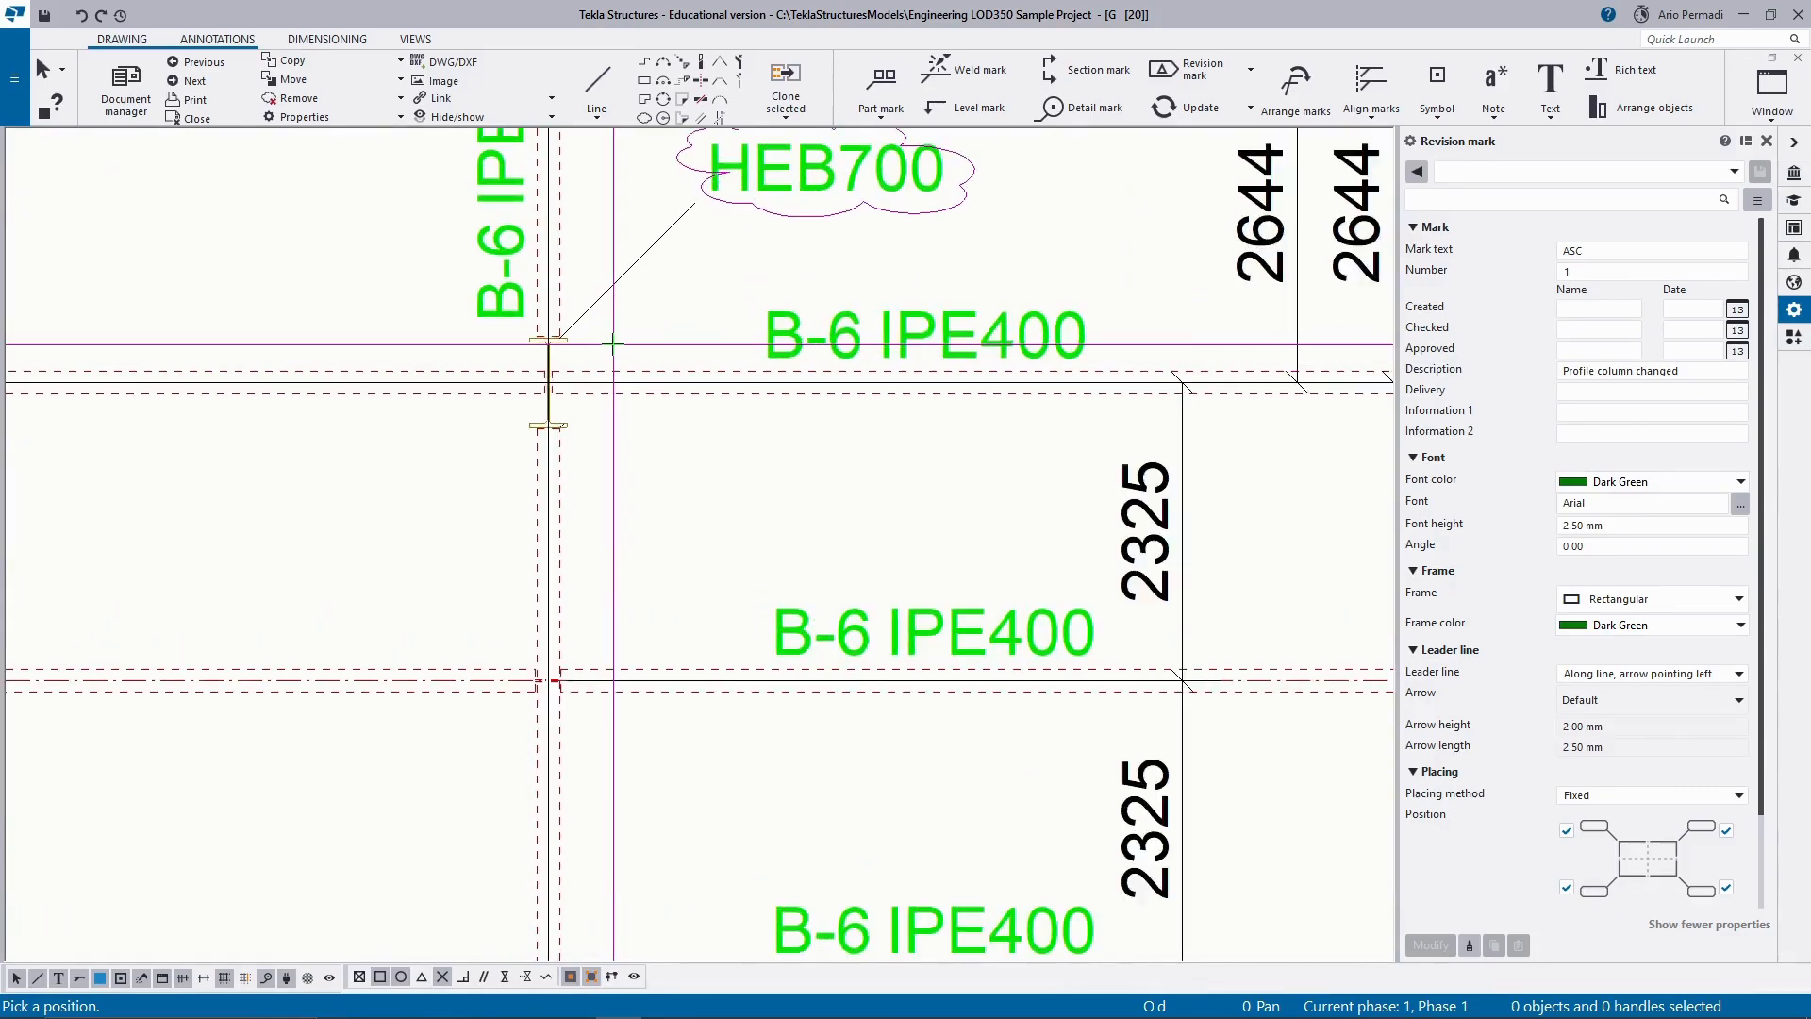
scroll(616, 344, "down", 6)
middle_click_drag(617, 347, 635, 401)
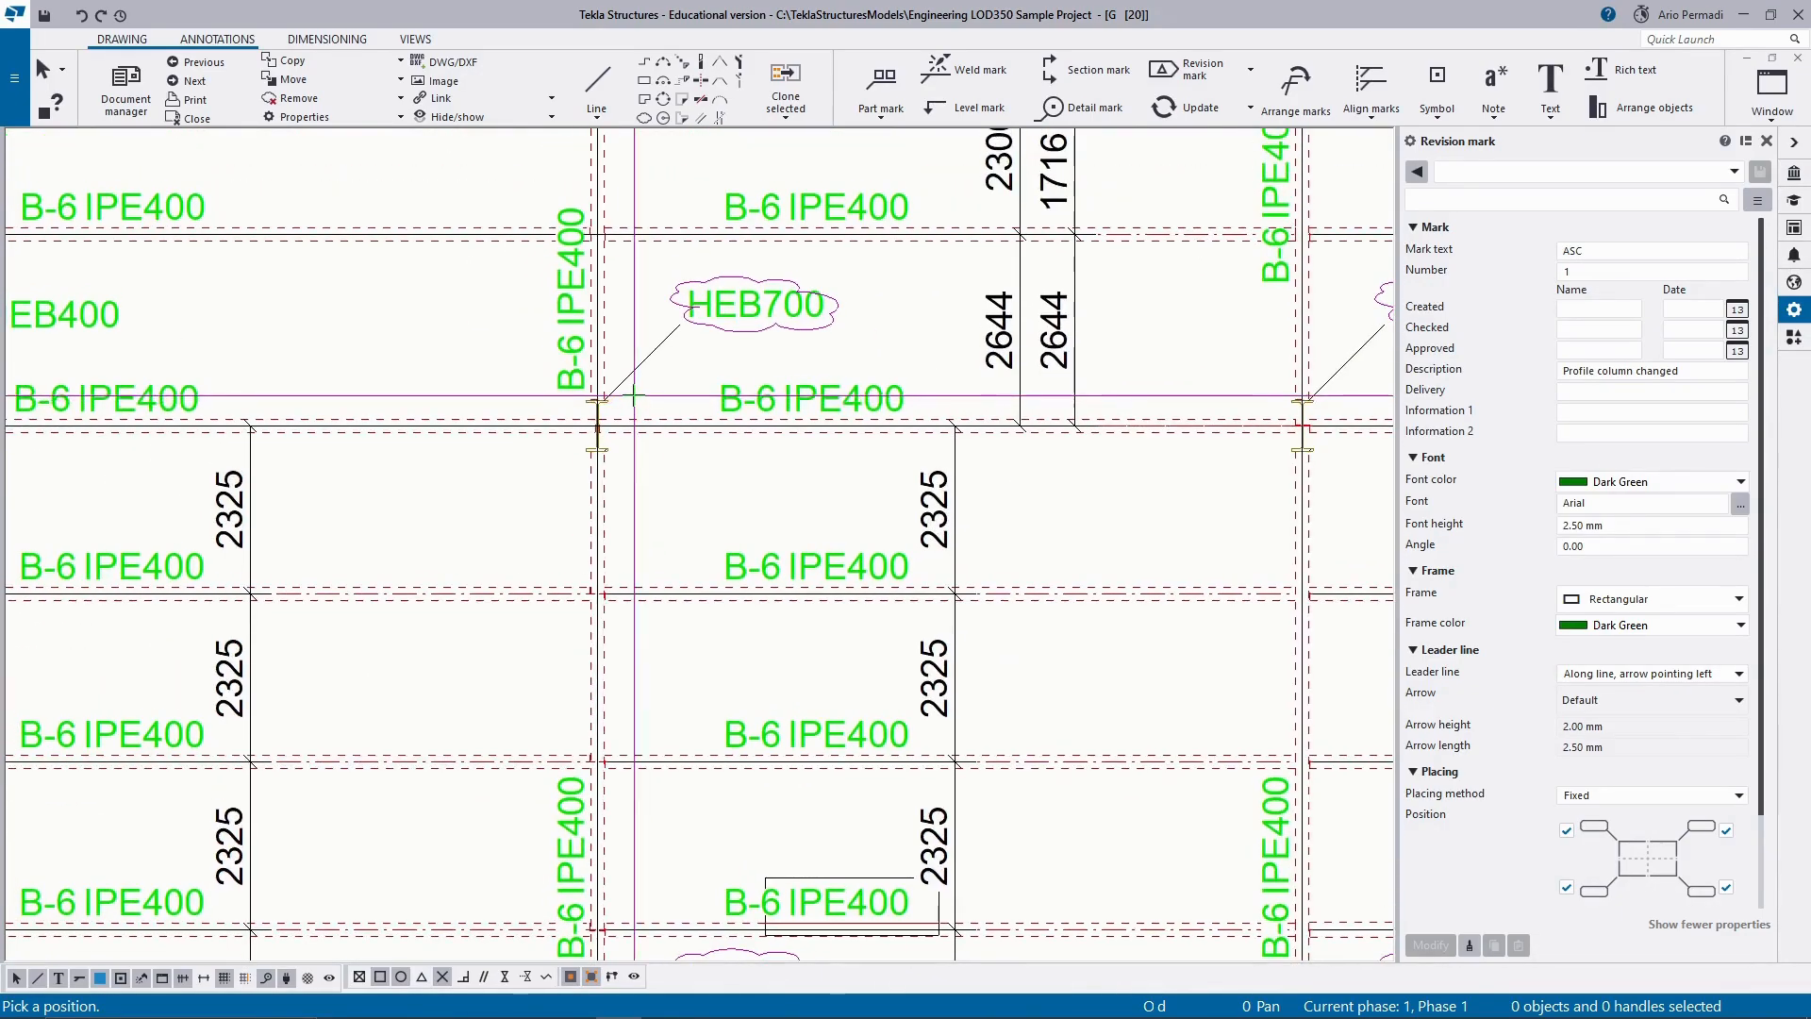
scroll(633, 396, "up", 2)
scroll(634, 396, "down", 2)
middle_click_drag(634, 397, 666, 442)
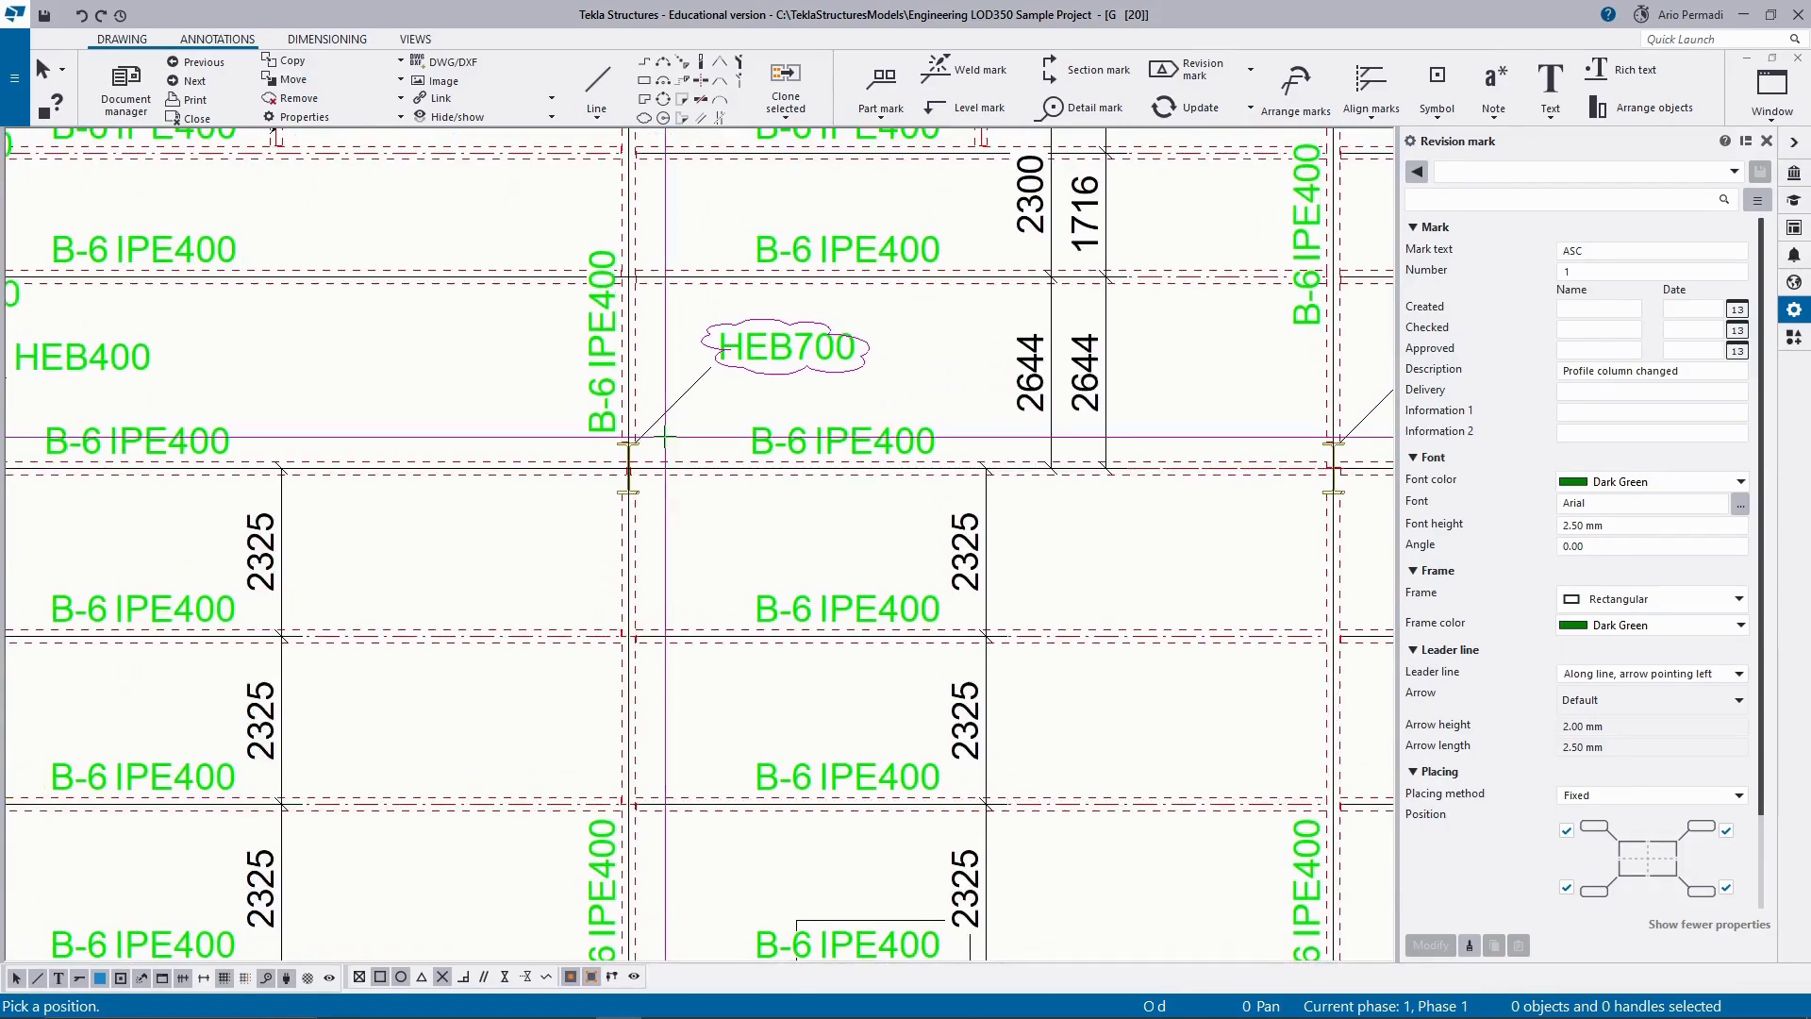
scroll(666, 442, "up", 3)
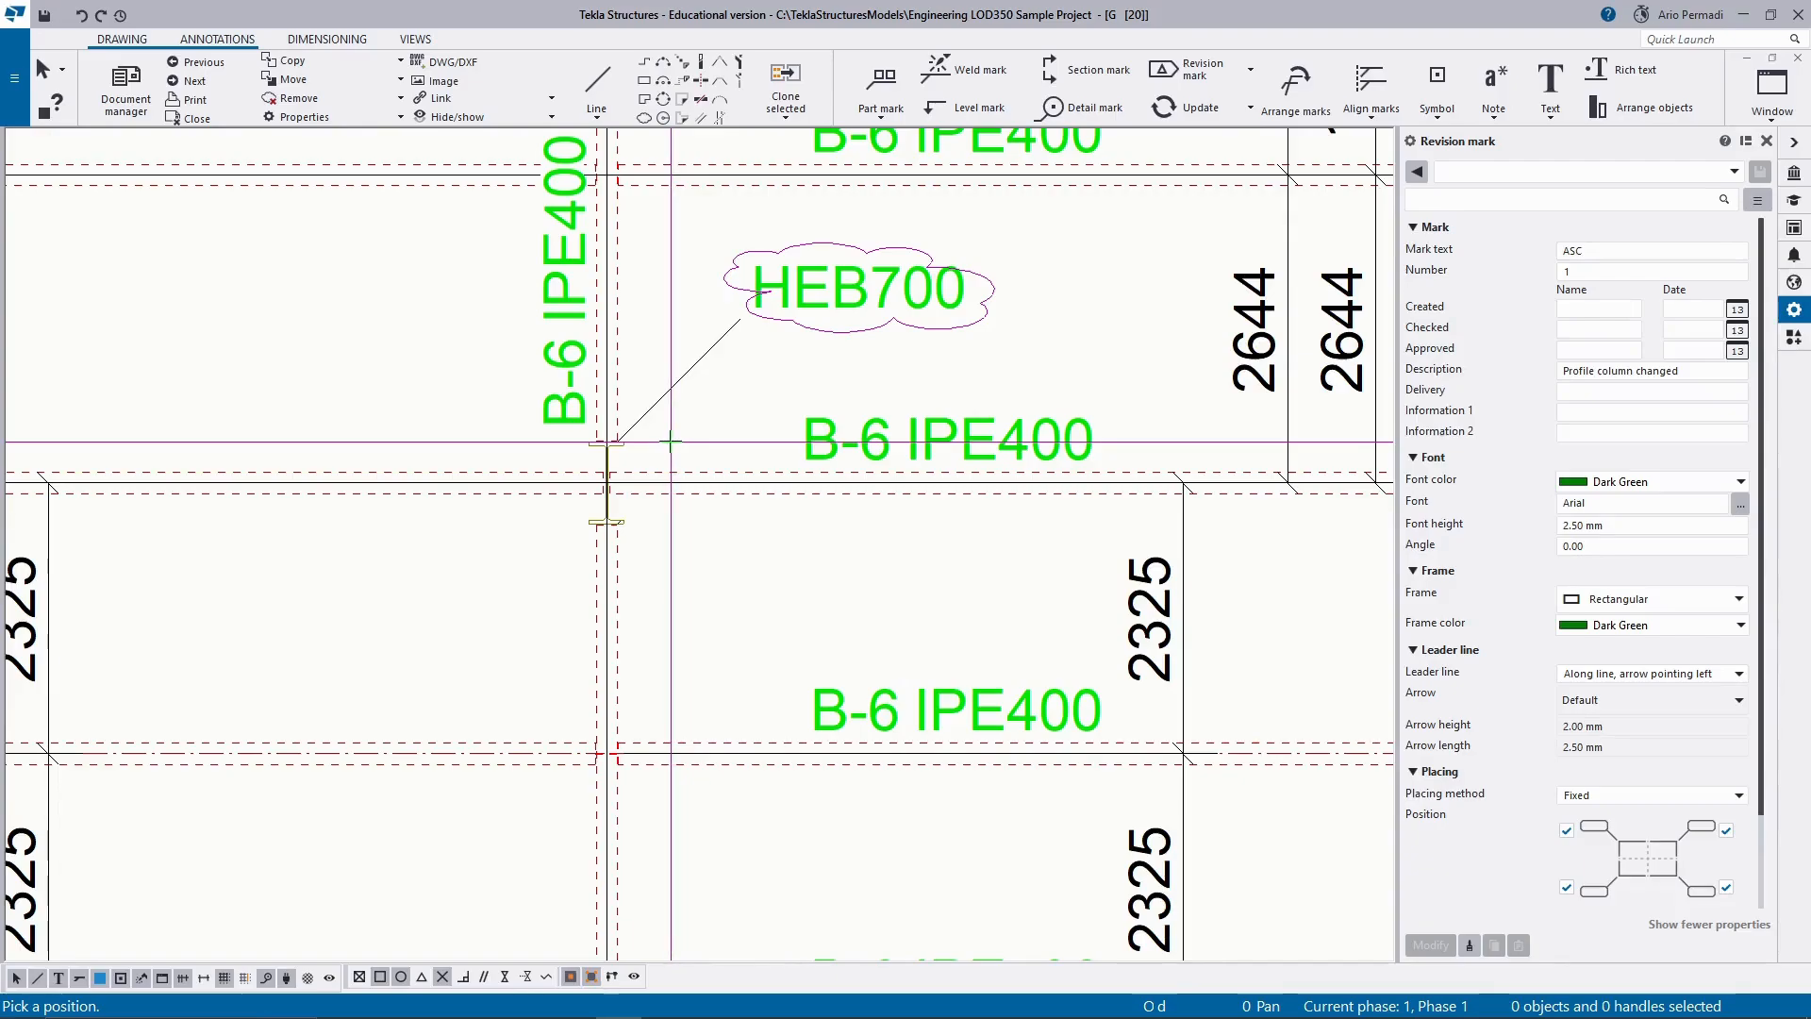
left_click(669, 441)
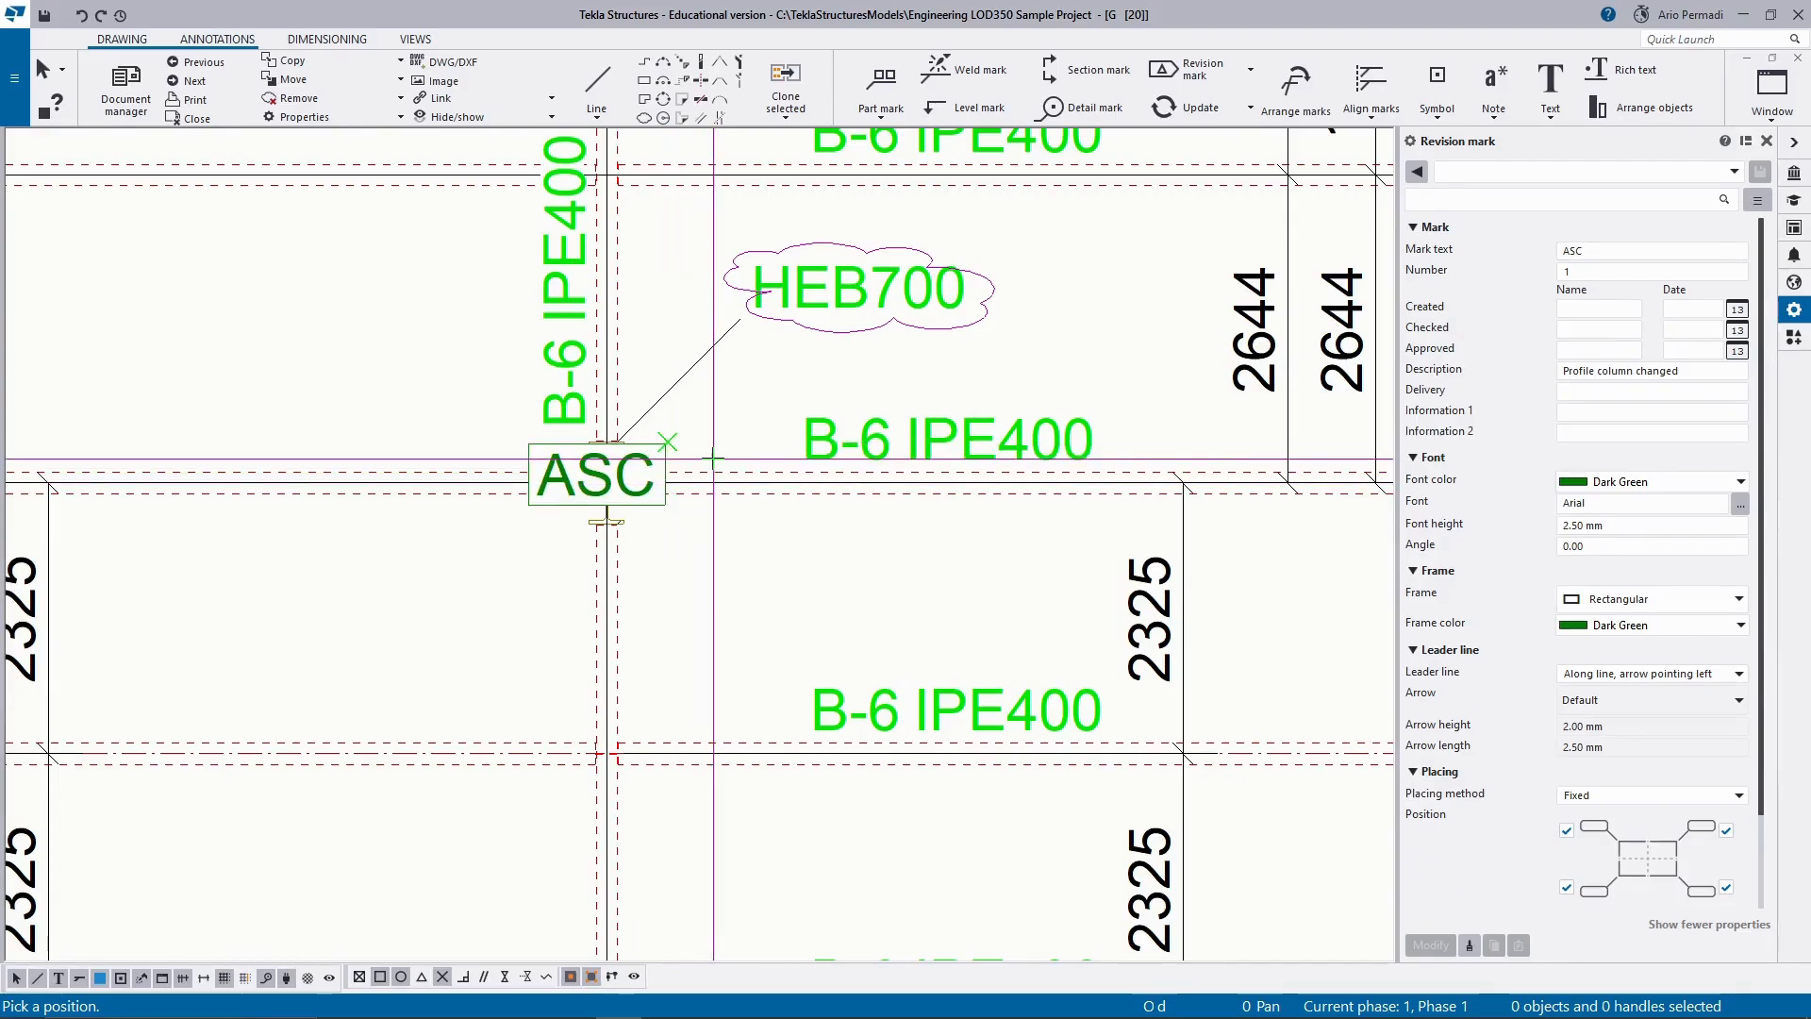
Change the revision mark text to A and place a mark beside the same upper-left HEB700 column.
scroll(716, 453, "down", 2)
scroll(644, 468, "down", 2)
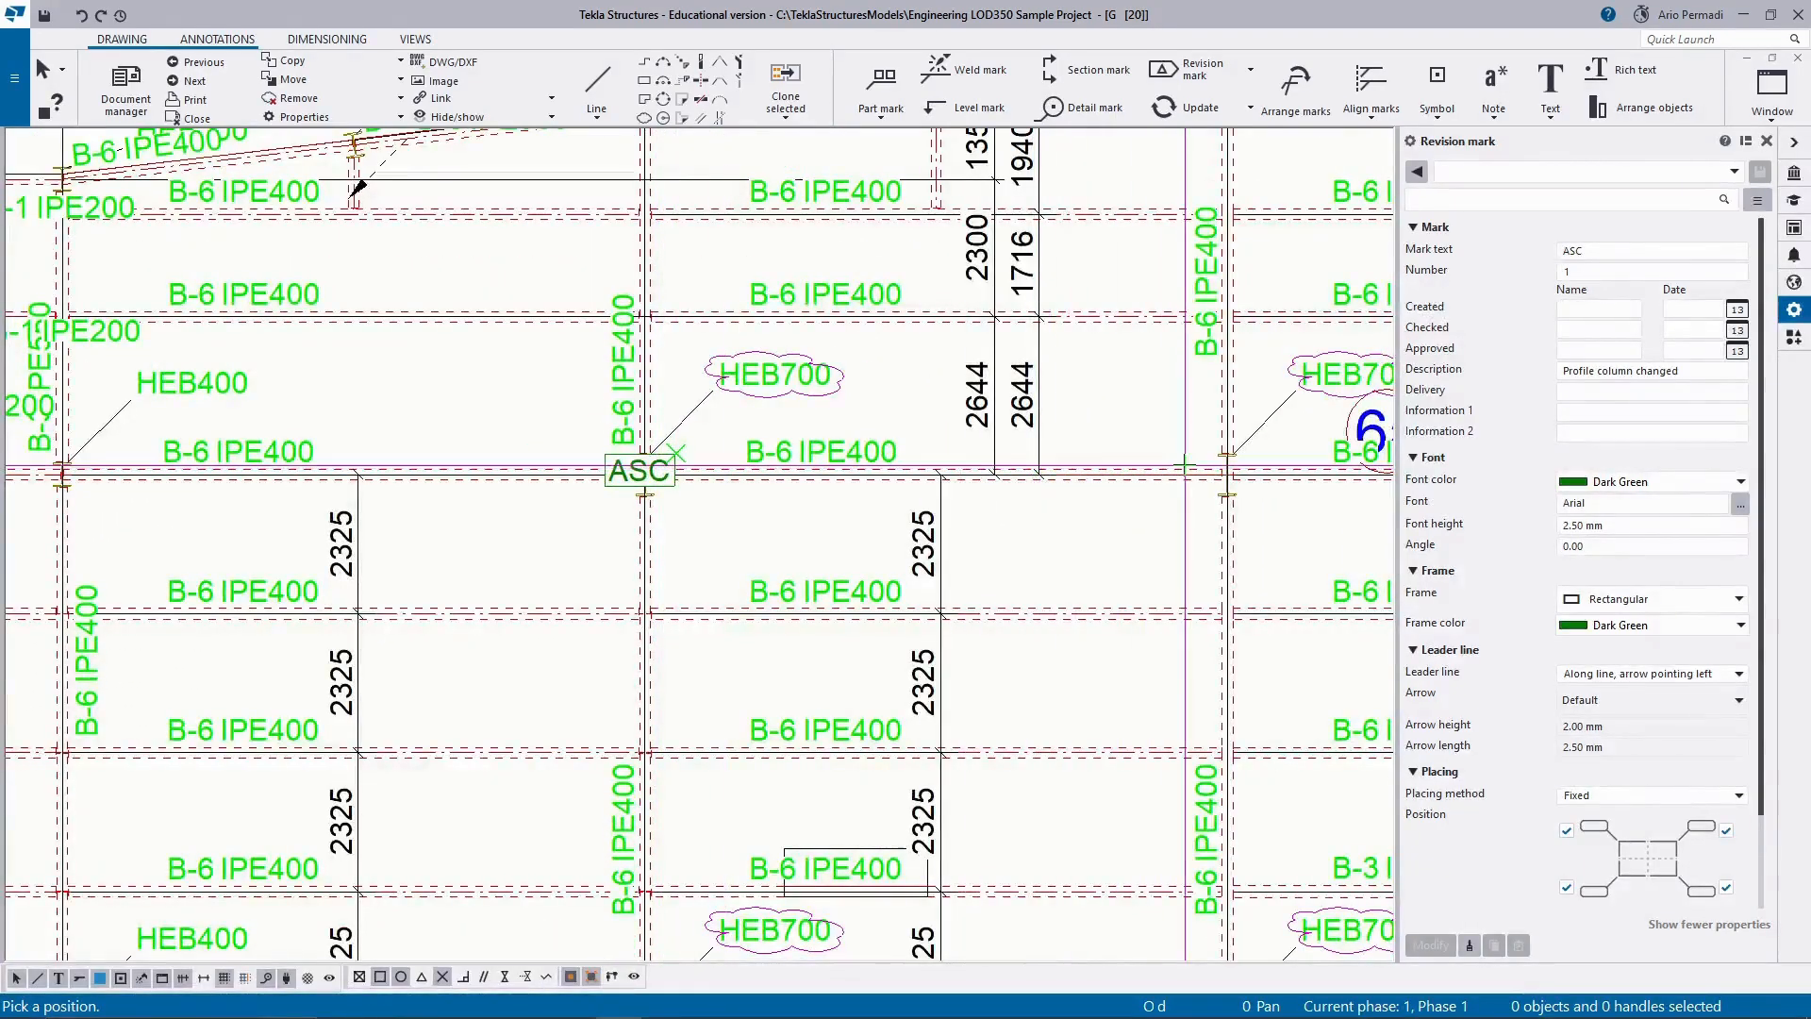
middle_click_drag(1221, 448, 882, 479)
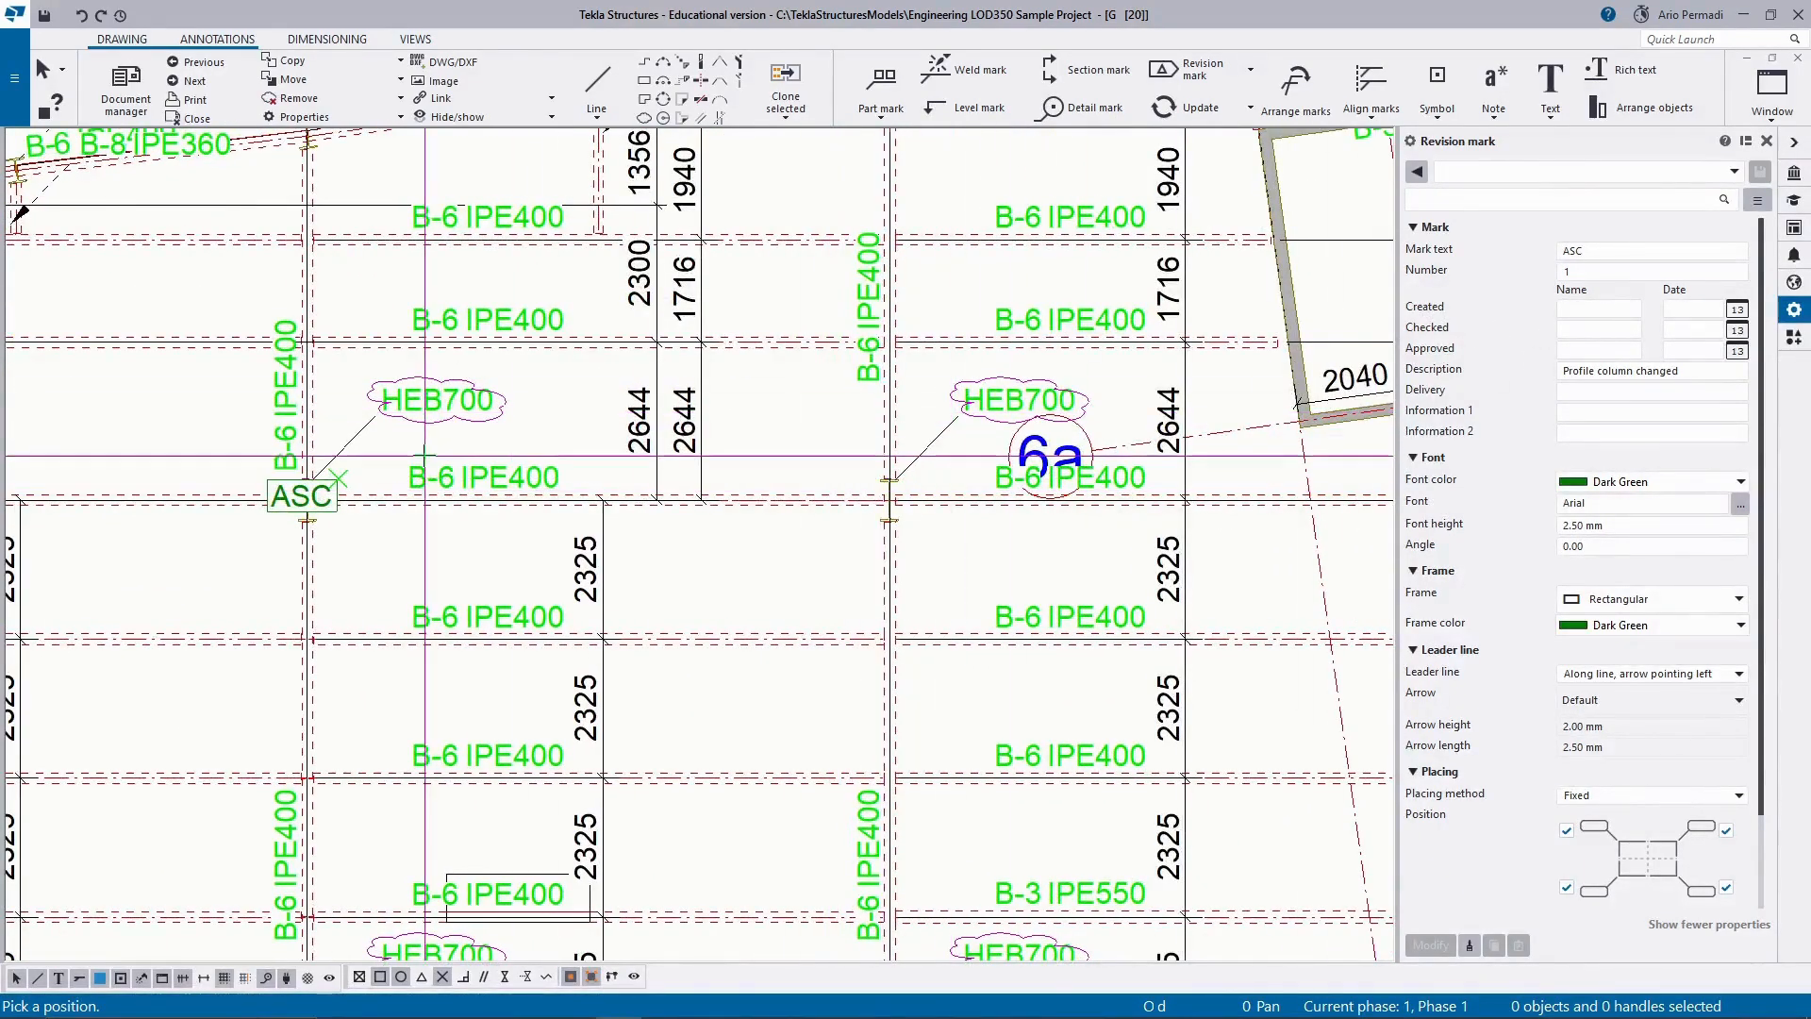
left_click(1590, 251)
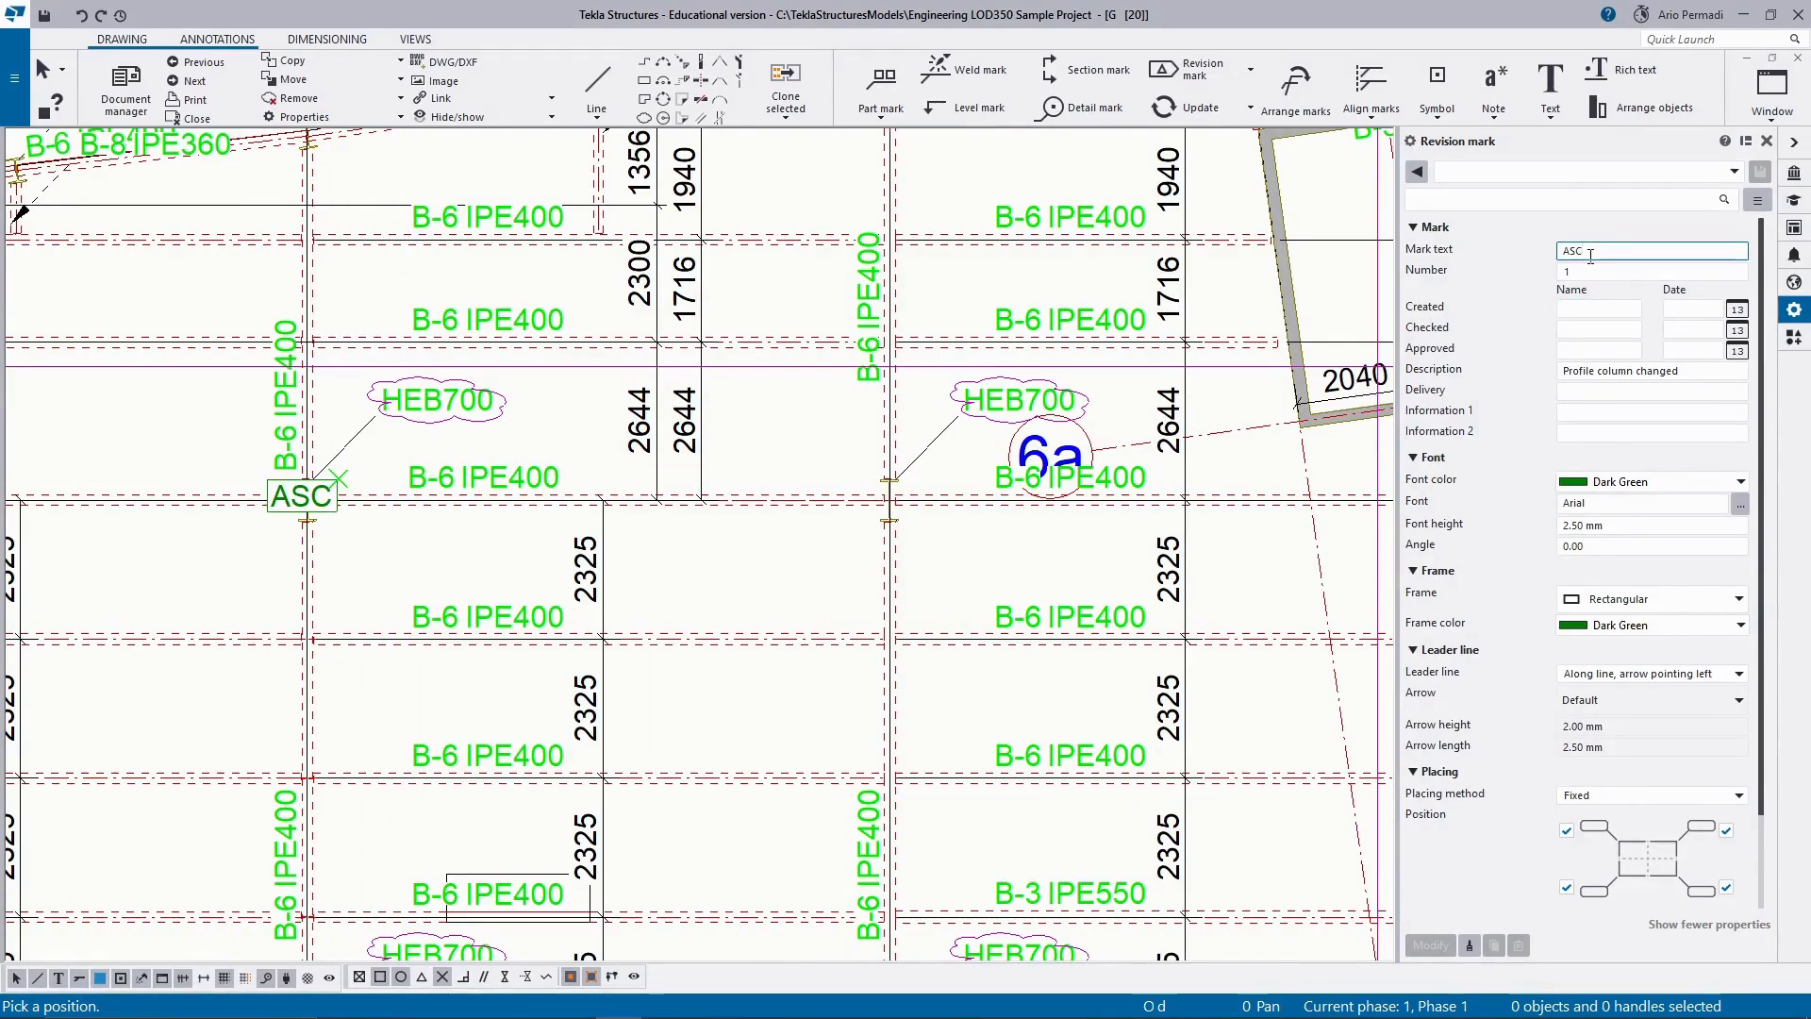
key("BackSpace")
key("BackSpace")
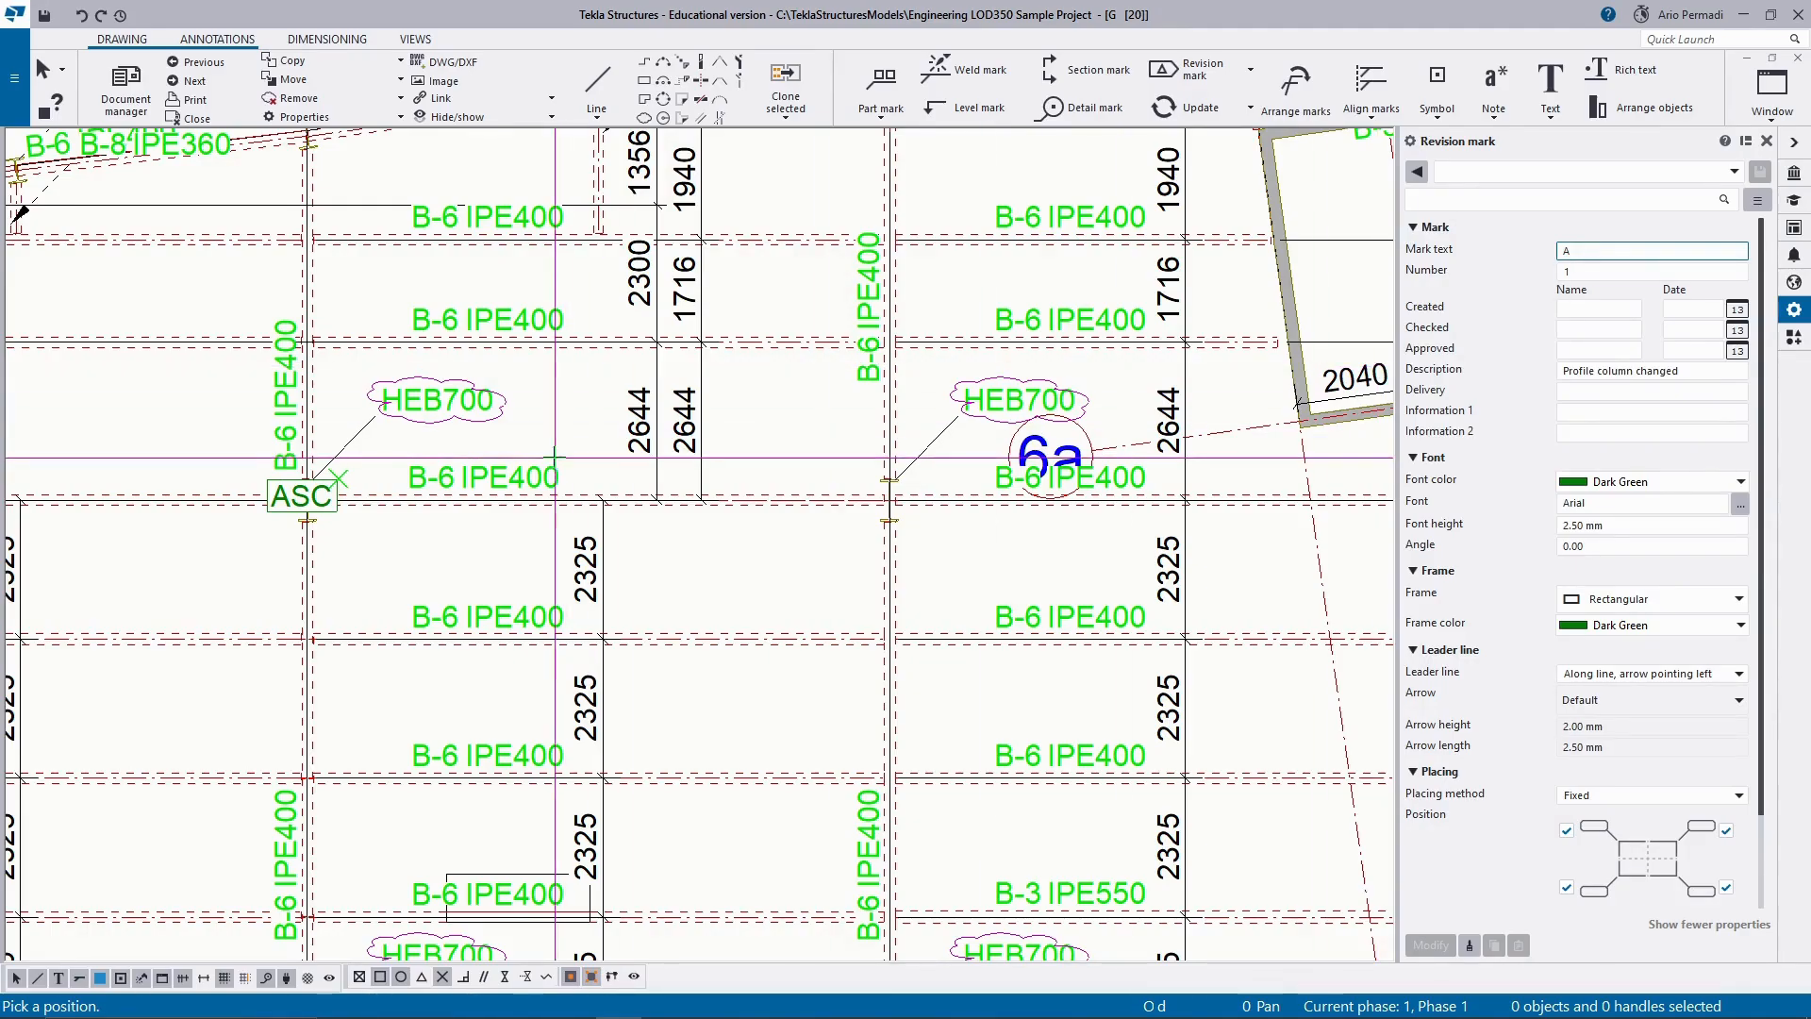
scroll(351, 489, "up", 2)
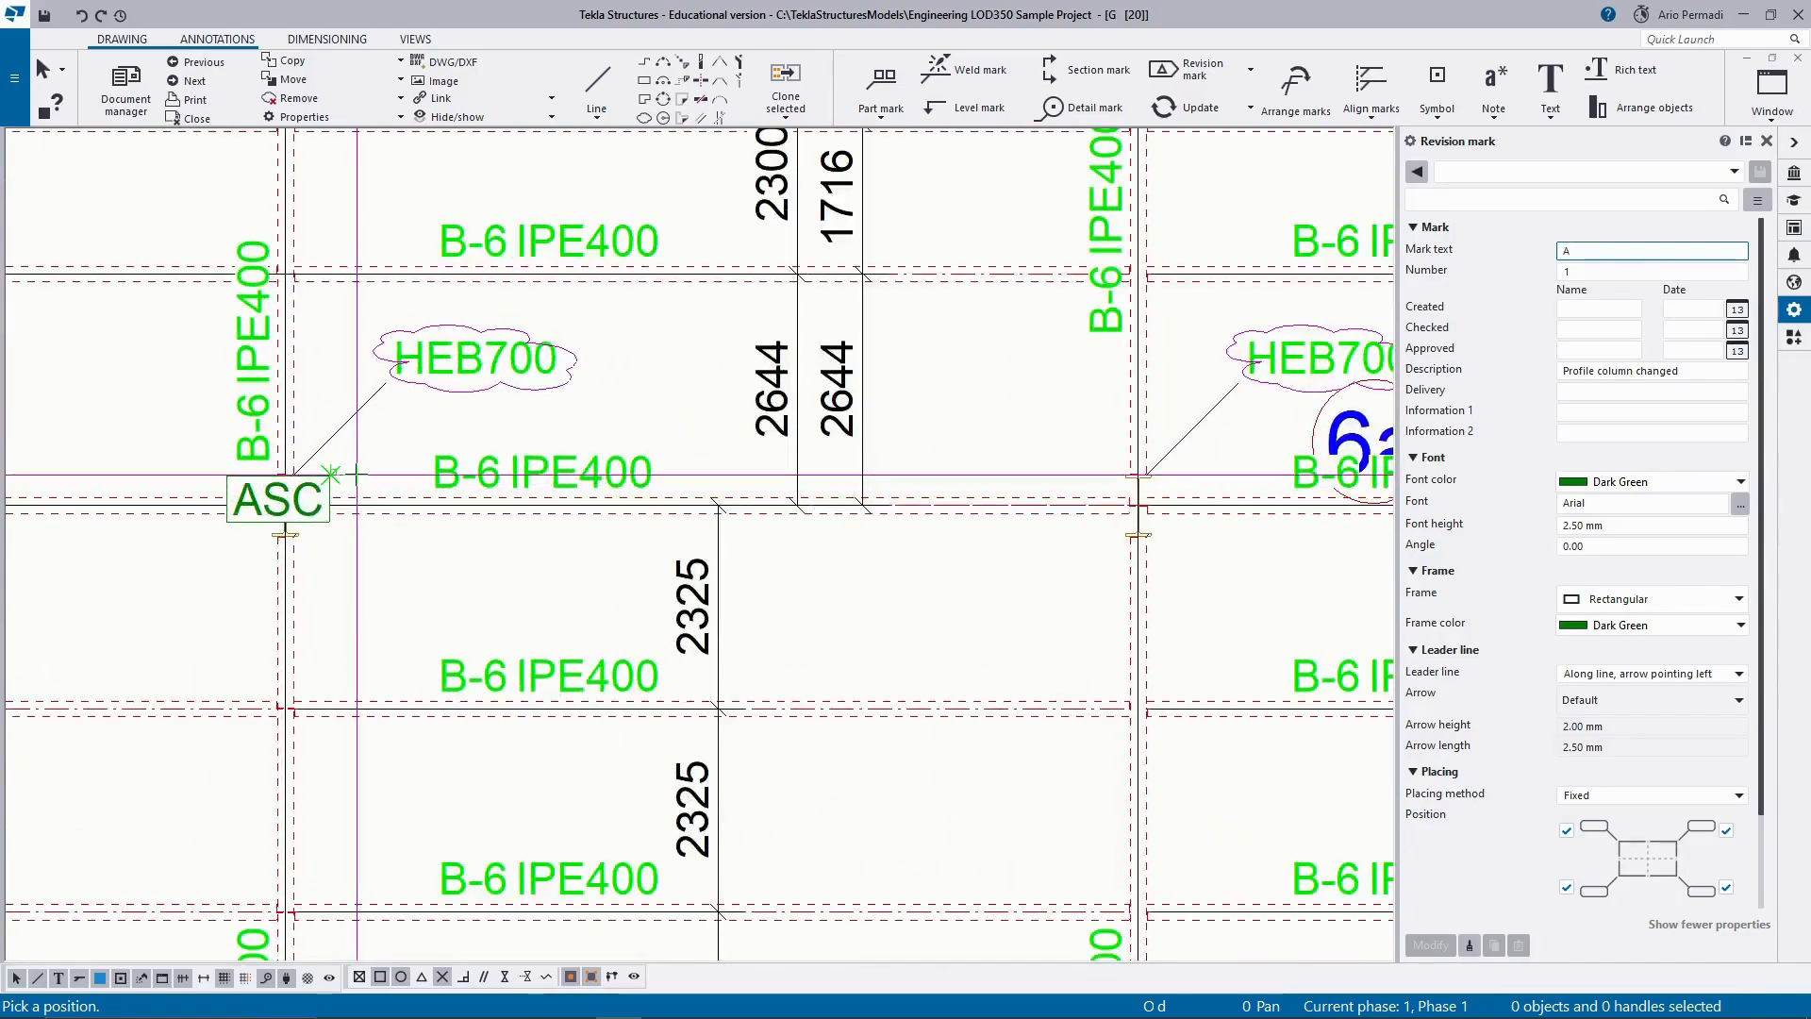
left_click(357, 487)
Place A revision marks beside the other three clouded HEB700 columns and end the command.
middle_click_drag(1031, 529, 497, 586)
scroll(497, 585, "down", 2)
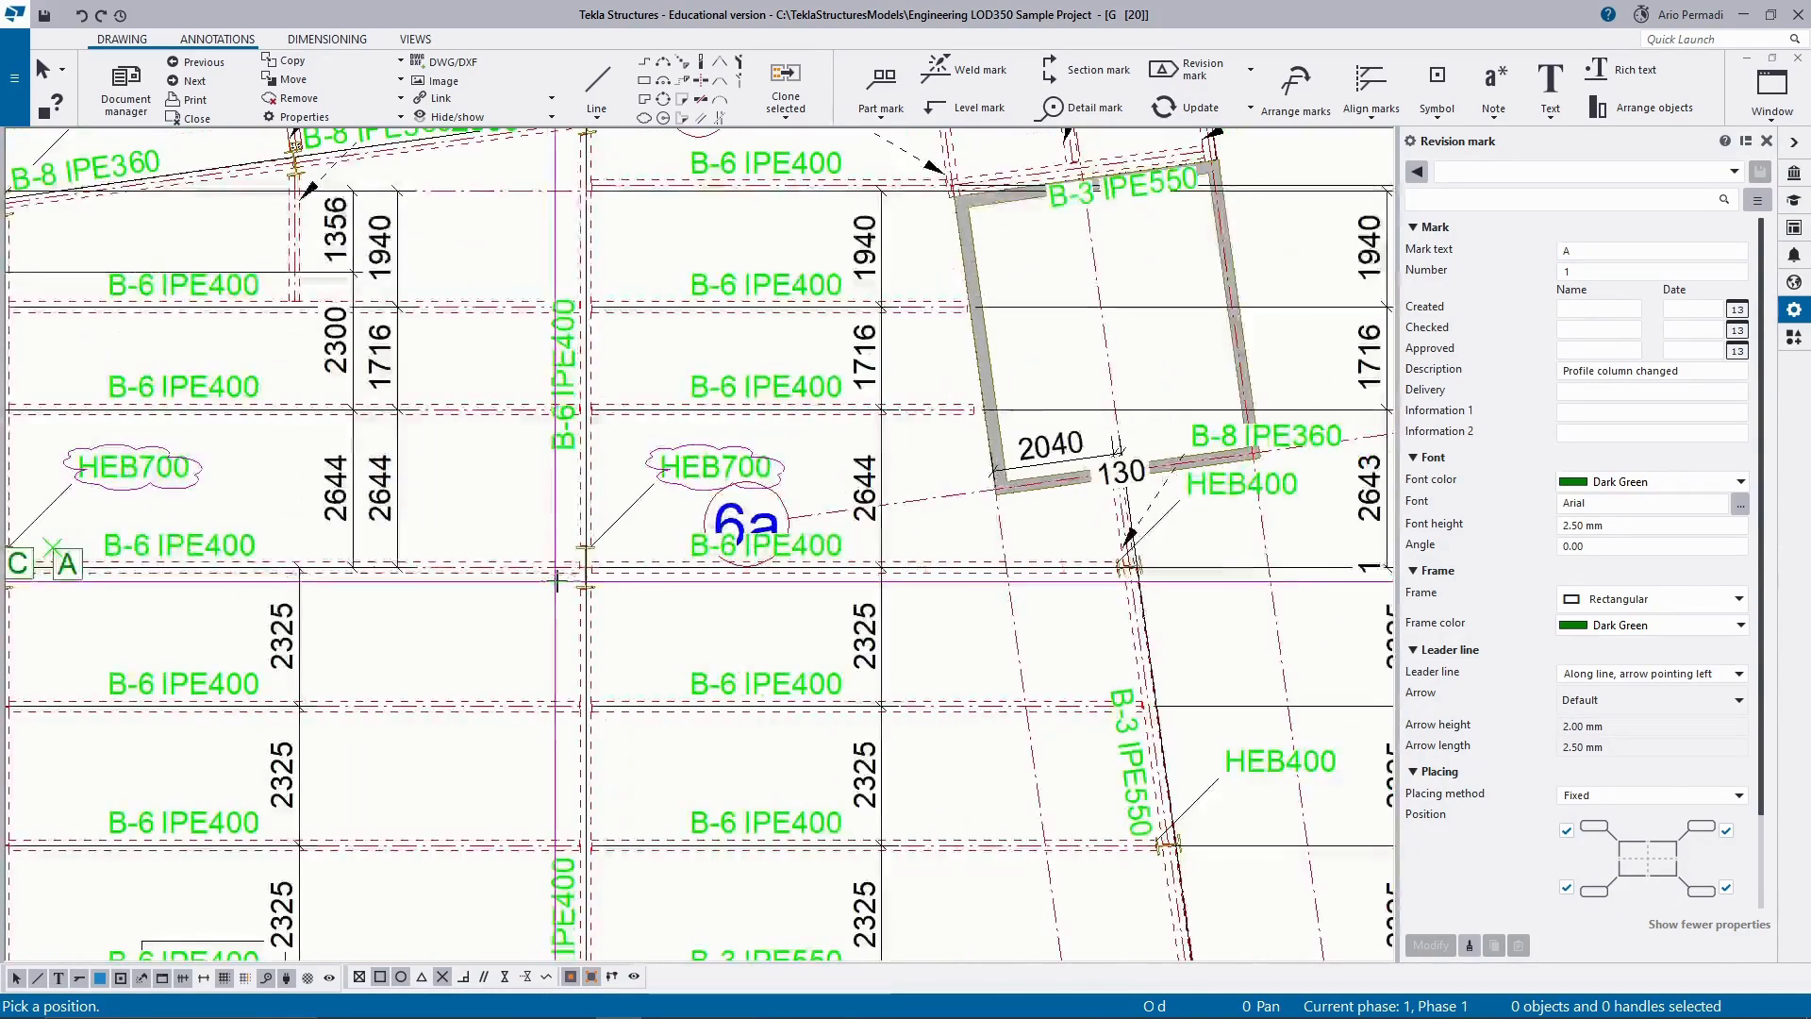
left_click(618, 546)
middle_click_drag(619, 546, 991, 301)
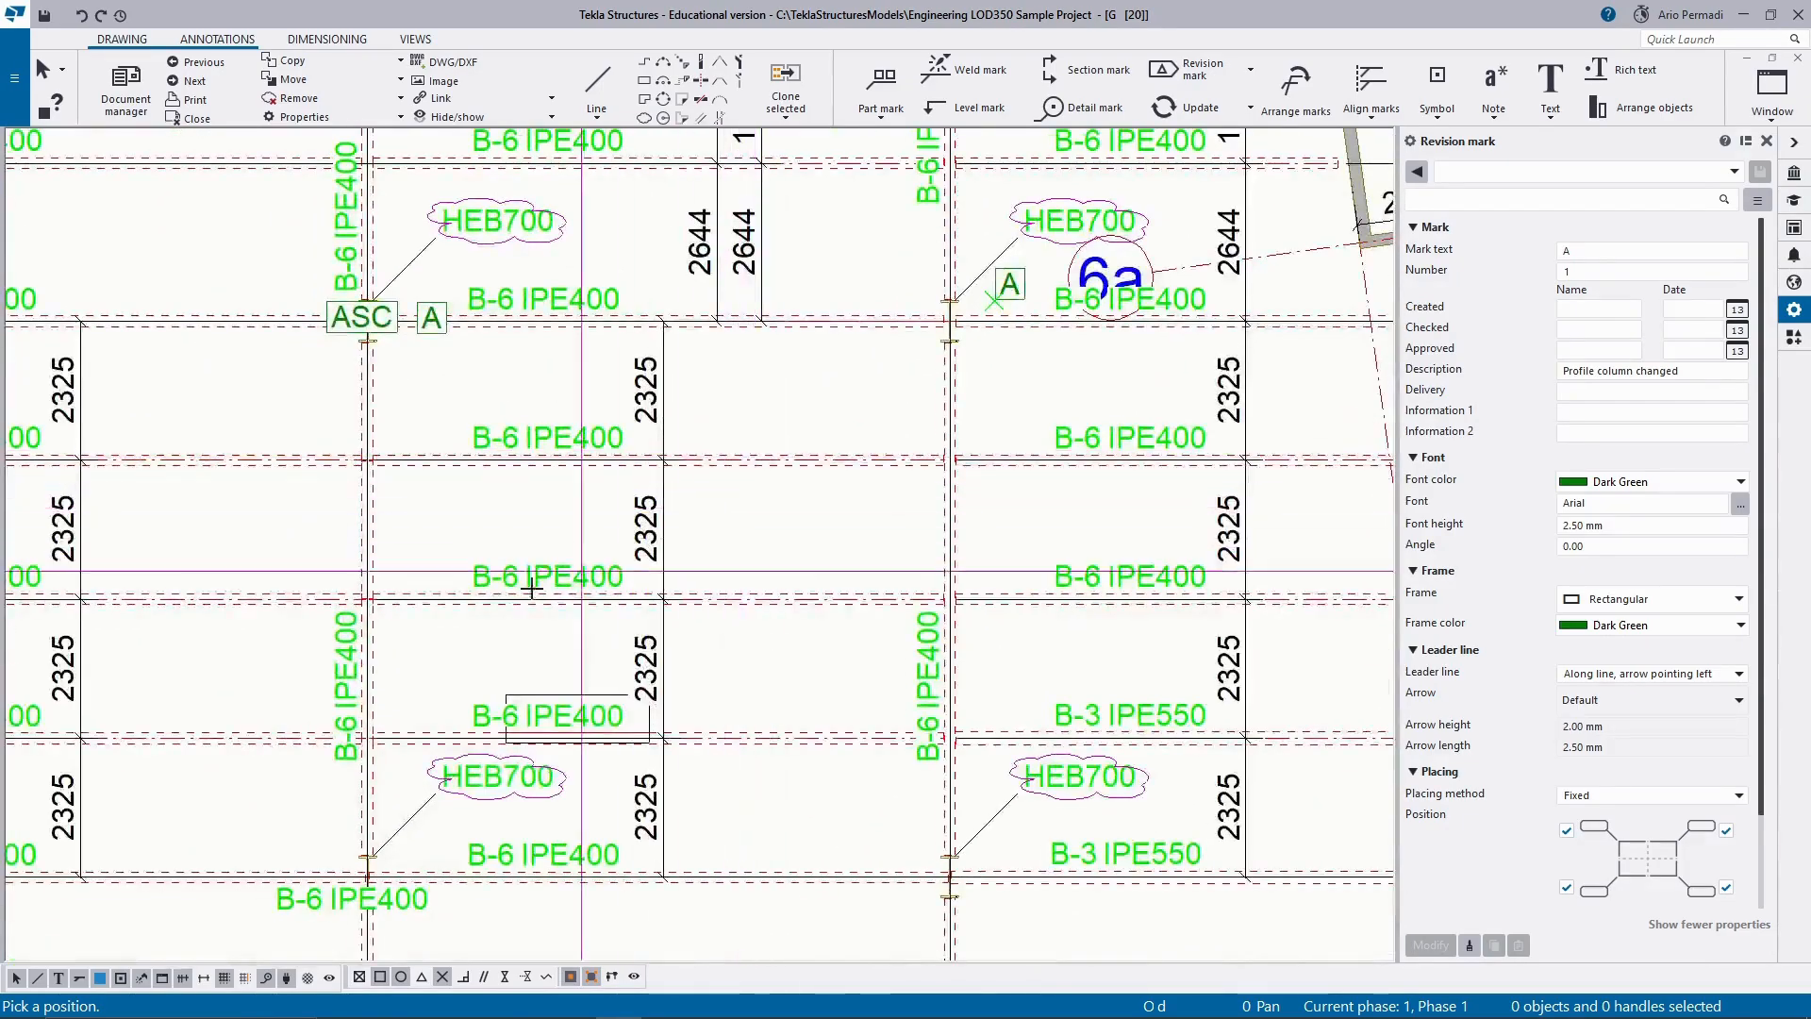
left_click(394, 836)
left_click(997, 836)
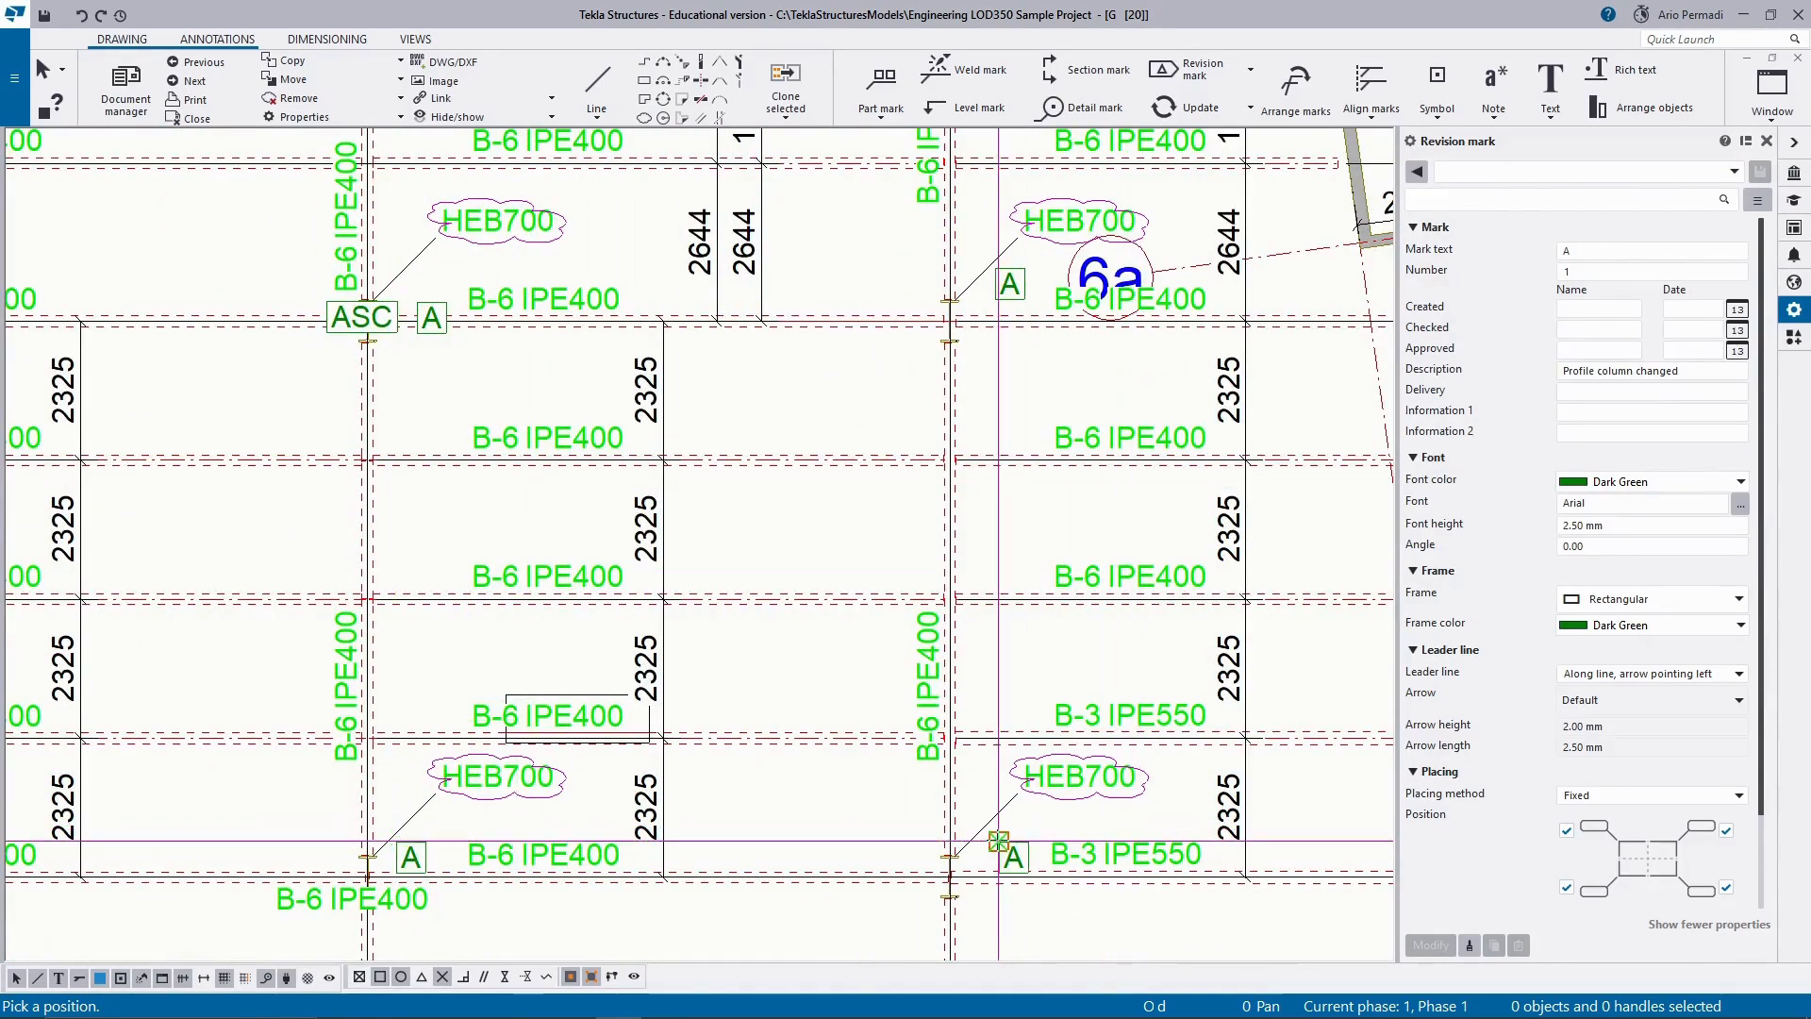
key("Escape")
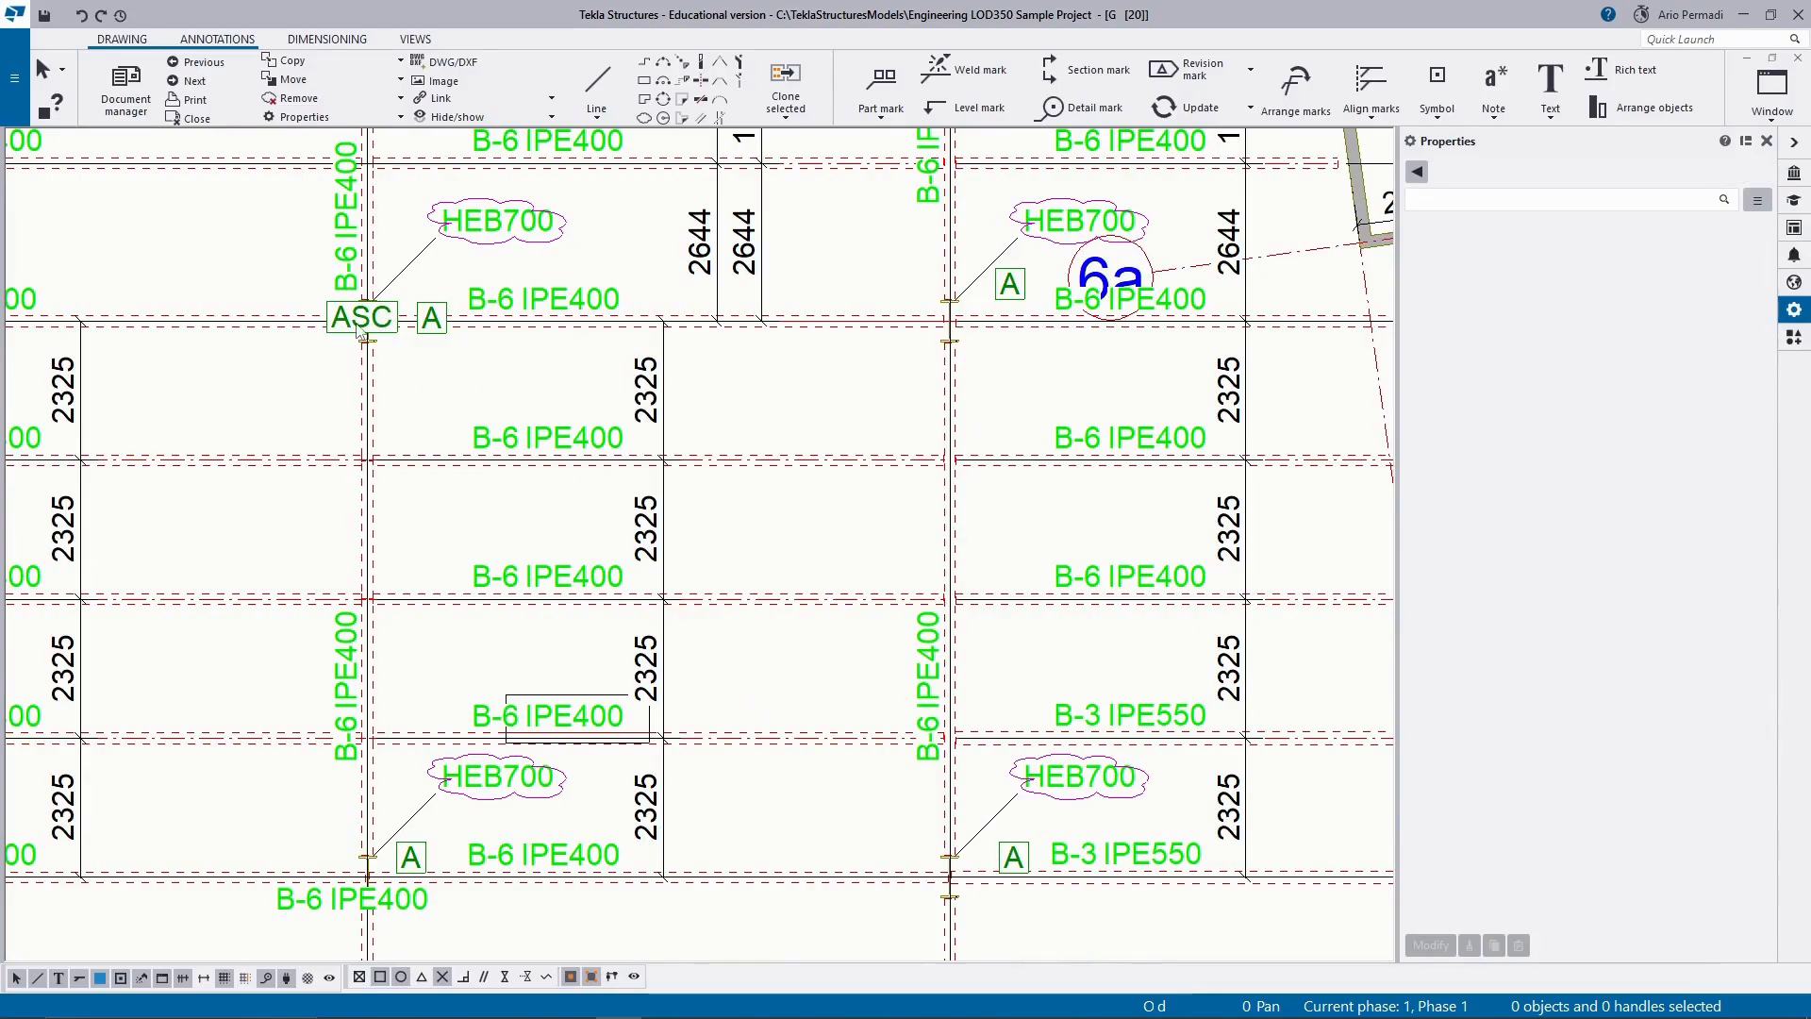
Delete the ASC revision mark, then close the drawing and keep its changes.
left_click(359, 326)
key("Escape")
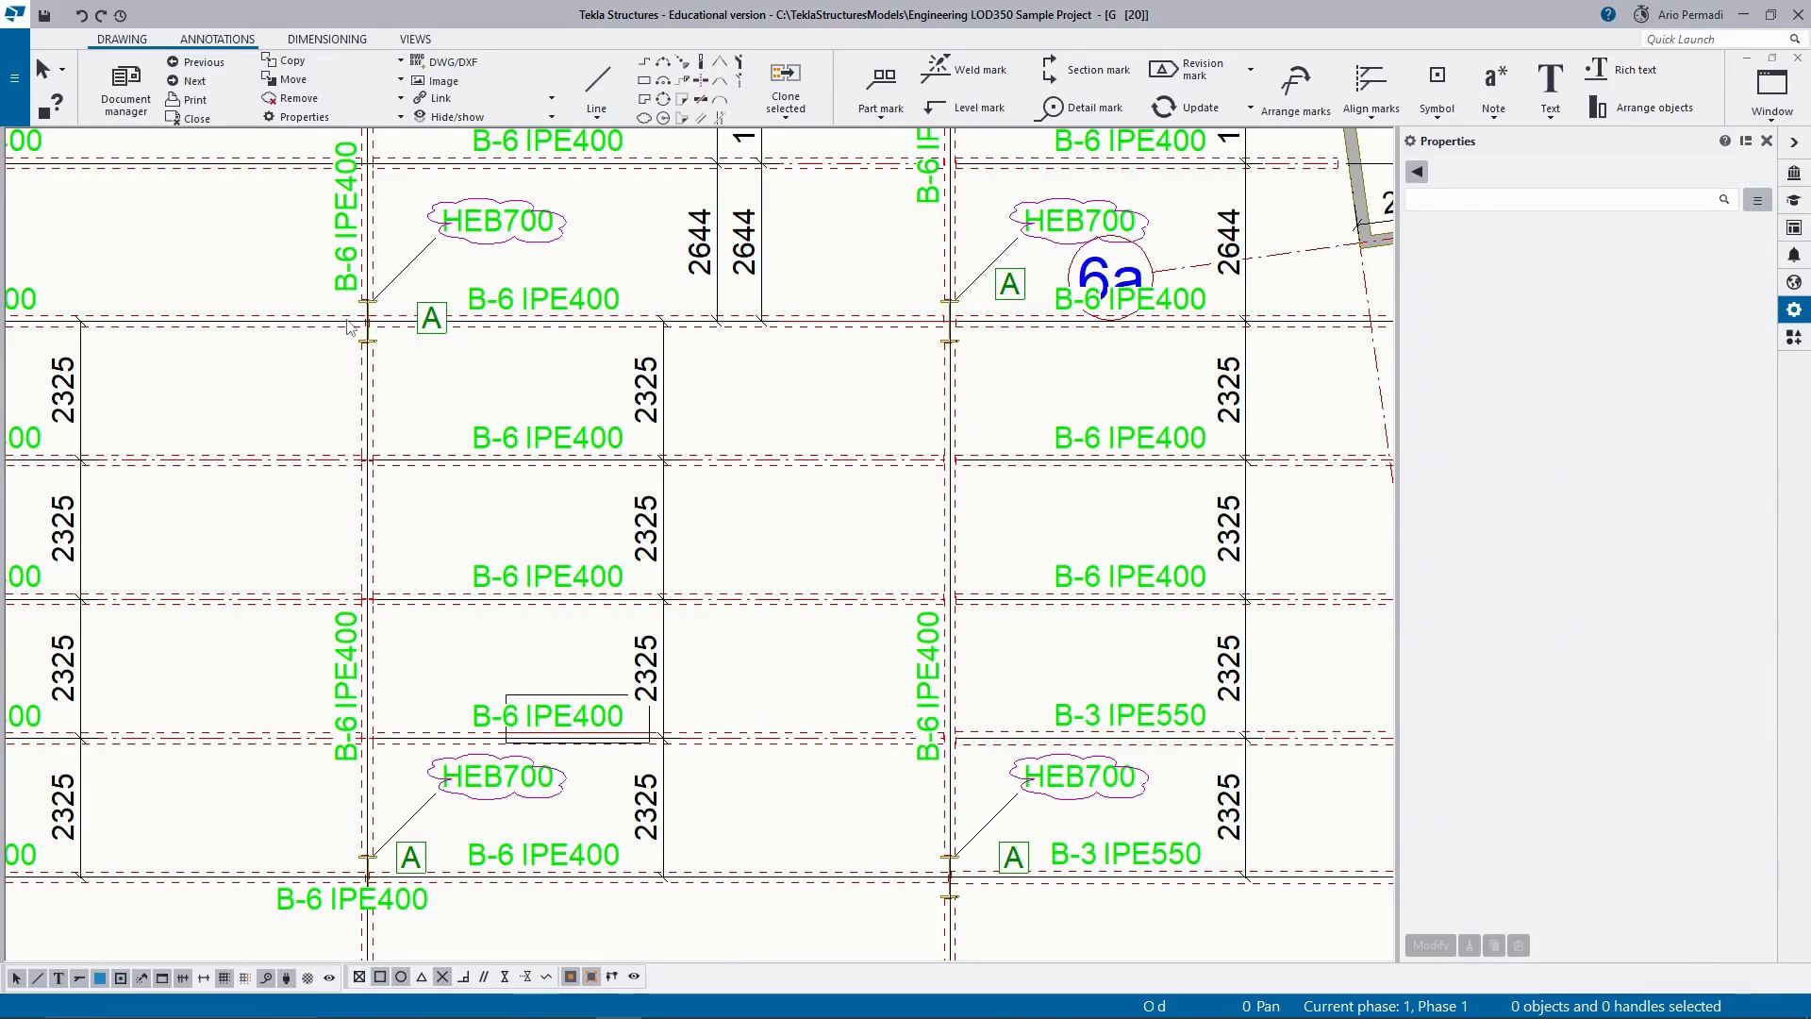
scroll(704, 387, "down", 5)
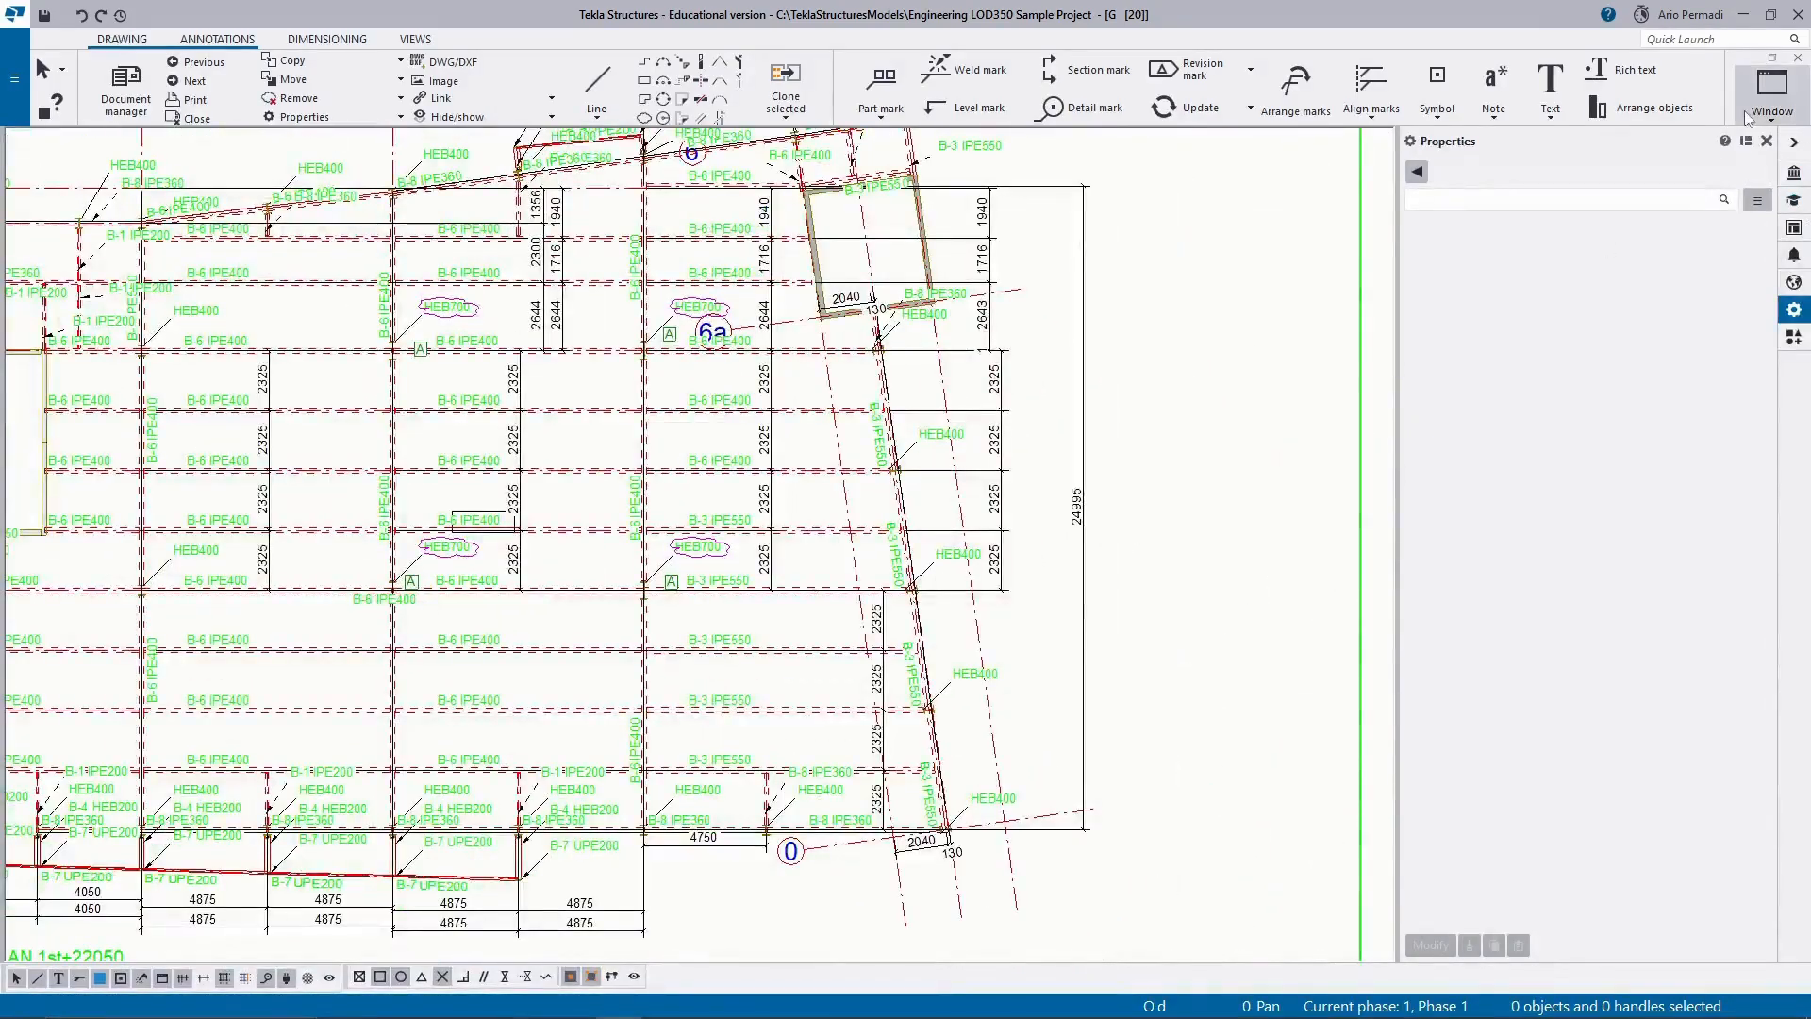
left_click(1798, 57)
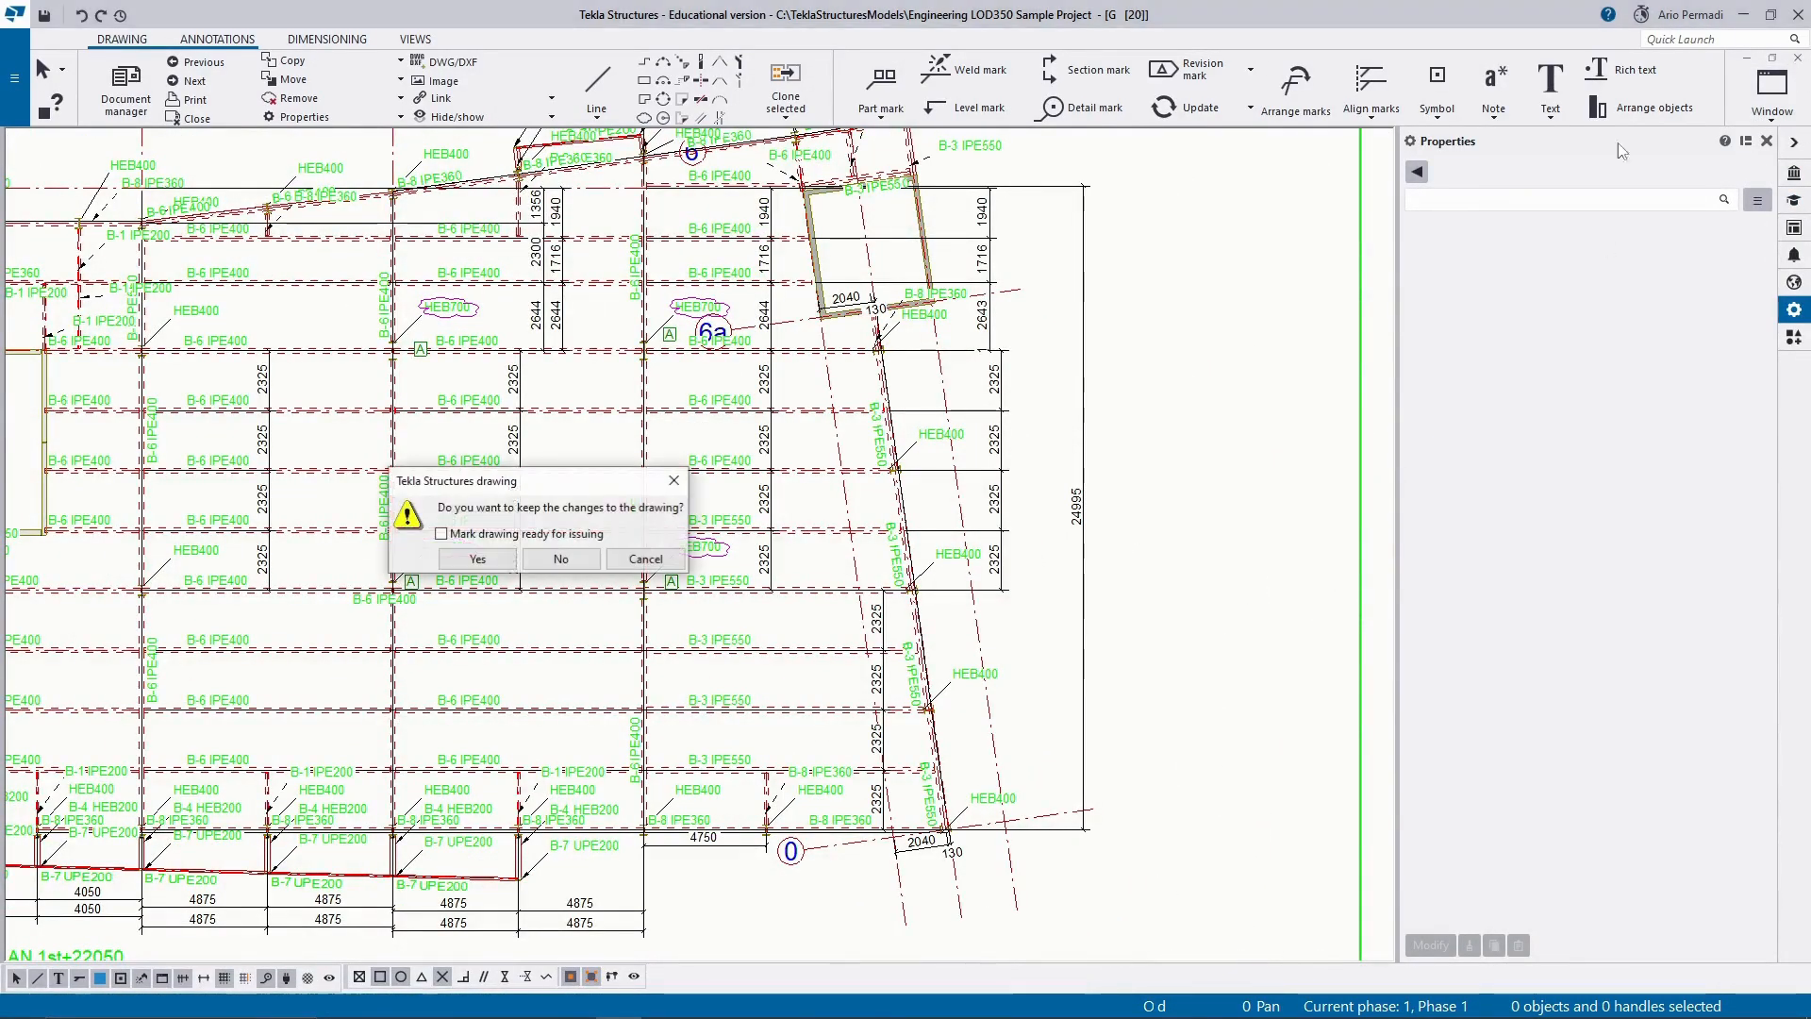
left_click(483, 566)
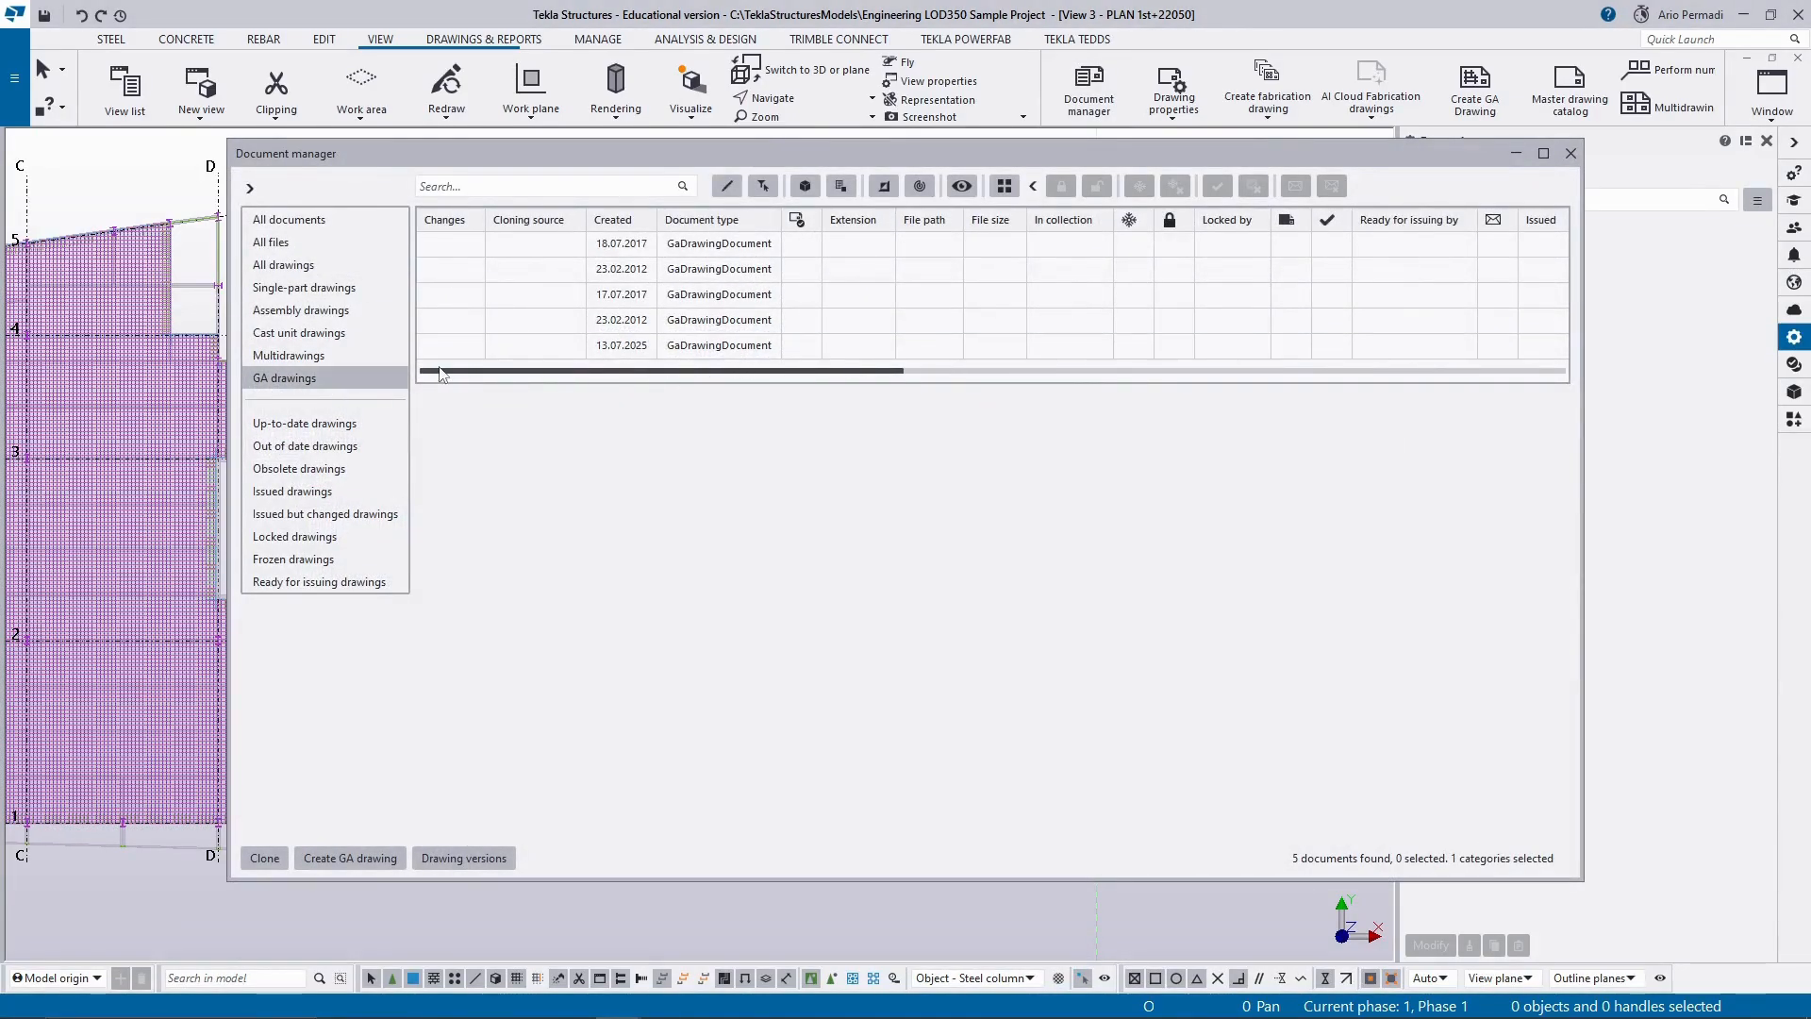
Reopen the GA drawing created on 13.07.2025 and examine the revision table above the title block.
double_click(674, 354)
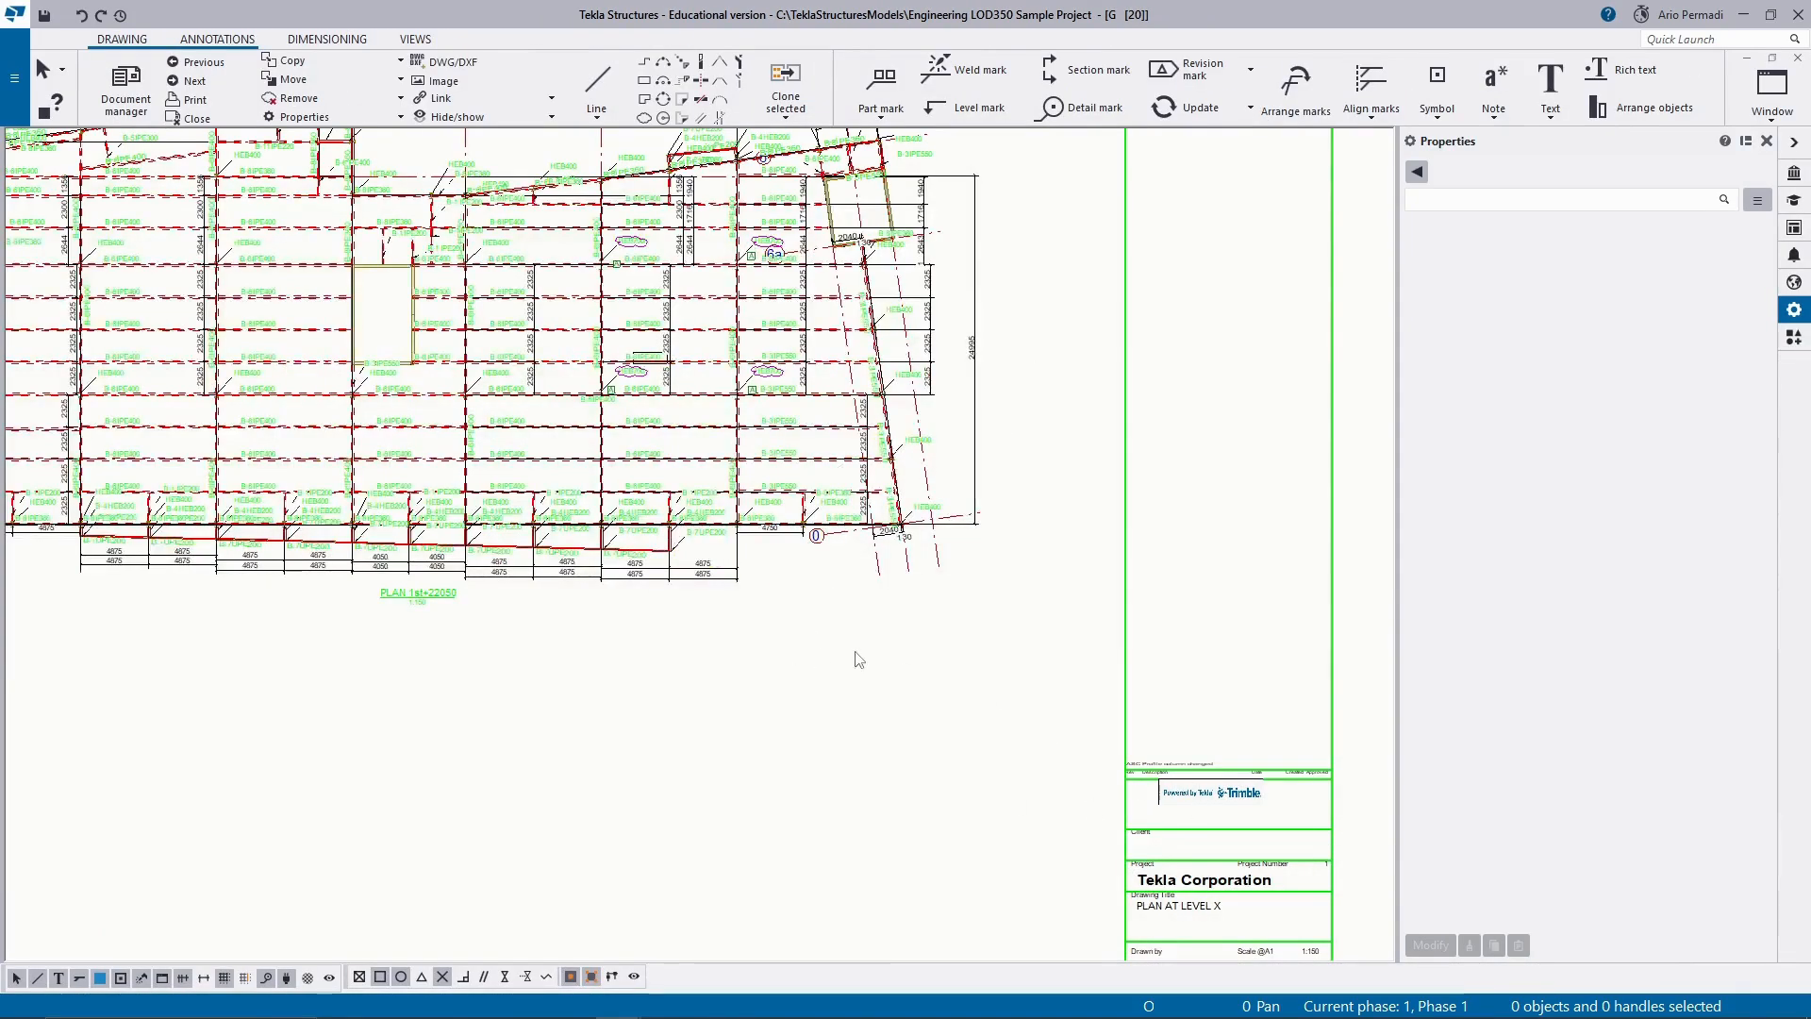
scroll(858, 661, "down", 2)
scroll(1045, 733, "up", 5)
scroll(1045, 734, "up", 1)
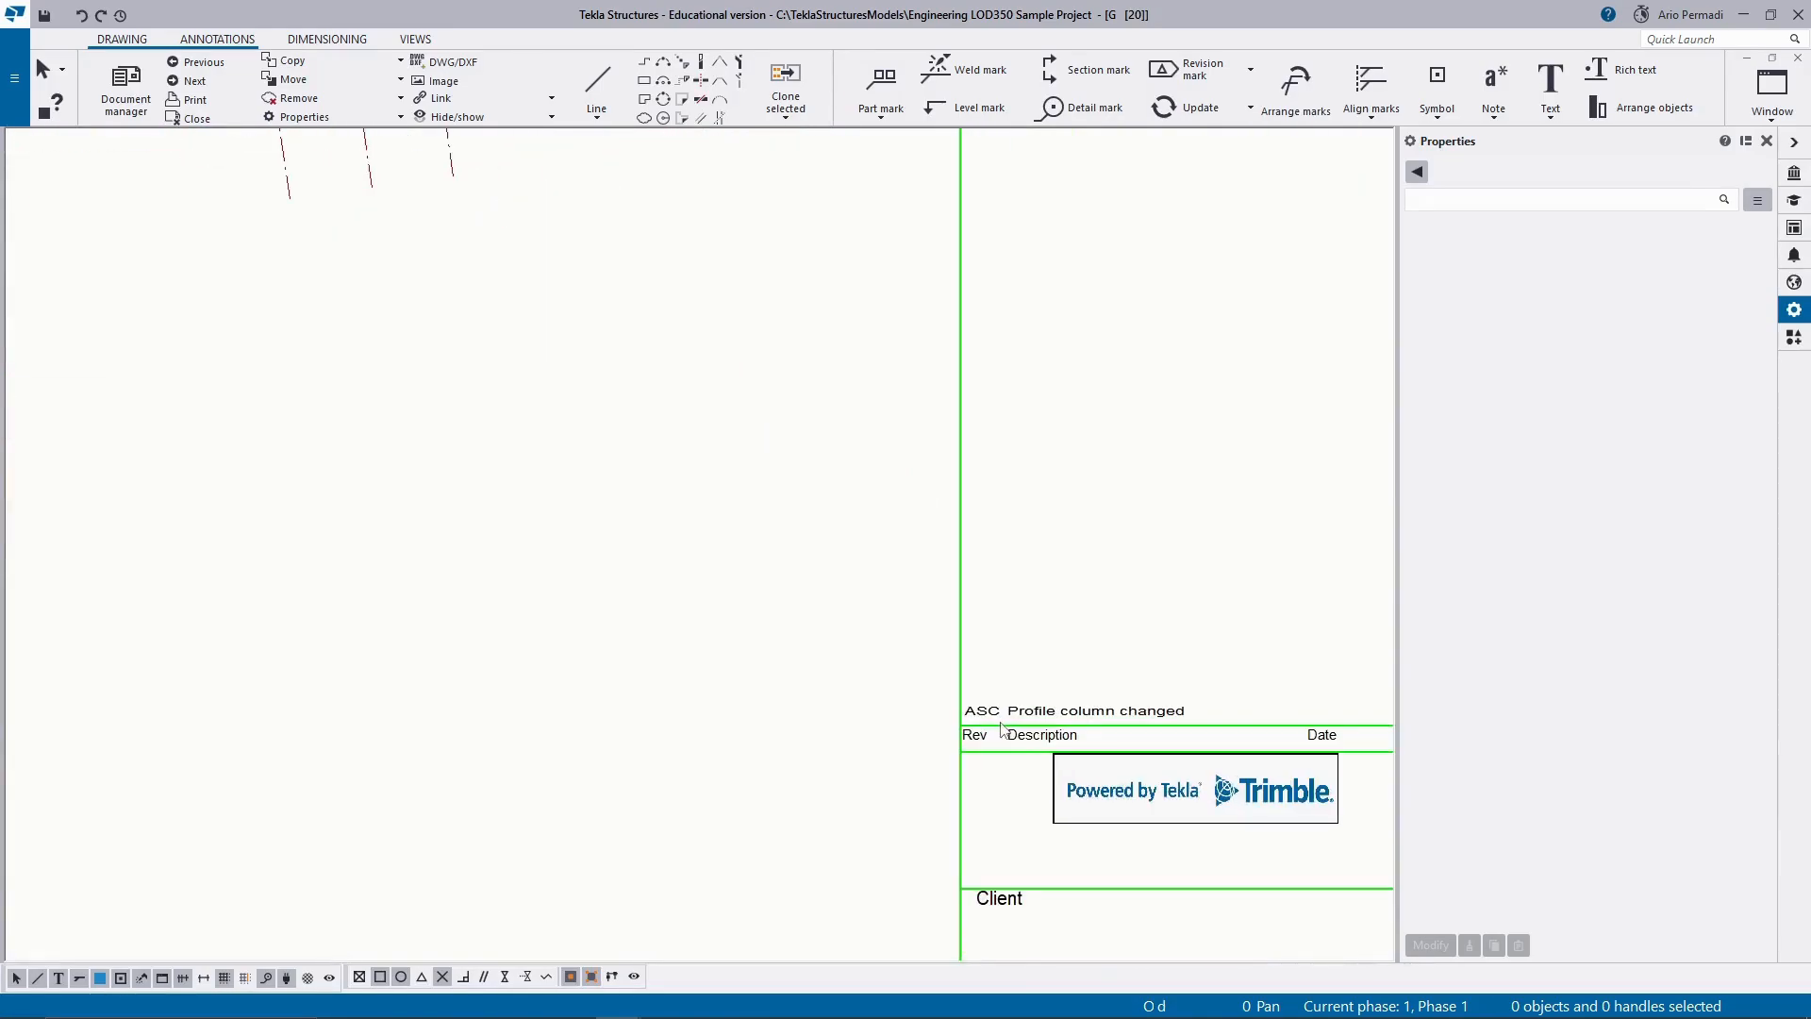
scroll(1006, 730, "up", 1)
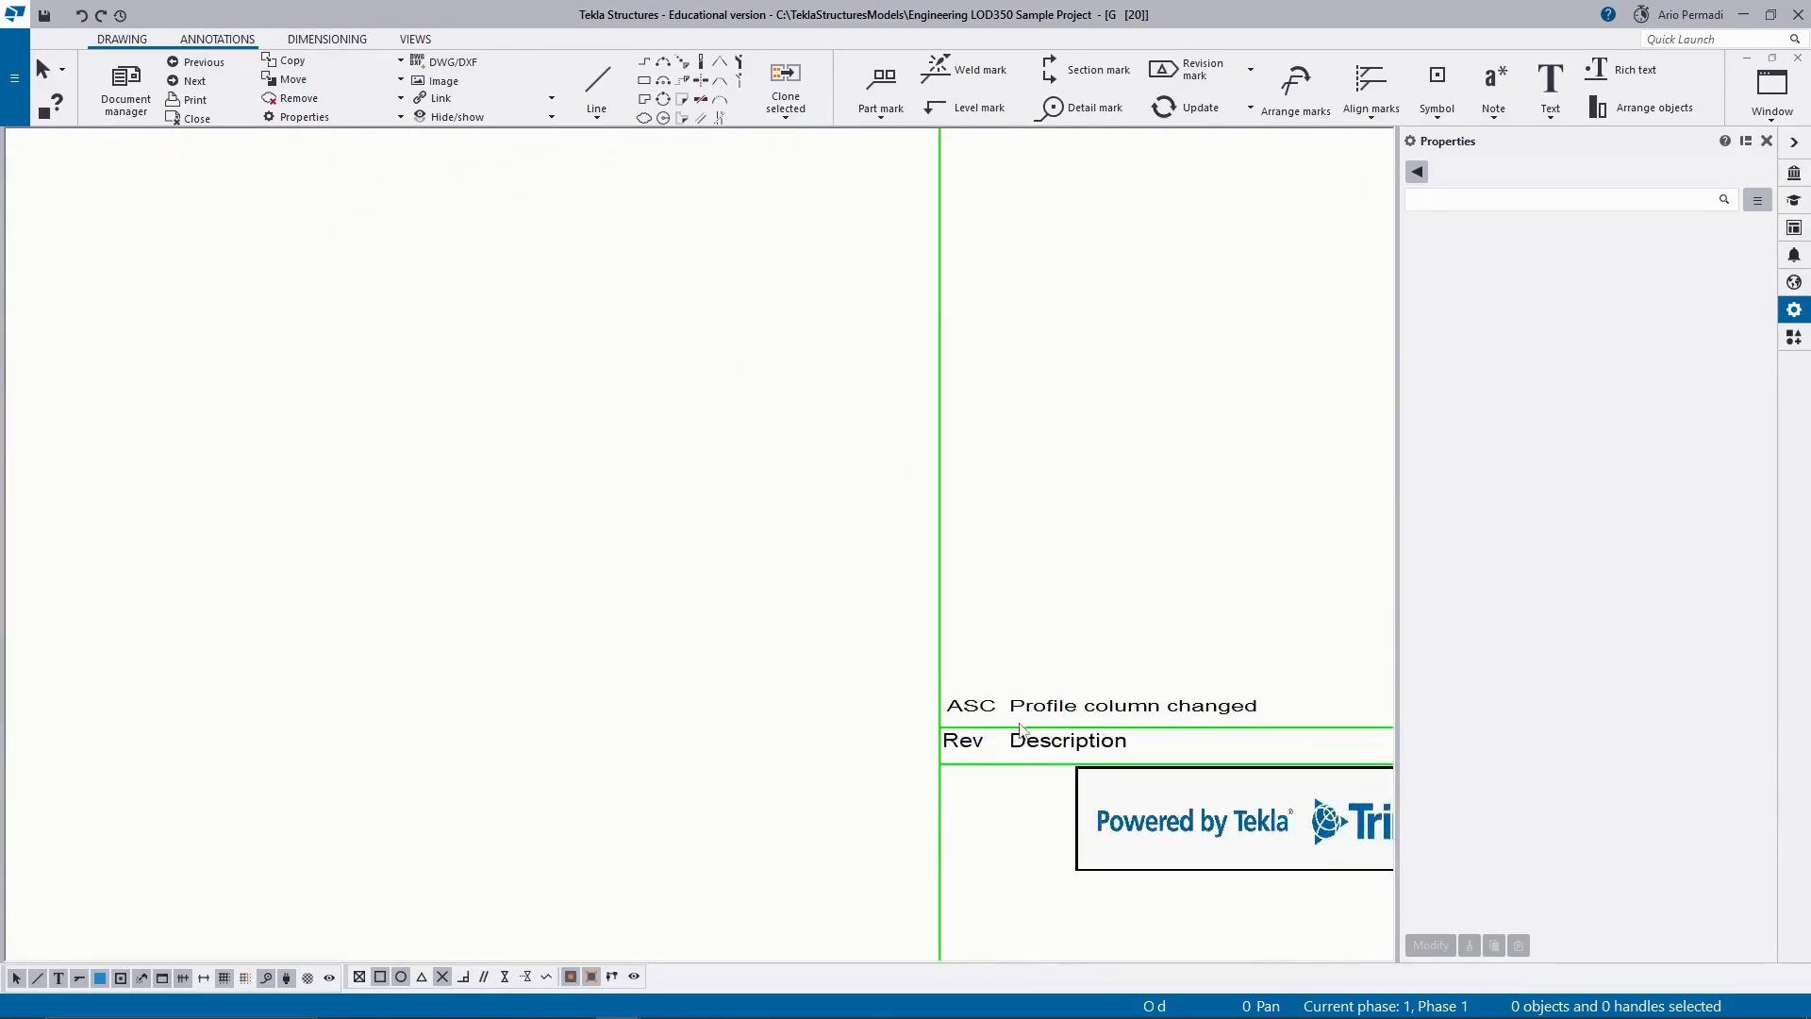
scroll(1014, 730, "down", 6)
scroll(1037, 313, "up", 3)
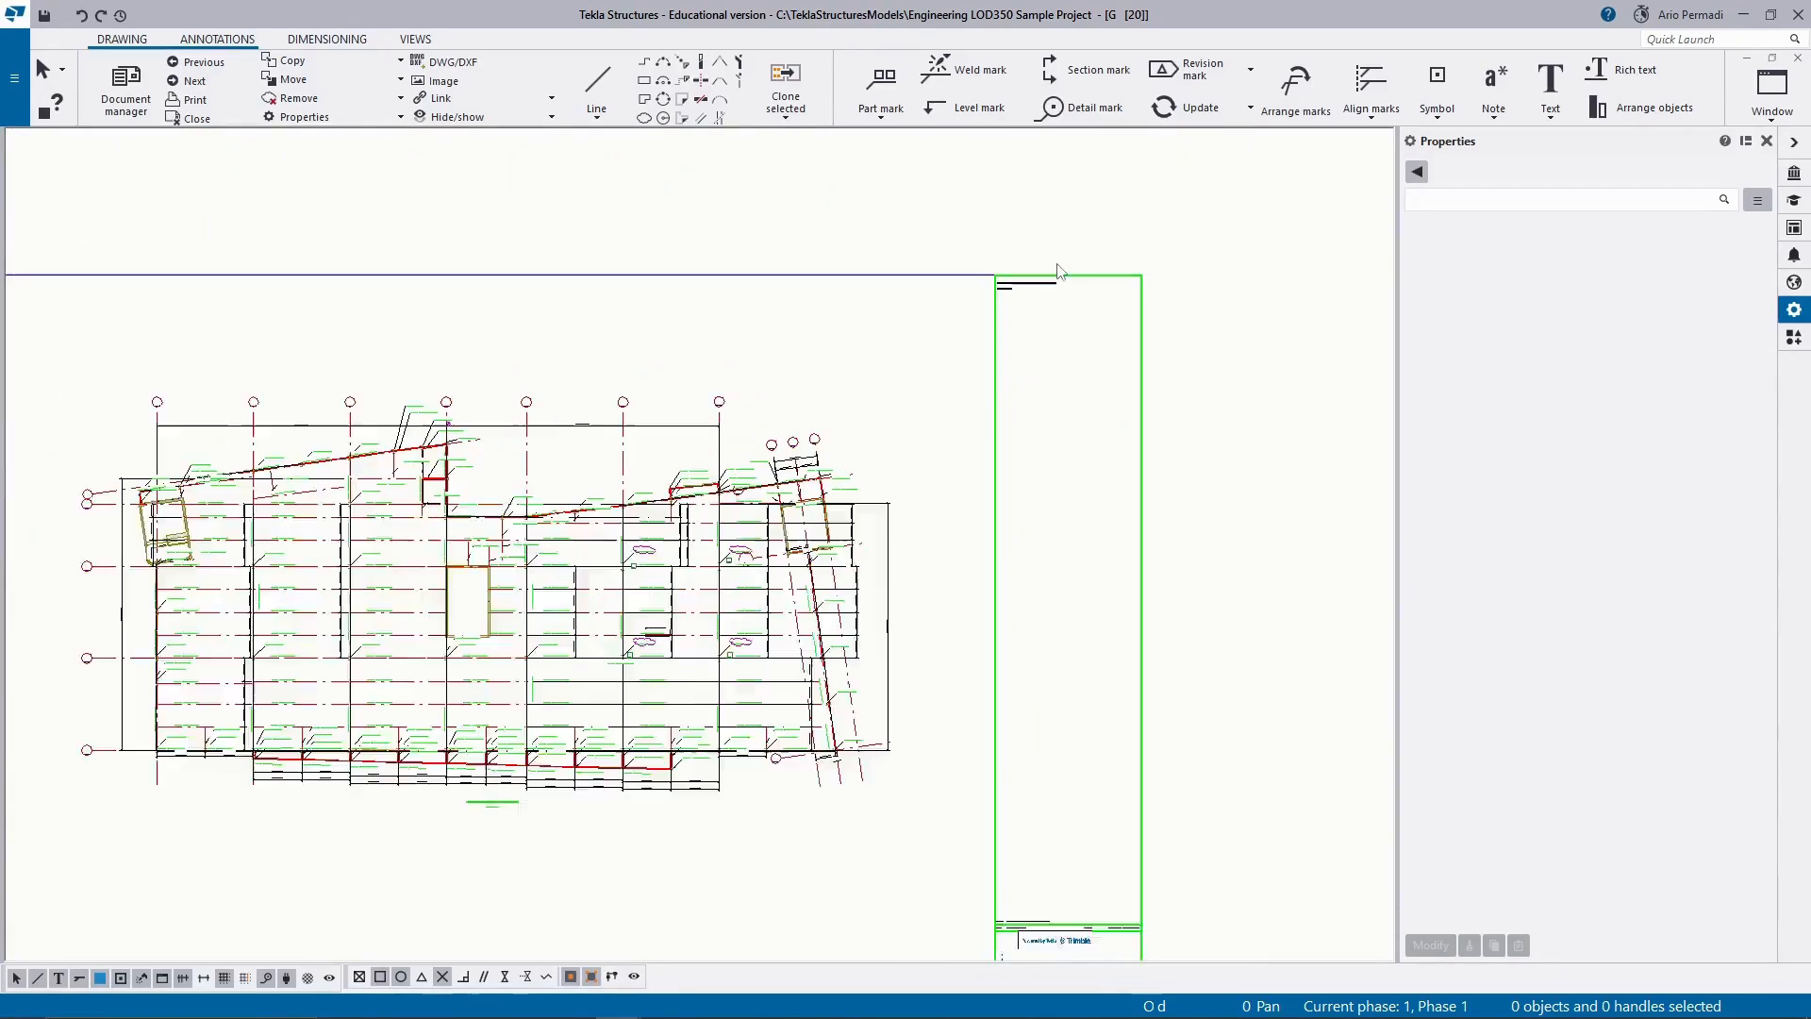
scroll(1040, 342, "down", 3)
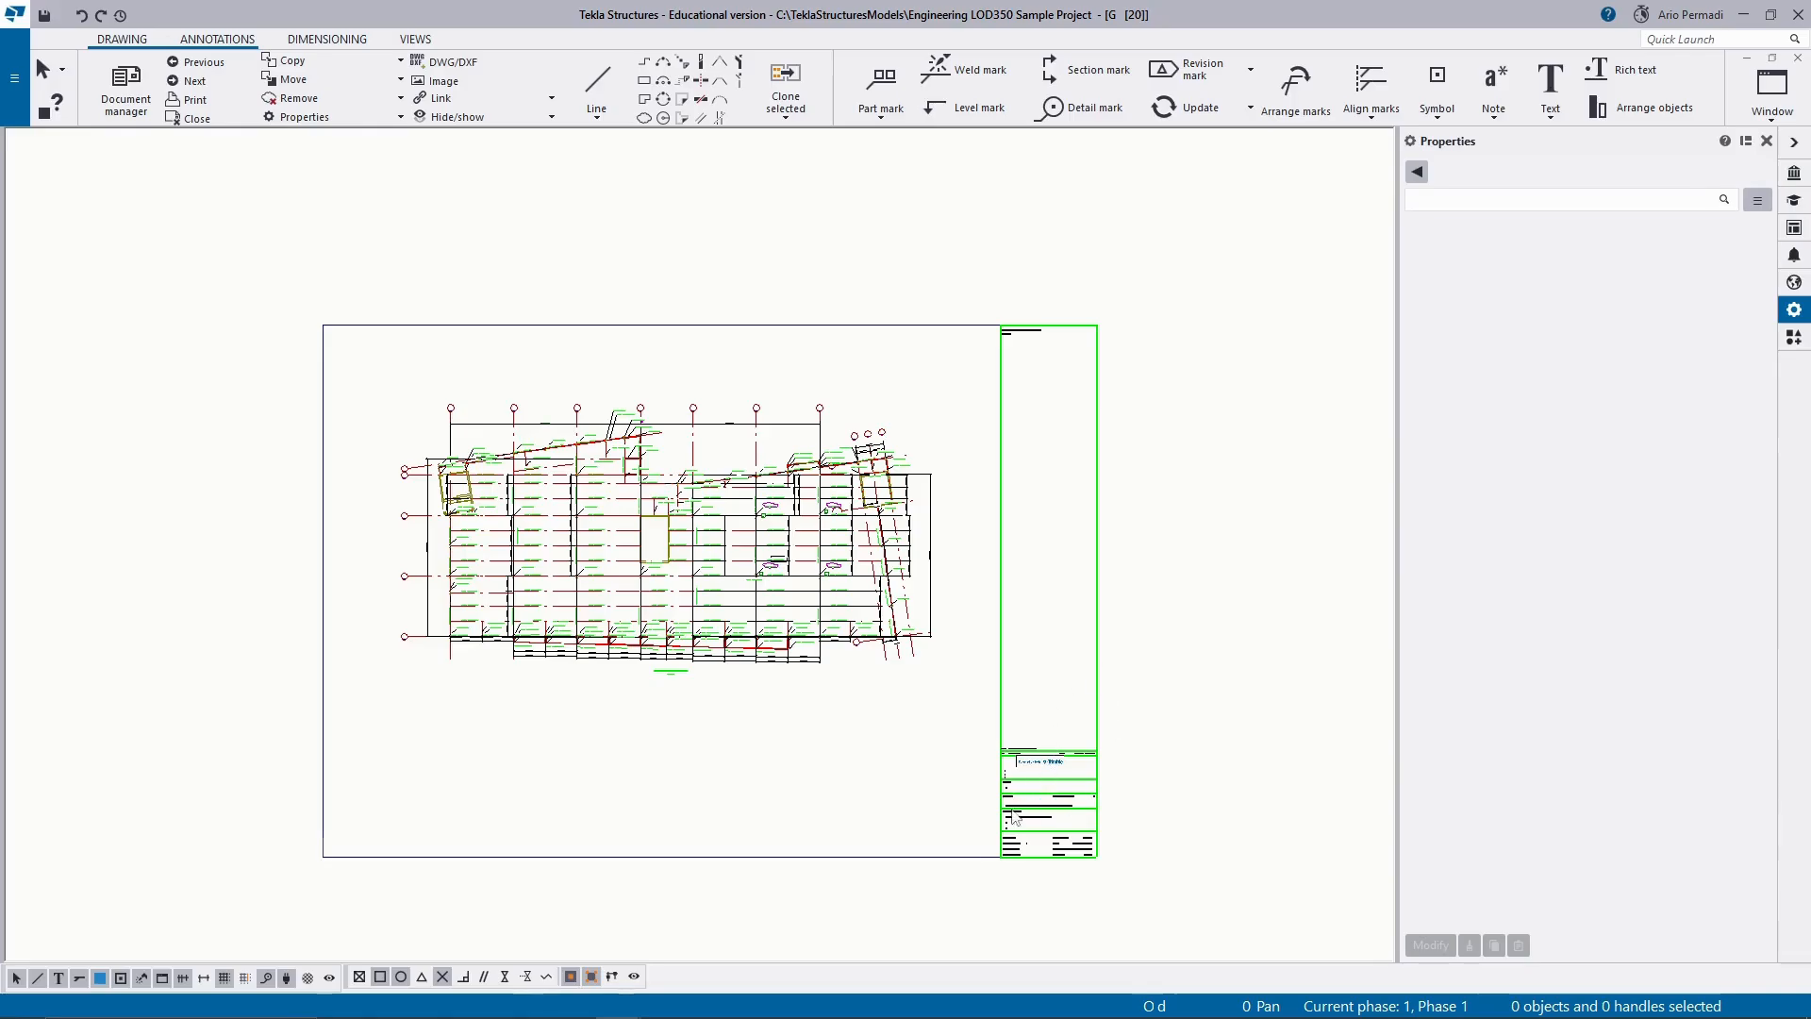
scroll(997, 785, "up", 5)
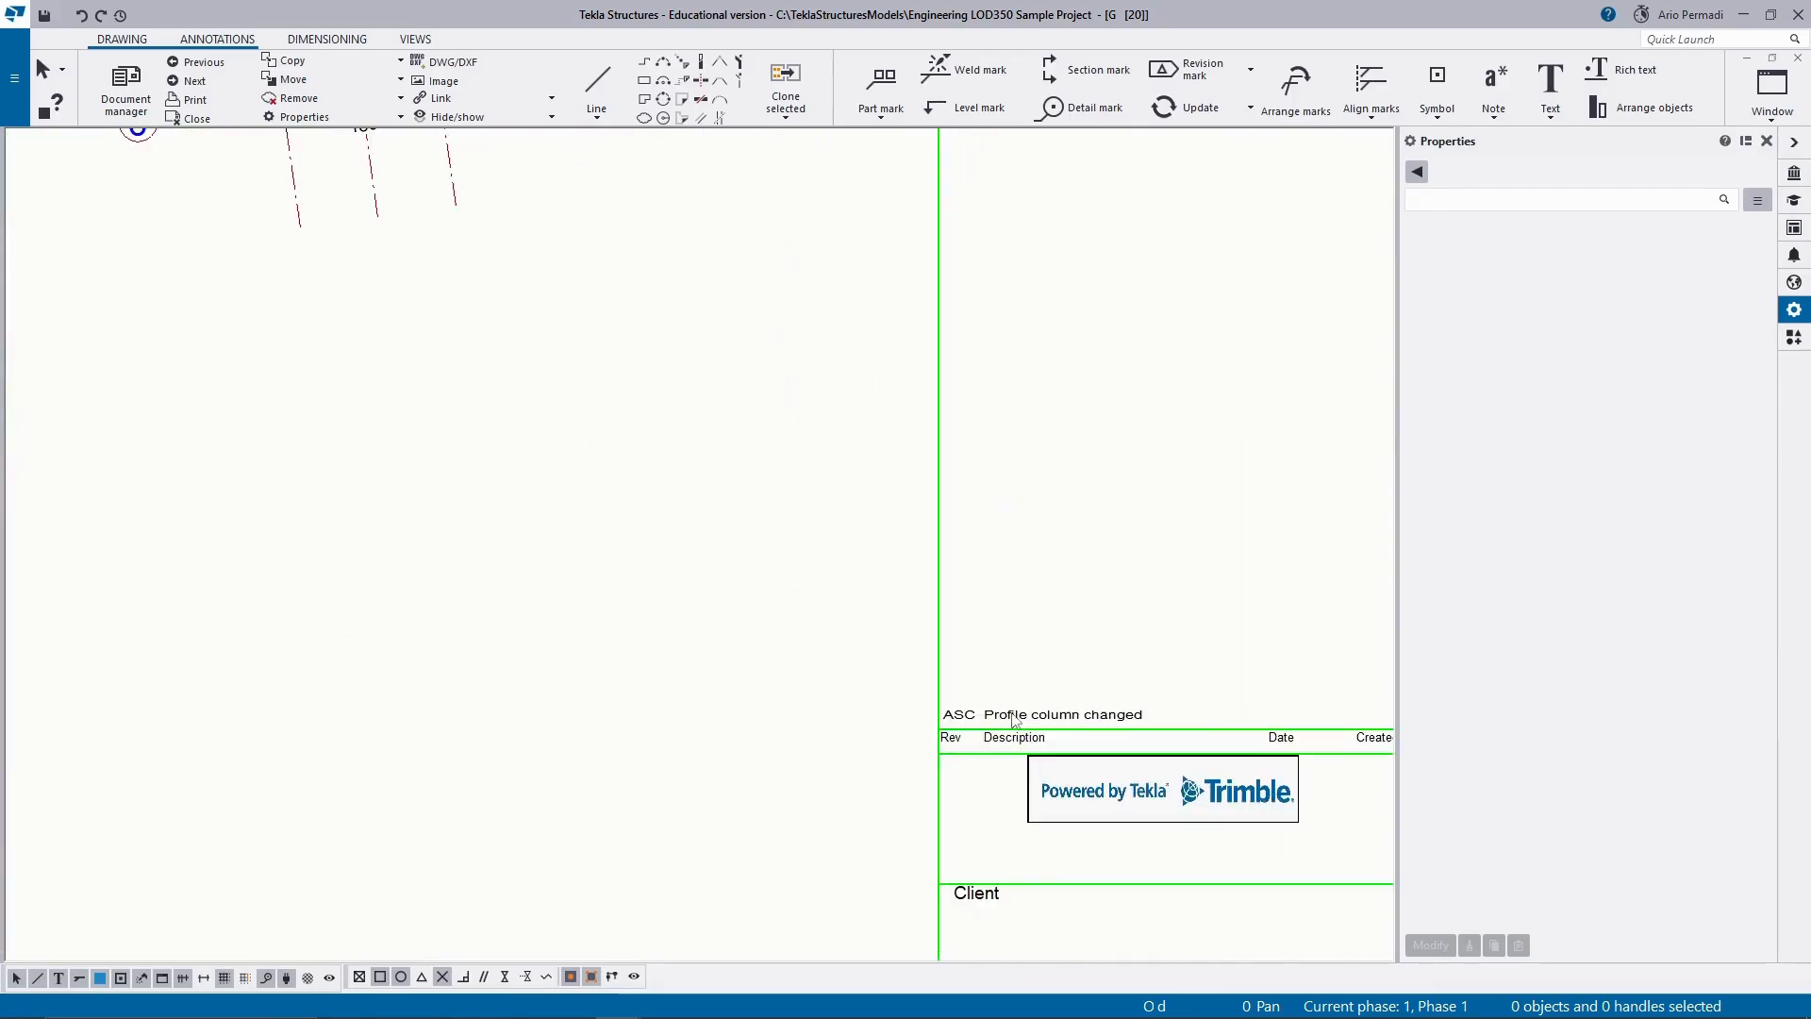
scroll(1011, 717, "down", 2)
scroll(1031, 729, "up", 2)
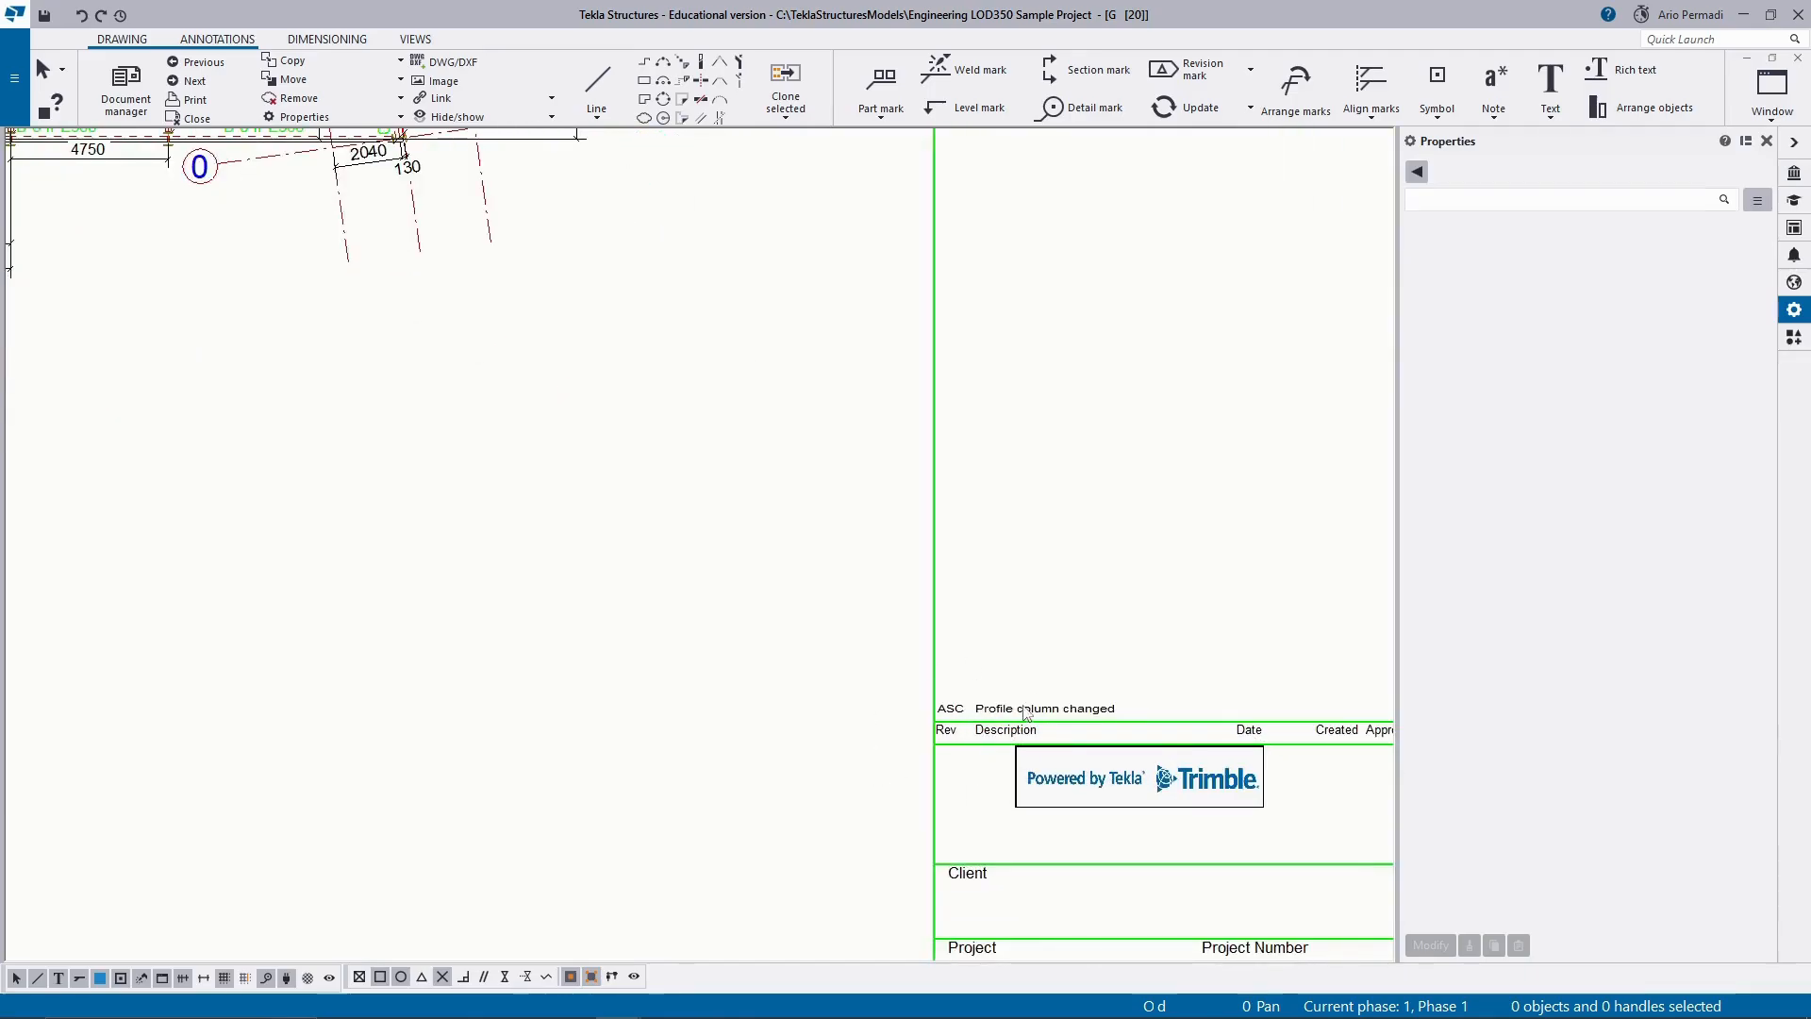
scroll(1026, 714, "up", 3)
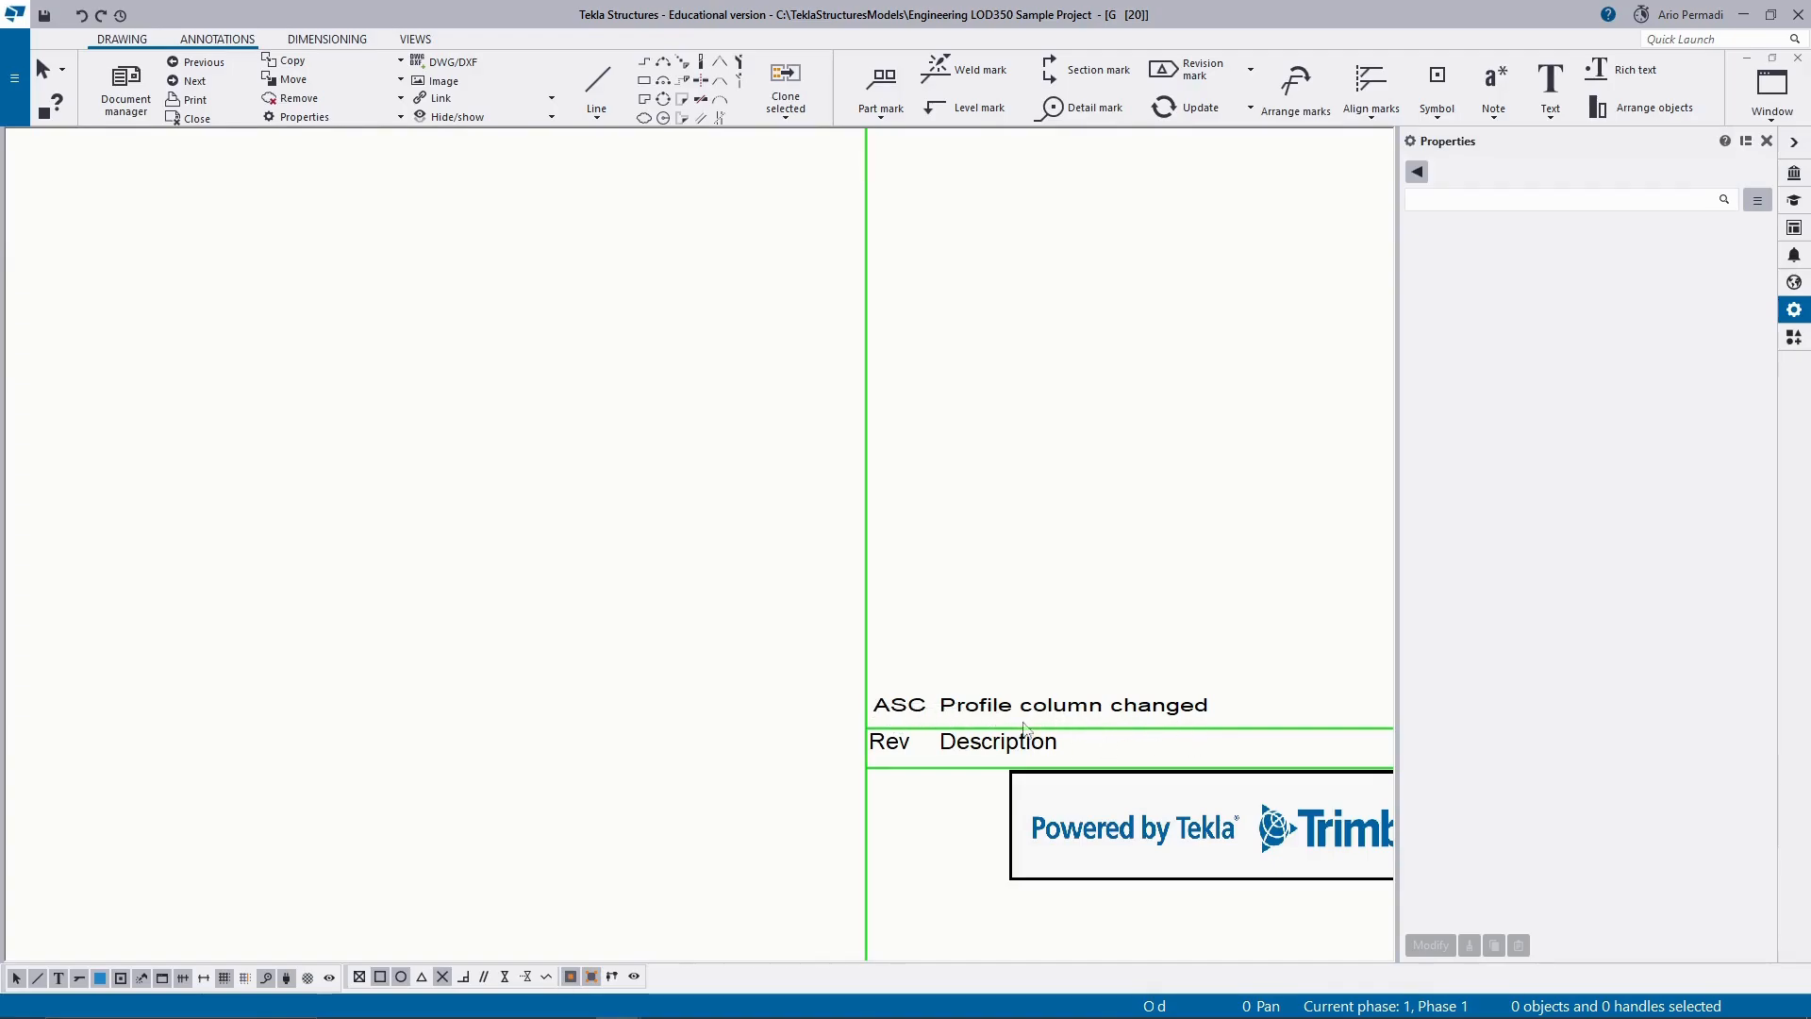
scroll(1099, 729, "down", 1)
middle_click_drag(1152, 725, 969, 710)
scroll(755, 710, "up", 1)
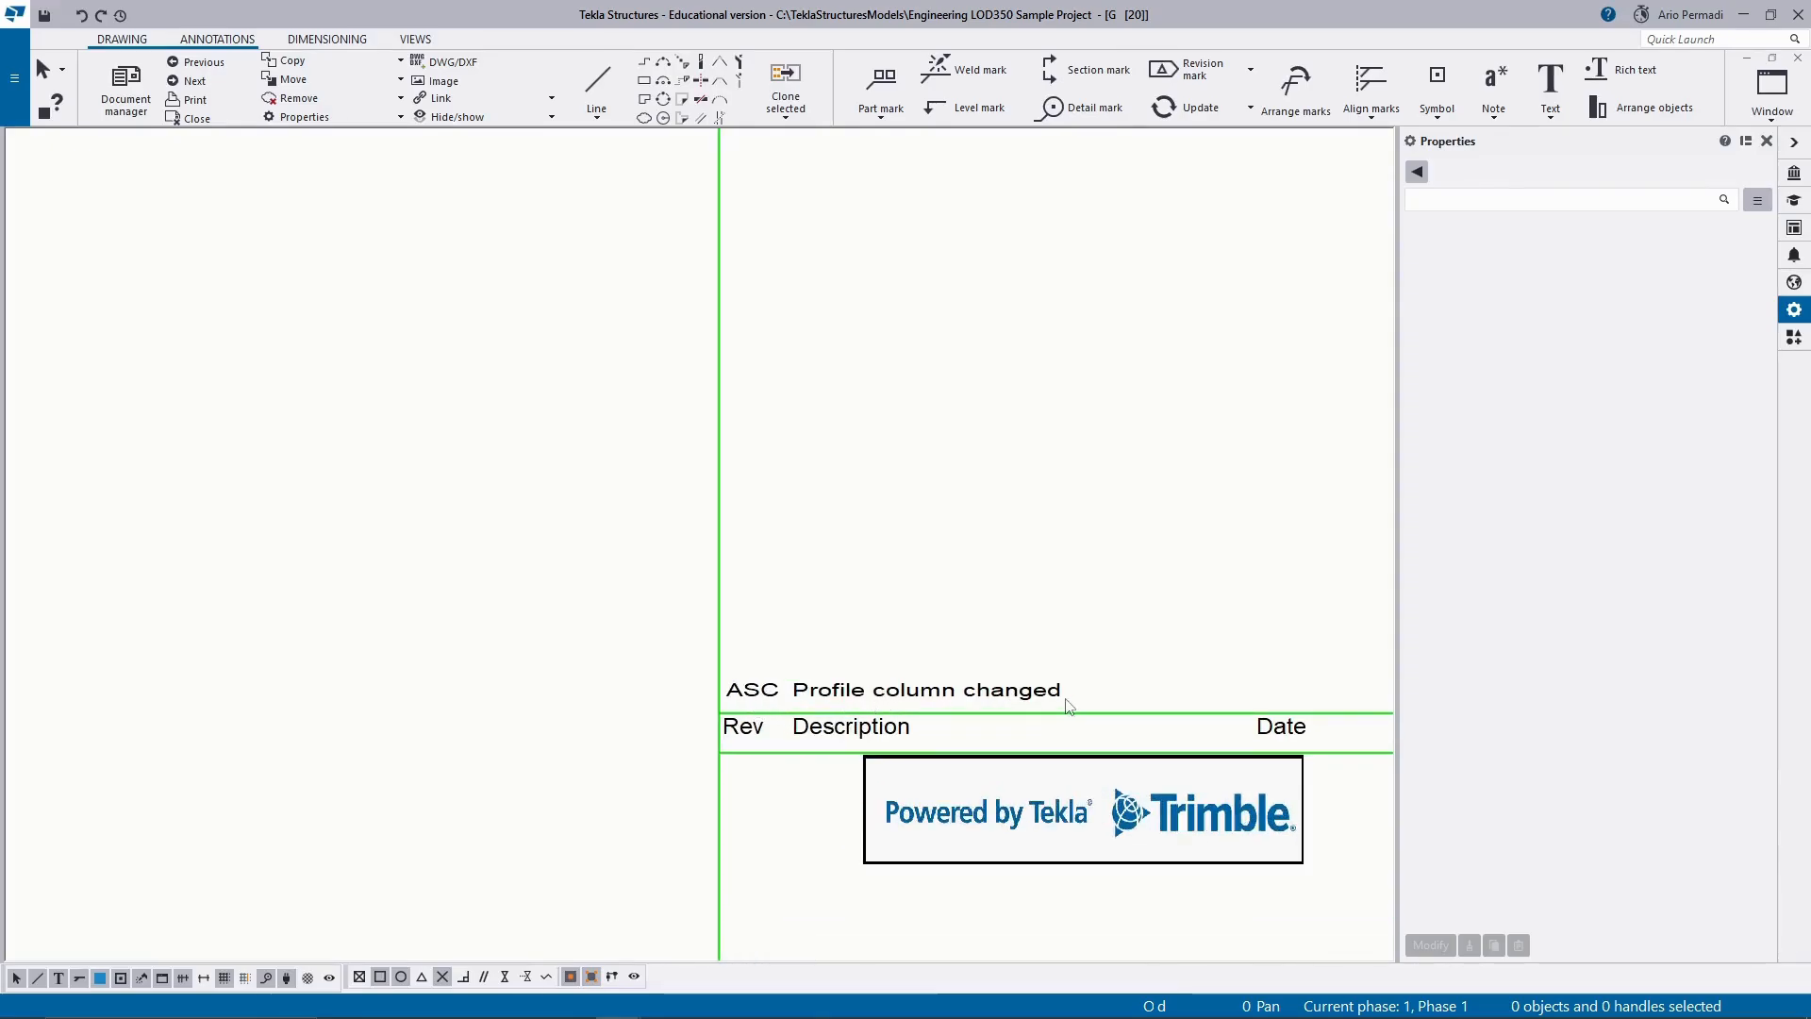
Try to change the mark text of the A revision mark at the upper-left clouded HEB700 column to ASC.
scroll(1017, 708, "down", 6)
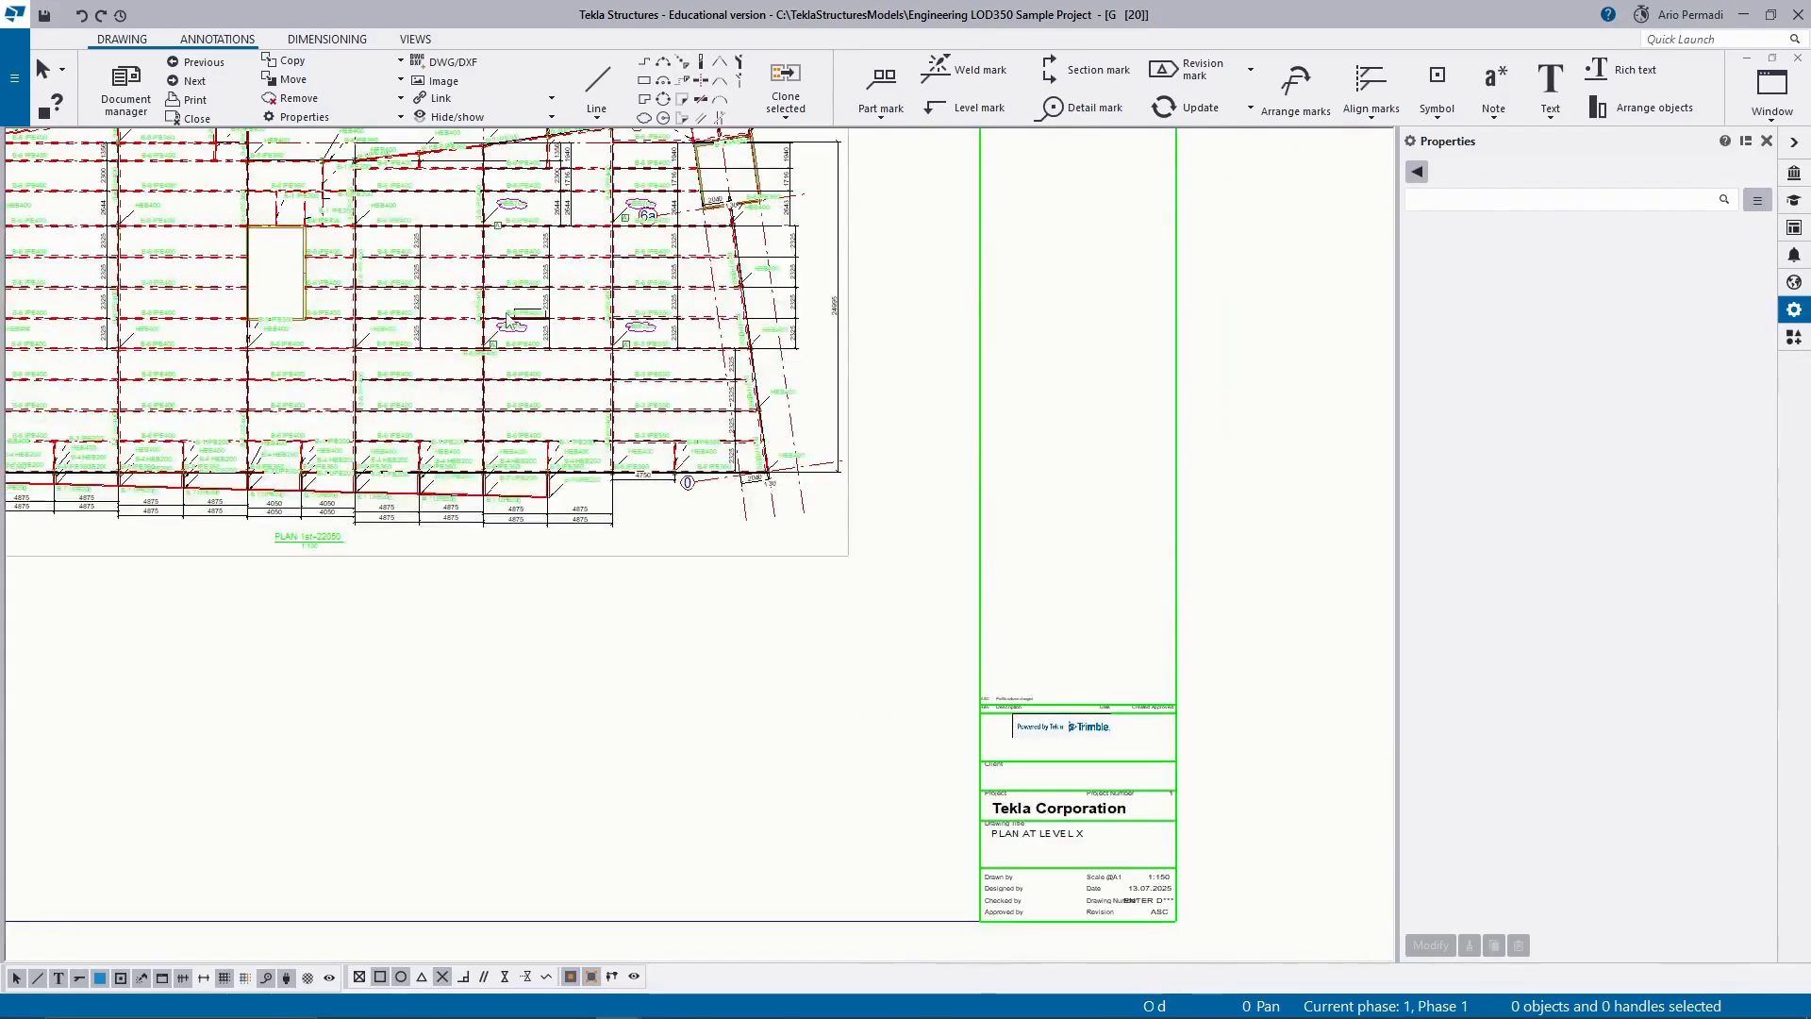
middle_click_drag(510, 329, 633, 468)
scroll(632, 374, "up", 5)
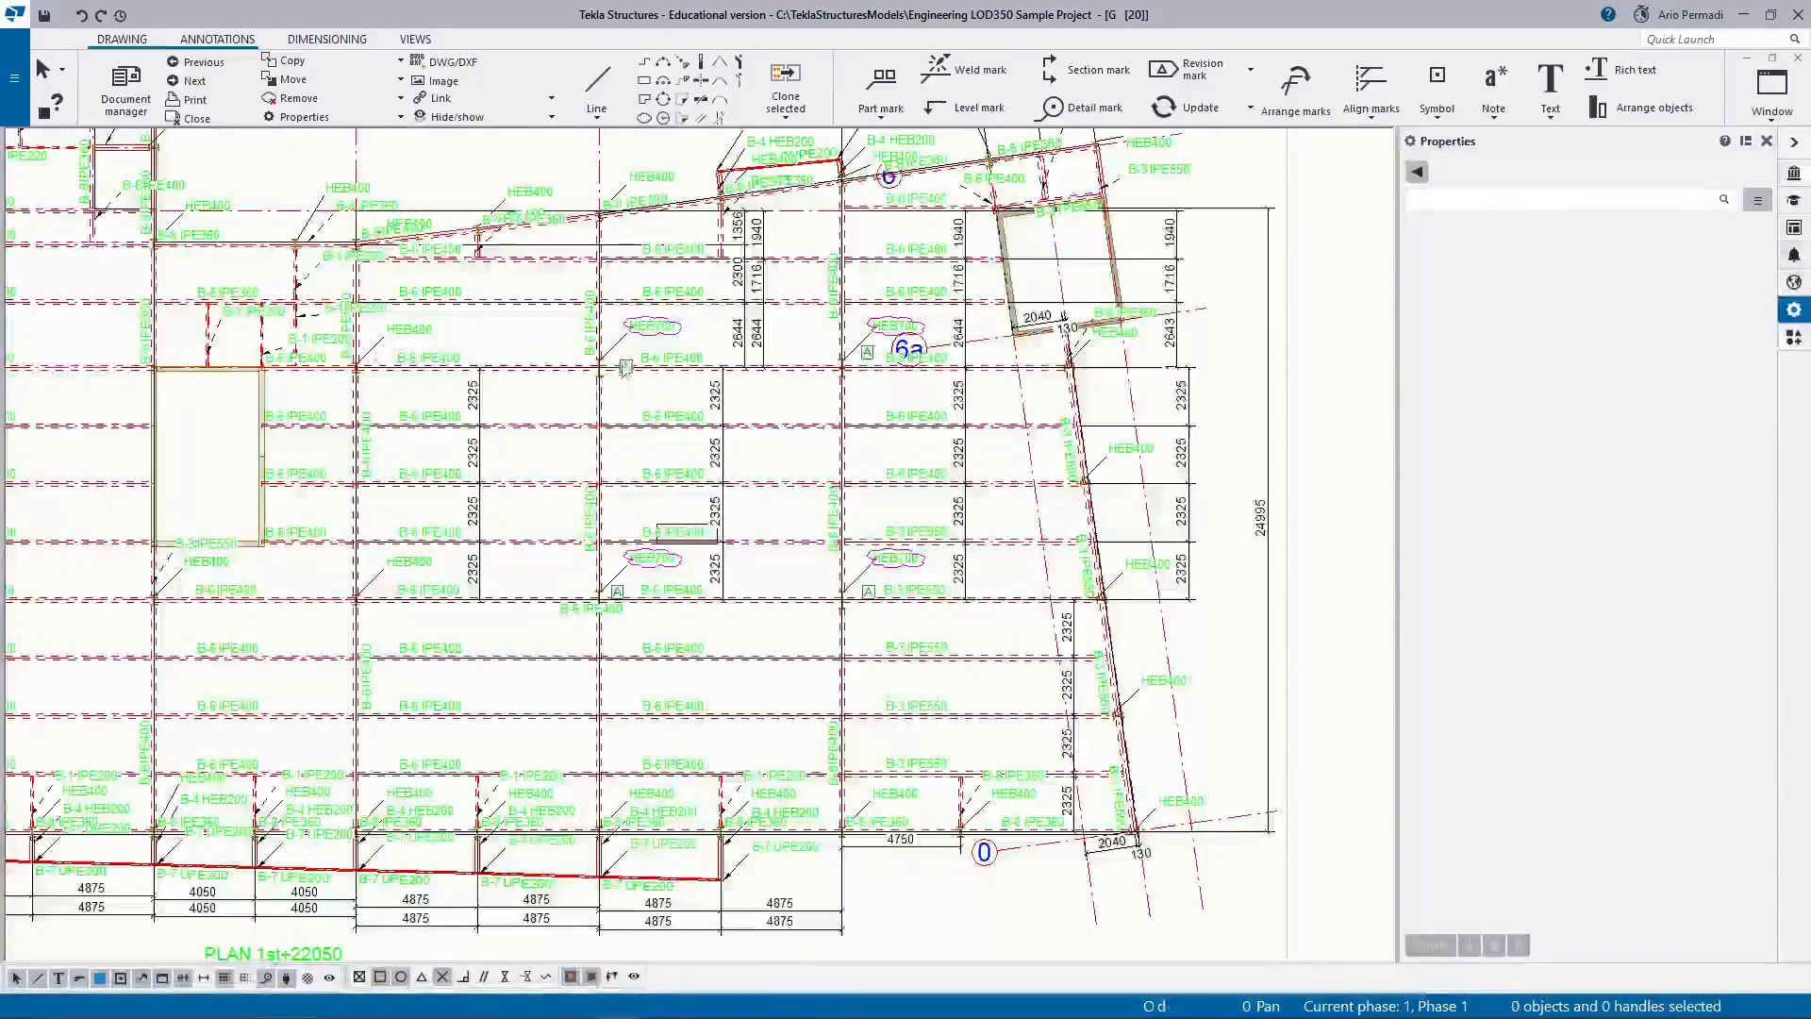
left_click(626, 368)
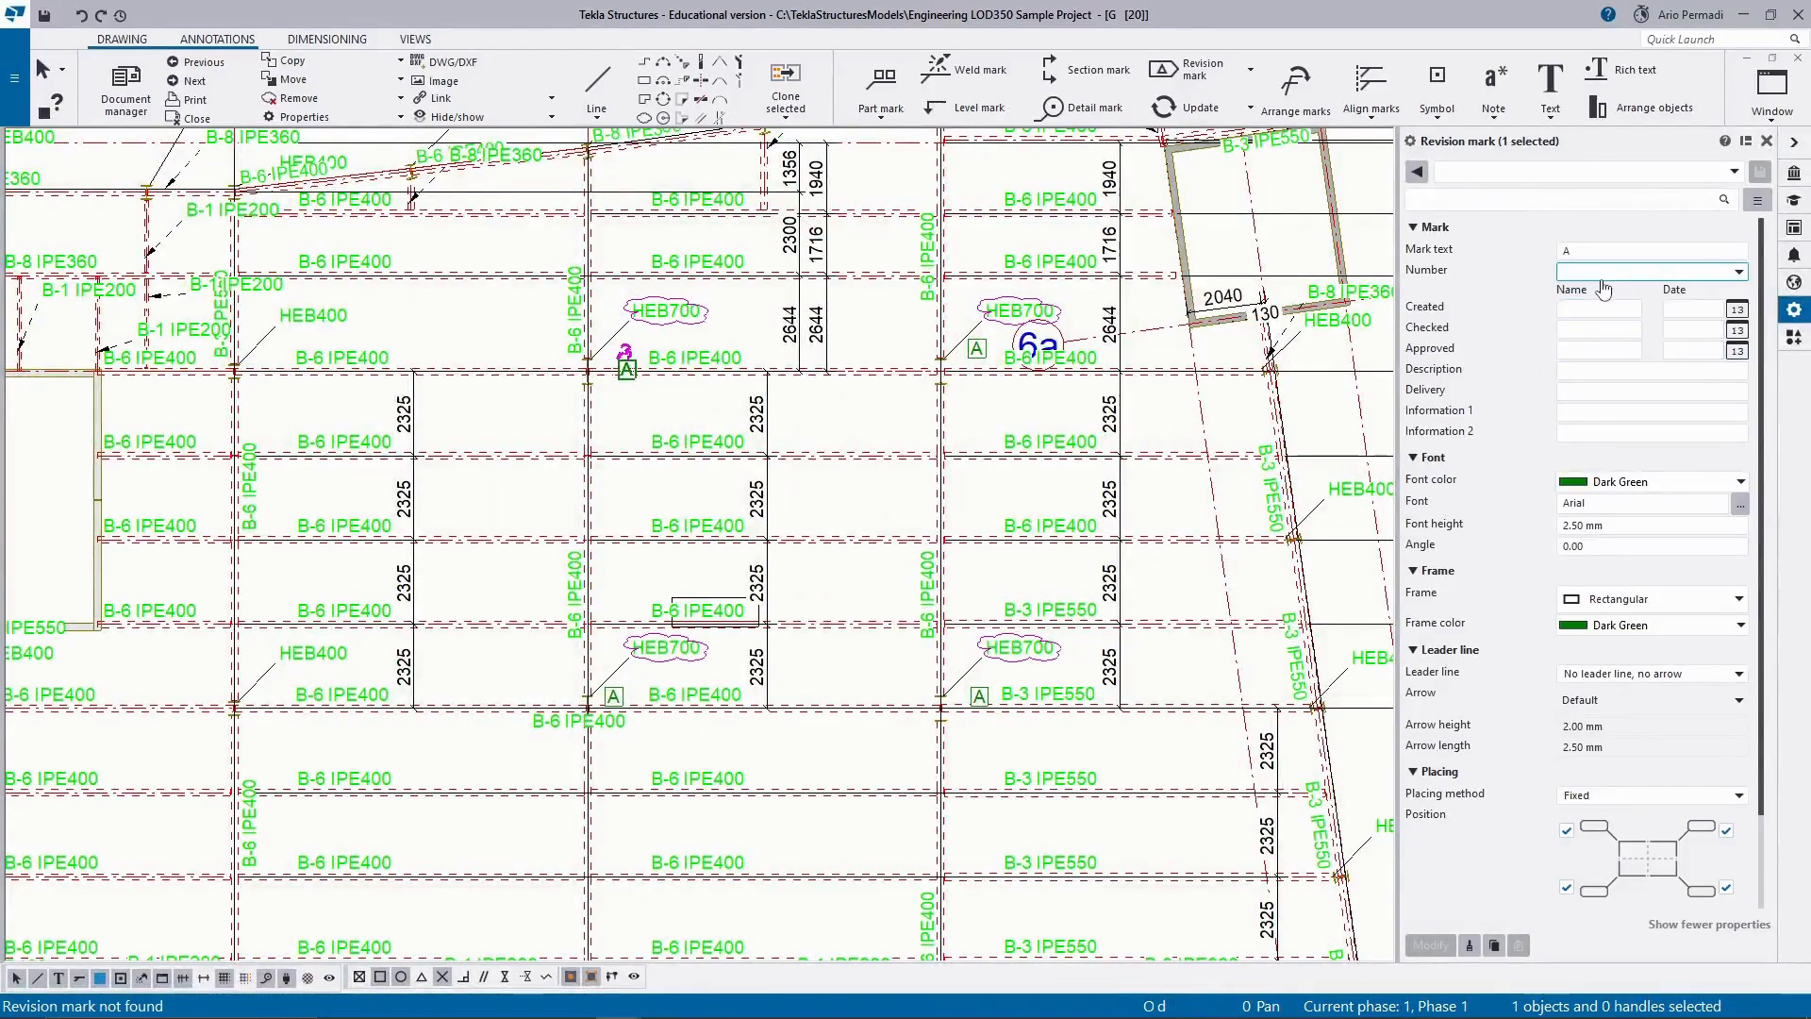
left_click(1604, 255)
type("ASC")
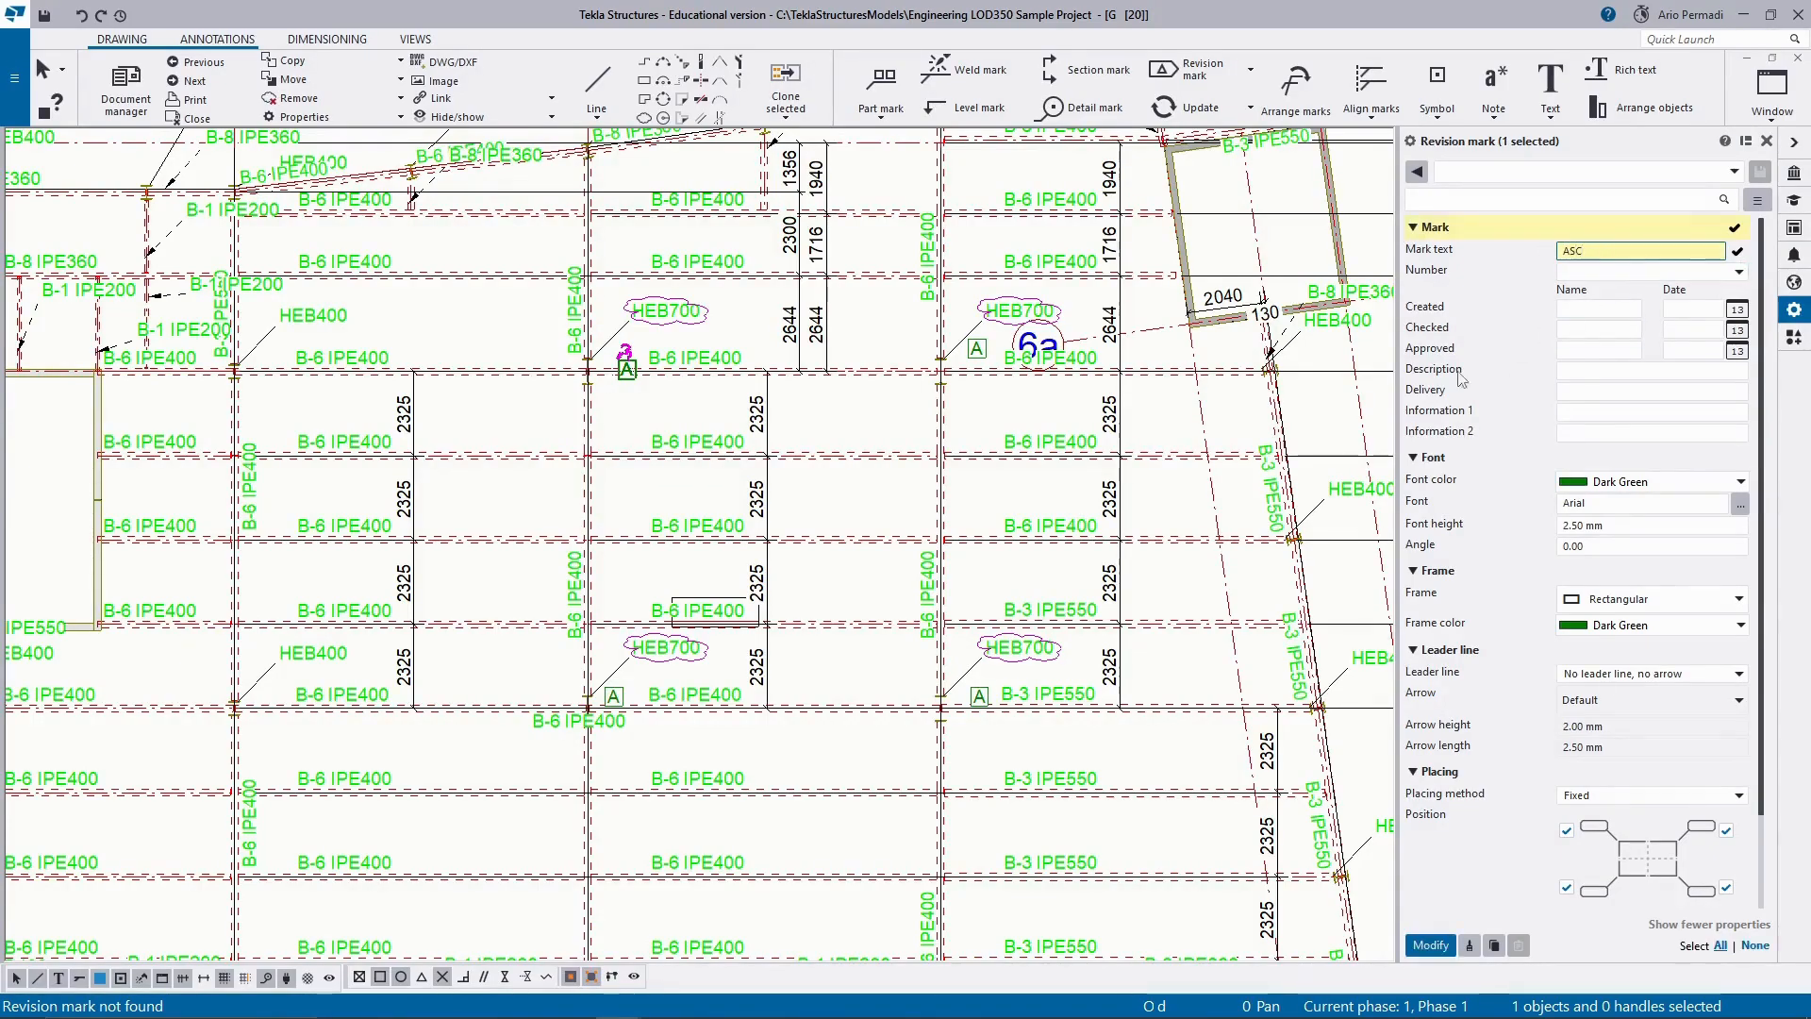
left_click(979, 351)
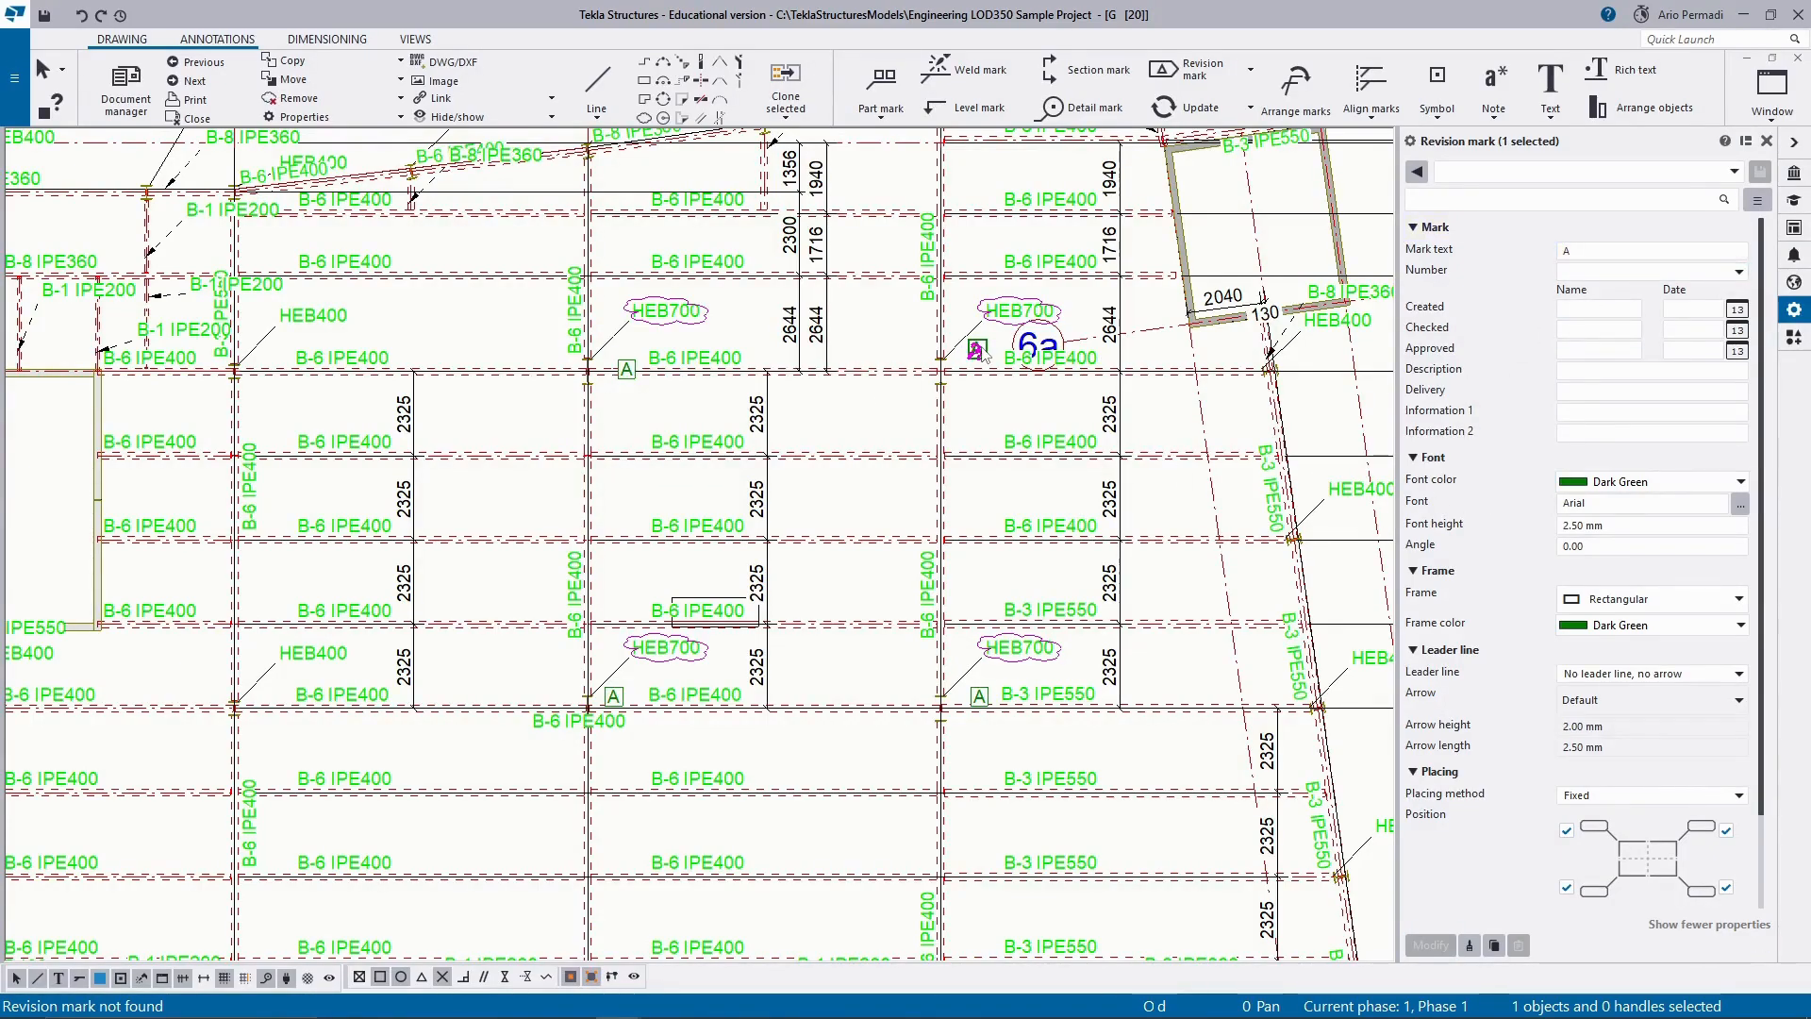
left_click(627, 370)
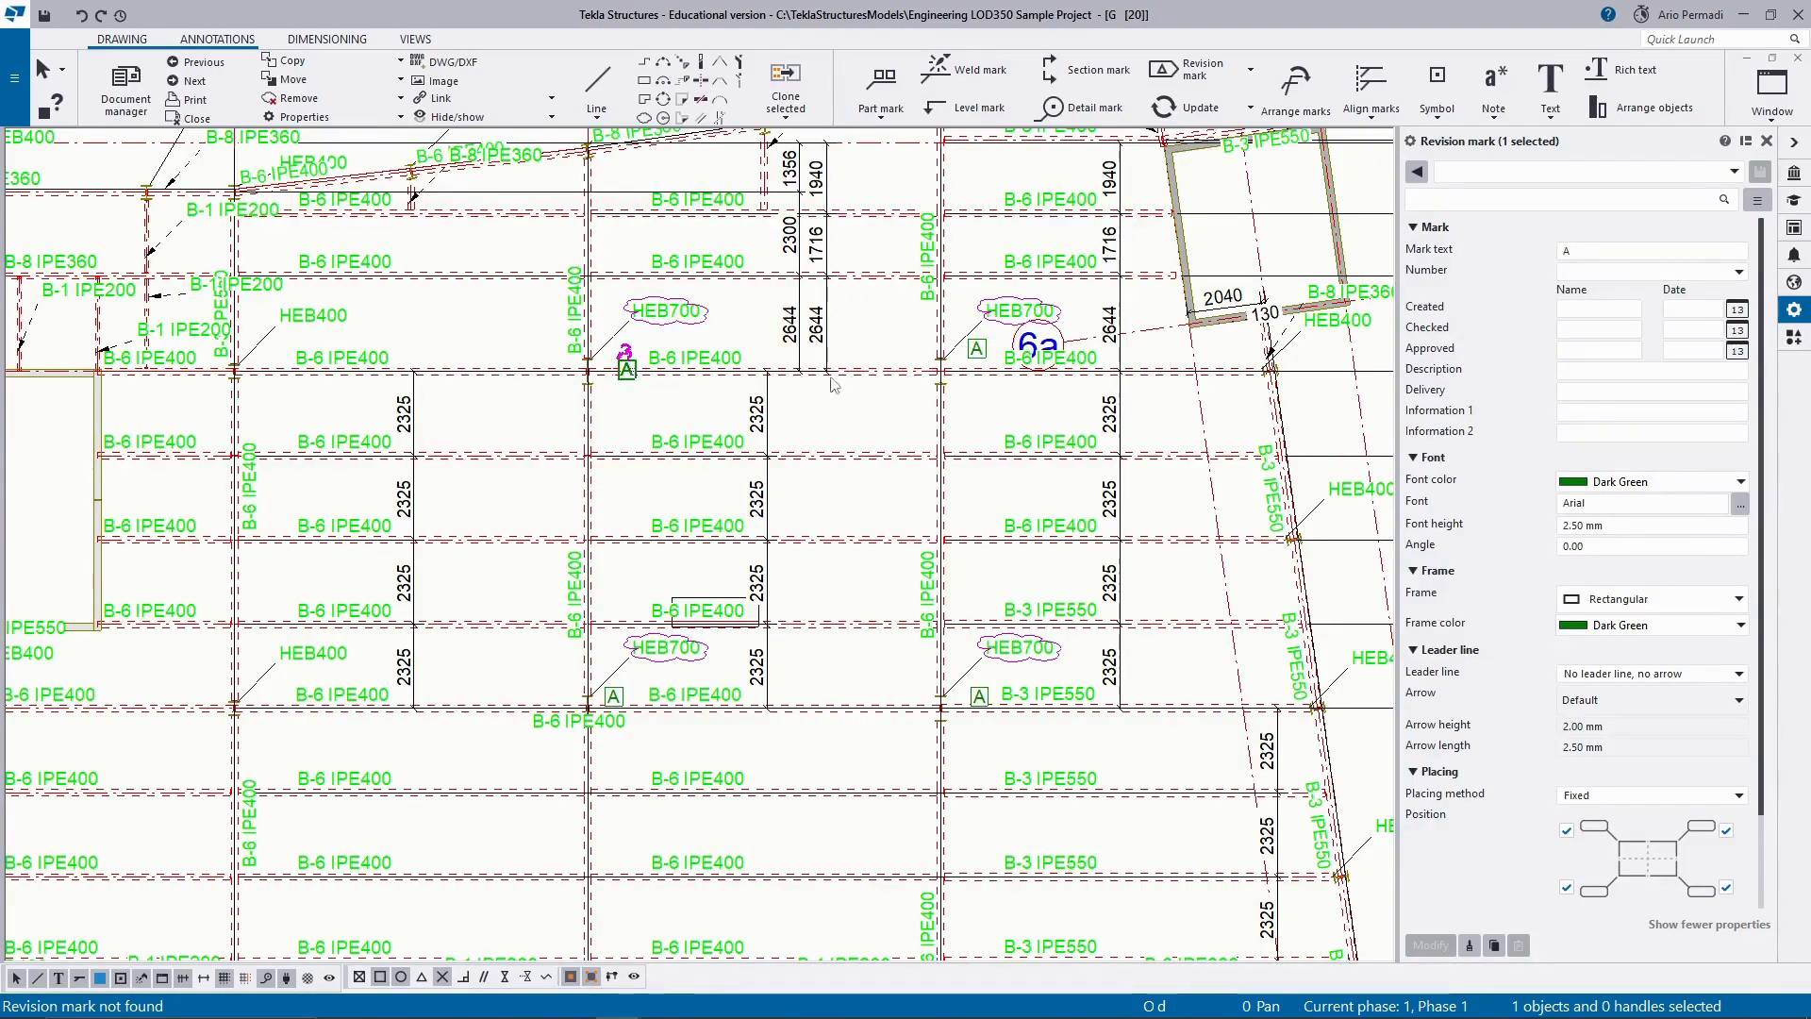
left_click(1598, 251)
type("SC")
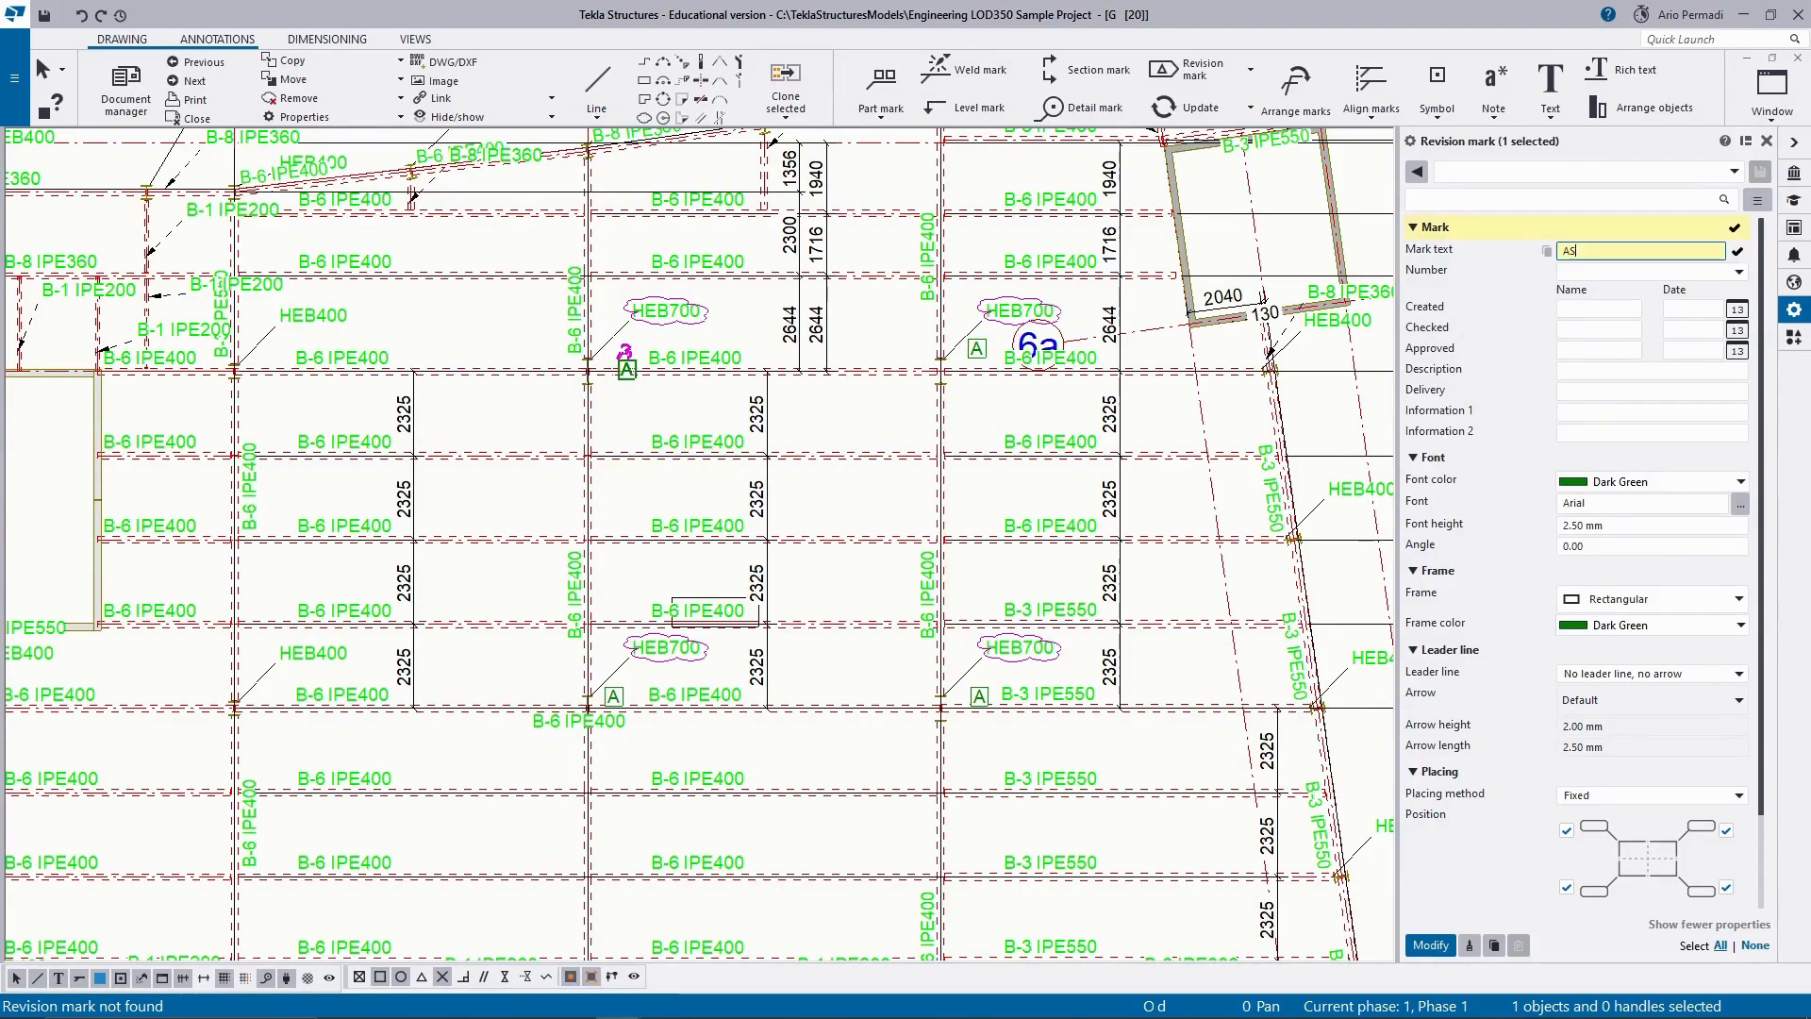
left_click(1430, 945)
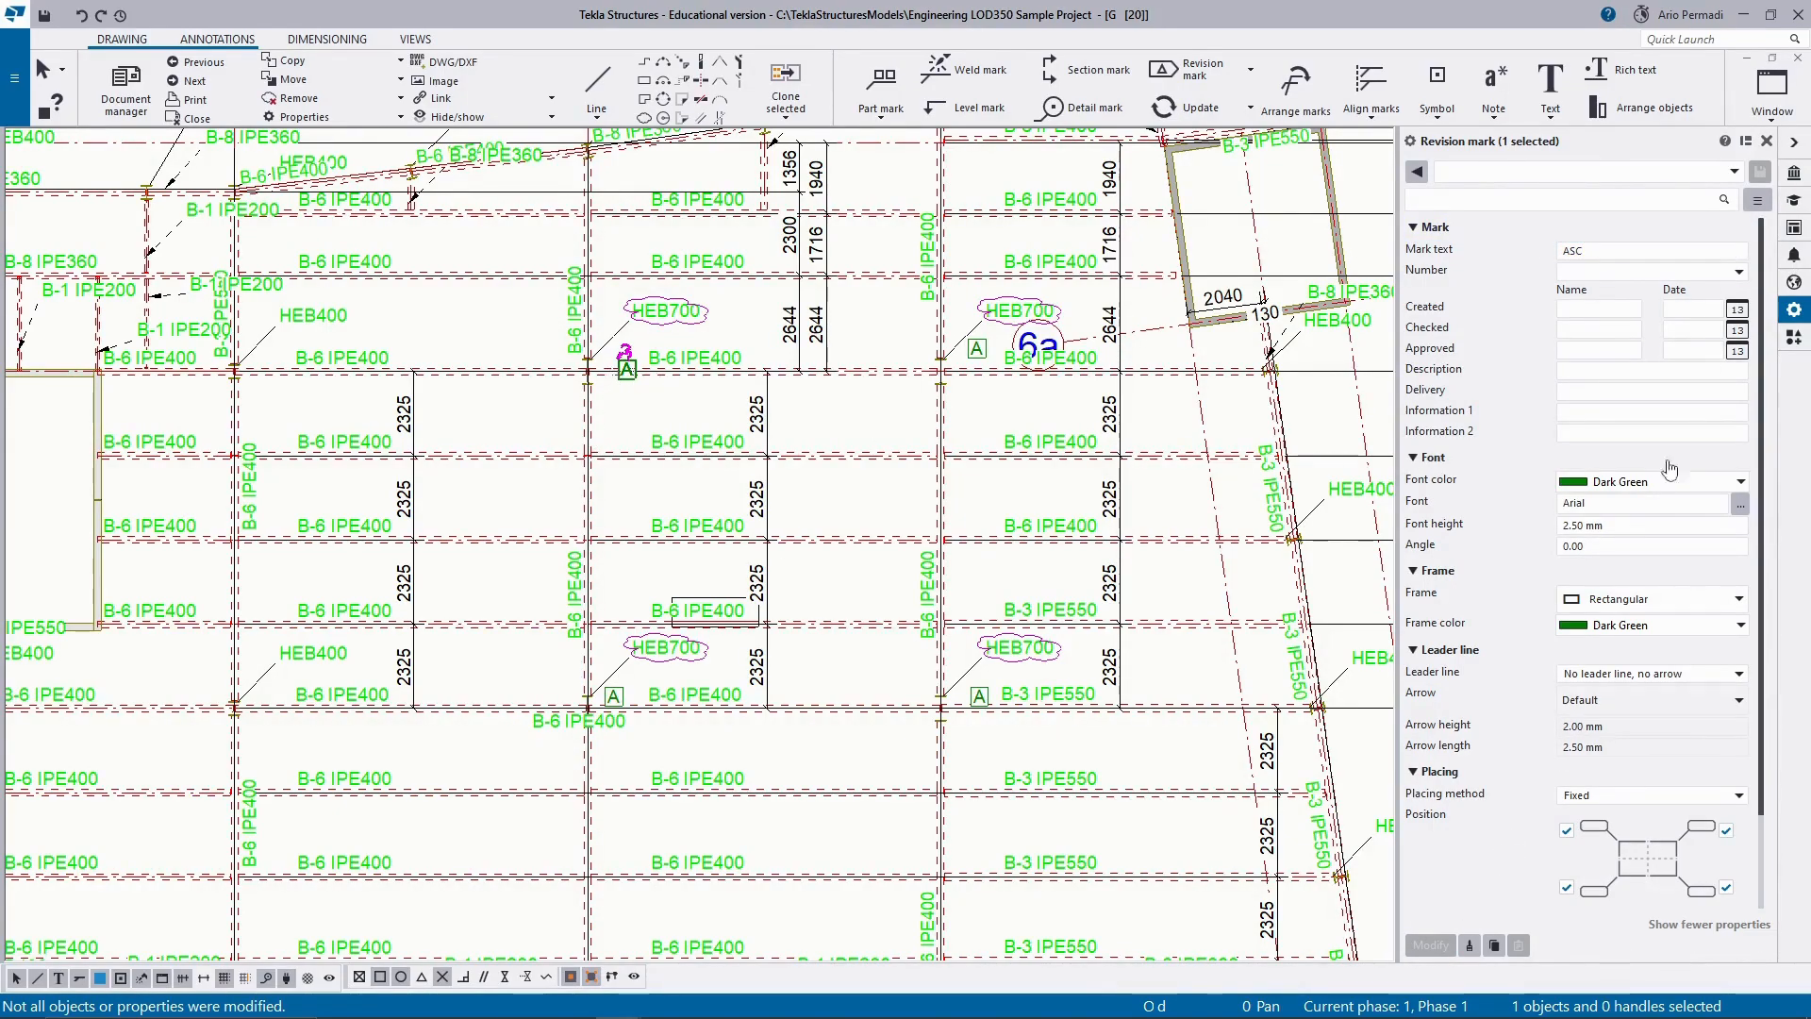
Try to set the font height of the selected upper-left revision mark to 1 mm.
left_click(1587, 526)
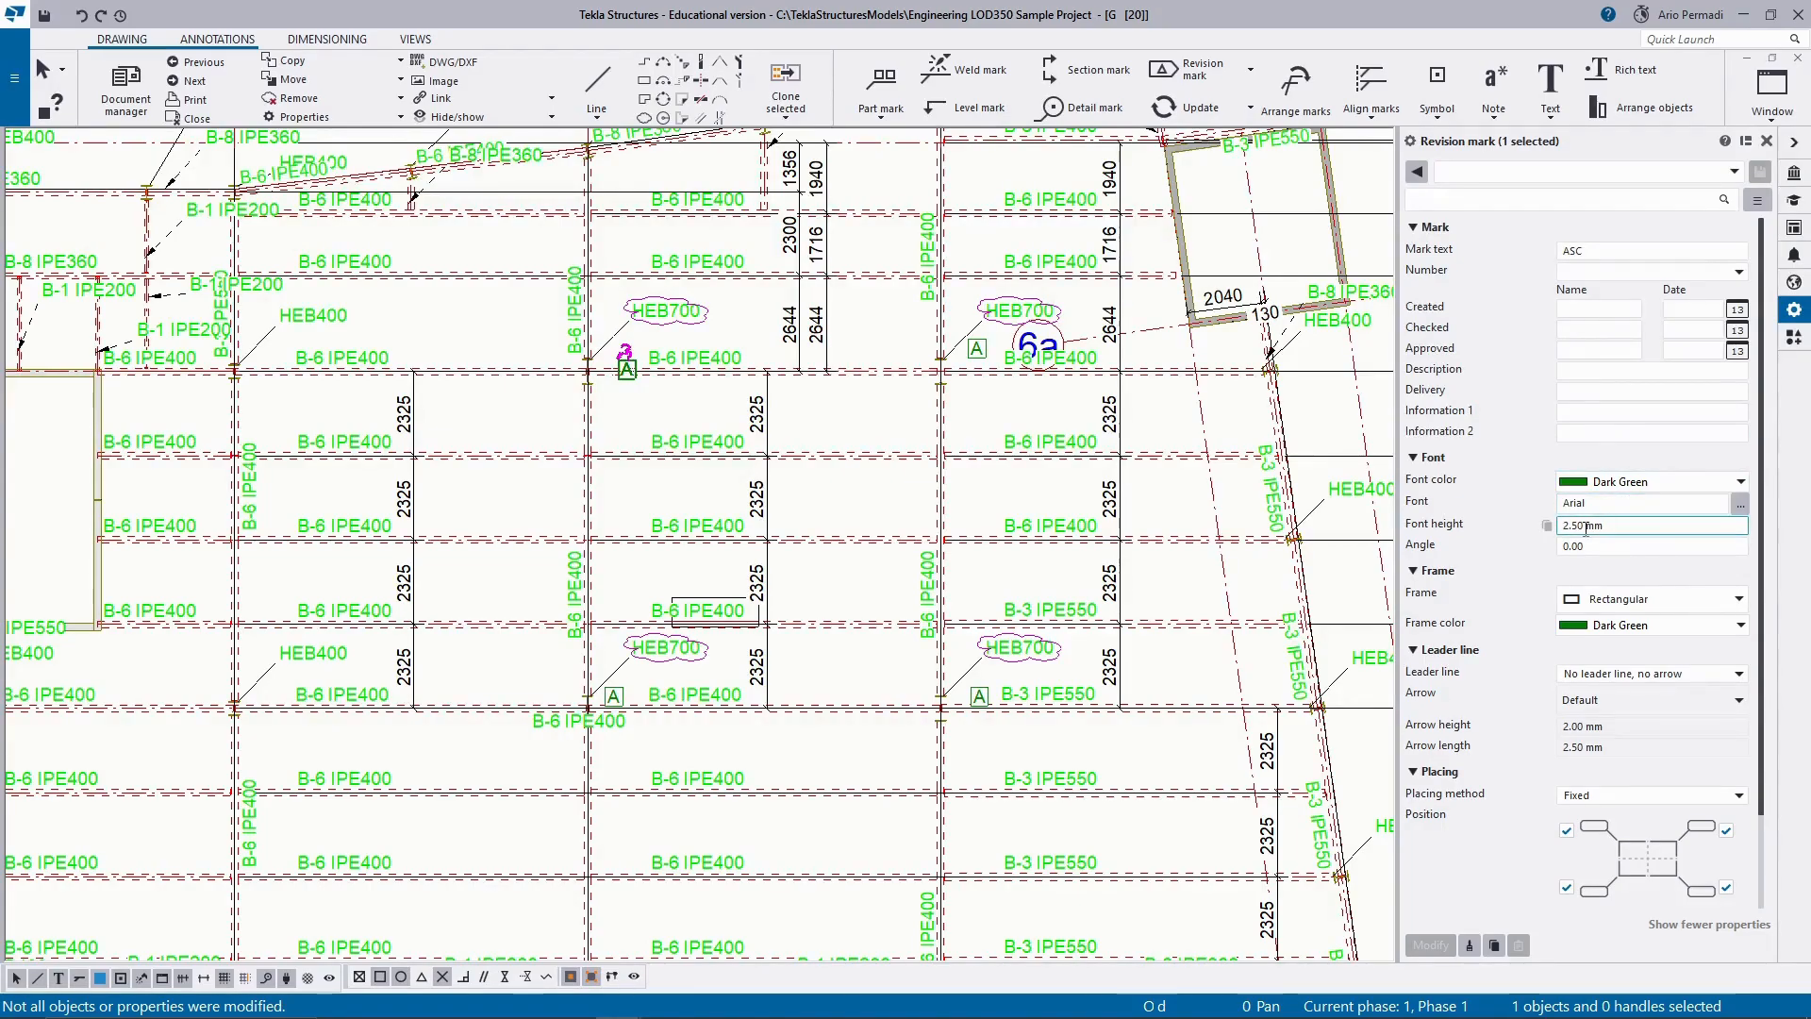
key("ctrl+o")
left_click(1571, 153)
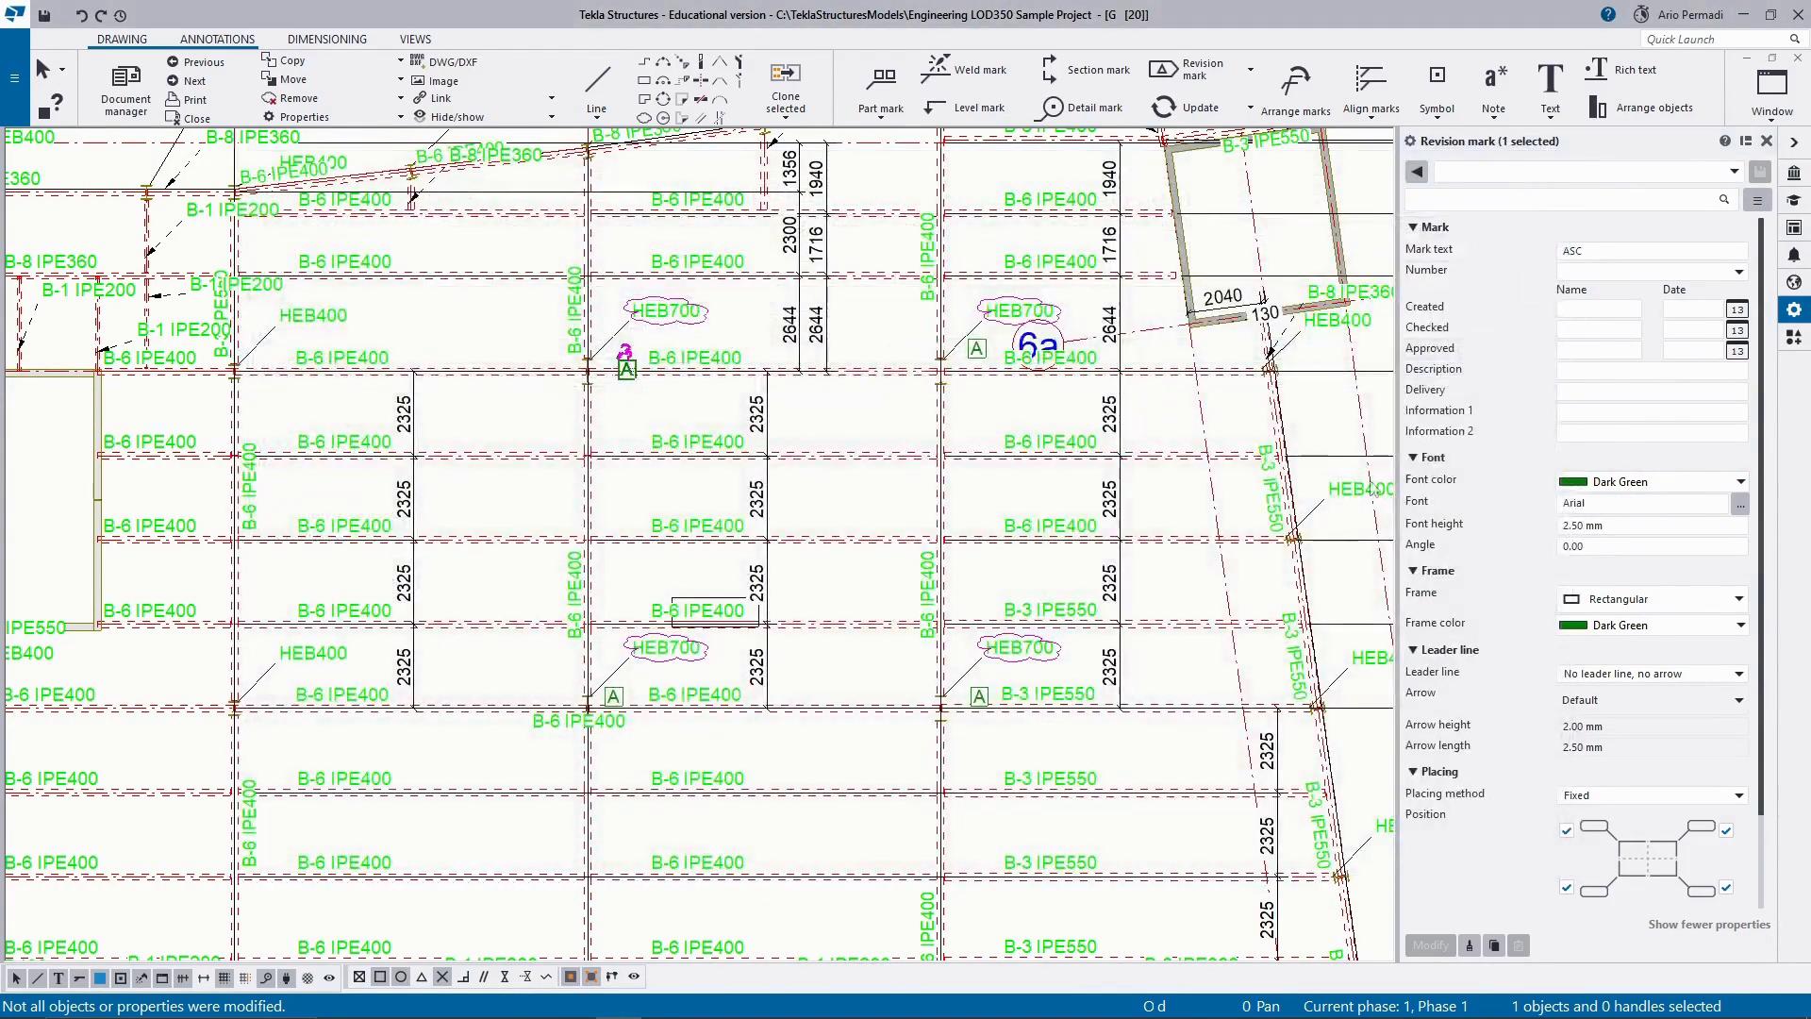
left_click(1584, 526)
double_click(1584, 526)
type("1")
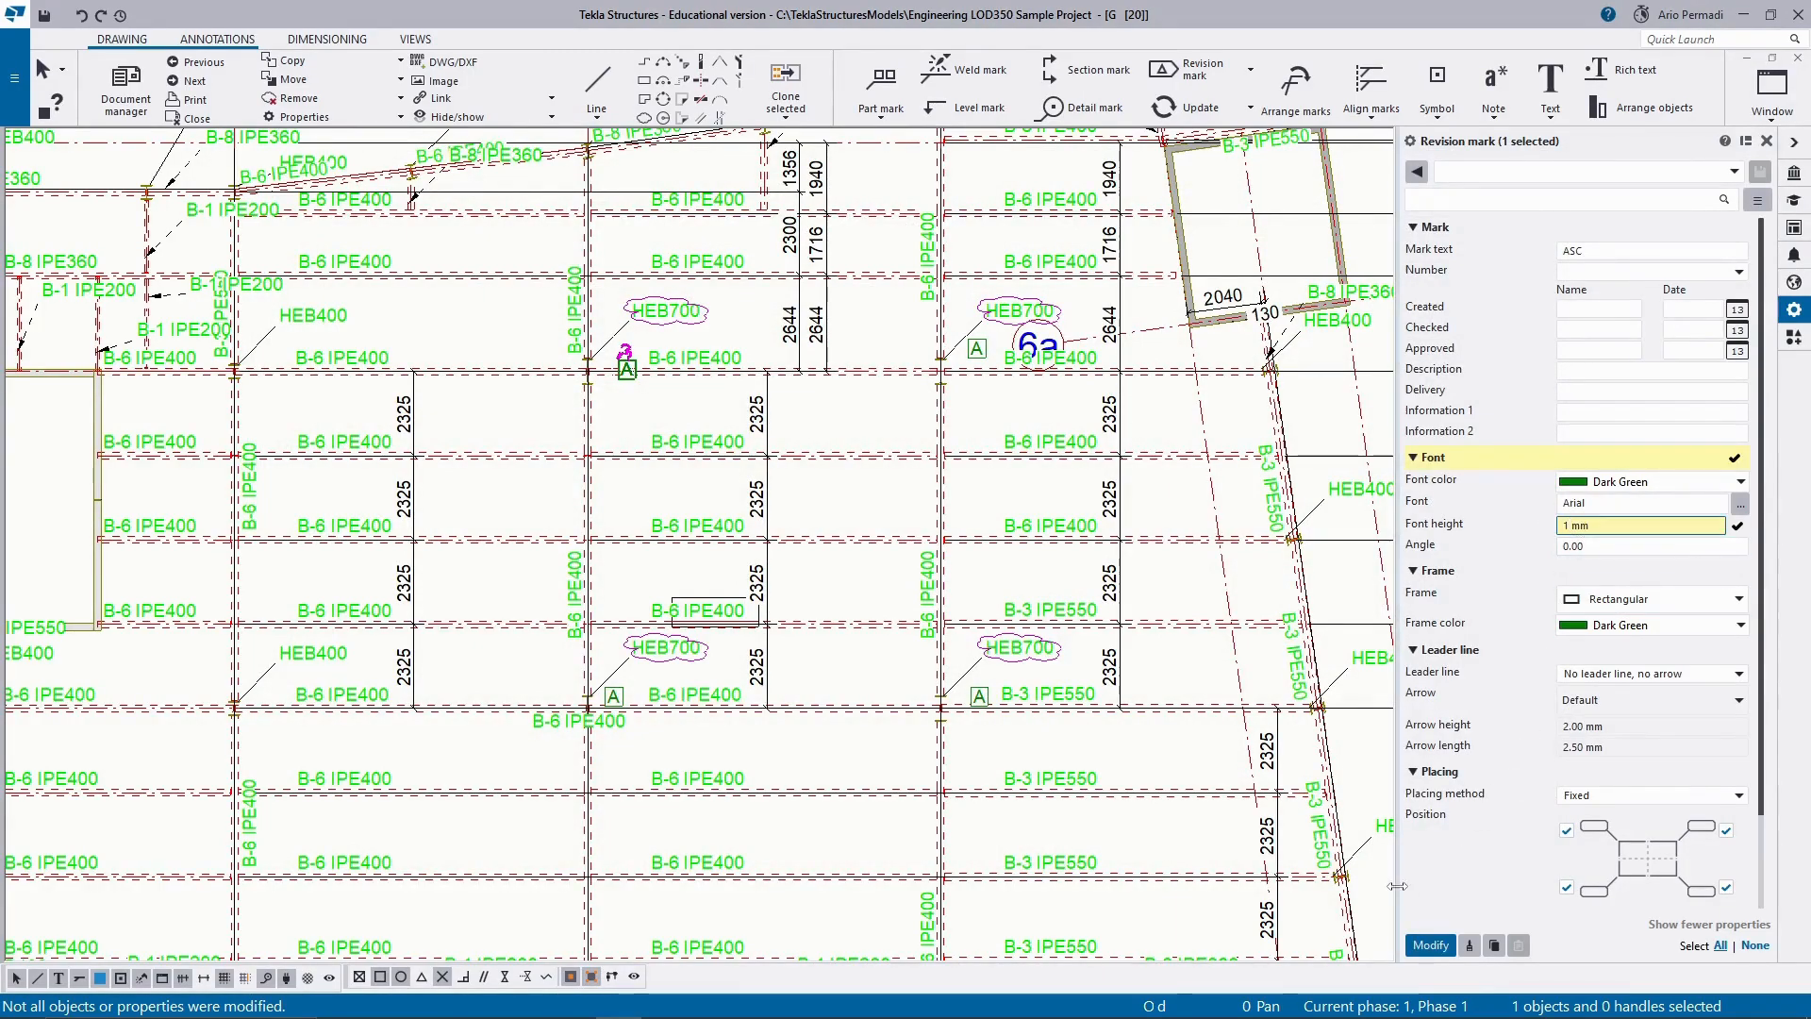
left_click(1432, 946)
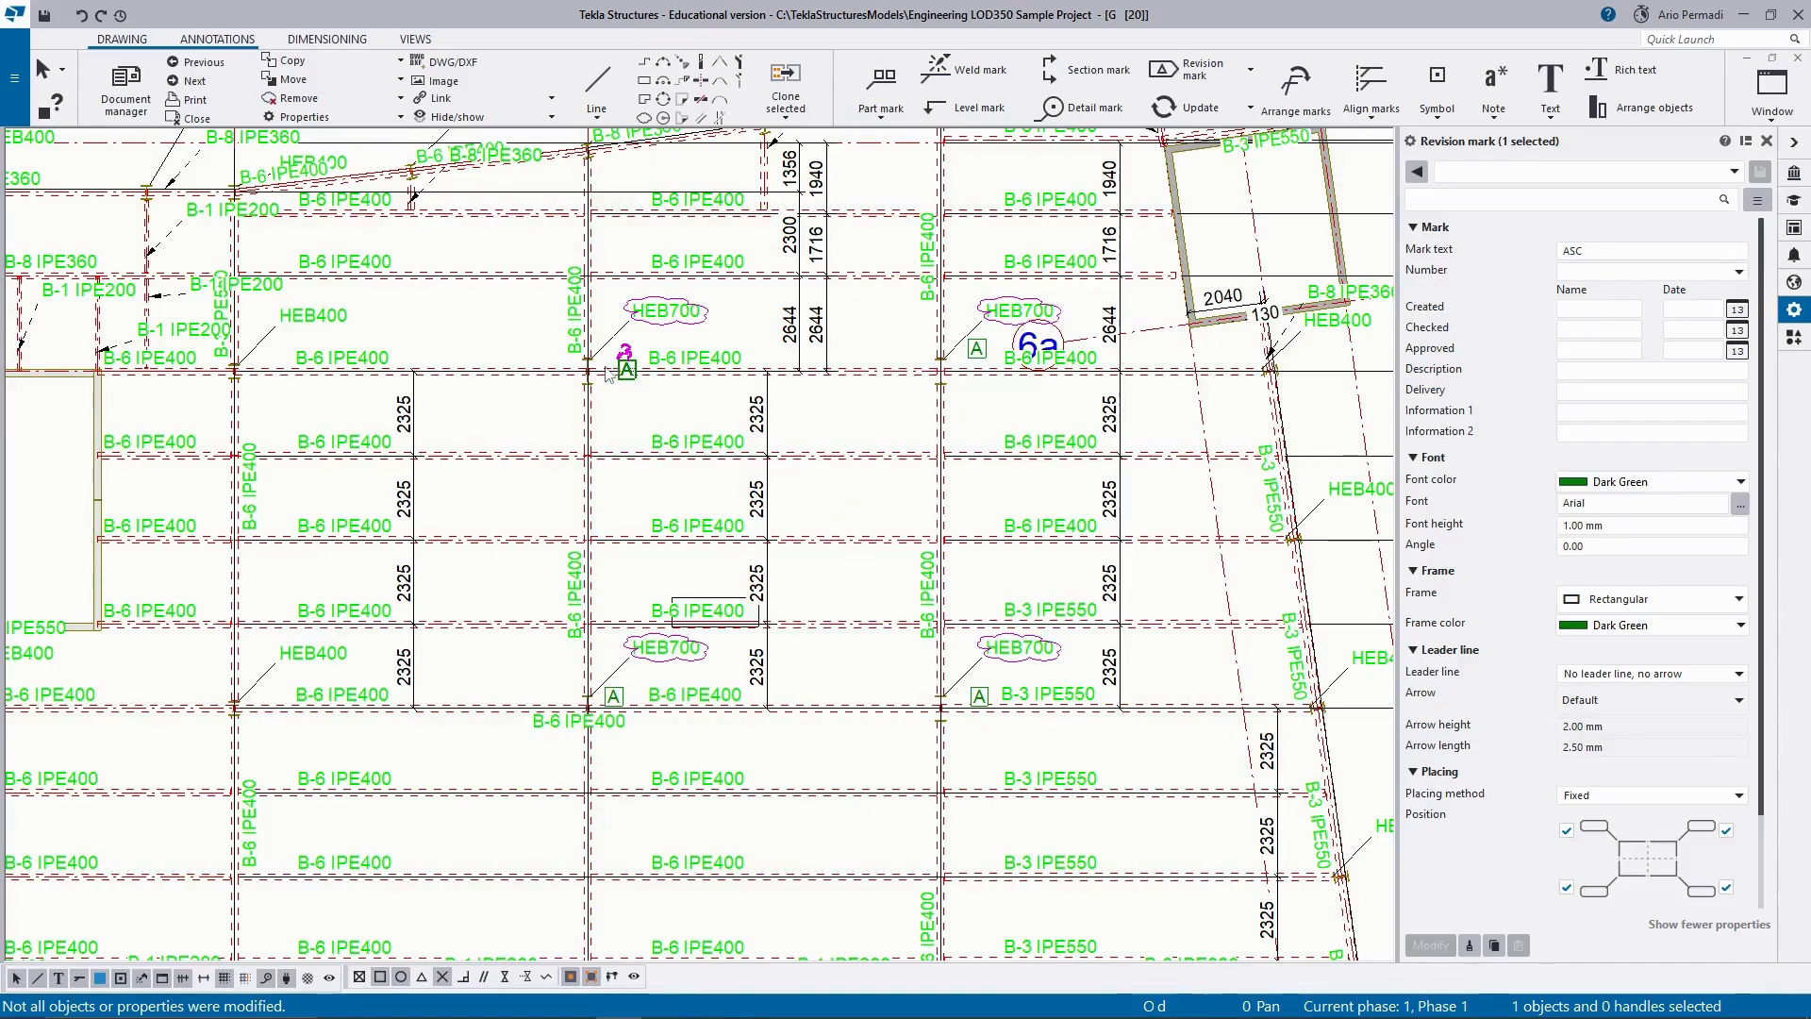
Reselect the upper-left A revision mark and try to apply mark text ASC together with a 1 mm font height.
scroll(608, 372, "up", 4)
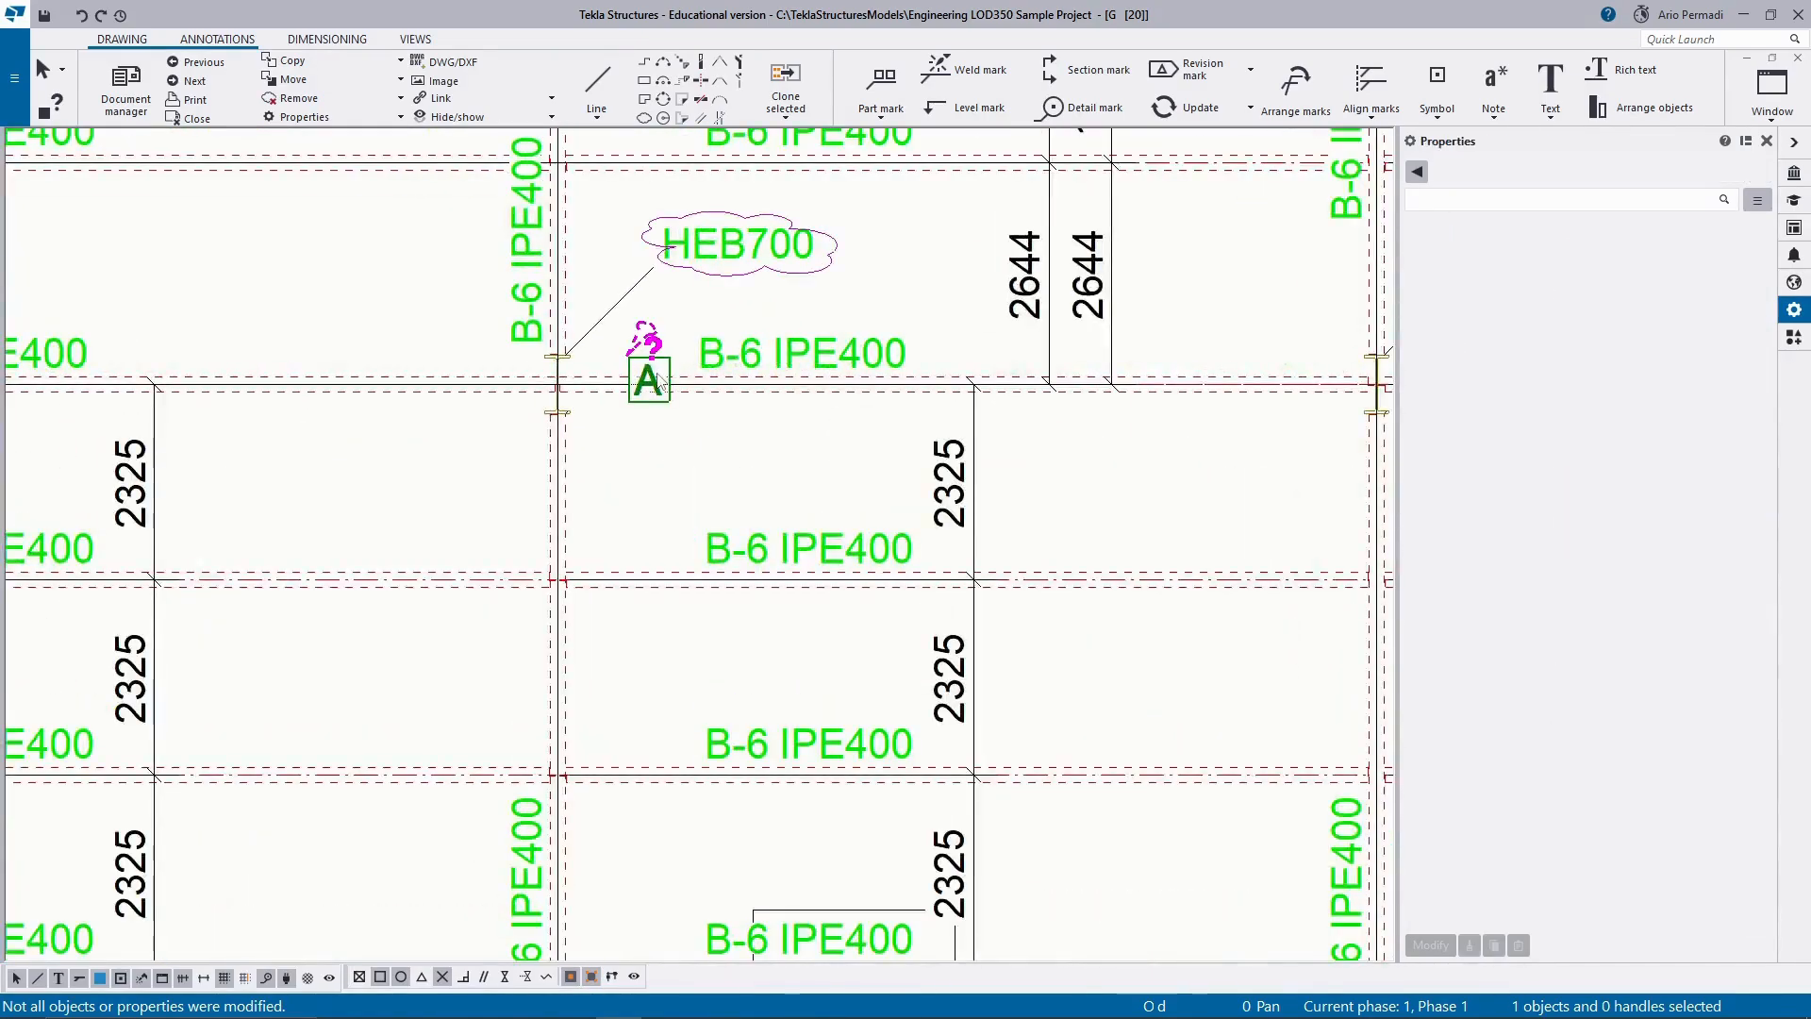
left_click(661, 382)
double_click(1573, 526)
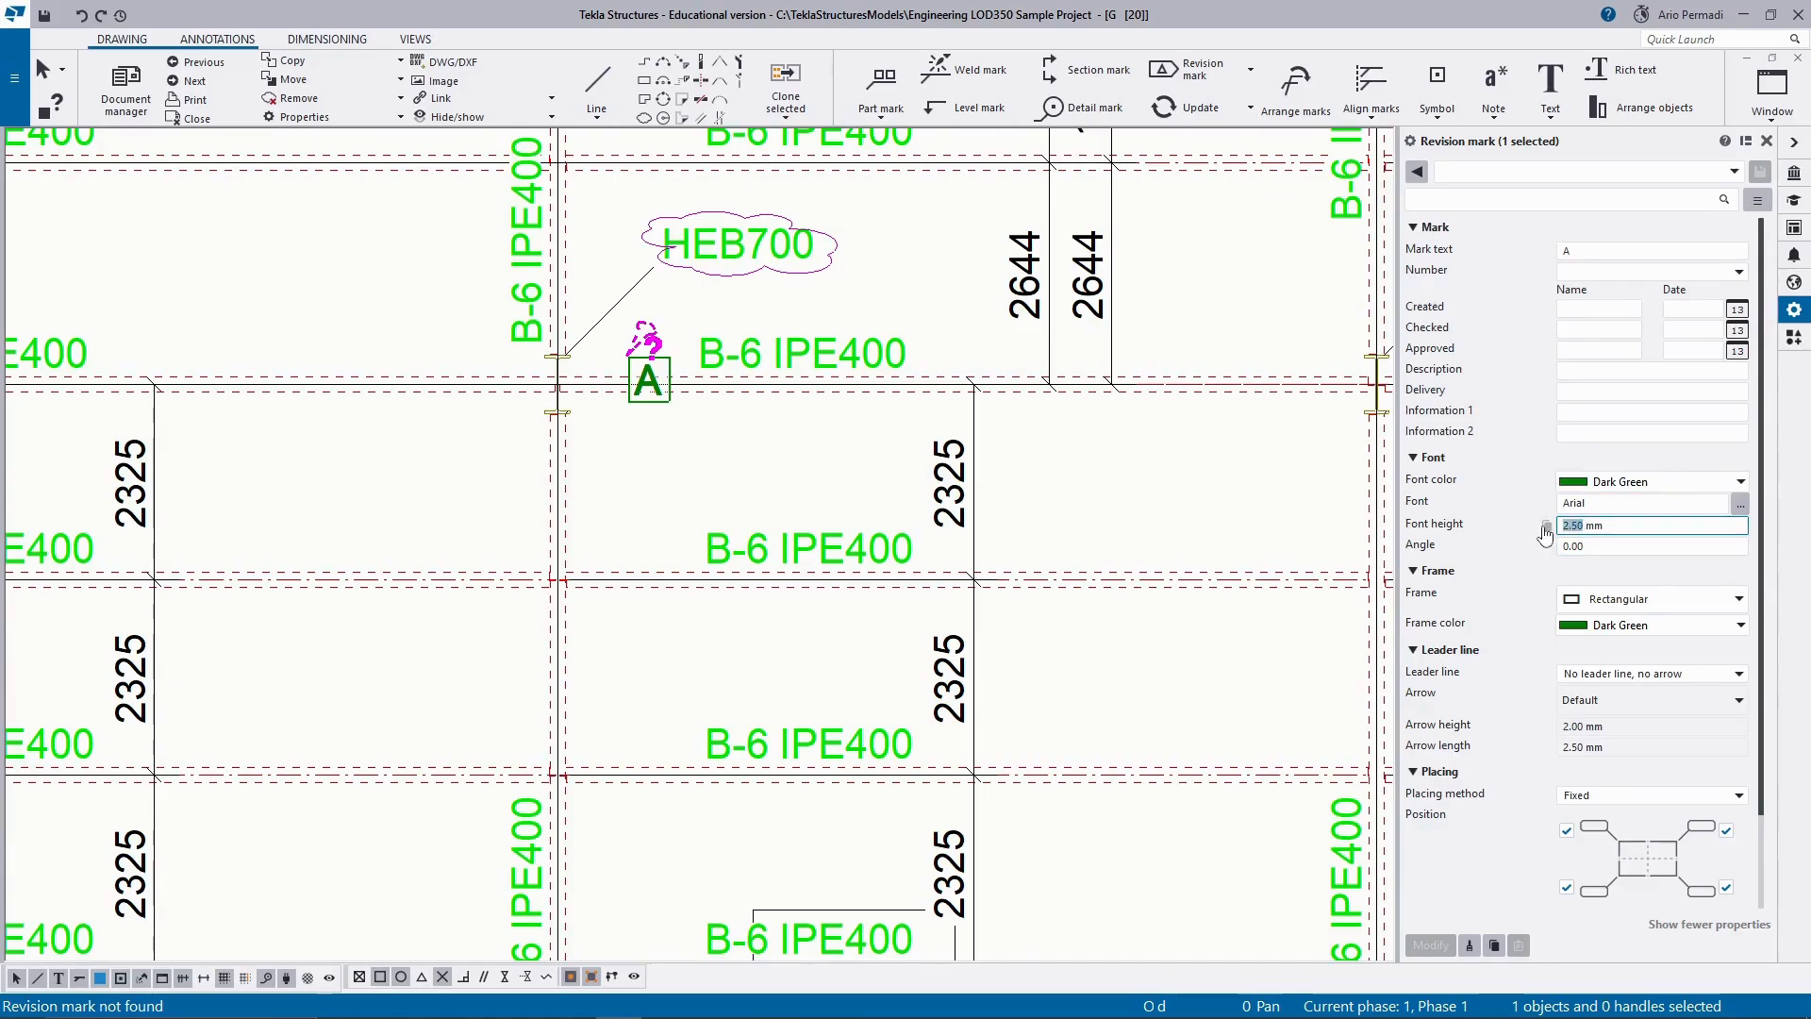
type("1")
left_click(1584, 252)
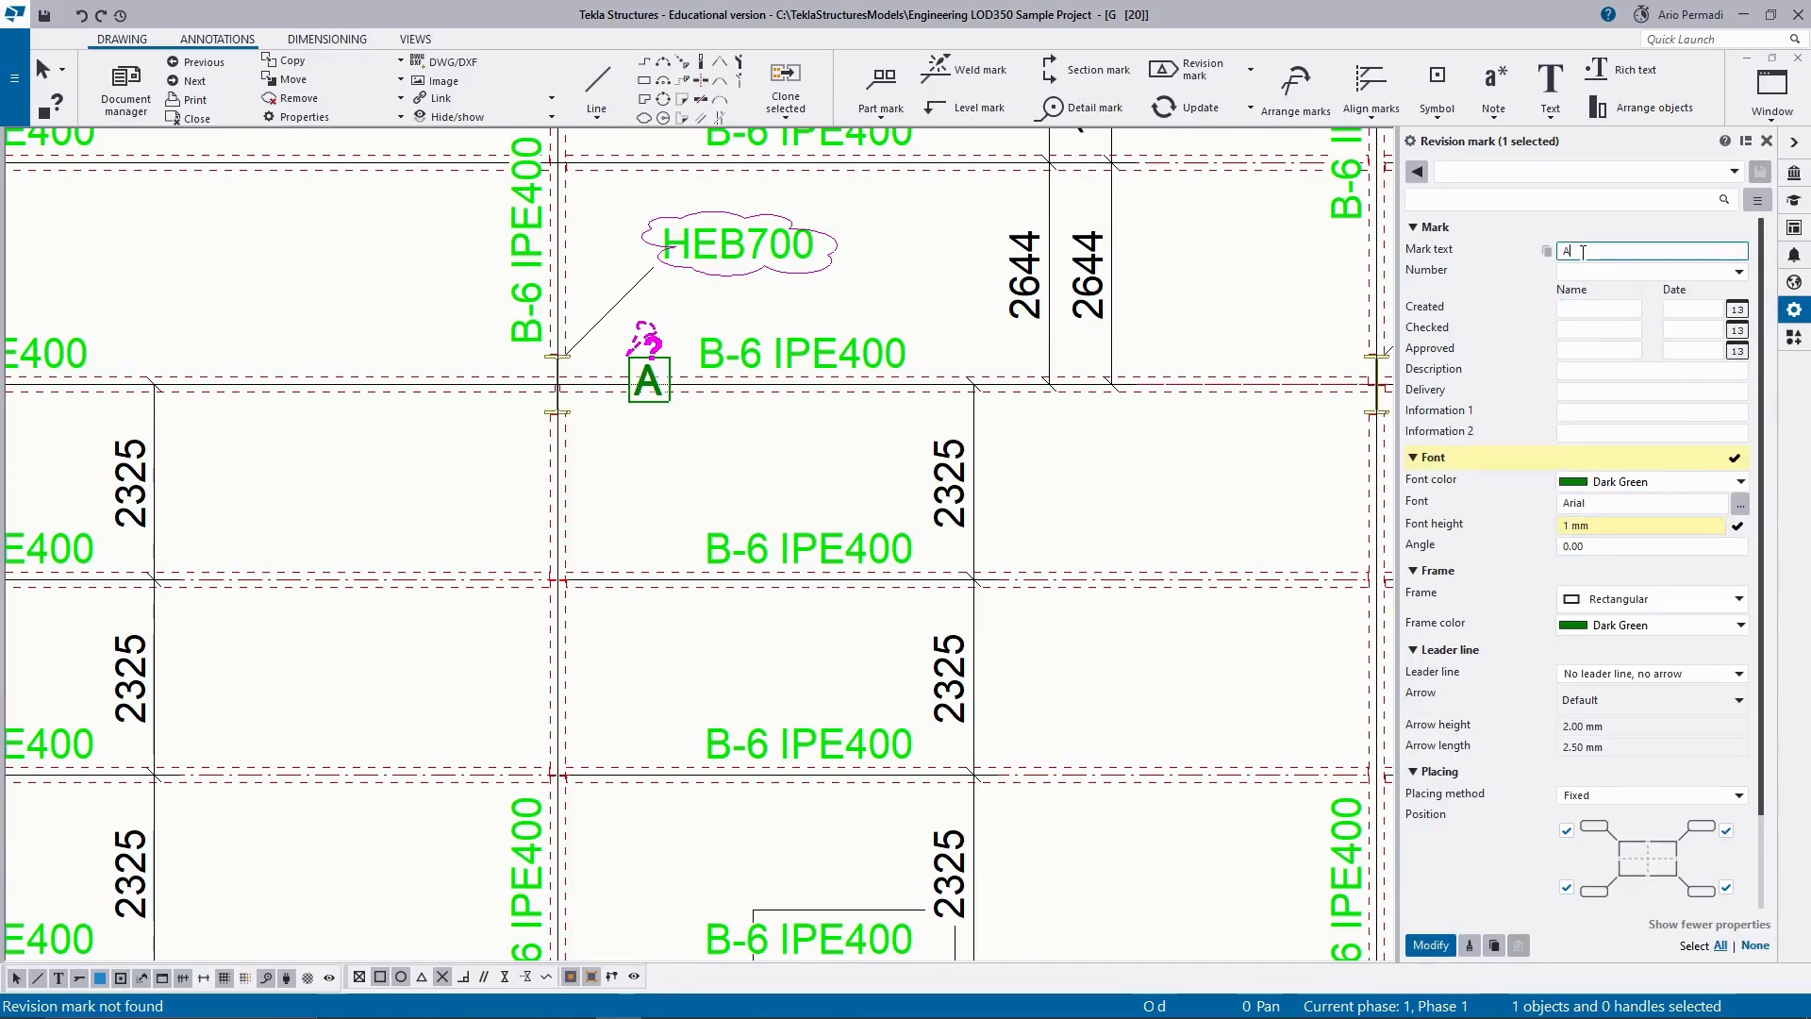
type("SC")
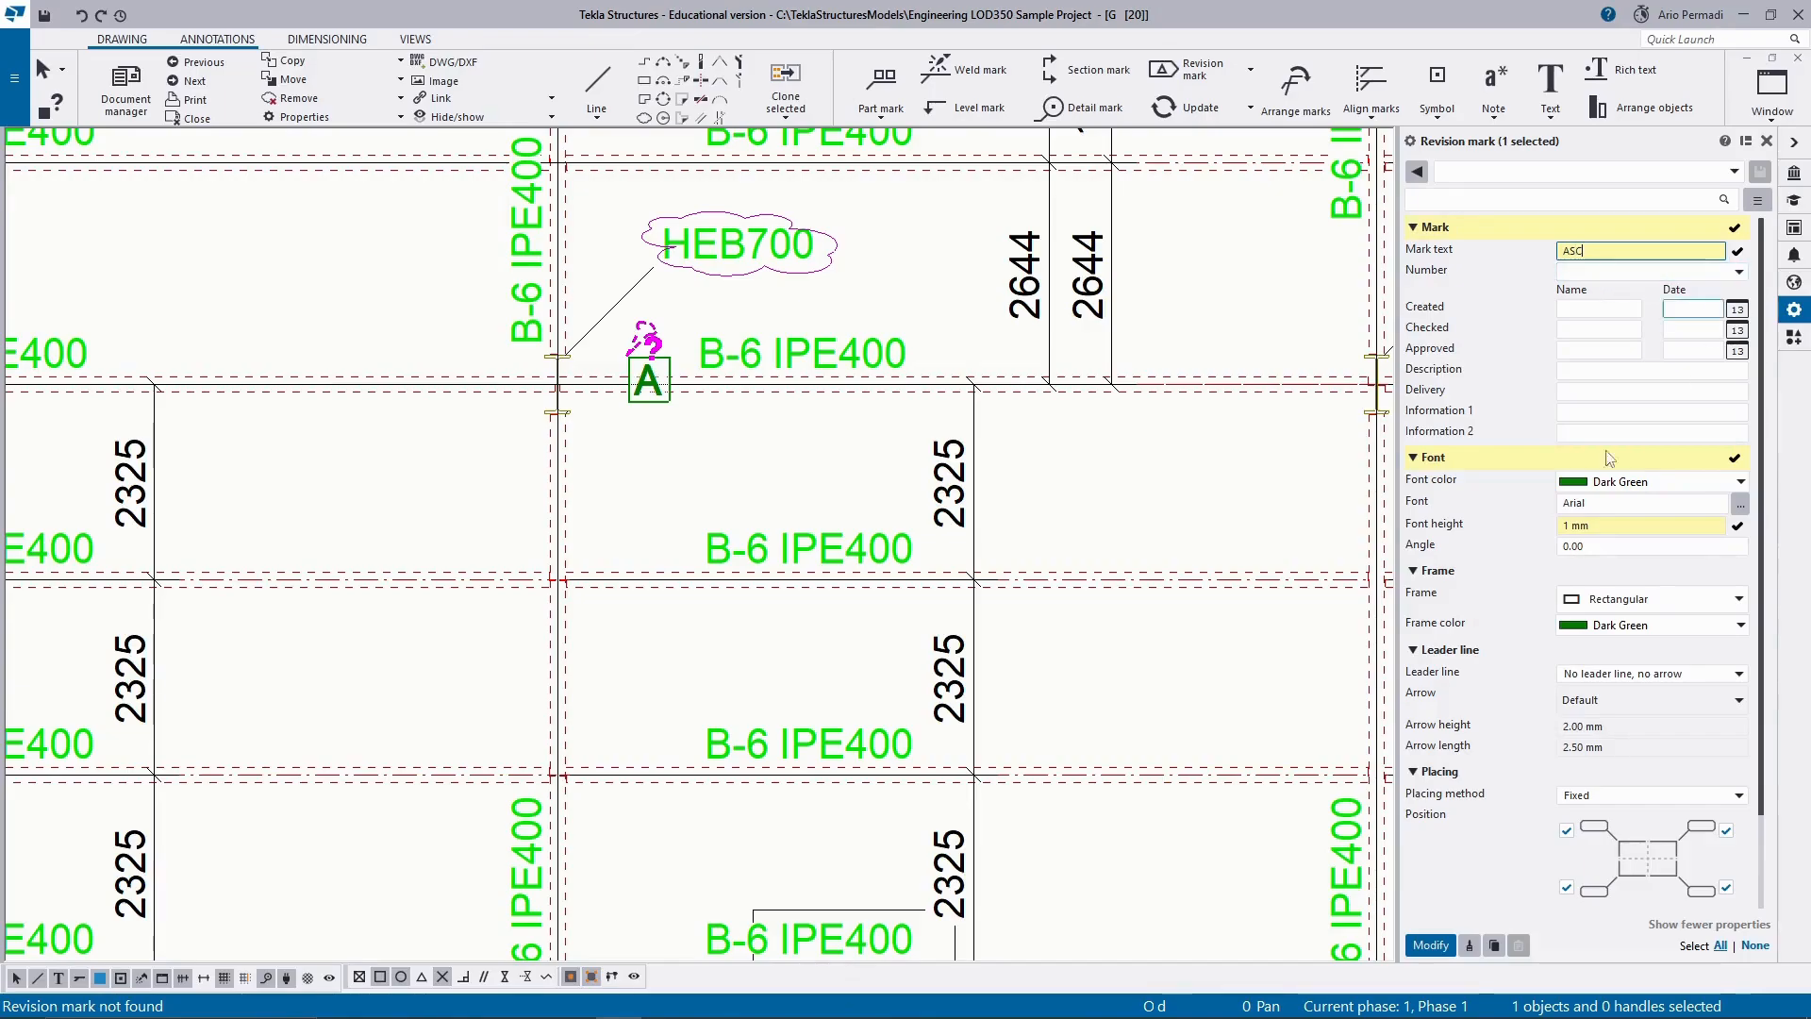
left_click(1431, 945)
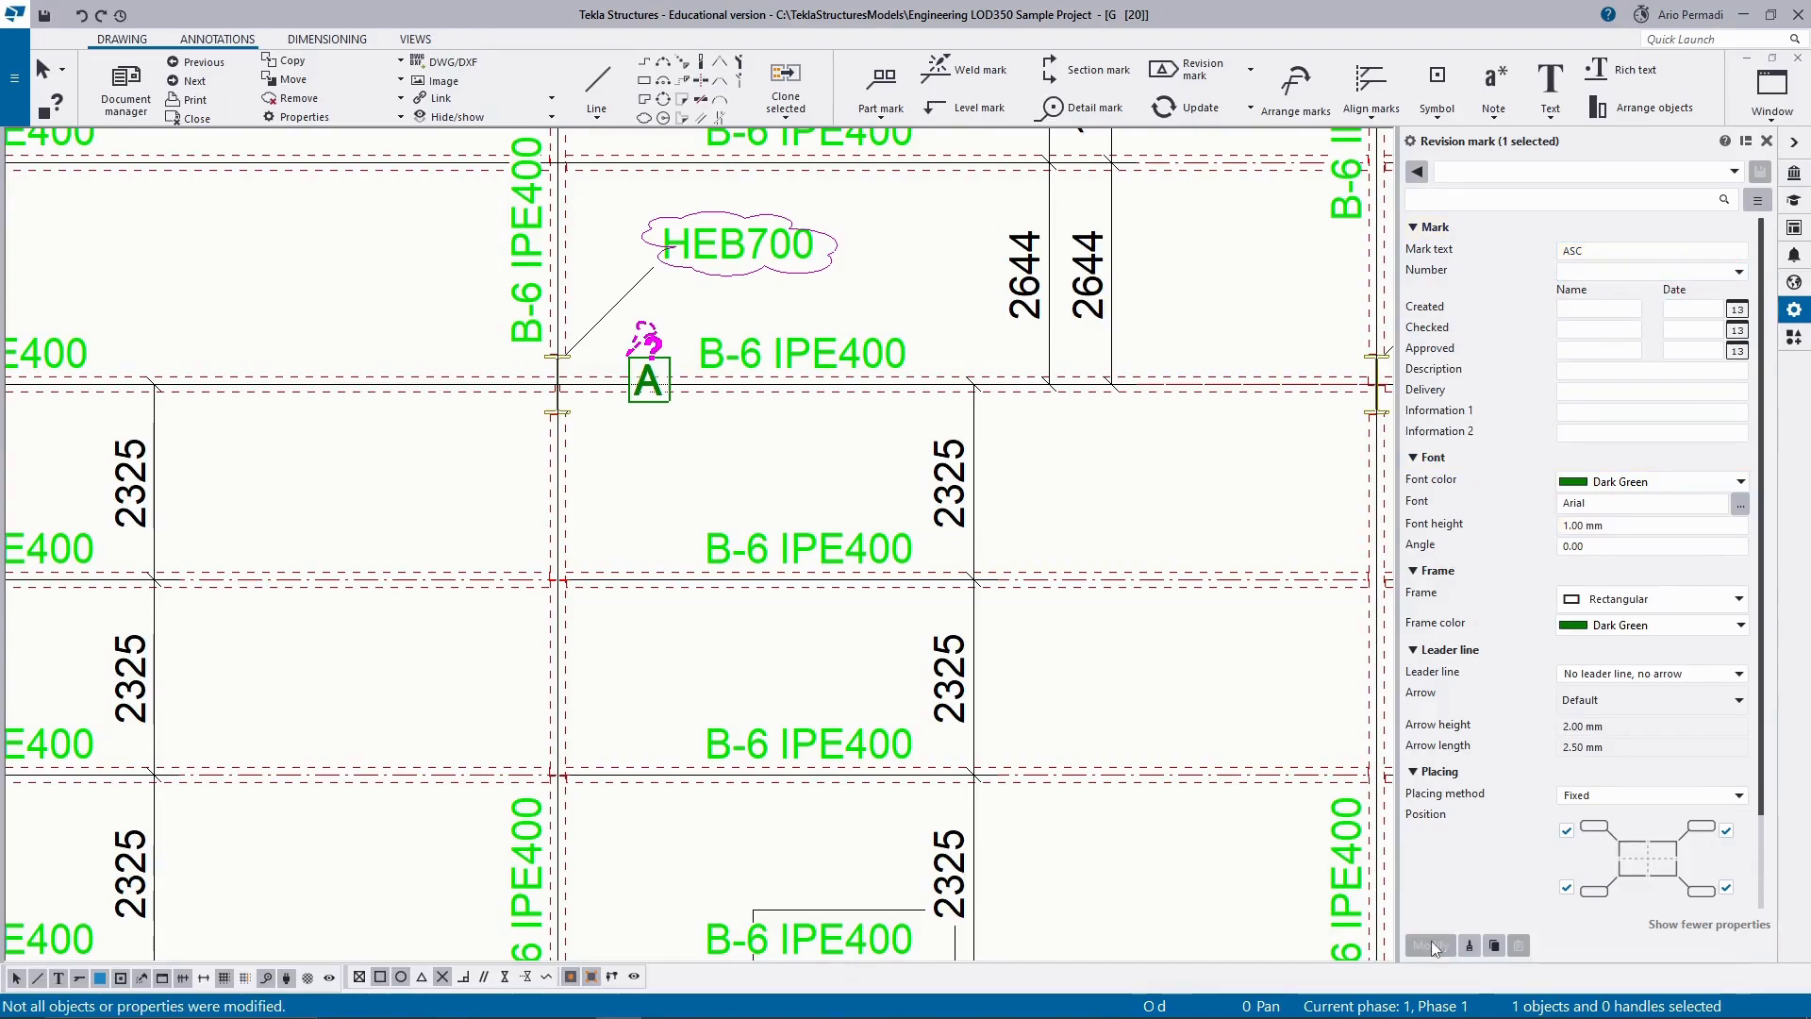
left_click(675, 427)
Delete the four A revision marks beside the clouded HEB700 columns.
scroll(639, 410, "down", 5)
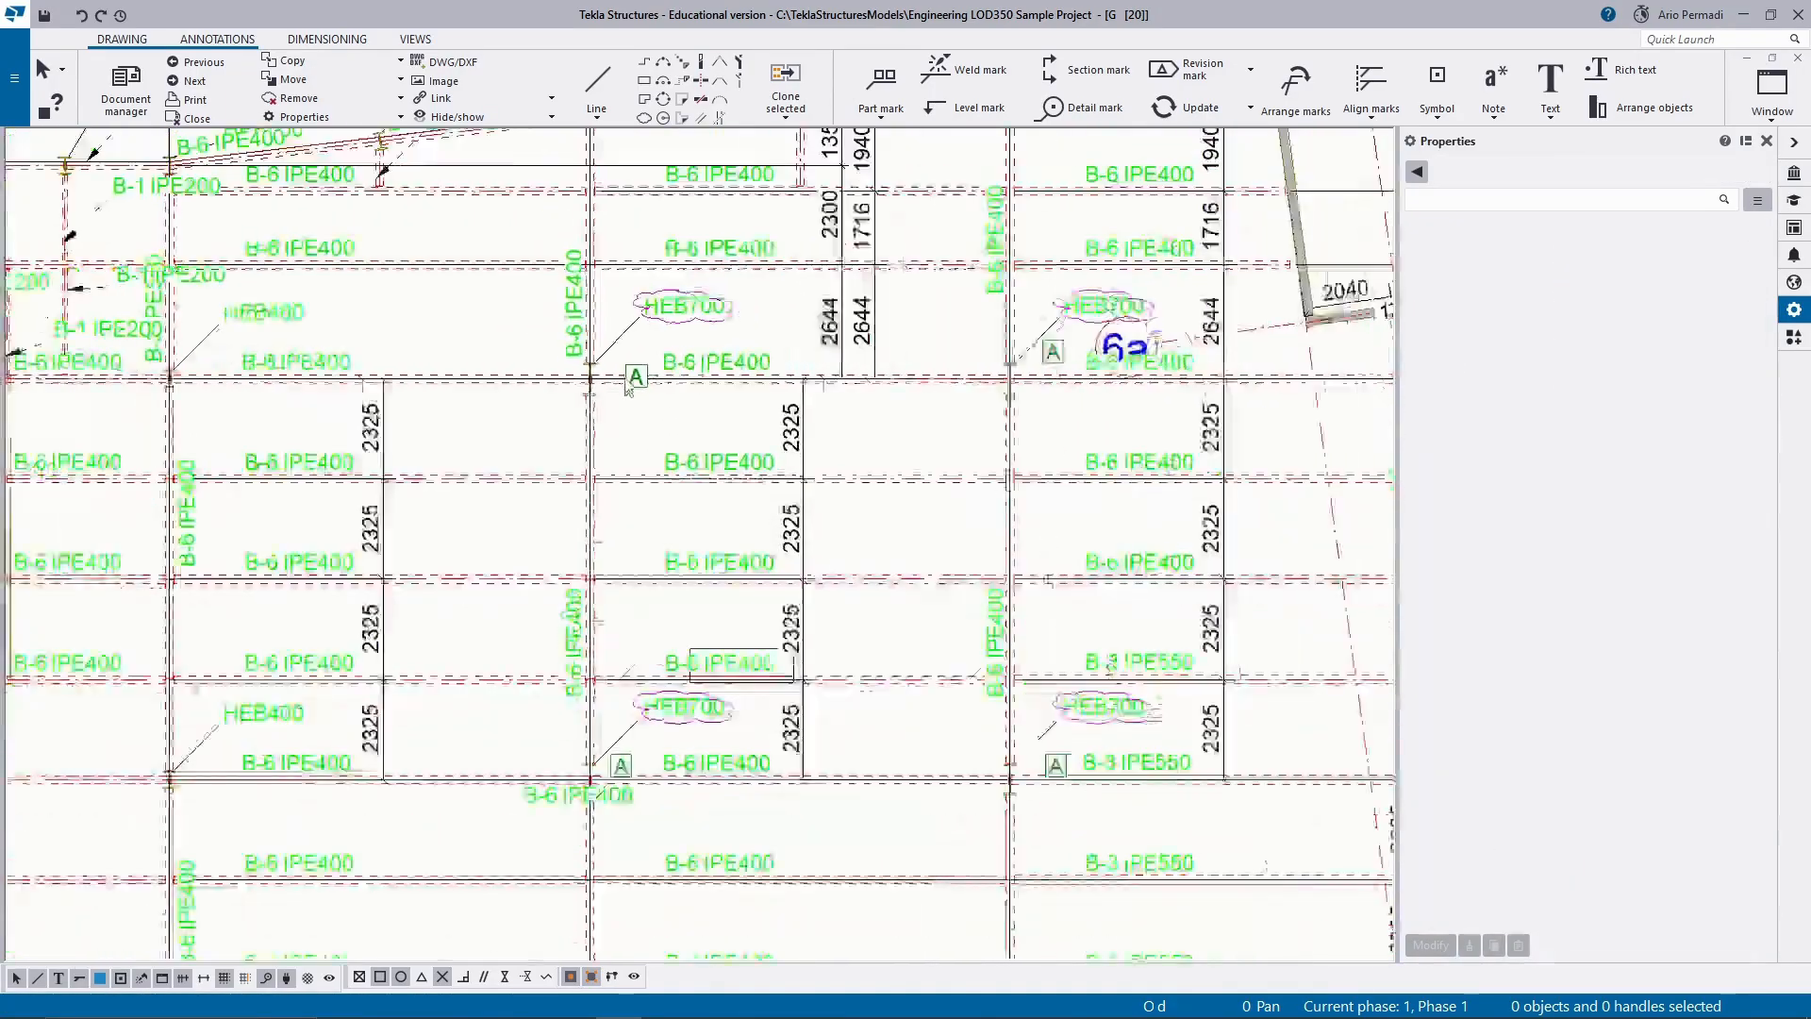
scroll(639, 411, "down", 3)
scroll(1090, 873, "up", 4)
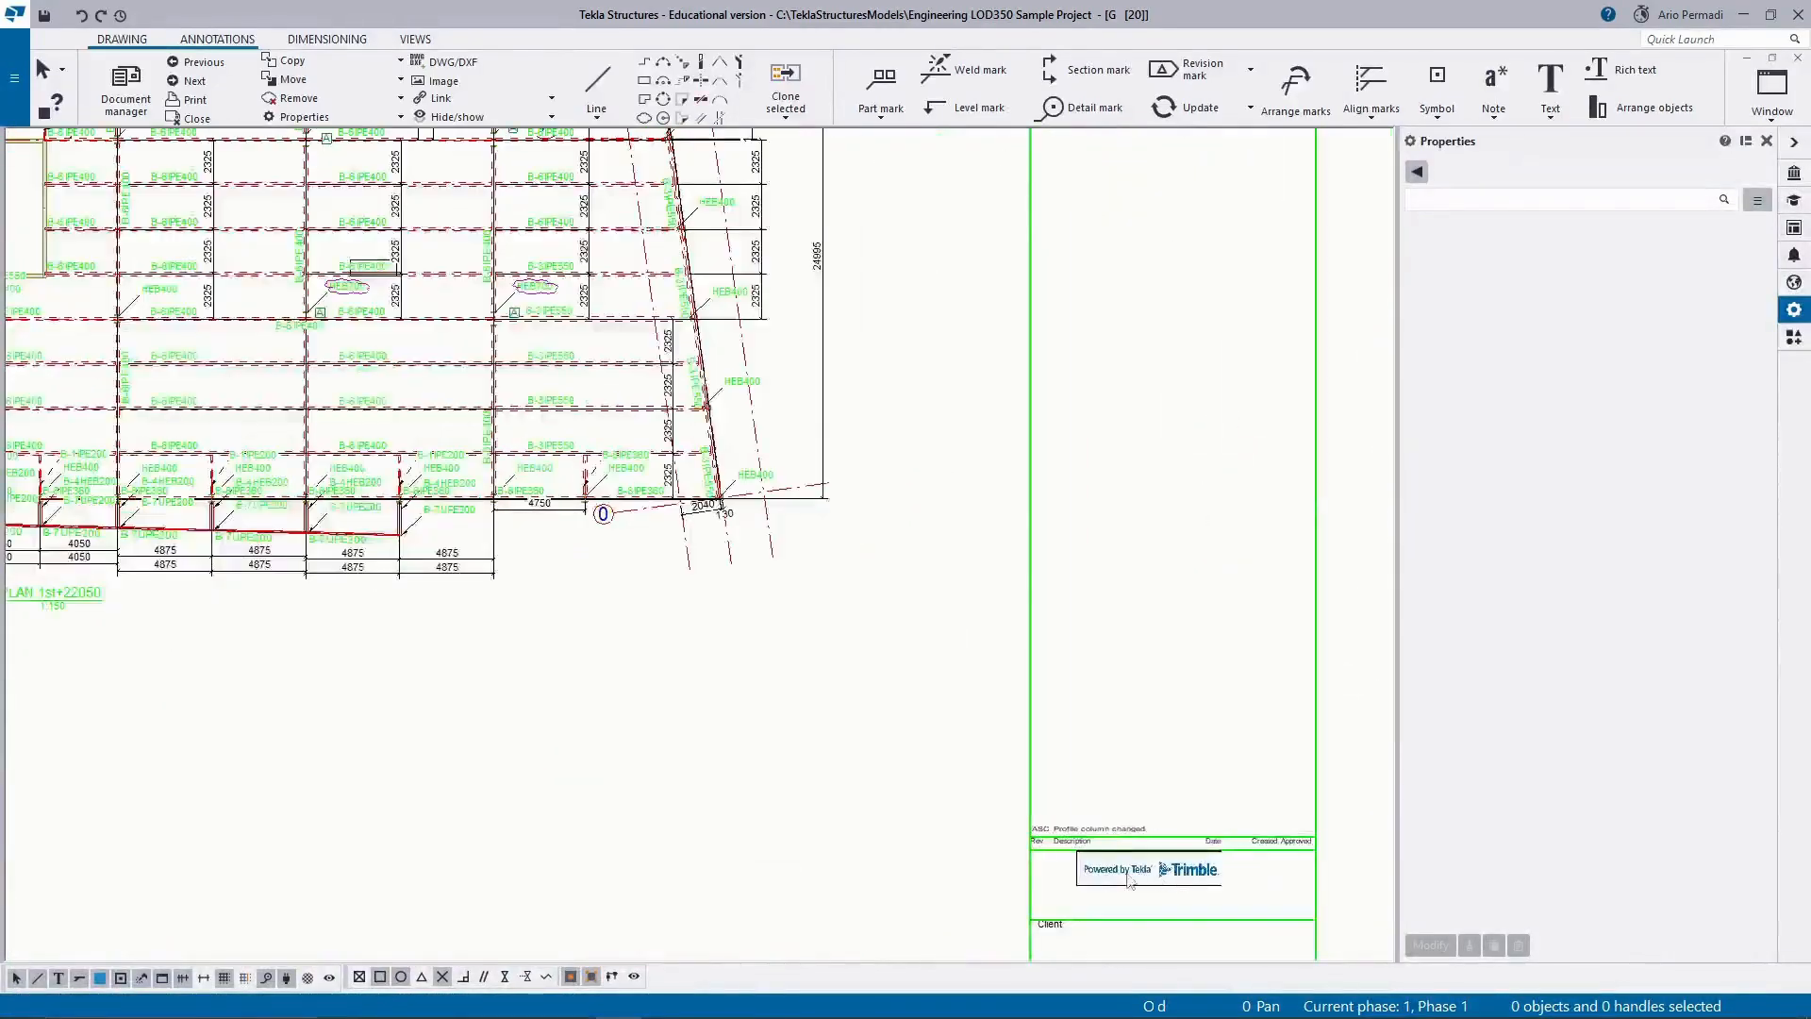
scroll(1090, 872, "down", 4)
scroll(592, 379, "up", 3)
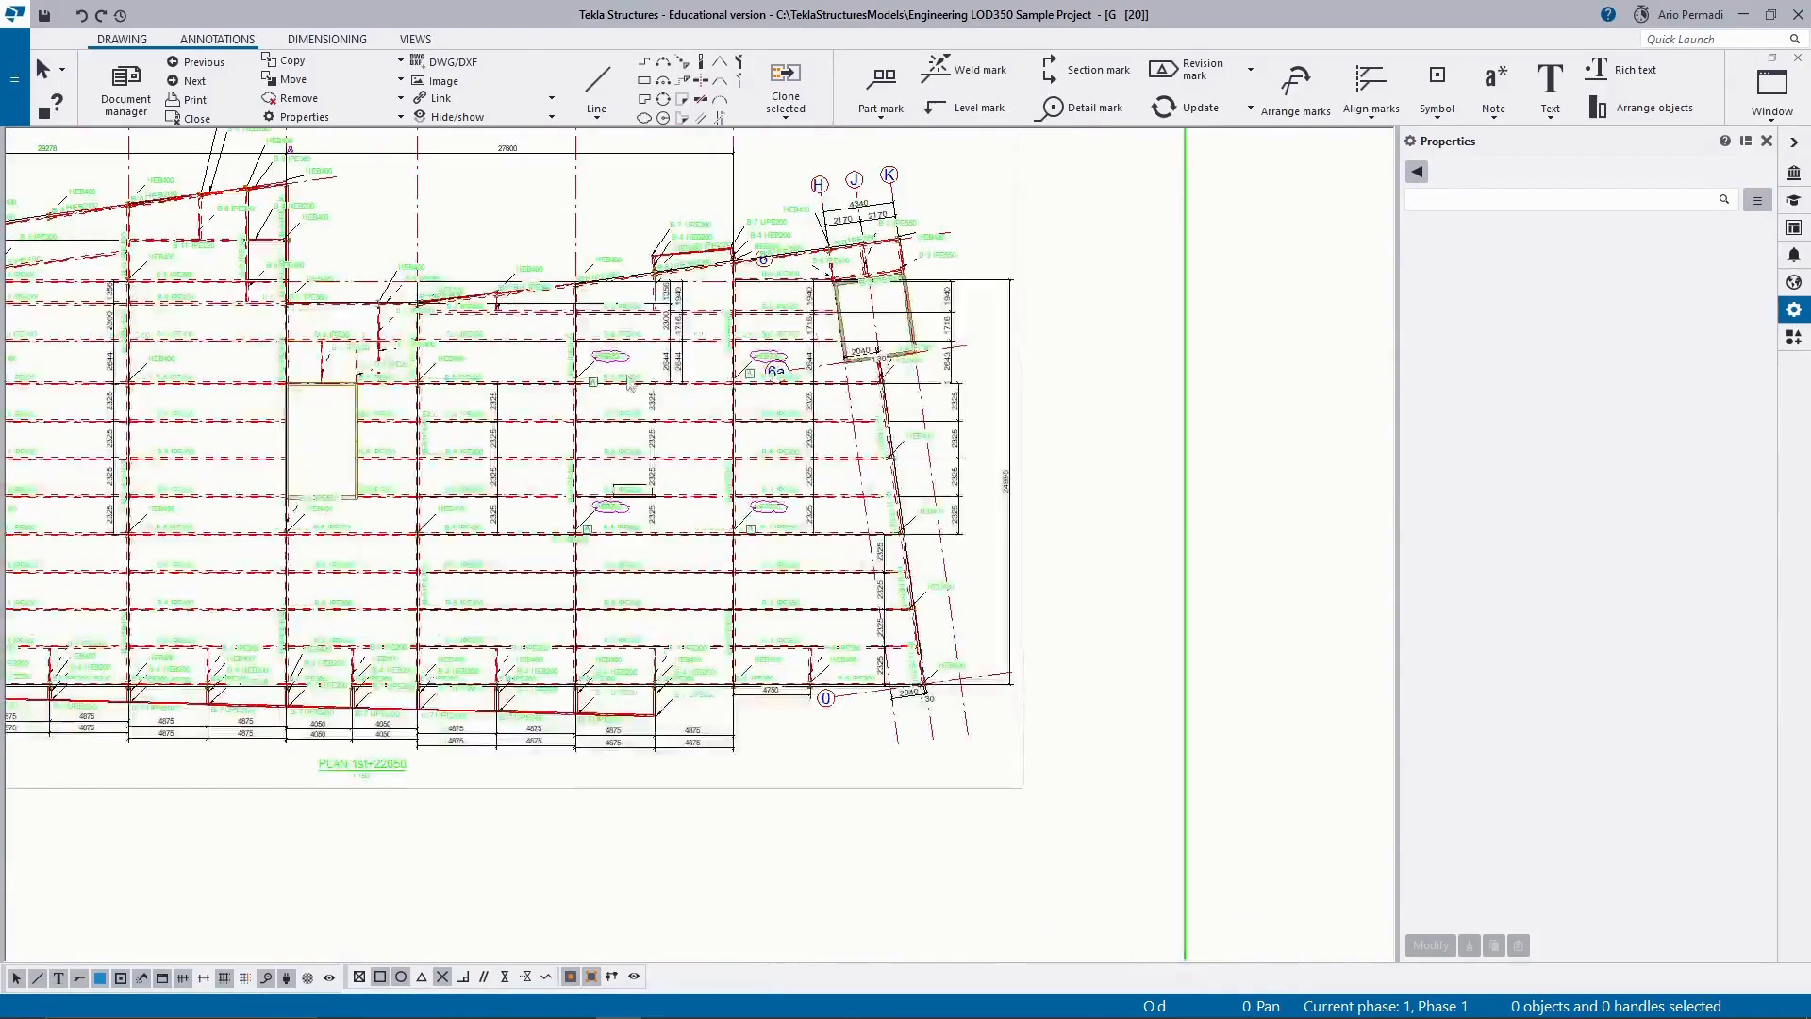
scroll(593, 379, "up", 3)
left_click(600, 388)
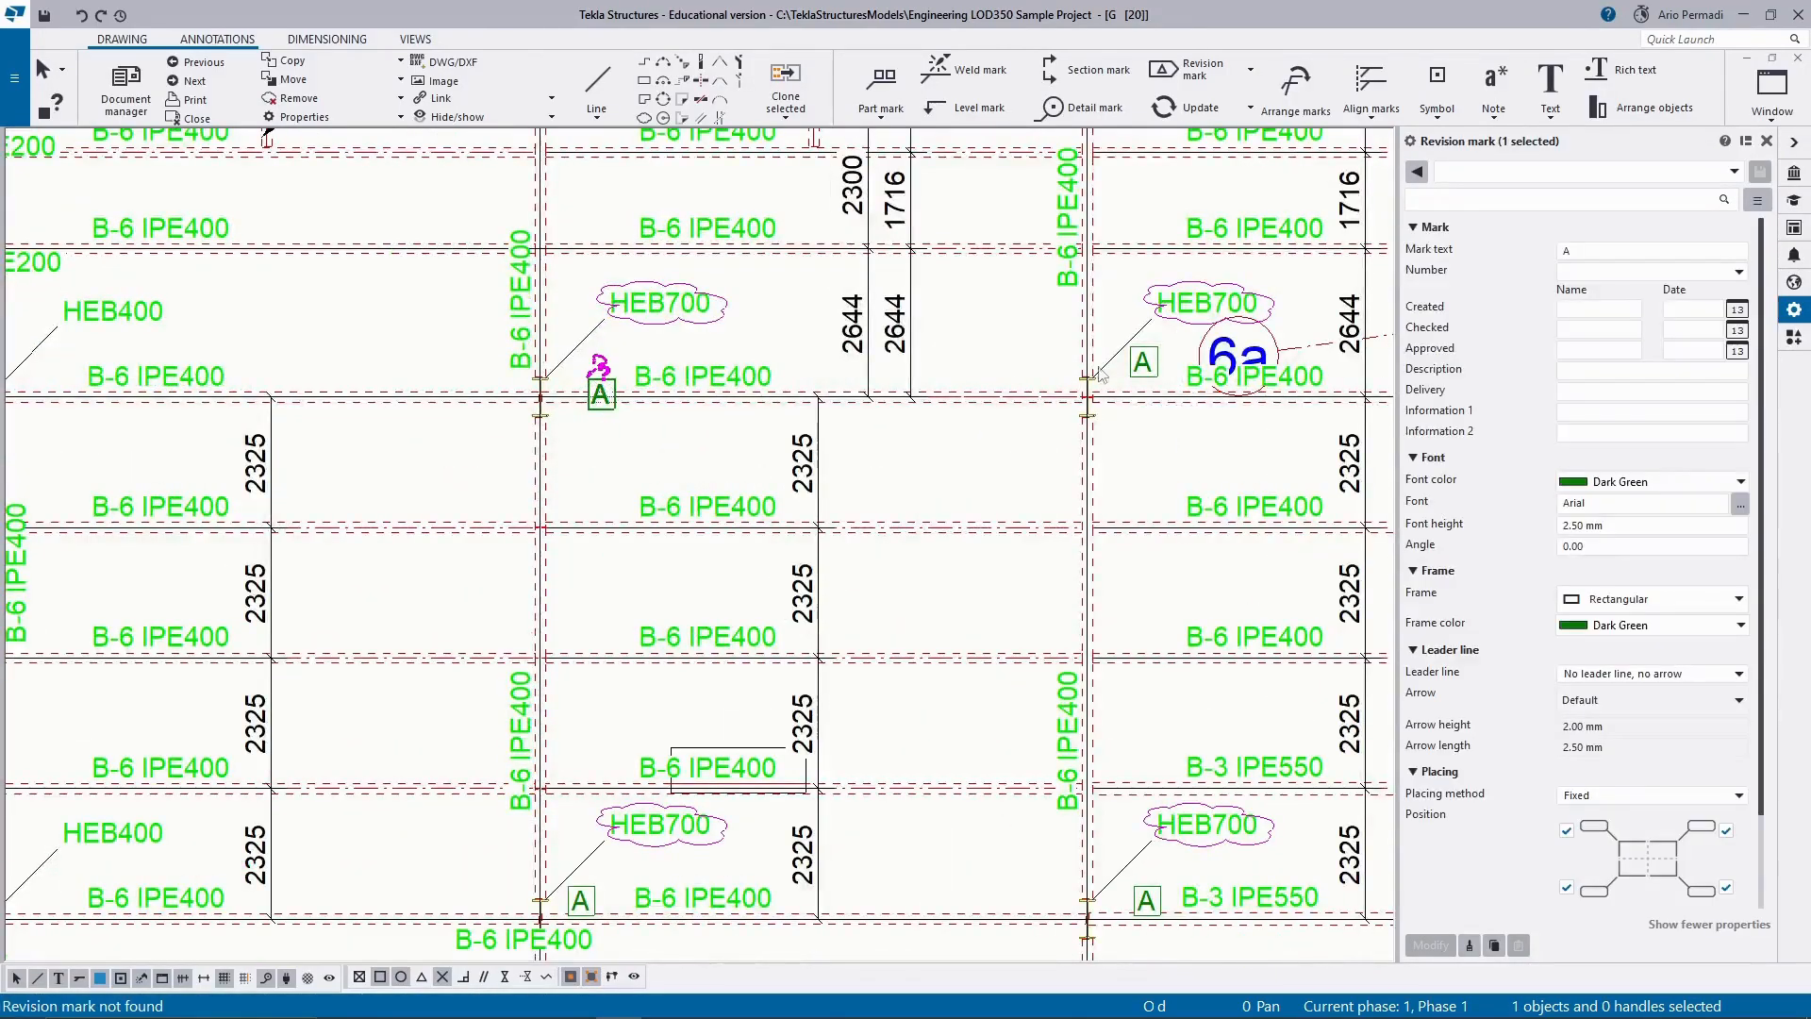
left_click(1159, 363)
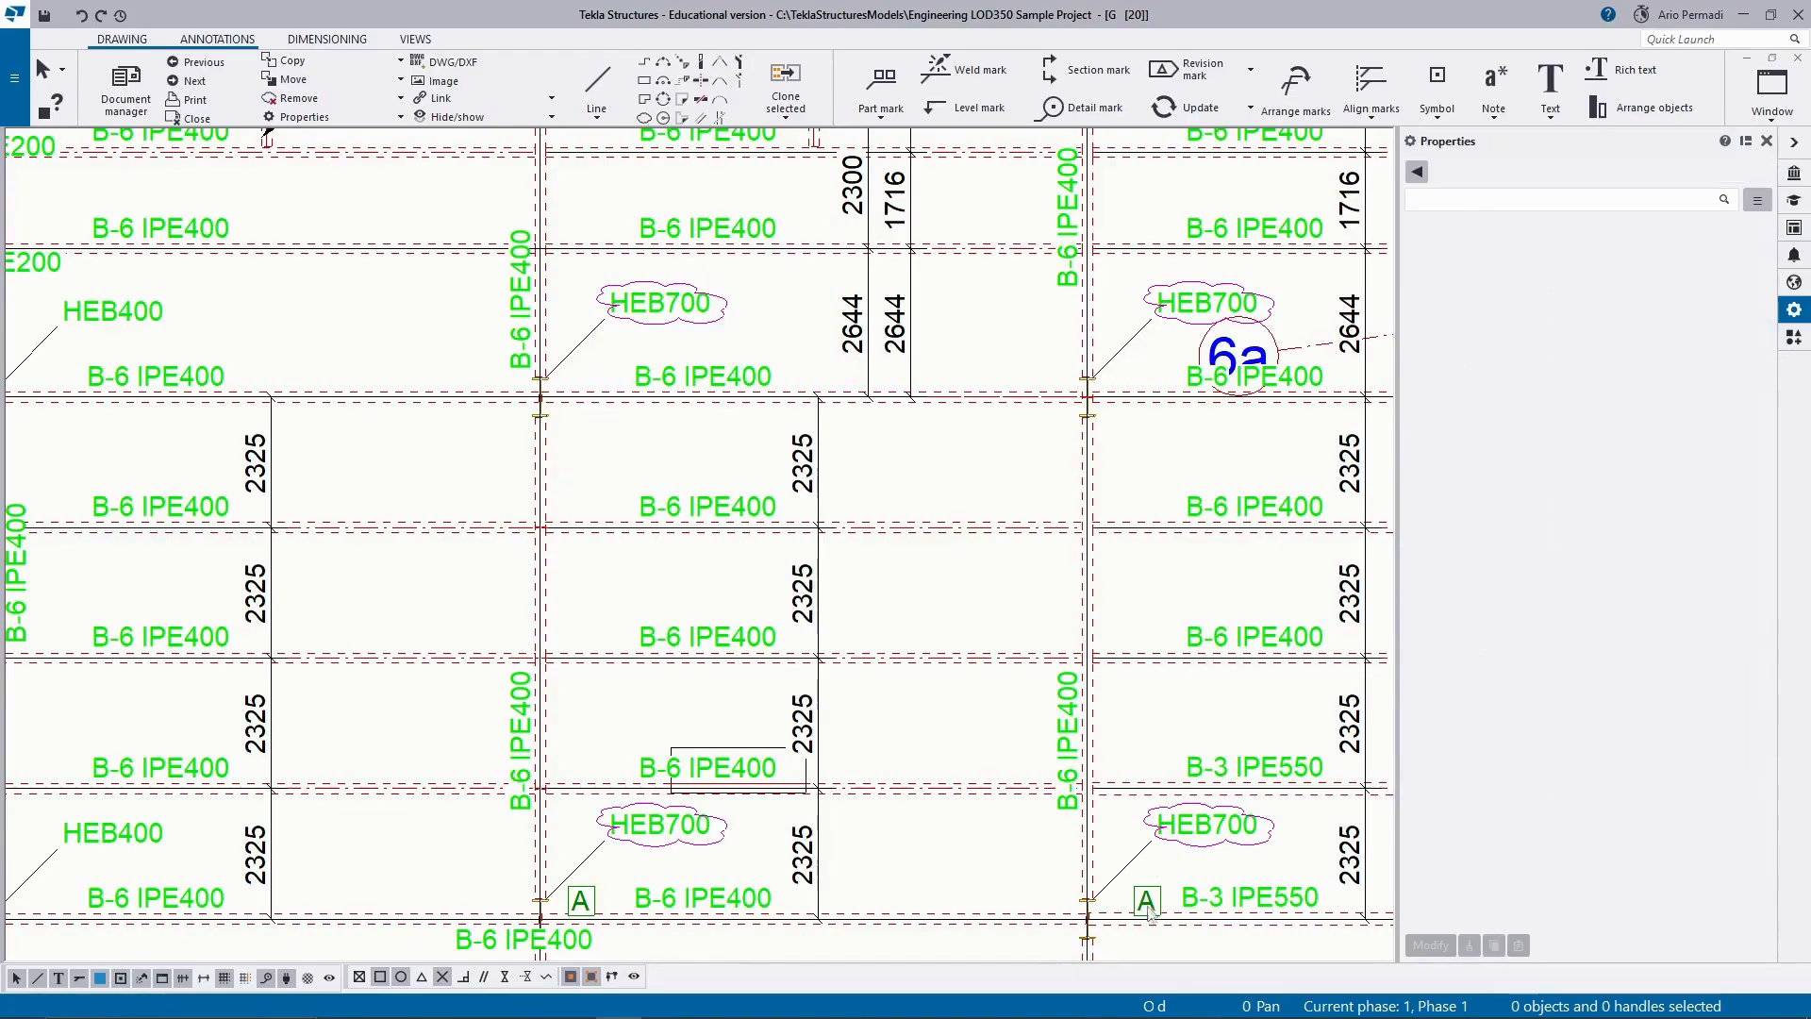
left_click(580, 904)
key("Delete")
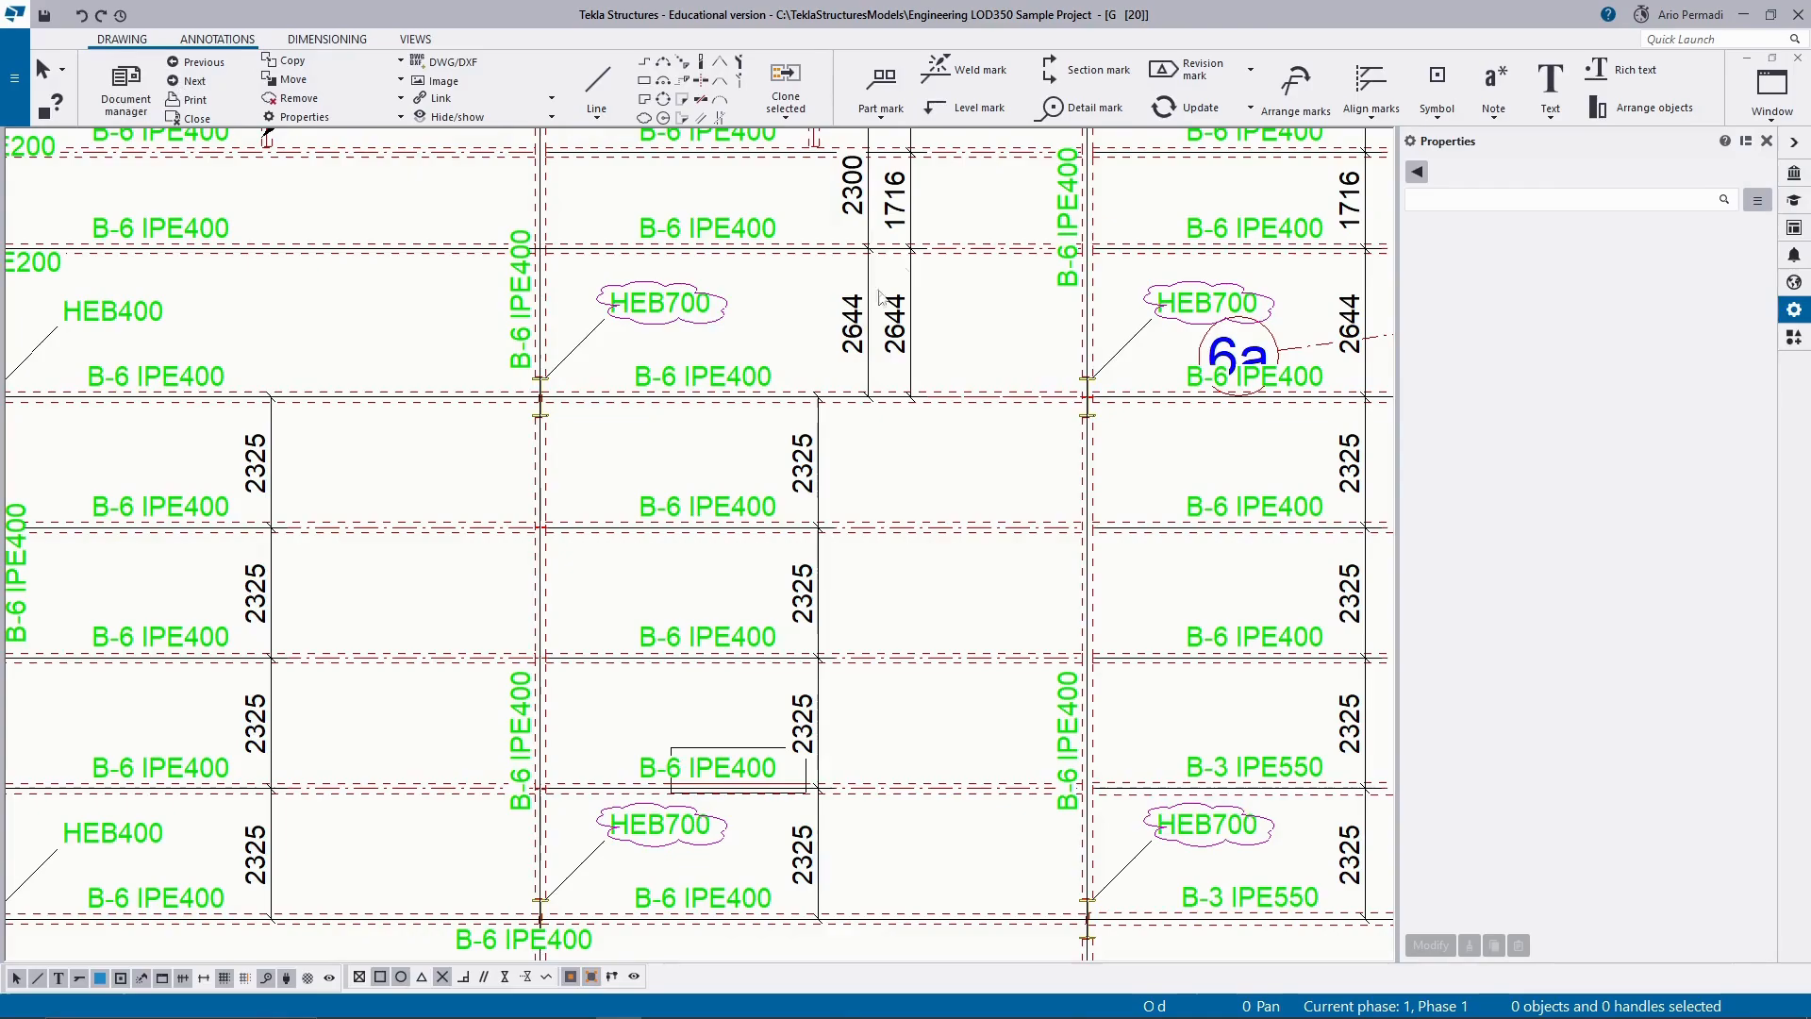
Place ASC revision marks with a 1 mm font height beside the four clouded HEB700 columns and end the command.
left_click(1194, 71)
left_click(1179, 117)
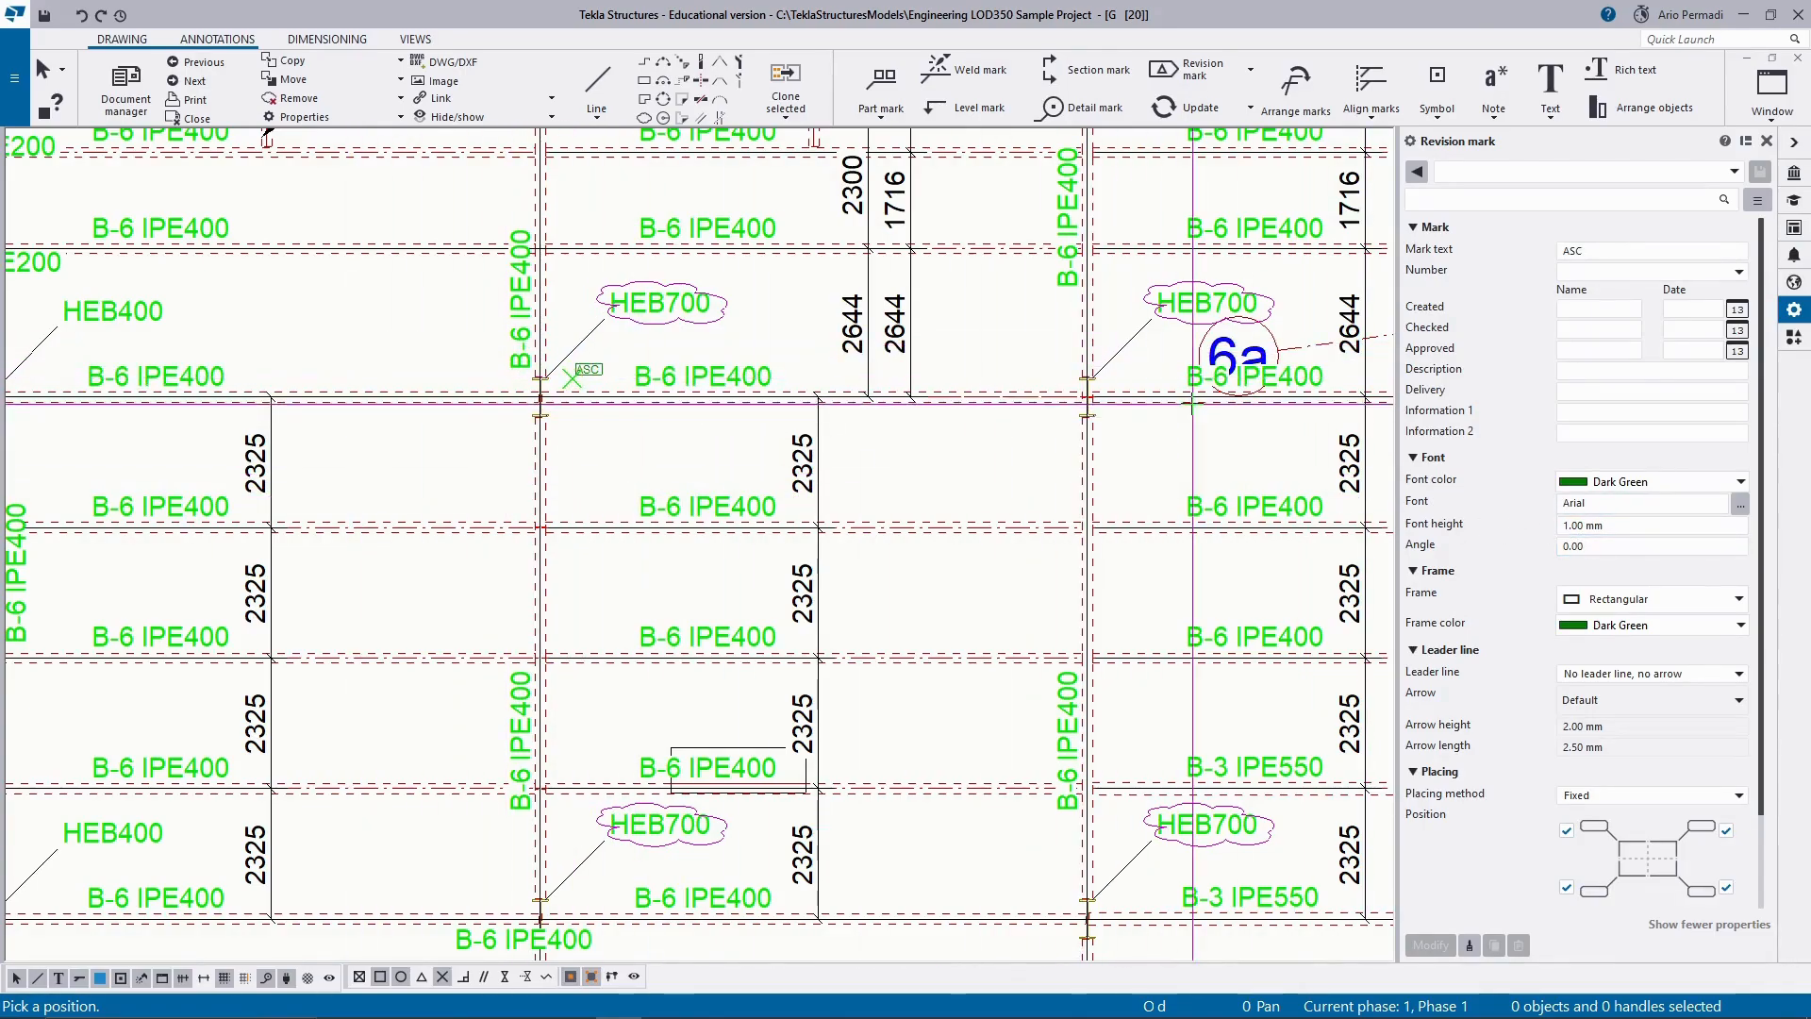
left_click(1121, 392)
middle_click_drag(930, 634, 1007, 380)
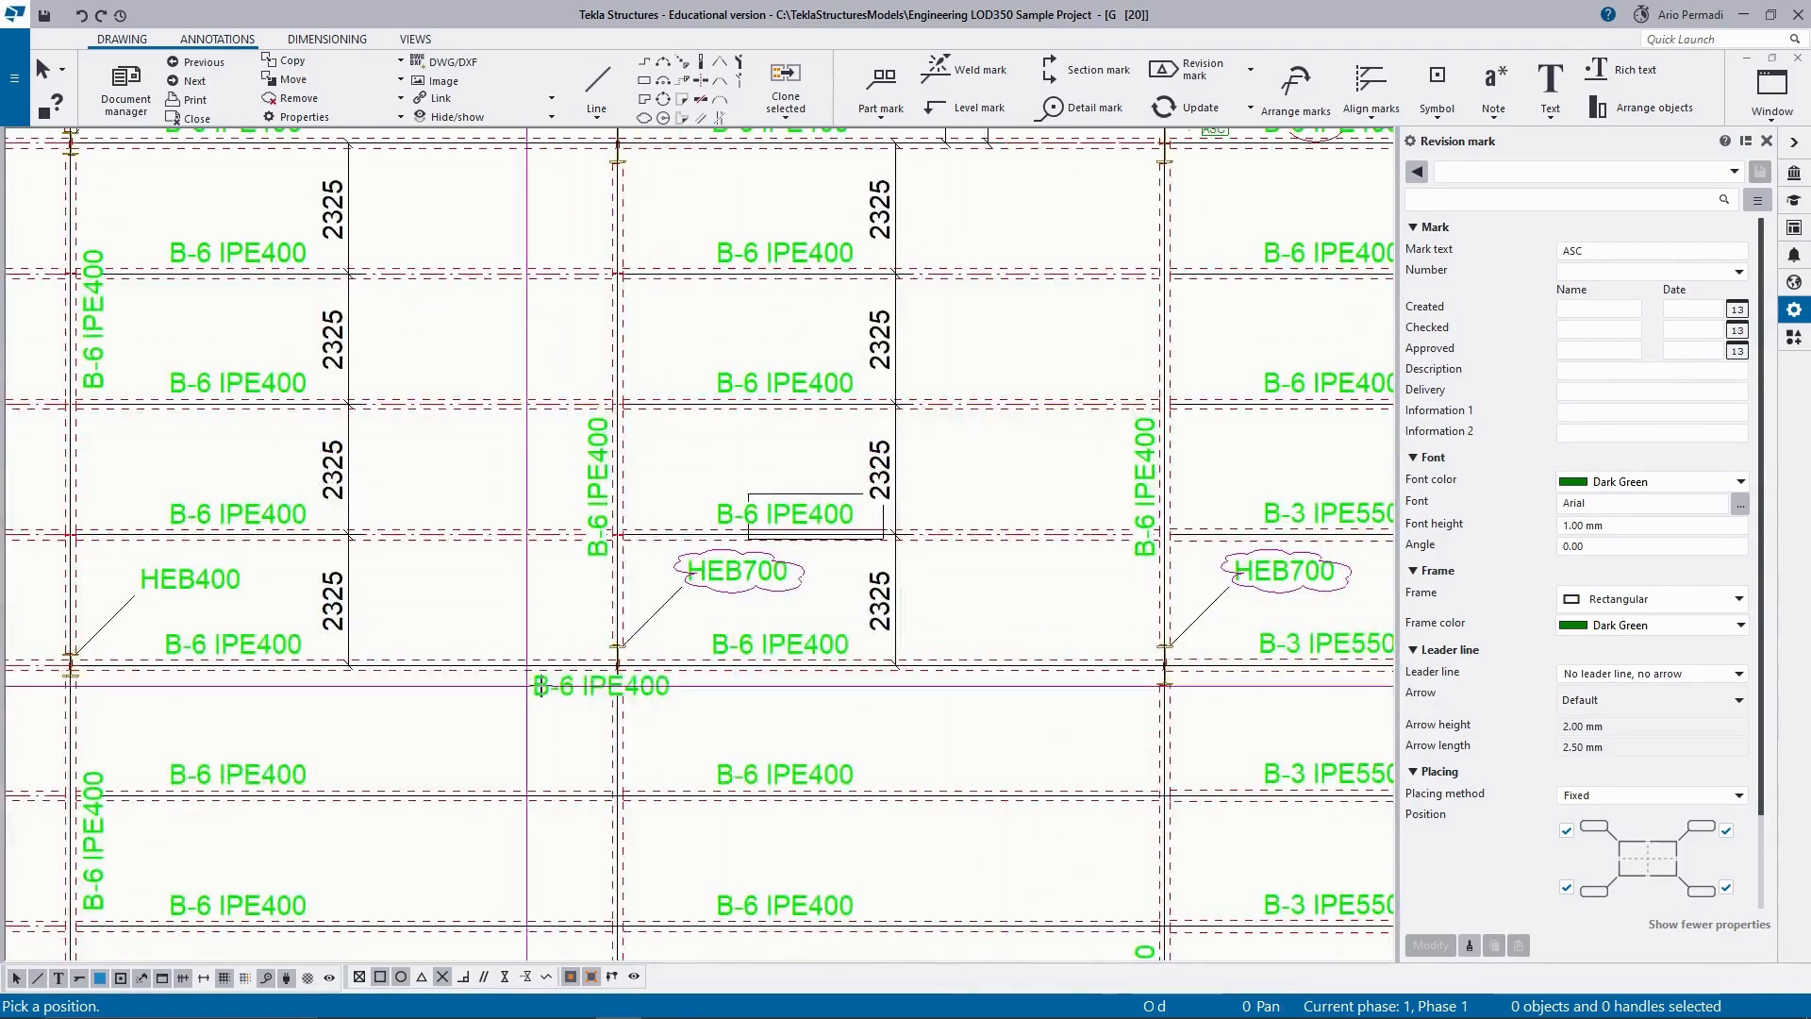
left_click(644, 646)
scroll(1042, 598, "down", 3)
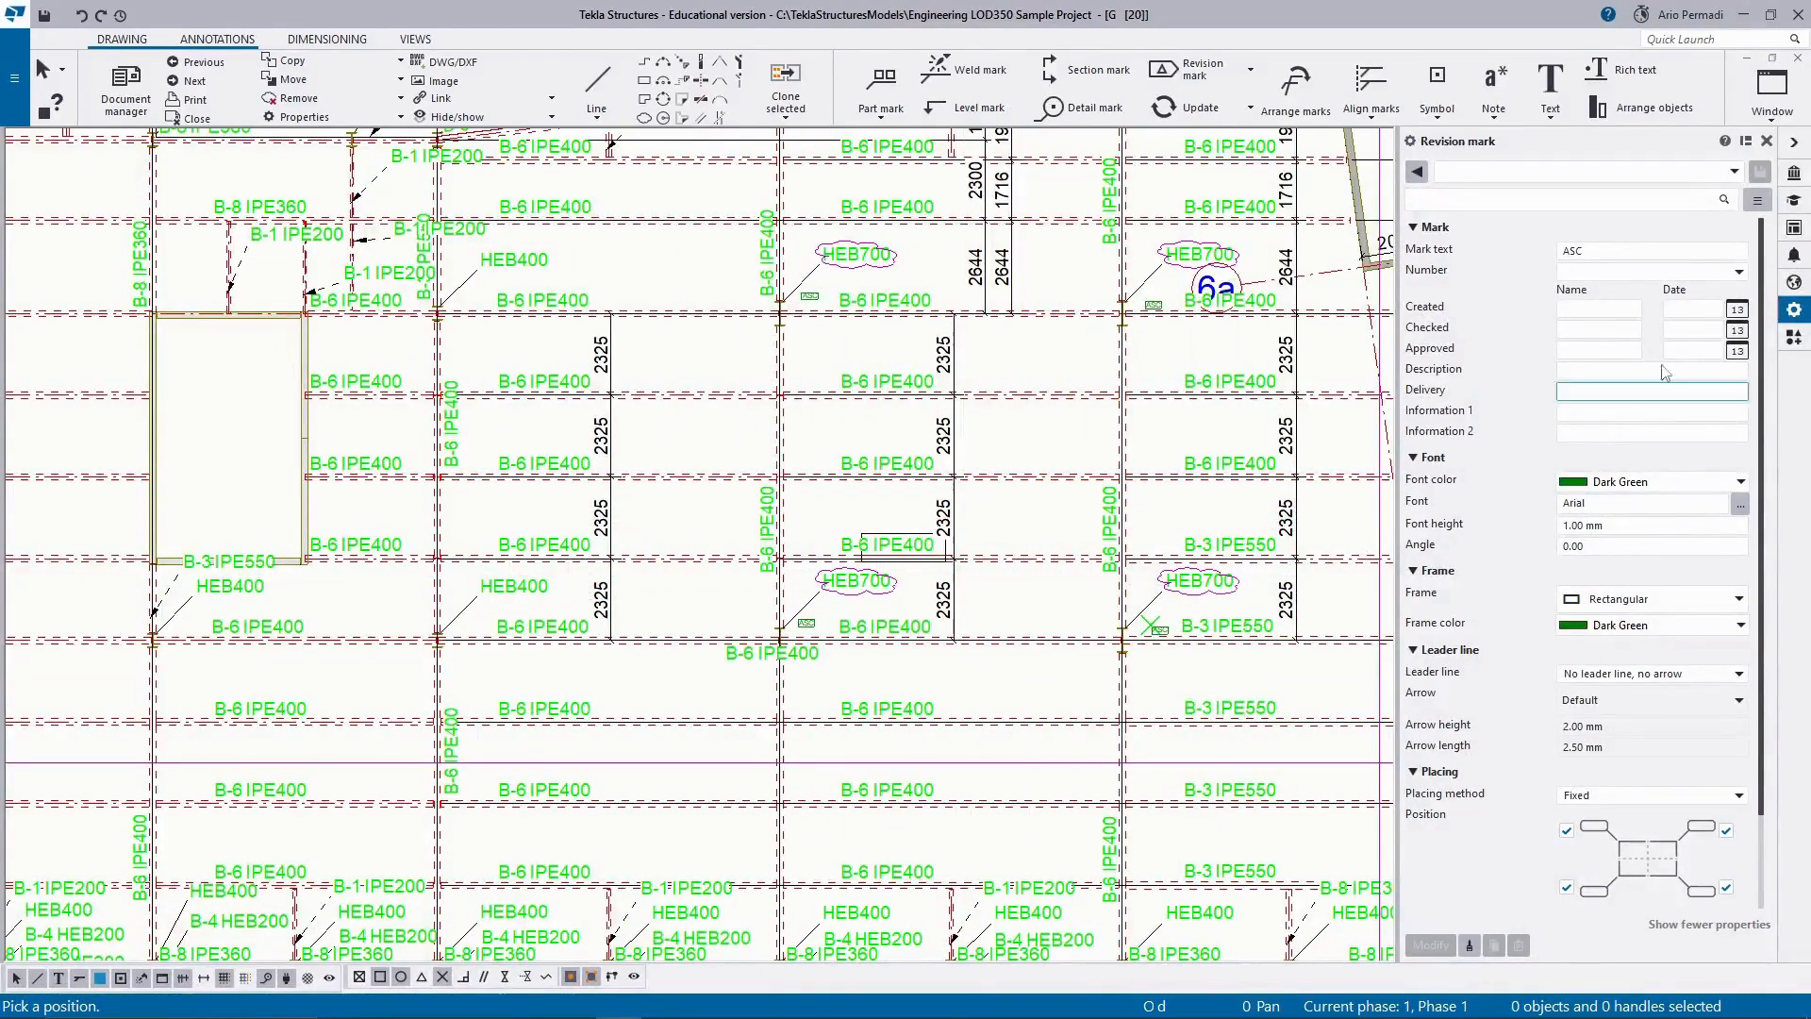
key("Escape")
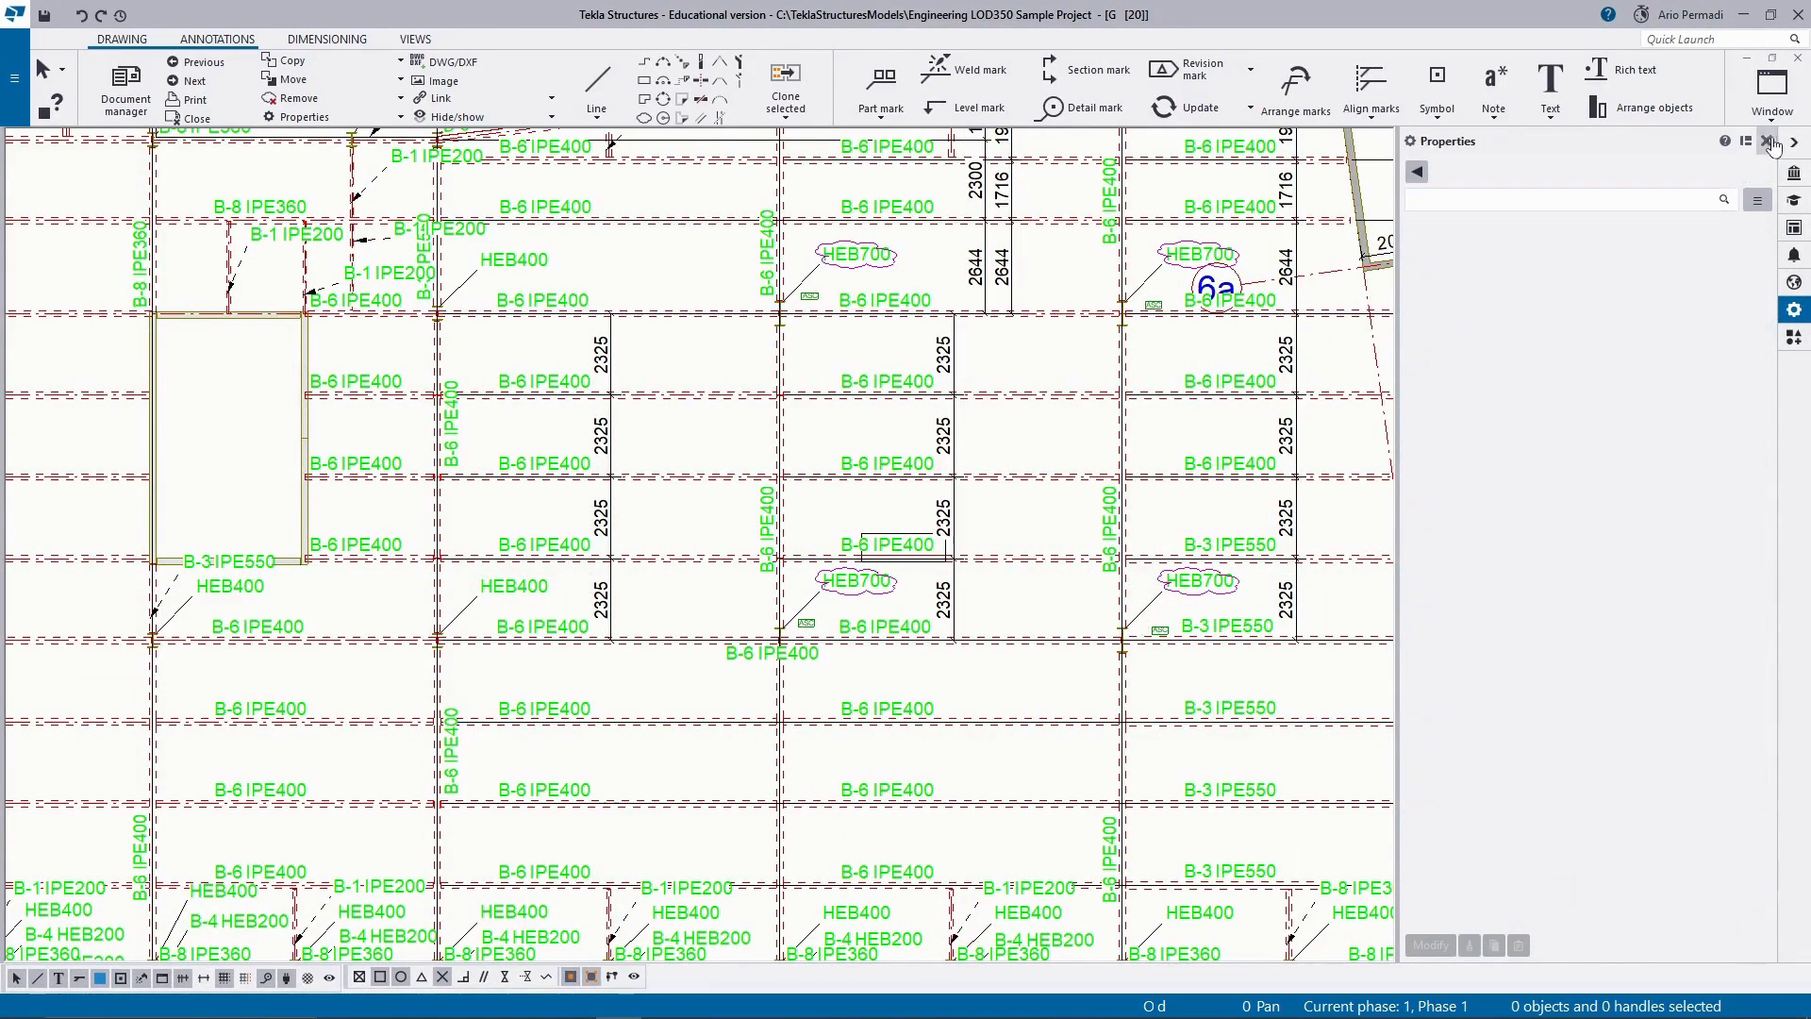
Hide the object properties and close the drawing, keeping its changes.
left_click(1768, 142)
left_click(1797, 57)
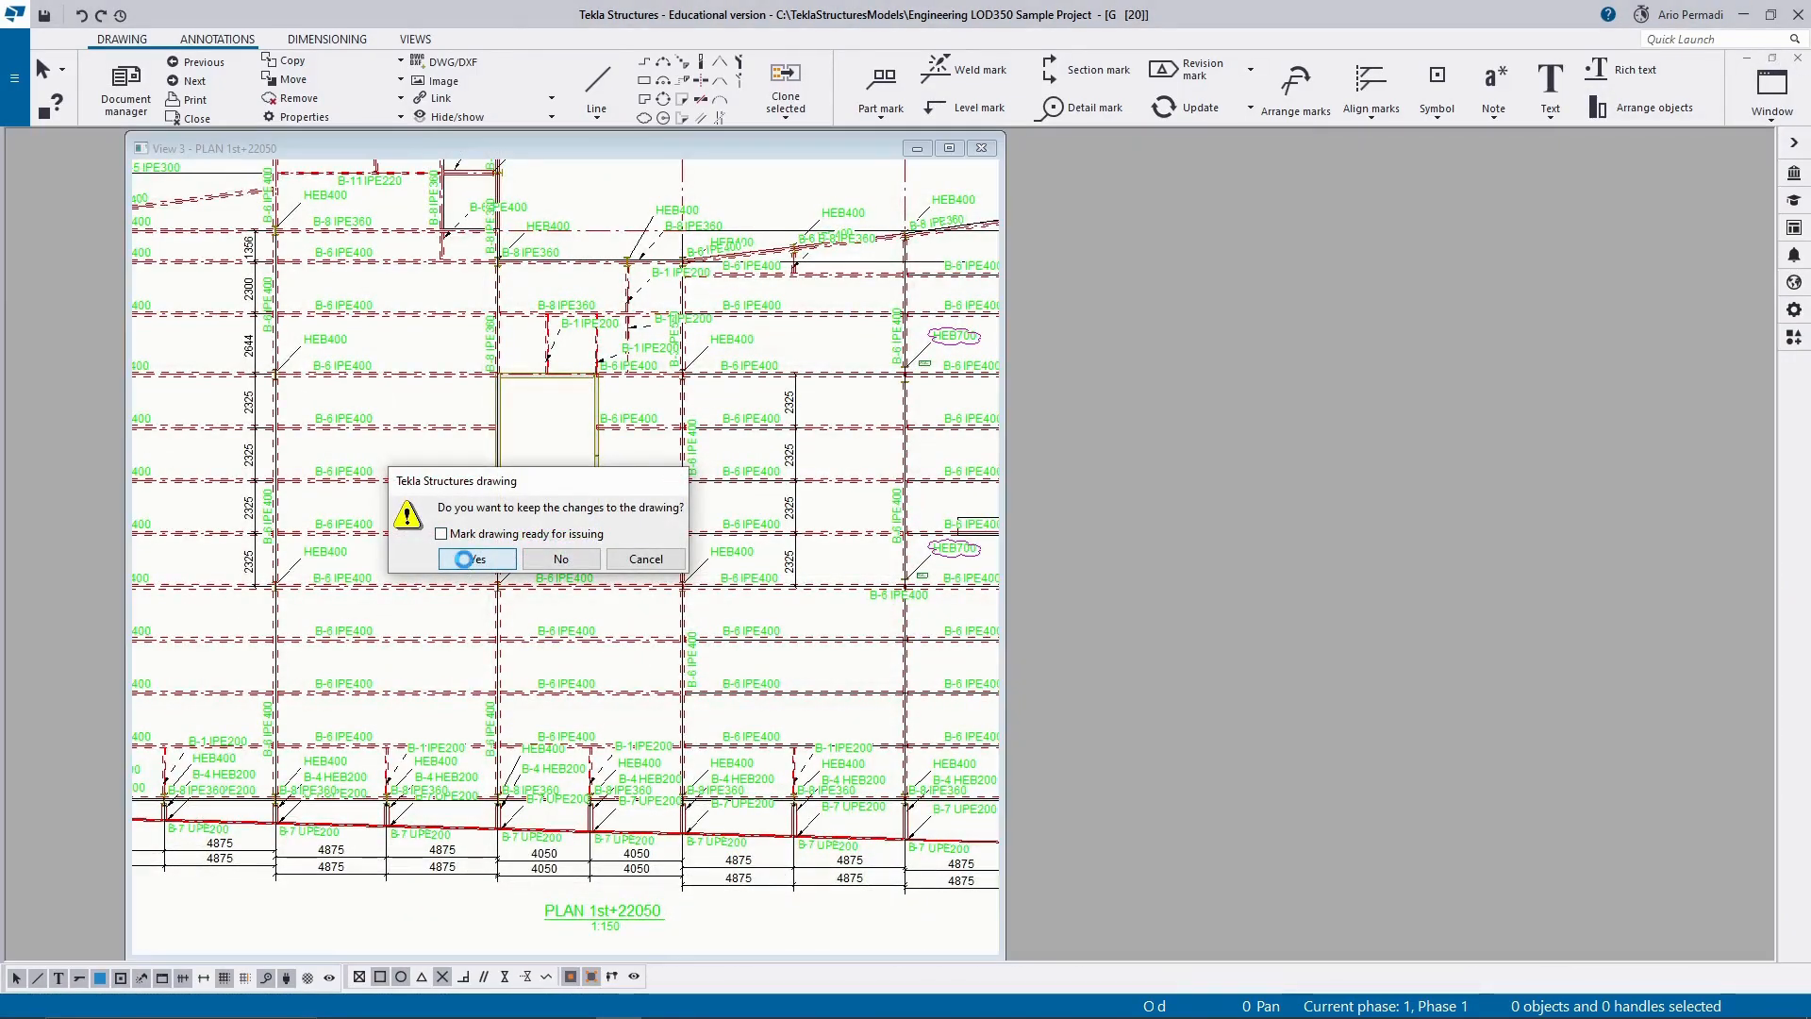
left_click(475, 559)
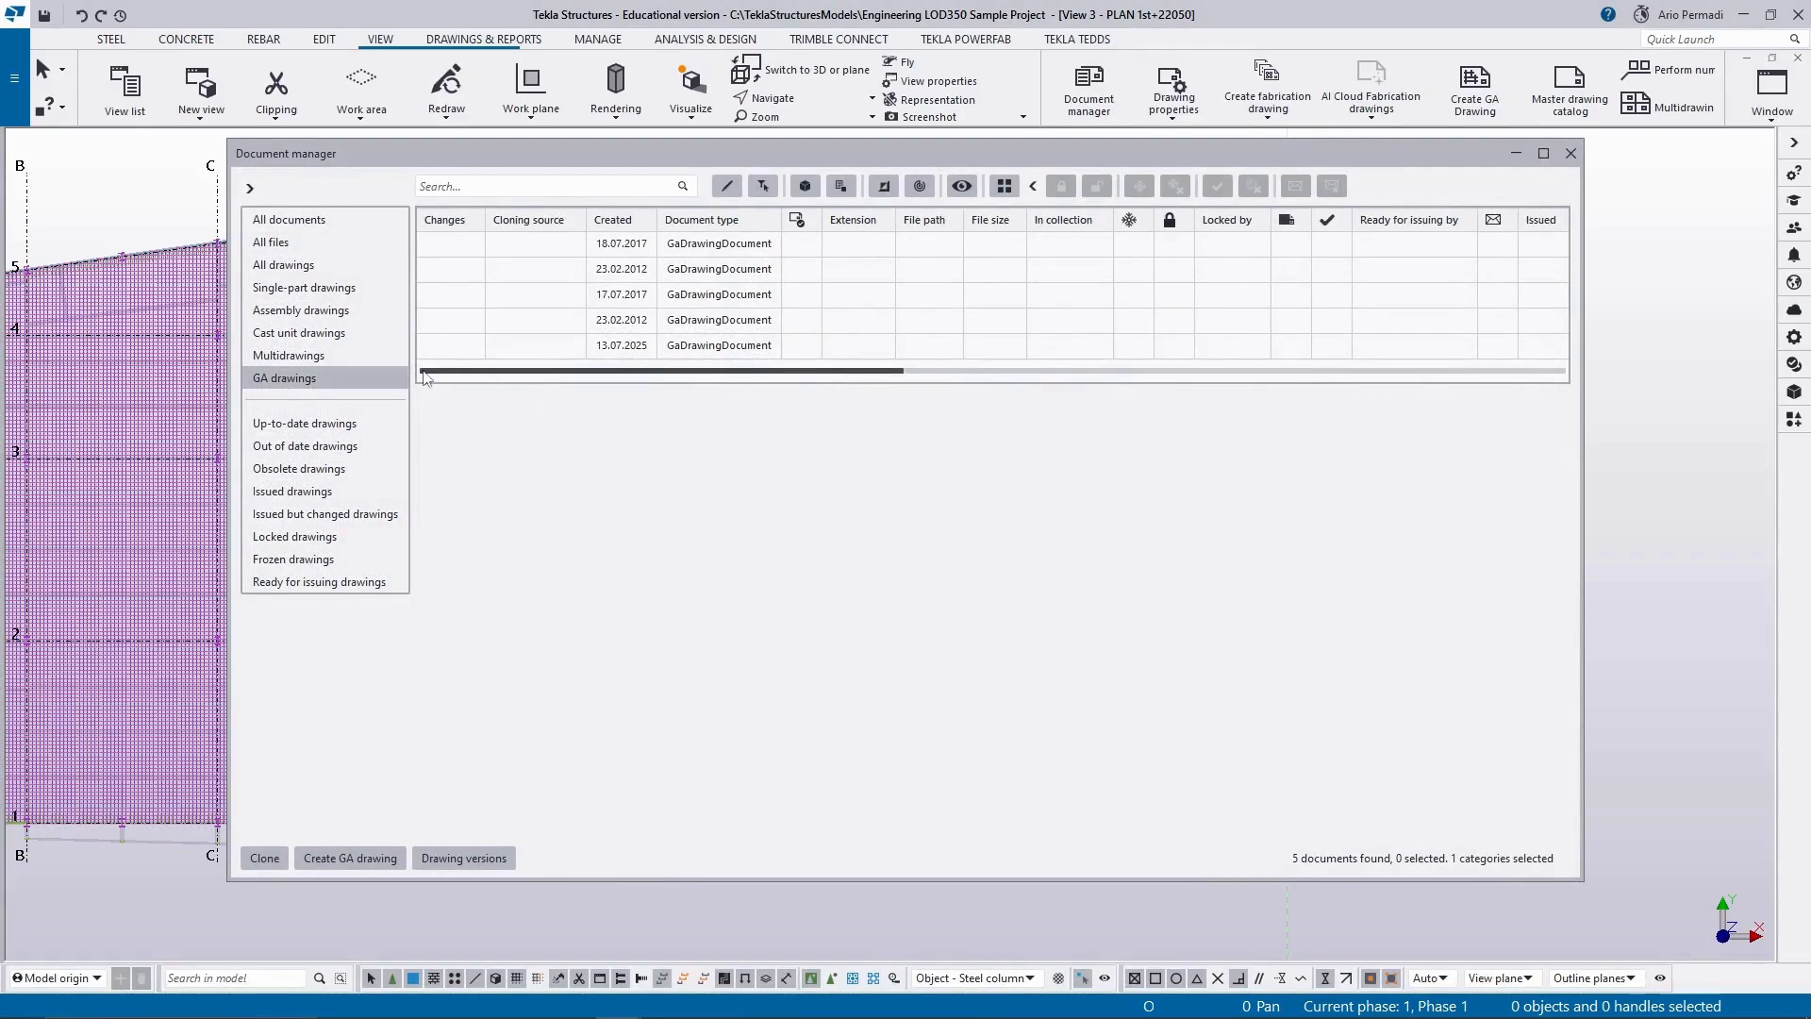
Reopen the GA drawing created on 13.07.2025 and examine its revision table and the marks beside the clouded columns.
double_click(614, 349)
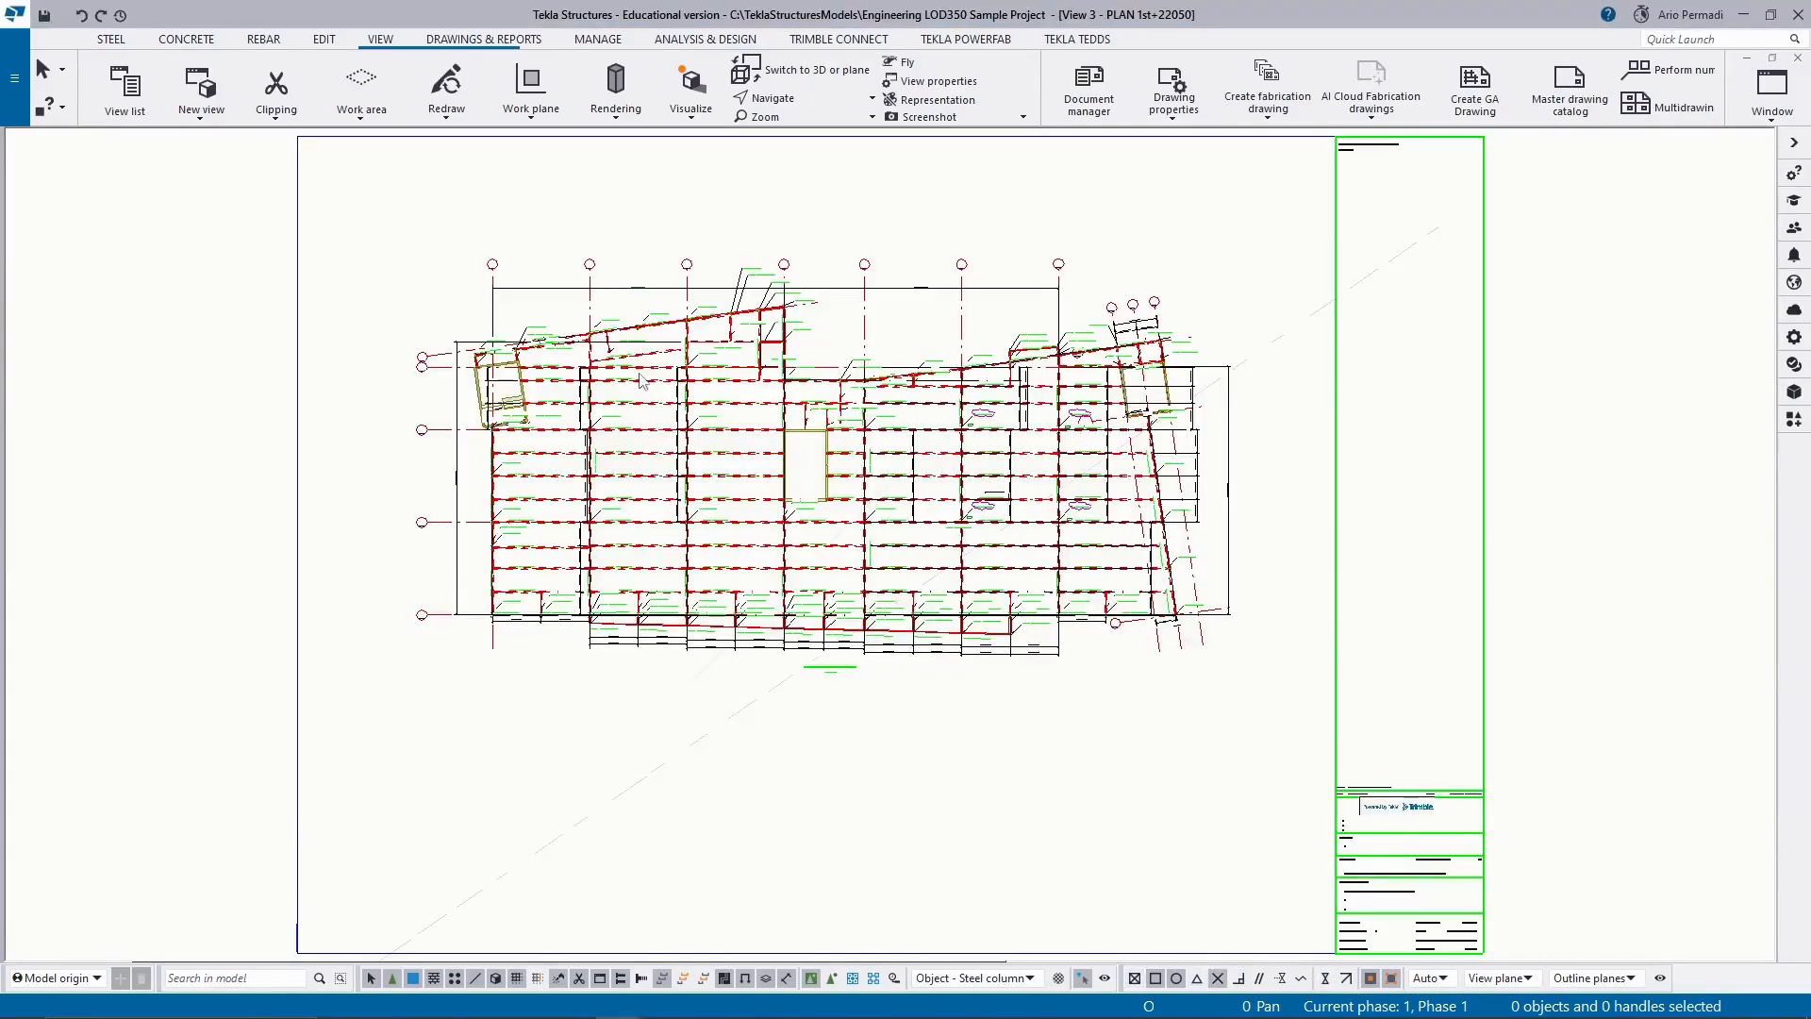
scroll(1383, 838, "up", 6)
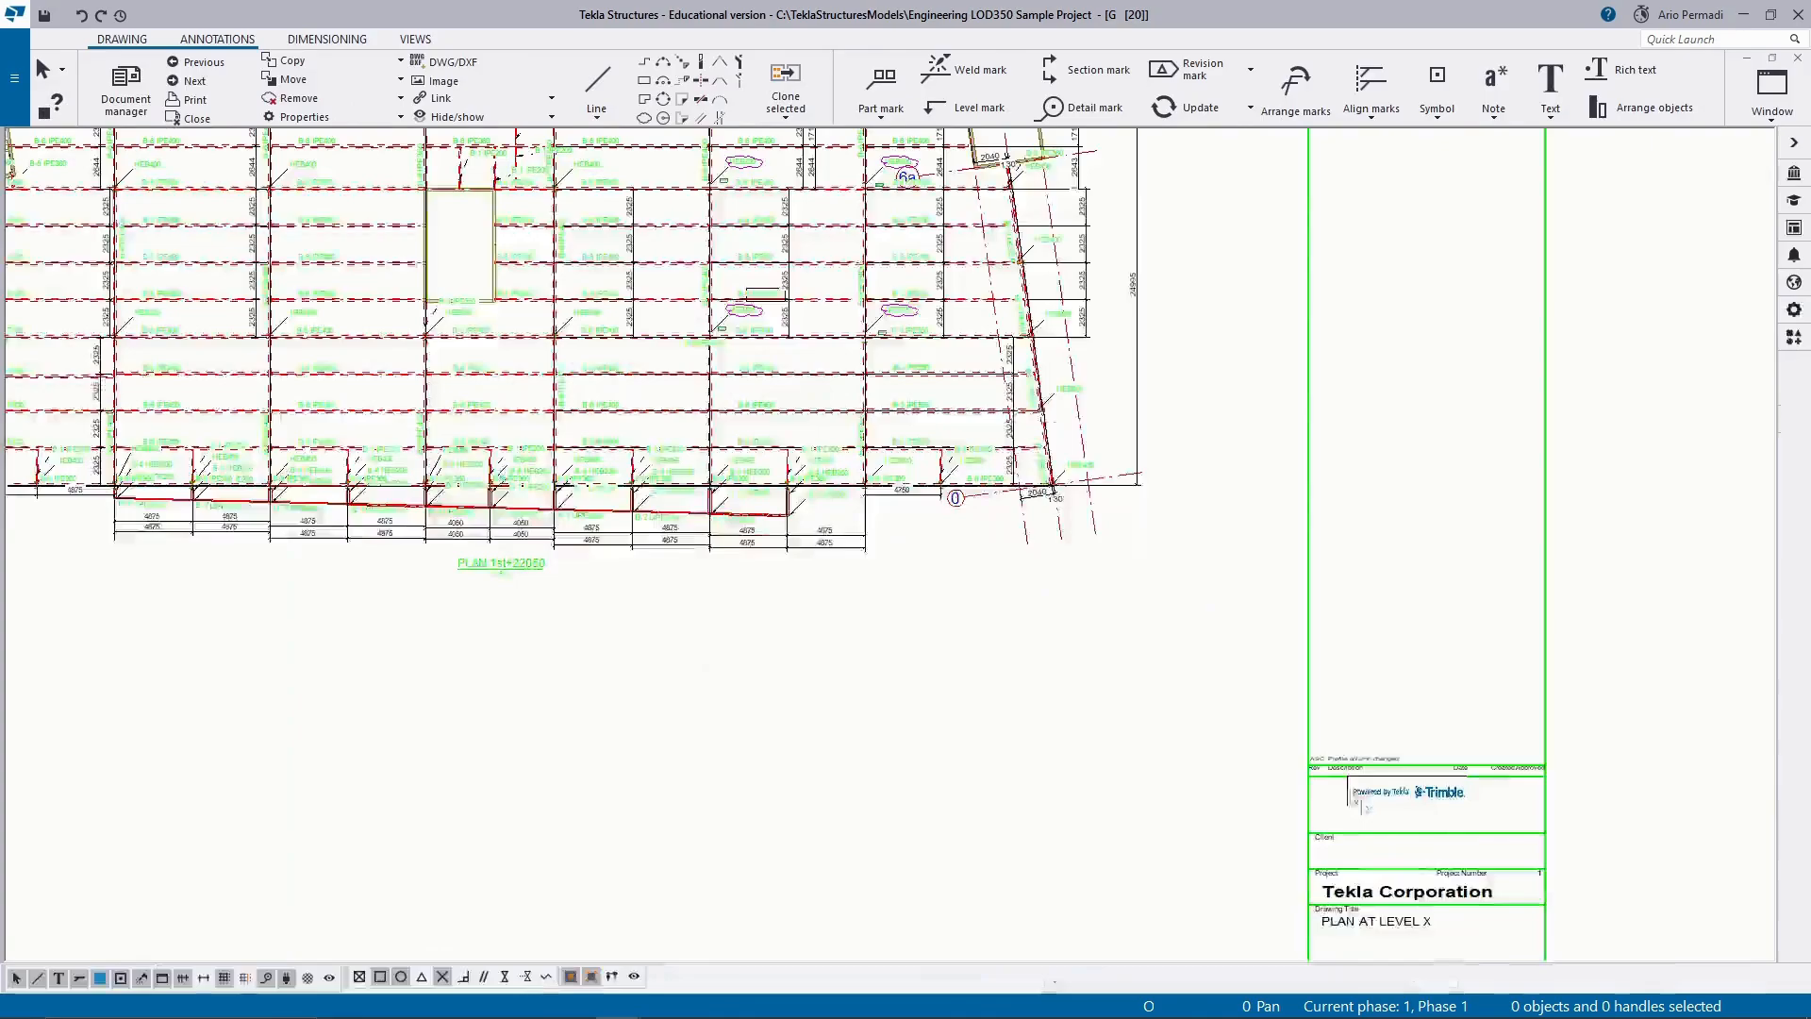
scroll(1298, 758, "down", 6)
mouse_move(569, 477)
middle_mouse_down()
mouse_move(727, 611)
mouse_move(905, 711)
middle_mouse_up()
middle_click_drag(884, 396, 952, 497)
scroll(952, 497, "up", 1)
scroll(976, 560, "up", 5)
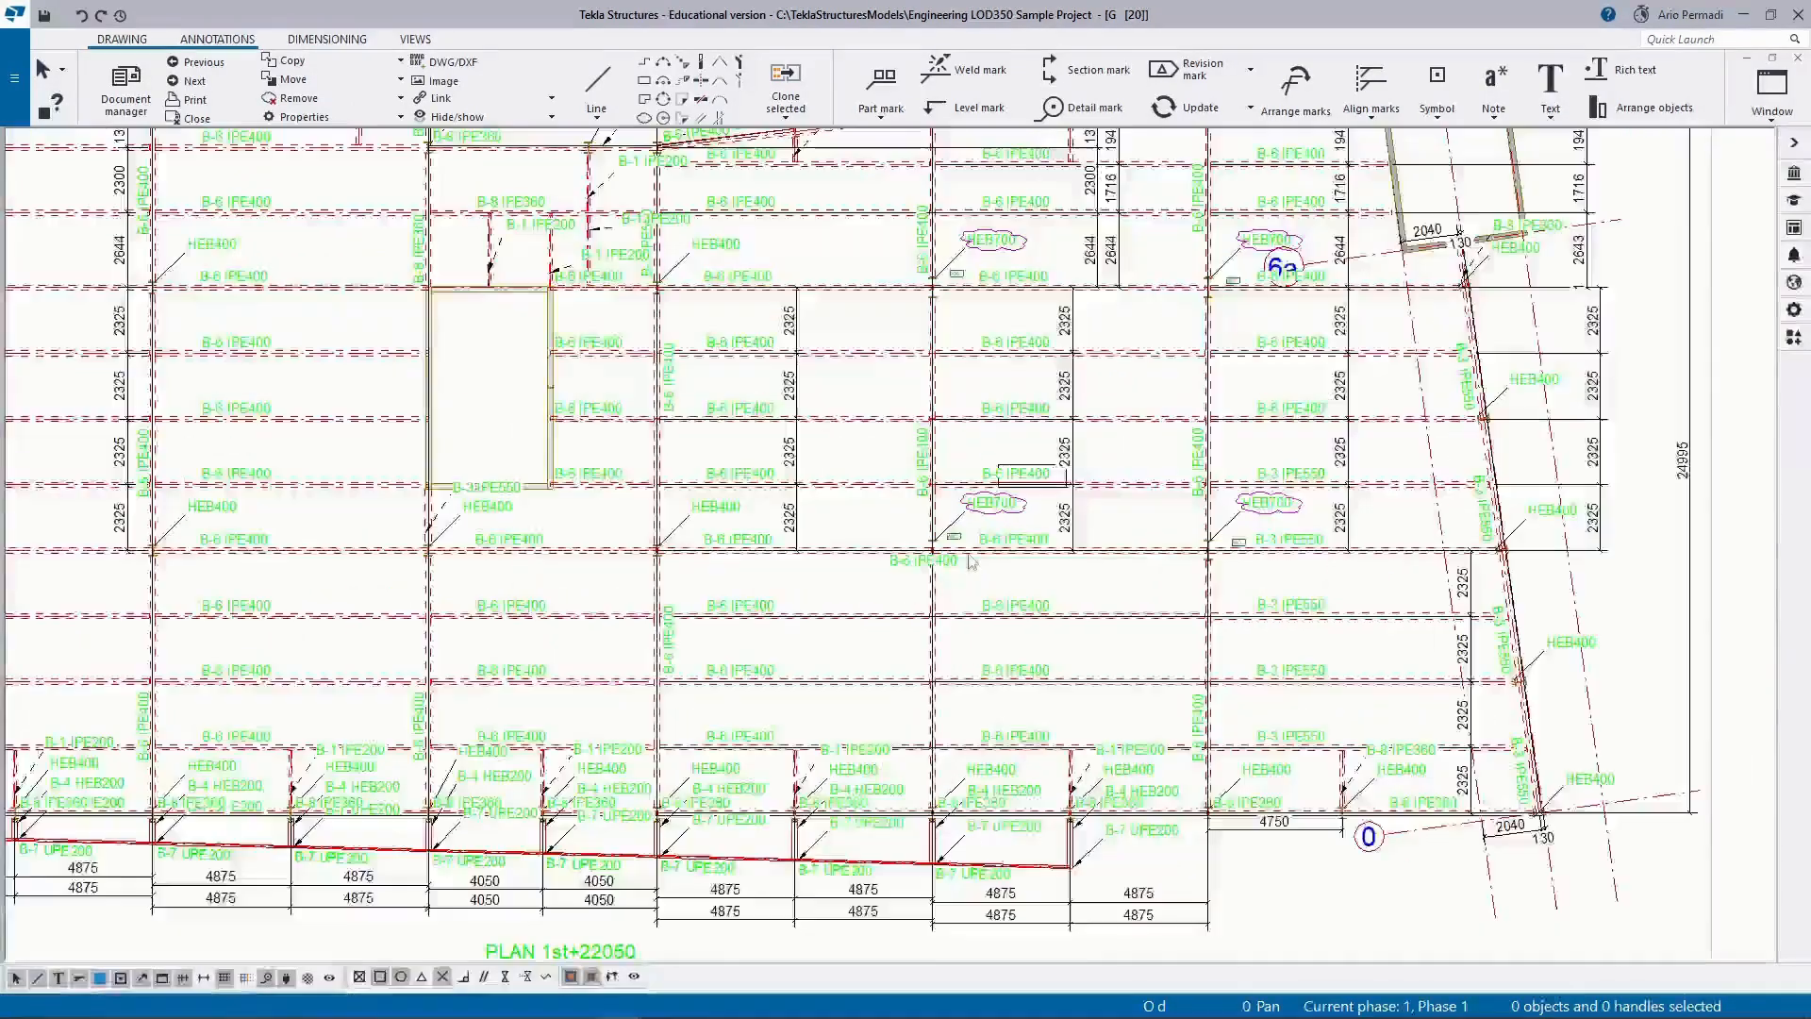
scroll(979, 563, "down", 6)
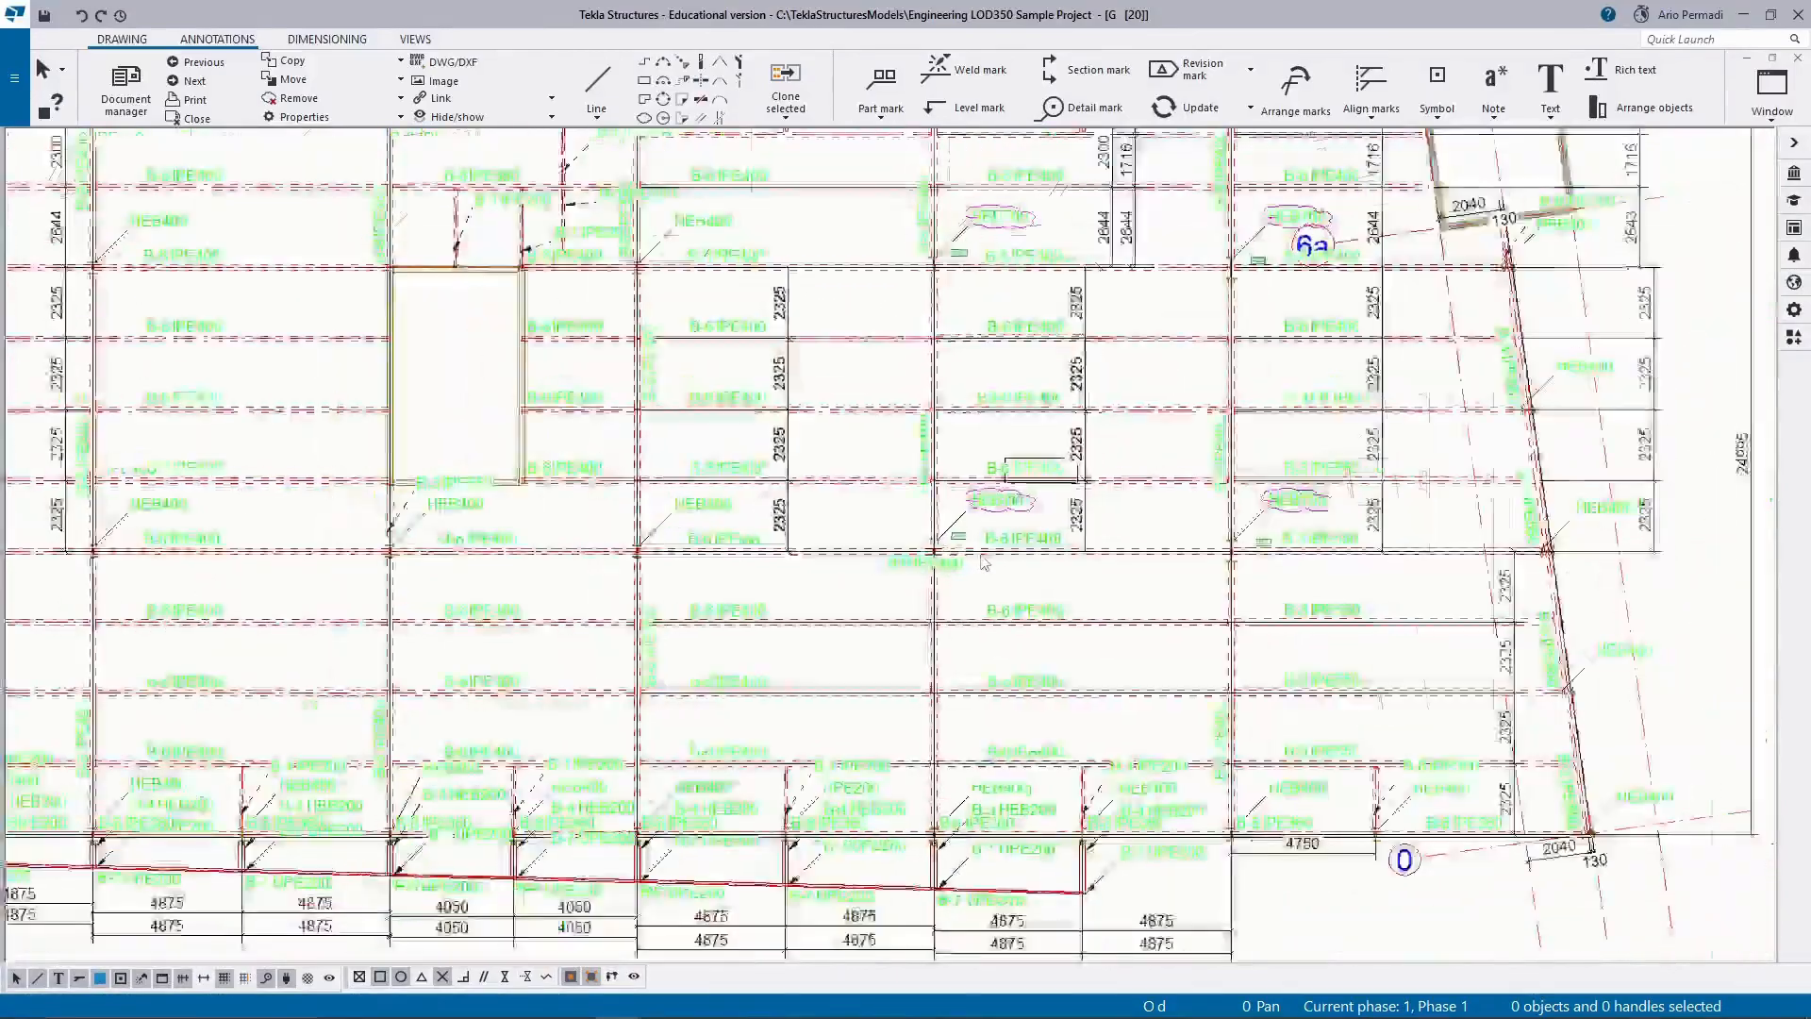
mouse_move(979, 563)
middle_mouse_down()
mouse_move(695, 518)
mouse_move(601, 534)
middle_mouse_up()
scroll(1473, 300, "down", 2)
scroll(1428, 368, "down", 3)
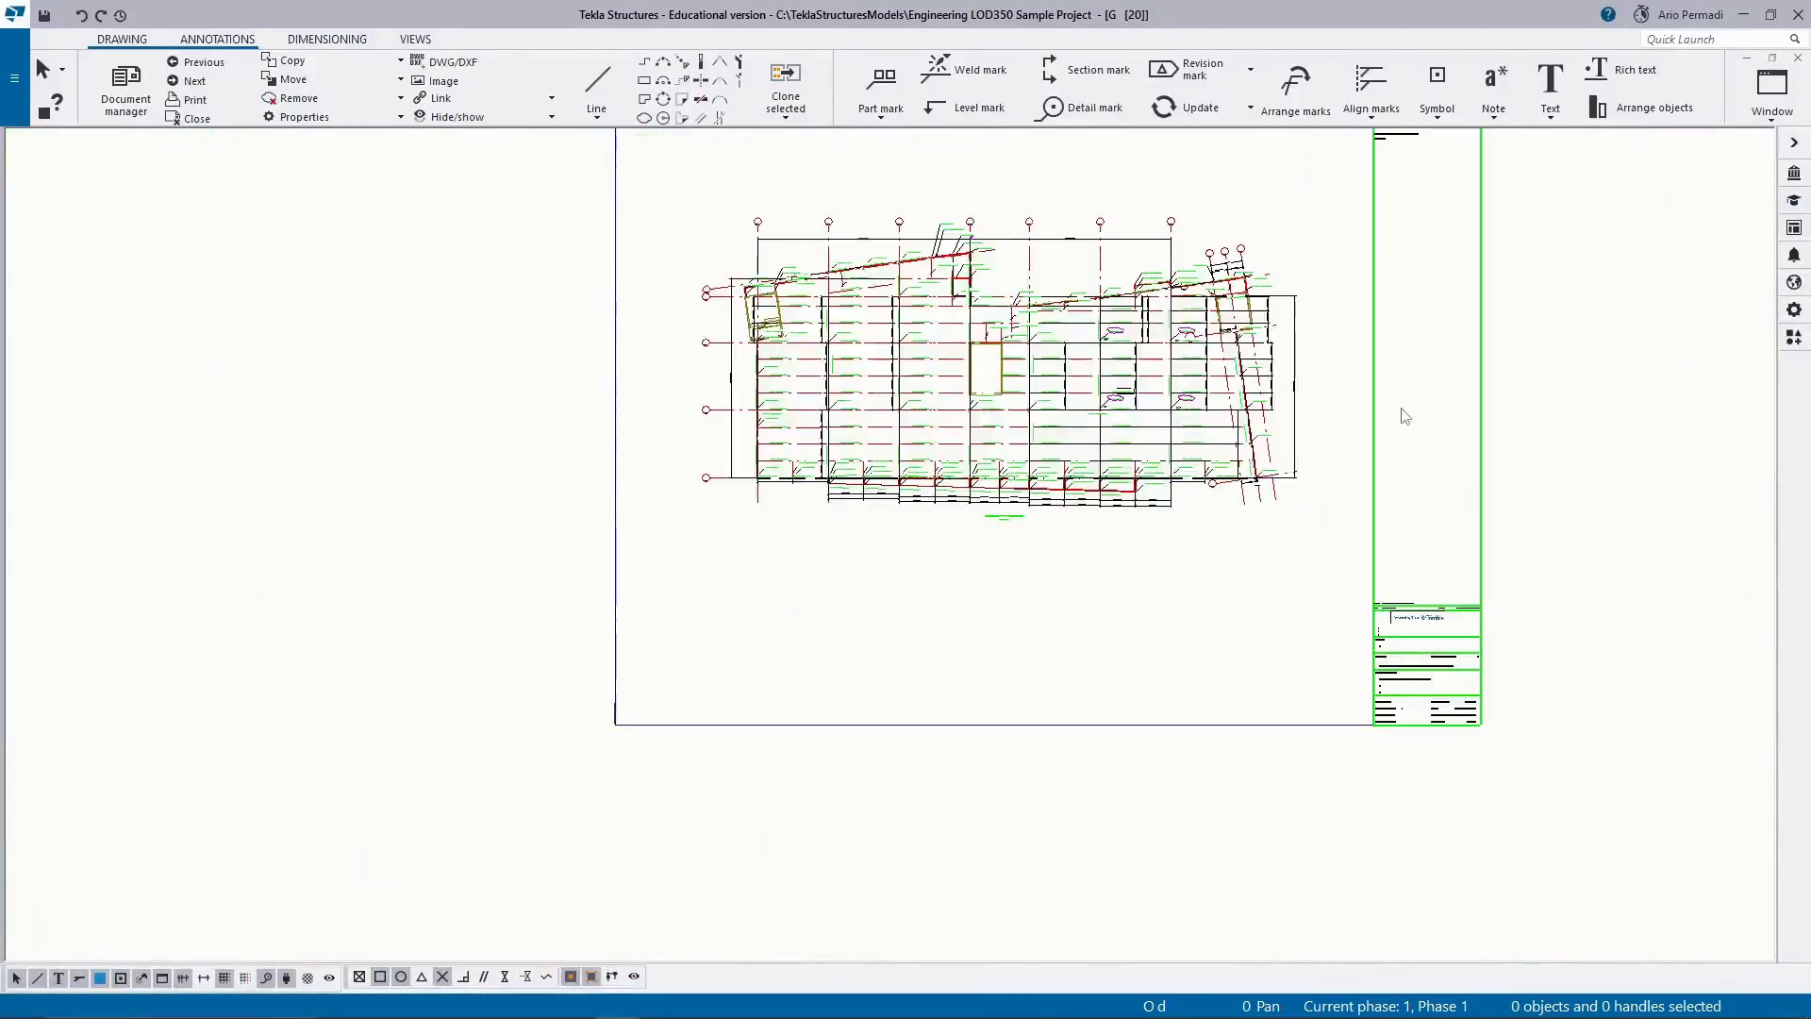
middle_click_drag(1403, 412, 1150, 560)
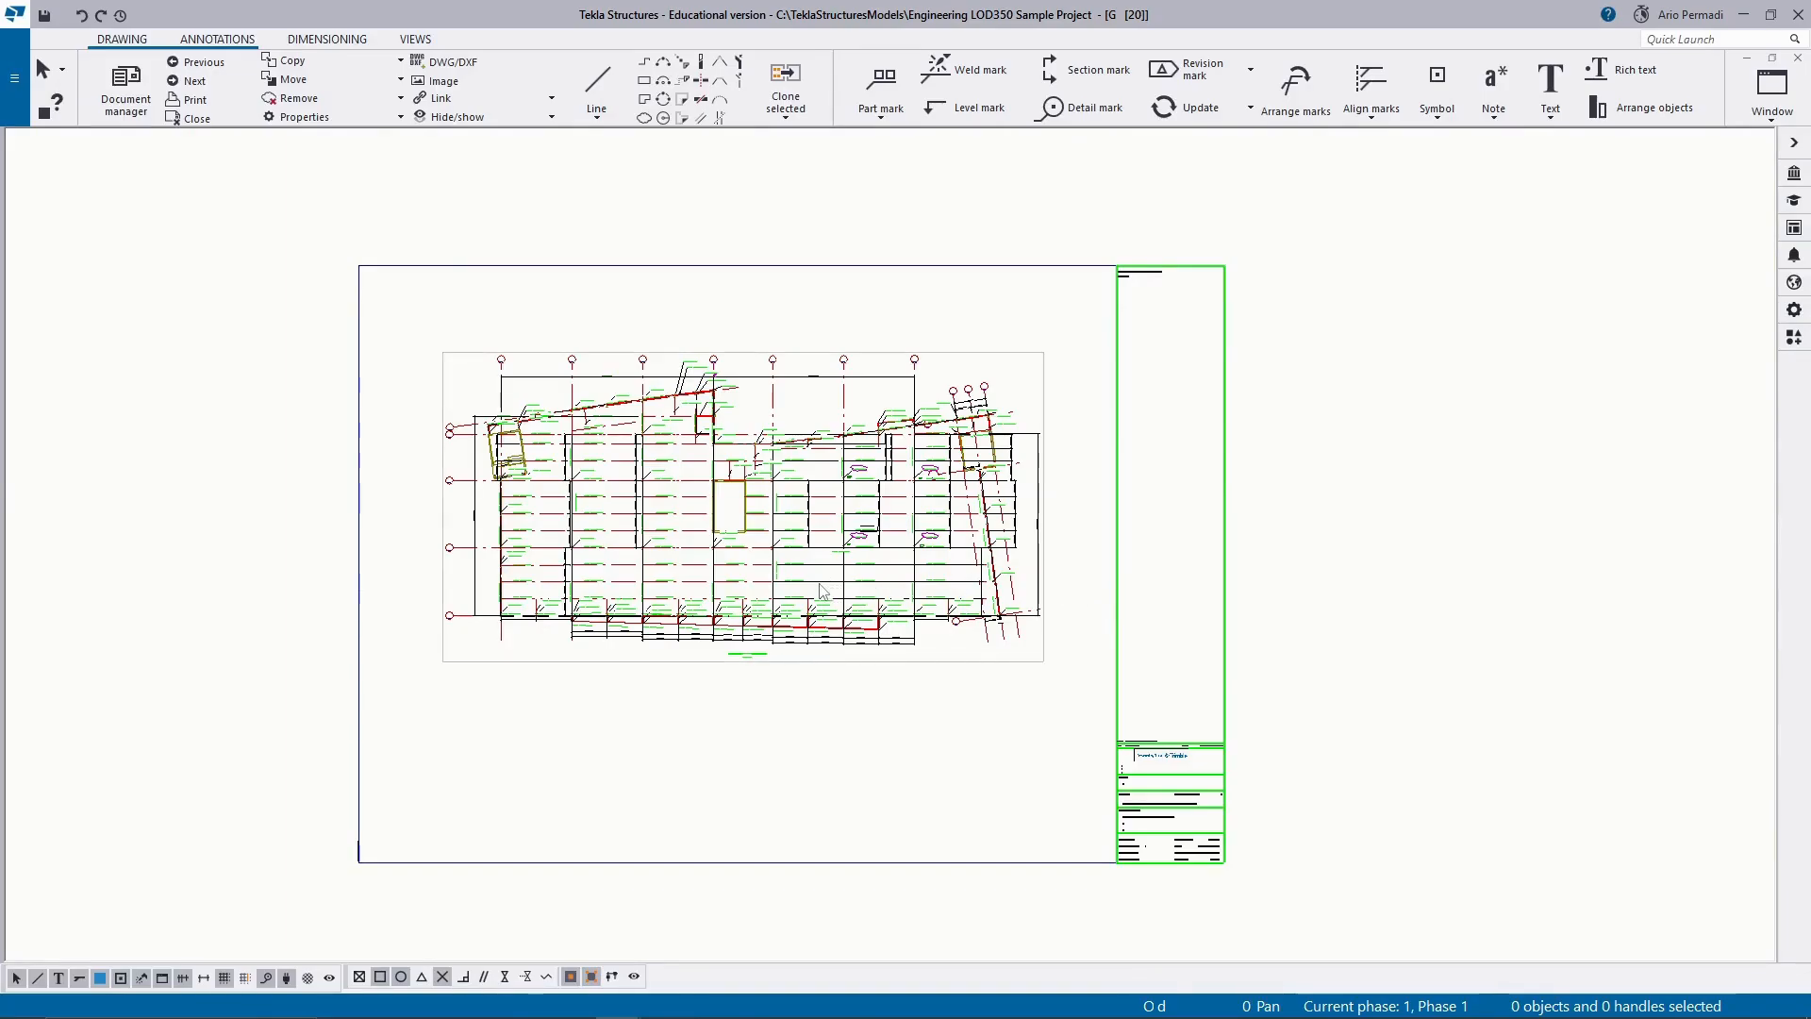
Close the document manager to get back to the open GA drawing.
left_click(14, 77)
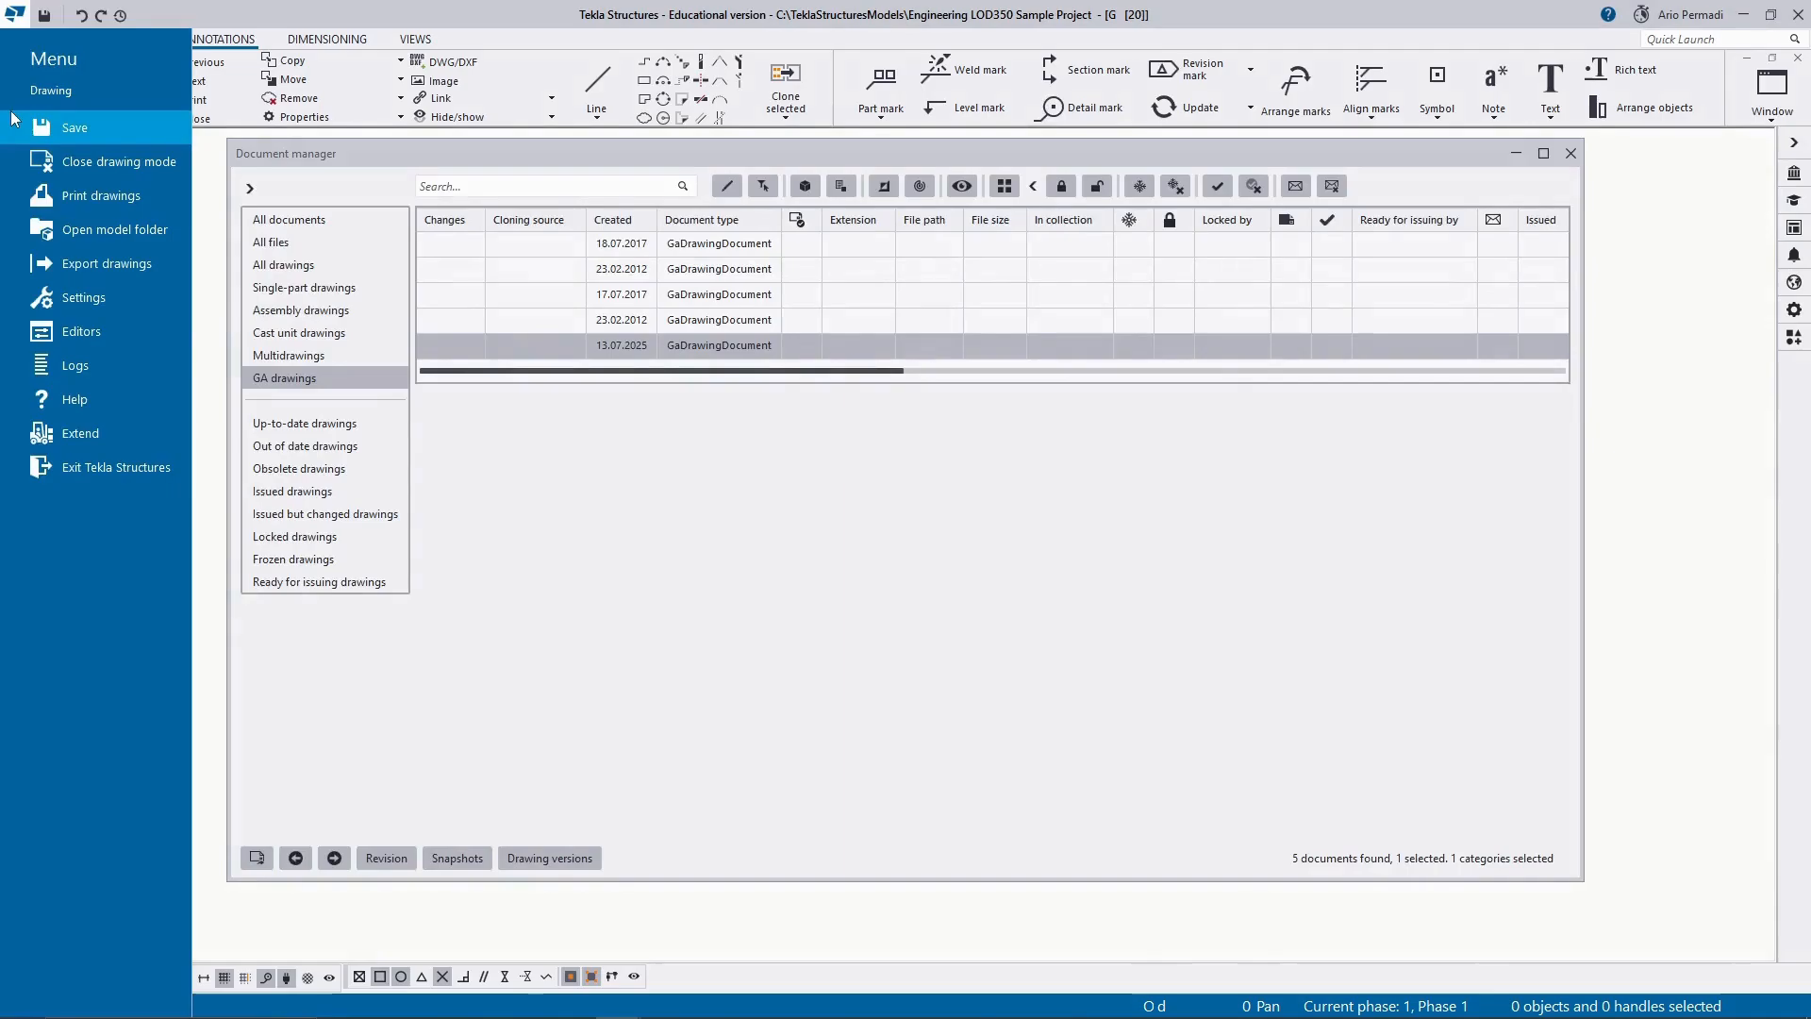
left_click(1580, 161)
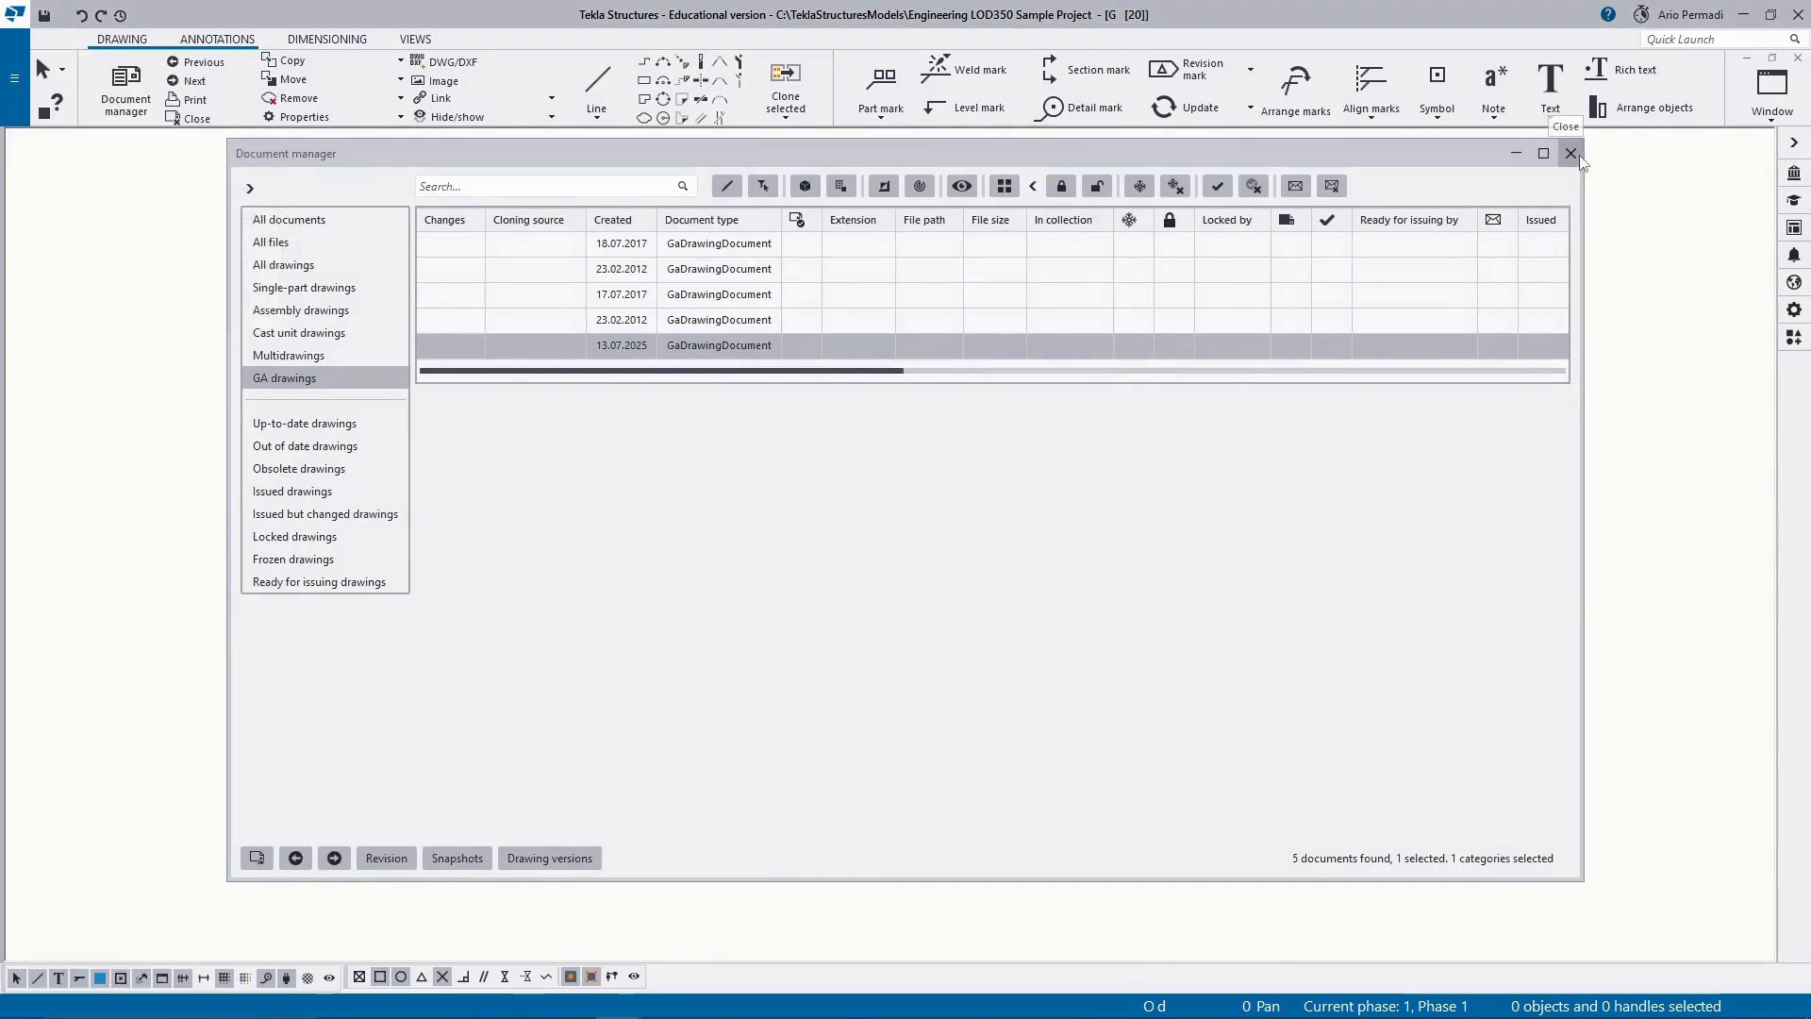
left_click(1581, 161)
scroll(615, 580, "up", 2)
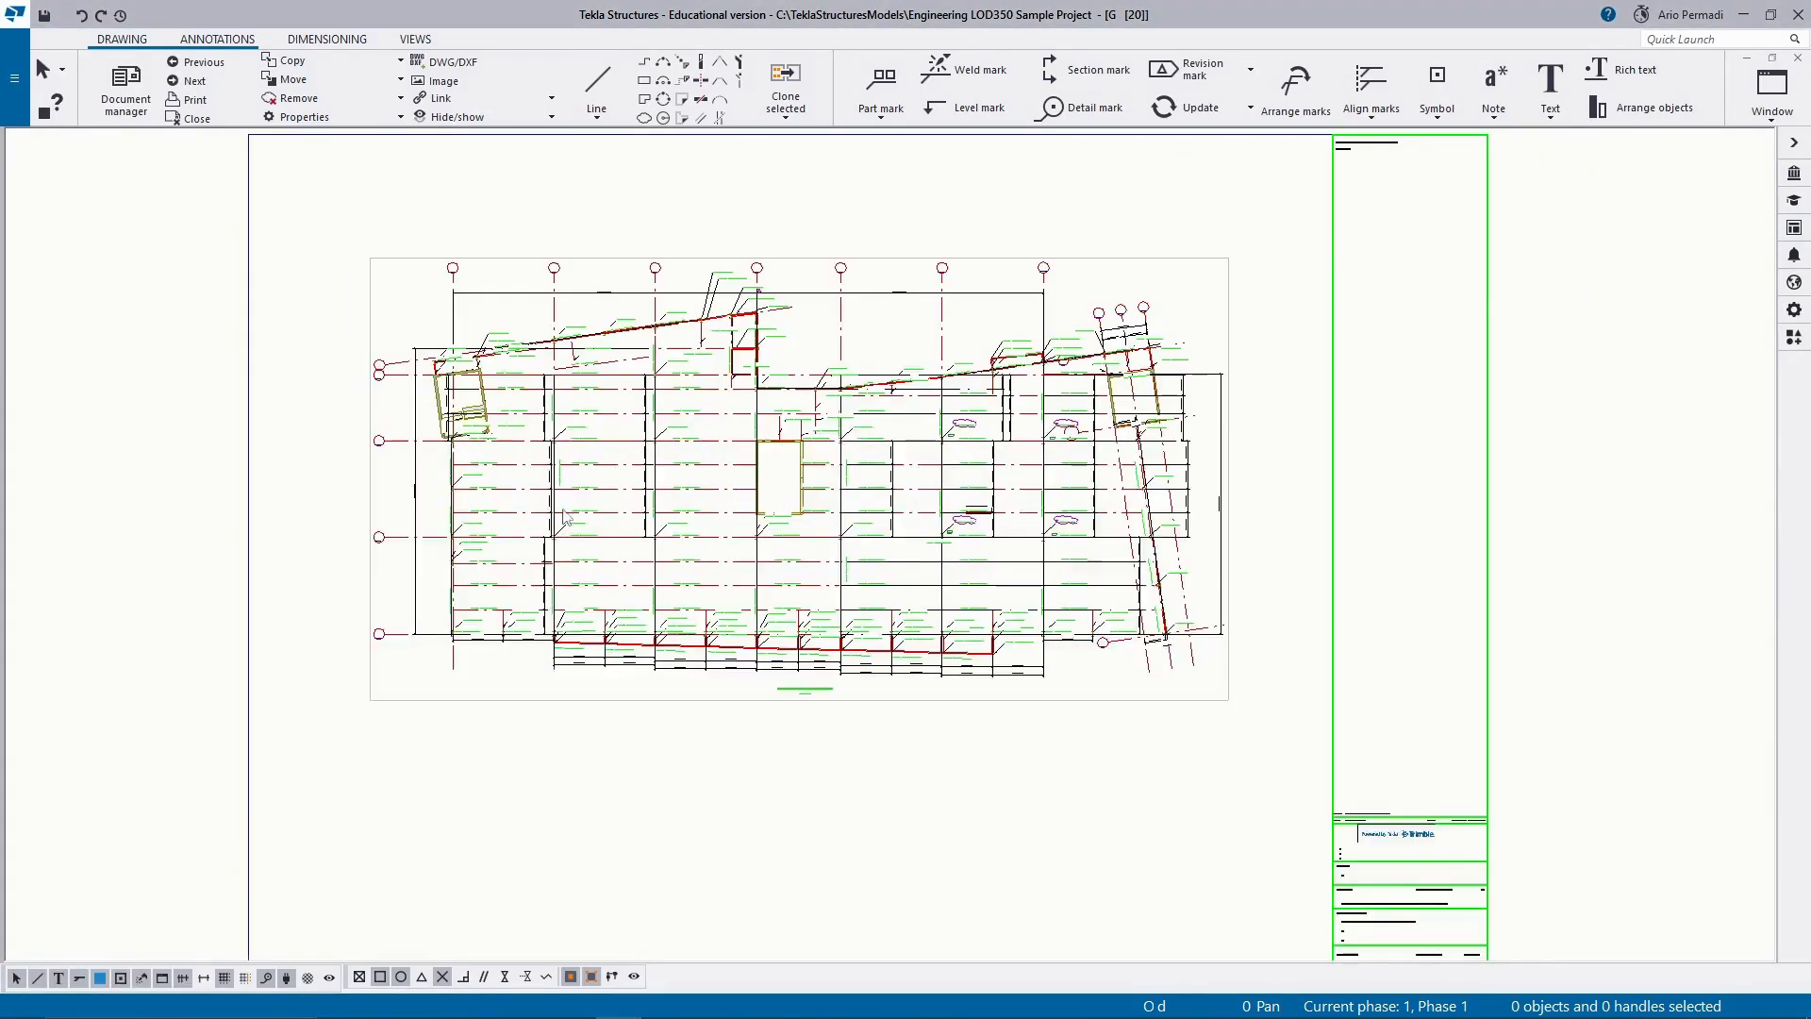
scroll(566, 514, "up", 2)
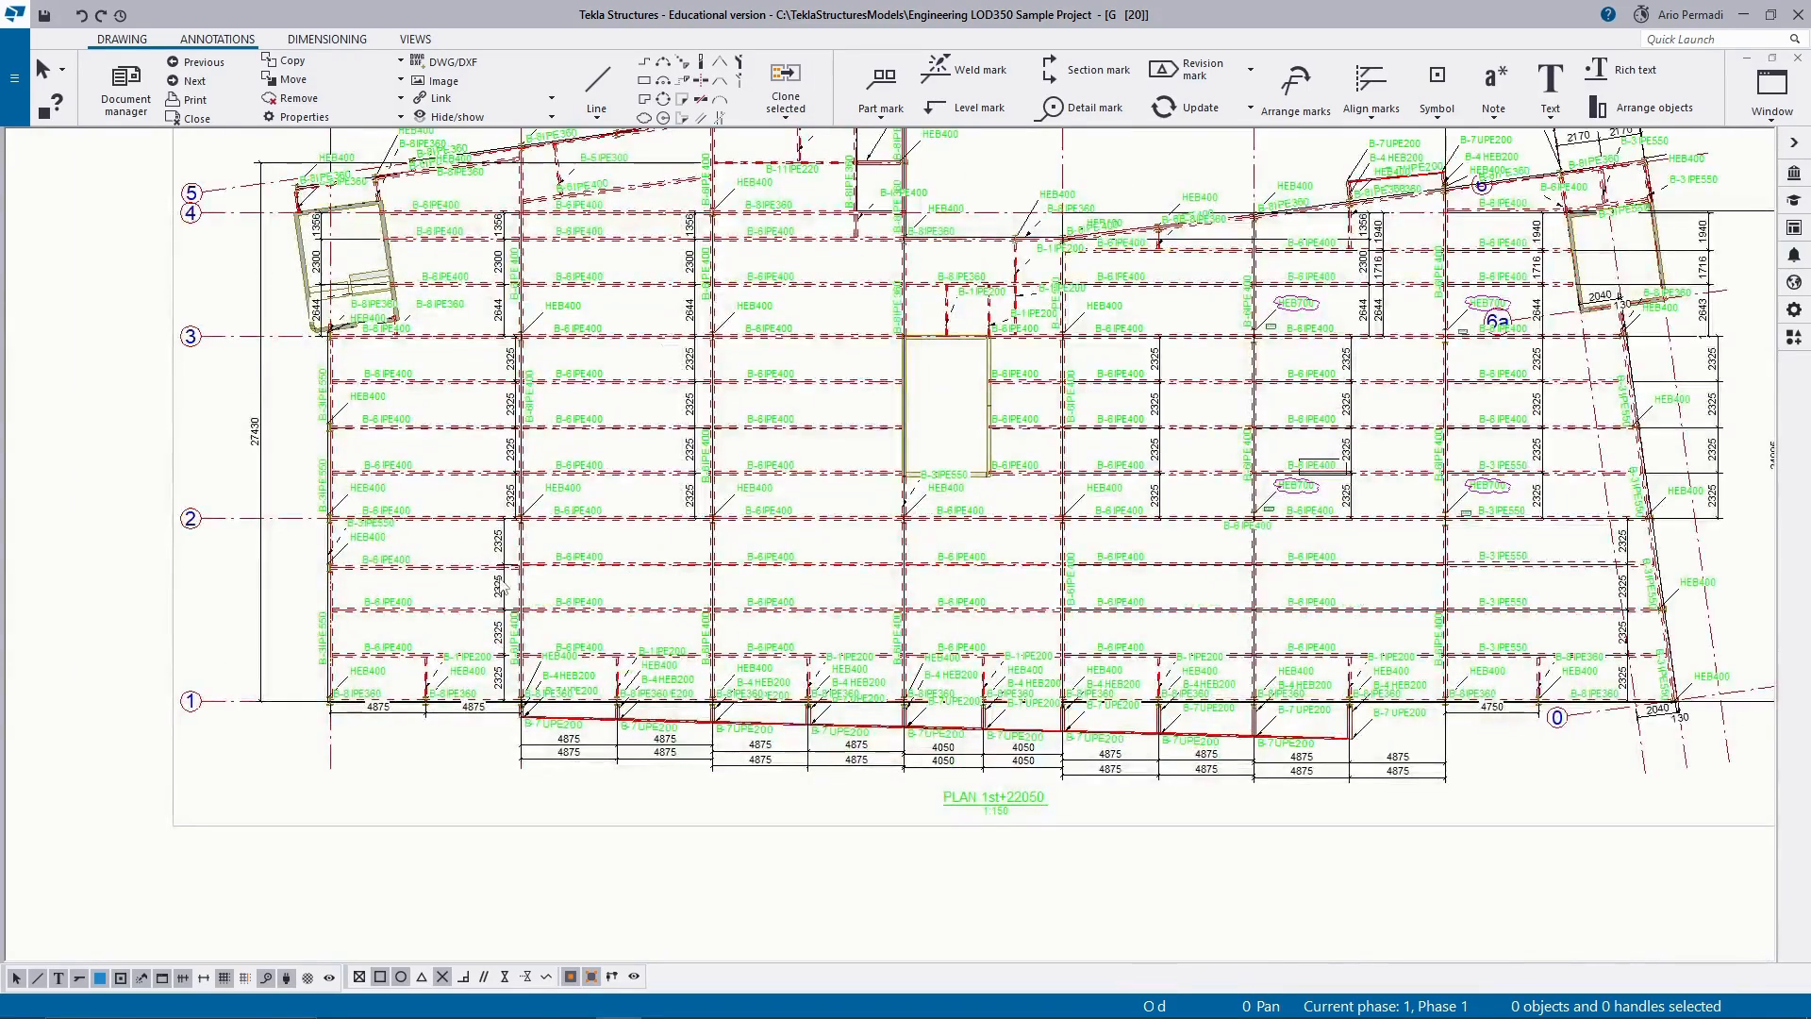
scroll(429, 170, "down", 4)
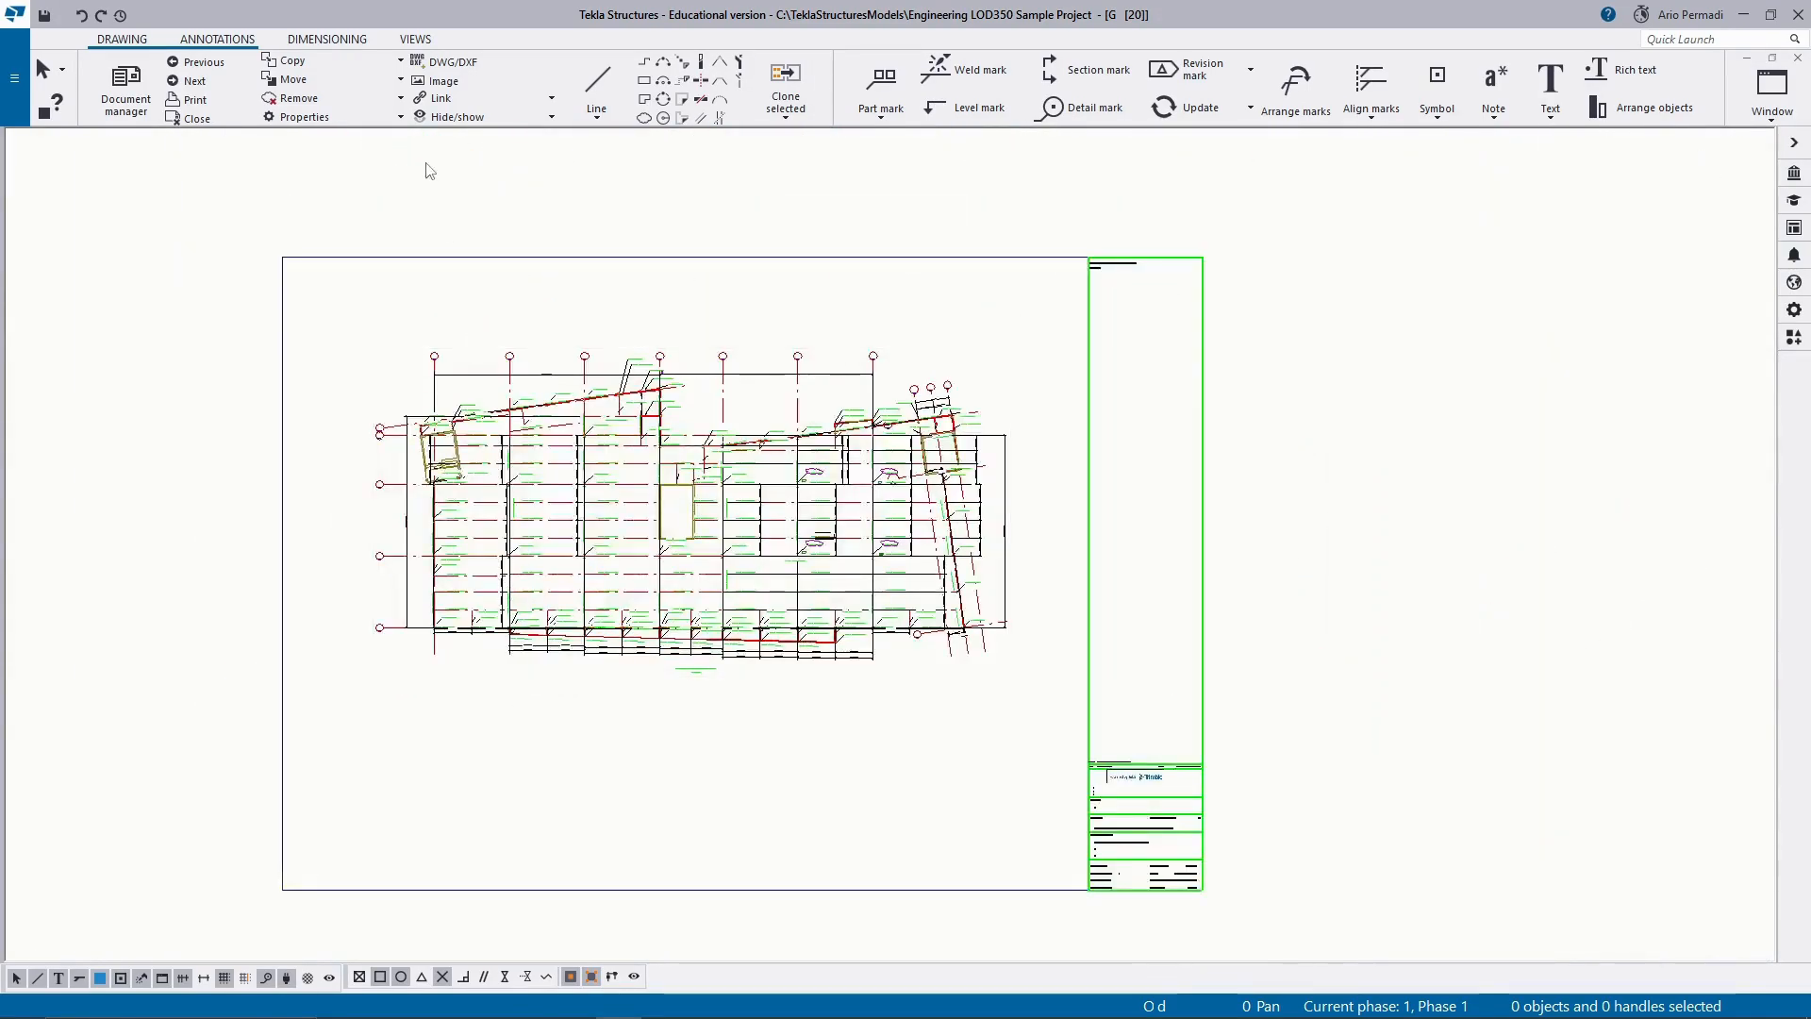
Start a section view of the plan with its cut plane along grid line C from grid 3 to grid 1.
left_click(327, 38)
left_click(442, 41)
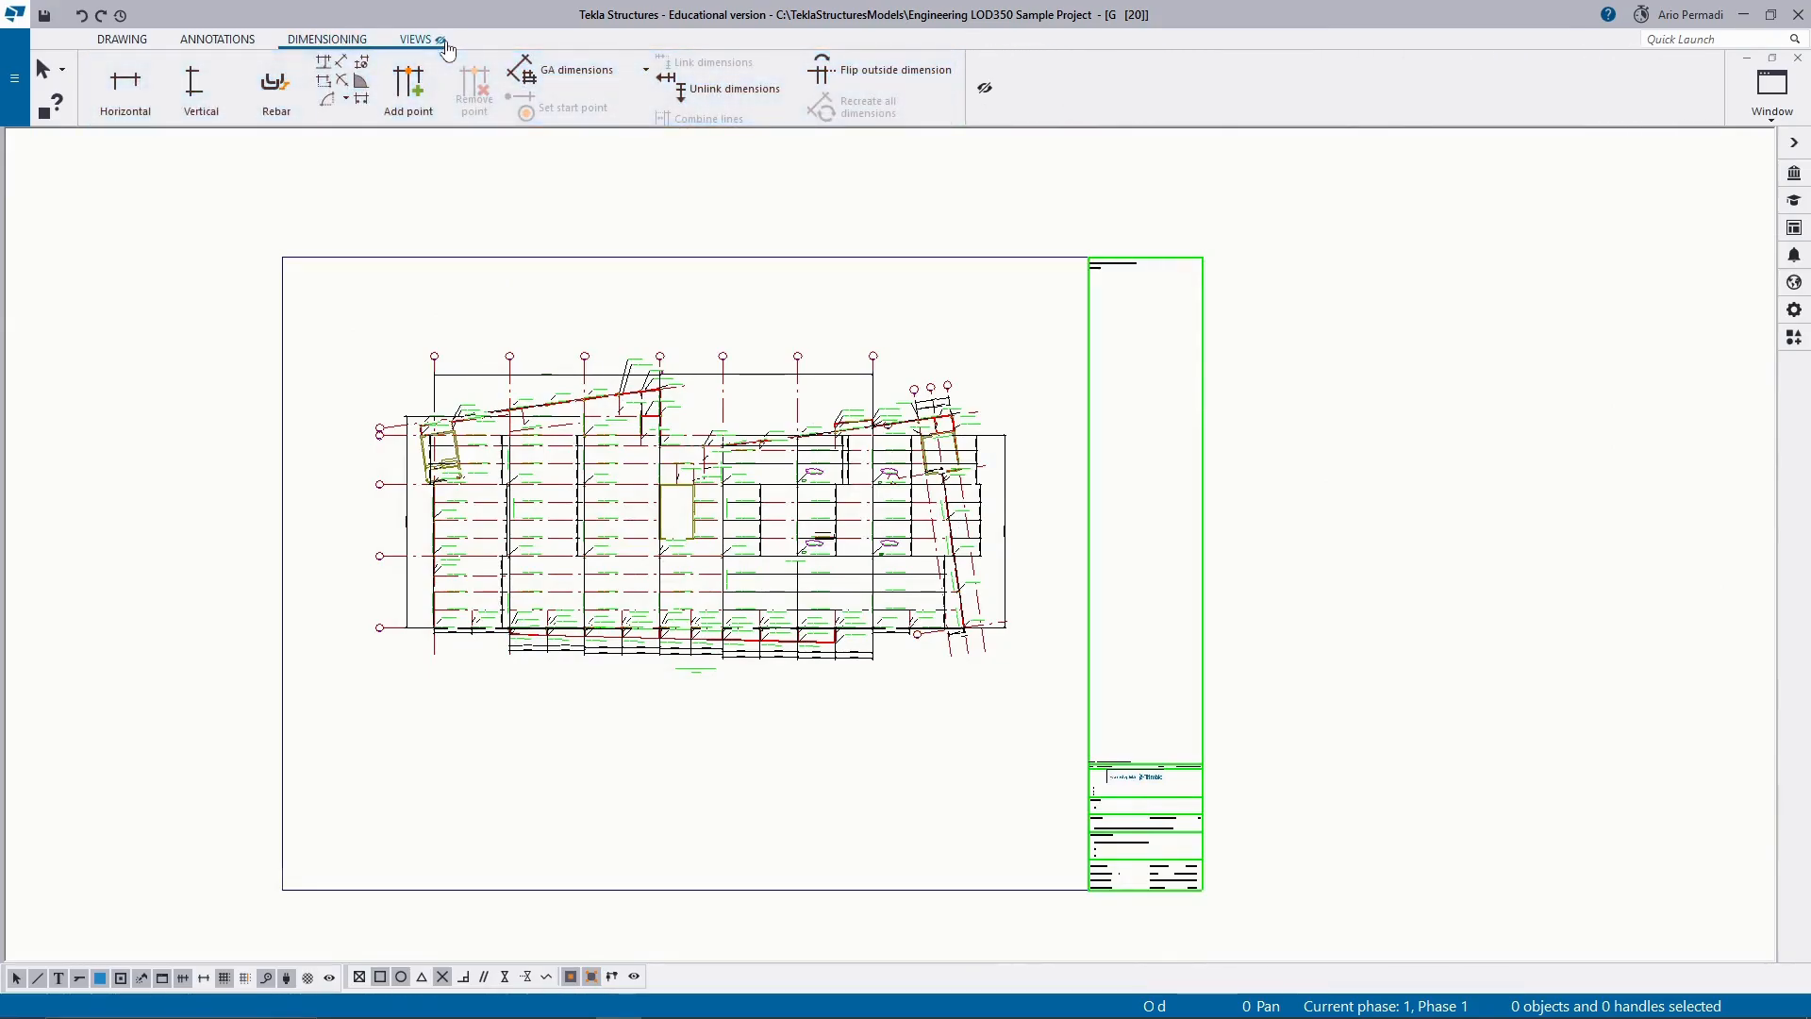
left_click(201, 42)
left_click(415, 41)
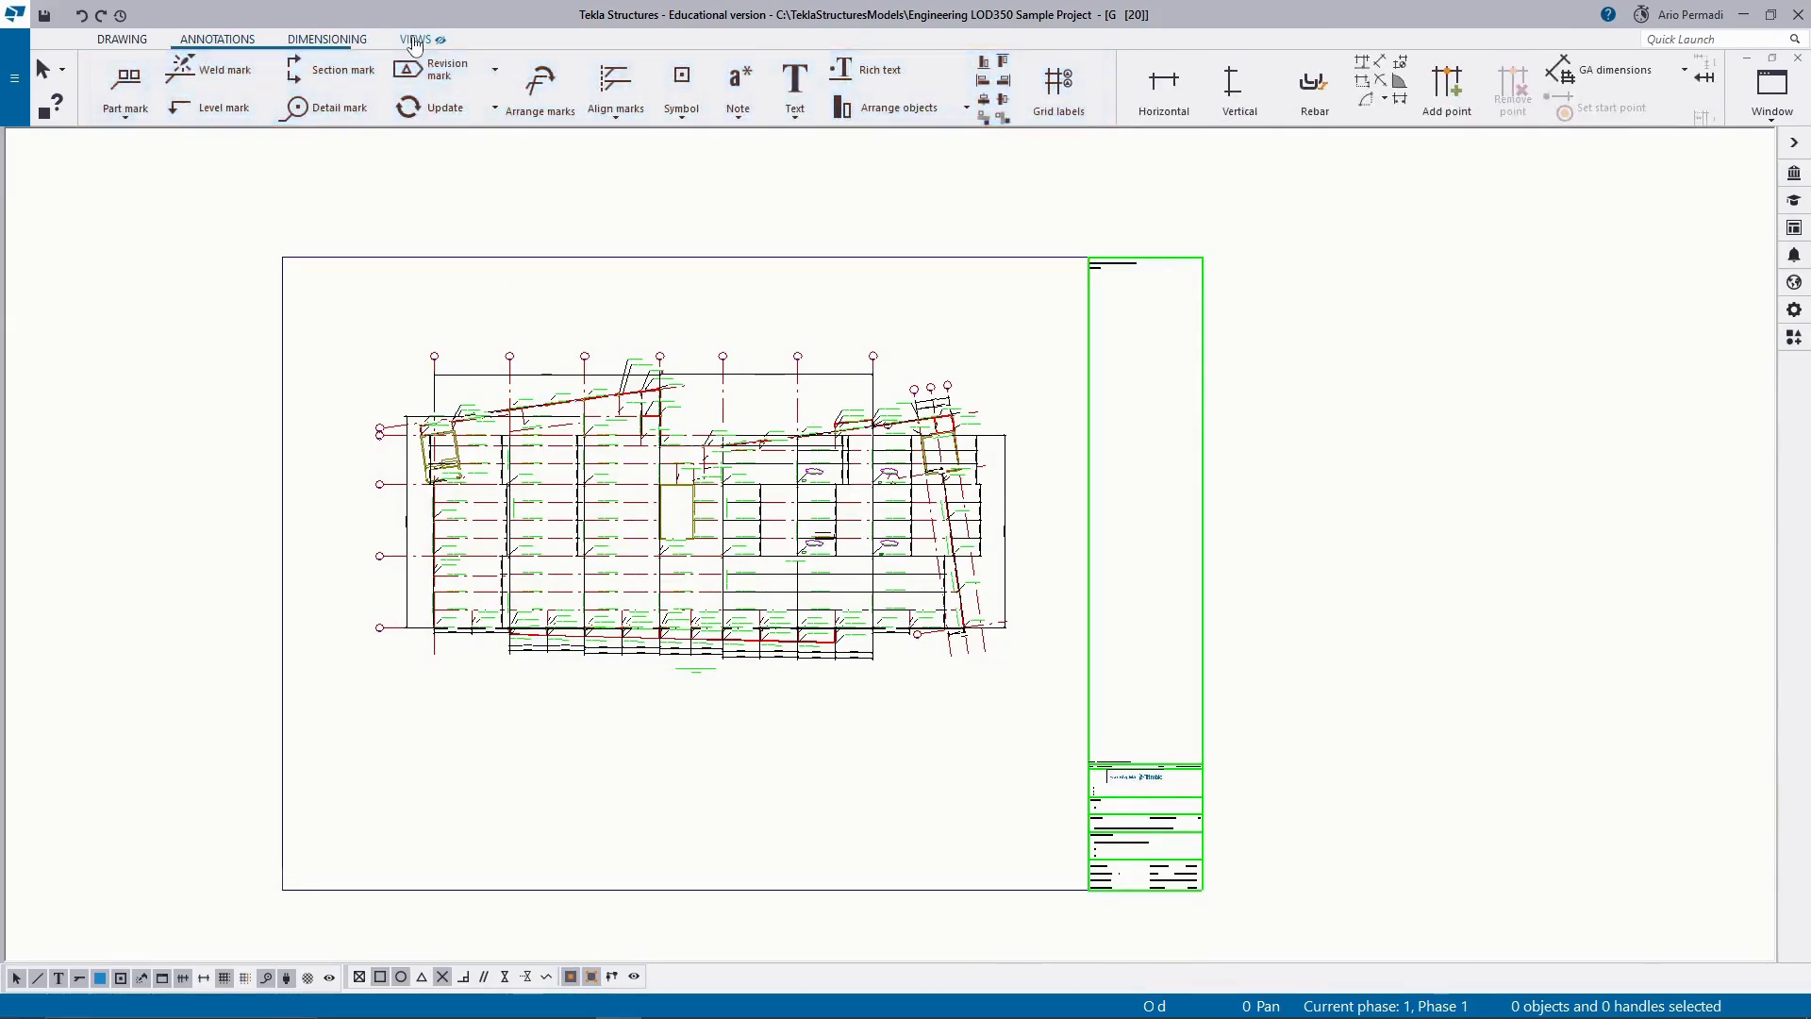
left_click(447, 42)
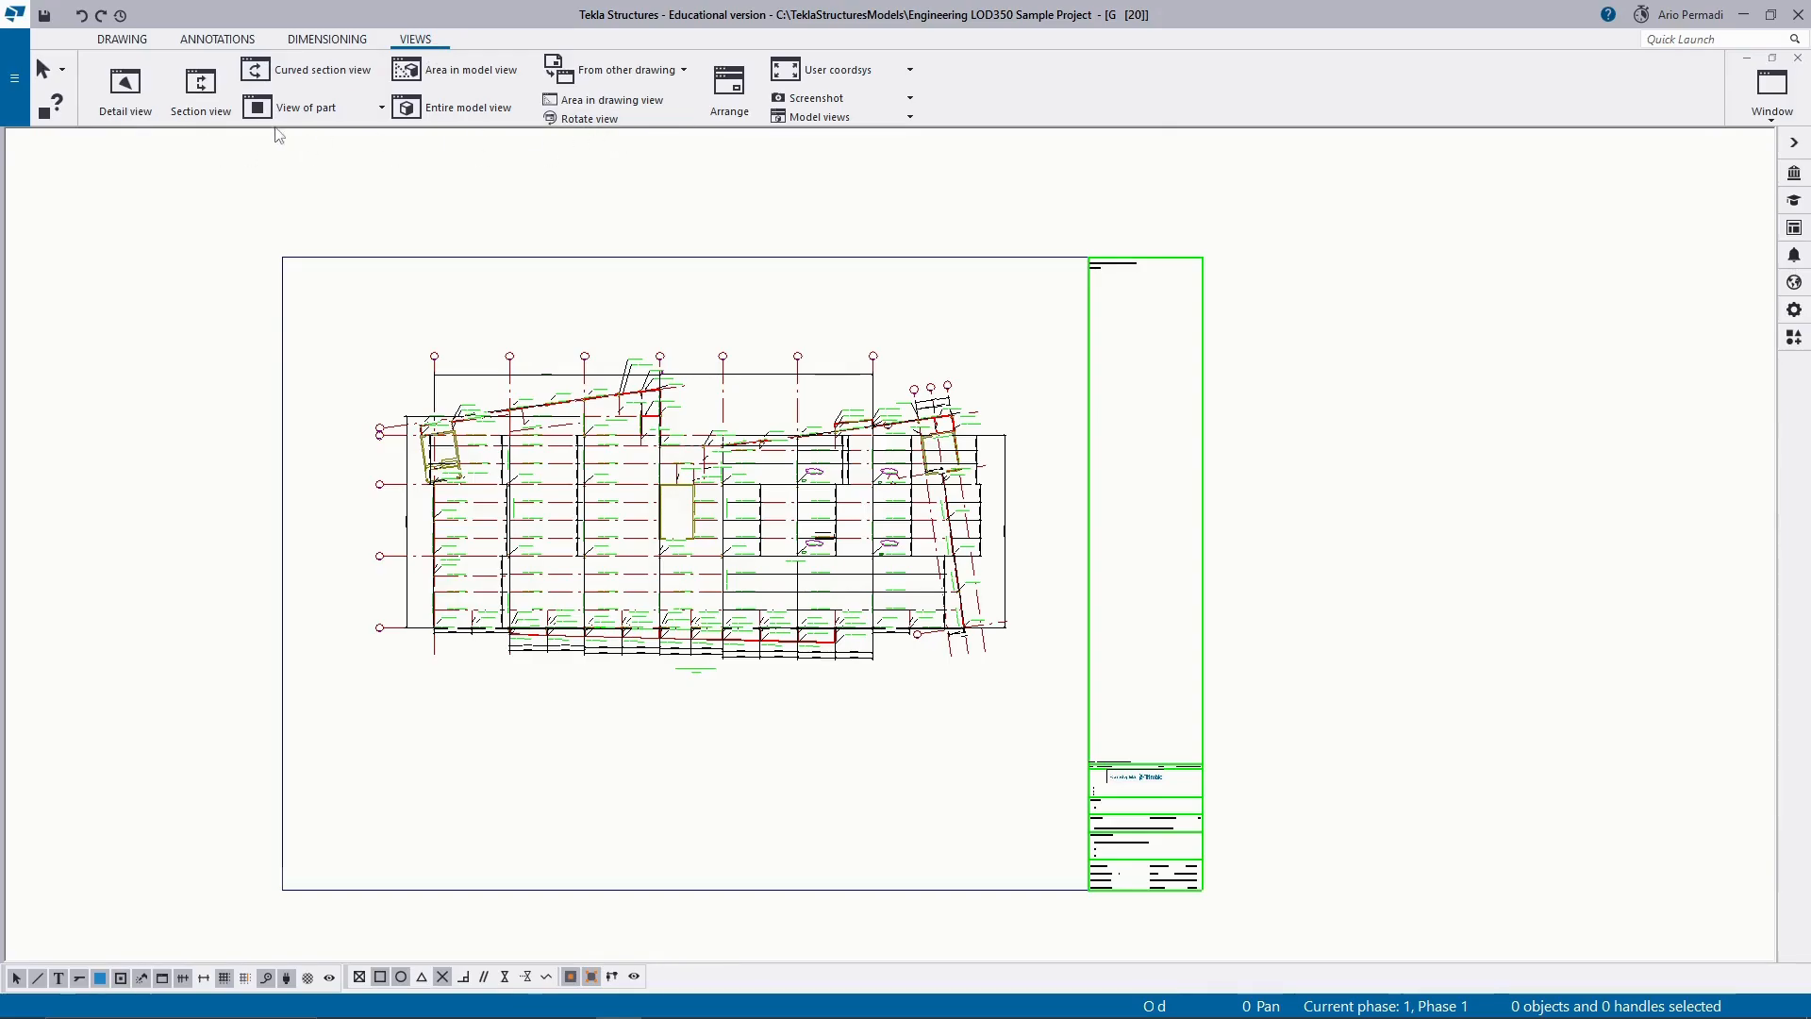
left_click(204, 104)
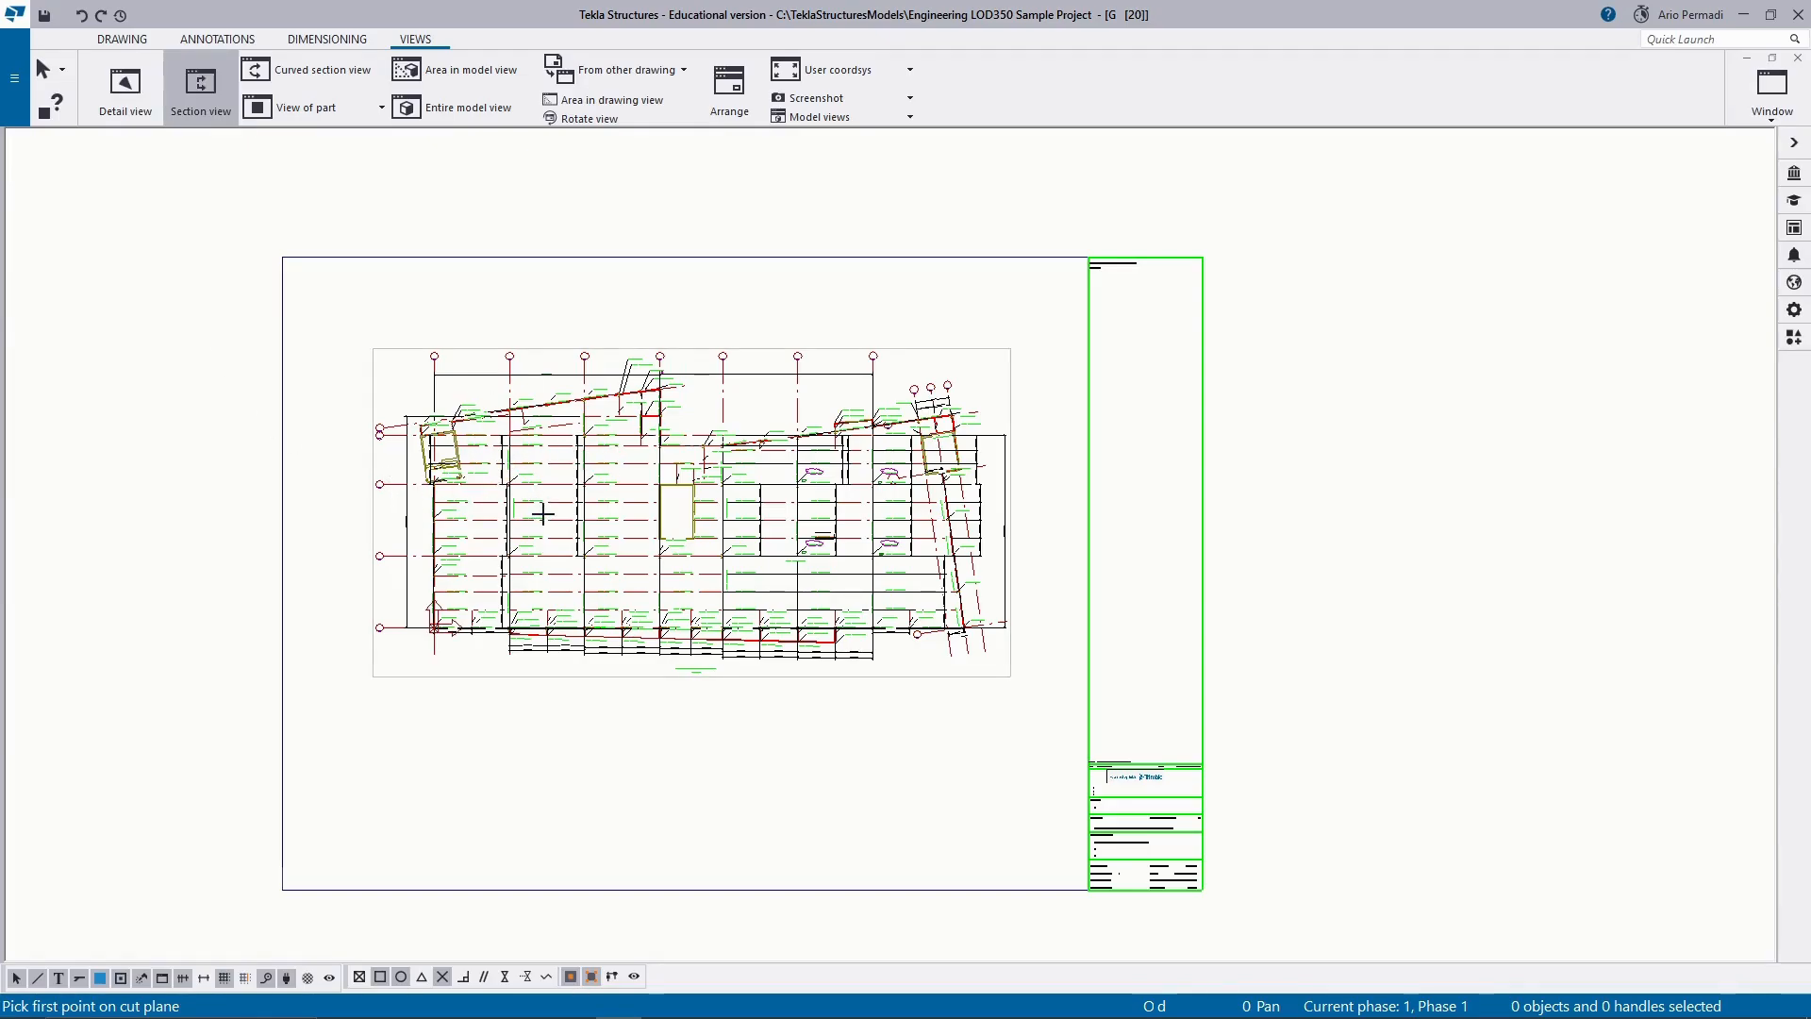
scroll(542, 513, "up", 4)
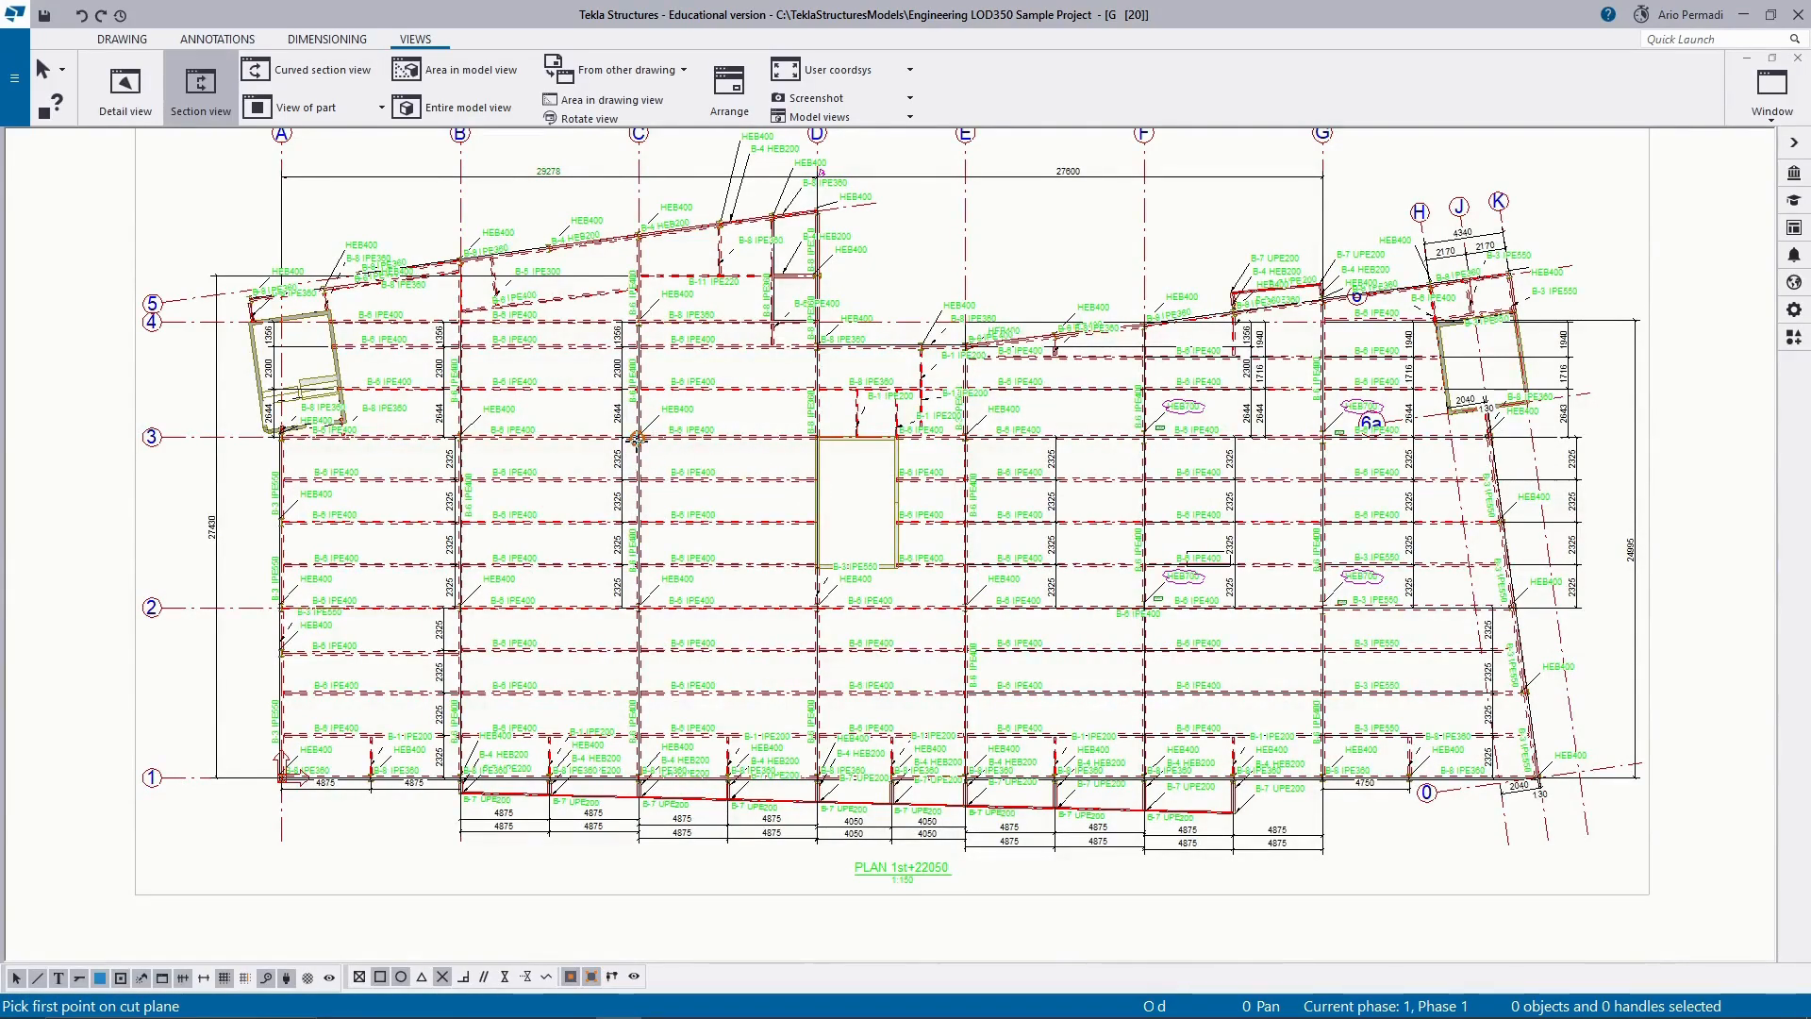
scroll(637, 439, "up", 4)
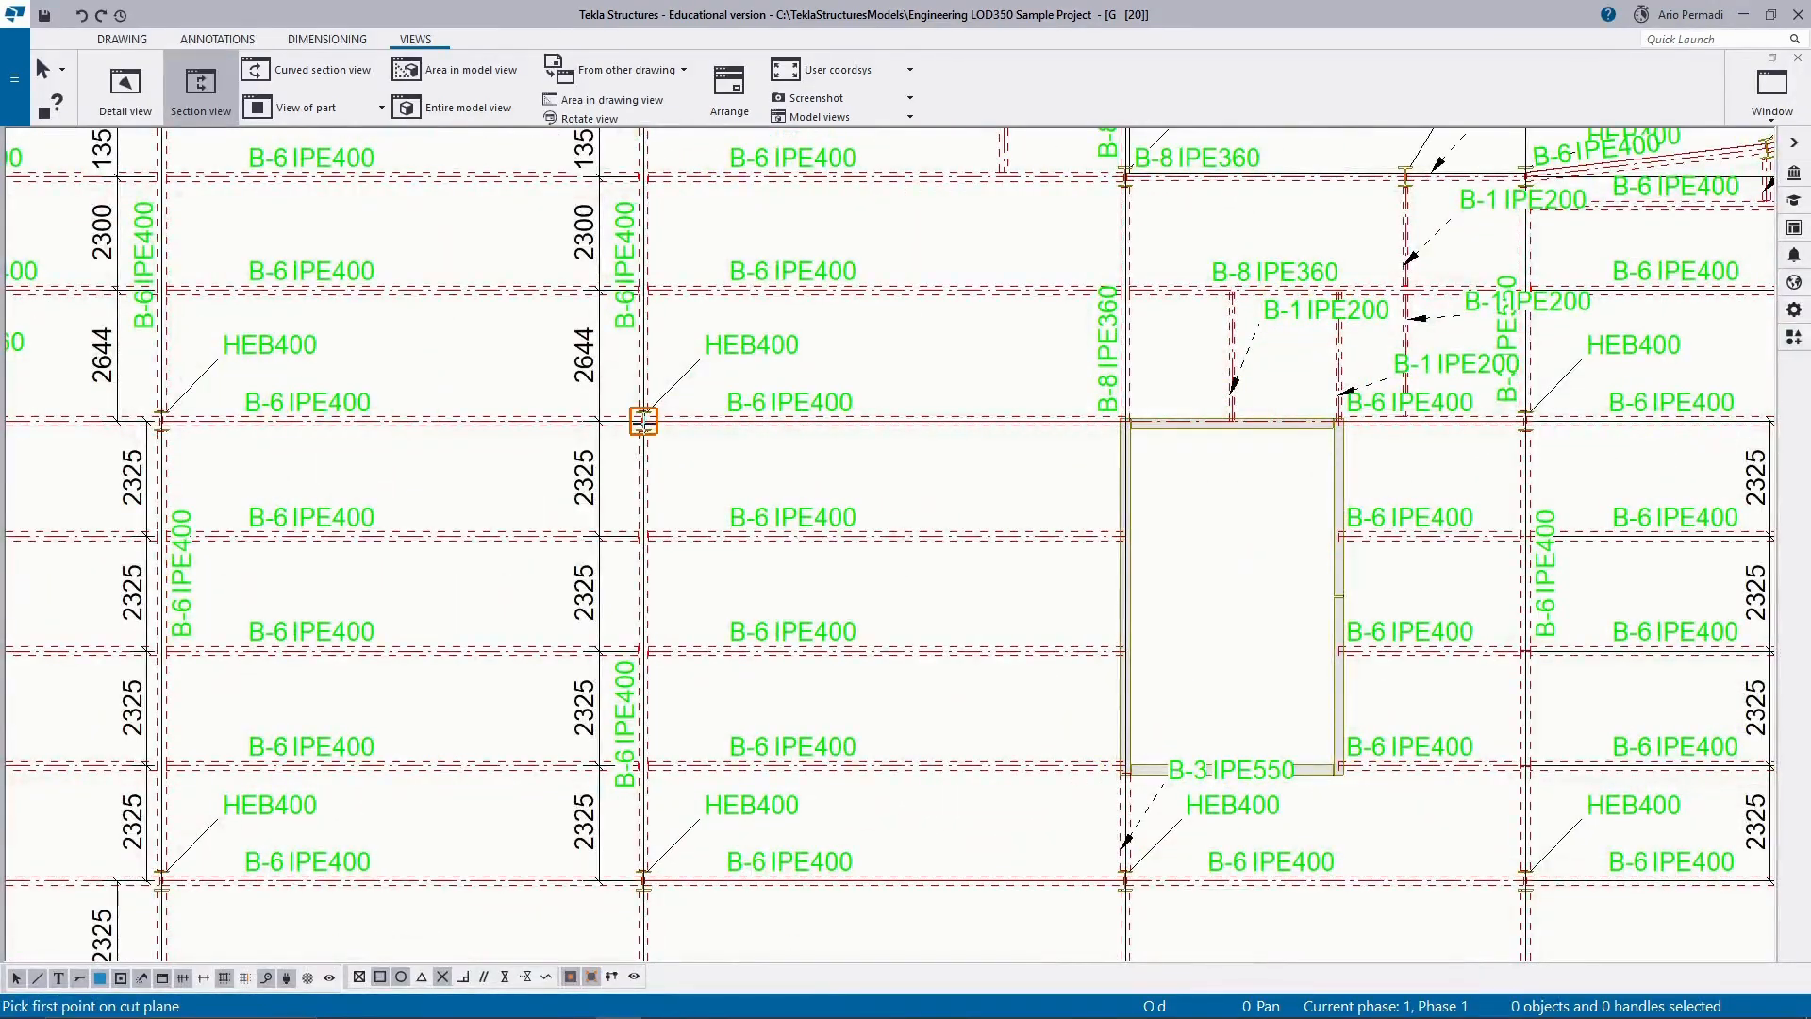
left_click(643, 421)
scroll(665, 592, "down", 2)
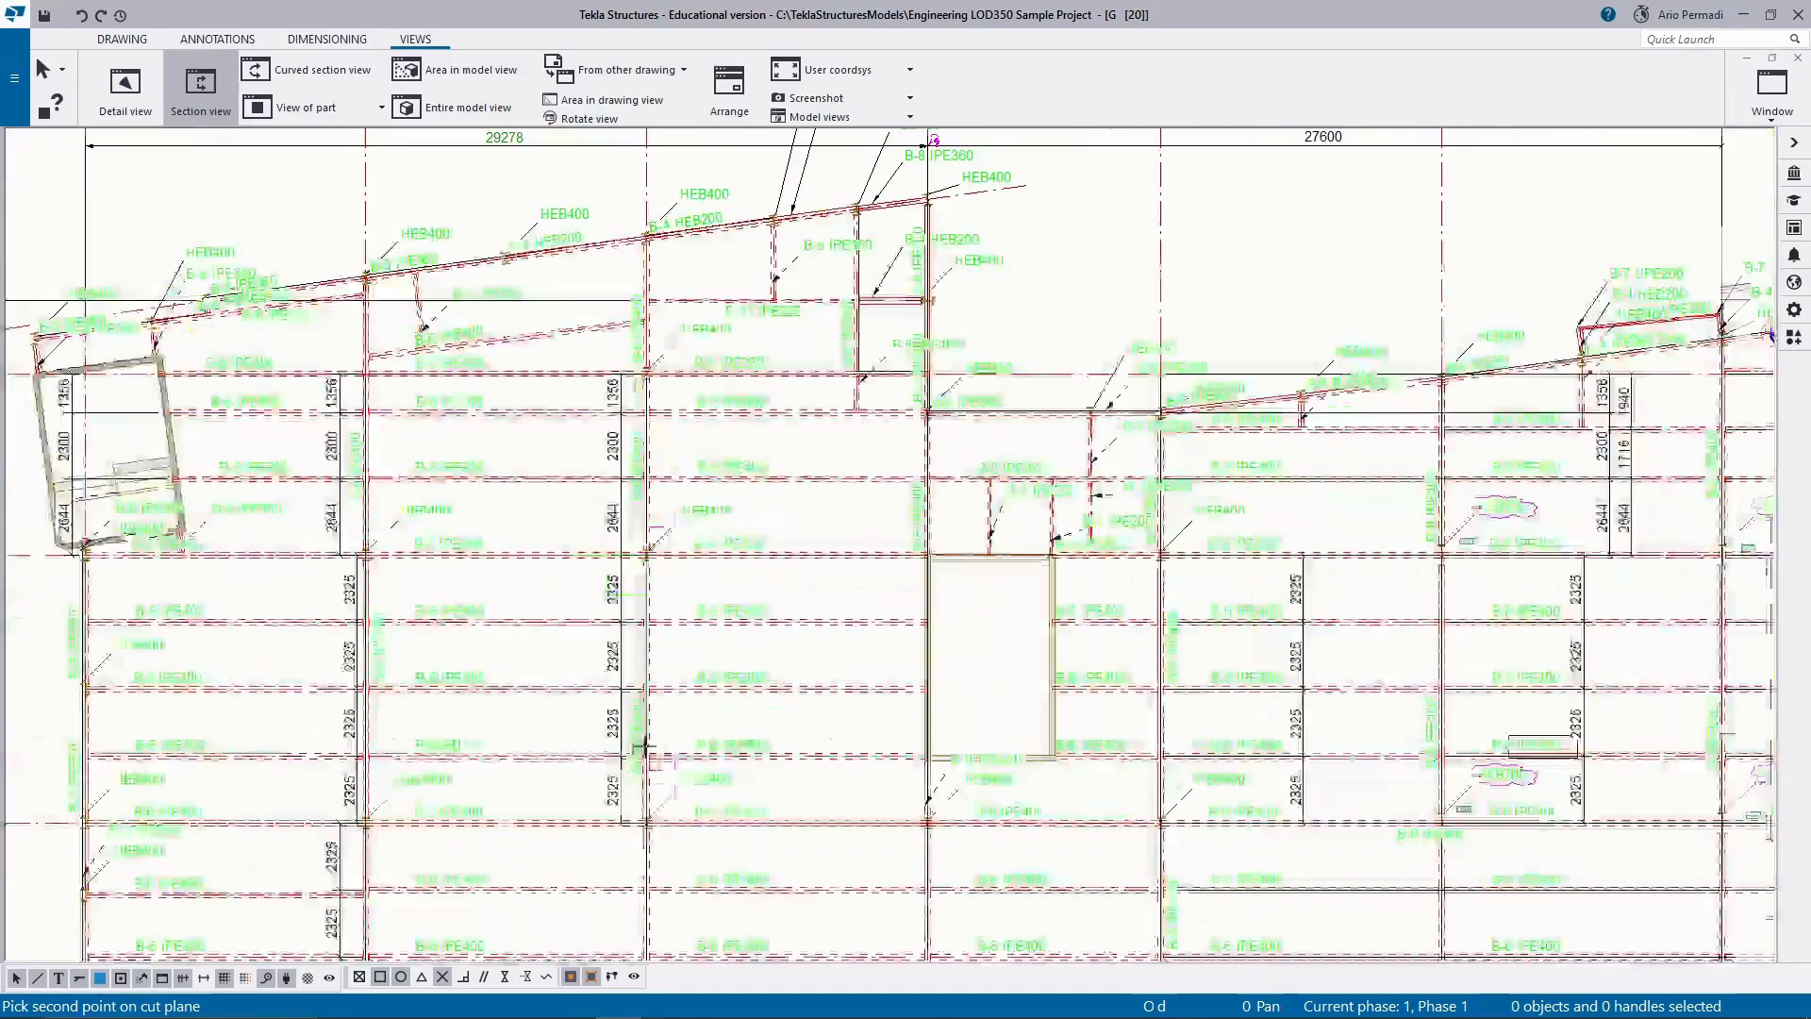
middle_click_drag(666, 593, 682, 184)
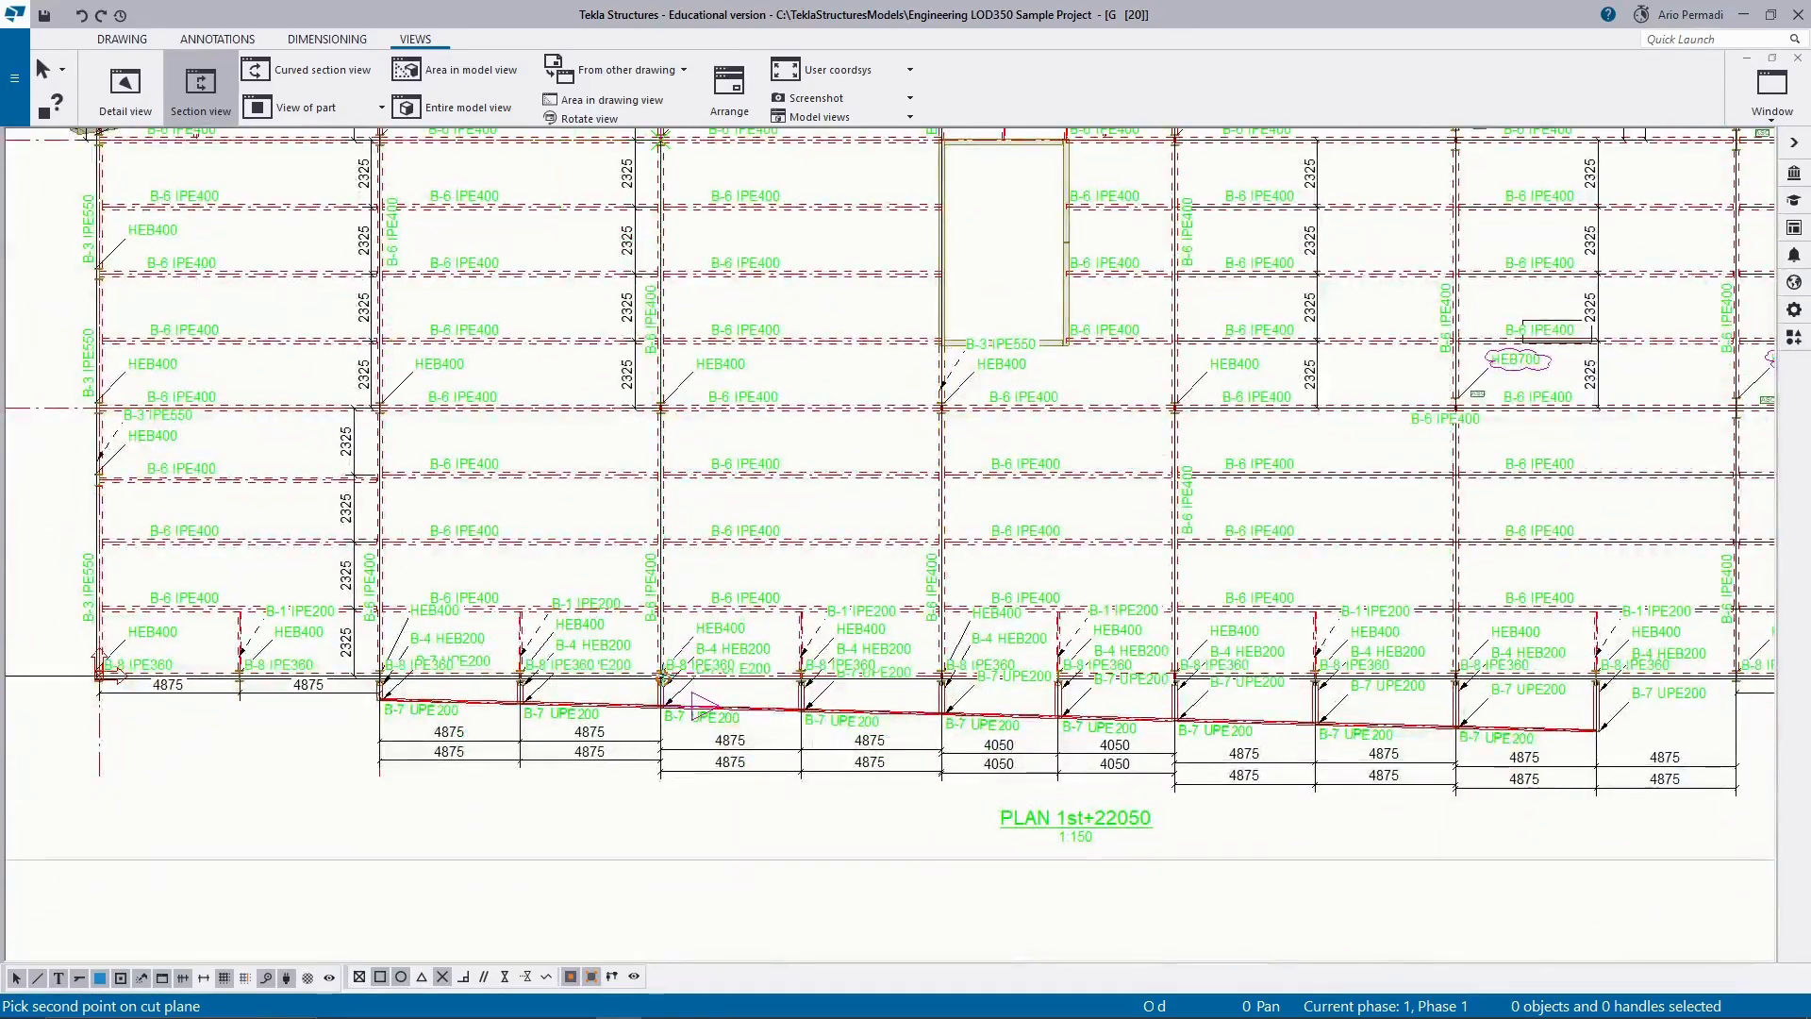
scroll(664, 673, "up", 5)
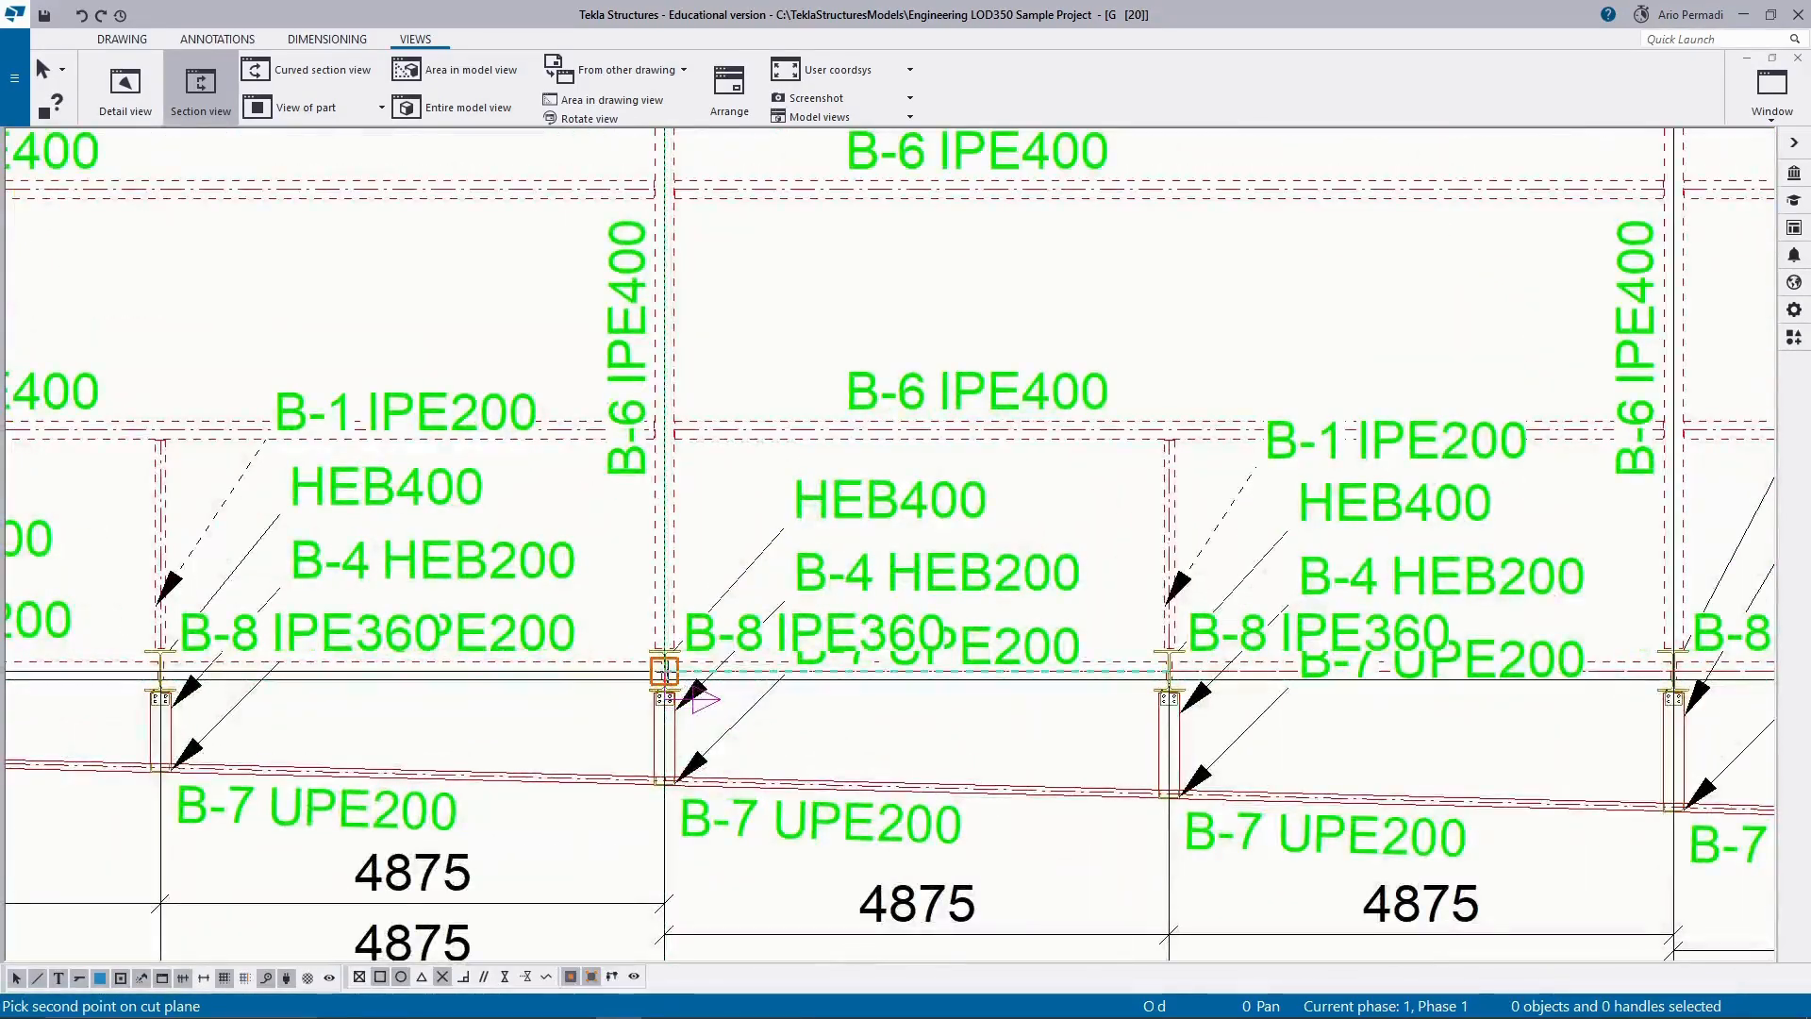
left_click(664, 670)
Define the section's cut box along grid C from the first secondary beam above grid 1 up to grid 2.
scroll(658, 355, "down", 3)
middle_click_drag(660, 260, 672, 557)
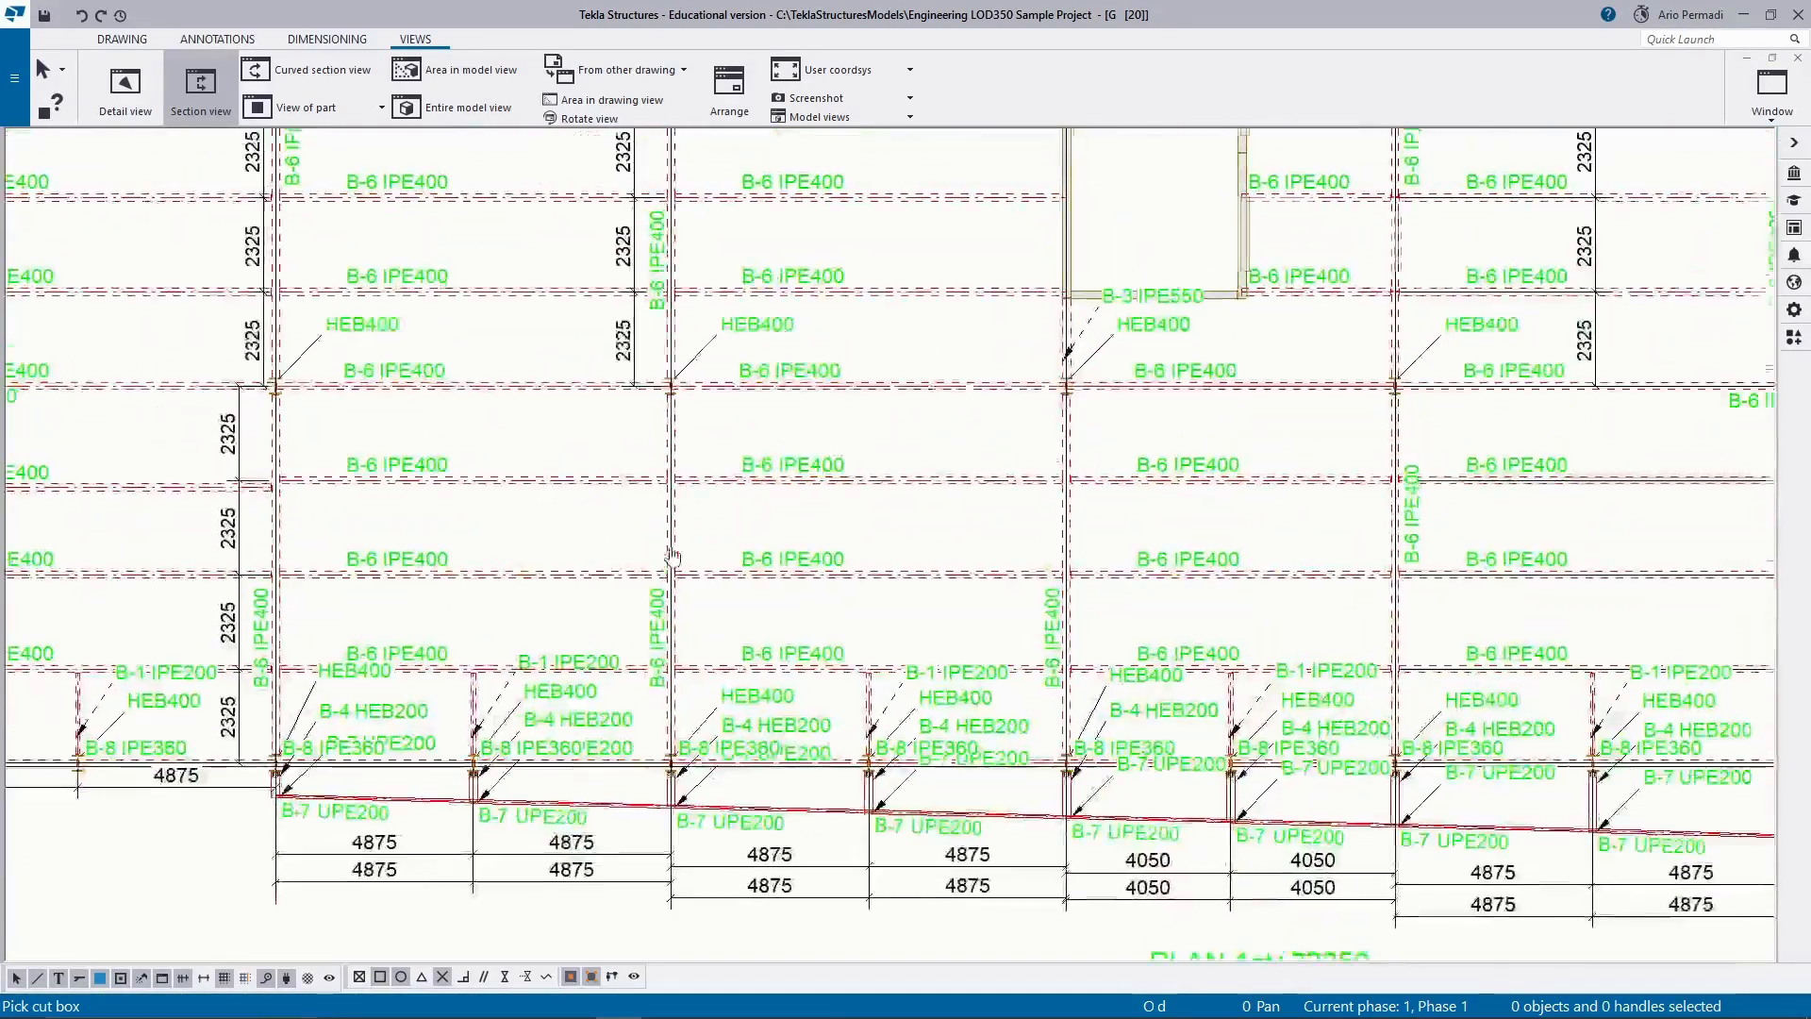
scroll(673, 556, "down", 3)
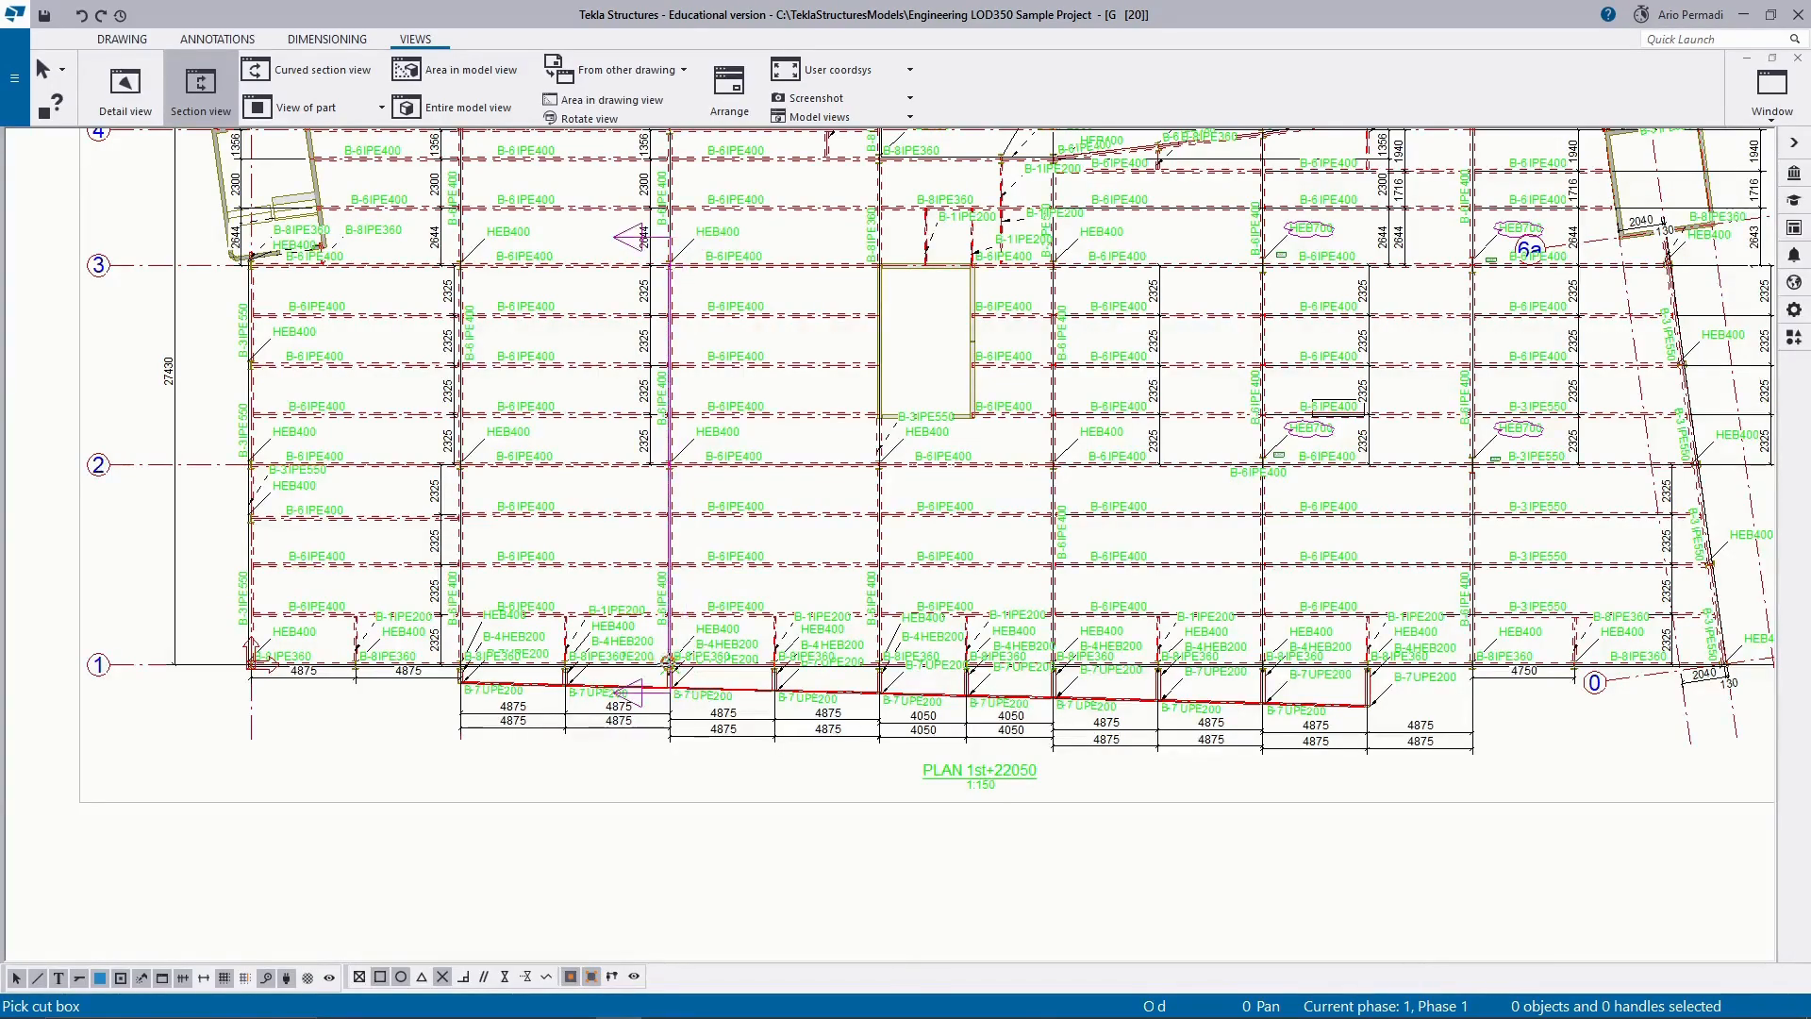
scroll(671, 663, "up", 2)
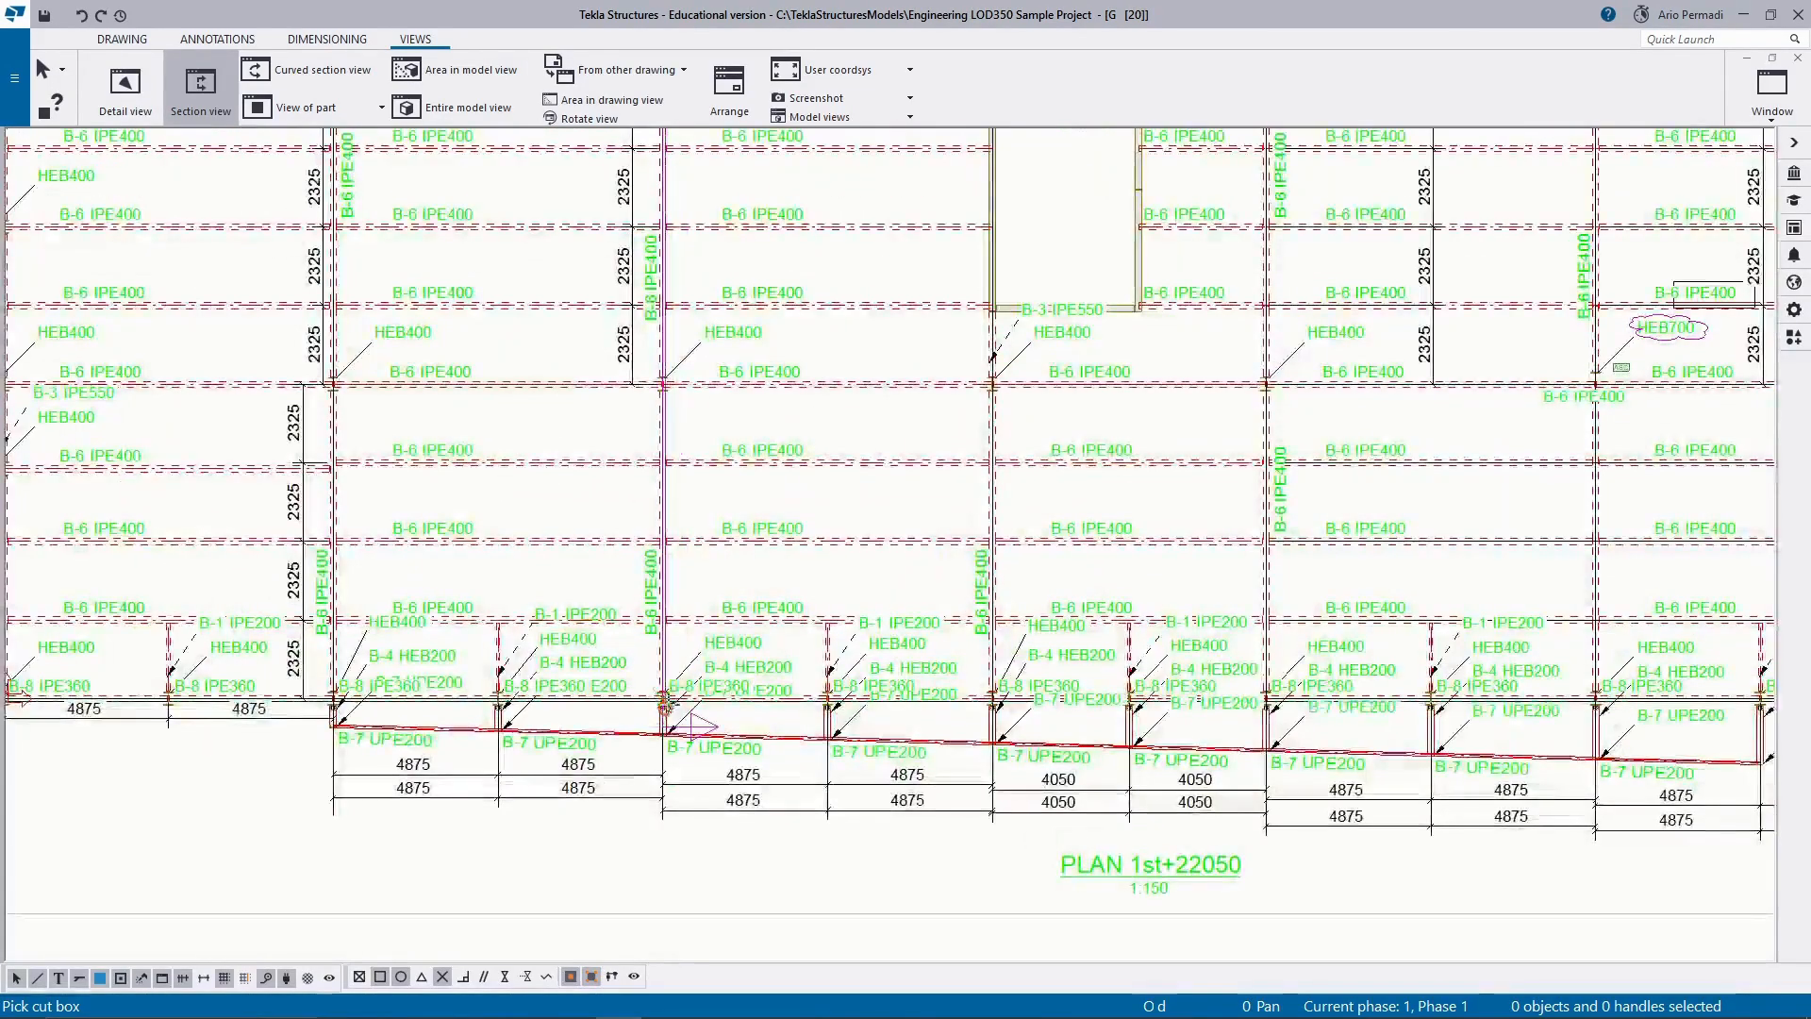
scroll(663, 698, "up", 1)
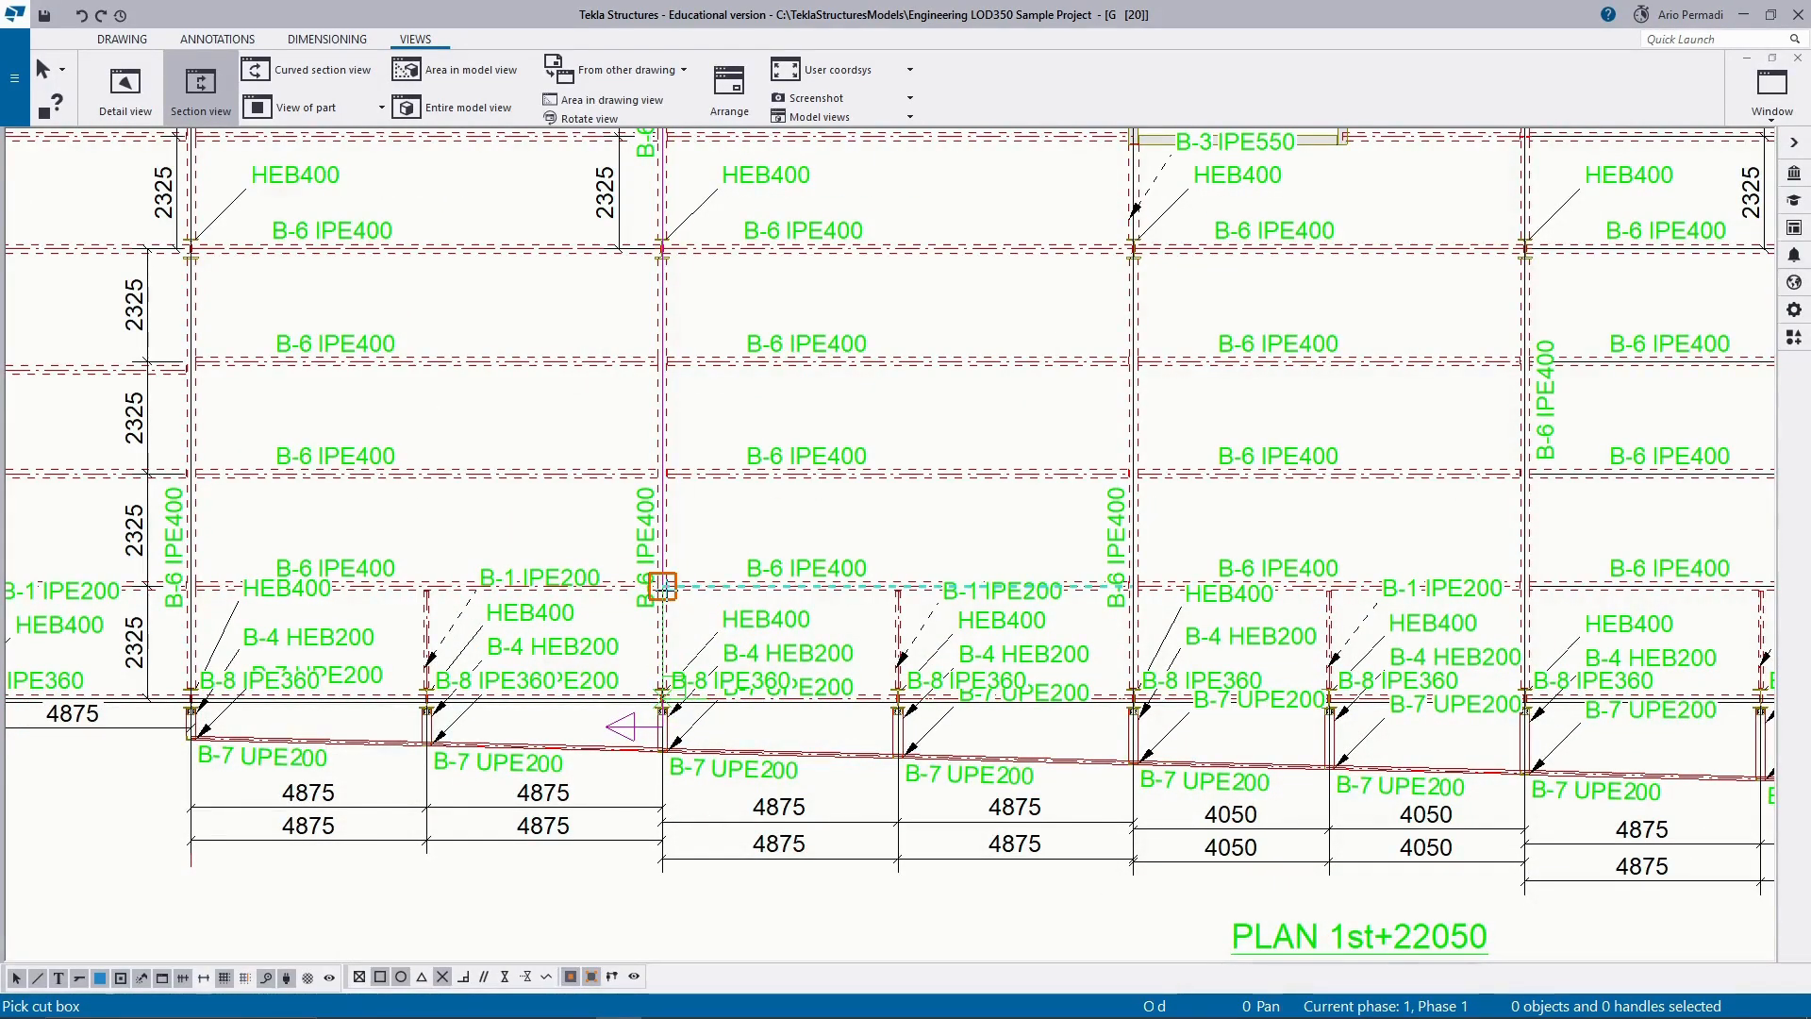
middle_click_drag(698, 273, 691, 640)
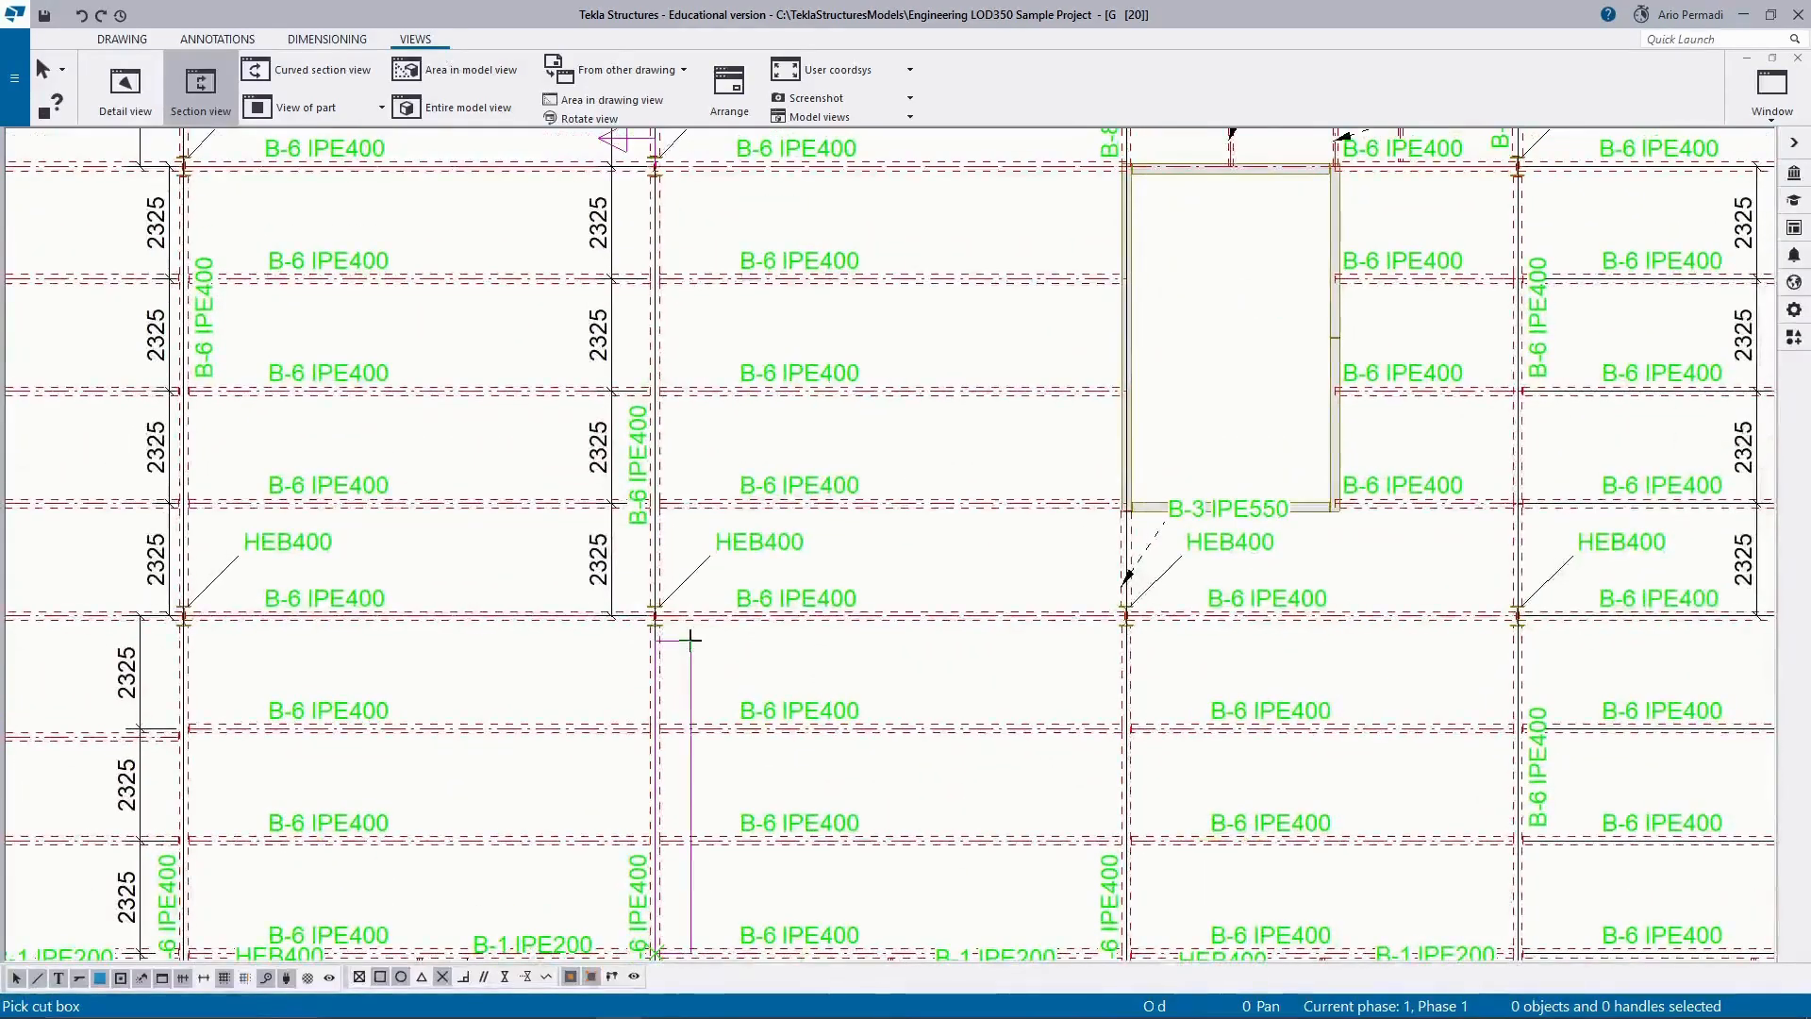
scroll(690, 640, "down", 1)
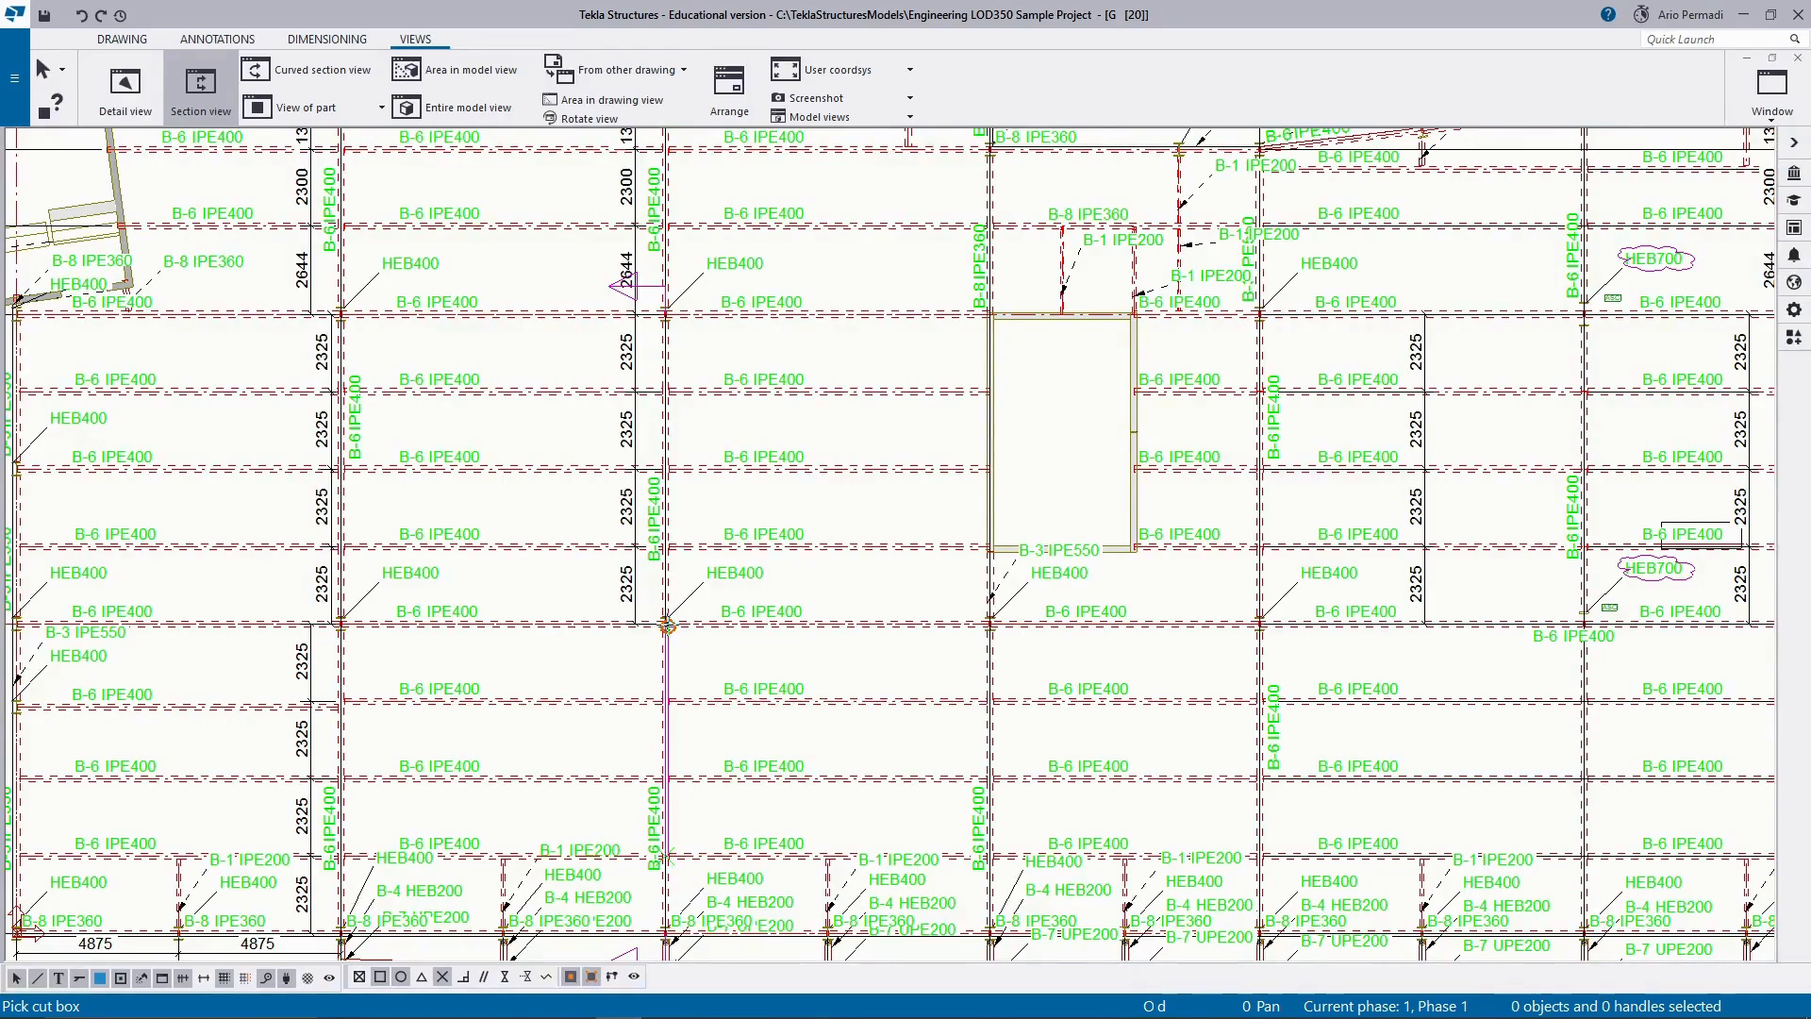
scroll(667, 622, "up", 2)
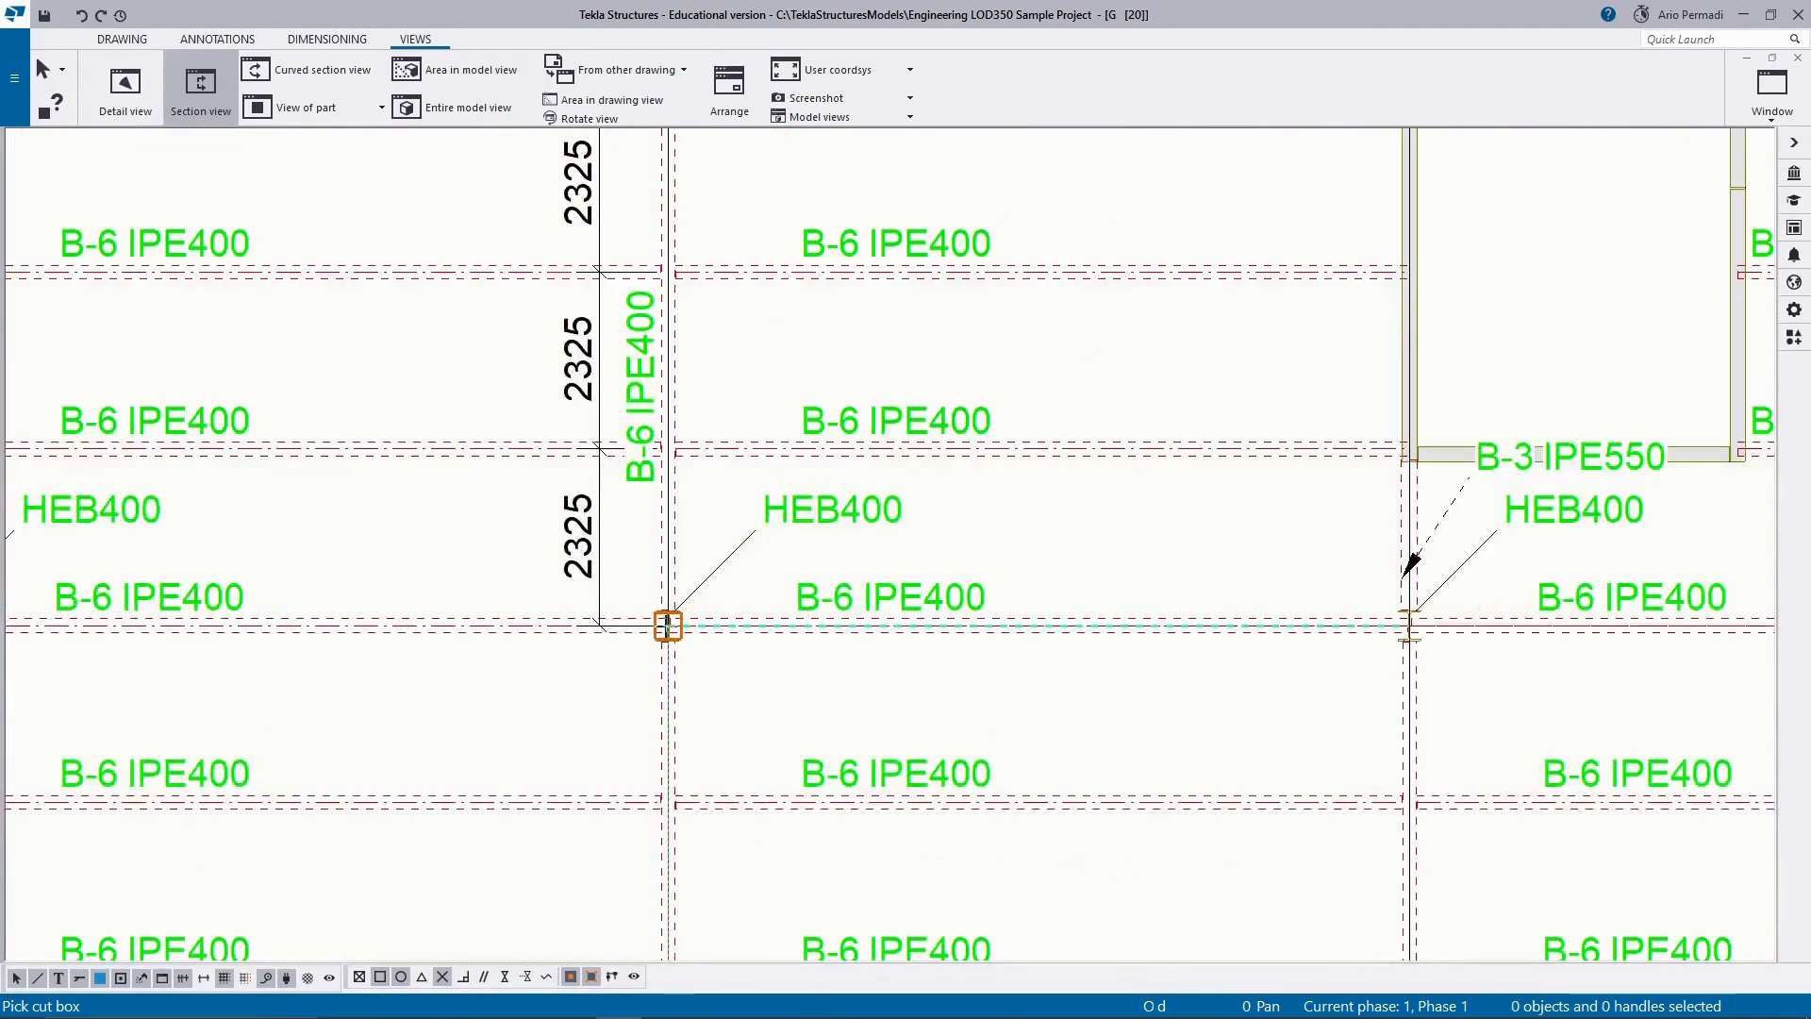
left_click(667, 626)
Place the section view in the empty sheet area below the plan view.
scroll(586, 673, "down", 2)
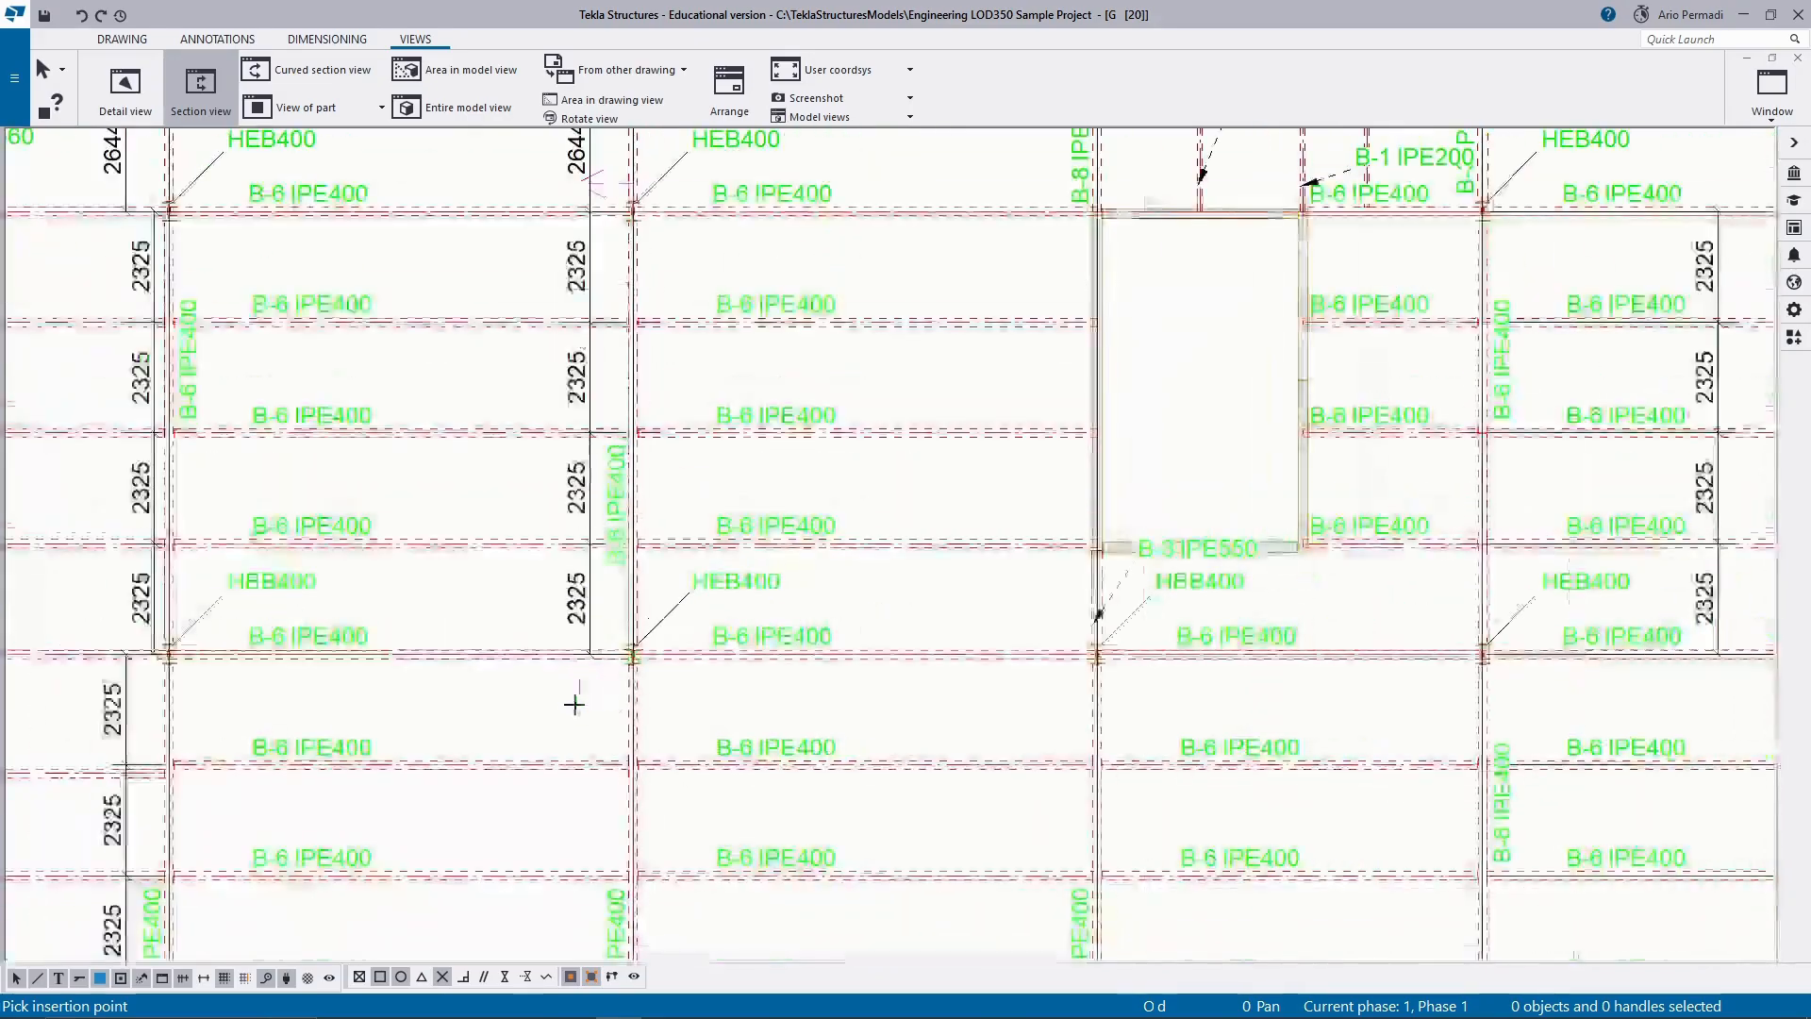
scroll(613, 566, "down", 1)
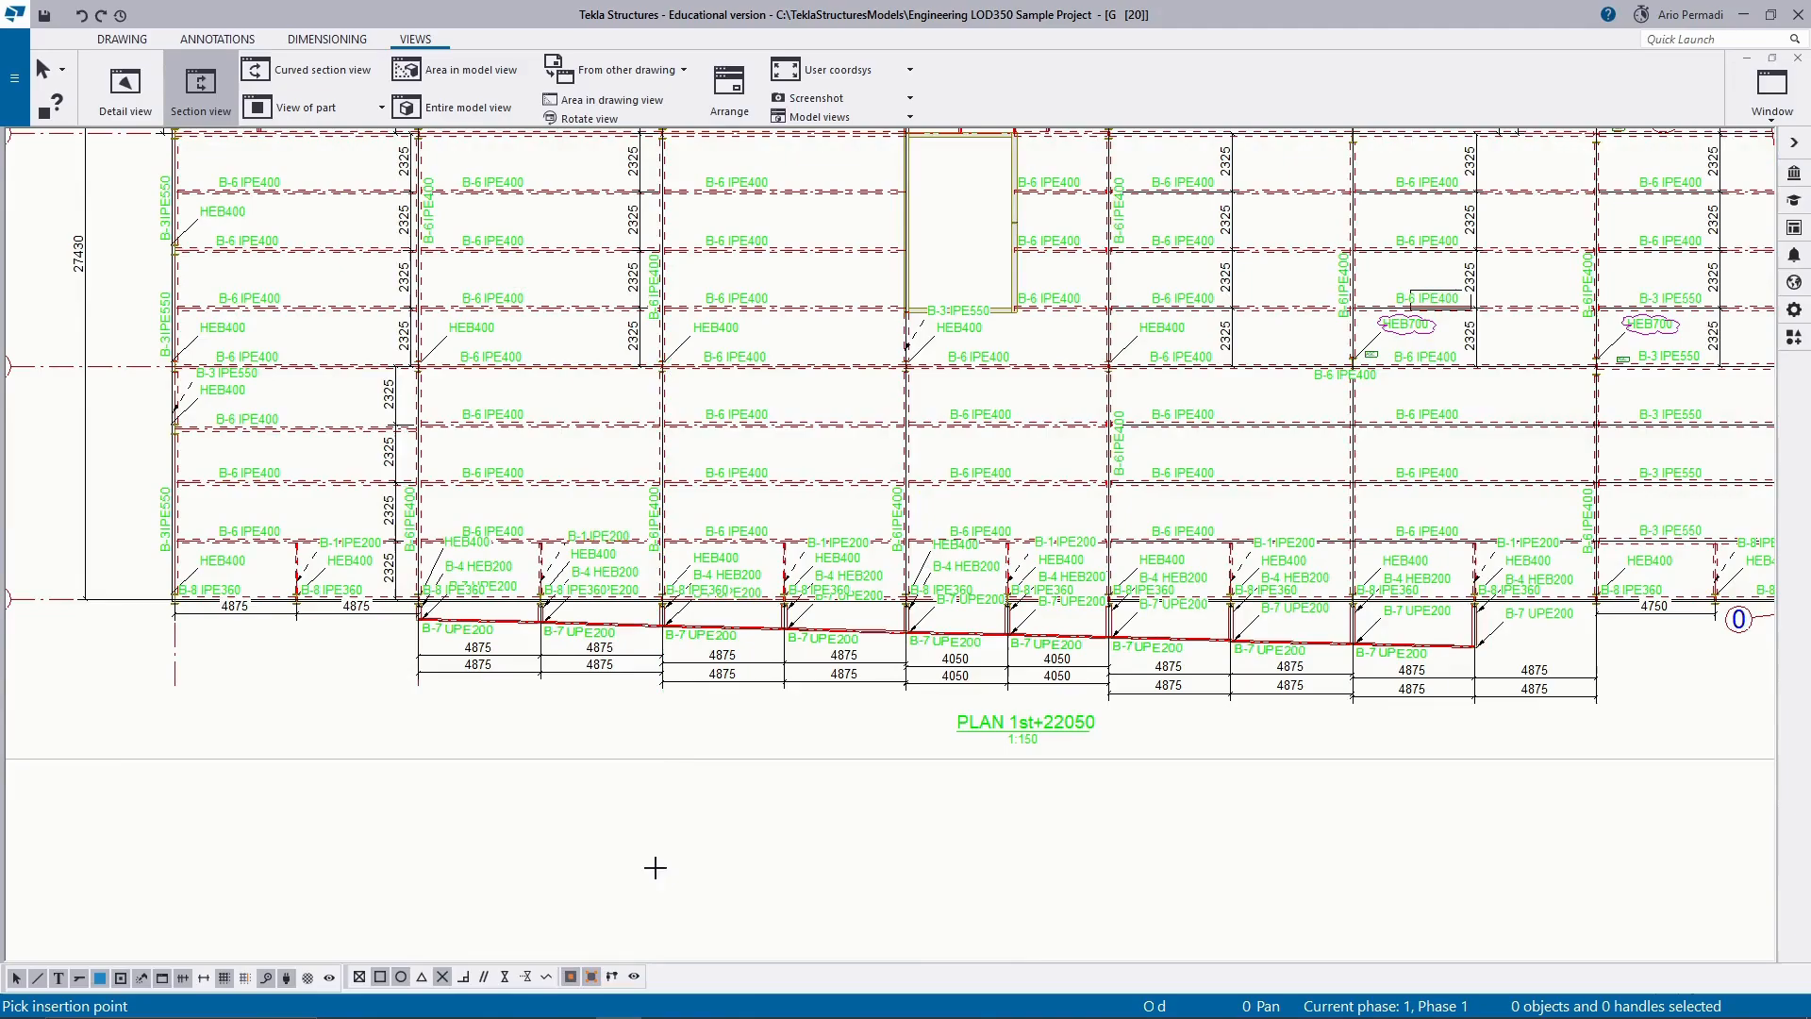
scroll(688, 648, "down", 1)
scroll(614, 720, "down", 1)
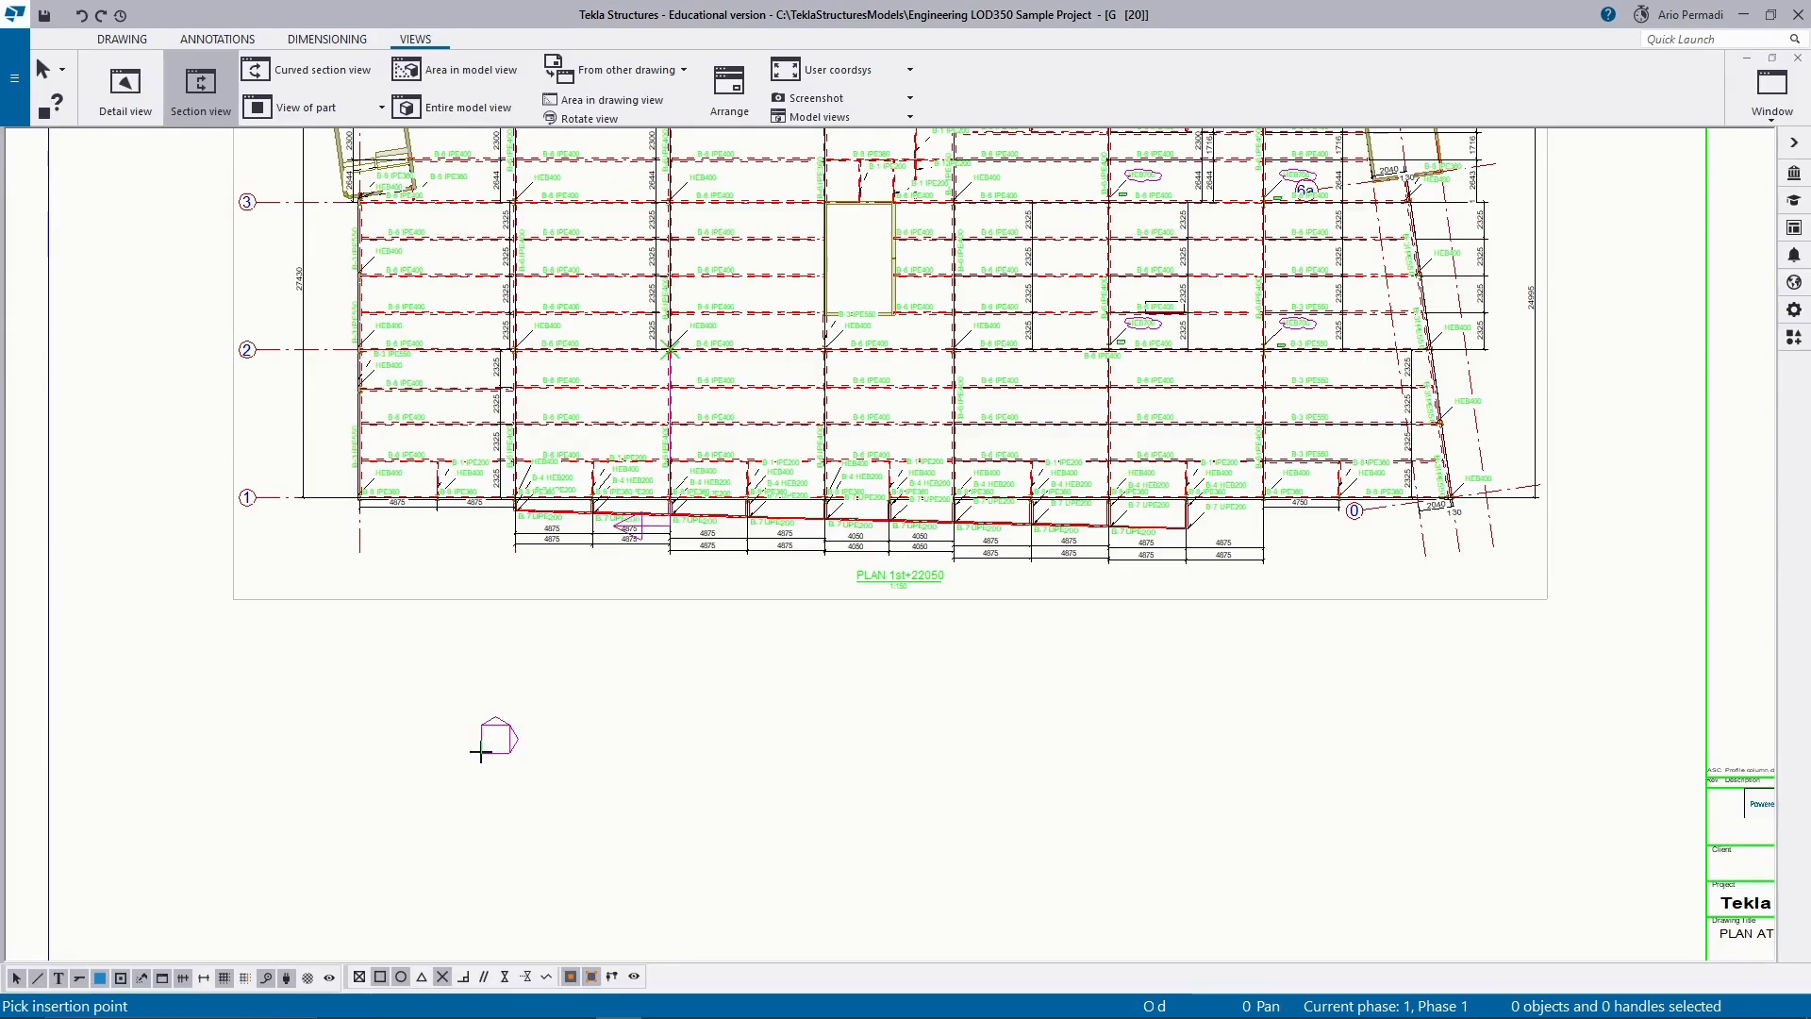
scroll(481, 752, "down", 1)
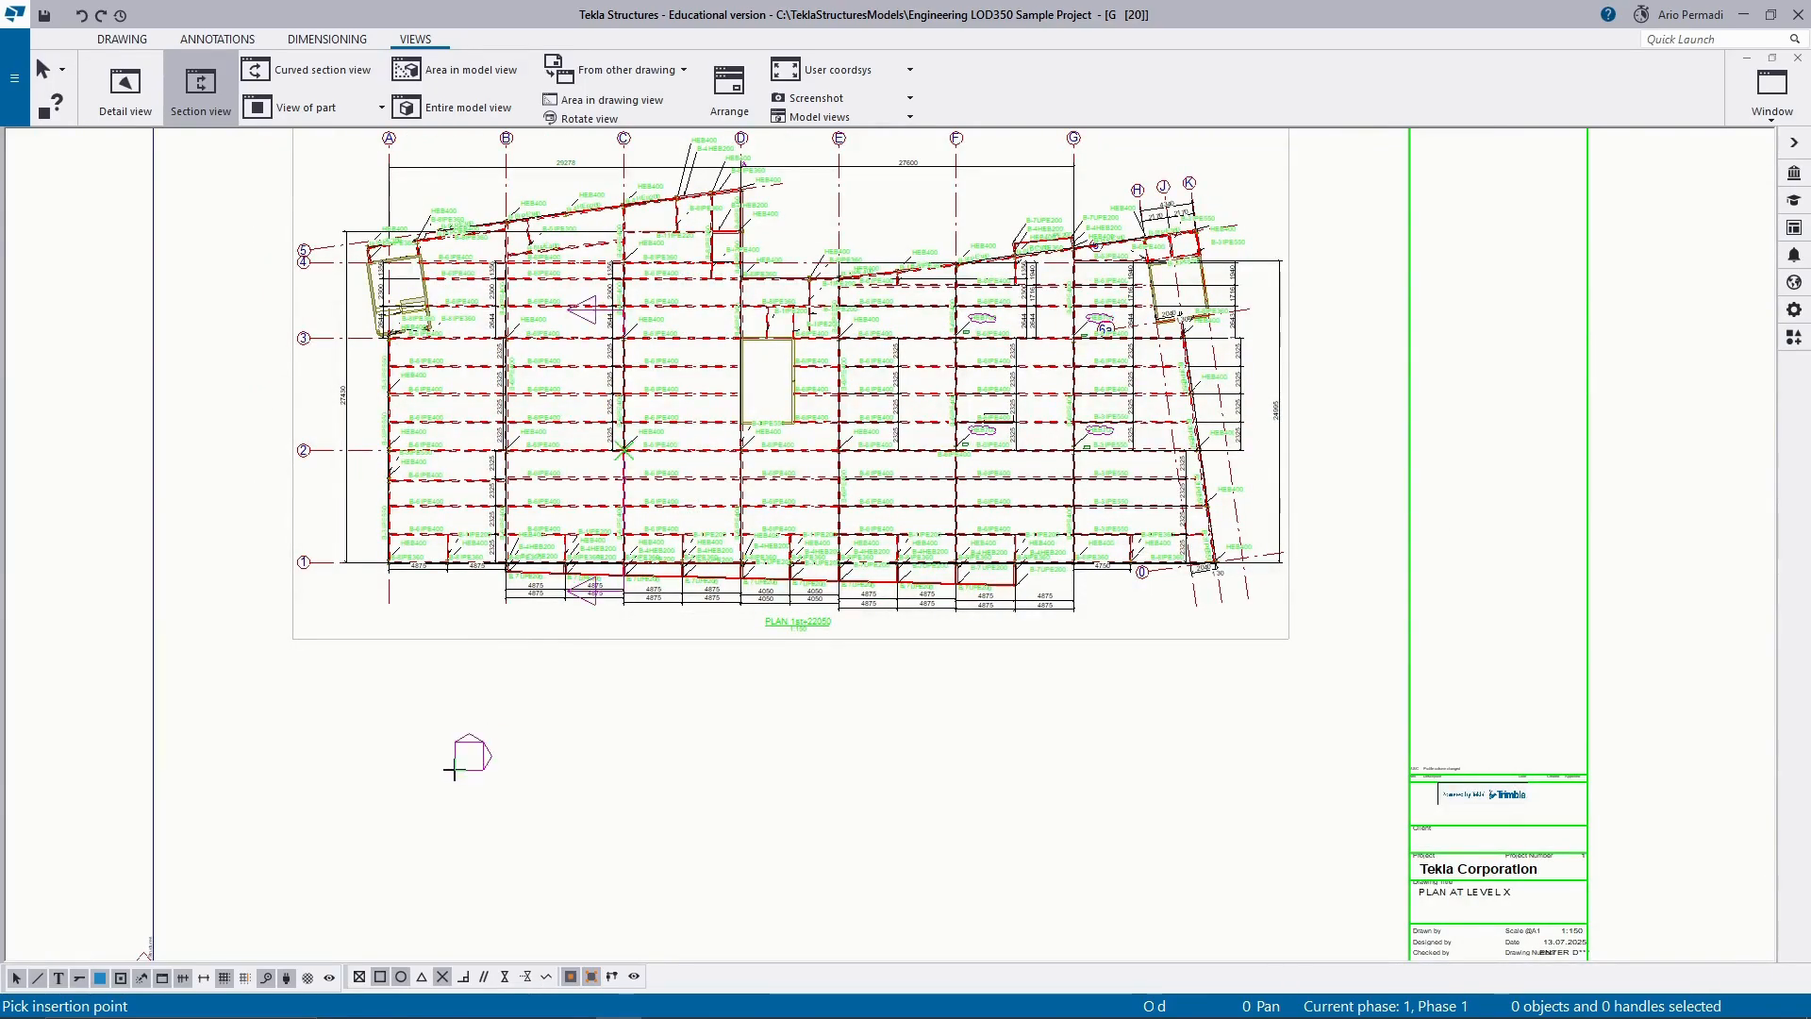
left_click(456, 772)
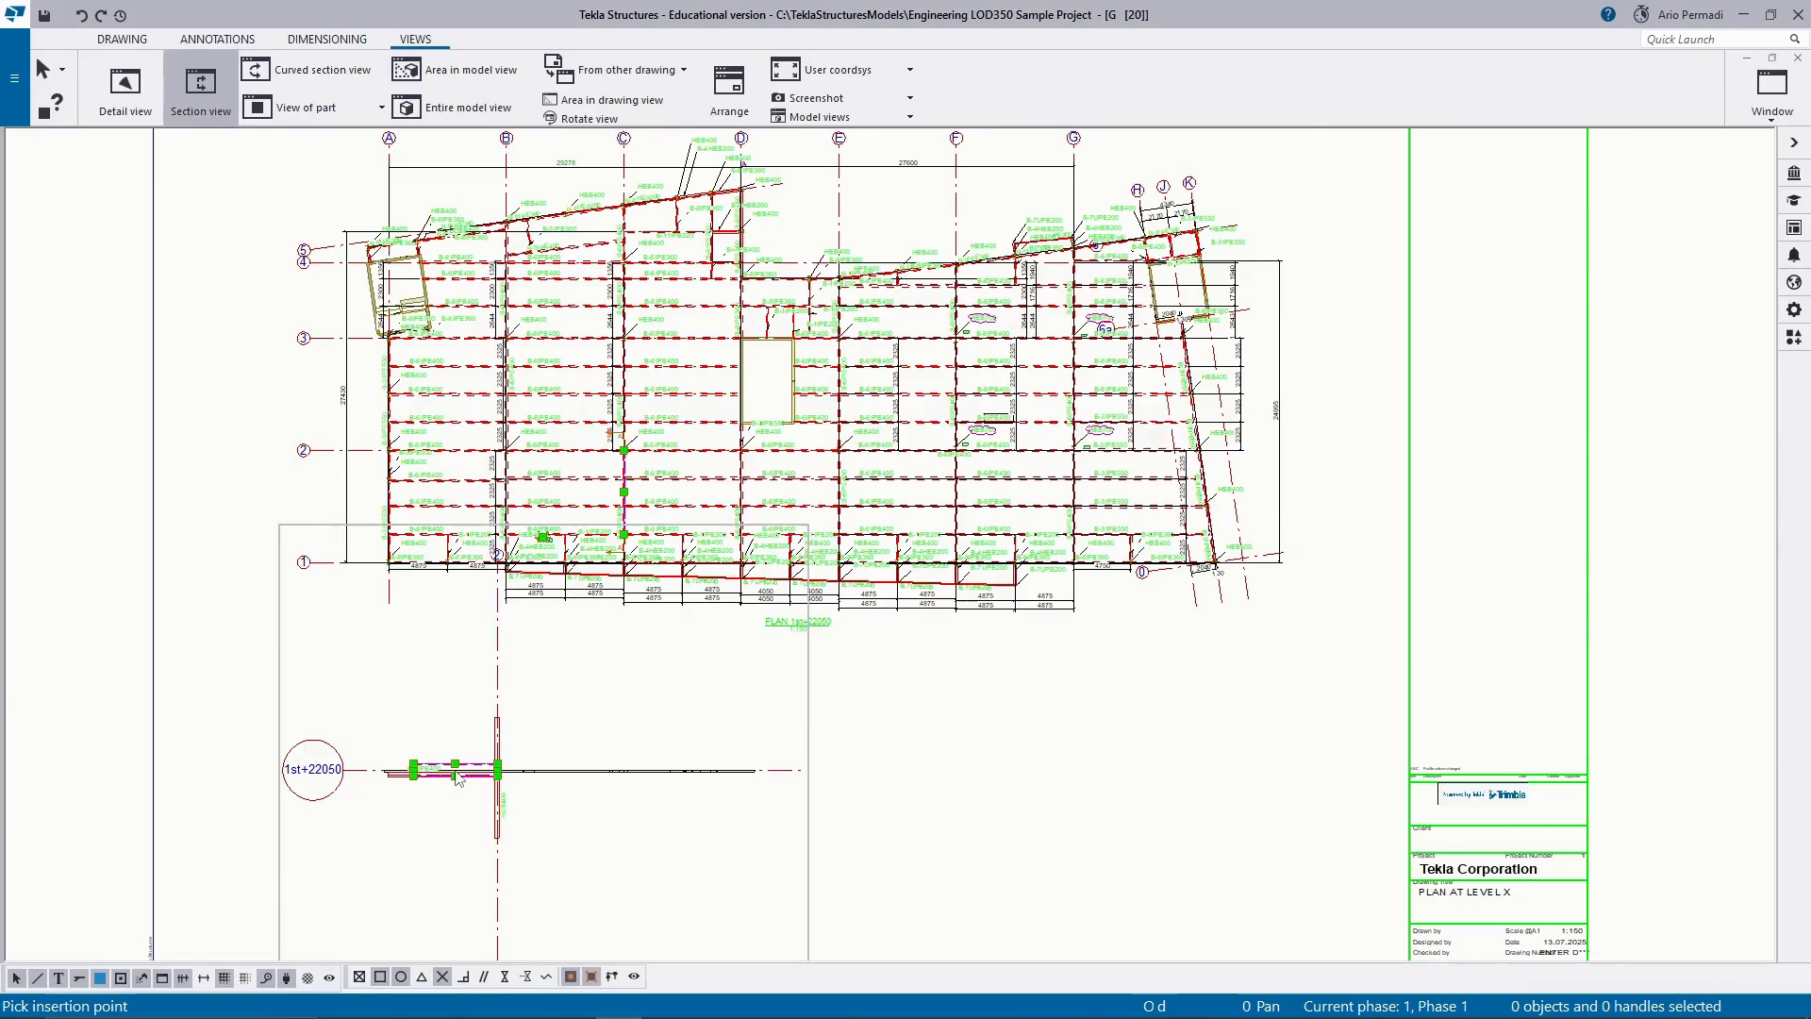
Check the placed section view below the plan and undo its creation.
scroll(354, 813, "up", 3)
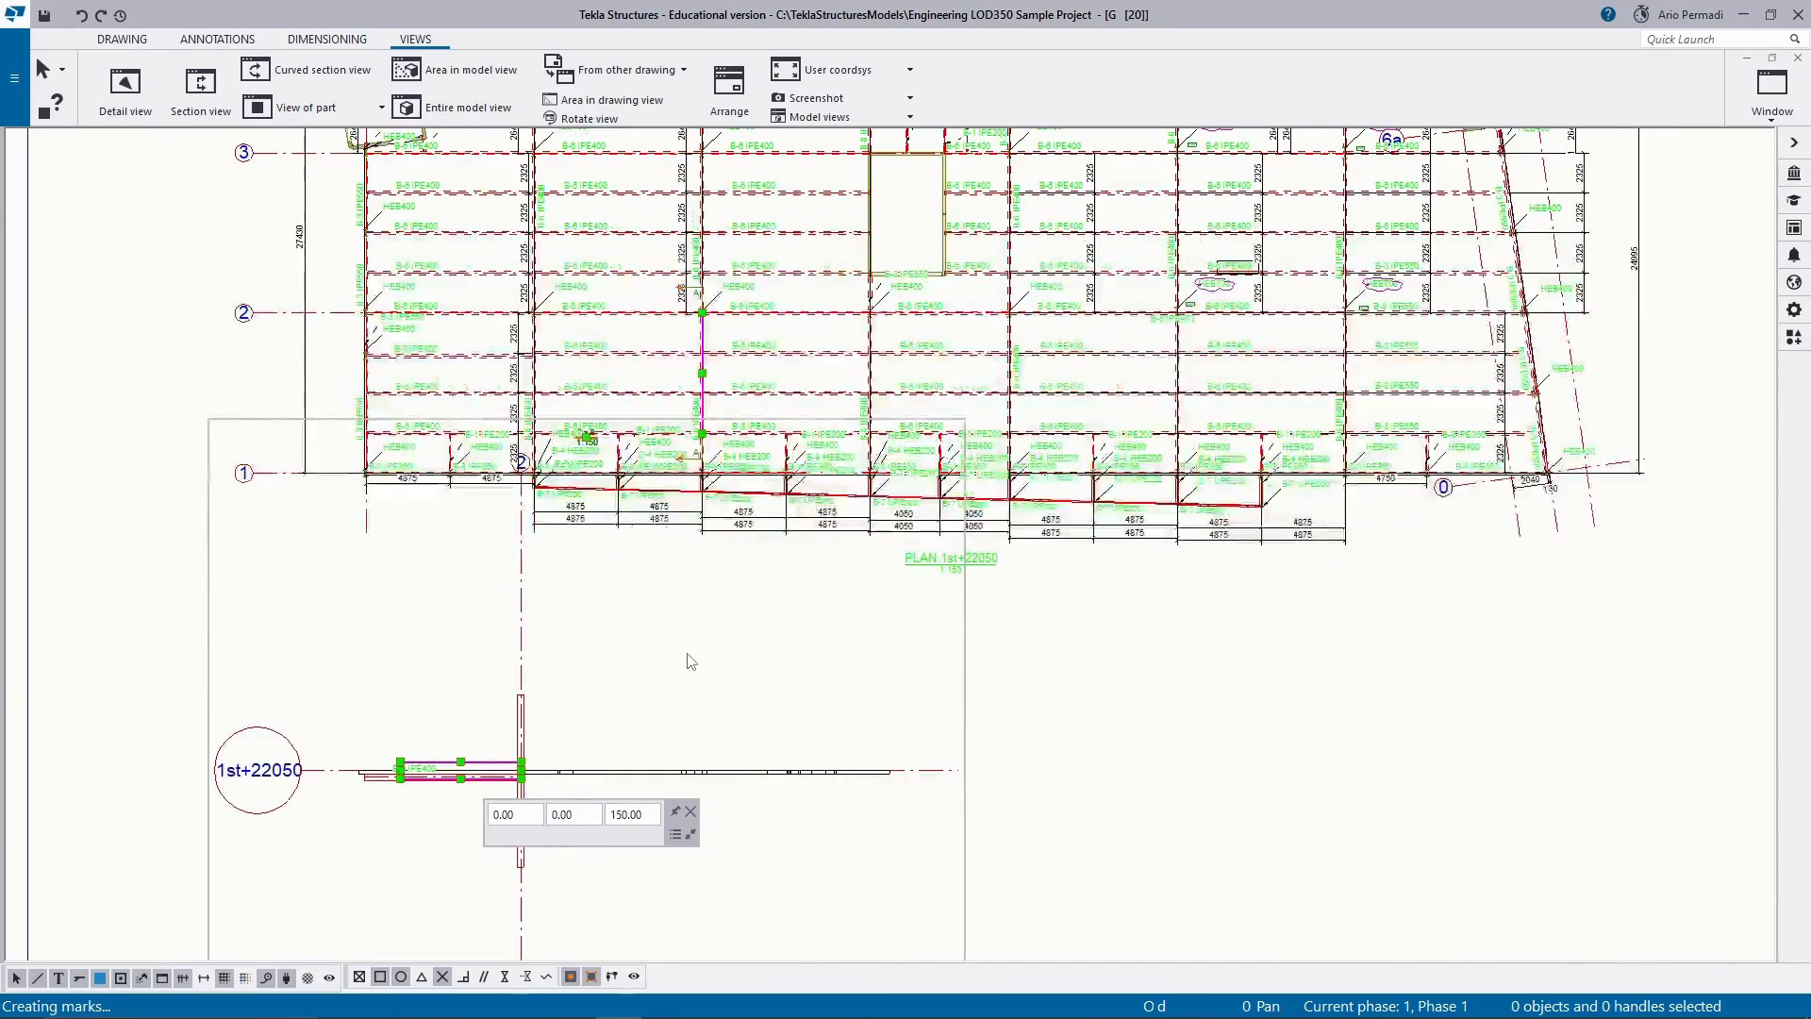
scroll(687, 666, "down", 1)
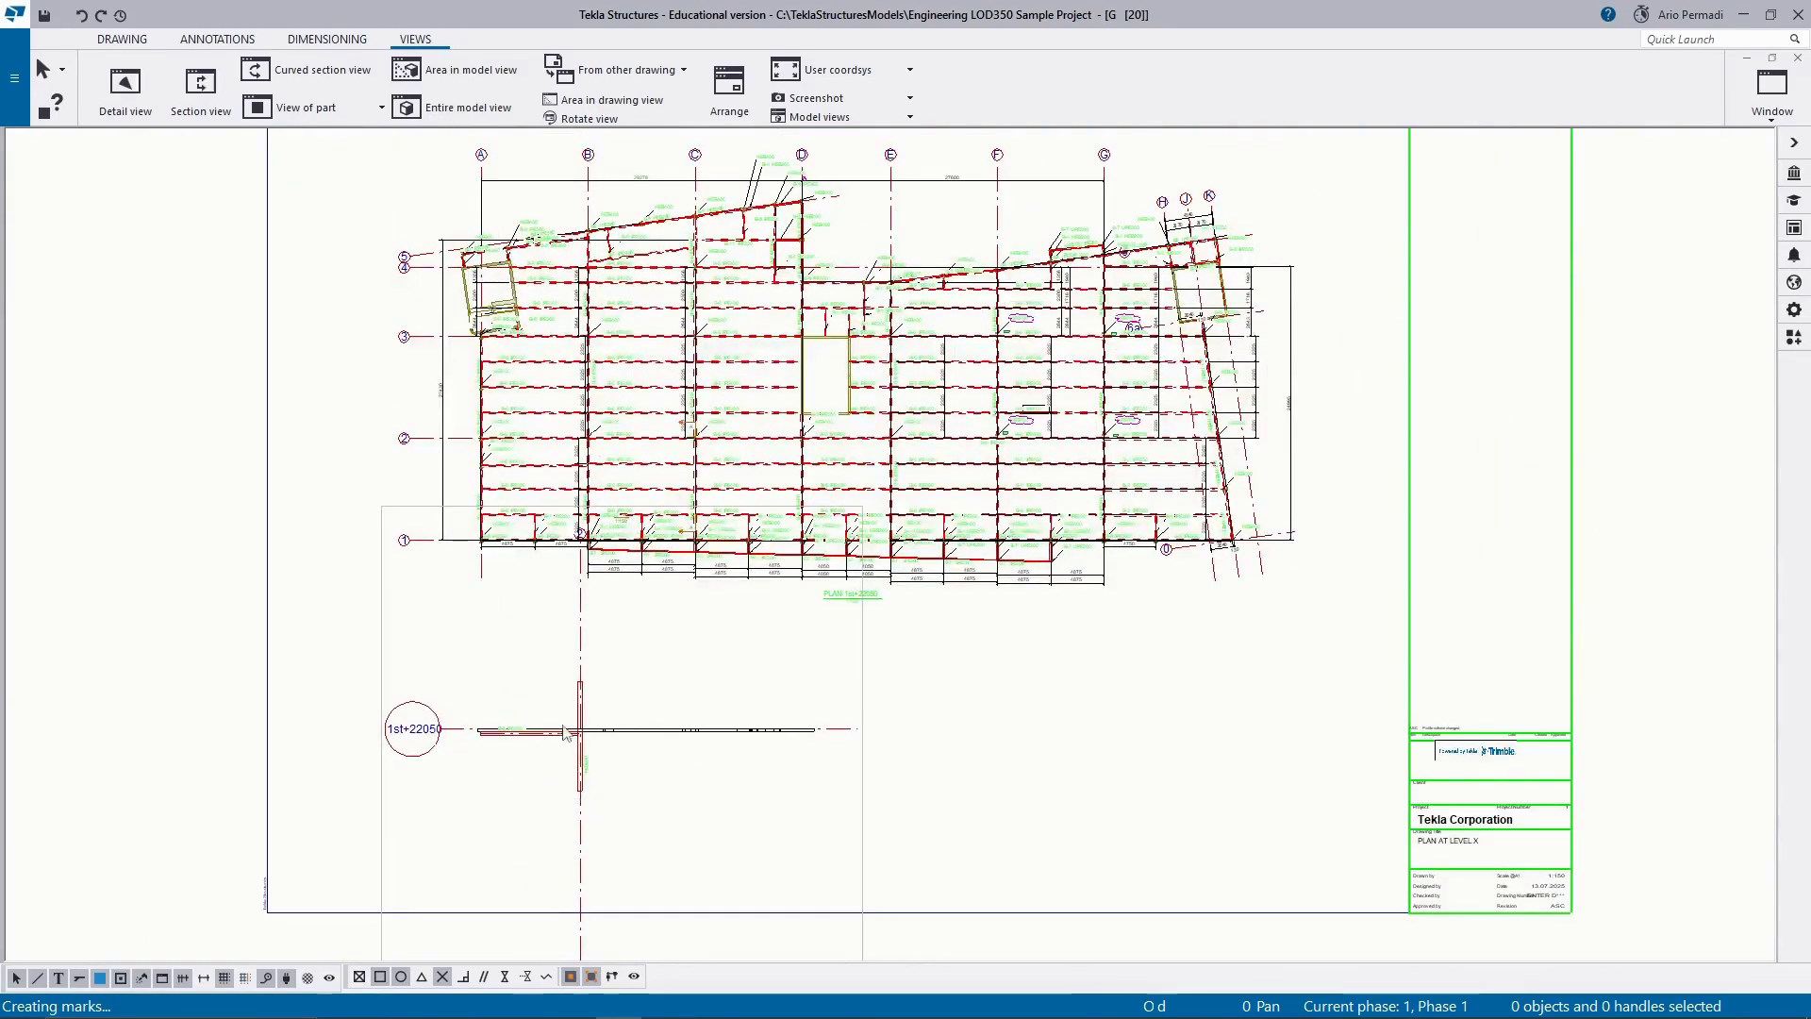
middle_click_drag(617, 782, 750, 606)
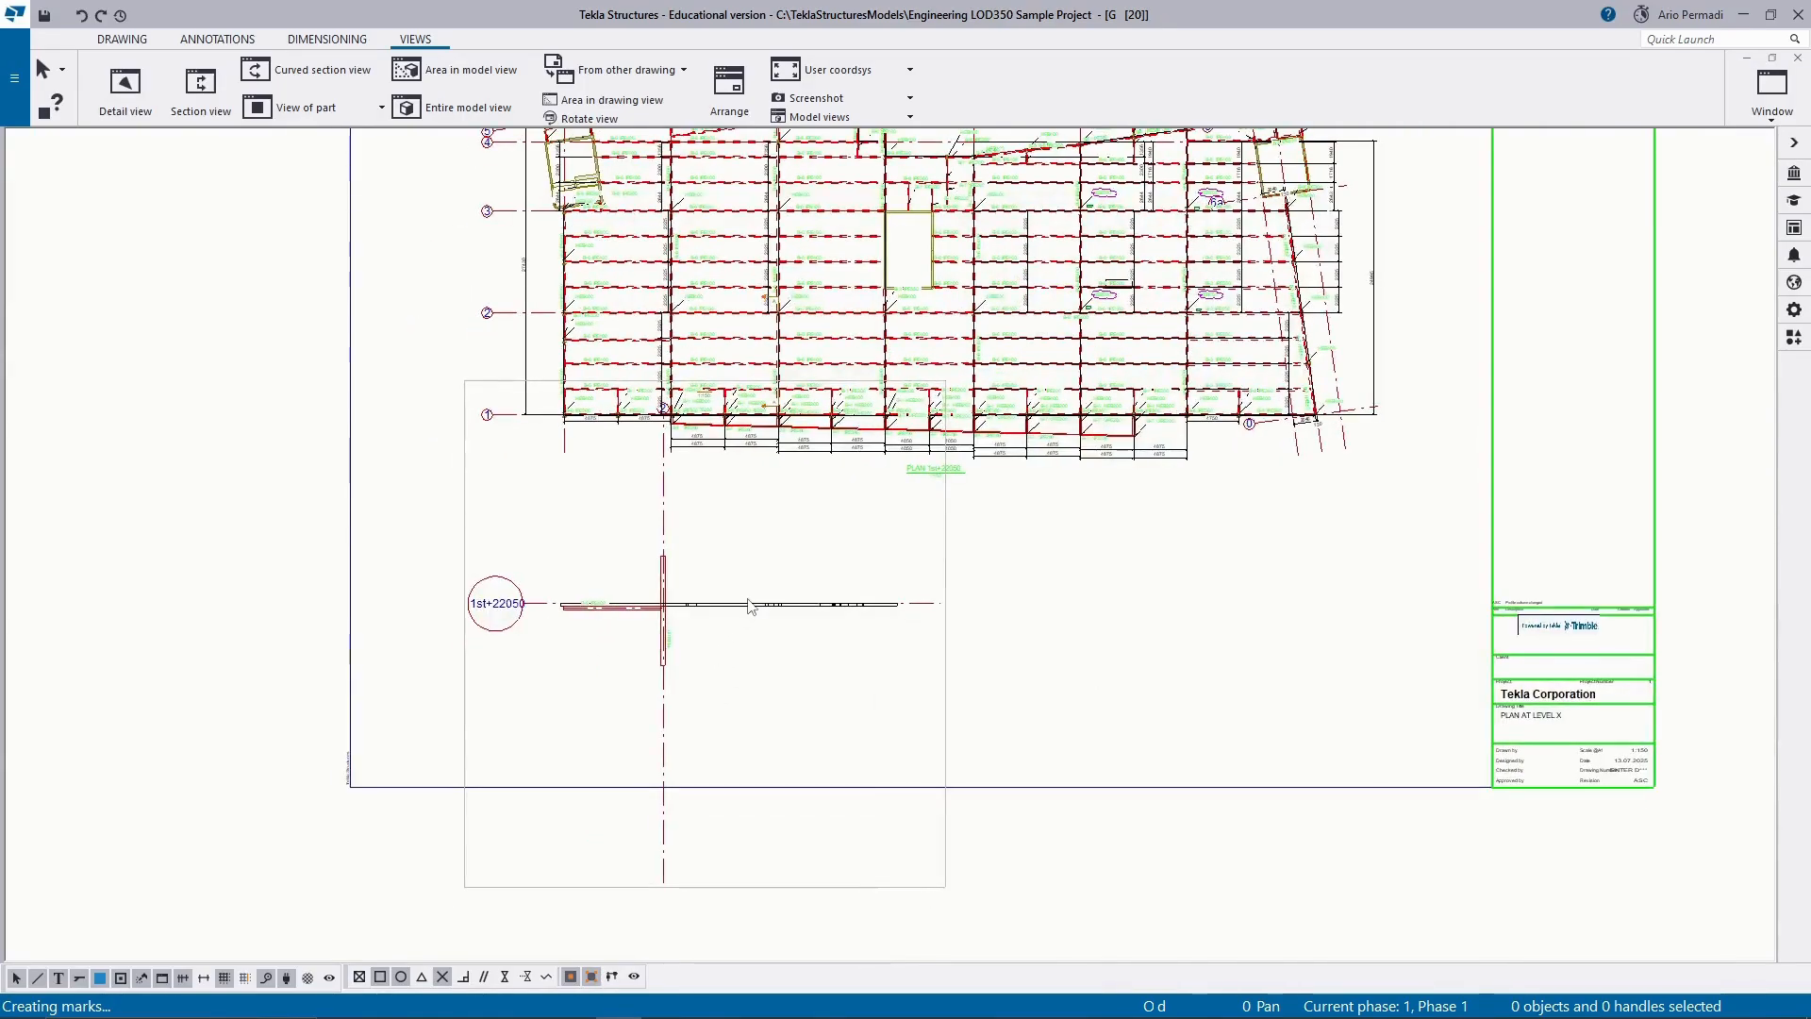
key("ctrl+z")
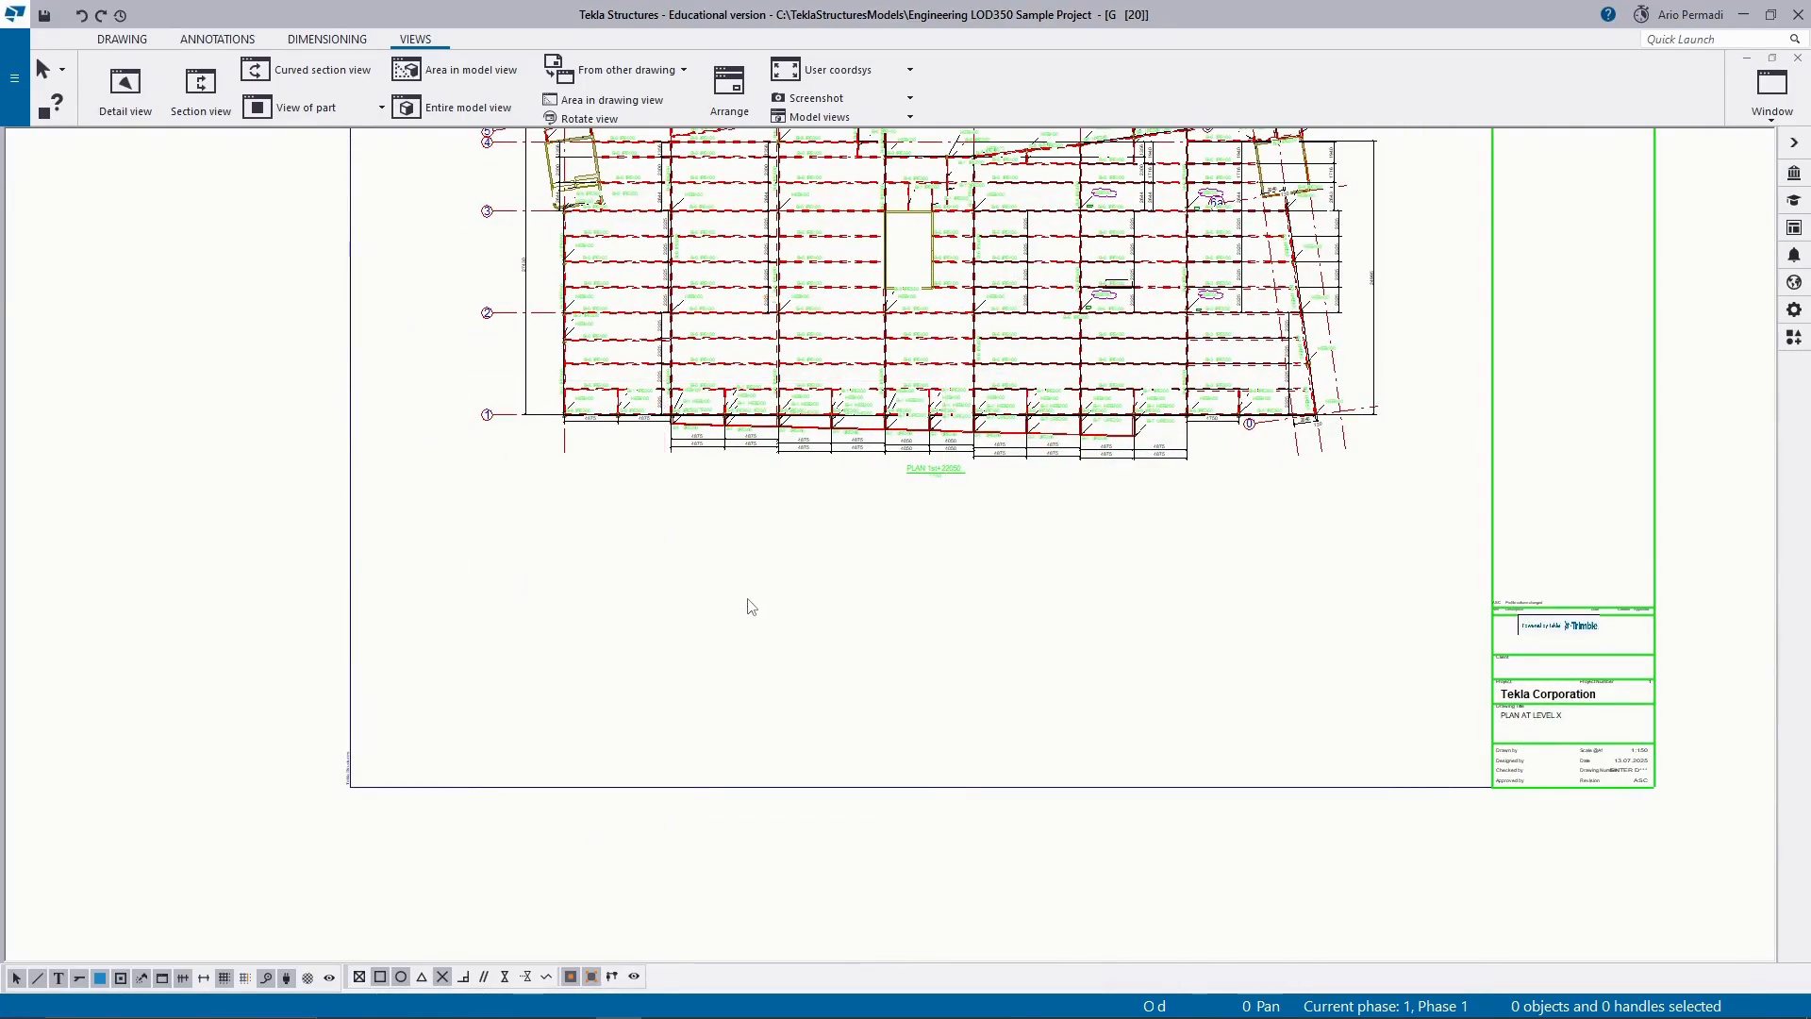
Start a section view of the plan with its cut plane along grid line C from grid 1 to grid 2.
mouse_move(696, 462)
middle_mouse_down()
mouse_move(699, 558)
mouse_move(673, 619)
middle_mouse_up()
left_click(200, 89)
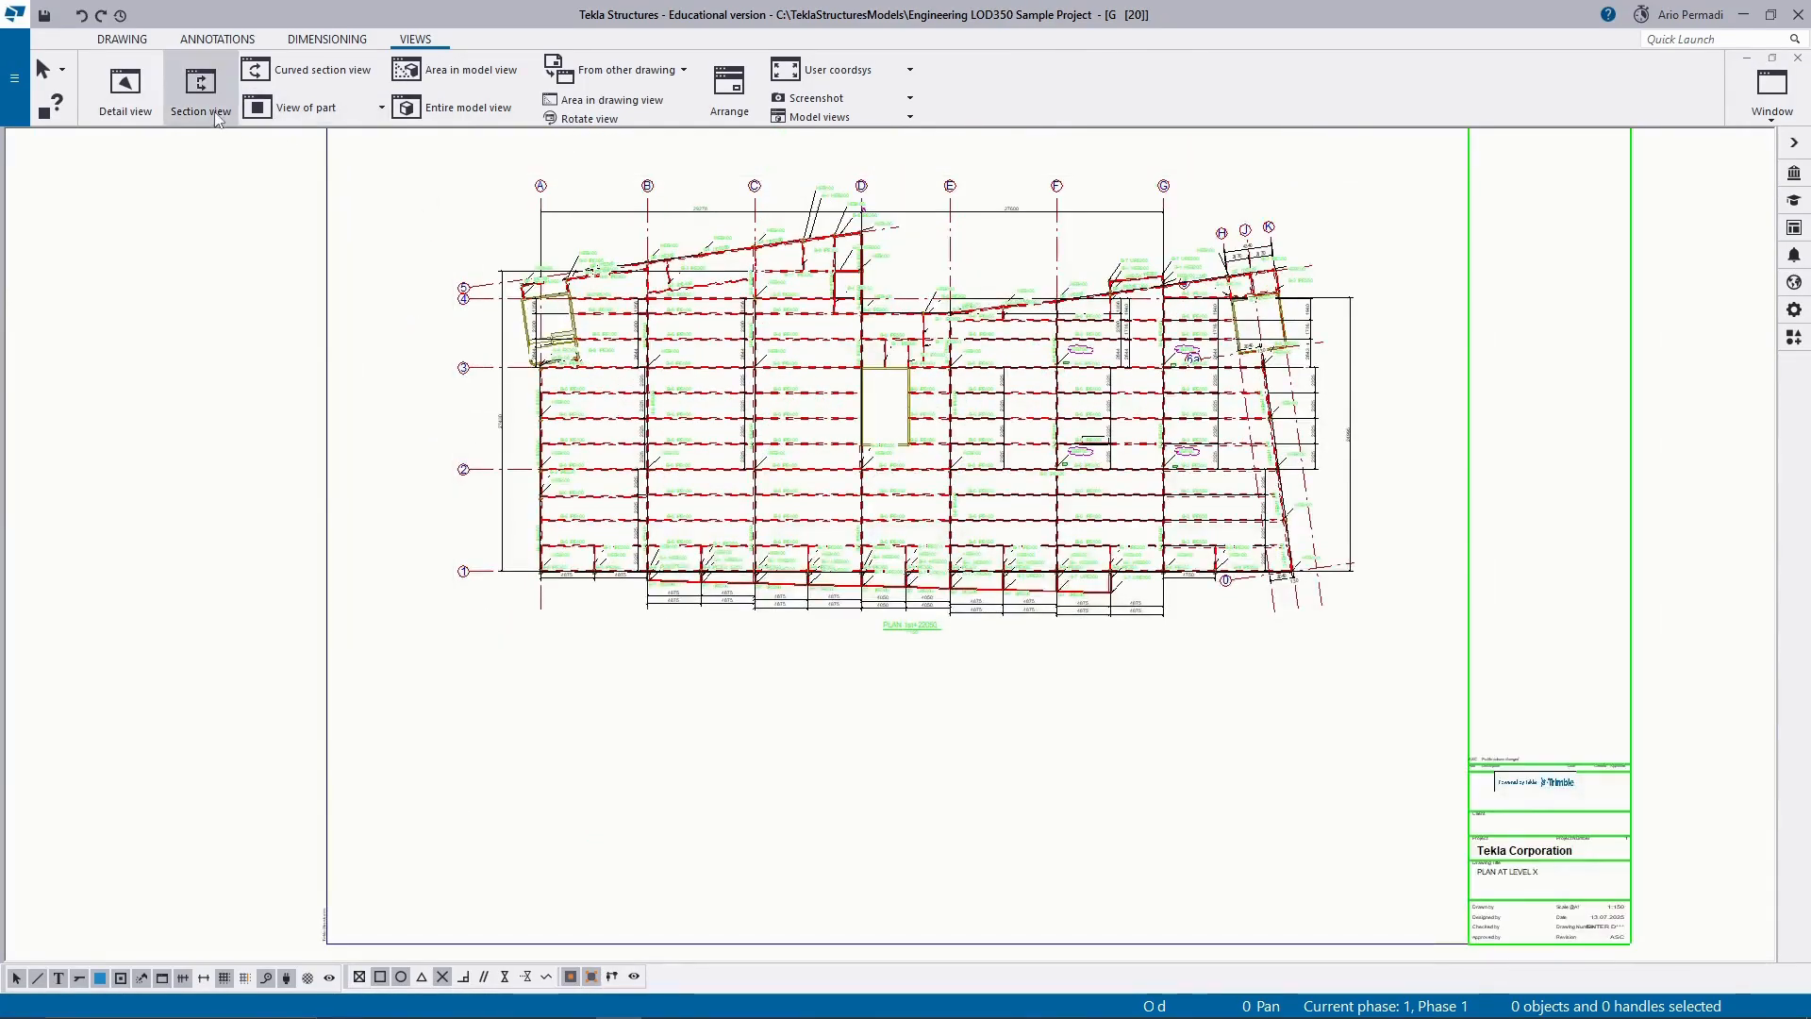
scroll(750, 557, "up", 5)
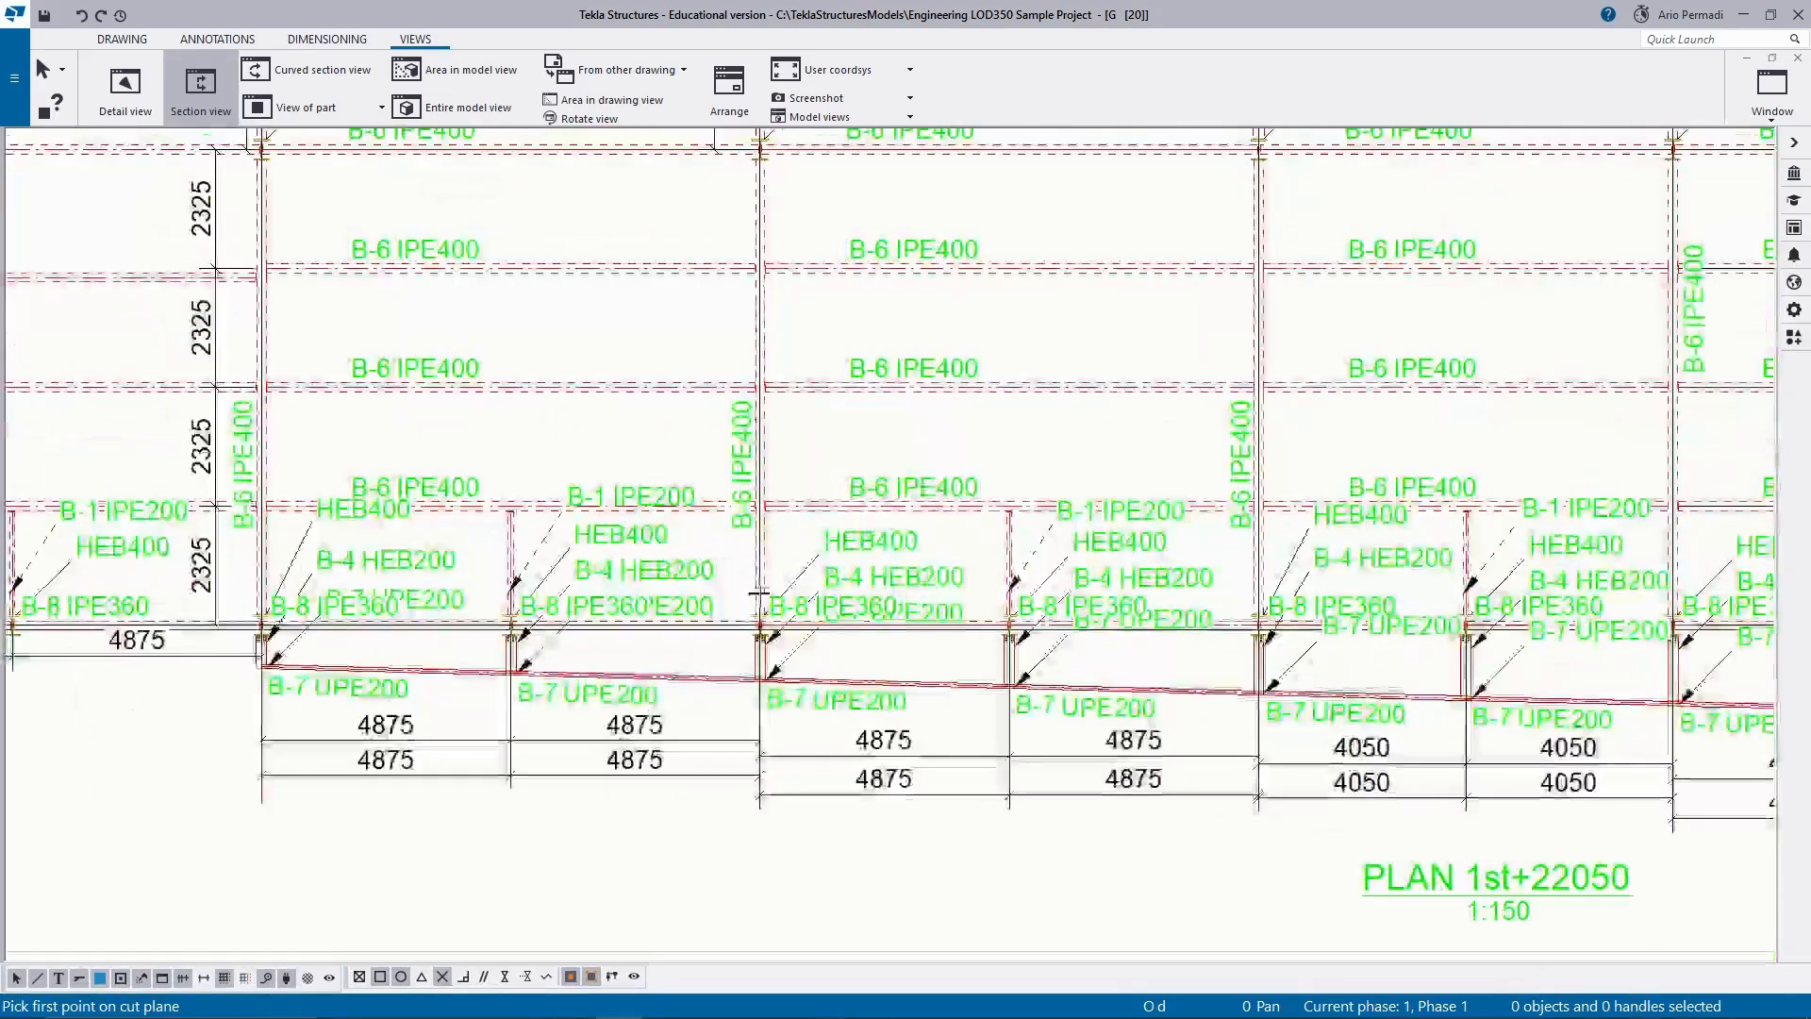
left_click(760, 625)
scroll(760, 266, "down", 2)
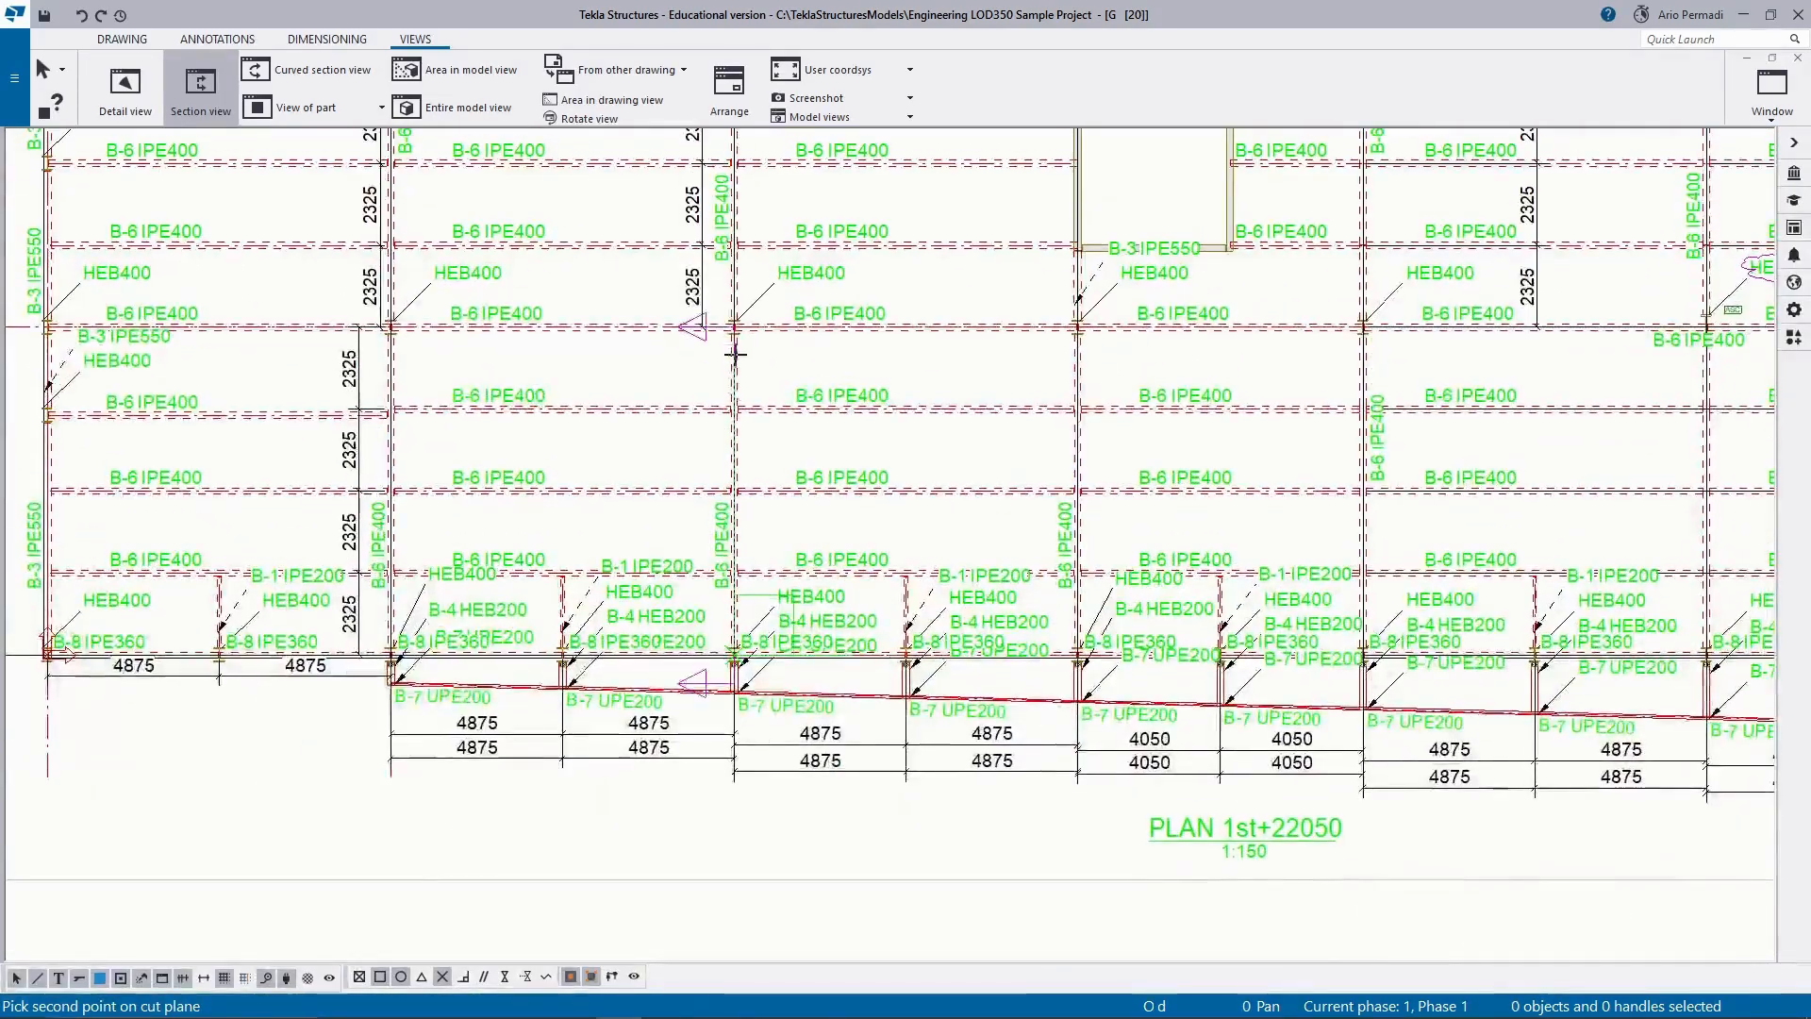
left_click(736, 325)
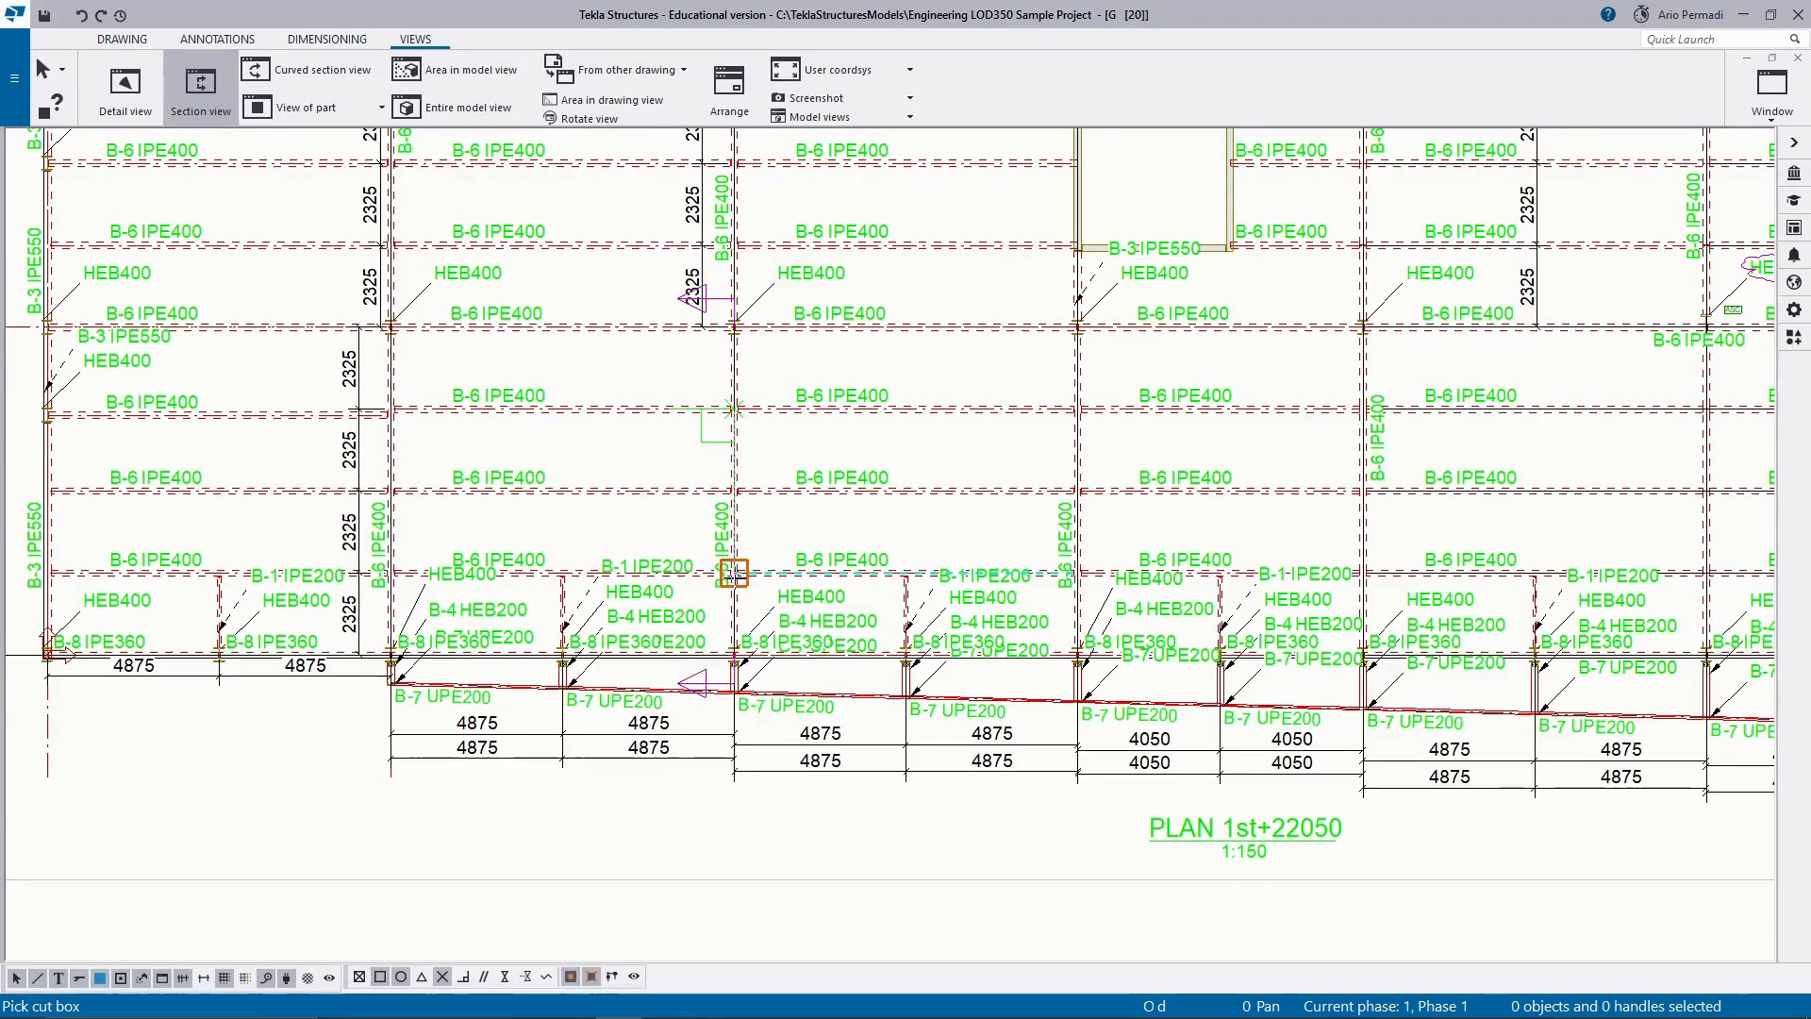
Set the section's cut box at the first secondary beam above grid 1 on grid C and place the view below the plan.
left_click(734, 573)
scroll(638, 592, "down", 2)
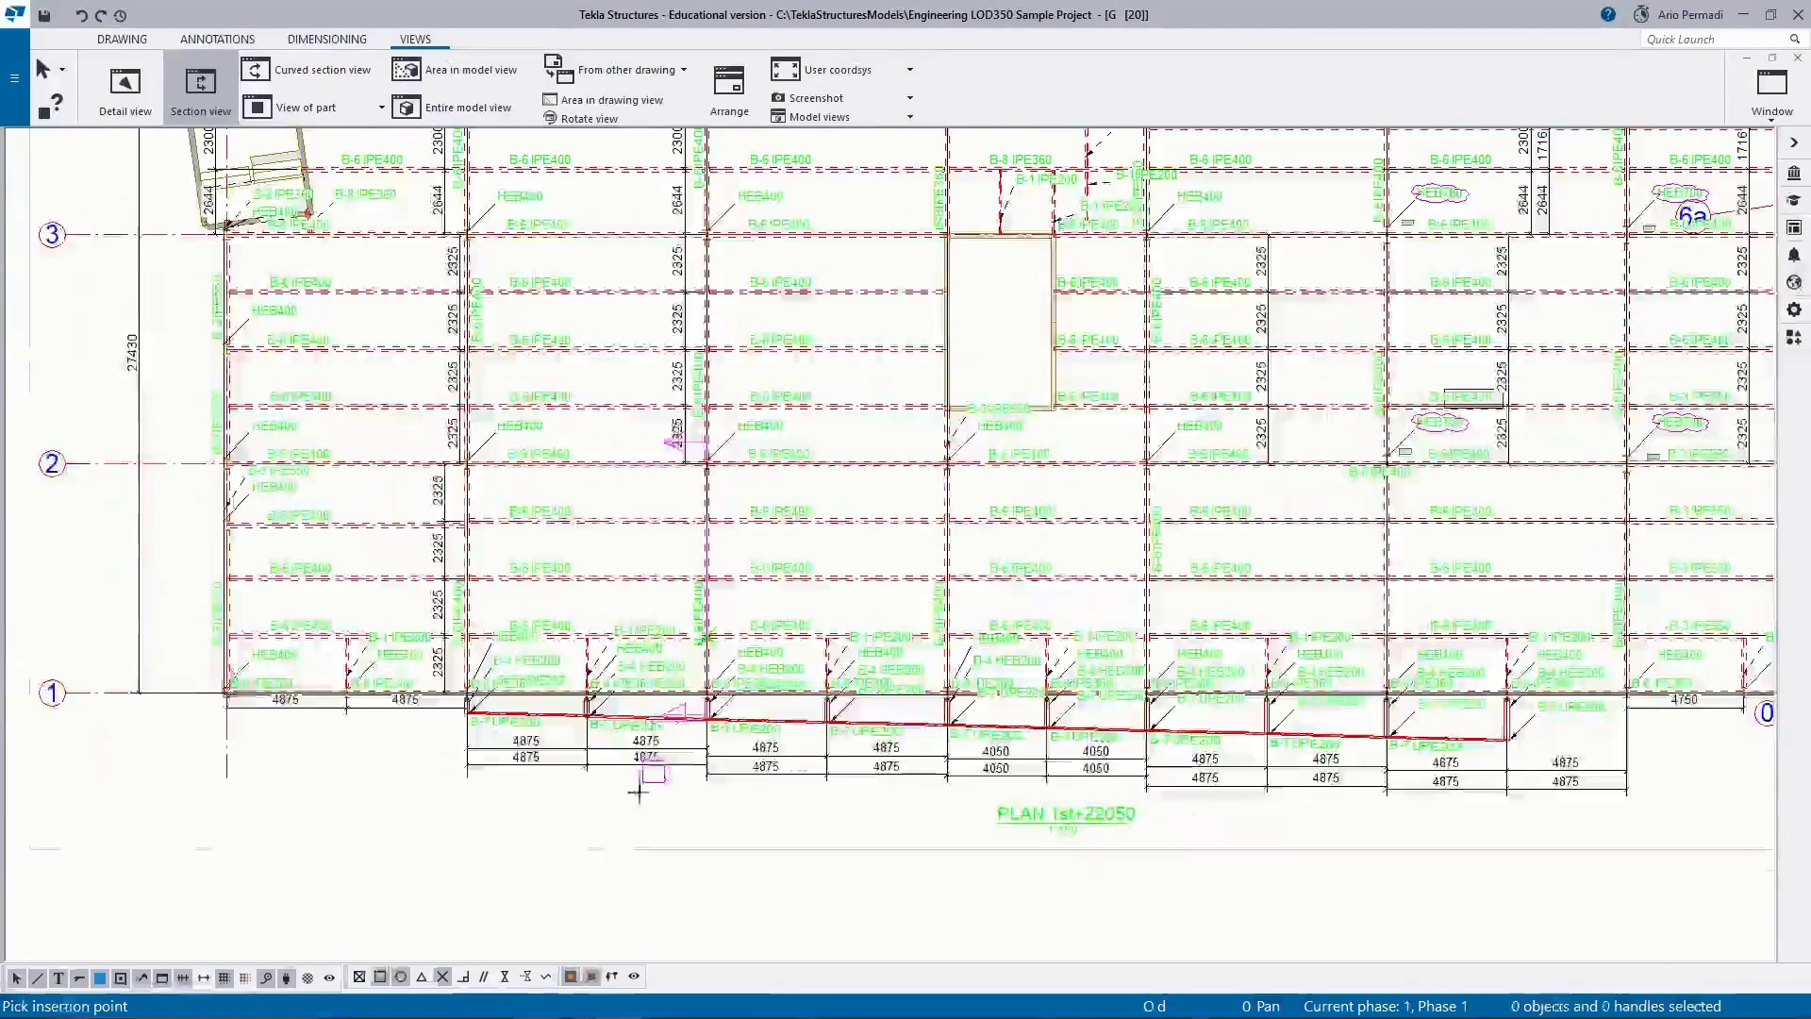
middle_click_drag(639, 593, 638, 336)
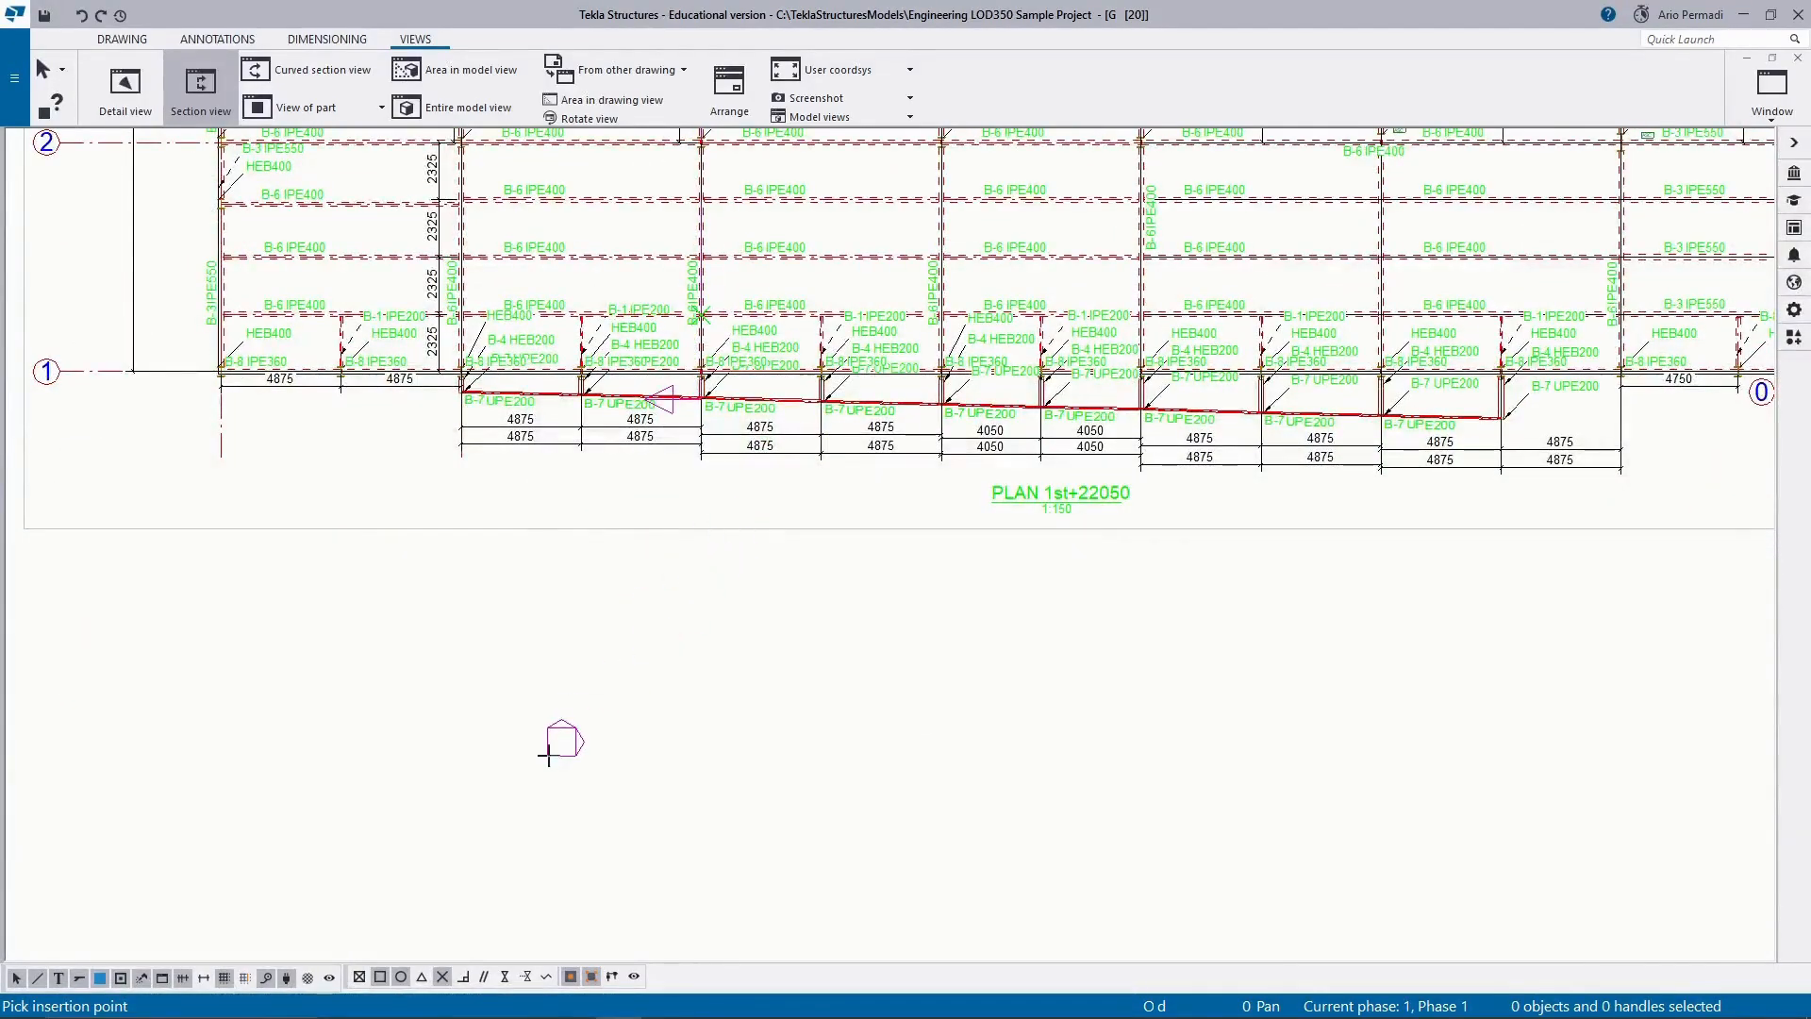
left_click(670, 767)
Compare section view A-A below the plan with its section mark along grid C.
scroll(649, 753, "down", 2)
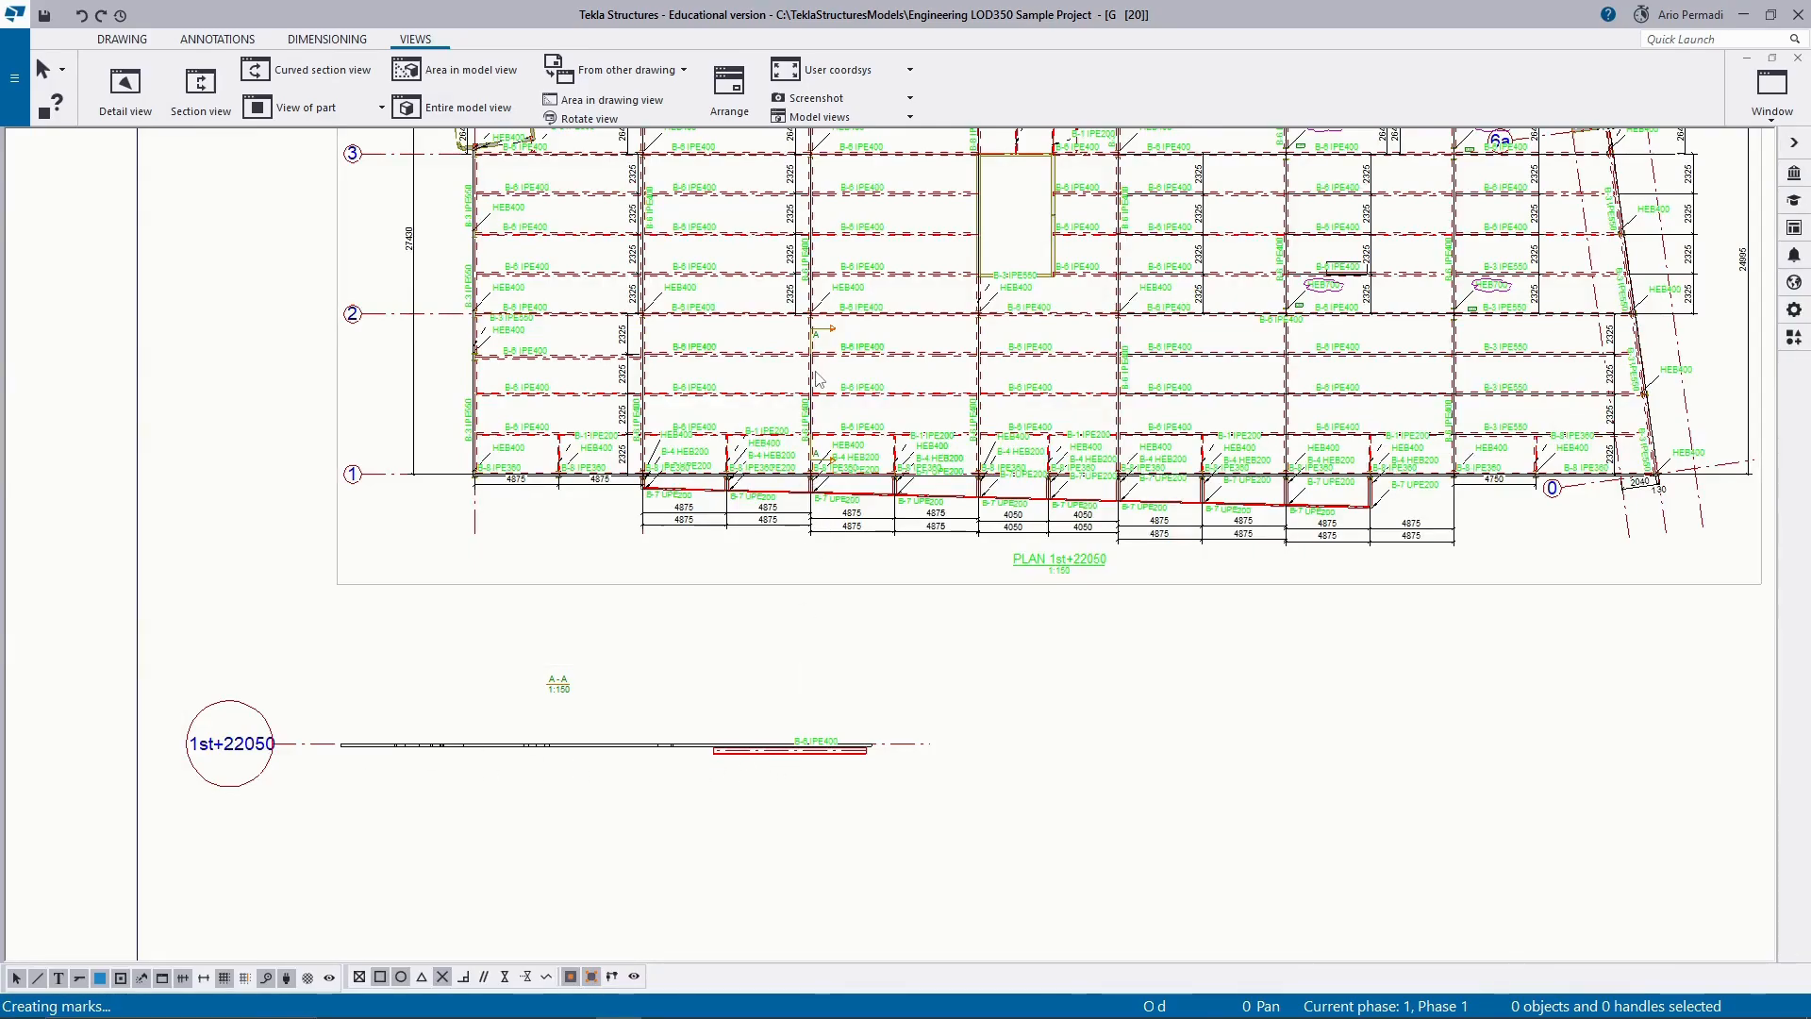
scroll(813, 381, "up", 5)
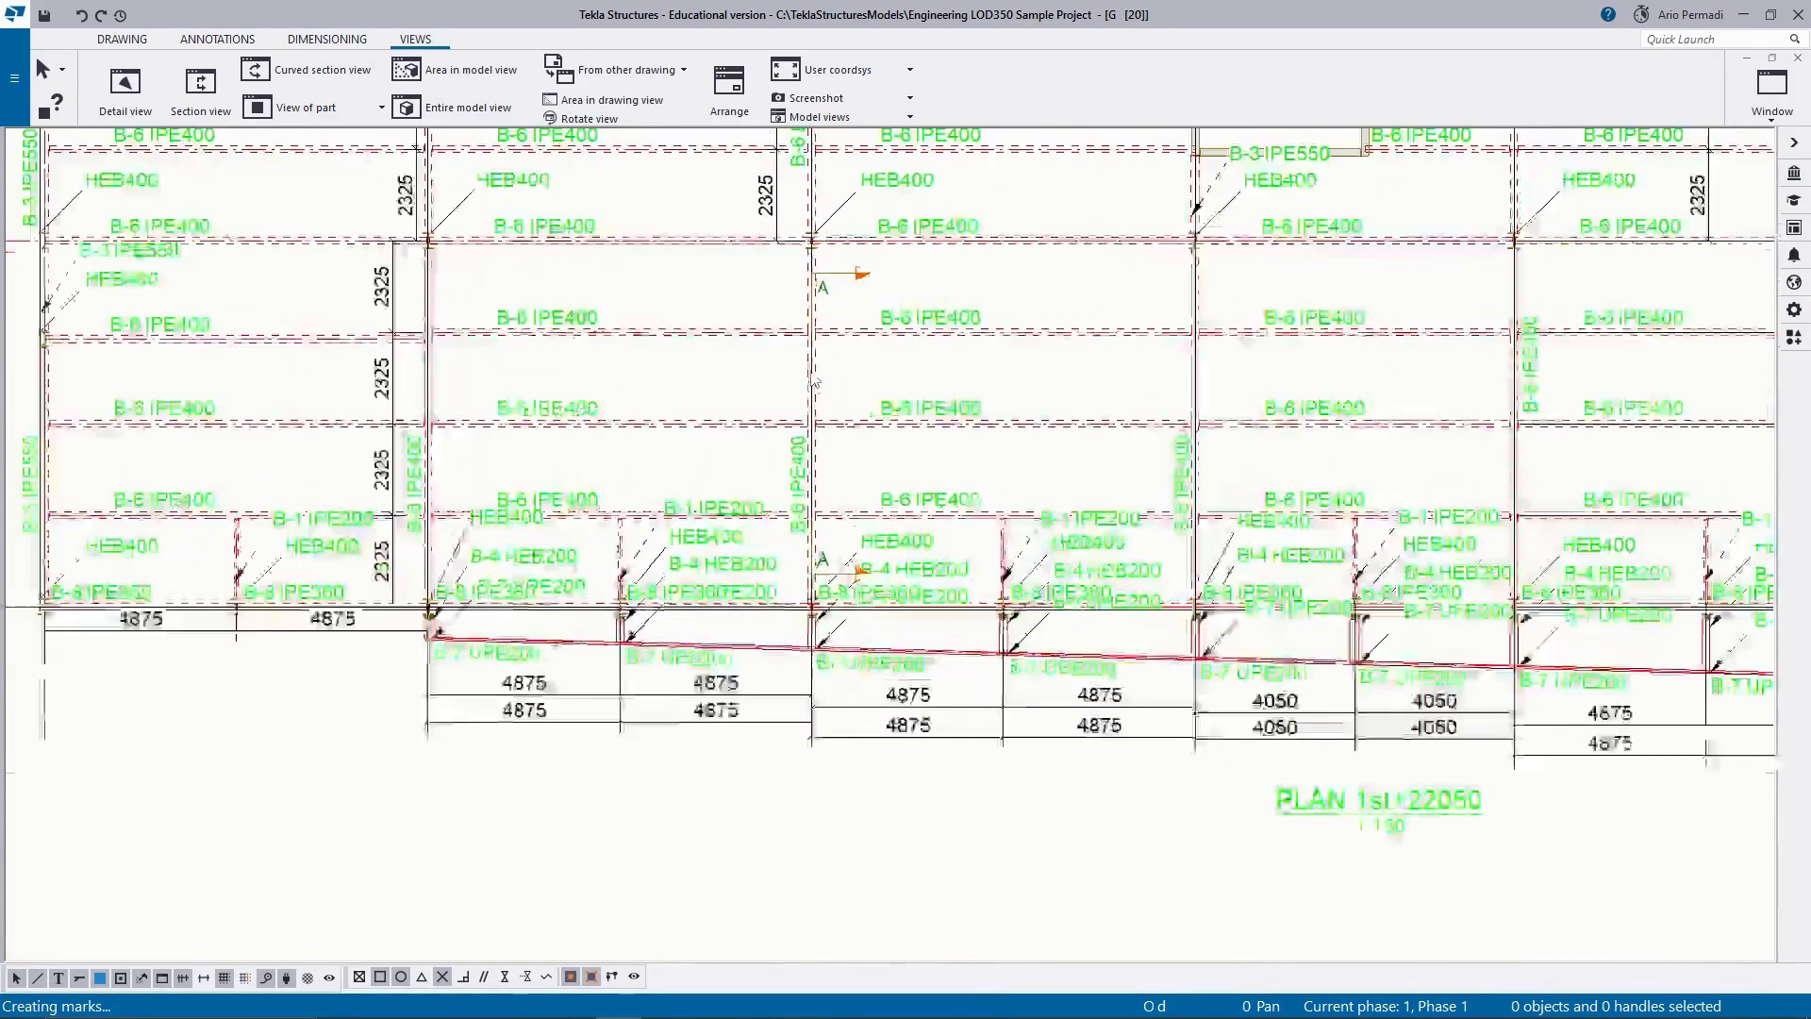
scroll(578, 635, "down", 4)
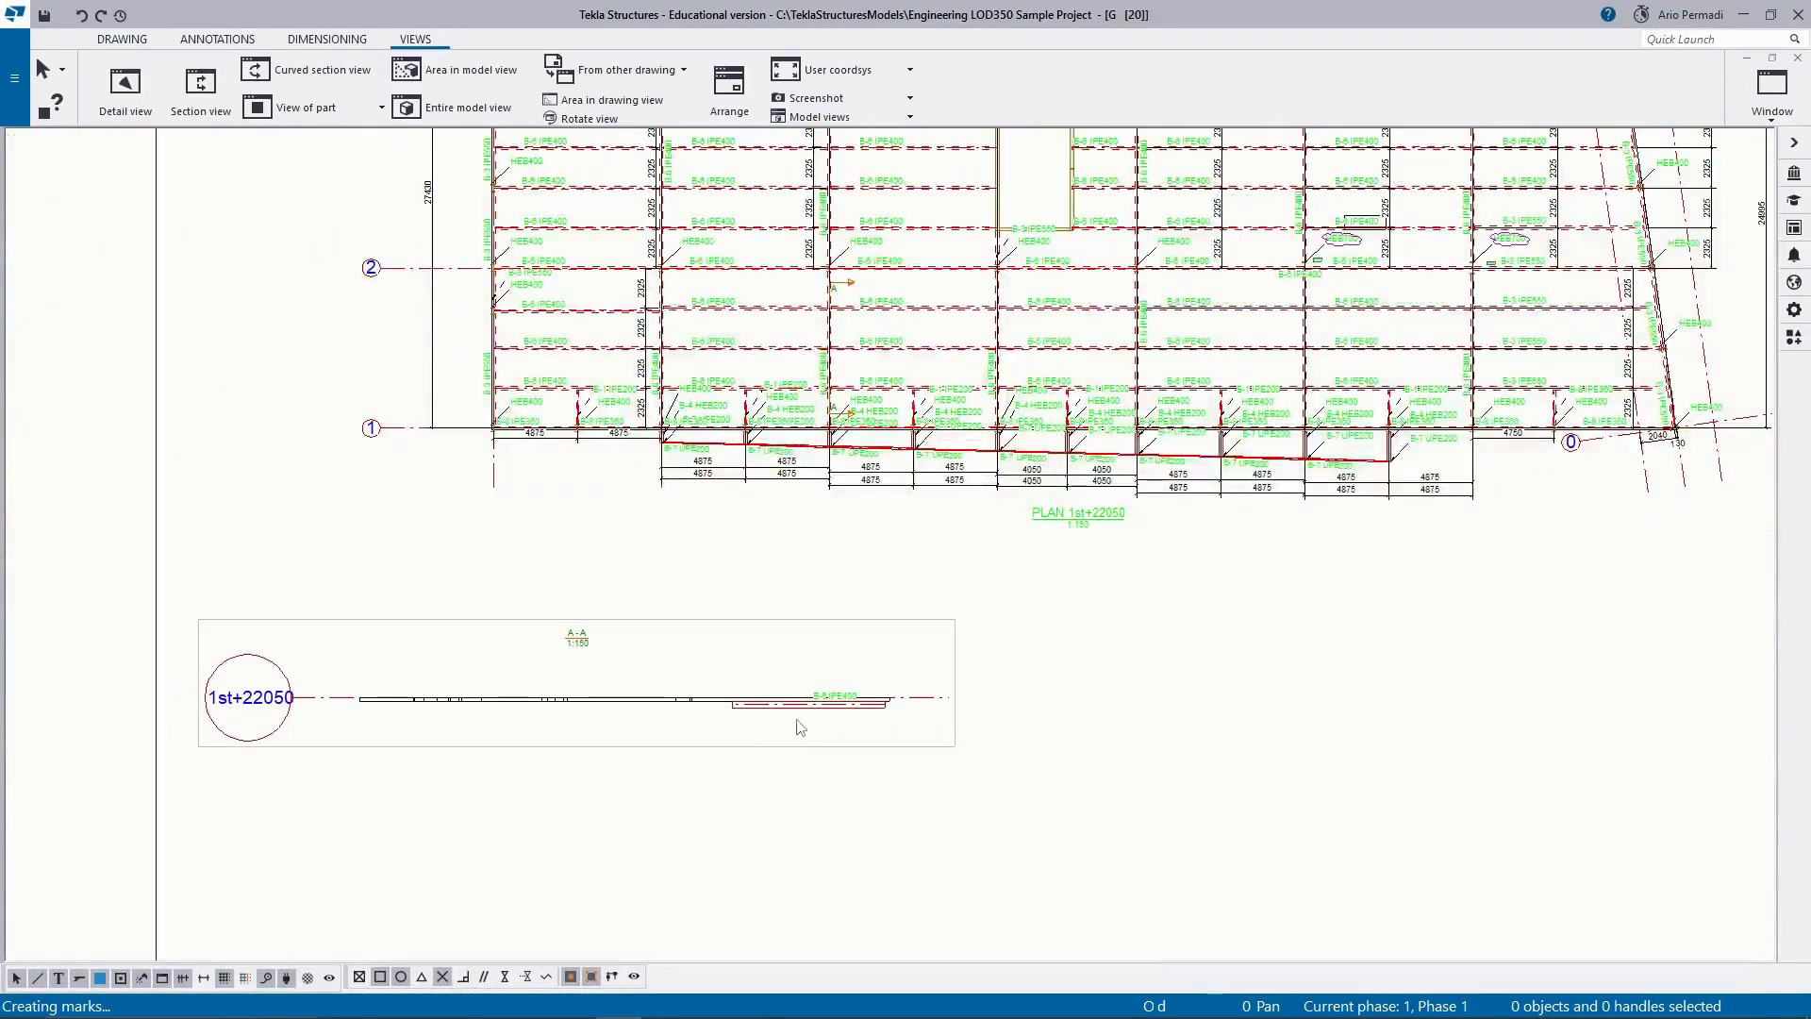
scroll(804, 719, "up", 3)
scroll(804, 720, "down", 4)
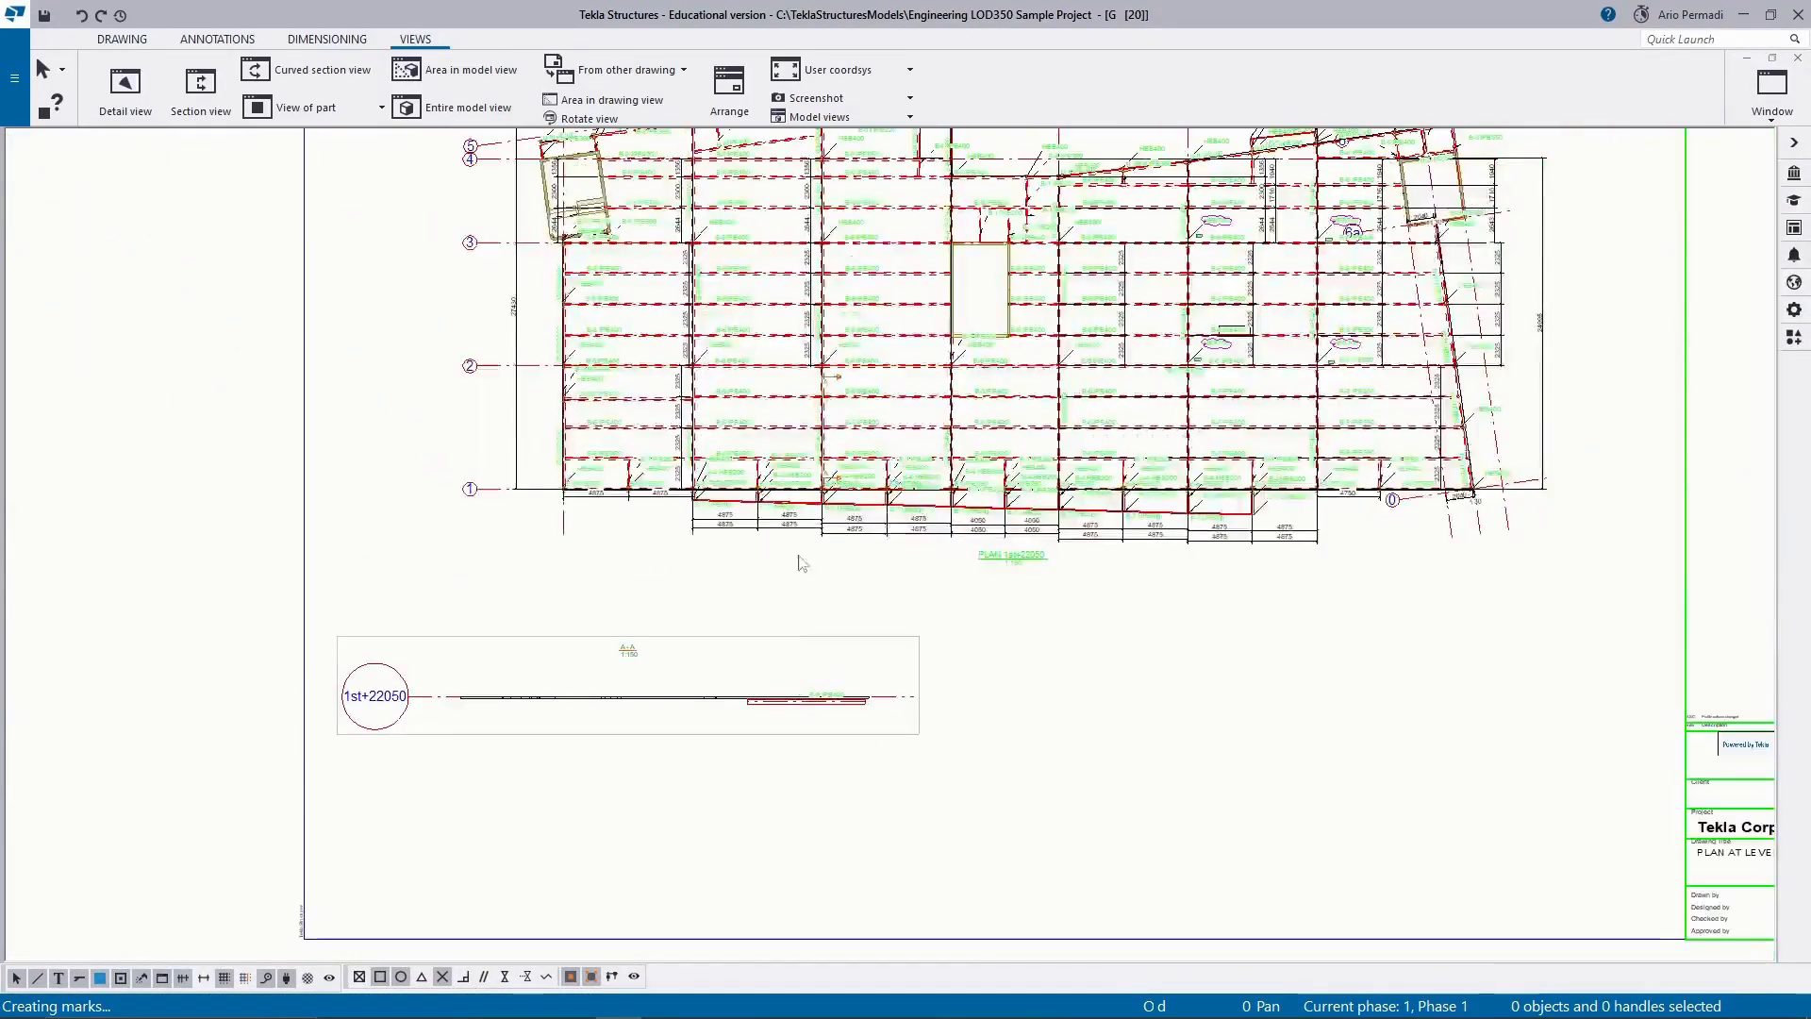
scroll(835, 393, "up", 4)
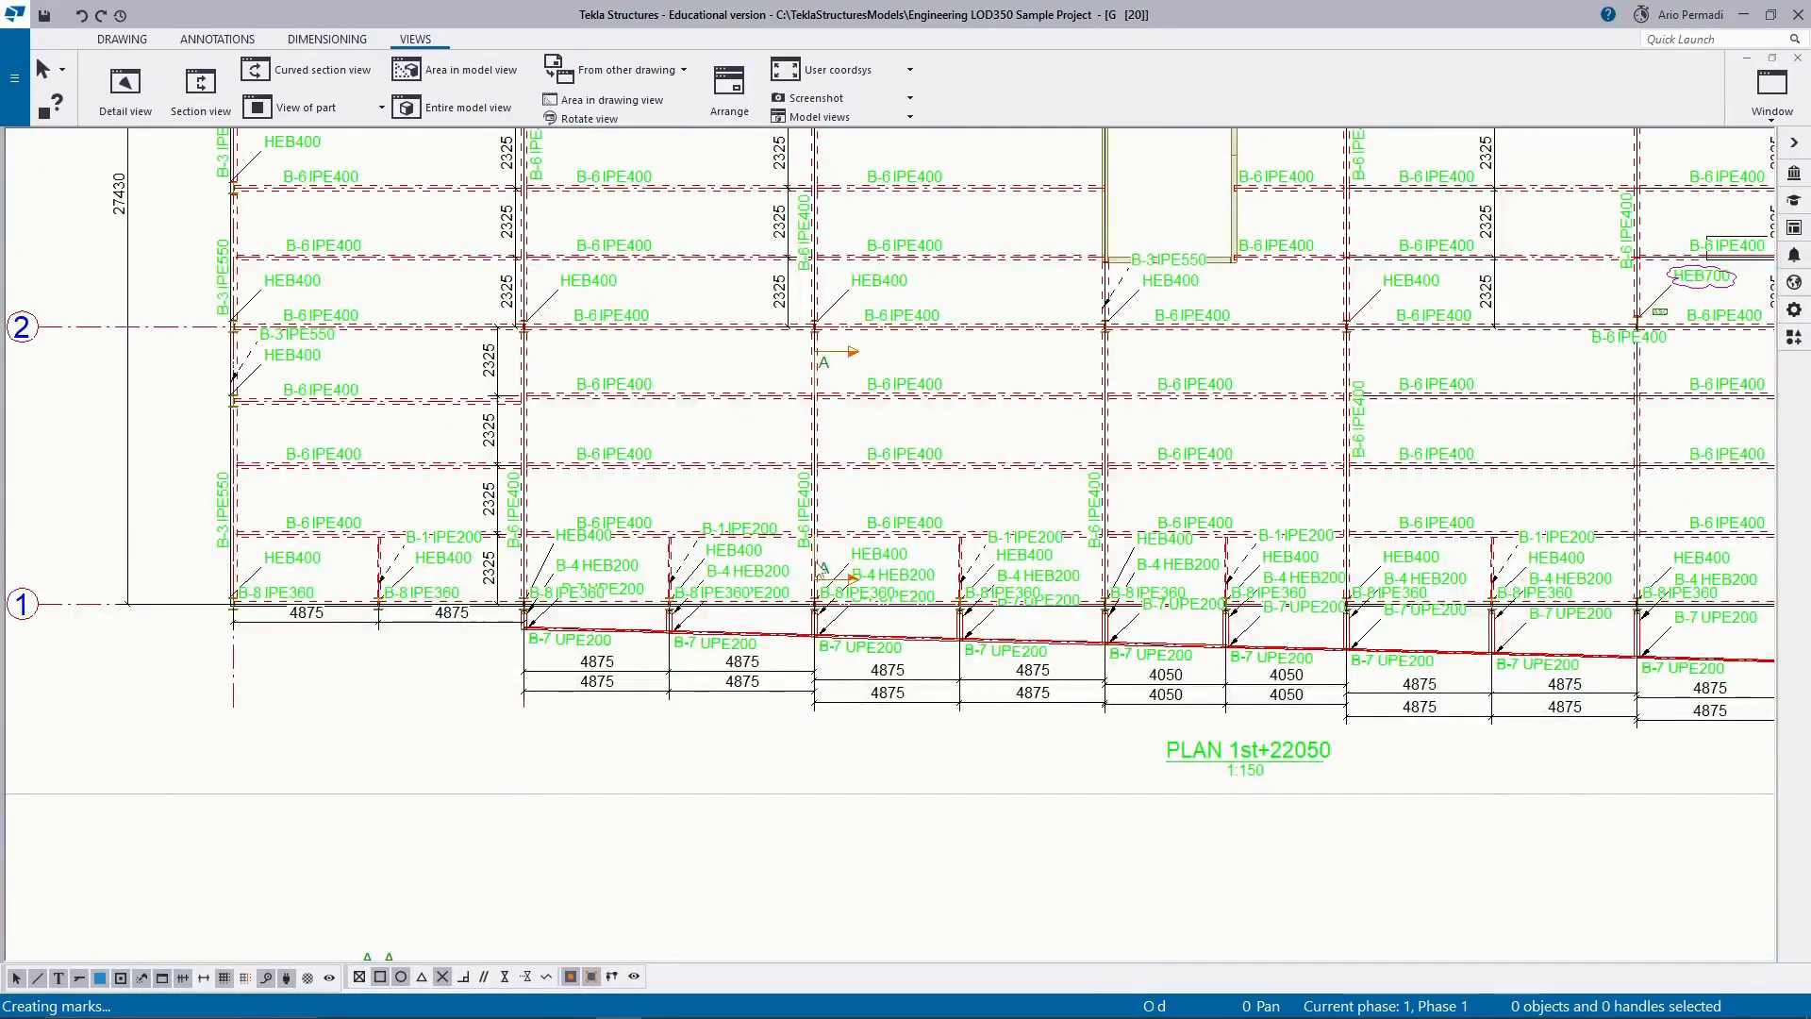
scroll(819, 569, "down", 4)
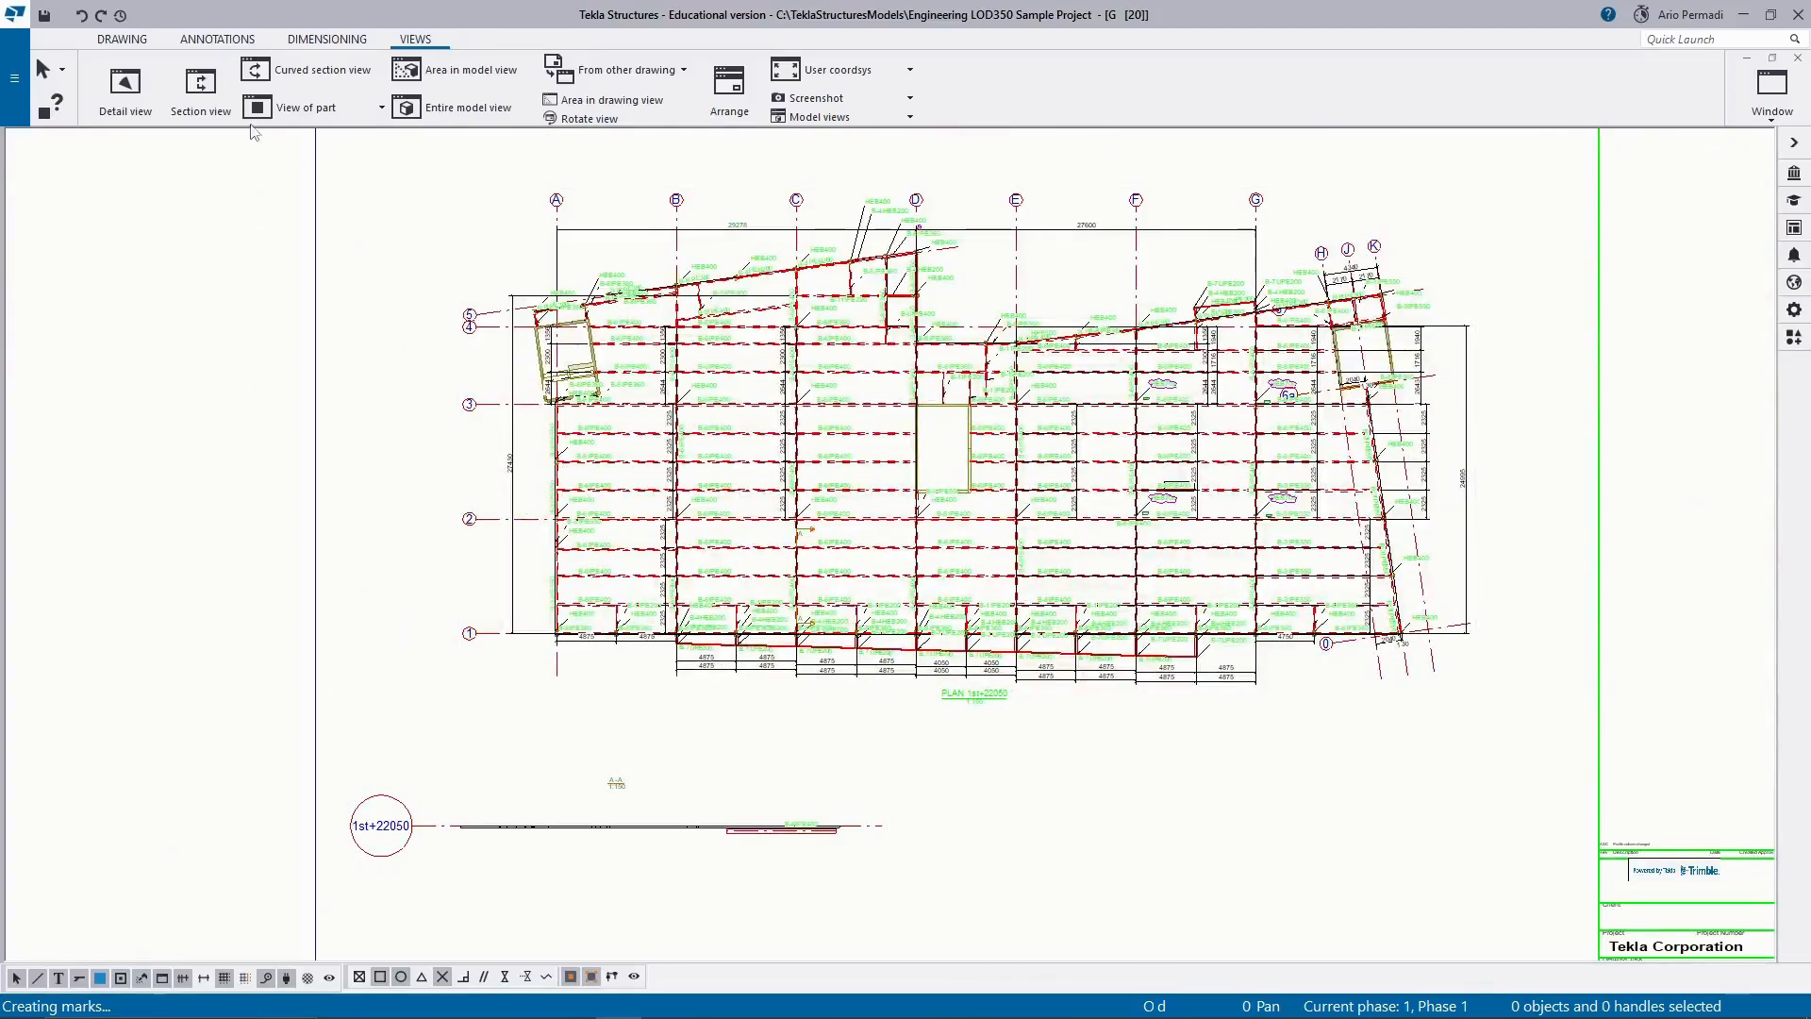
Start another section view with its cut plane along grid line C from grid 1 up to grid 4.
left_click(200, 89)
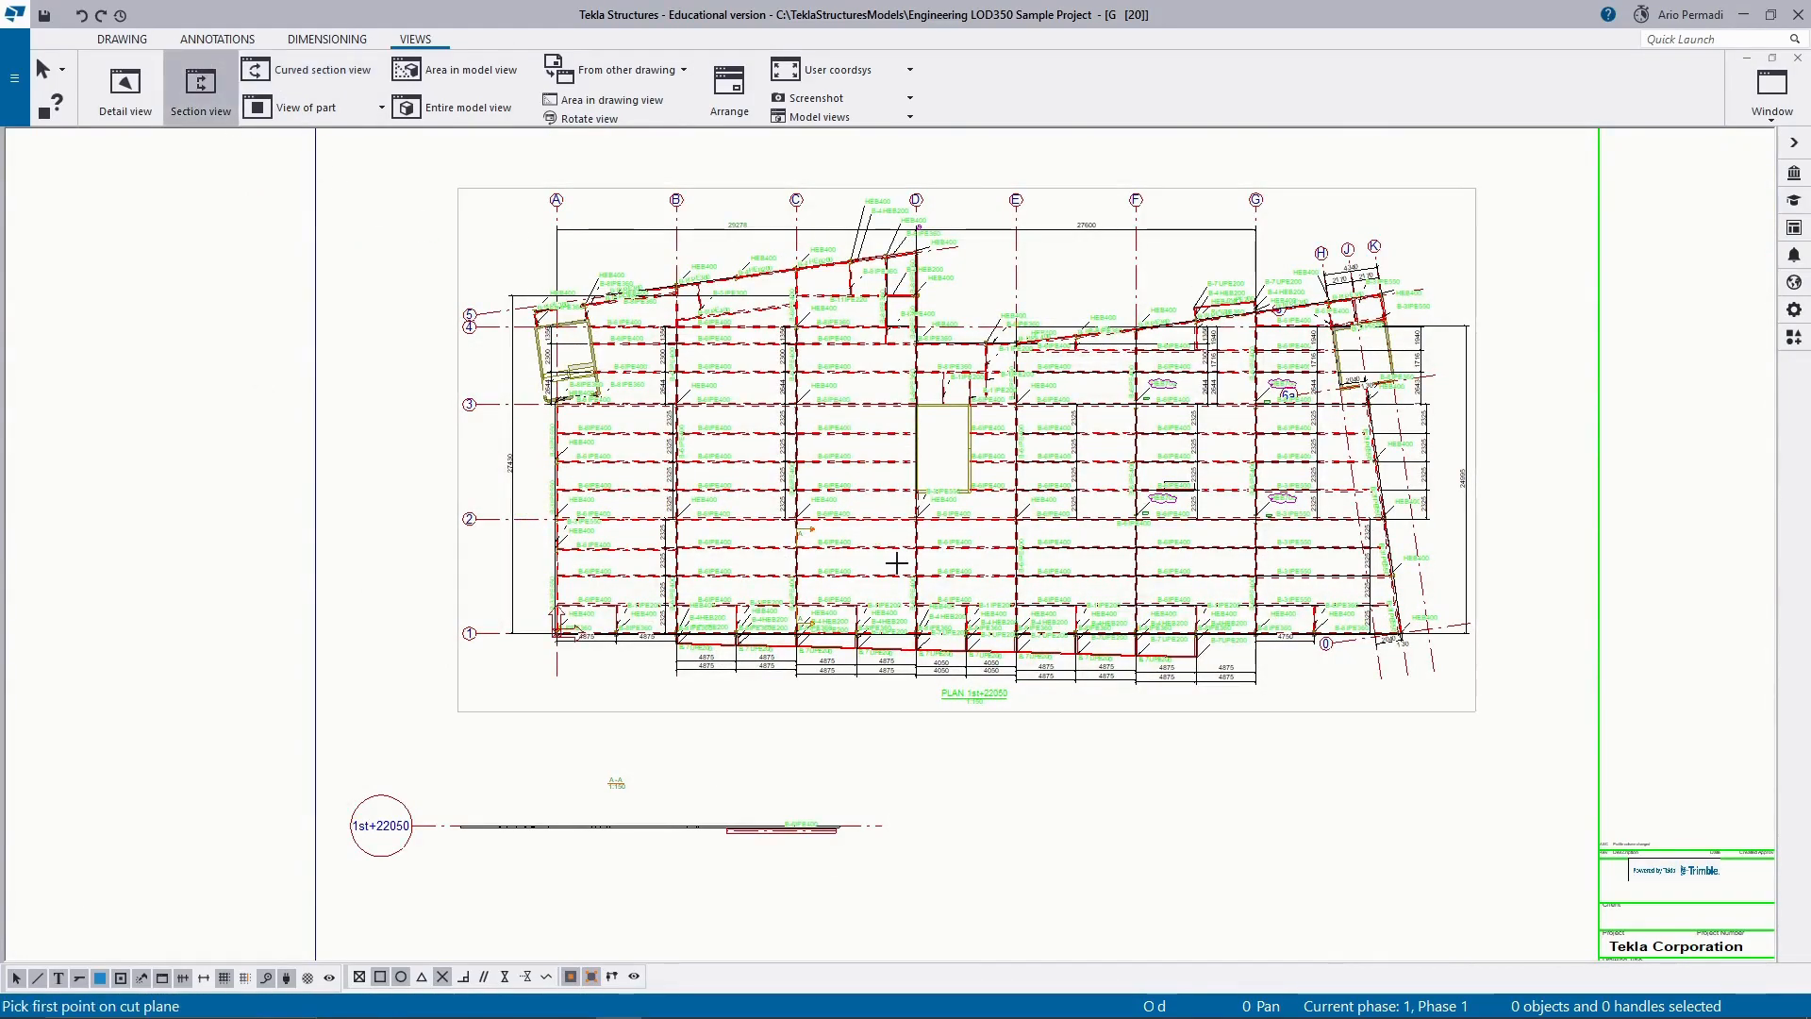
scroll(896, 563, "up", 4)
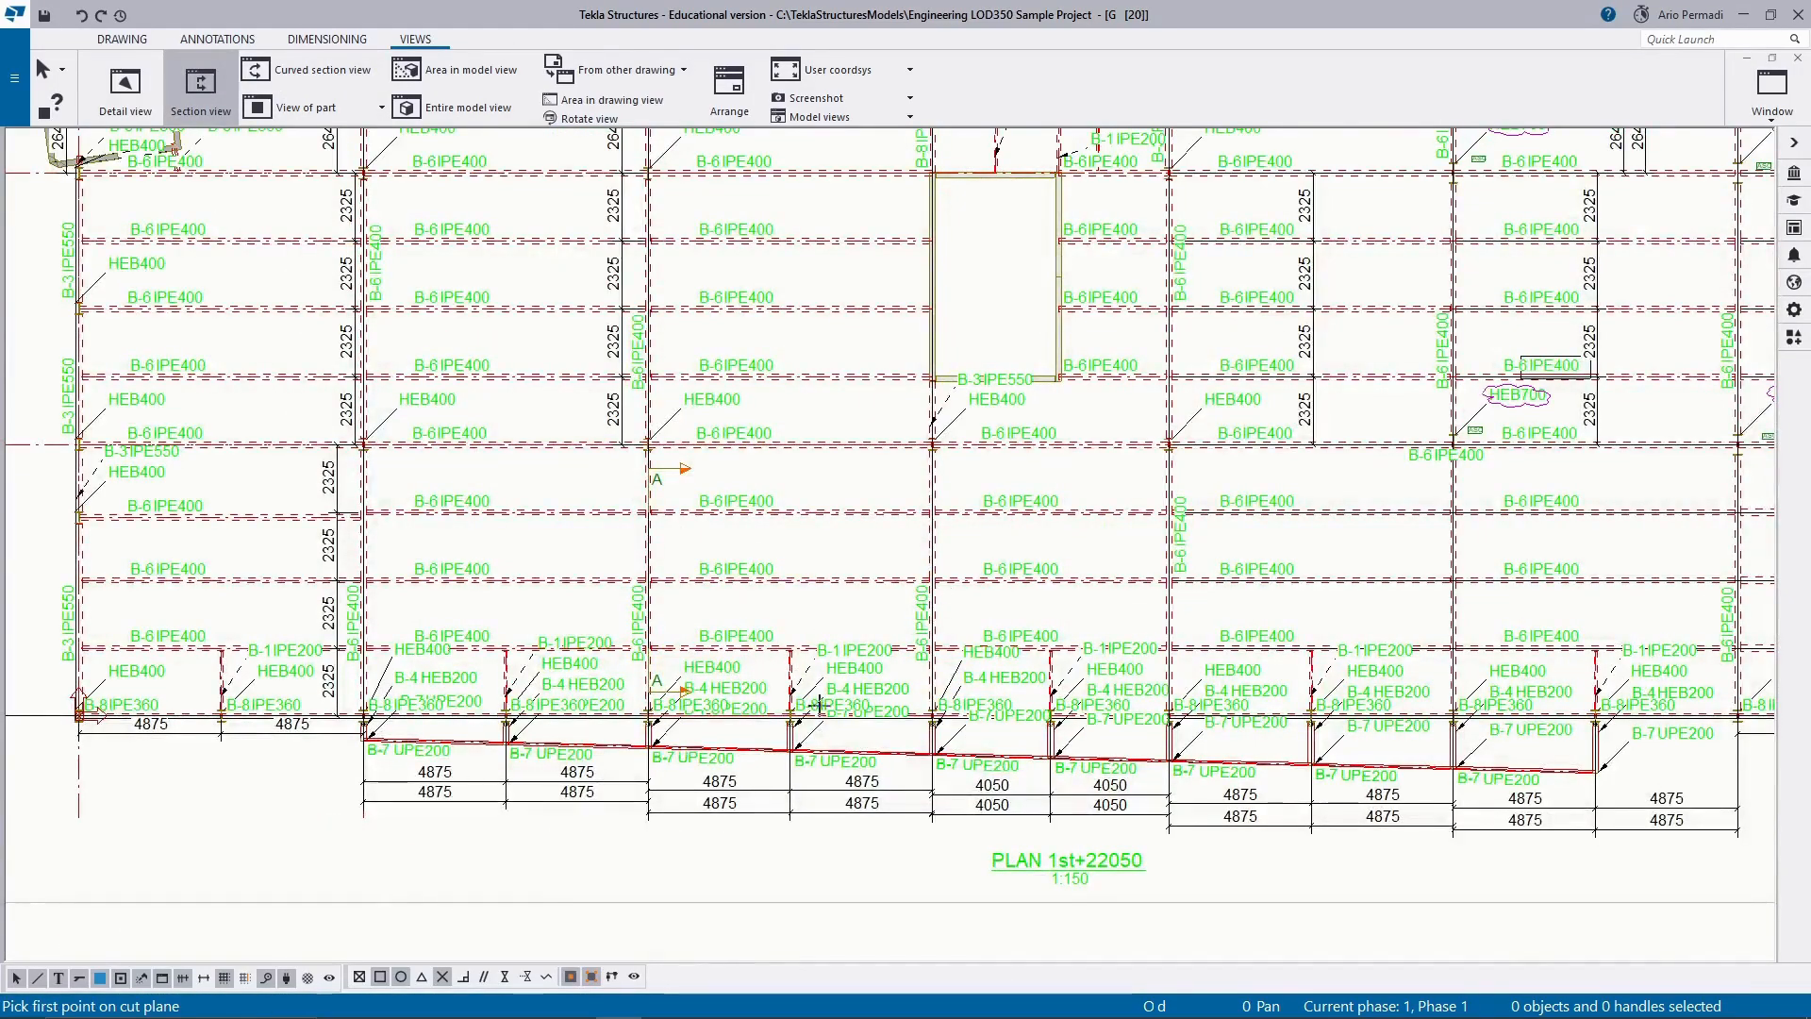
scroll(653, 732, "up", 4)
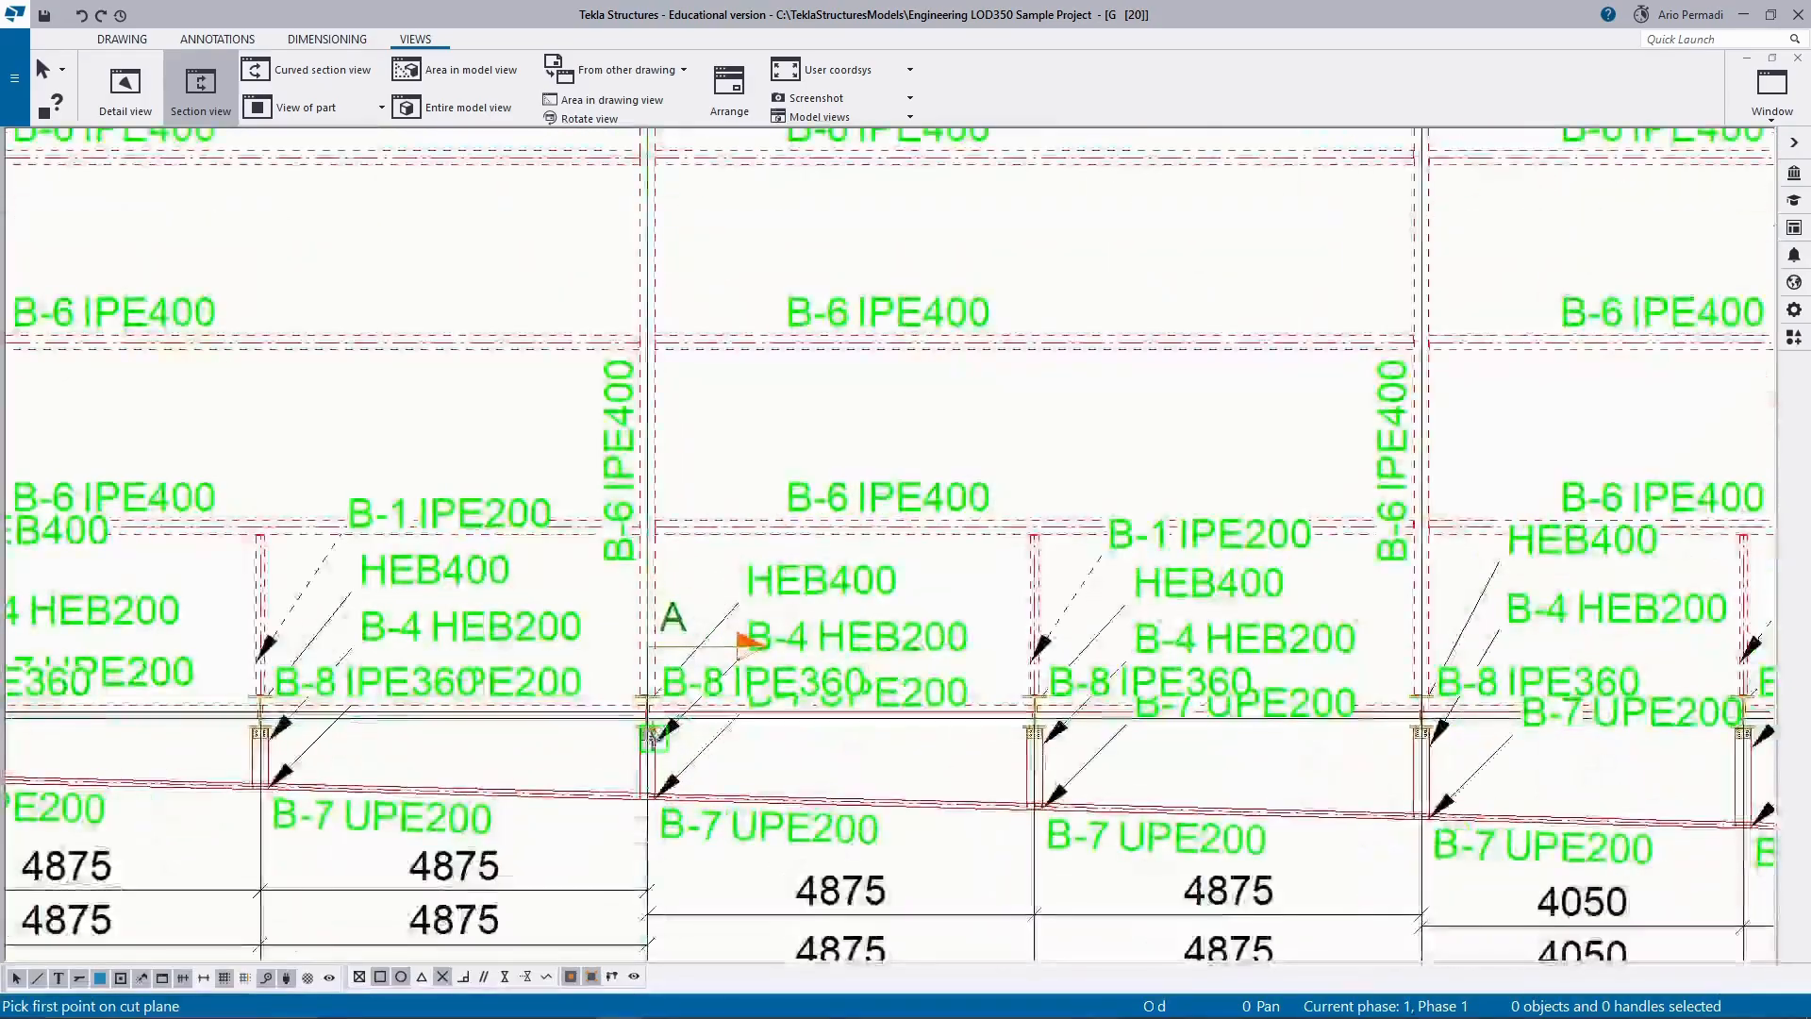
left_click(647, 709)
scroll(651, 340, "down", 6)
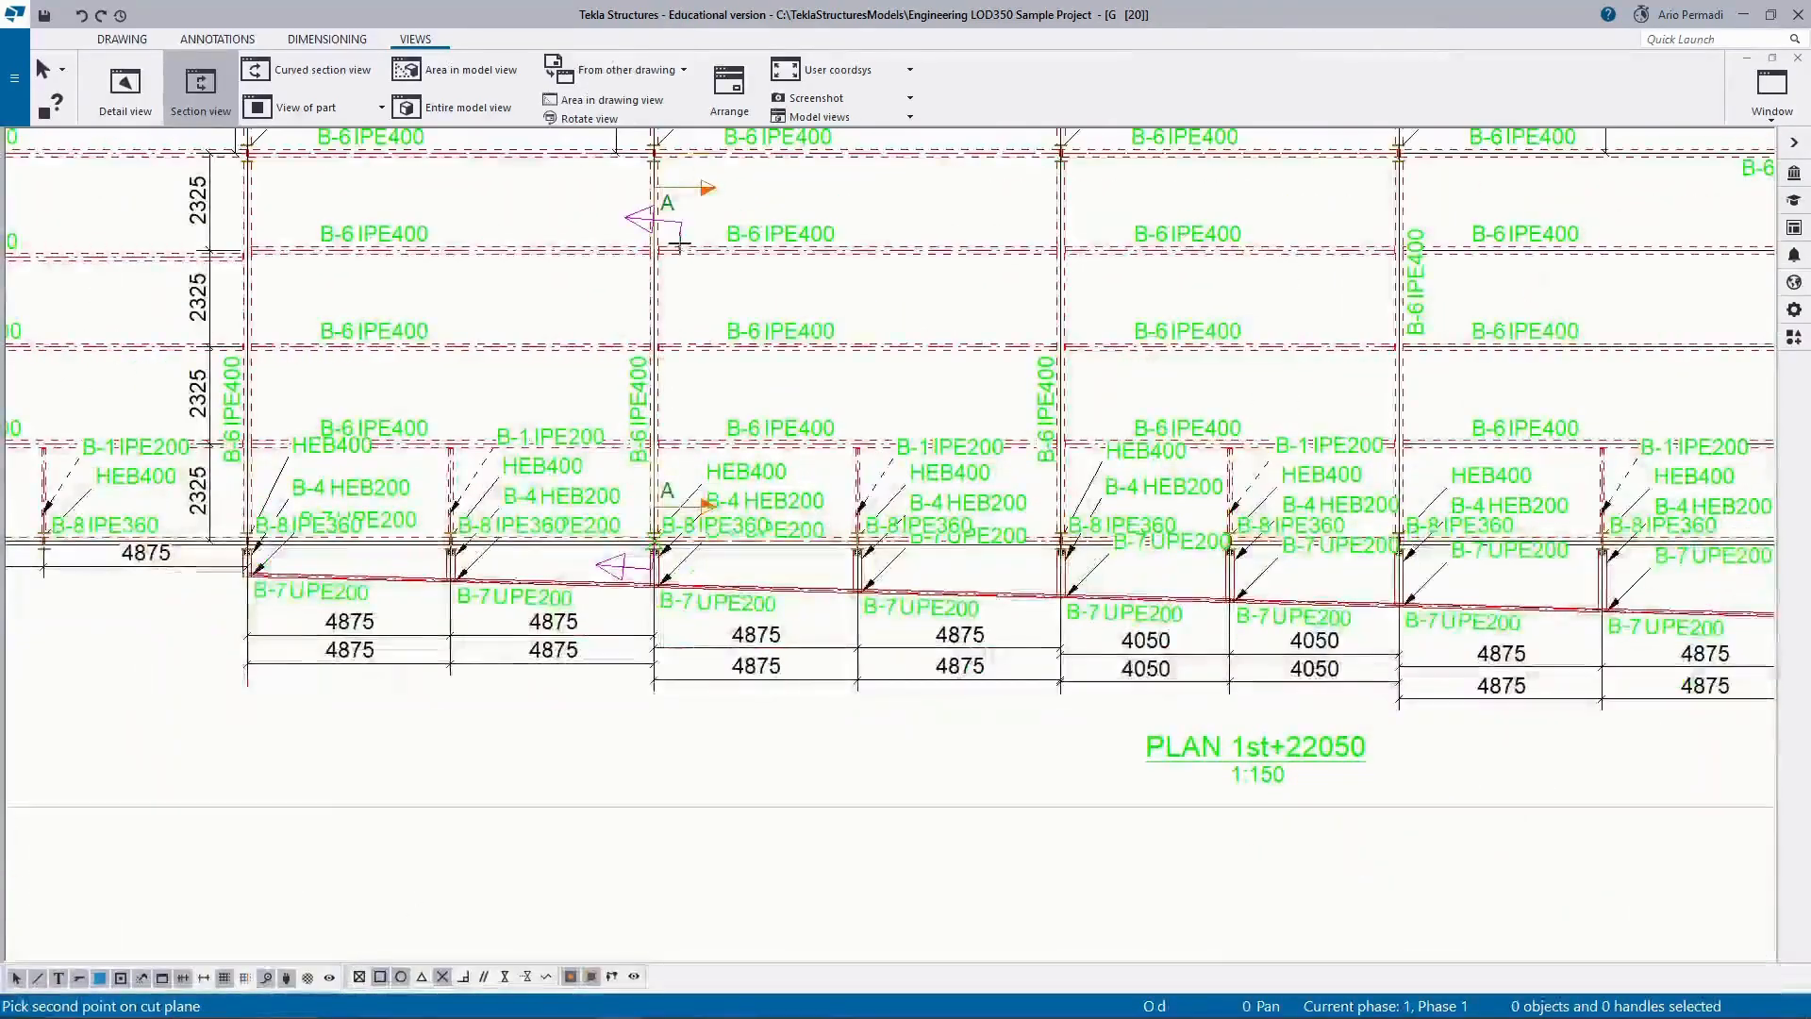
scroll(666, 260, "up", 3)
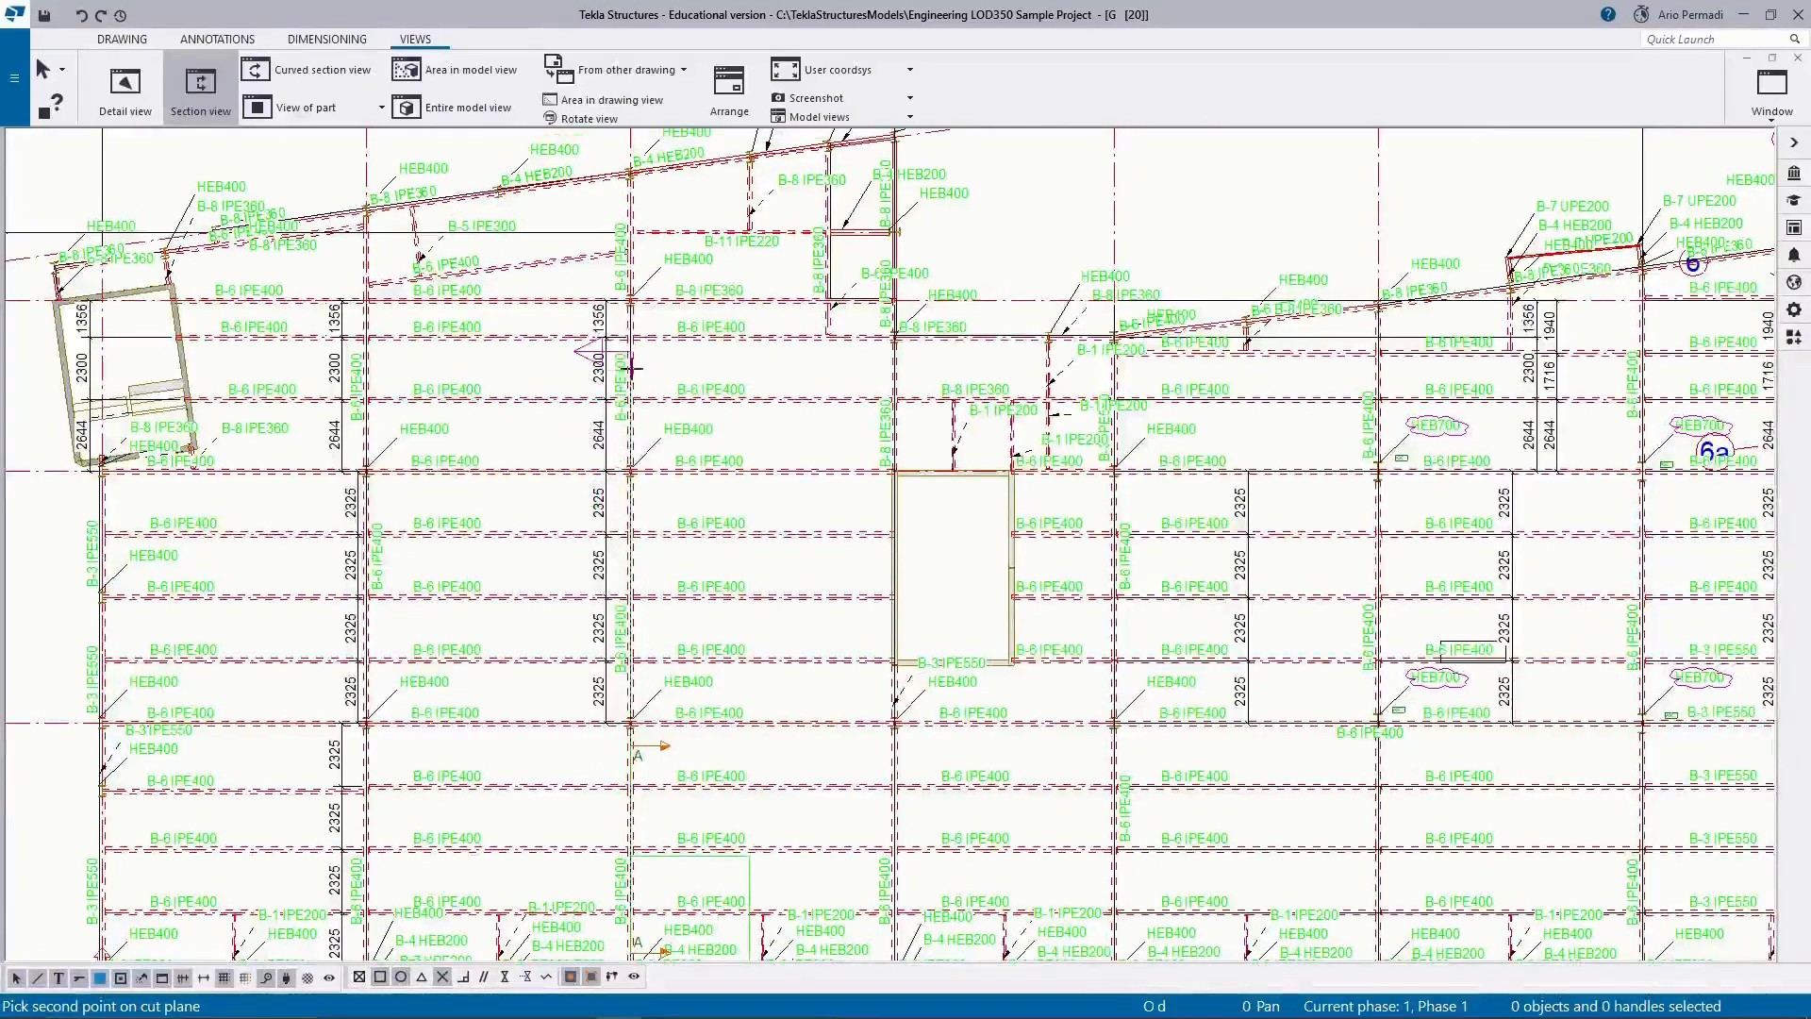
left_click(631, 300)
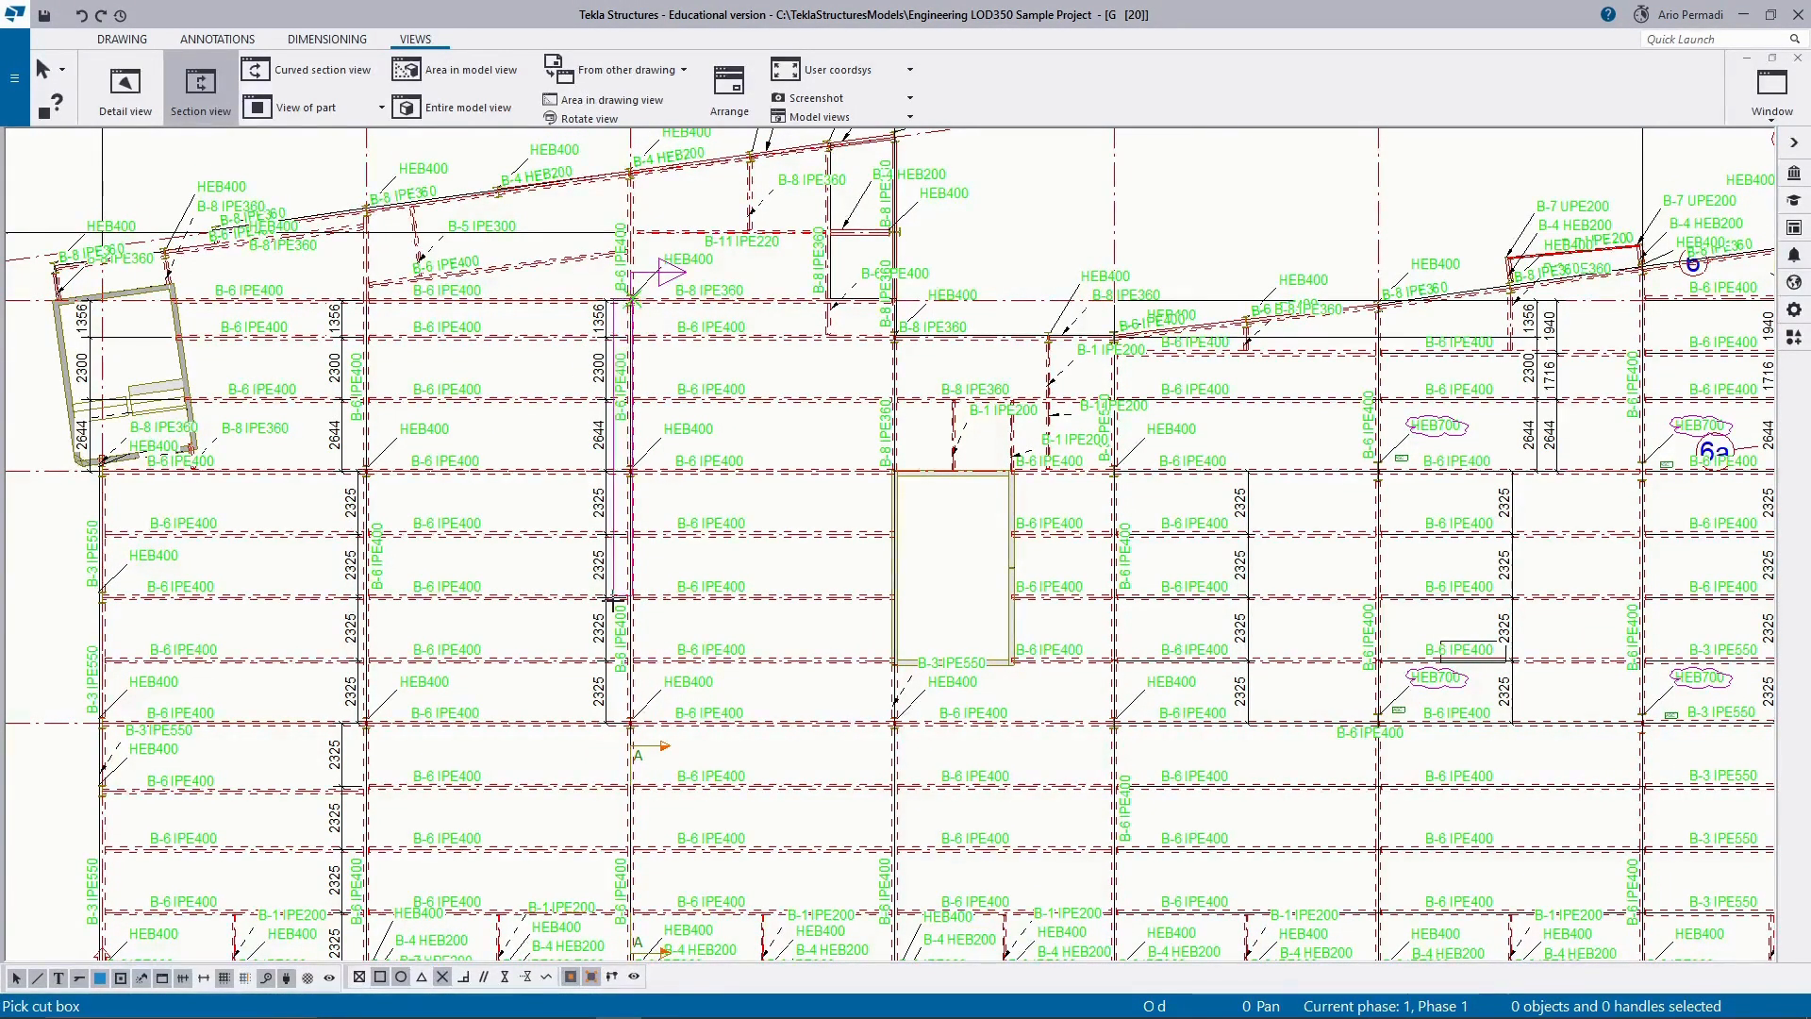
Define a narrow cut box along grid C down to grid 1 and place the section view beside section A-A.
scroll(627, 458, "down", 3)
scroll(639, 558, "up", 4)
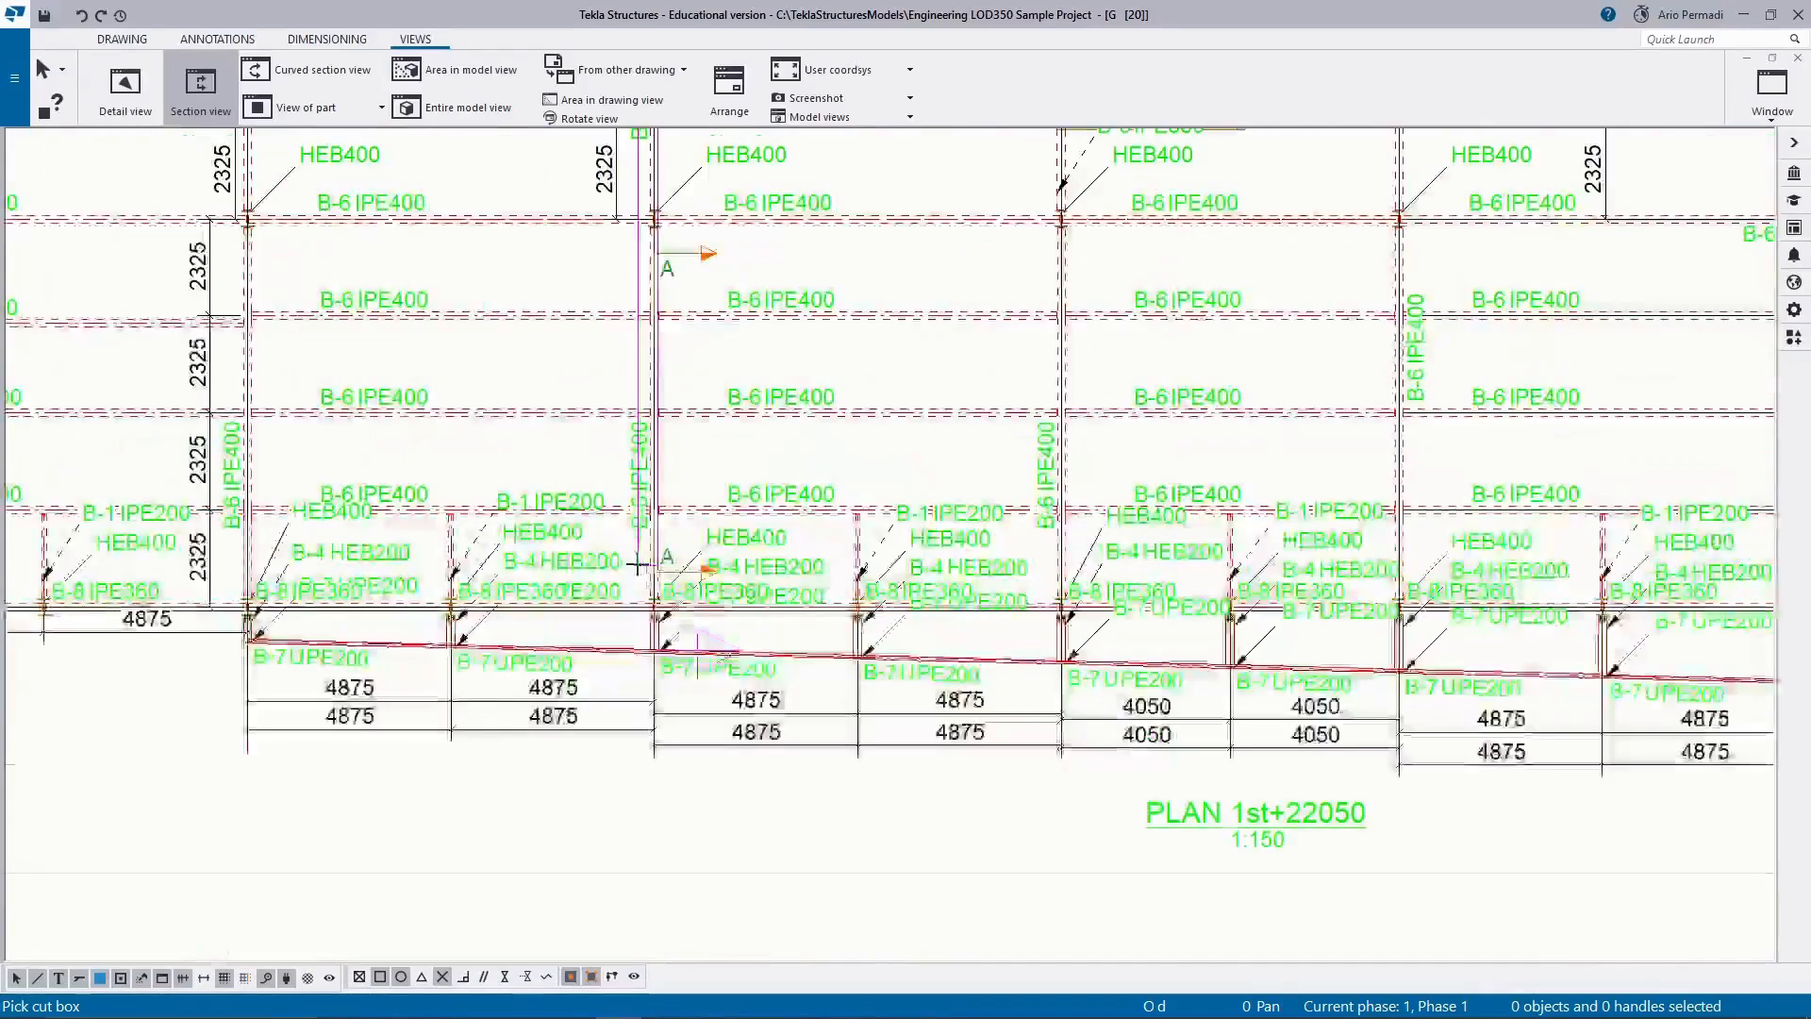
scroll(639, 594, "up", 2)
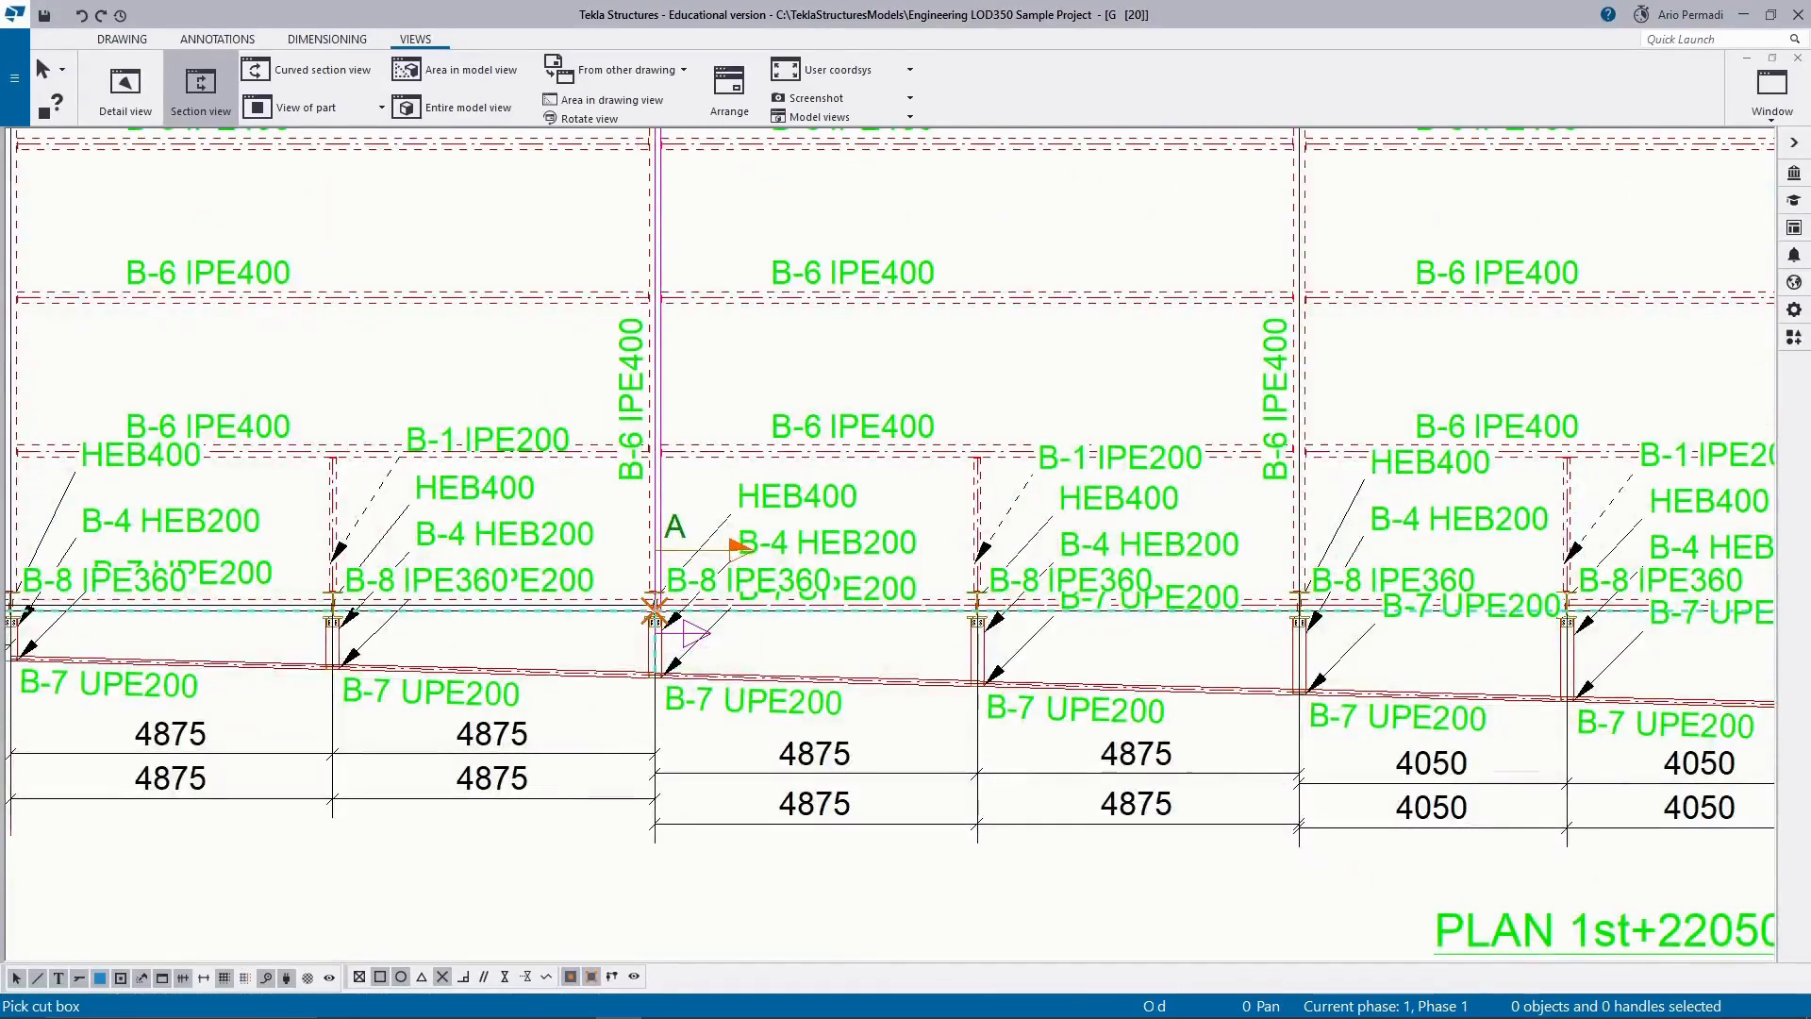
scroll(649, 603, "up", 2)
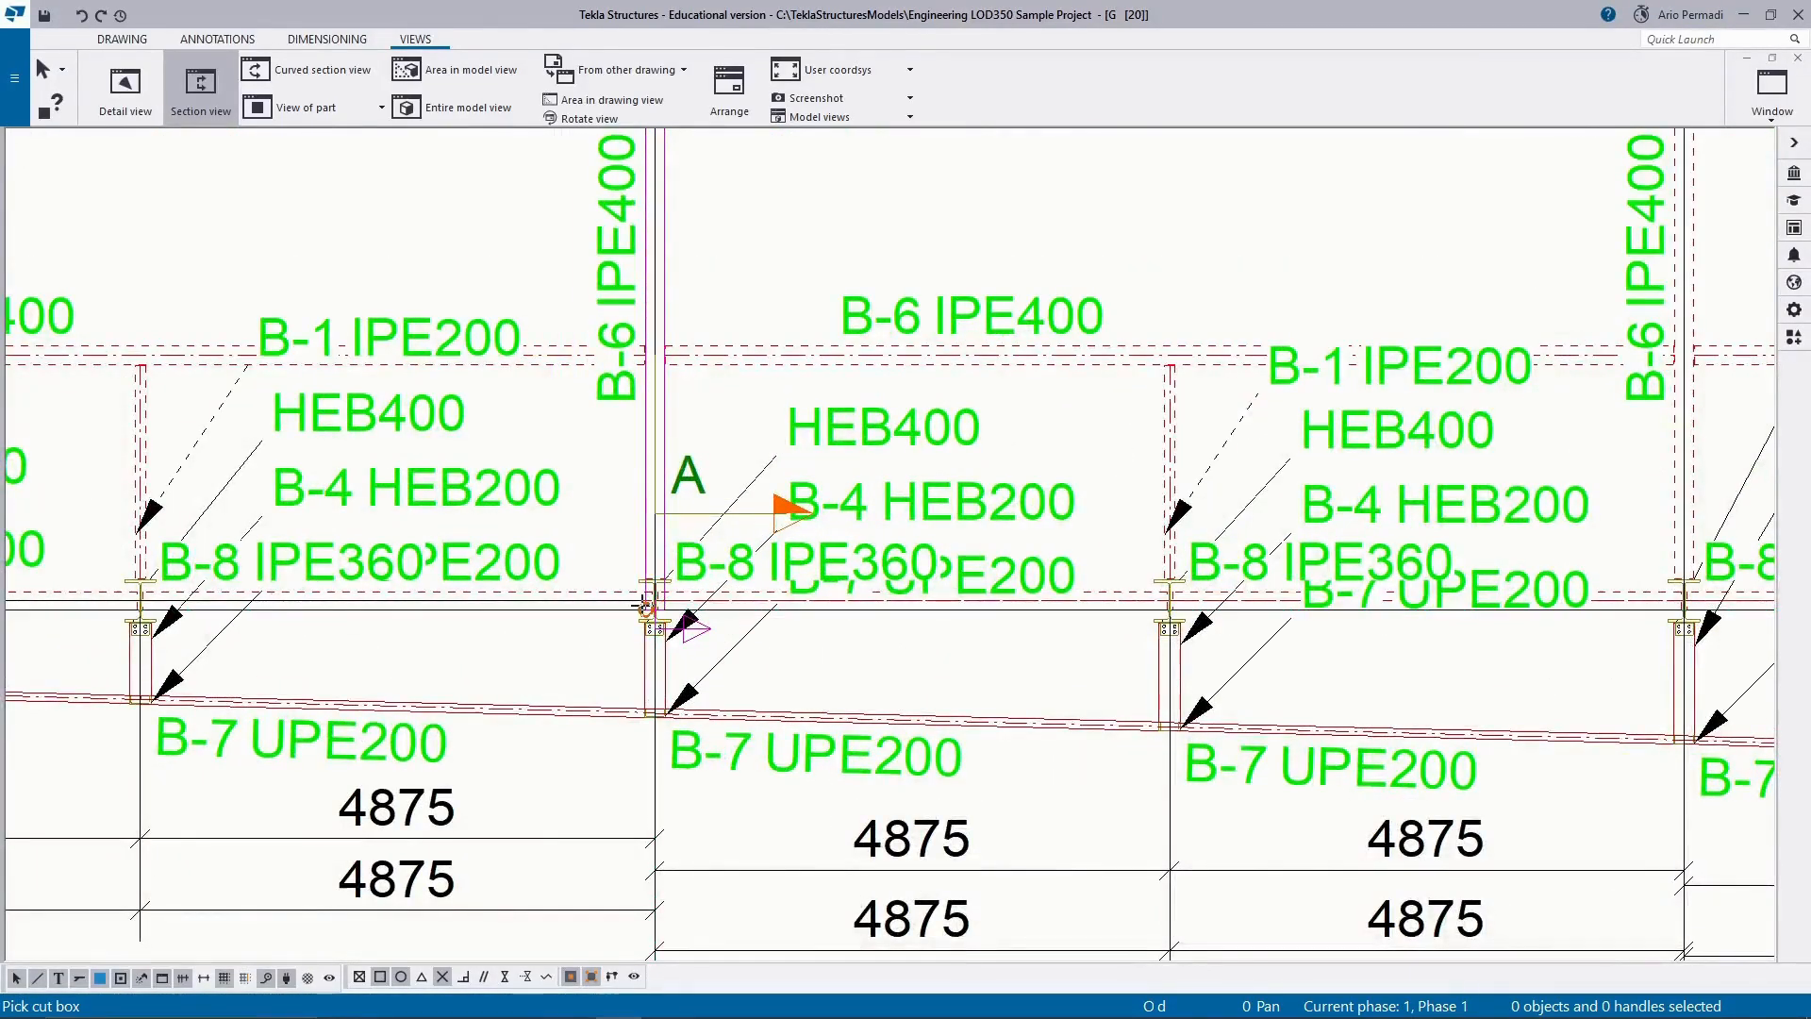
scroll(570, 626, "down", 6)
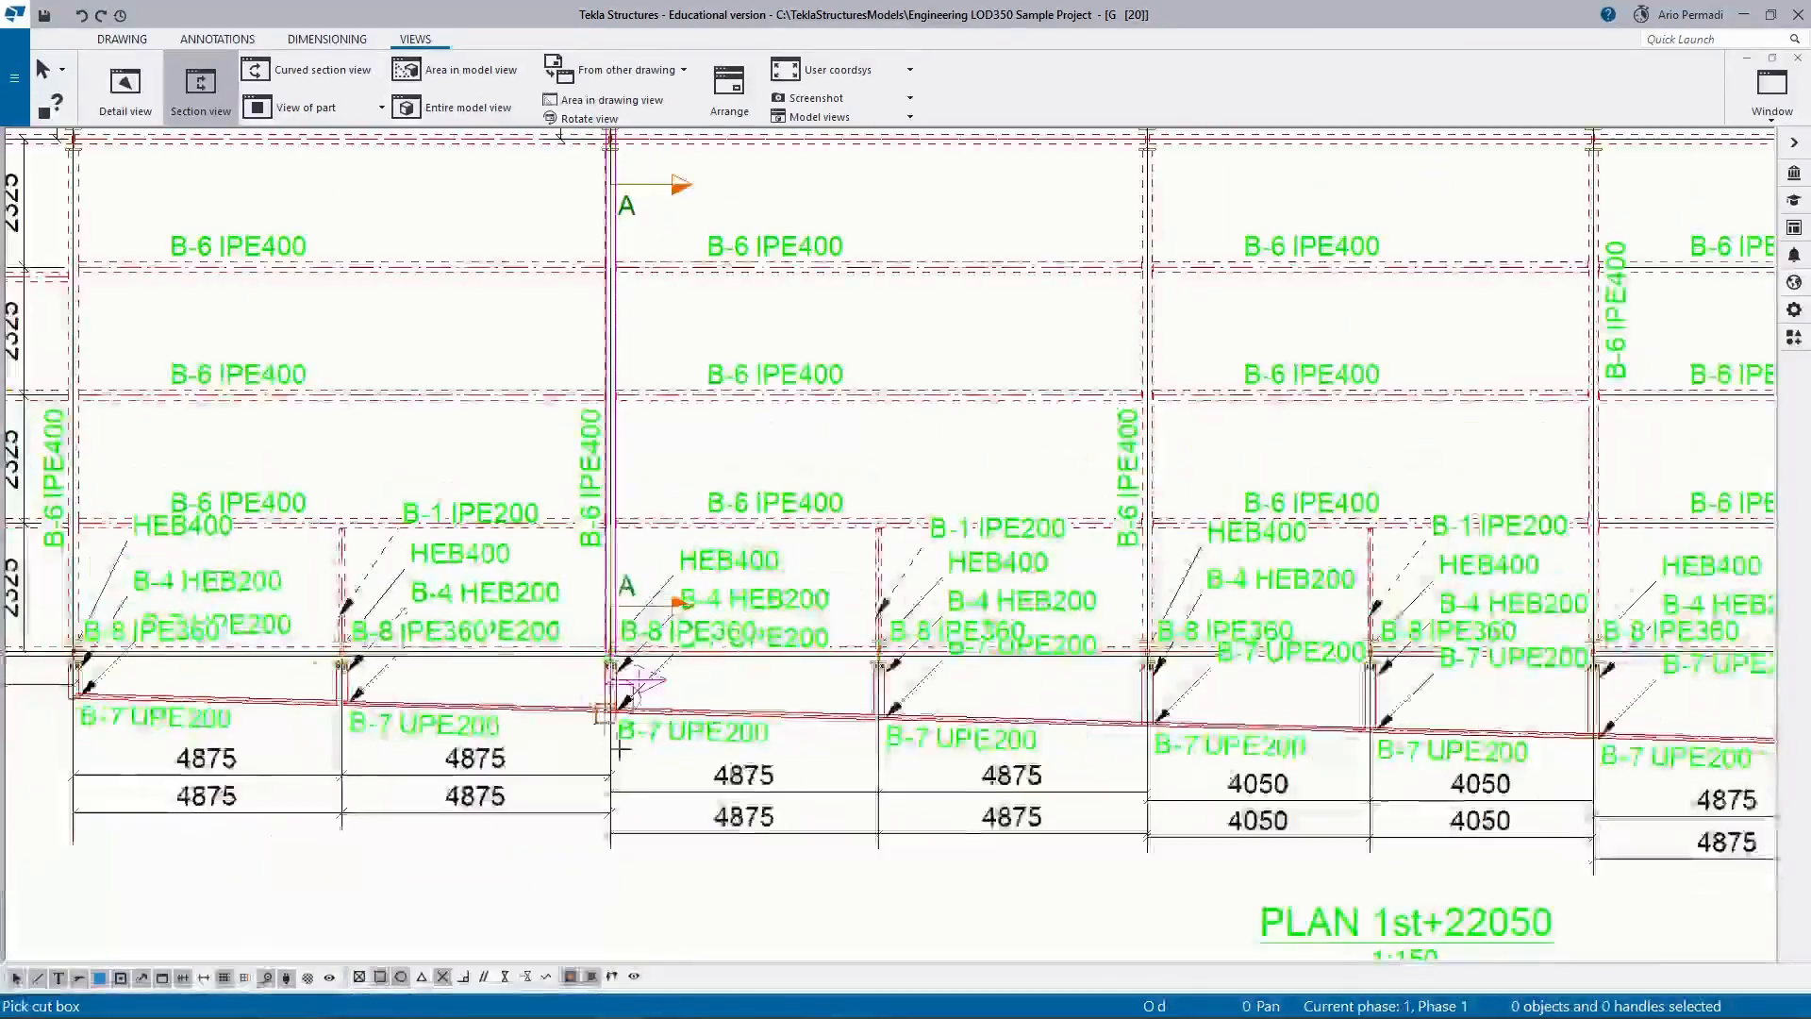
middle_click_drag(518, 447, 476, 244)
scroll(477, 244, "down", 2)
left_click(1066, 662)
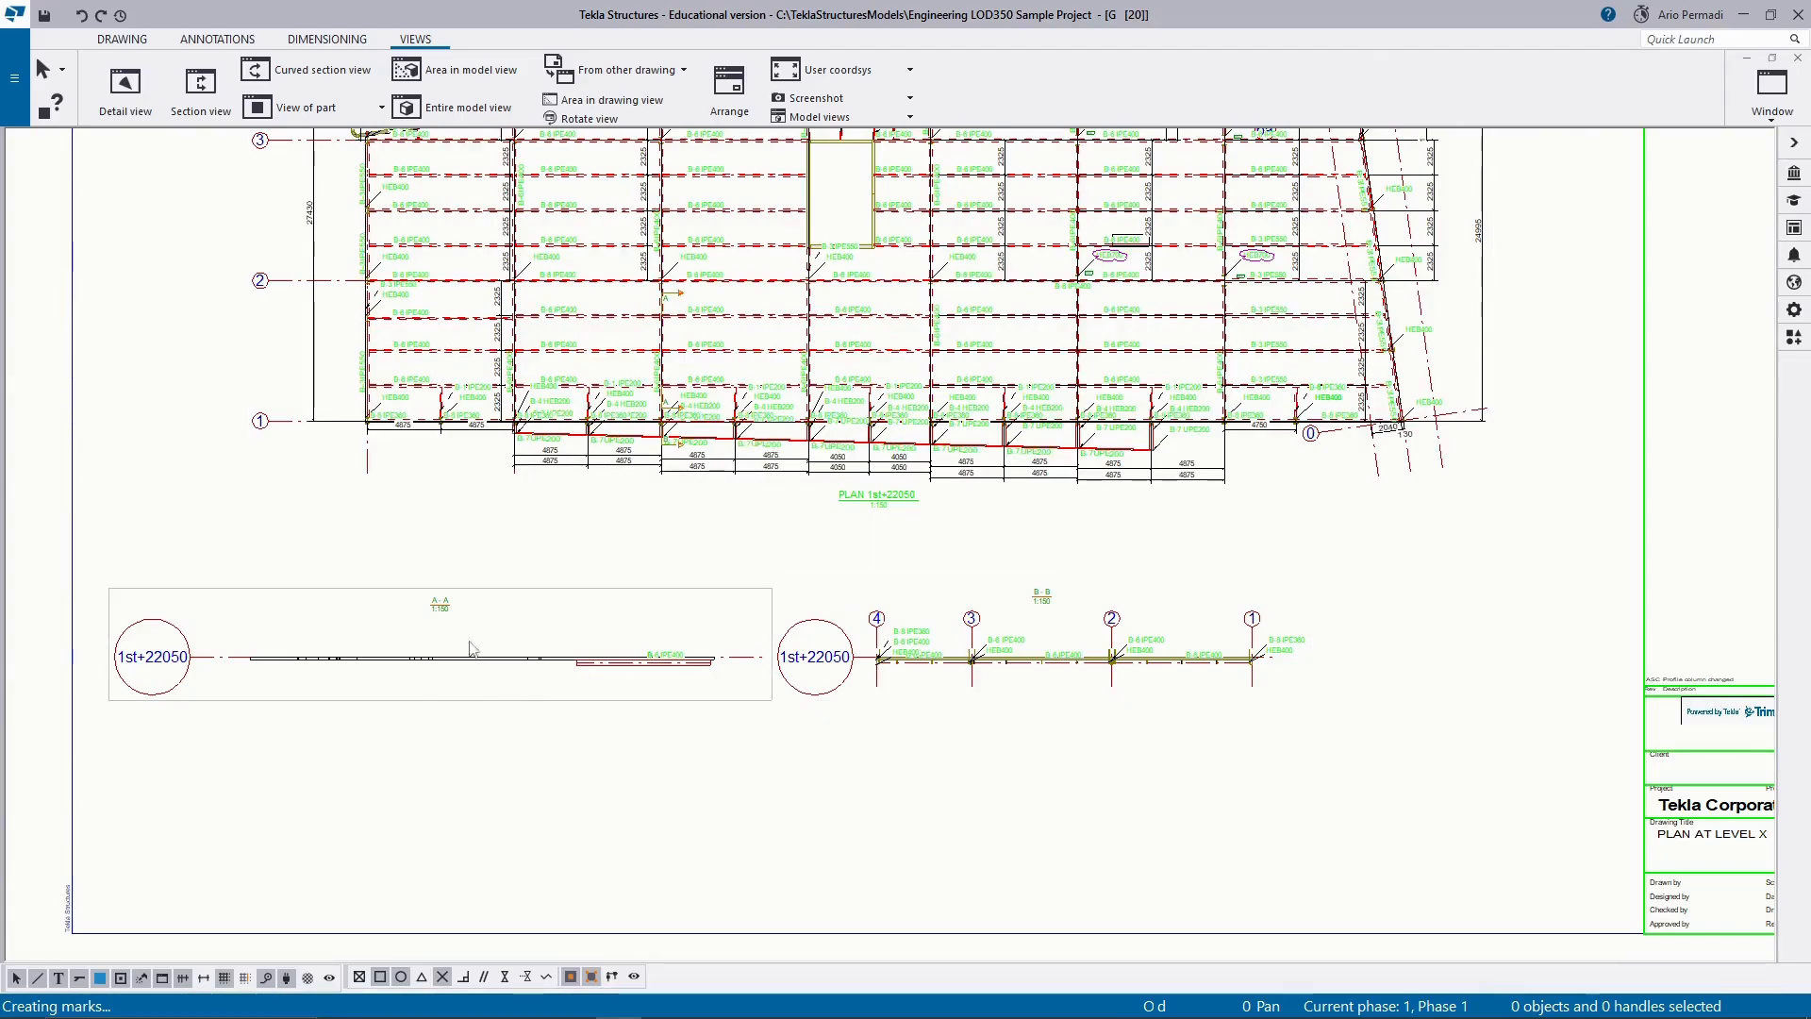
Examine section view B-B, its grid labels and its beam and column marks, and compare it with section A-A.
scroll(1050, 685, "up", 3)
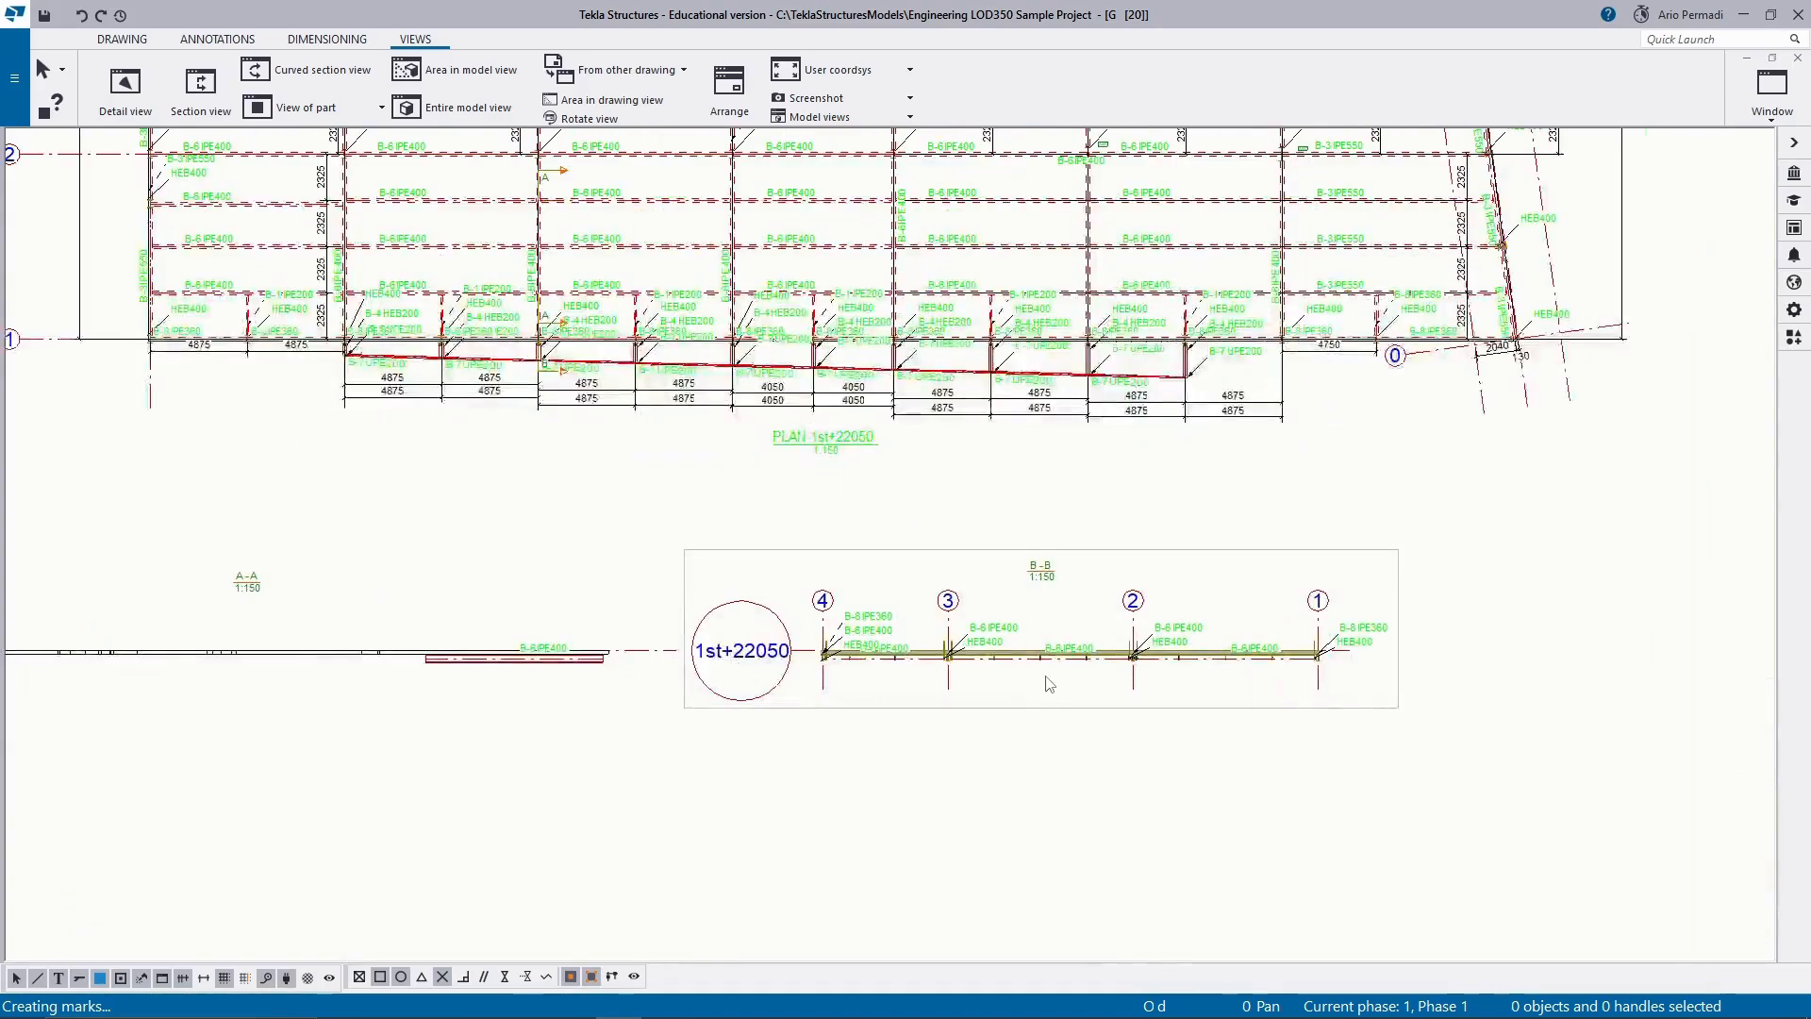
scroll(1050, 685, "down", 1)
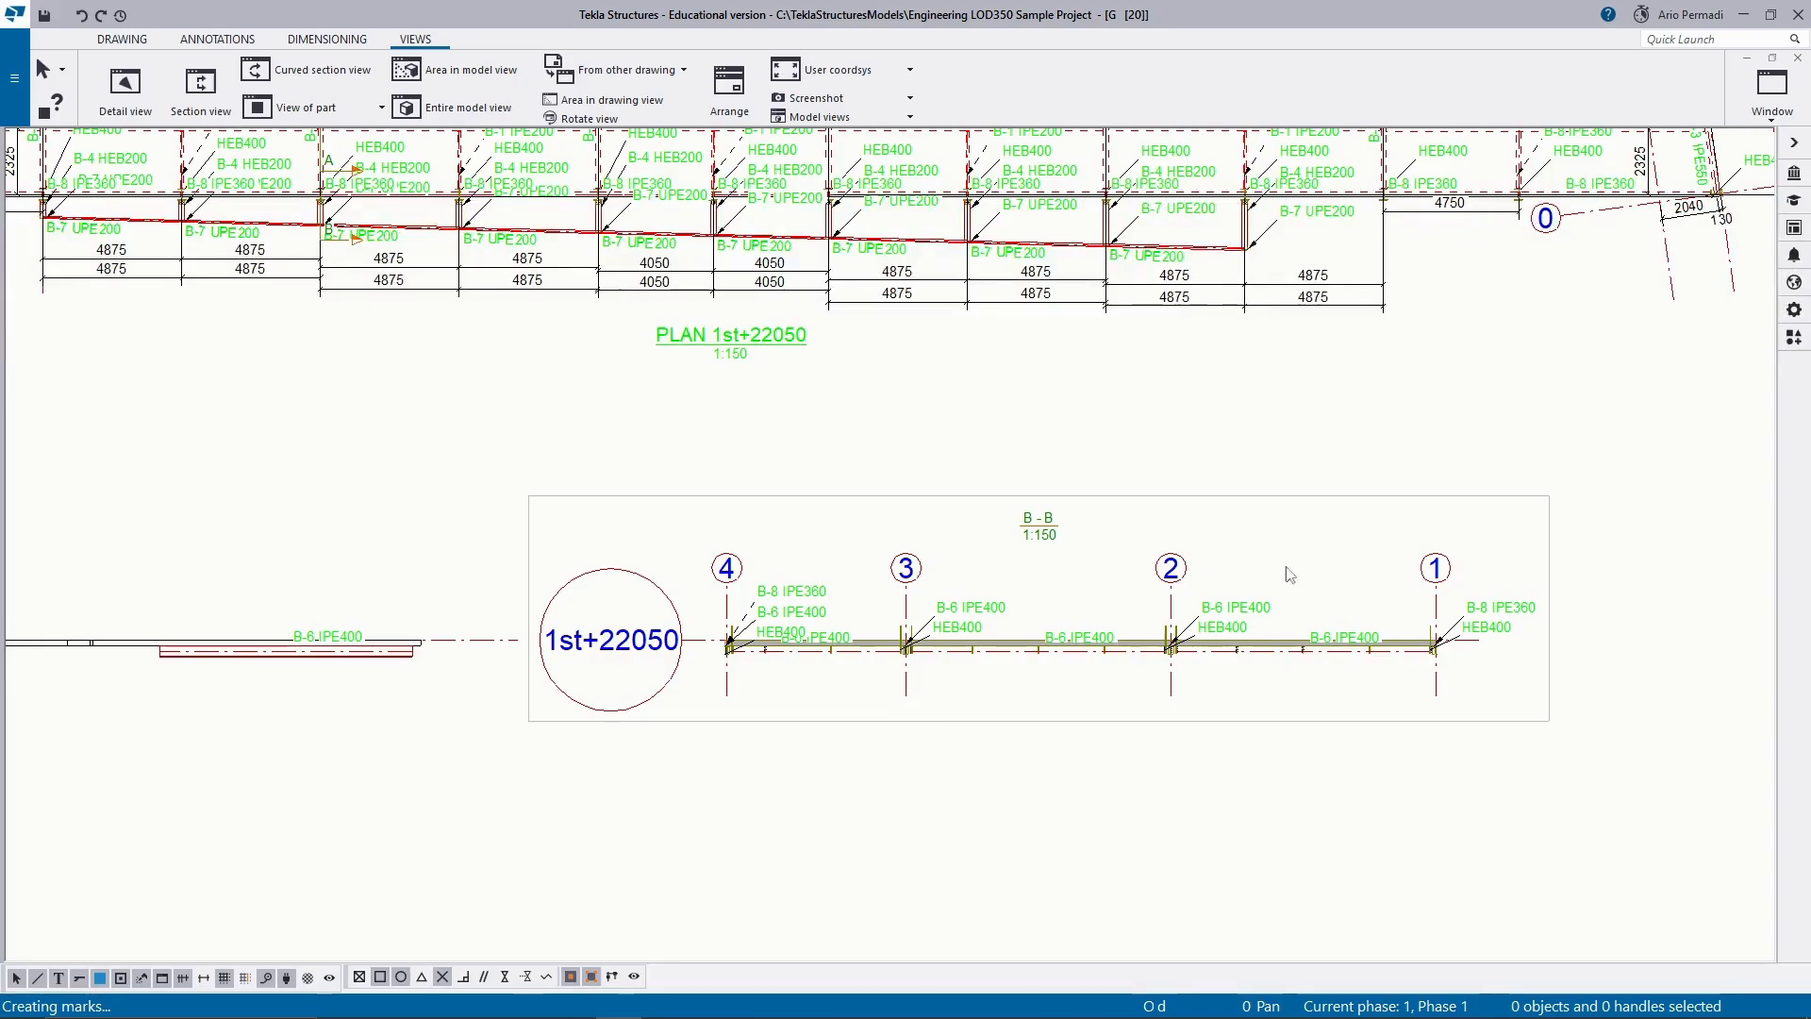
scroll(452, 677, "down", 2)
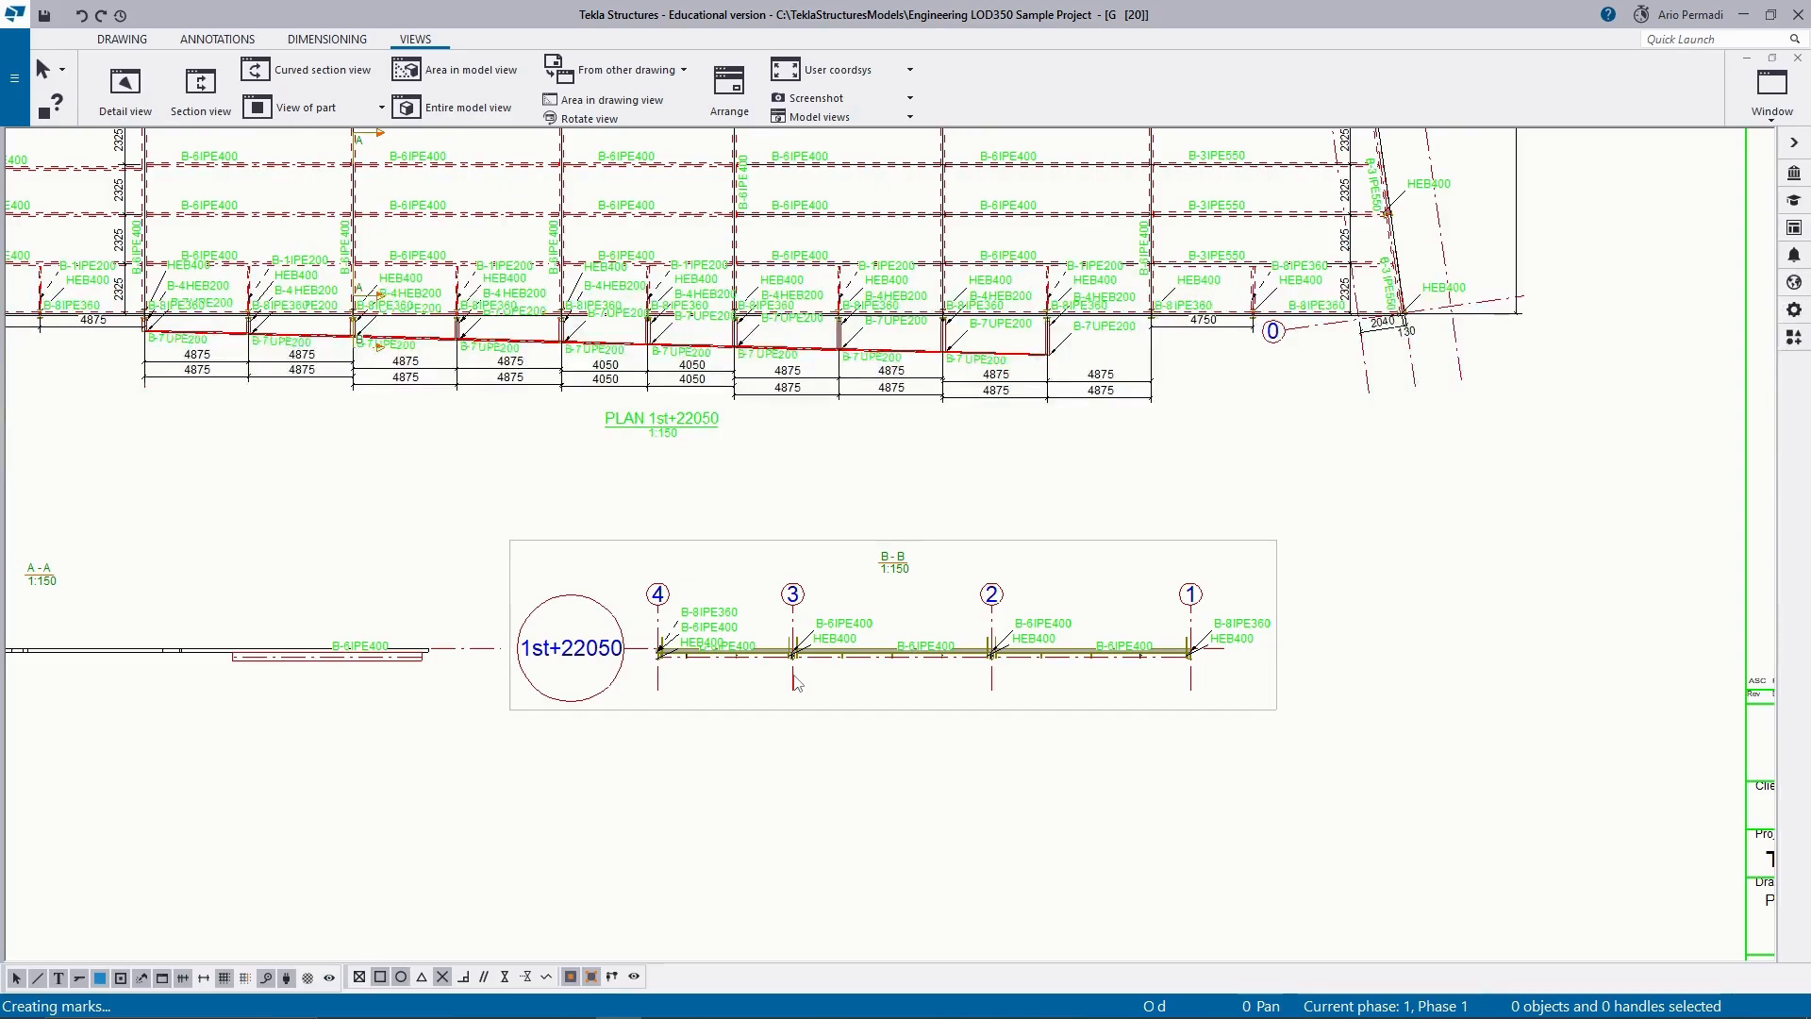
scroll(807, 737, "down", 2)
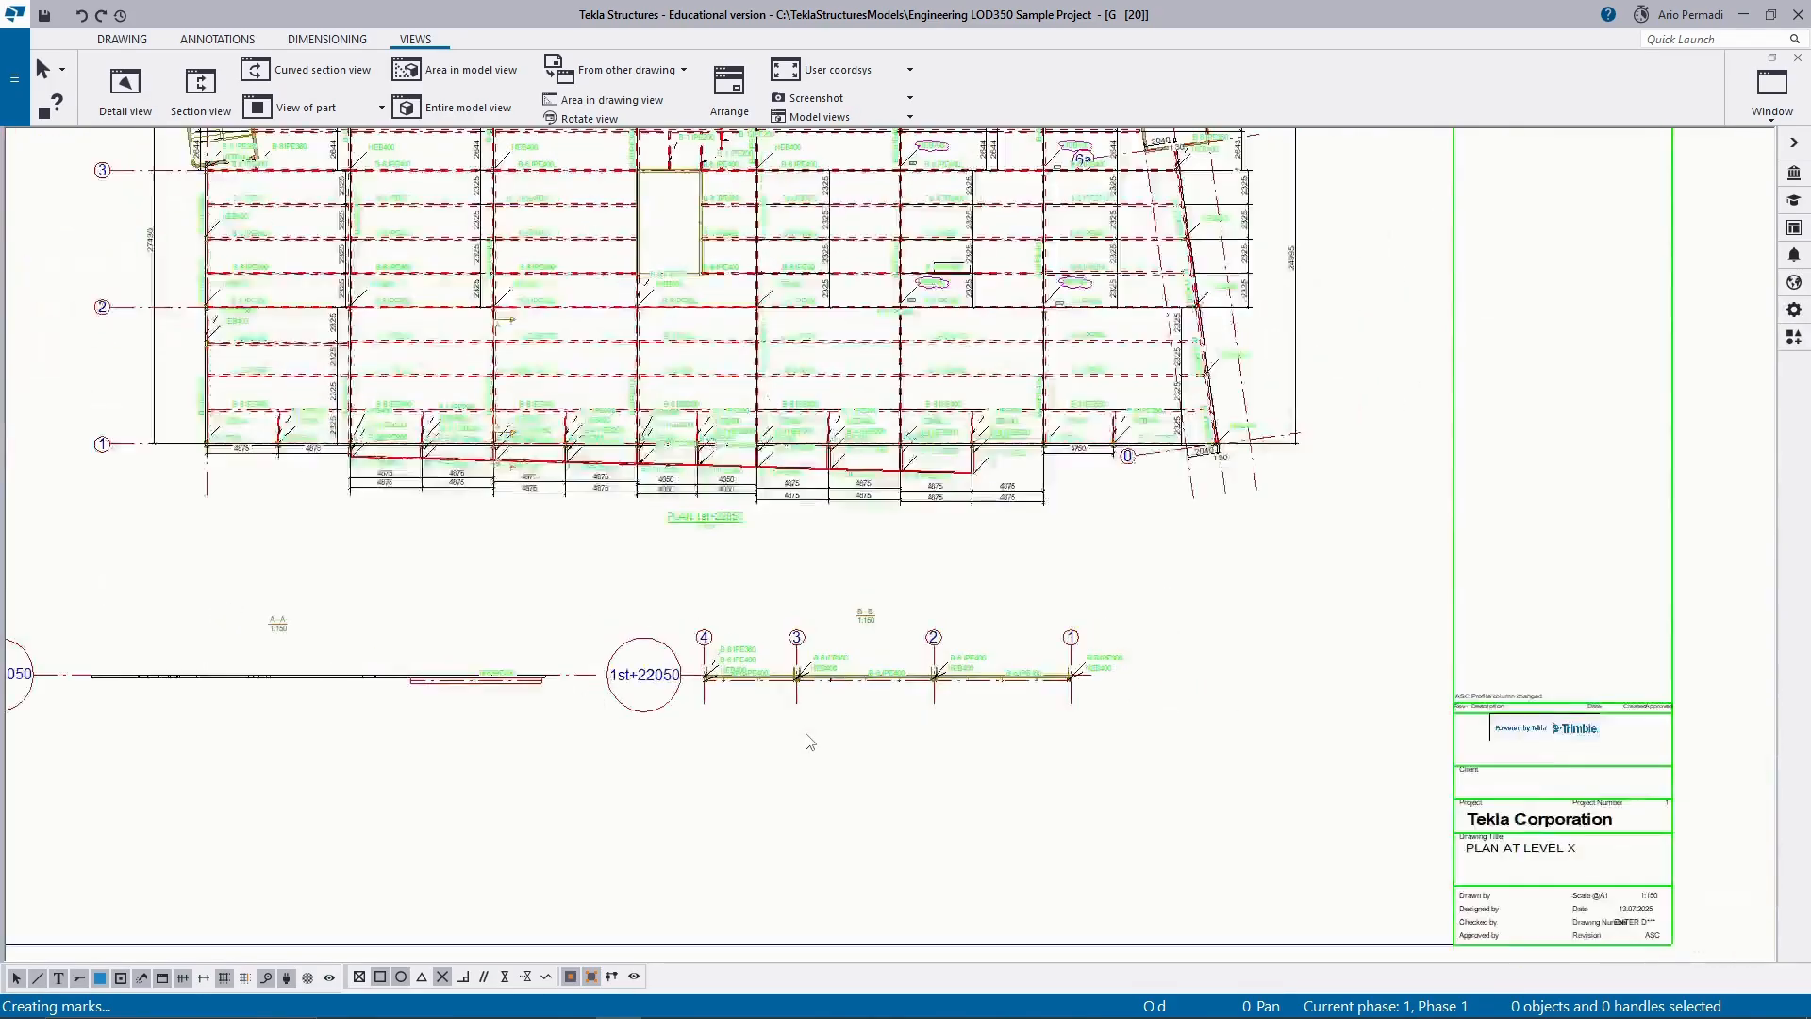
scroll(811, 738, "up", 4)
scroll(823, 740, "down", 4)
scroll(806, 736, "down", 2)
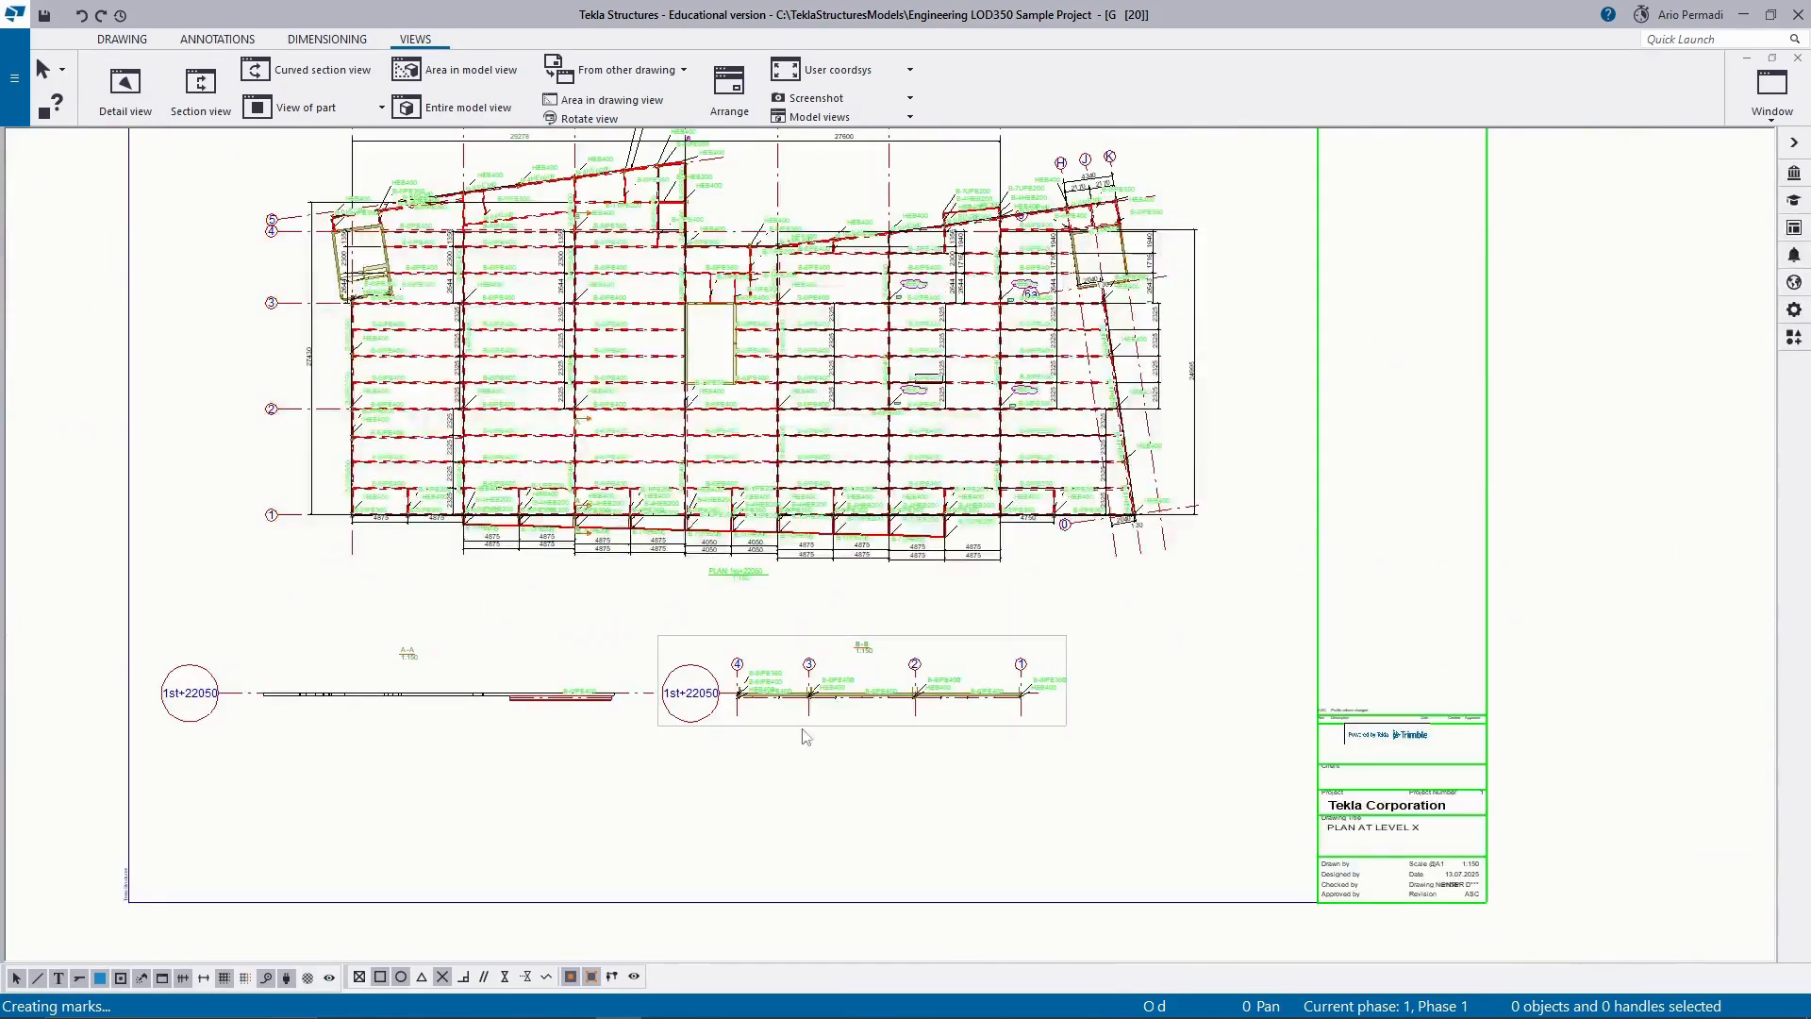
scroll(948, 717, "up", 3)
middle_click_drag(243, 692, 849, 685)
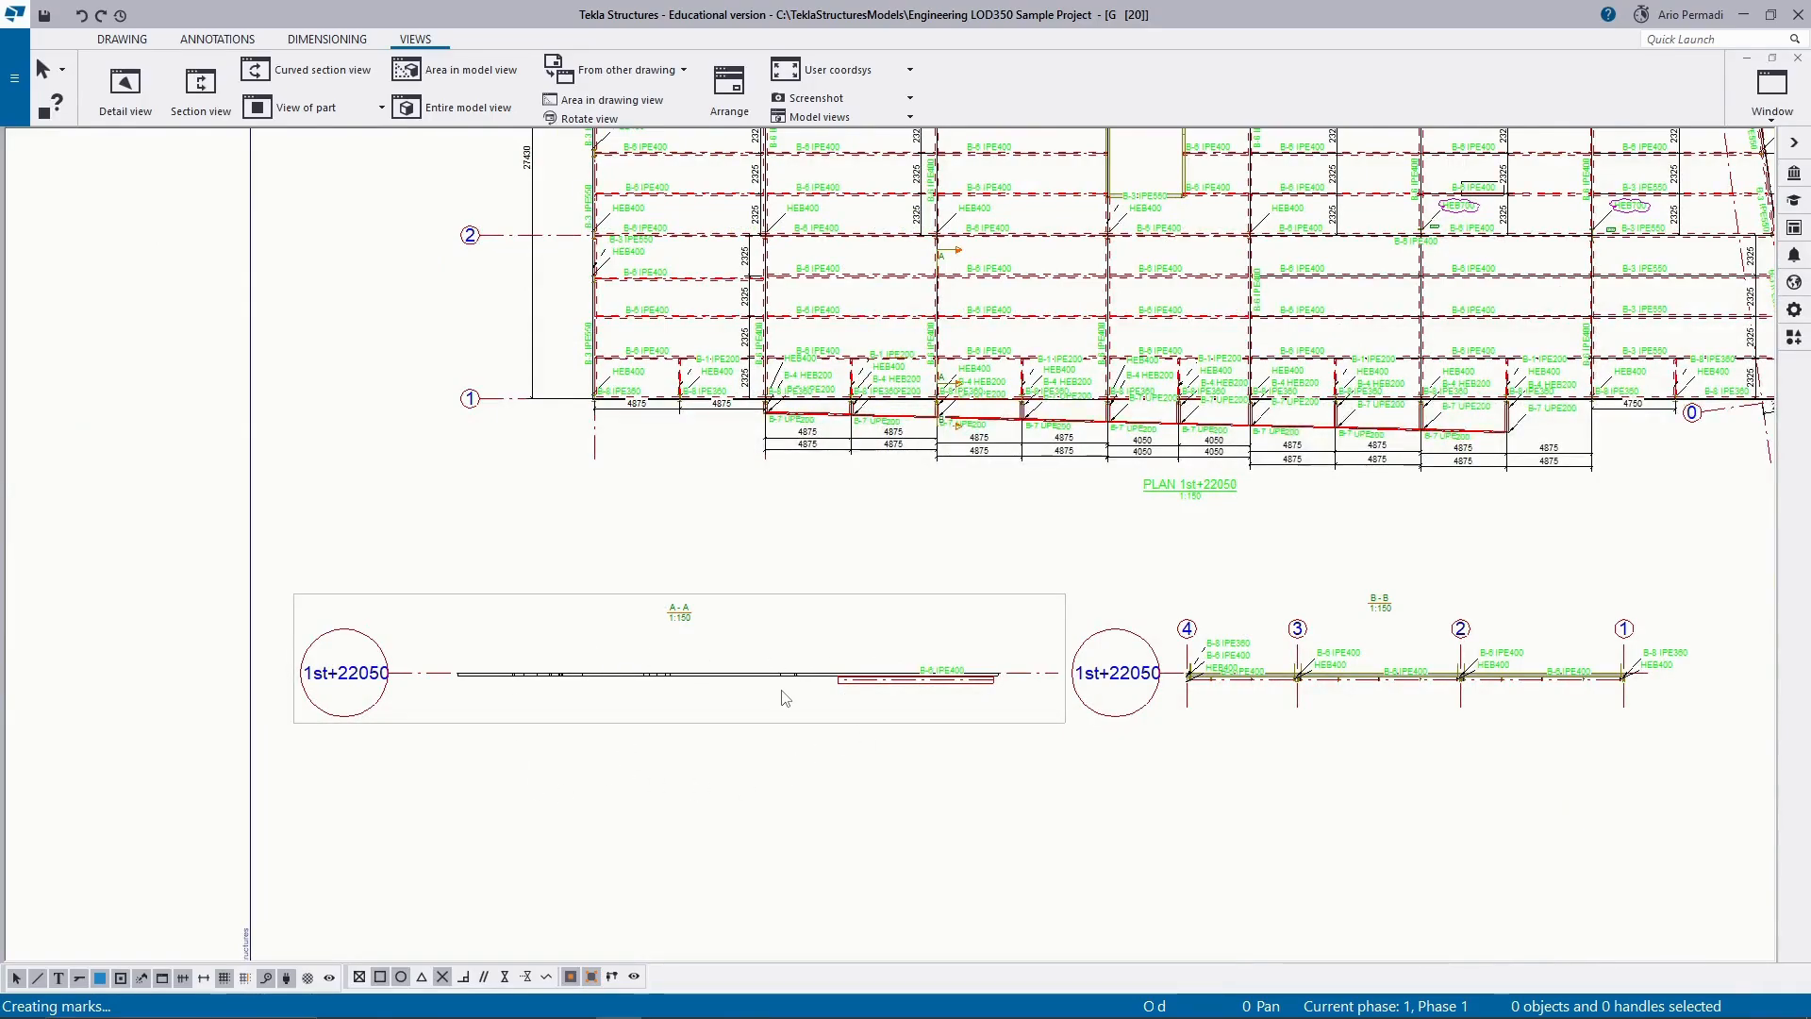
middle_click_drag(1170, 660, 380, 671)
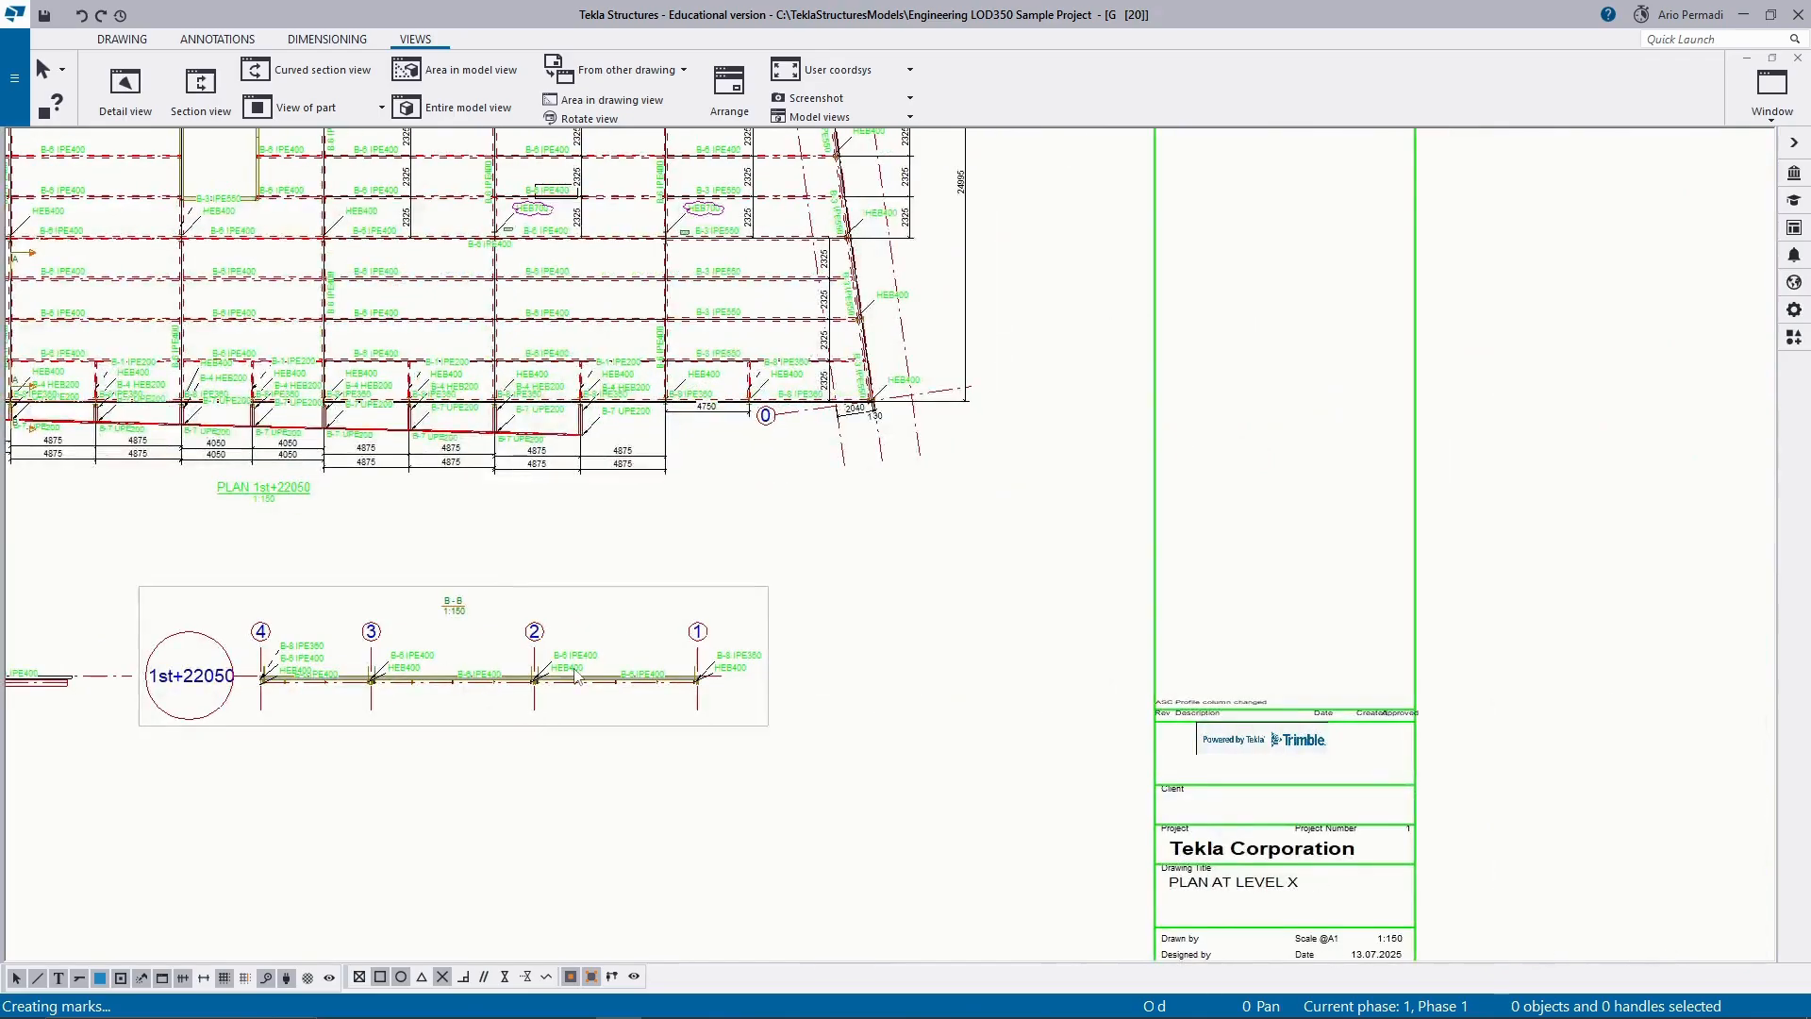
scroll(533, 680, "up", 5)
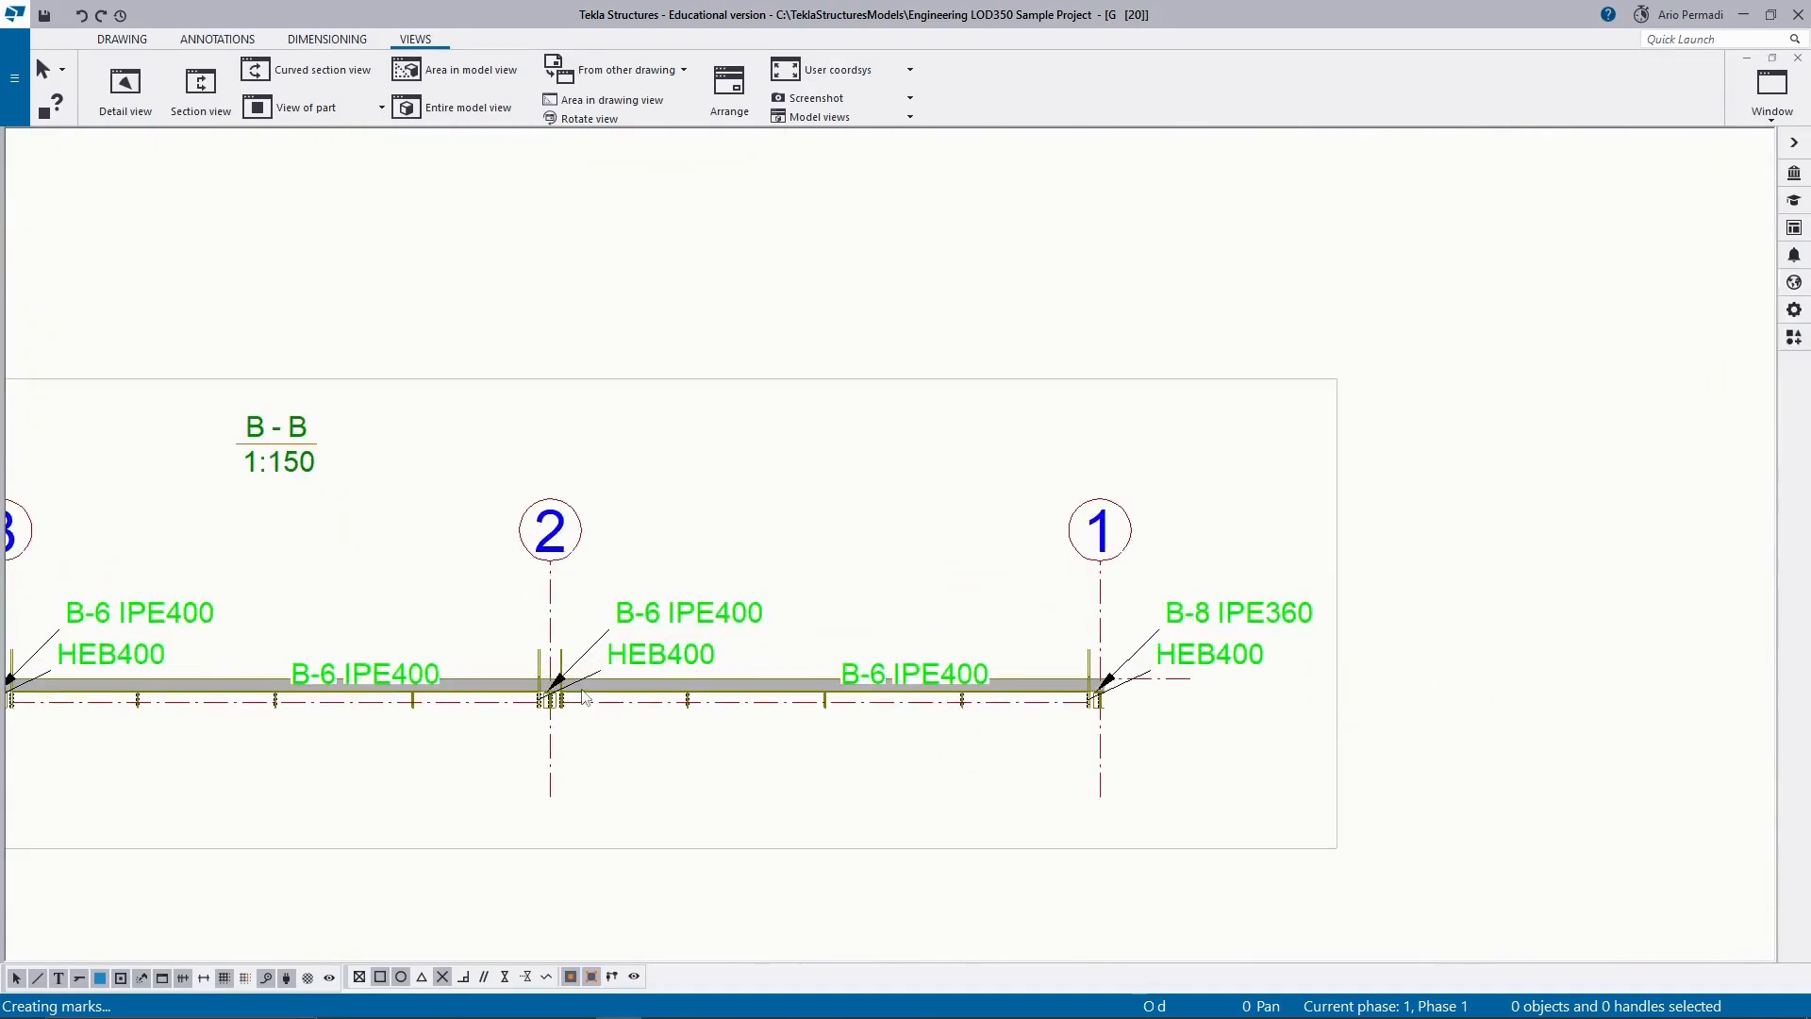
scroll(584, 698, "down", 4)
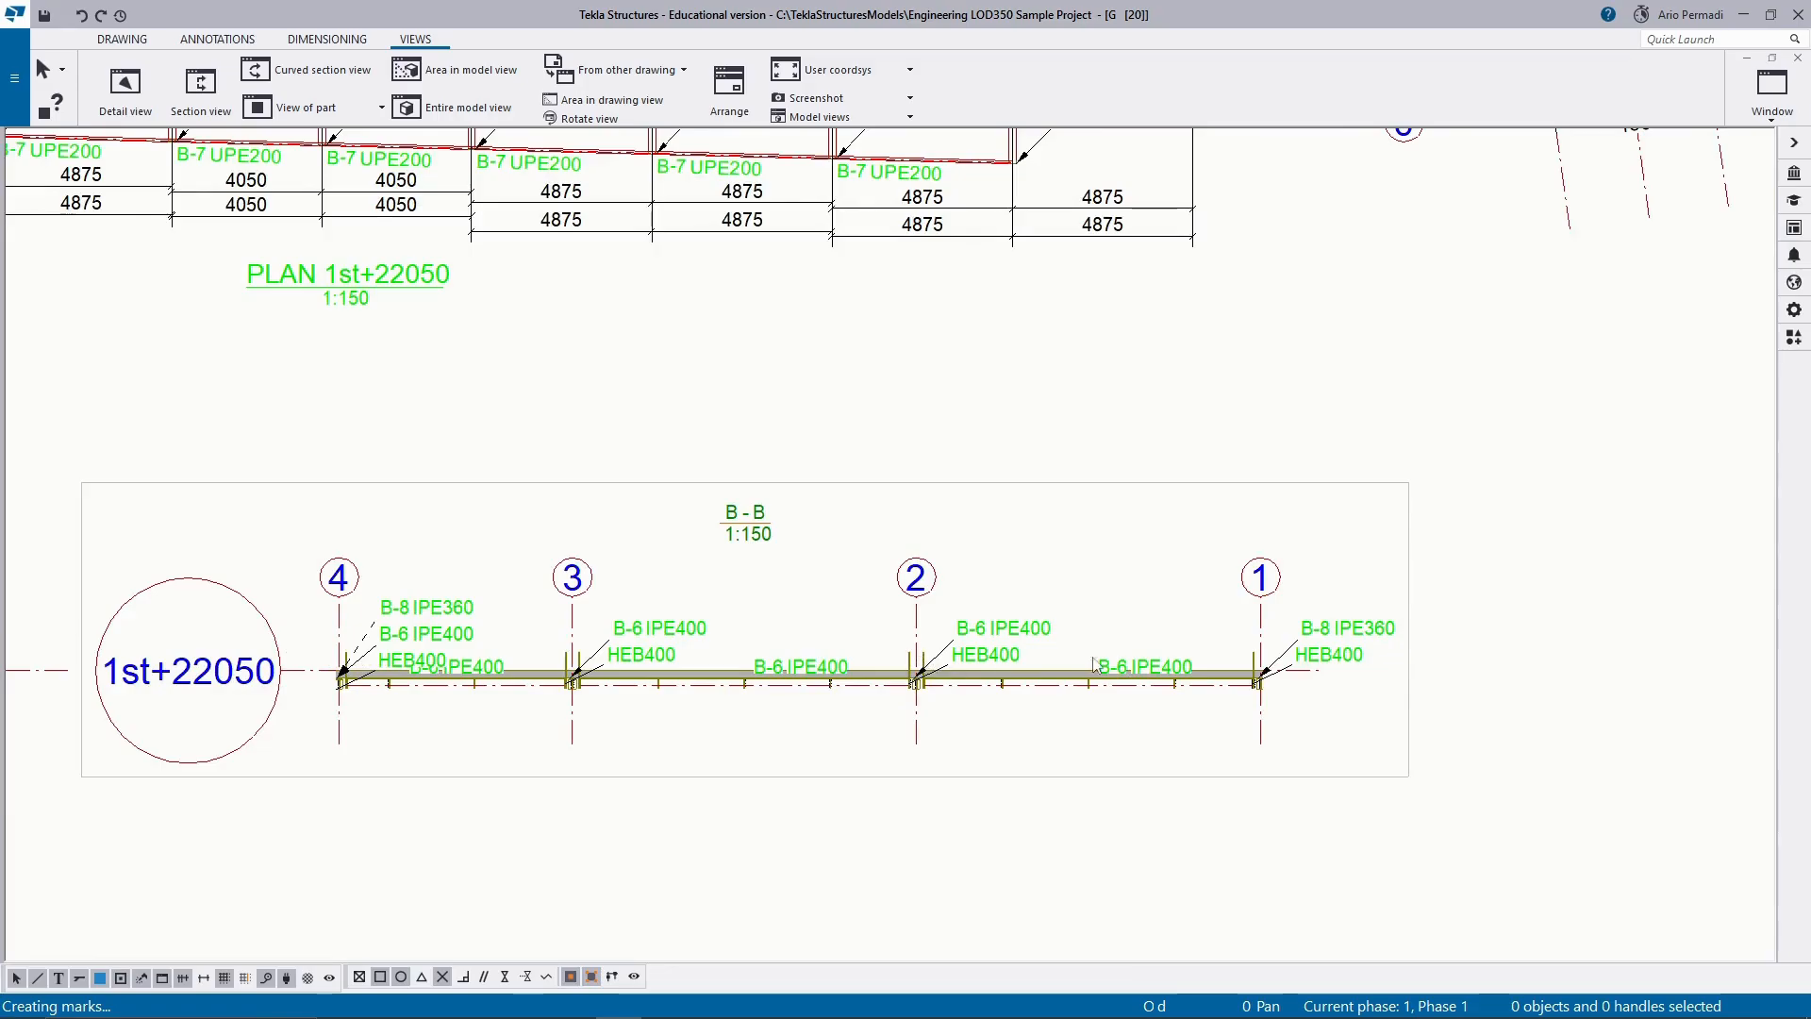
scroll(920, 672, "up", 2)
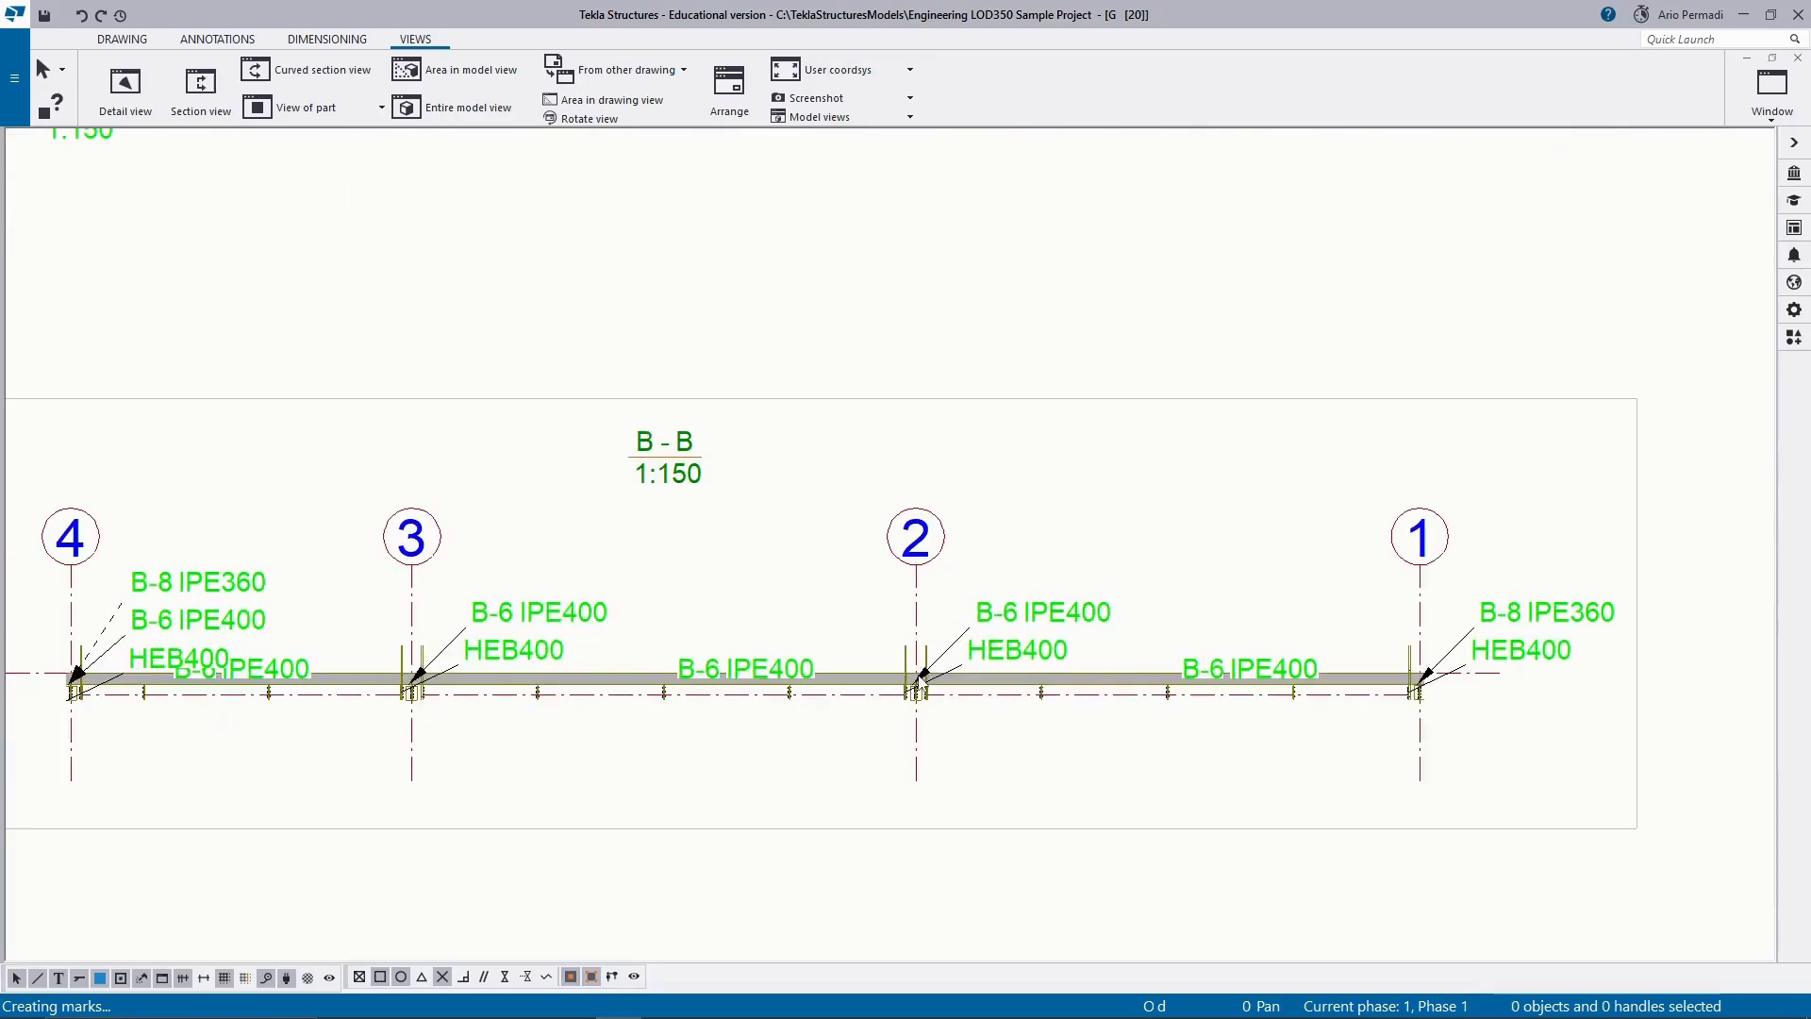
scroll(925, 681, "down", 2)
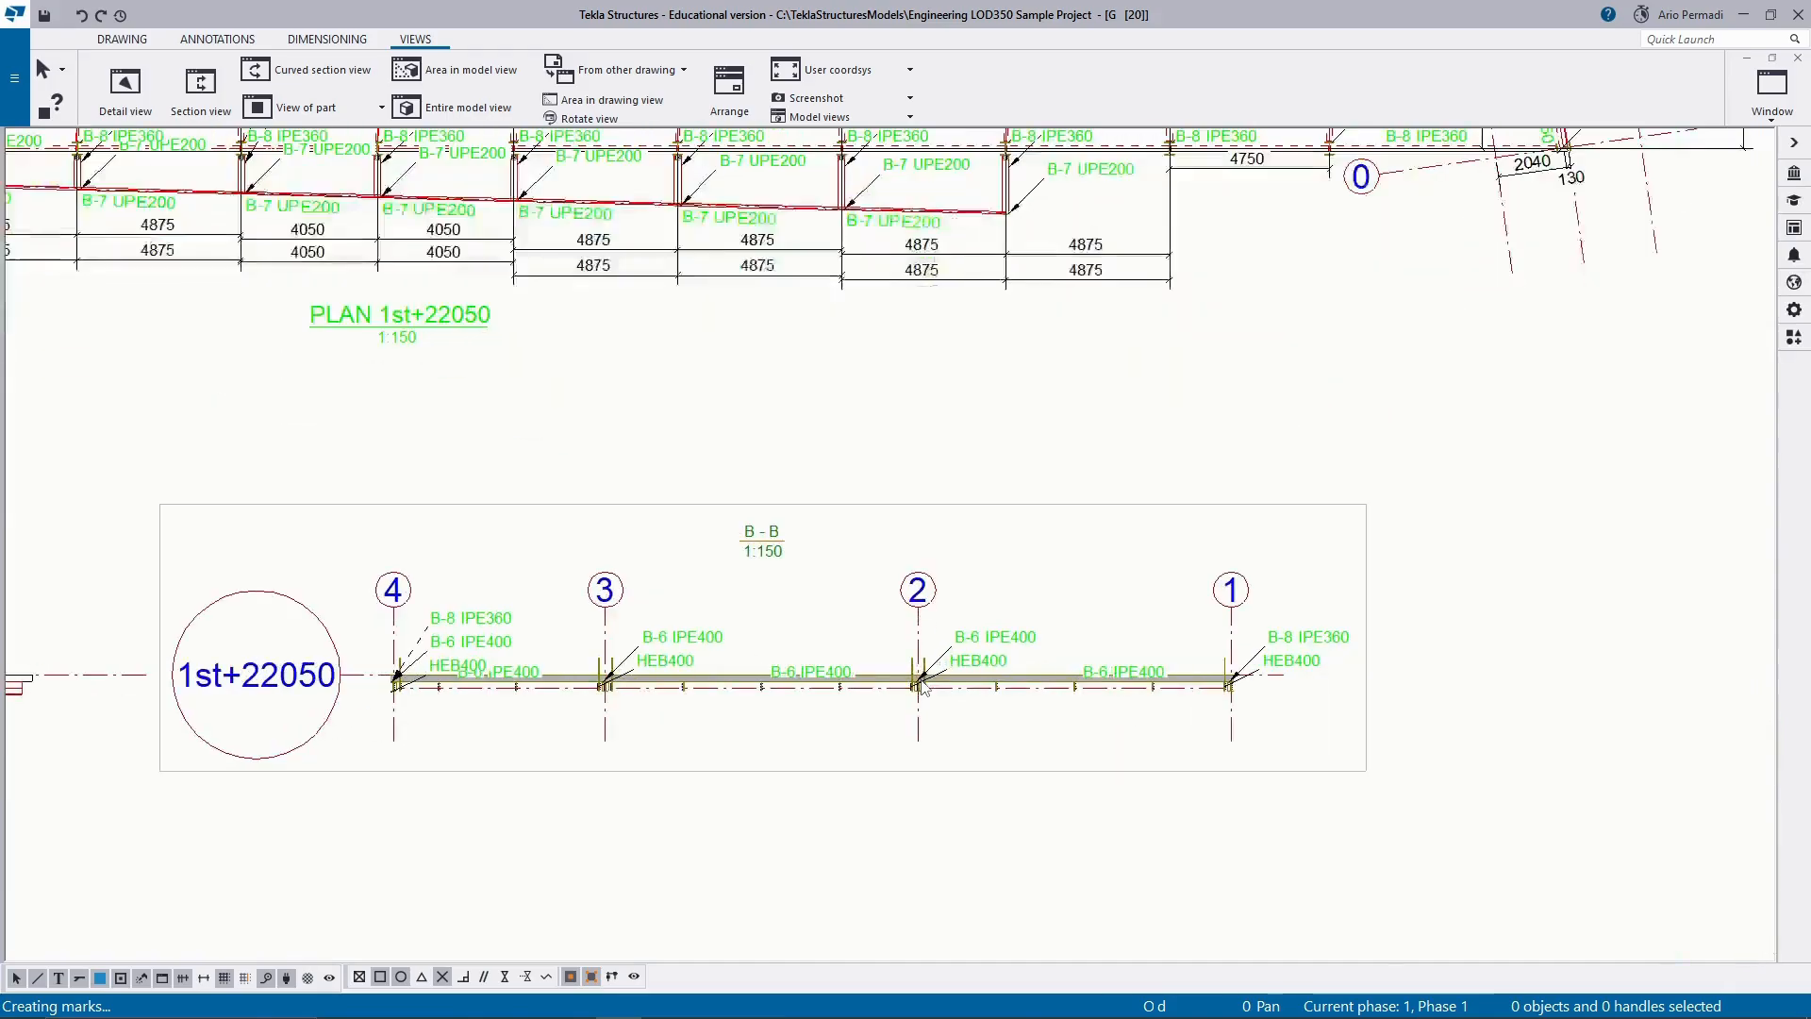
scroll(922, 686, "up", 2)
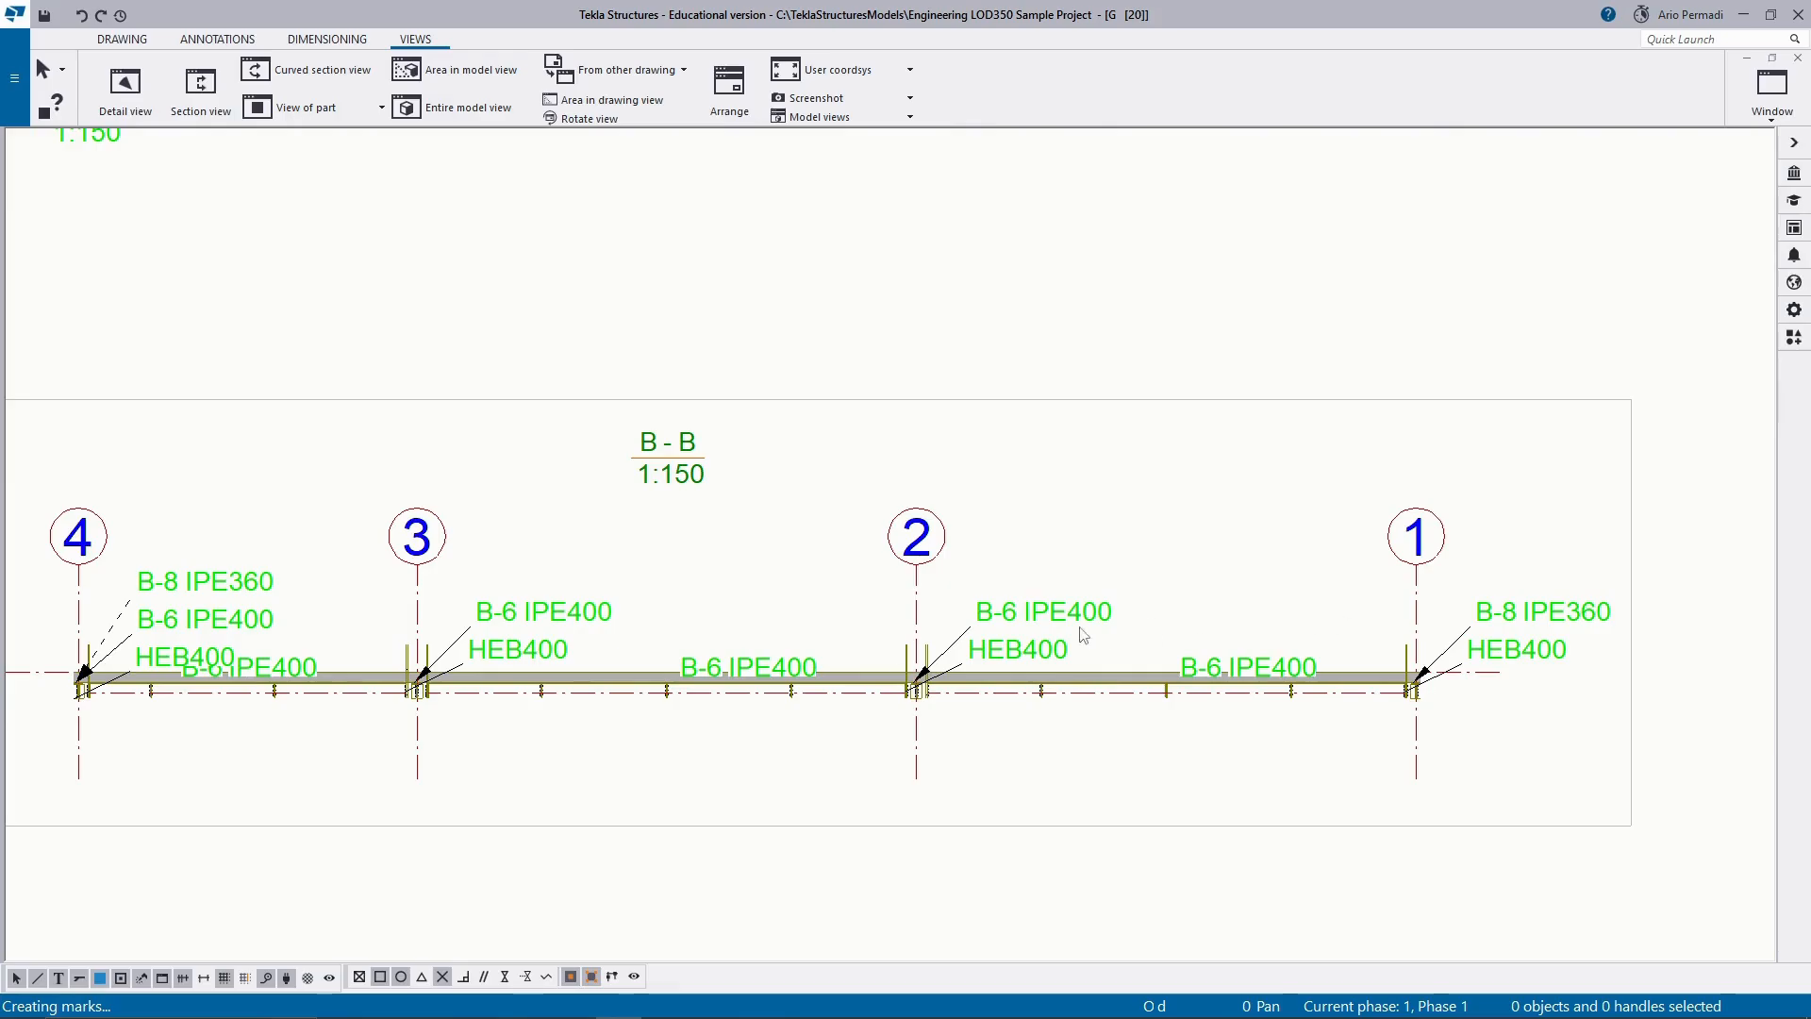
Extend the upper boundary of section view B-B upward to include more of the columns at grids 1 to 4.
scroll(1361, 667, "down", 2)
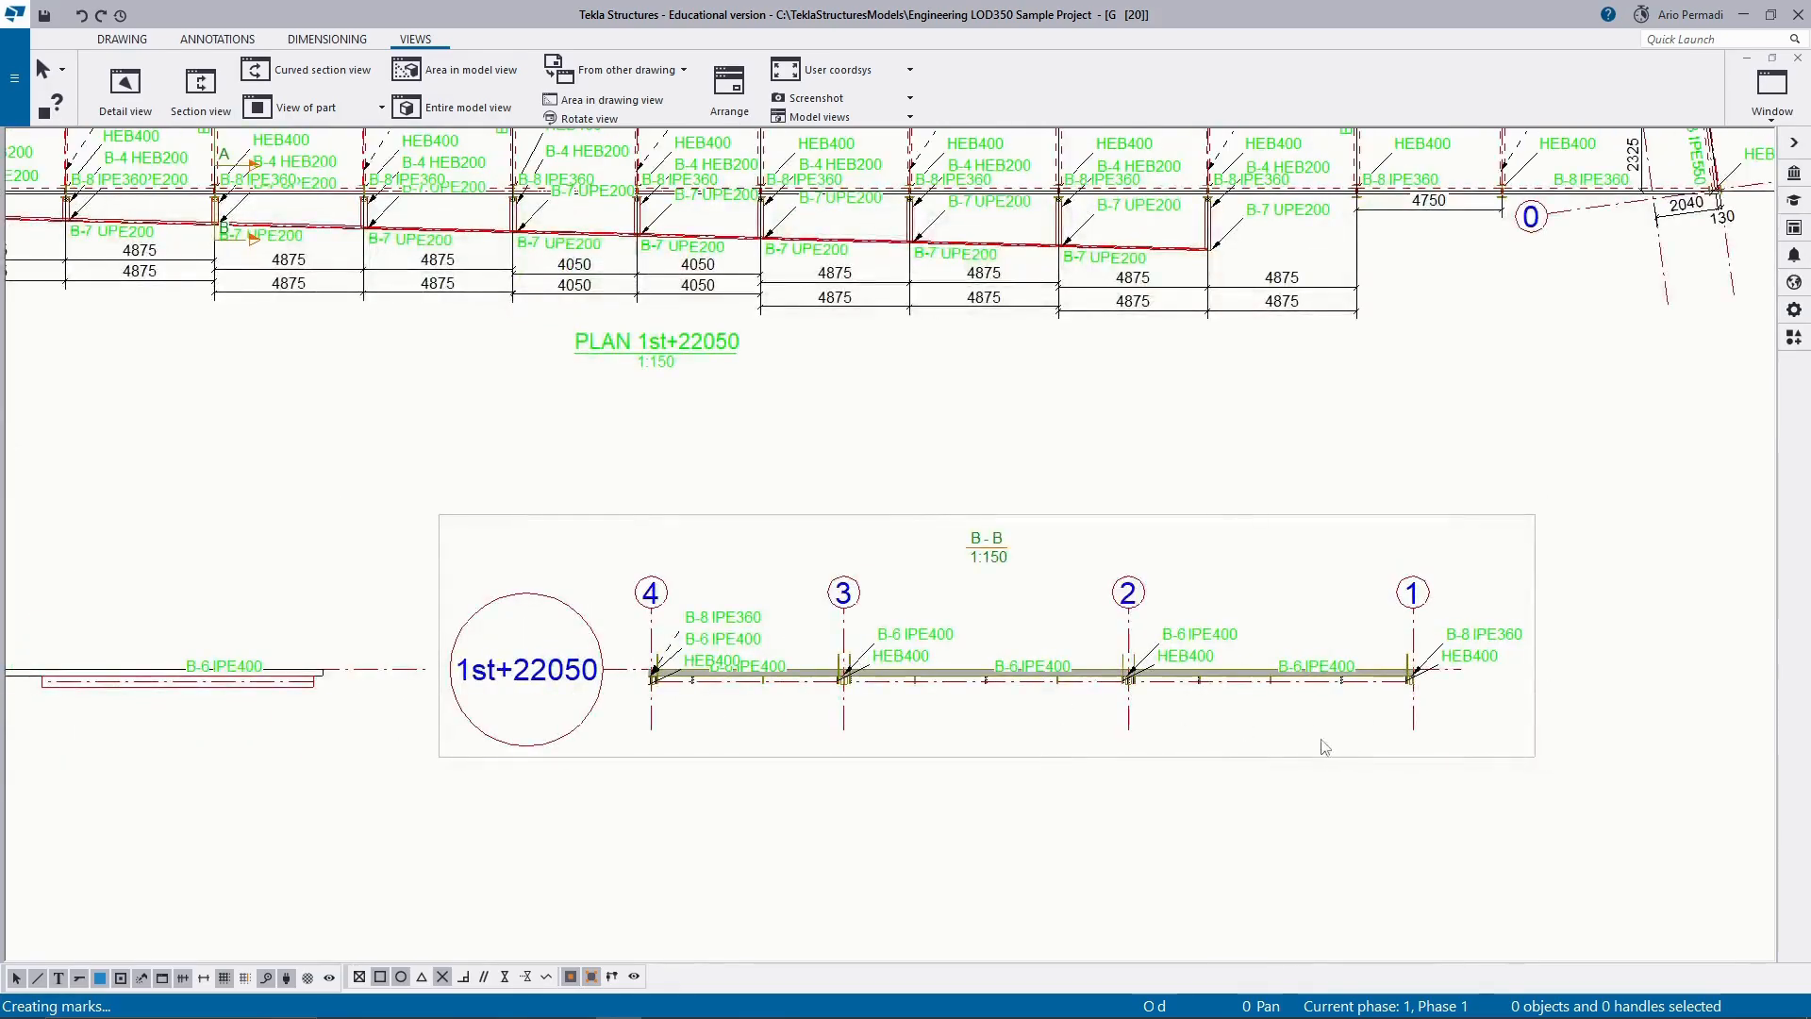
left_click(1303, 762)
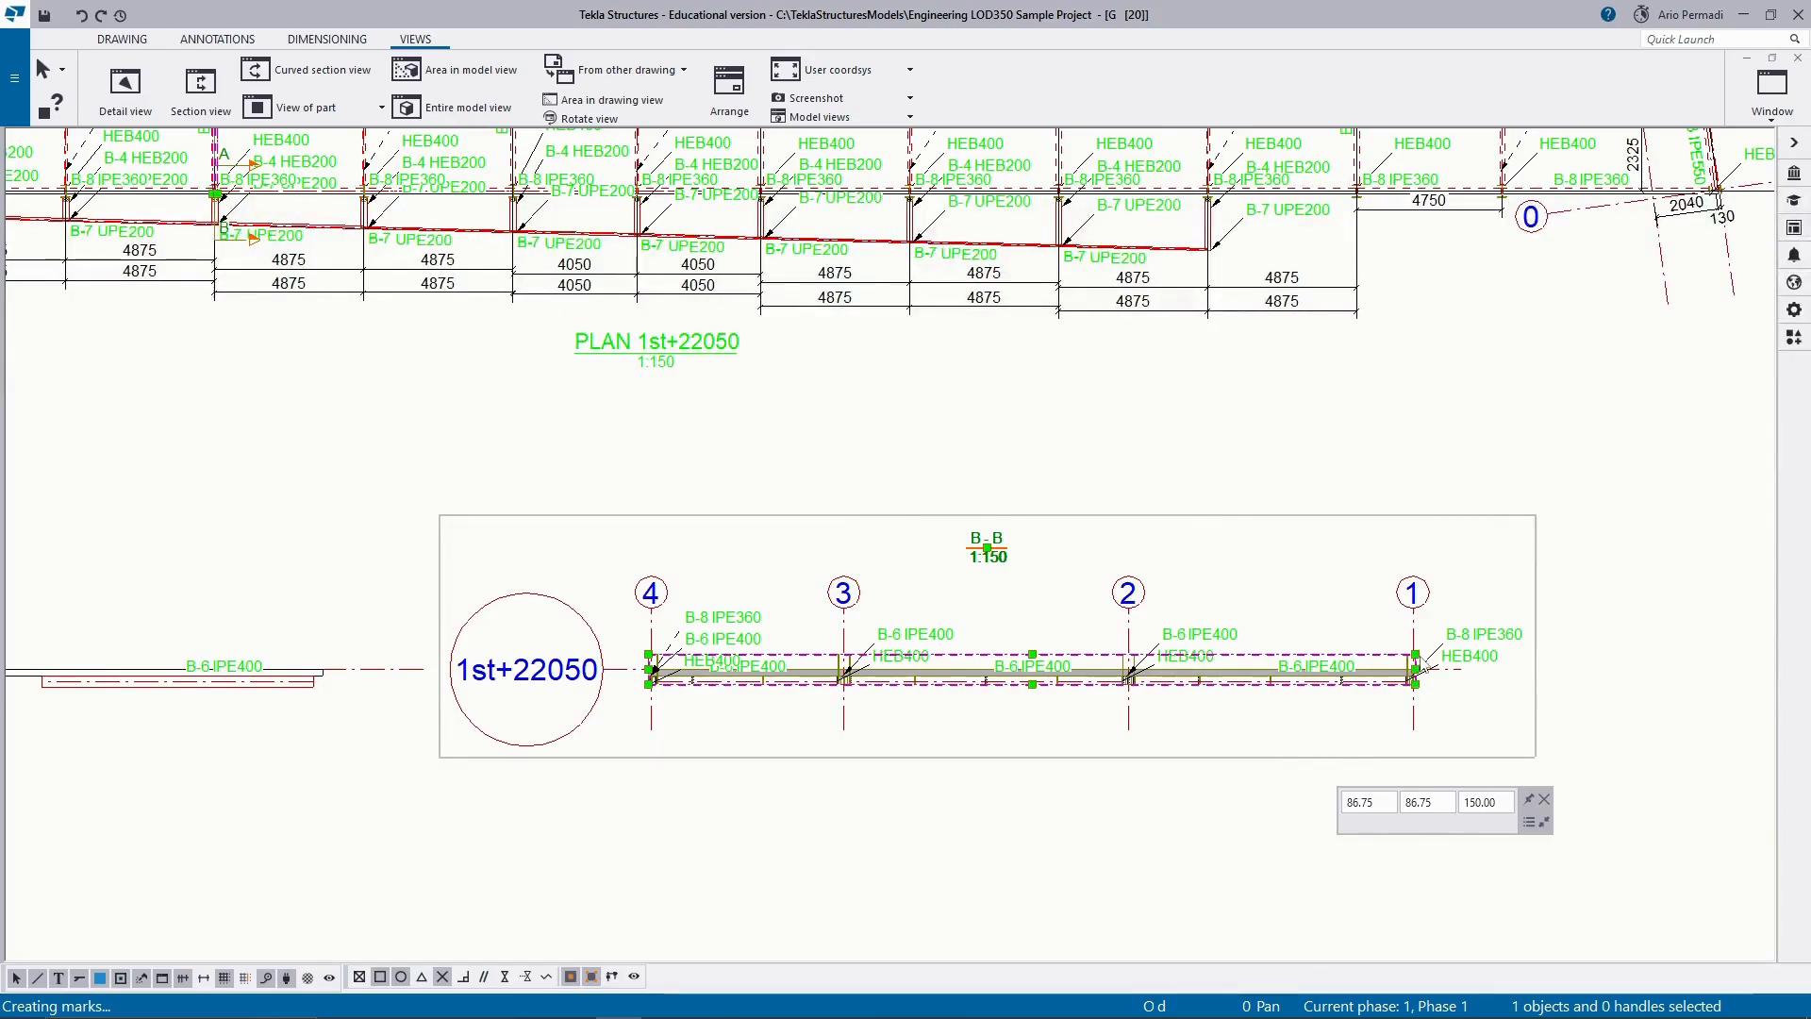
left_click_drag(1410, 654, 1417, 661)
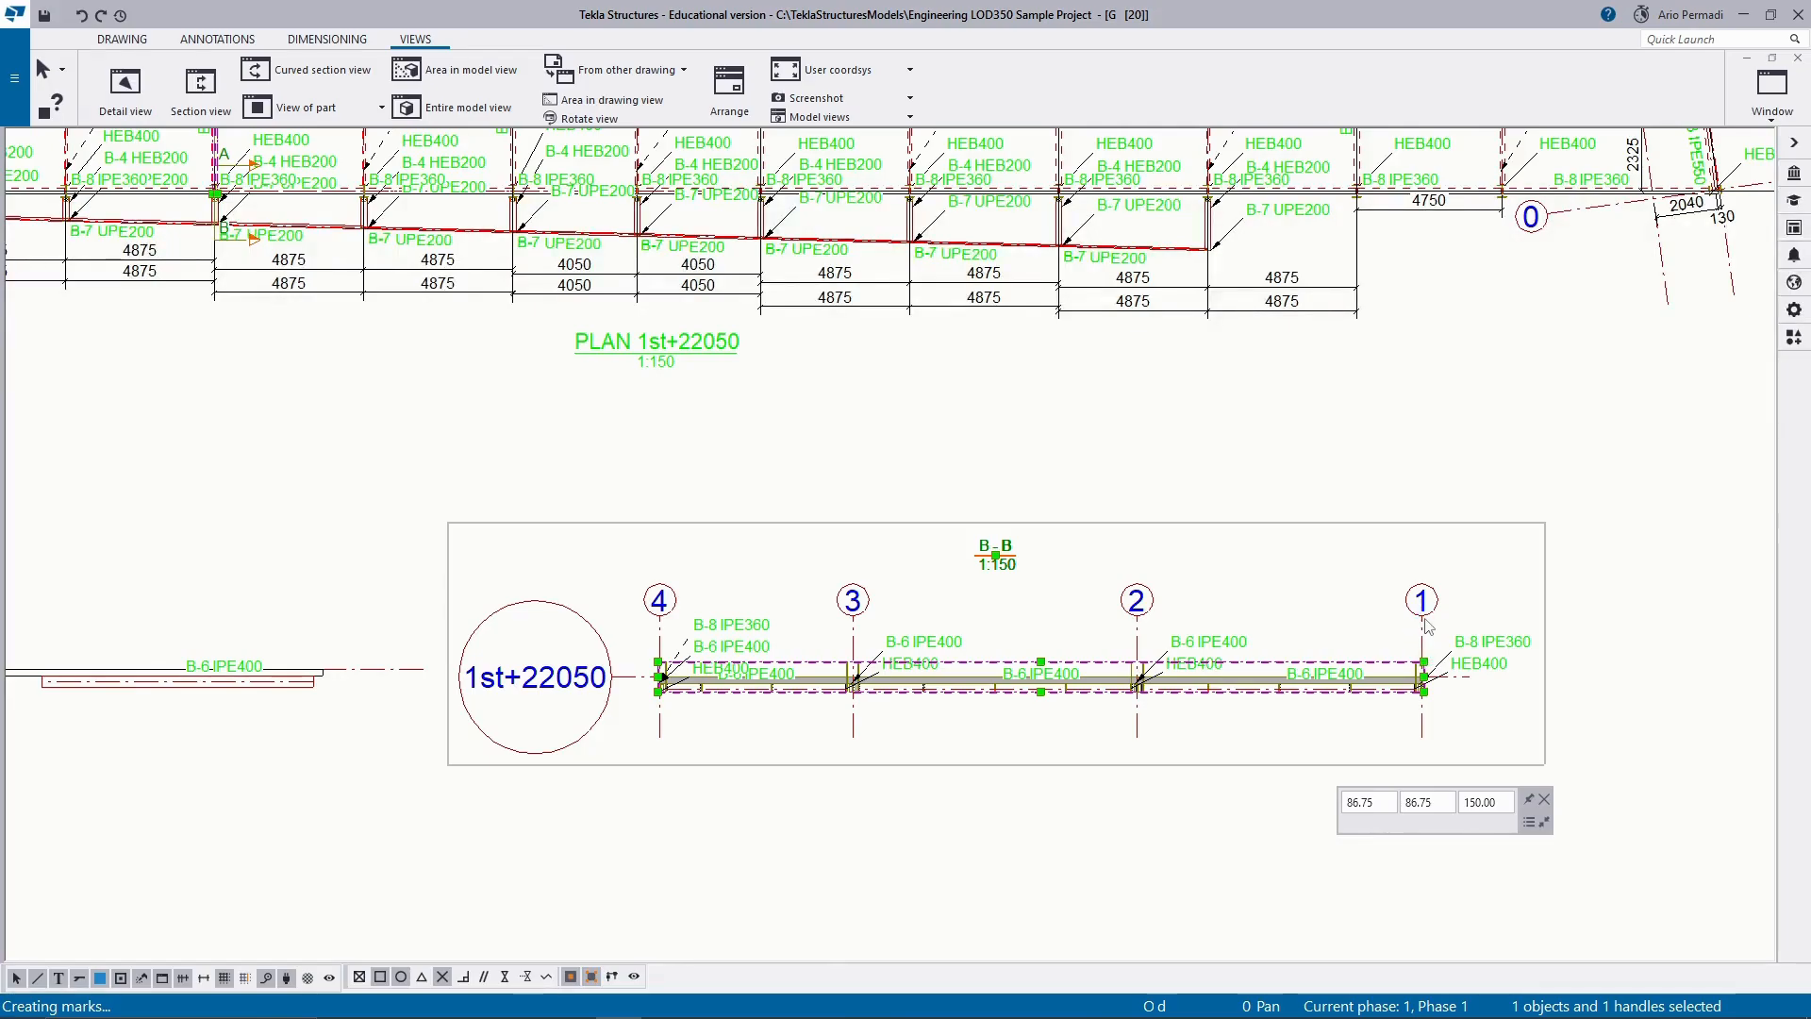
left_click(823, 143)
left_click_drag(1425, 663, 1414, 576)
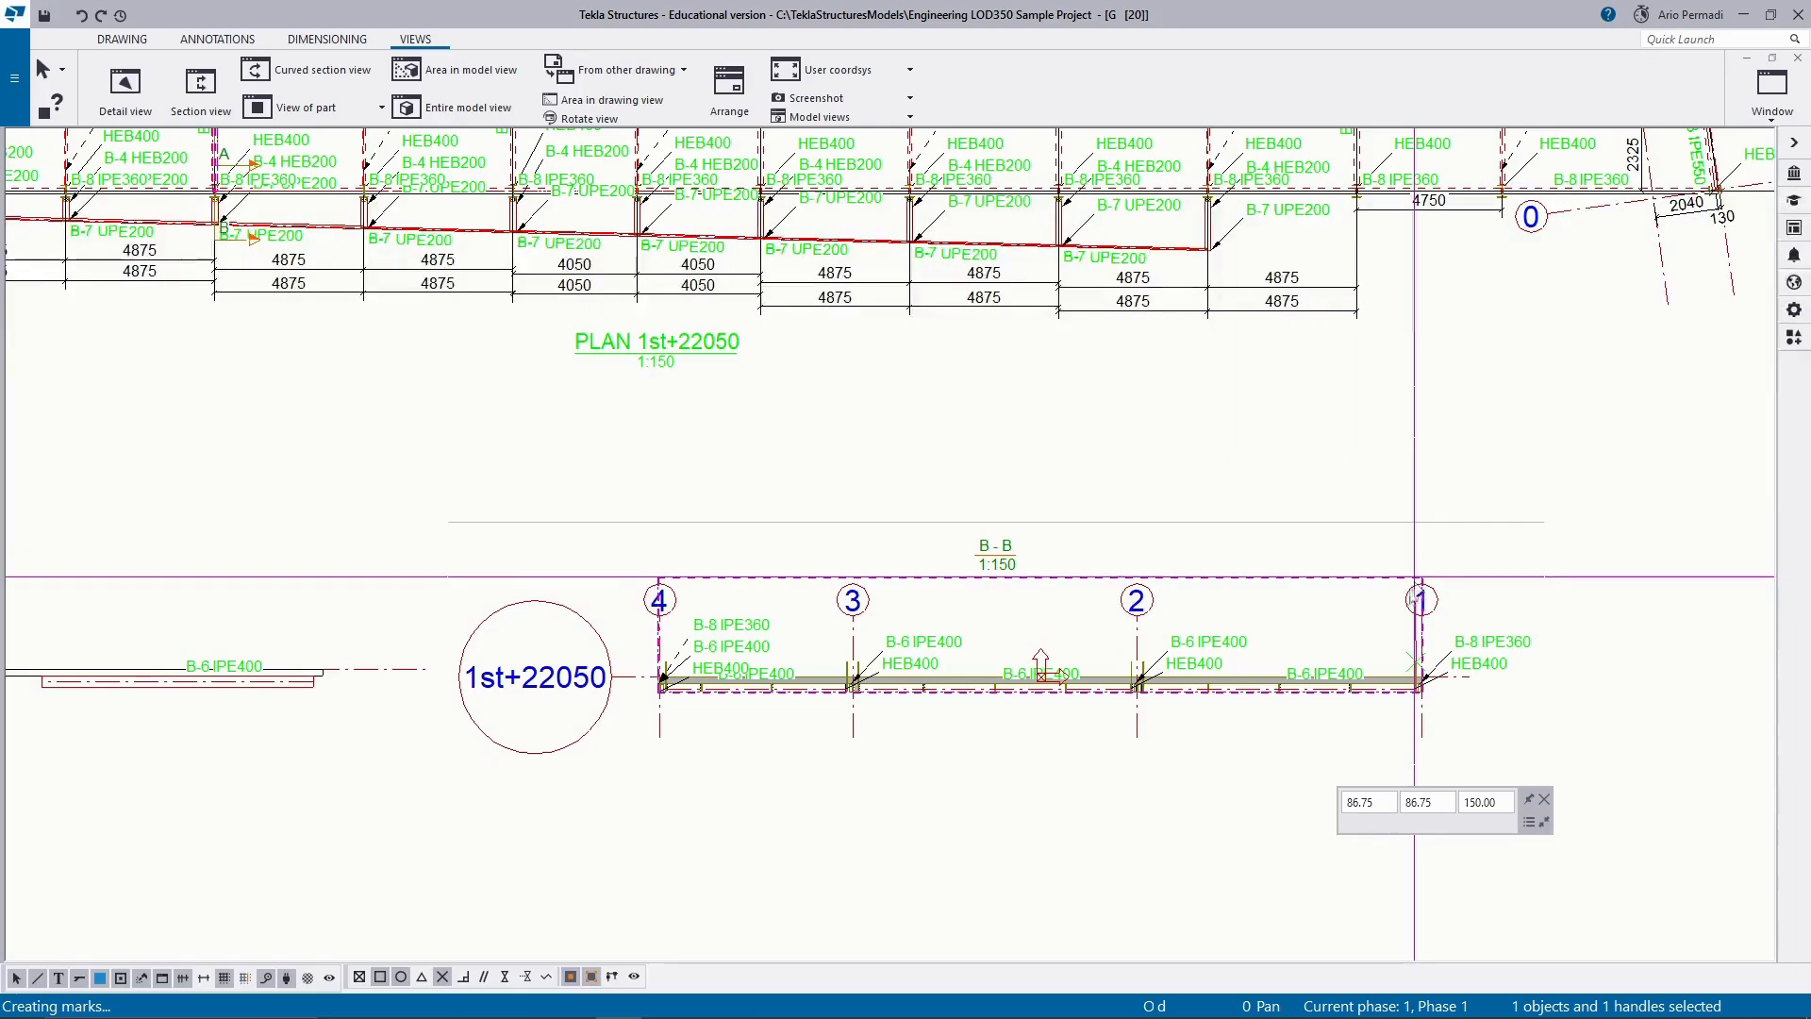
left_click(976, 807)
Move section view B-B further right below the plan, toward the title block, to widen its gap from section A-A.
scroll(879, 726, "up", 2)
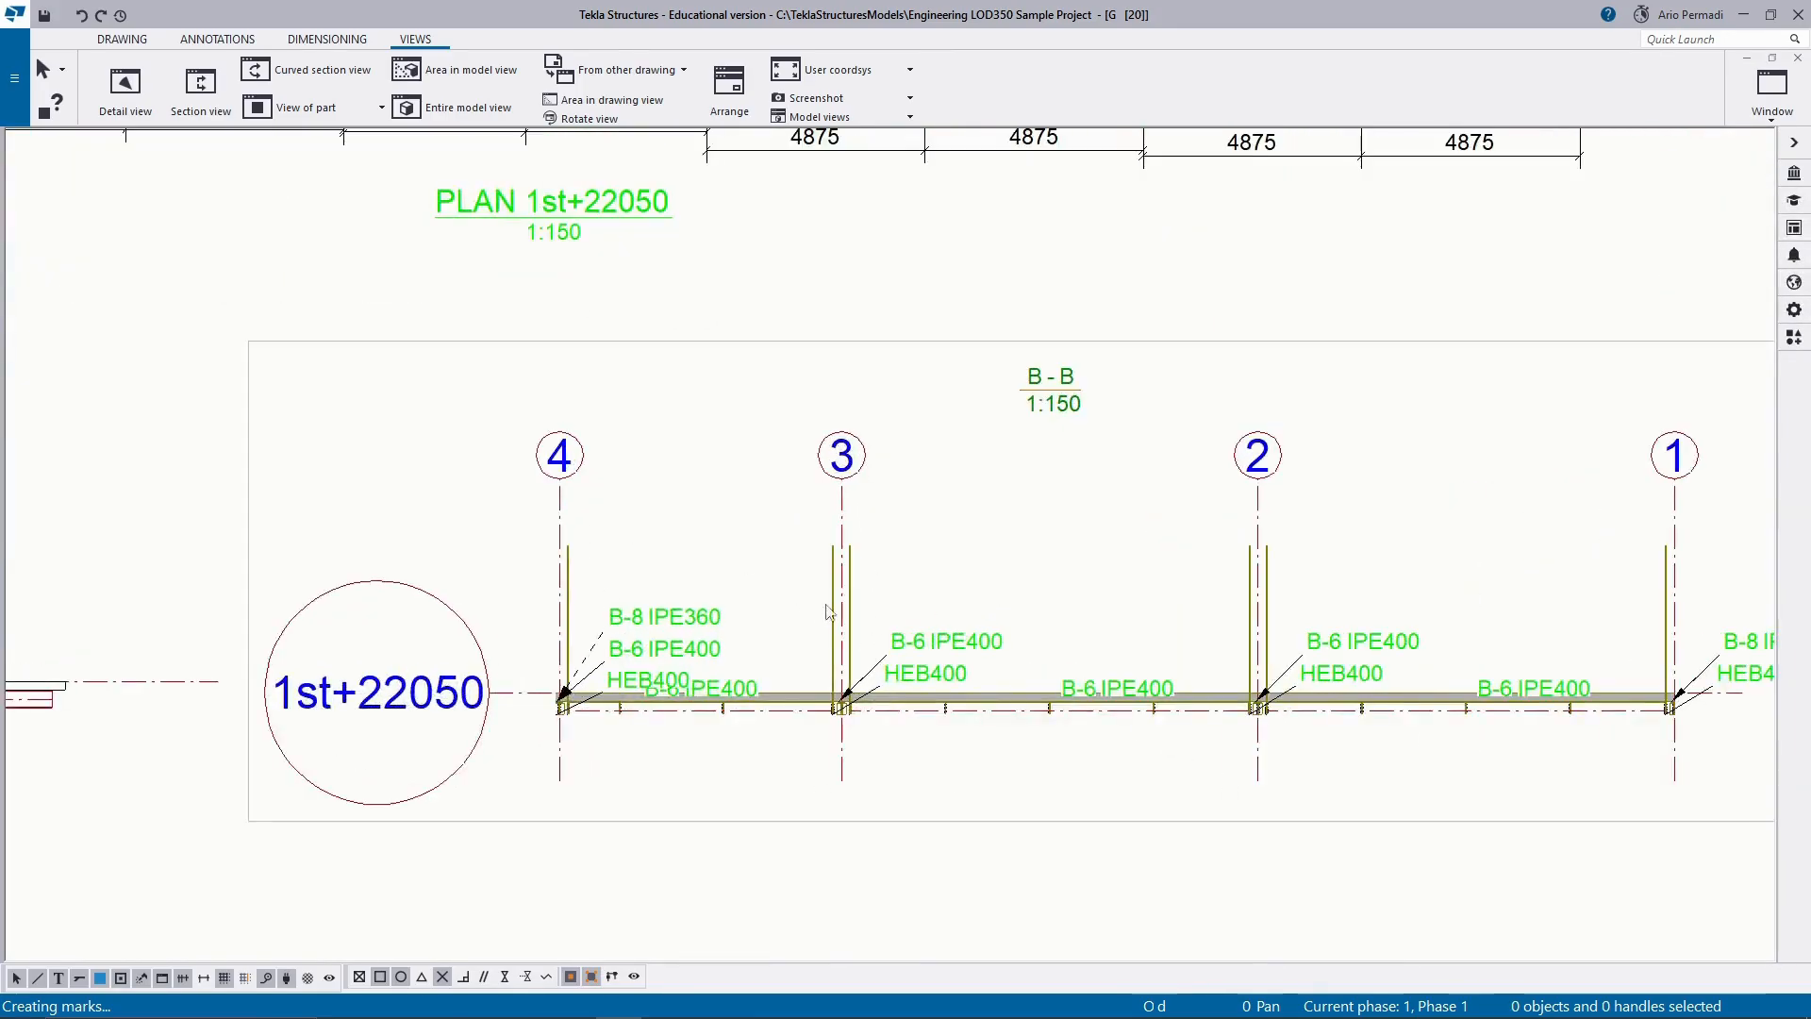
scroll(952, 604, "up", 1)
scroll(982, 614, "down", 3)
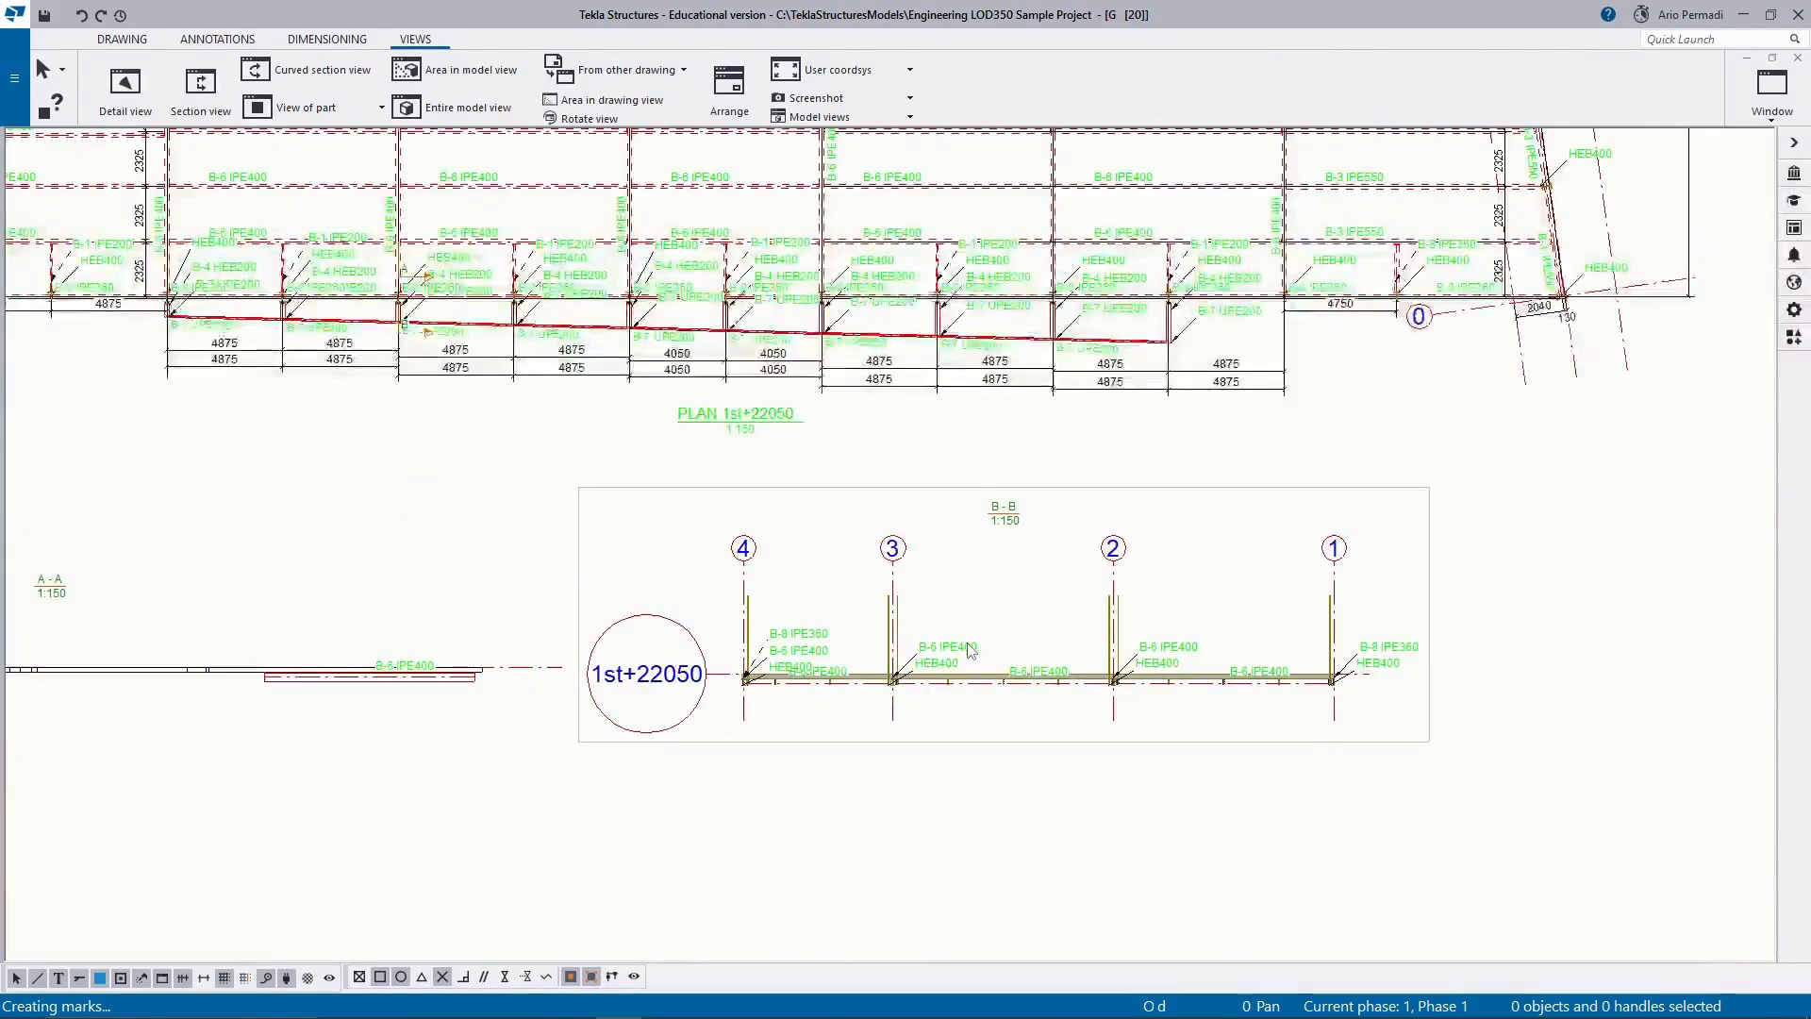
scroll(1141, 766, "down", 2)
scroll(1136, 766, "down", 2)
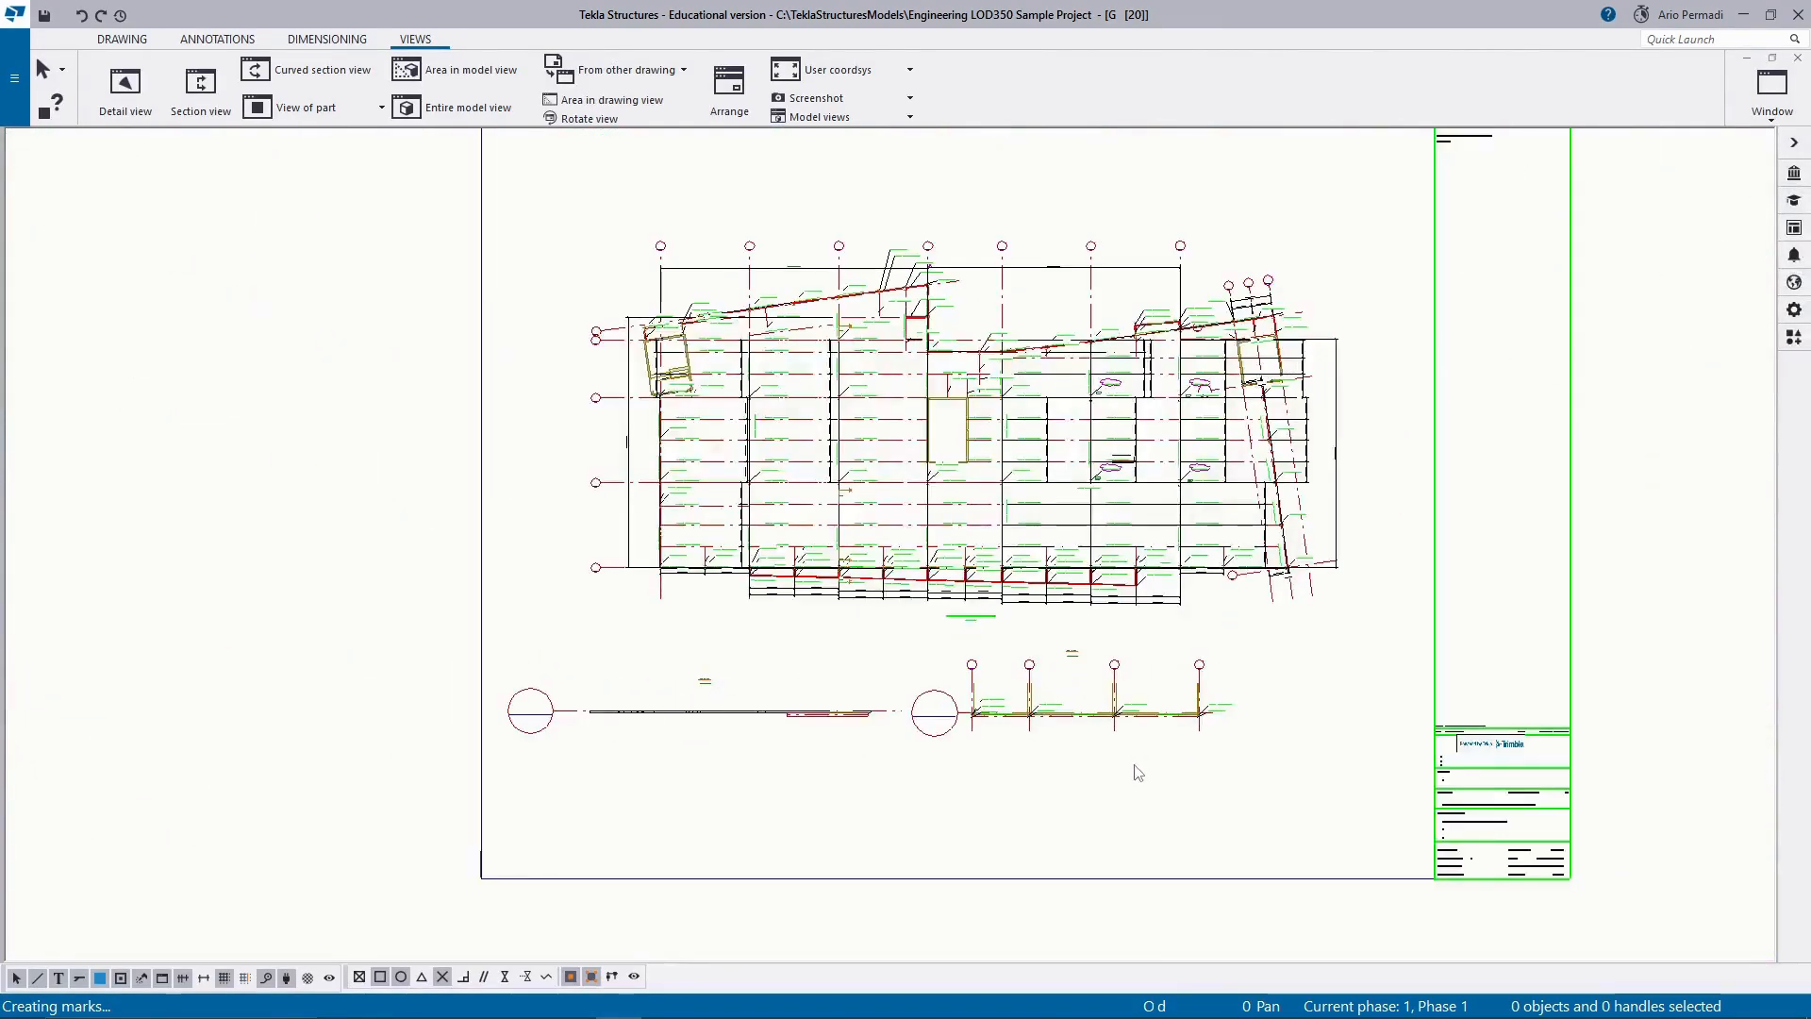
left_click_drag(1340, 649, 1168, 734)
scroll(1206, 737, "up", 2)
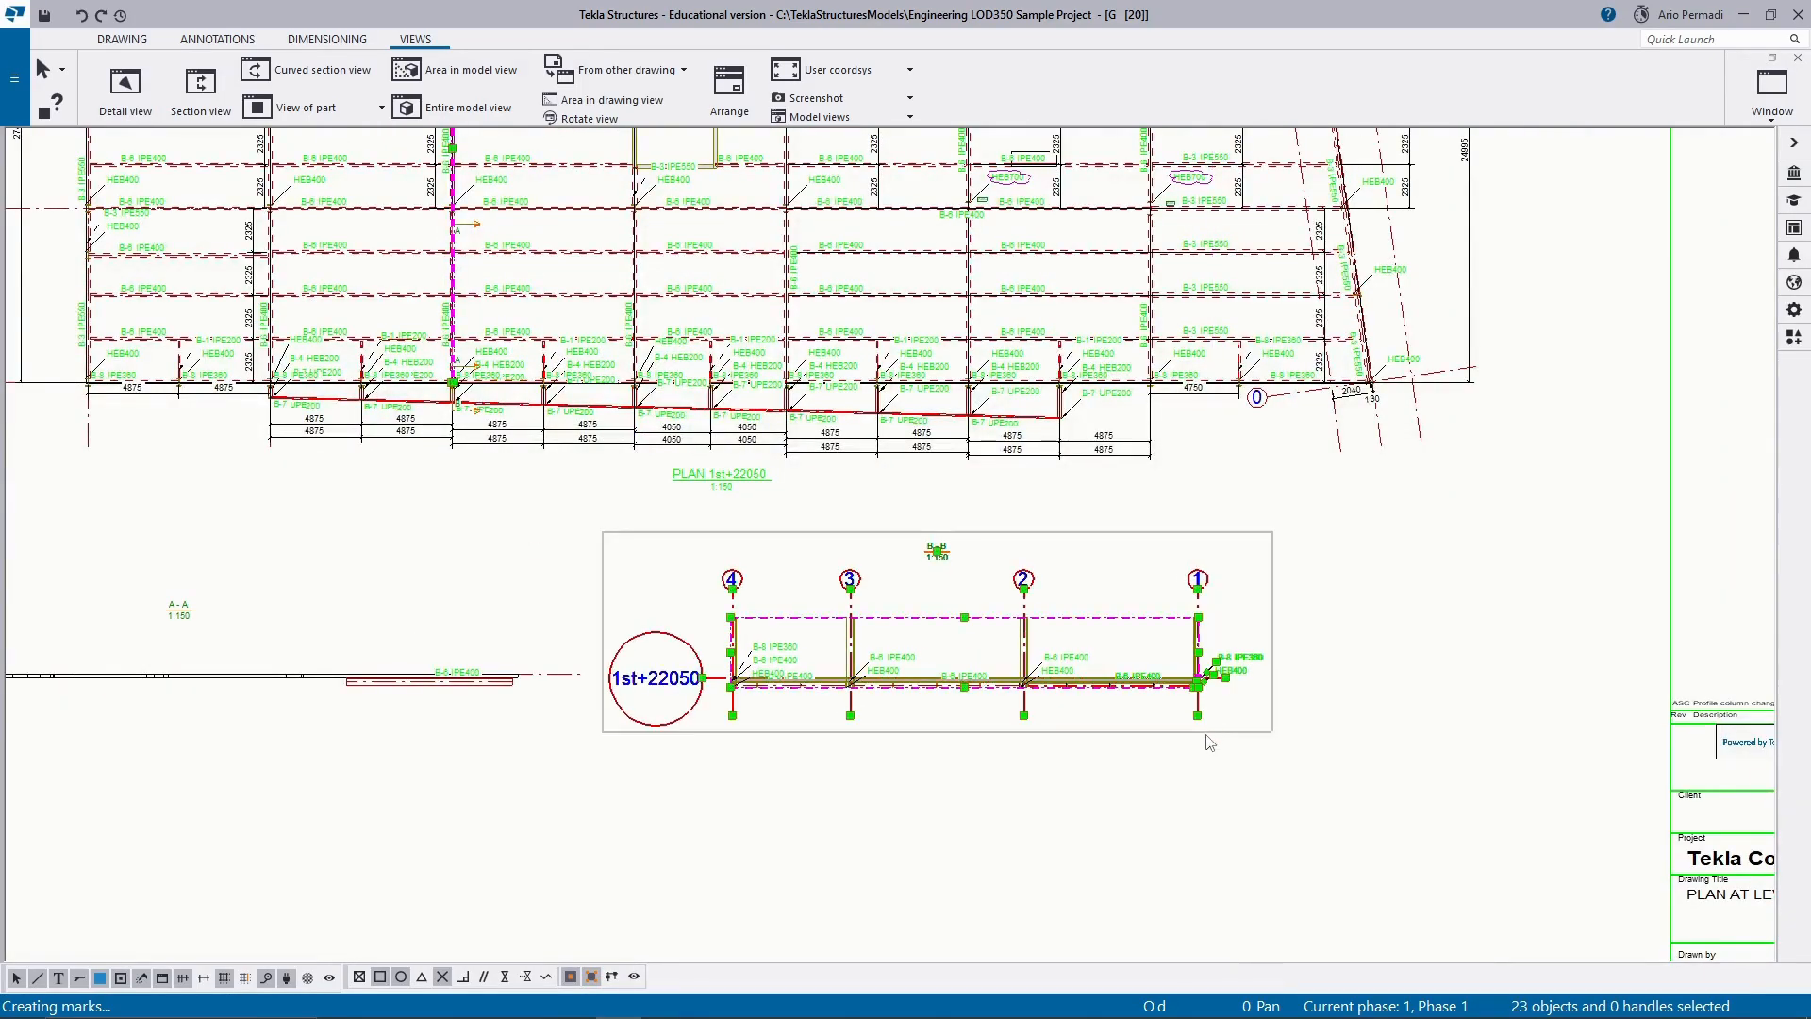
left_click_drag(1209, 743, 1500, 732)
scroll(1138, 736, "down", 2)
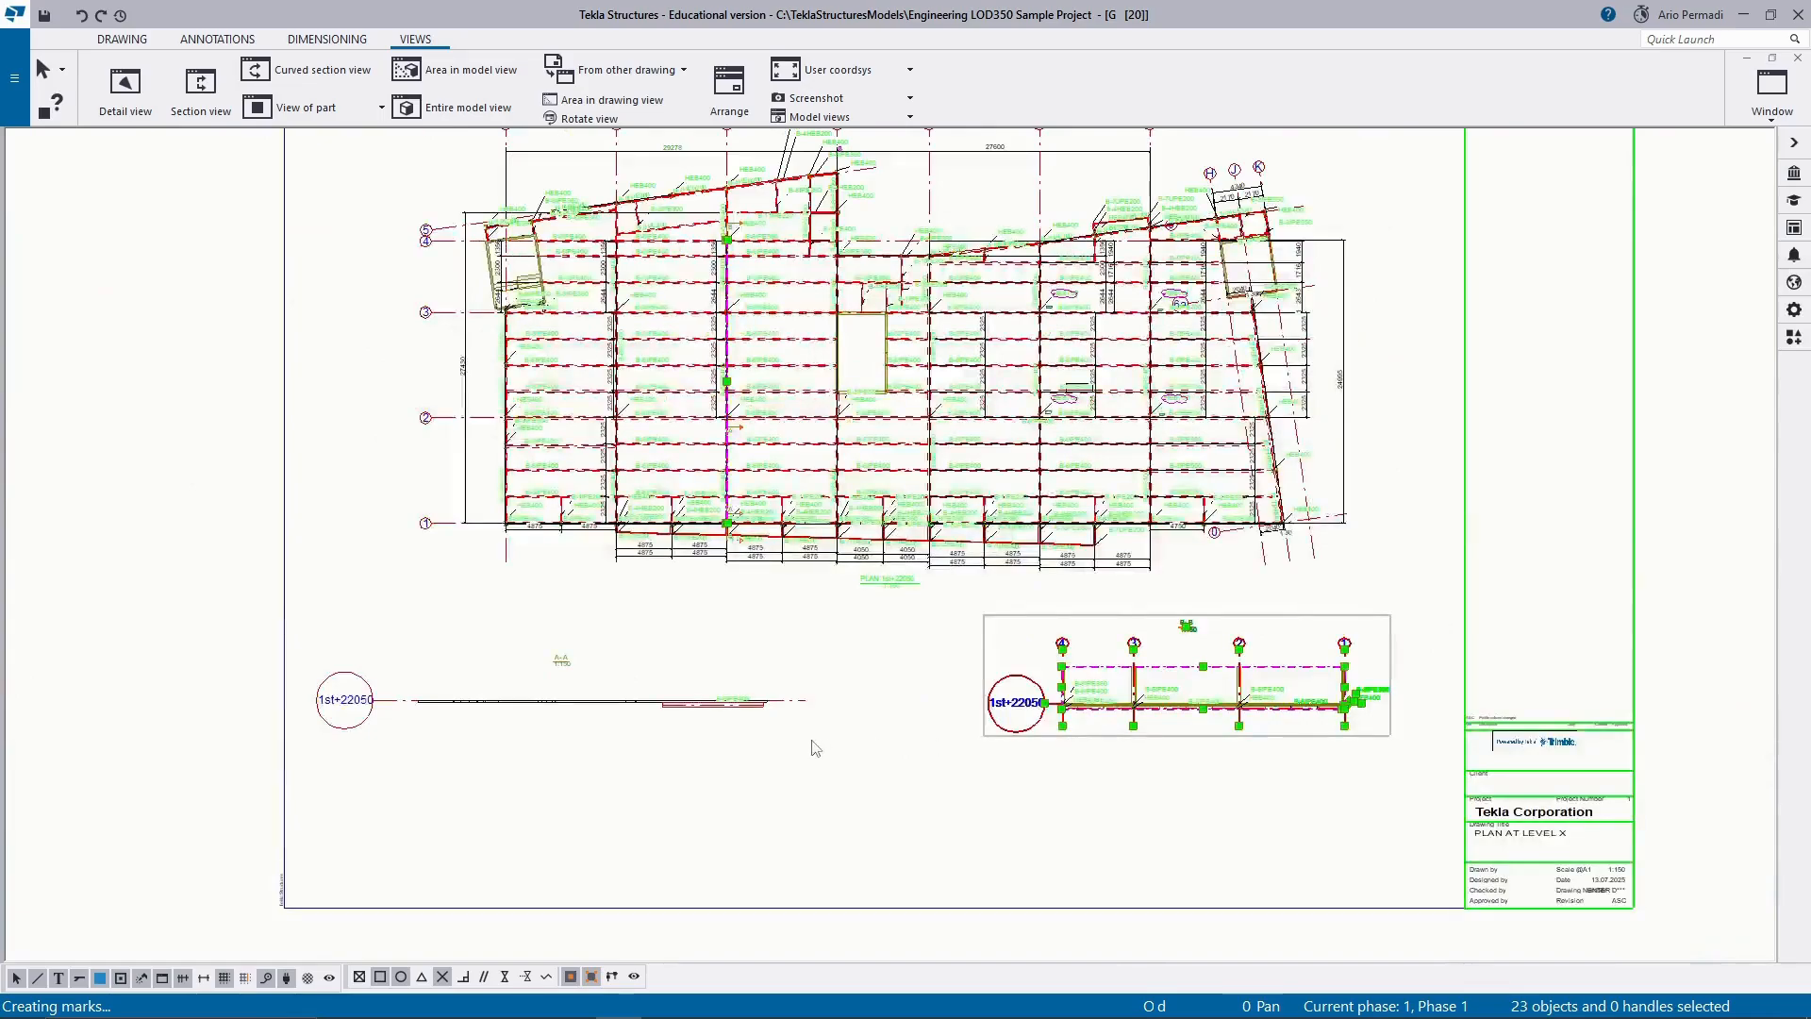
Shift section view A-A horizontally toward section B-B so that it sits beneath the plan.
left_click(760, 629)
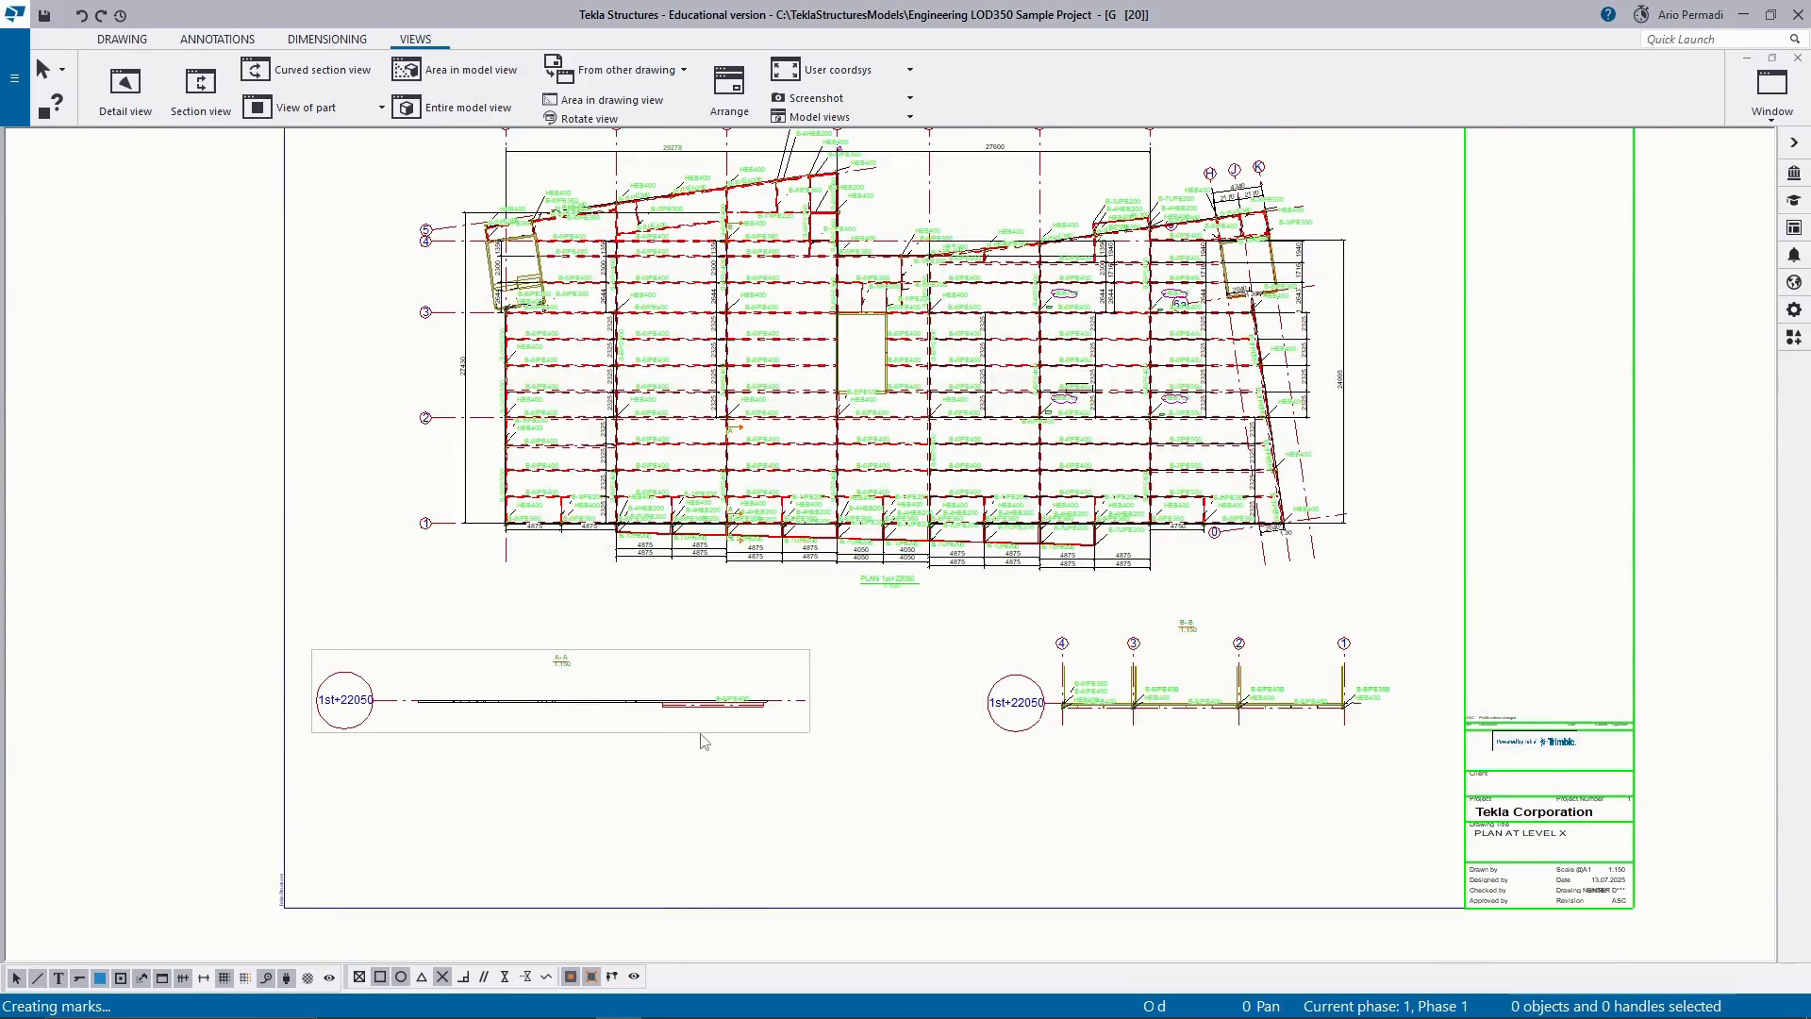
left_click(750, 732)
left_click_drag(706, 735, 783, 734)
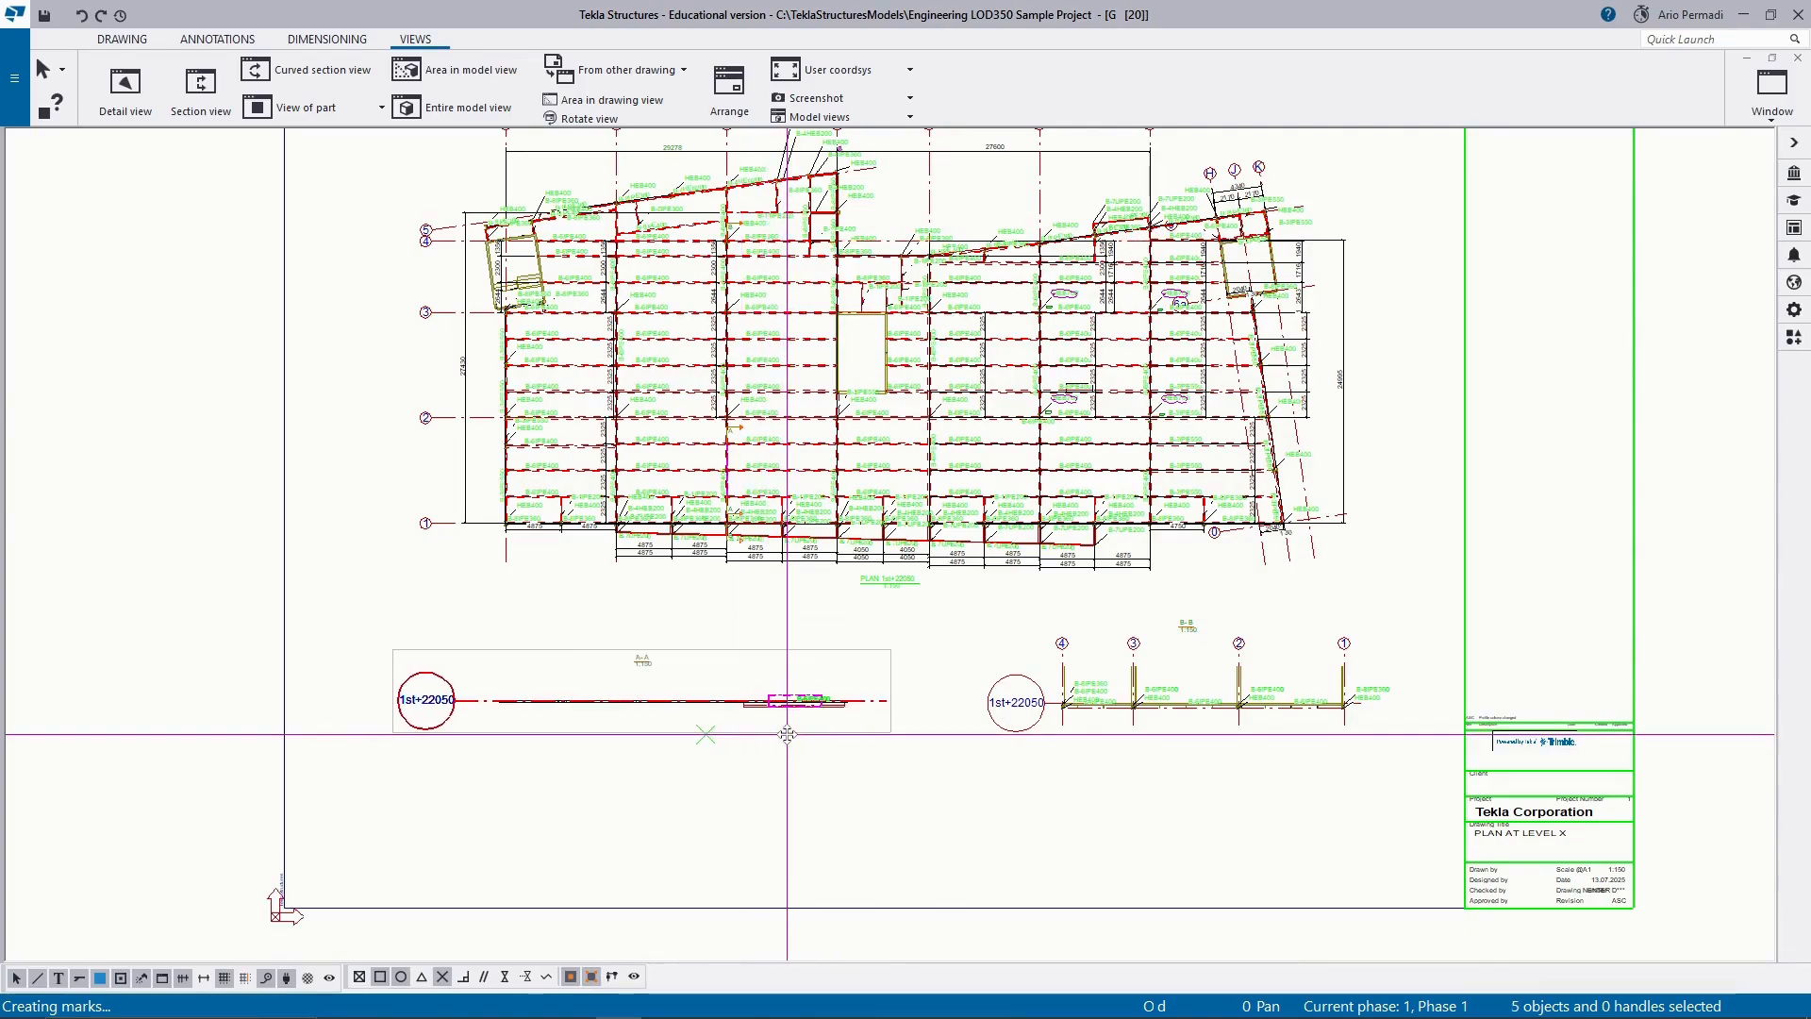
Set up printing of the drawing as a PDF file in .\Plotfiles and agree to save the model.
scroll(807, 731, "down", 3)
scroll(977, 778, "up", 1)
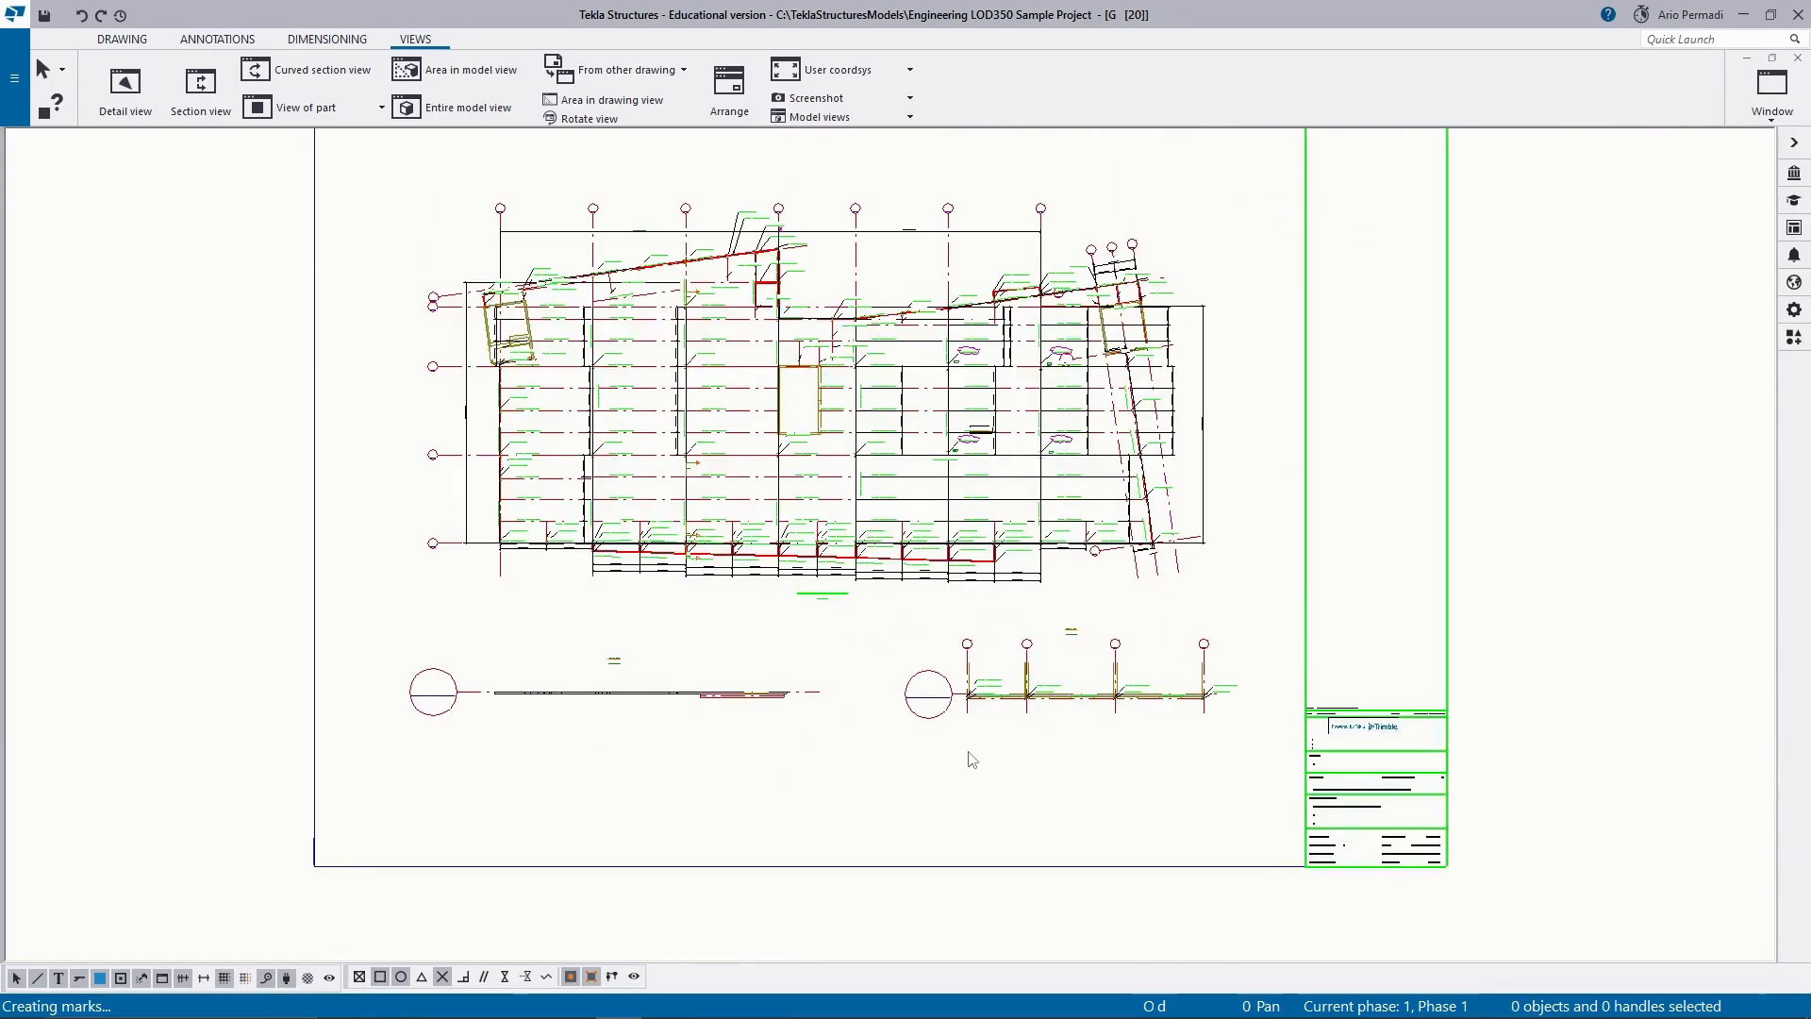
scroll(1137, 615, "down", 2)
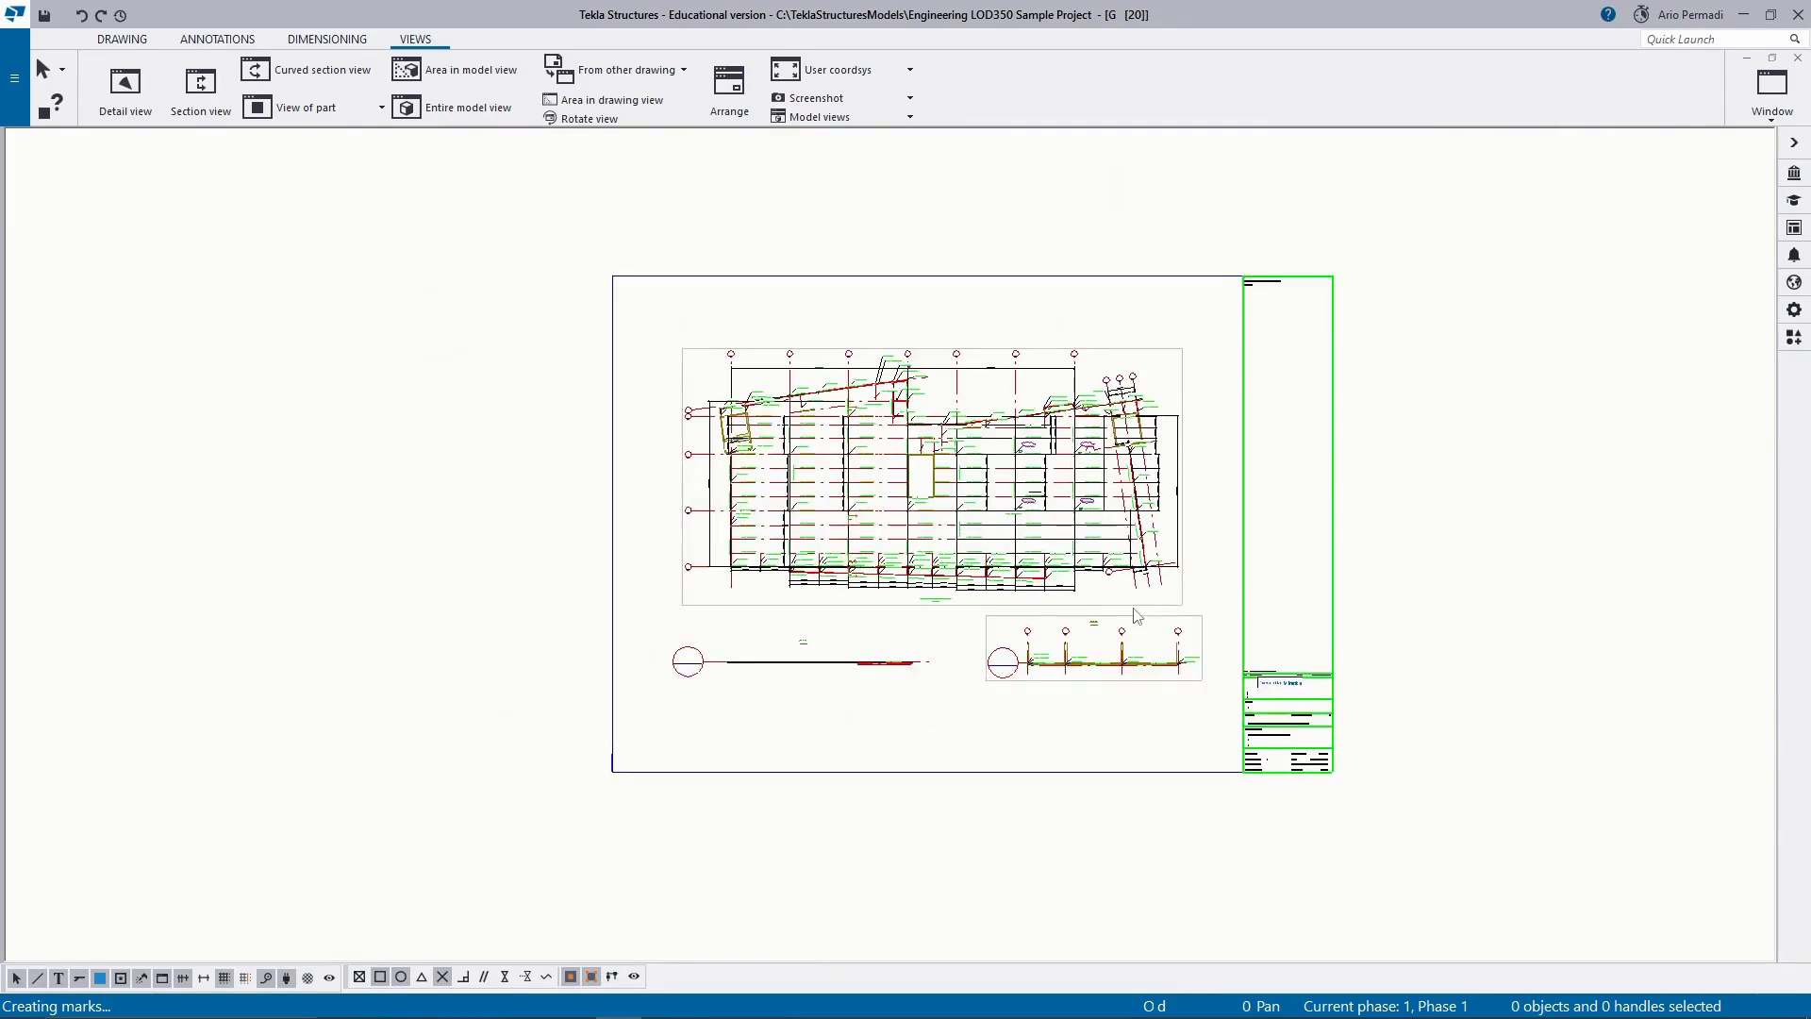
left_click(14, 79)
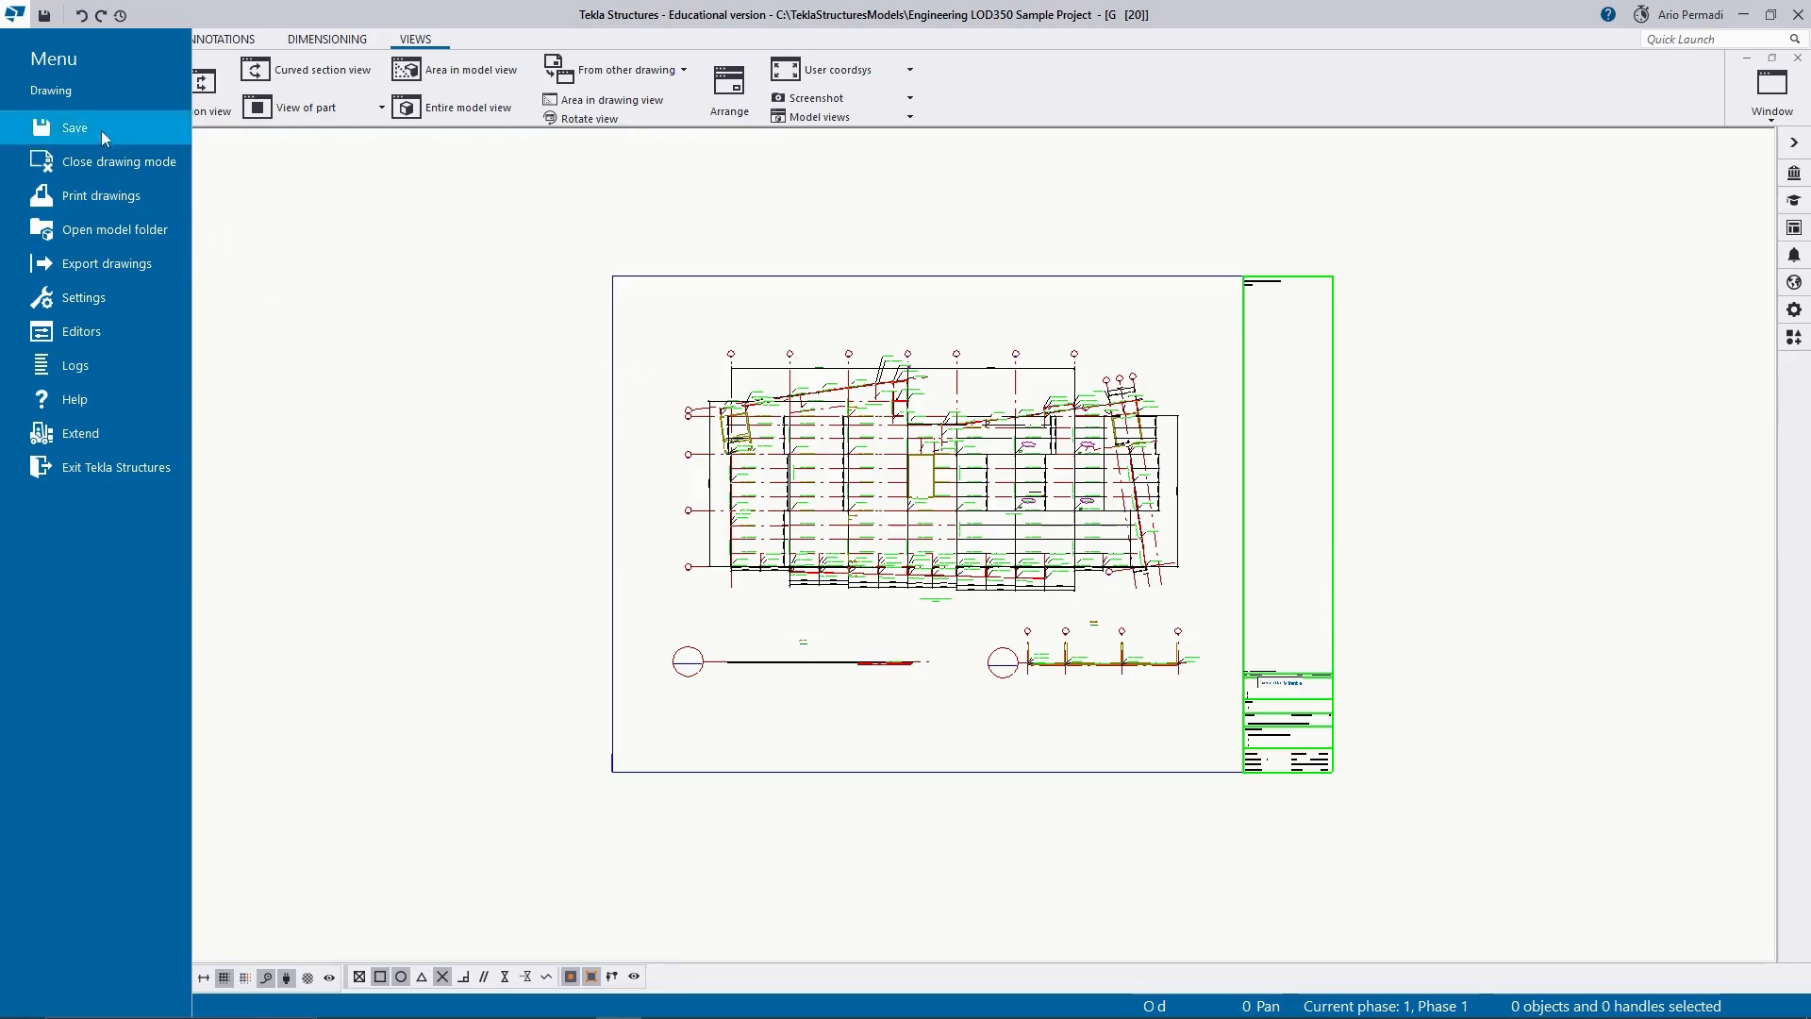
left_click(58, 75)
left_click(14, 79)
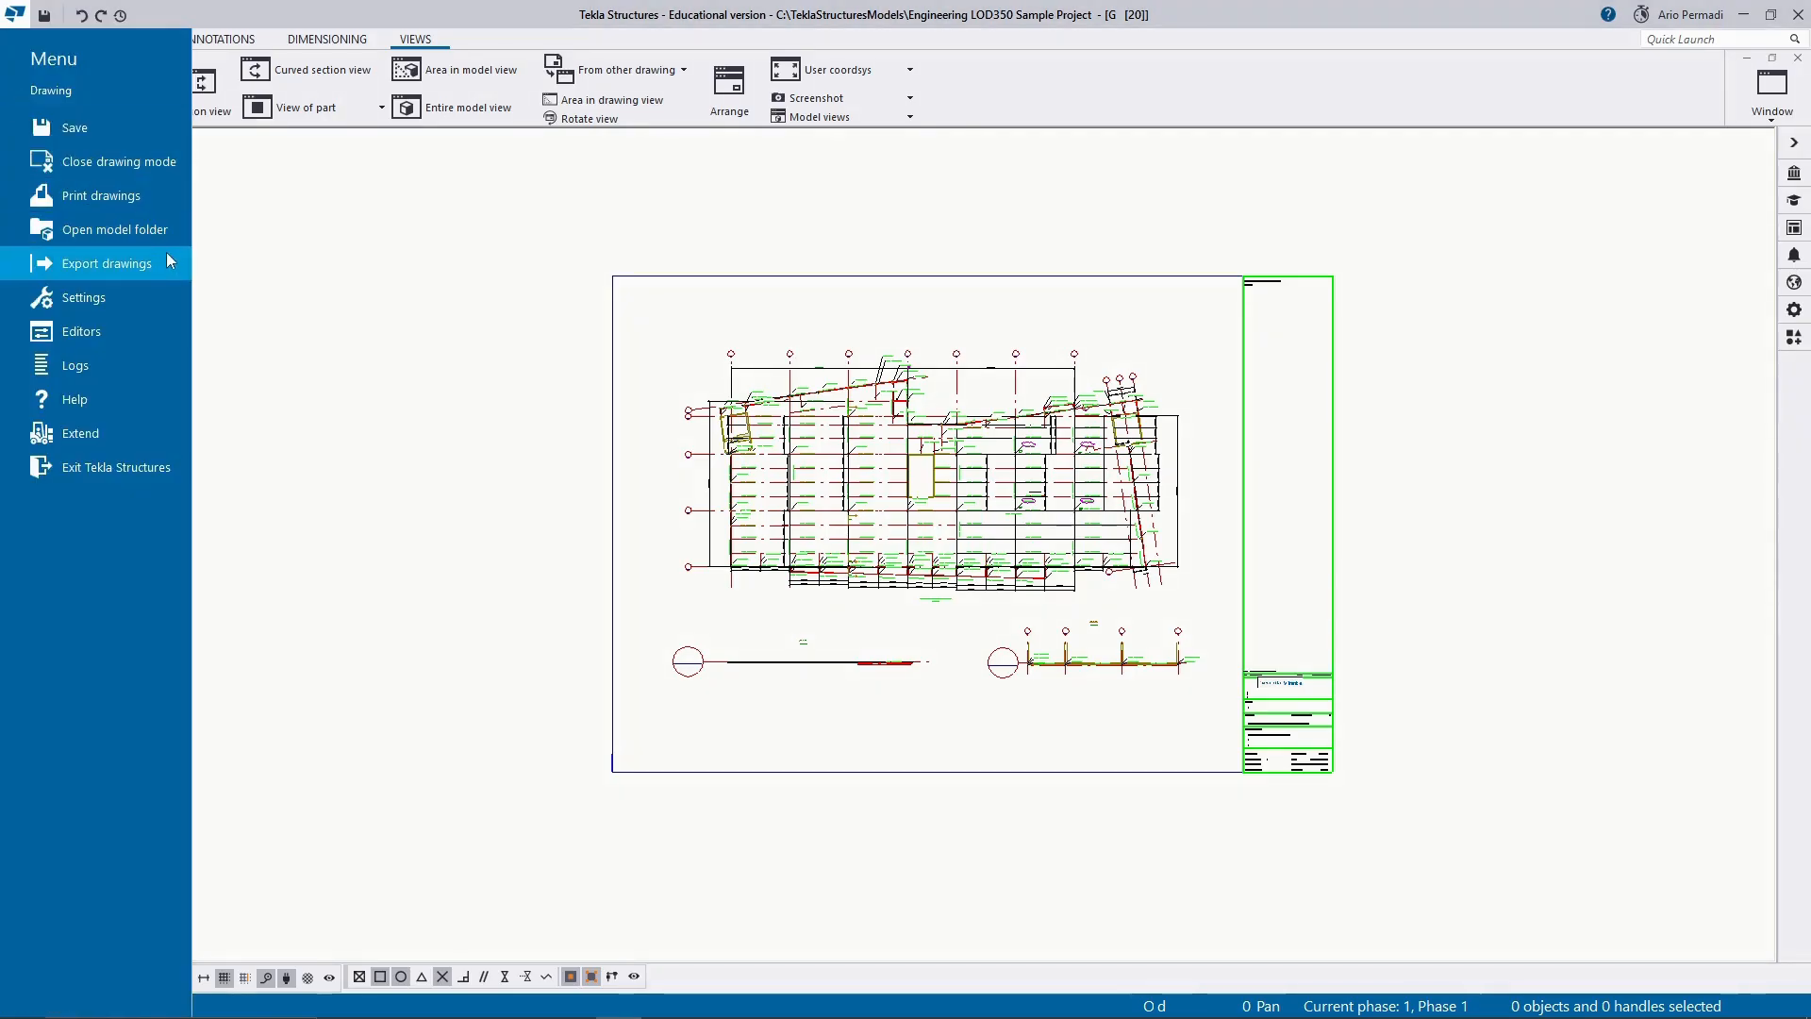
left_click(168, 198)
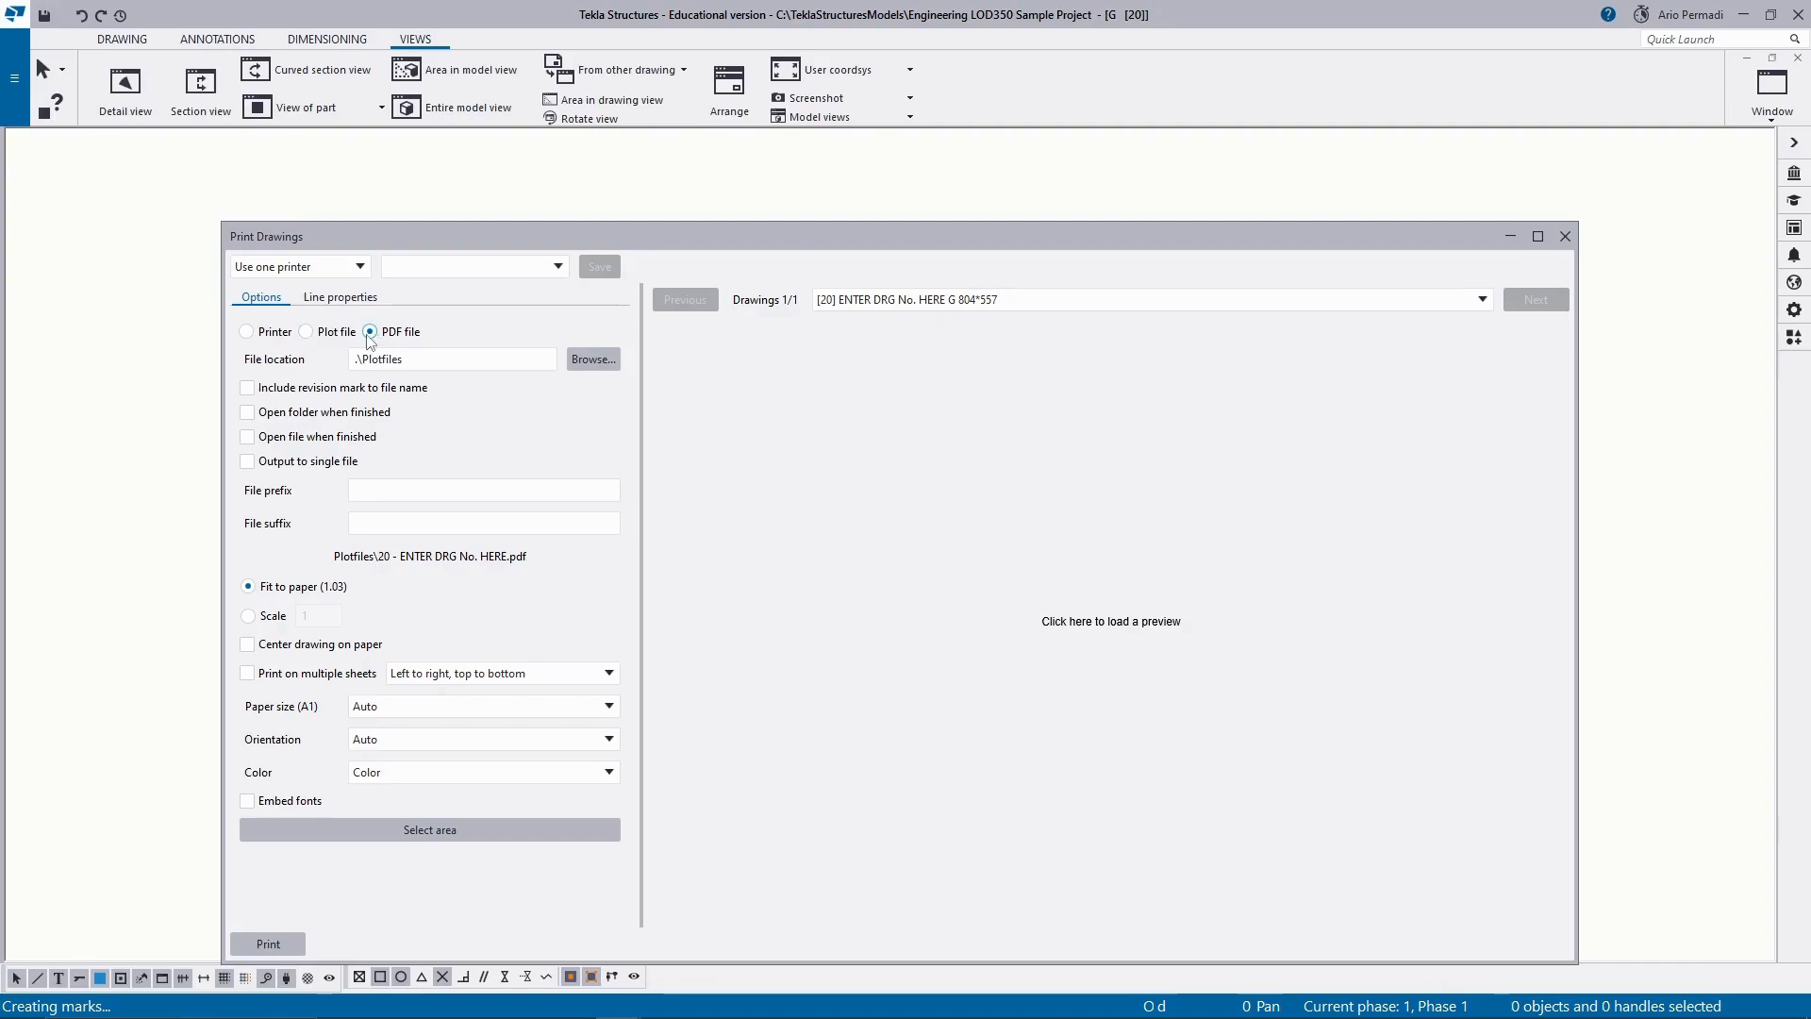
left_click(406, 360)
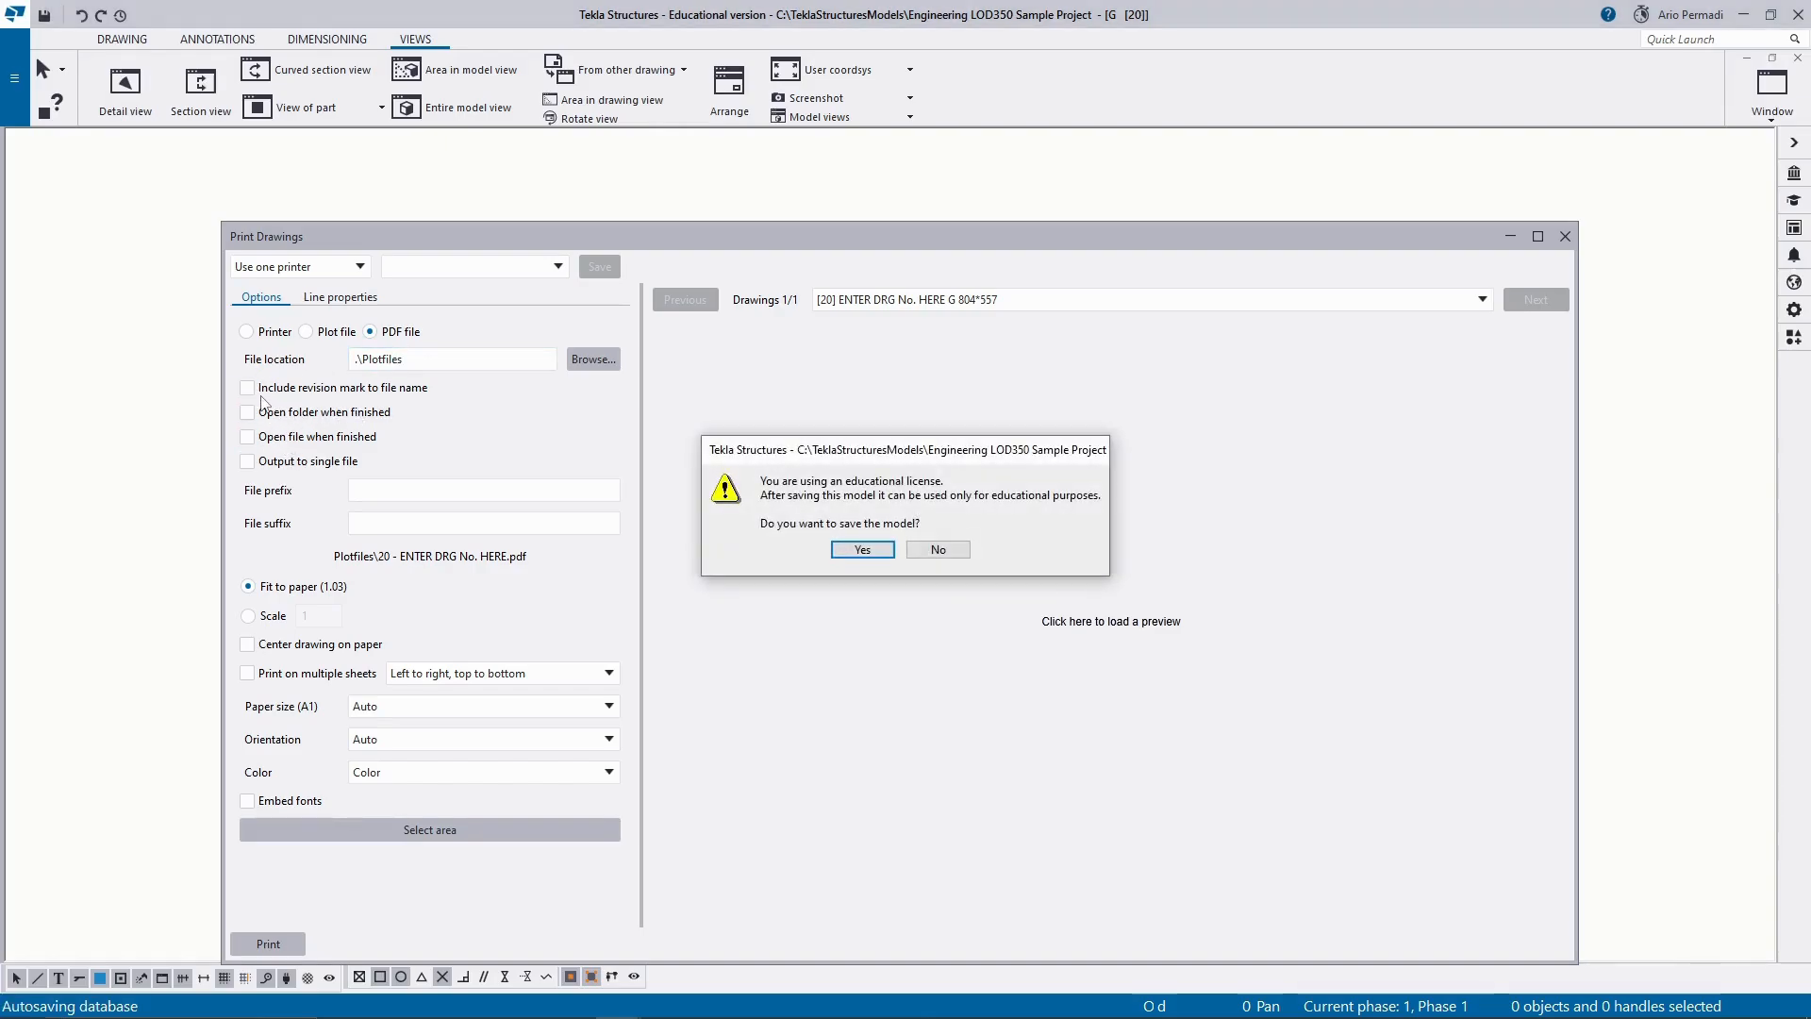
left_click(862, 550)
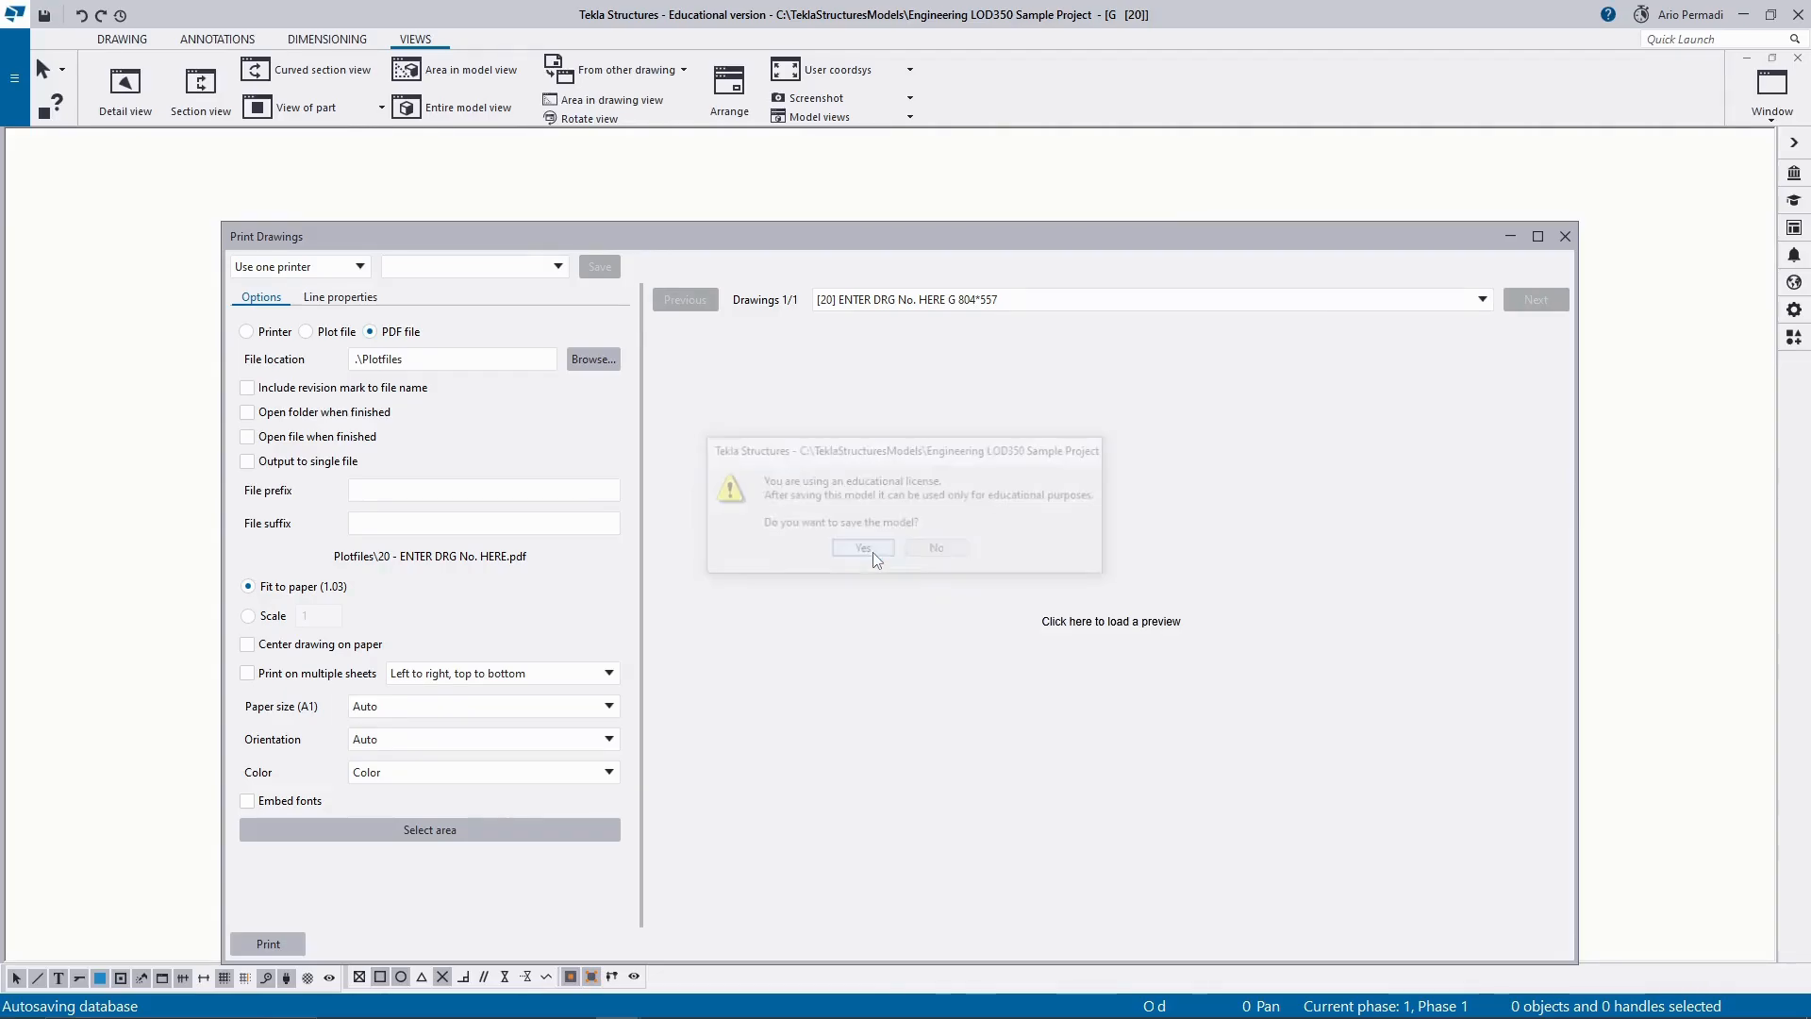
Print the drawing without a revision mark in the file name and with the folder opening when finished.
left_click(247, 387)
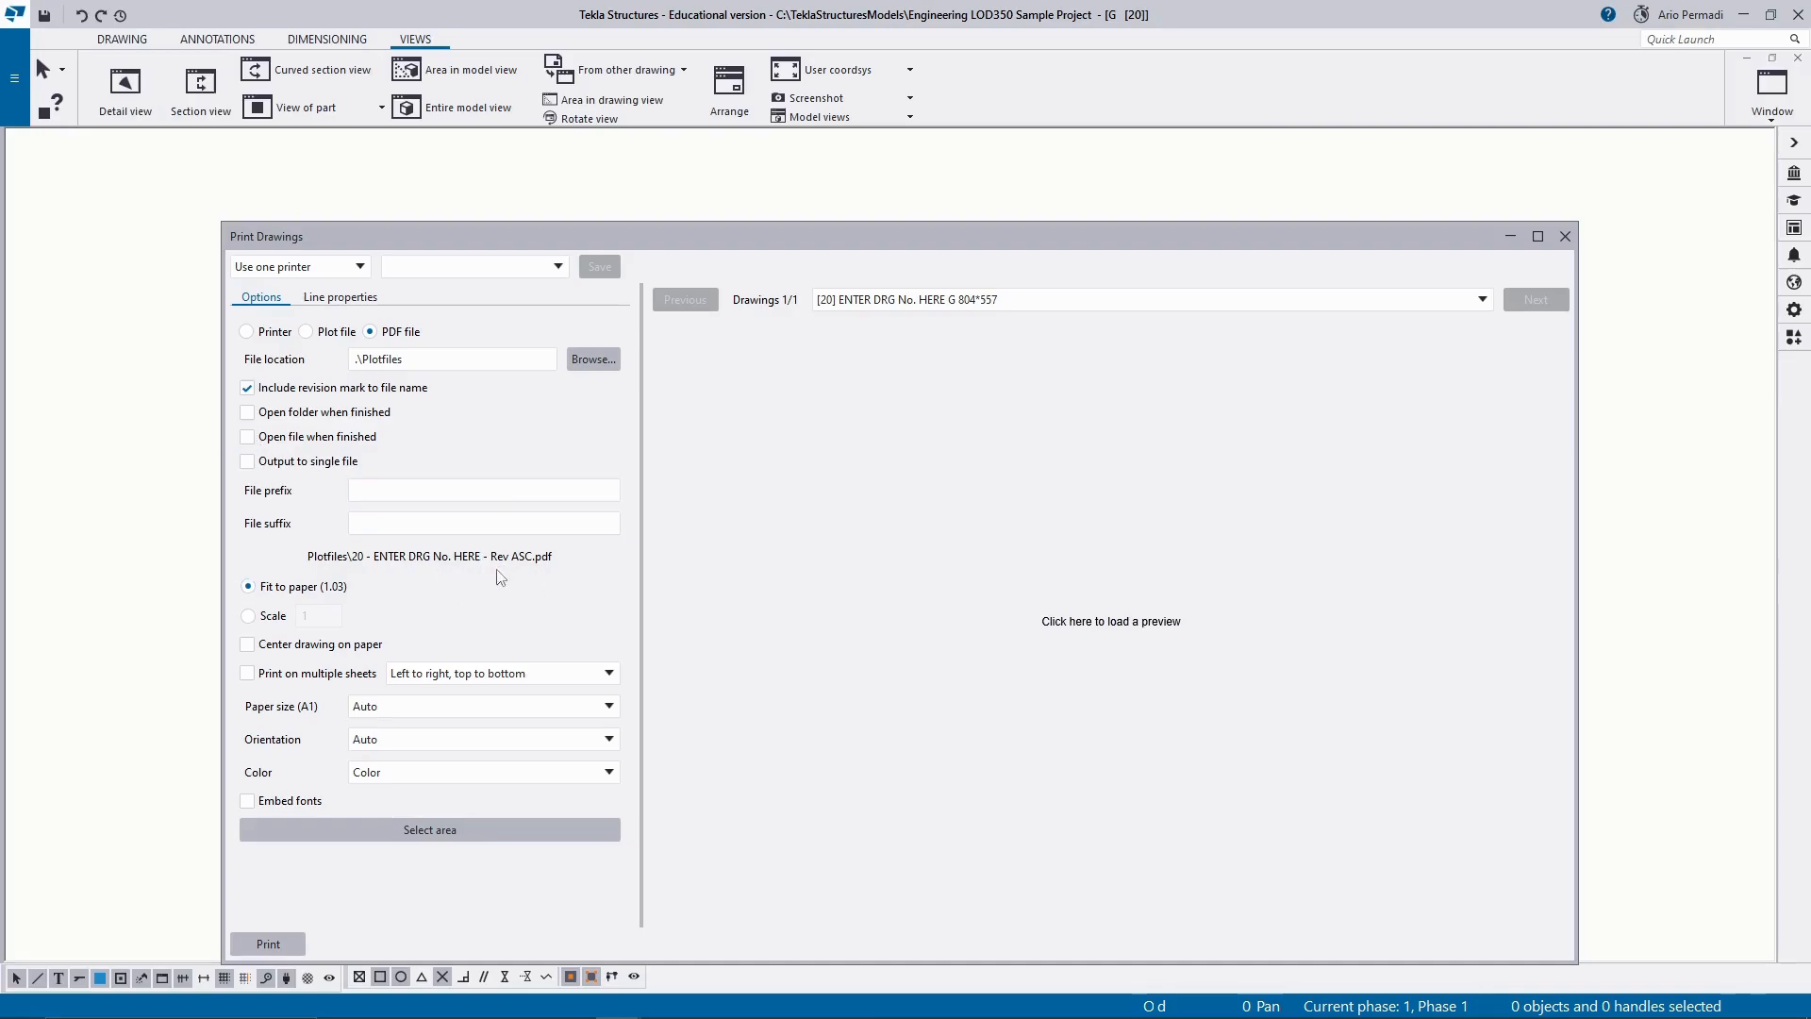
left_click(251, 393)
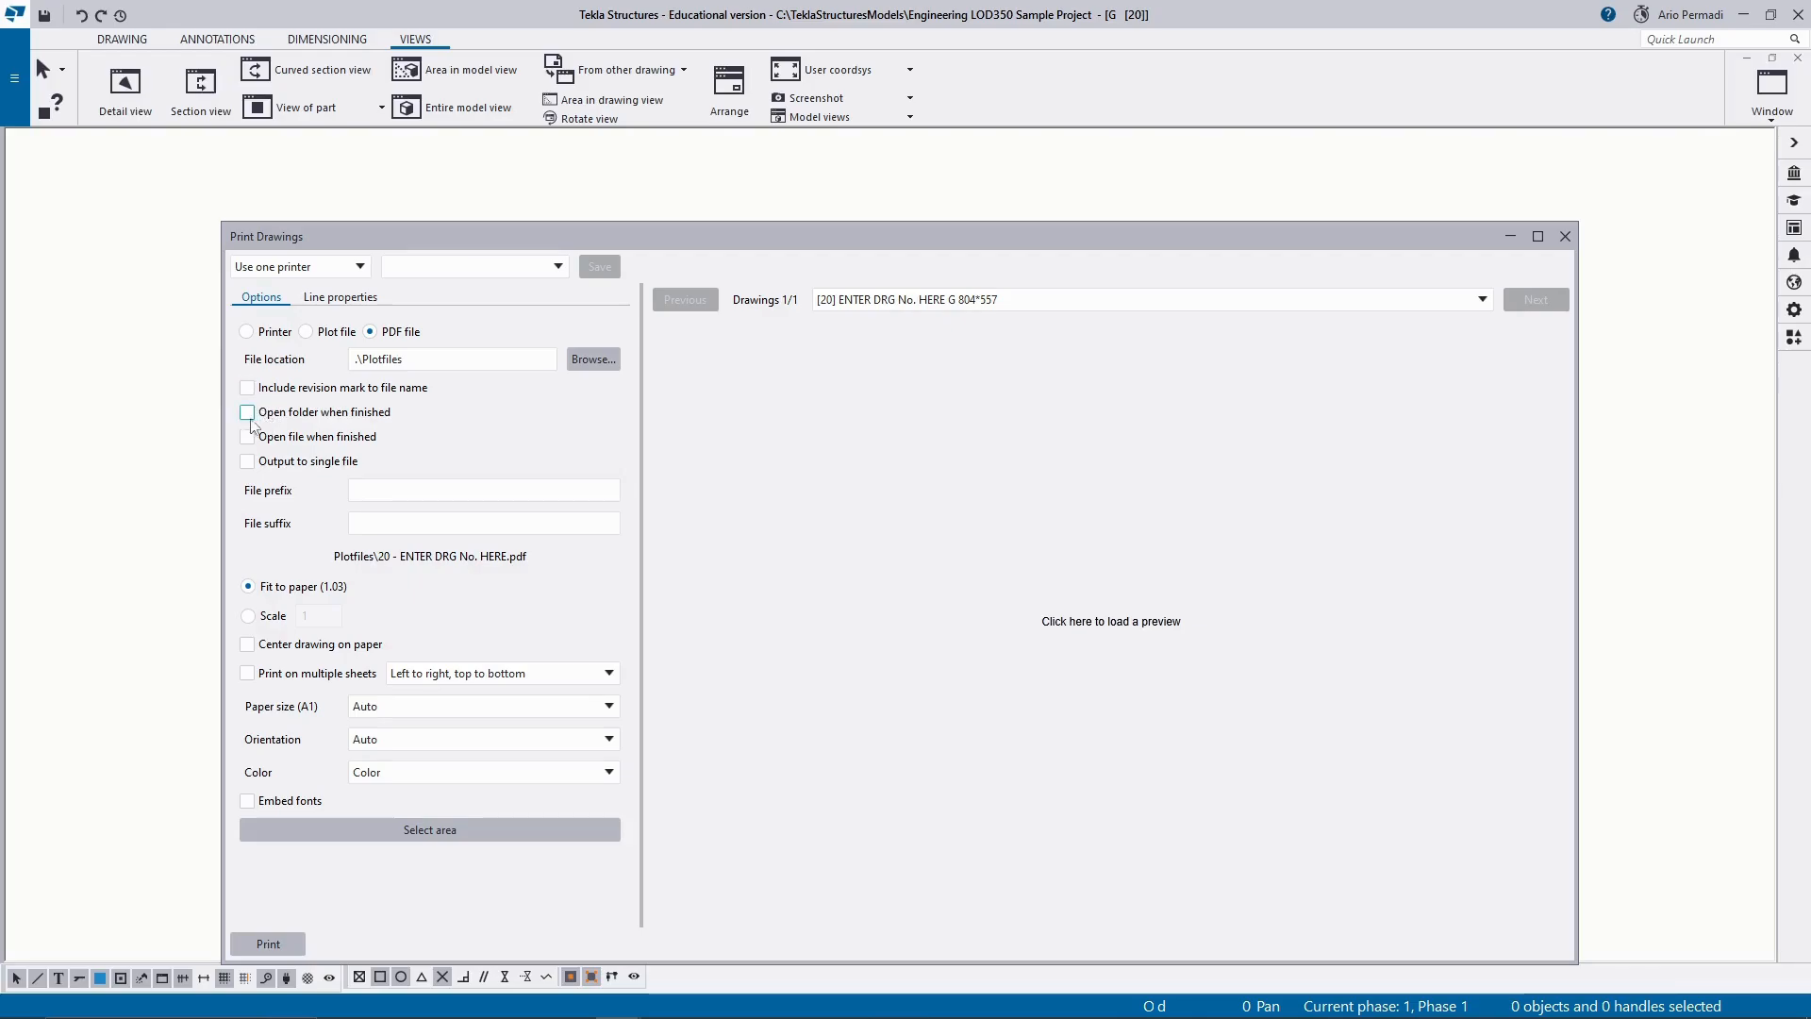
left_click(248, 414)
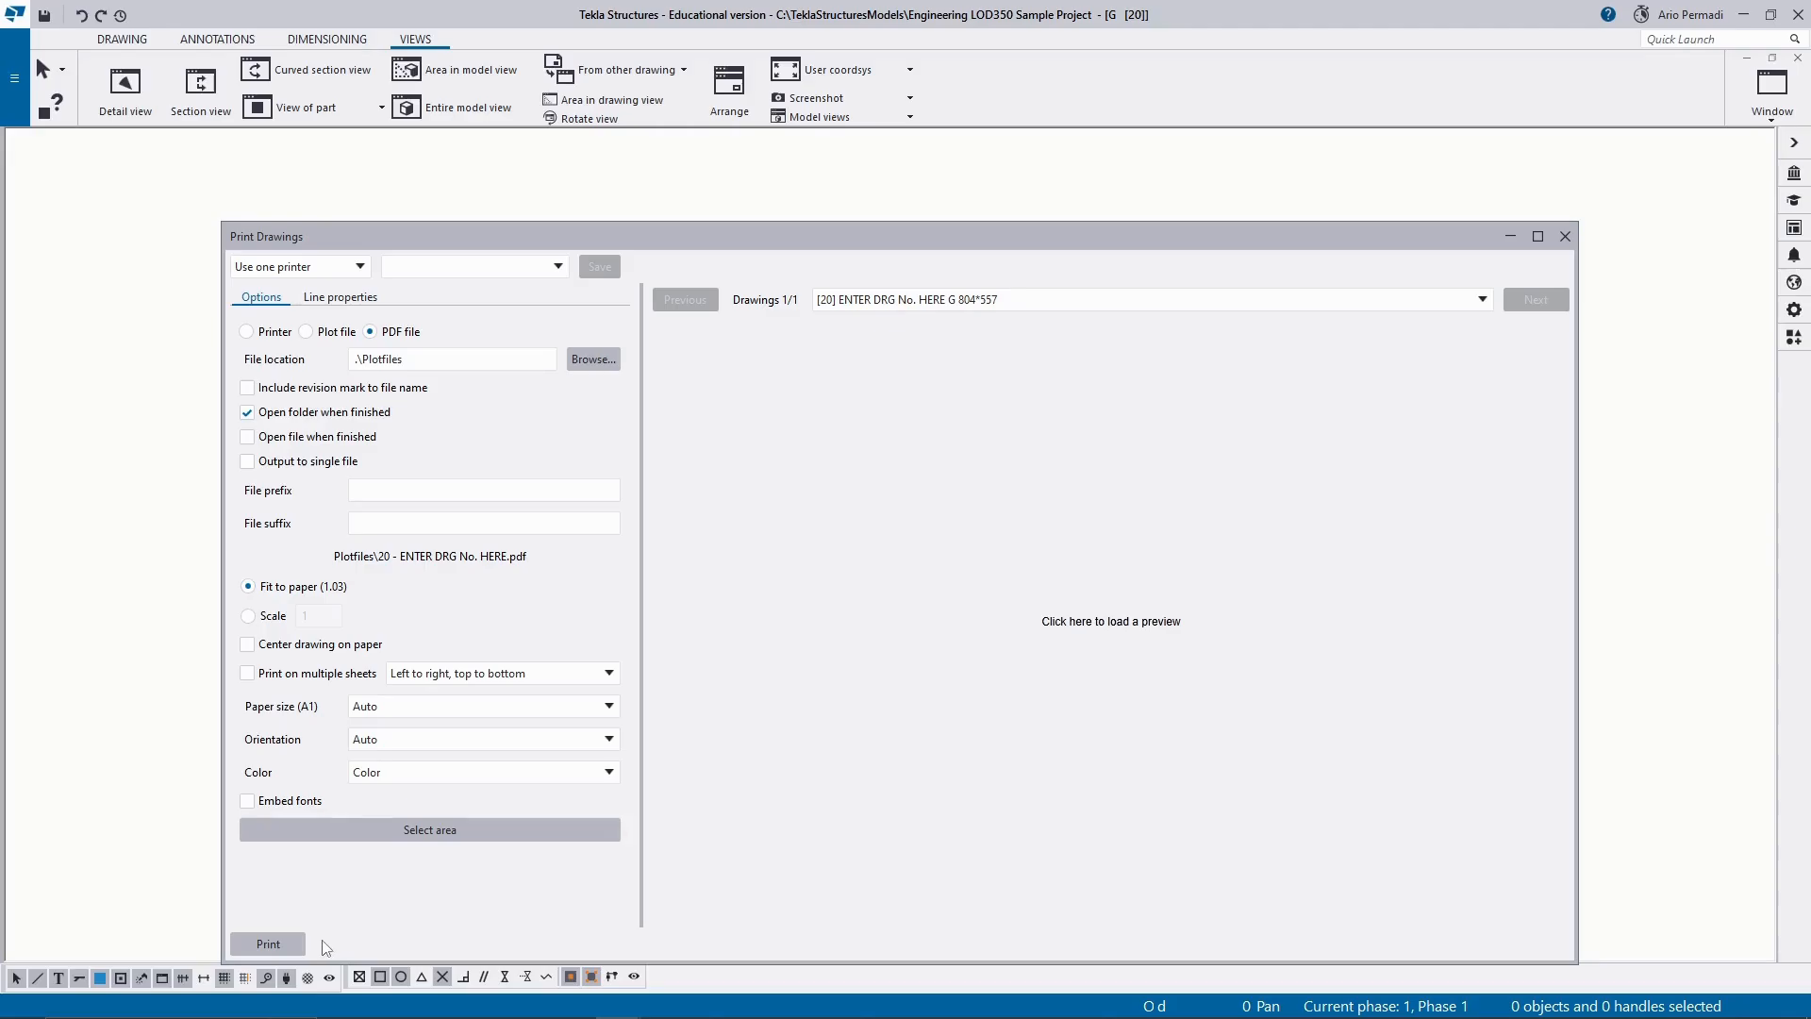
left_click(277, 944)
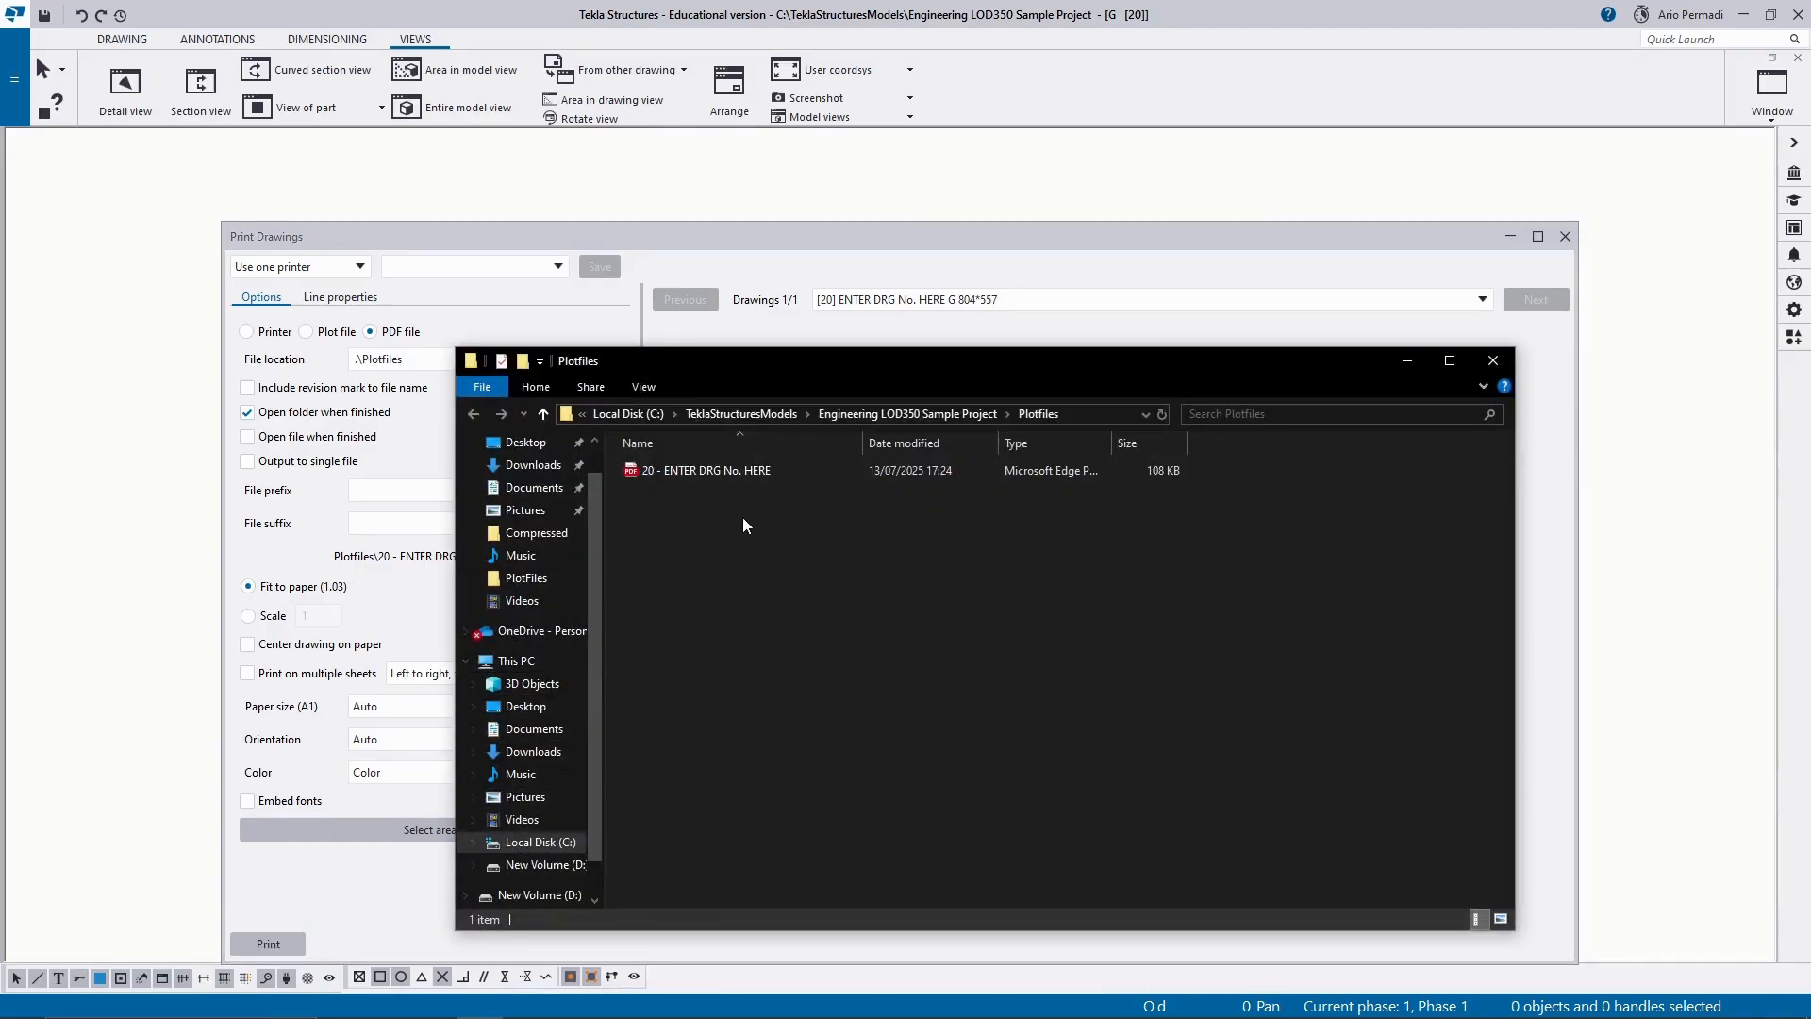
Open the printed file 20 - ENTER DRG No. HERE and examine the plan, section views and title block.
left_click(761, 477)
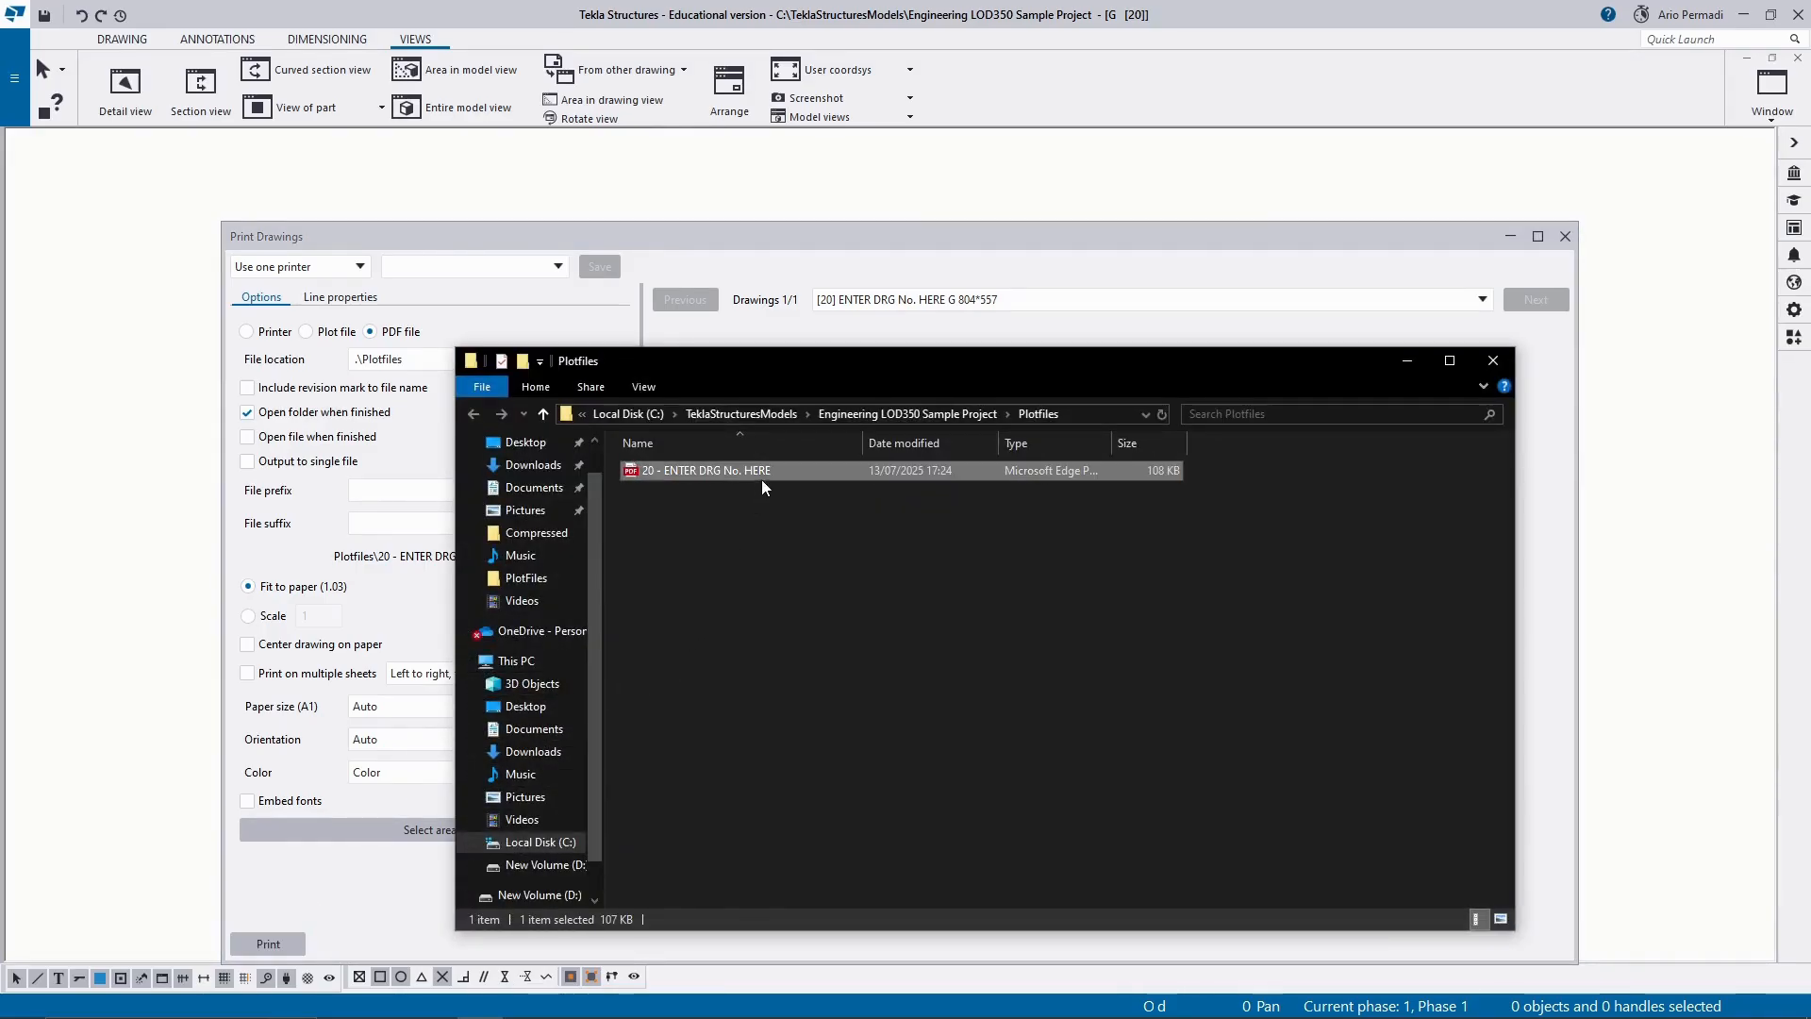
double_click(762, 476)
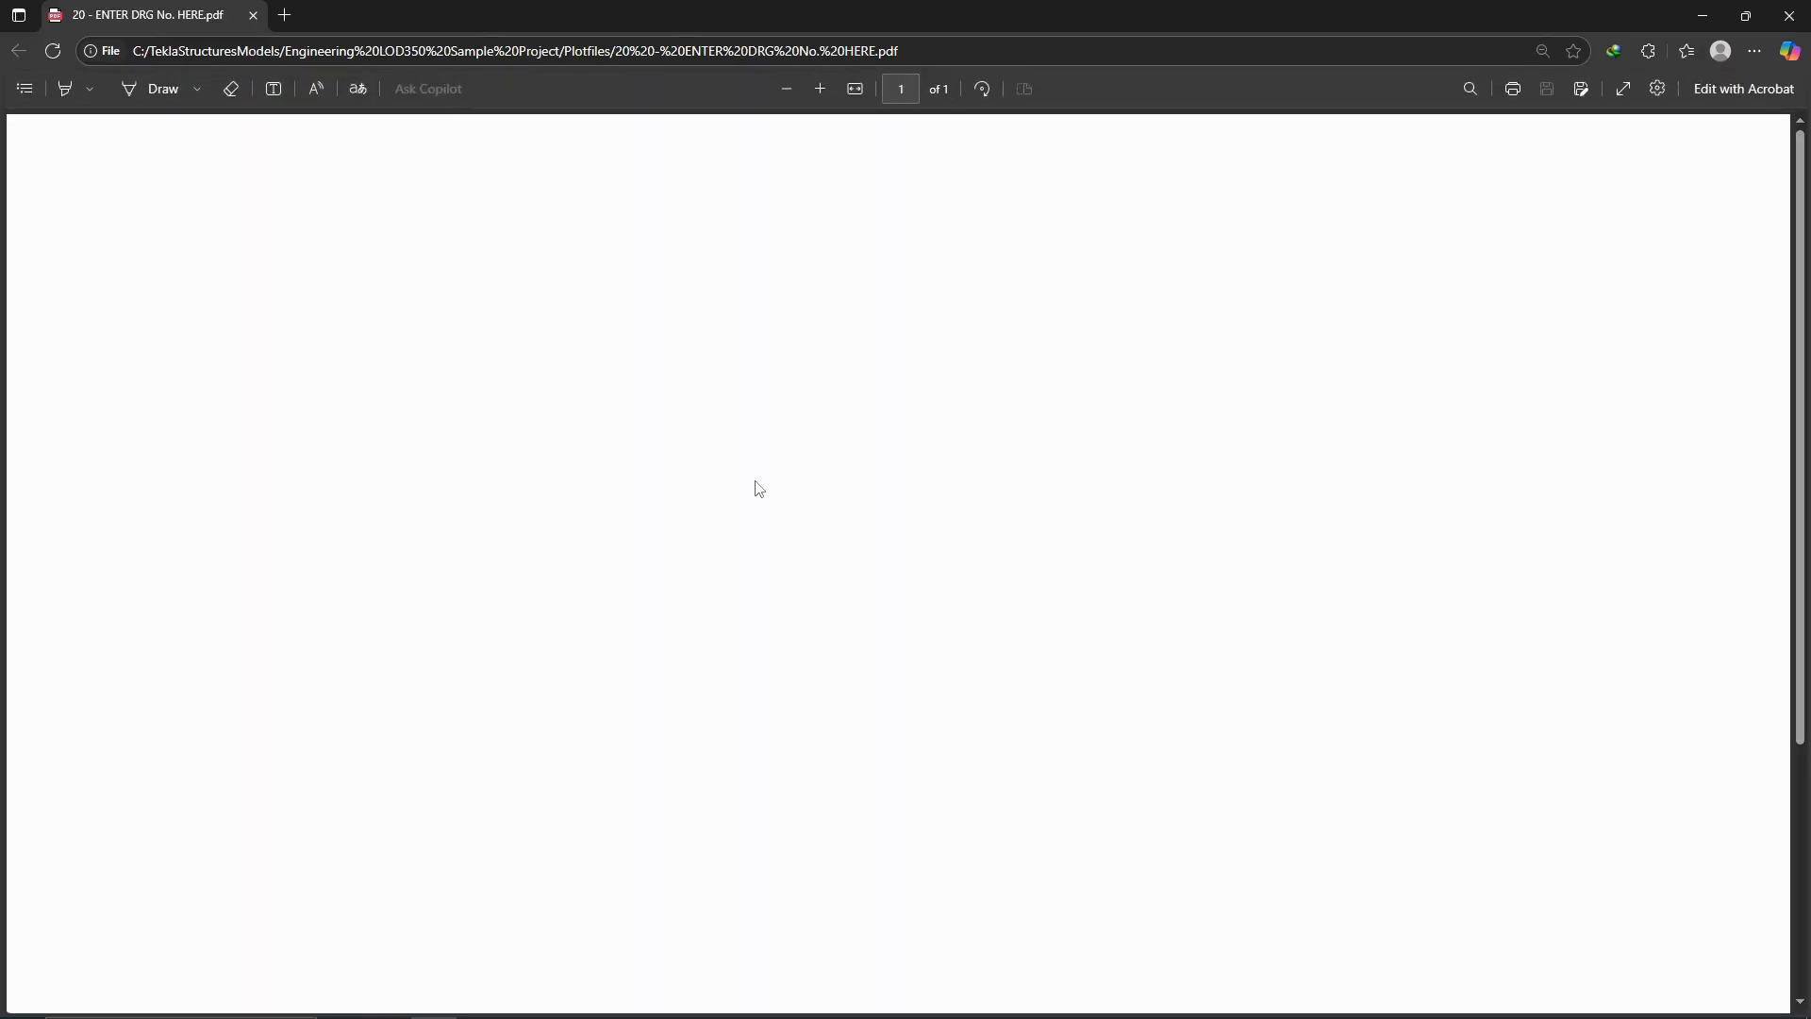
scroll(773, 557, "down", 4)
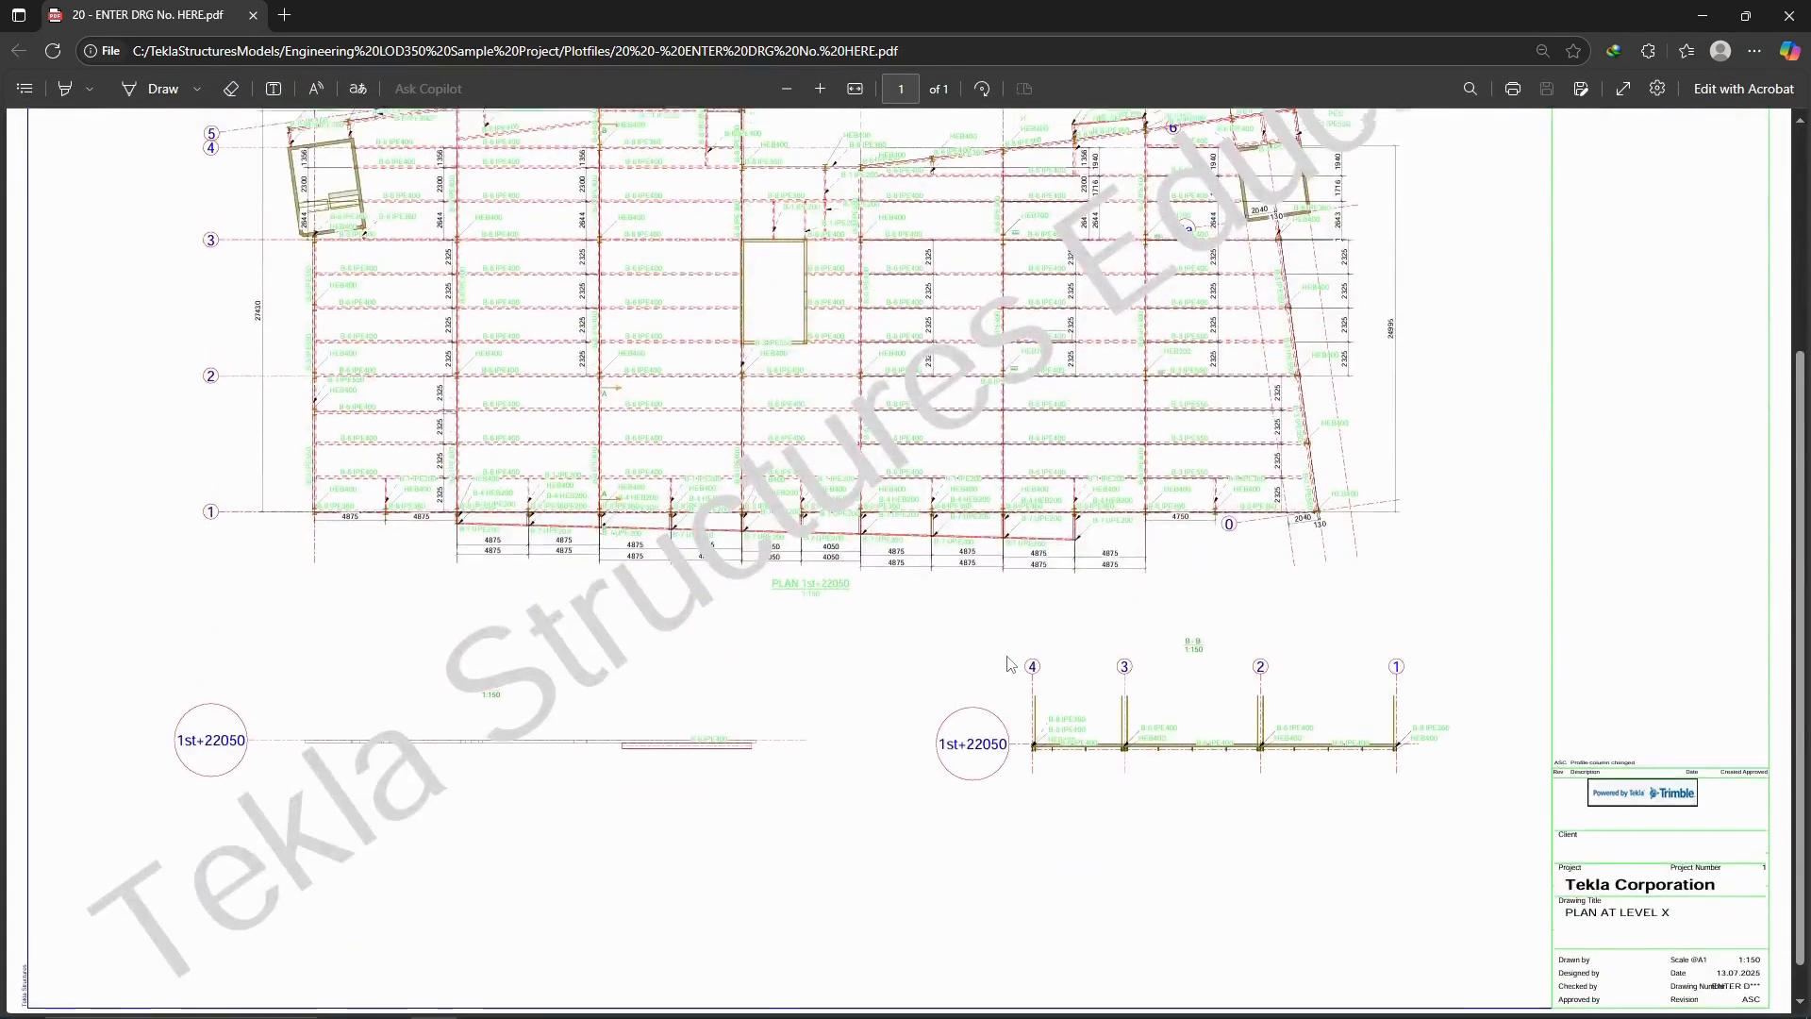
scroll(1010, 663, "up", 3)
scroll(858, 576, "down", 3, "ctrl")
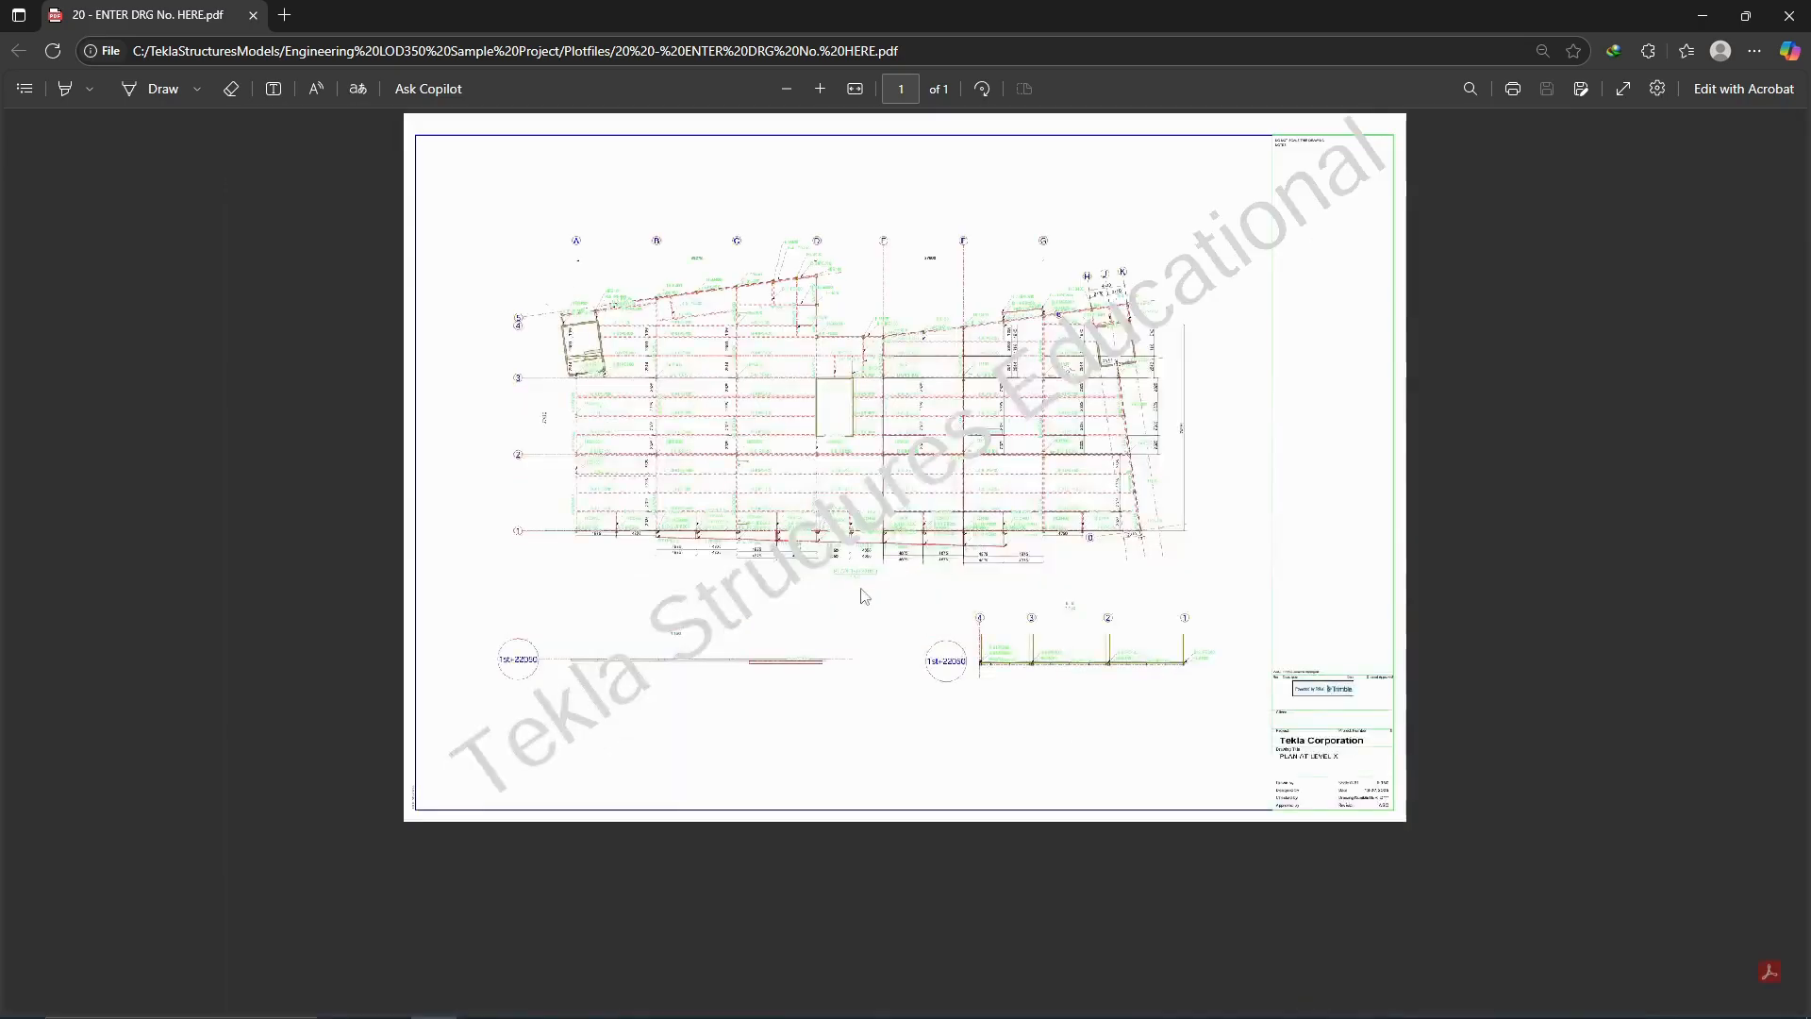
scroll(950, 534, "up", 1, "ctrl")
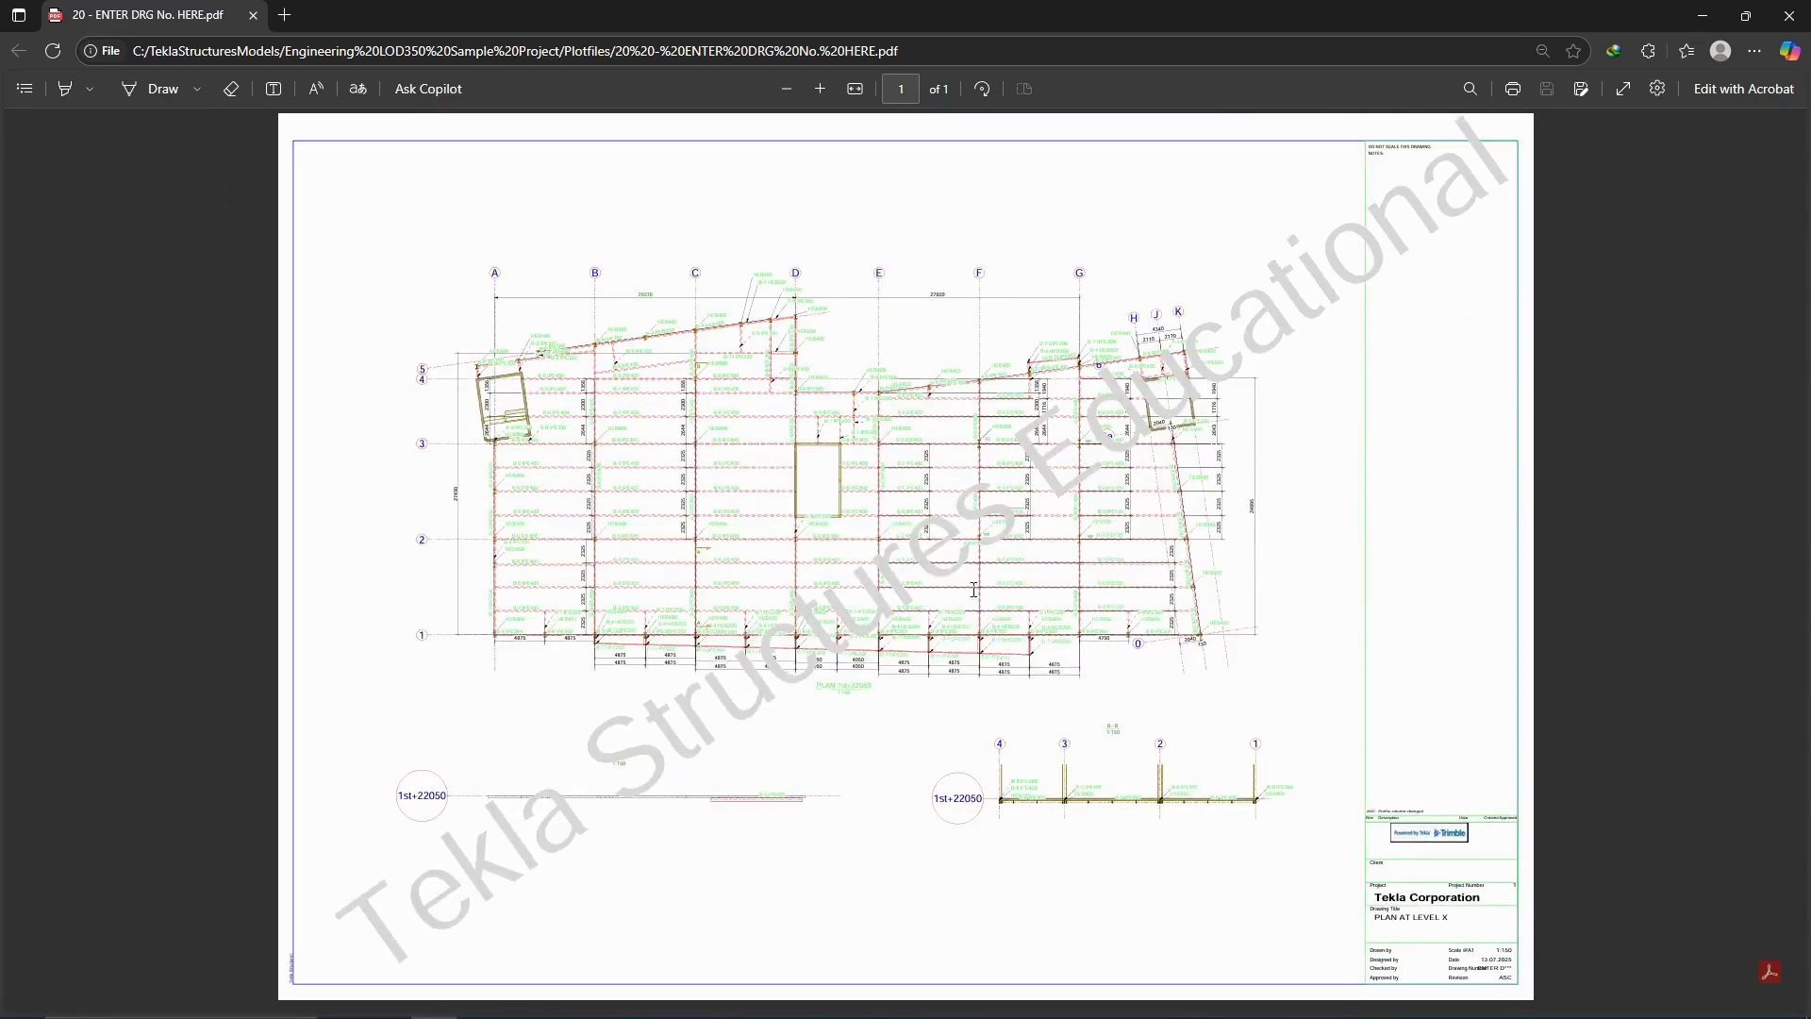
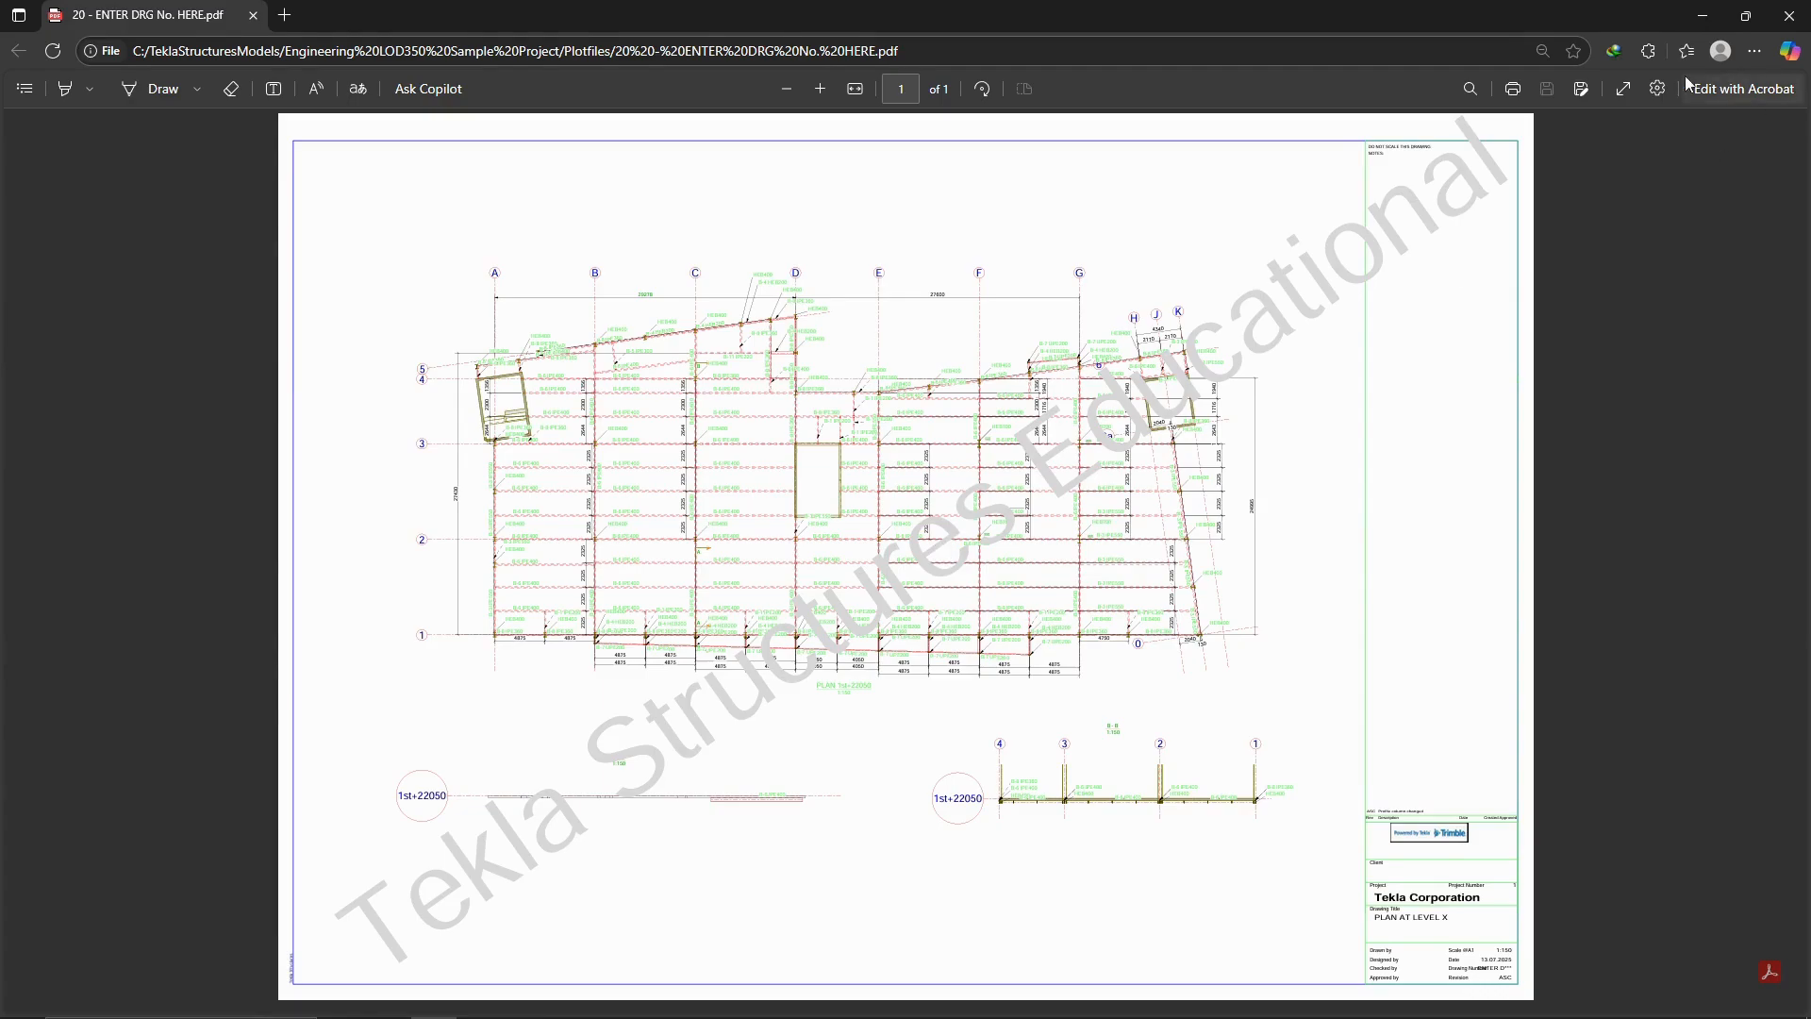
Close the printed PDF, the Plotfiles folder and the print settings, and close the GA drawing keeping its changes.
left_click(1792, 24)
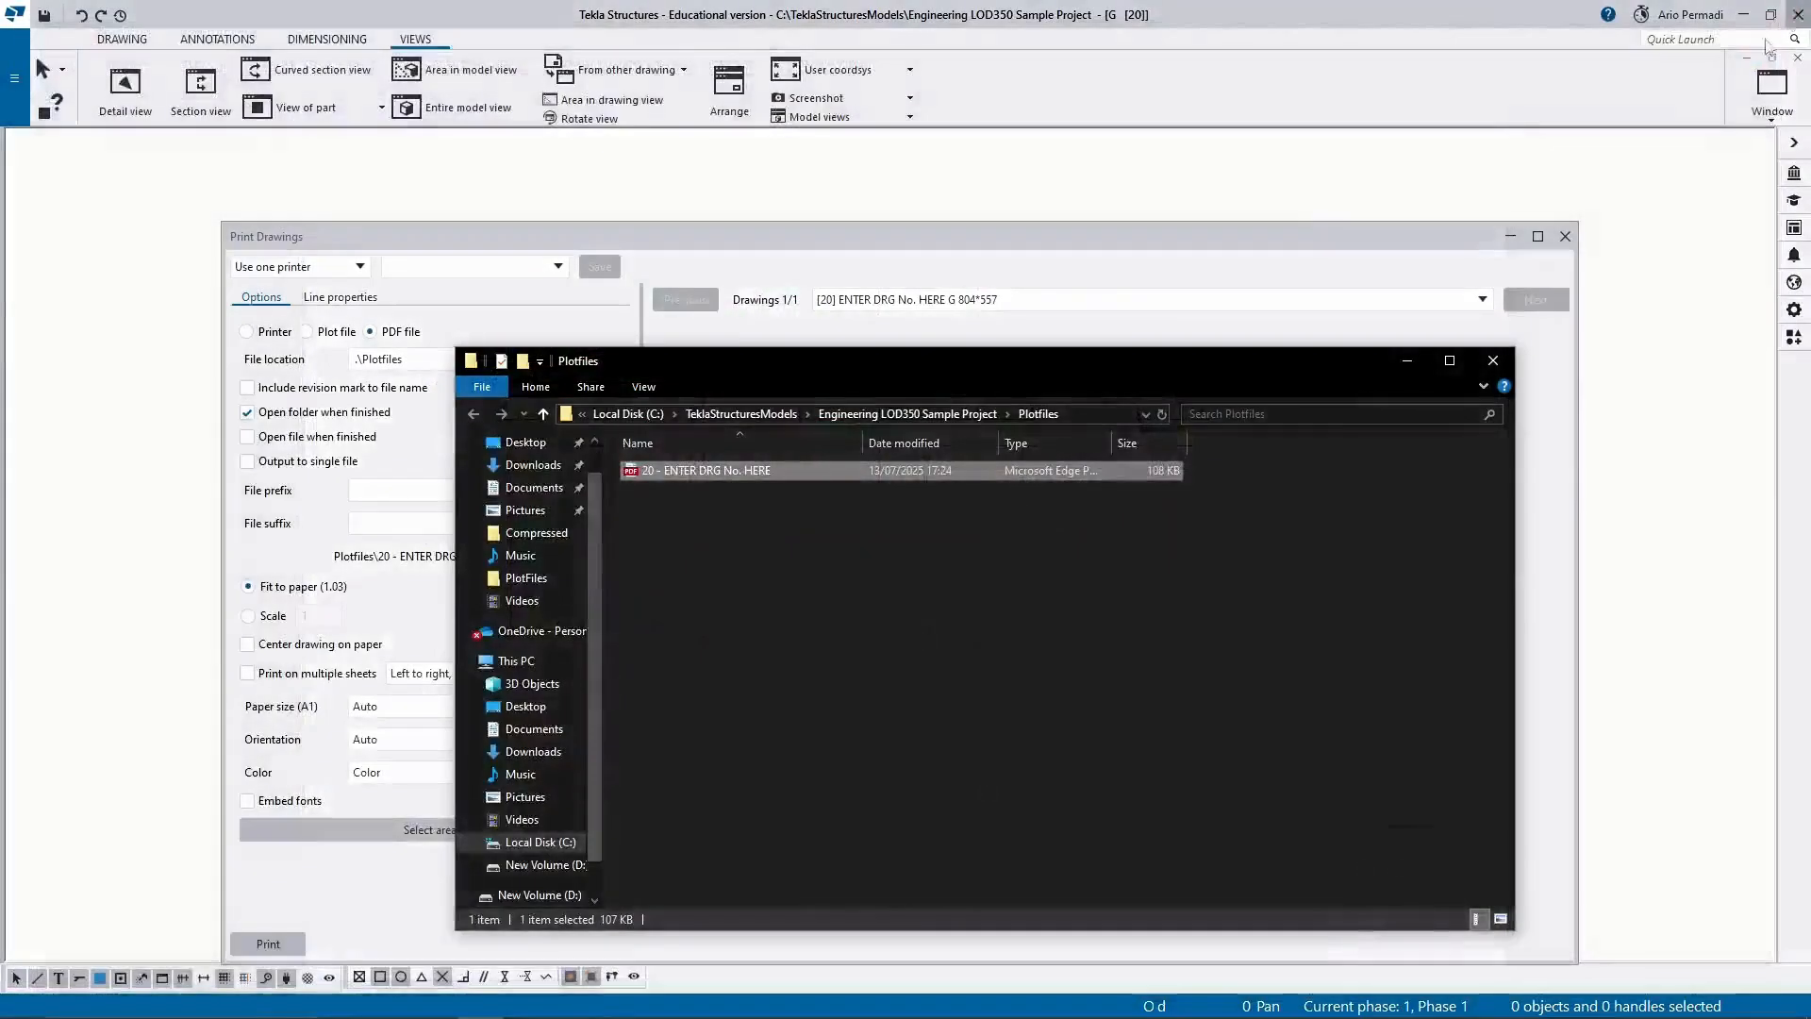
left_click(1491, 368)
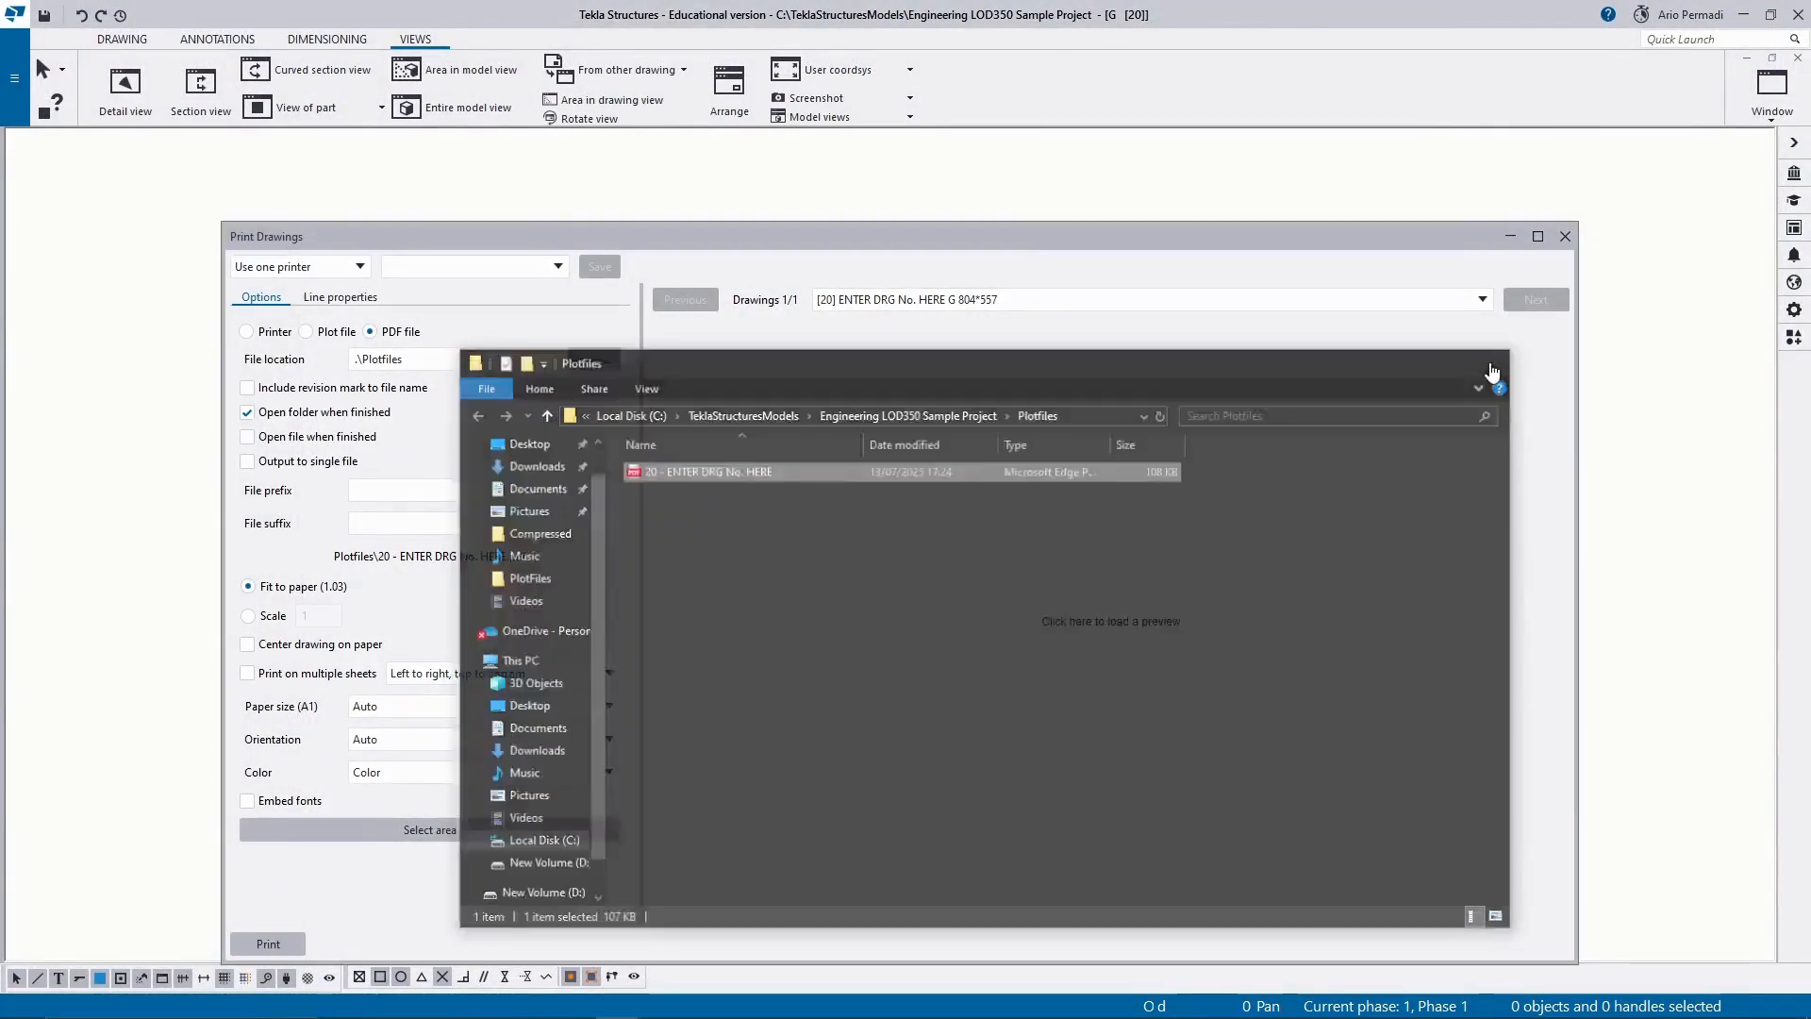
left_click(1565, 235)
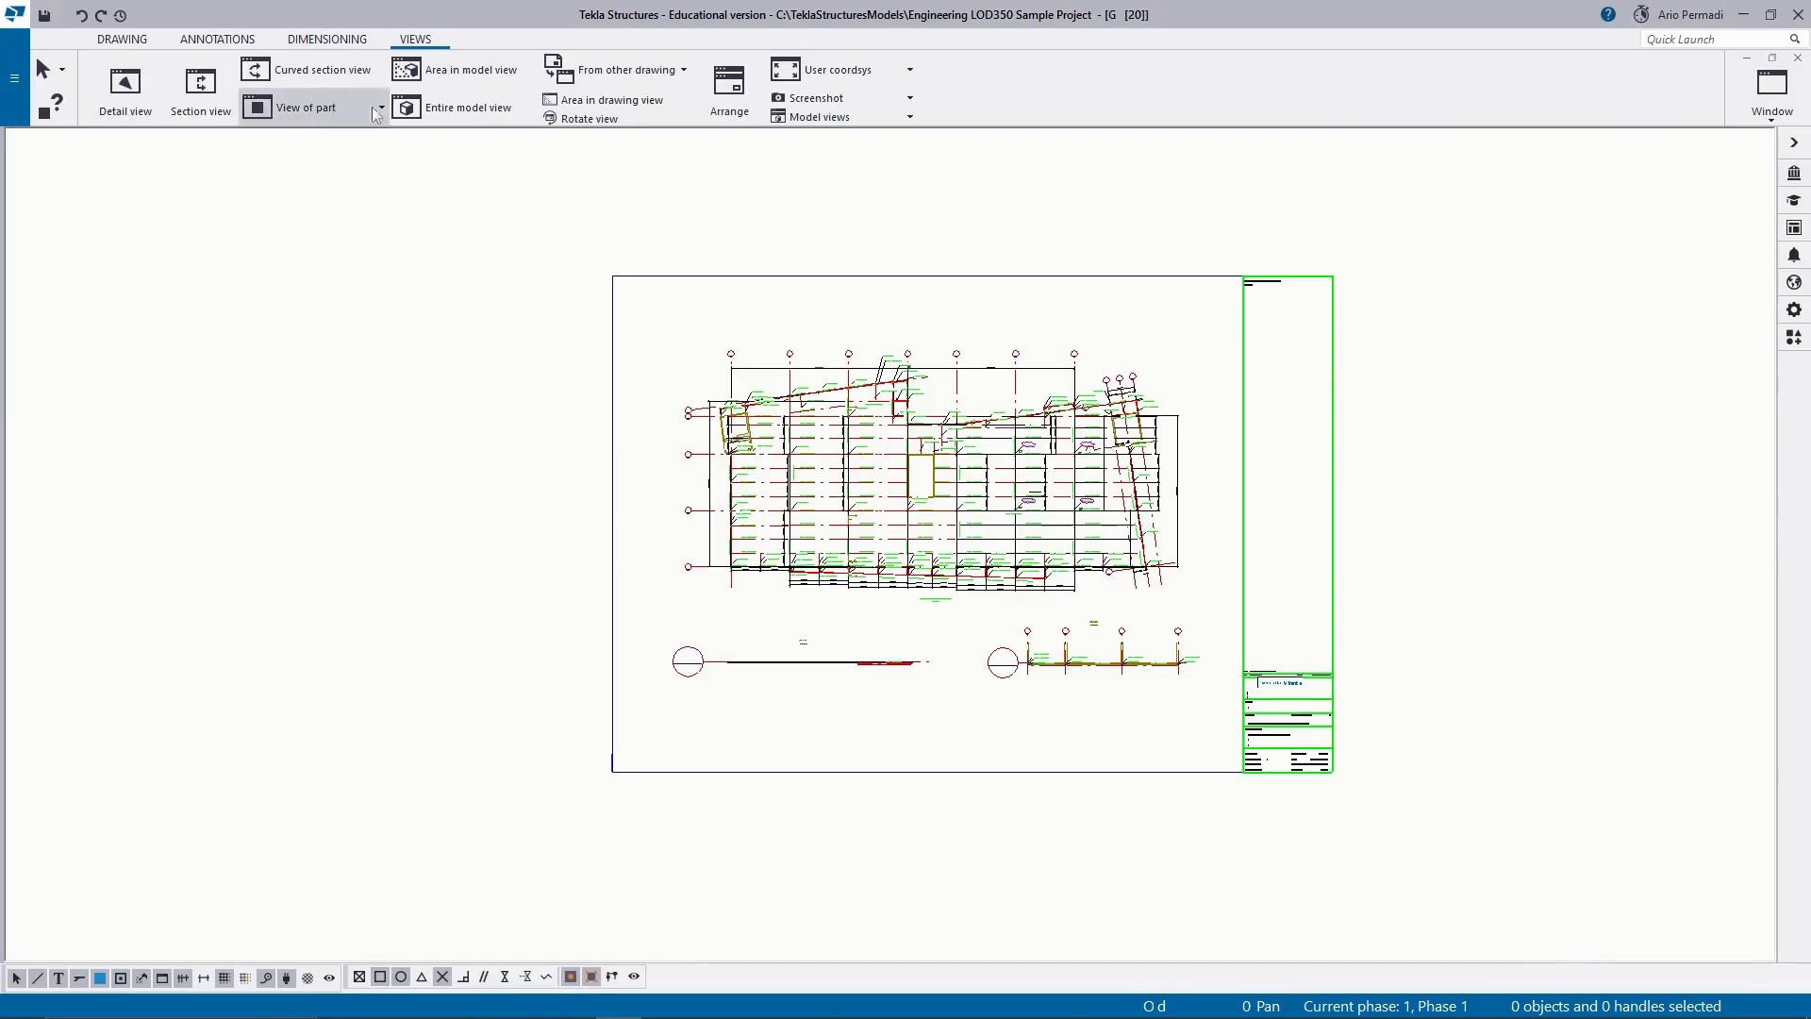
left_click(1797, 58)
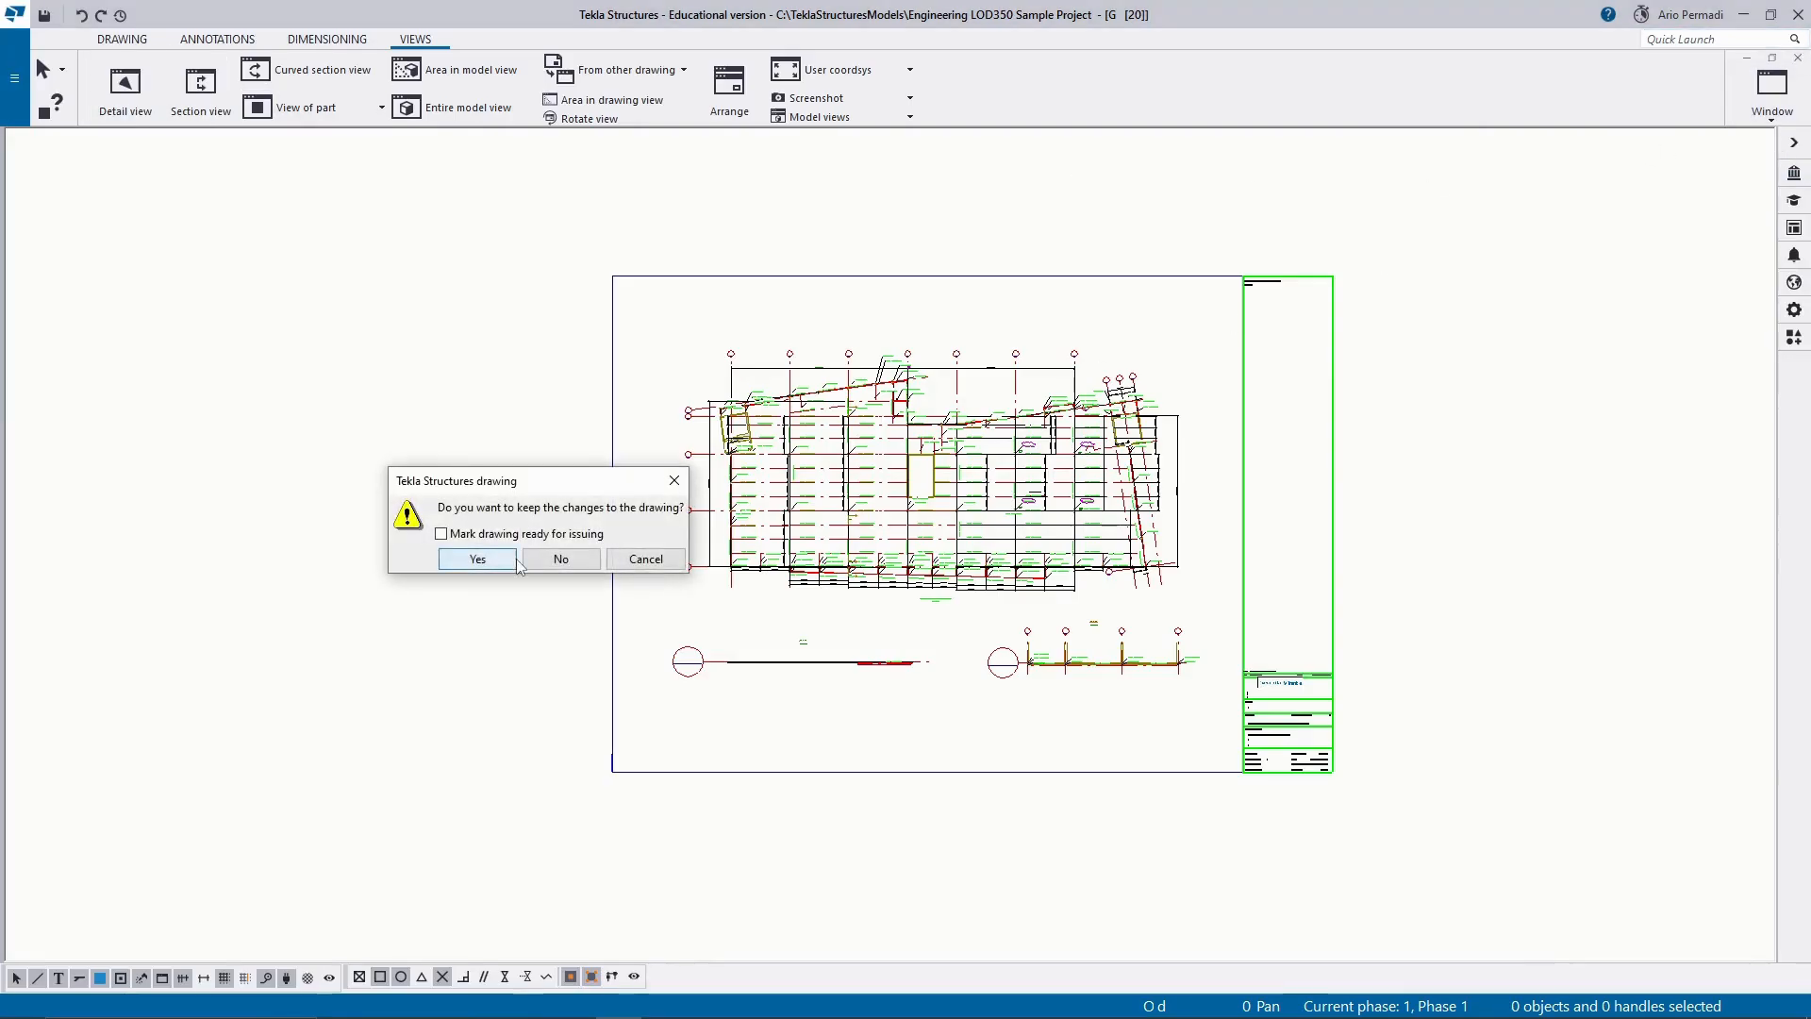
left_click(476, 559)
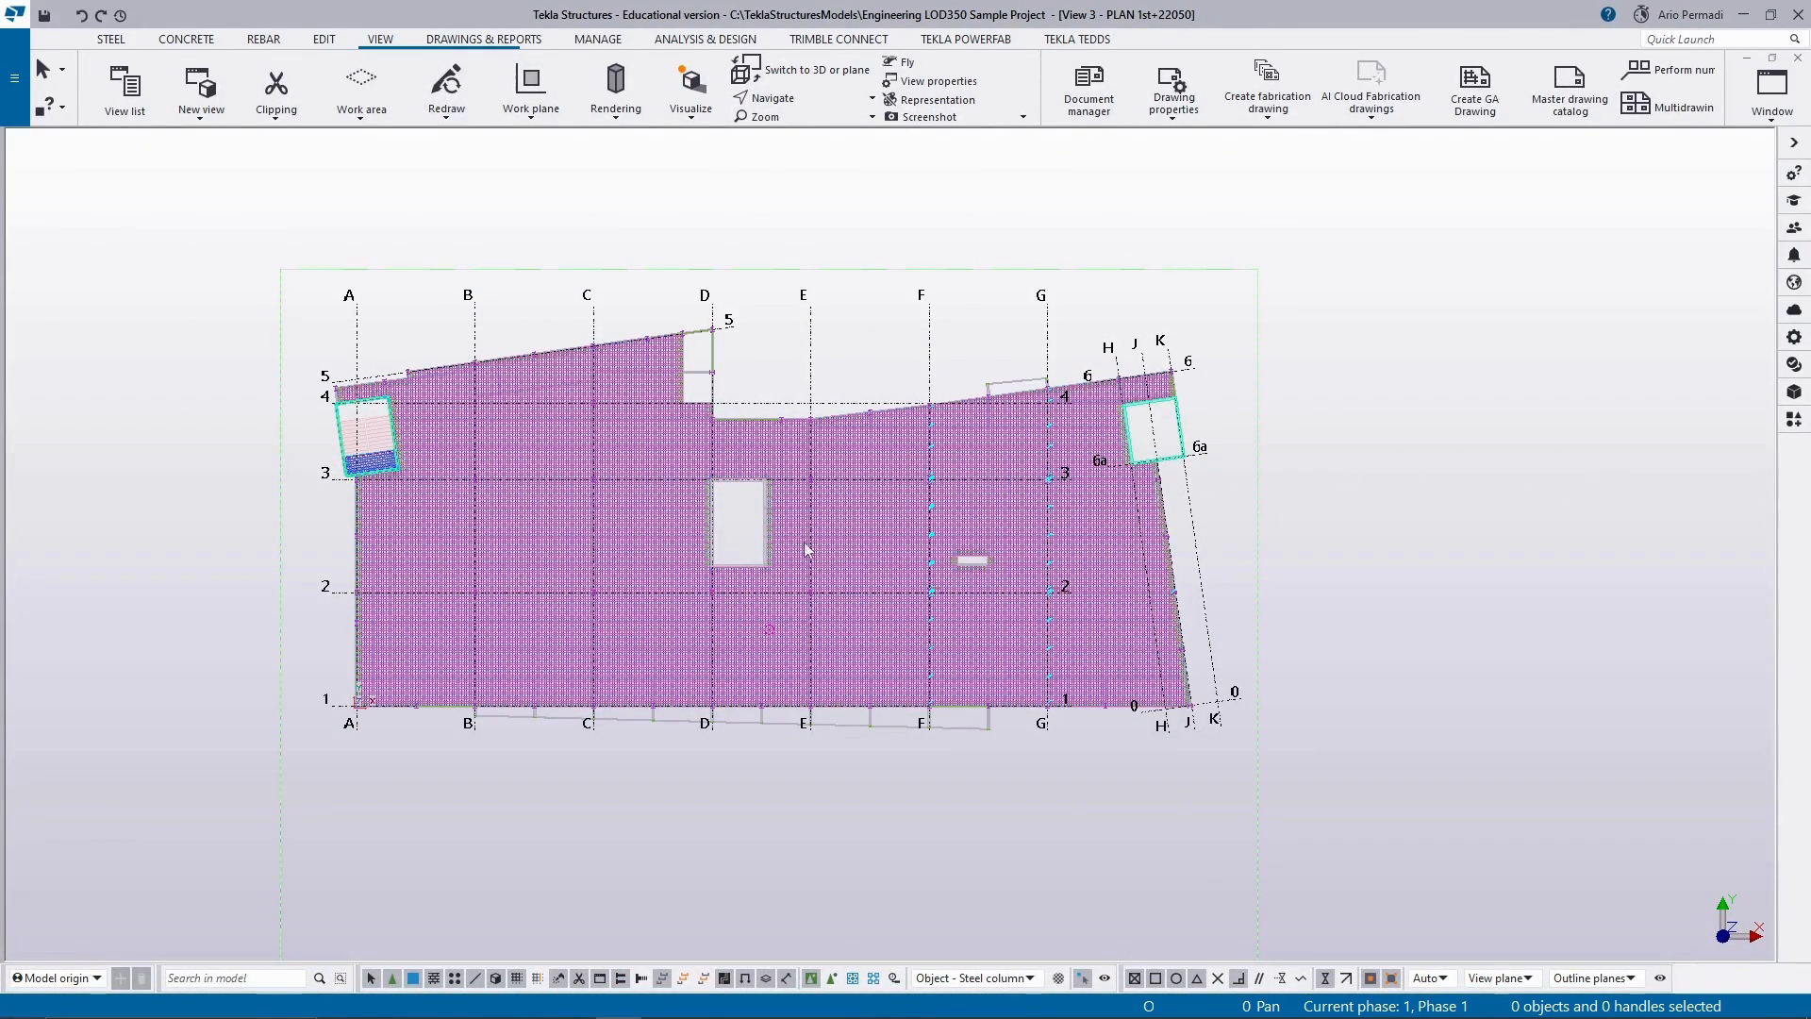
Fit the work area of the PLAN 1st+22050 view to the entire model.
left_click(1561, 198)
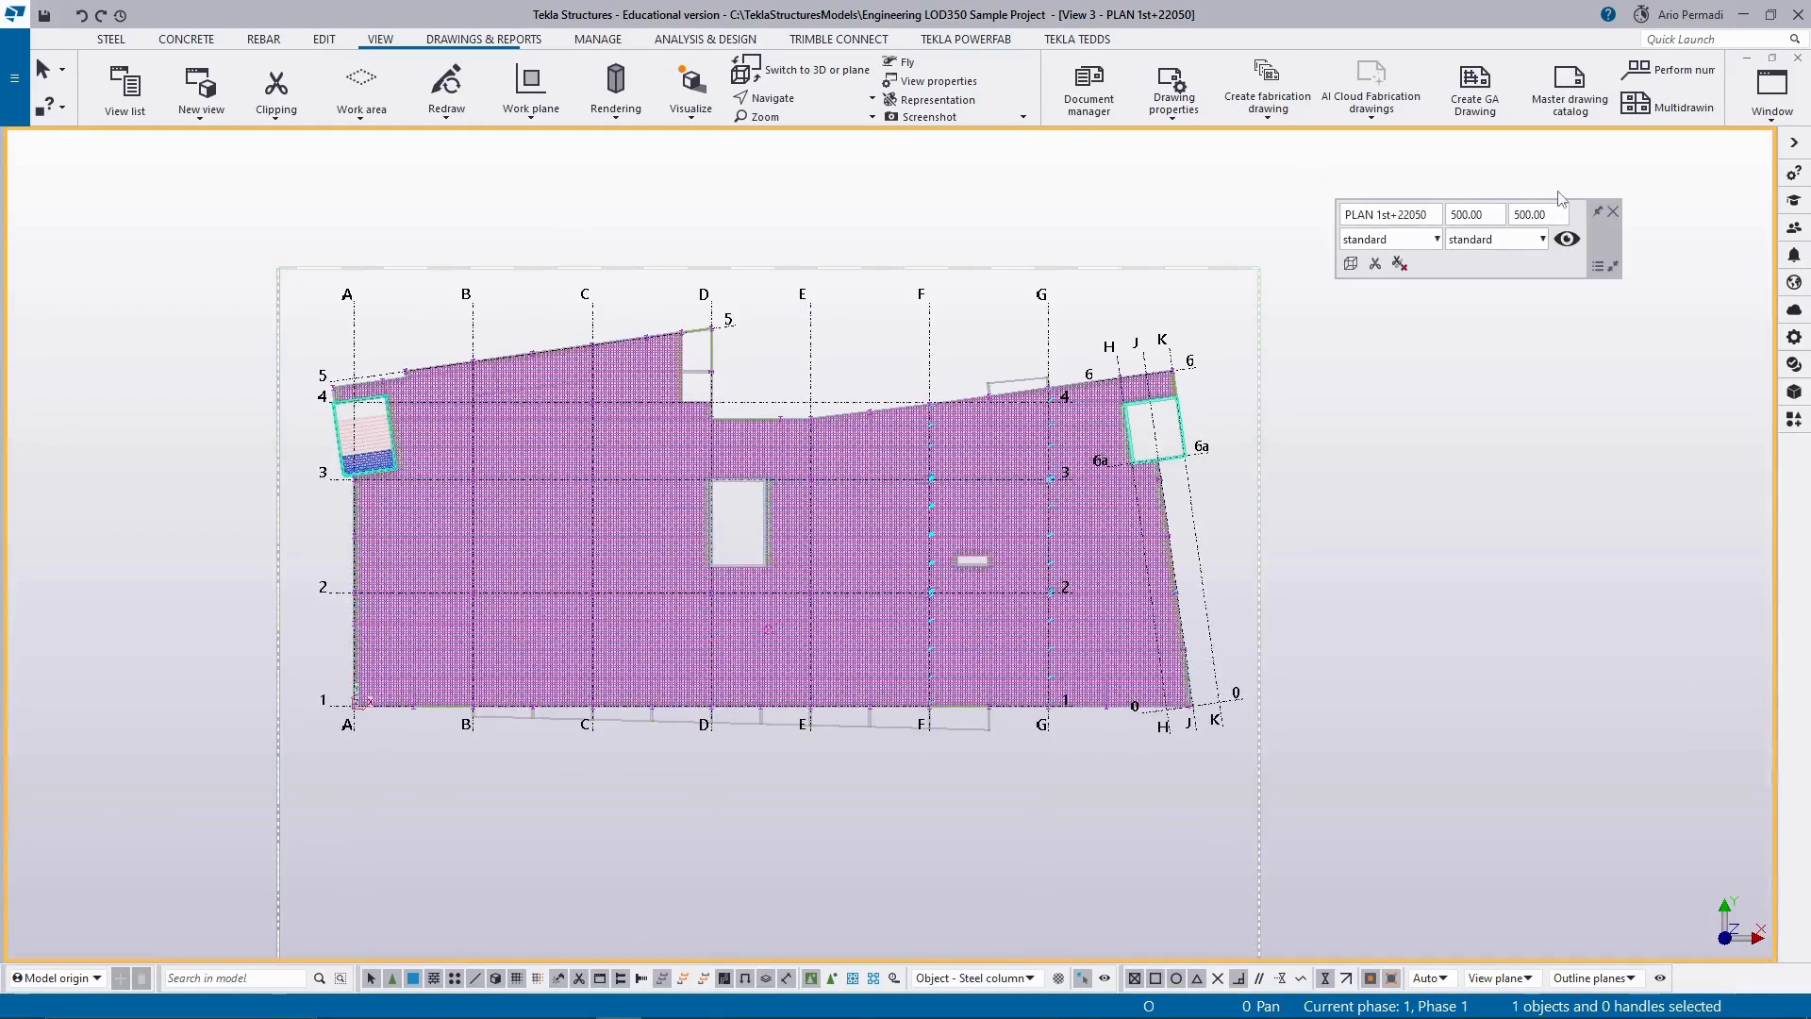
right_click(1083, 211)
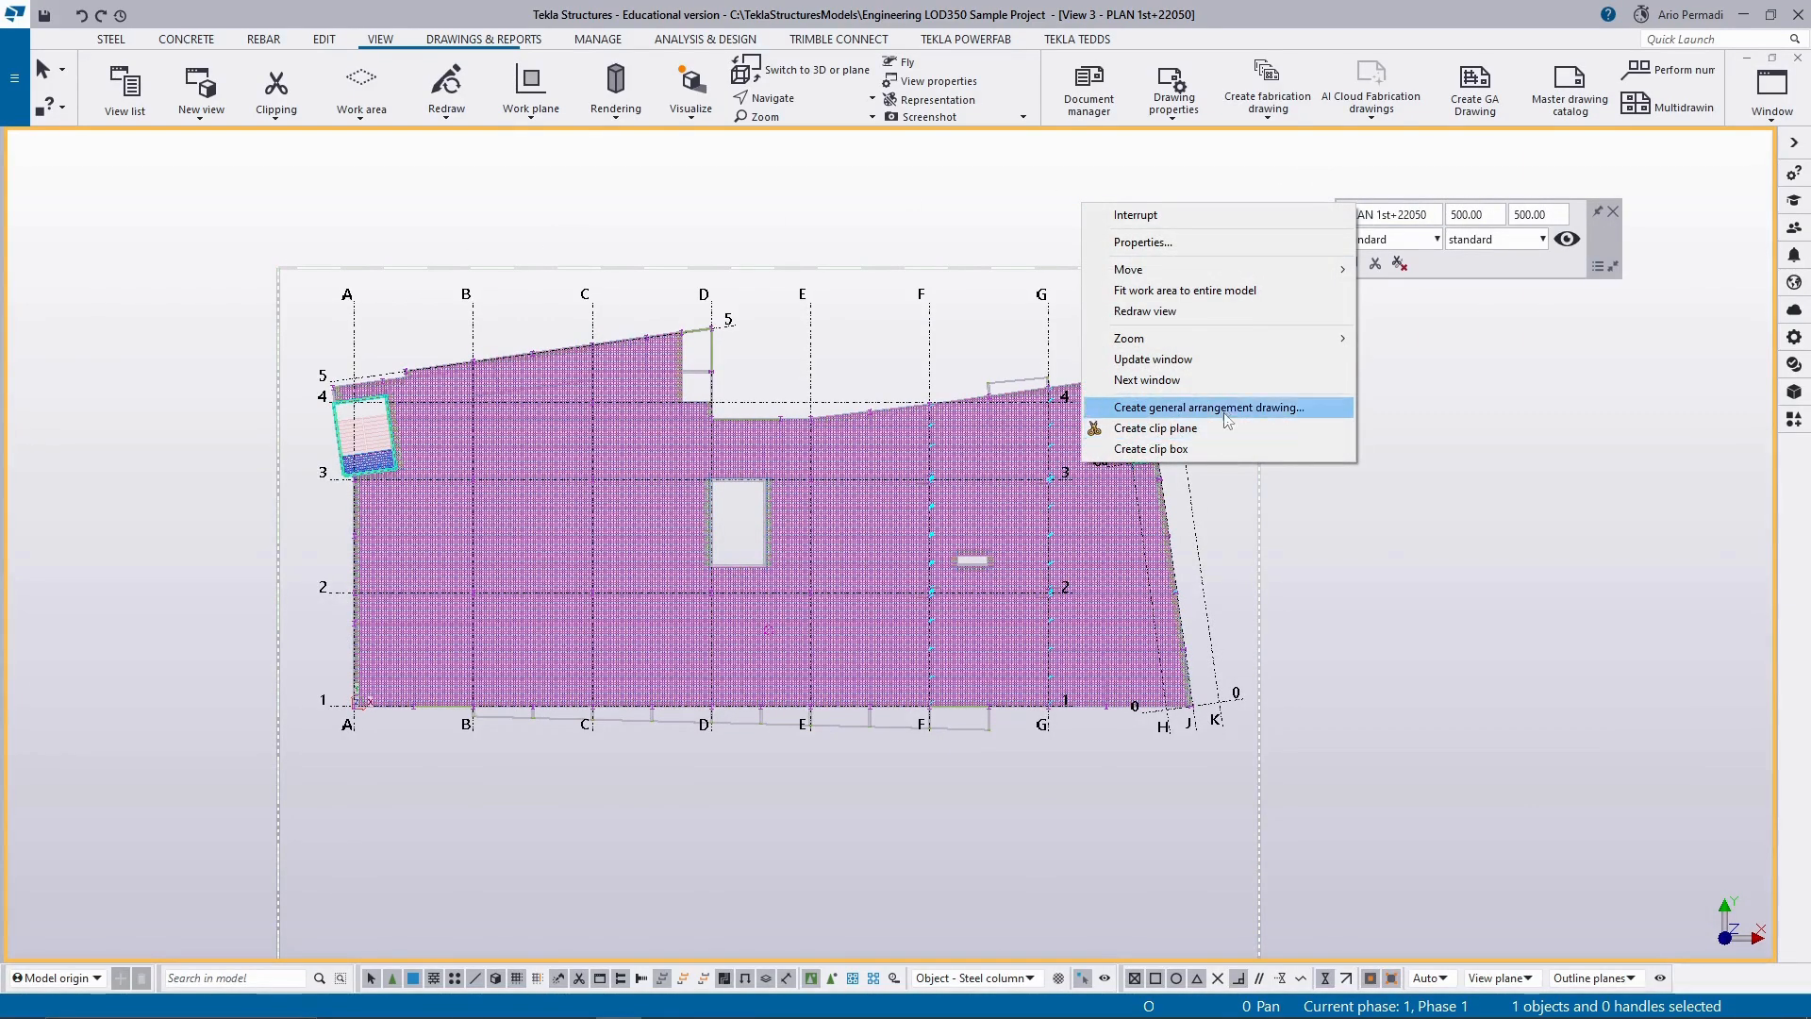
left_click(1185, 290)
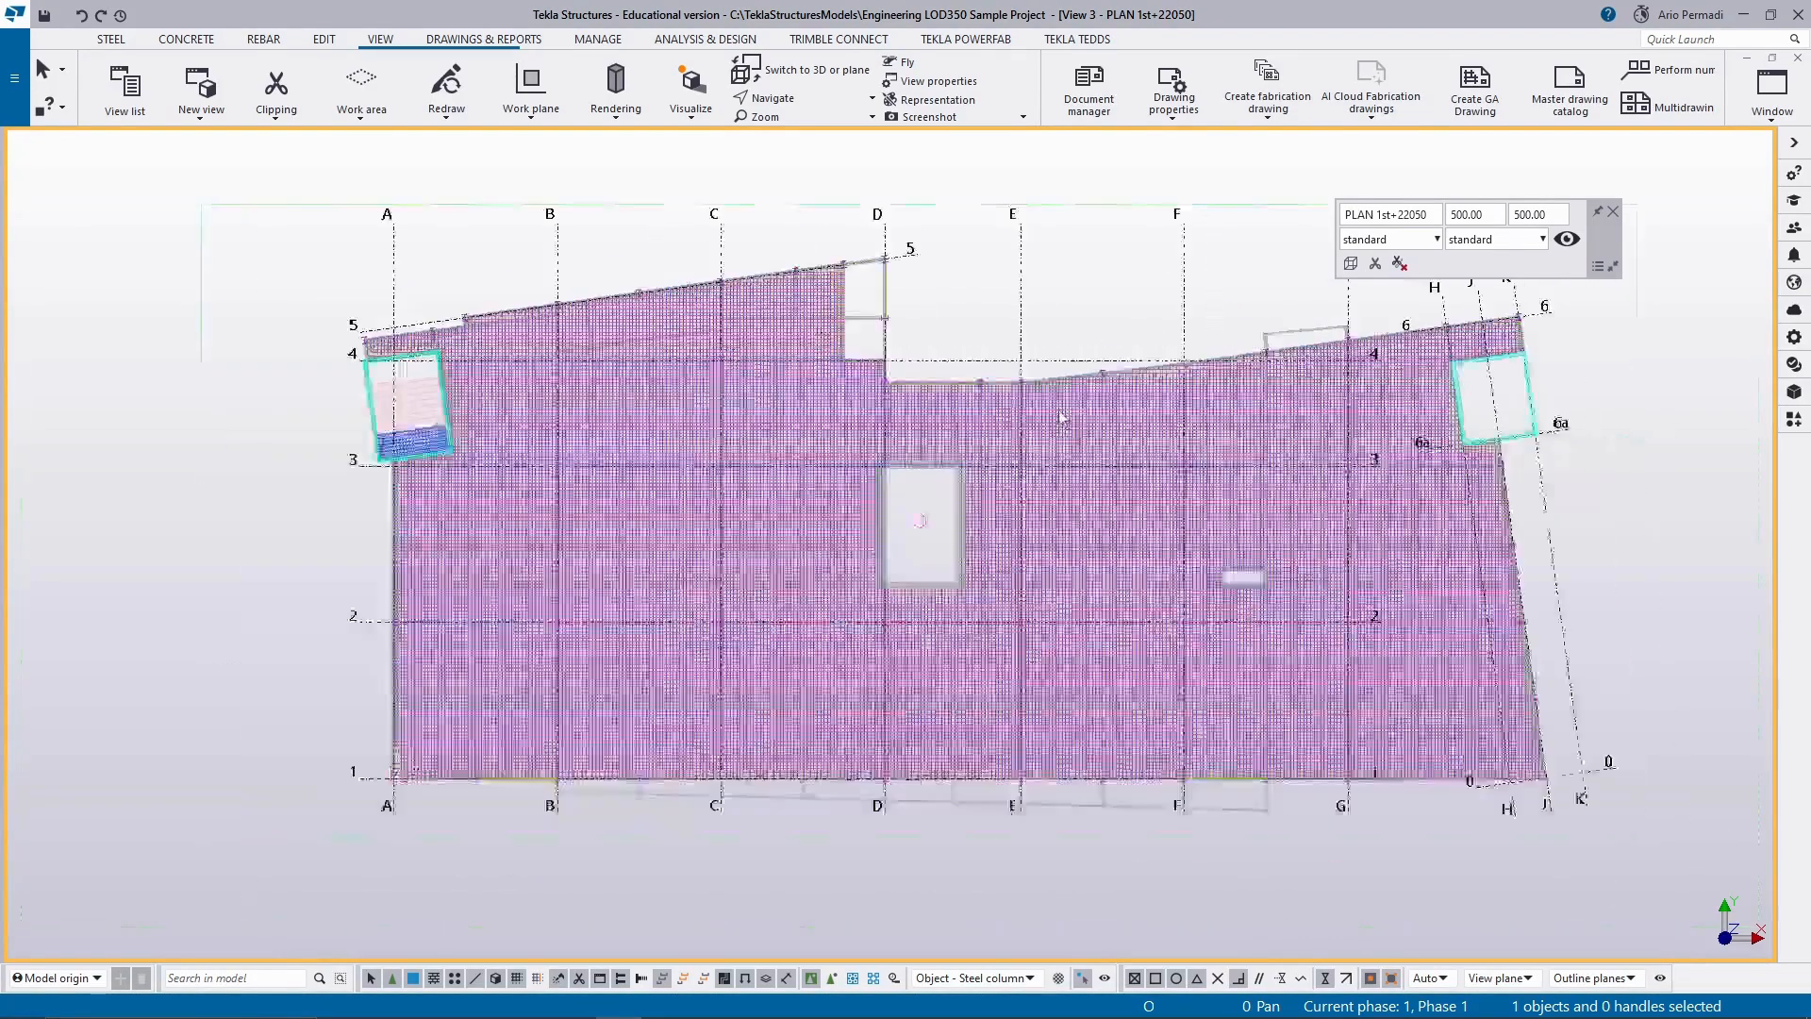
scroll(1061, 417, "down", 2)
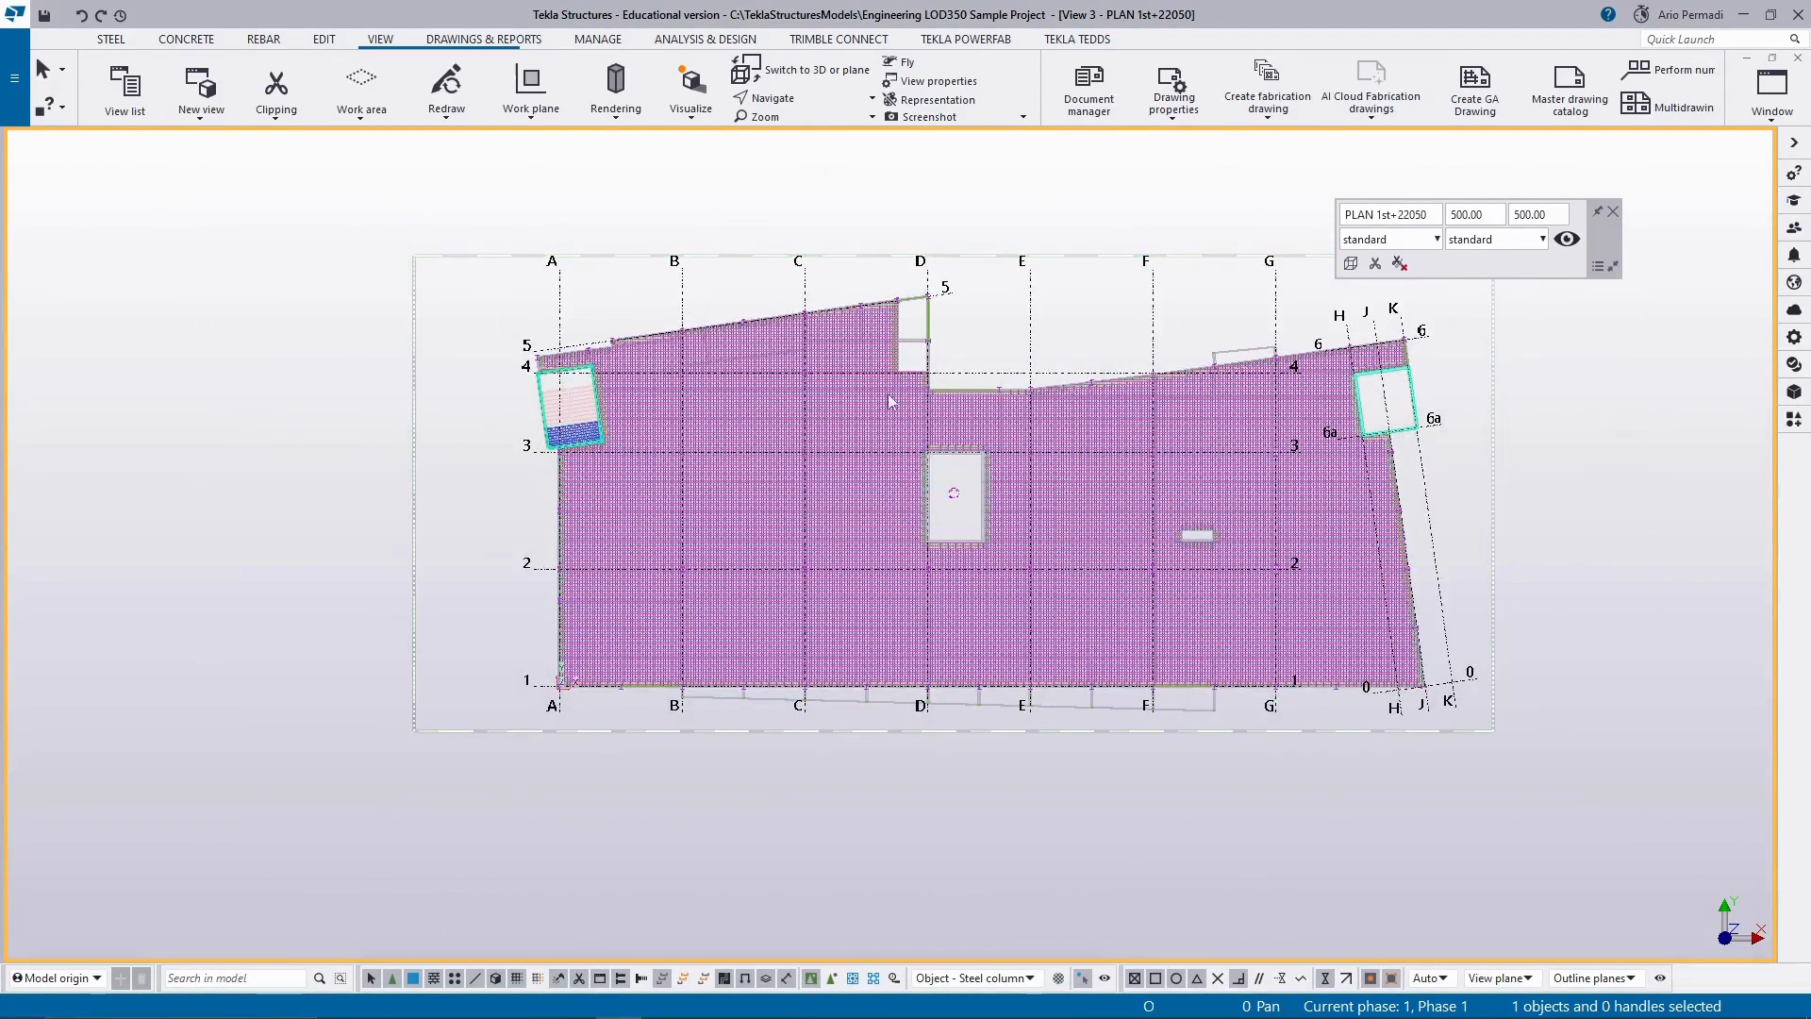
Minimize the PLAN 1st+22050 view and bring up the 3d model view at full size without its contextual toolbar.
left_click(1773, 90)
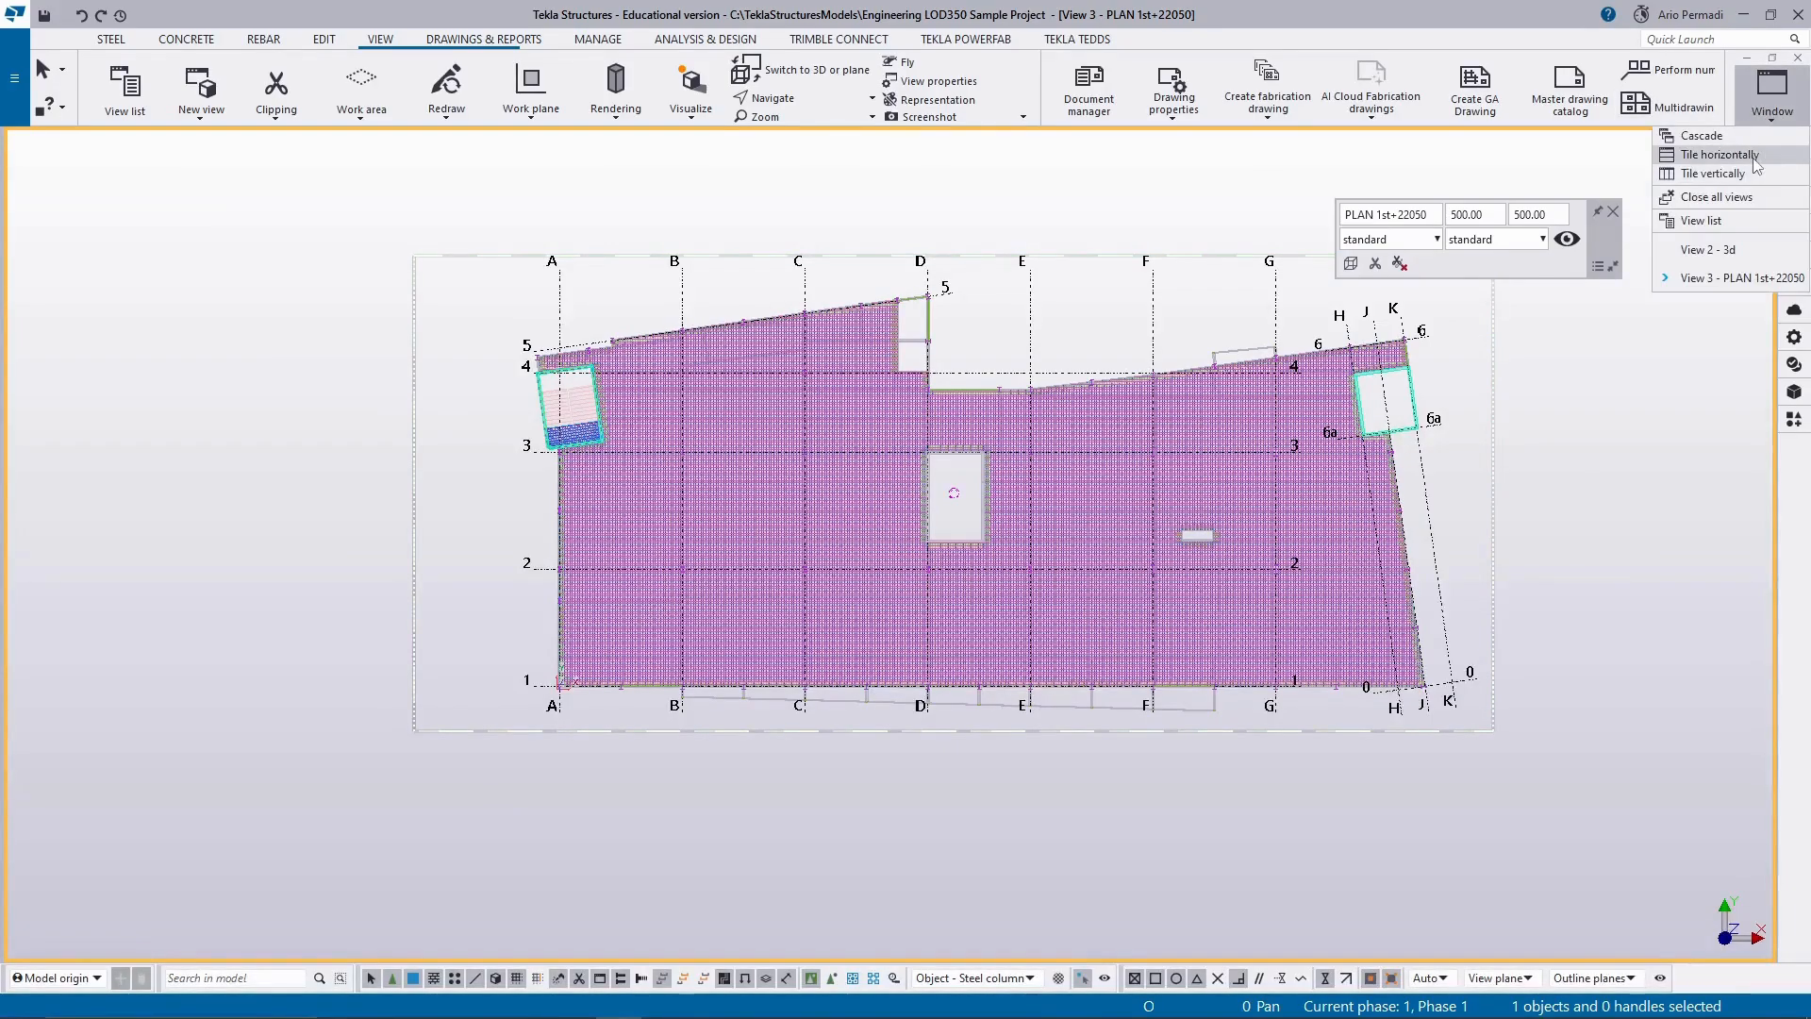
left_click(1731, 188)
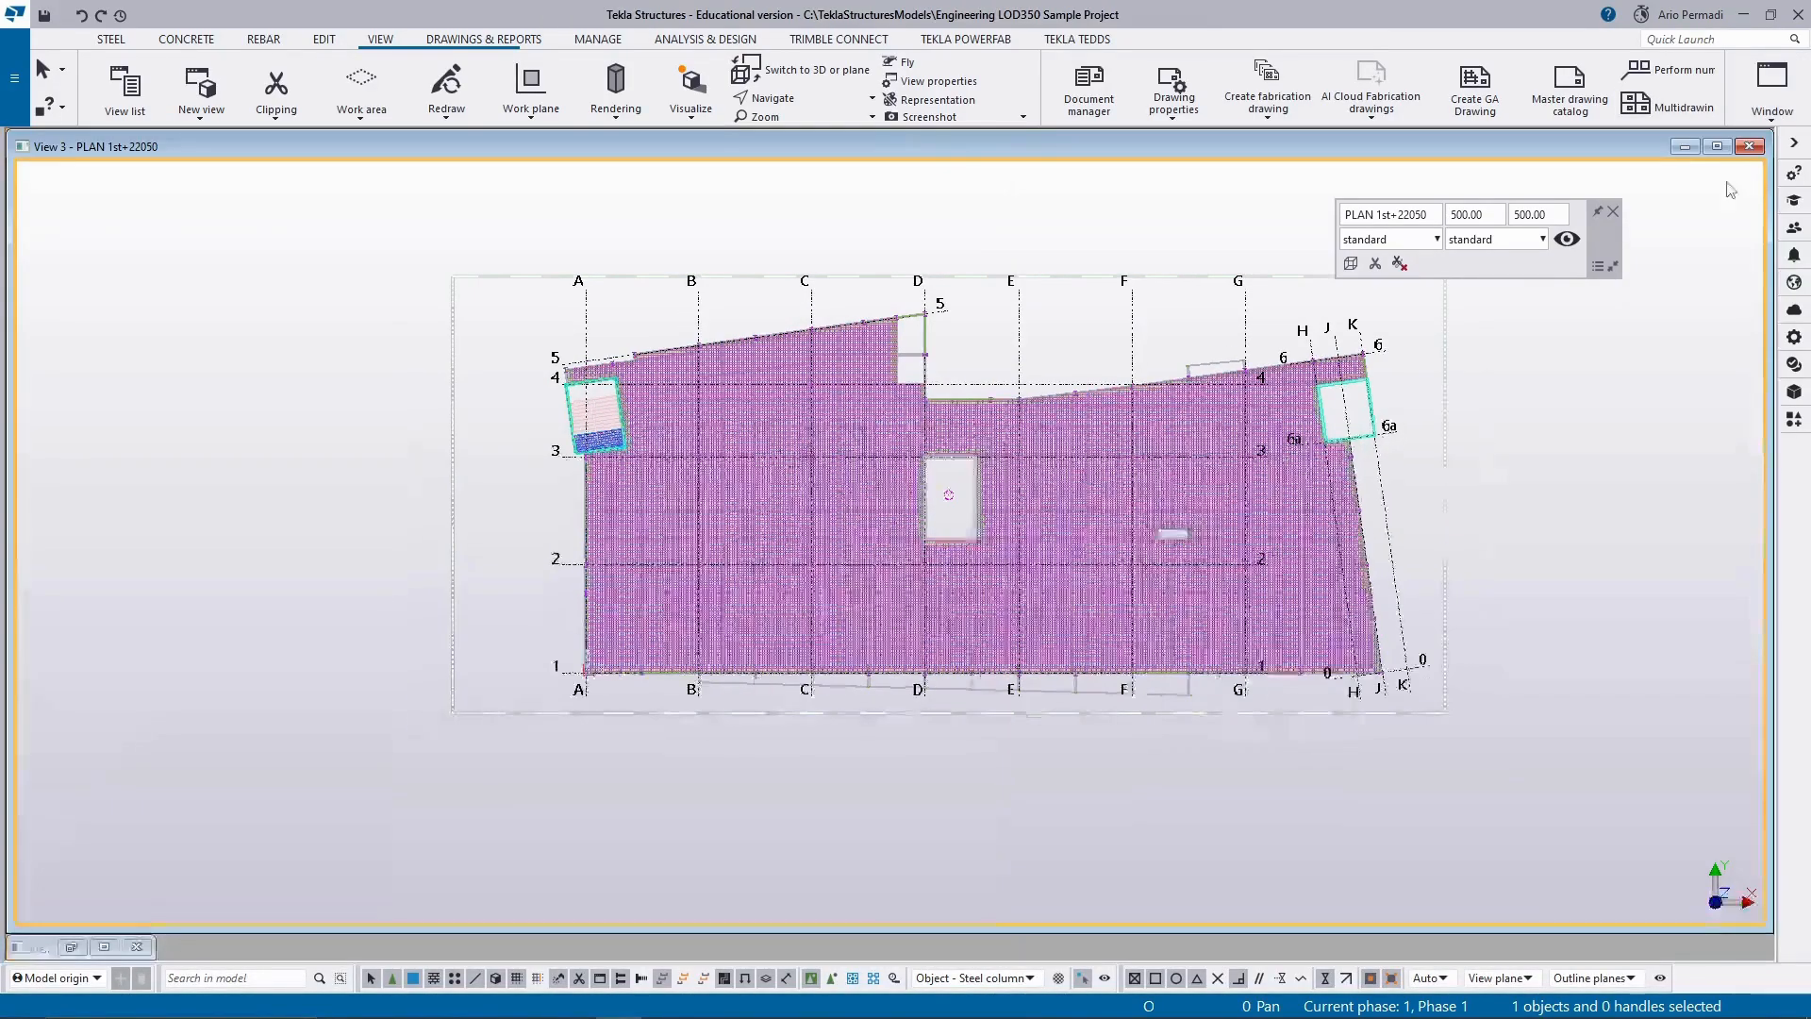
left_click(1686, 147)
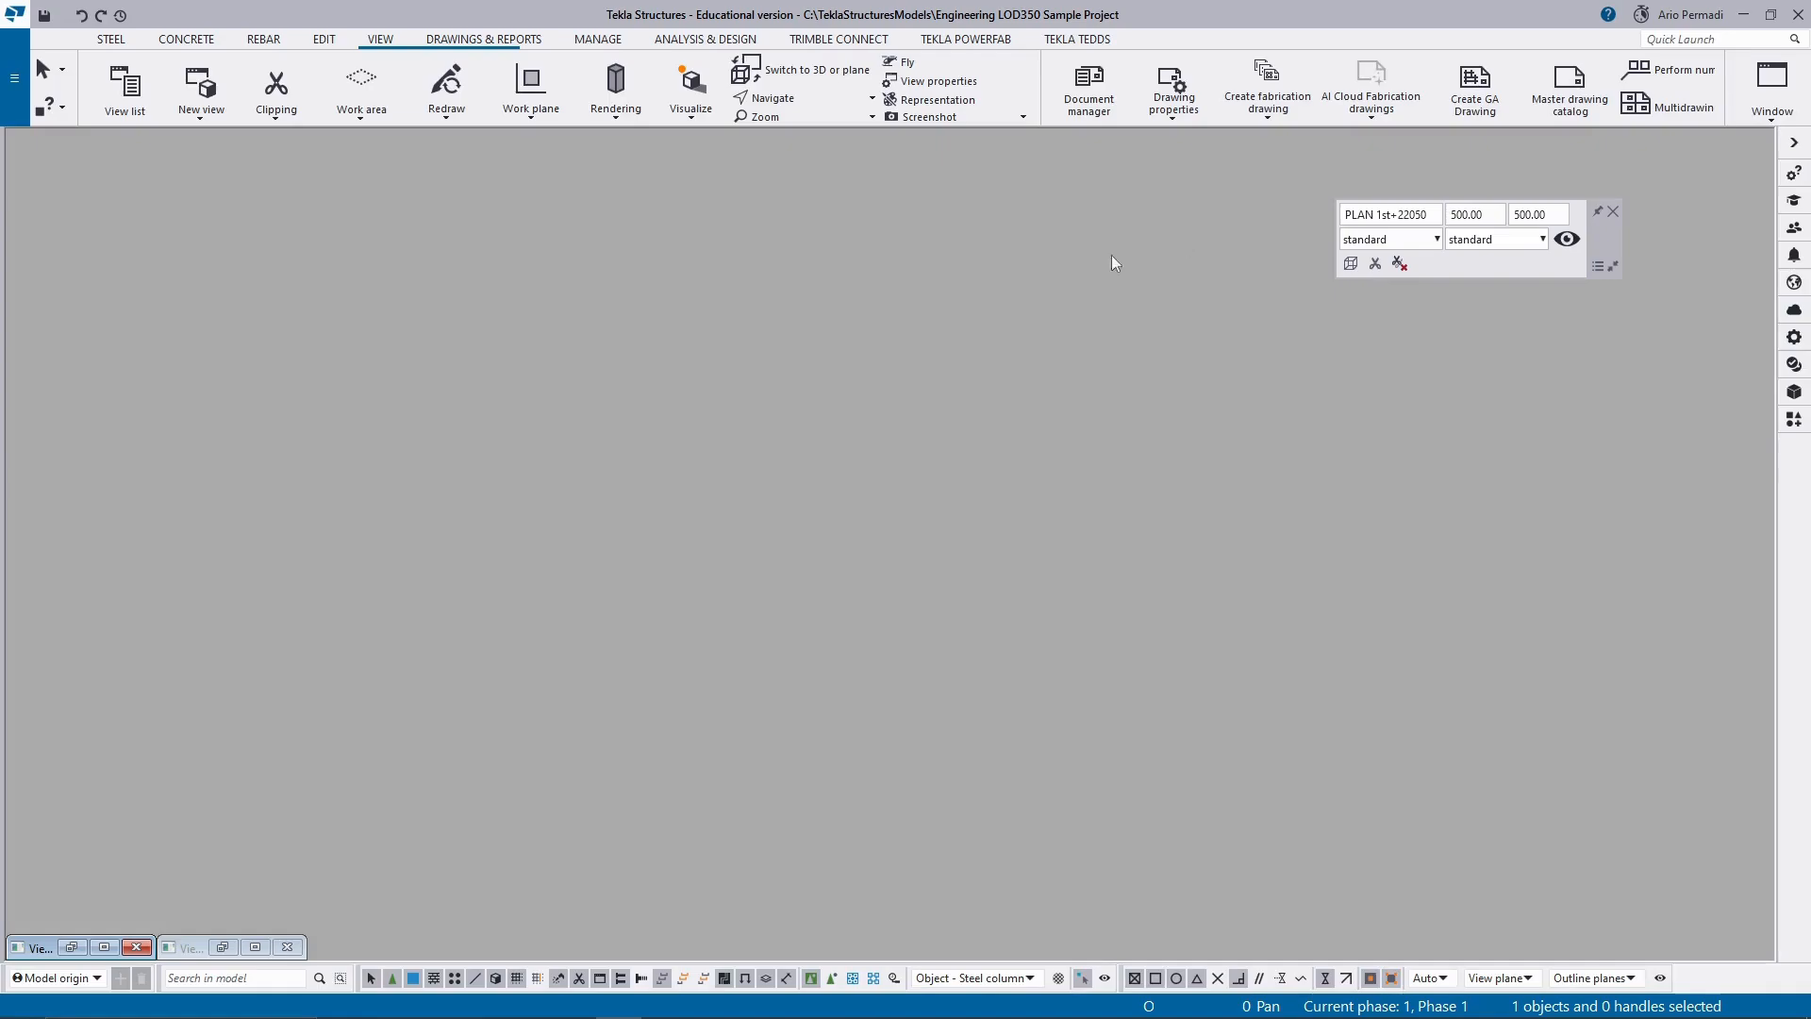
left_click(104, 946)
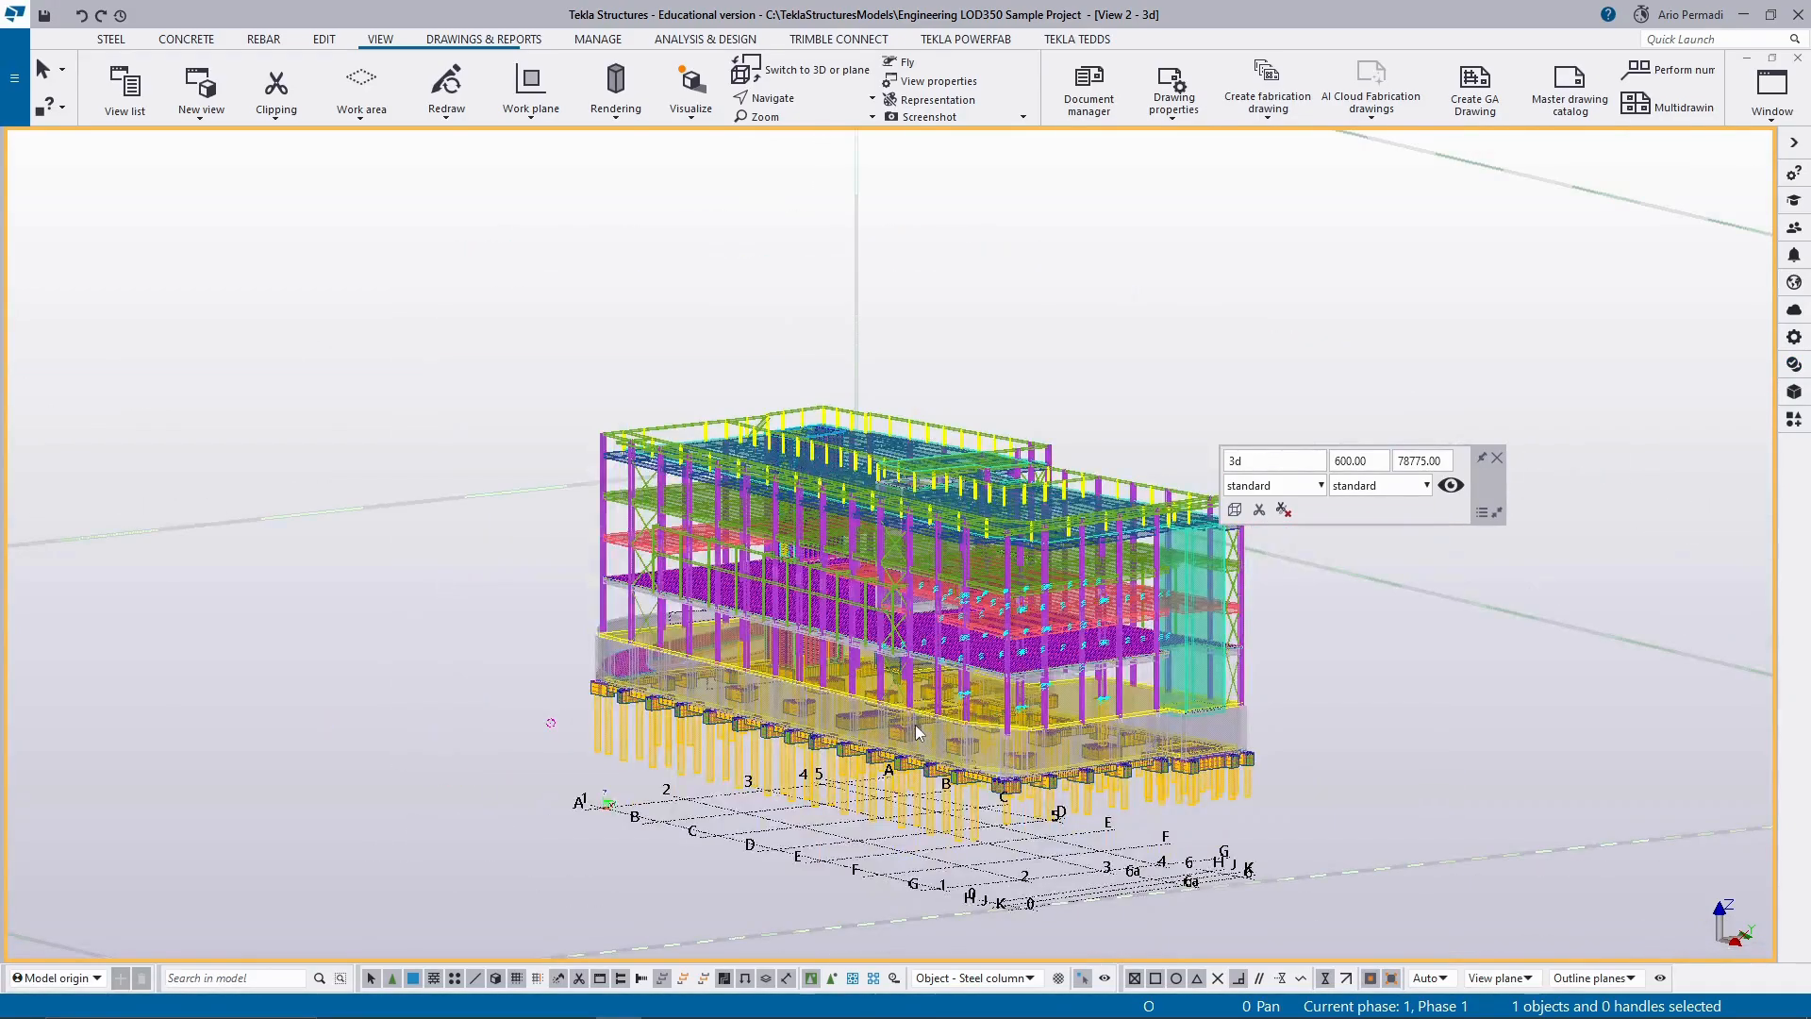
left_click(1497, 457)
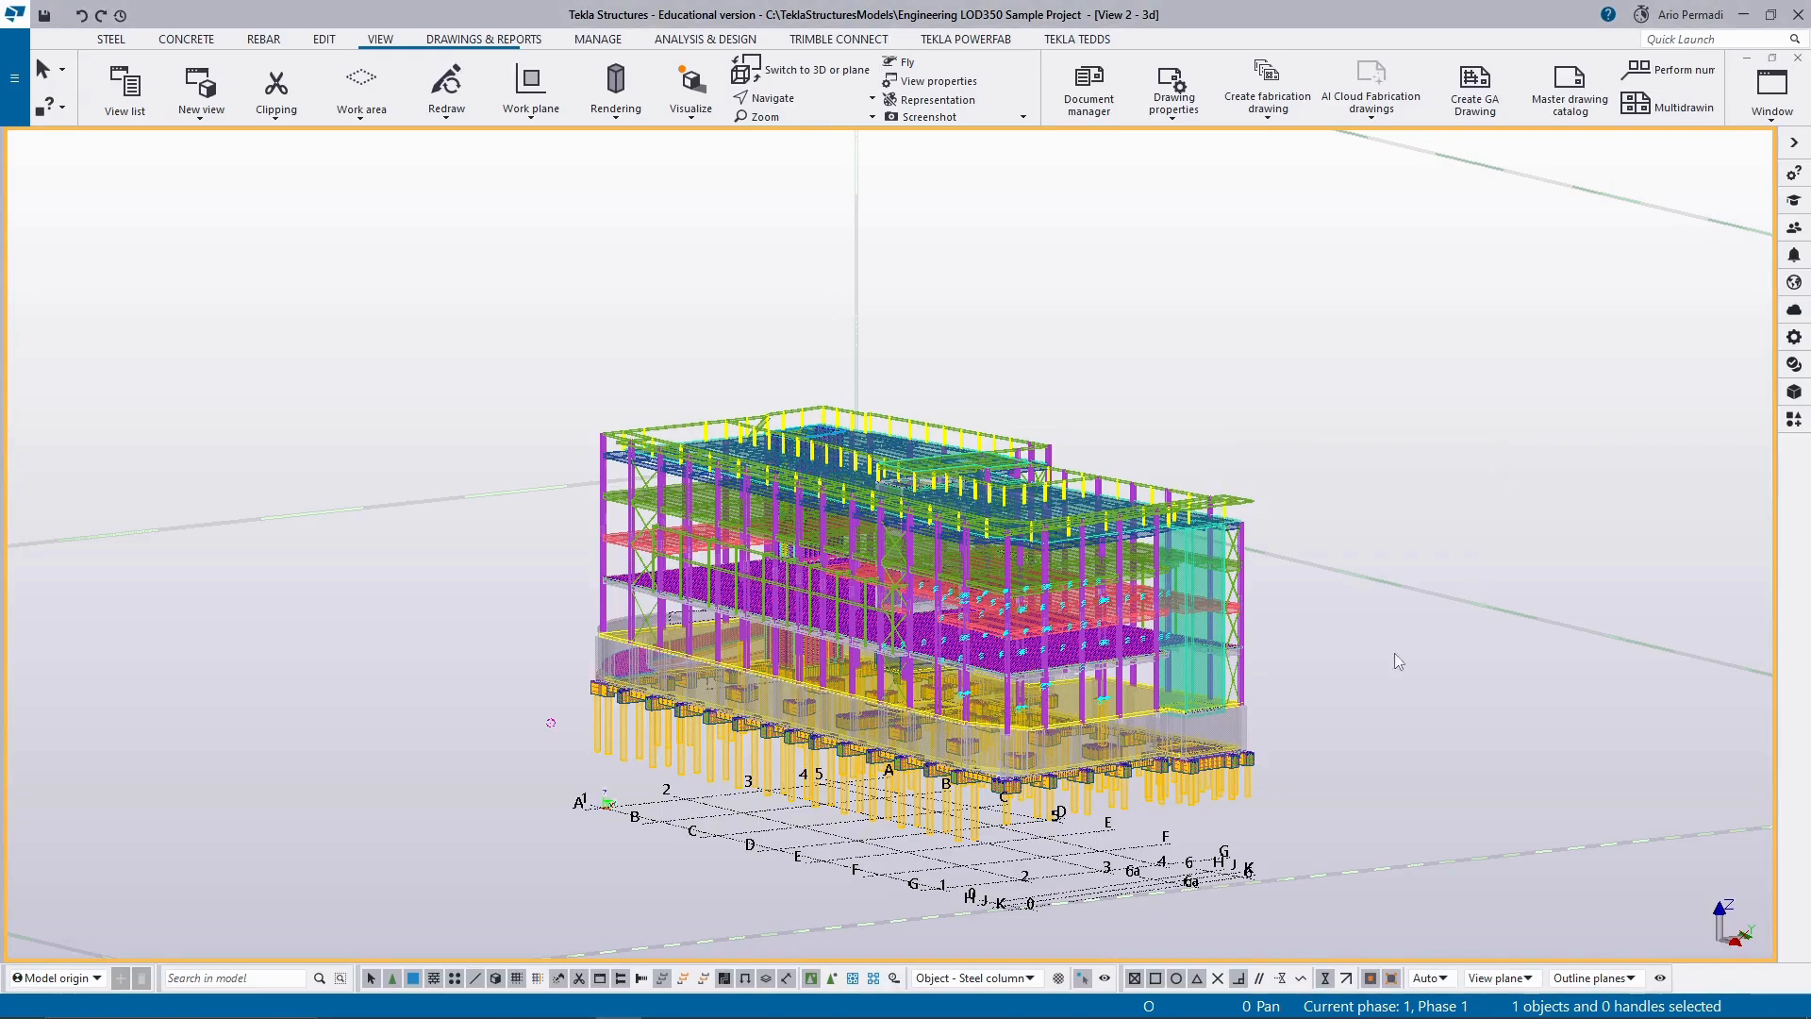
Show the Architectural reference model around the structural frame in the 3d view.
middle_click_drag(1283, 679, 1183, 805)
scroll(1182, 806, "down", 3)
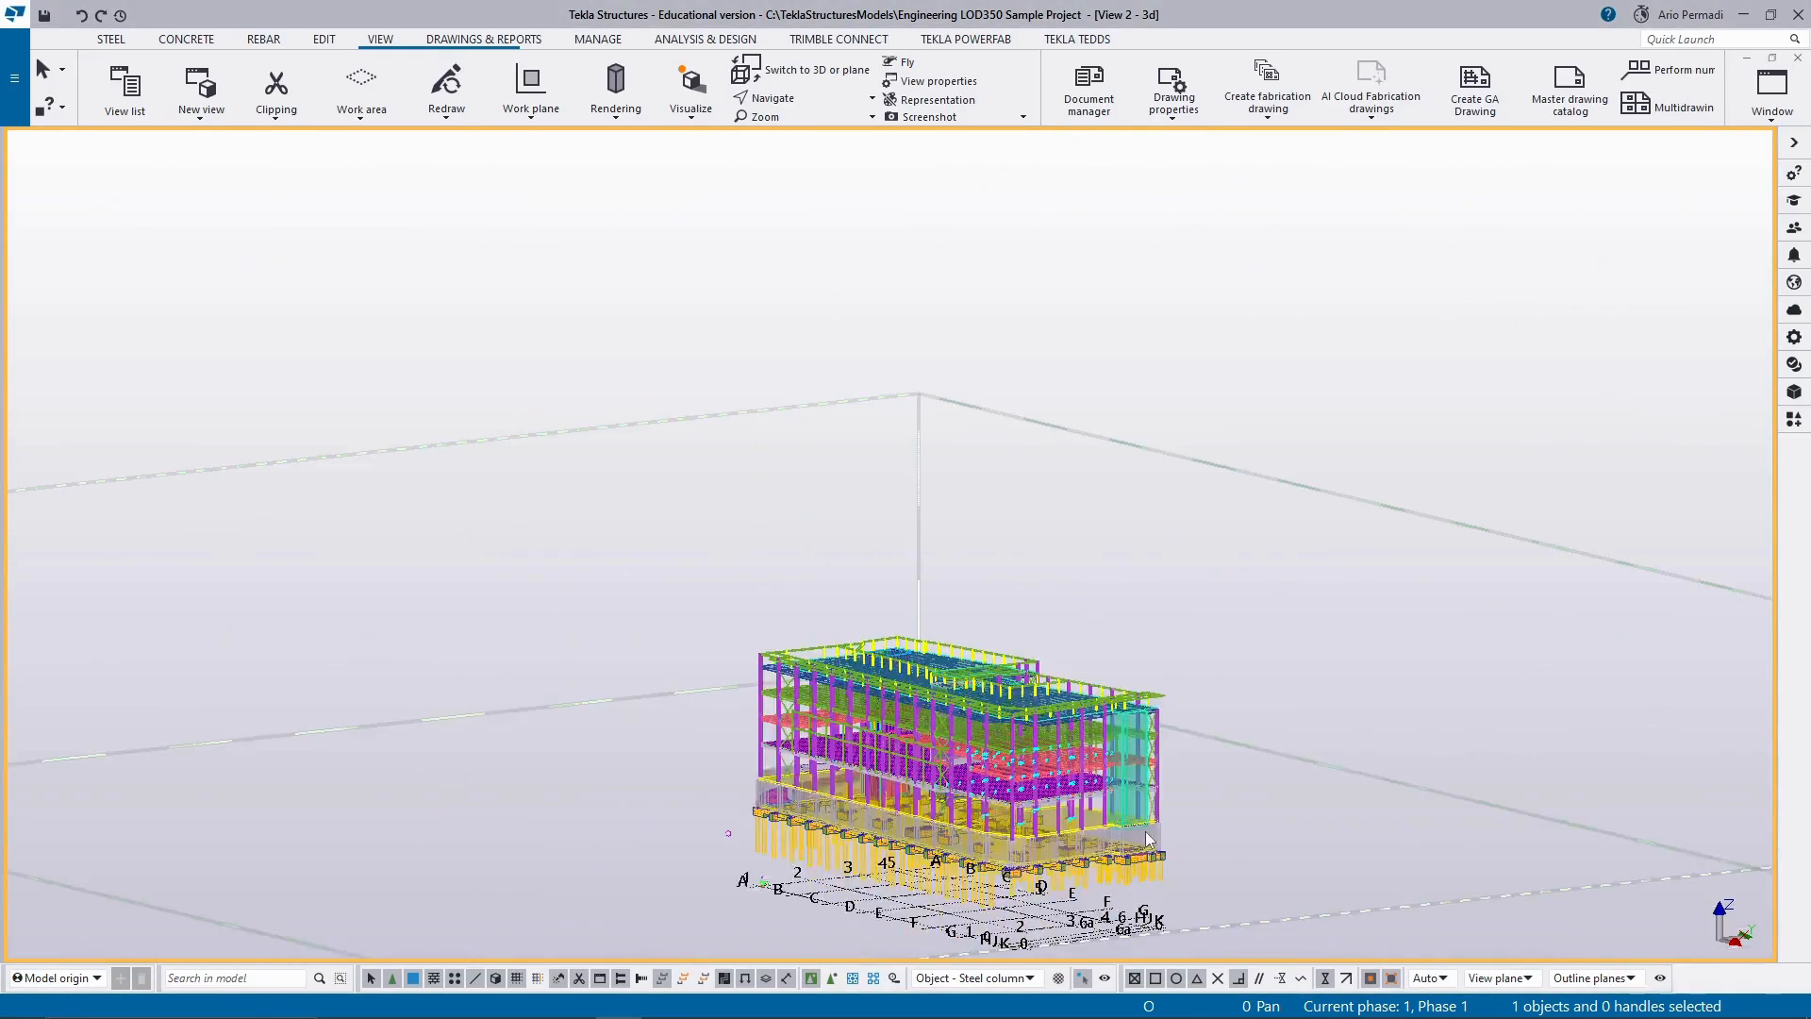
scroll(1149, 838, "up", 5)
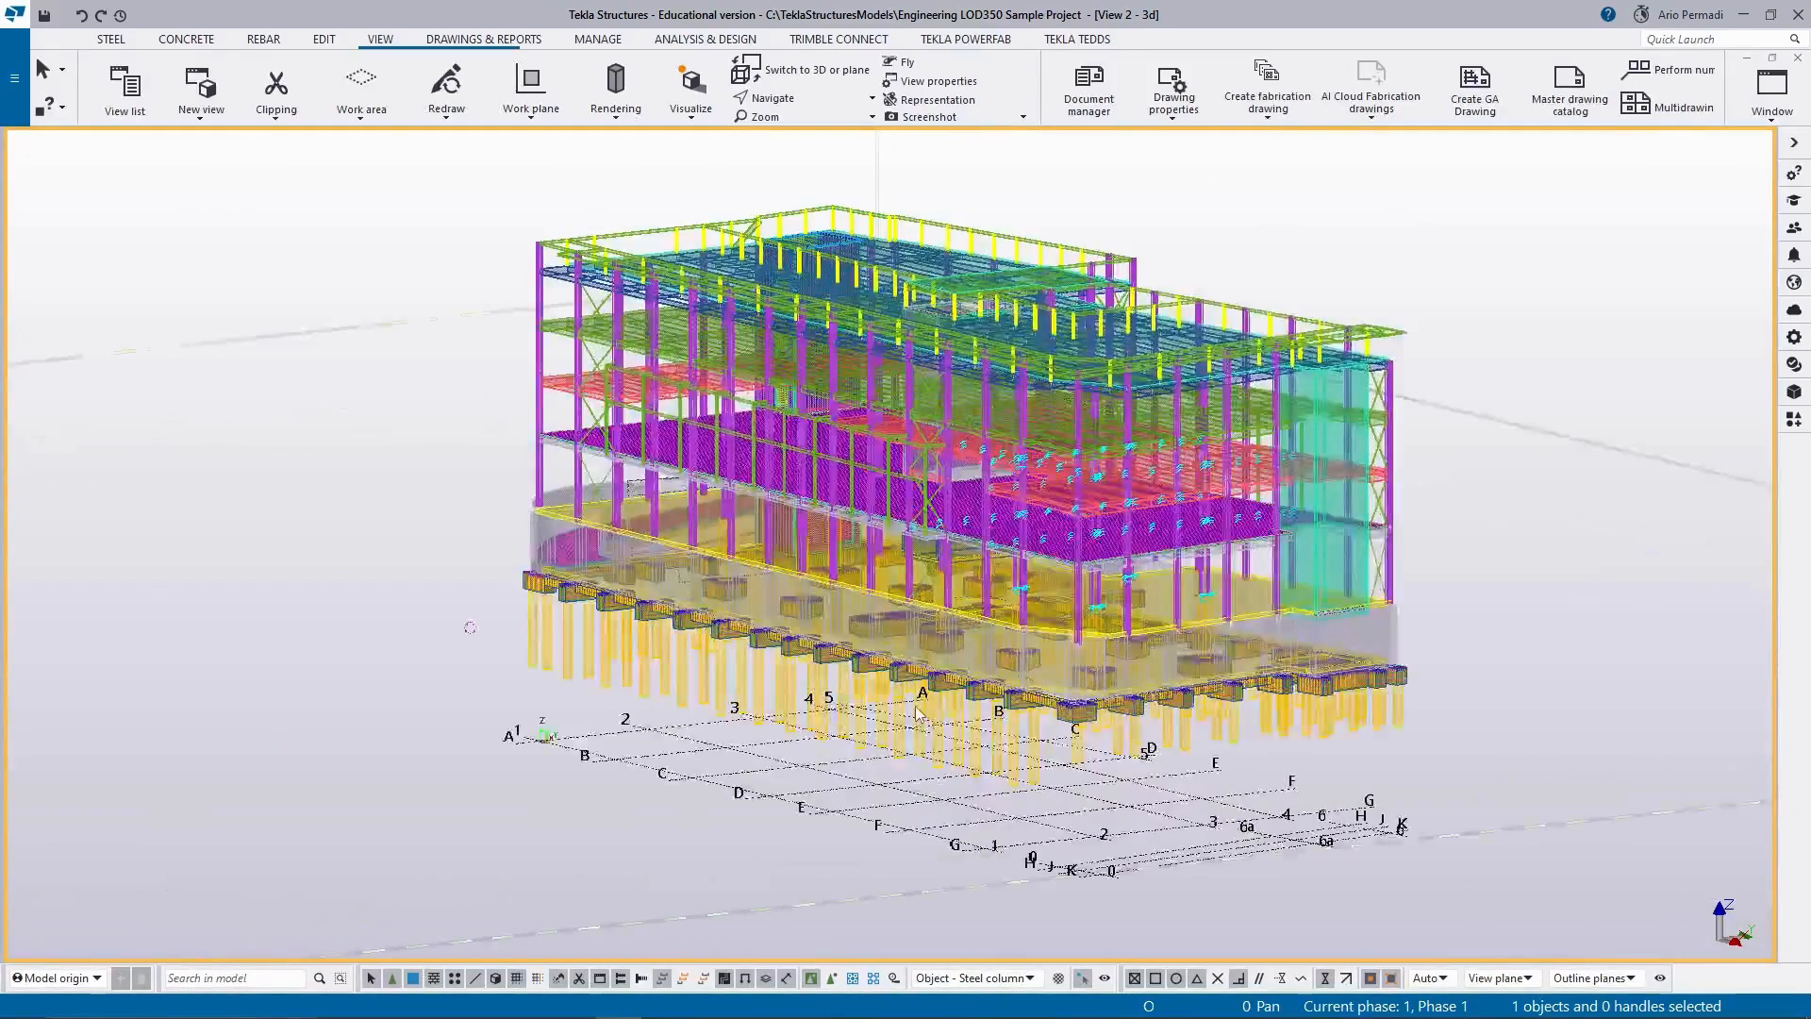
scroll(918, 714, "down", 3)
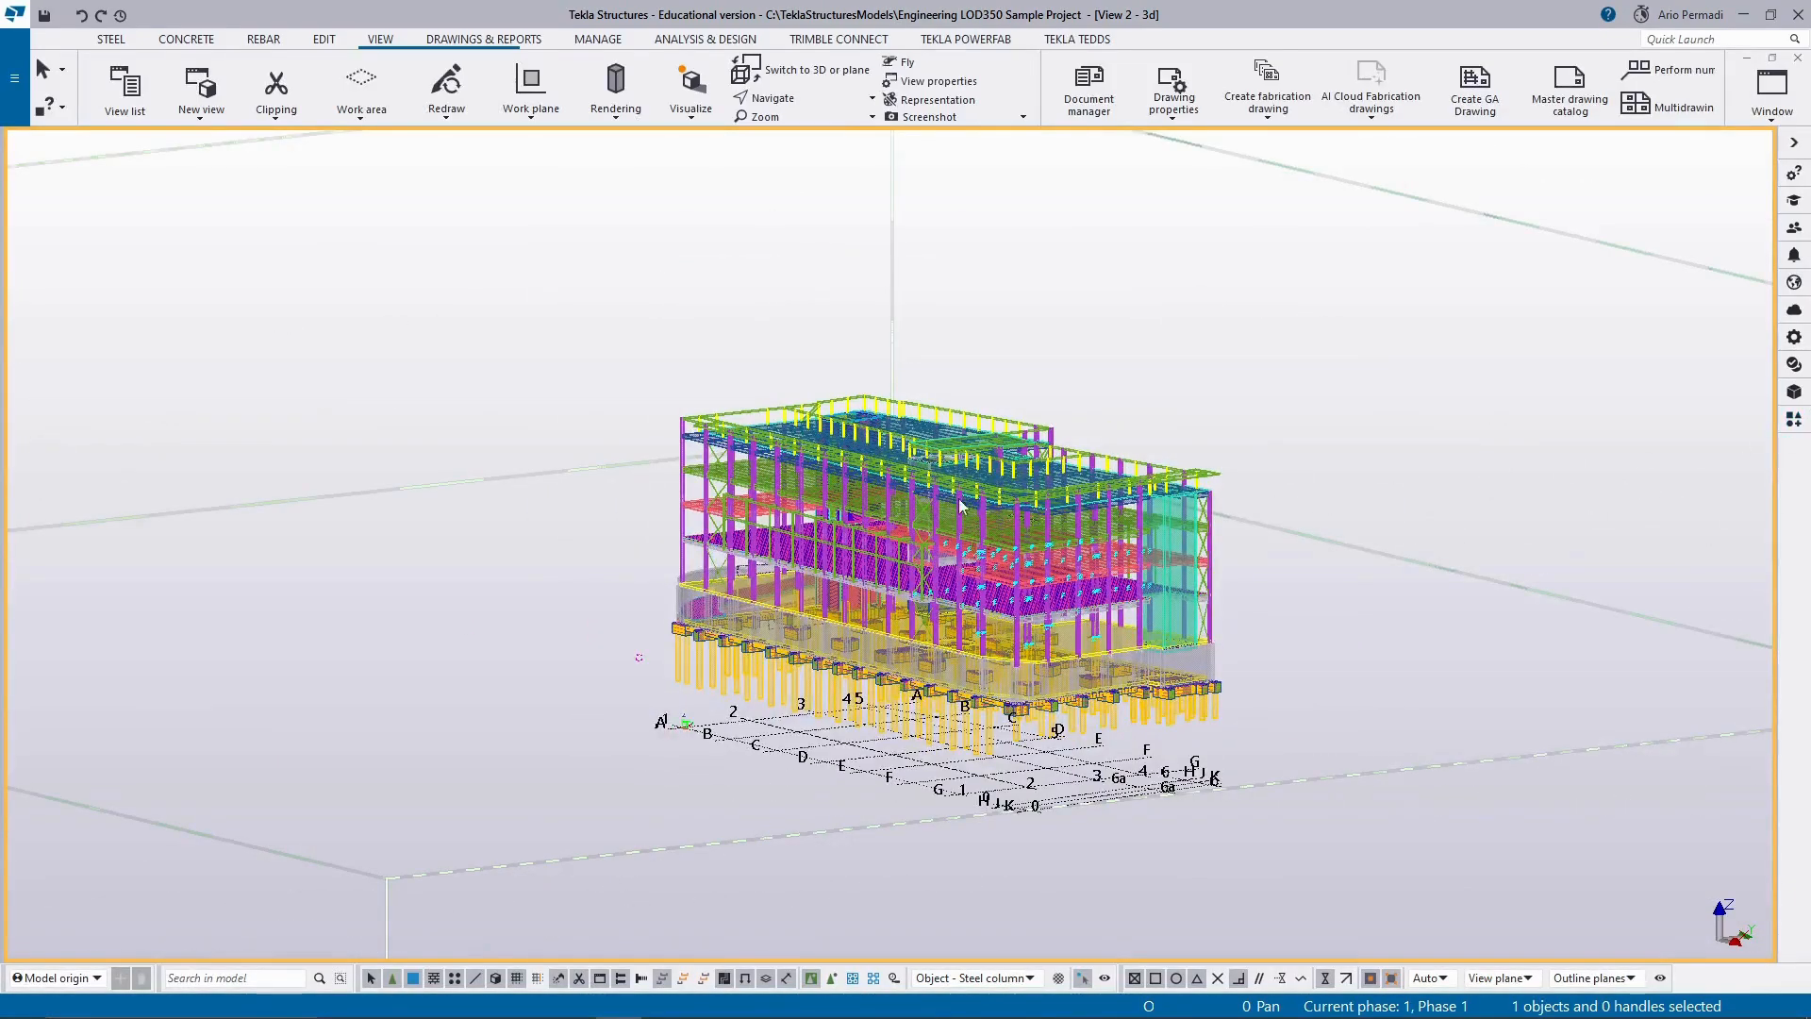
left_click(1795, 395)
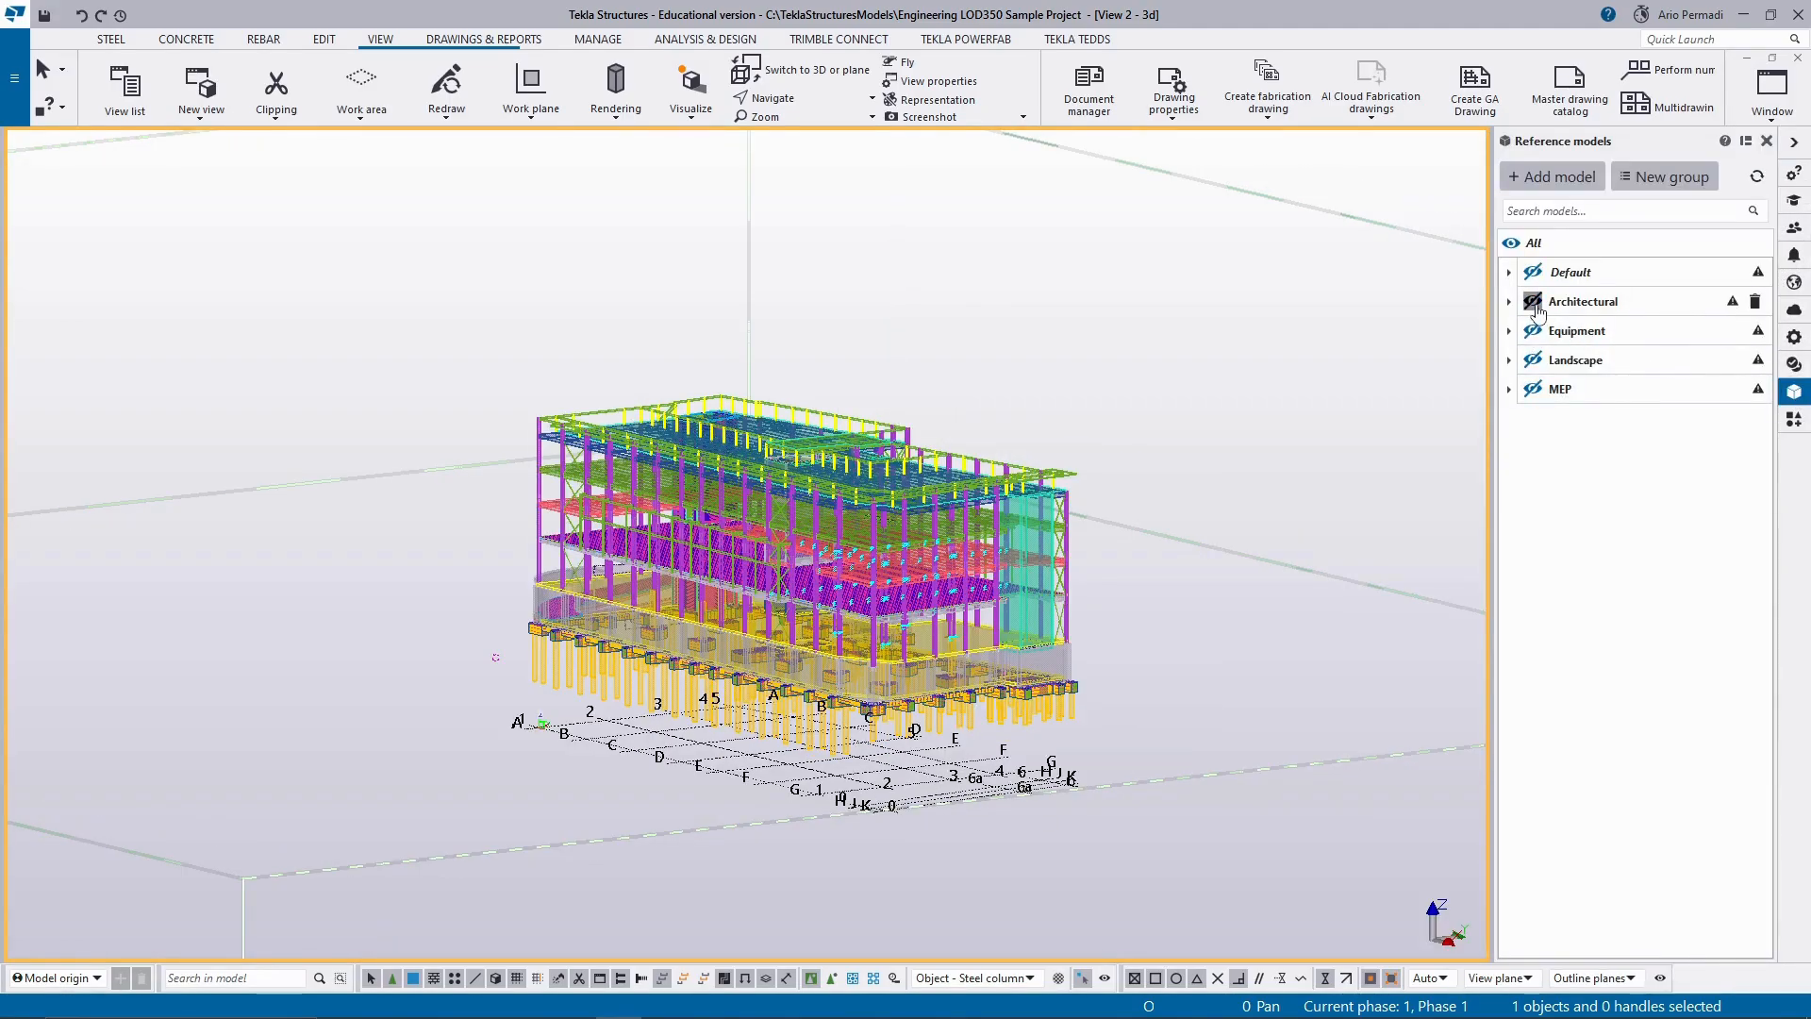
left_click(1535, 306)
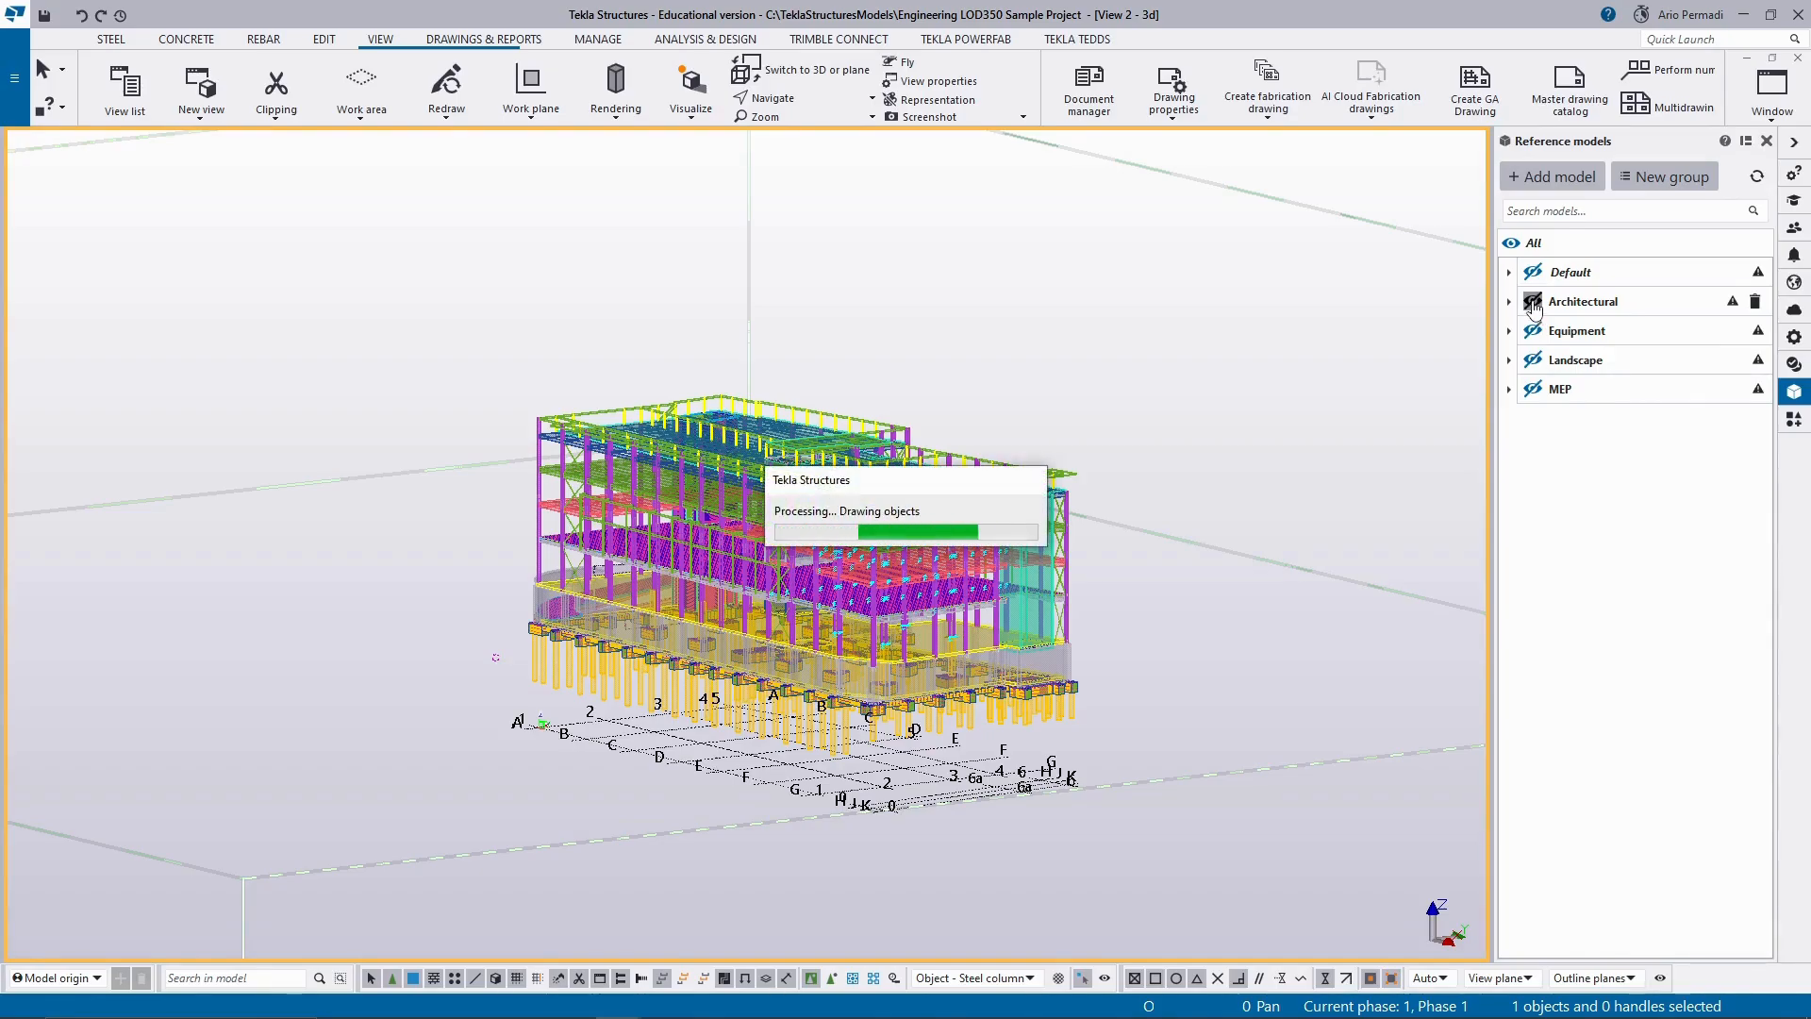
scroll(964, 566, "up", 5)
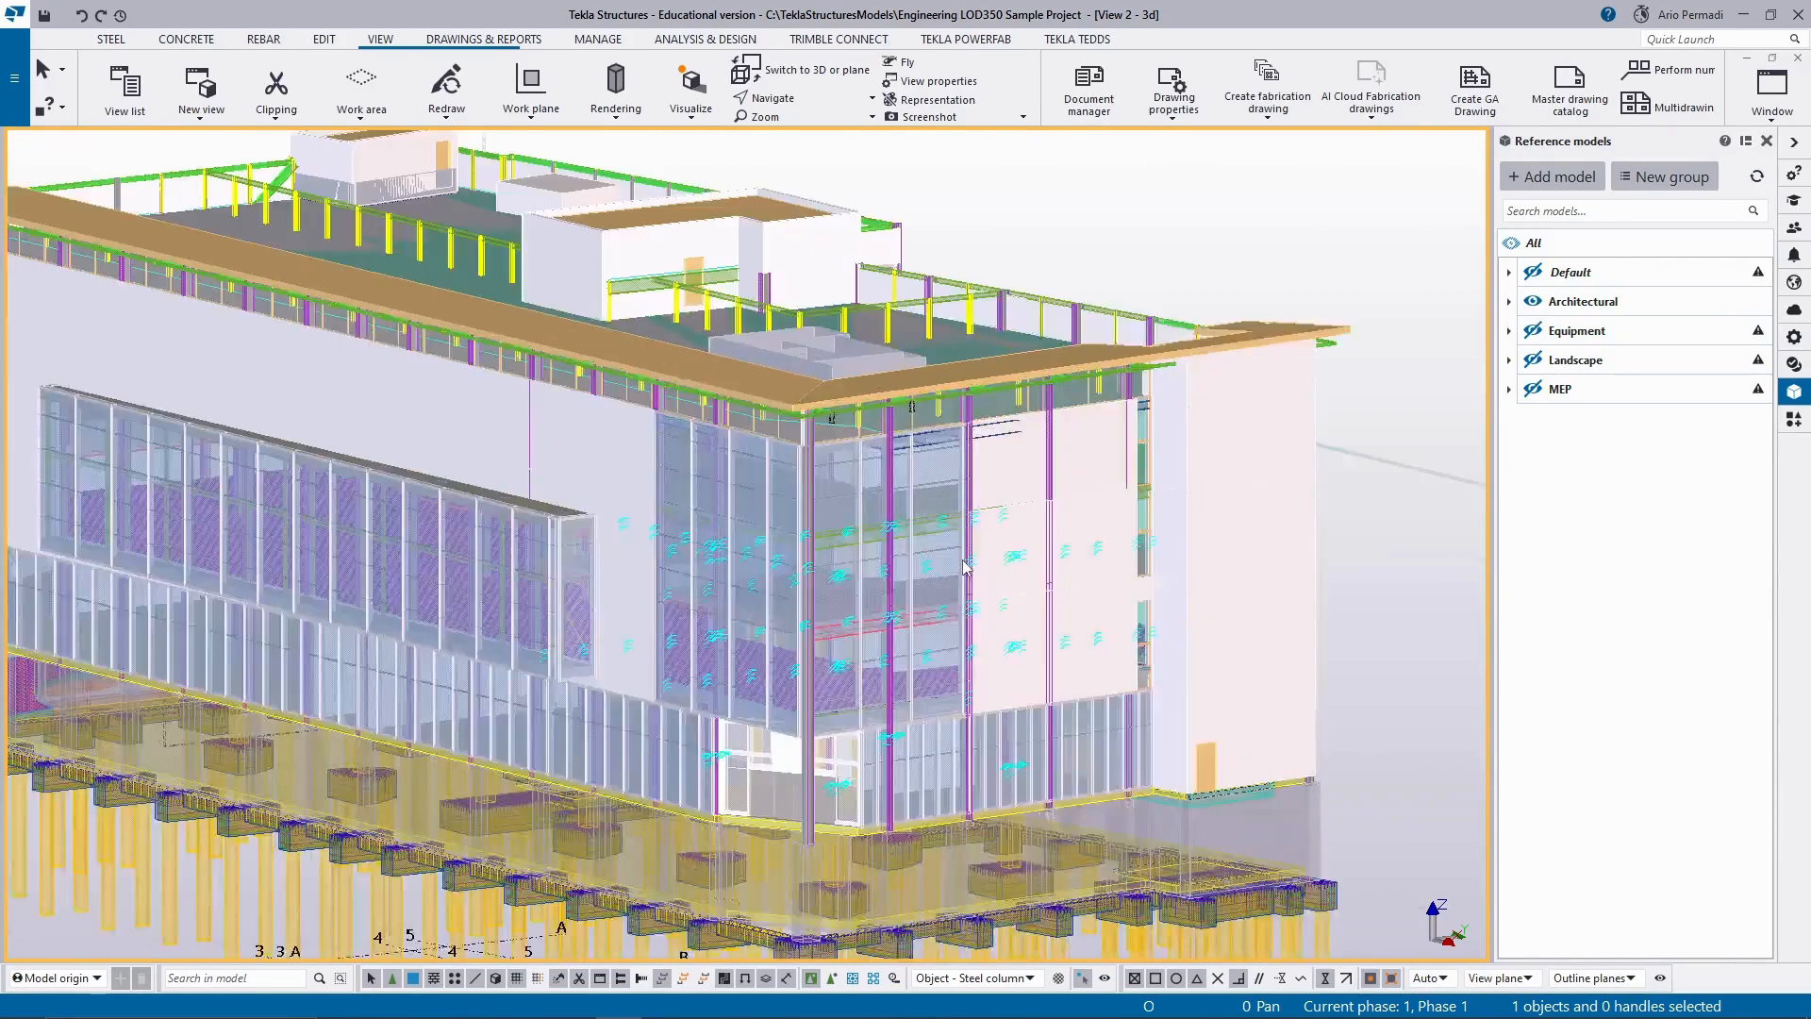
scroll(964, 566, "down", 5)
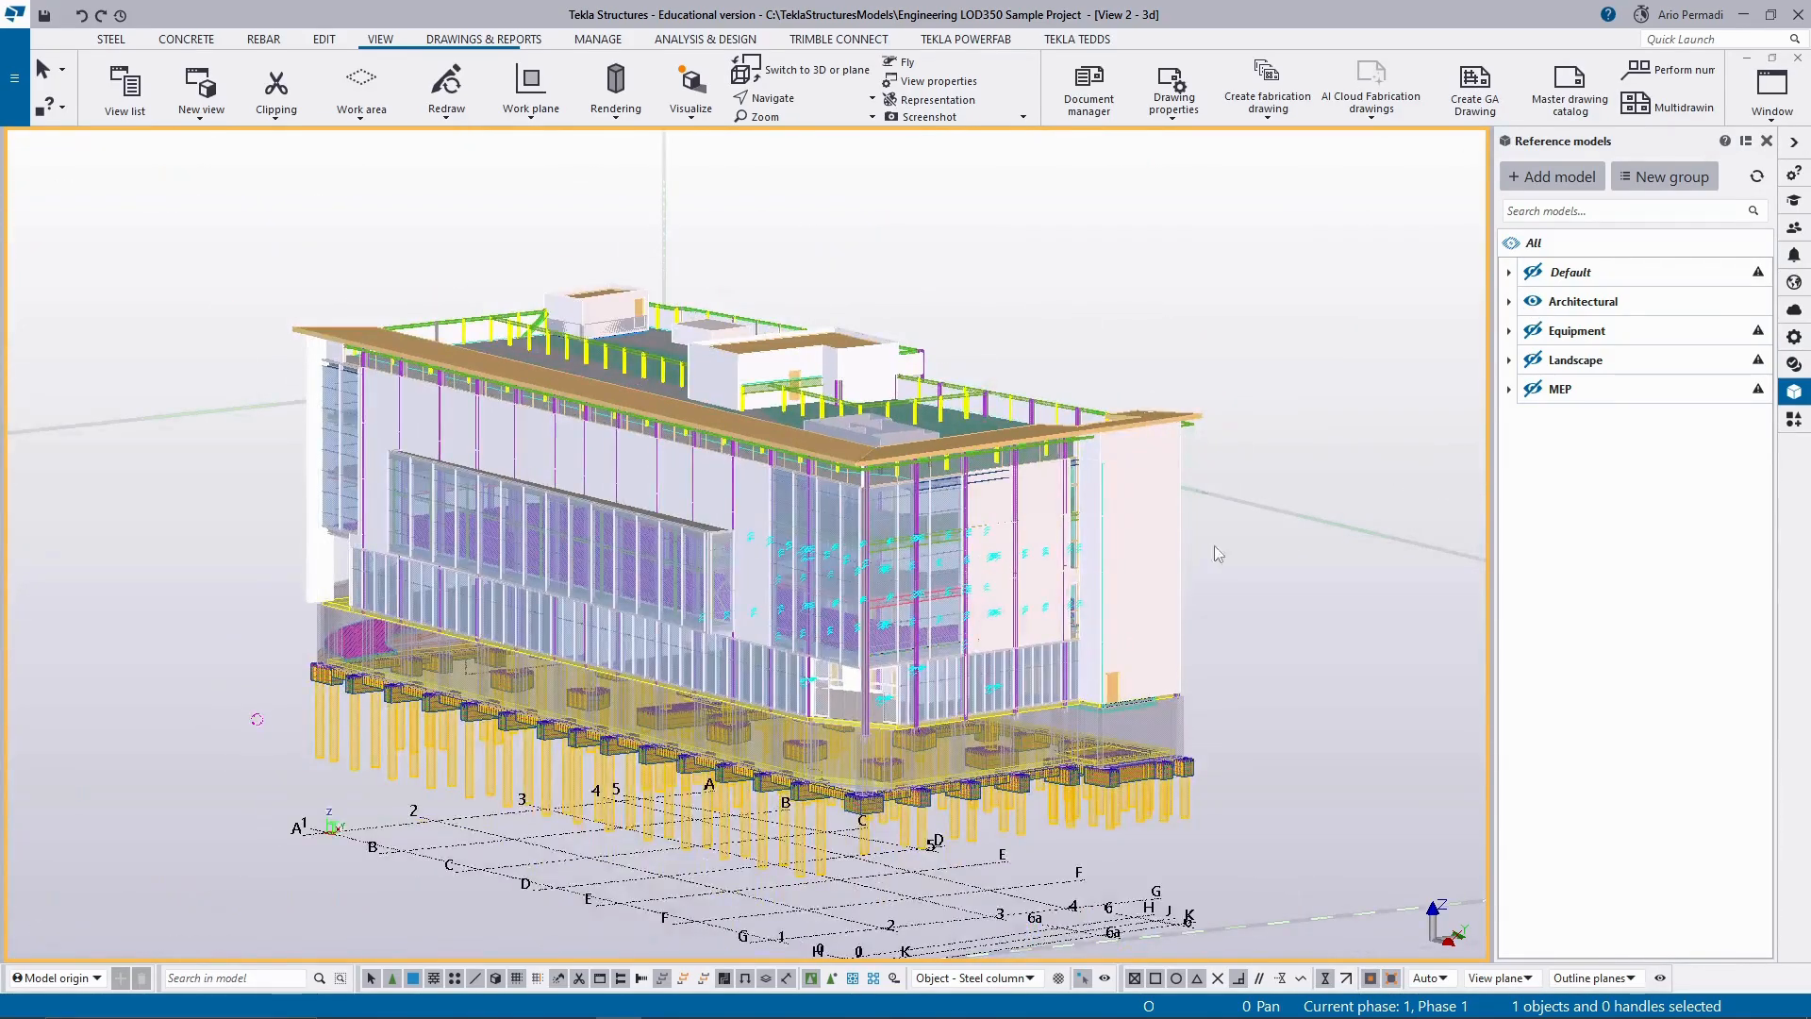
Show the MEP reference model with the building and hide it again.
left_click(1533, 388)
scroll(1117, 455, "down", 4)
scroll(1409, 461, "up", 2)
left_click(1533, 388)
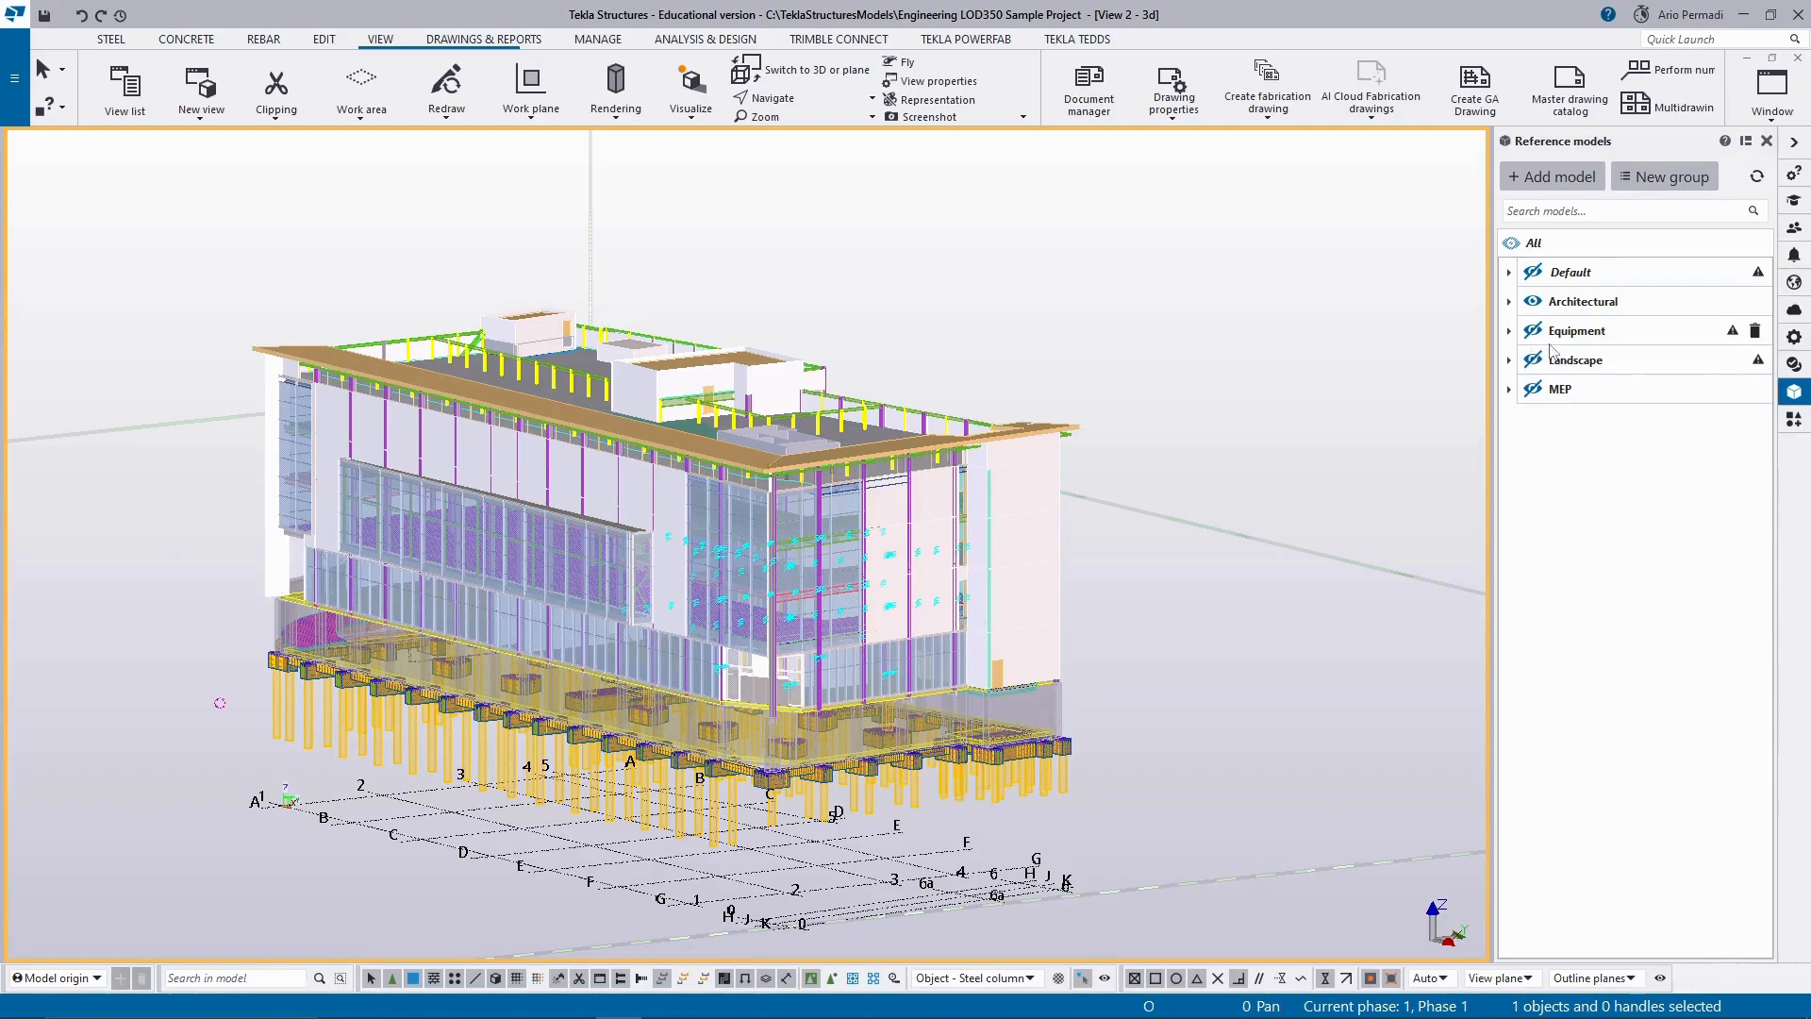
Show the Landscape reference model and examine how the building sits on the site terrain.
left_click(1533, 359)
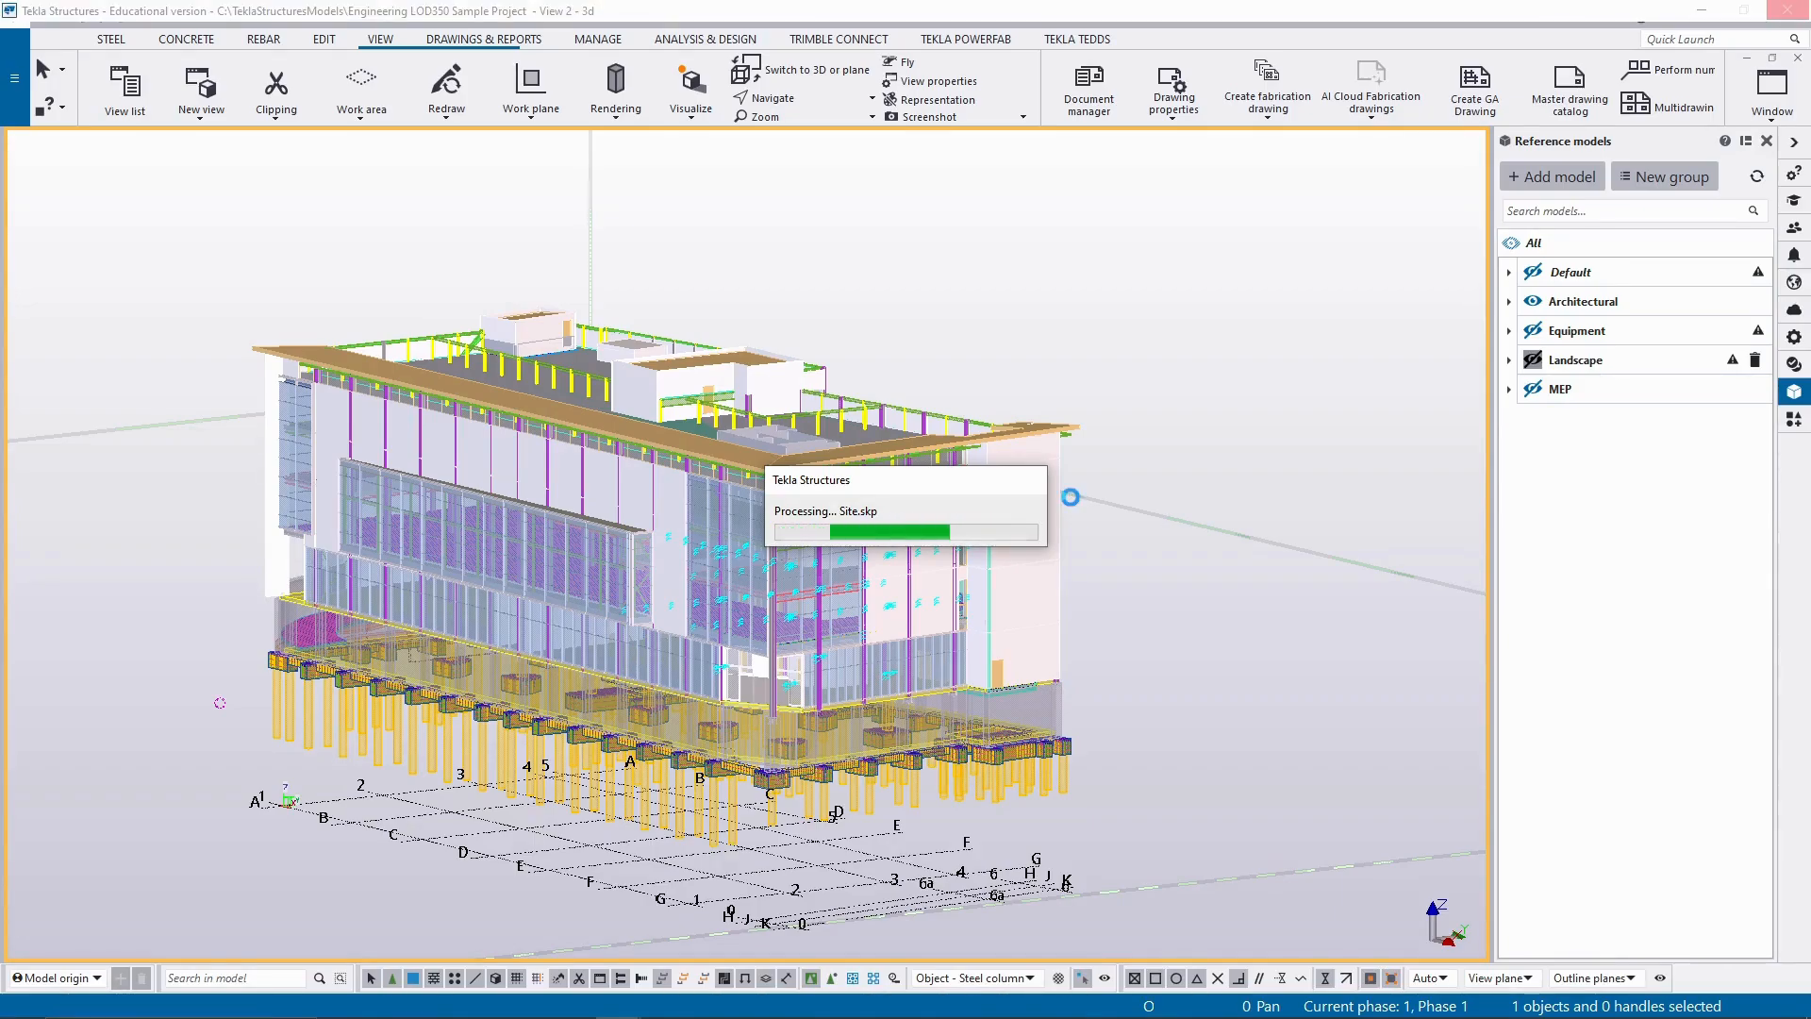
scroll(1071, 496, "down", 10)
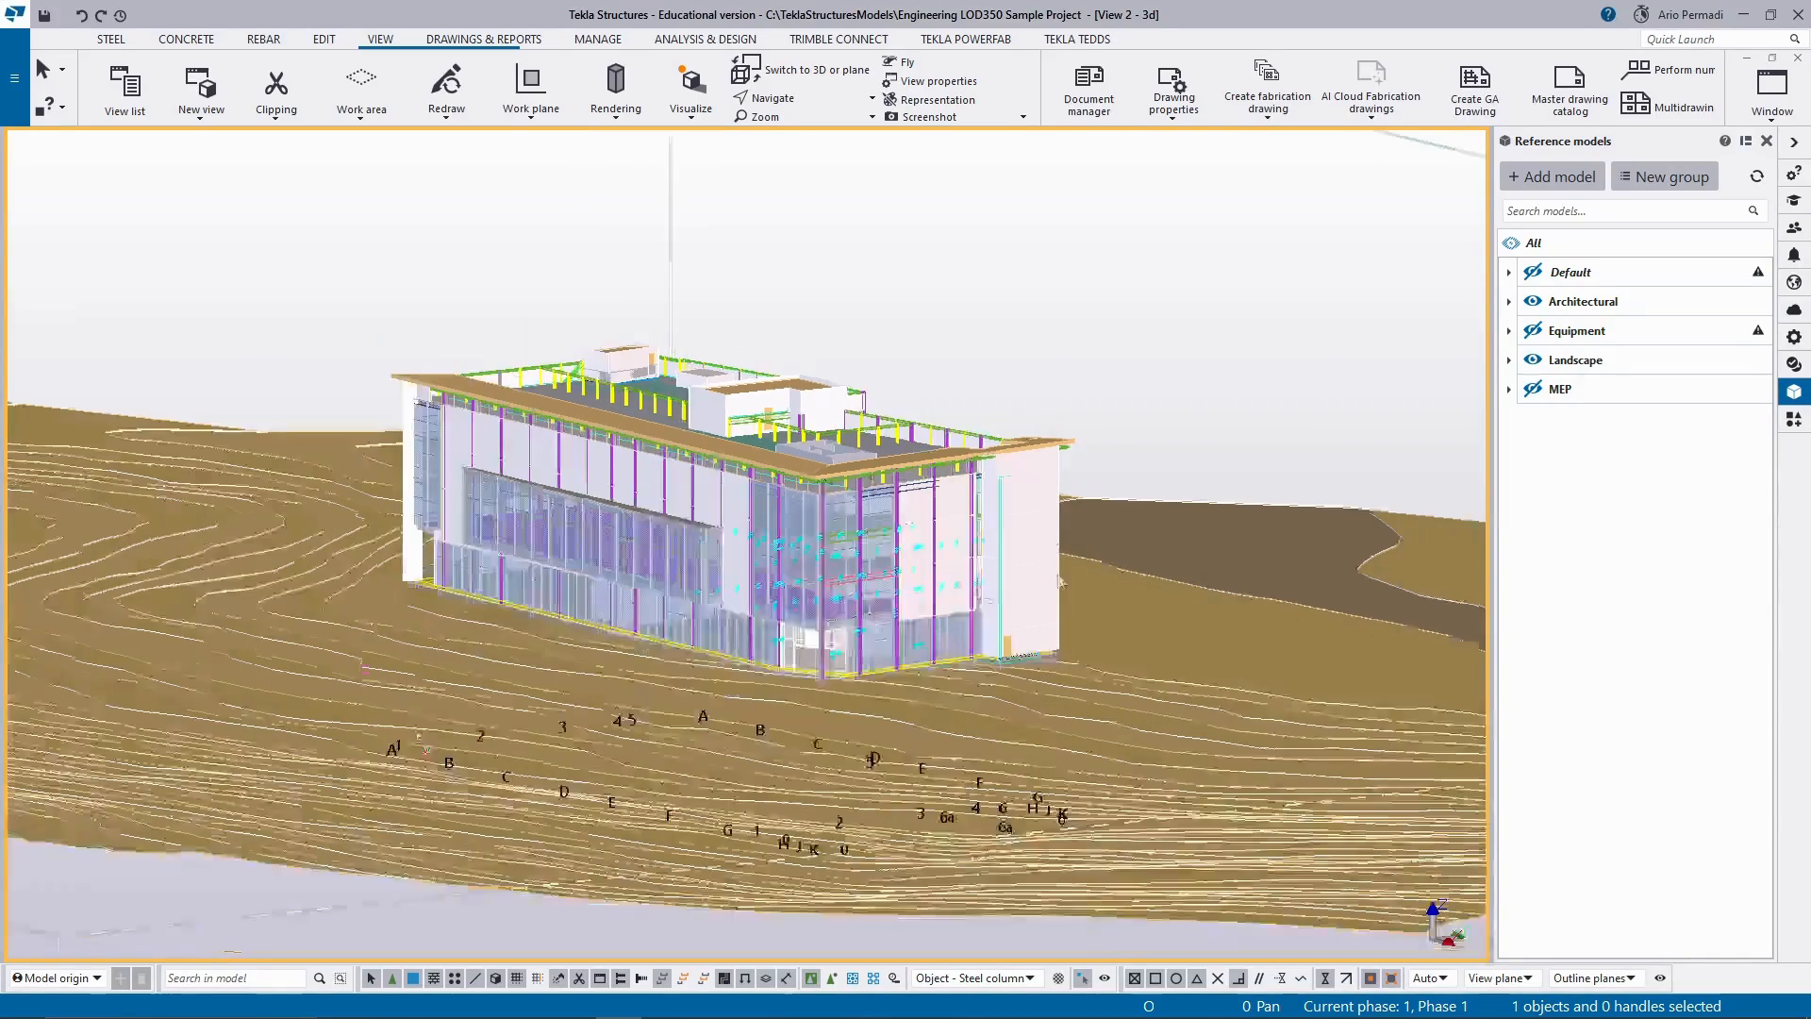
scroll(1052, 657, "up", 4)
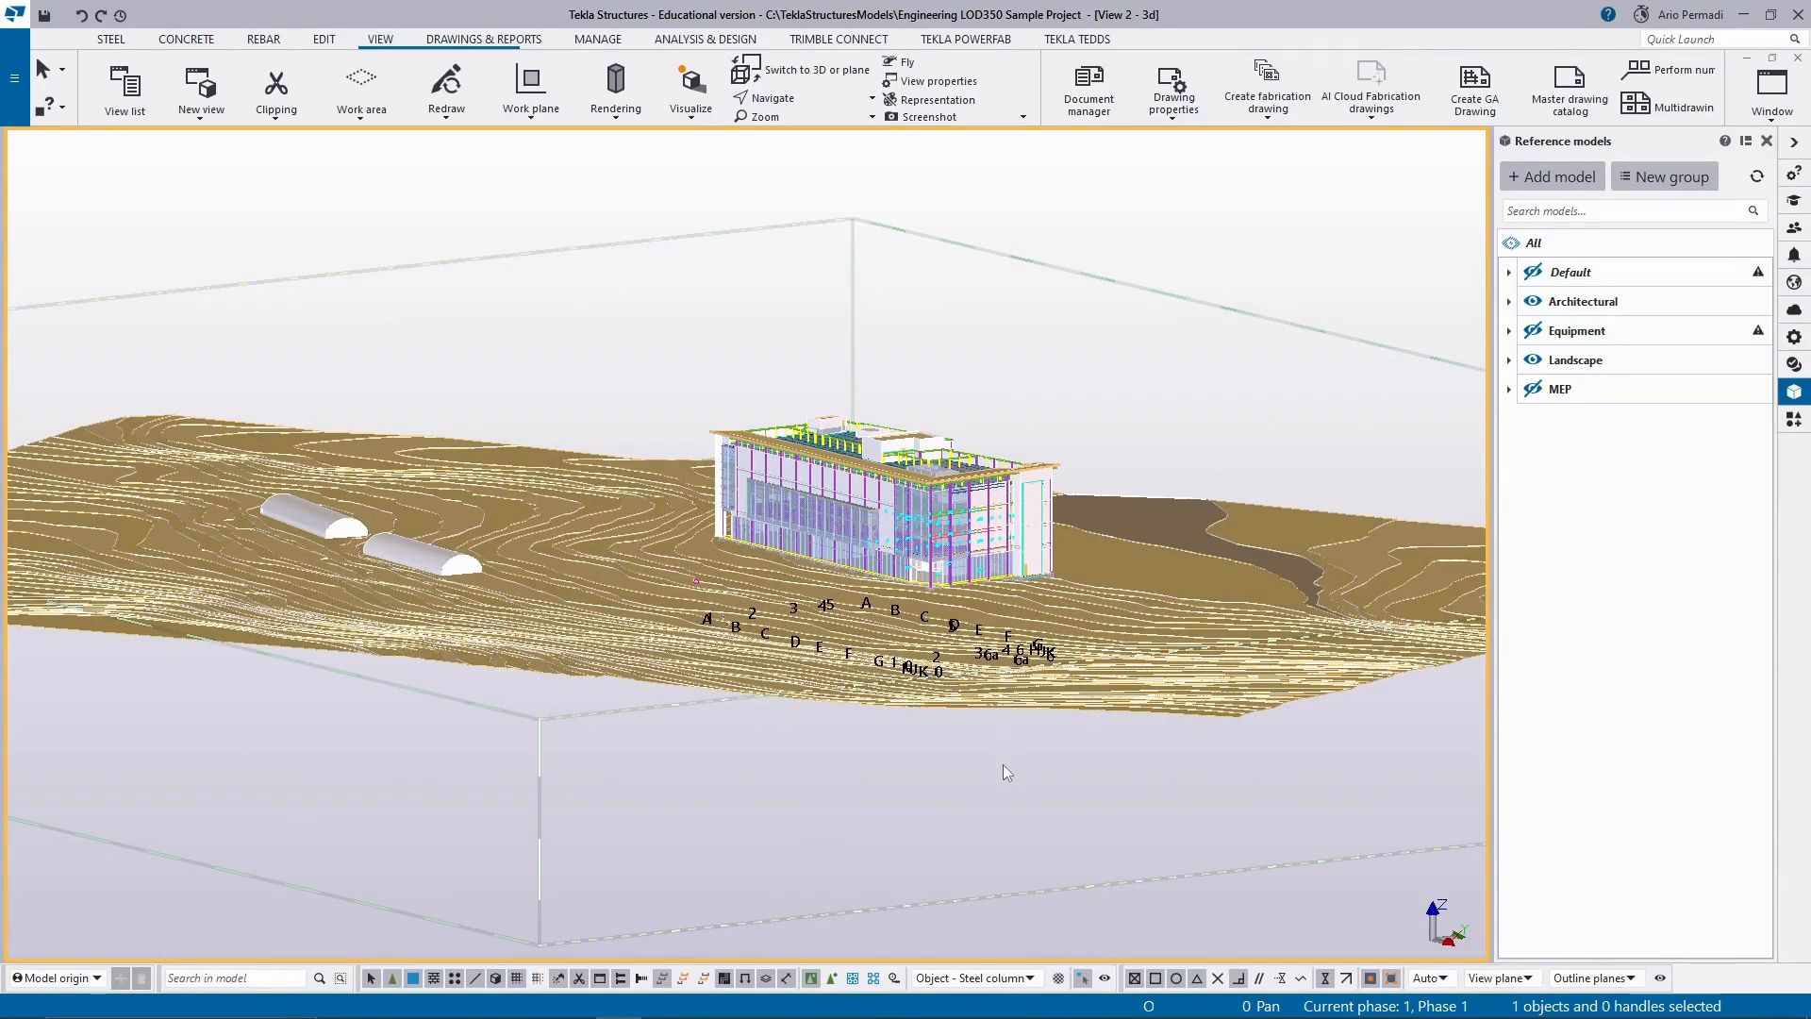
middle_click_drag(992, 785, 1000, 595, "ctrl")
scroll(1000, 594, "up", 6)
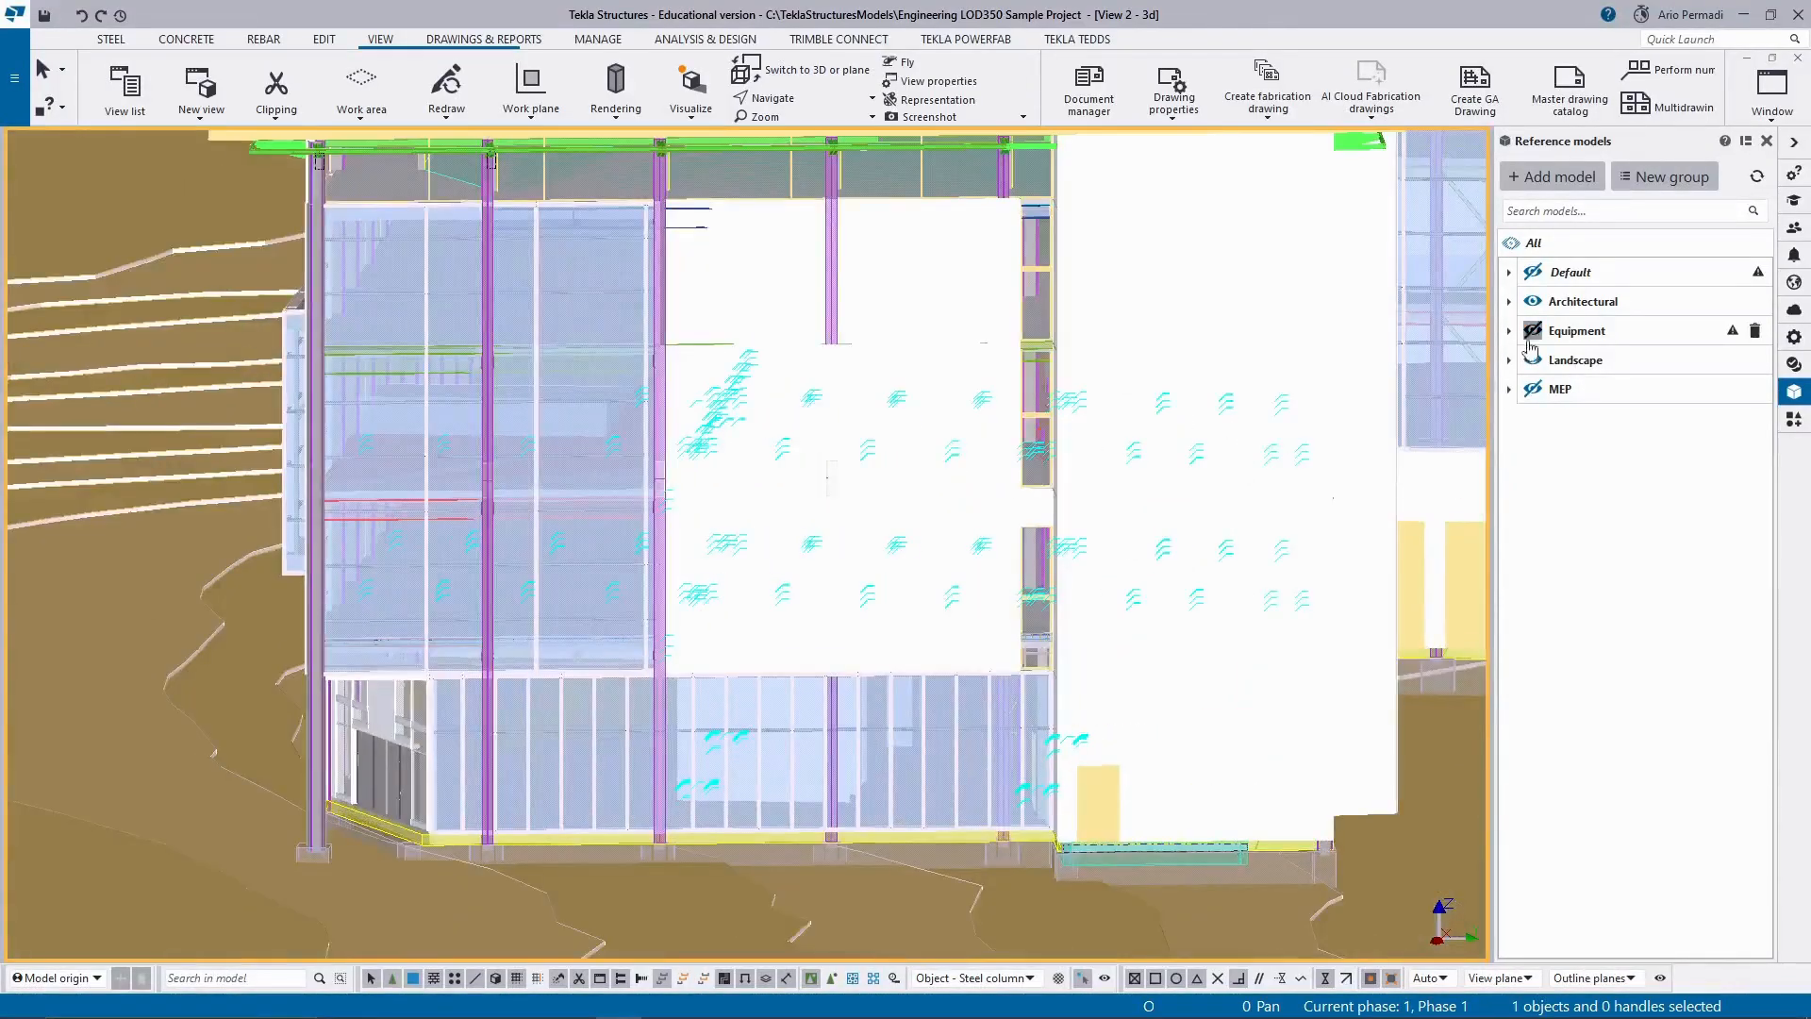
Hide the Landscape reference model and view the building with its foundations from the long glazed facade.
left_click(1534, 362)
scroll(1288, 492, "down", 6)
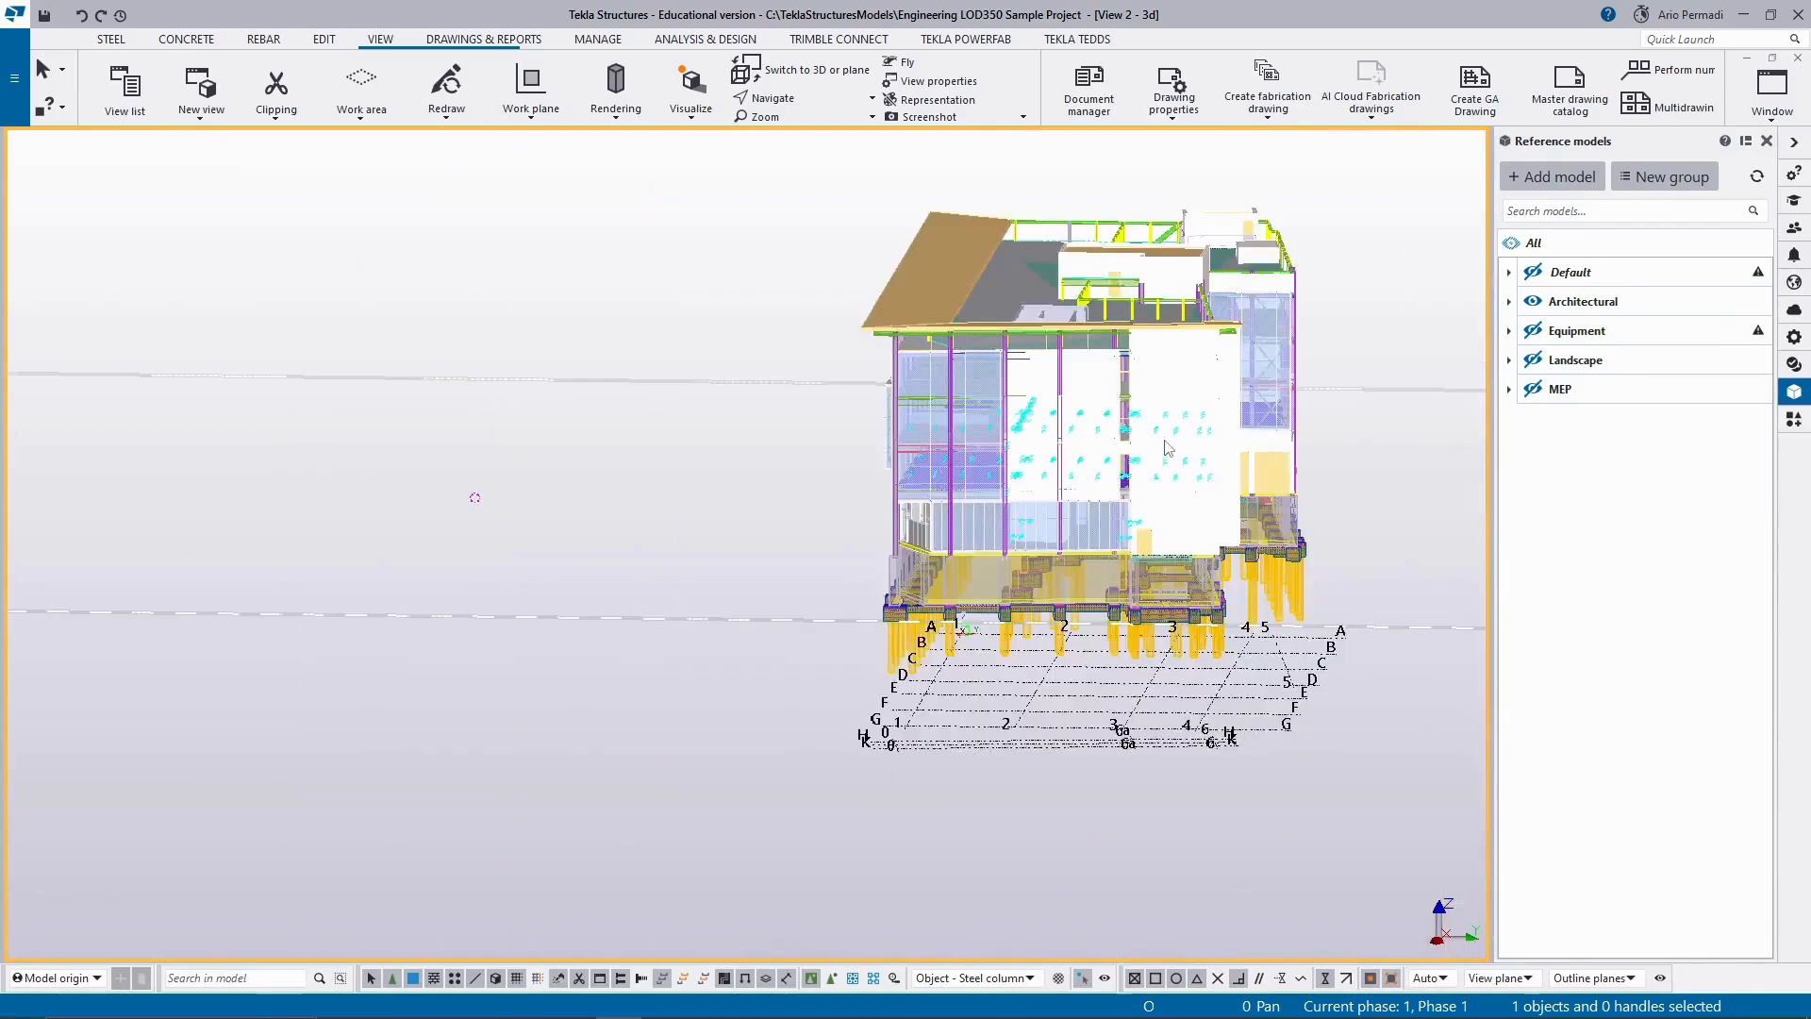
middle_click_drag(943, 528, 1275, 335, "ctrl")
scroll(1275, 335, "up", 5)
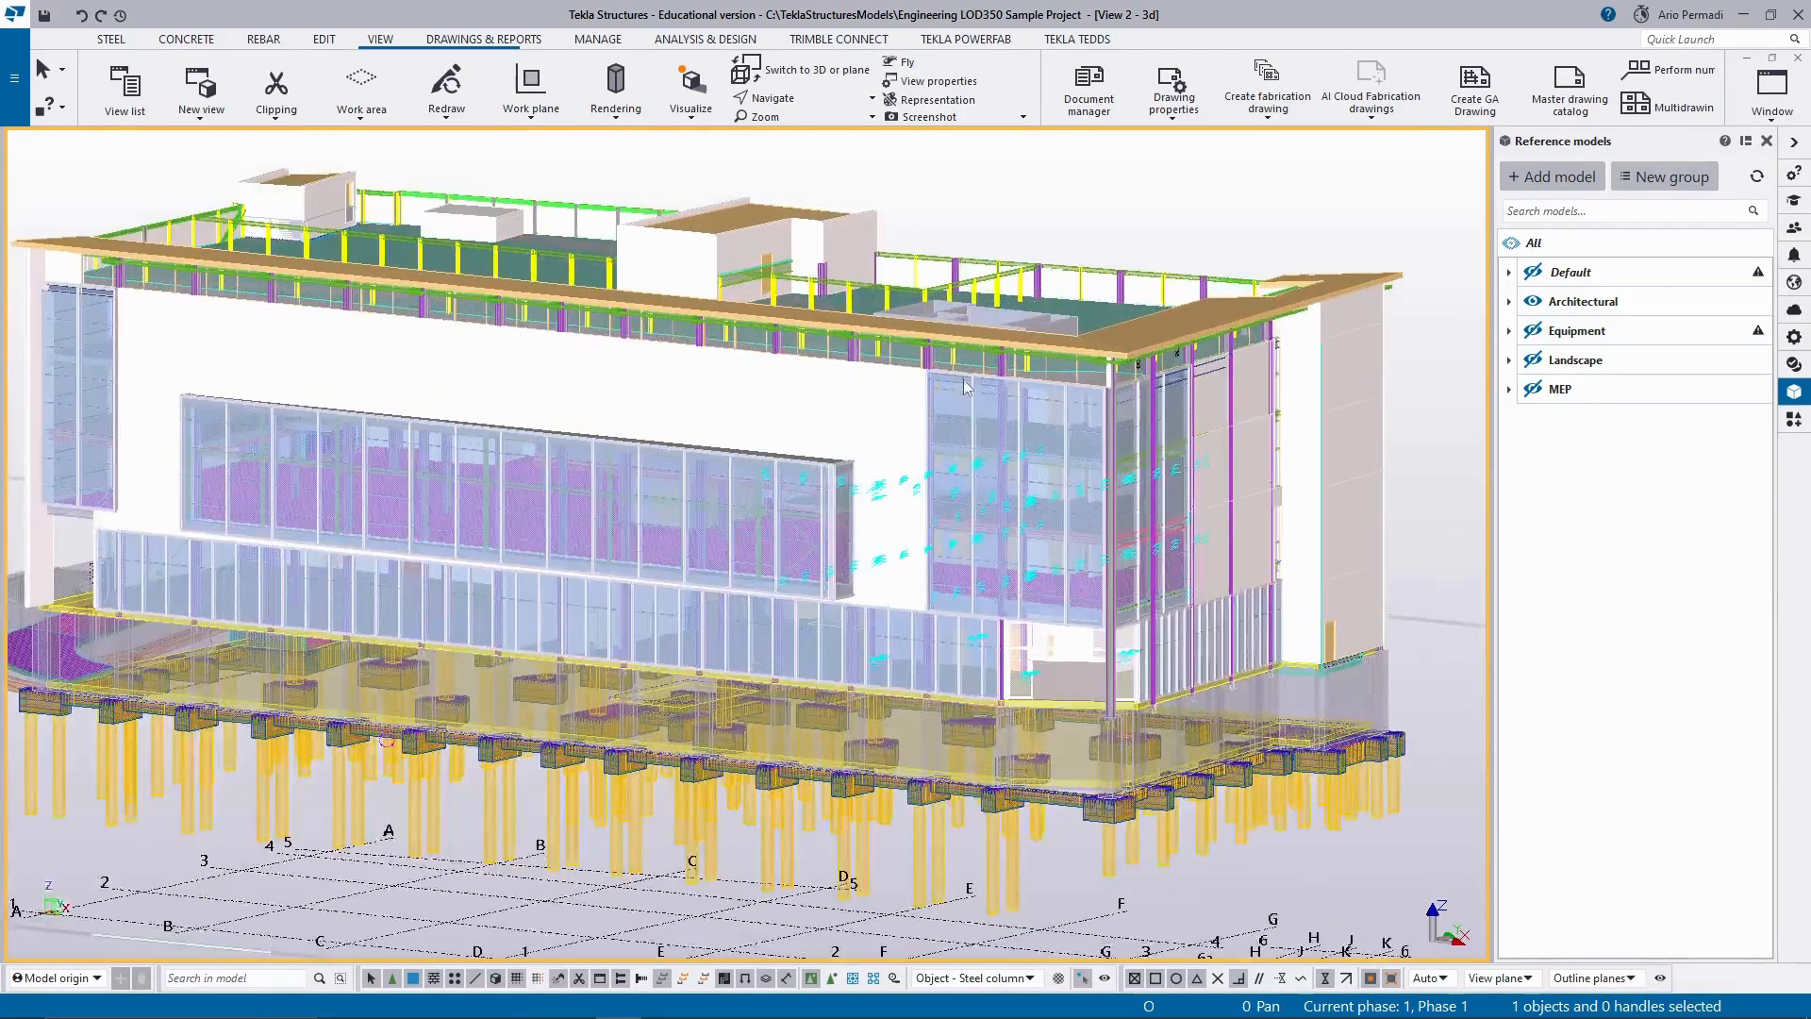
scroll(927, 430, "up", 2)
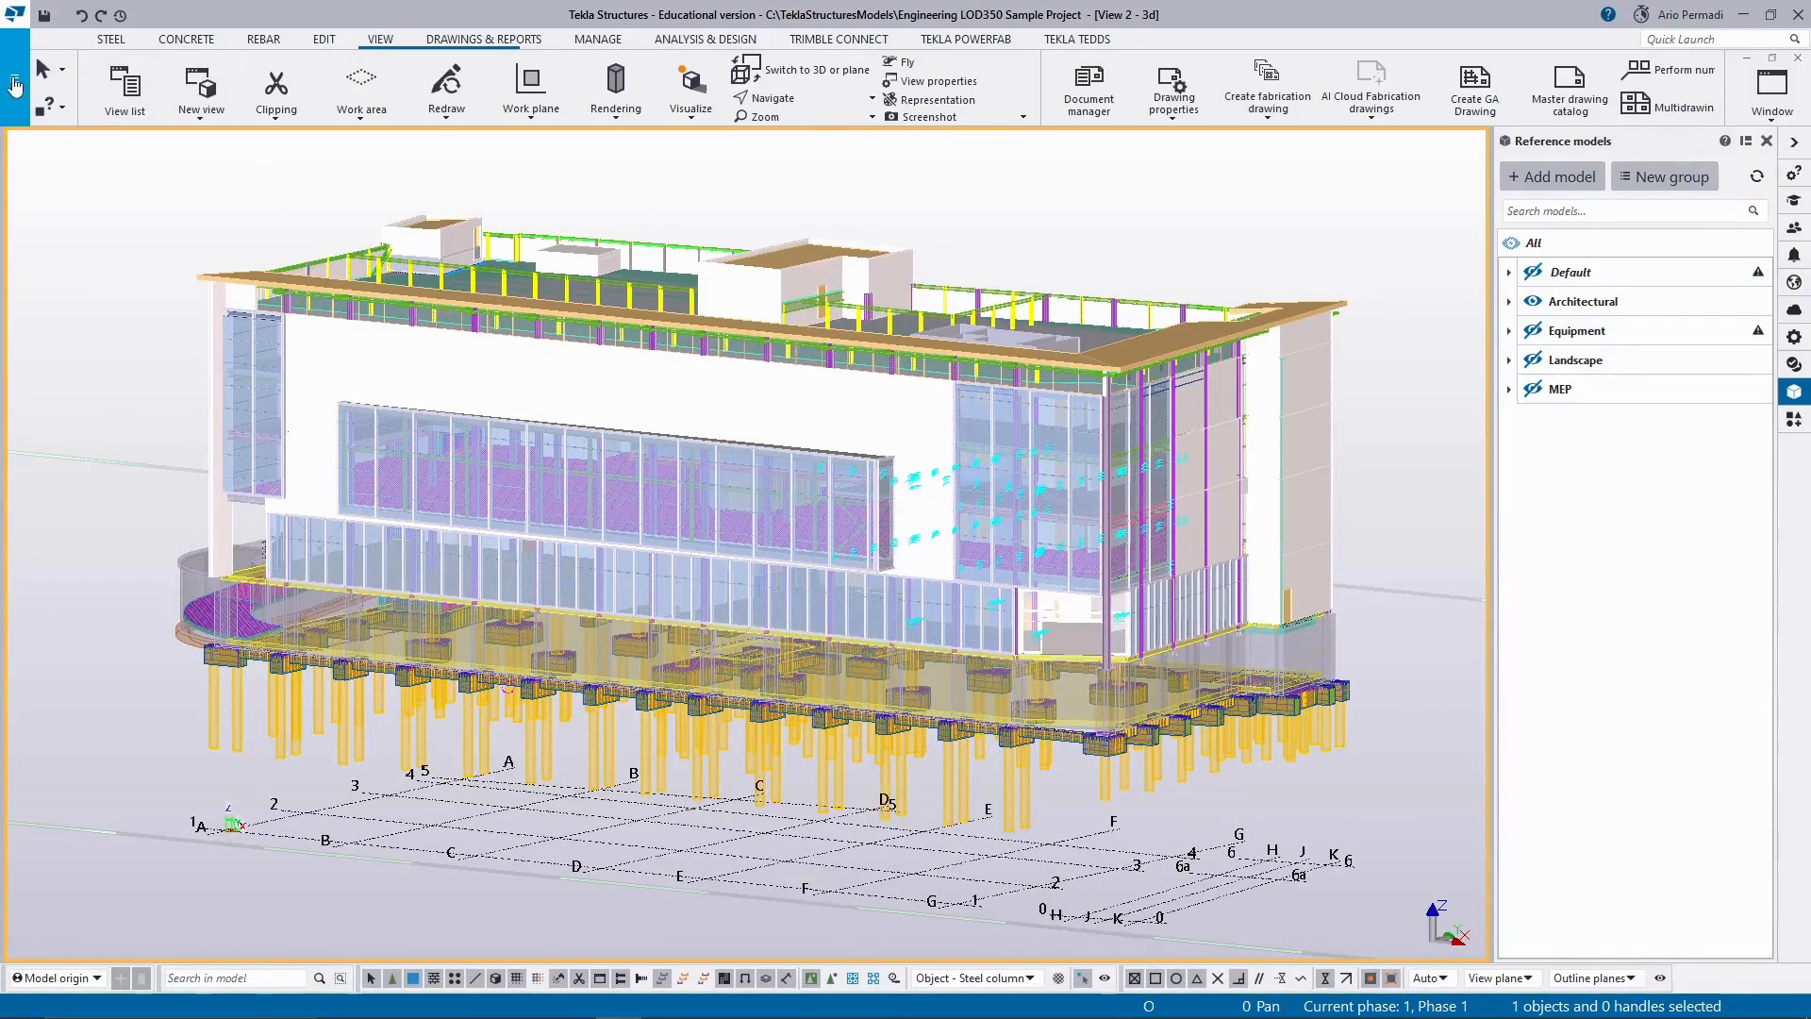
left_click(9, 81)
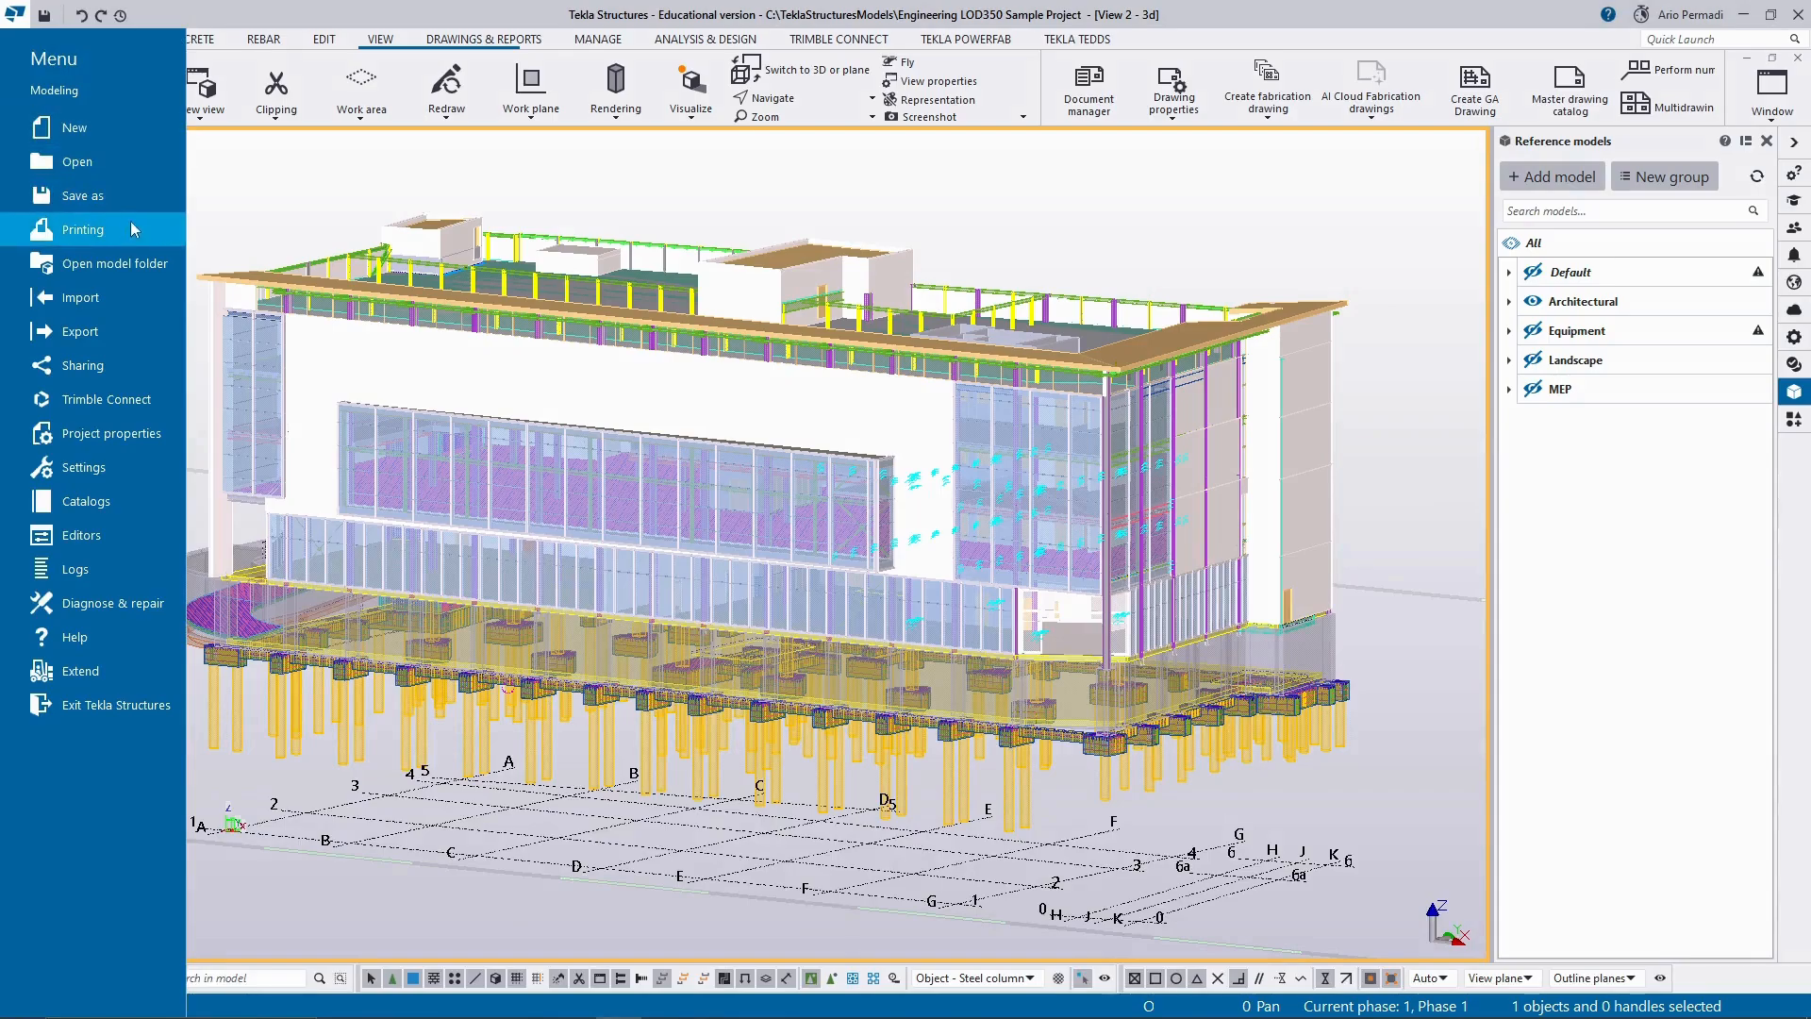
left_click(231, 215)
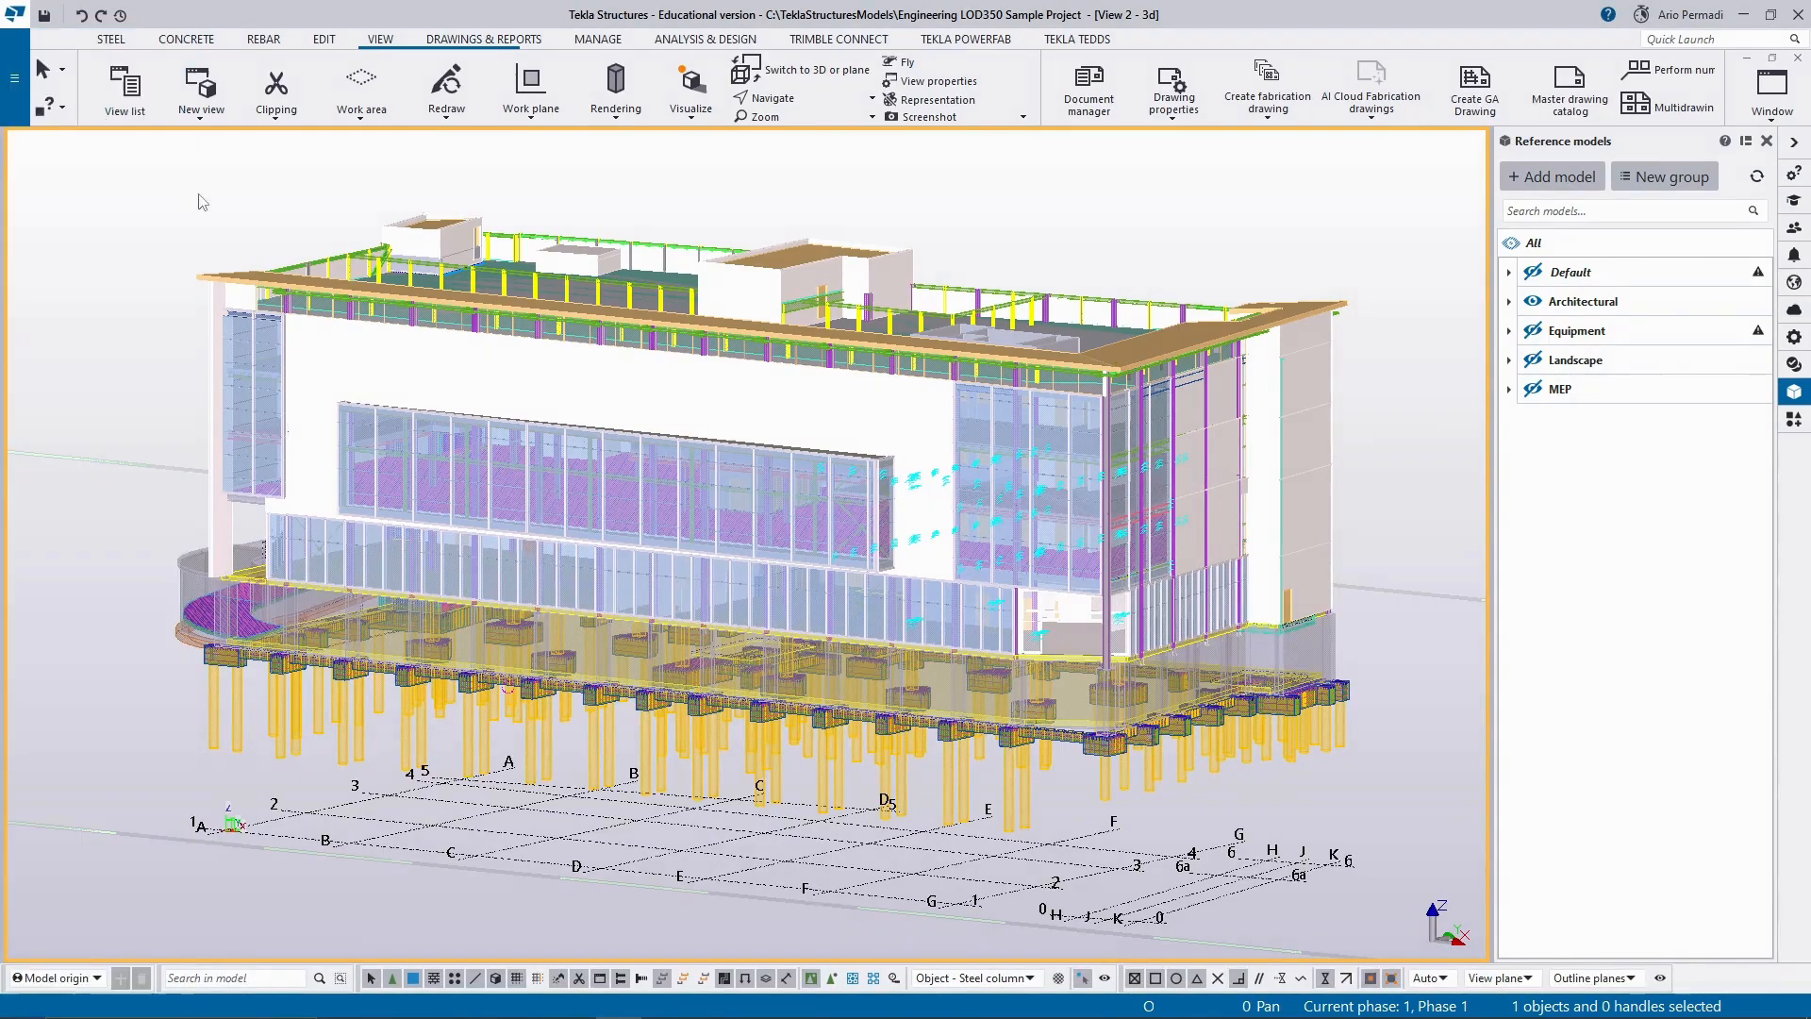
left_click(21, 101)
mouse_move(151, 234)
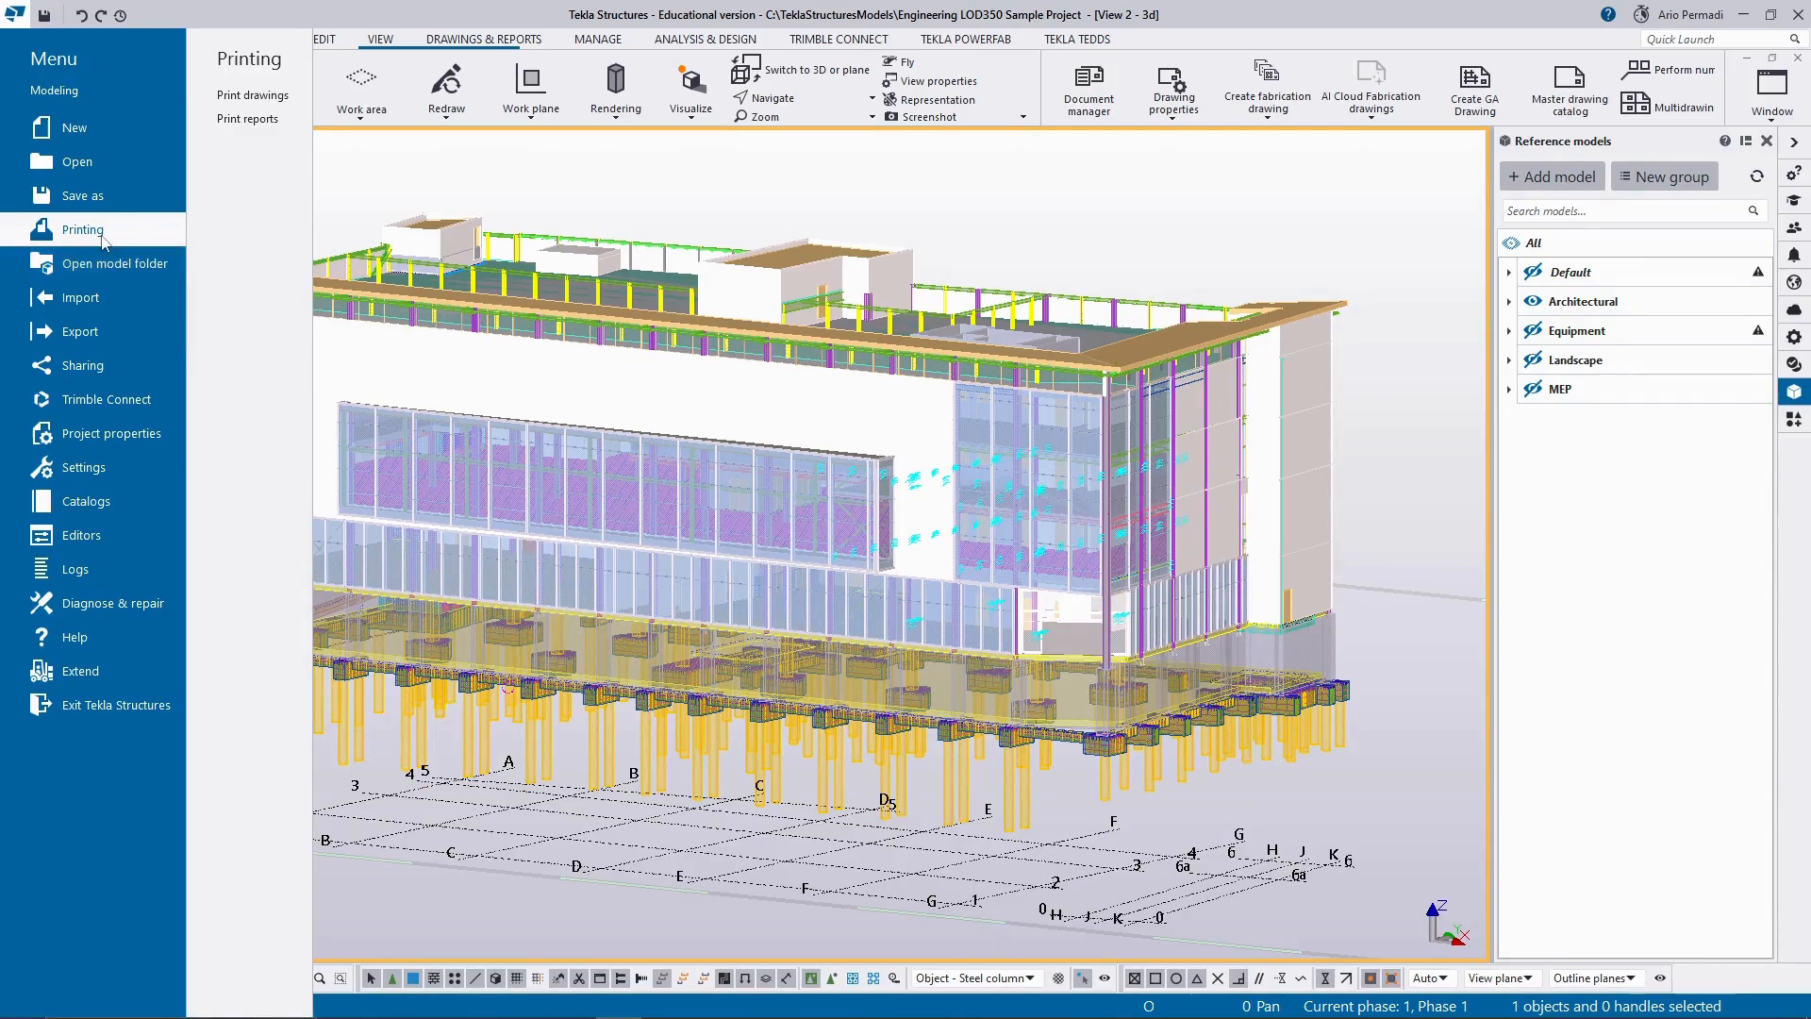
left_click(15, 80)
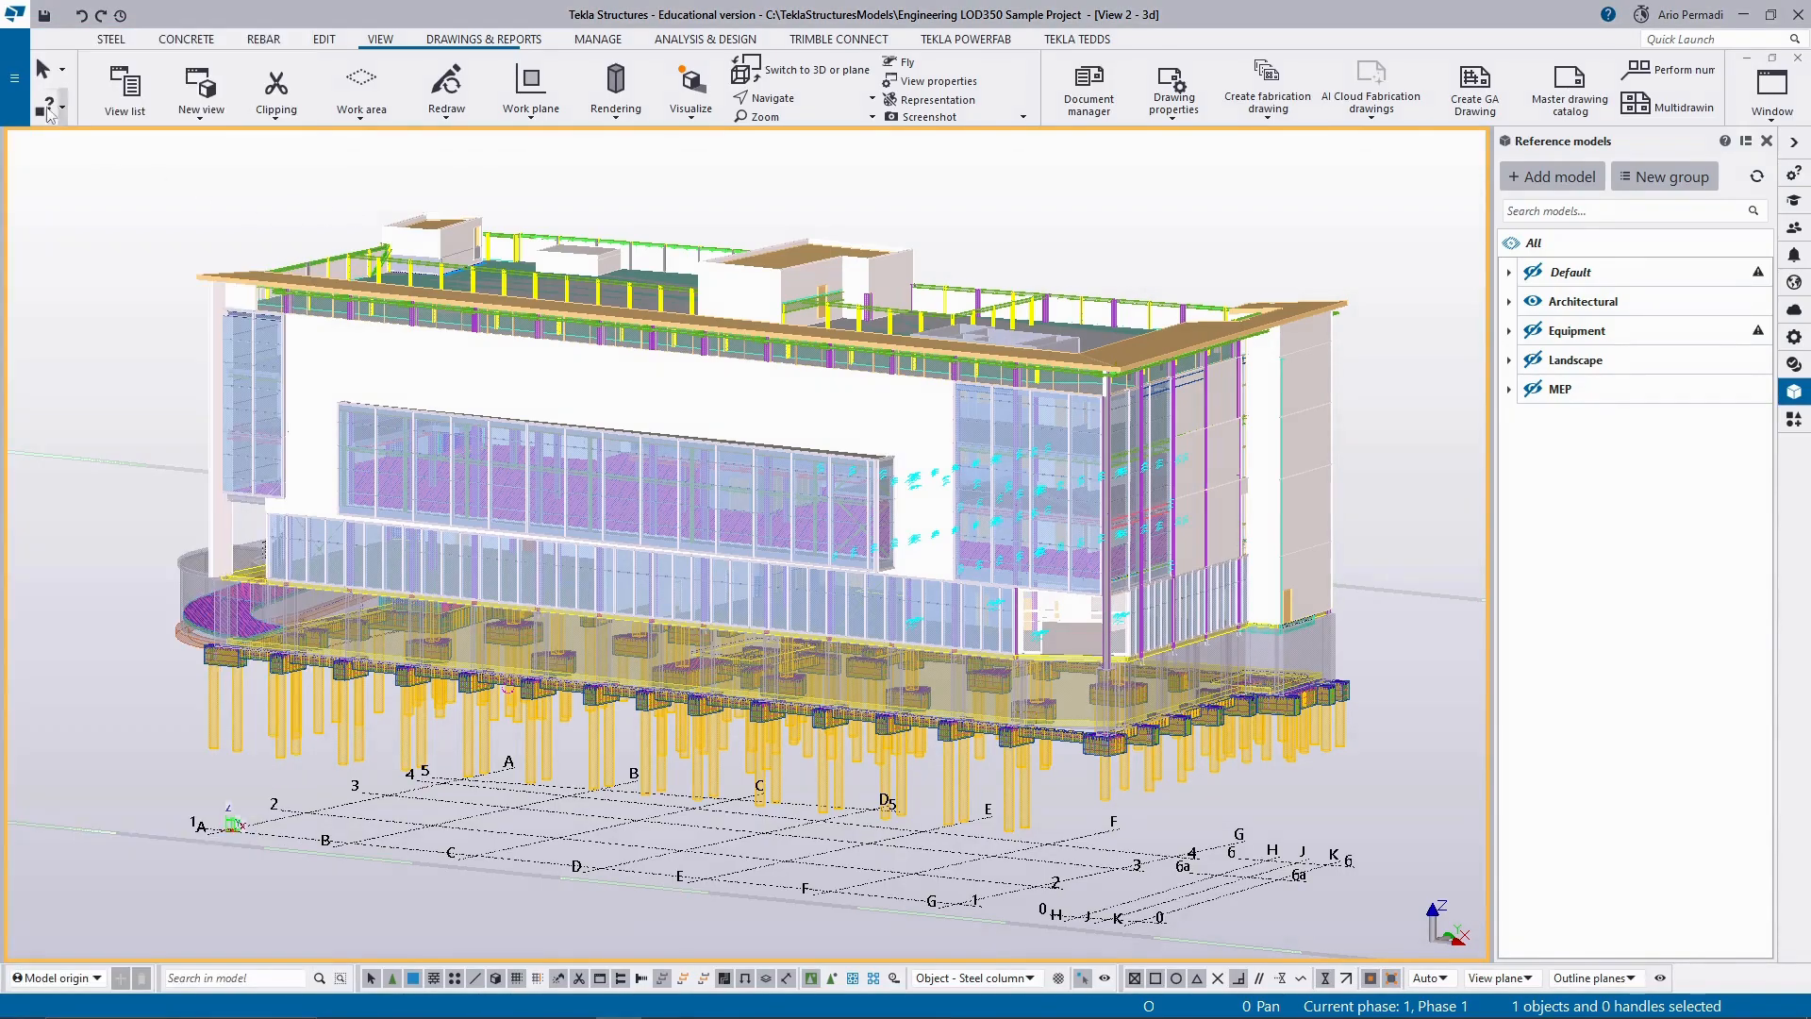
scroll(78, 244, "down", 2)
middle_click_drag(90, 238, 269, 290)
scroll(271, 298, "up", 2)
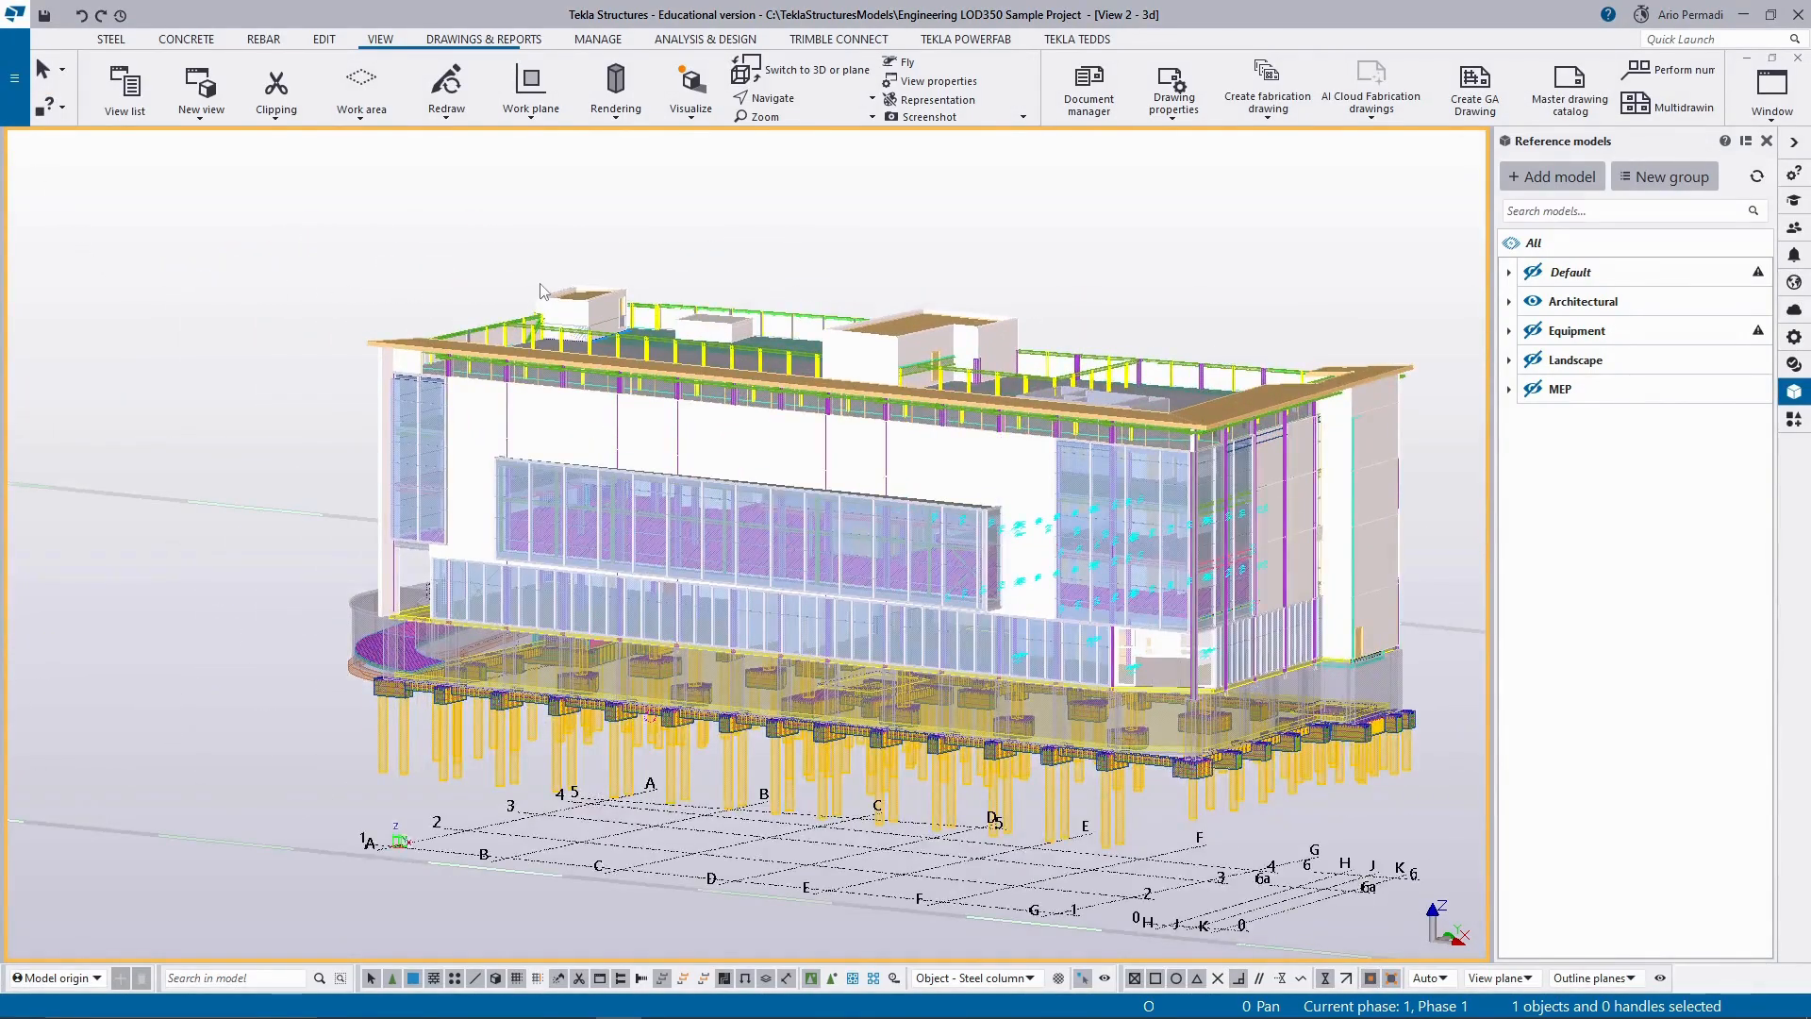
left_click(14, 77)
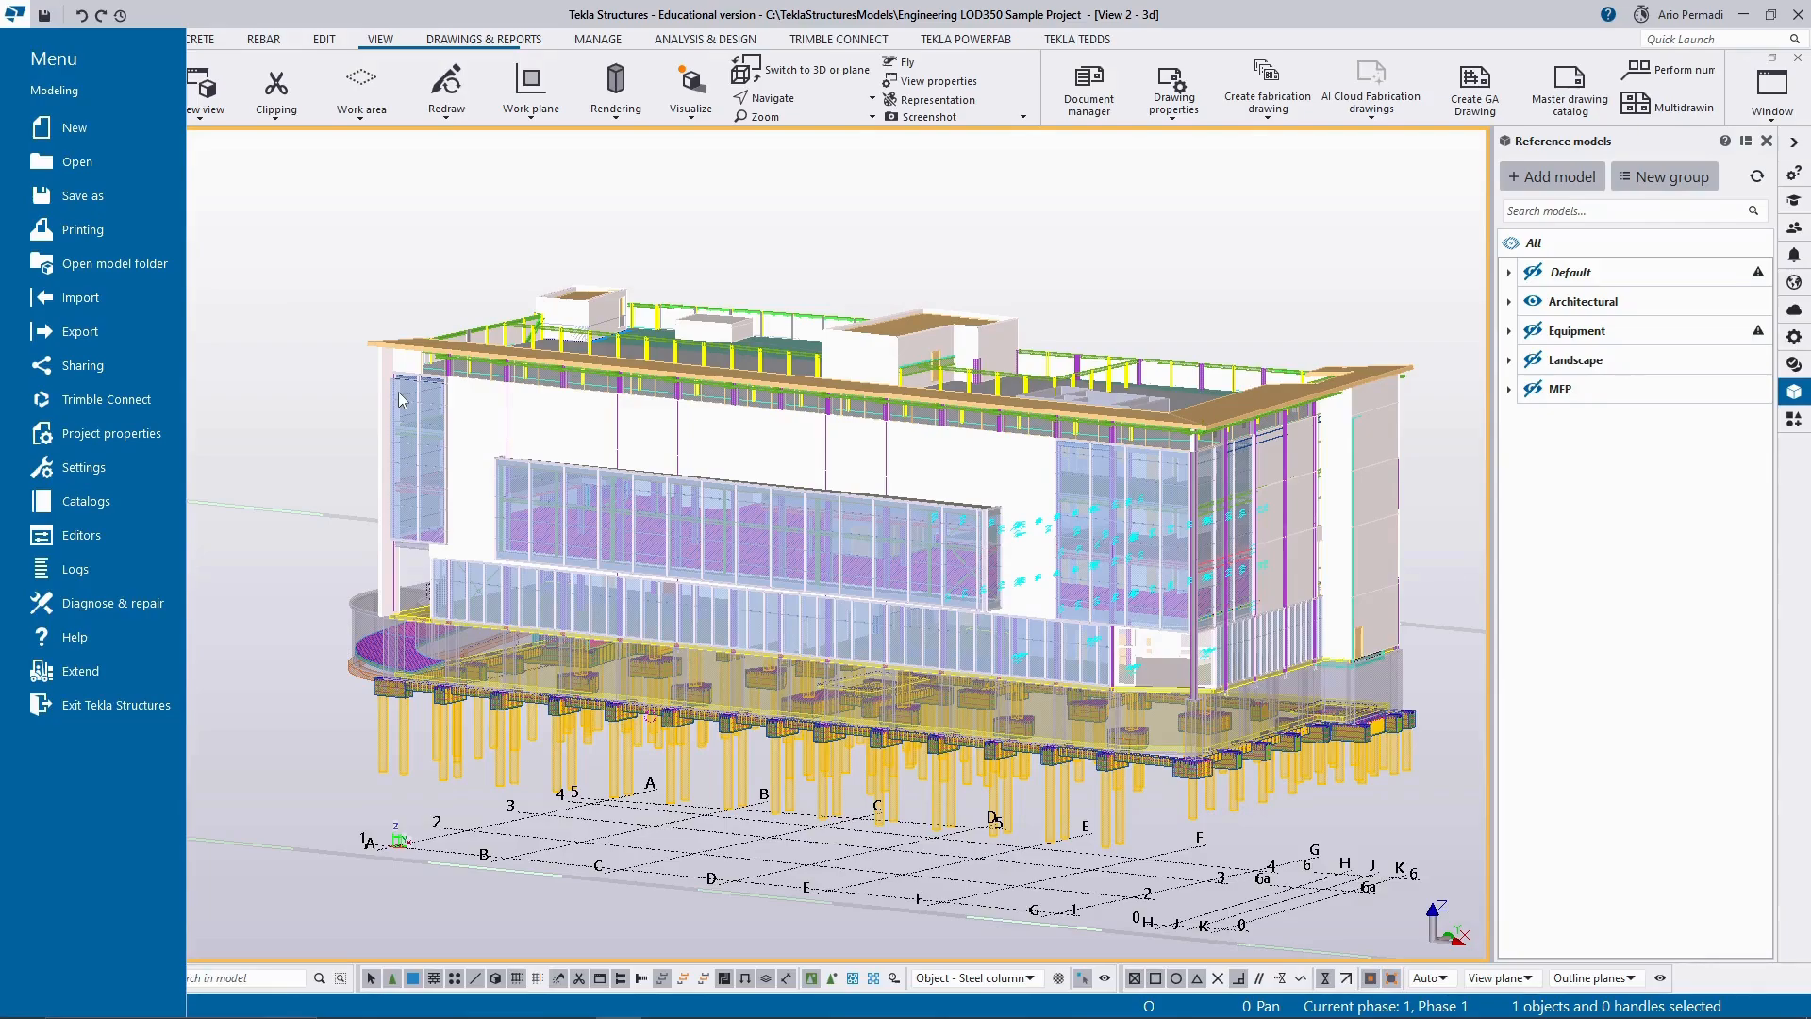
Start an IFC export of the model and name the output file .\IFC\Engineering.
left_click(206, 336)
left_click(13, 79)
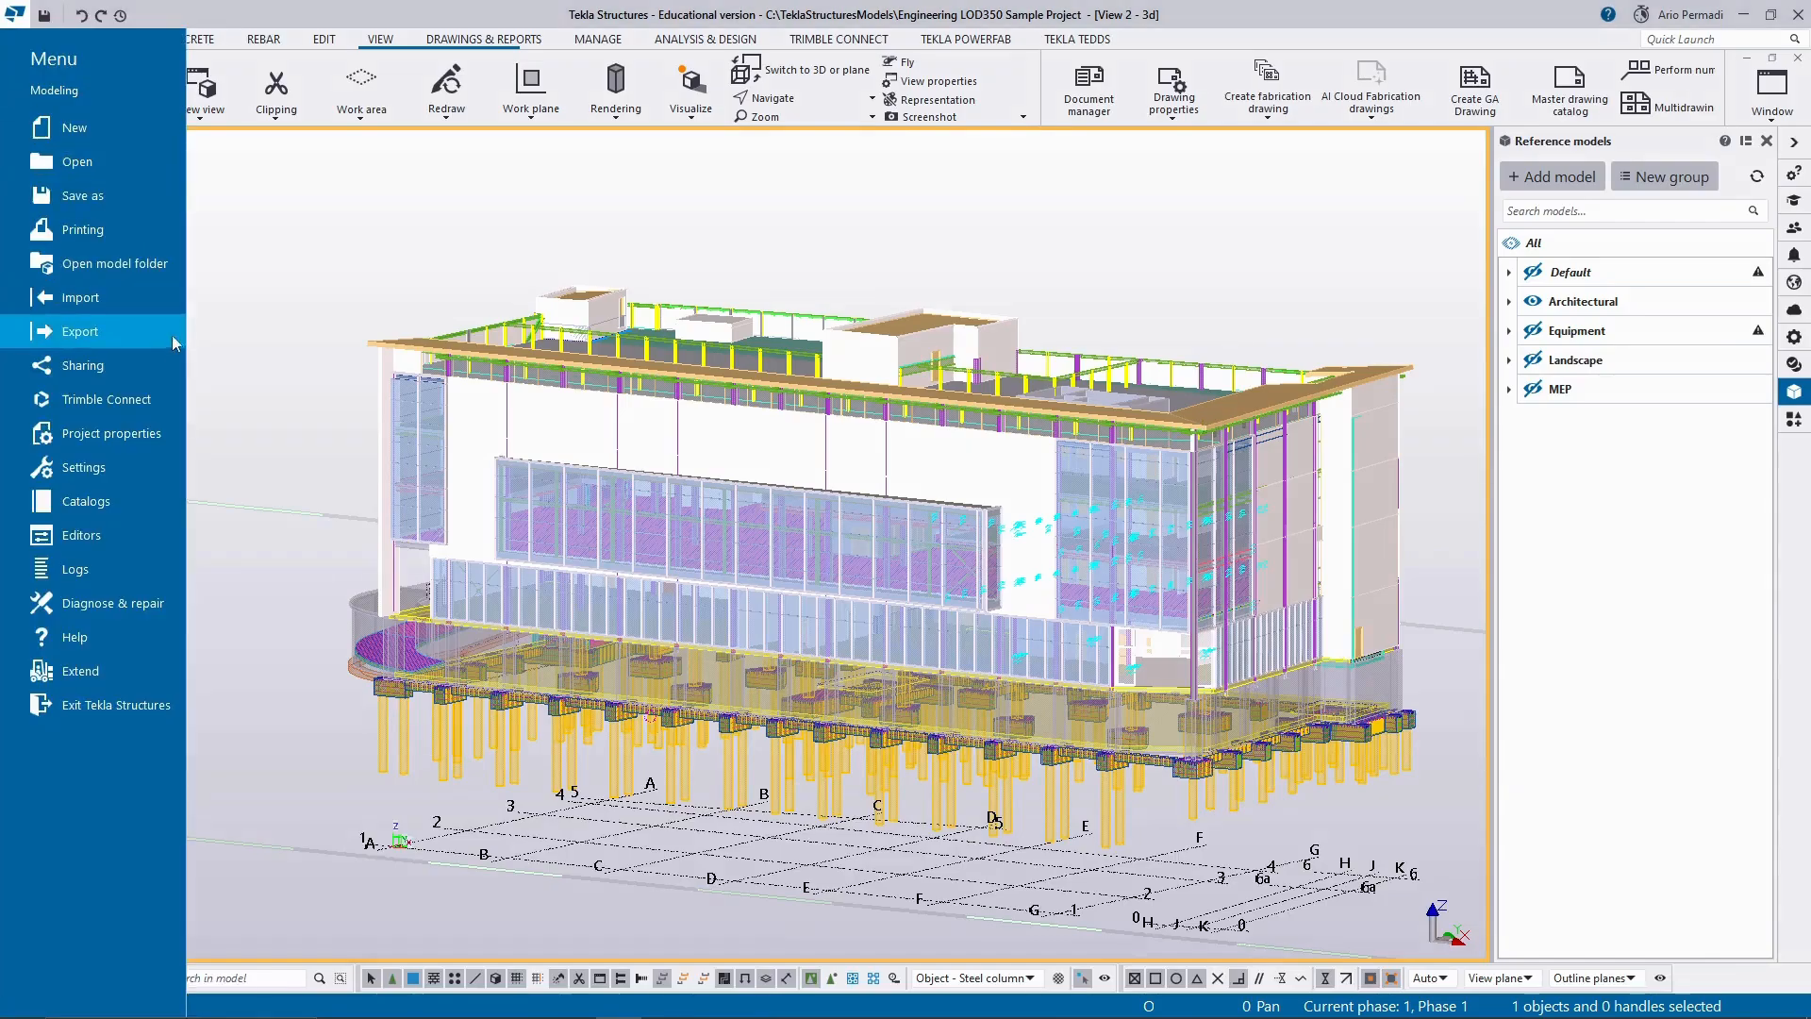
left_click(143, 341)
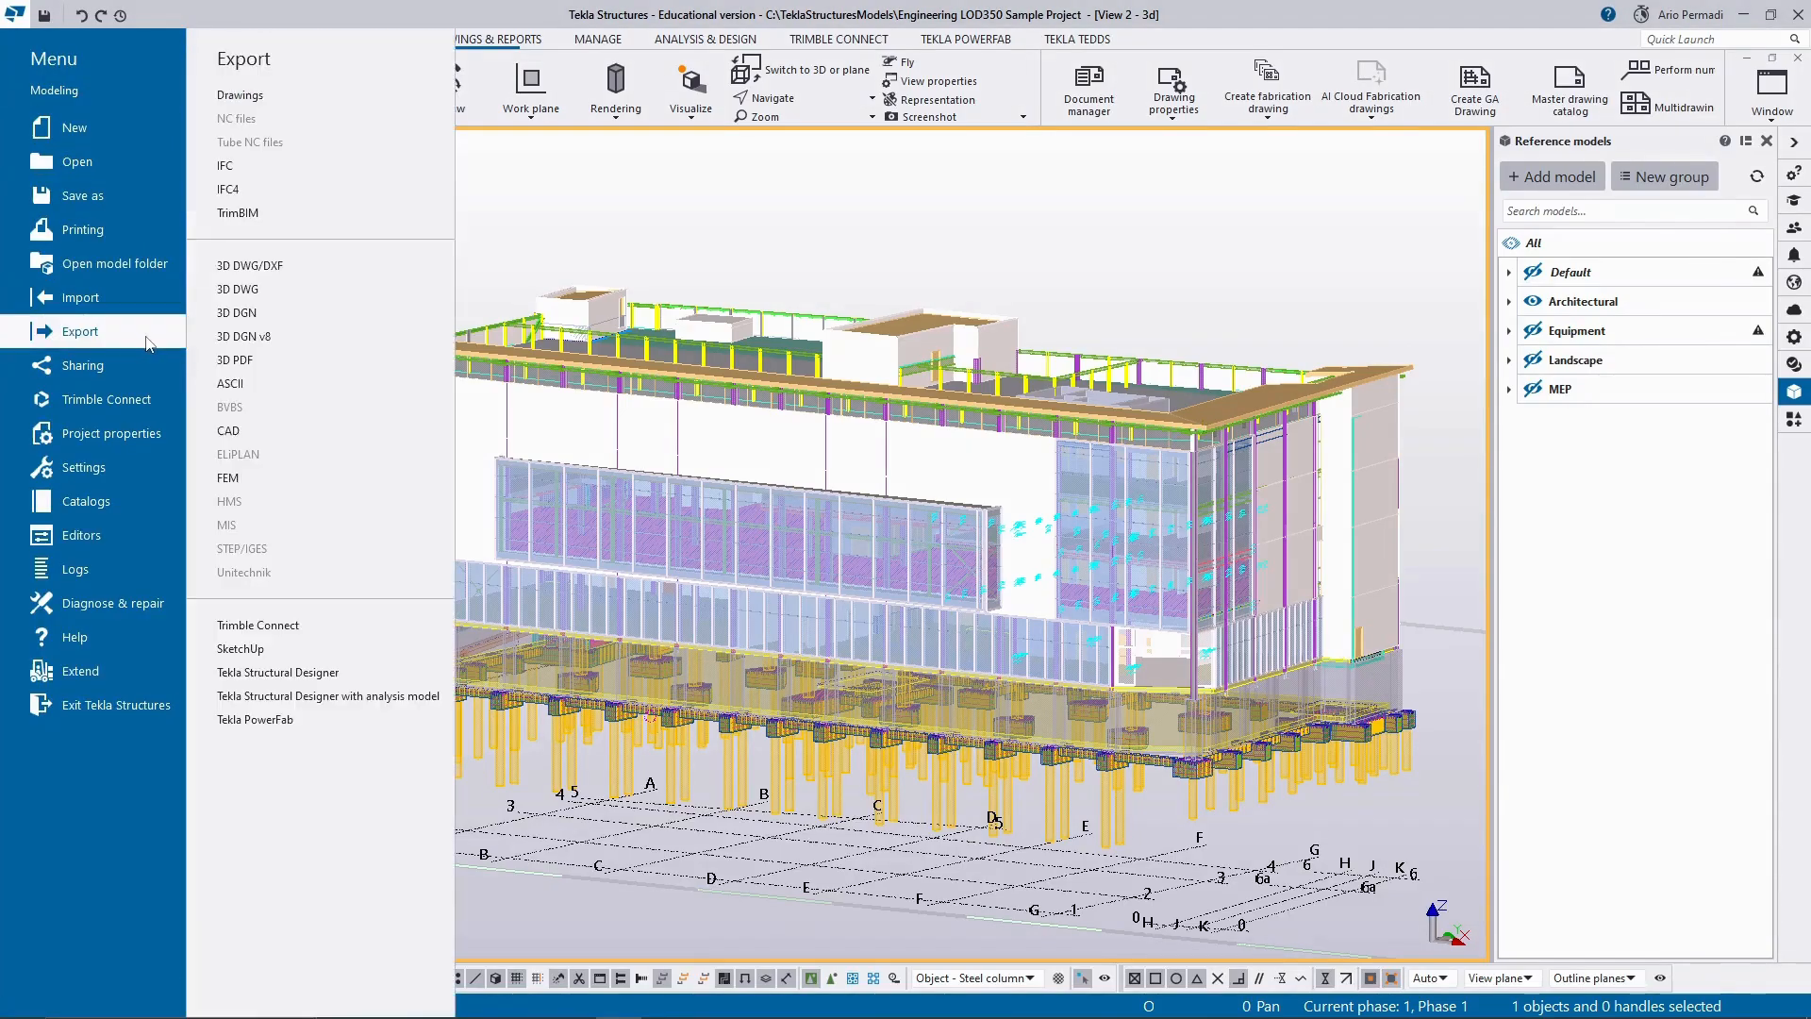
left_click(261, 173)
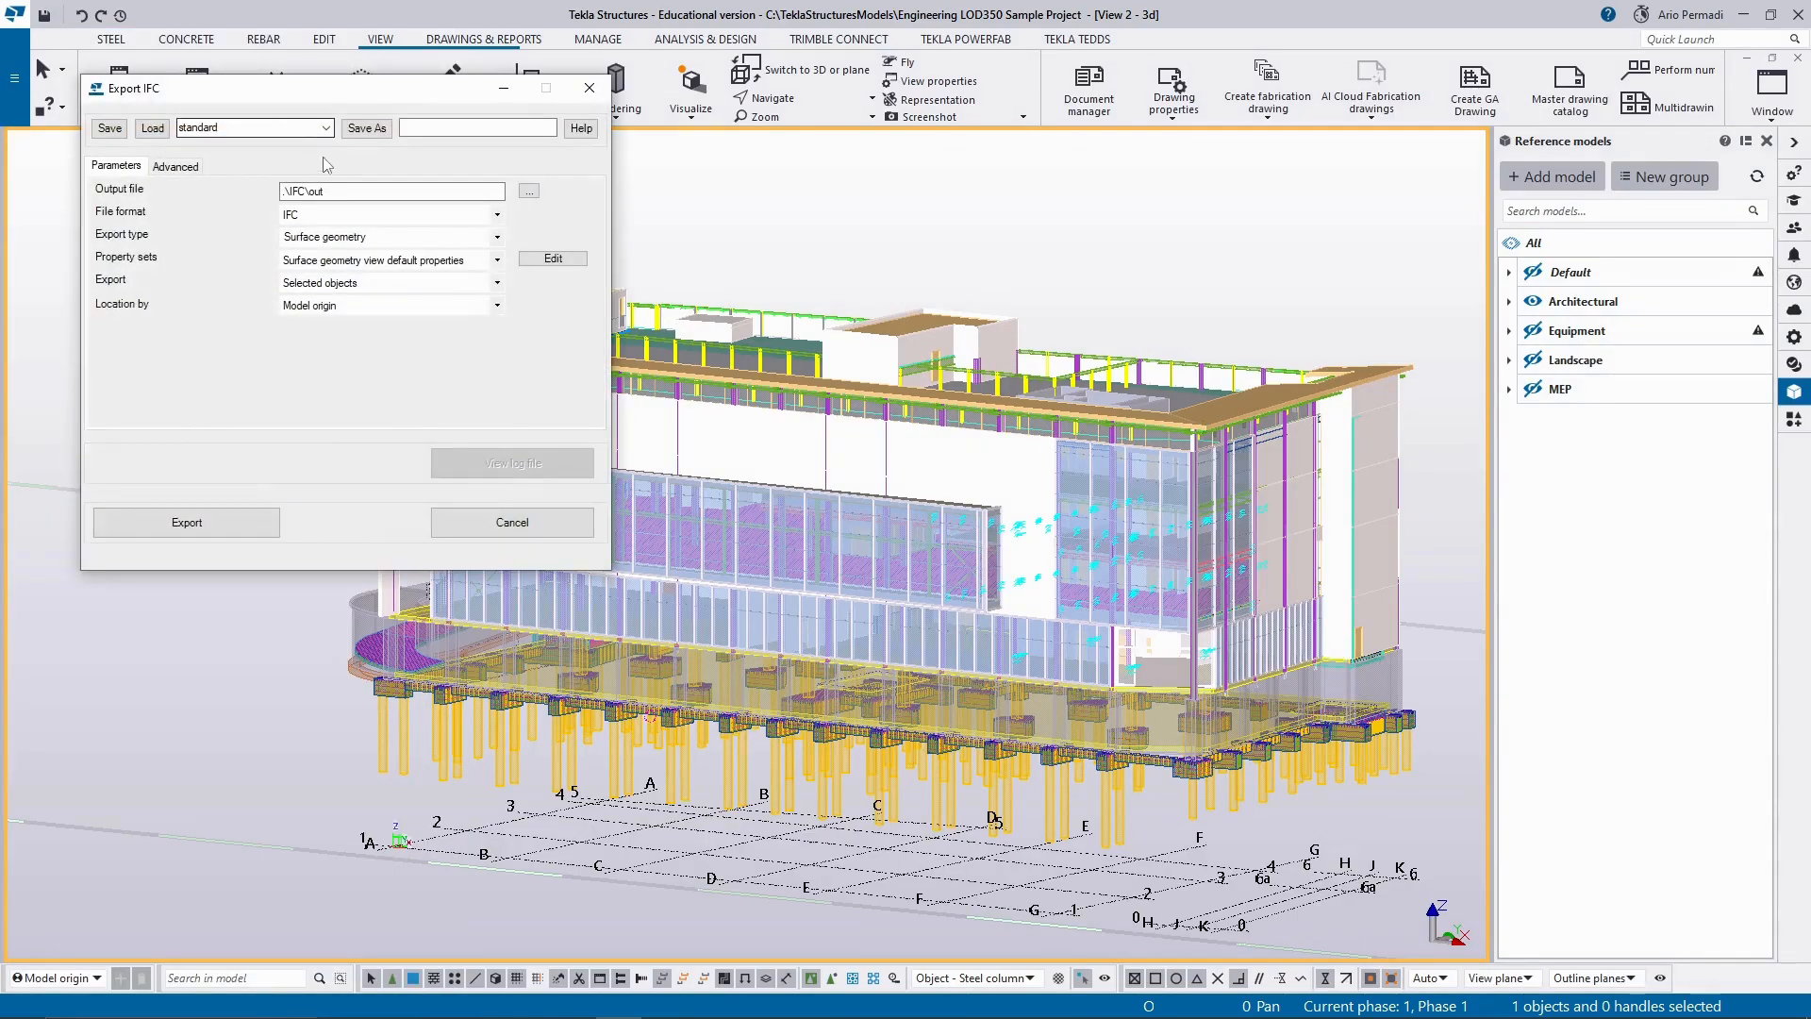
left_click(342, 191)
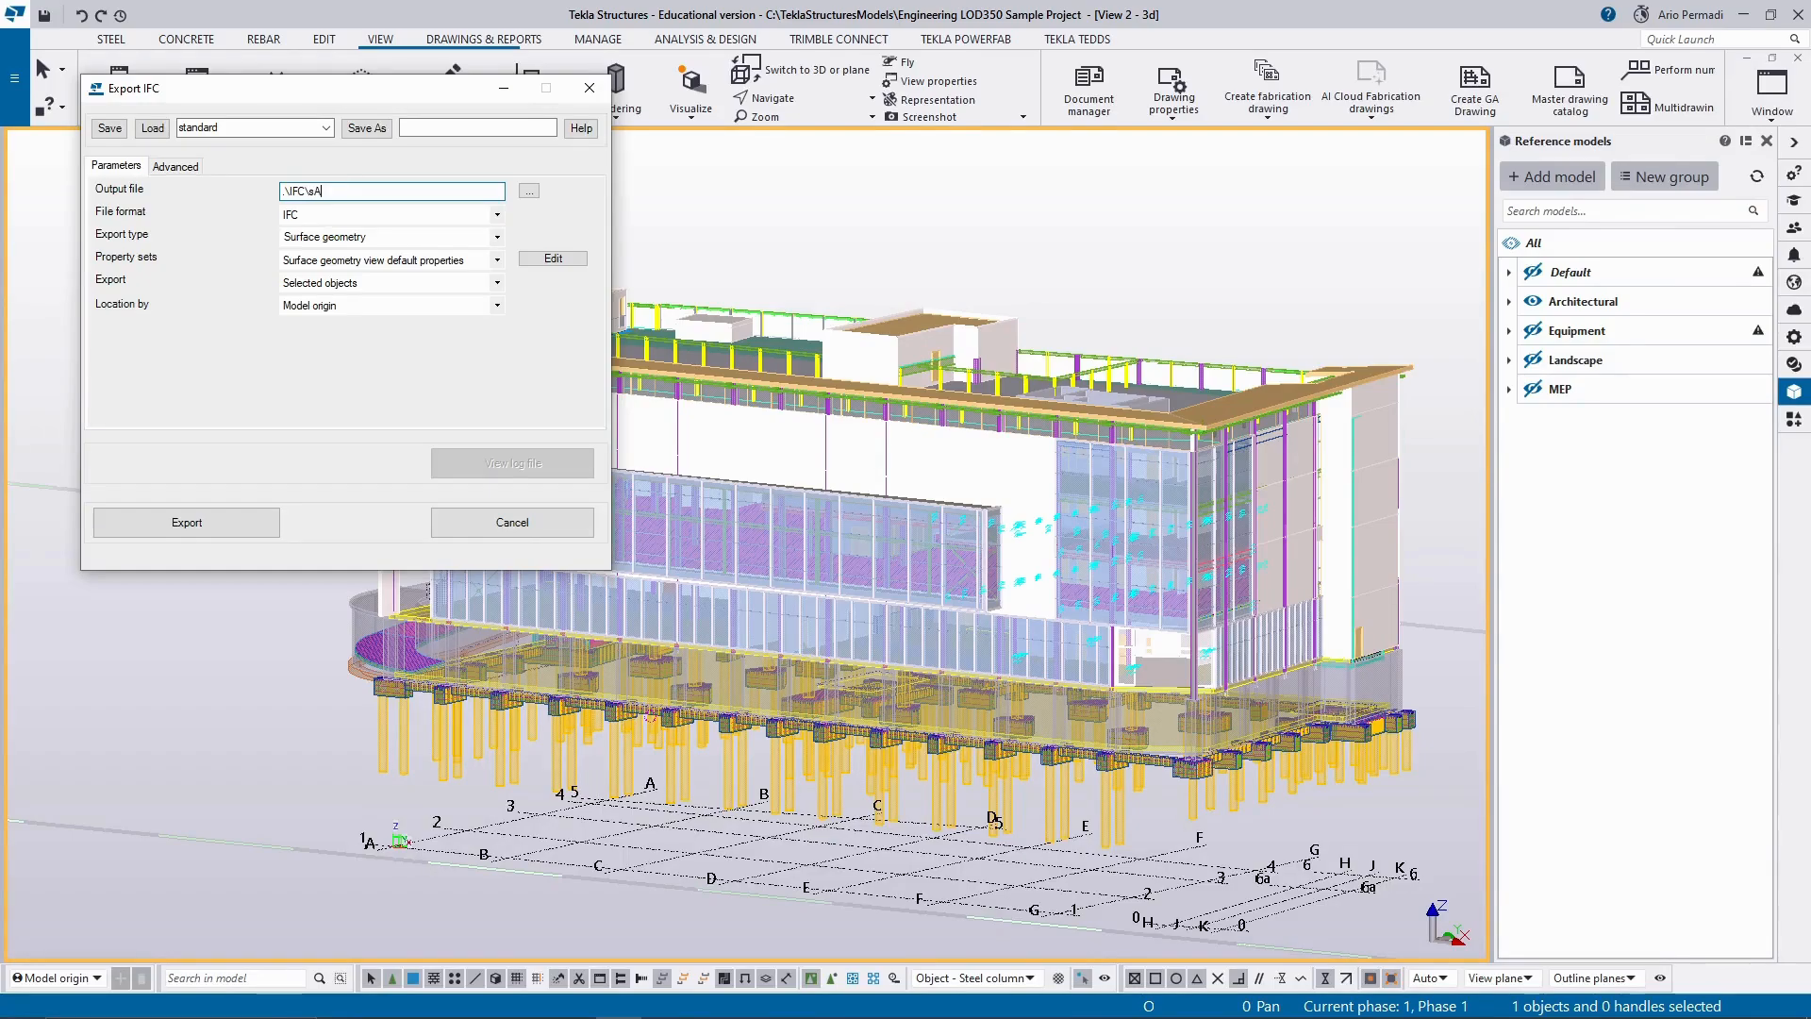
key("BackSpace")
key("BackSpace")
type("Engineering")
Examine the available export types and the property set definitions in Surface geometry view default properties.
left_click(360, 238)
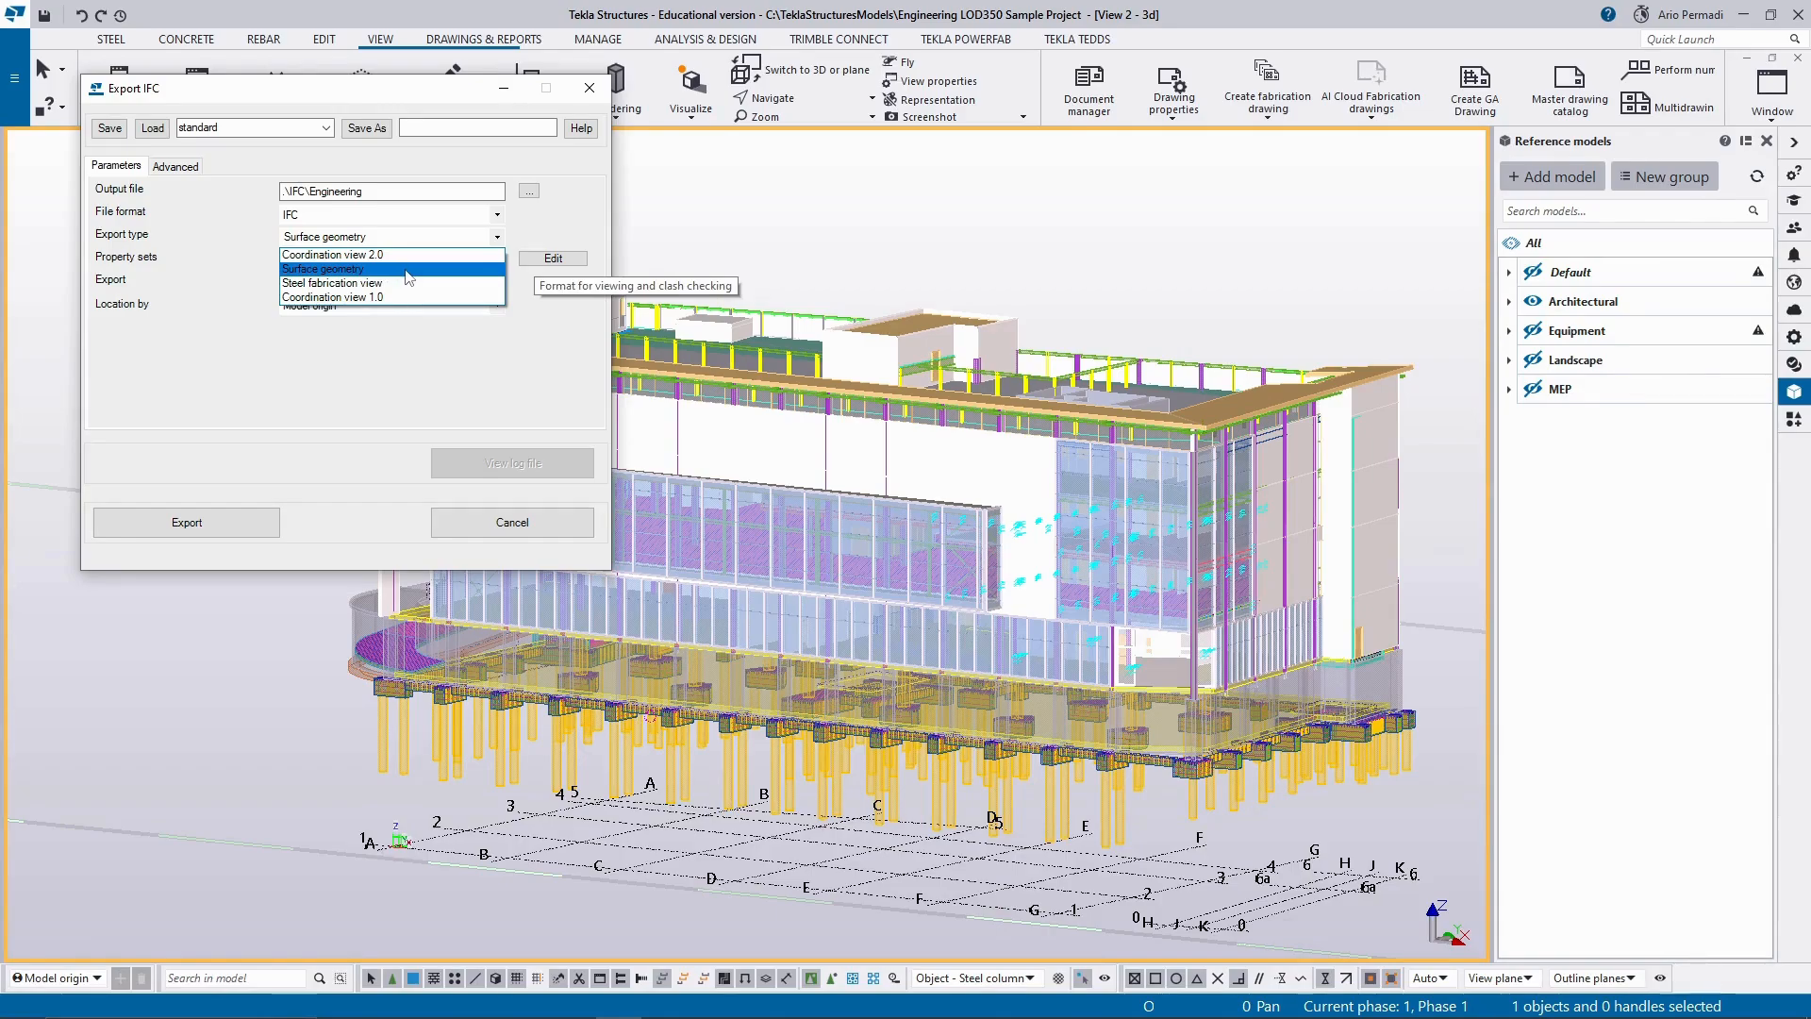
left_click(409, 269)
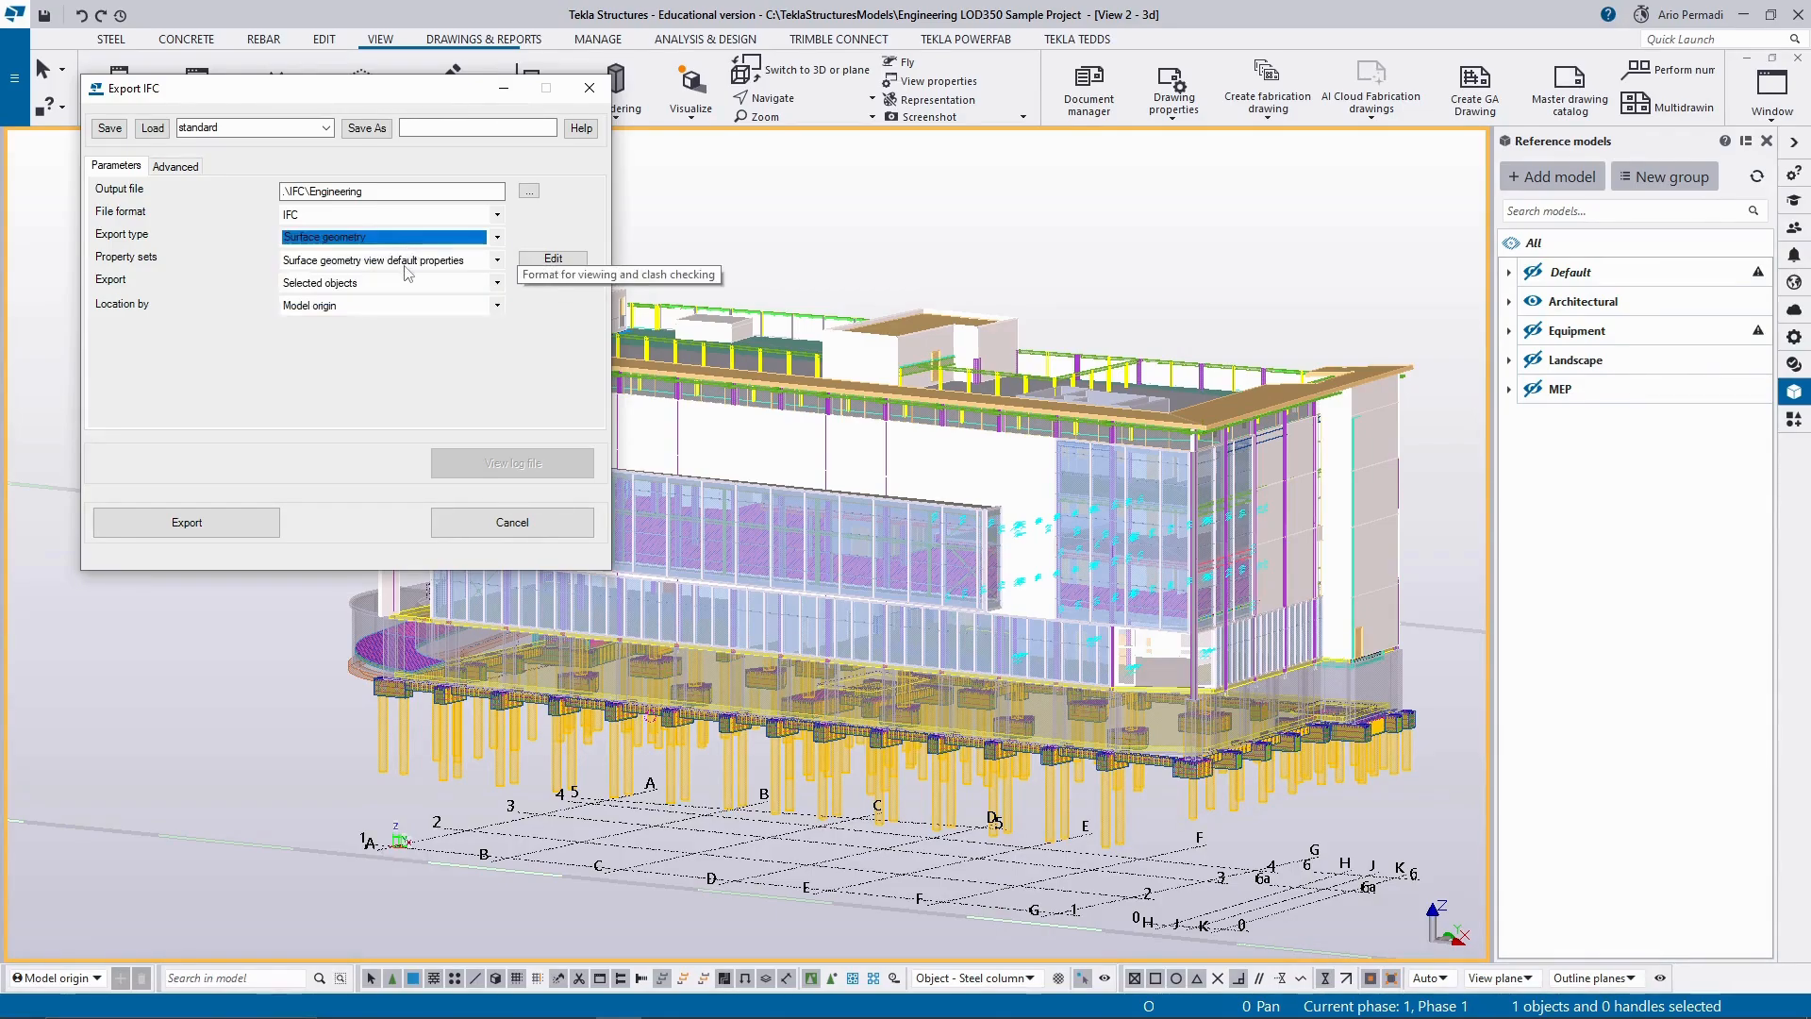
left_click(407, 264)
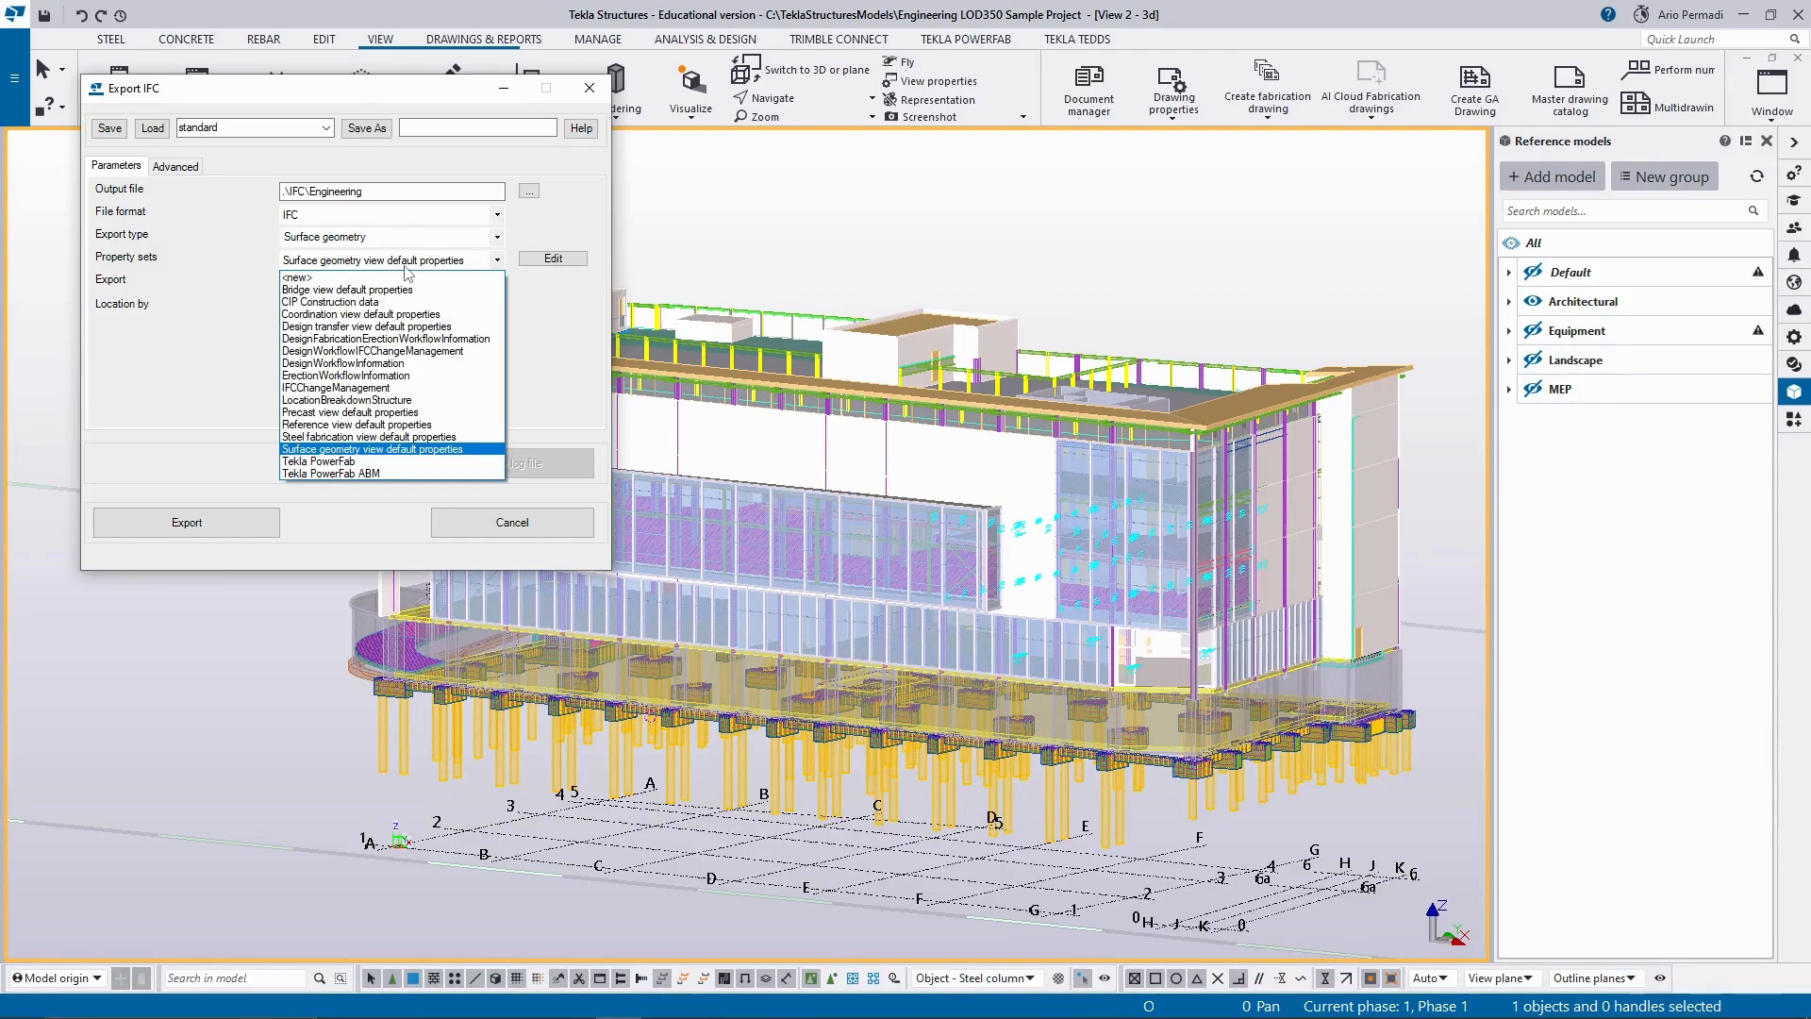
left_click(405, 266)
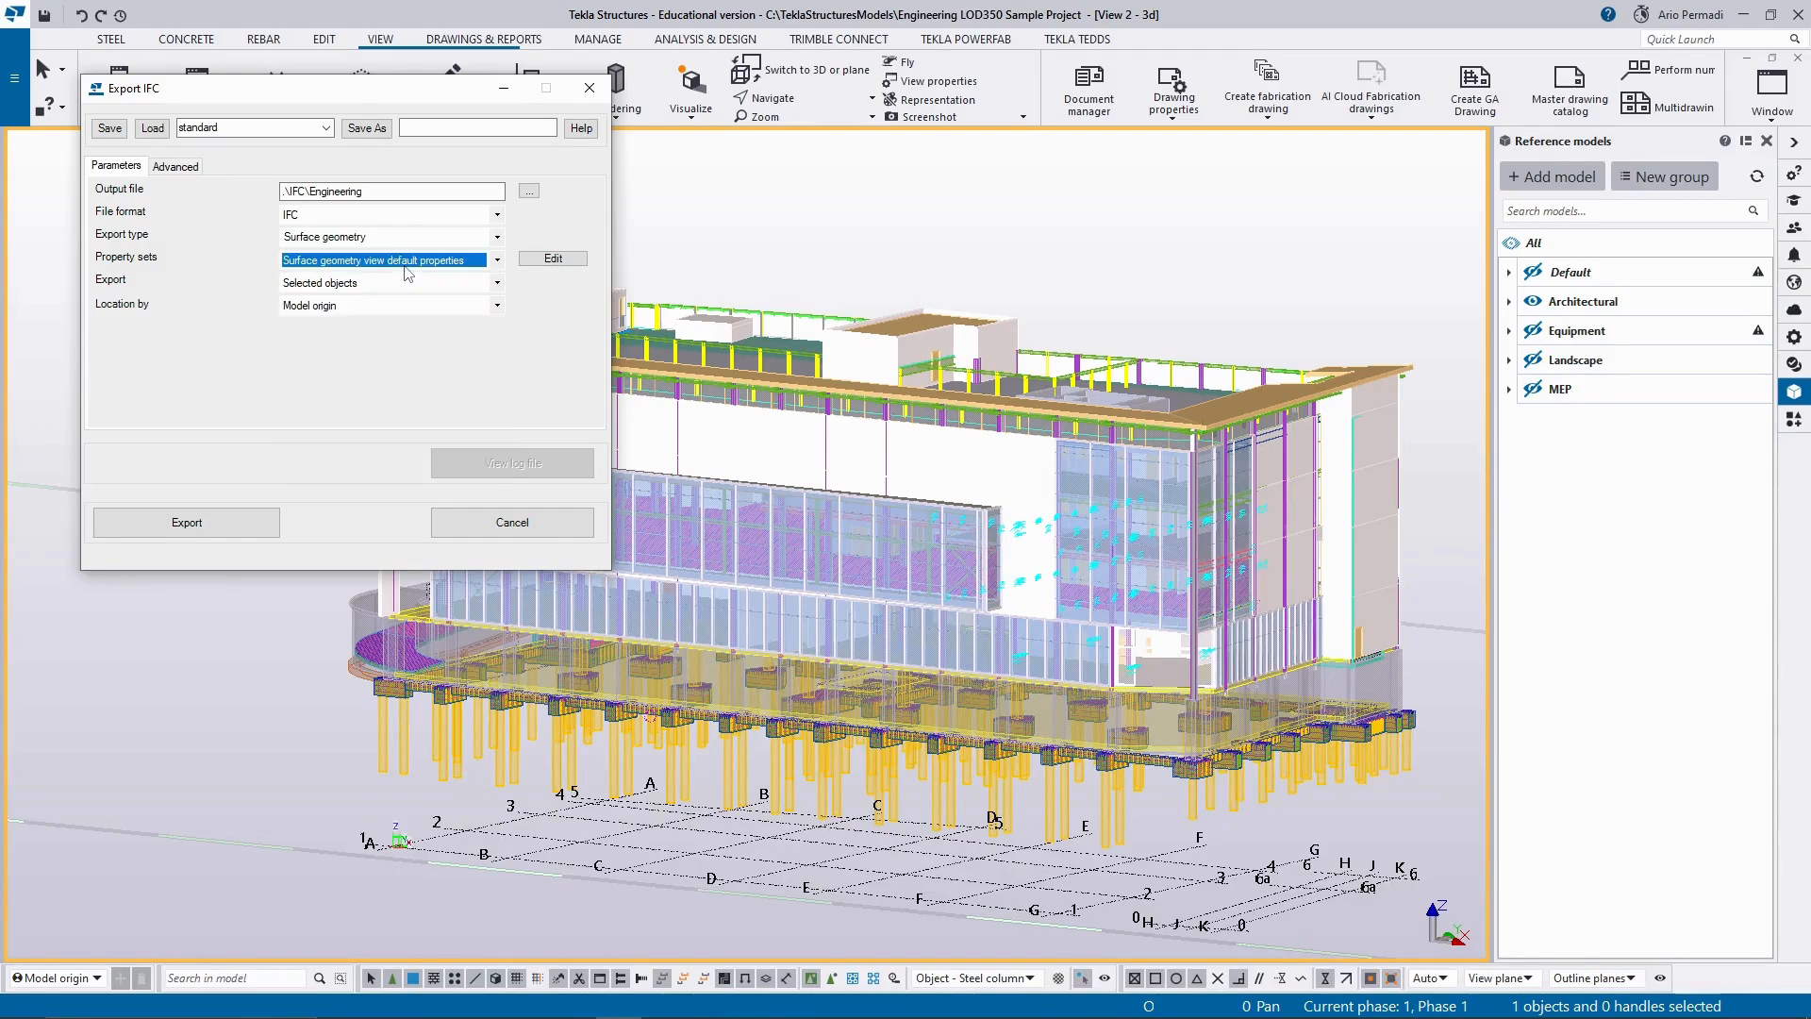
left_click(552, 259)
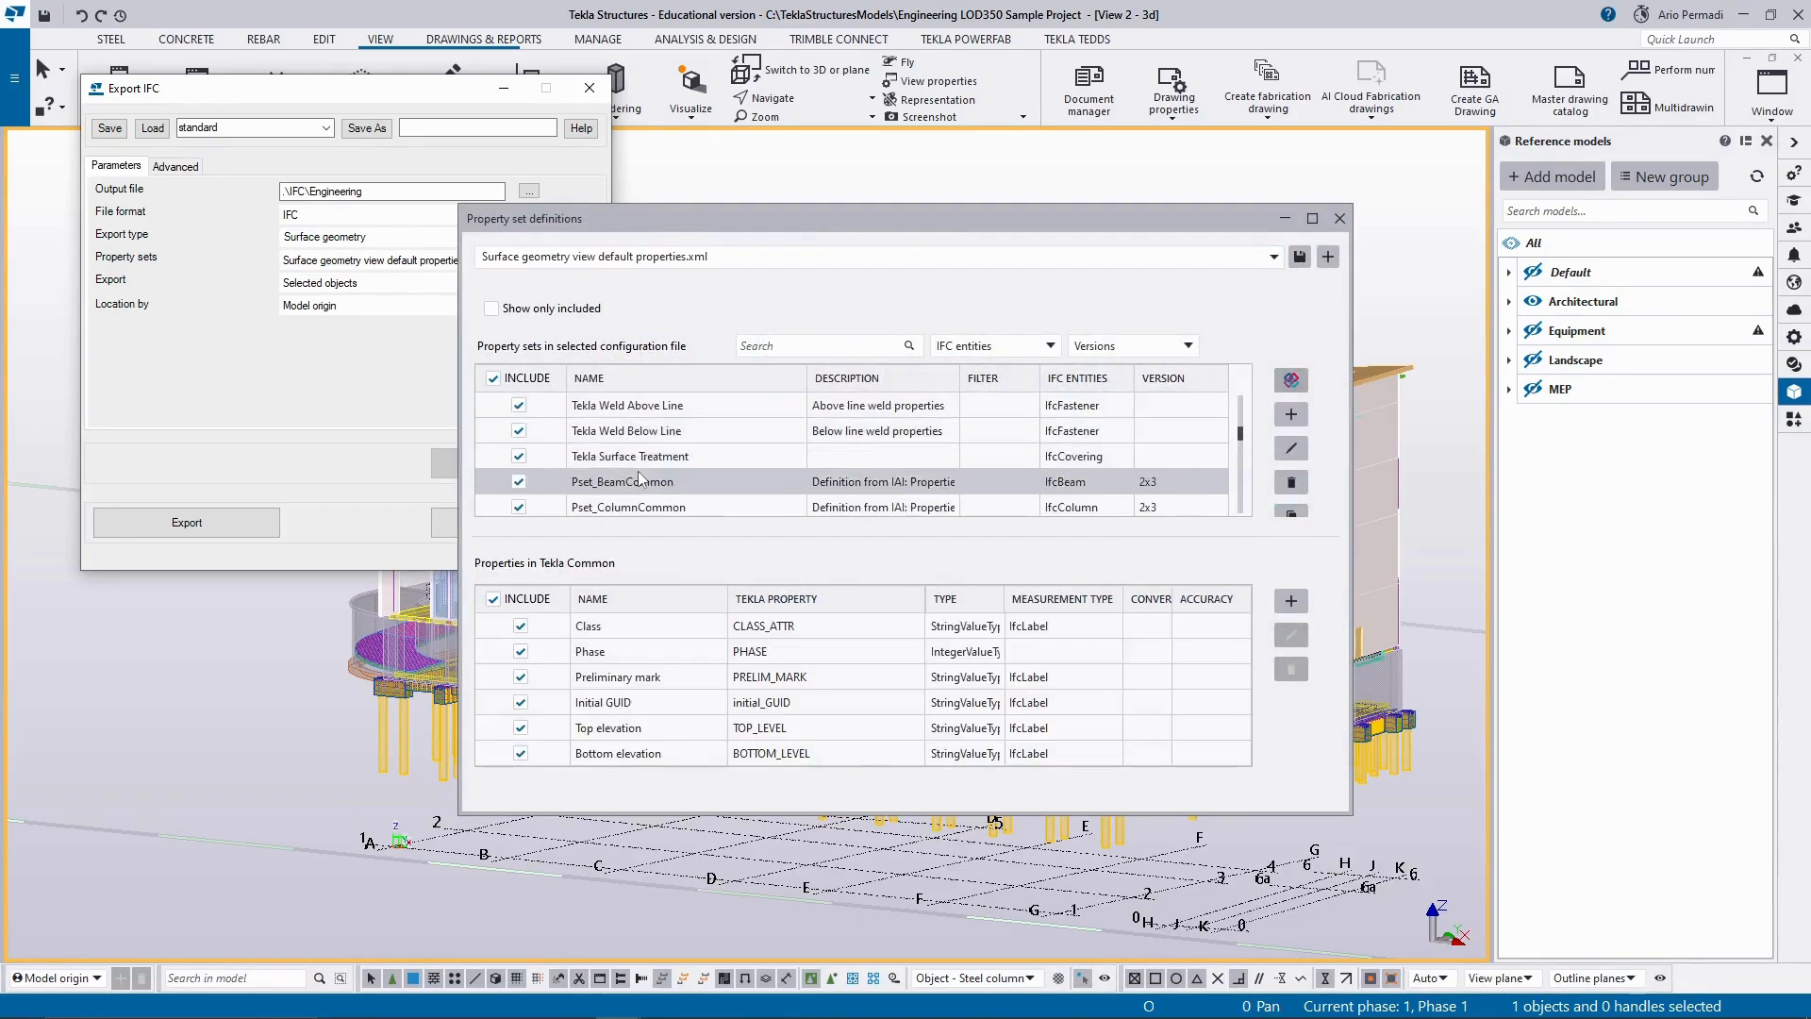
scroll(651, 472, "down", 5)
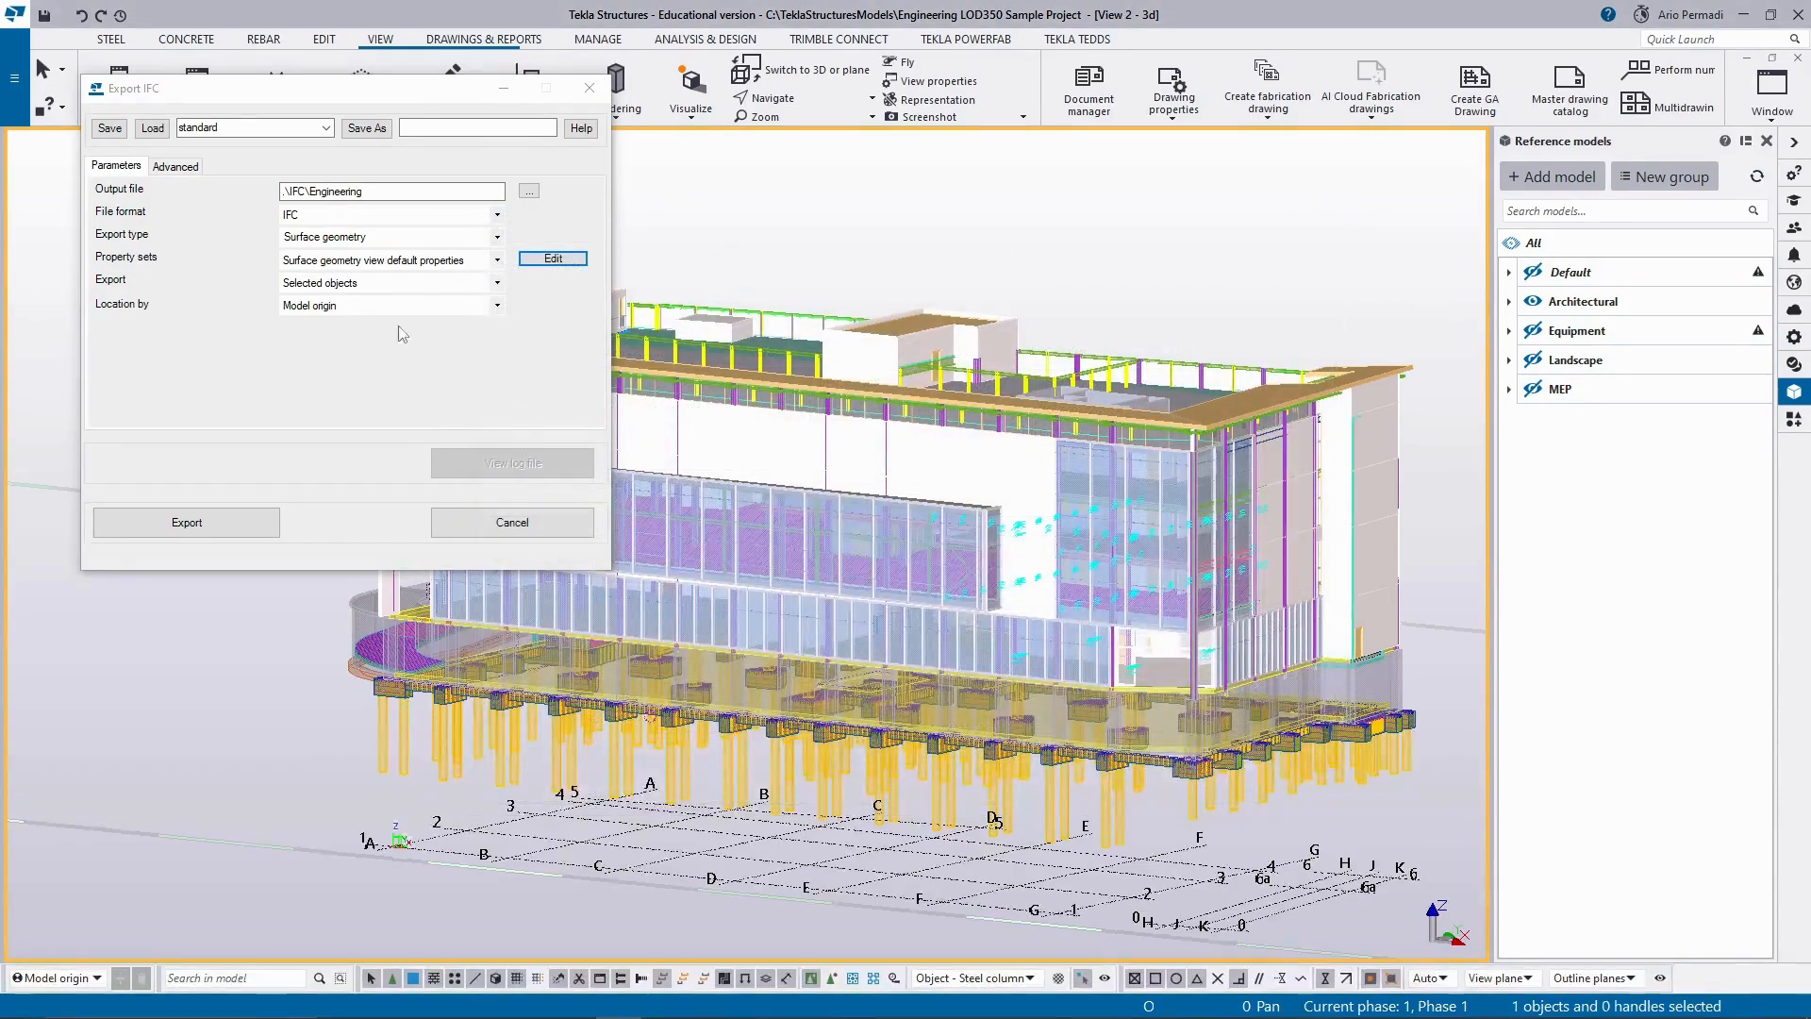
Set the IFC export to the Coordination view 2.0 type, covering all objects and located by model origin.
left_click(462, 237)
left_click(422, 260)
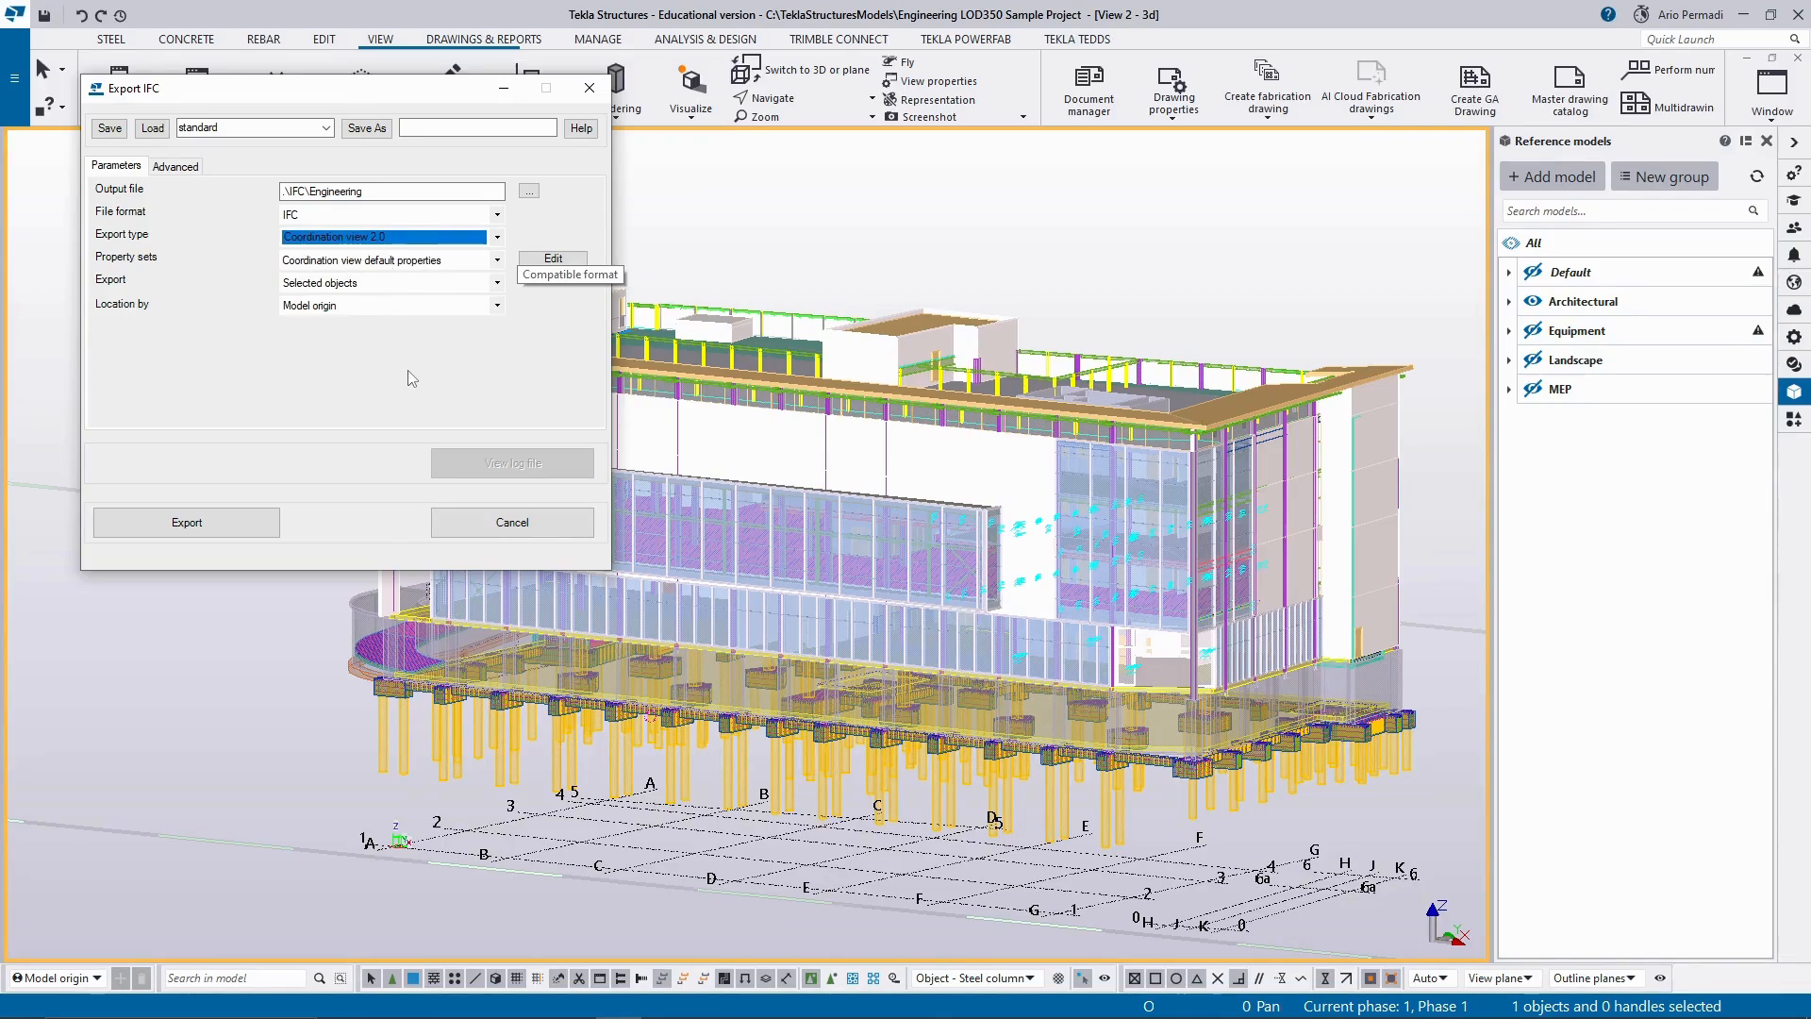
left_click(388, 283)
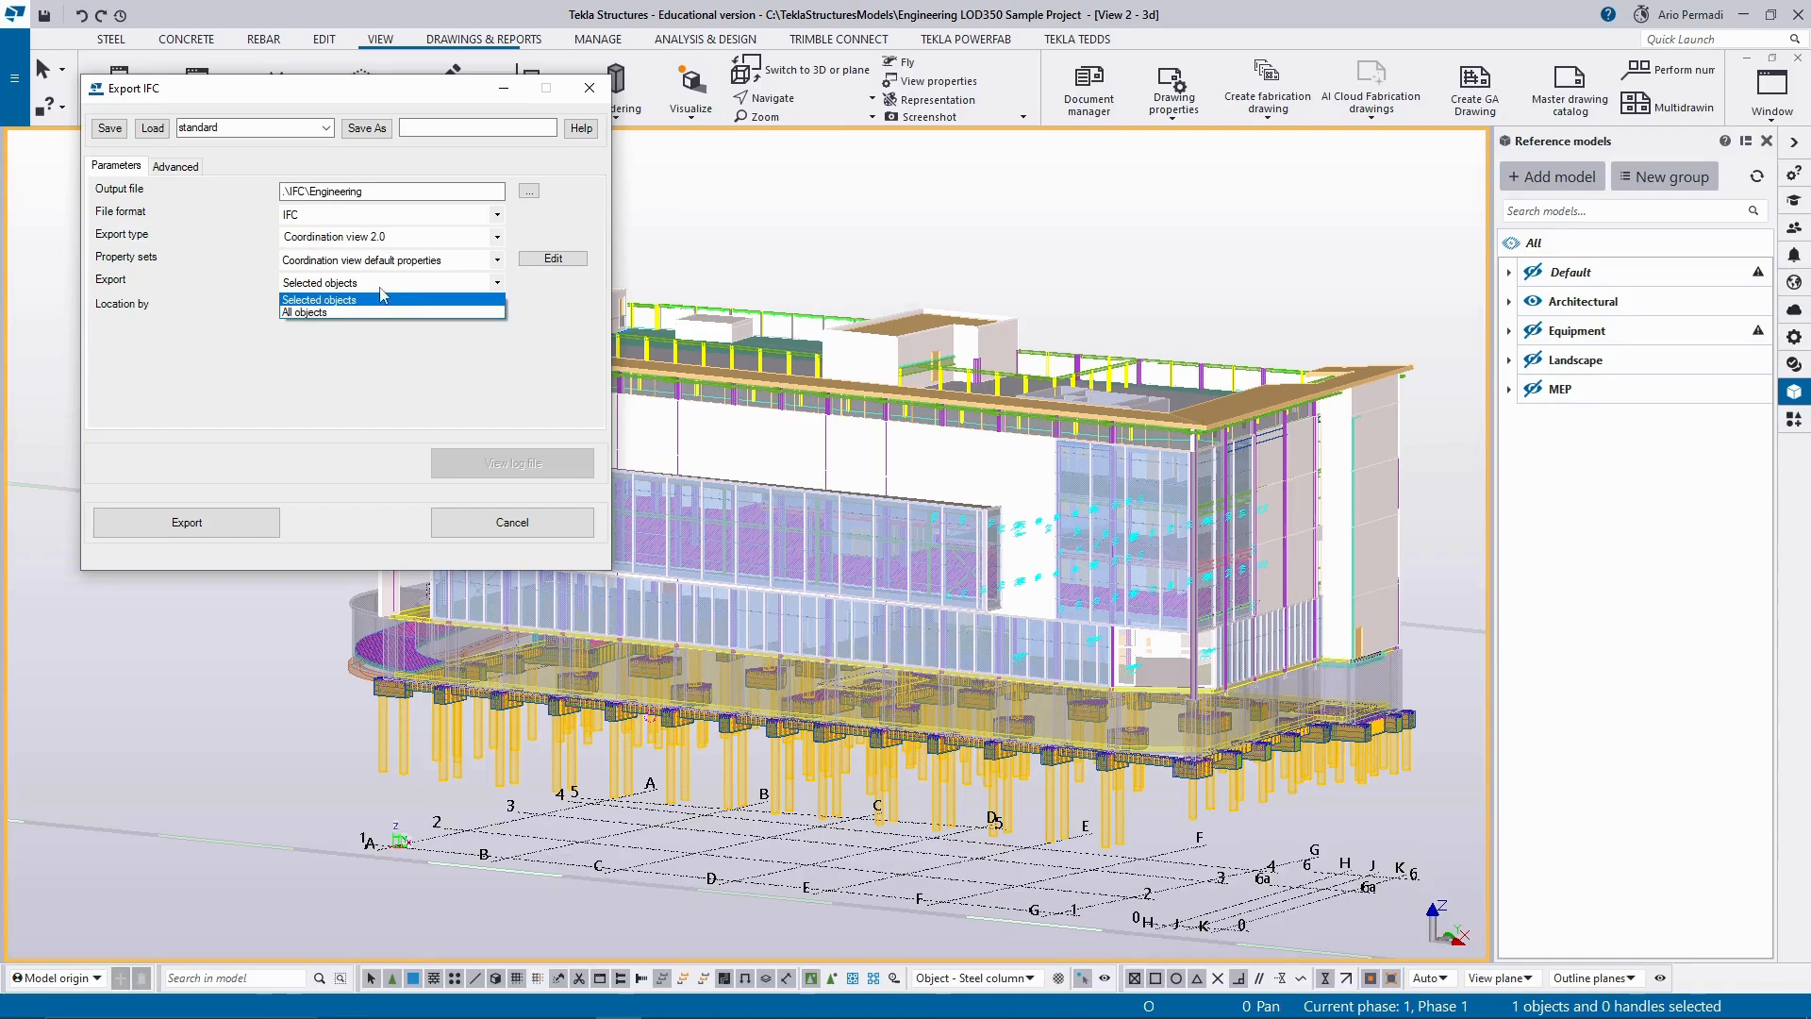
left_click(382, 295)
left_click(401, 286)
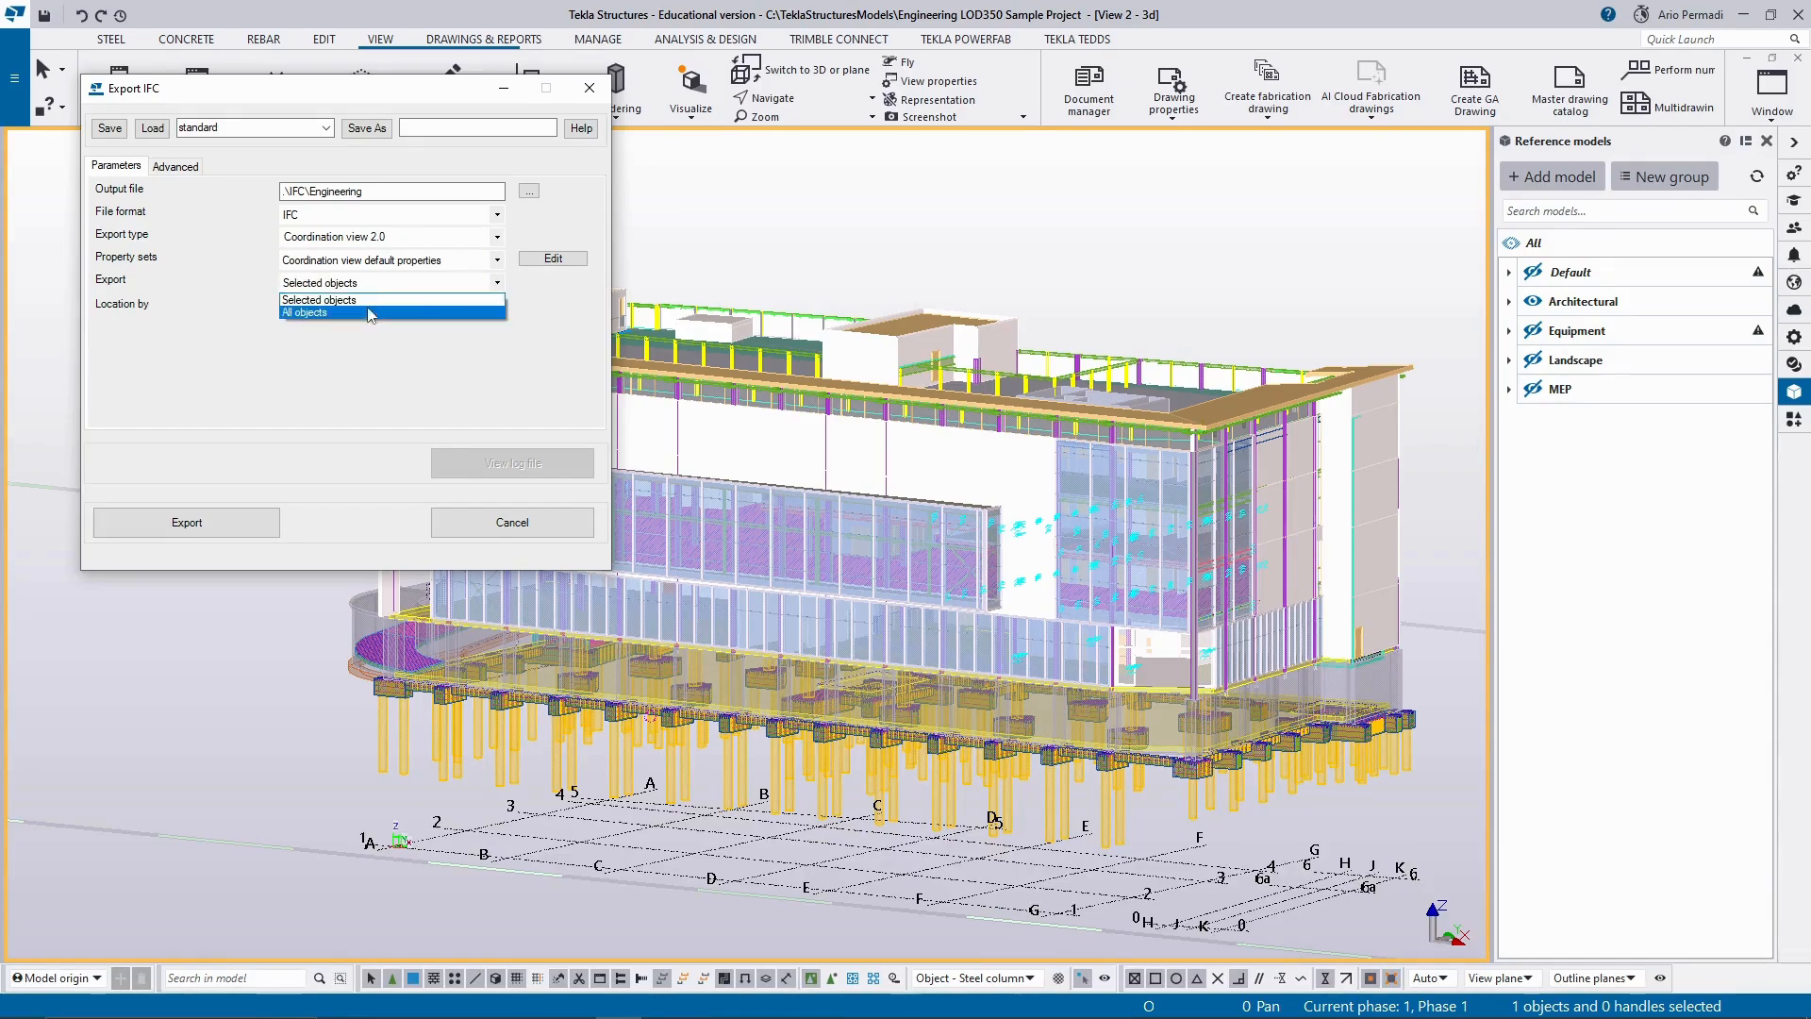
left_click(370, 314)
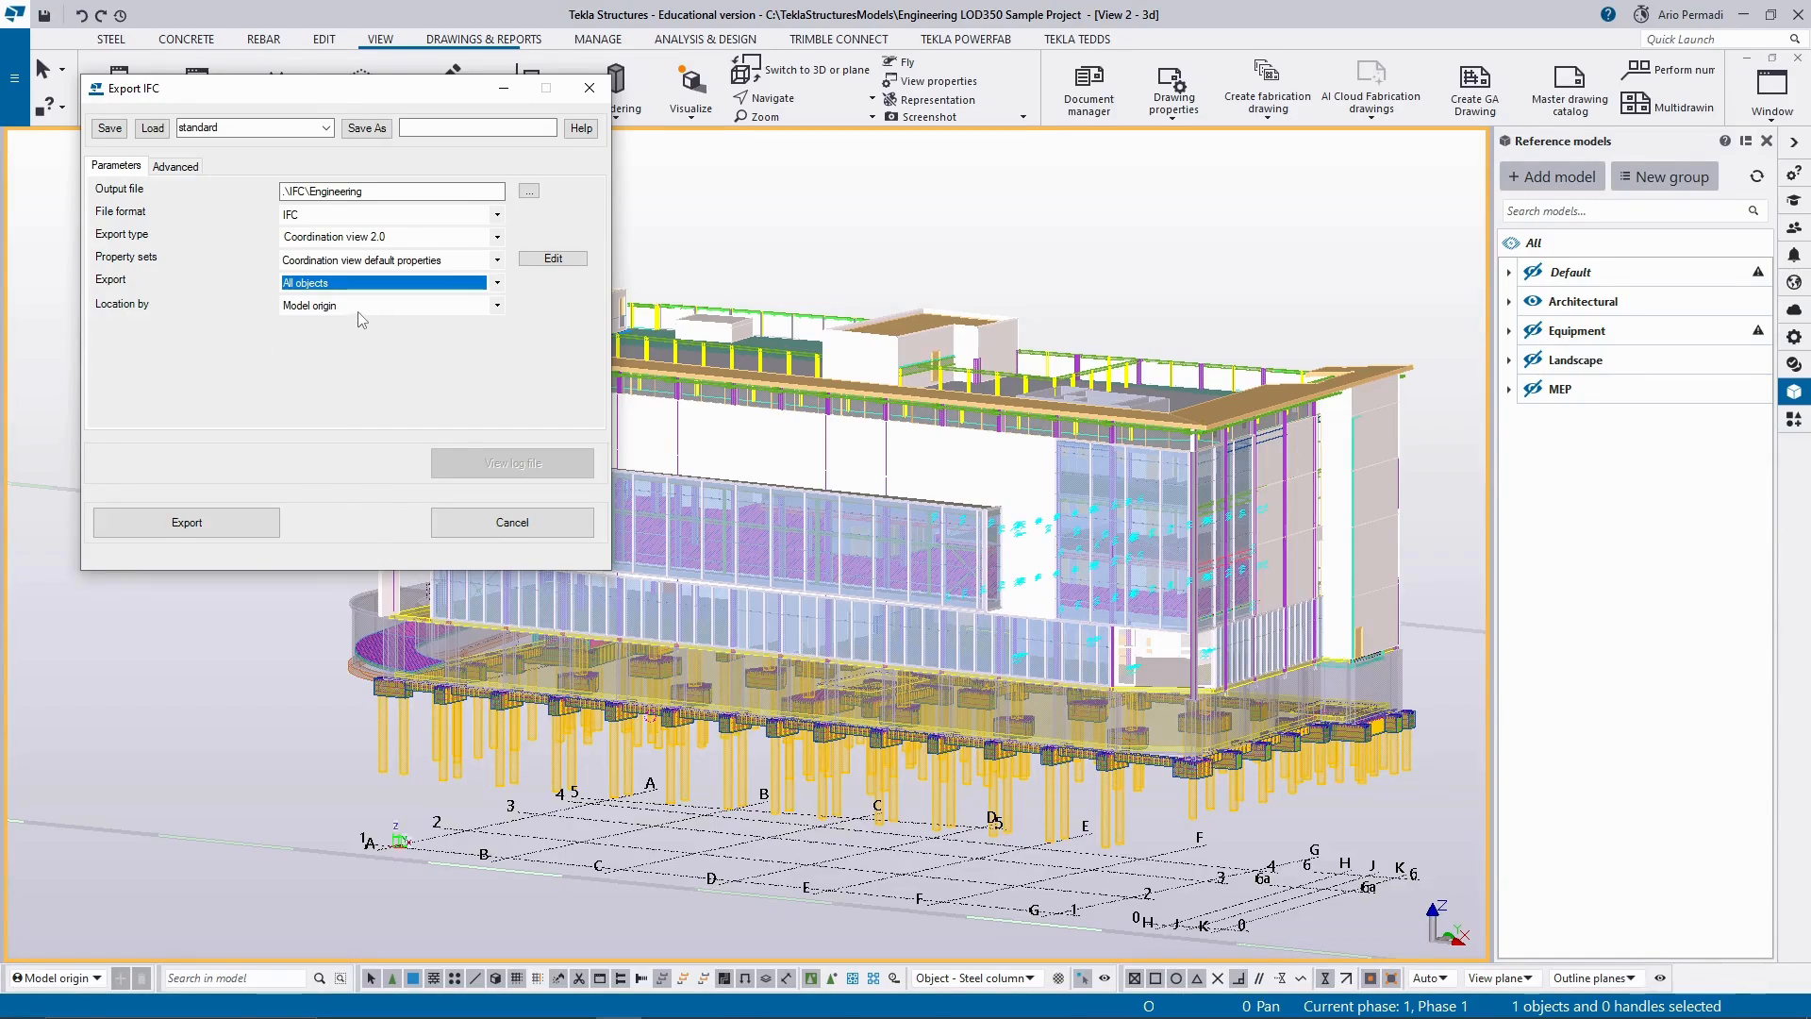
left_click(359, 308)
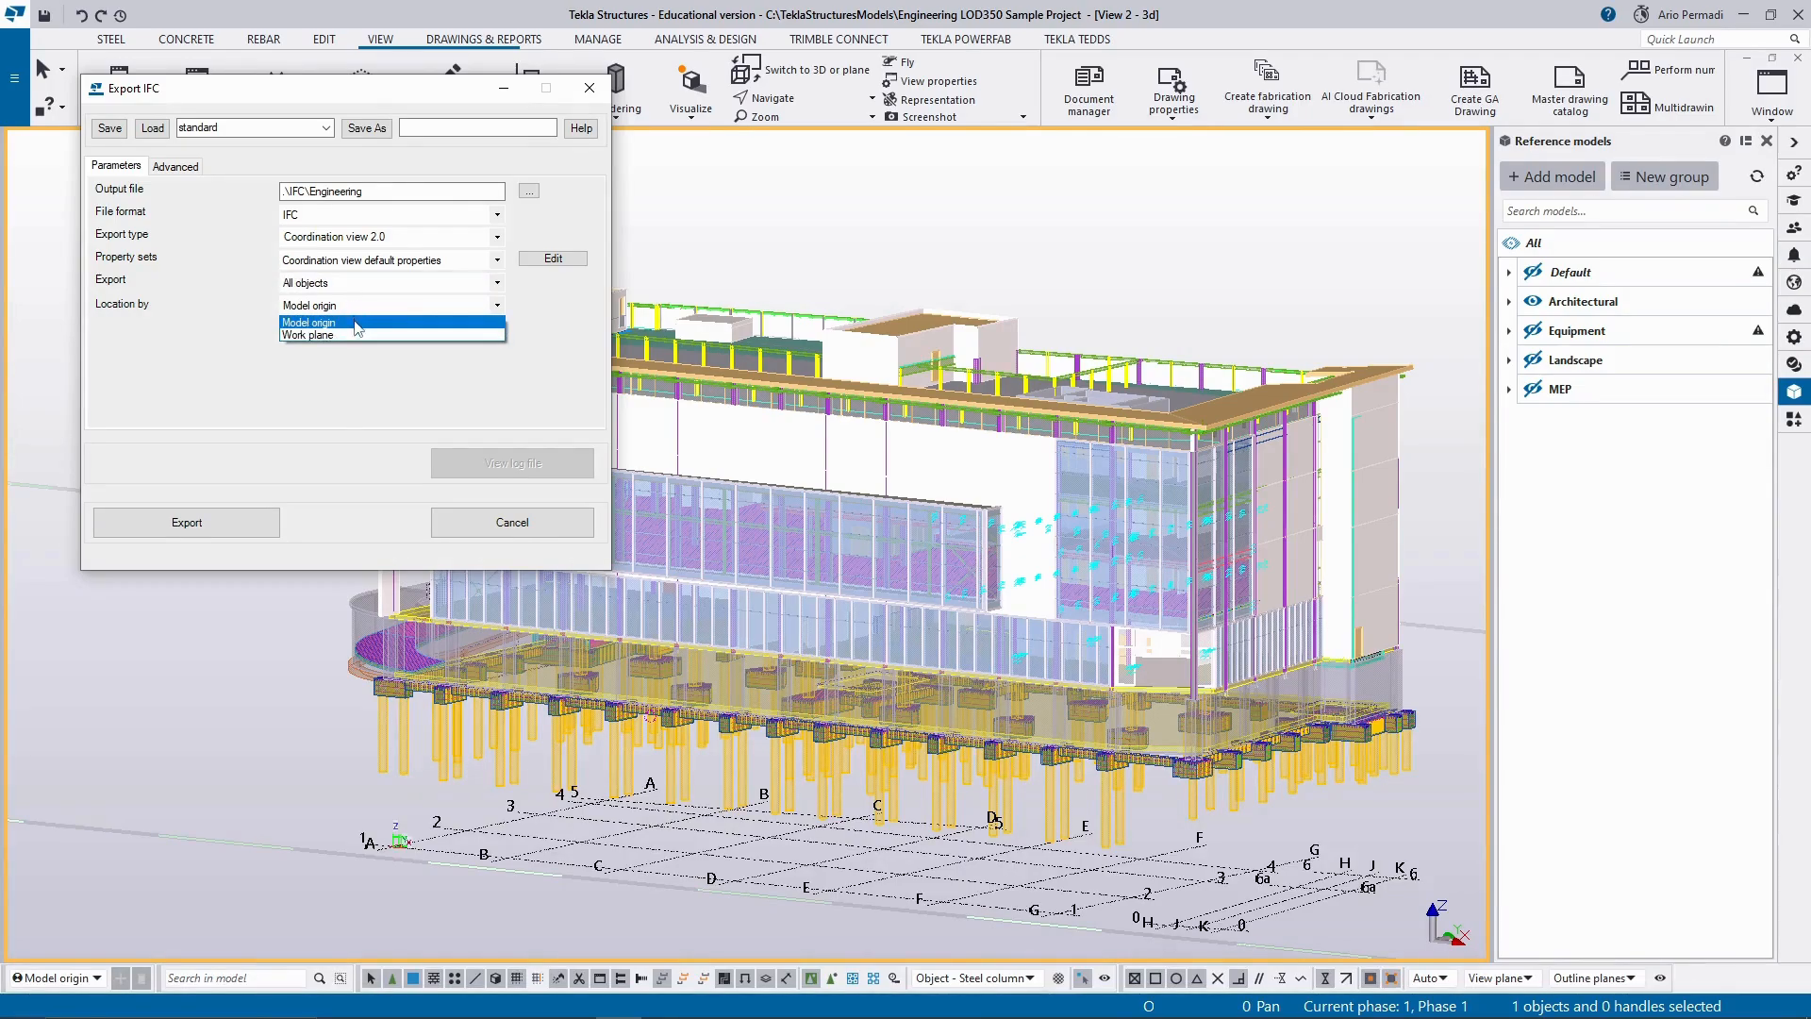
left_click(376, 316)
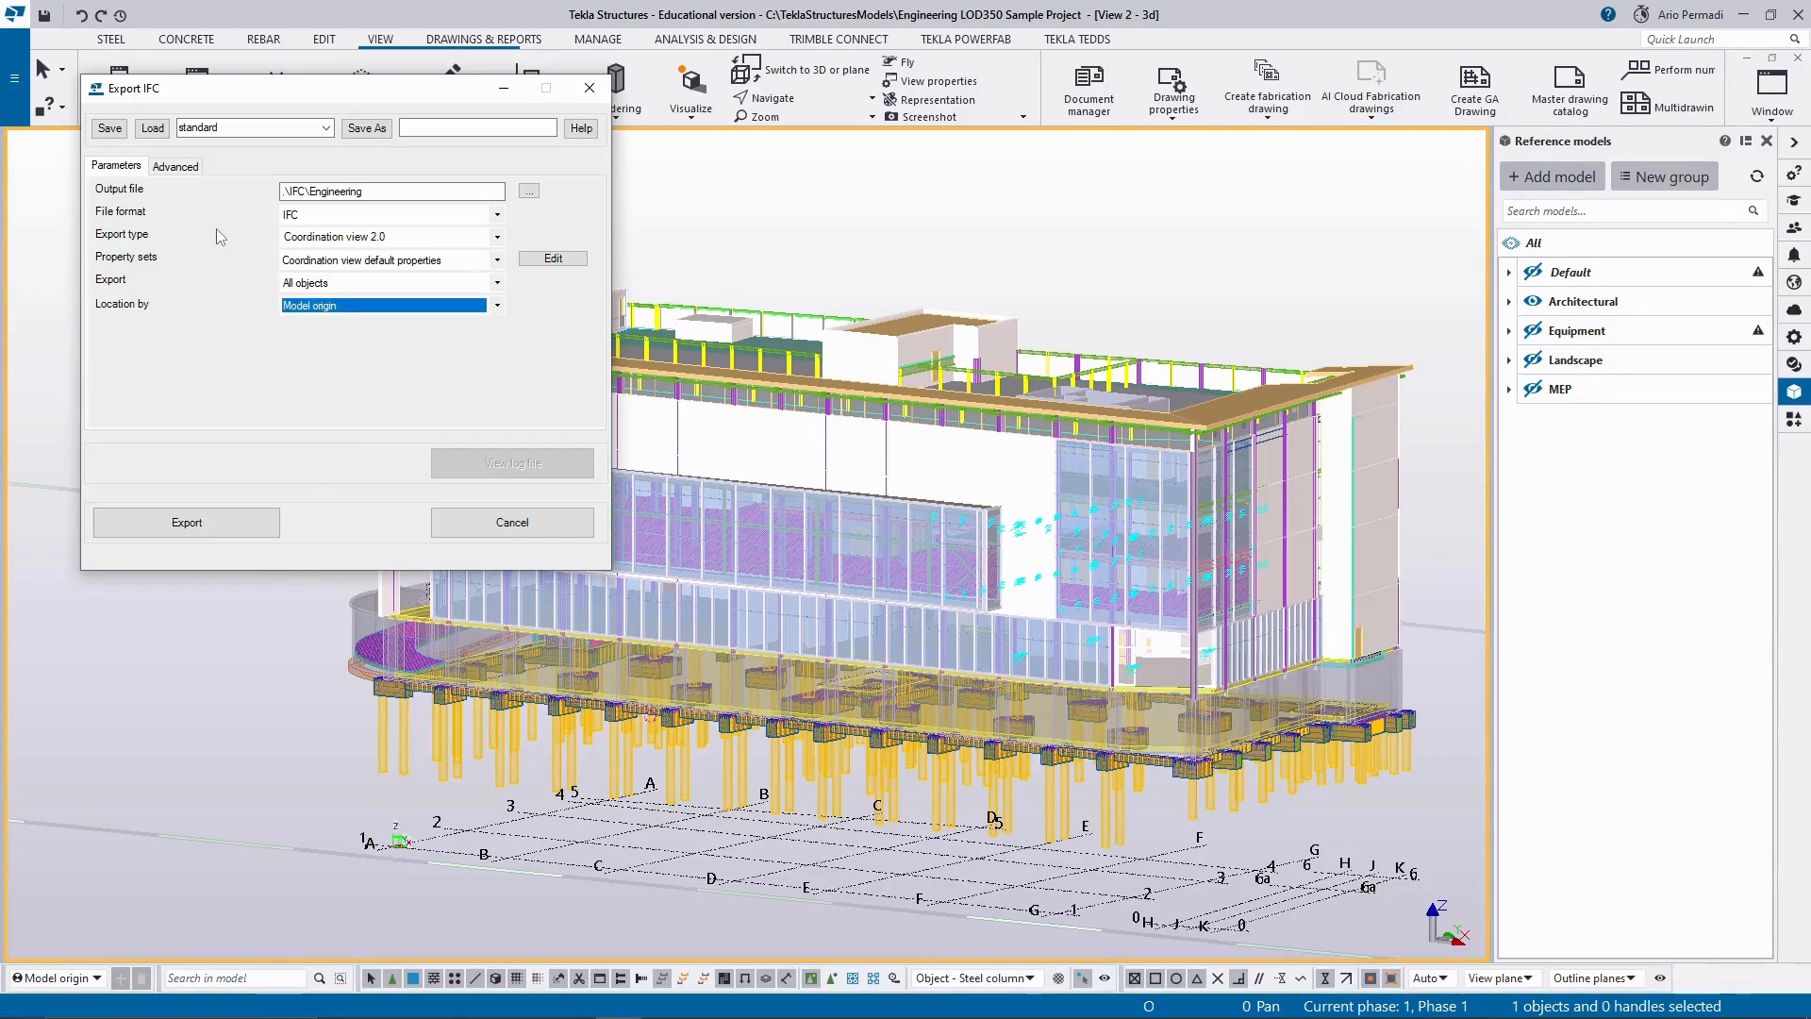
Check the advanced object type options, export the model to IFC and close the export settings.
left_click(179, 167)
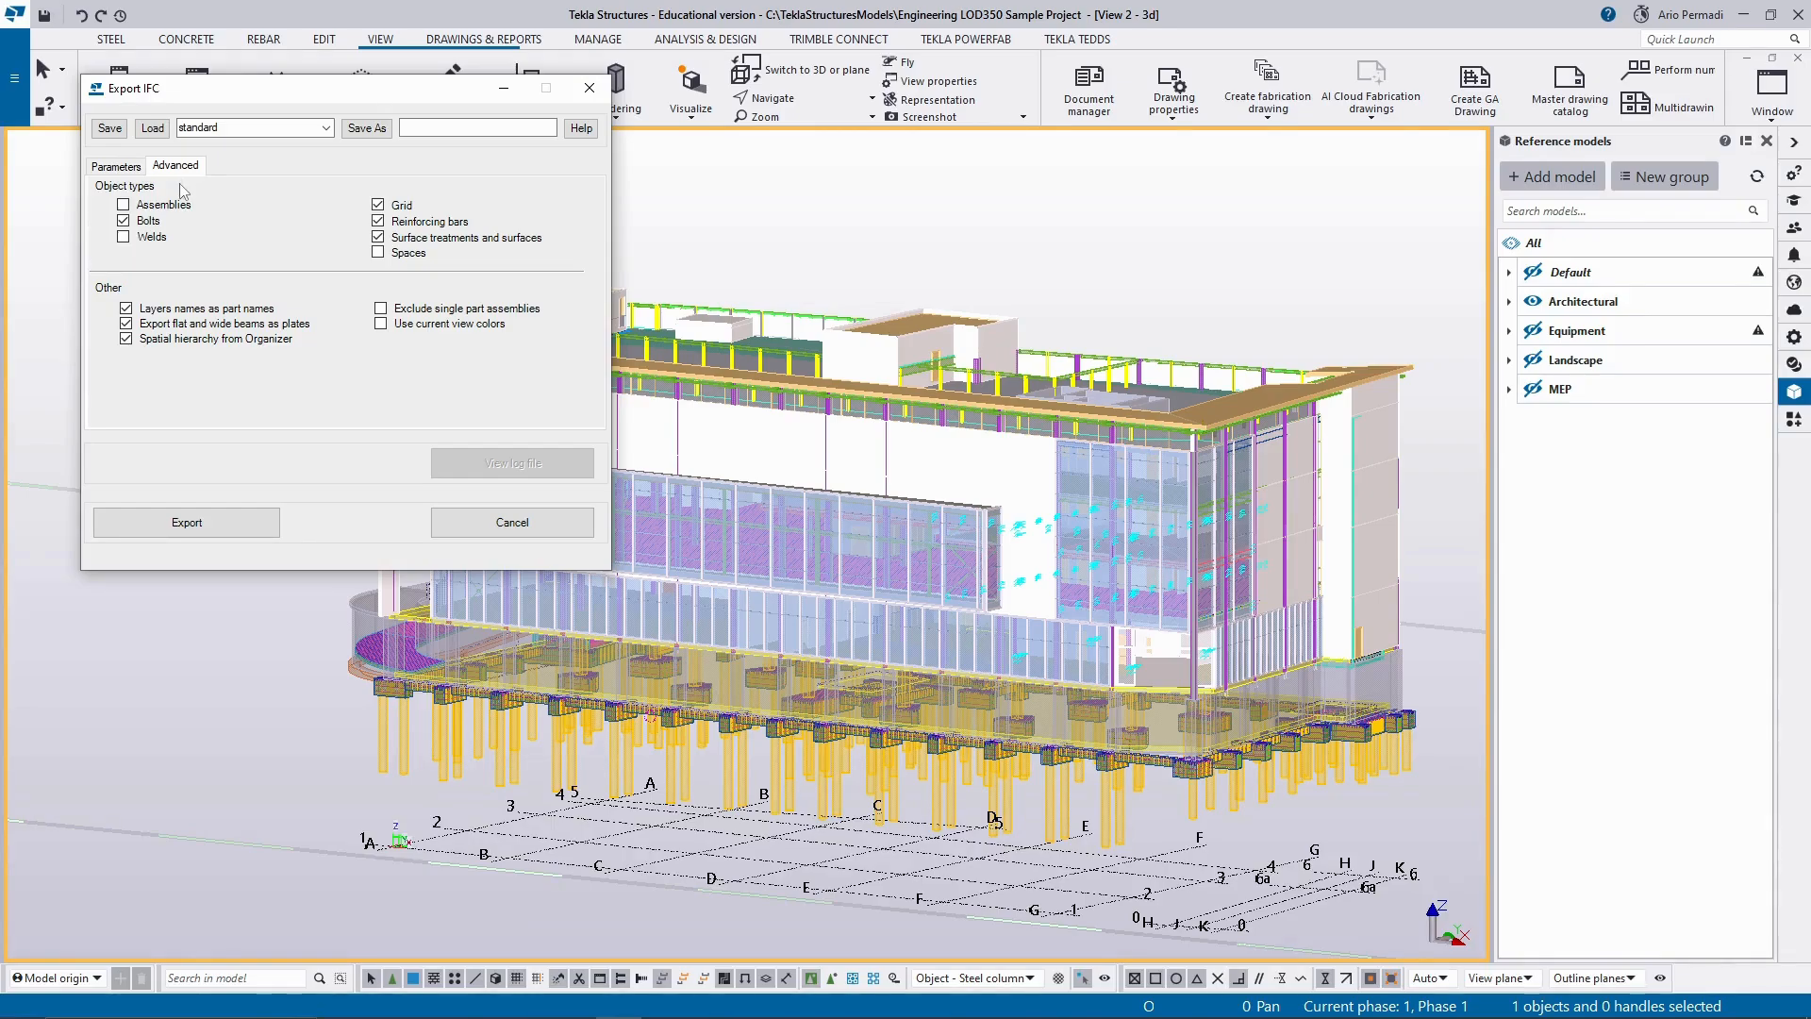
left_click(140, 168)
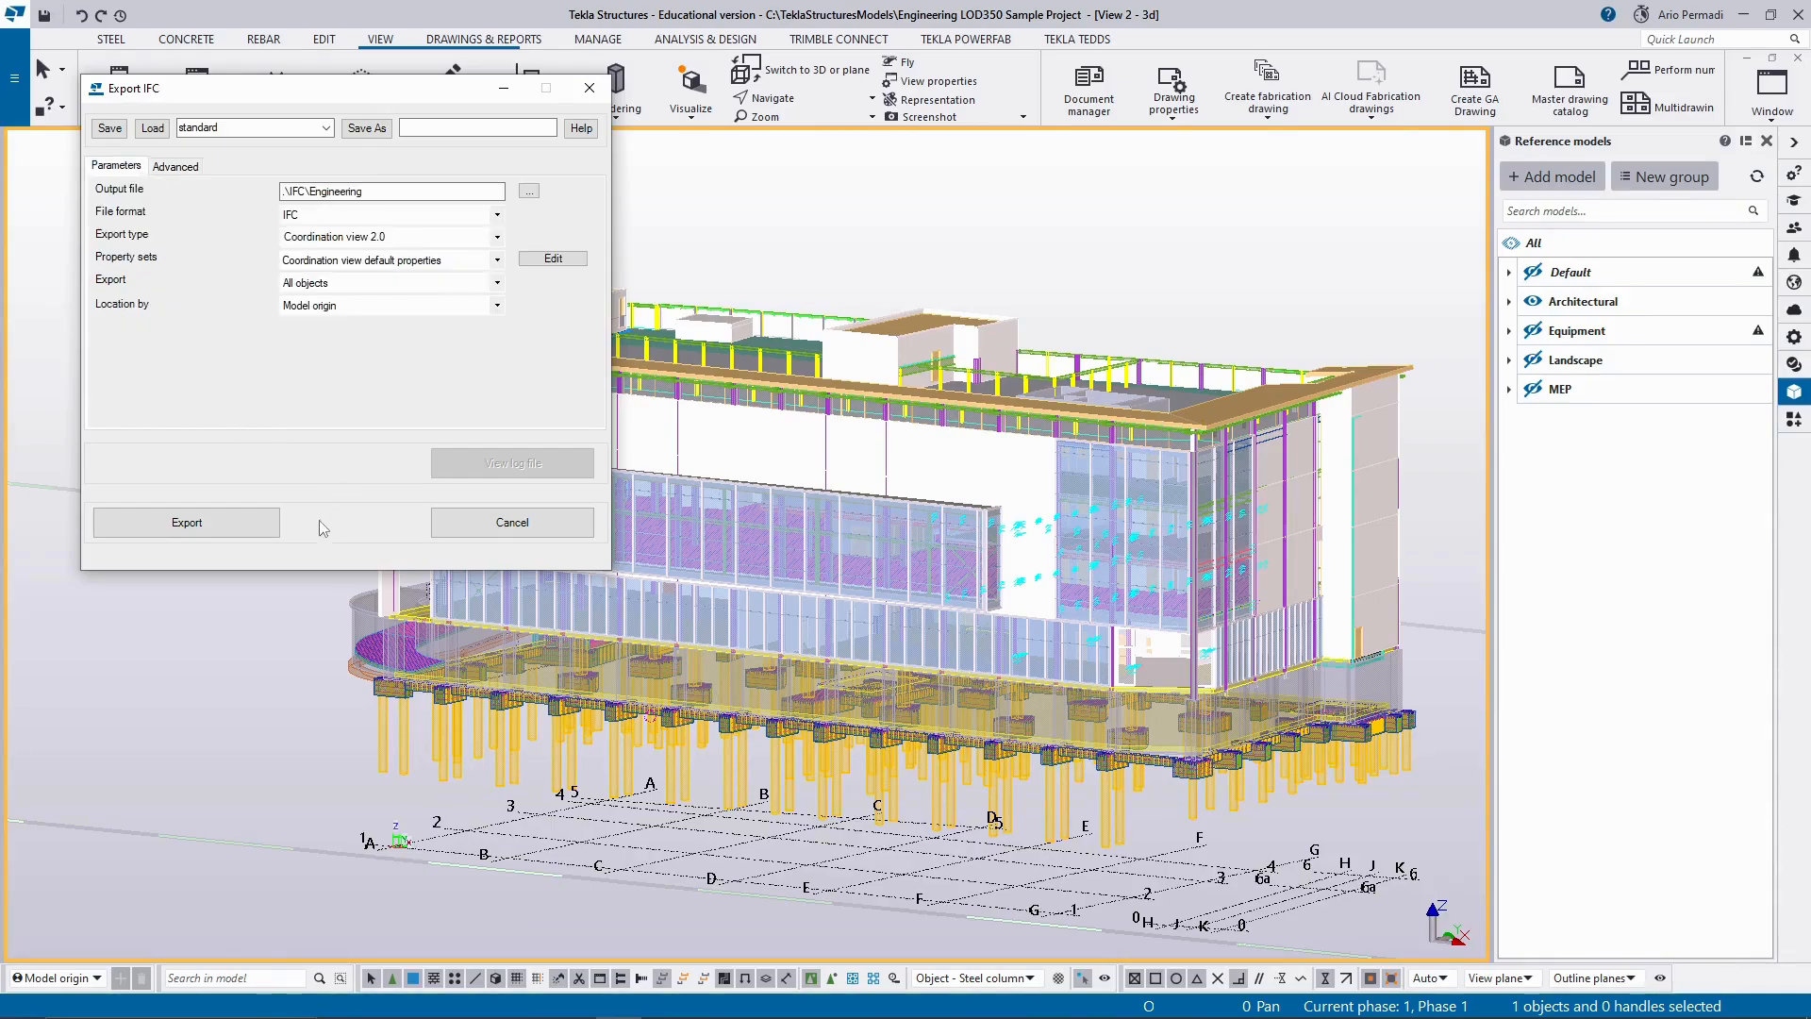
left_click(261, 521)
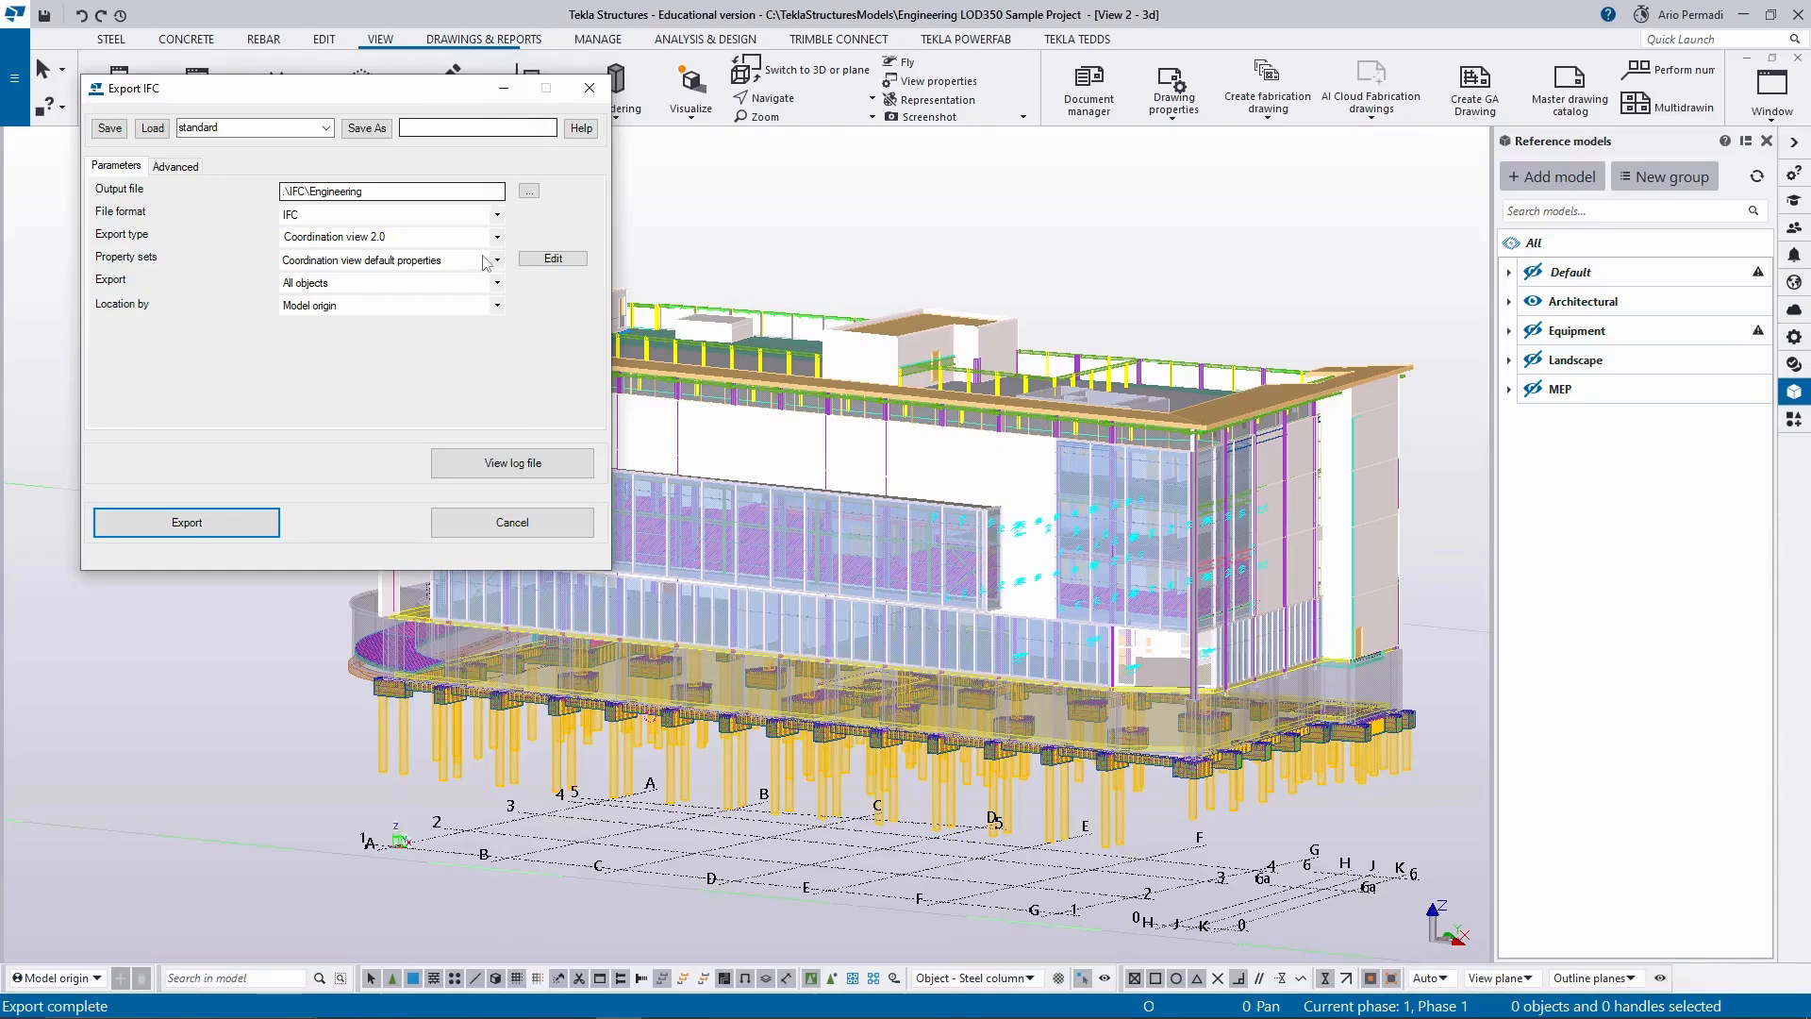
left_click(594, 94)
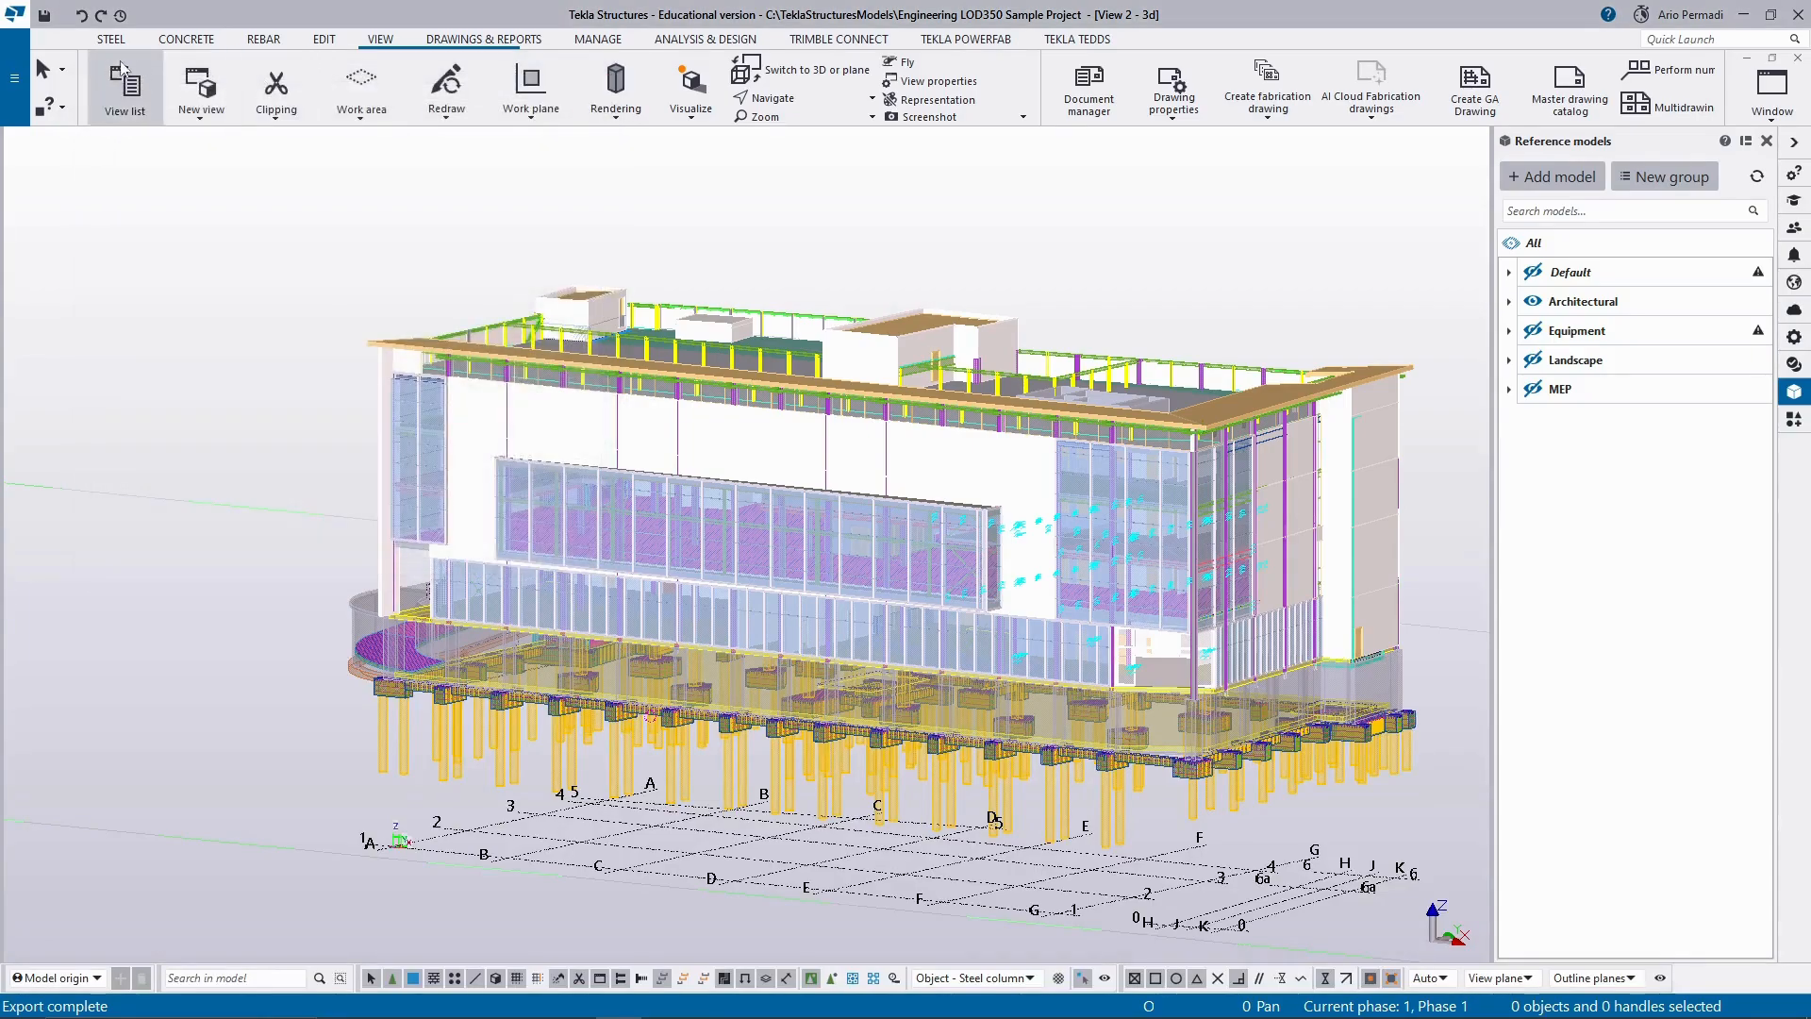
Open the model folder and check the exported Engineering IFC file in its IFC subfolder.
left_click(15, 77)
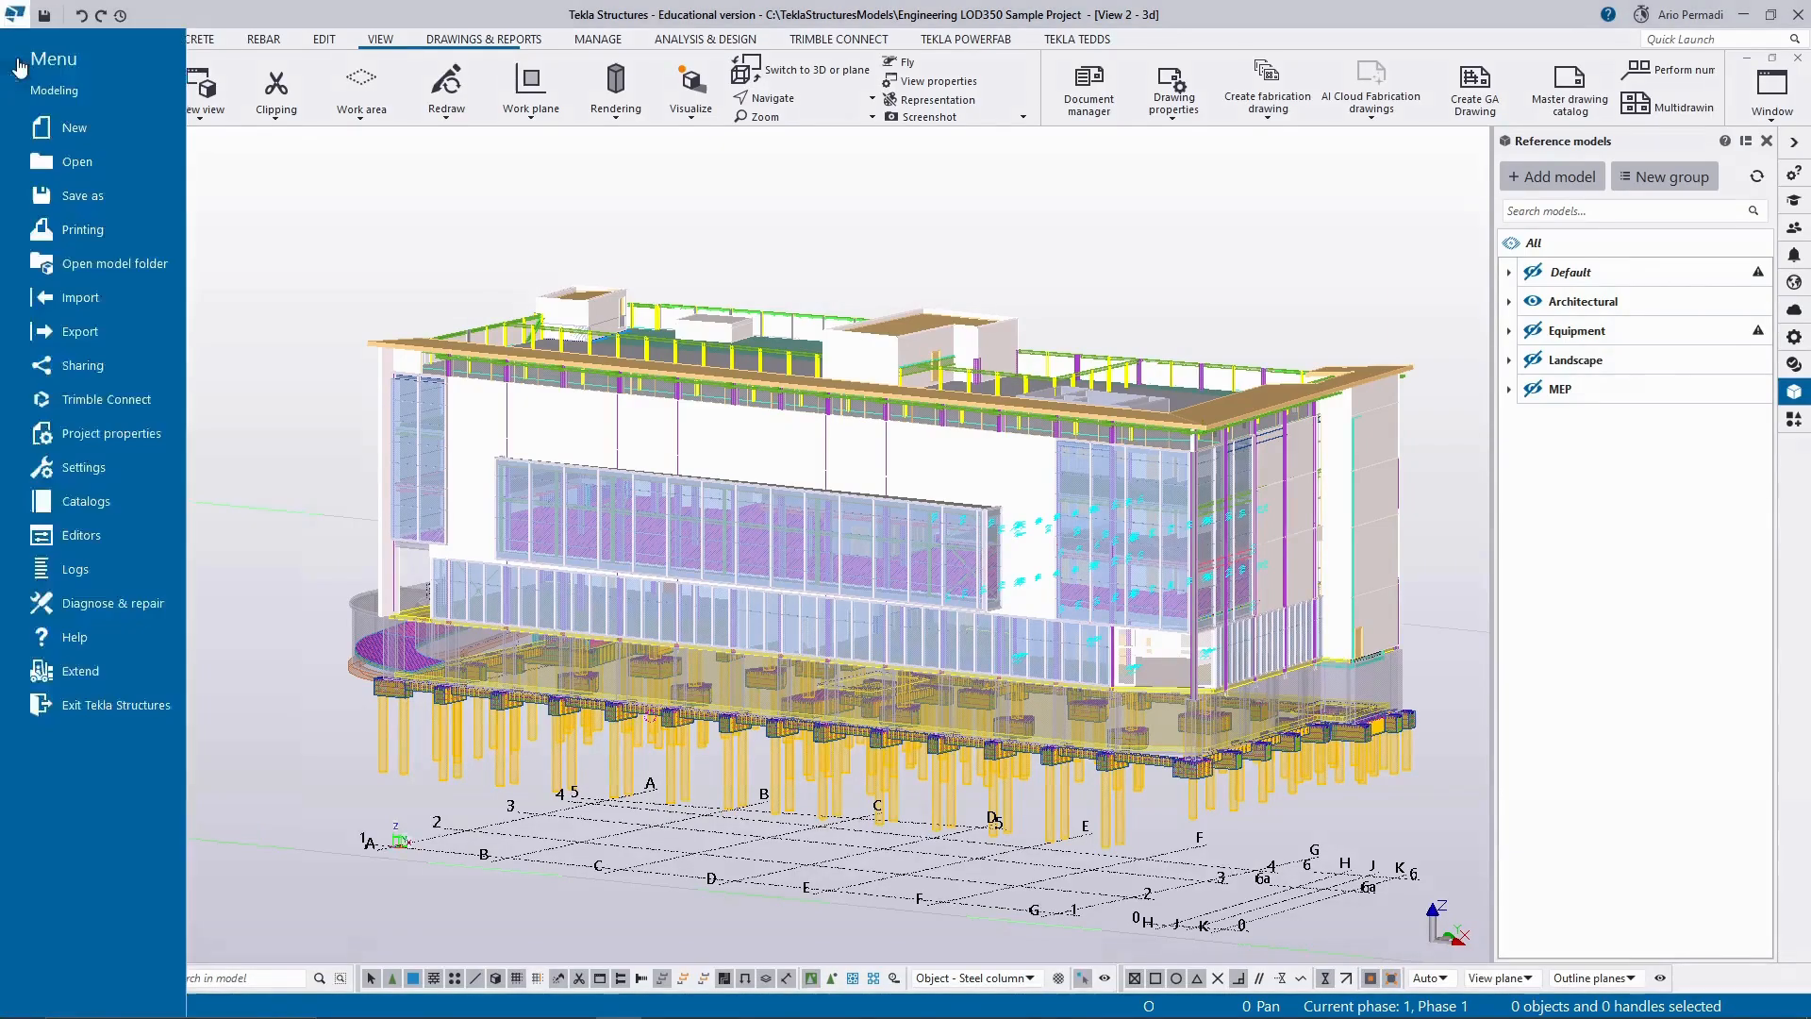
left_click(177, 255)
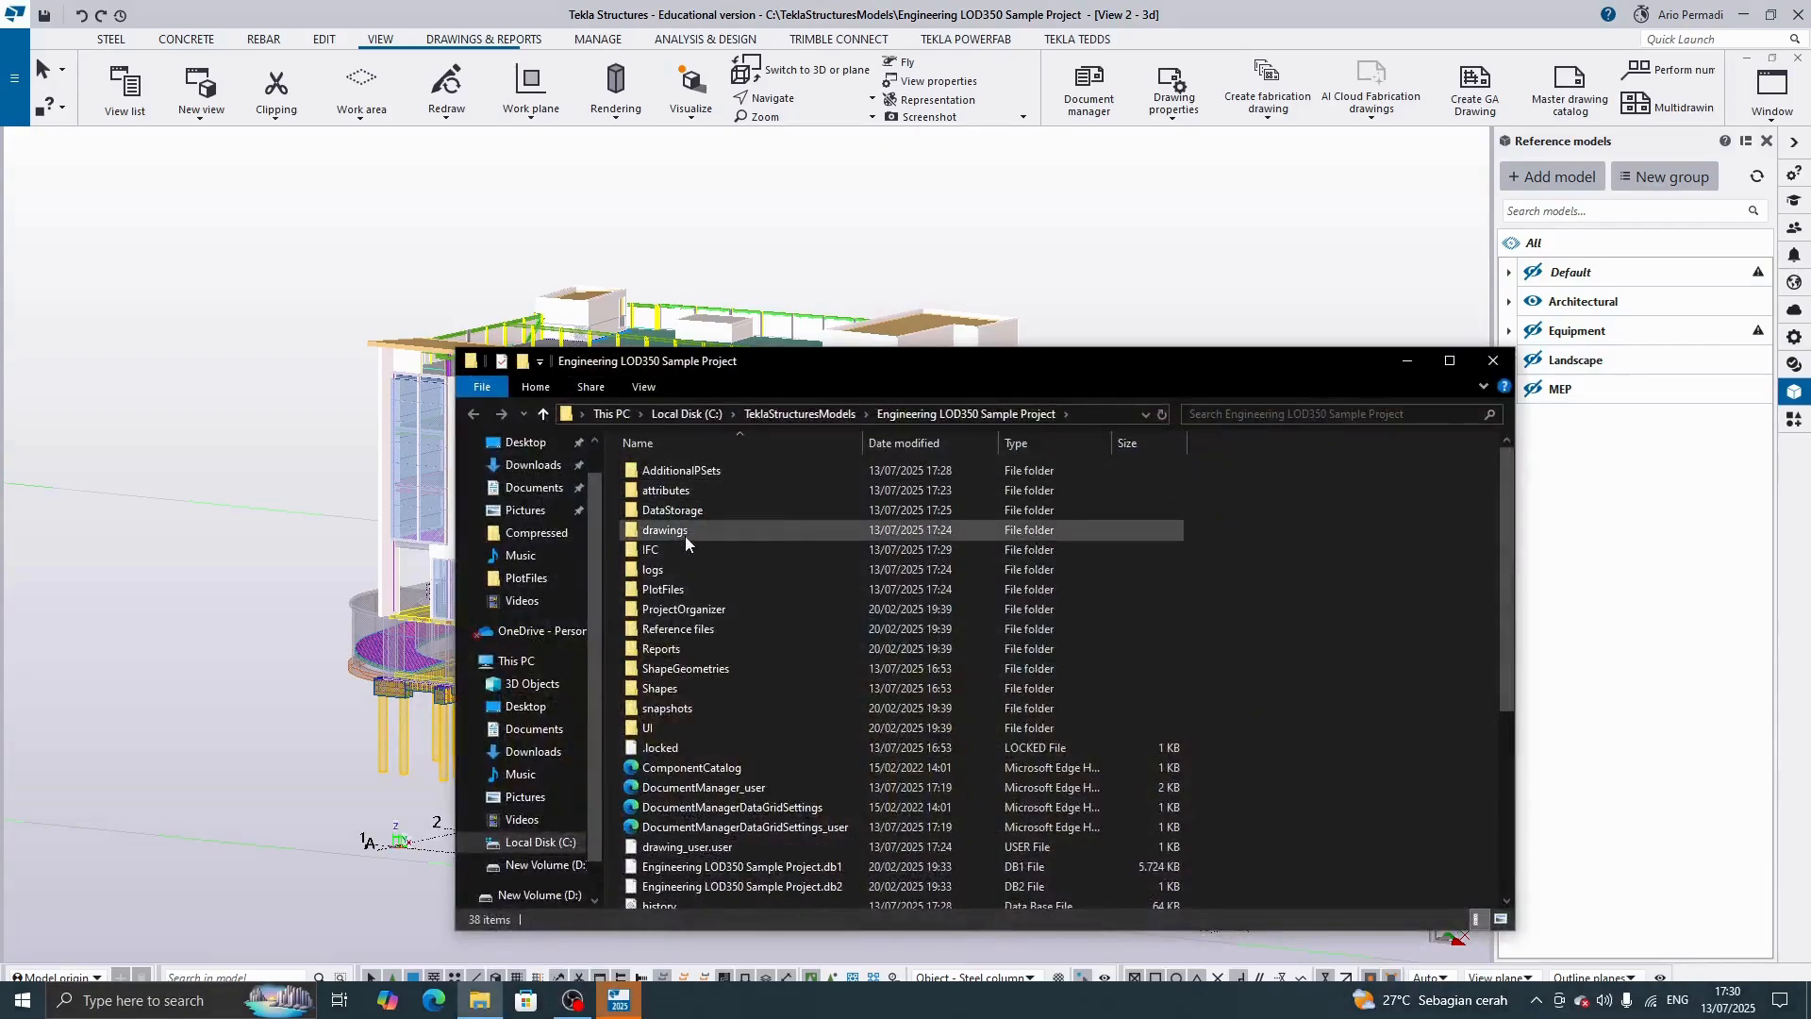
double_click(692, 548)
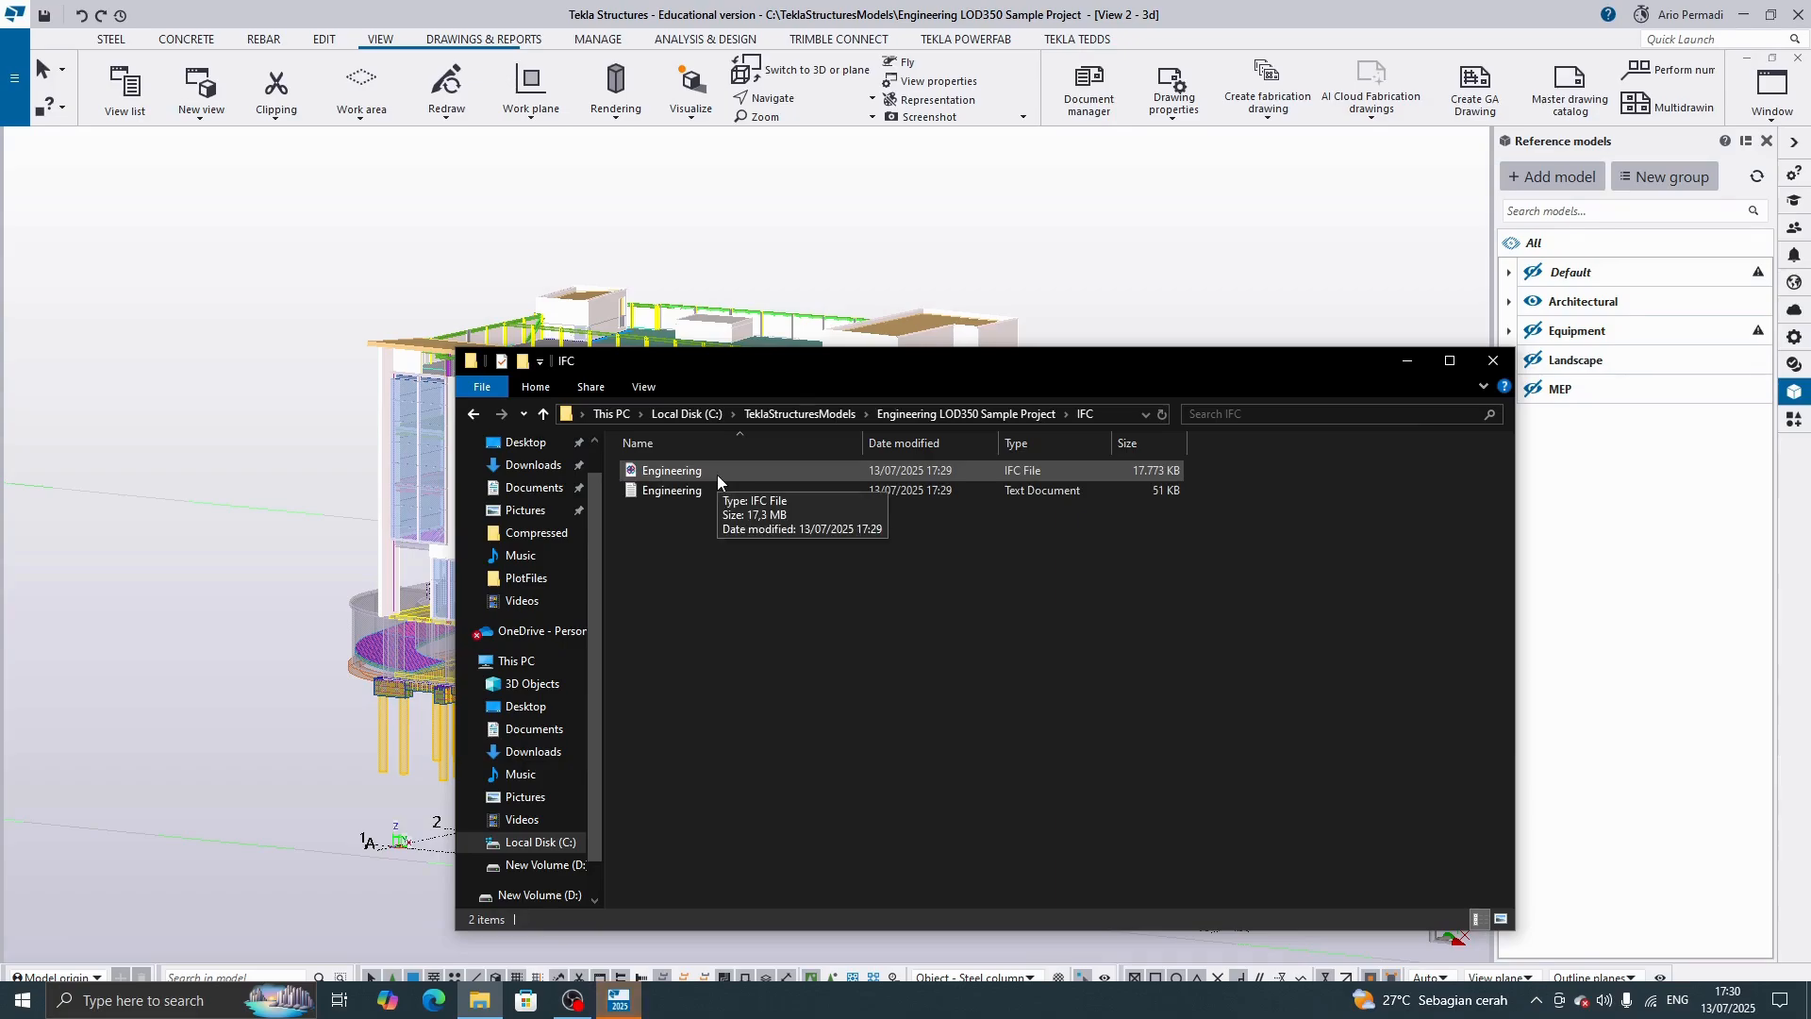
left_click(716, 474)
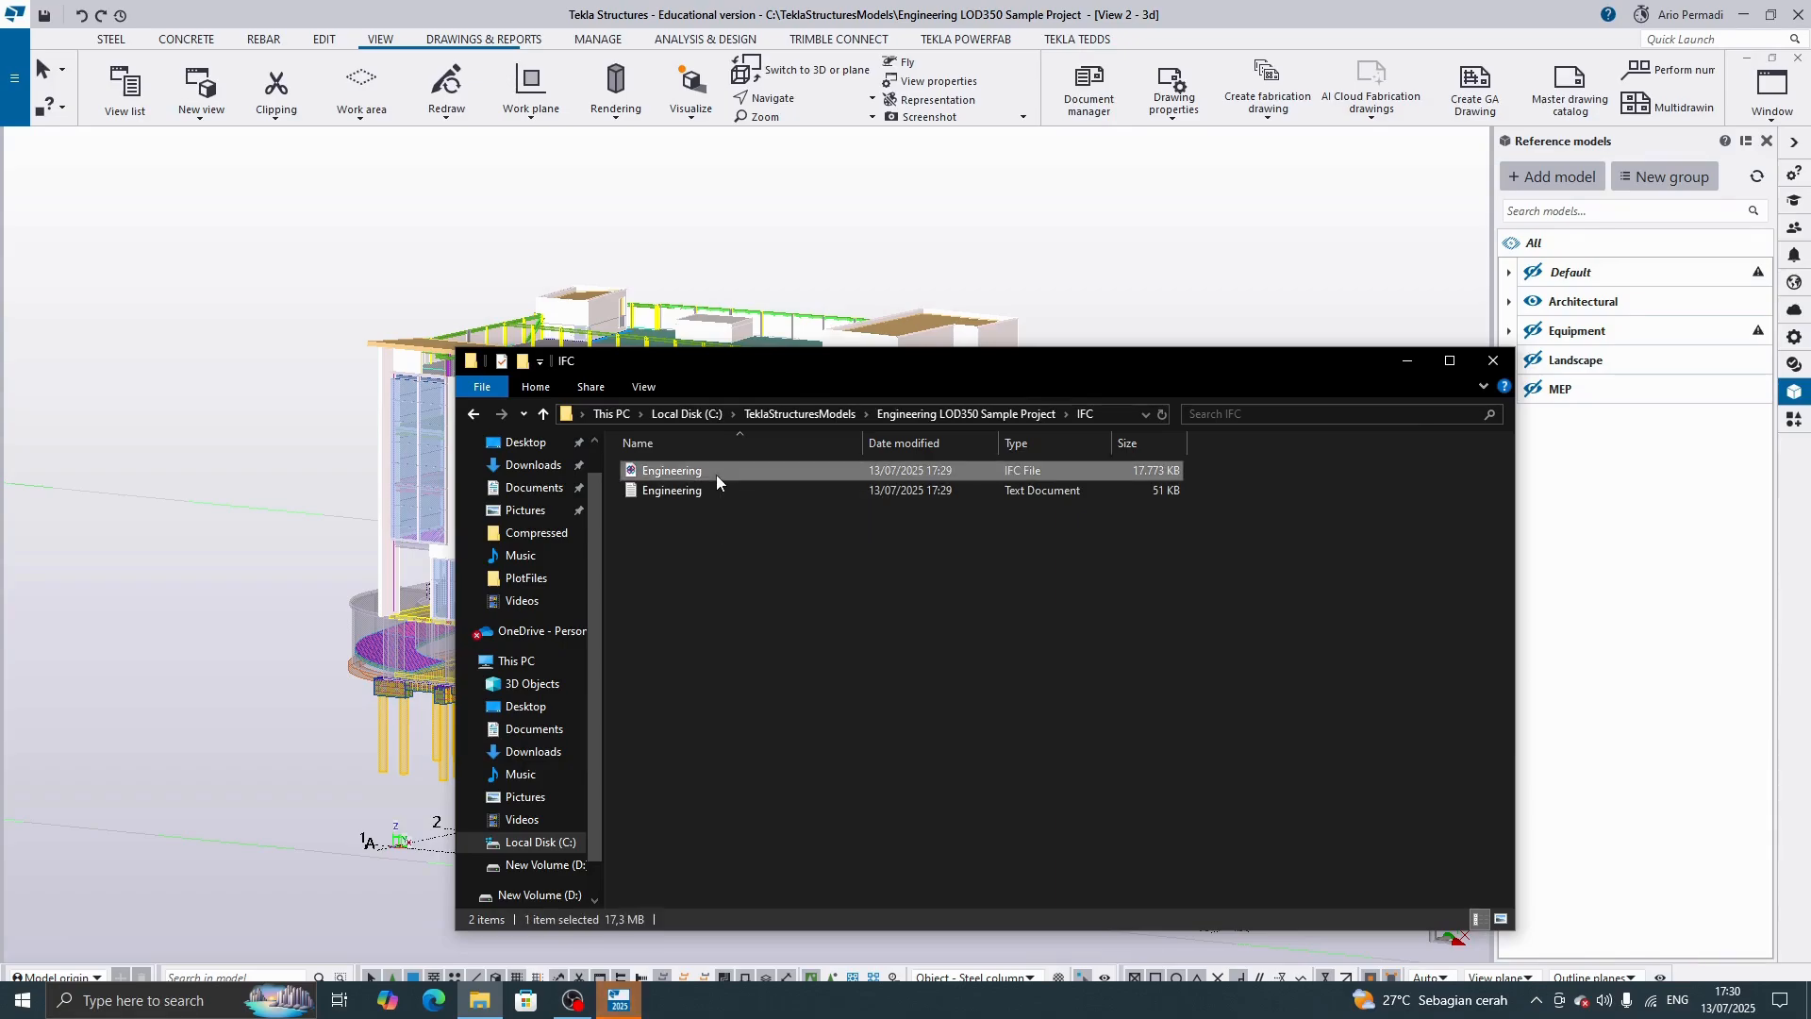
right_click(716, 474)
left_click(739, 534)
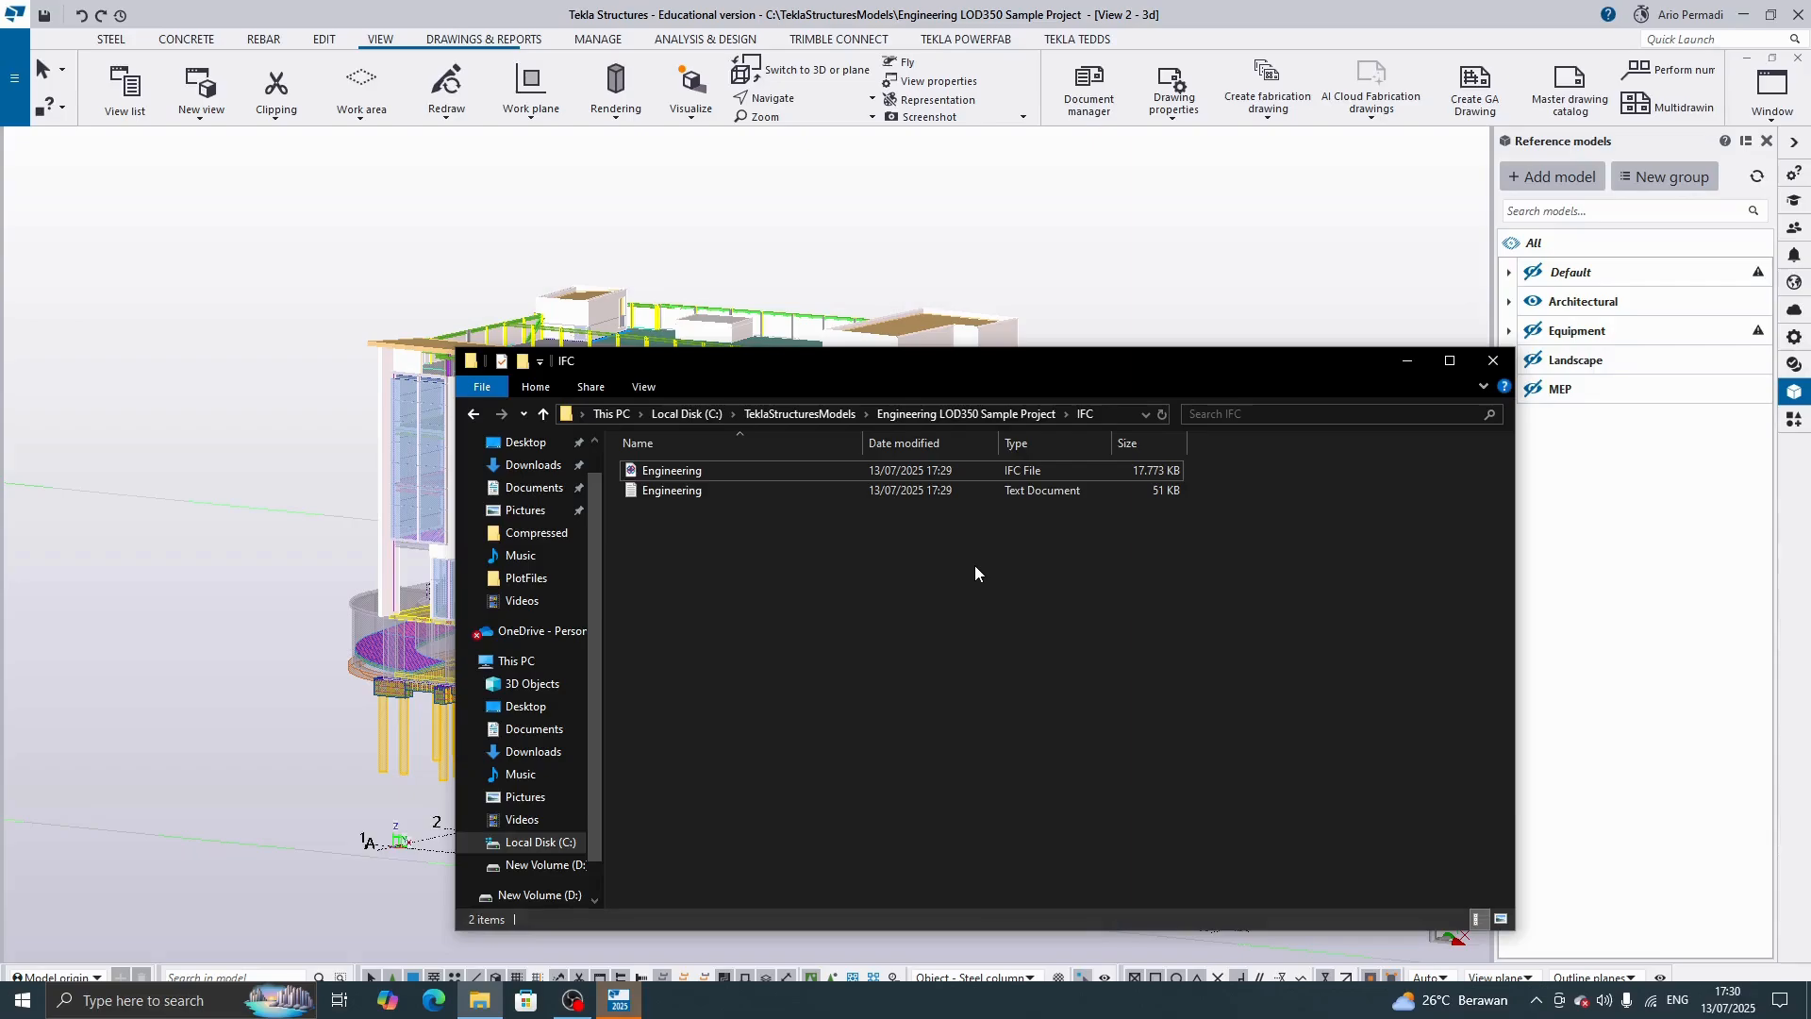
left_click(1493, 361)
Review the PDF file options and line properties for printing drawings, and close the print settings without printing.
scroll(1302, 528, "down", 3)
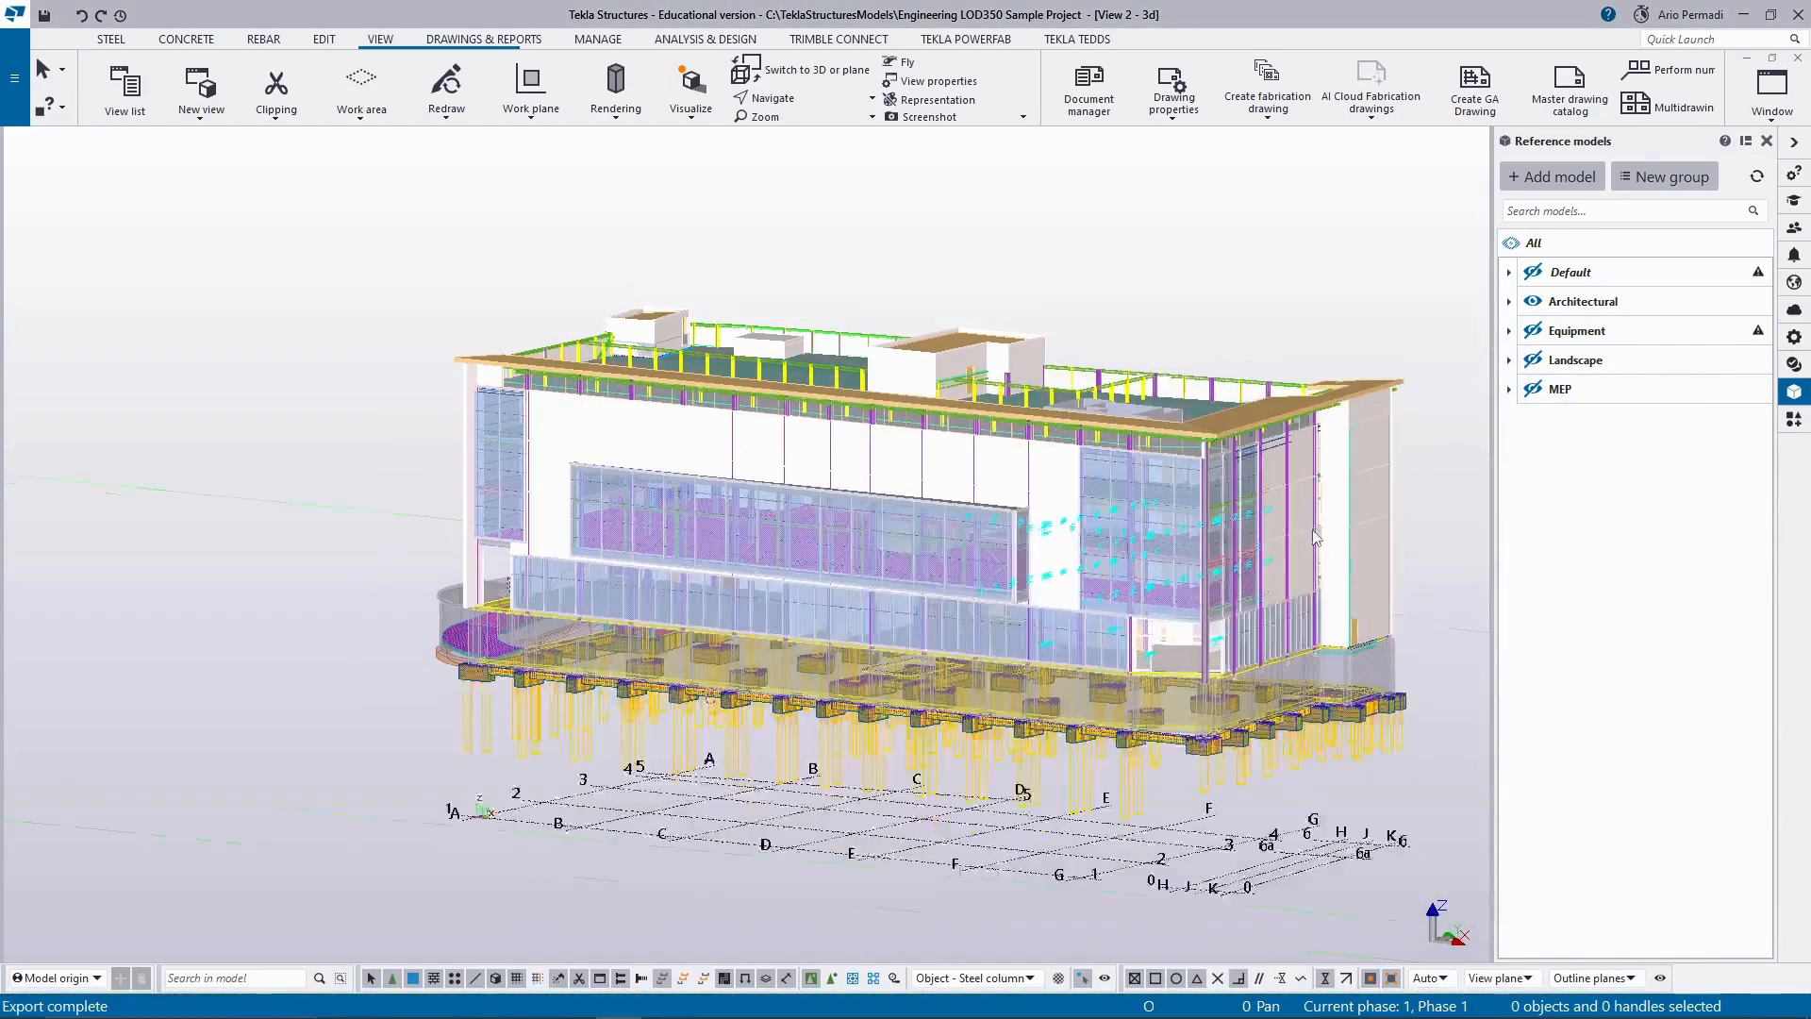
left_click(14, 79)
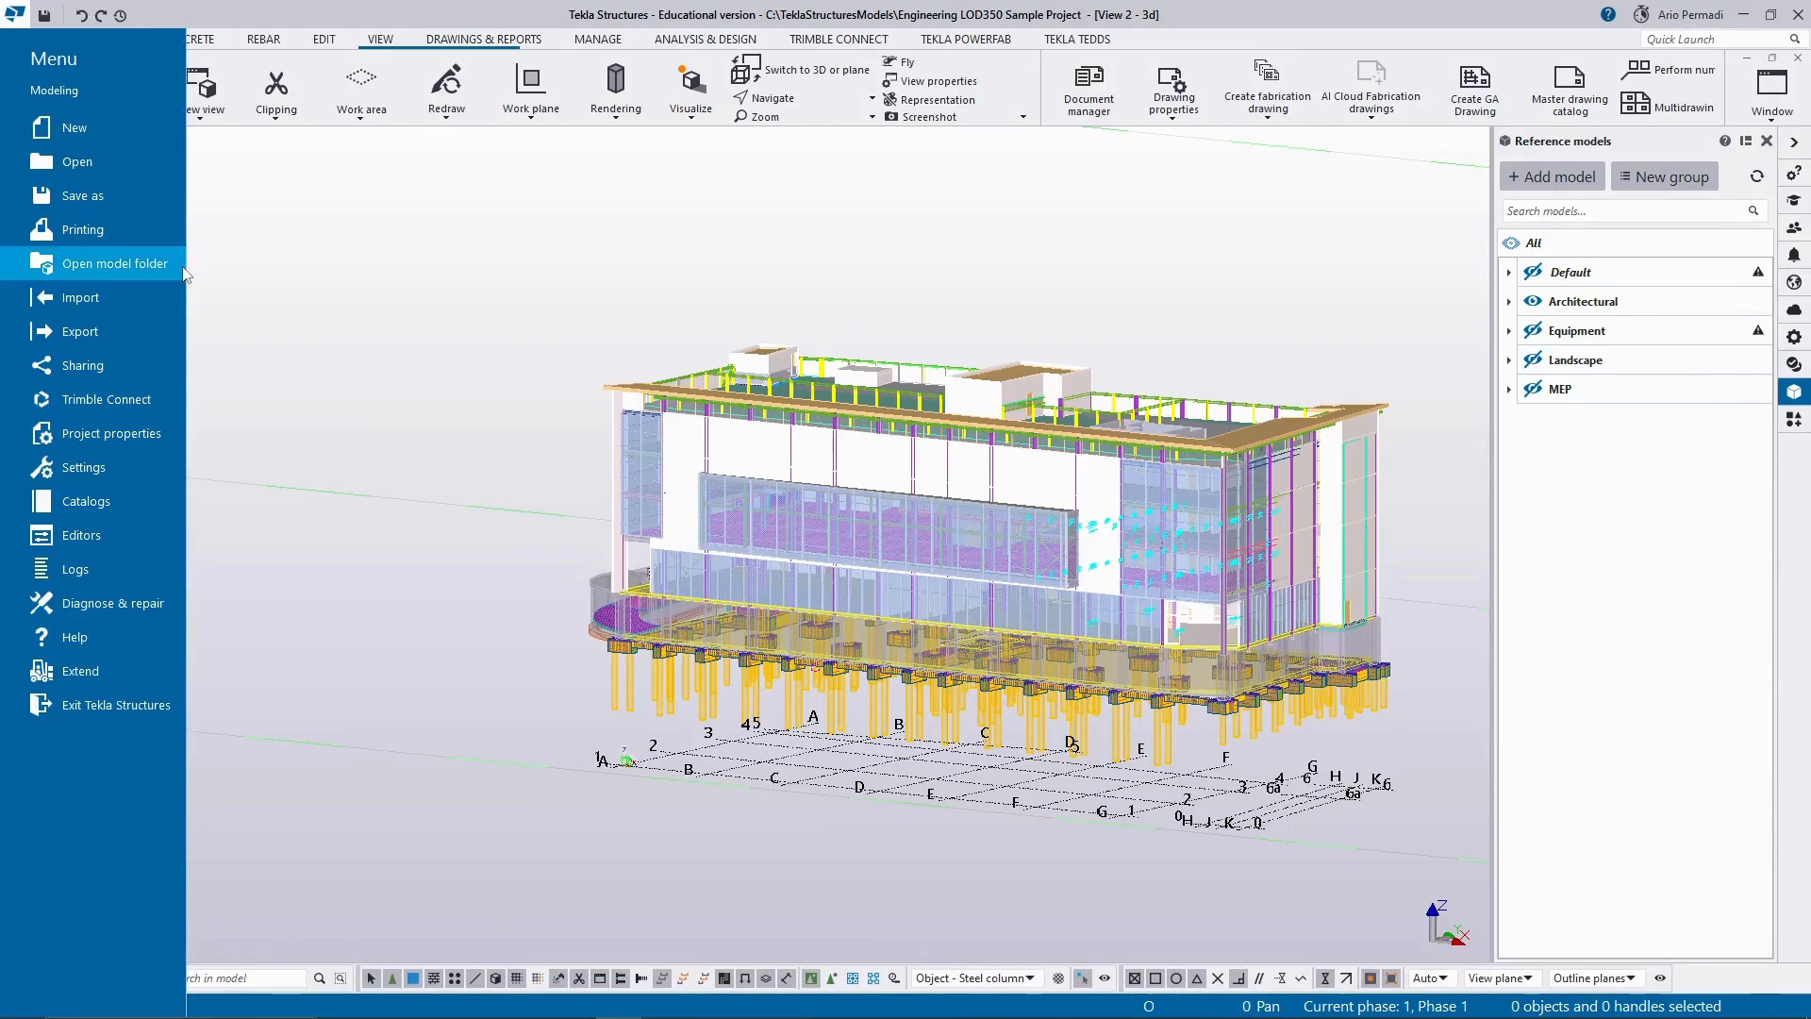
left_click(132, 234)
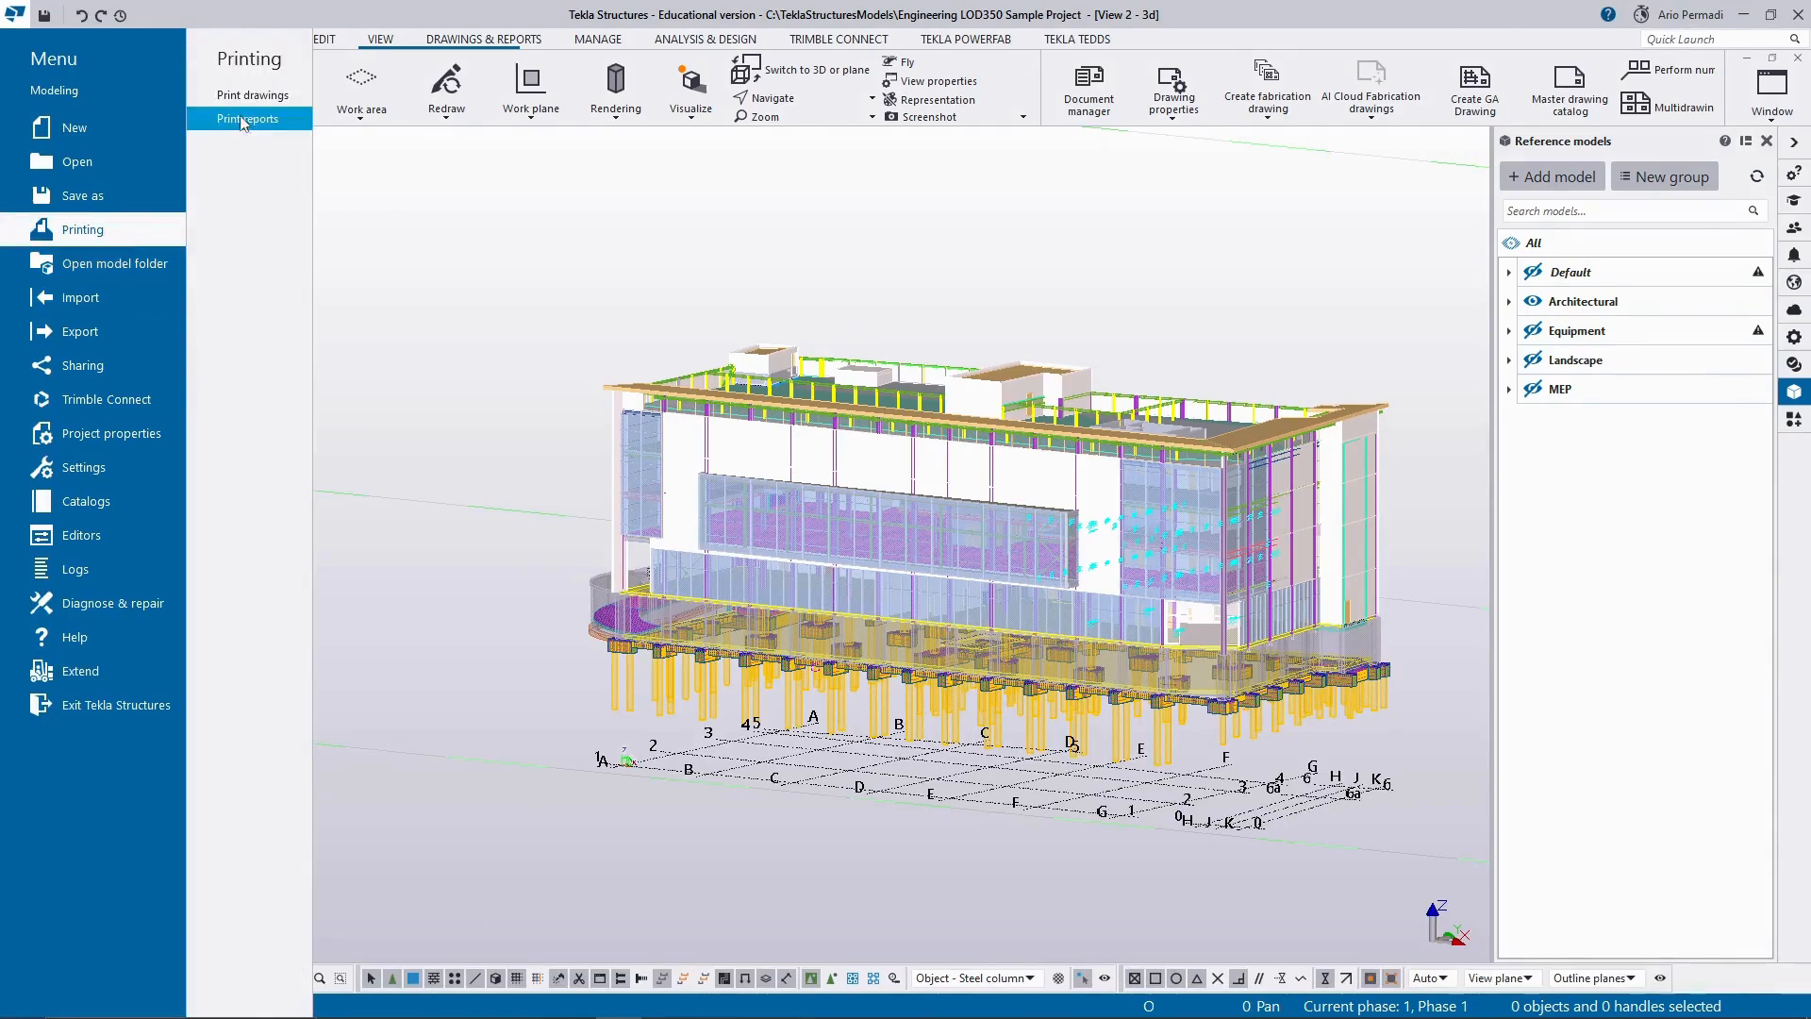
left_click(286, 100)
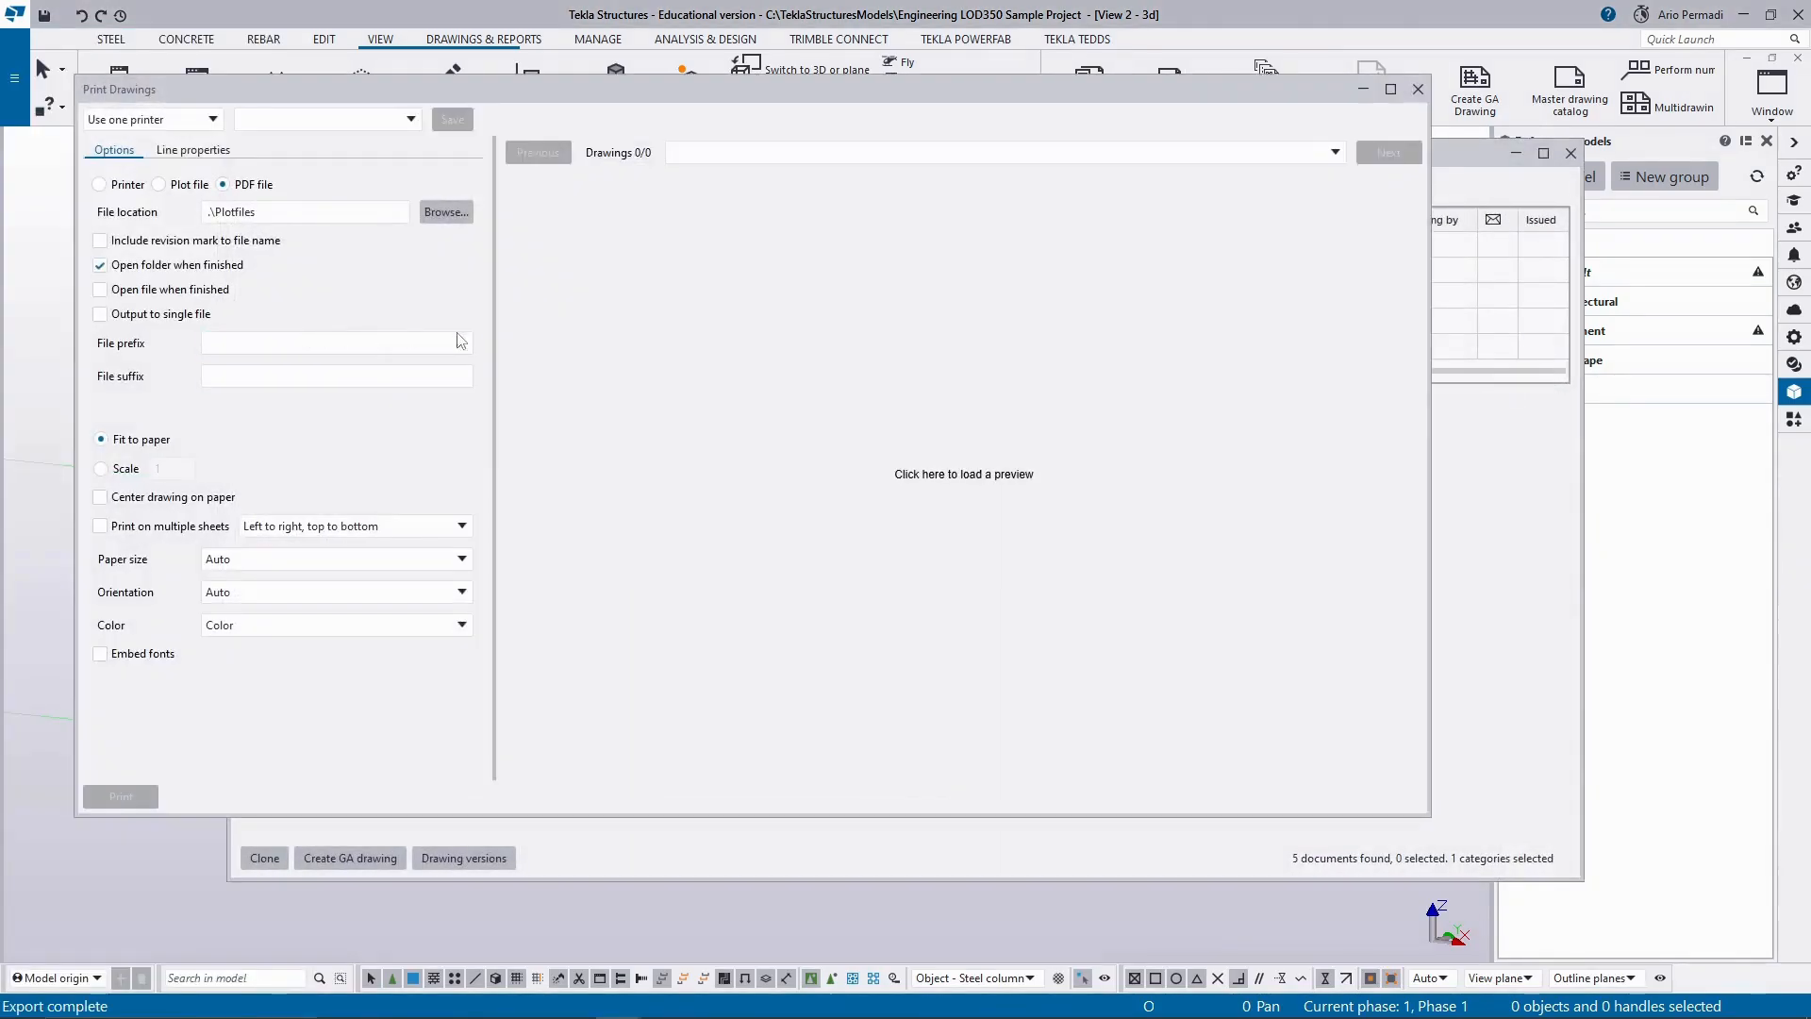
left_click(1109, 467)
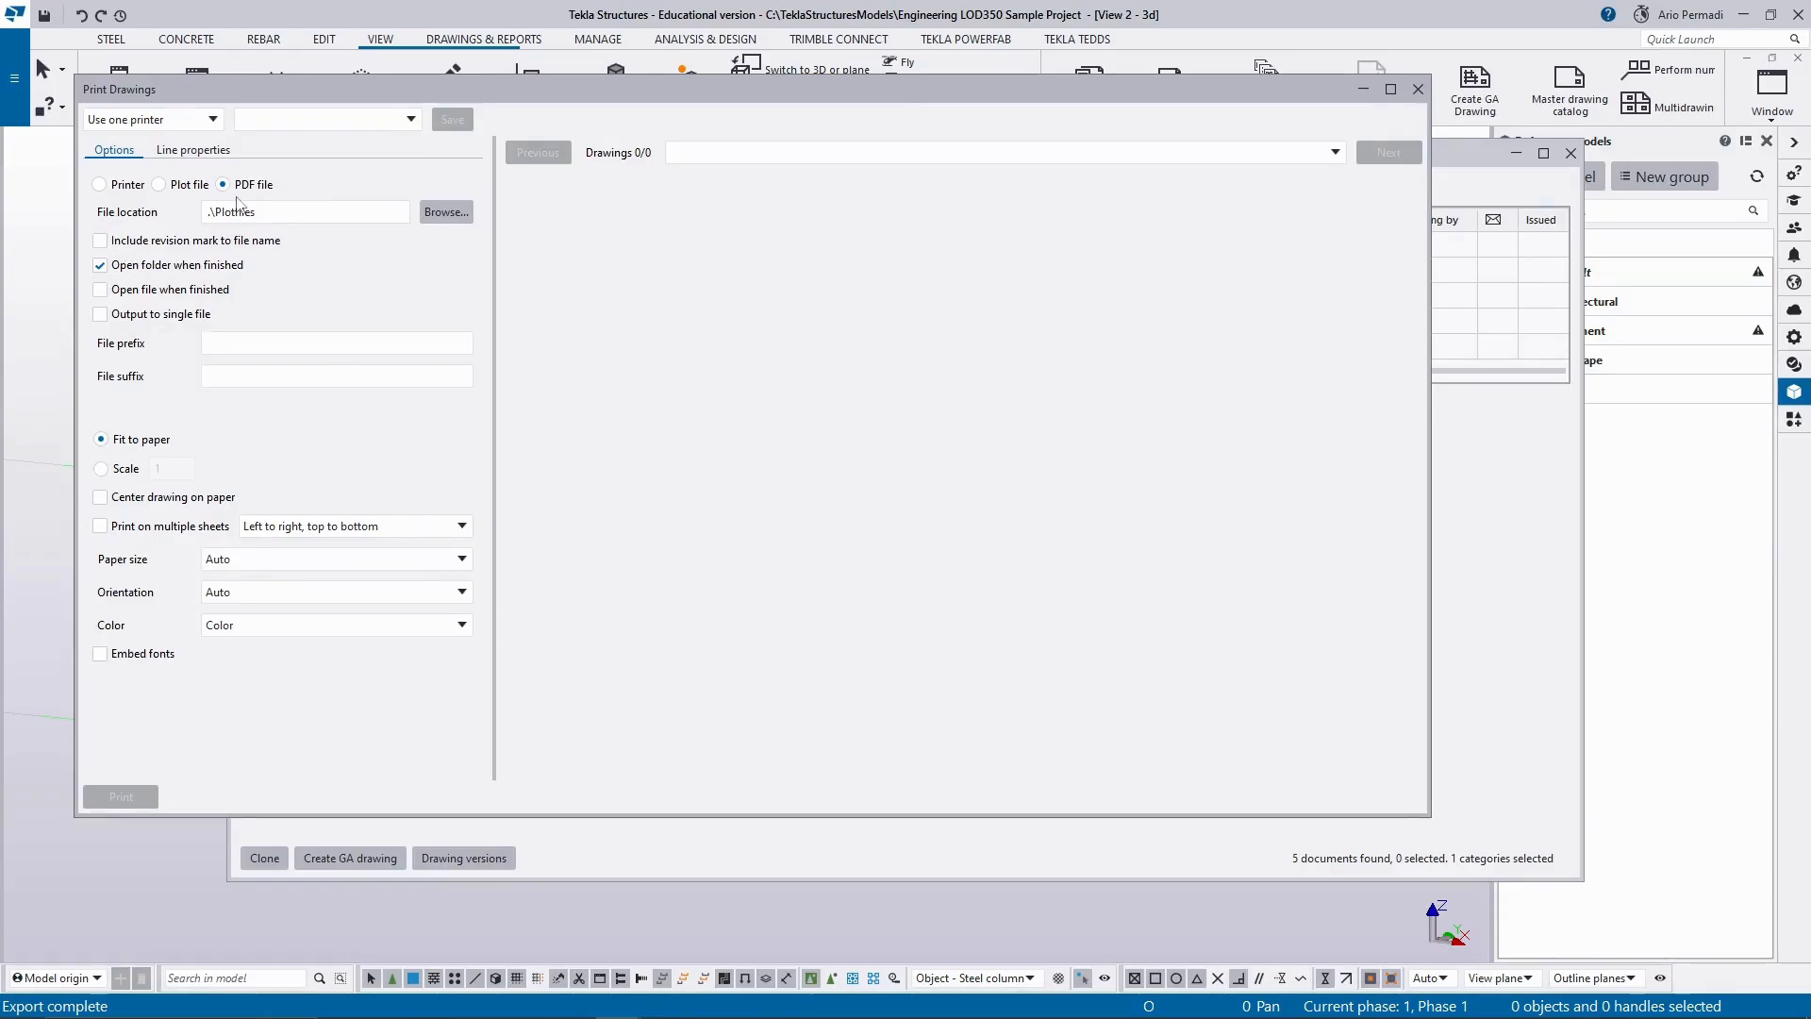
left_click(179, 151)
left_click(119, 151)
left_click(146, 121)
left_click(853, 269)
left_click(1417, 90)
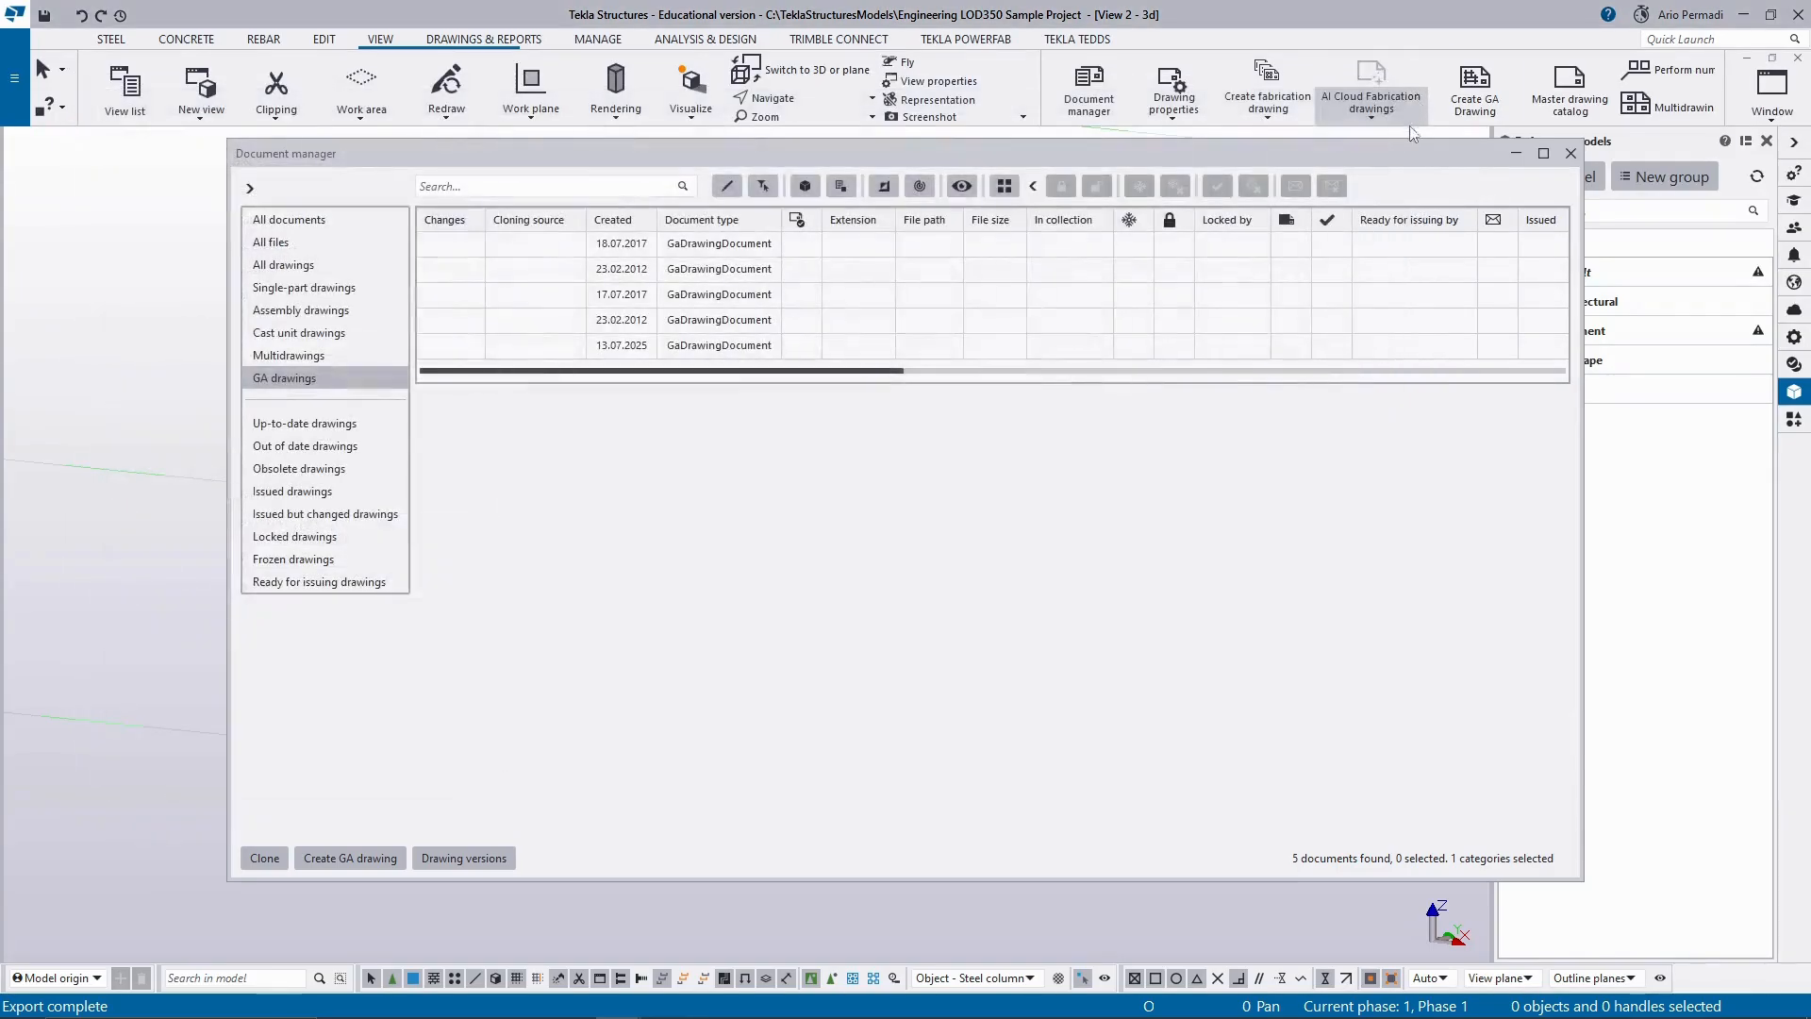
Open the GA drawing created on 13.07.2025 from the document manager and return to the 3d view of the building.
left_click(685, 349)
double_click(685, 354)
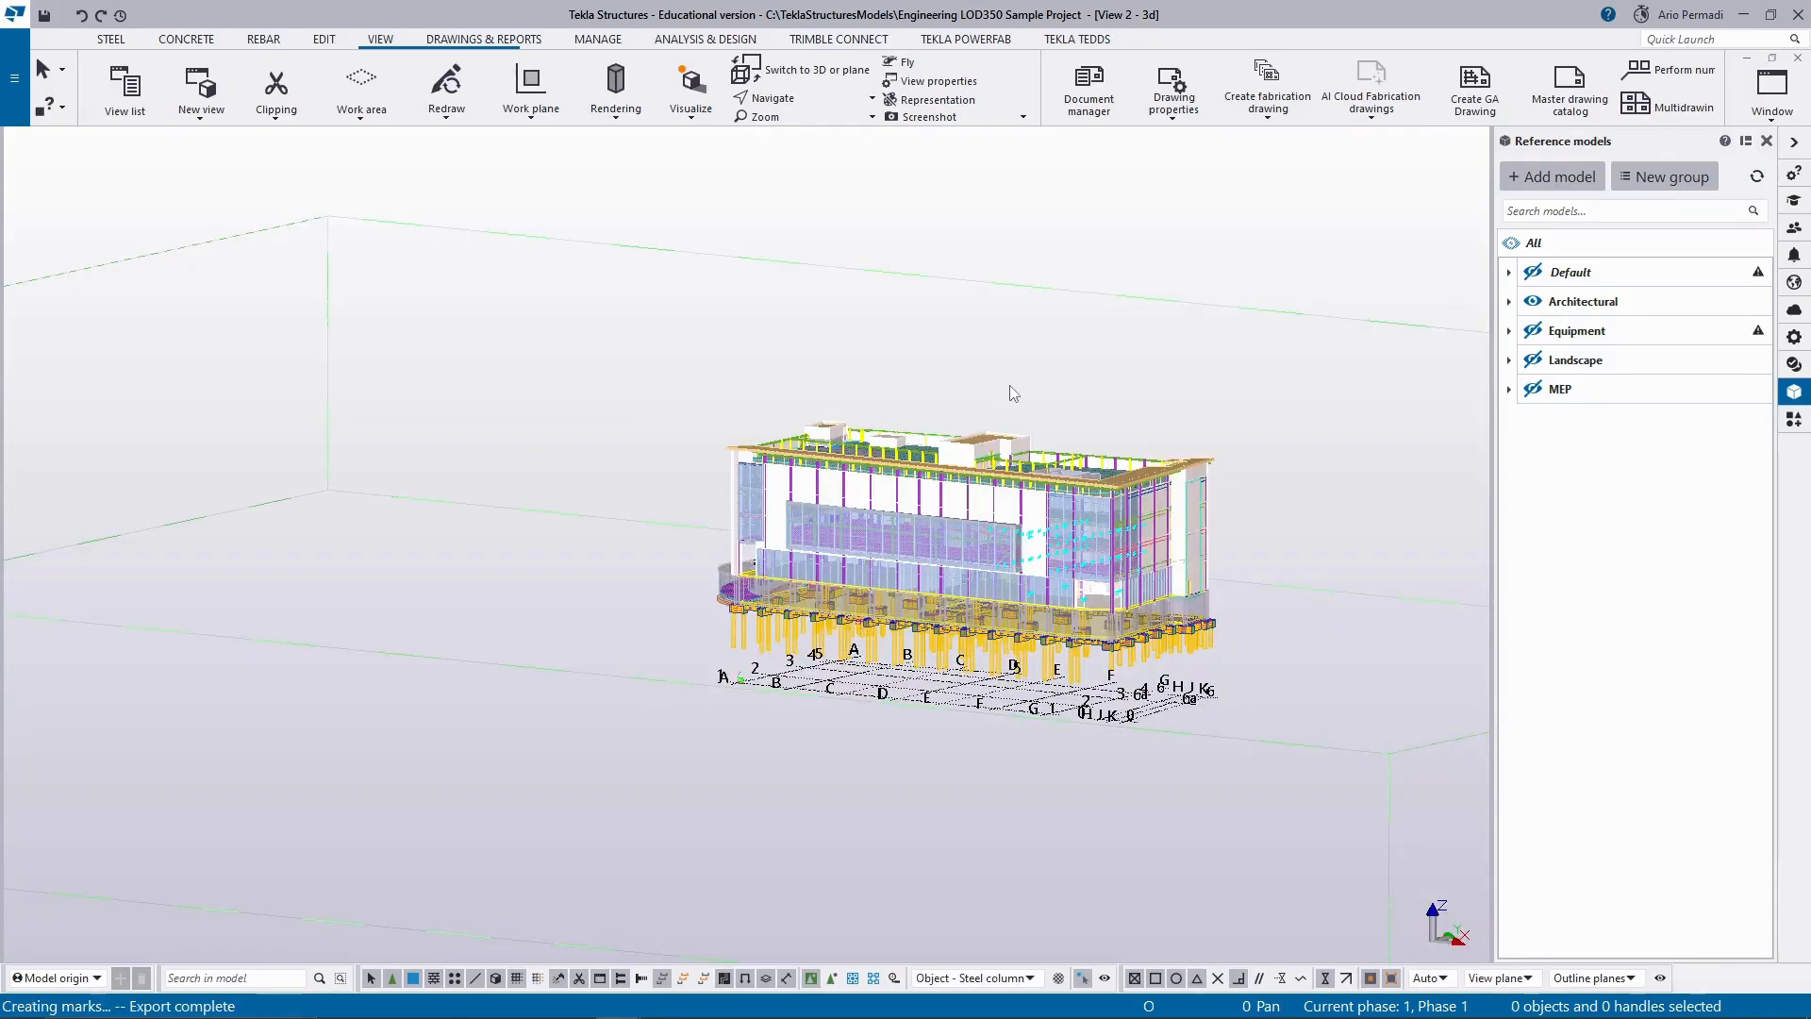
scroll(1338, 630, "up", 2)
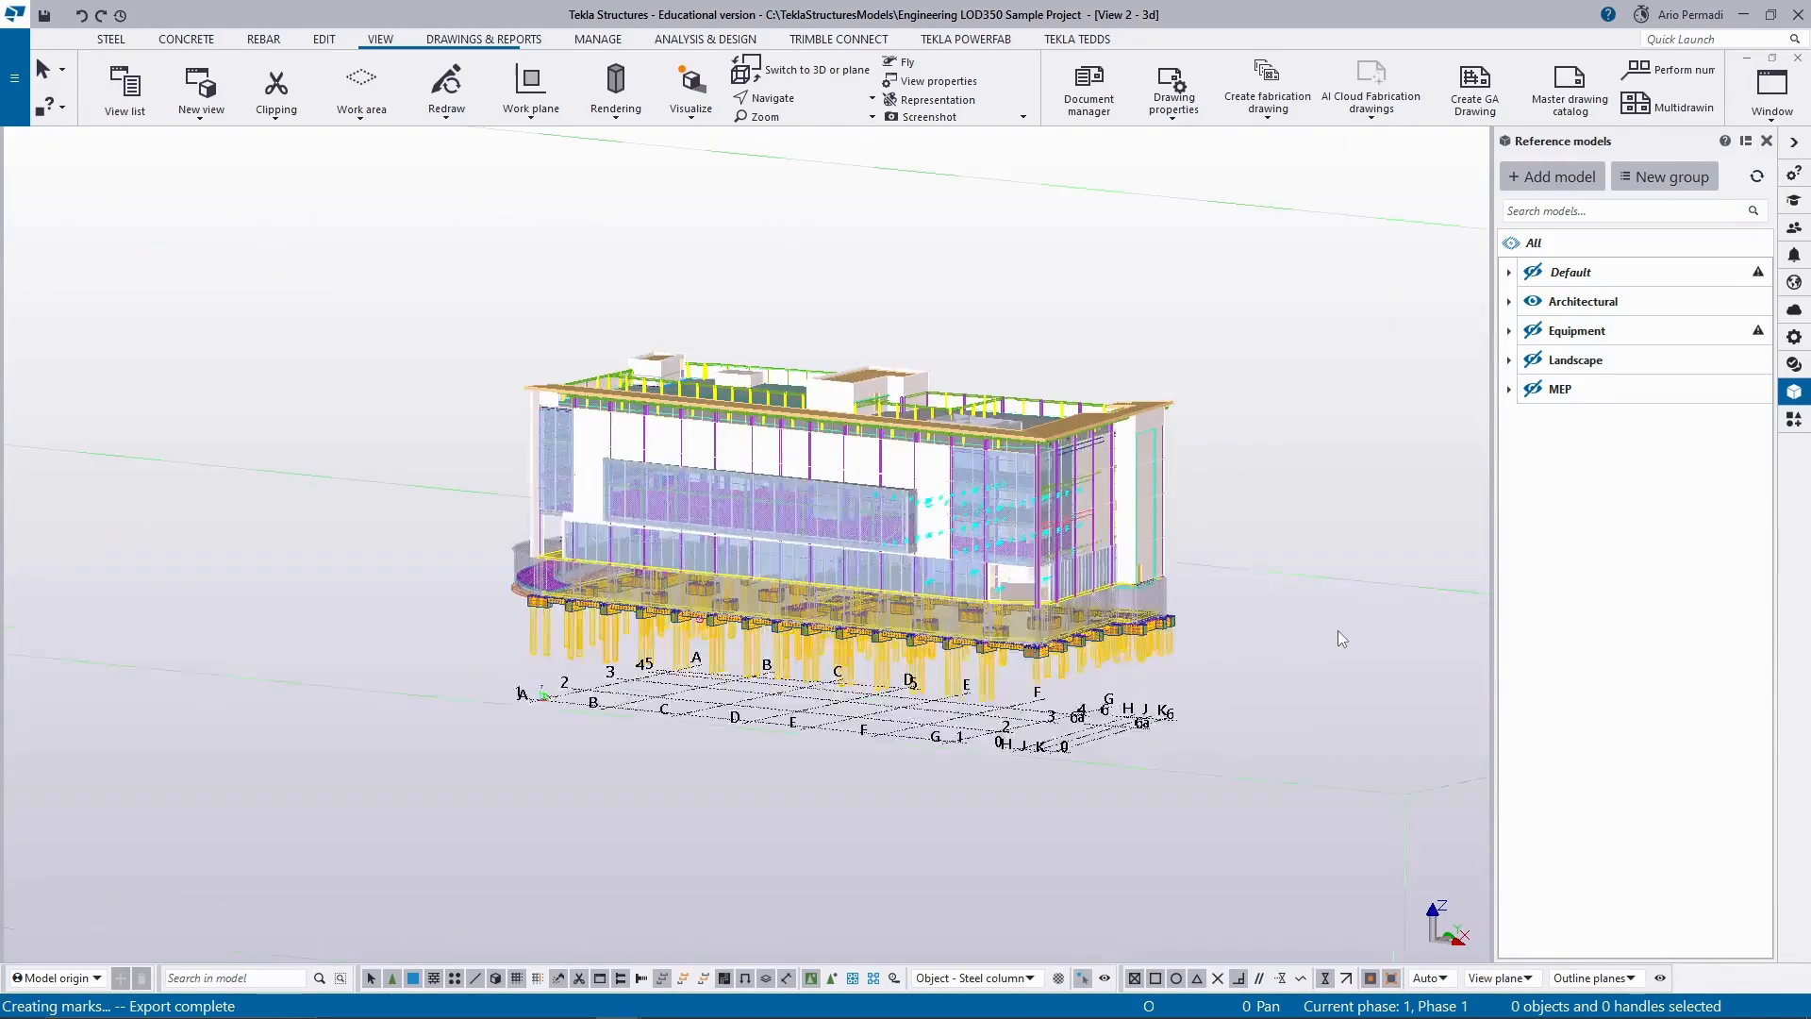
scroll(1136, 599, "up", 2)
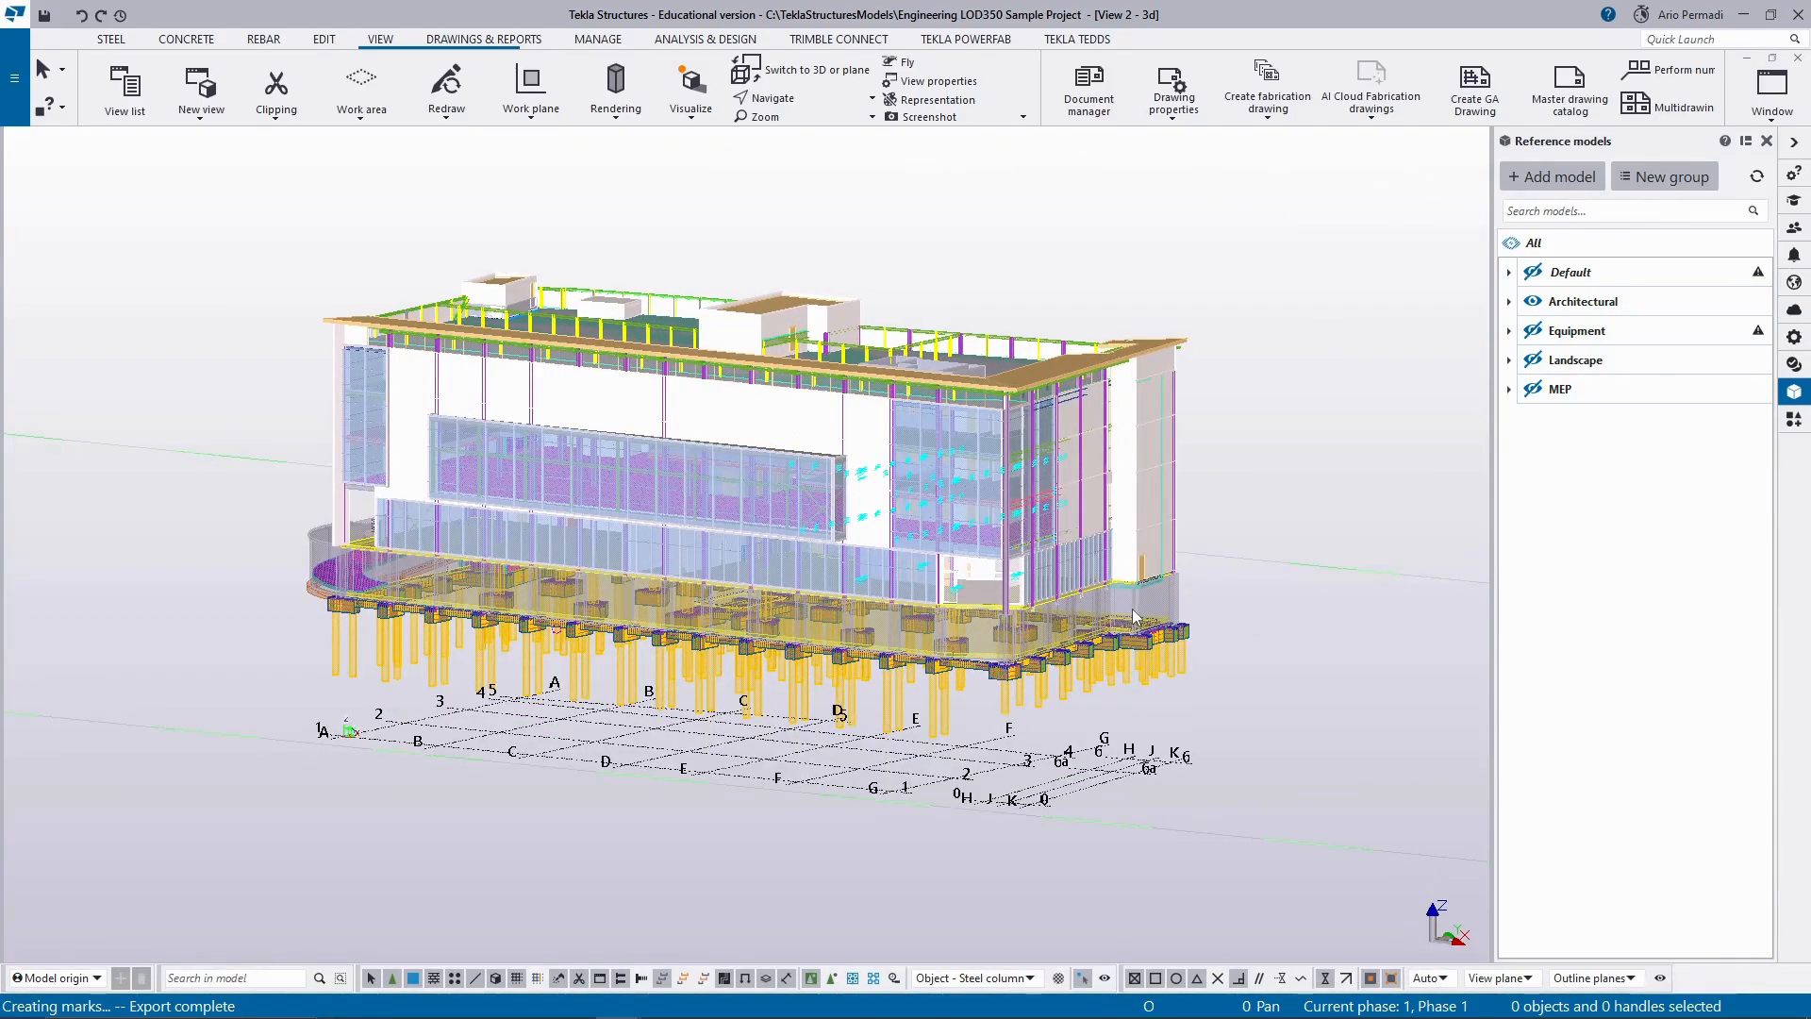
scroll(1135, 617, "up", 1)
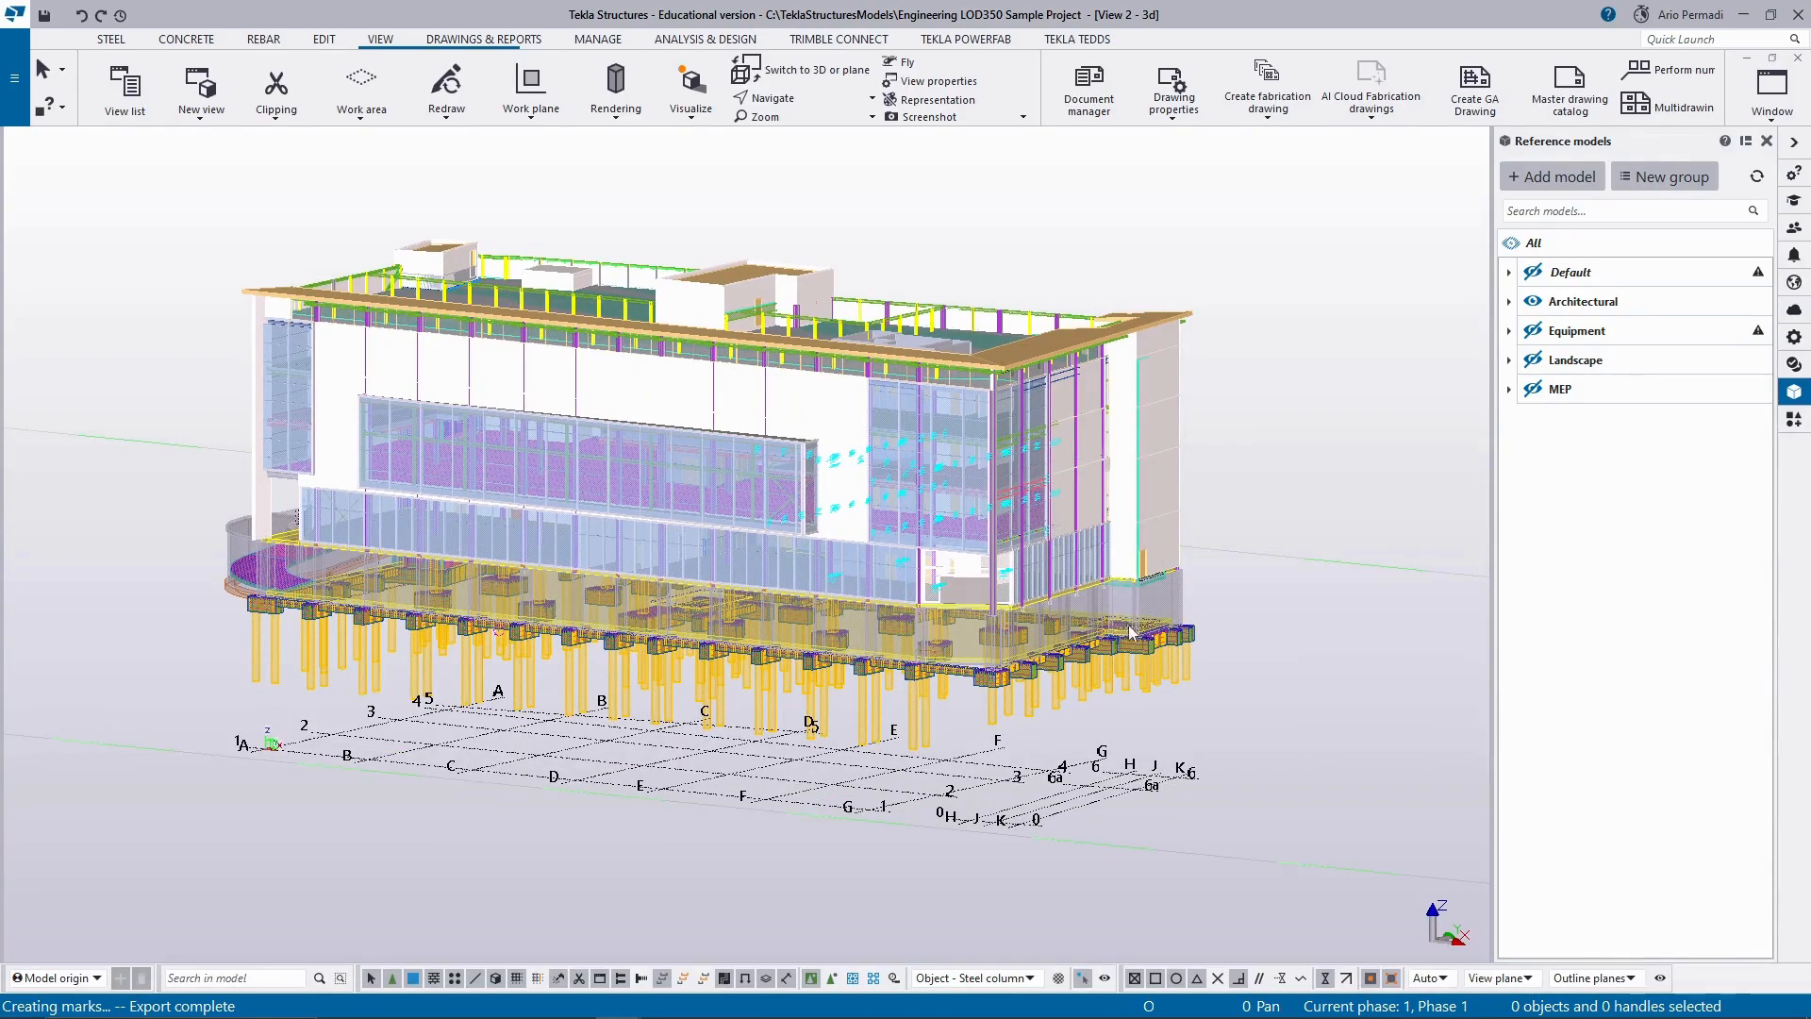
Inspect the building's glazed corner and whole facade in the 3d view, and cycle the model parts through the different rendering modes.
scroll(1128, 618, "down", 3)
scroll(1179, 641, "up", 2)
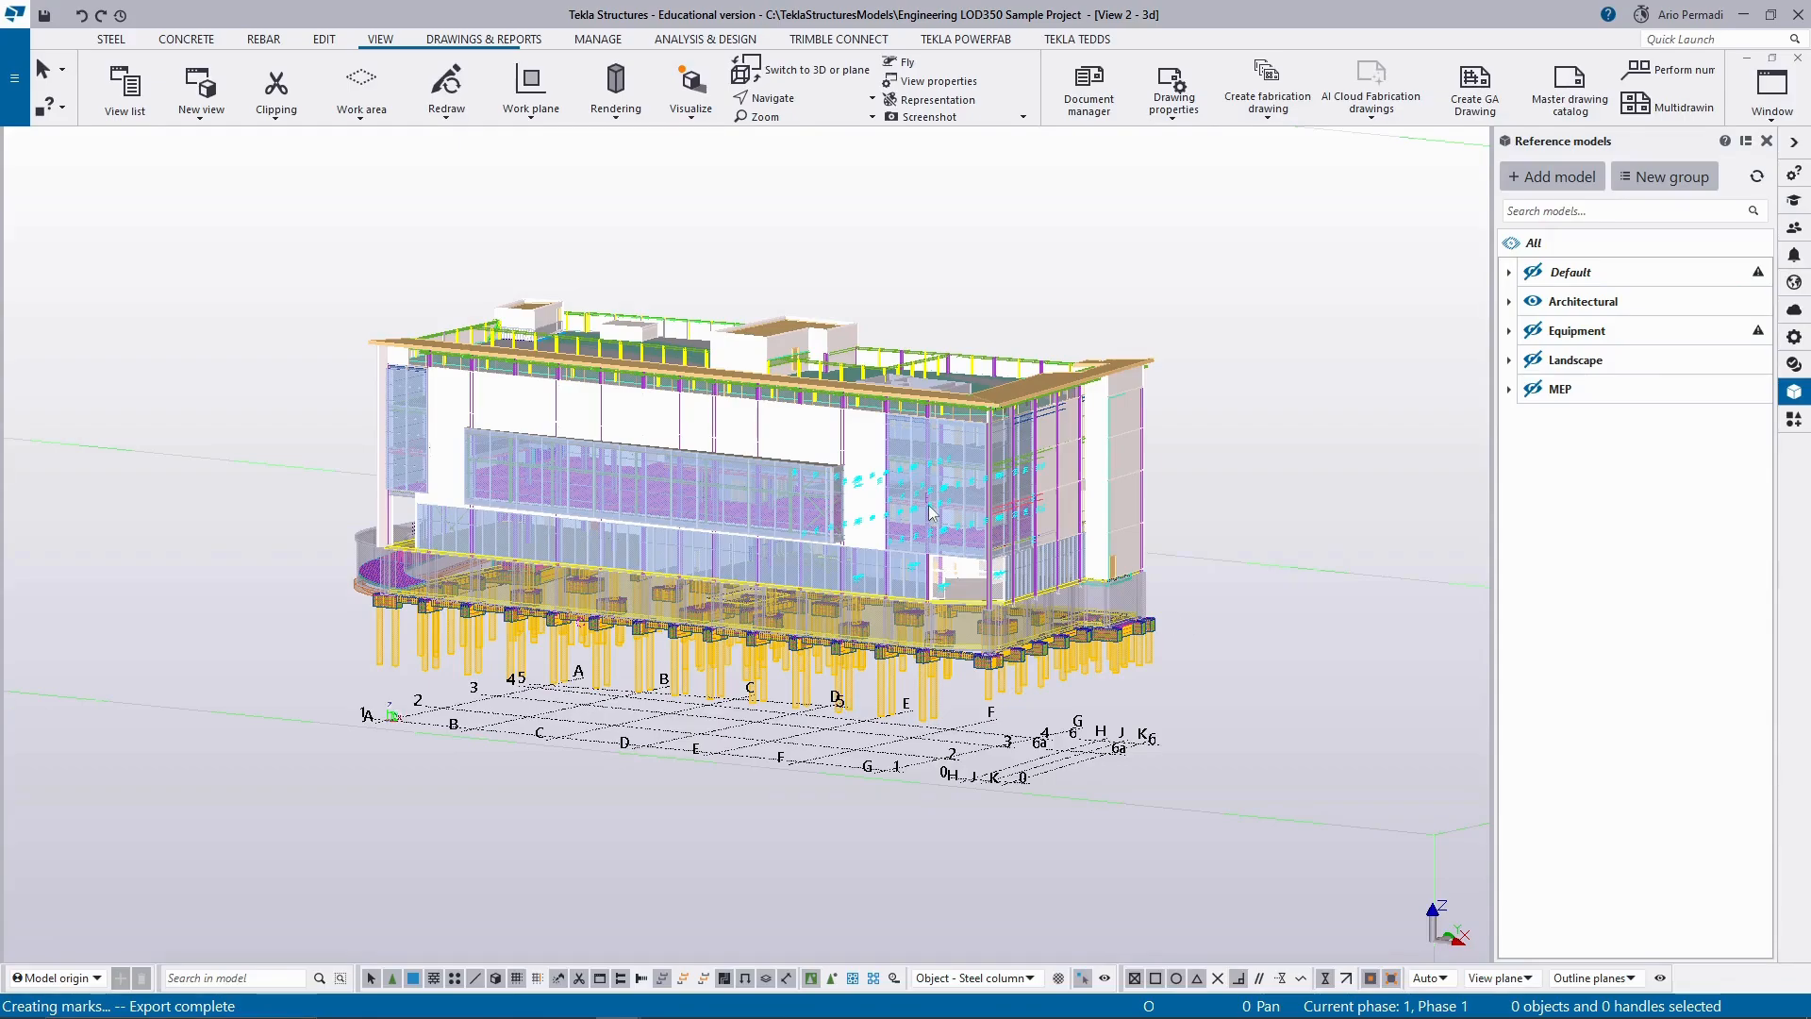
scroll(929, 513, "up", 10)
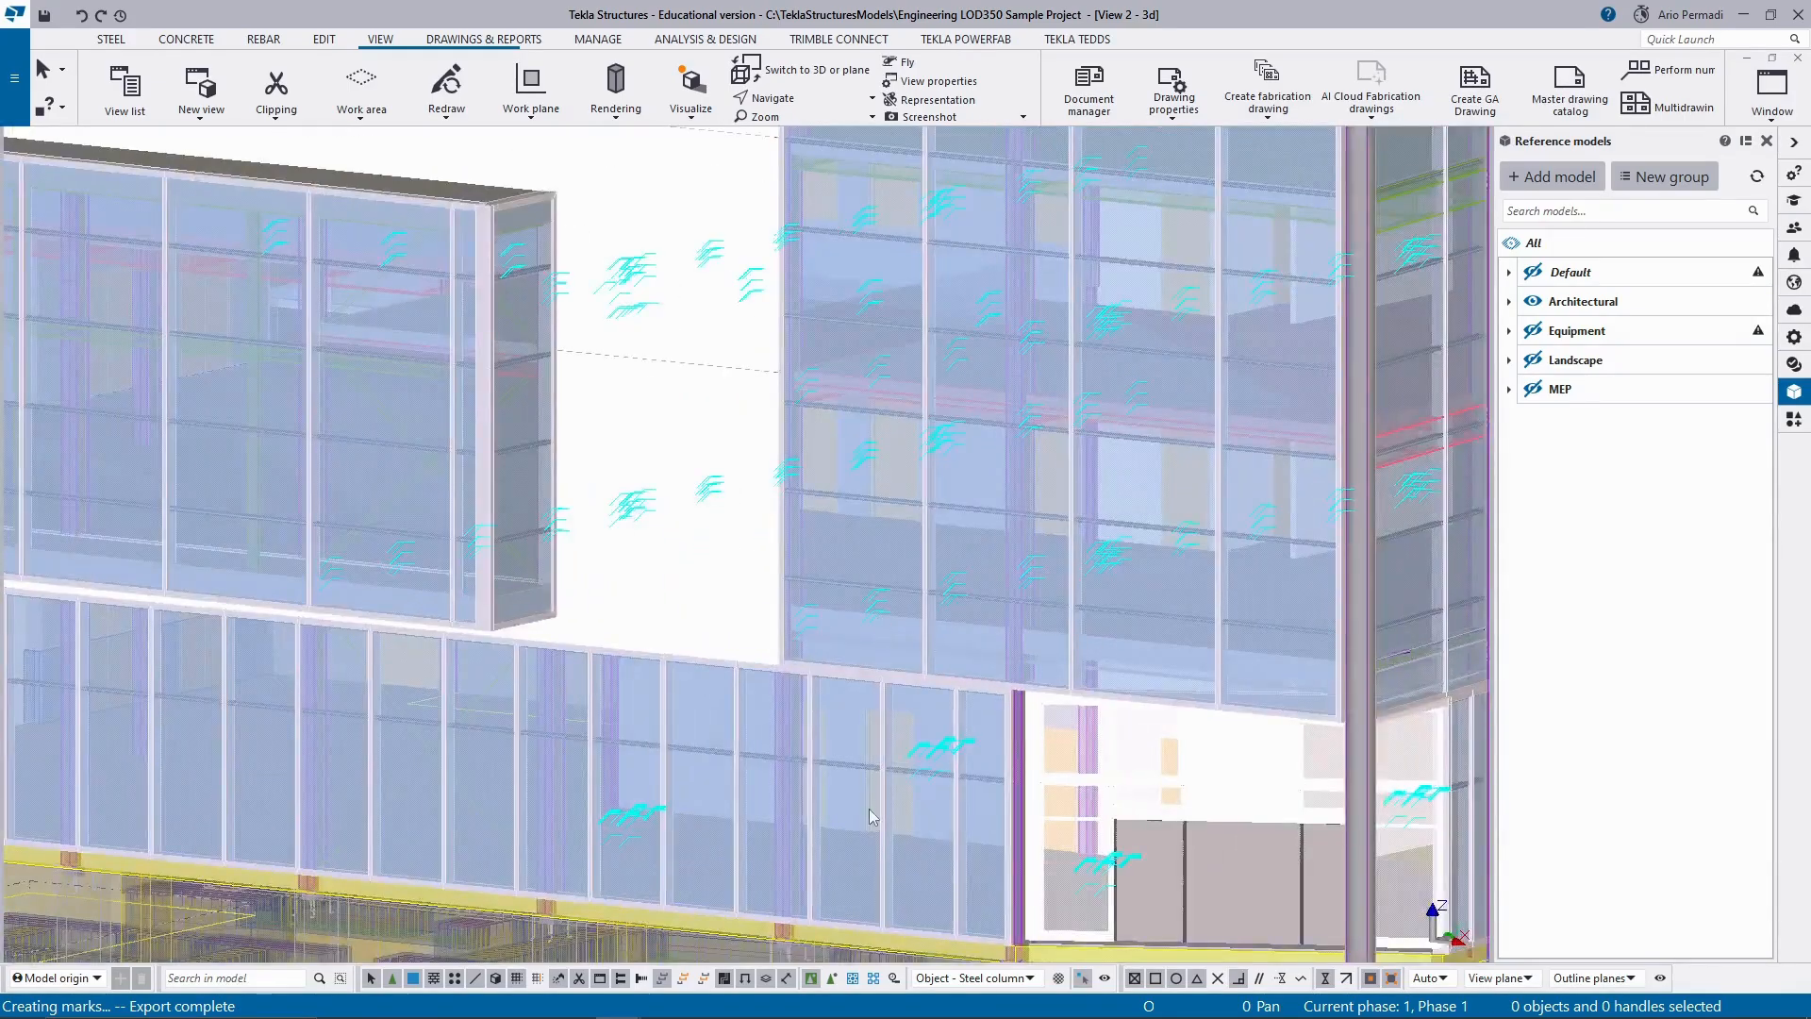
scroll(931, 852, "down", 10)
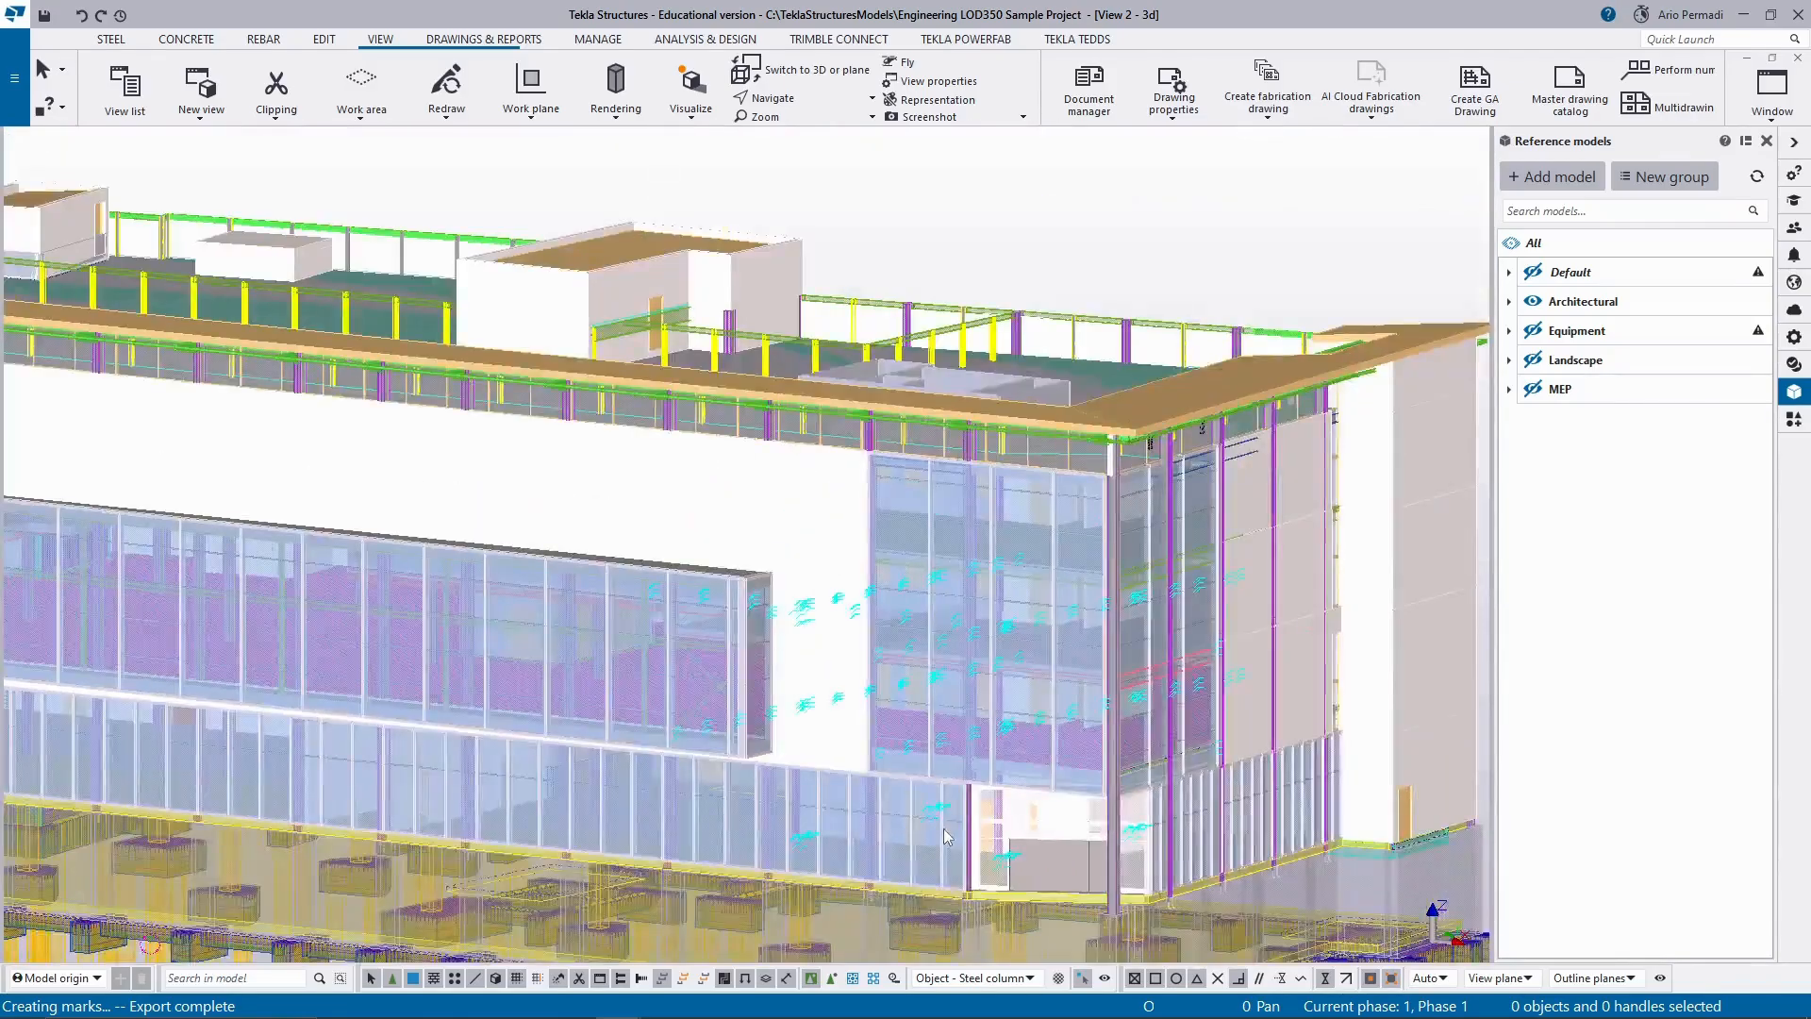
scroll(946, 835, "down", 8)
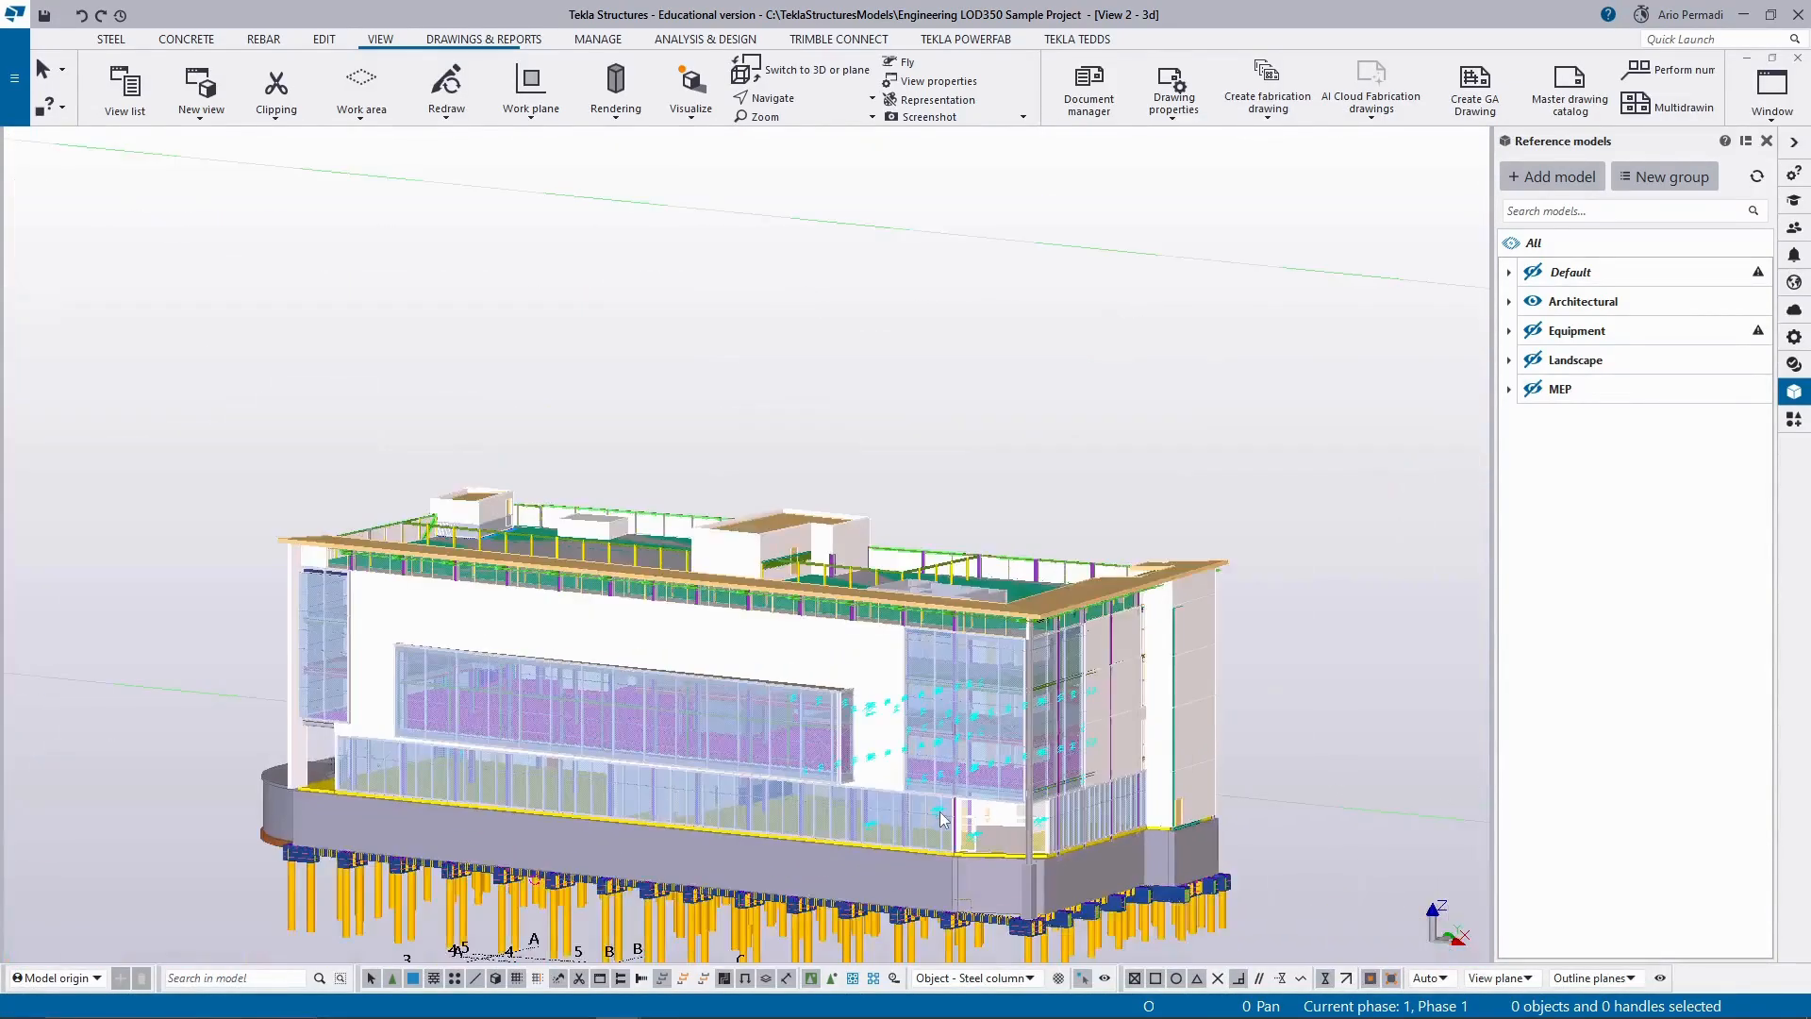
key("ctrl+1")
key("ctrl+2")
key("ctrl+3")
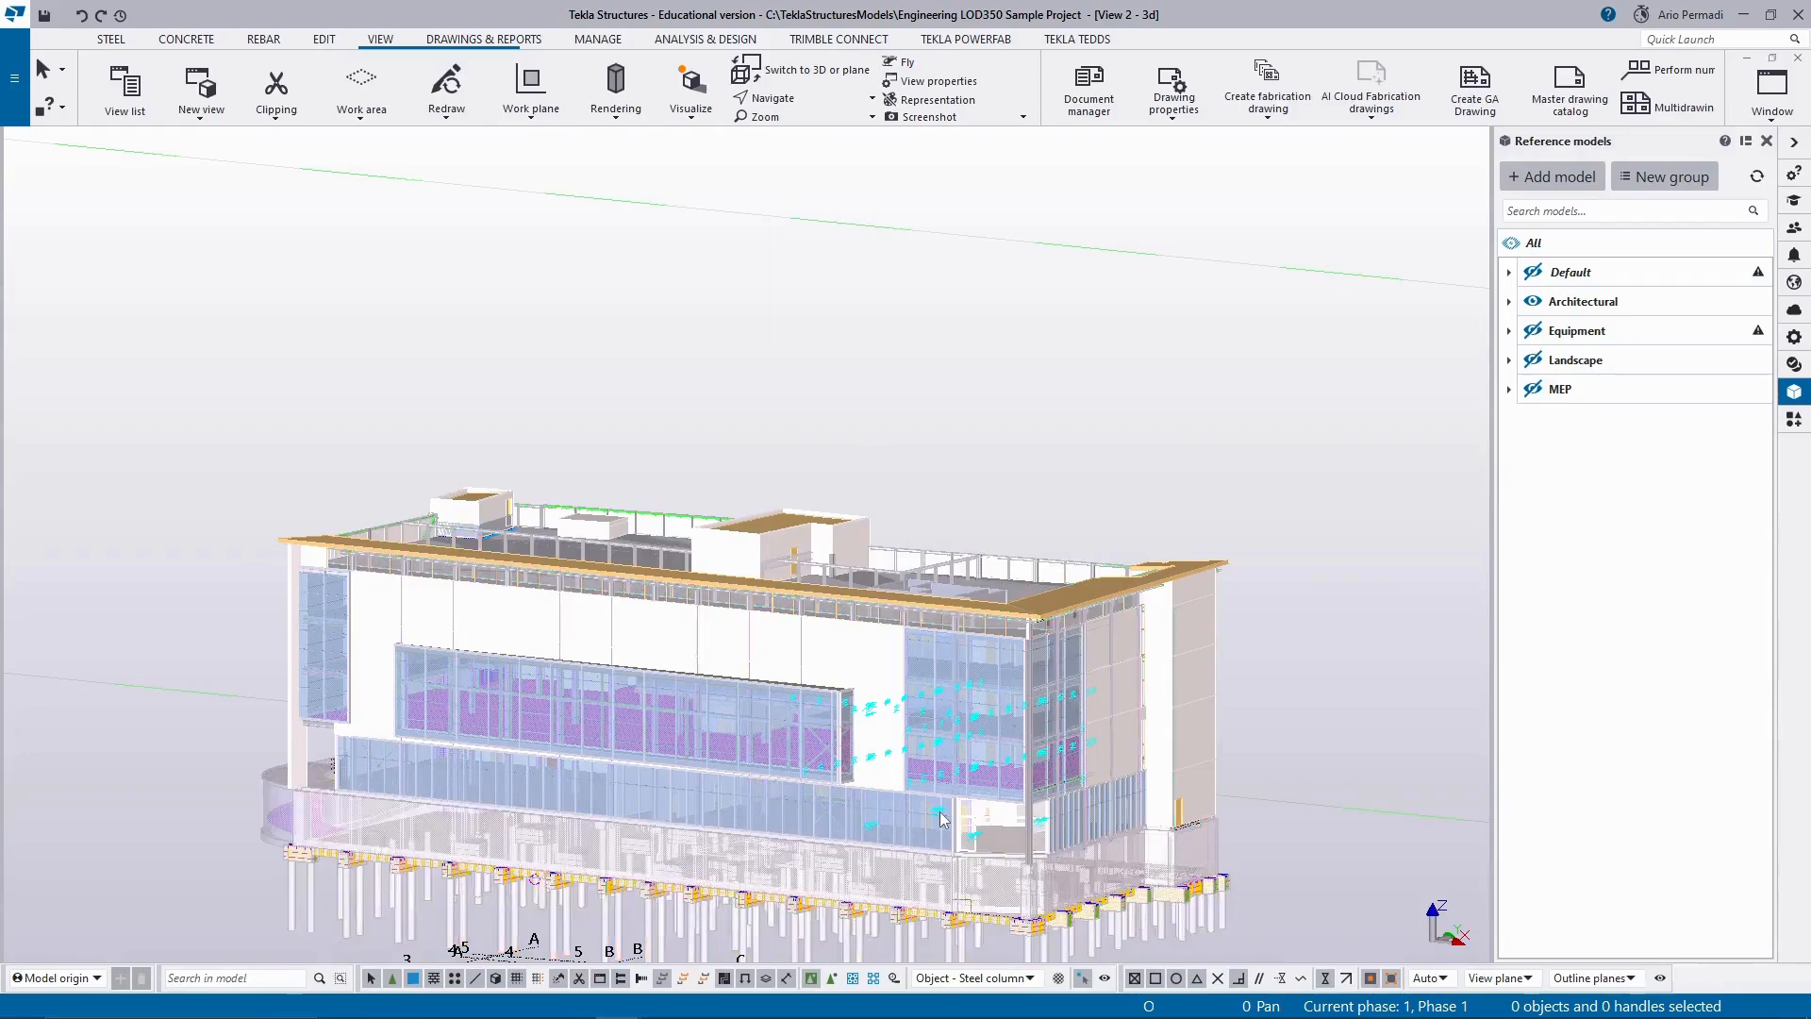
key("ctrl+4")
key("ctrl+5")
key("ctrl+6")
scroll(943, 819, "down", 5)
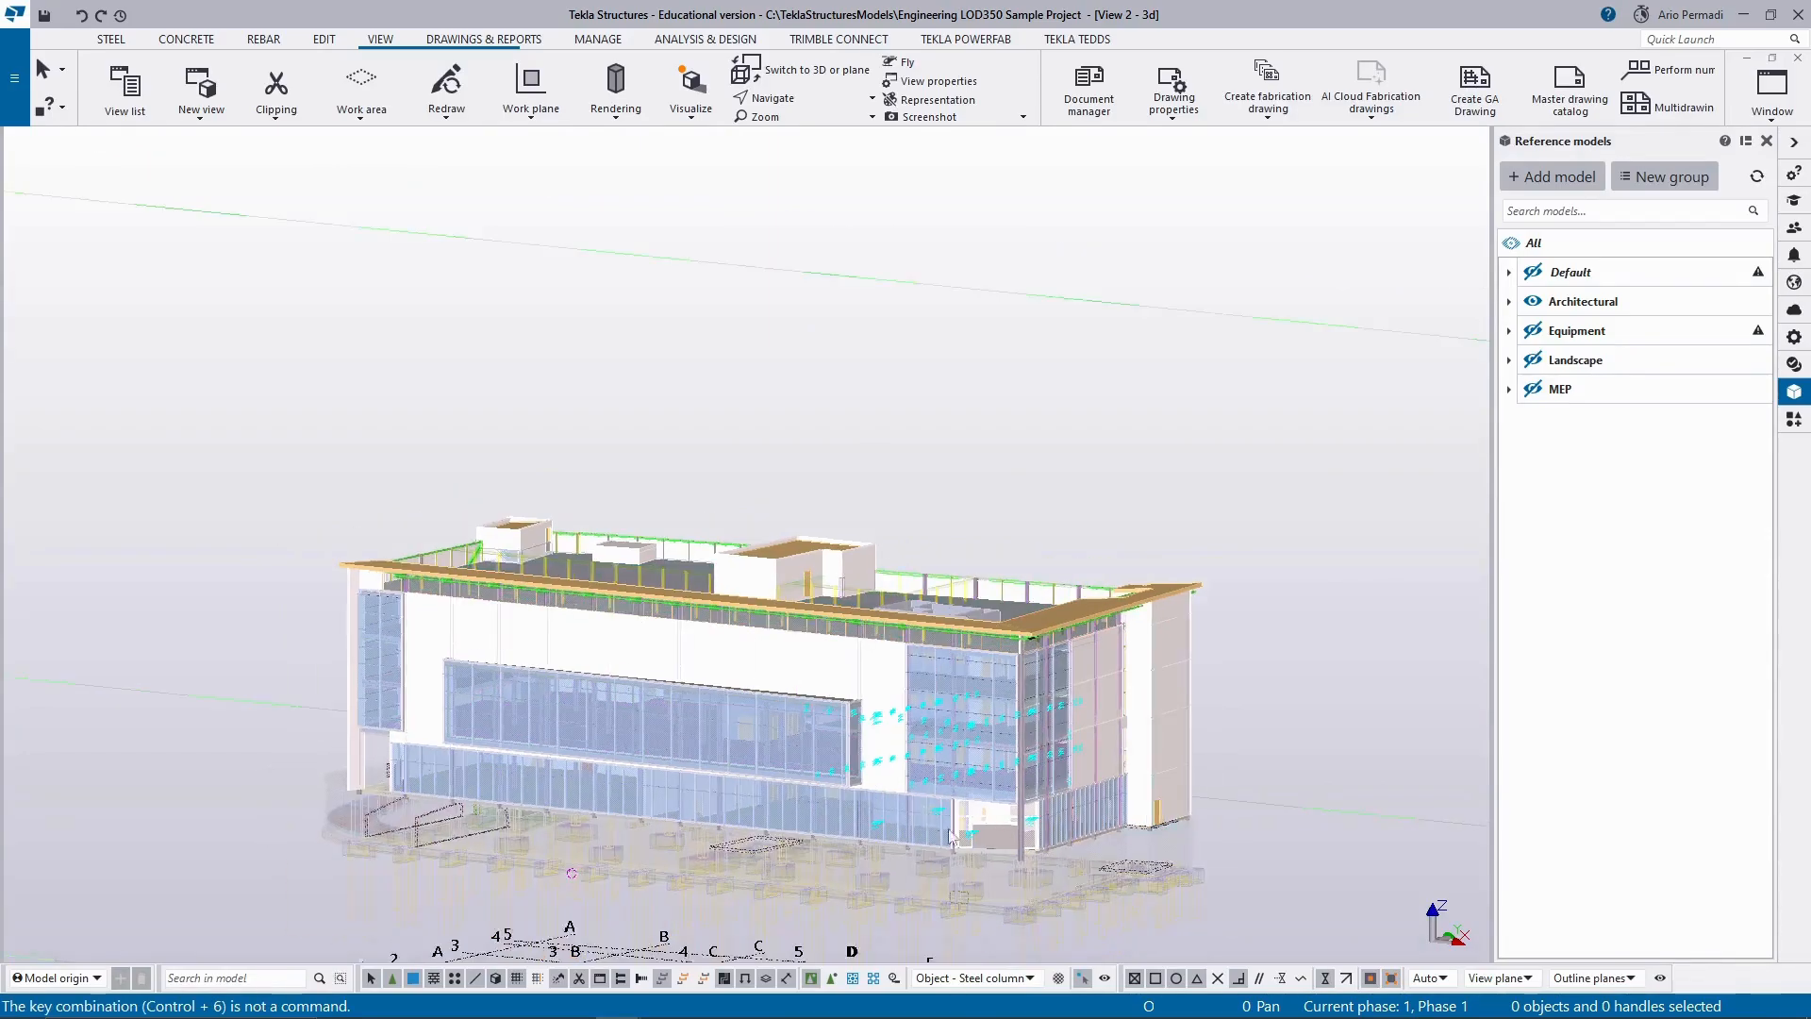